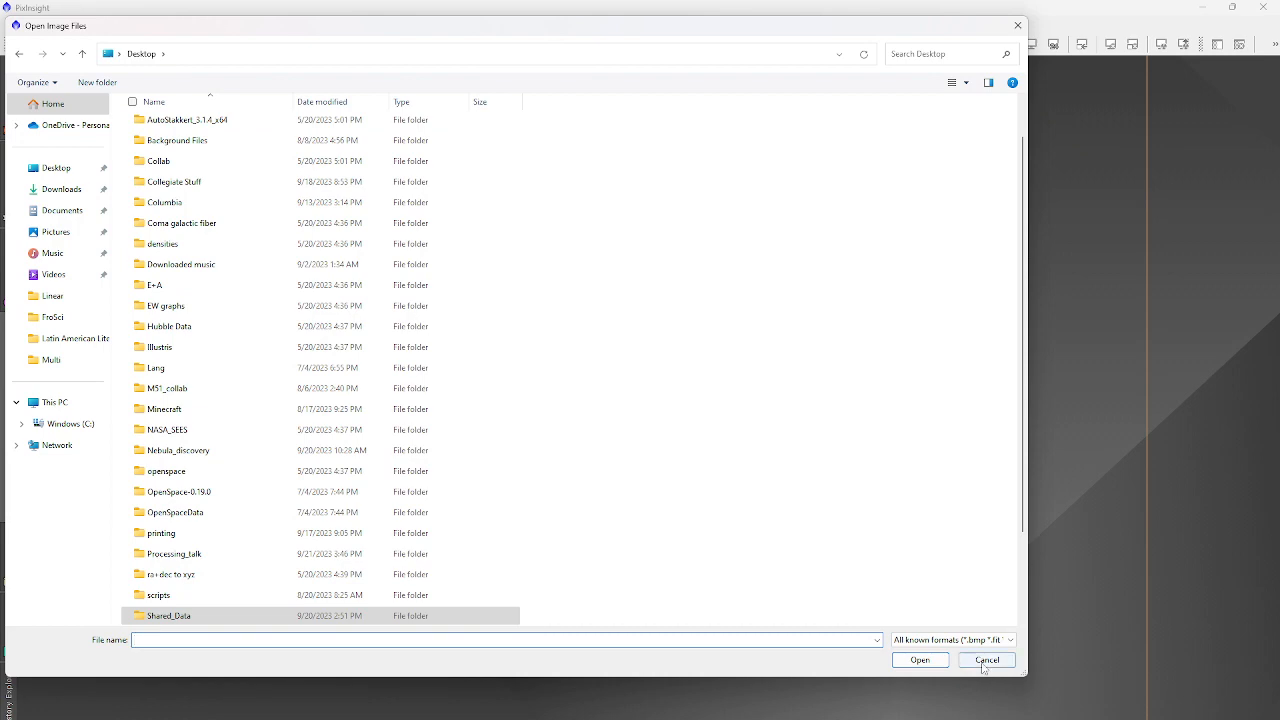
Load the Ha_addition.xpsm process icon file onto the PixInsight workspace.
{"action": "left_click", "coordinate": [984, 659]}
{"action": "left_click", "coordinate": [318, 24]}
{"action": "mouse_move", "coordinate": [357, 718]}
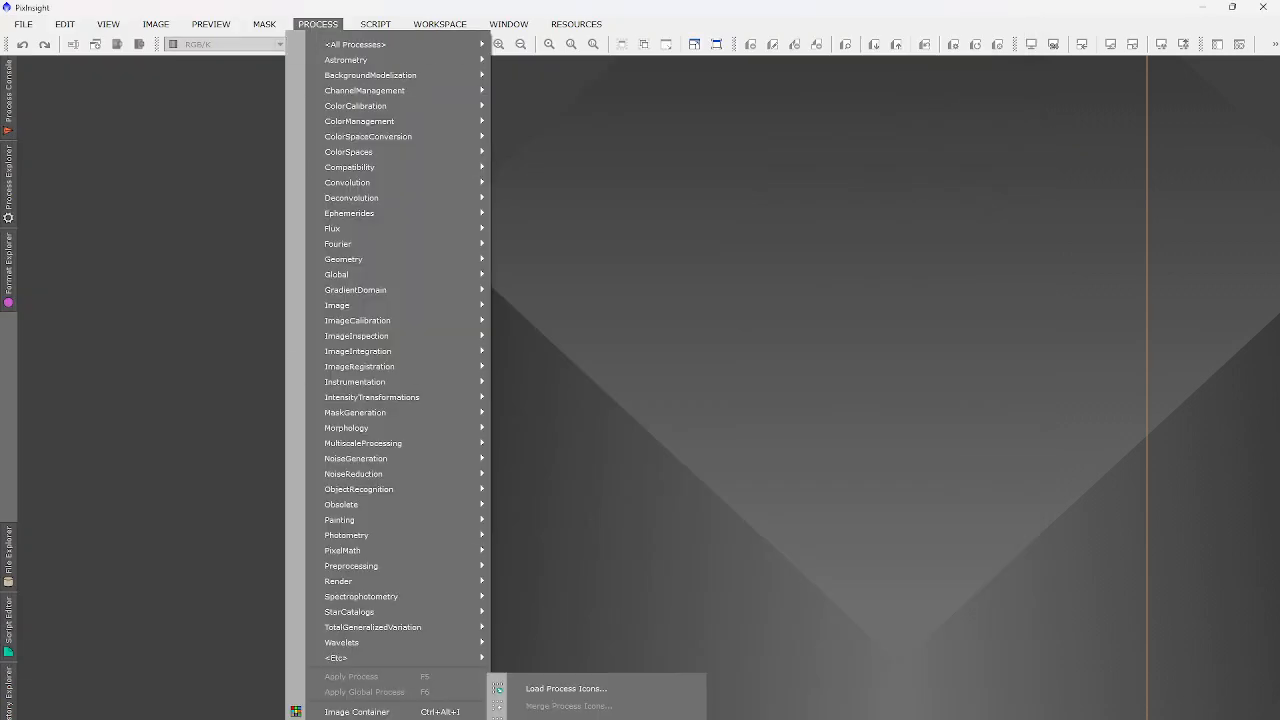
{"action": "left_click", "coordinate": [525, 689]}
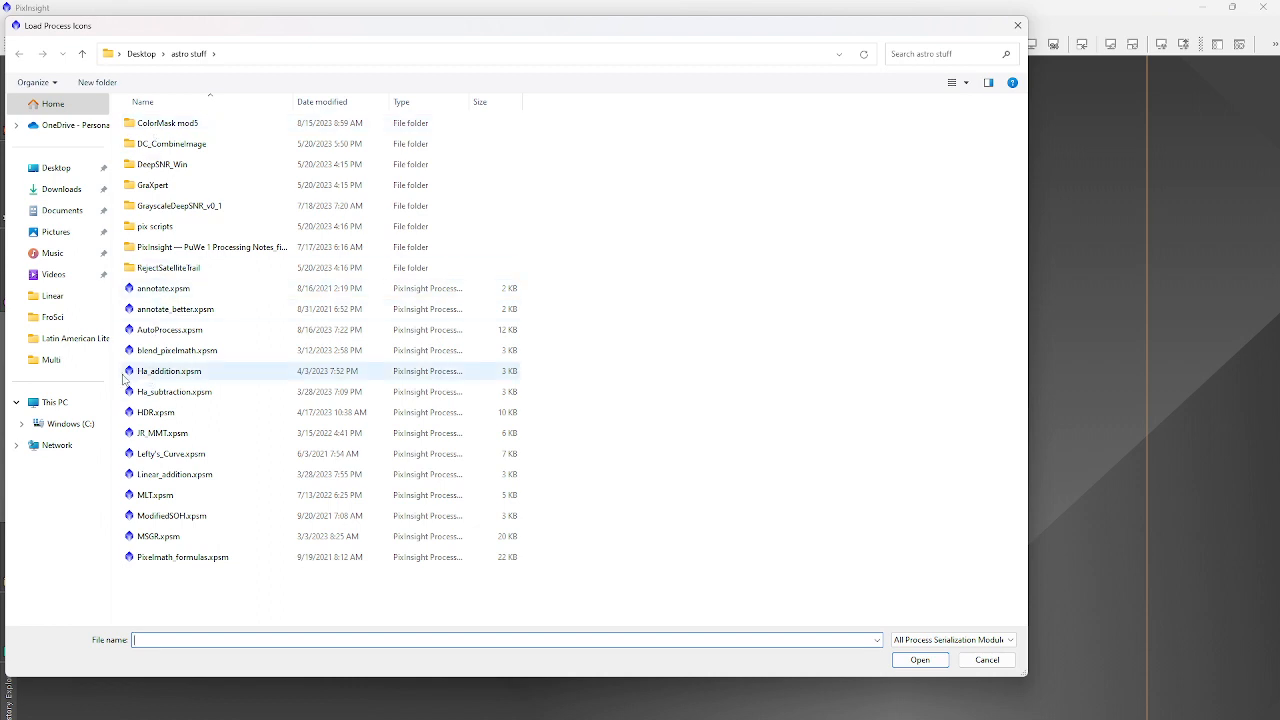
{"action": "left_click", "coordinate": [130, 376]}
{"action": "left_click", "coordinate": [920, 661]}
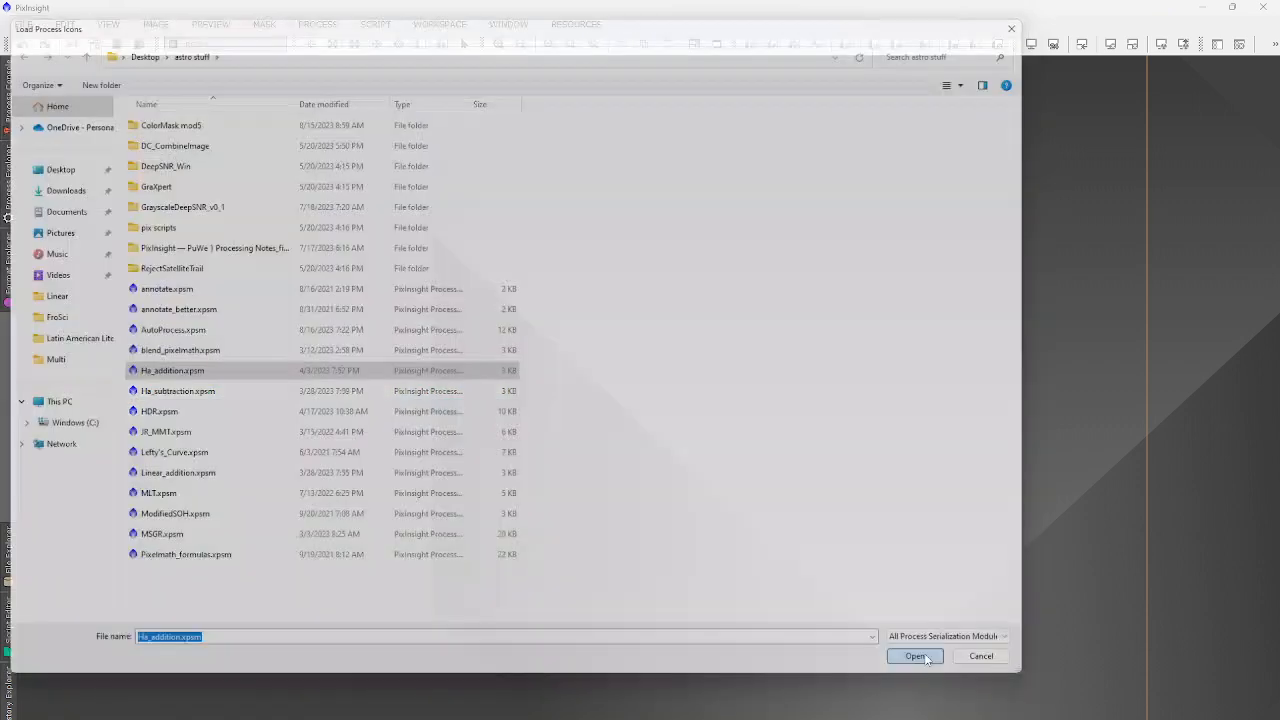
Move the new Process04 icon to the top right and rename it HA_addition.
{"action": "left_click_drag", "start_coordinate": [586, 458], "coordinate": [1180, 140]}
{"action": "right_click", "coordinate": [1180, 140]}
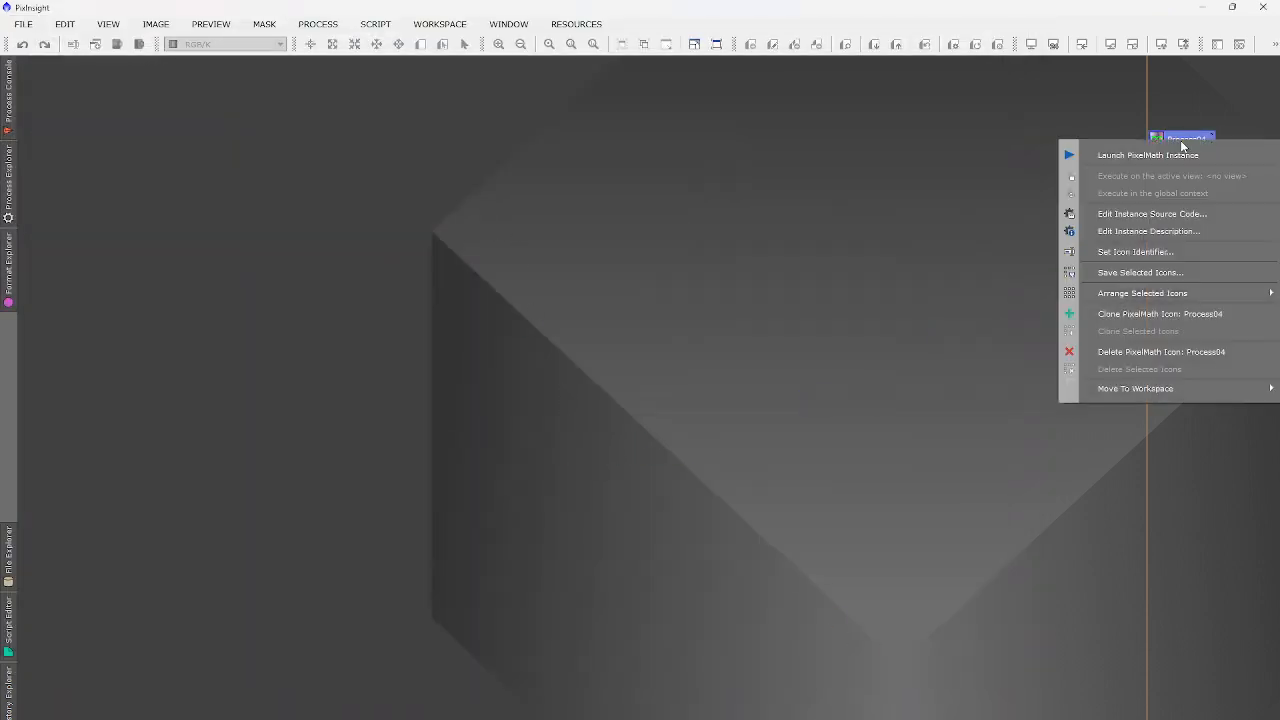
{"action": "left_click", "coordinate": [1157, 256]}
{"action": "type", "text": "HA_addition"}
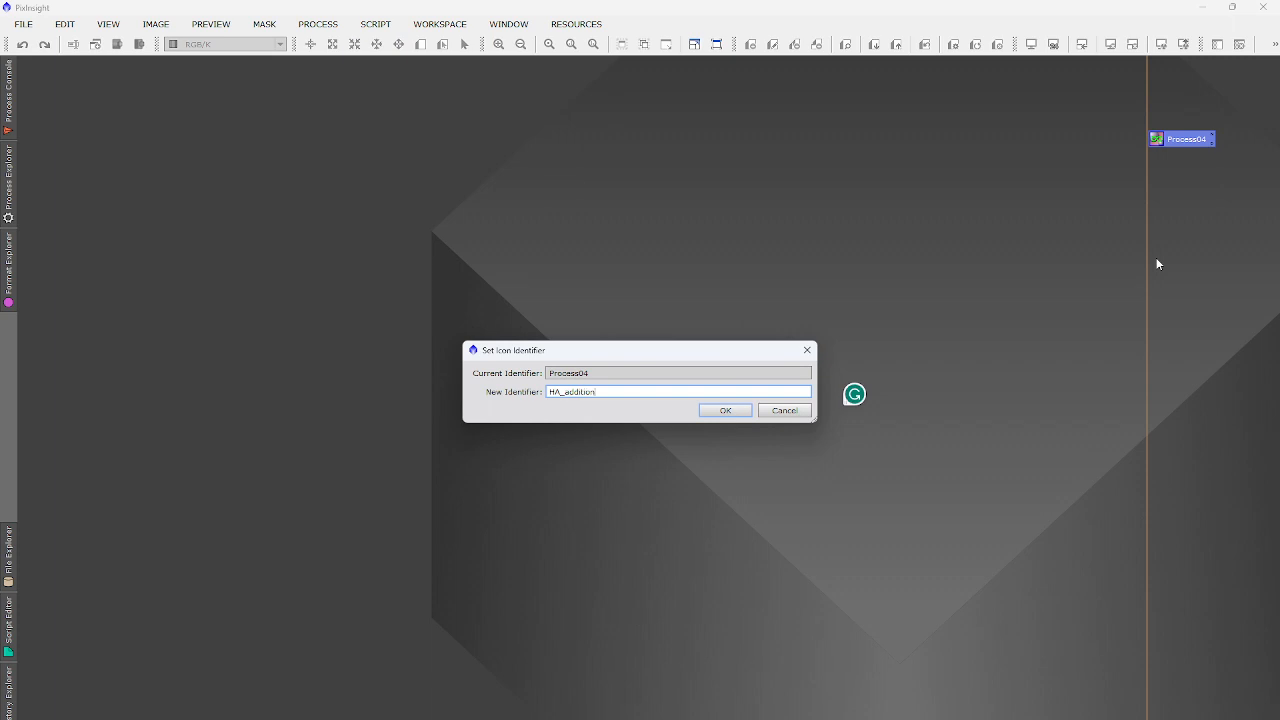
{"action": "key", "text": "Return"}
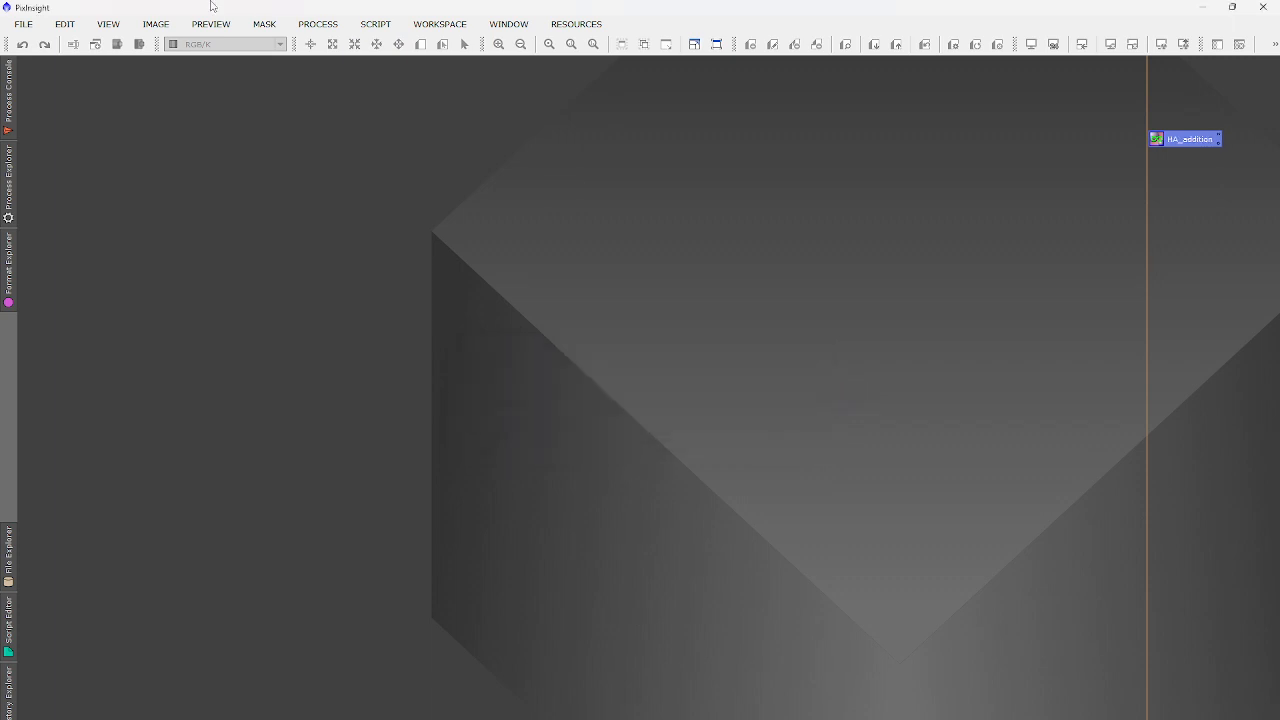
{"action": "left_click", "coordinate": [320, 26]}
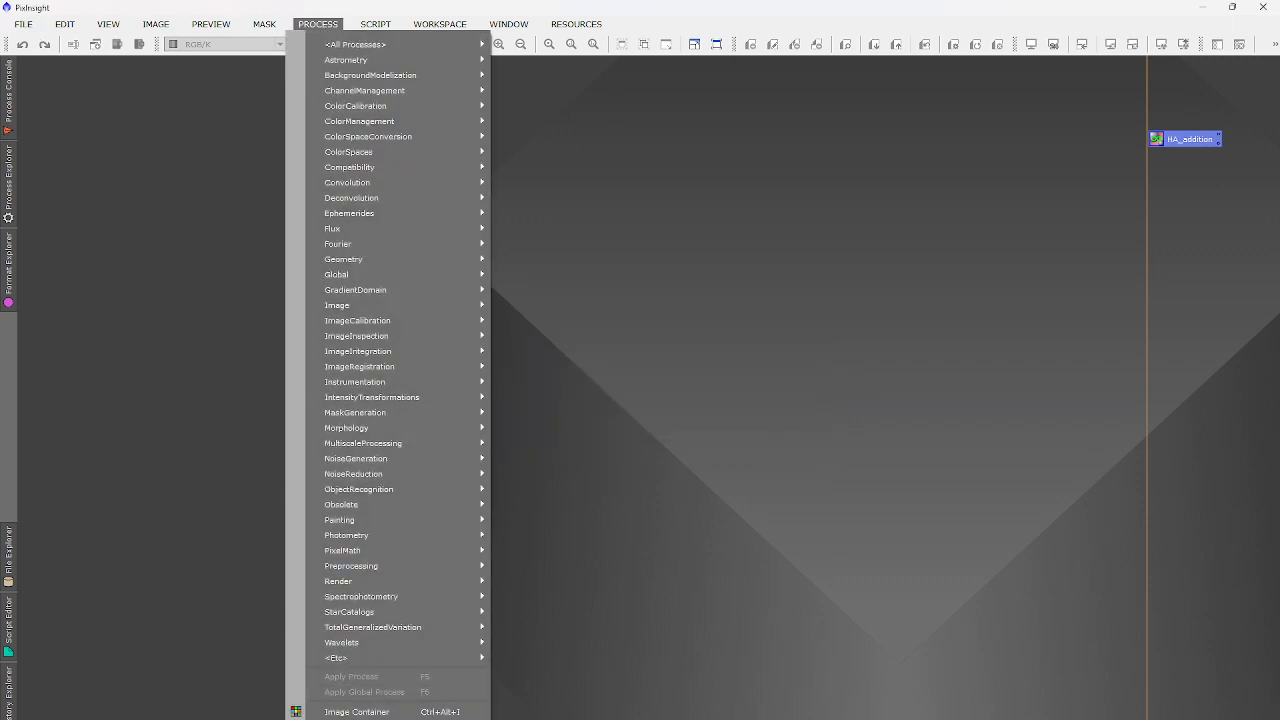
Merge the Linear_addition.xpsm process icon and place it below HA_addition.
{"action": "left_click", "coordinate": [575, 706]}
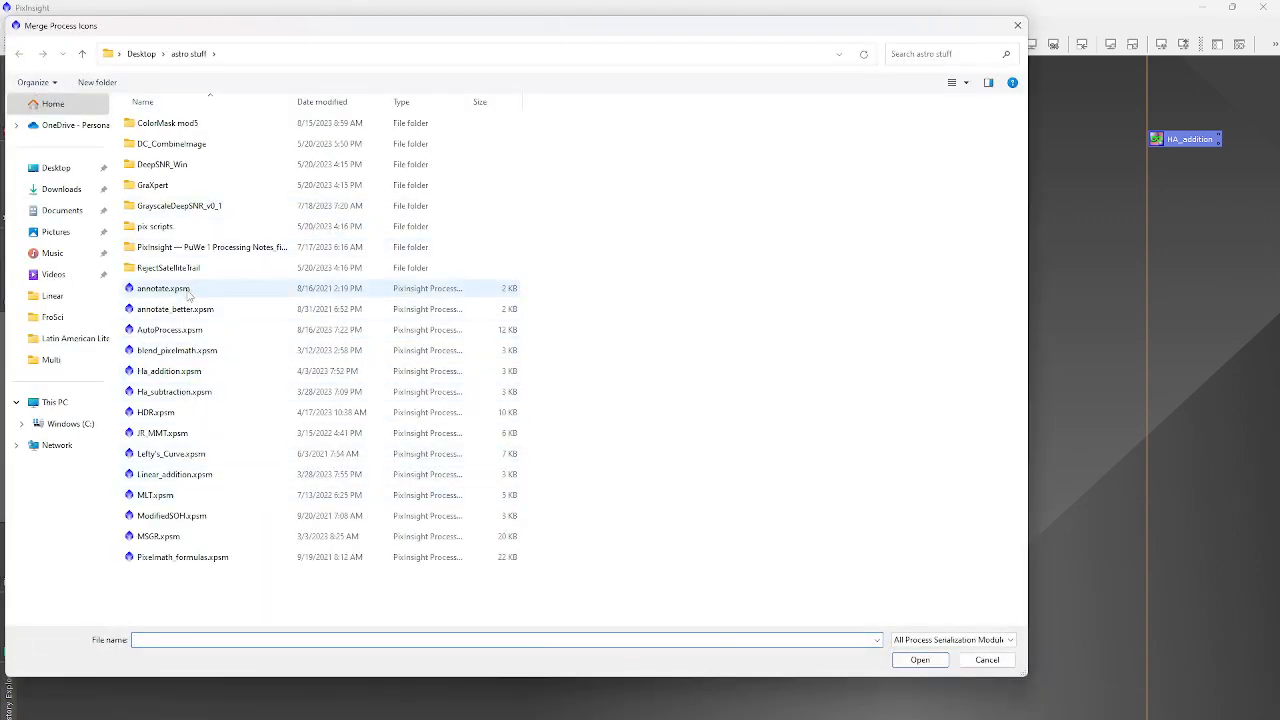
{"action": "left_click", "coordinate": [188, 476]}
{"action": "left_click", "coordinate": [920, 660]}
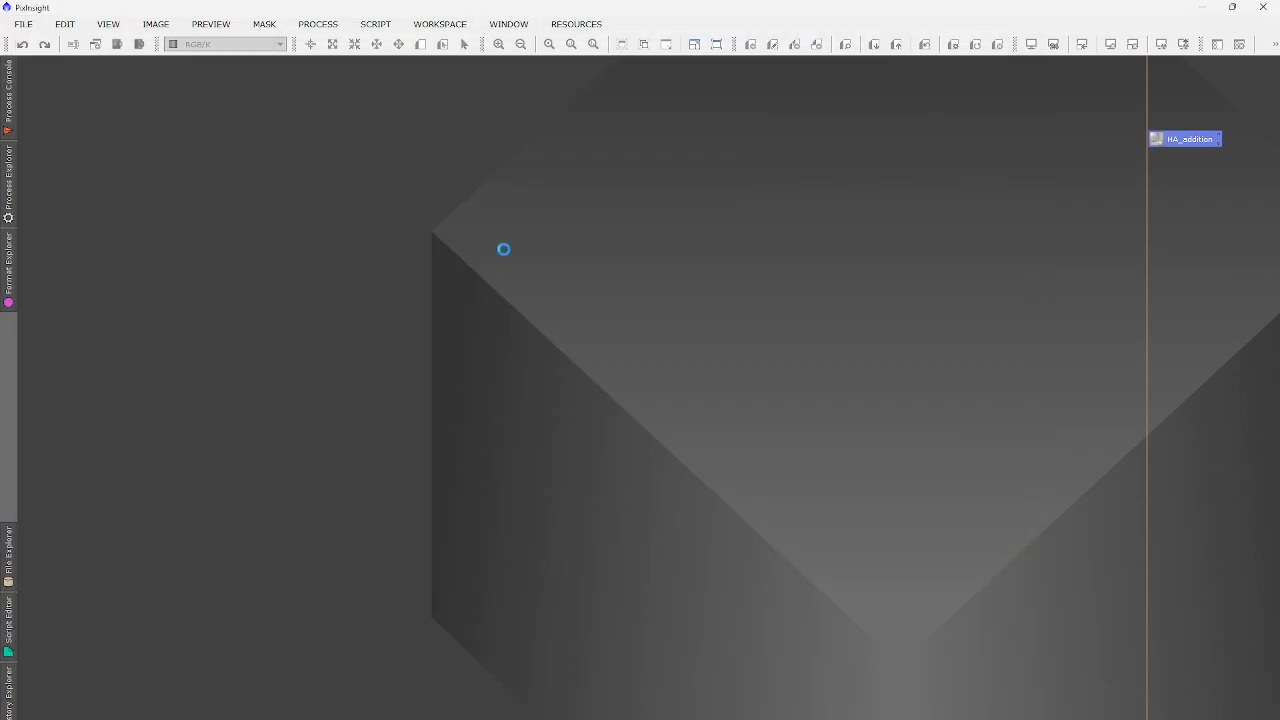
{"action": "left_click_drag", "start_coordinate": [332, 562], "coordinate": [1184, 161]}
Rename the new Process021 icon to Relinear_addition.
{"action": "right_click", "coordinate": [1184, 161]}
{"action": "left_click", "coordinate": [1133, 280]}
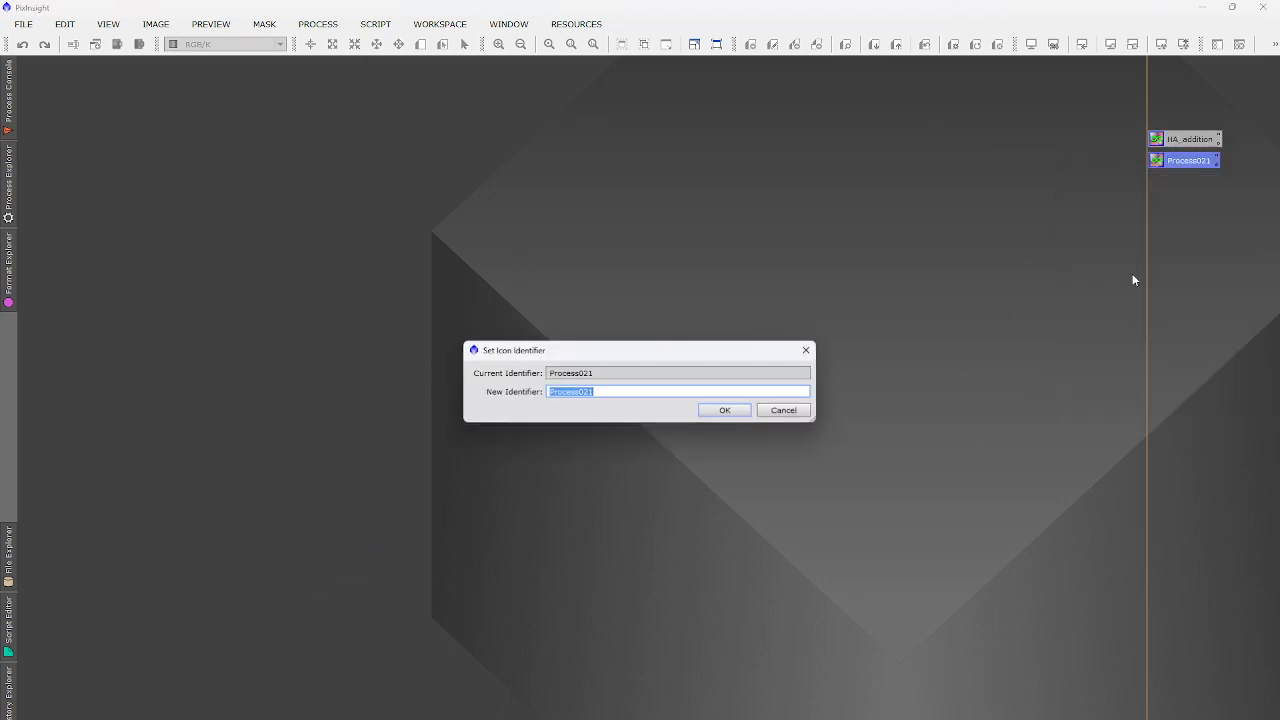
{"action": "key", "text": "BackSpace"}
{"action": "type", "text": "Relinear_addition"}
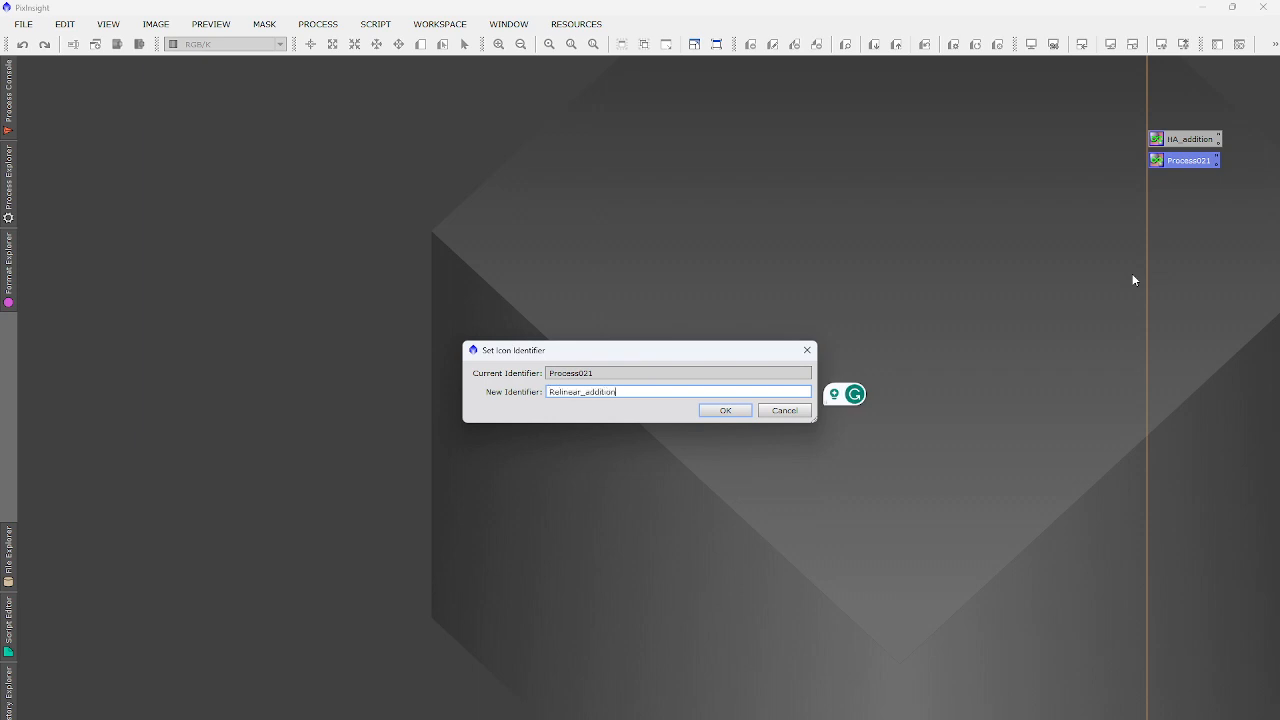
{"action": "key", "text": "Return"}
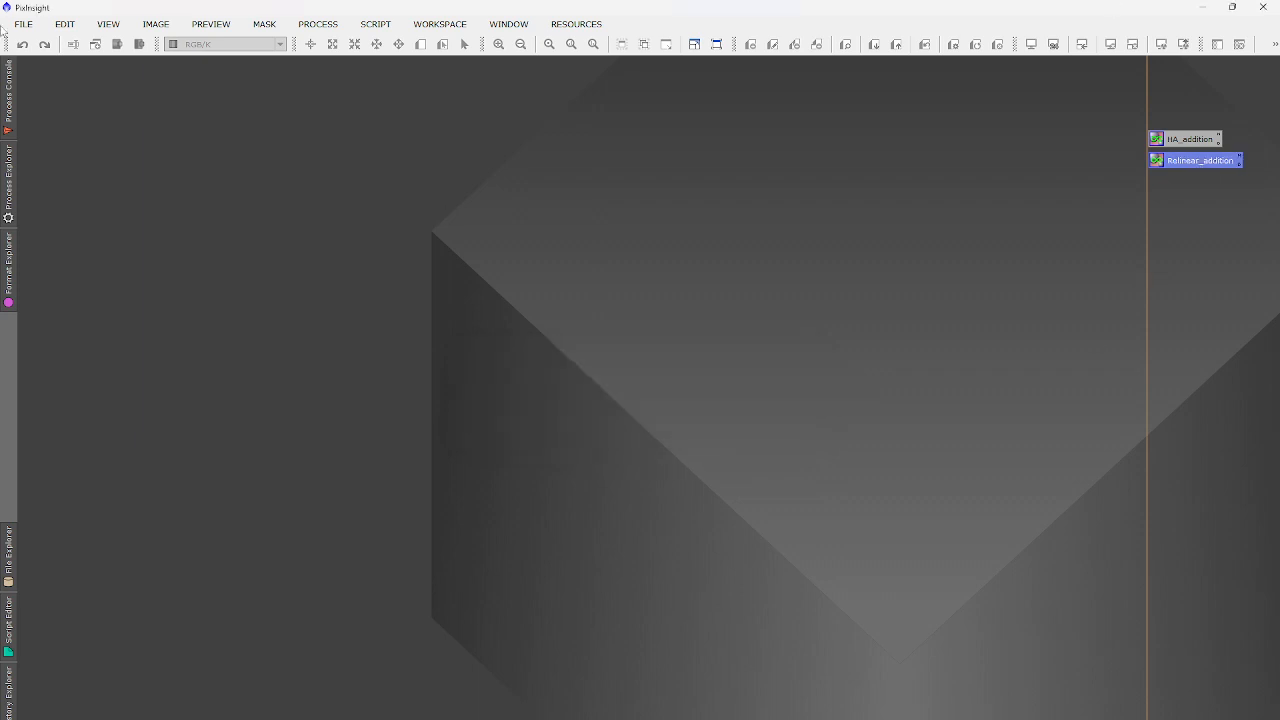
{"action": "left_click", "coordinate": [20, 24]}
{"action": "left_click", "coordinate": [45, 43]}
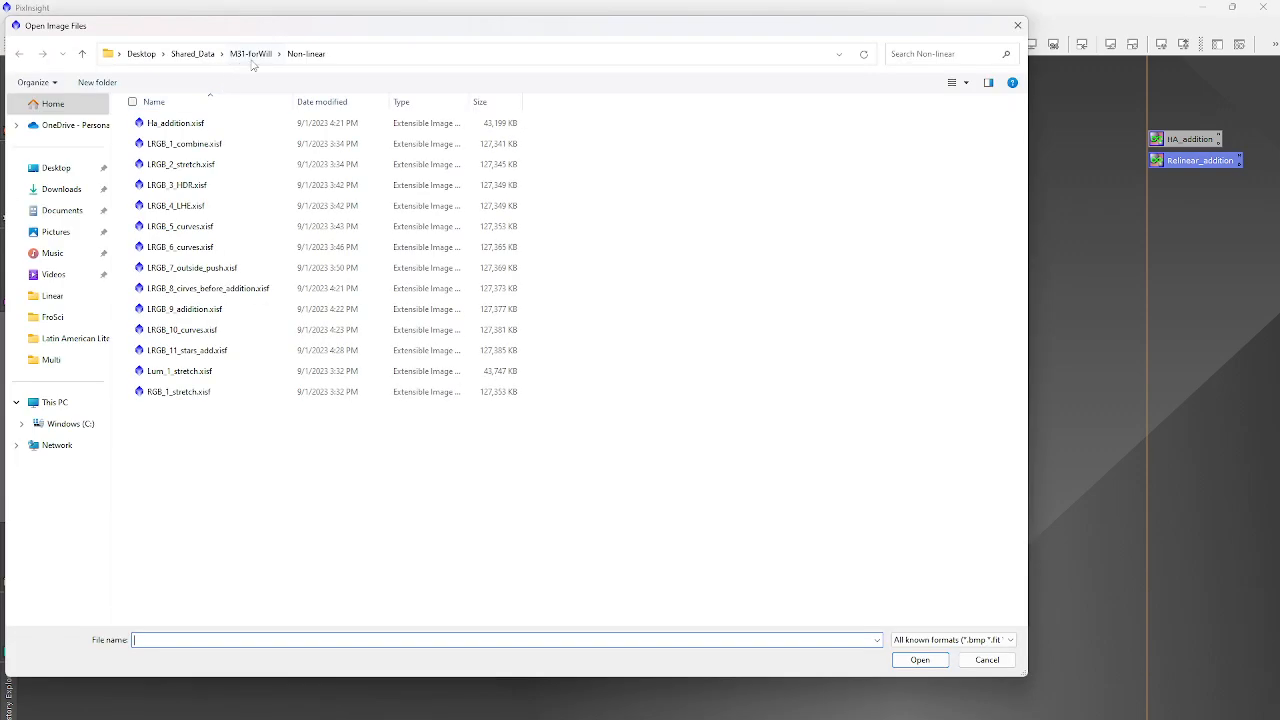
Briefly open the LRGB_2_stretch image from the M31 folder, then close it.
{"action": "left_click", "coordinate": [251, 54]}
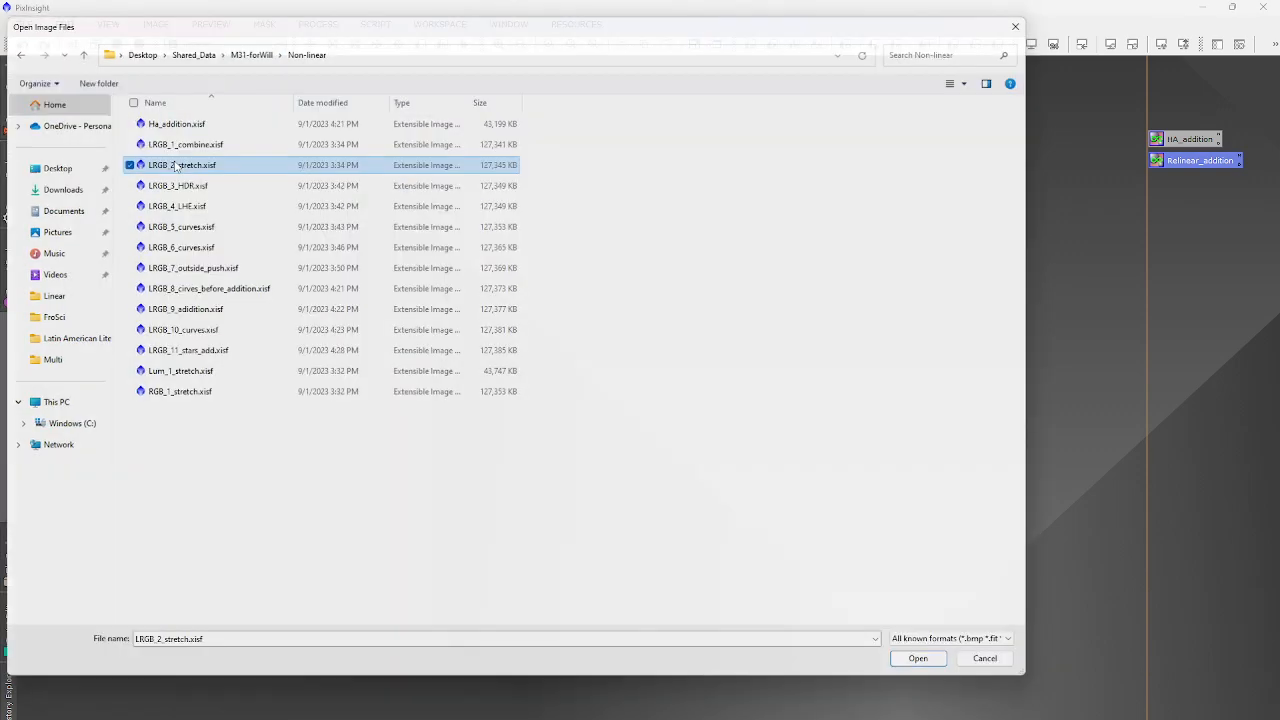
{"action": "key", "text": "Return"}
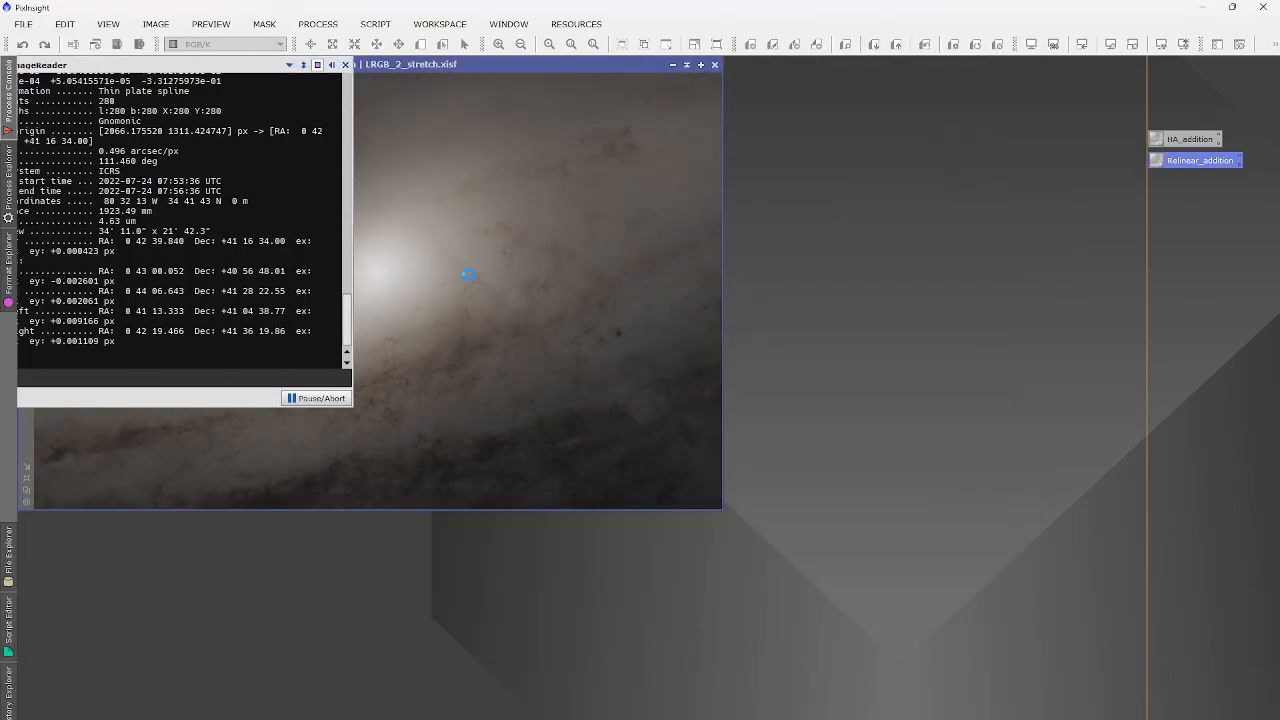
{"action": "left_click", "coordinate": [712, 65]}
{"action": "left_click", "coordinate": [20, 24]}
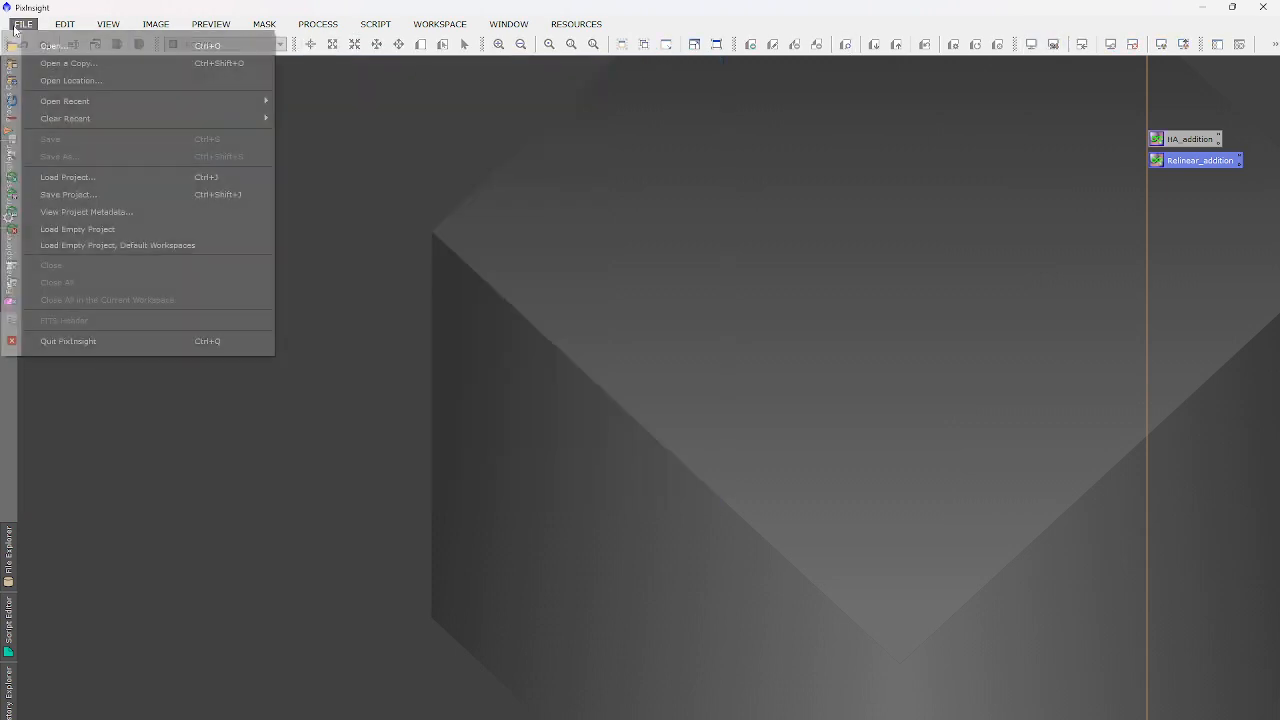
{"action": "left_click", "coordinate": [45, 46]}
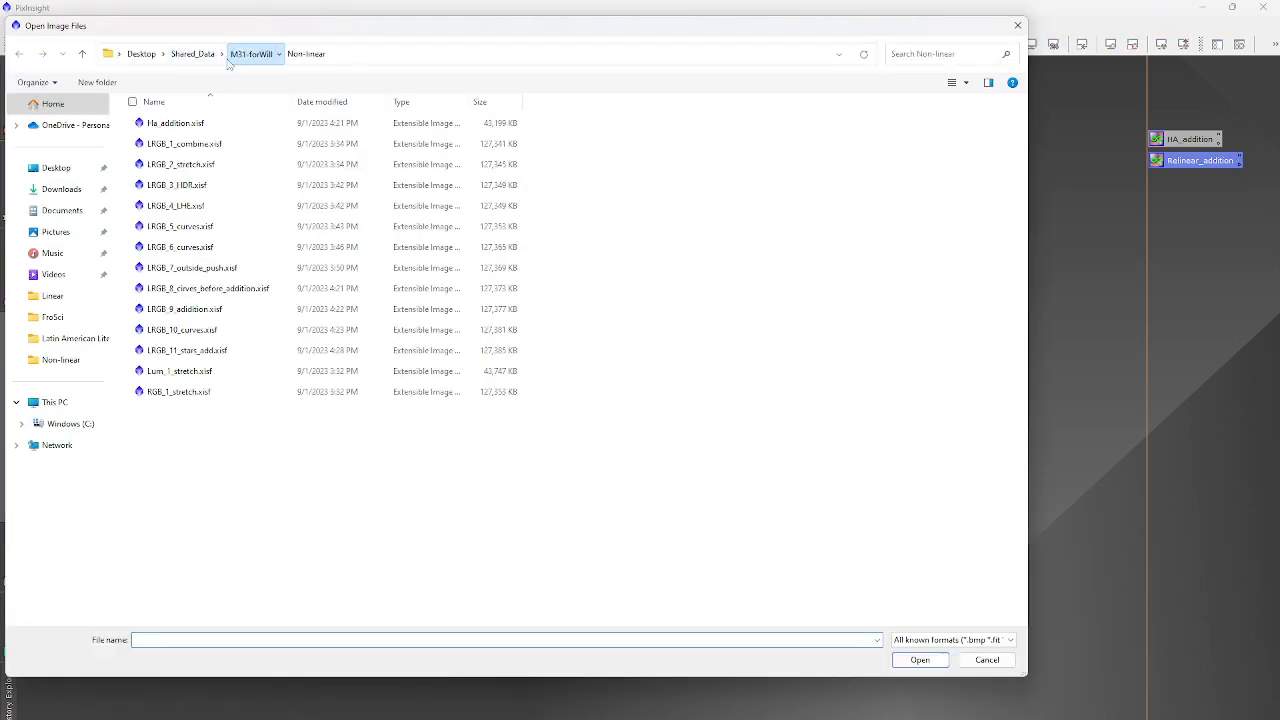
Open Ha.xisf, Lum.xisf and RGB.xisf together from the M31 Streaming folder.
{"action": "left_click", "coordinate": [240, 55]}
{"action": "double_click", "coordinate": [160, 123]}
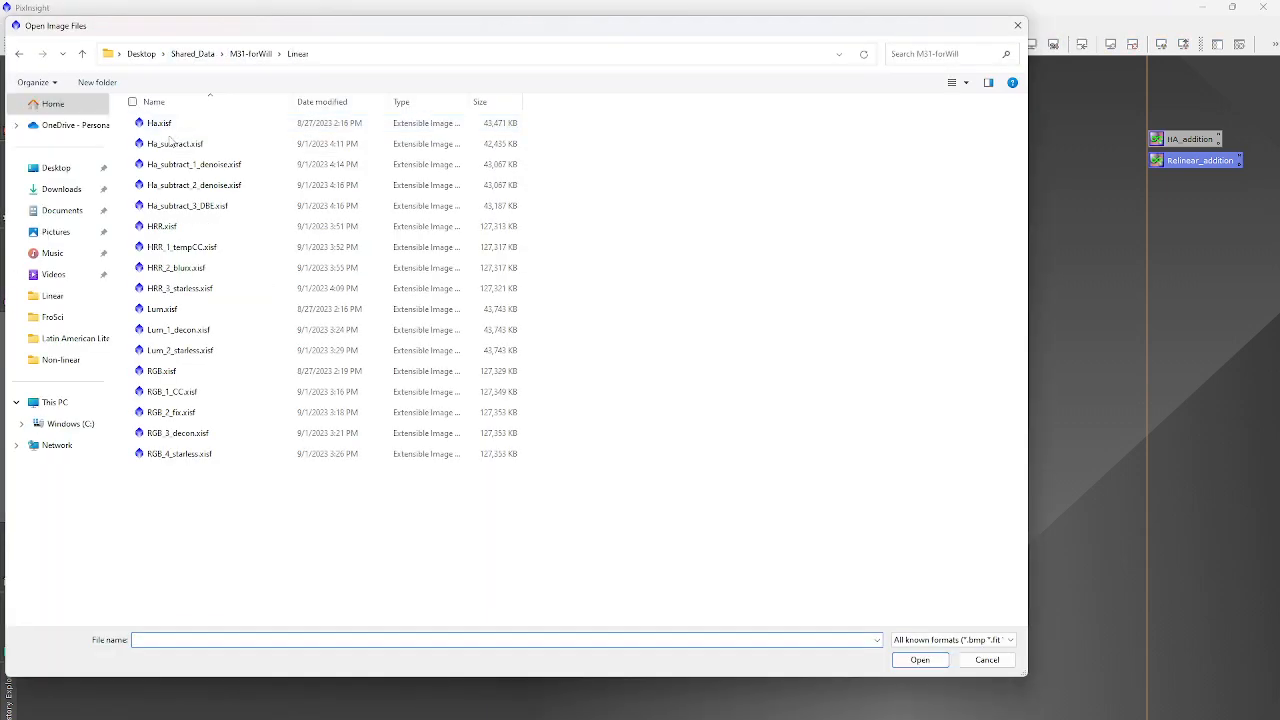
{"action": "left_click", "coordinate": [243, 55]}
{"action": "double_click", "coordinate": [160, 164]}
{"action": "left_click_drag", "start_coordinate": [185, 250], "coordinate": [235, 103]}
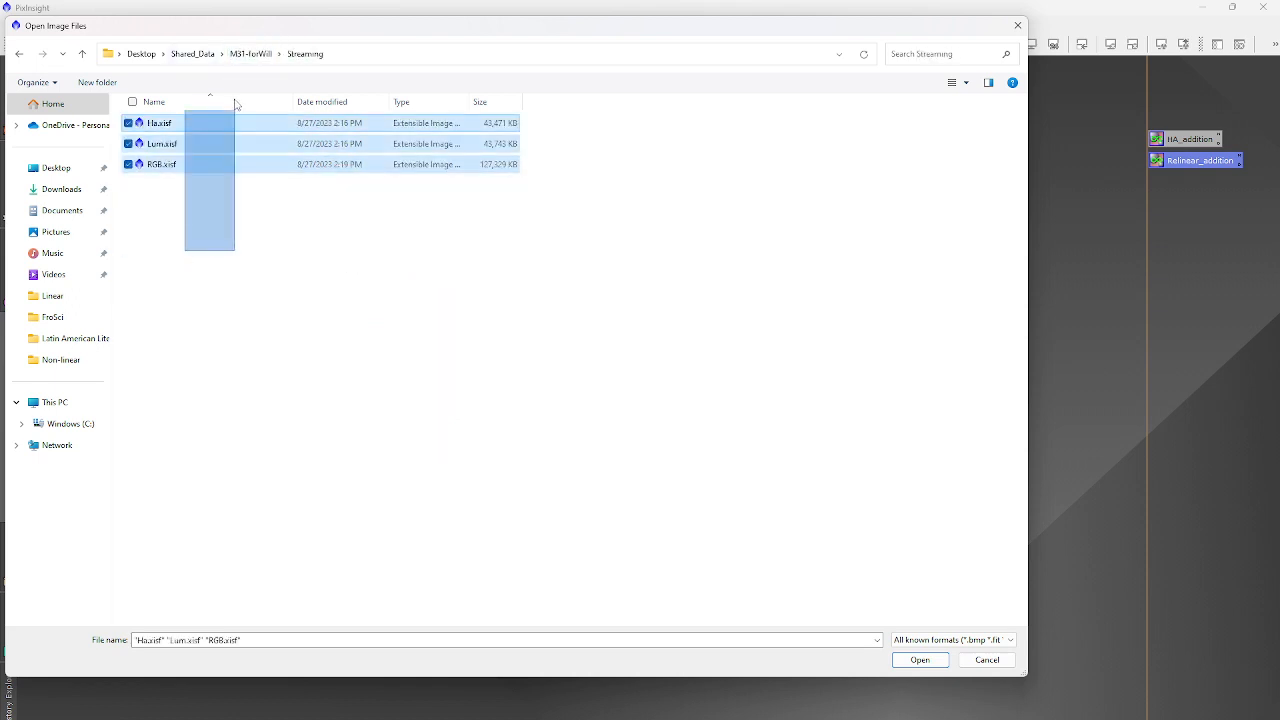
{"action": "left_click", "coordinate": [920, 662]}
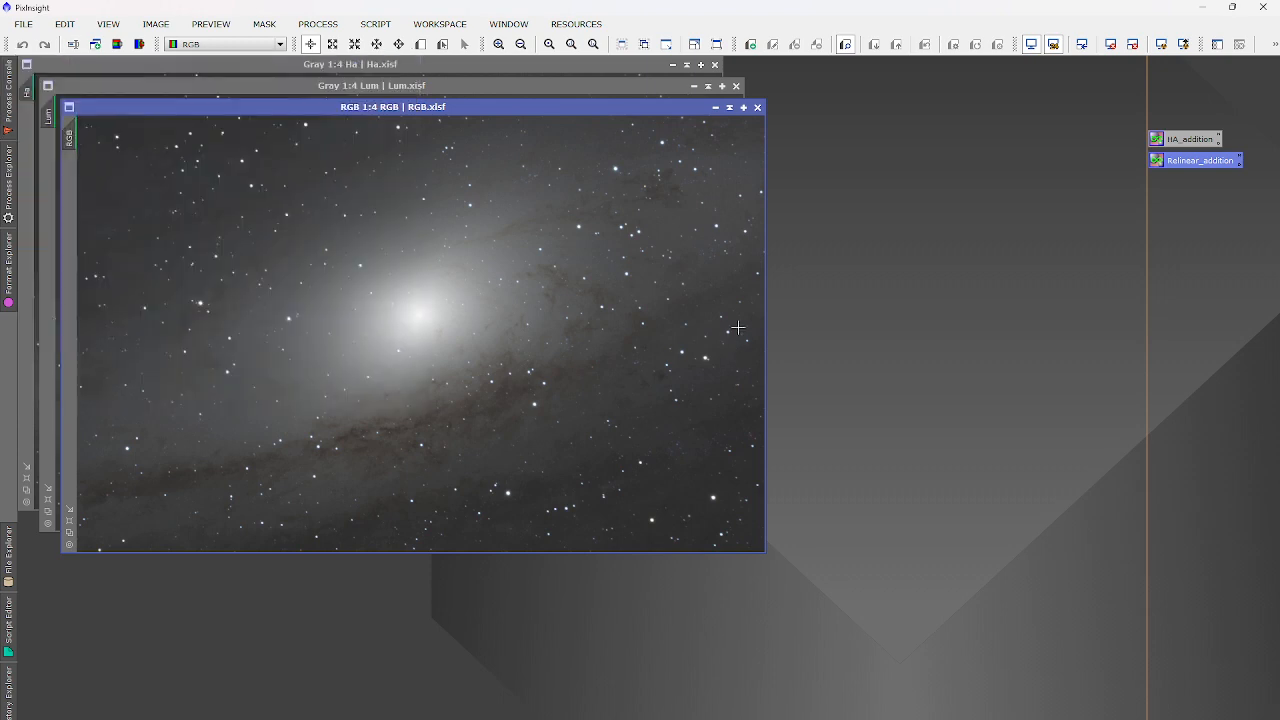
Zoom and pan around the RGB image to inspect it.
{"action": "scroll", "coordinate": [700, 495], "scroll_direction": "up", "scroll_amount": 6}
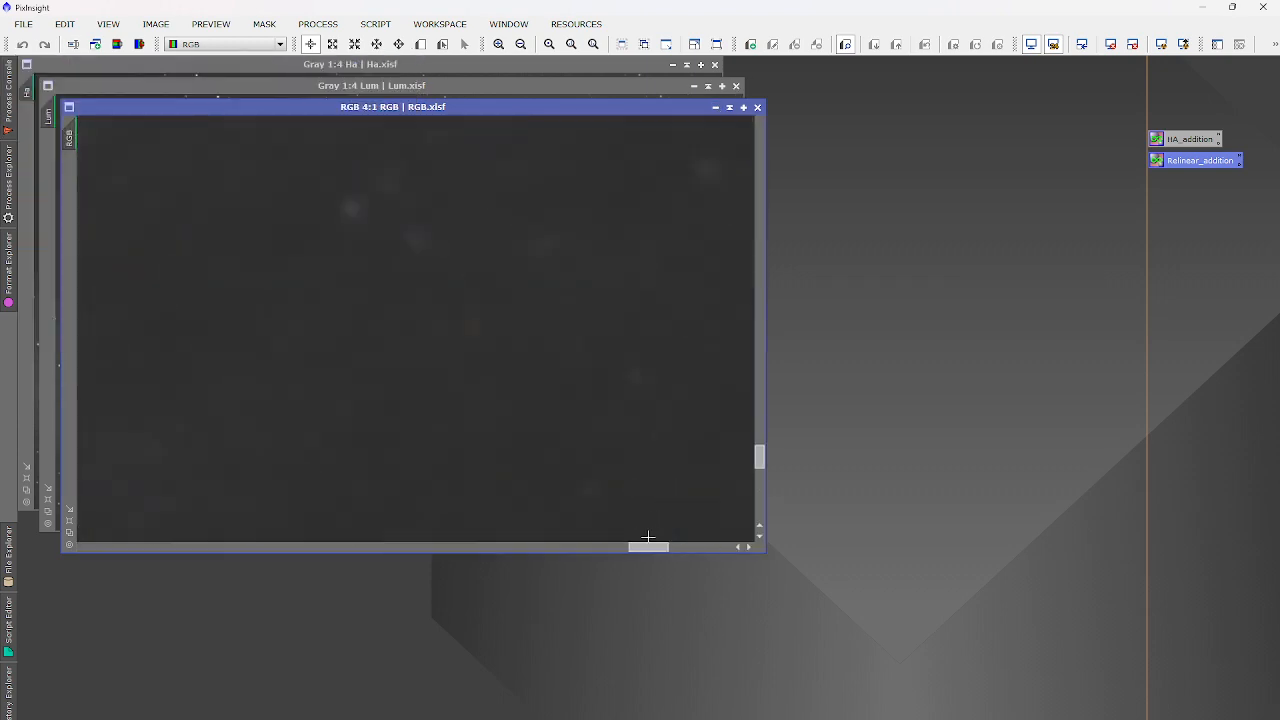
{"action": "left_click_drag", "start_coordinate": [650, 547], "coordinate": [791, 540]}
{"action": "left_click_drag", "start_coordinate": [761, 461], "coordinate": [763, 553]}
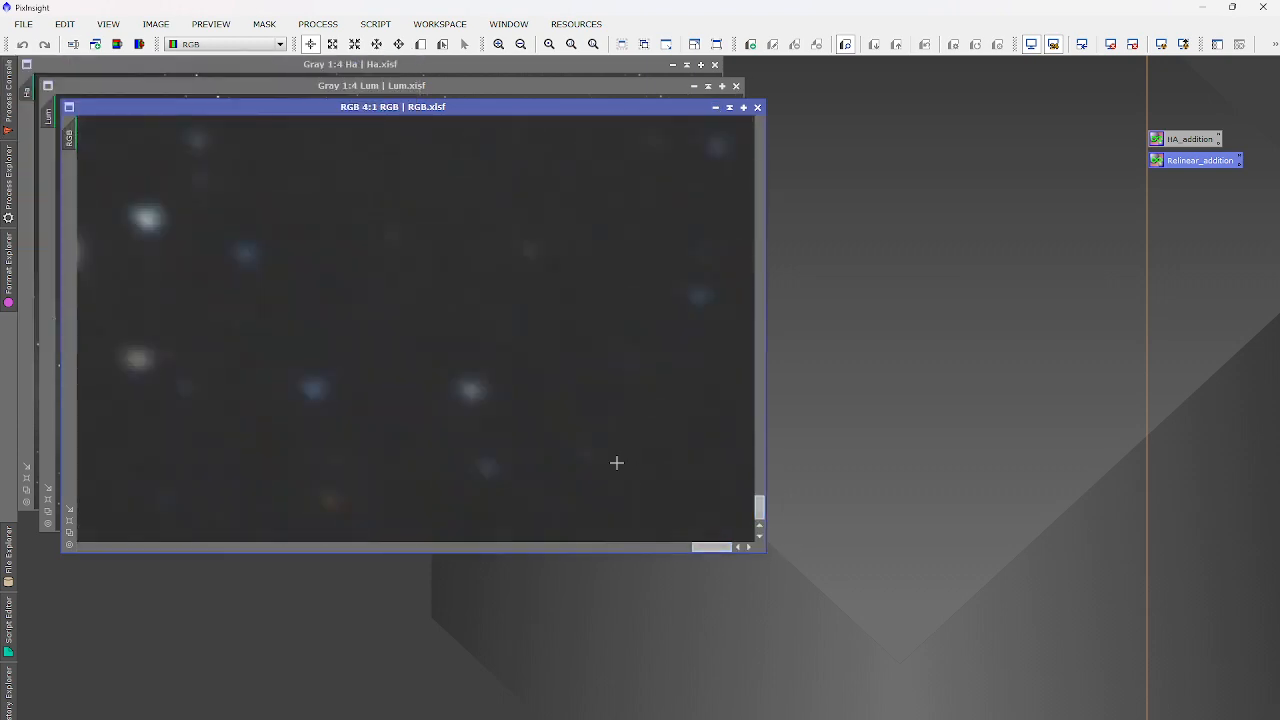
{"action": "scroll", "coordinate": [617, 463], "scroll_direction": "down", "scroll_amount": 7}
{"action": "scroll", "coordinate": [550, 391], "scroll_direction": "up", "scroll_amount": 1}
Iconize the RGB, Lum and Ha windows and line their icons up at the top-left.
{"action": "left_click", "coordinate": [715, 107]}
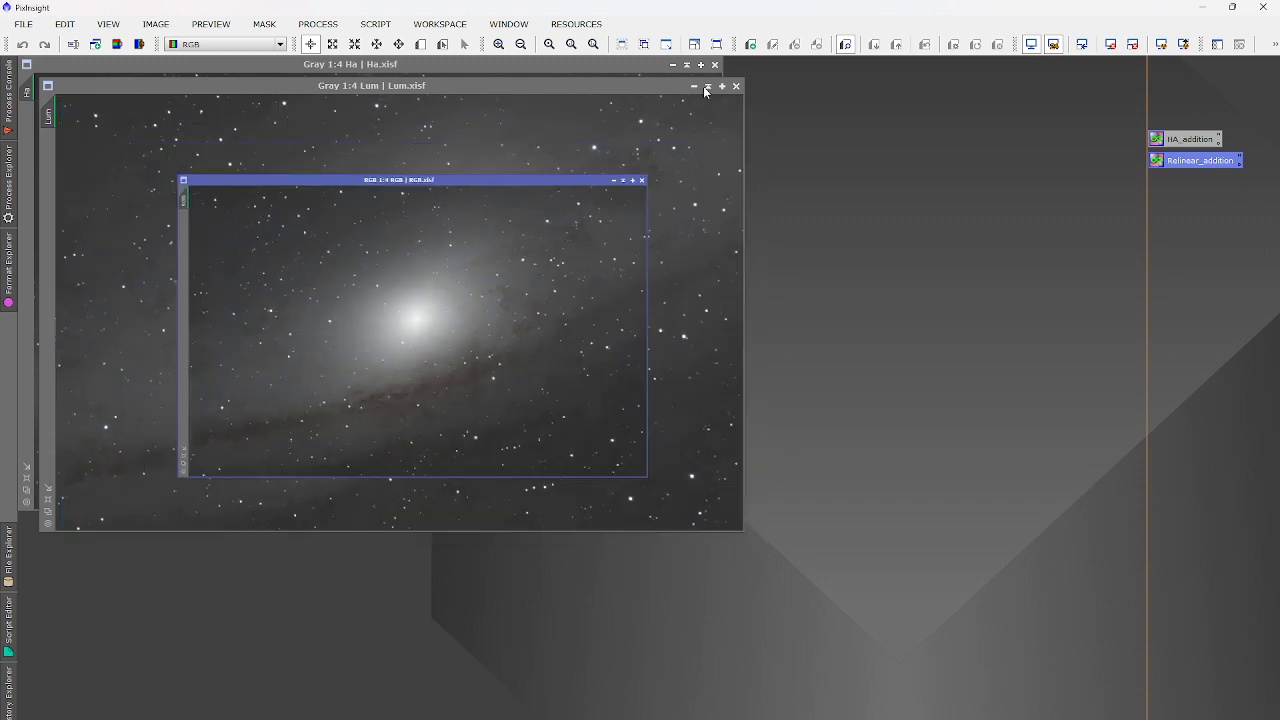
{"action": "left_click", "coordinate": [706, 88]}
{"action": "left_click", "coordinate": [686, 64]}
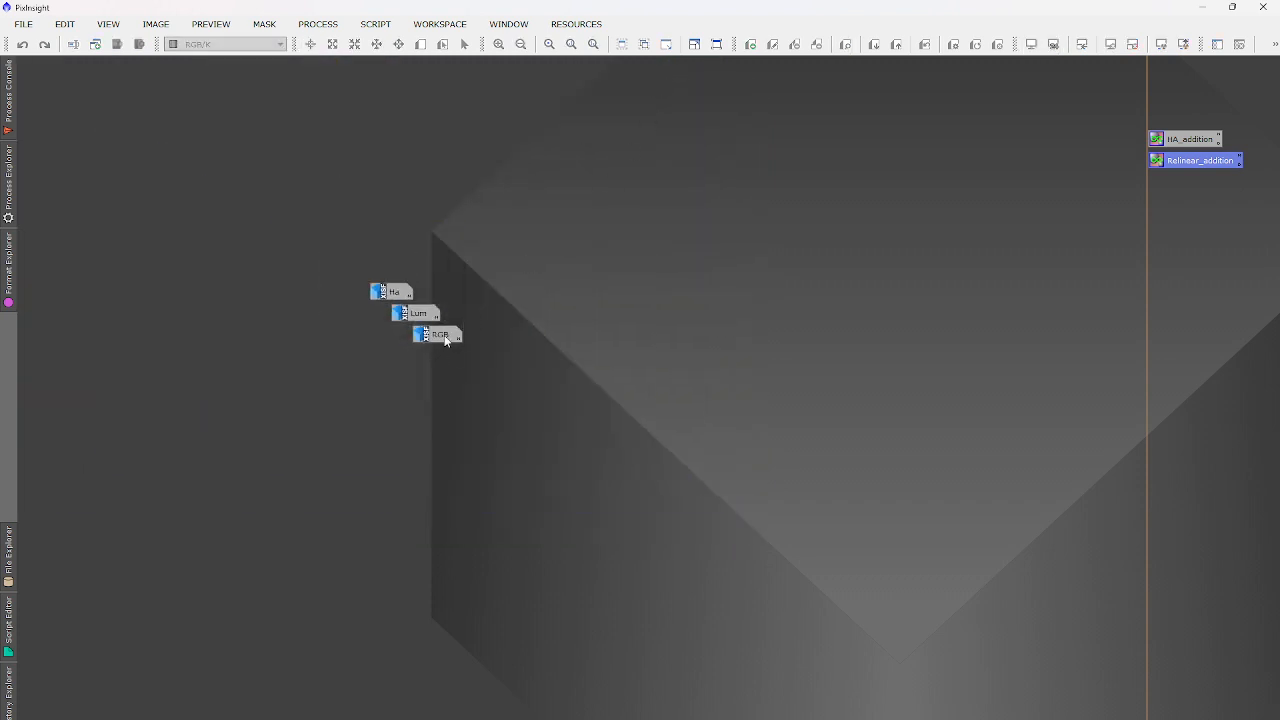
{"action": "left_click_drag", "start_coordinate": [446, 340], "coordinate": [62, 76]}
{"action": "left_click_drag", "start_coordinate": [374, 292], "coordinate": [100, 66]}
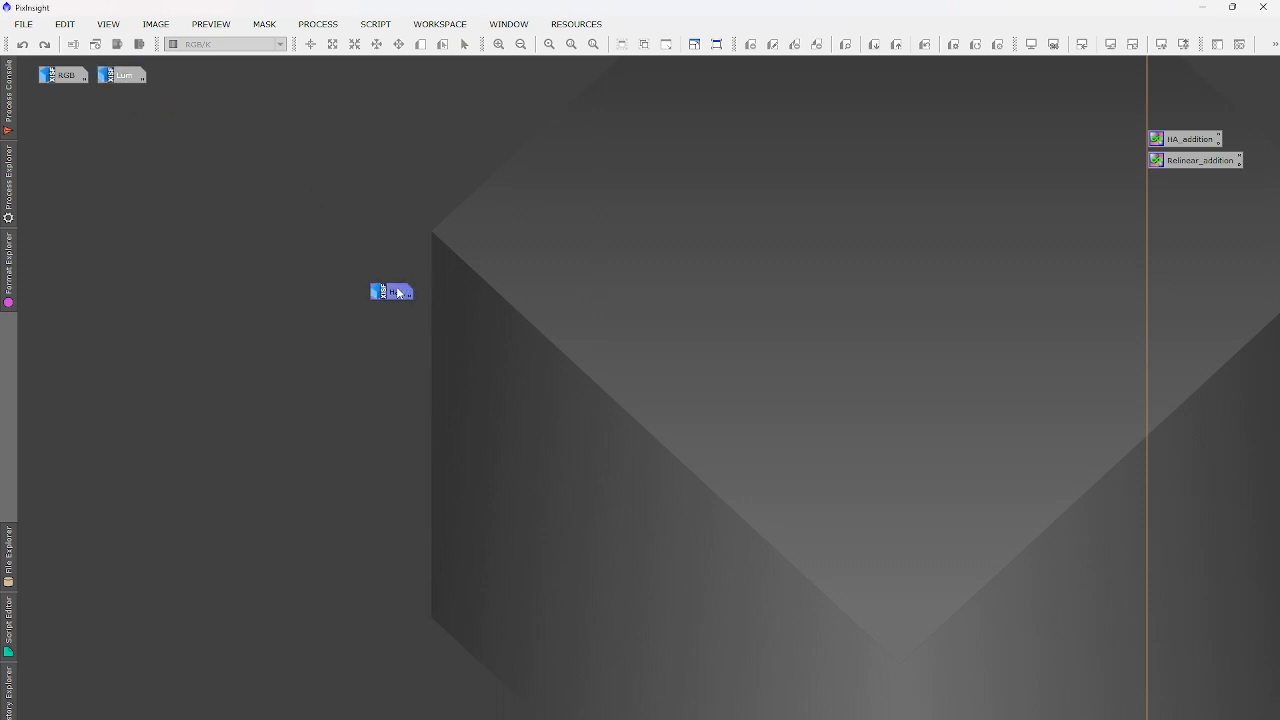
{"action": "left_click_drag", "start_coordinate": [398, 292], "coordinate": [184, 74]}
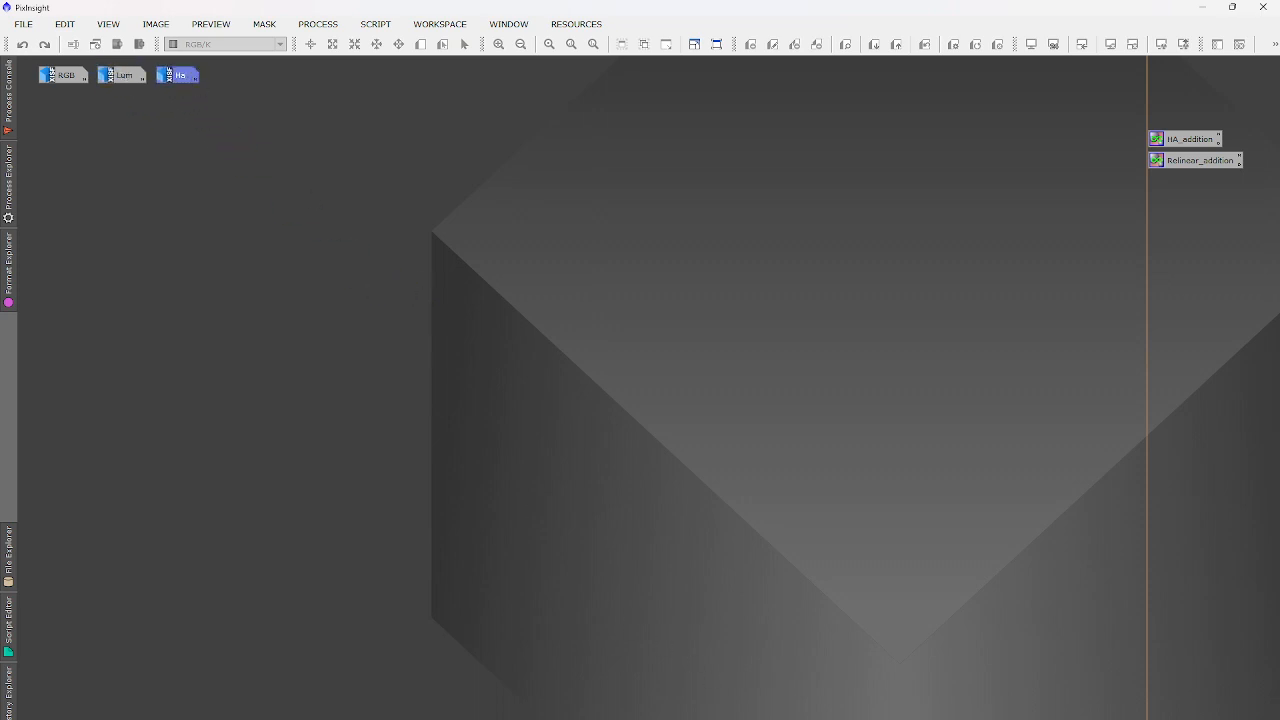
{"action": "left_click", "coordinate": [850, 719]}
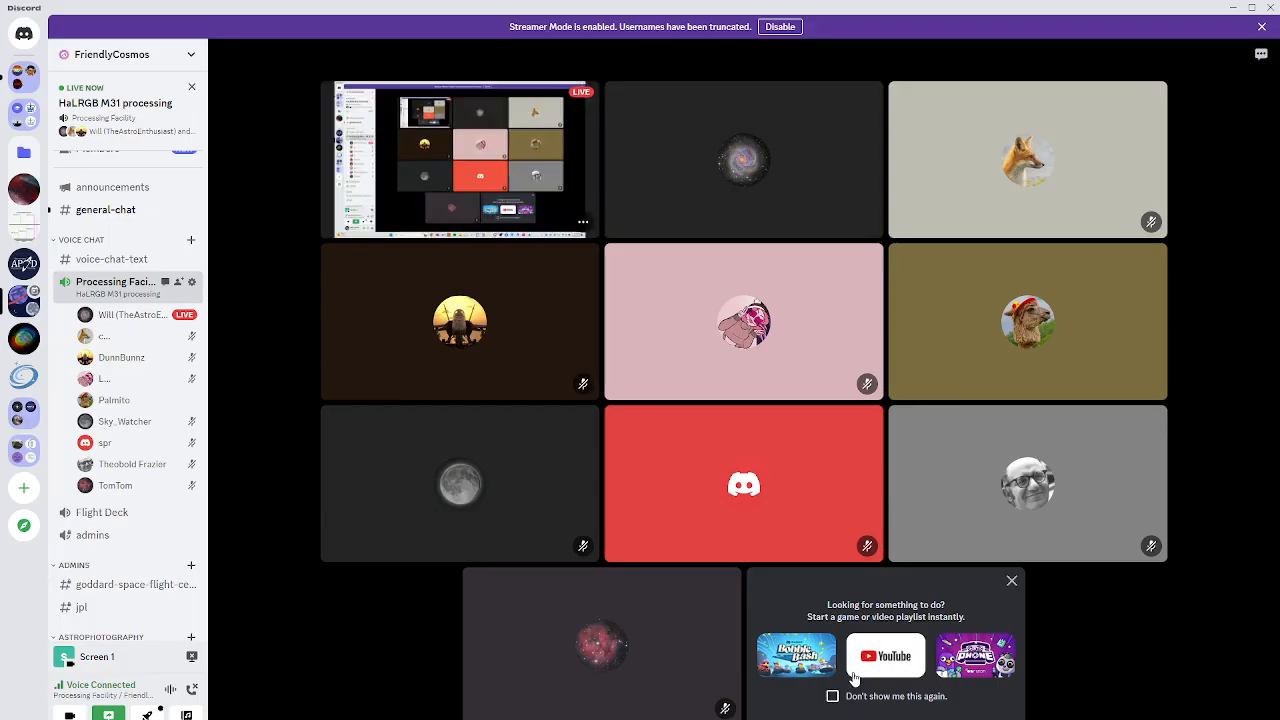
Restore down and minimize the Discord window, bringing OBS Studio to the front.
{"action": "left_click", "coordinate": [1251, 9]}
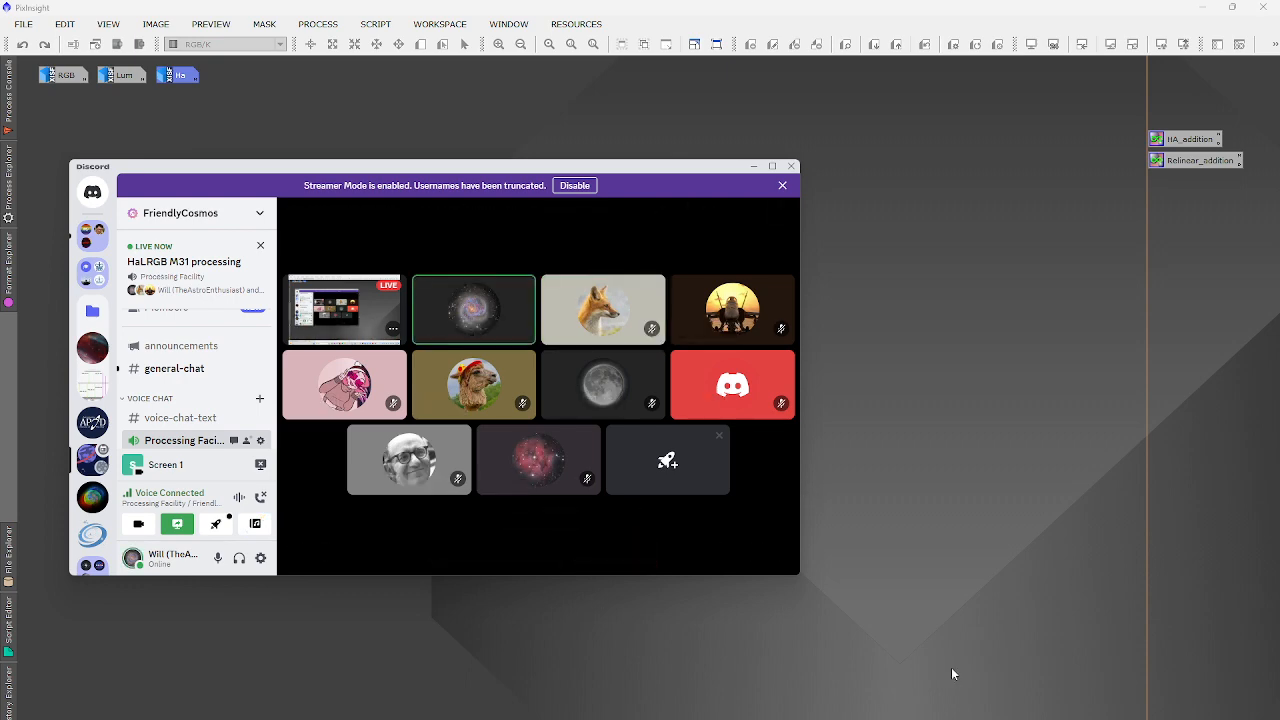
{"action": "left_click", "coordinate": [958, 719]}
{"action": "left_click", "coordinate": [985, 719]}
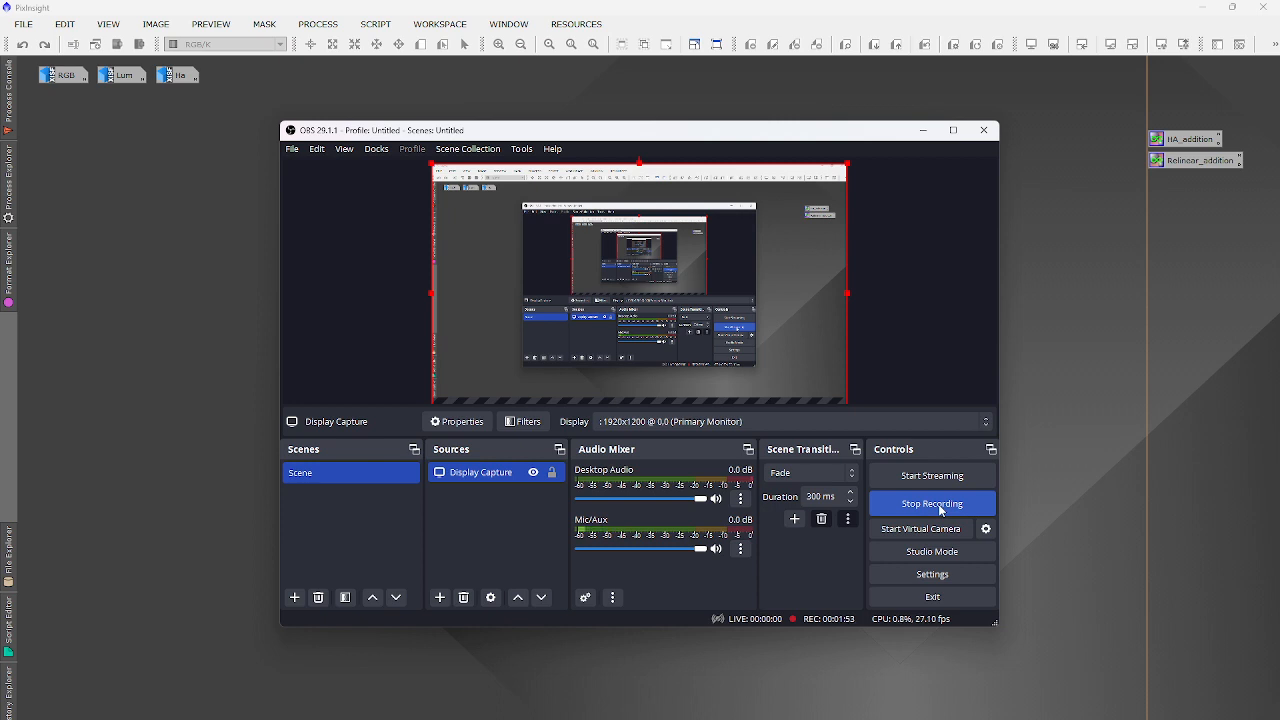
Minimize OBS Studio and switch to the Discord call window.
{"action": "left_click", "coordinate": [922, 130]}
{"action": "key", "text": "alt+Tab"}
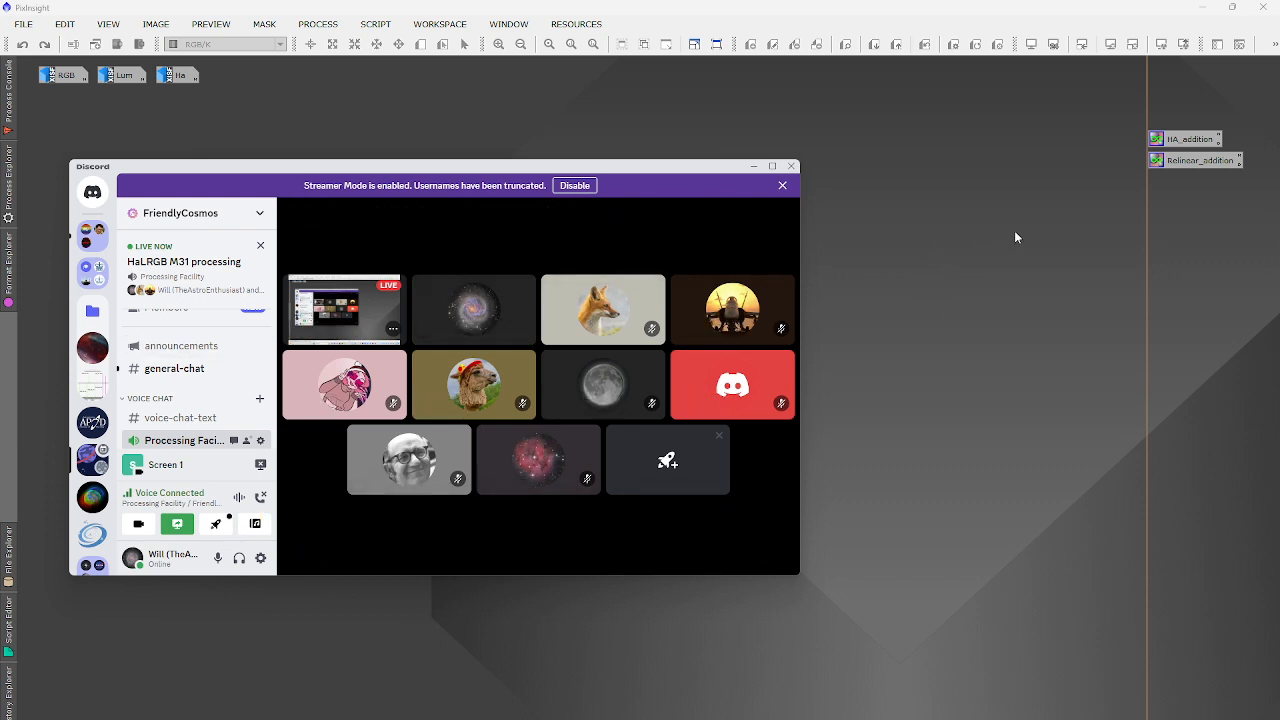
Open the RGB image unstretched, zoom in on its linear stars, then iconize it.
{"action": "left_click", "coordinate": [755, 167]}
{"action": "double_click", "coordinate": [63, 75]}
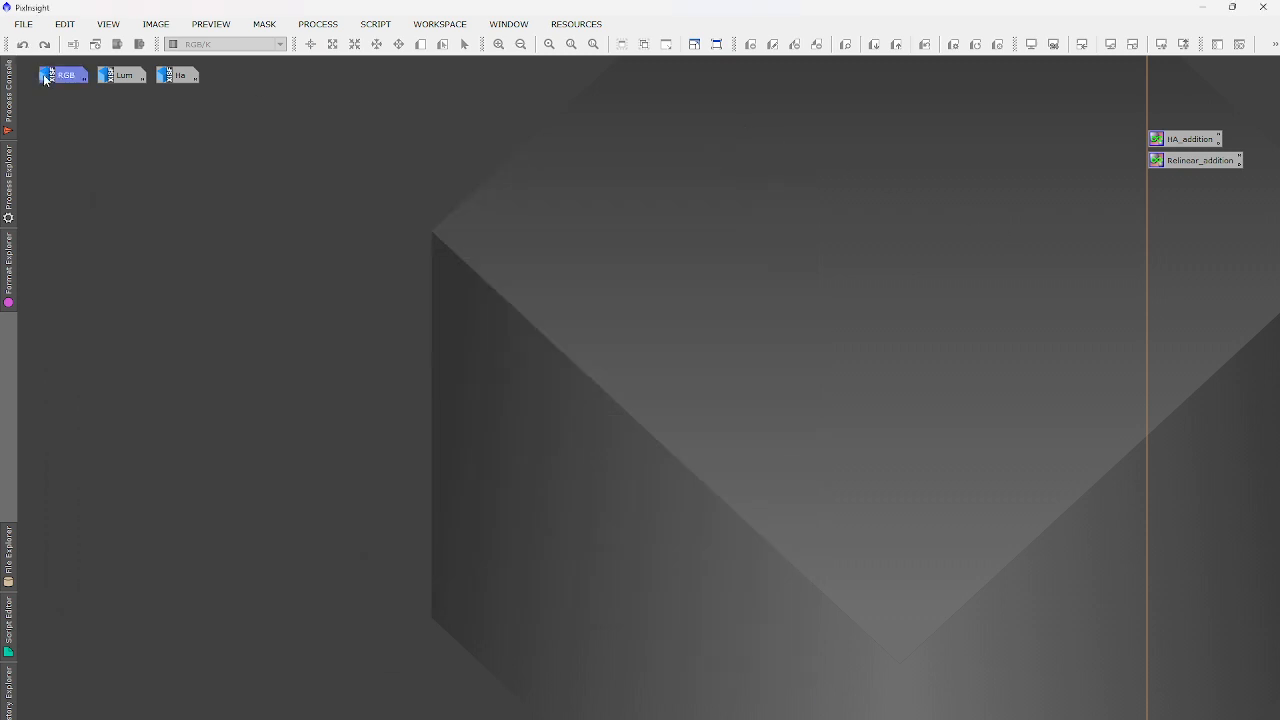
{"action": "scroll", "coordinate": [302, 301], "scroll_direction": "up", "scroll_amount": 4}
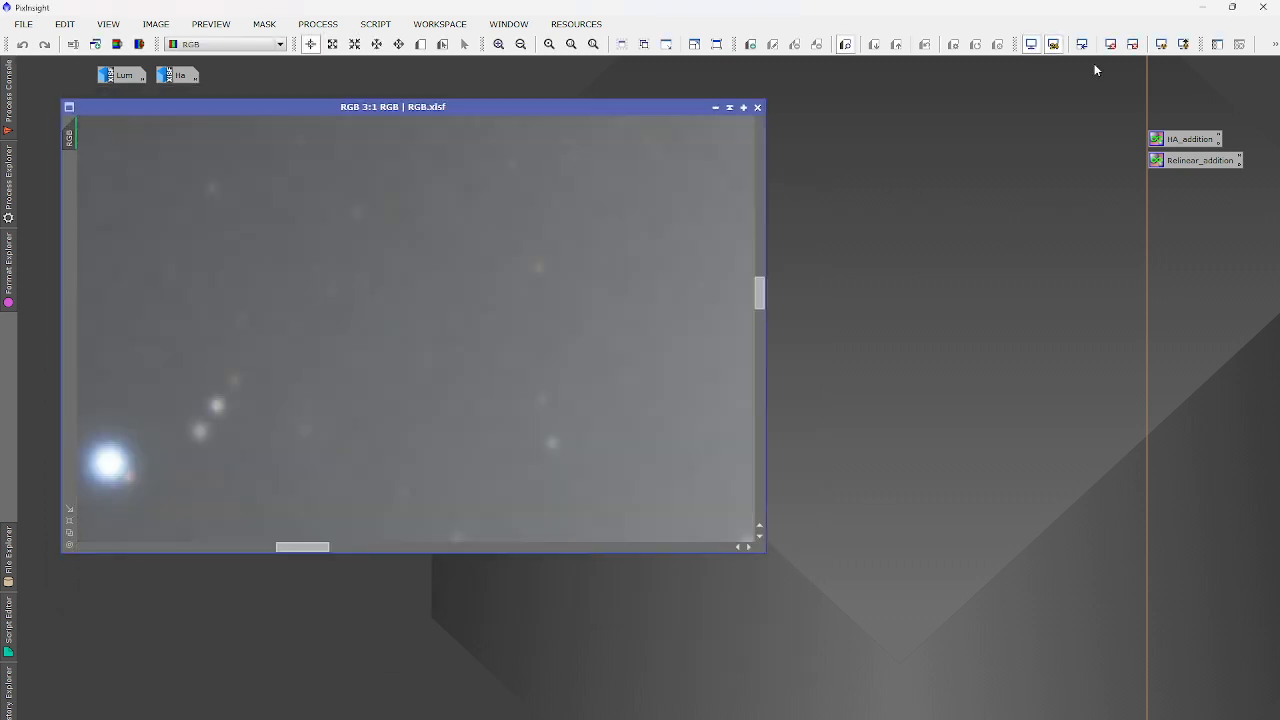
{"action": "left_click", "coordinate": [1110, 44]}
{"action": "scroll", "coordinate": [108, 453], "scroll_direction": "down", "scroll_amount": 2}
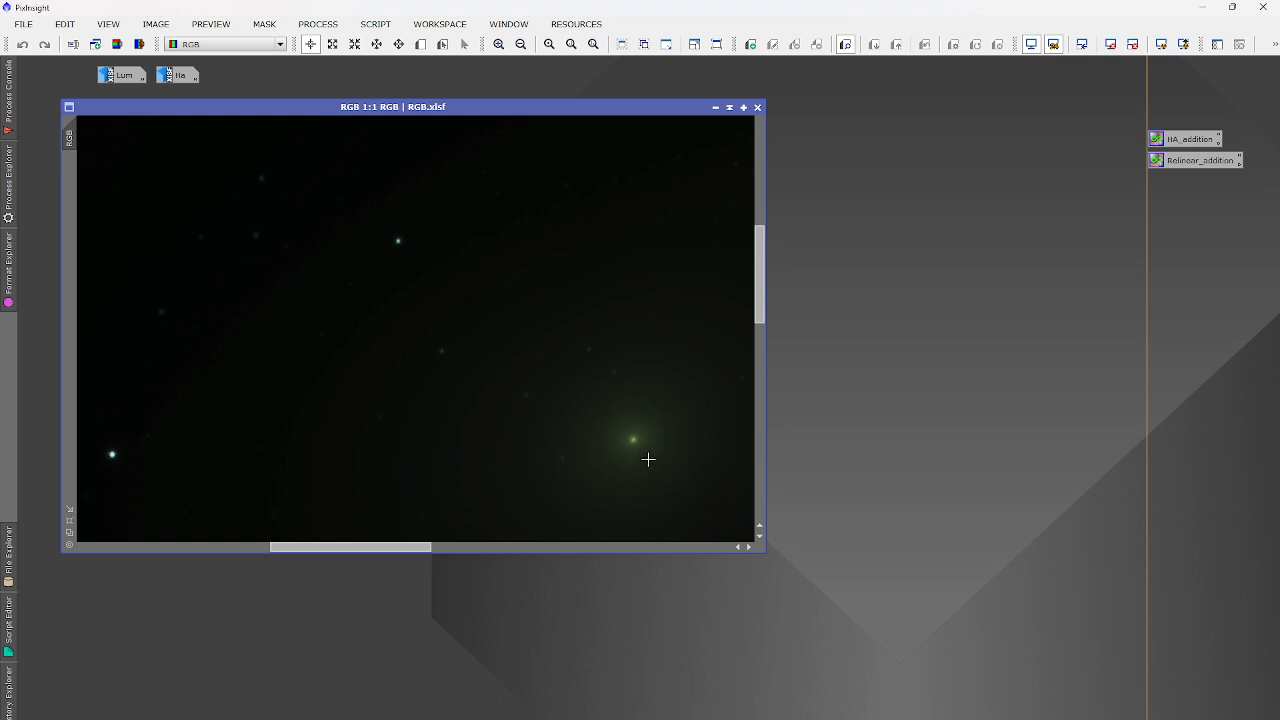
{"action": "scroll", "coordinate": [644, 445], "scroll_direction": "up", "scroll_amount": 6}
{"action": "scroll", "coordinate": [643, 445], "scroll_direction": "down", "scroll_amount": 6}
{"action": "scroll", "coordinate": [353, 199], "scroll_direction": "up", "scroll_amount": 1}
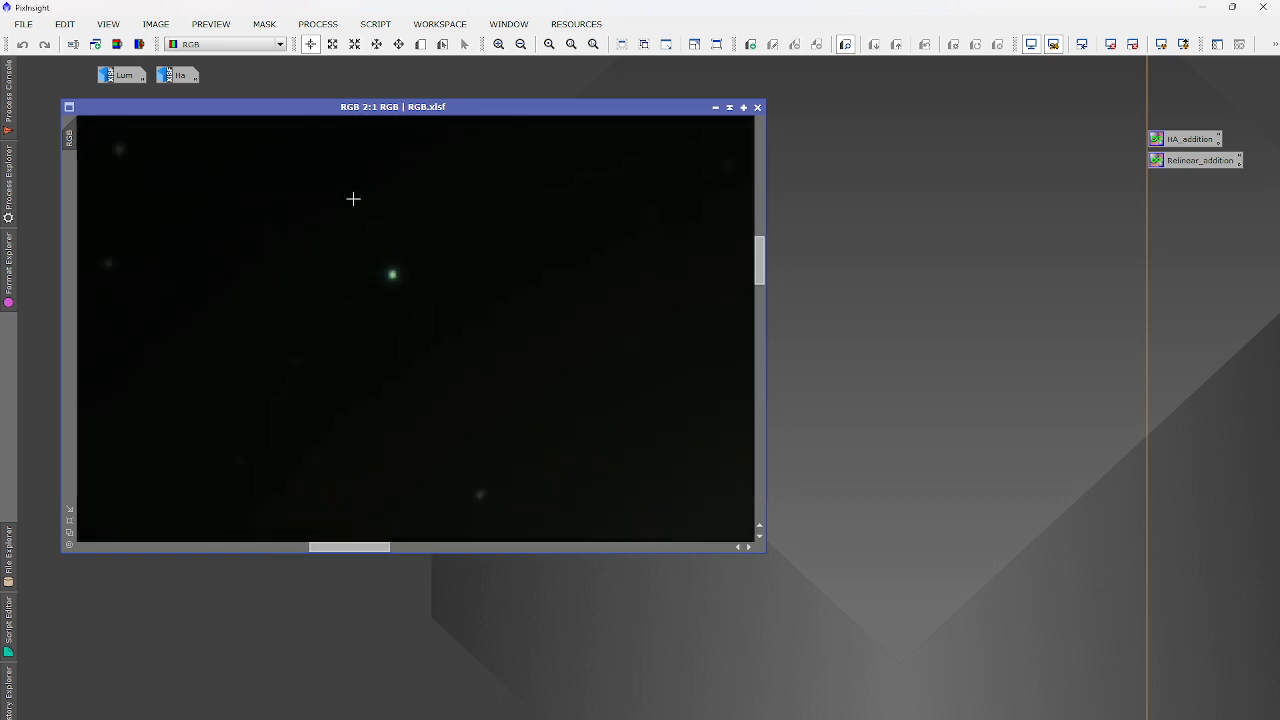
{"action": "scroll", "coordinate": [353, 199], "scroll_direction": "down", "scroll_amount": 3}
{"action": "scroll", "coordinate": [621, 161], "scroll_direction": "up", "scroll_amount": 5}
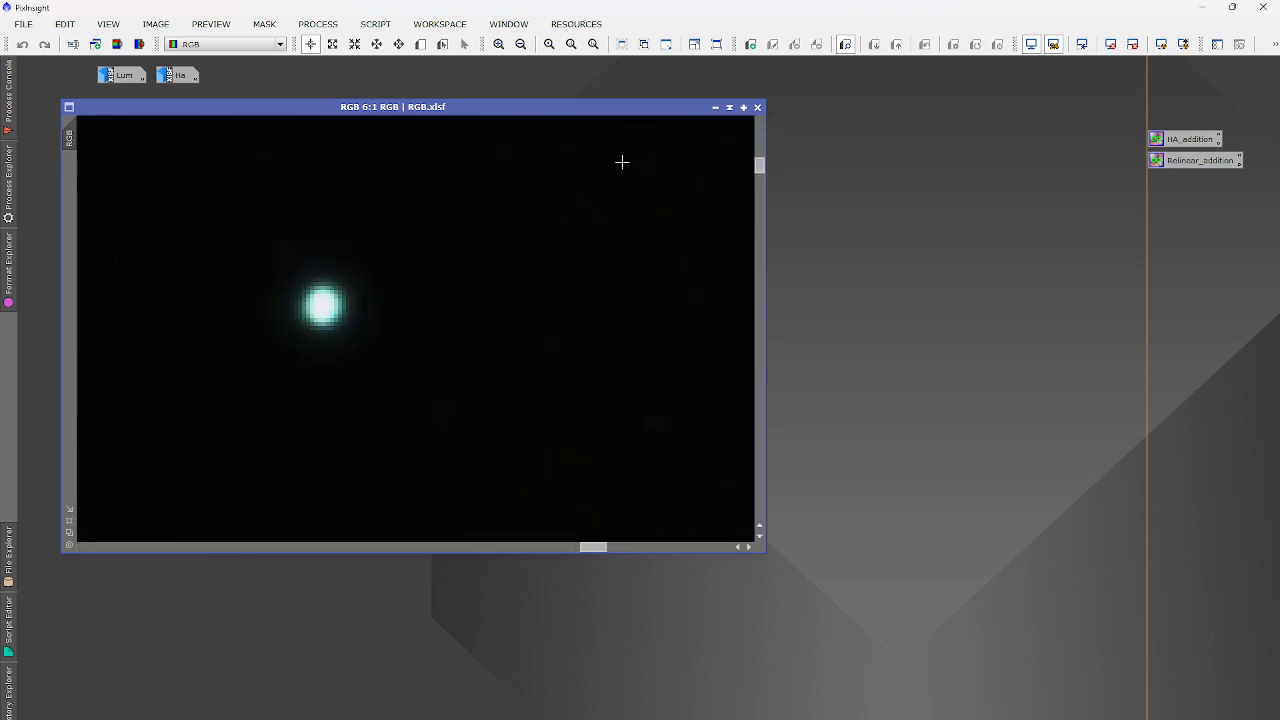
{"action": "scroll", "coordinate": [657, 140], "scroll_direction": "down", "scroll_amount": 2}
{"action": "left_click", "coordinate": [715, 107]}
Open the Lum image with its screen stretch removed and zoom in to inspect.
{"action": "double_click", "coordinate": [123, 76]}
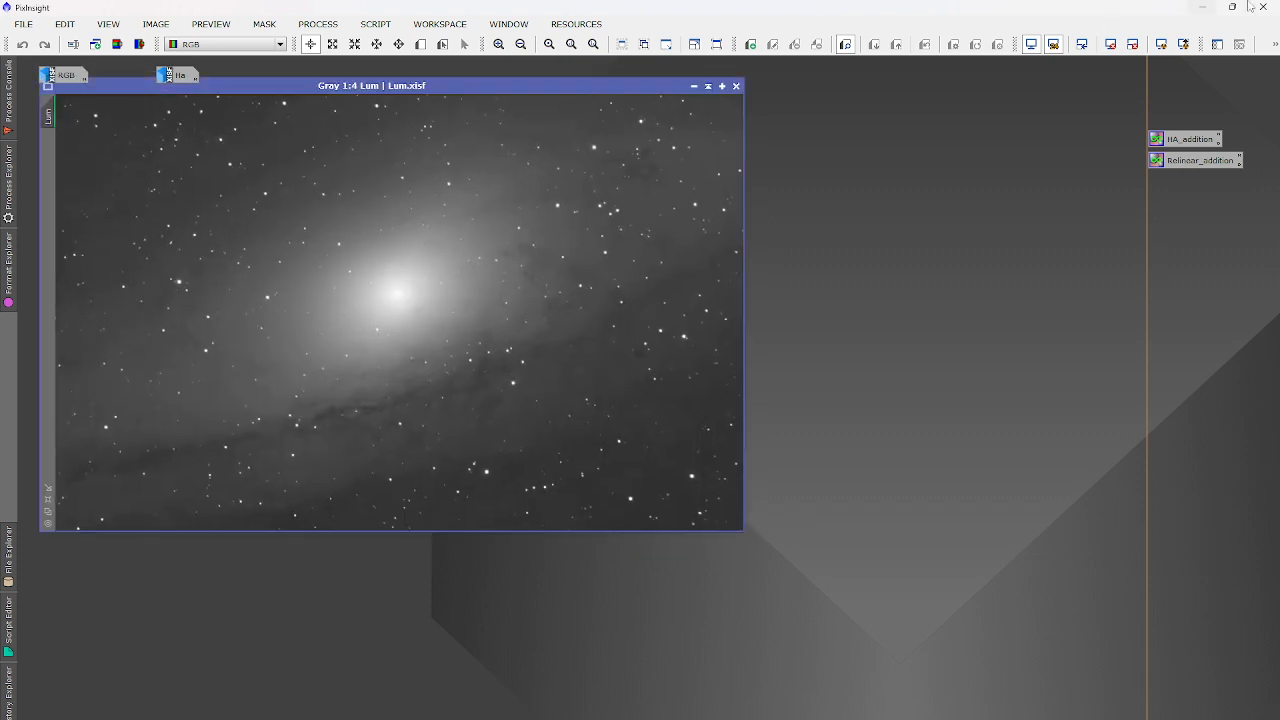
{"action": "left_click", "coordinate": [1110, 44]}
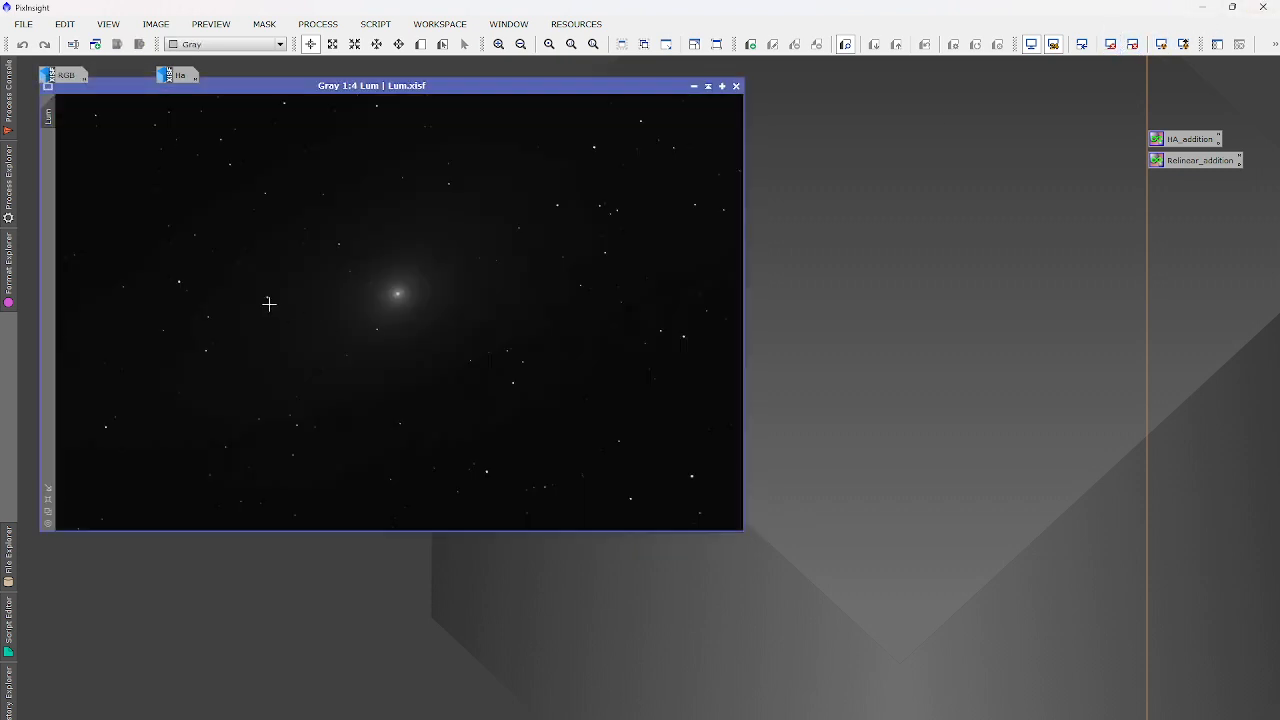
{"action": "scroll", "coordinate": [211, 271], "scroll_direction": "up", "scroll_amount": 3}
{"action": "scroll", "coordinate": [206, 246], "scroll_direction": "down", "scroll_amount": 3}
Iconize Lum and inspect the Ha image unstretched and auto-stretched, then minimize it.
{"action": "left_click", "coordinate": [694, 86]}
{"action": "double_click", "coordinate": [180, 75]}
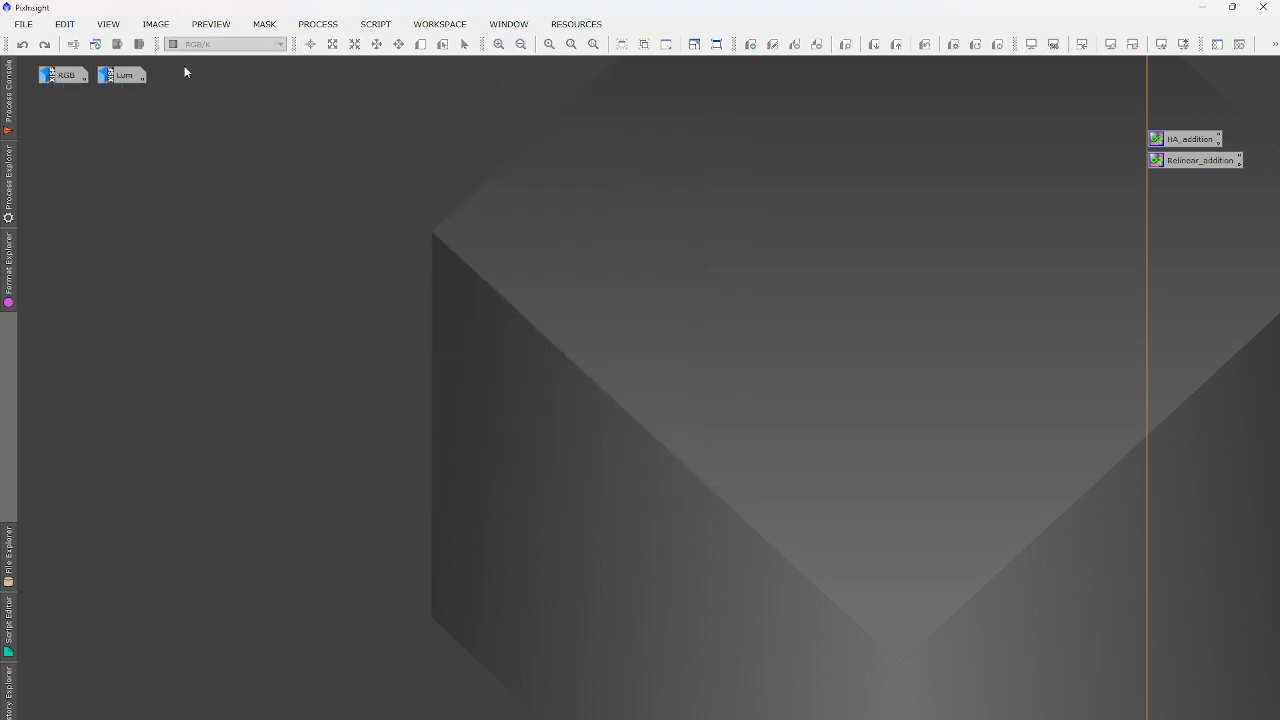
{"action": "left_click", "coordinate": [1110, 44]}
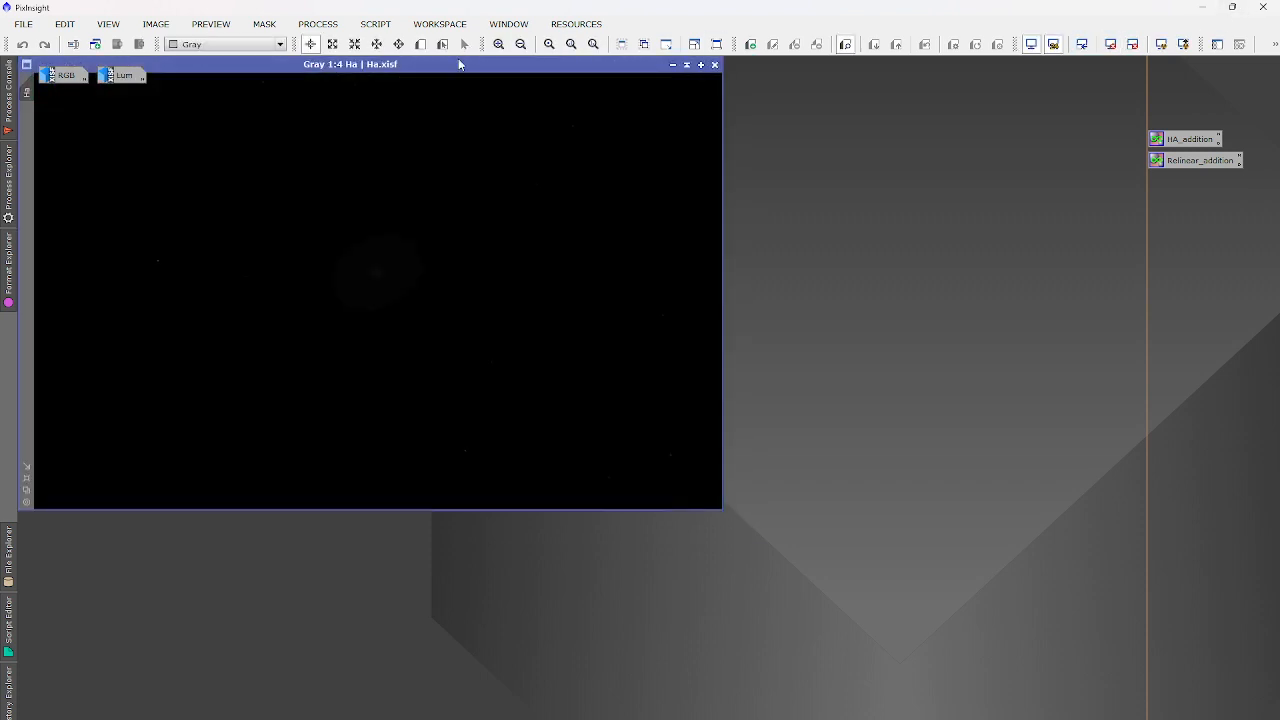
{"action": "left_click_drag", "start_coordinate": [460, 64], "coordinate": [595, 116]}
{"action": "scroll", "coordinate": [498, 344], "scroll_direction": "up", "scroll_amount": 5}
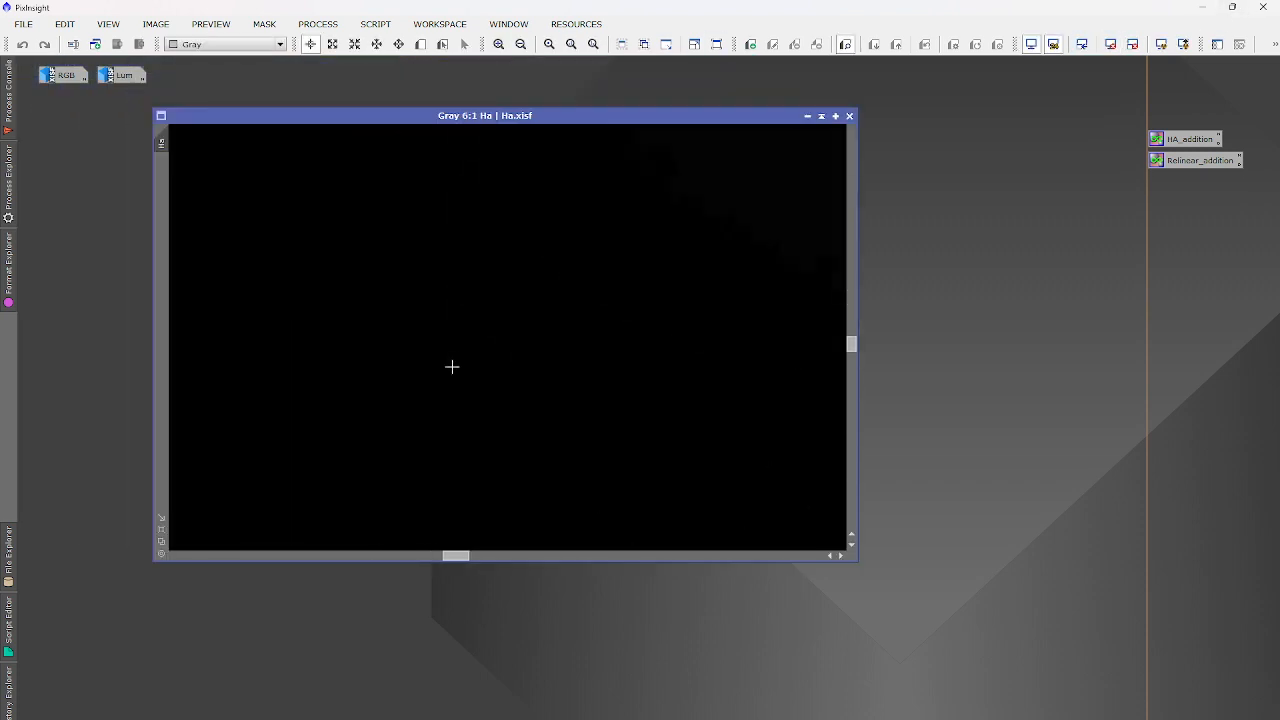
{"action": "left_click", "coordinate": [1183, 44]}
{"action": "scroll", "coordinate": [596, 286], "scroll_direction": "down", "scroll_amount": 2}
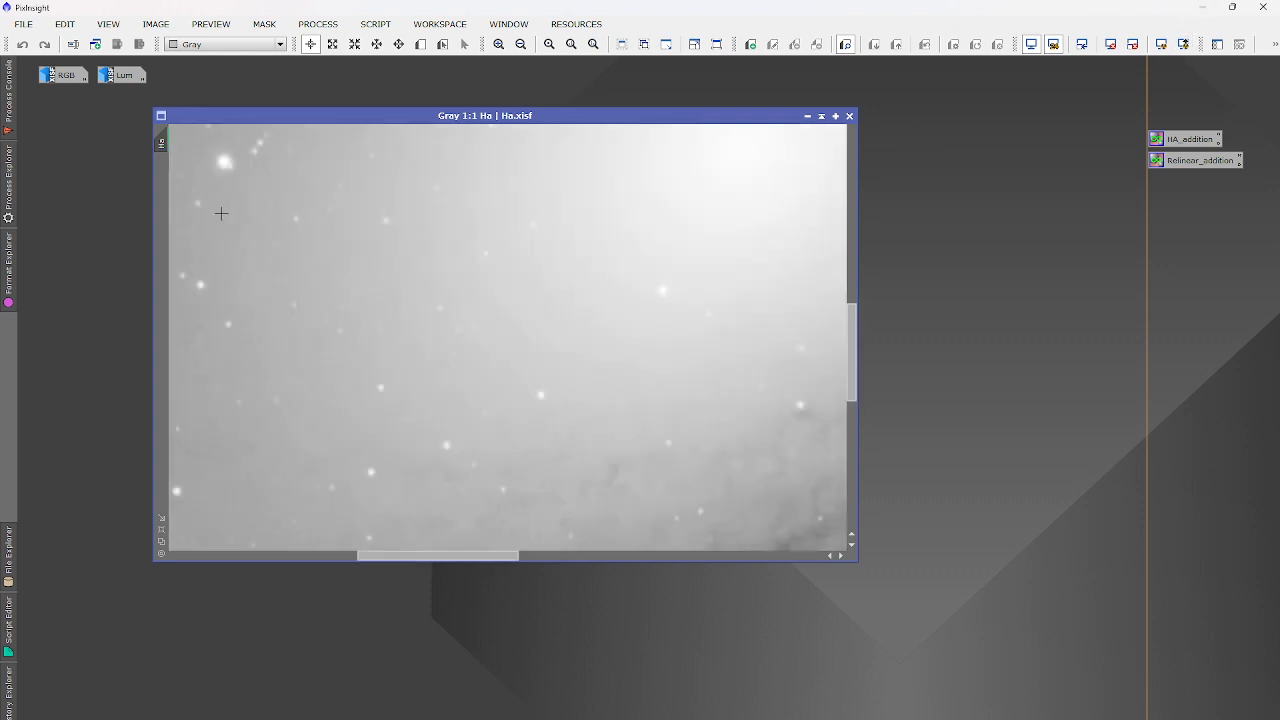
{"action": "scroll", "coordinate": [225, 200], "scroll_direction": "down", "scroll_amount": 3}
{"action": "scroll", "coordinate": [280, 175], "scroll_direction": "up", "scroll_amount": 2}
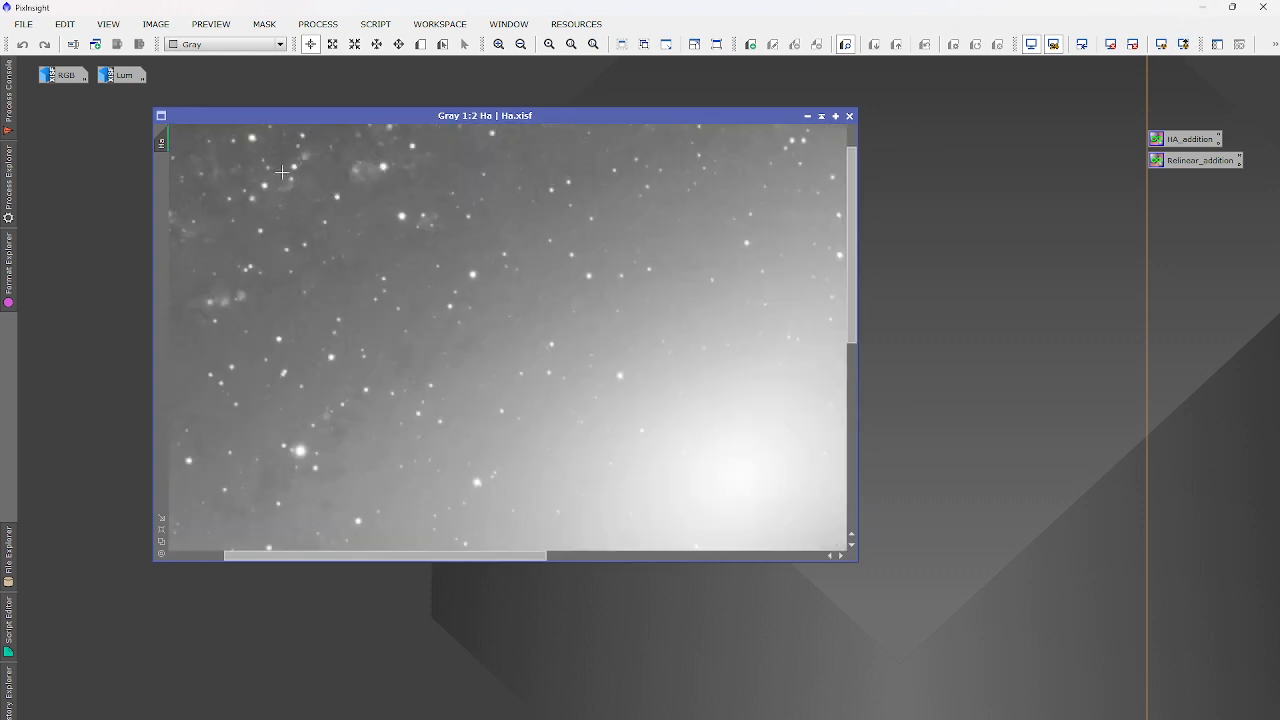
{"action": "scroll", "coordinate": [282, 173], "scroll_direction": "up", "scroll_amount": 2}
{"action": "scroll", "coordinate": [282, 173], "scroll_direction": "down", "scroll_amount": 4}
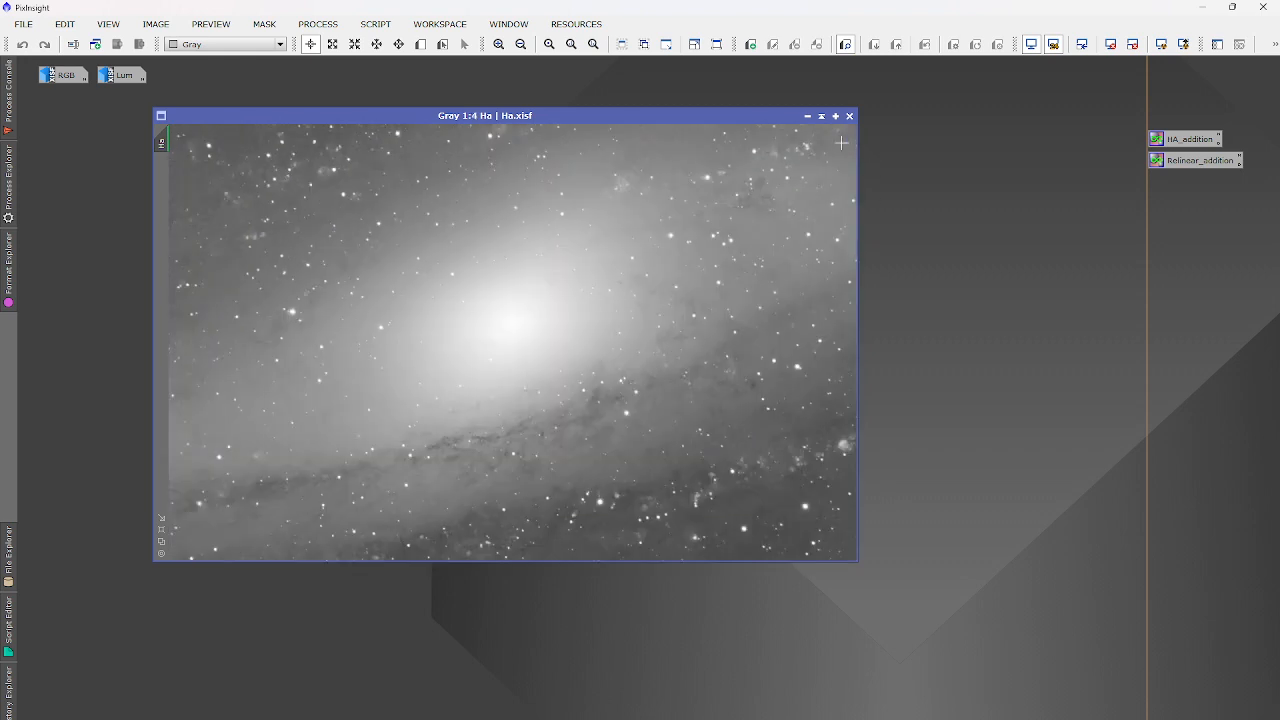
{"action": "left_click", "coordinate": [807, 116]}
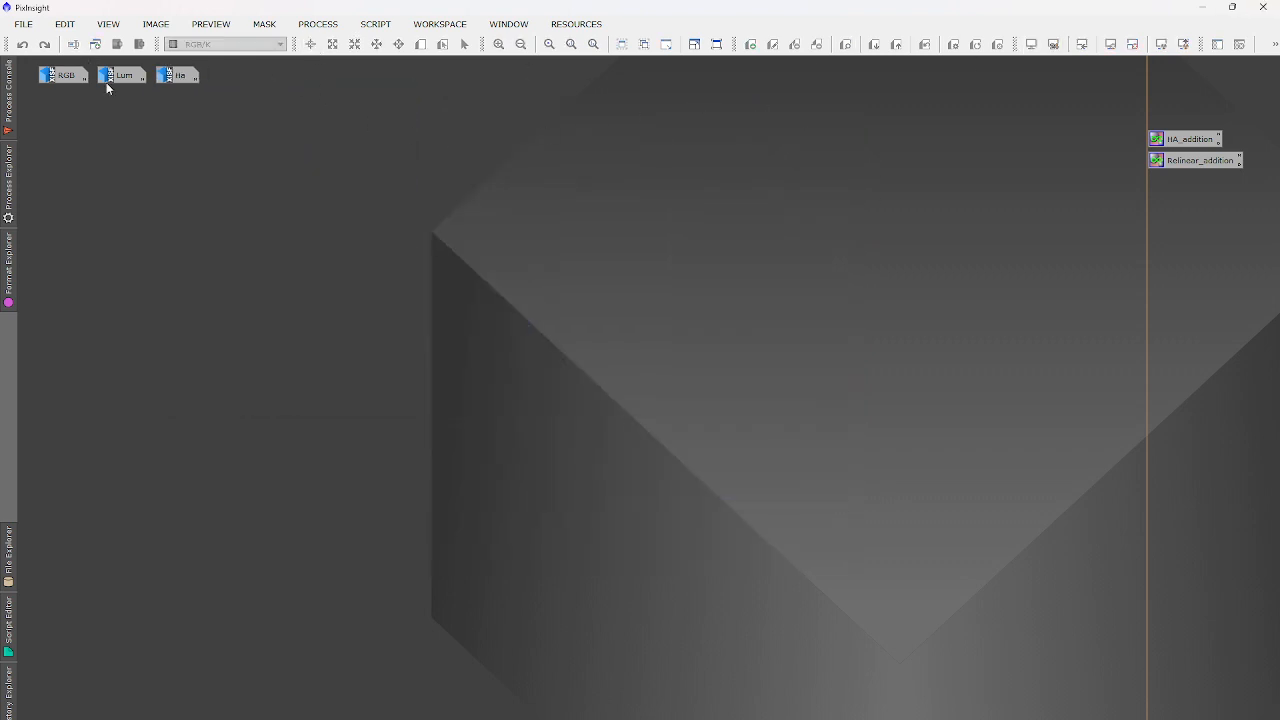
Briefly reopen and minimize Ha, then reopen the RGB image.
{"action": "double_click", "coordinate": [173, 77]}
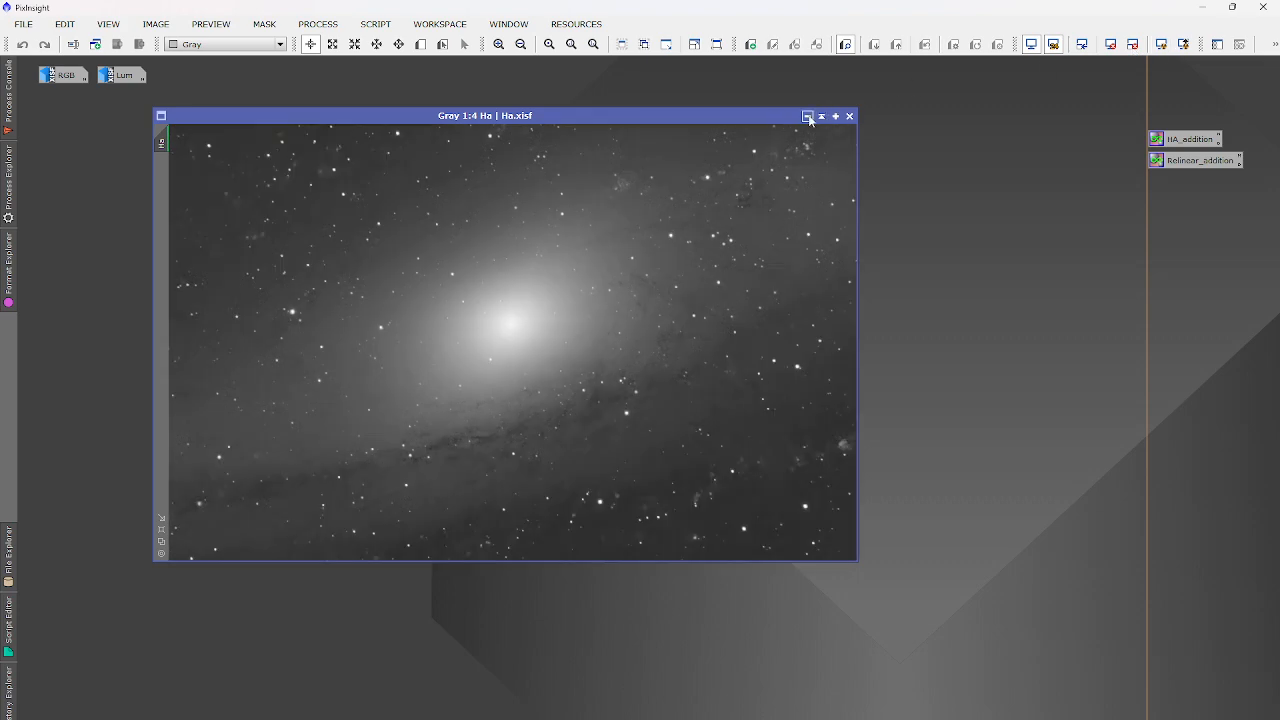
{"action": "left_click", "coordinate": [807, 116]}
{"action": "double_click", "coordinate": [57, 76]}
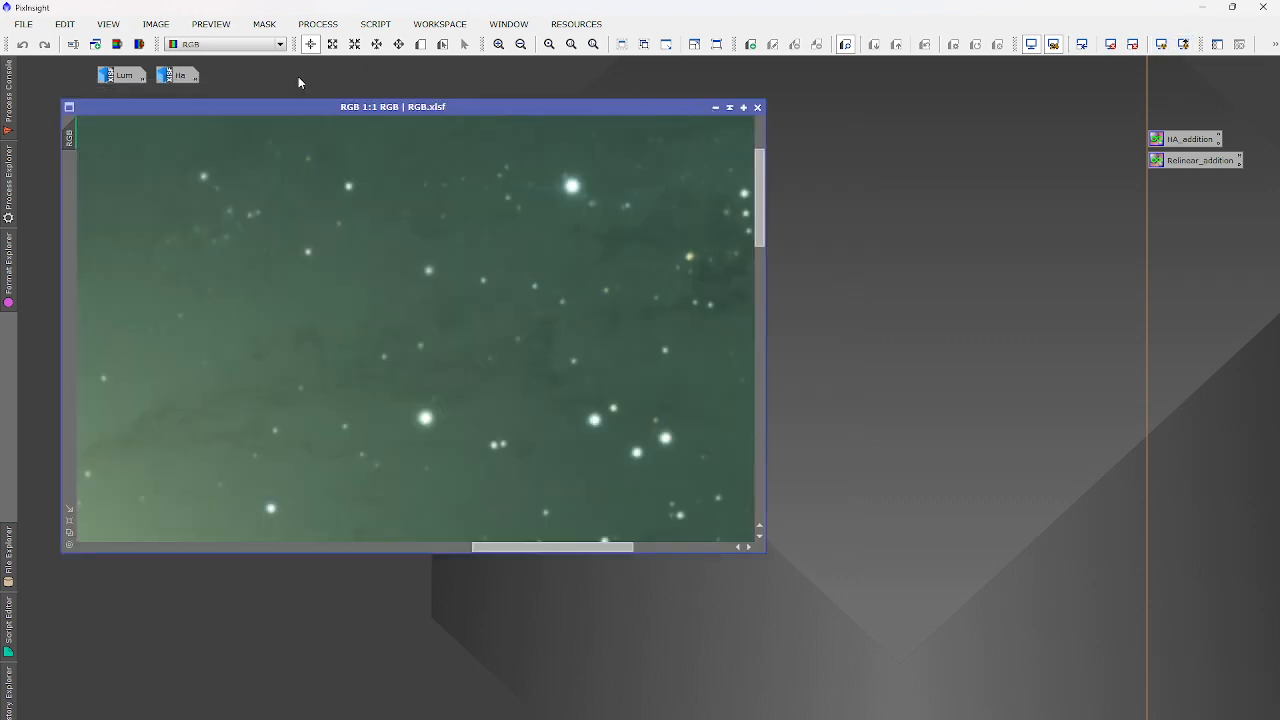
{"action": "left_click", "coordinate": [318, 24]}
Give RGB an unlinked-channel ScreenTransferFunction auto-stretch, then iconize it.
{"action": "mouse_move", "coordinate": [352, 44]}
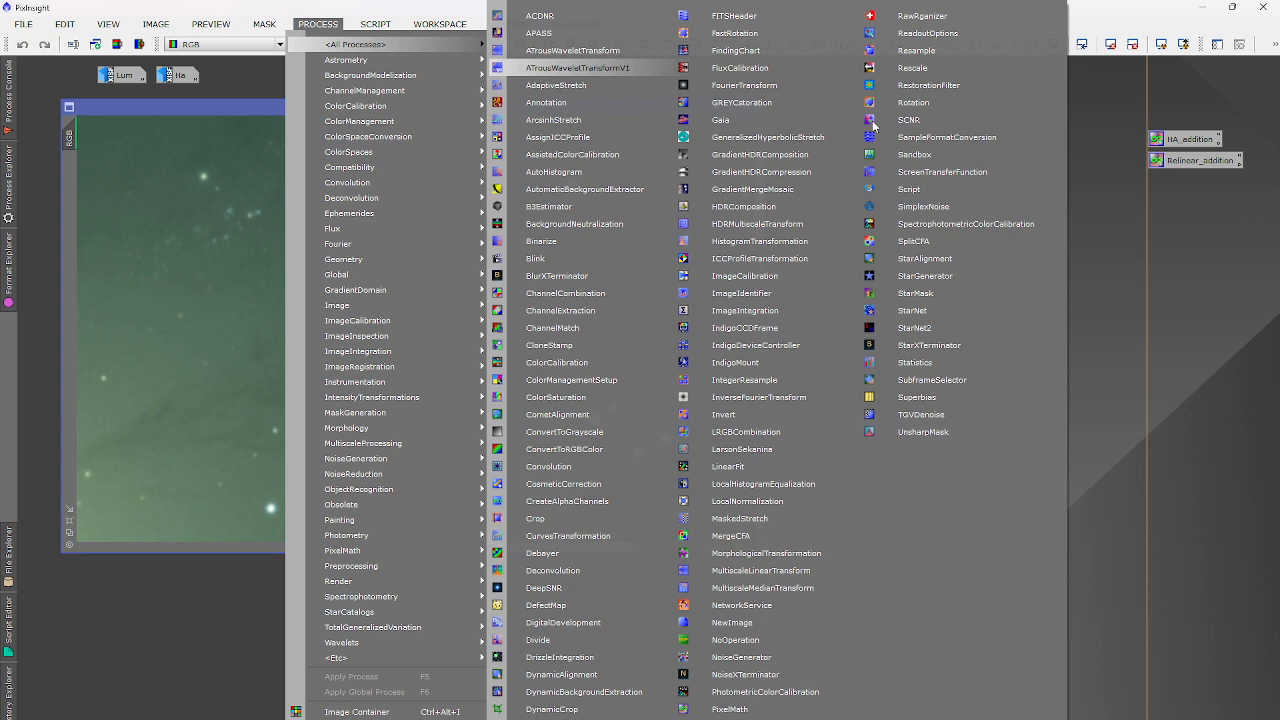
{"action": "left_click", "coordinate": [967, 174]}
{"action": "left_click", "coordinate": [537, 699]}
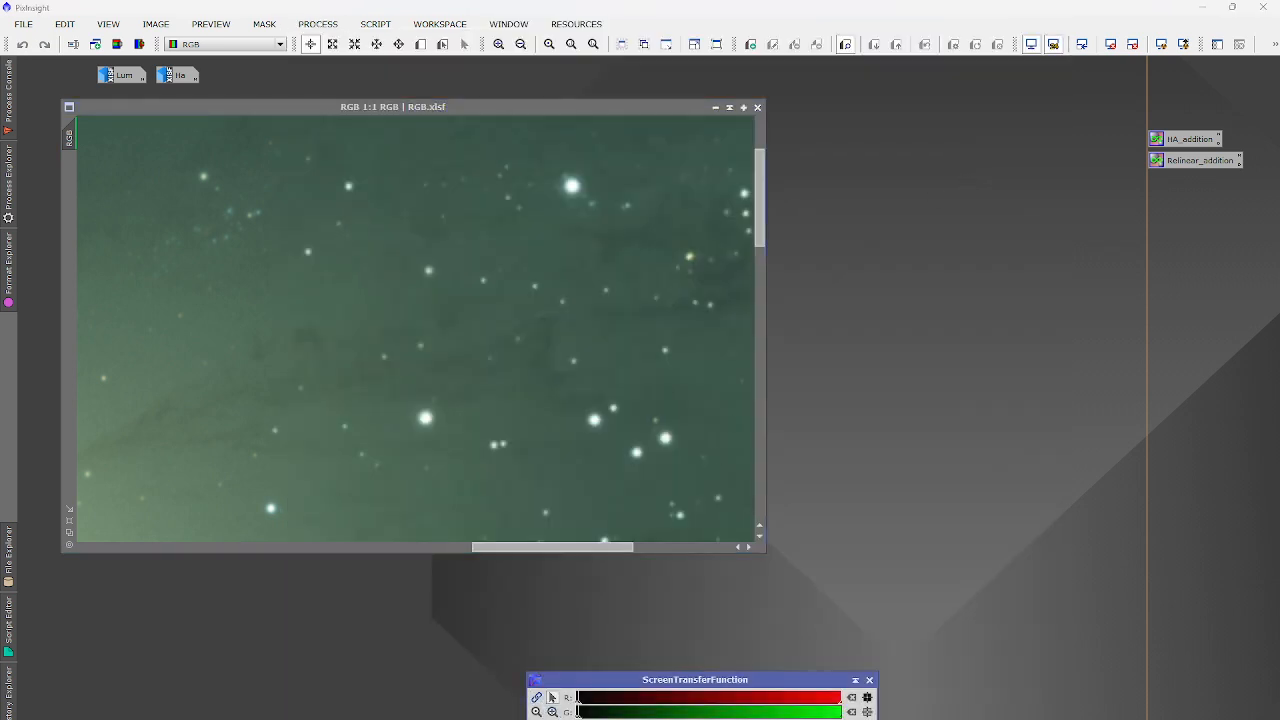
{"action": "key", "text": "ctrl+a"}
{"action": "left_click", "coordinate": [715, 107]}
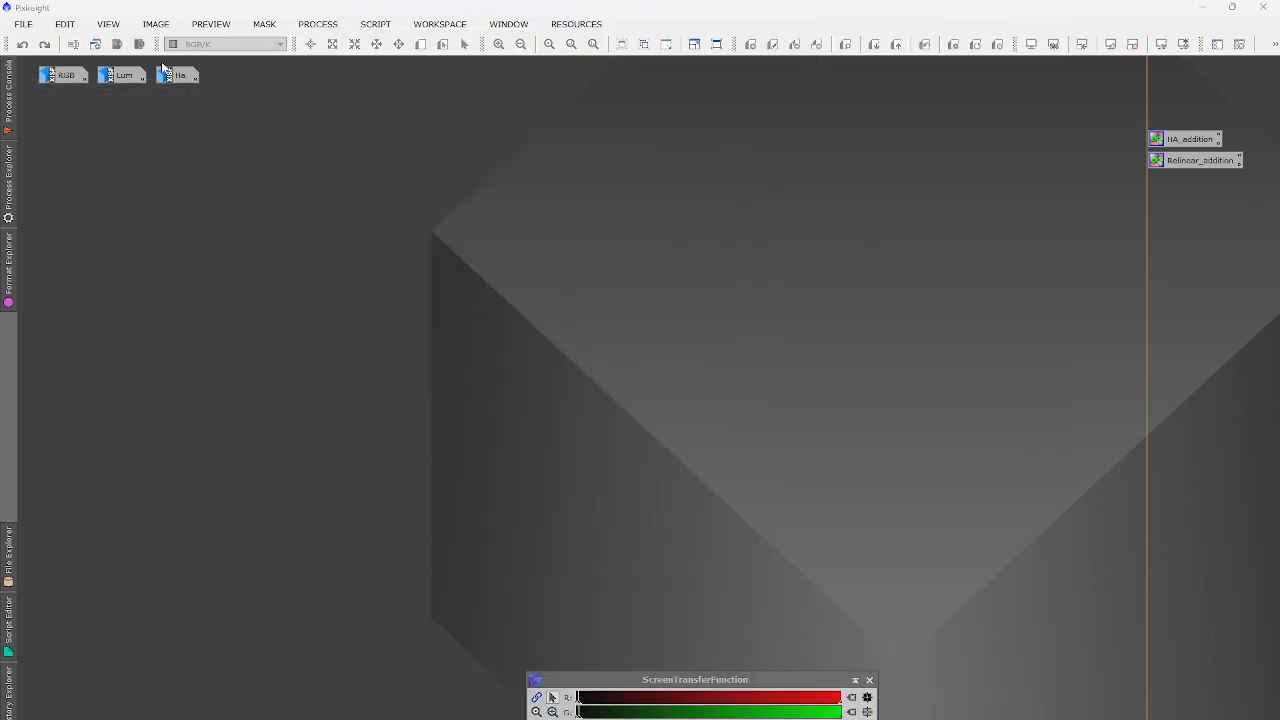
Auto-stretch the Lum image, iconize it, and move the STF window bottom-right.
{"action": "double_click", "coordinate": [105, 75]}
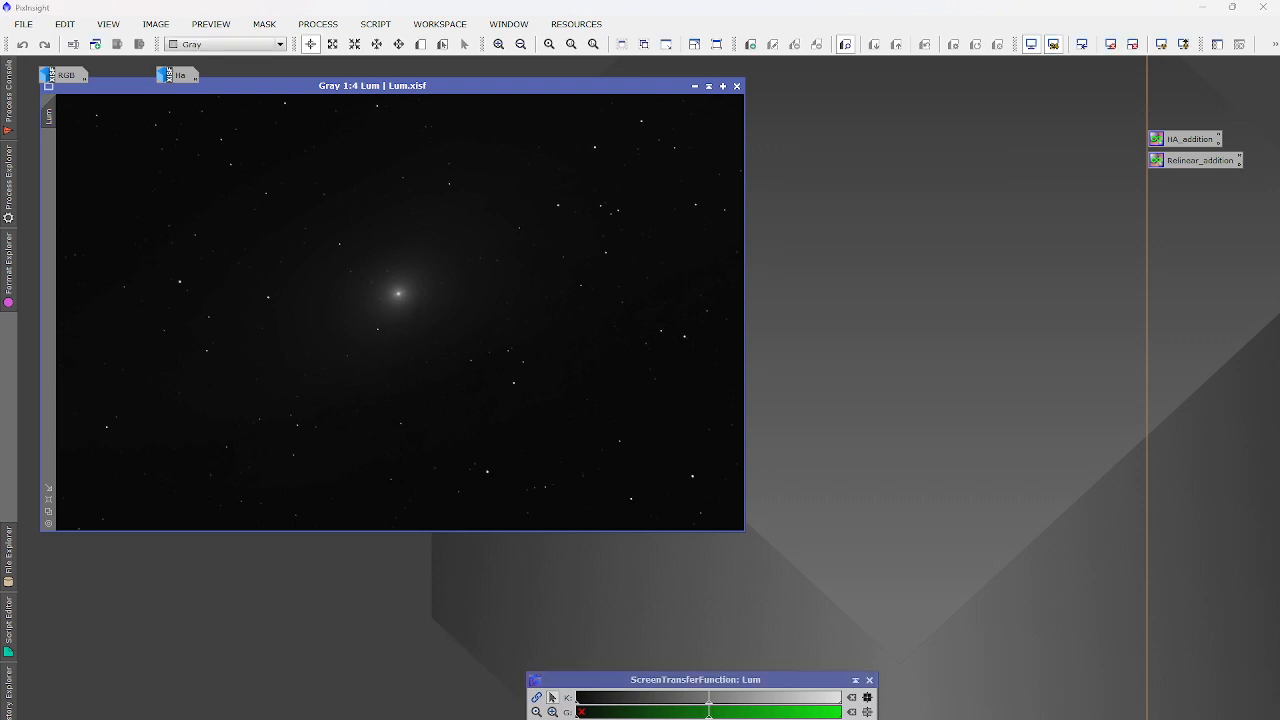
{"action": "key", "text": "ctrl+a"}
{"action": "left_click_drag", "start_coordinate": [468, 86], "coordinate": [561, 114]}
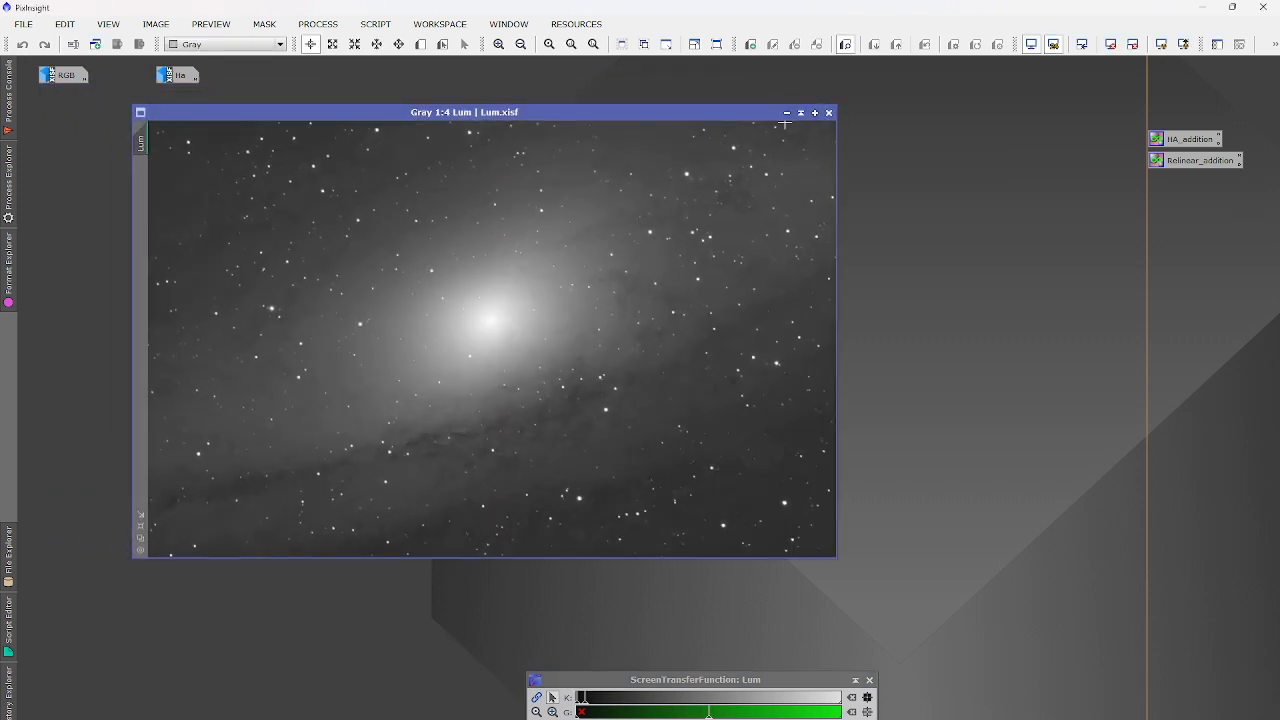
{"action": "left_click", "coordinate": [786, 113]}
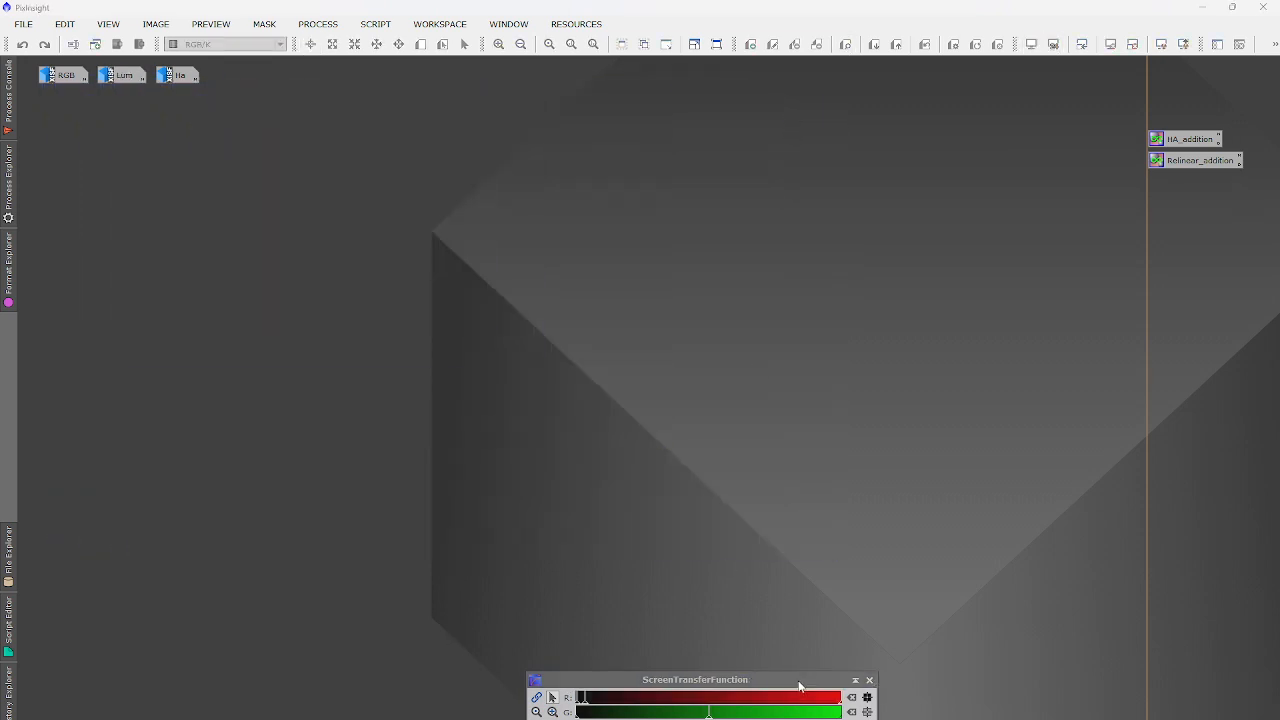
{"action": "left_click_drag", "start_coordinate": [799, 685], "coordinate": [1196, 657]}
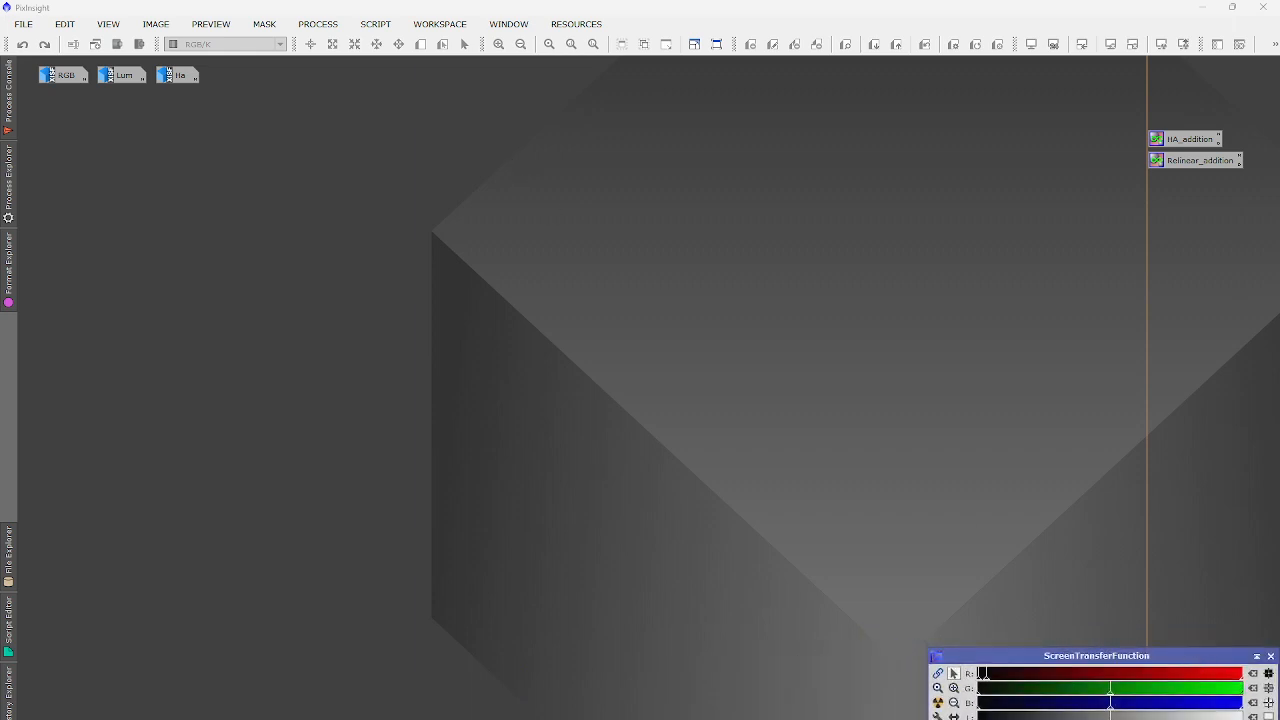
{"action": "key", "text": "alt+Tab"}
{"action": "scroll", "coordinate": [176, 383], "scroll_direction": "down", "scroll_amount": 2}
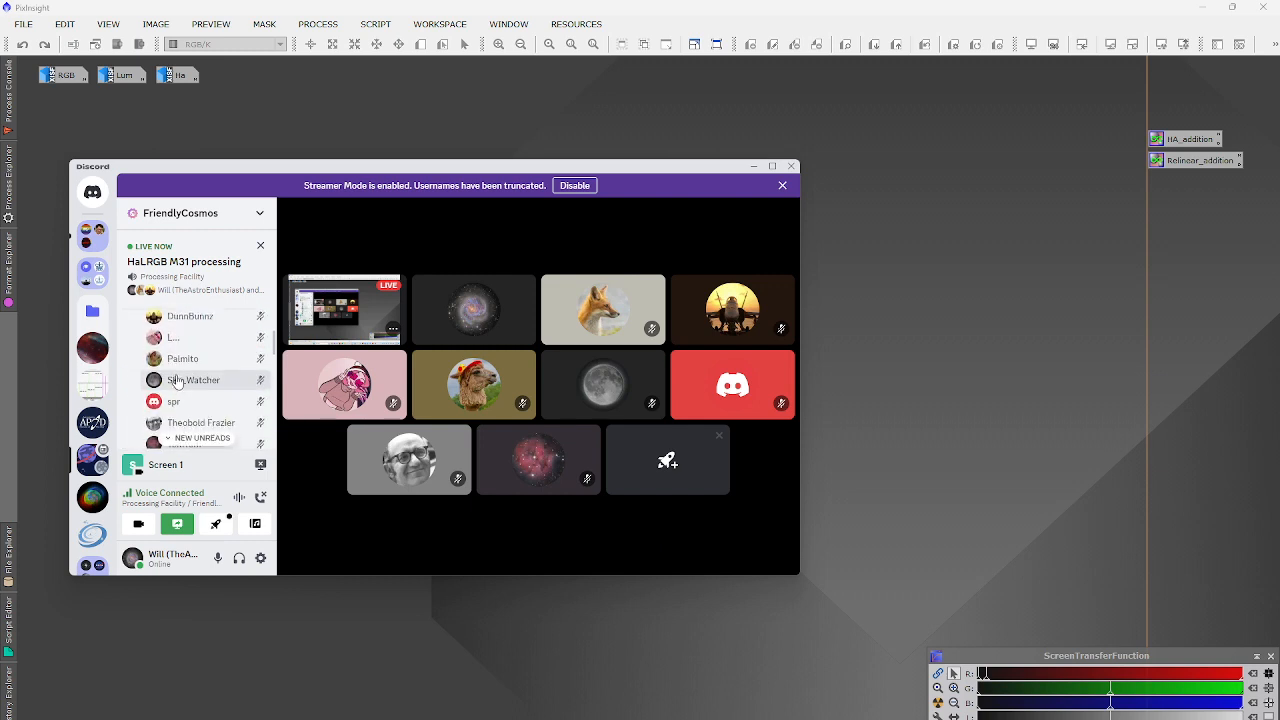
{"action": "scroll", "coordinate": [176, 383], "scroll_direction": "down", "scroll_amount": 2}
{"action": "mouse_move", "coordinate": [563, 400]}
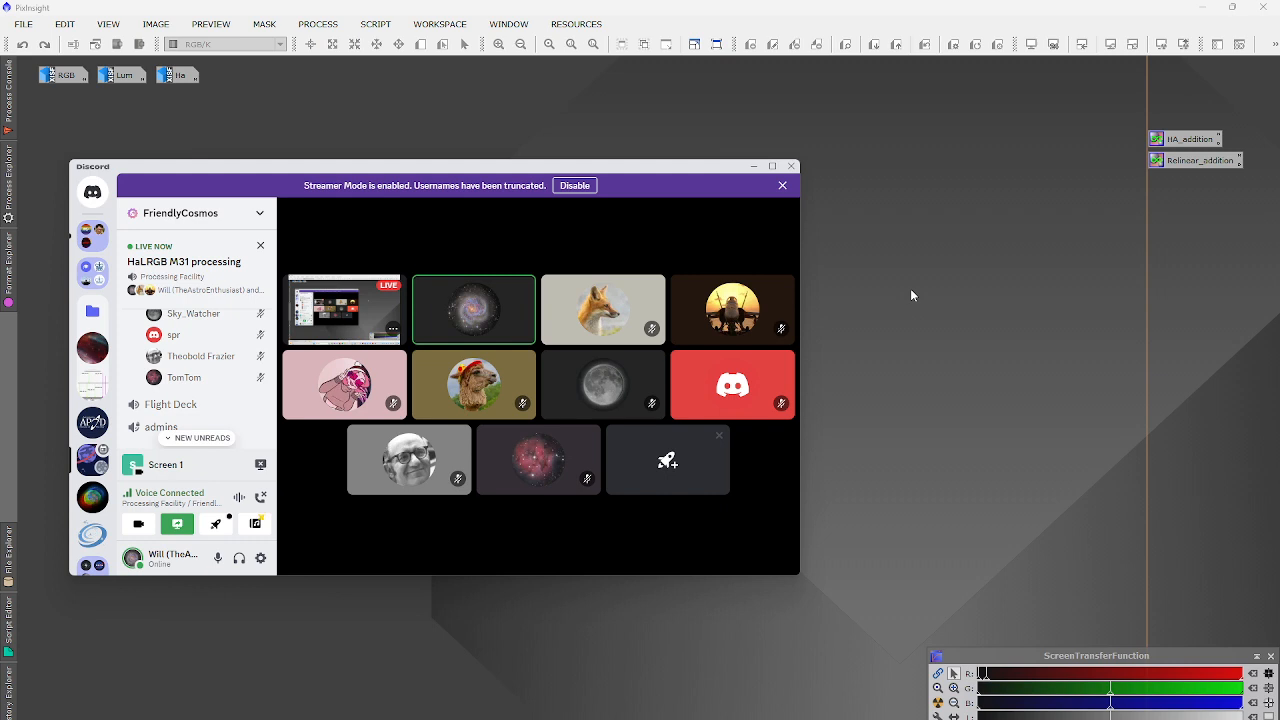
Open the RGB image and show the process console to review the astrometry output.
{"action": "left_click", "coordinate": [753, 166]}
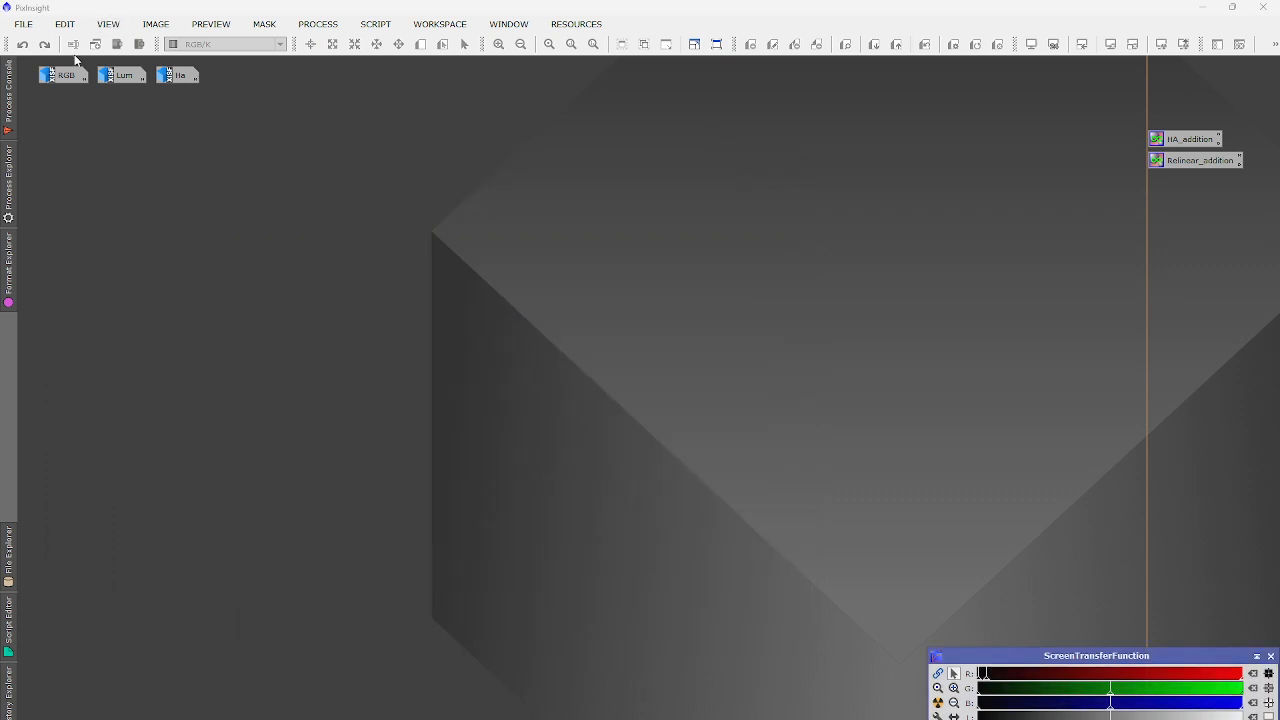
{"action": "mouse_move", "coordinate": [61, 77]}
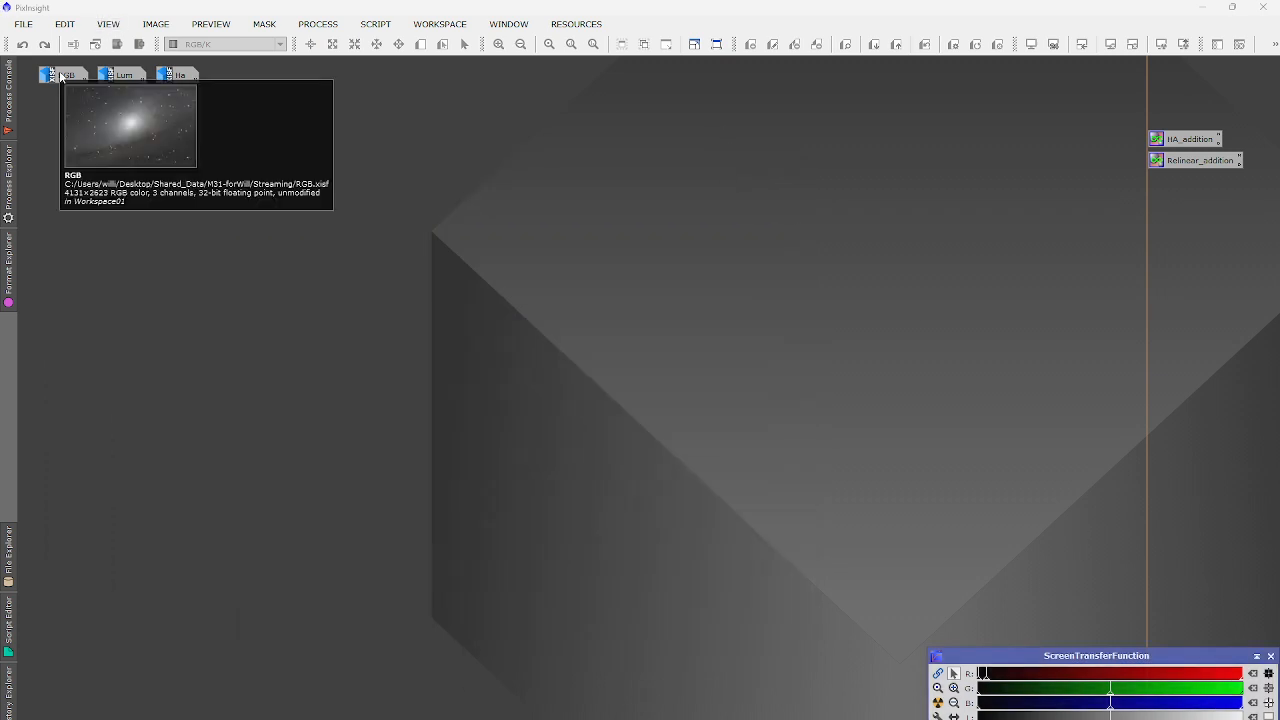
{"action": "double_click", "coordinate": [61, 77]}
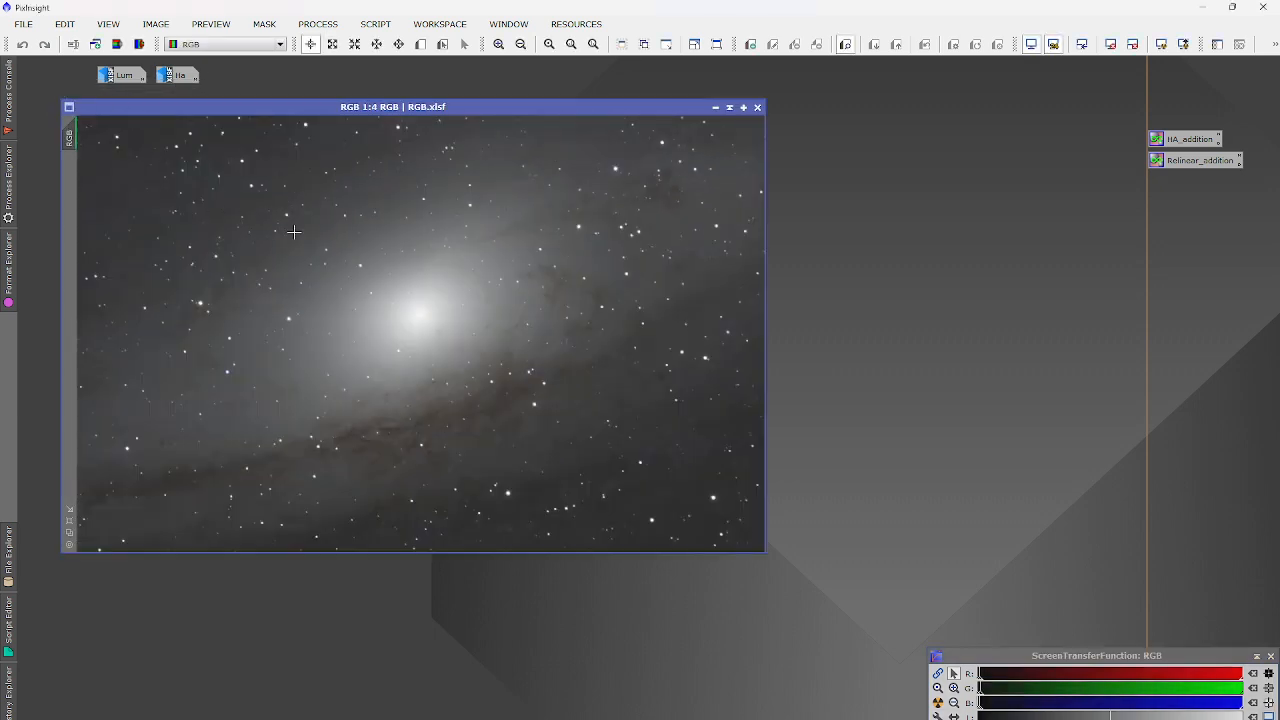
{"action": "left_click", "coordinate": [9, 110]}
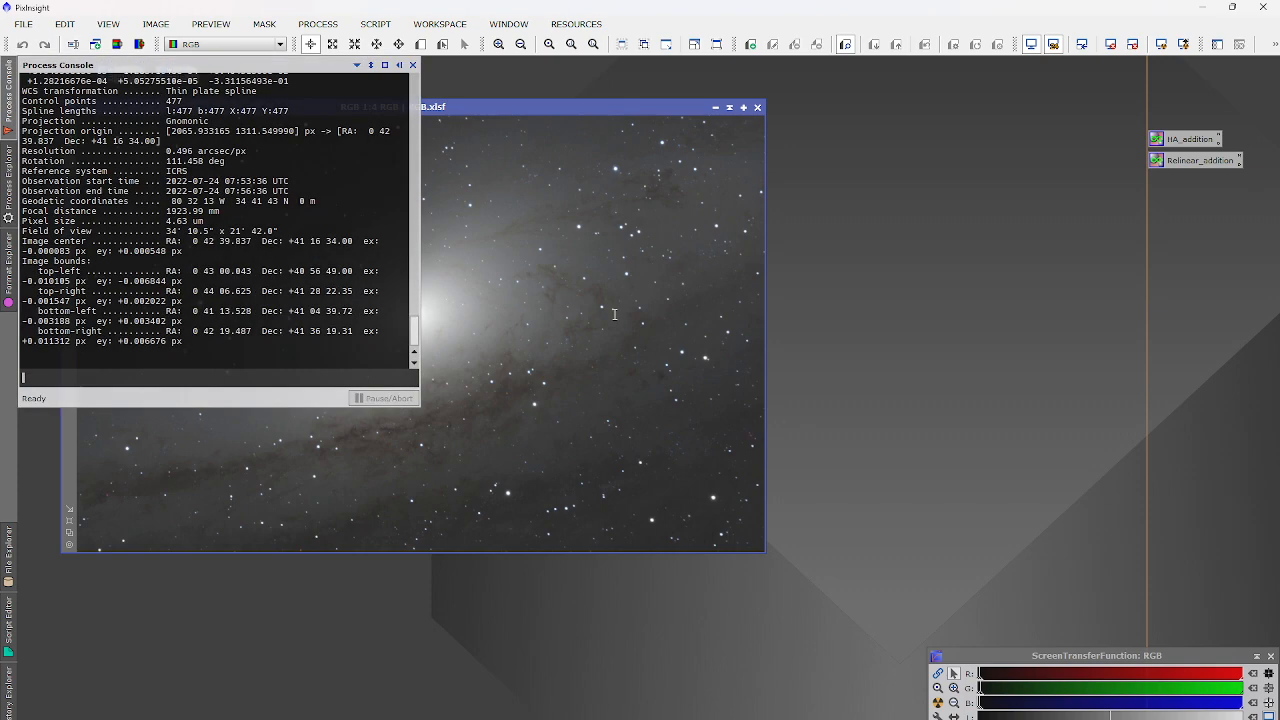
Restore the Lum and Ha windows in front of RGB, with Ha on top.
{"action": "double_click", "coordinate": [122, 74]}
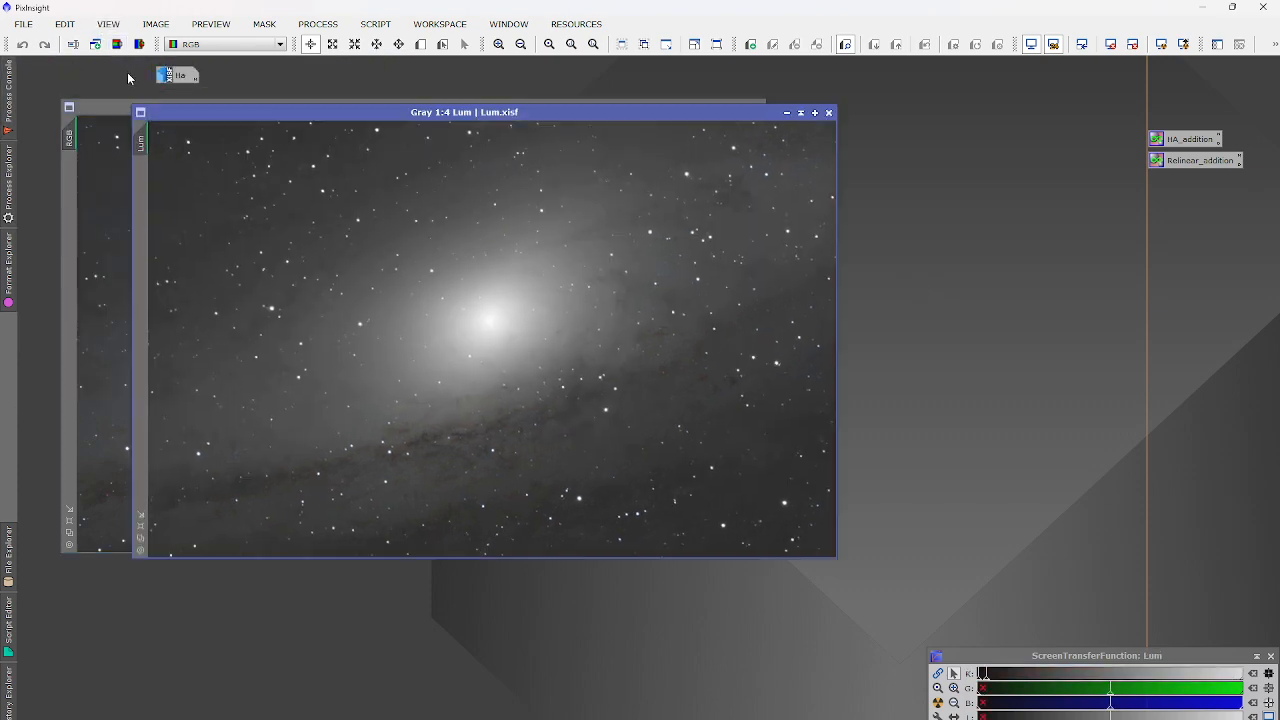
{"action": "double_click", "coordinate": [186, 75]}
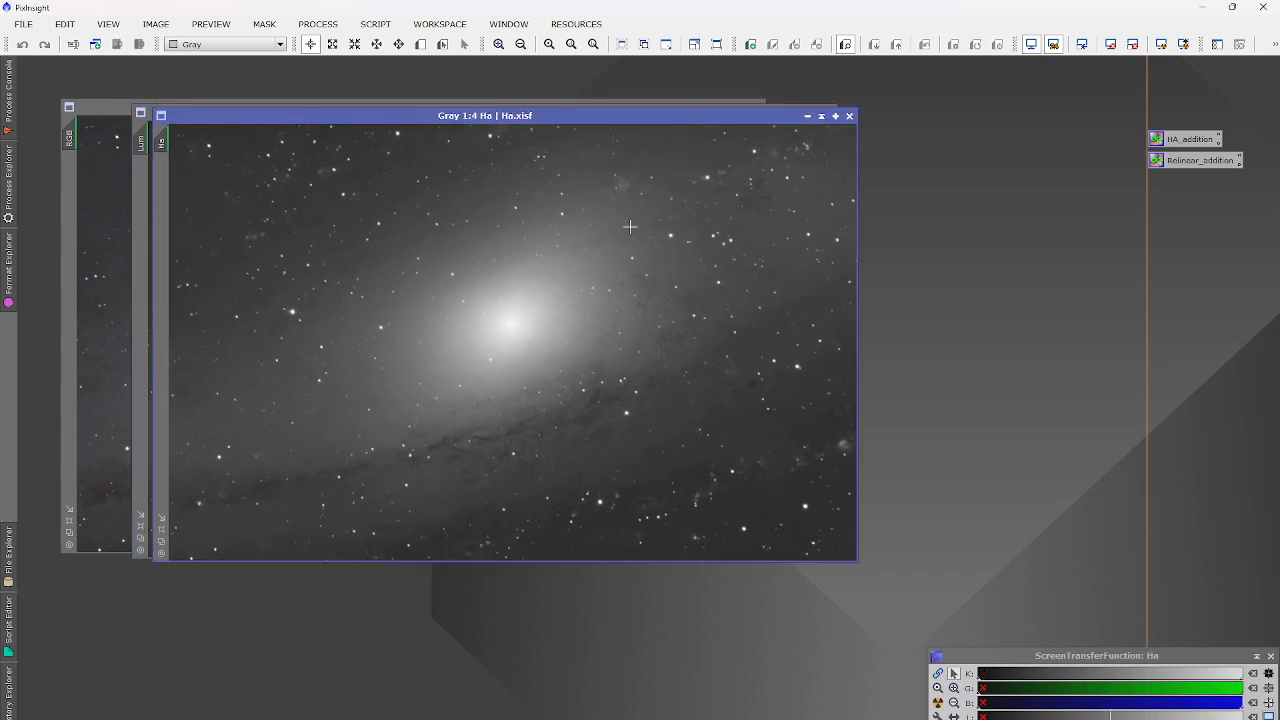
{"action": "left_click", "coordinate": [810, 115]}
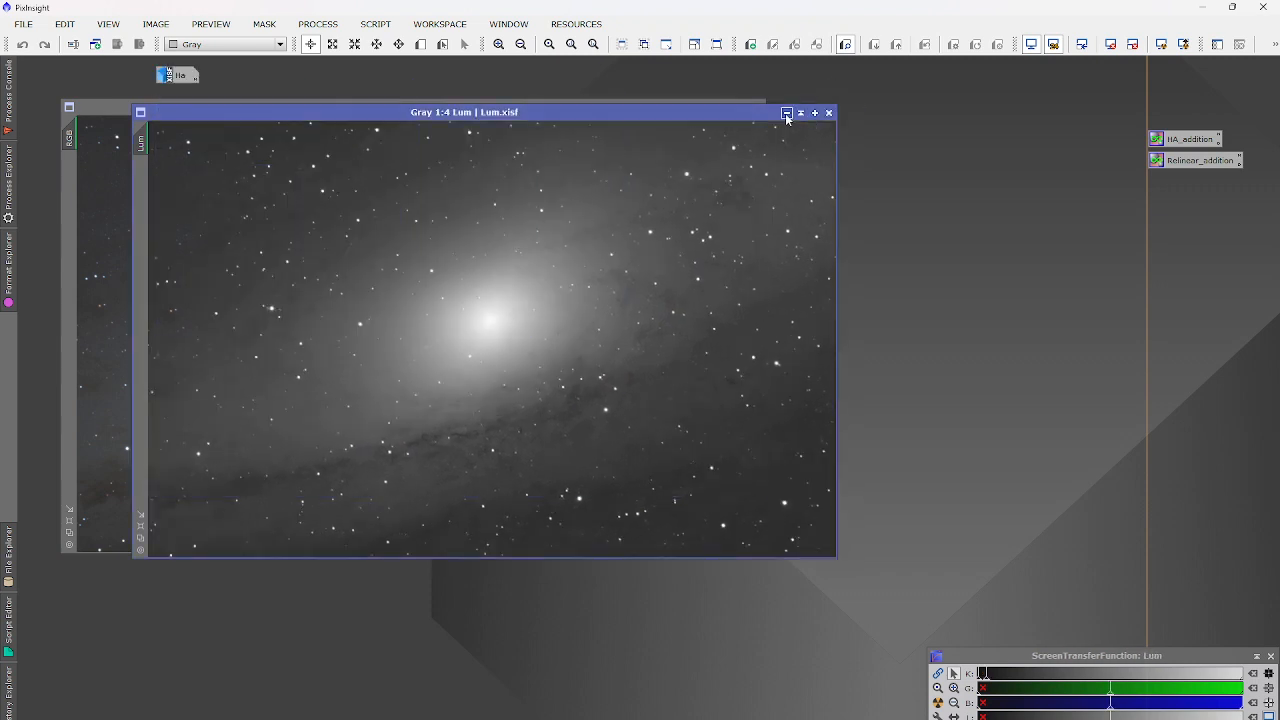
{"action": "left_click", "coordinate": [786, 113]}
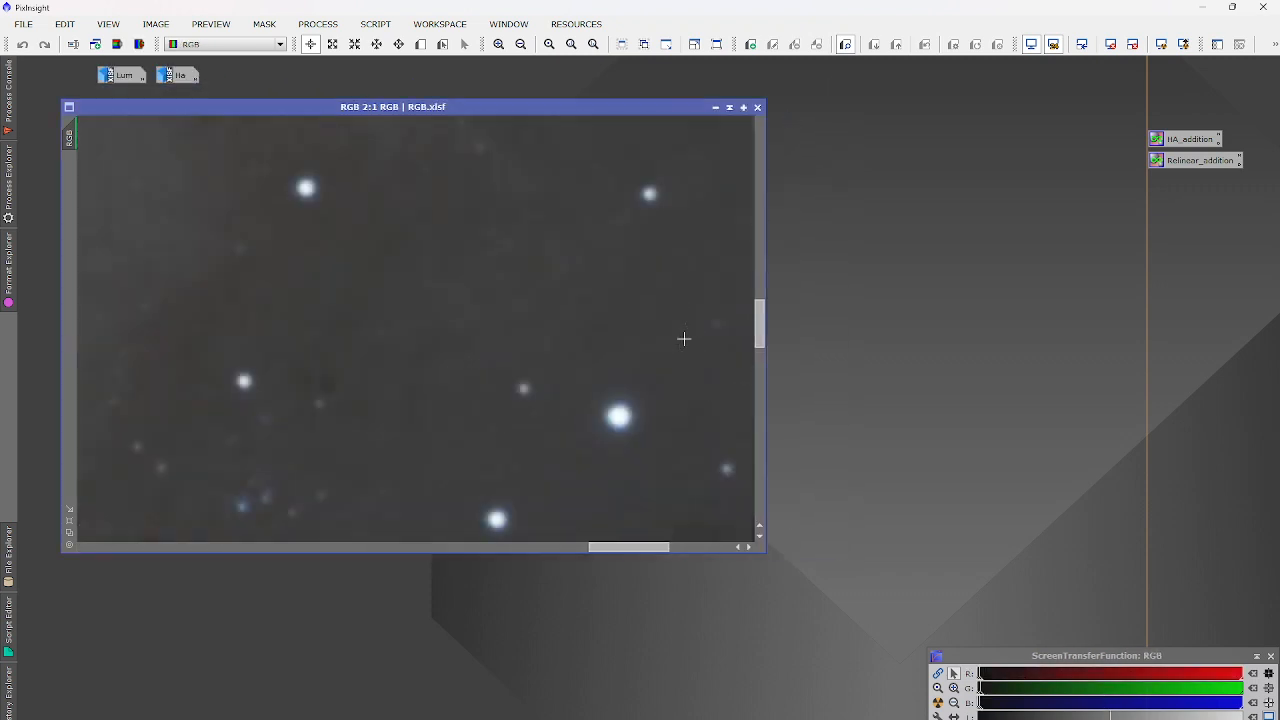
{"action": "scroll", "coordinate": [684, 339], "scroll_direction": "up", "scroll_amount": 4}
{"action": "scroll", "coordinate": [480, 286], "scroll_direction": "down", "scroll_amount": 4}
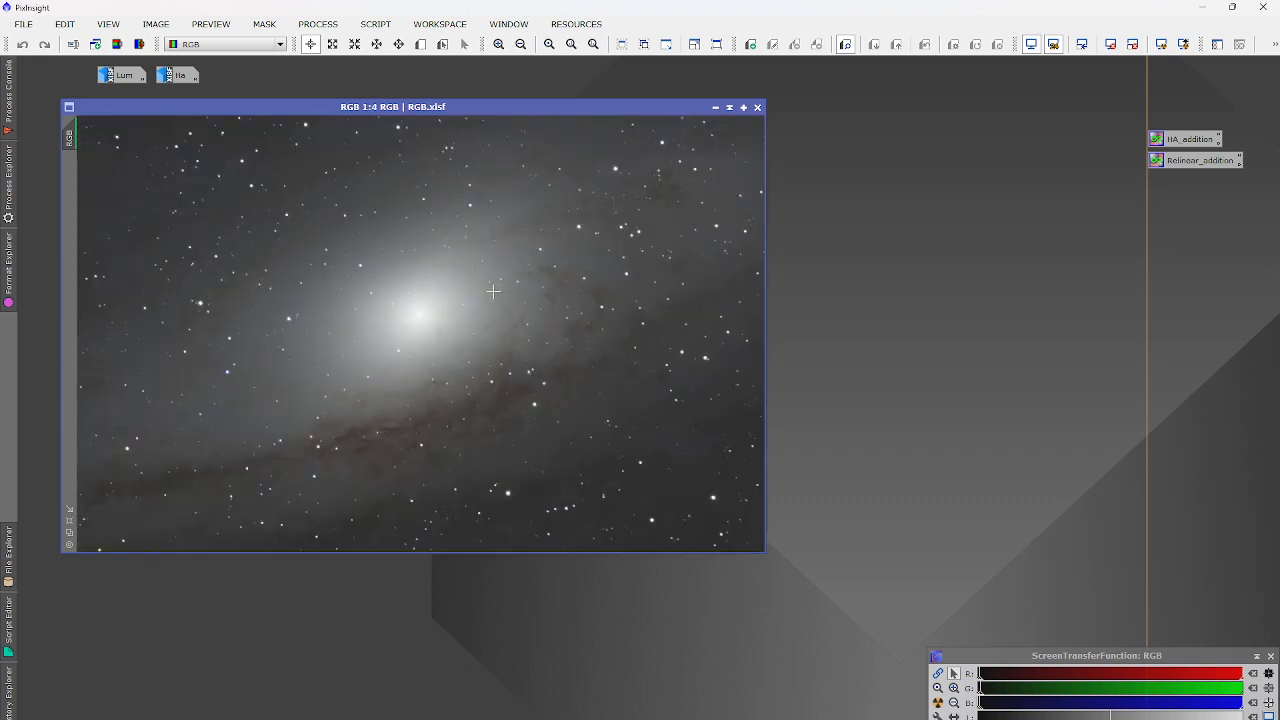
{"action": "double_click", "coordinate": [143, 75]}
{"action": "double_click", "coordinate": [183, 76]}
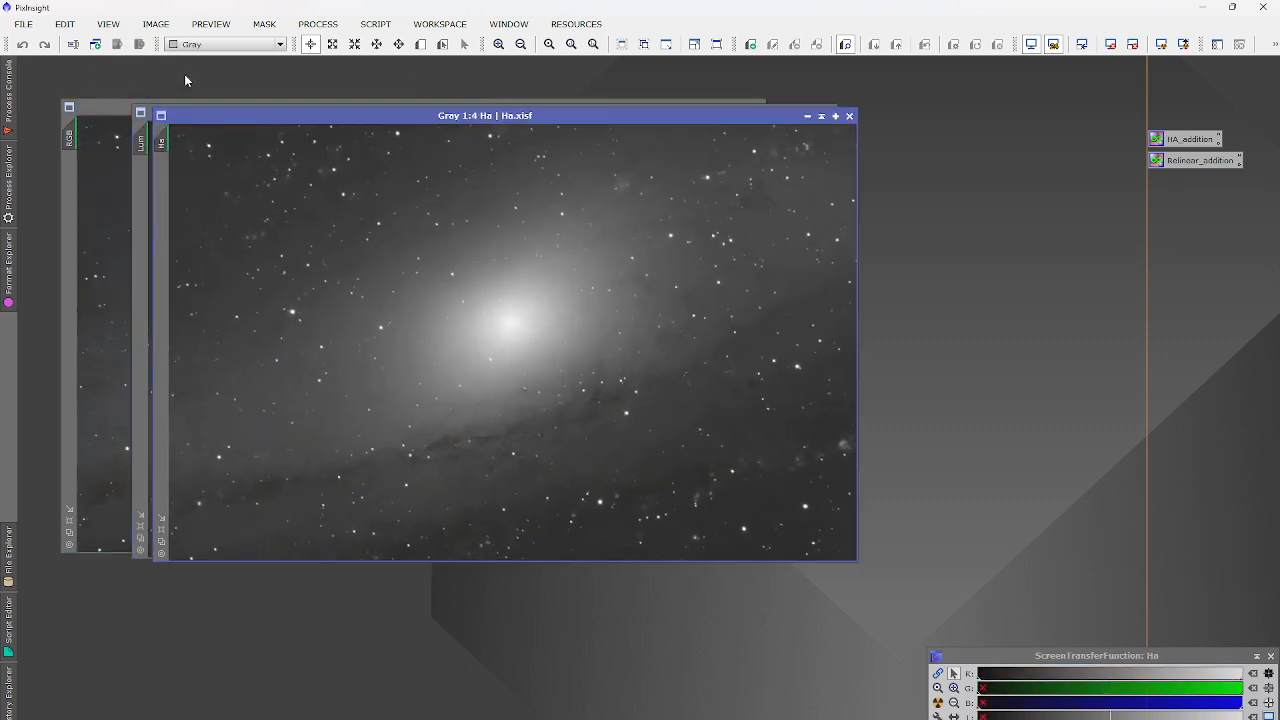
Bring the RGB image to the front and zoom in to inspect its stars.
{"action": "left_click", "coordinate": [112, 190]}
{"action": "scroll", "coordinate": [734, 502], "scroll_direction": "up", "scroll_amount": 6}
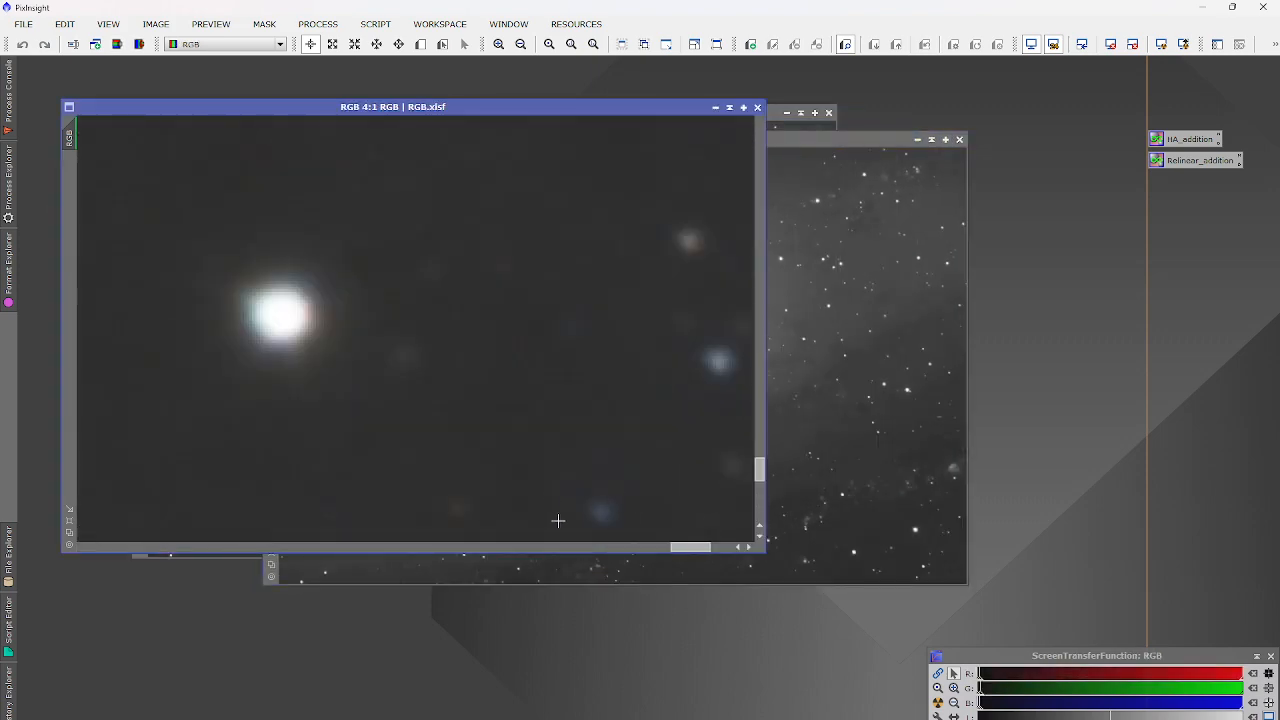
{"action": "scroll", "coordinate": [538, 324], "scroll_direction": "up", "scroll_amount": 18}
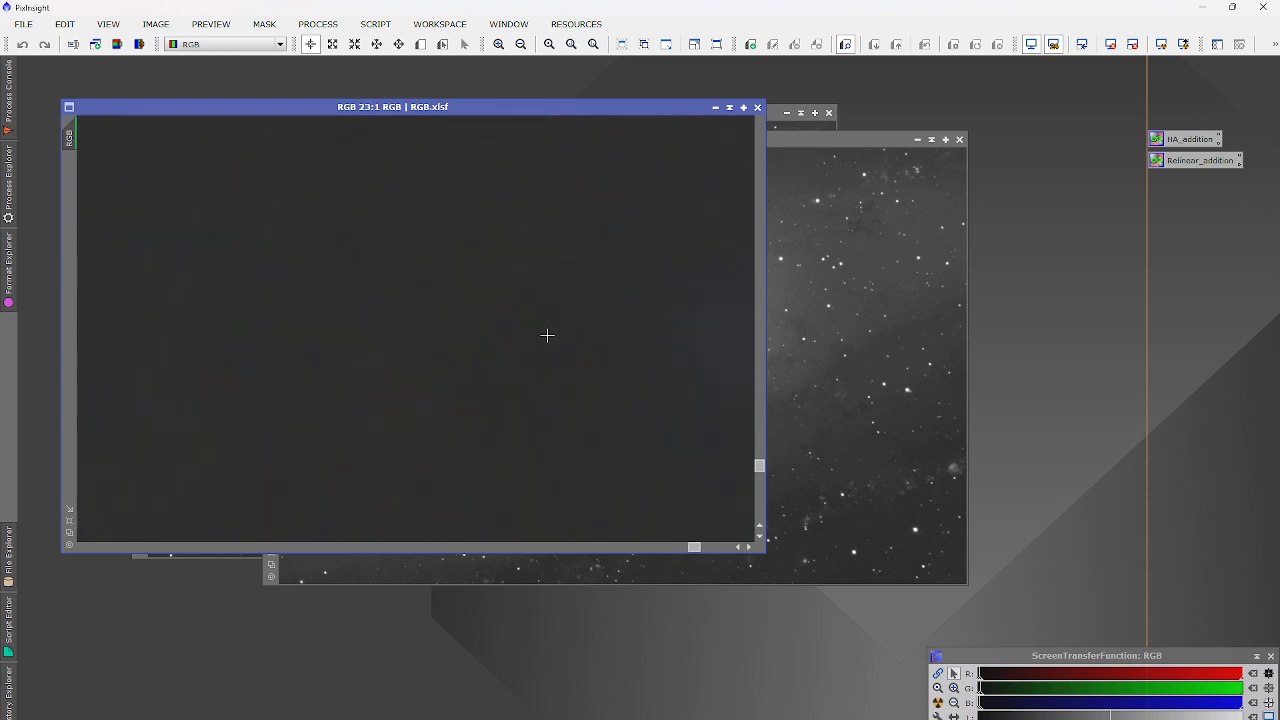
{"action": "scroll", "coordinate": [548, 331], "scroll_direction": "down", "scroll_amount": 18}
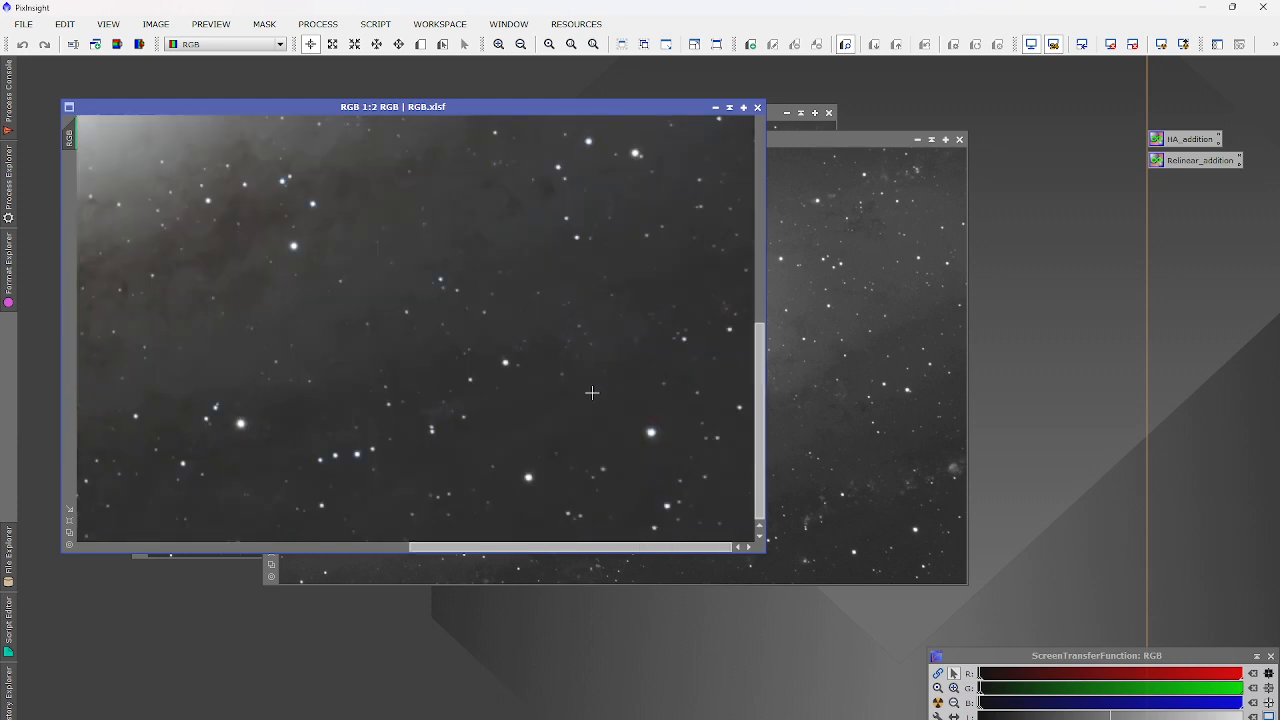
{"action": "scroll", "coordinate": [670, 436], "scroll_direction": "up", "scroll_amount": 8}
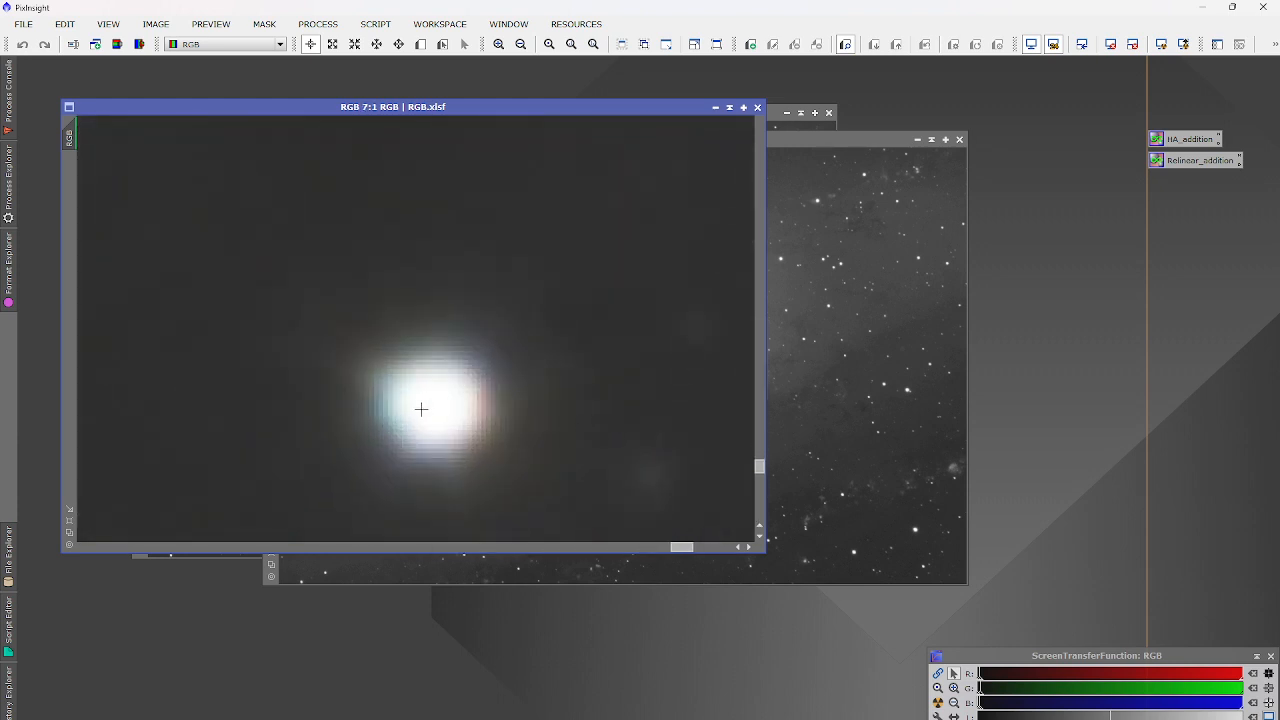
Adjust the RGB display stretch sliders, then auto-stretch it with unlinked channels.
{"action": "left_click_drag", "start_coordinate": [982, 679], "coordinate": [993, 679]}
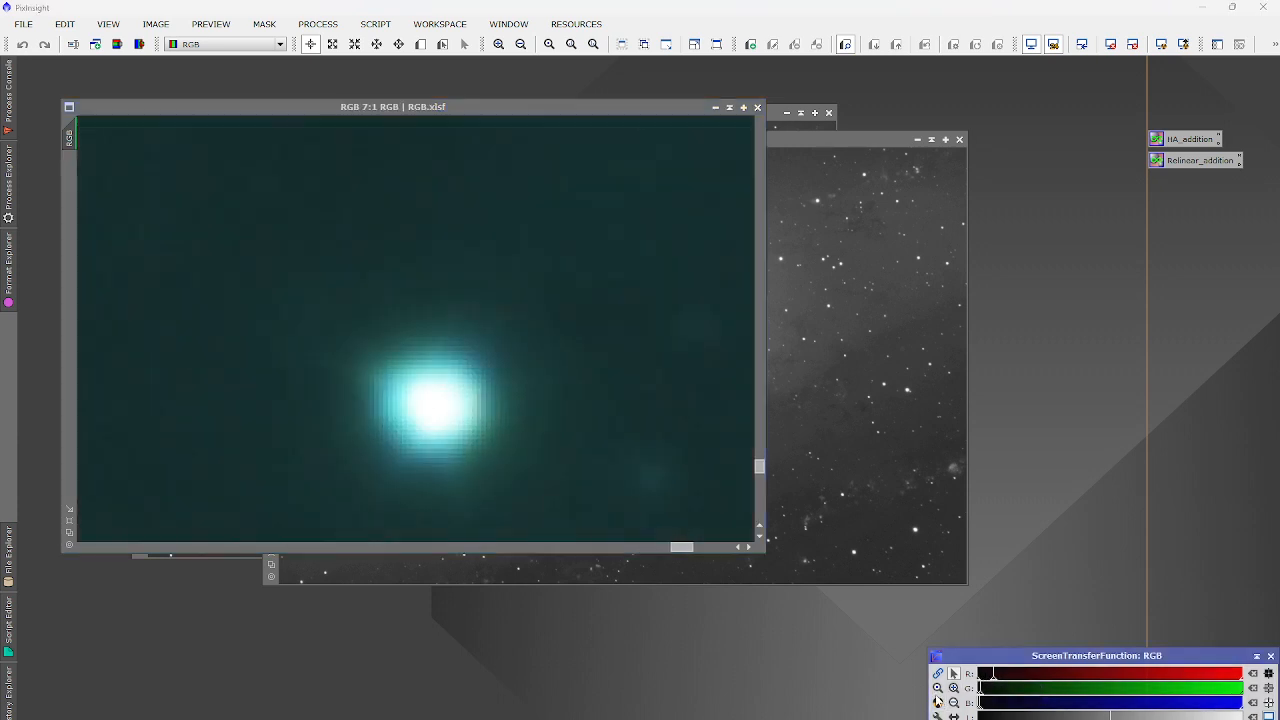
{"action": "left_click", "coordinate": [938, 674]}
{"action": "left_click", "coordinate": [938, 675]}
{"action": "left_click", "coordinate": [938, 703]}
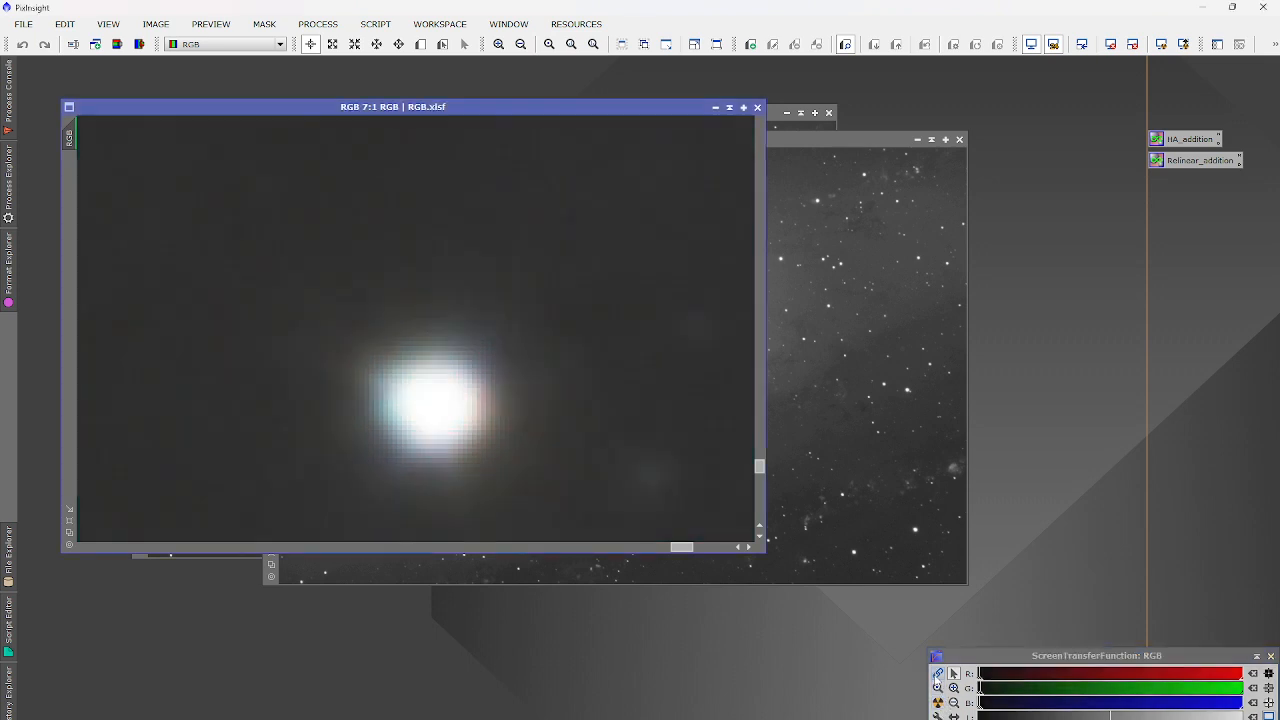
{"action": "left_click", "coordinate": [938, 675]}
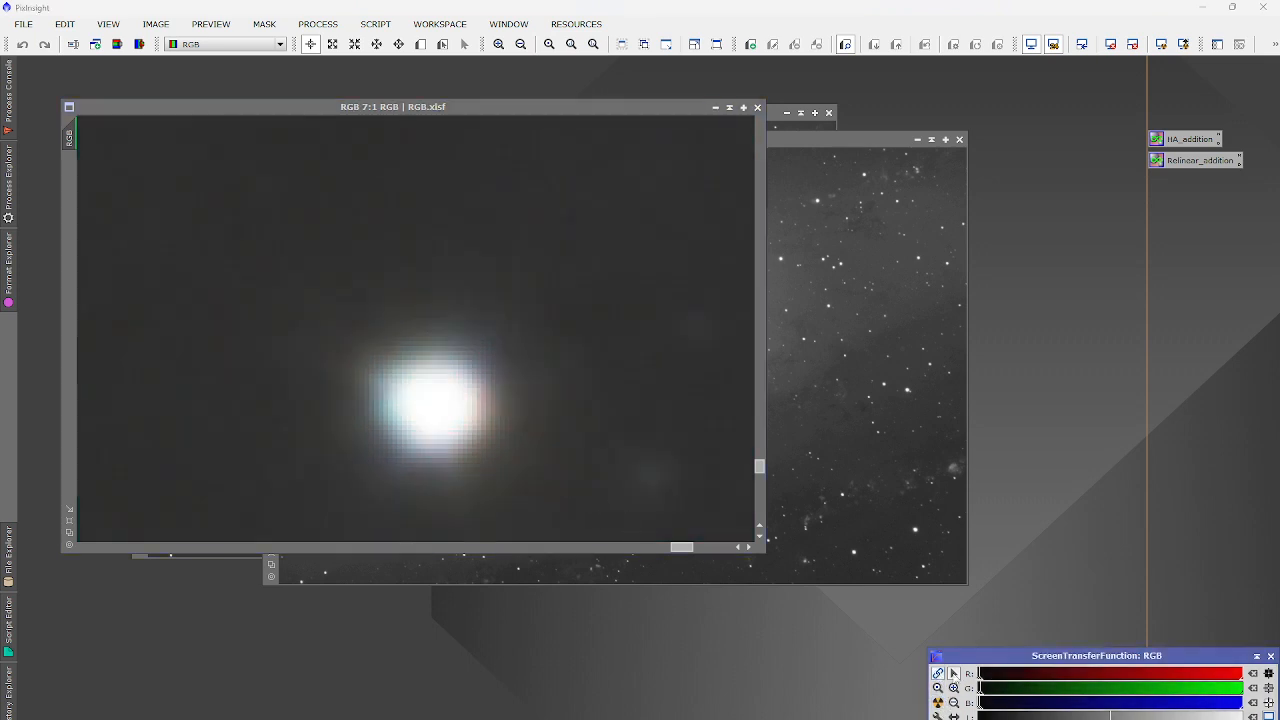
{"action": "left_click_drag", "start_coordinate": [995, 679], "coordinate": [1006, 680]}
{"action": "scroll", "coordinate": [448, 418], "scroll_direction": "up", "scroll_amount": 1}
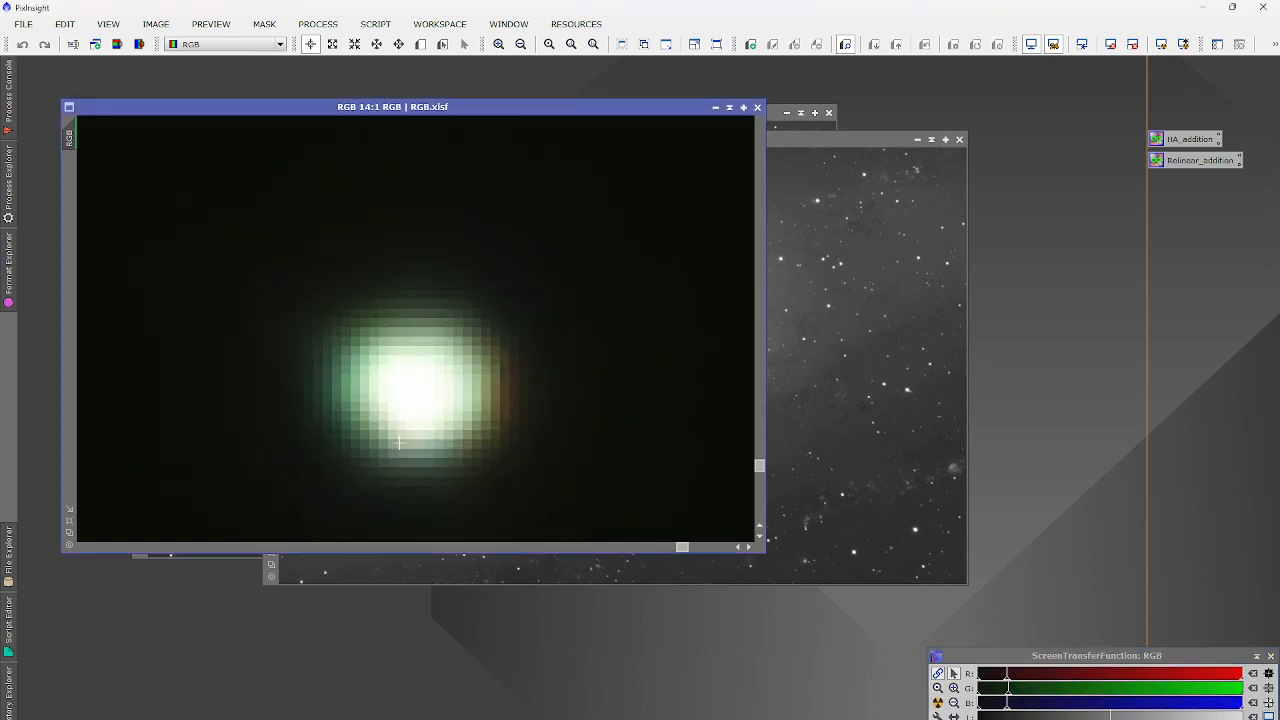
{"action": "scroll", "coordinate": [445, 342], "scroll_direction": "down", "scroll_amount": 6}
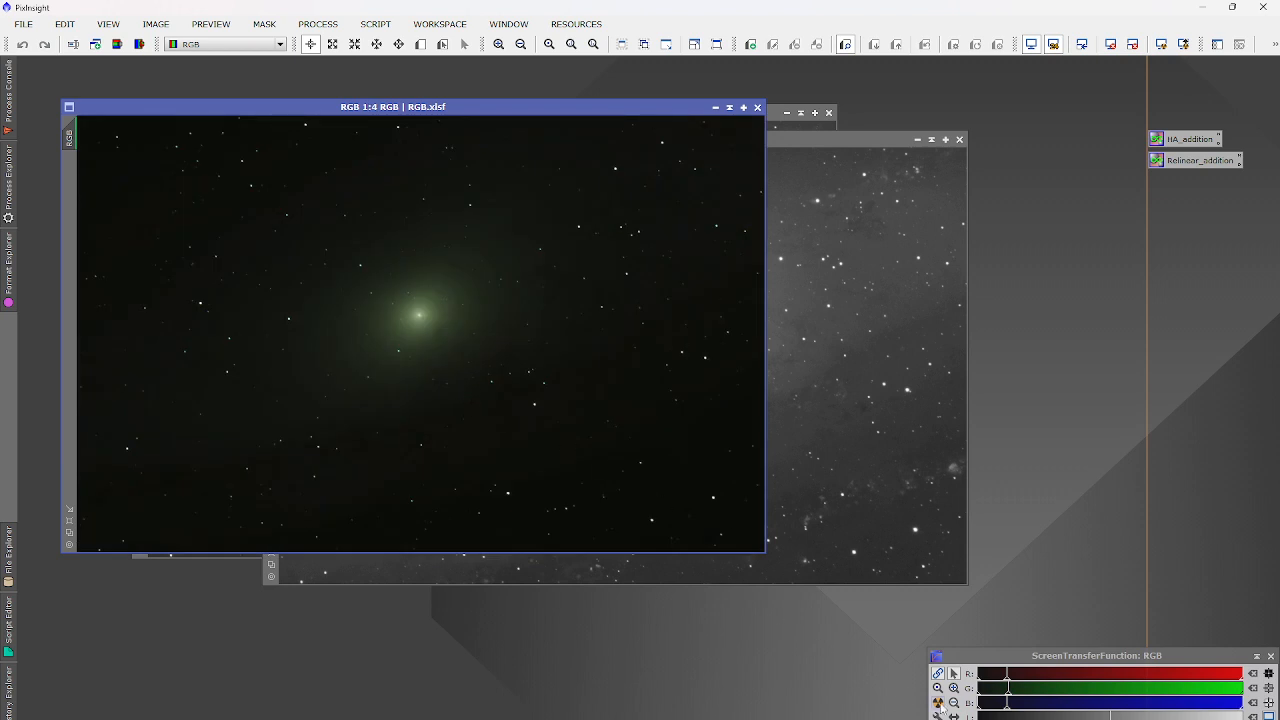
{"action": "left_click", "coordinate": [938, 702]}
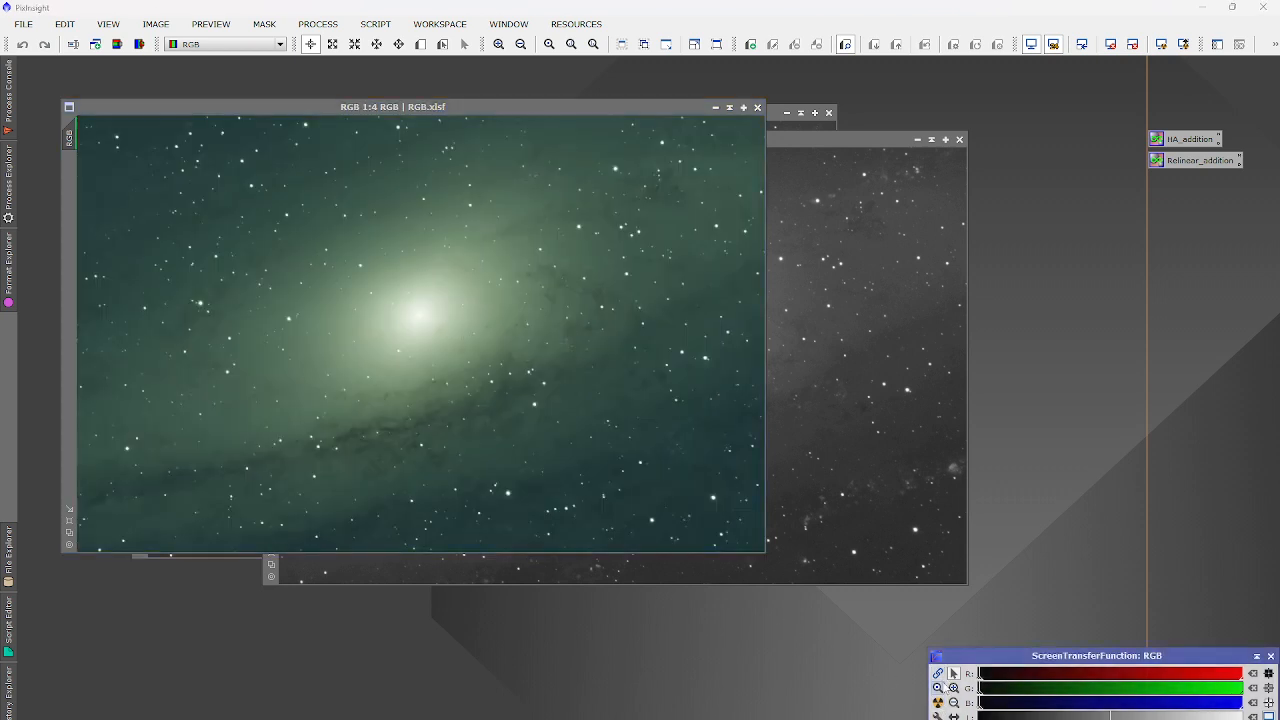
{"action": "left_click", "coordinate": [938, 702], "text": "ctrl"}
Minimize the RGB image and remove the Ha image's display stretch.
{"action": "left_click", "coordinate": [715, 107]}
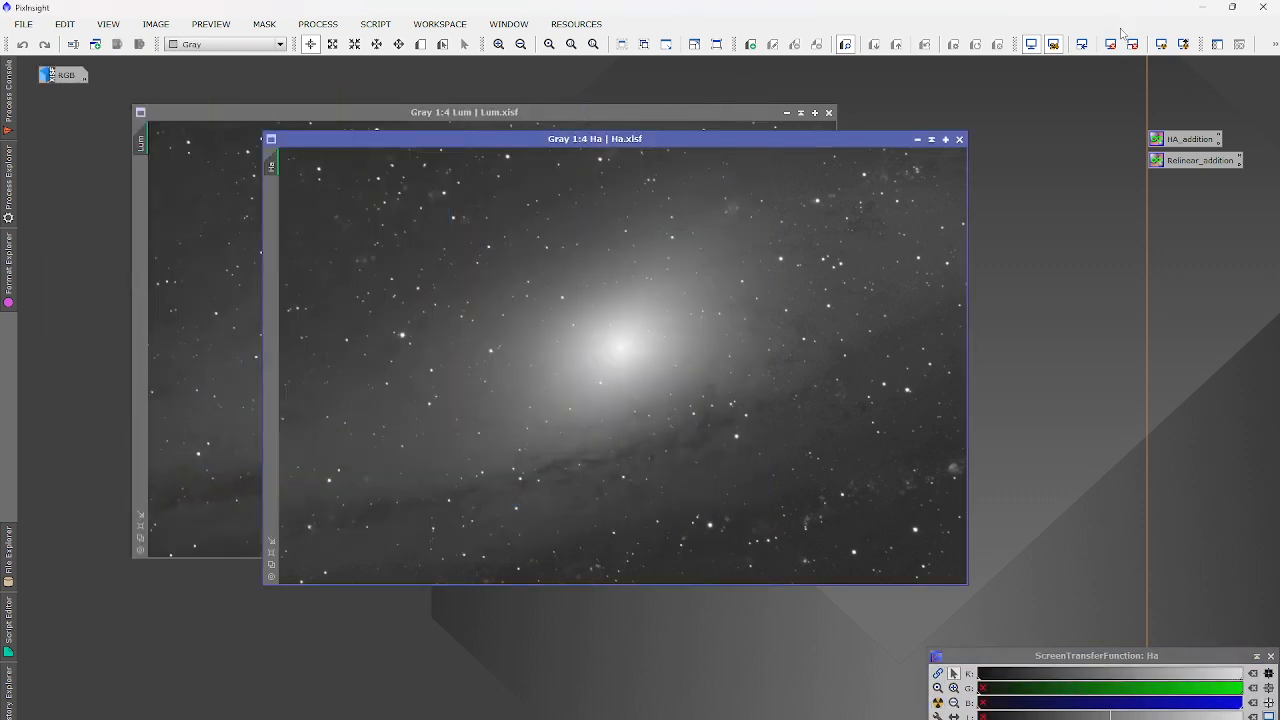
{"action": "scroll", "coordinate": [810, 457], "scroll_direction": "up", "scroll_amount": 6}
{"action": "scroll", "coordinate": [743, 457], "scroll_direction": "up", "scroll_amount": 5}
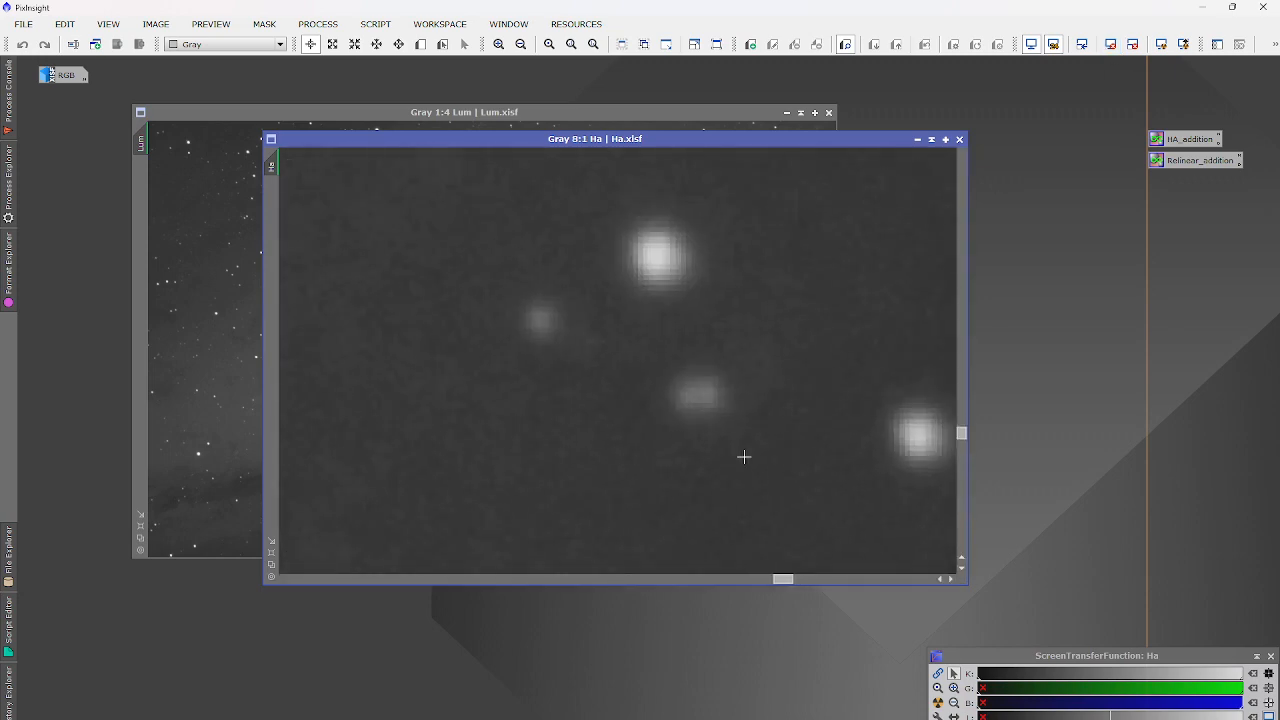
{"action": "scroll", "coordinate": [743, 440], "scroll_direction": "down", "scroll_amount": 10}
{"action": "scroll", "coordinate": [790, 441], "scroll_direction": "up", "scroll_amount": 4}
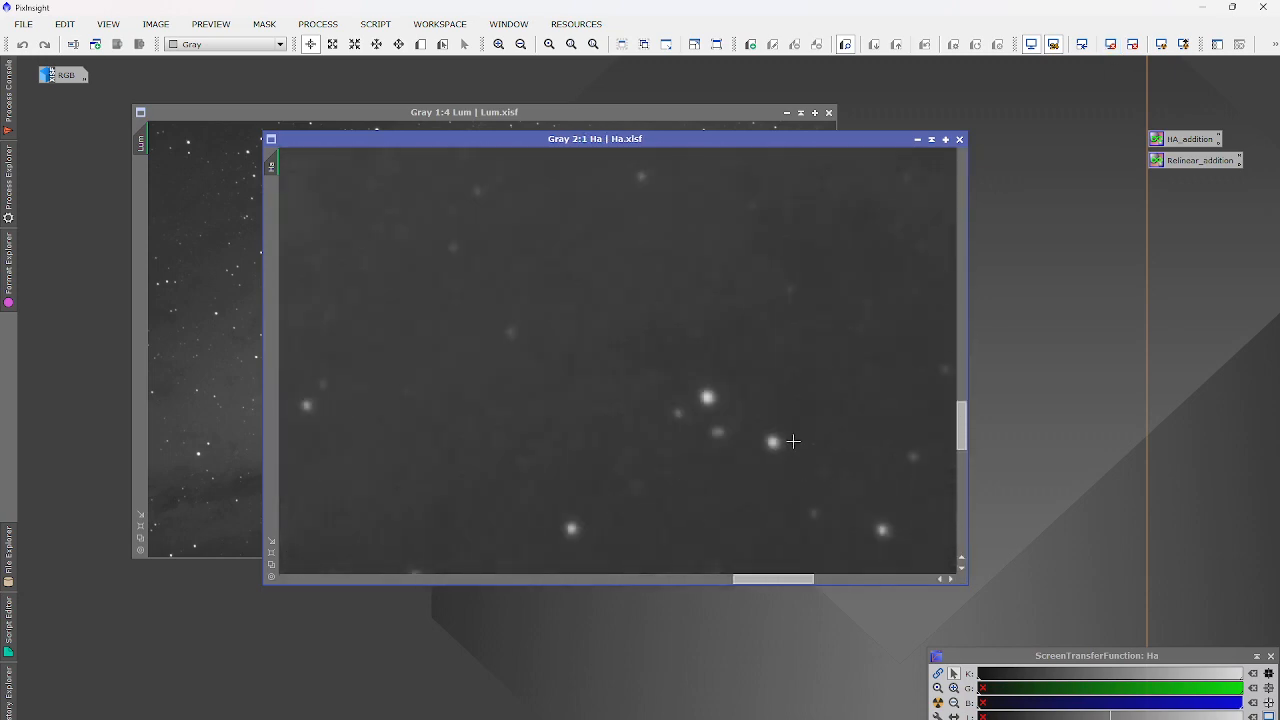
{"action": "scroll", "coordinate": [793, 441], "scroll_direction": "down", "scroll_amount": 4}
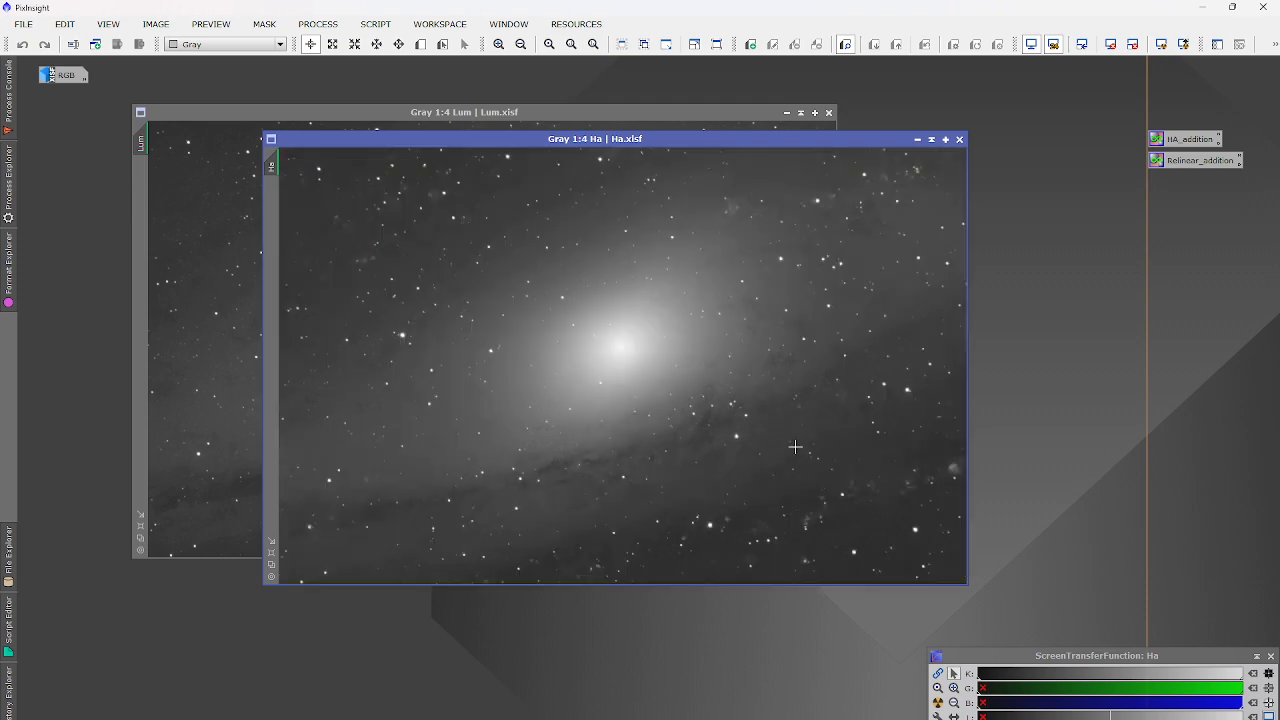
{"action": "left_click", "coordinate": [1054, 45]}
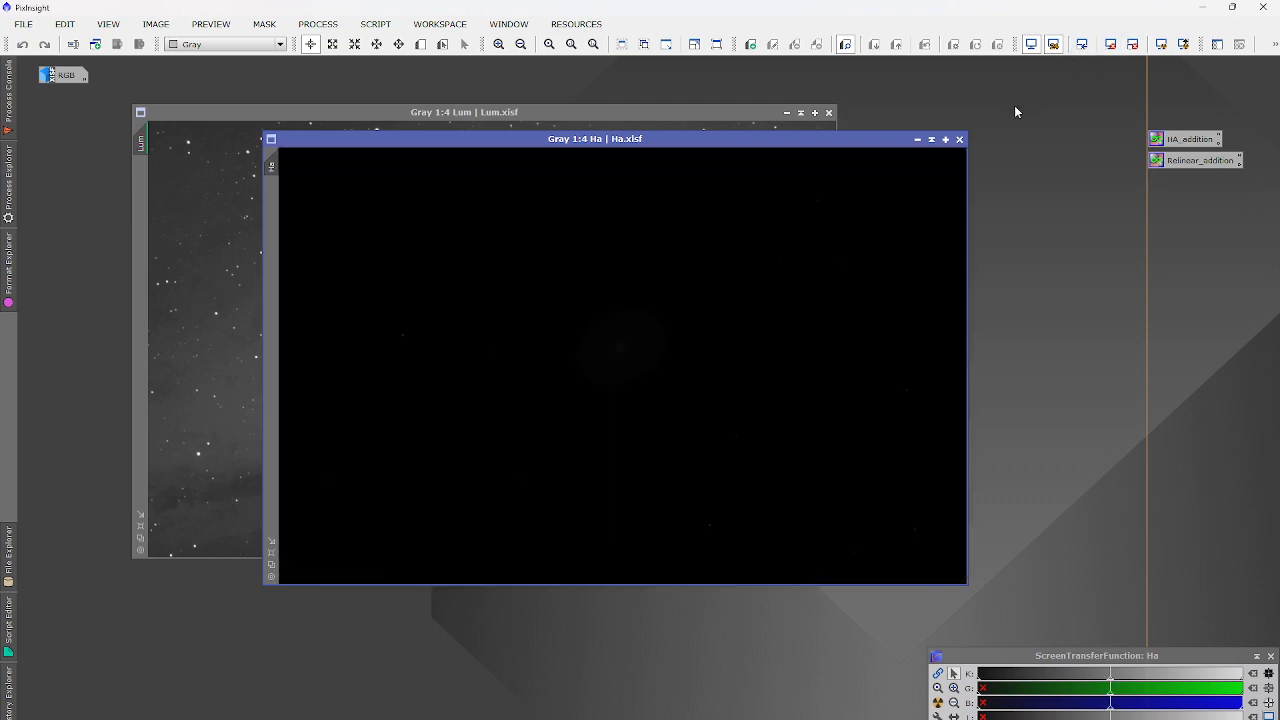
{"action": "scroll", "coordinate": [740, 245], "scroll_direction": "up", "scroll_amount": 1}
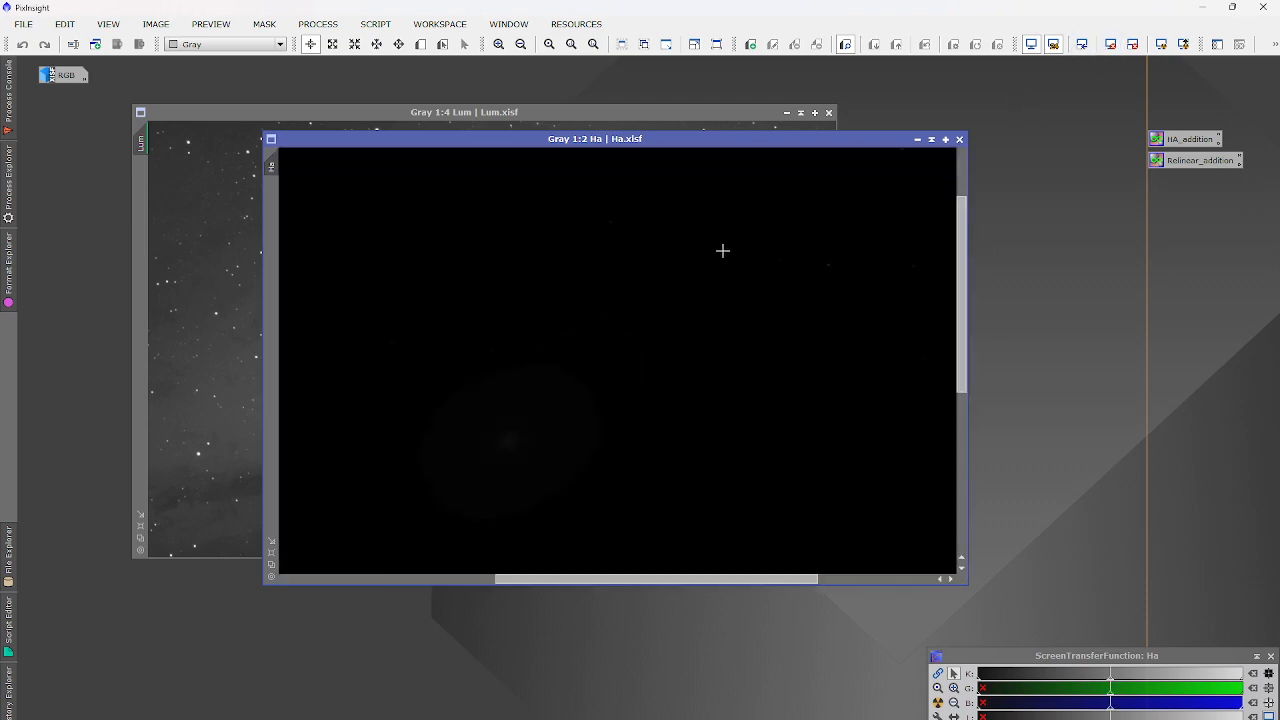
Reset the Lum image's stretch and minimize Lum, then view and minimize Ha.
{"action": "left_click", "coordinate": [216, 308]}
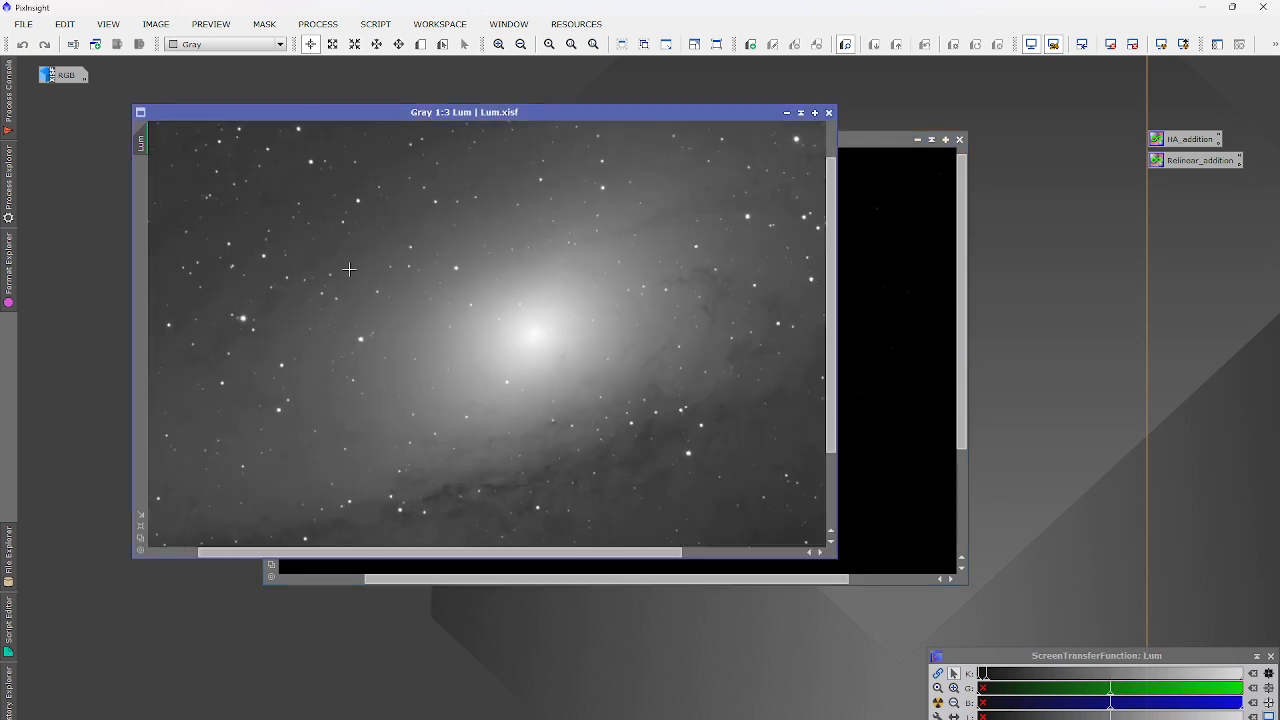
{"action": "scroll", "coordinate": [351, 423], "scroll_direction": "up", "scroll_amount": 5}
{"action": "left_click", "coordinate": [1108, 49]}
{"action": "scroll", "coordinate": [665, 294], "scroll_direction": "down", "scroll_amount": 3}
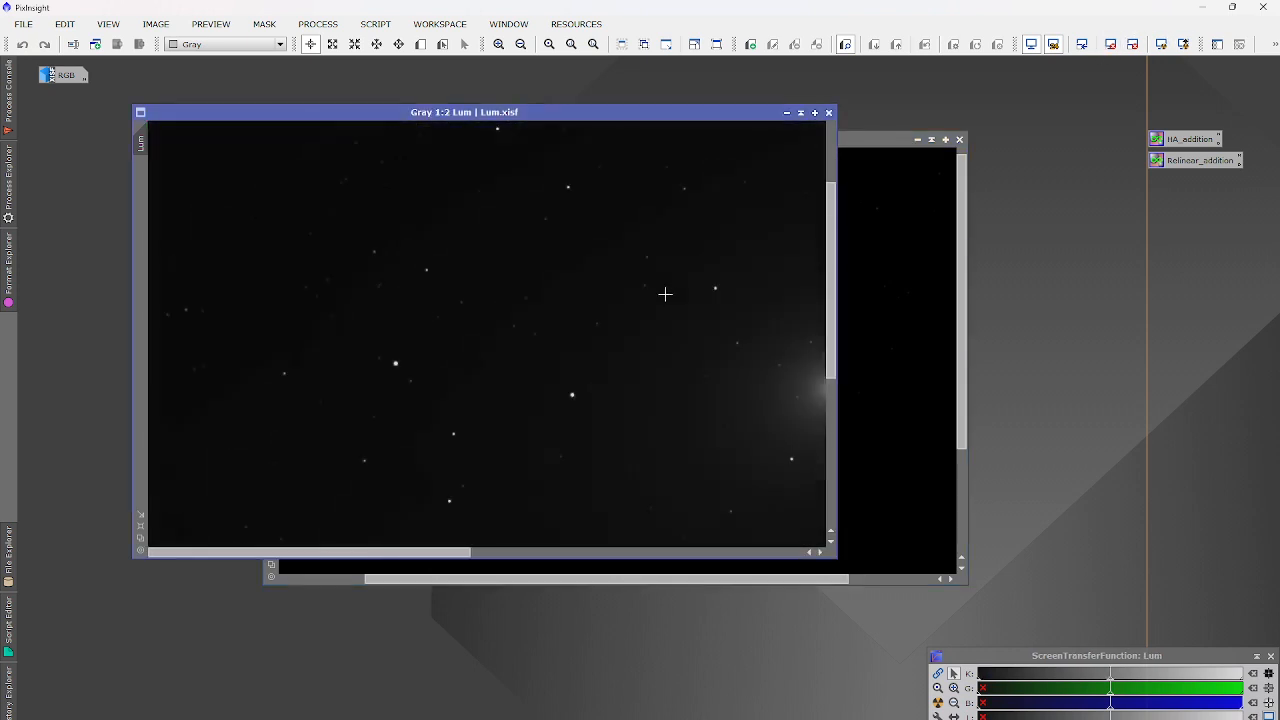
{"action": "scroll", "coordinate": [576, 397], "scroll_direction": "up", "scroll_amount": 6}
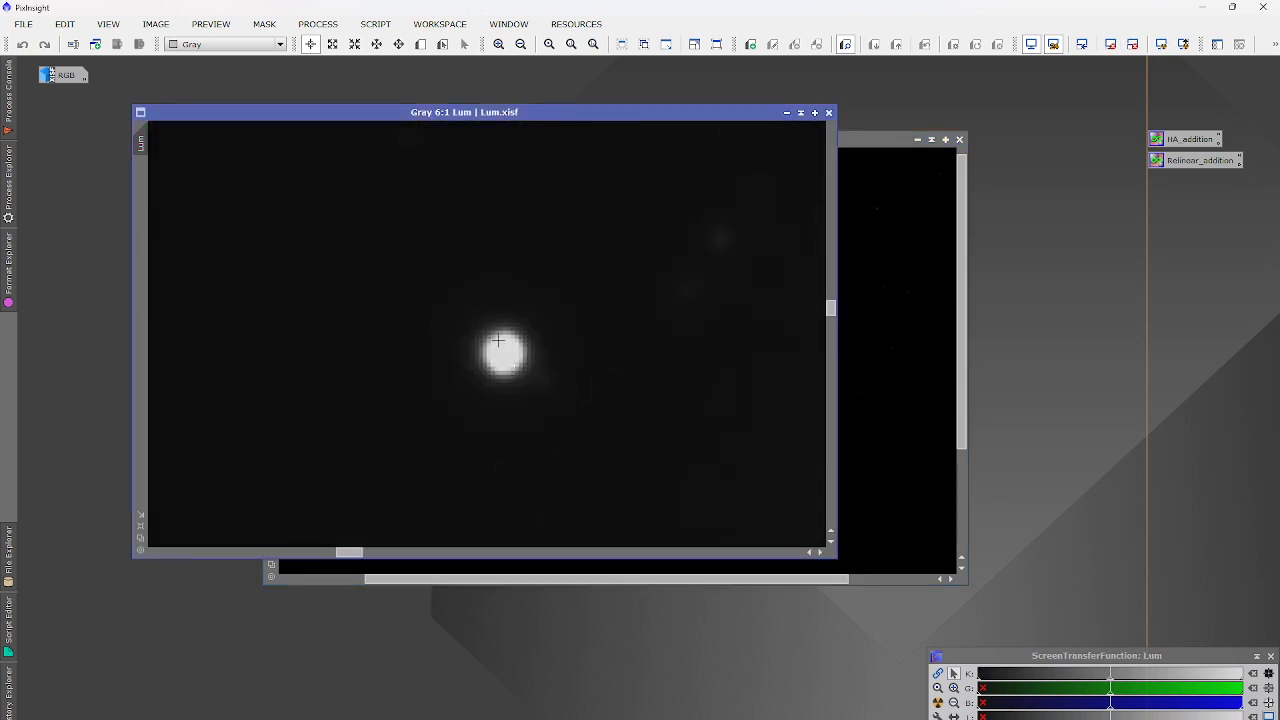
{"action": "scroll", "coordinate": [498, 340], "scroll_direction": "down", "scroll_amount": 7}
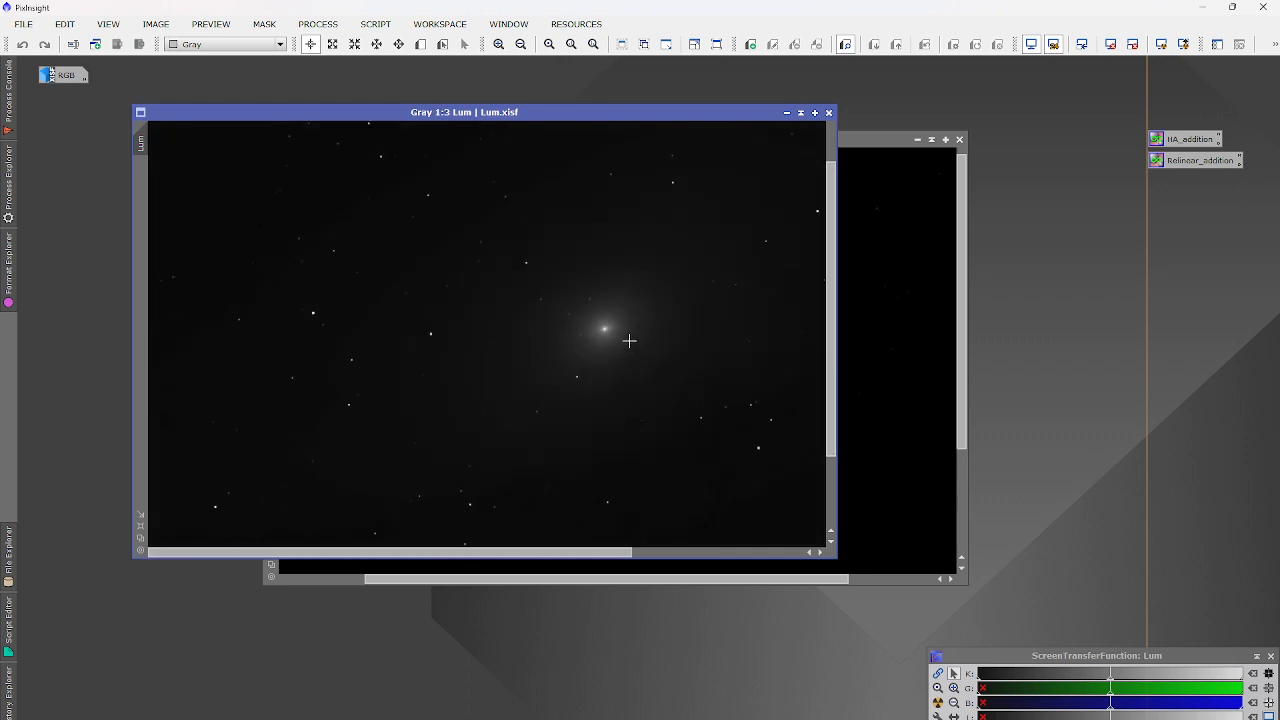
{"action": "scroll", "coordinate": [597, 326], "scroll_direction": "up", "scroll_amount": 3}
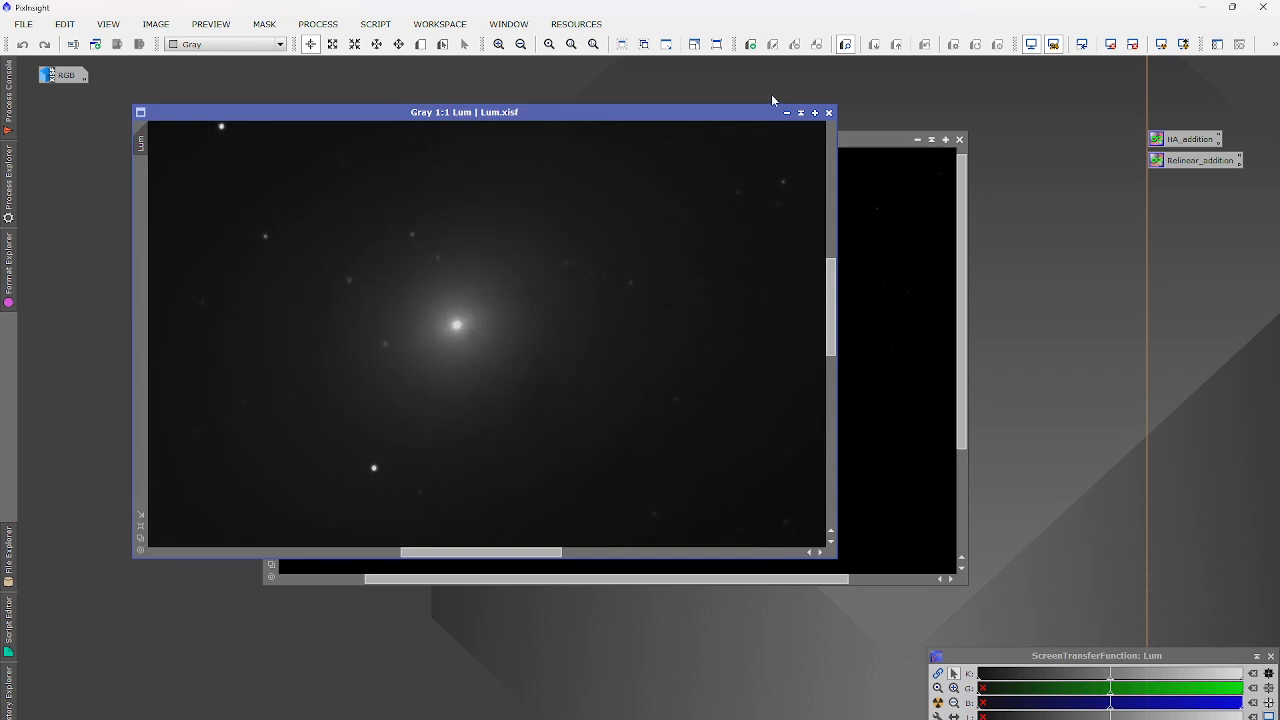
{"action": "left_click", "coordinate": [786, 112]}
{"action": "left_click", "coordinate": [938, 702]}
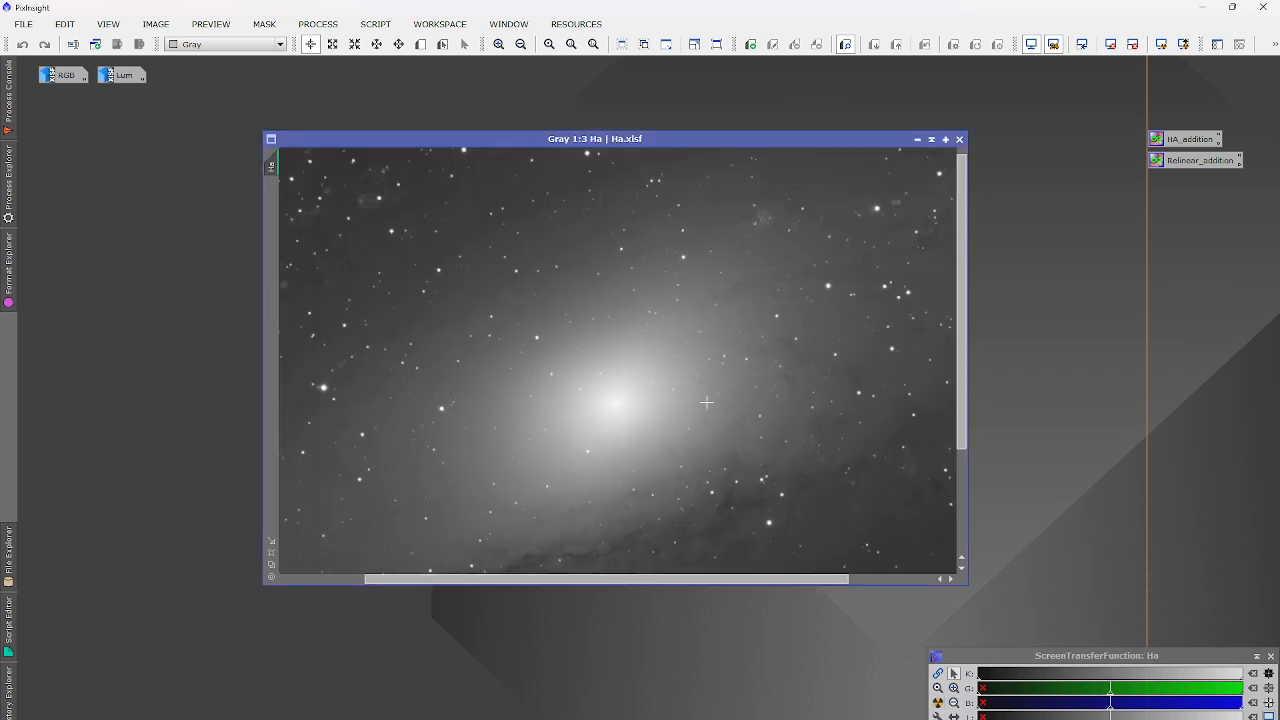
{"action": "scroll", "coordinate": [706, 402], "scroll_direction": "down", "scroll_amount": 1}
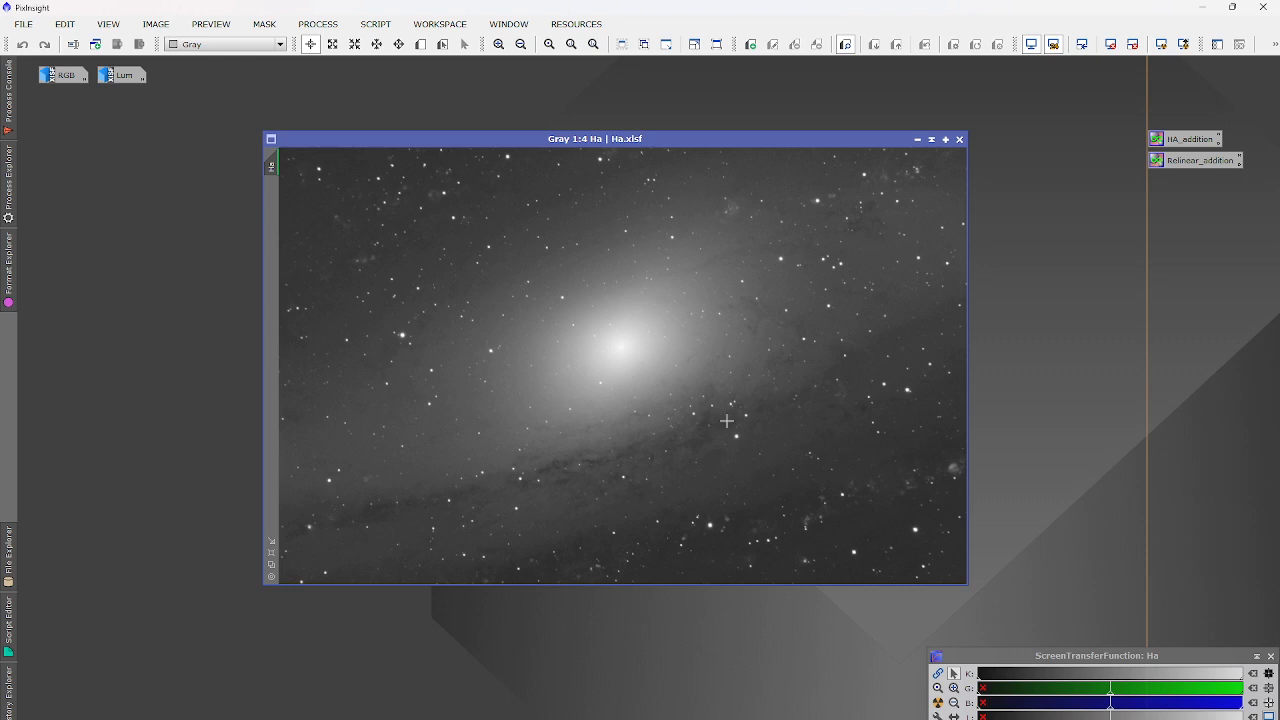
{"action": "left_click", "coordinate": [916, 140]}
Reopen the RGB image and move its window and the screen-stretch panel aside.
{"action": "double_click", "coordinate": [62, 75]}
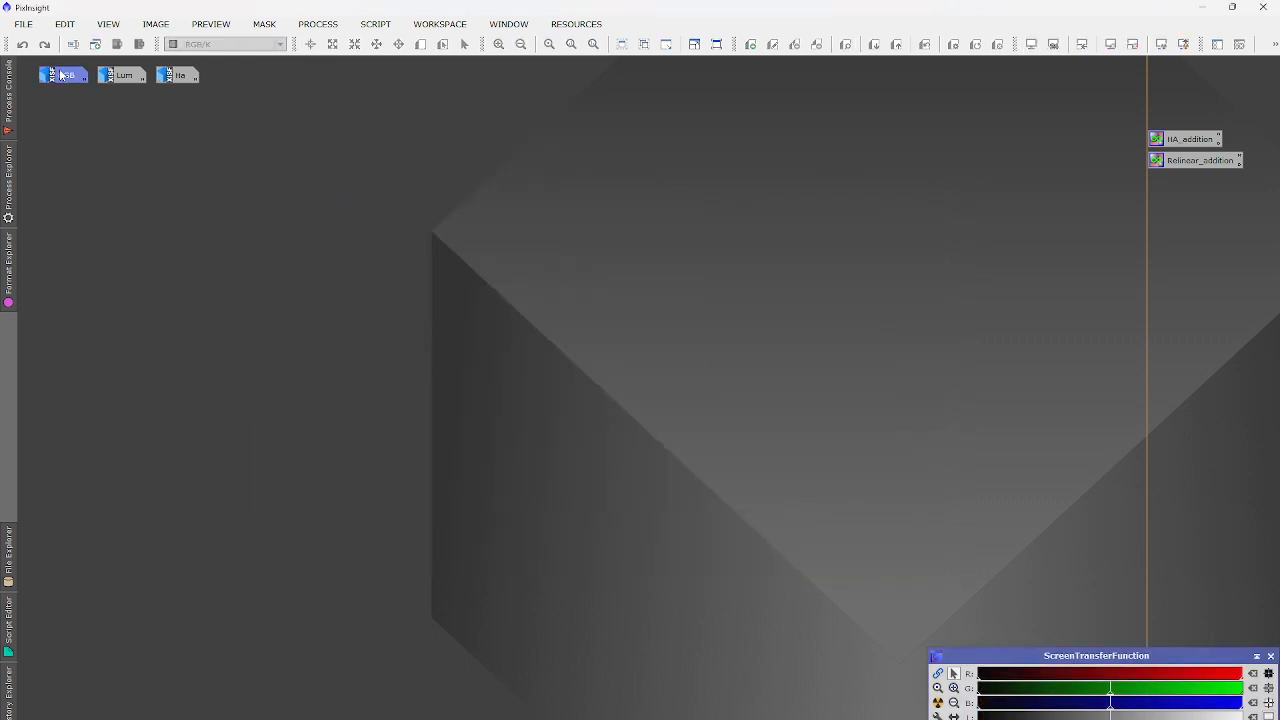
{"action": "left_click_drag", "start_coordinate": [332, 104], "coordinate": [388, 158]}
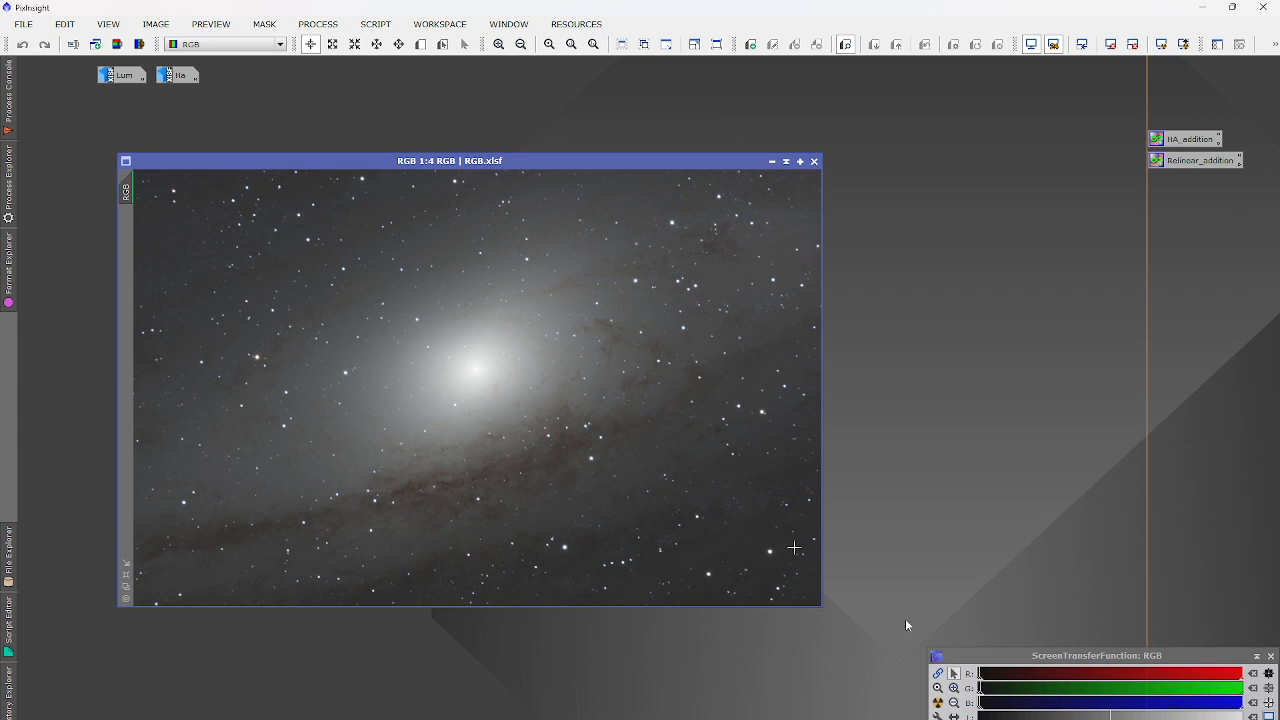
{"action": "left_click_drag", "start_coordinate": [940, 664], "coordinate": [532, 639]}
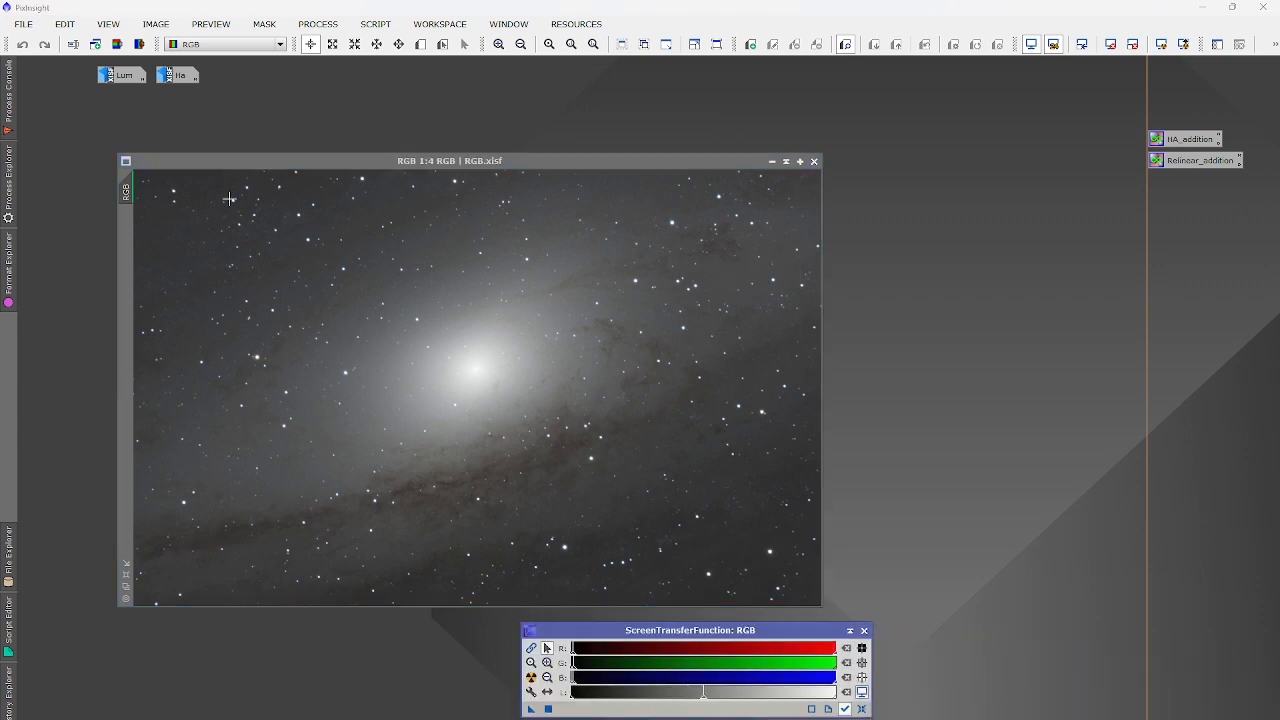
{"action": "scroll", "coordinate": [577, 497], "scroll_direction": "up", "scroll_amount": 5}
{"action": "scroll", "coordinate": [577, 497], "scroll_direction": "down", "scroll_amount": 6}
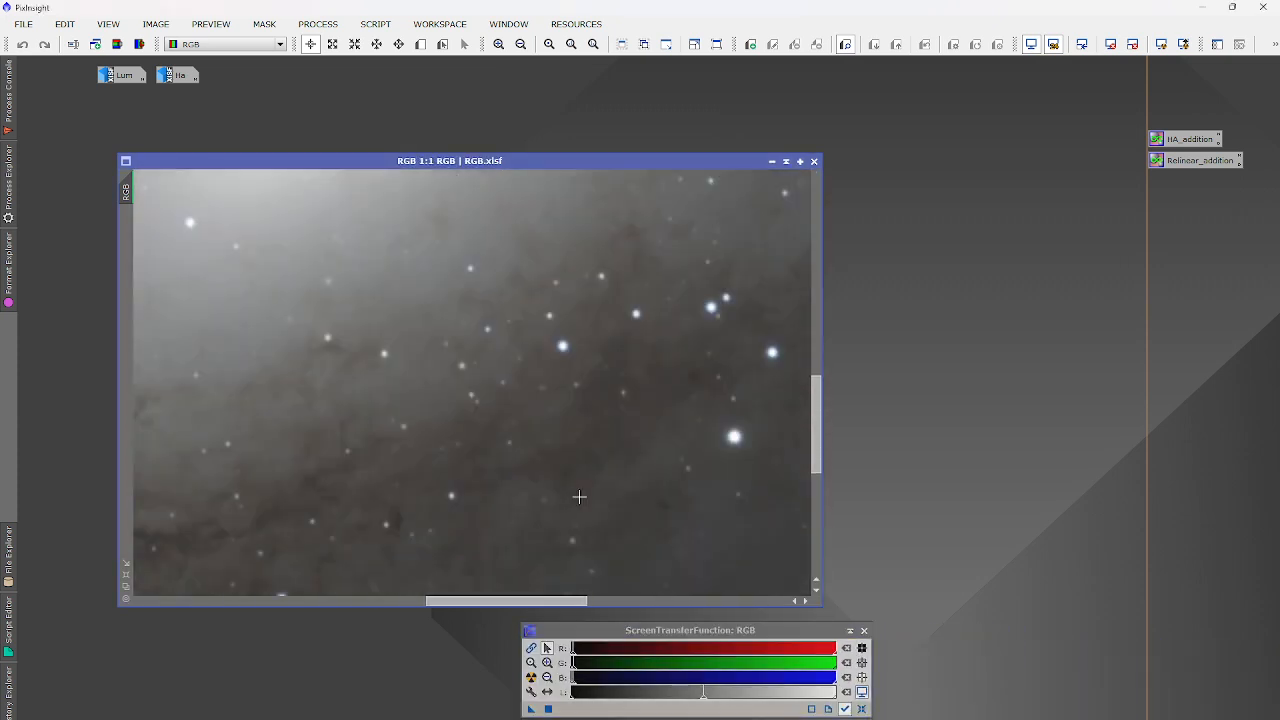
{"action": "scroll", "coordinate": [581, 497], "scroll_direction": "up", "scroll_amount": 1}
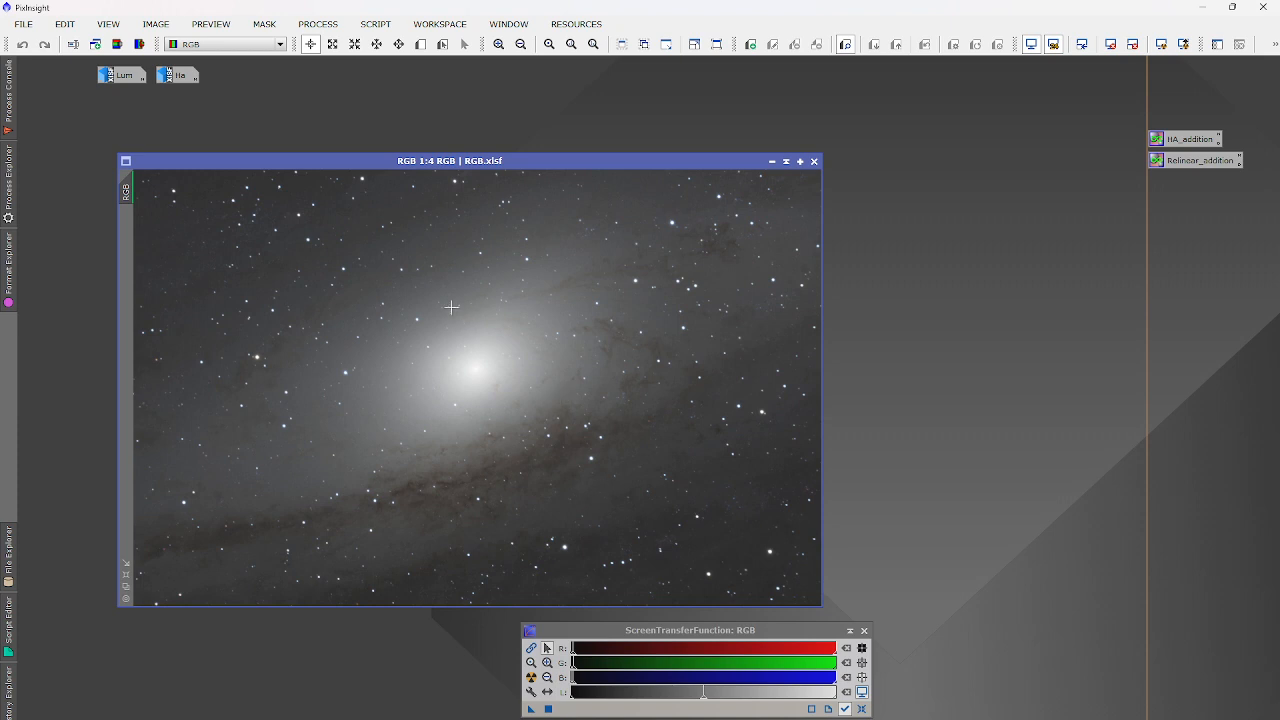
Draw Preview01 over a small patch of empty background sky.
{"action": "left_click", "coordinate": [421, 46]}
{"action": "scroll", "coordinate": [748, 543], "scroll_direction": "up", "scroll_amount": 5}
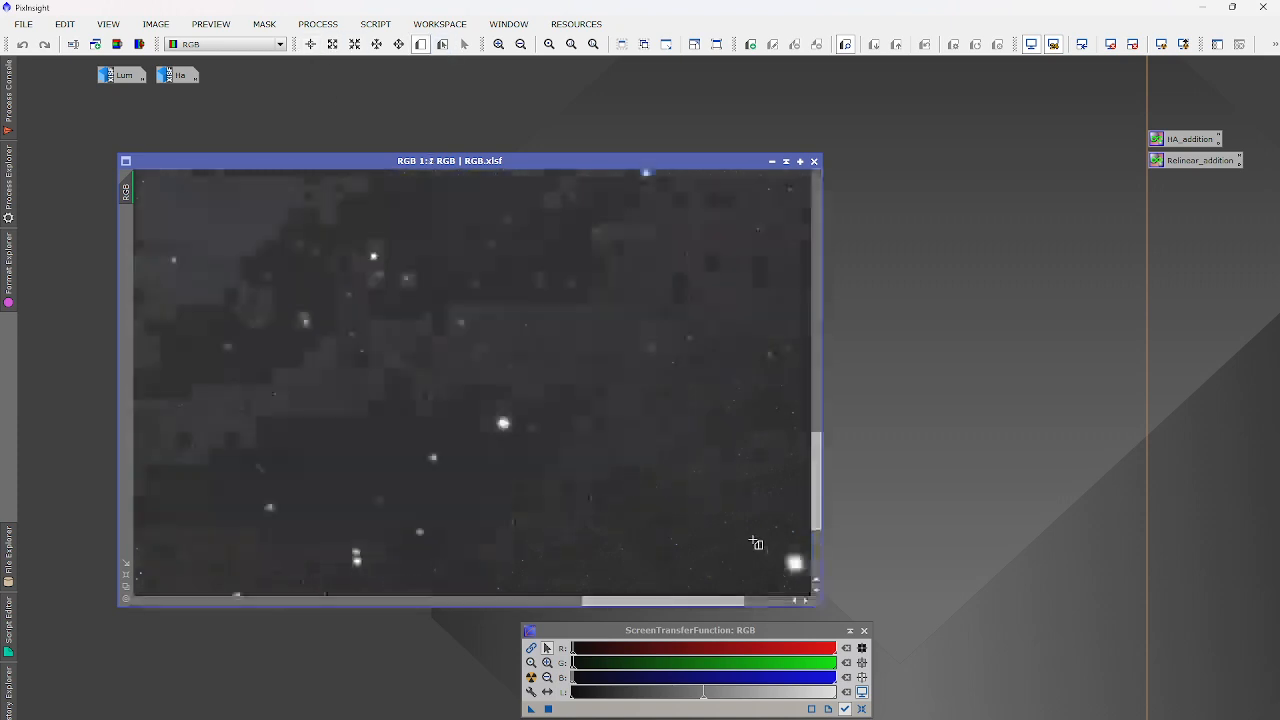
{"action": "left_click_drag", "start_coordinate": [690, 601], "coordinate": [785, 601]}
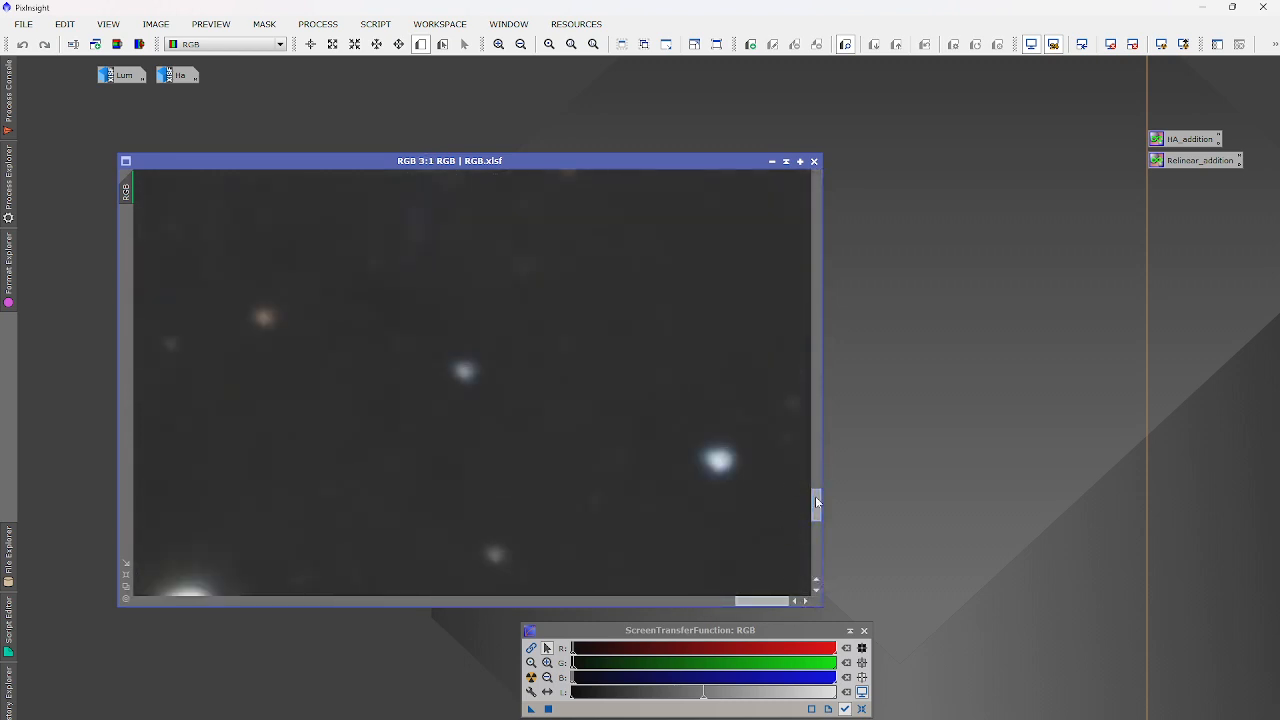
{"action": "left_click_drag", "start_coordinate": [815, 496], "coordinate": [719, 502]}
{"action": "scroll", "coordinate": [667, 476], "scroll_direction": "down", "scroll_amount": 6}
{"action": "scroll", "coordinate": [667, 476], "scroll_direction": "up", "scroll_amount": 1}
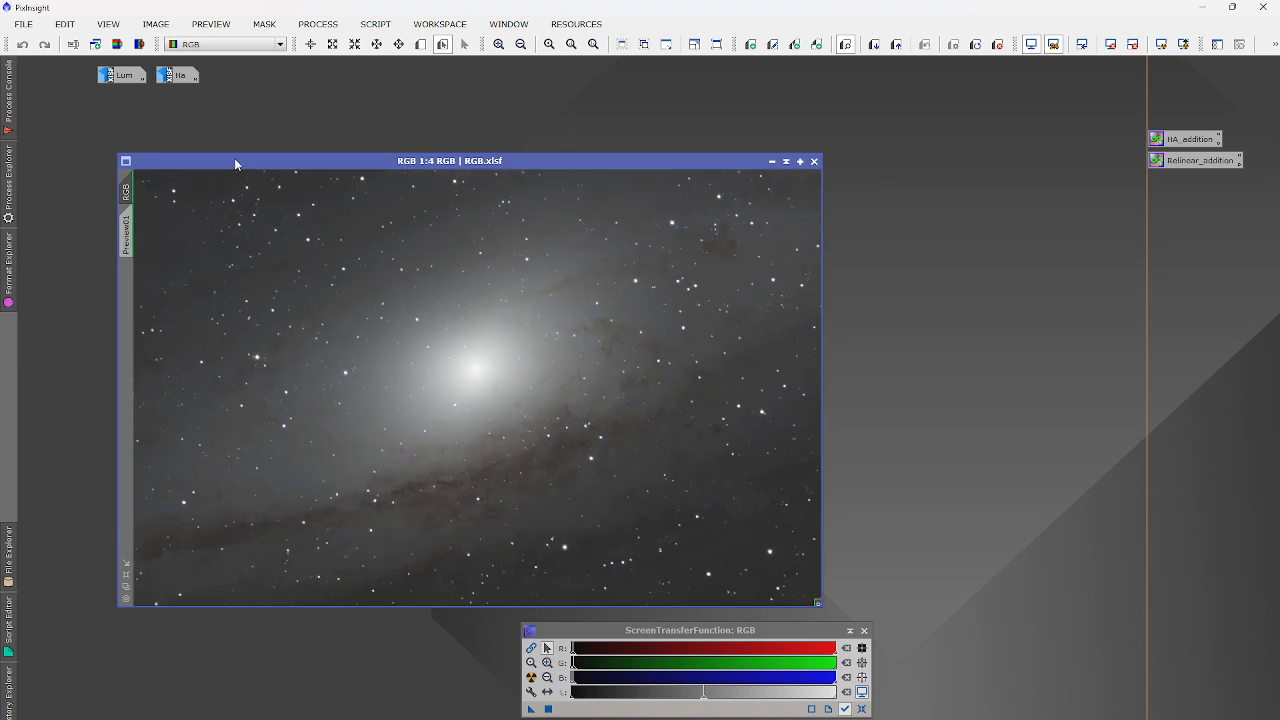
{"action": "left_click", "coordinate": [318, 23]}
{"action": "mouse_move", "coordinate": [411, 45]}
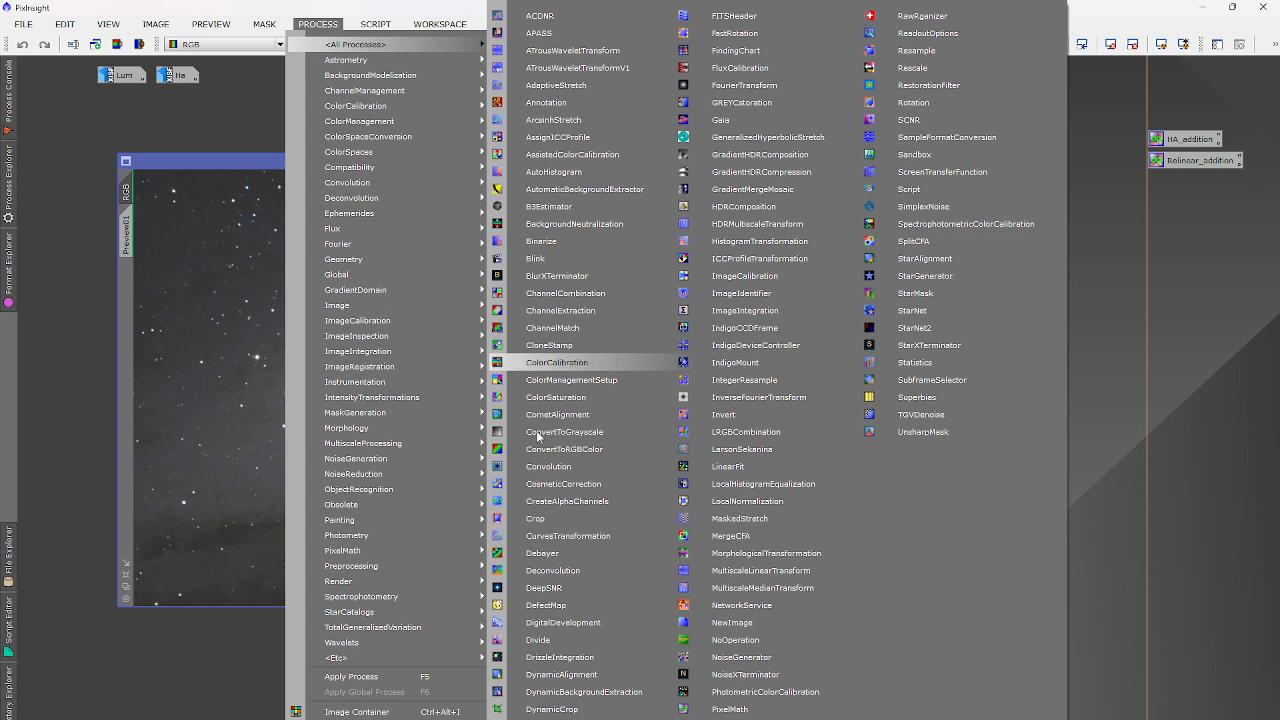
Apply BackgroundNeutralization to RGB with RGB->Preview01 as reference and upper limit 1.0.
{"action": "left_click", "coordinate": [601, 224]}
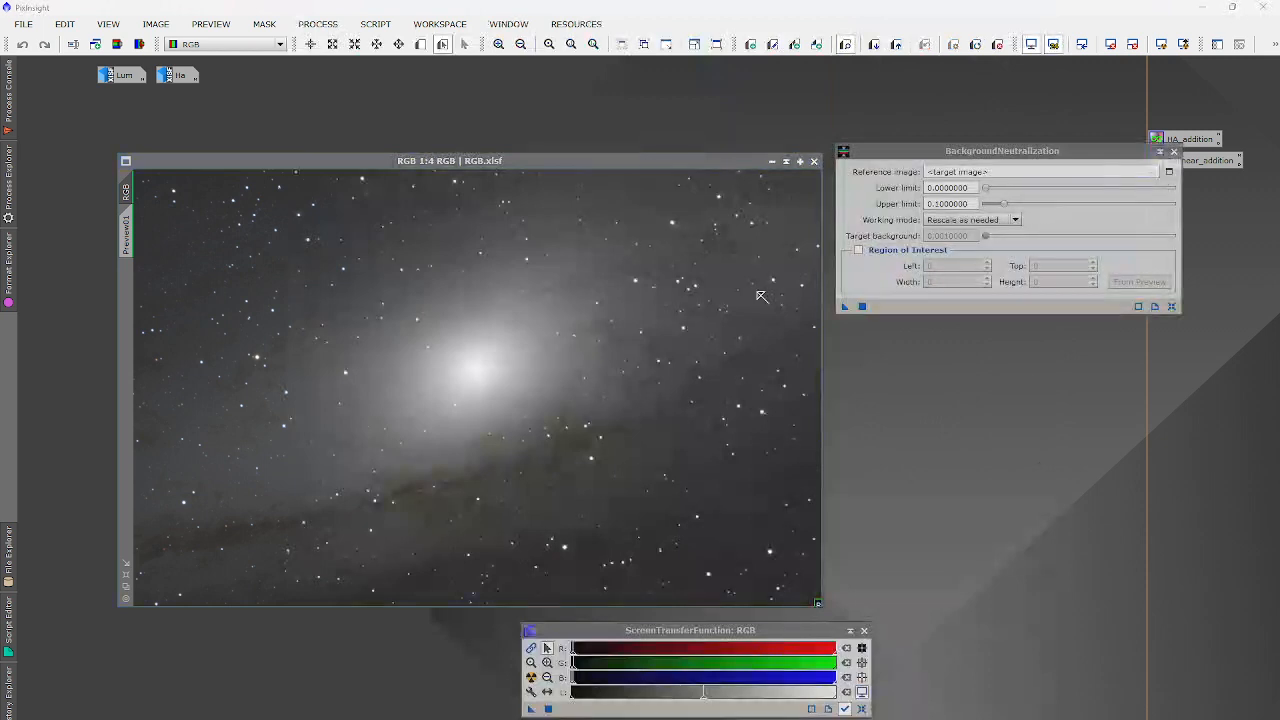
{"action": "left_click", "coordinate": [1168, 171]}
{"action": "left_click", "coordinate": [640, 367]}
{"action": "left_click", "coordinate": [600, 417]}
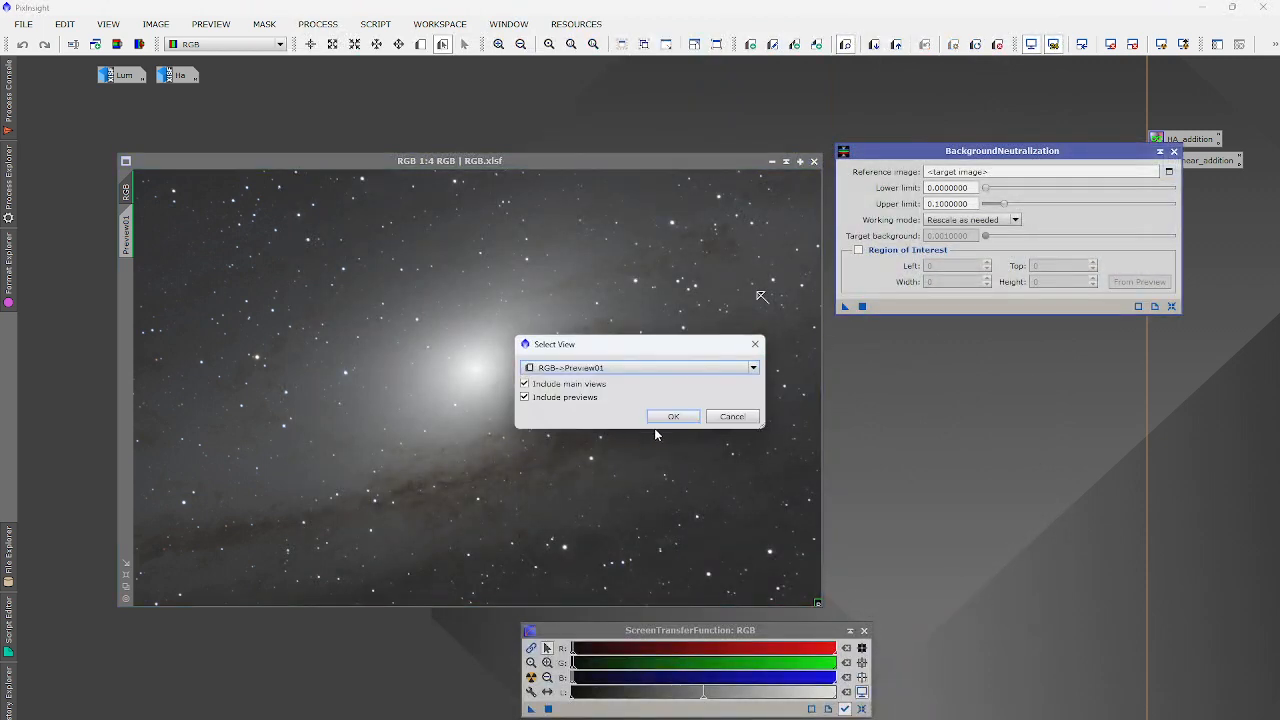
{"action": "left_click", "coordinate": [672, 416]}
{"action": "left_click_drag", "start_coordinate": [1004, 204], "coordinate": [1226, 215]}
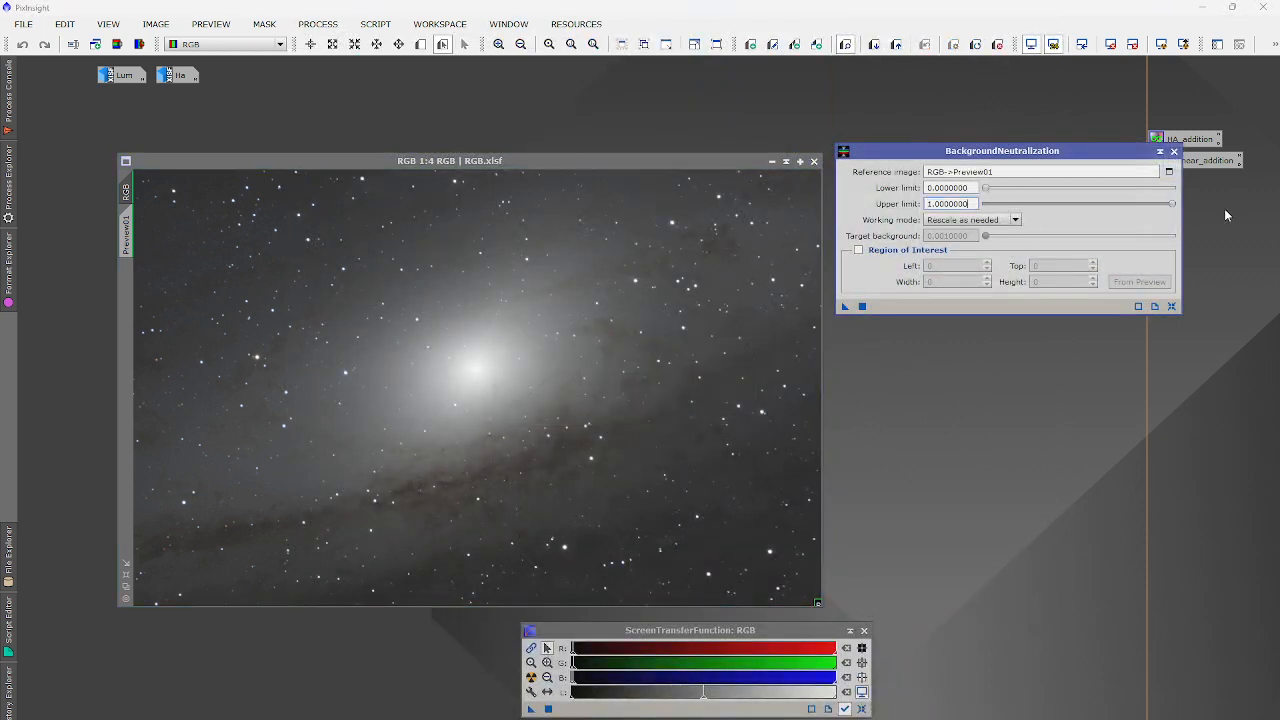
{"action": "left_click", "coordinate": [862, 306]}
Link the STF channels and auto-stretch the neutralized RGB display.
{"action": "left_click", "coordinate": [531, 648]}
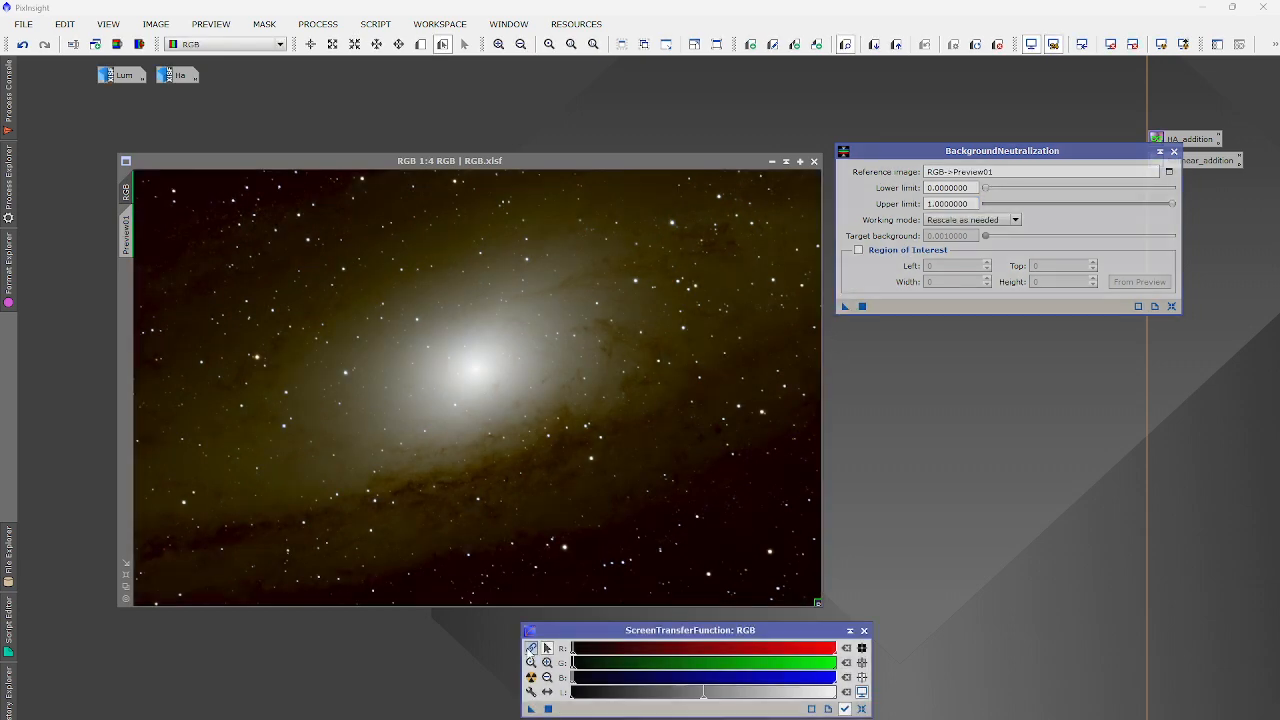
{"action": "left_click", "coordinate": [531, 677]}
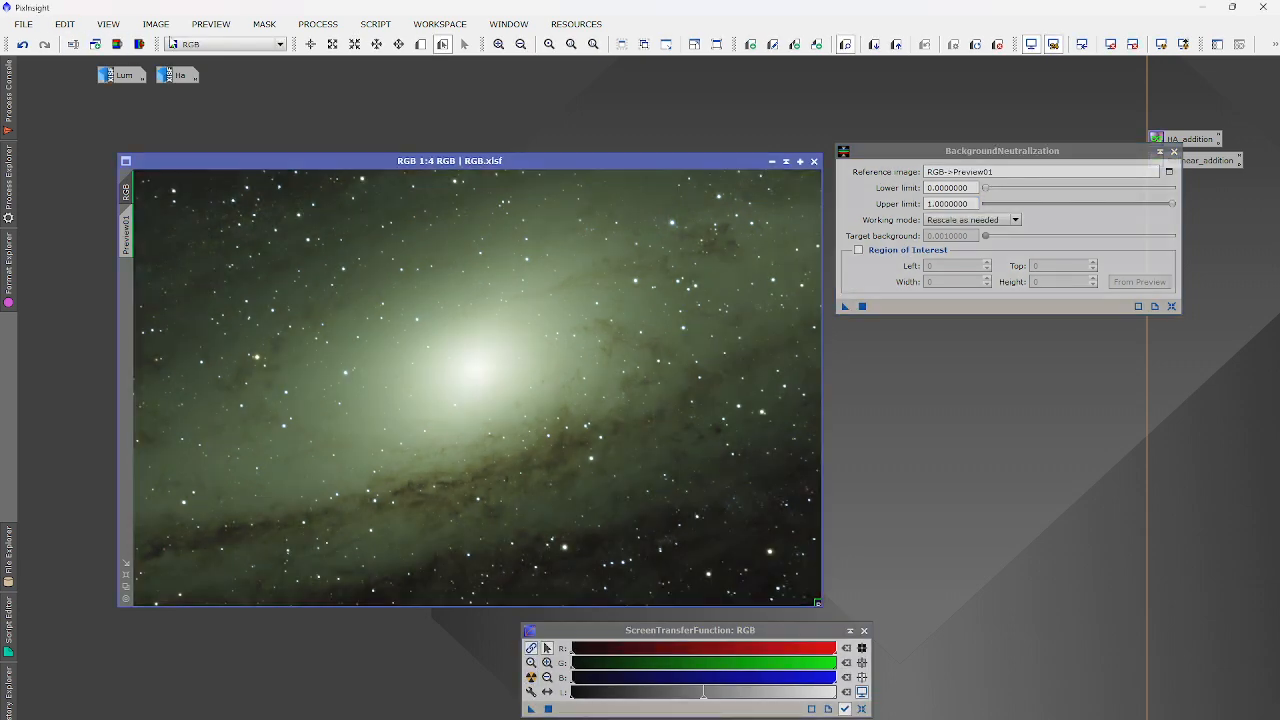
{"action": "left_click", "coordinate": [318, 24]}
In SpectrophotometricColorCalibration, set the R, G, B filters to Astrodon E-series R, G, B.
{"action": "mouse_move", "coordinate": [355, 44]}
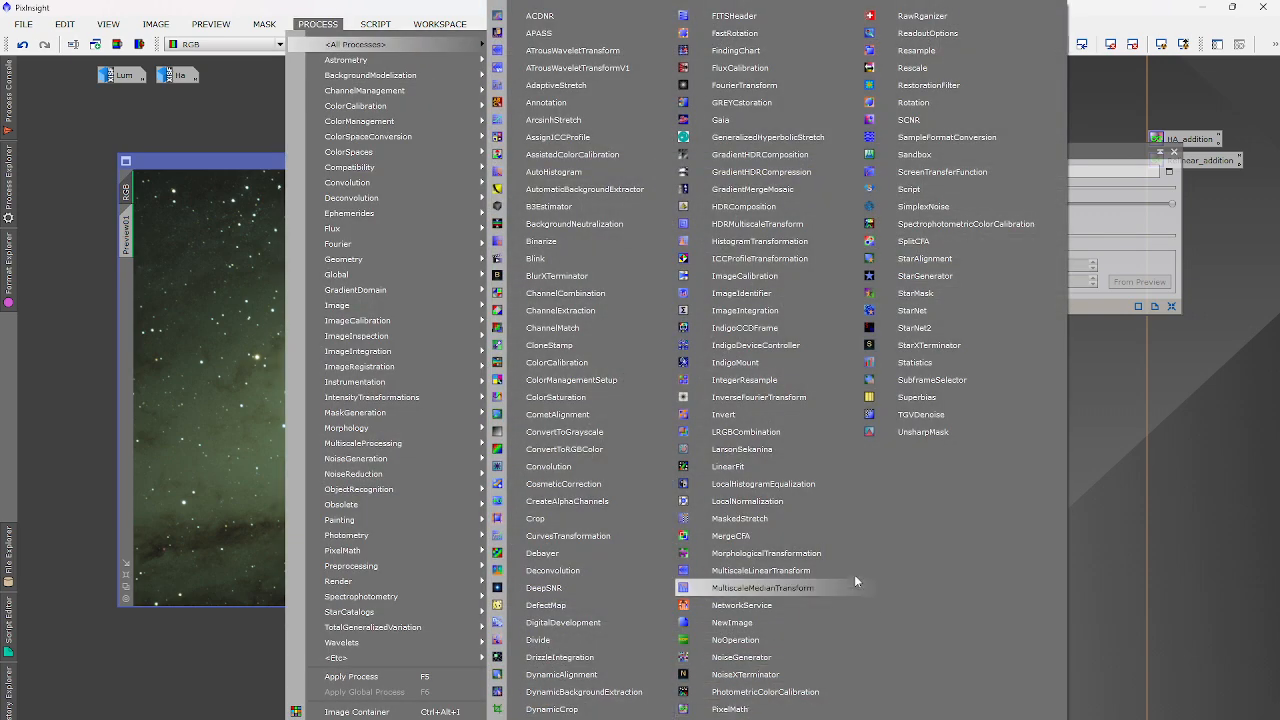
{"action": "left_click", "coordinate": [963, 222]}
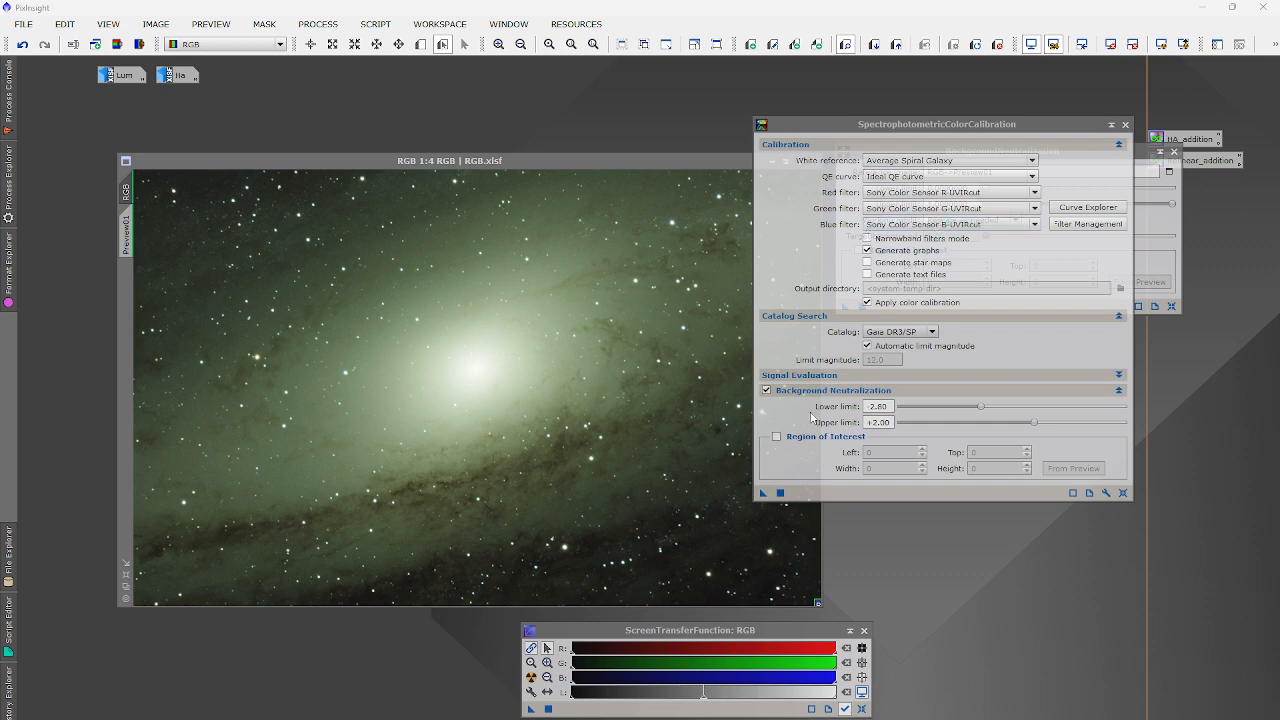
{"action": "left_click", "coordinate": [947, 192]}
{"action": "scroll", "coordinate": [903, 224], "scroll_direction": "up", "scroll_amount": 15}
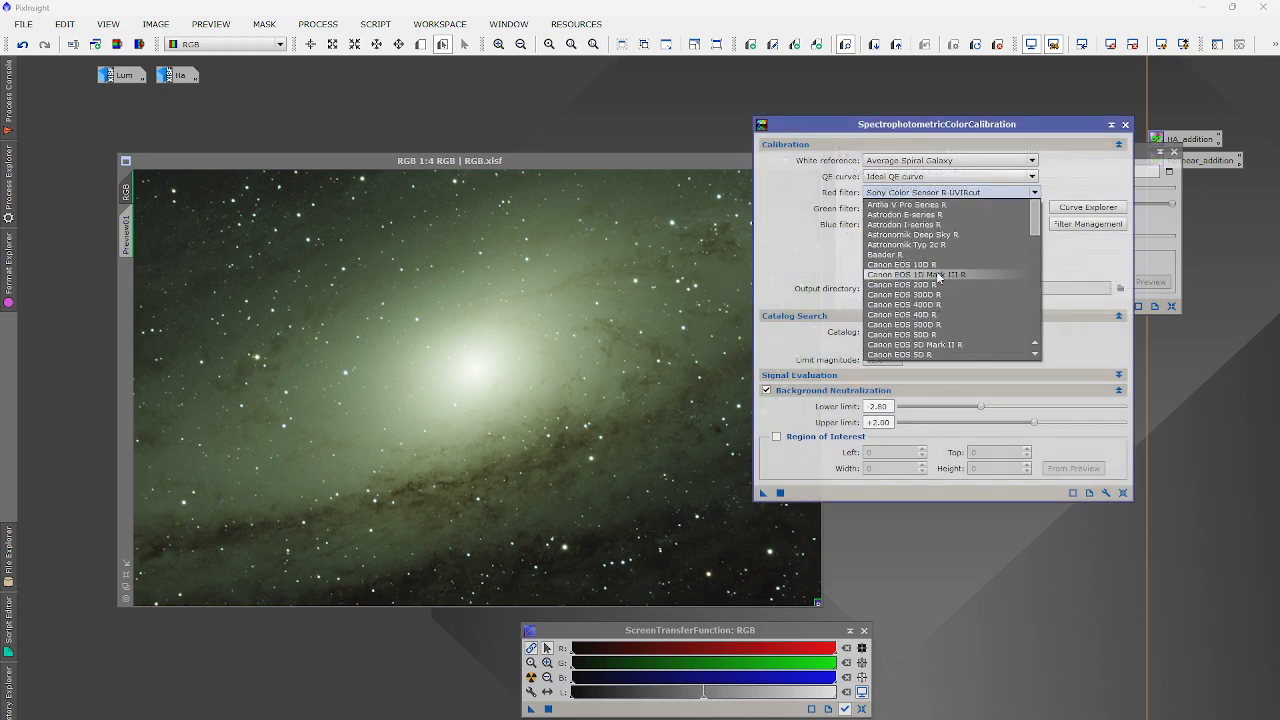
{"action": "left_click", "coordinate": [903, 215]}
{"action": "left_click", "coordinate": [903, 208]}
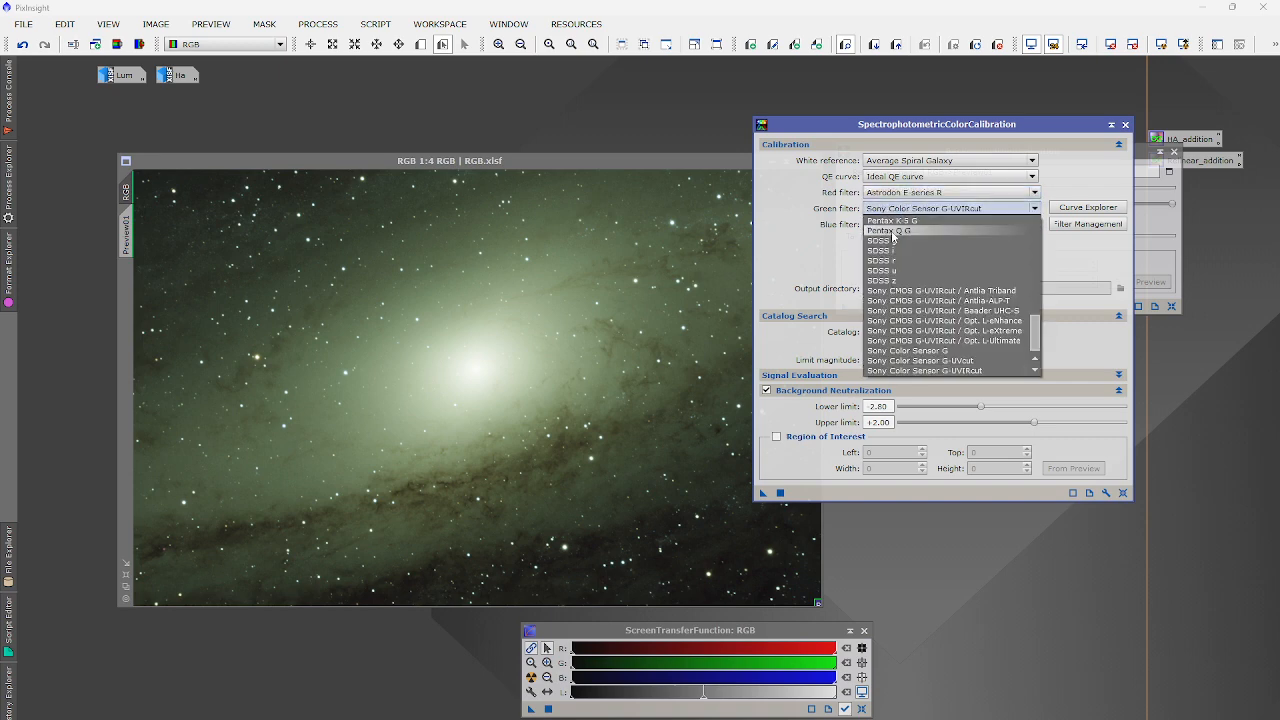
{"action": "scroll", "coordinate": [897, 230], "scroll_direction": "up", "scroll_amount": 15}
{"action": "left_click", "coordinate": [925, 231]}
{"action": "left_click", "coordinate": [925, 228]}
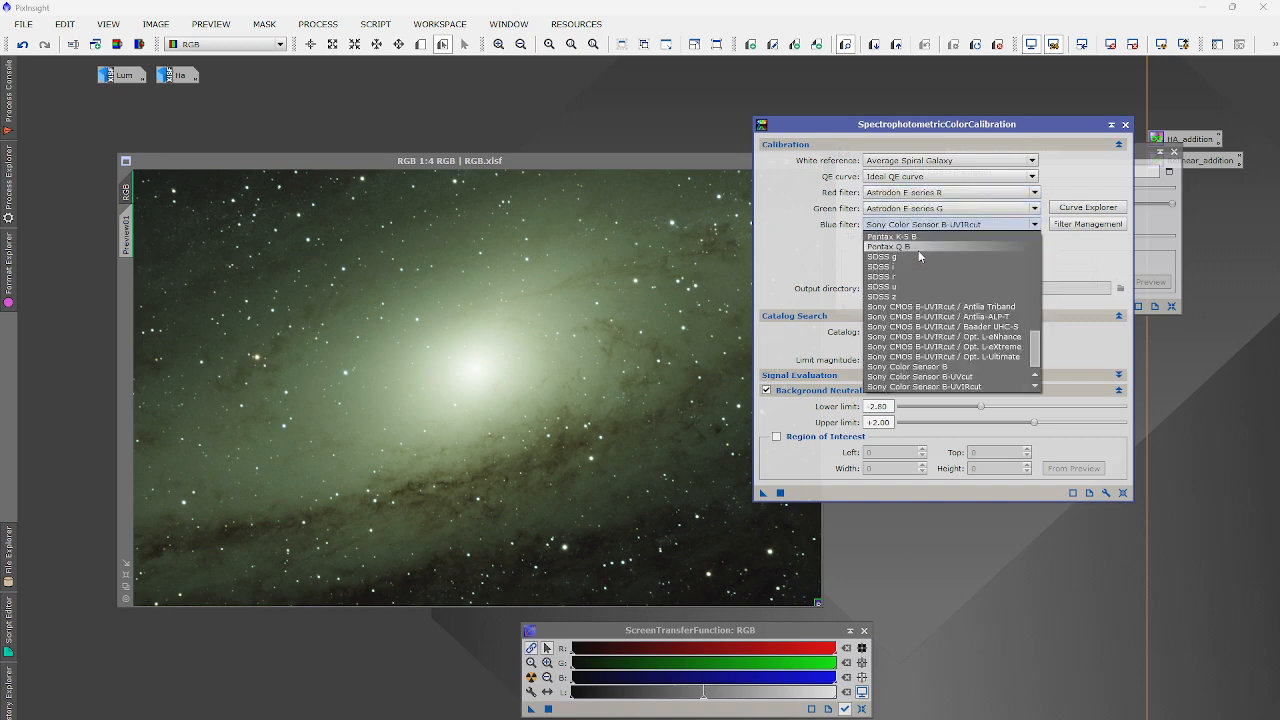
{"action": "scroll", "coordinate": [925, 232], "scroll_direction": "up", "scroll_amount": 15}
{"action": "left_click", "coordinate": [932, 247]}
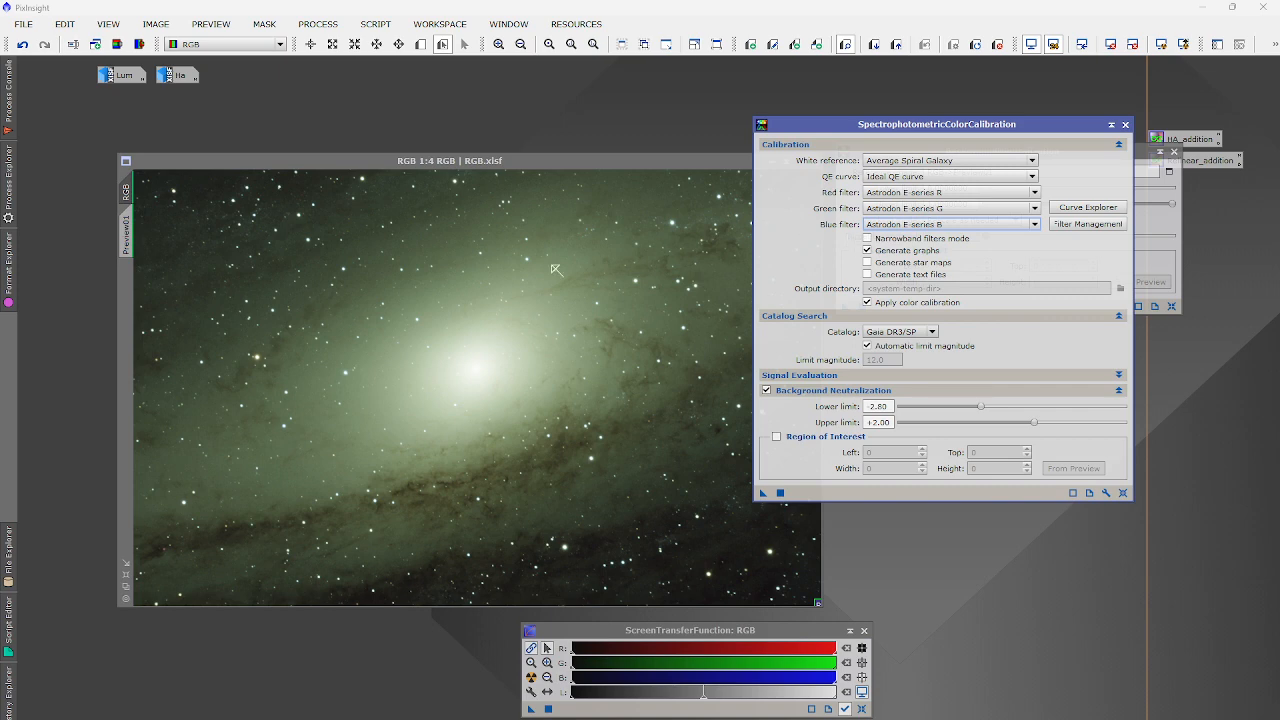
Use RGB->Preview01 as the region of interest and run the calibration on RGB.
{"action": "left_click", "coordinate": [777, 437]}
{"action": "left_click", "coordinate": [1070, 468]}
{"action": "left_click", "coordinate": [640, 381]}
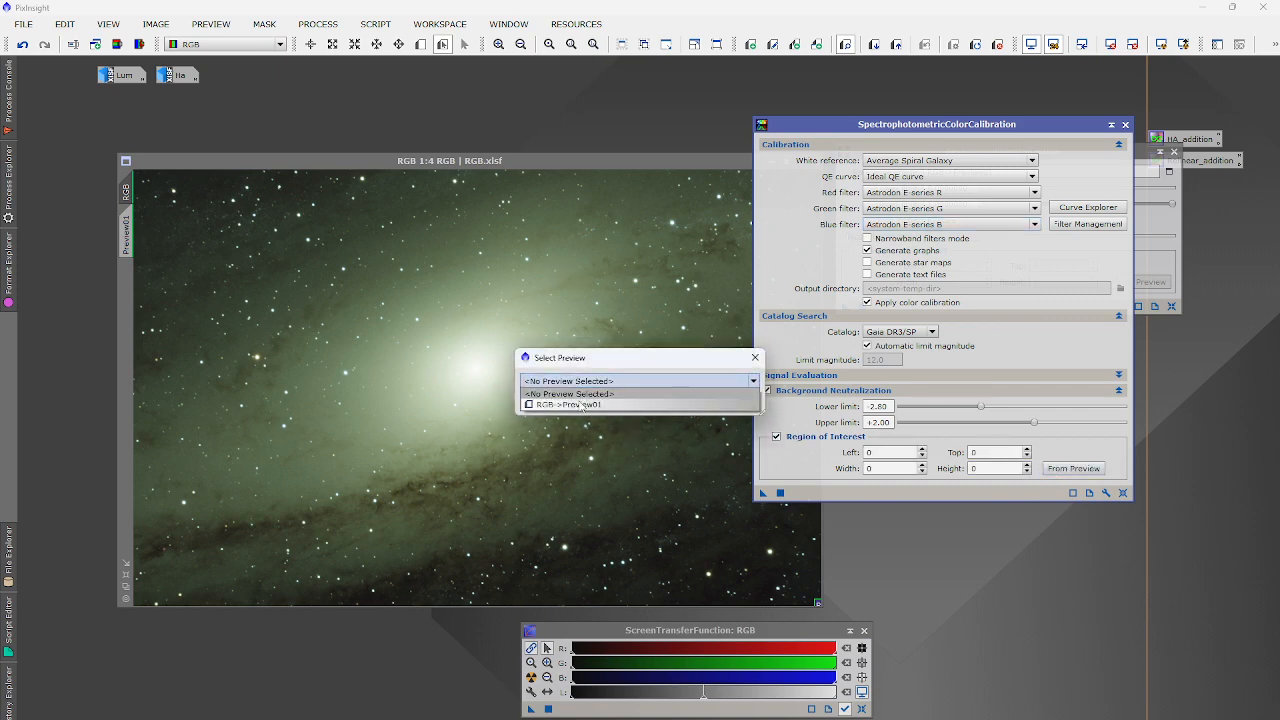
{"action": "left_click", "coordinate": [590, 397]}
{"action": "left_click", "coordinate": [670, 403]}
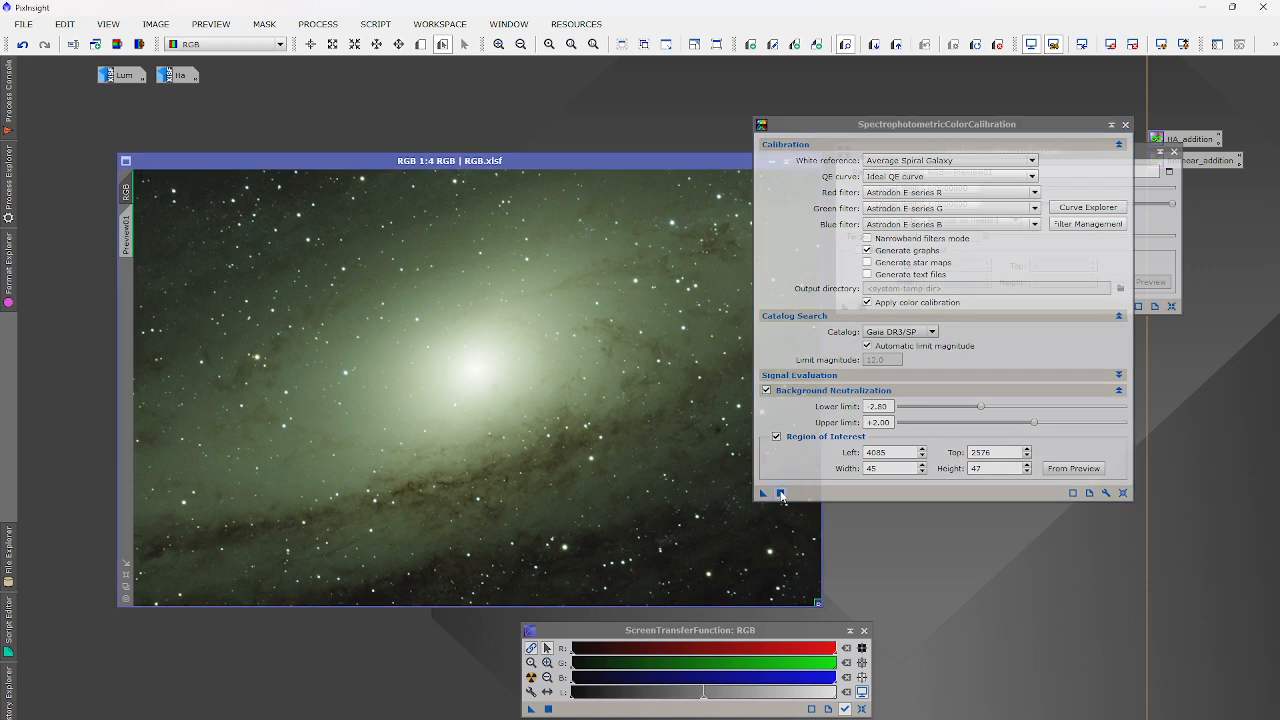
{"action": "left_click", "coordinate": [781, 493]}
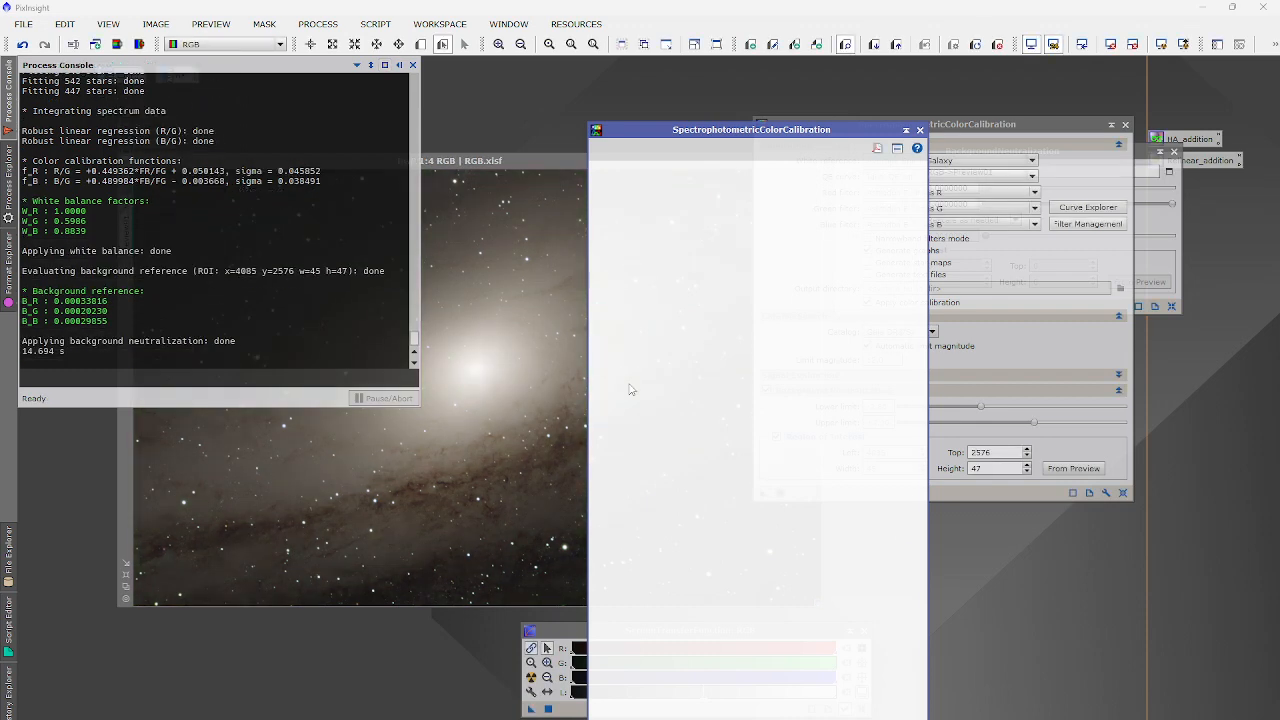
Close the result graphs, reset the stretch, and auto-stretch the calibrated RGB image.
{"action": "left_click", "coordinate": [921, 130]}
{"action": "left_click", "coordinate": [1110, 45]}
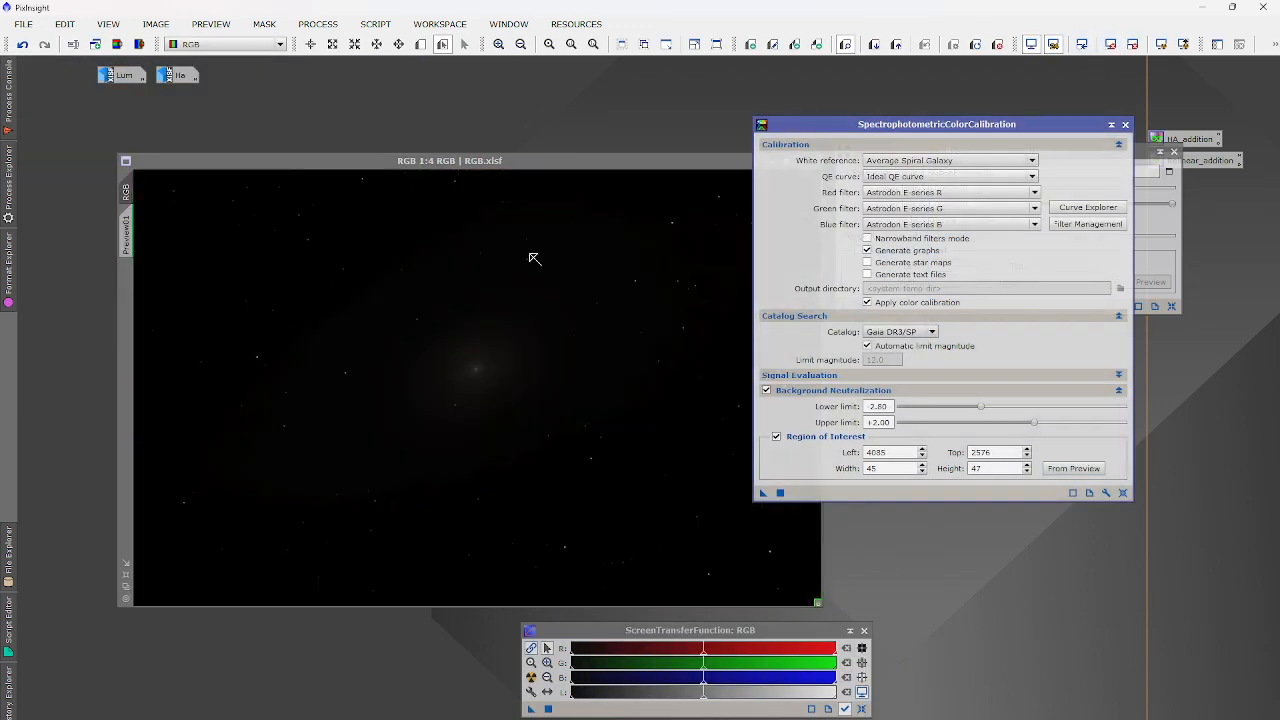
{"action": "scroll", "coordinate": [343, 371], "scroll_direction": "up", "scroll_amount": 6}
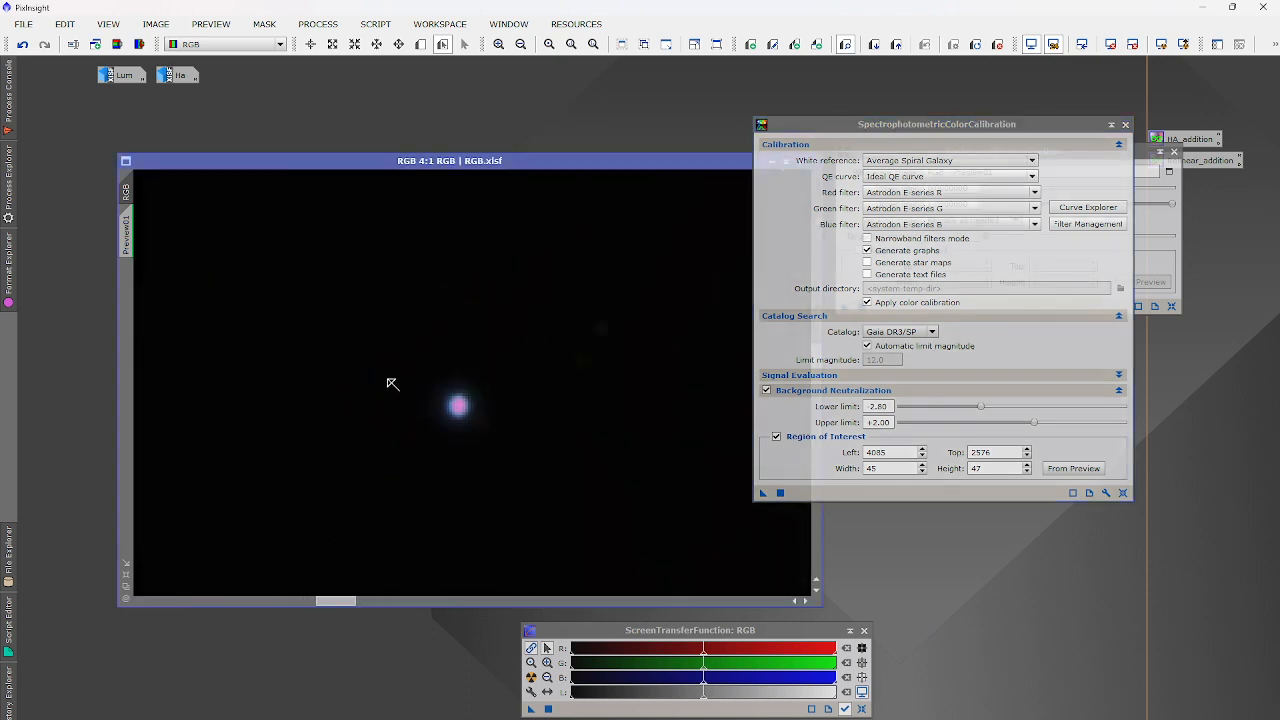
{"action": "scroll", "coordinate": [457, 404], "scroll_direction": "up", "scroll_amount": 12}
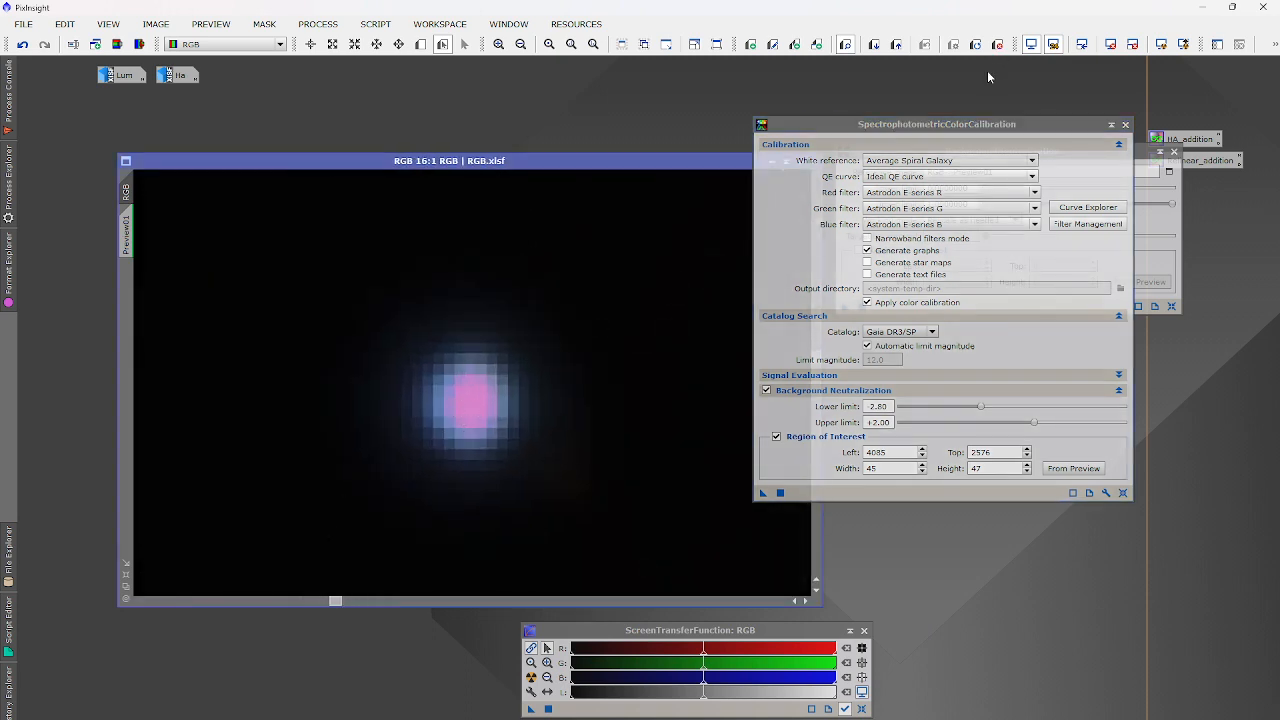
{"action": "scroll", "coordinate": [436, 478], "scroll_direction": "down", "scroll_amount": 6}
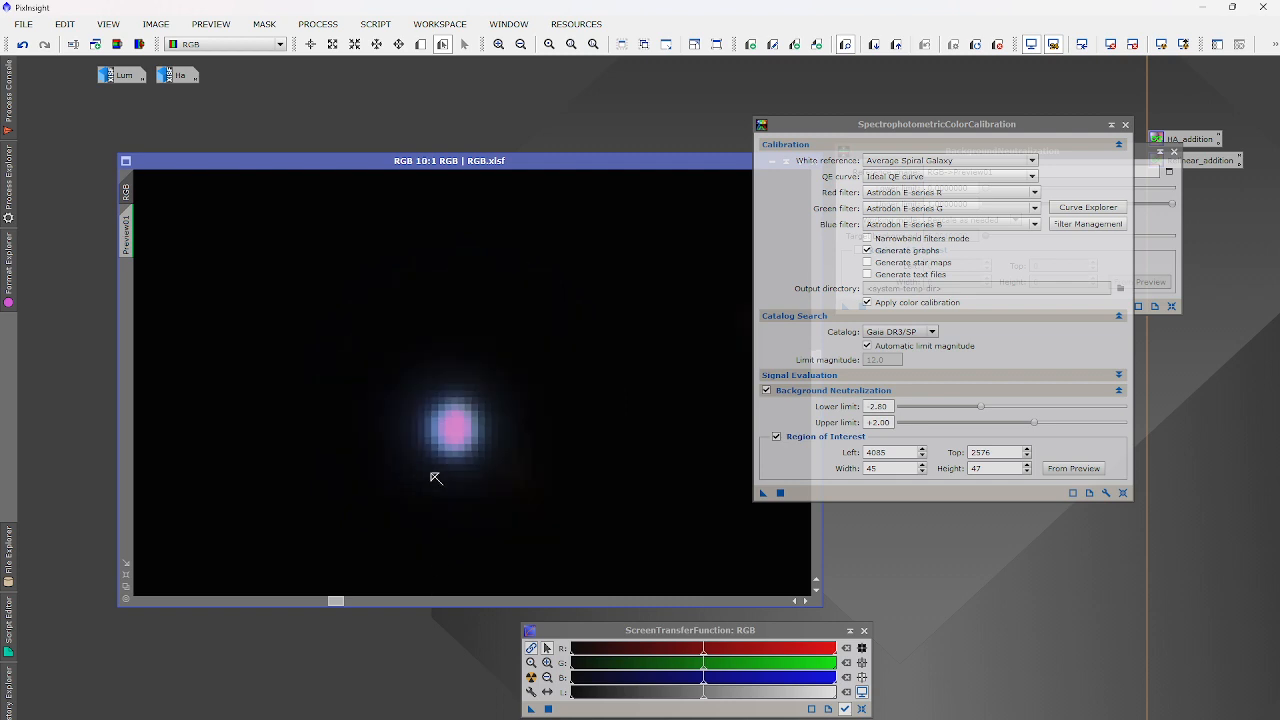
{"action": "scroll", "coordinate": [436, 478], "scroll_direction": "down", "scroll_amount": 12}
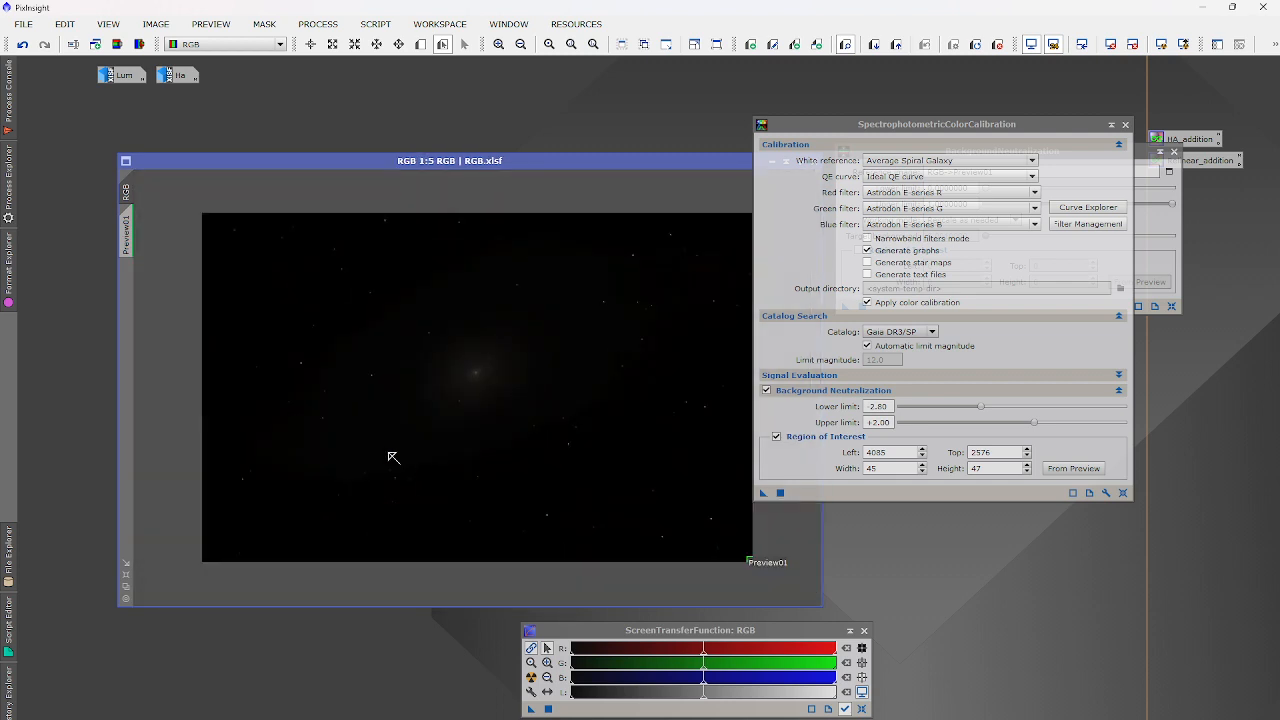
{"action": "scroll", "coordinate": [274, 360], "scroll_direction": "up", "scroll_amount": 8}
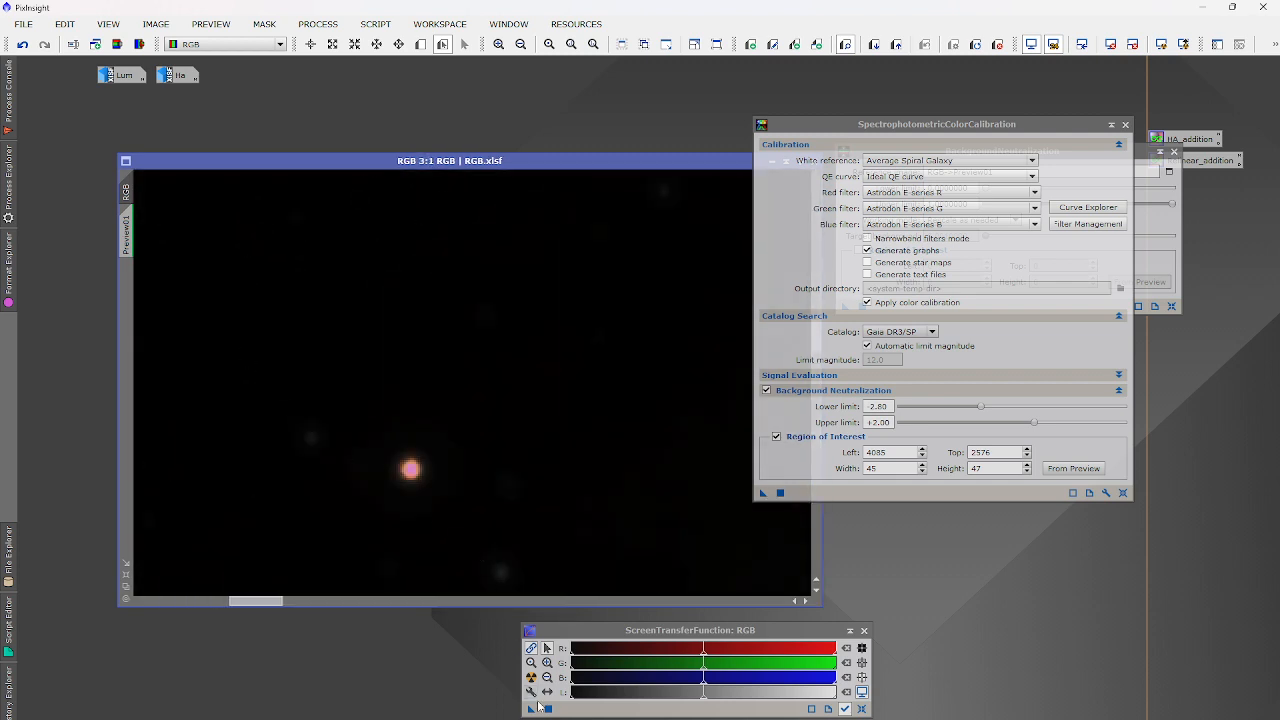
{"action": "left_click", "coordinate": [532, 680]}
{"action": "scroll", "coordinate": [436, 448], "scroll_direction": "down", "scroll_amount": 4}
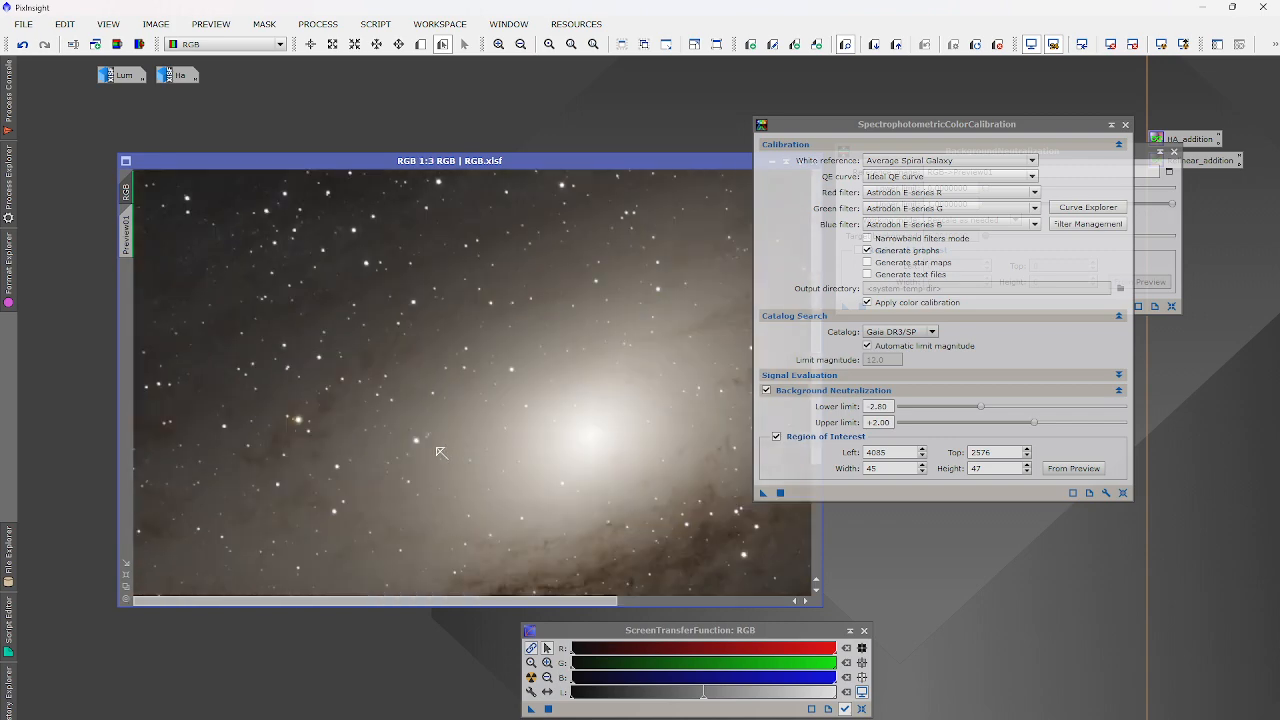
Save the colour-calibrated RGB image as RGB_CC.xisf with default XISF options.
{"action": "left_click", "coordinate": [17, 24]}
{"action": "left_click", "coordinate": [84, 162]}
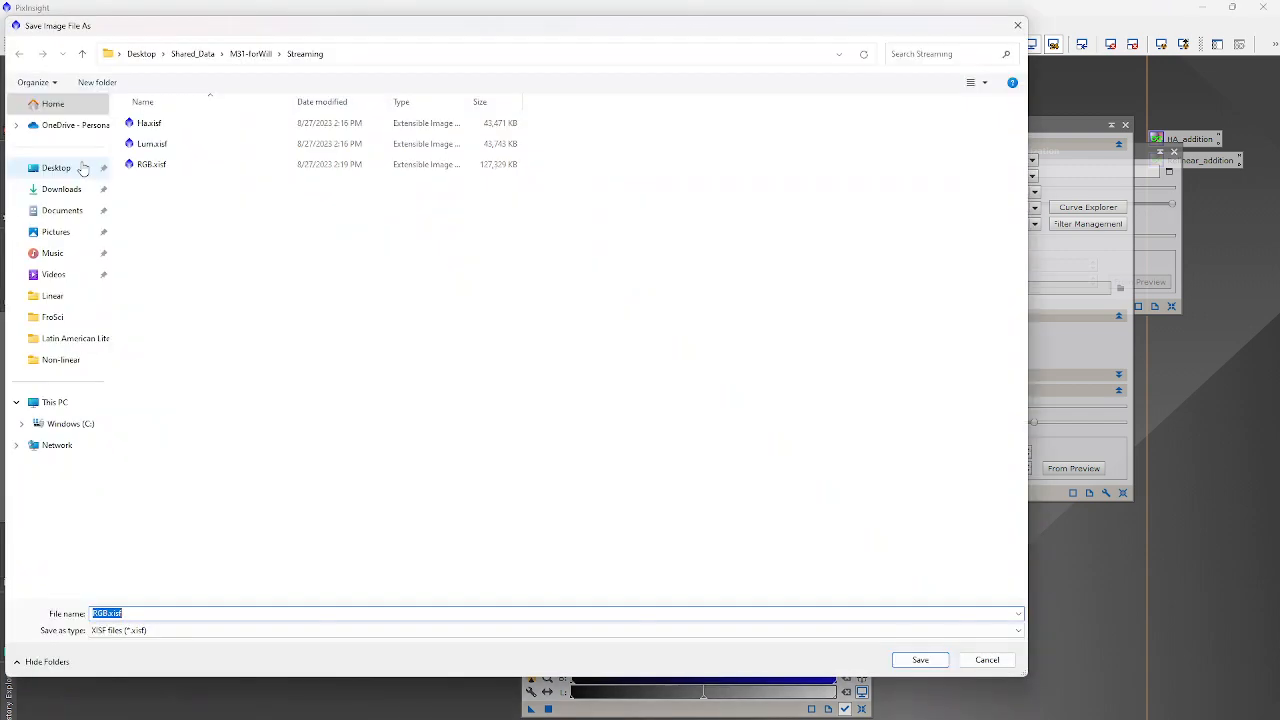
{"action": "type", "text": "RGB_CC"}
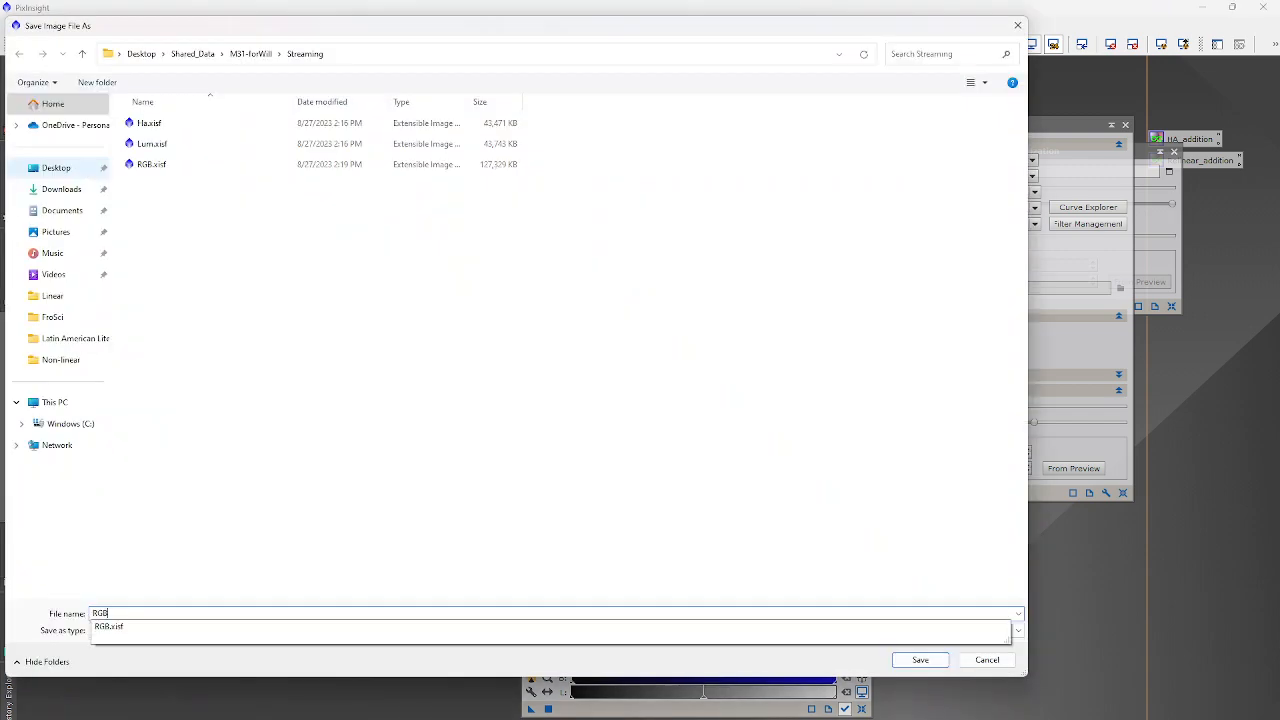
{"action": "key", "text": "Return"}
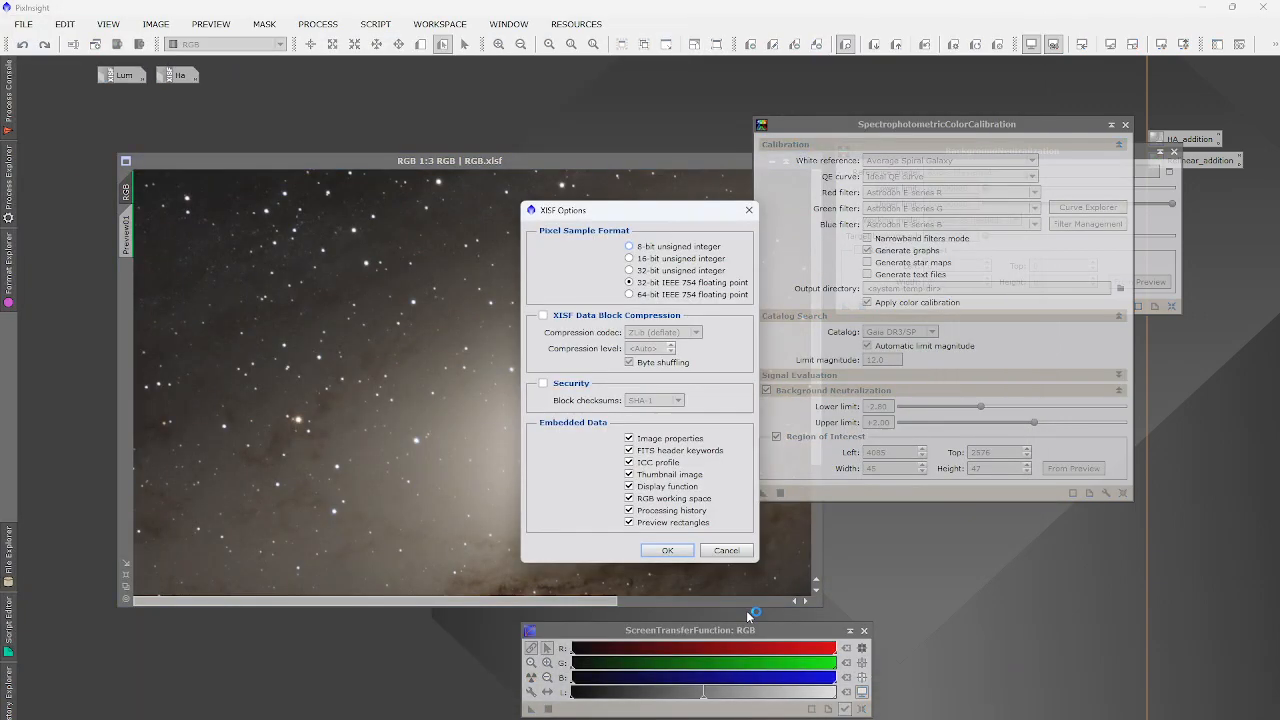
{"action": "left_click", "coordinate": [660, 545]}
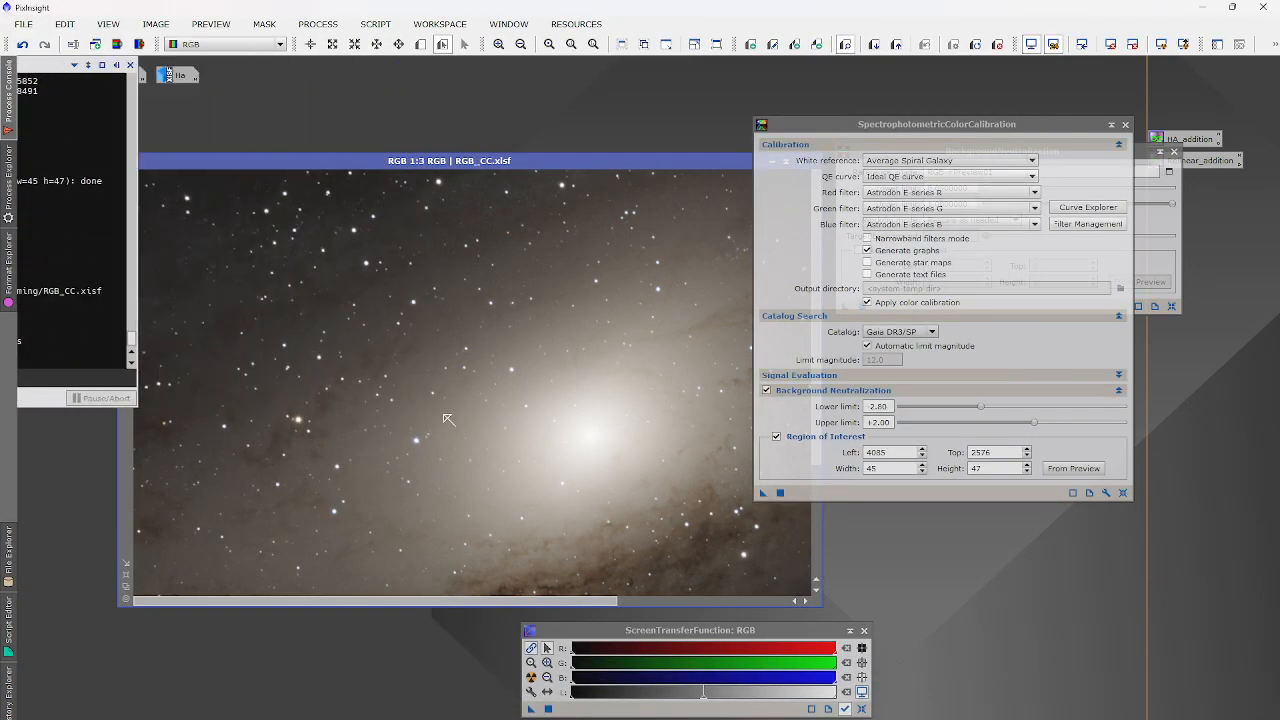
{"action": "scroll", "coordinate": [448, 420], "scroll_direction": "down", "scroll_amount": 1}
{"action": "mouse_move", "coordinate": [408, 292]}
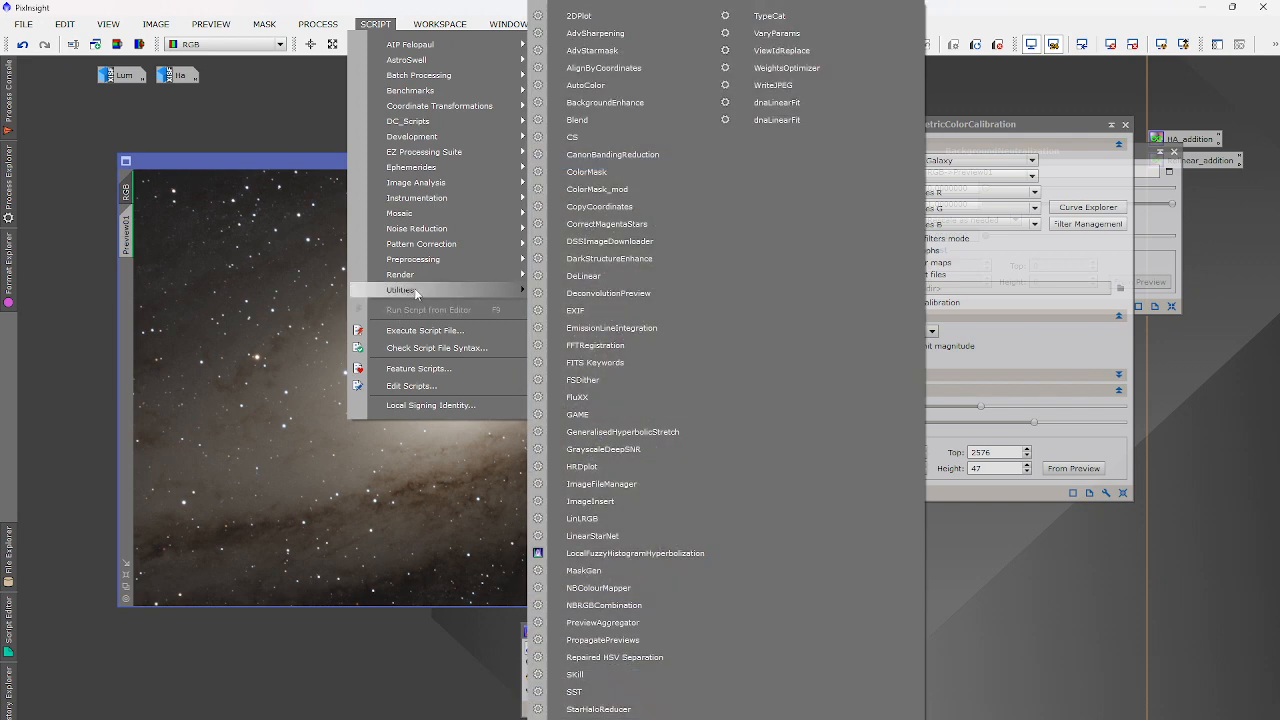
Cancel the Repaired HSV Separation script and reset RGB_CC to a linear display.
{"action": "left_click", "coordinate": [614, 657]}
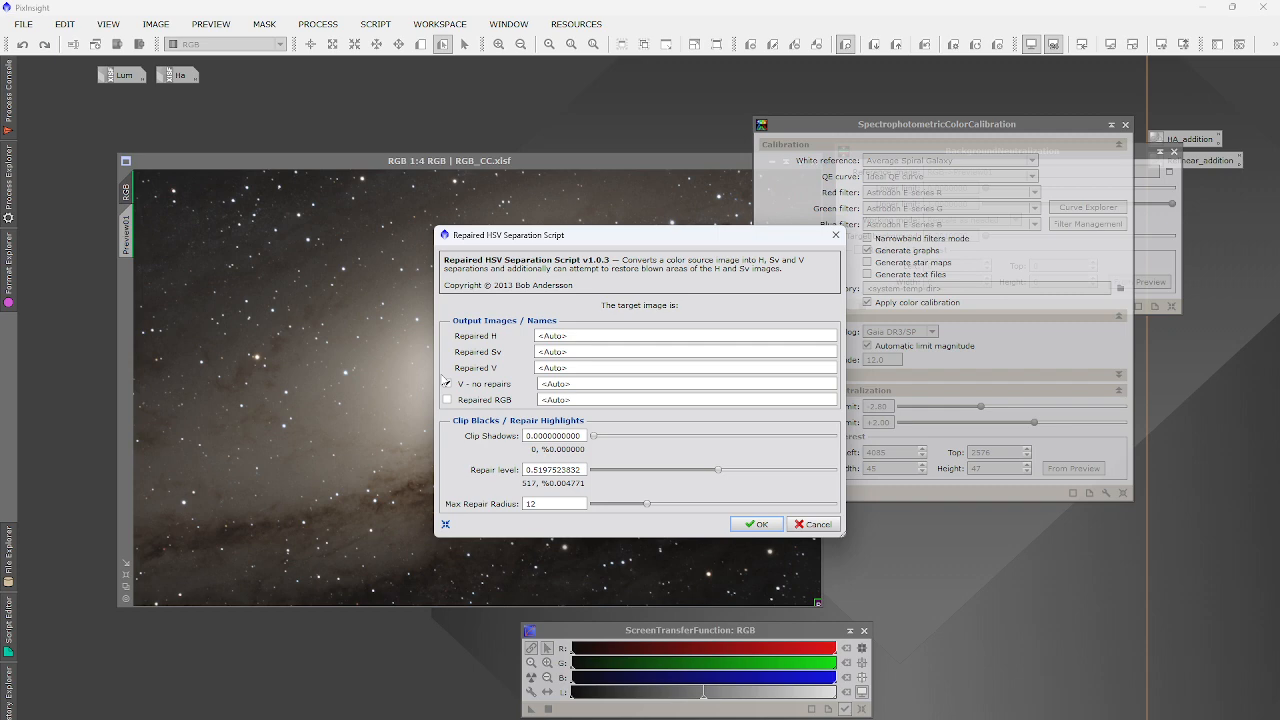
{"action": "left_click", "coordinate": [836, 234]}
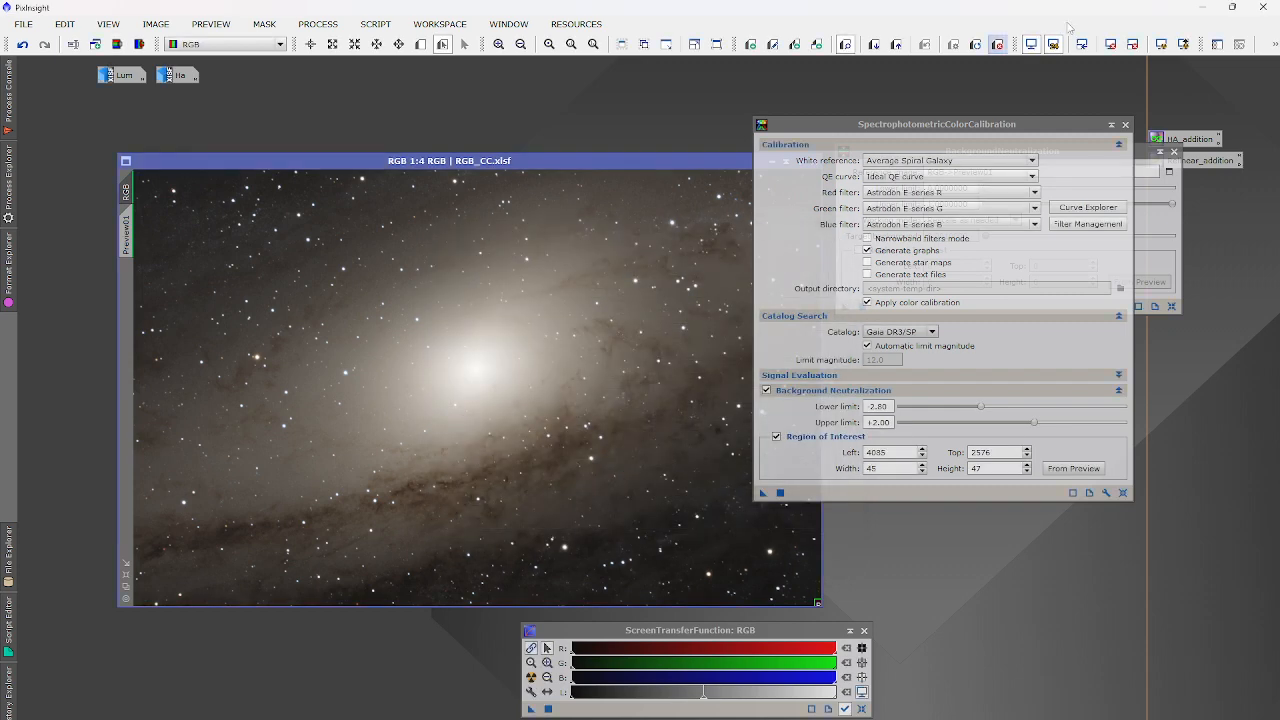
{"action": "left_click", "coordinate": [1110, 44]}
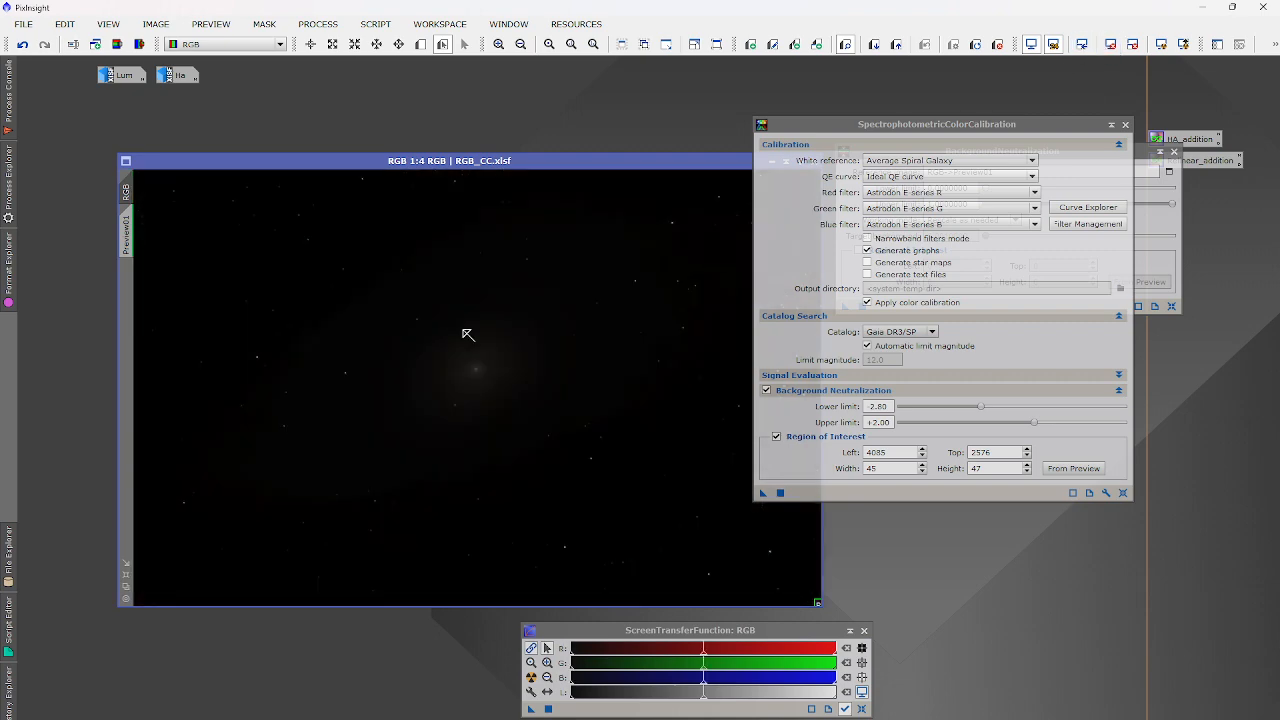
Zoom onto a star and read its pixel values with Readout Mode.
{"action": "left_click", "coordinate": [311, 44]}
{"action": "scroll", "coordinate": [309, 297], "scroll_direction": "up", "scroll_amount": 1}
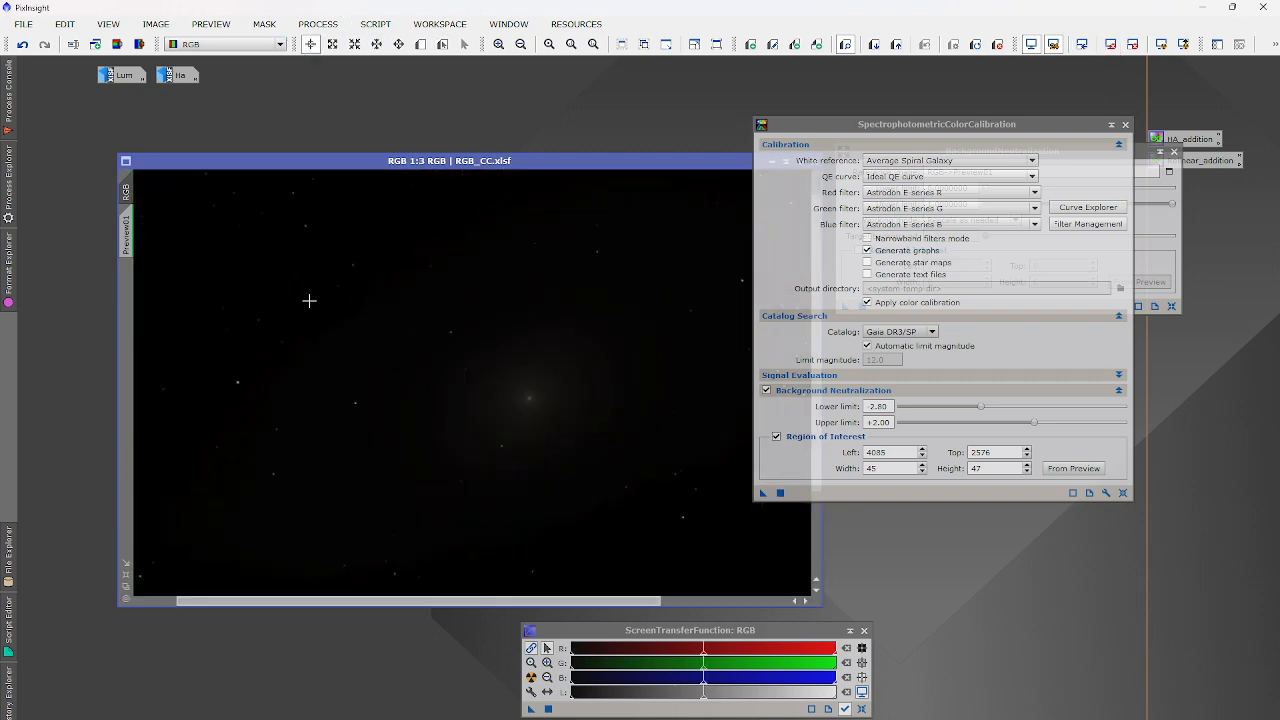
{"action": "scroll", "coordinate": [520, 343], "scroll_direction": "up", "scroll_amount": 15}
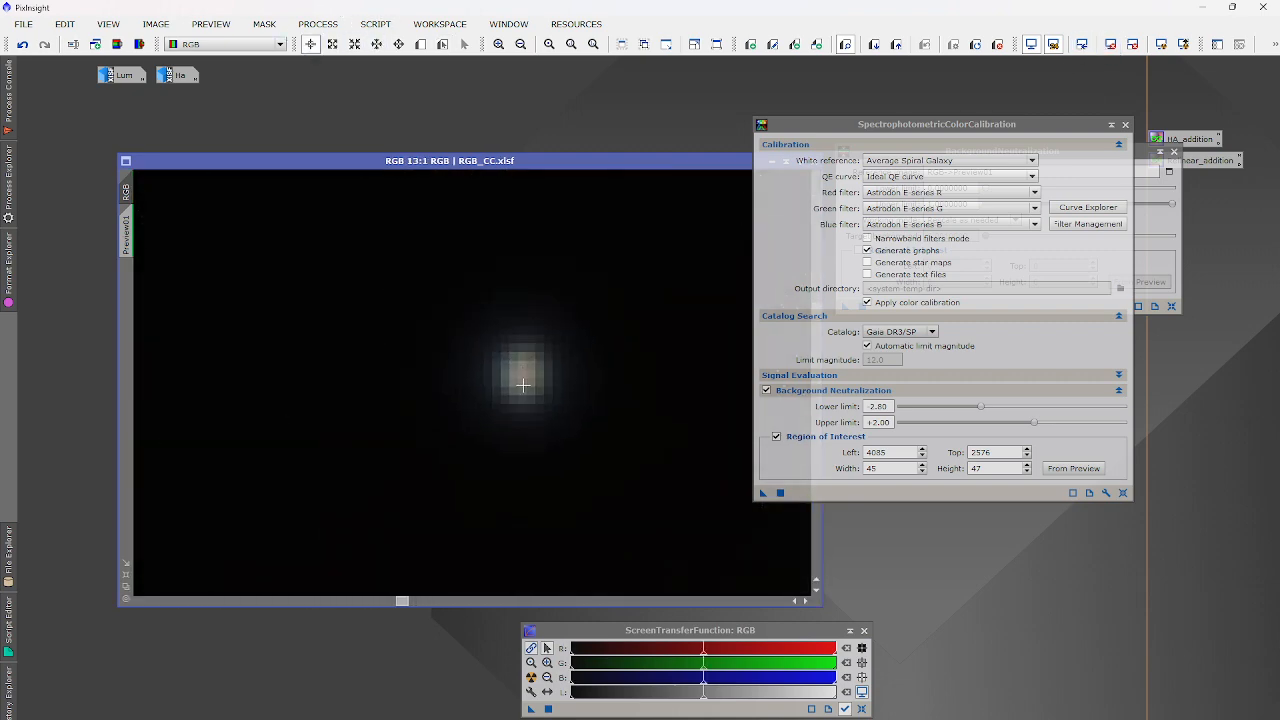
{"action": "scroll", "coordinate": [523, 366], "scroll_direction": "up", "scroll_amount": 1}
{"action": "left_click", "coordinate": [532, 396]}
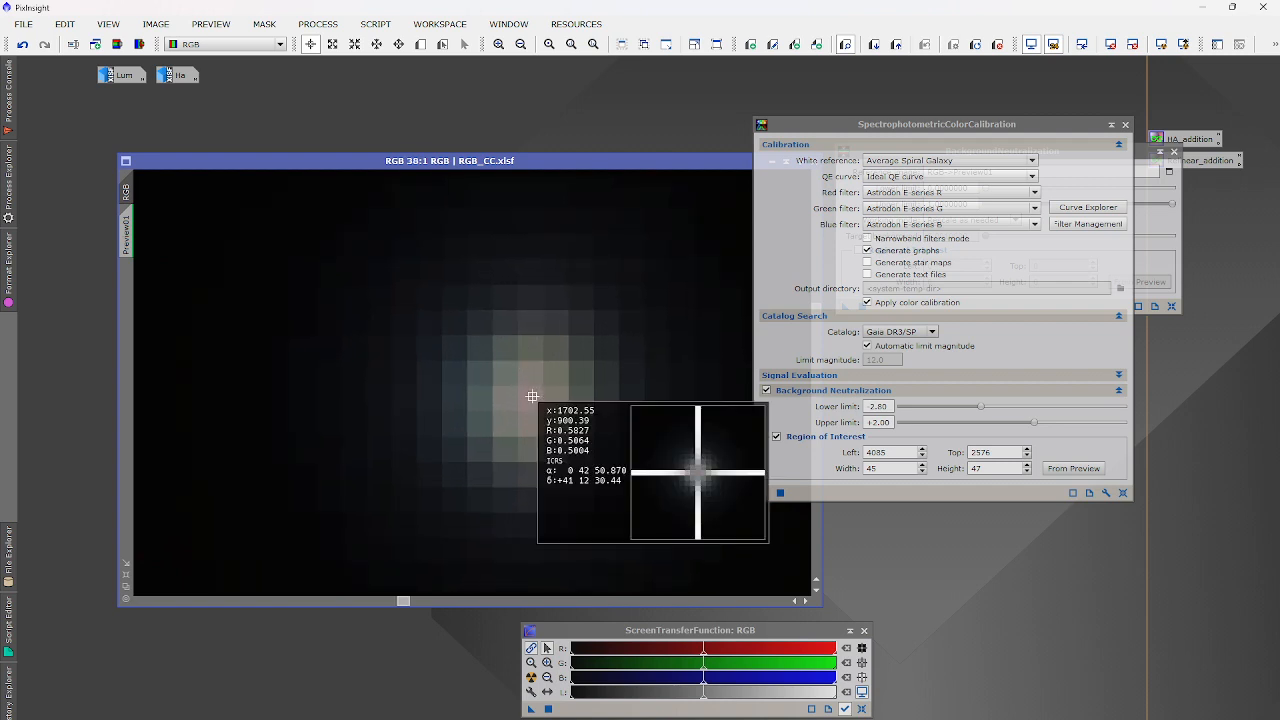
{"action": "left_click_drag", "start_coordinate": [532, 396], "coordinate": [532, 396]}
{"action": "scroll", "coordinate": [531, 396], "scroll_direction": "down", "scroll_amount": 3}
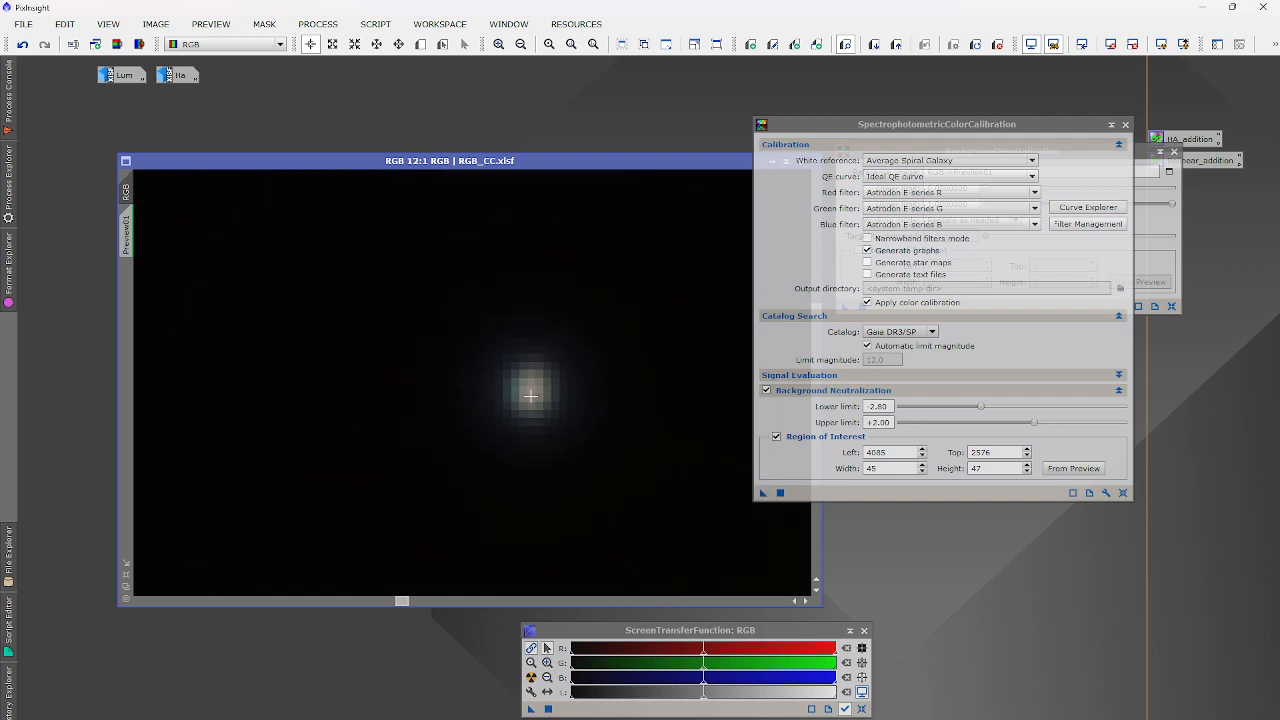
{"action": "scroll", "coordinate": [531, 396], "scroll_direction": "down", "scroll_amount": 5}
{"action": "left_click", "coordinate": [366, 23]}
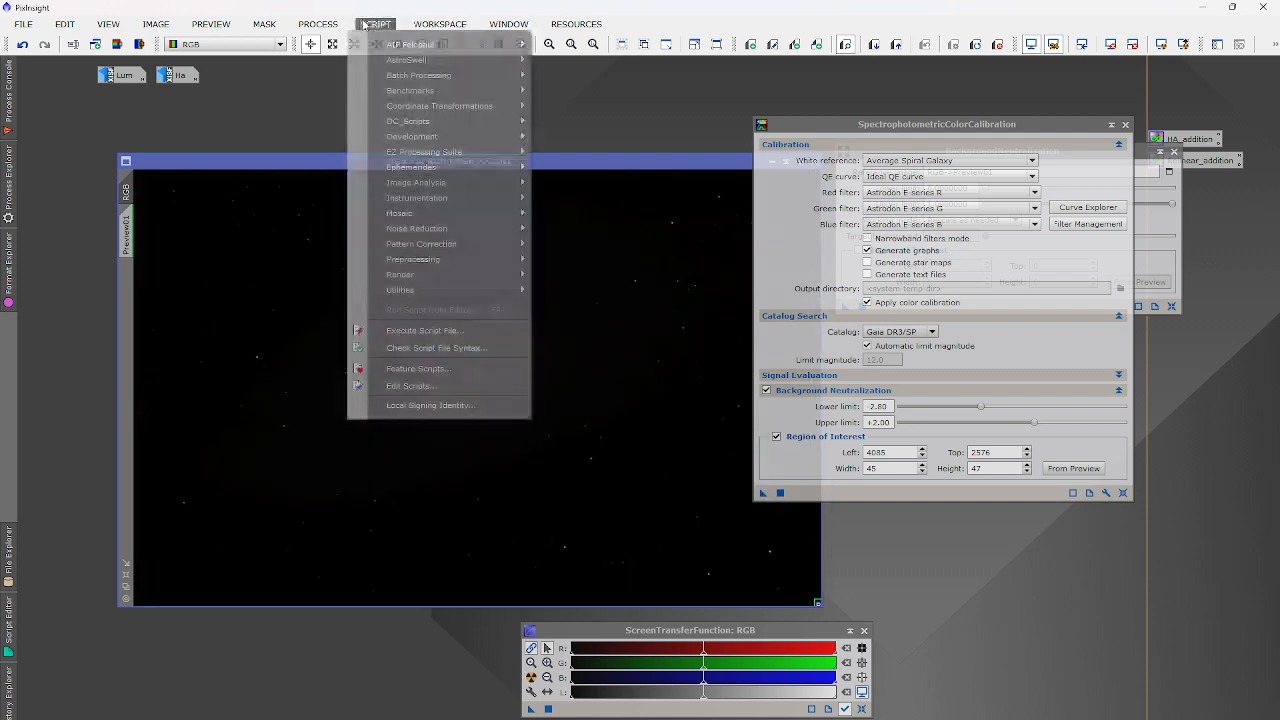
Run Repaired HSV Separation on RGB_CC with repair level 0.47 and maximum repair radius 15.
{"action": "mouse_move", "coordinate": [420, 290]}
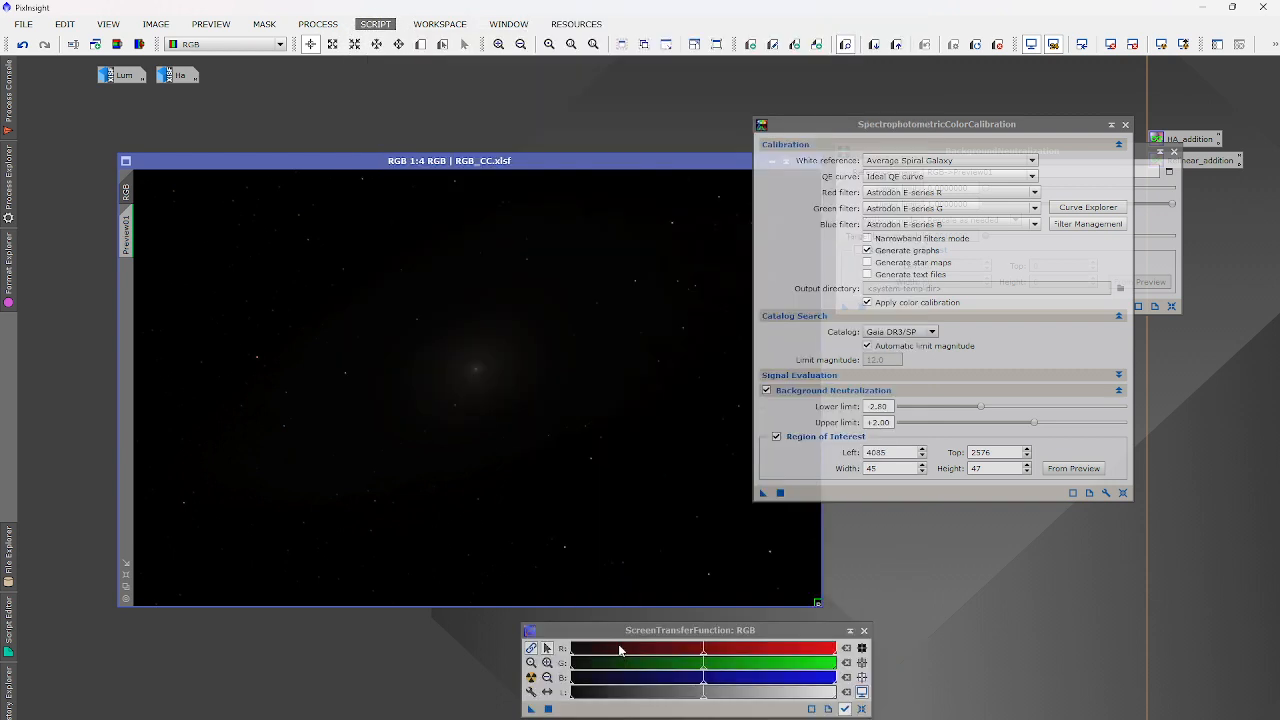
{"action": "left_click", "coordinate": [592, 657]}
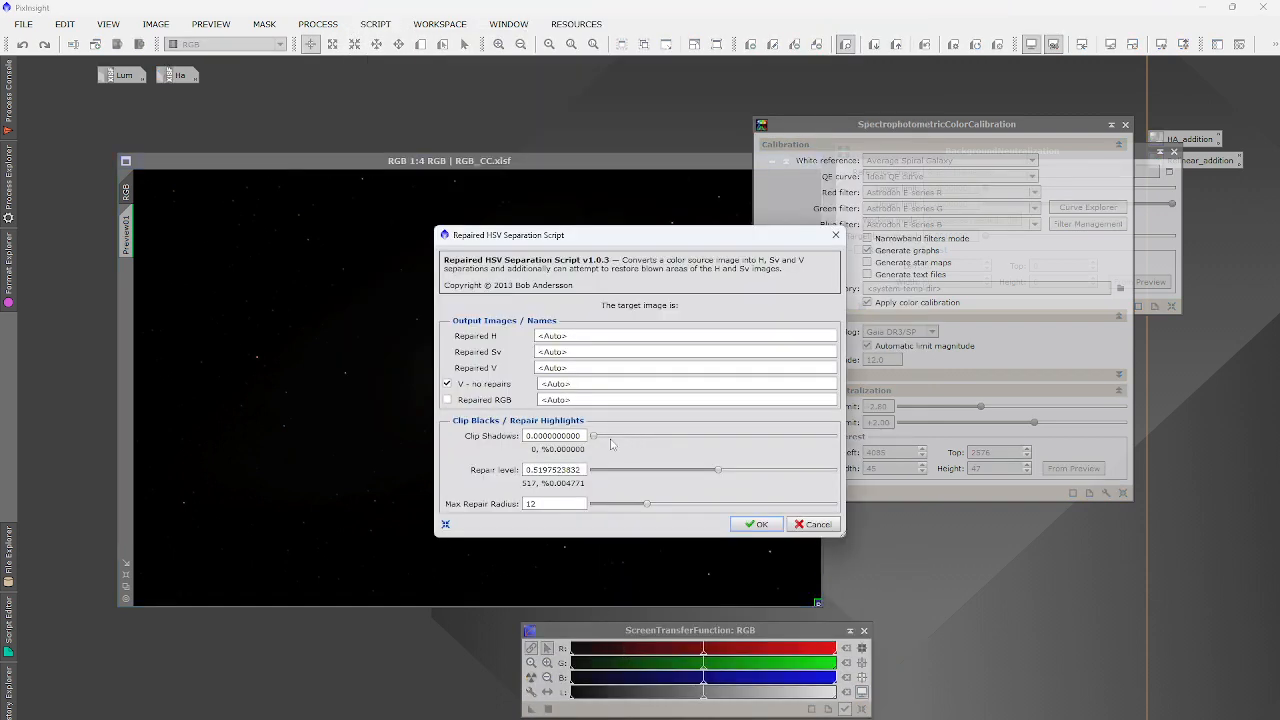
{"action": "left_click_drag", "start_coordinate": [584, 469], "coordinate": [539, 470]}
{"action": "key", "text": "BackSpace"}
{"action": "type", "text": "47"}
{"action": "left_click", "coordinate": [755, 527]}
{"action": "left_click_drag", "start_coordinate": [646, 510], "coordinate": [662, 506]}
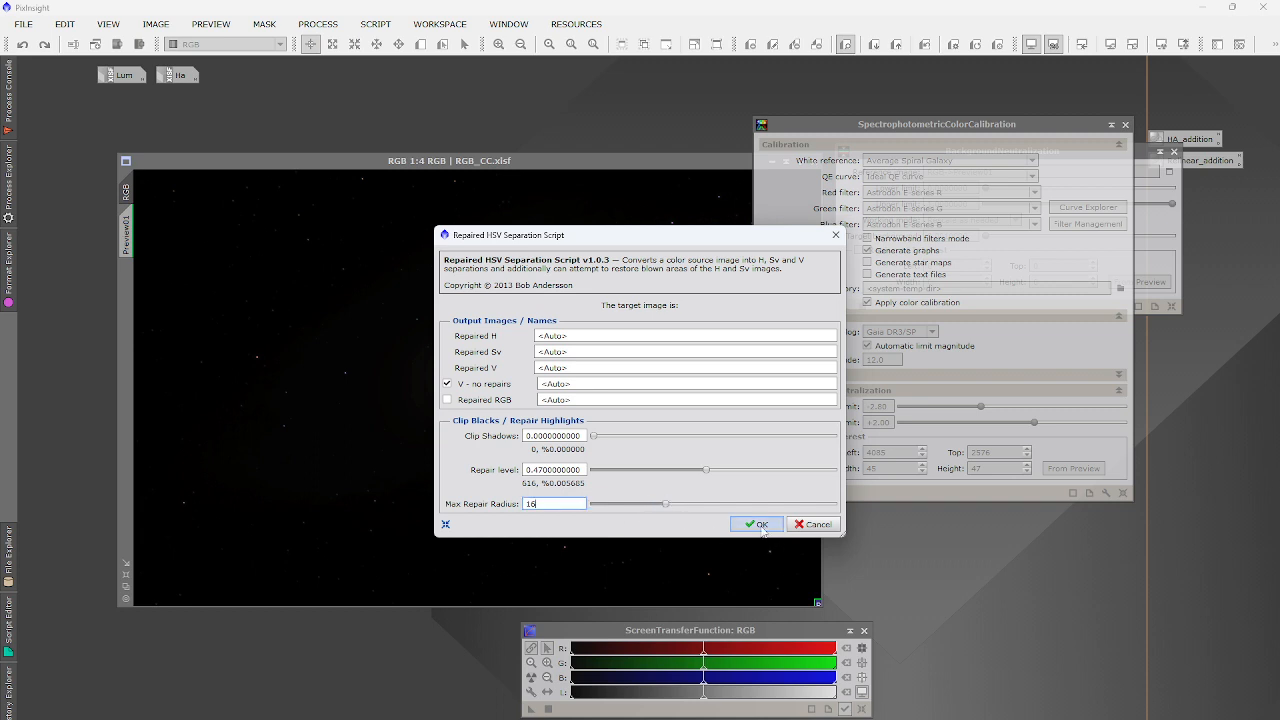
{"action": "left_click", "coordinate": [759, 525]}
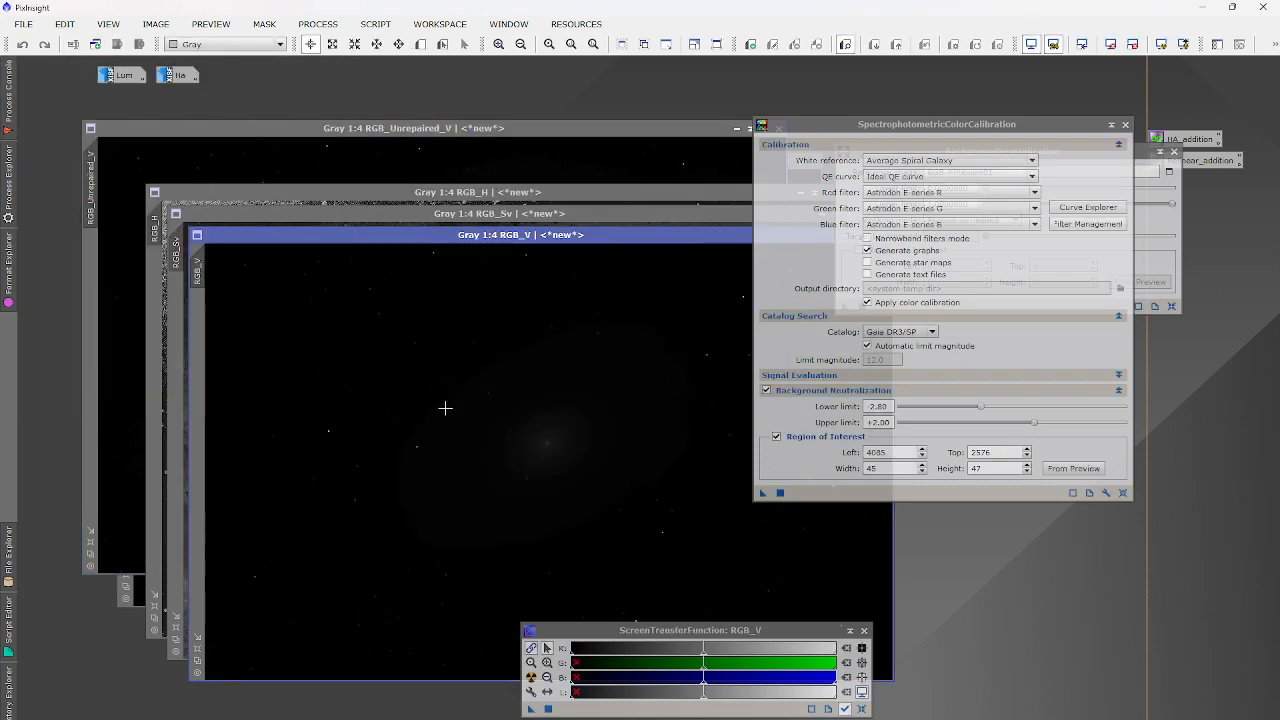
Set ChannelCombination to HSV using RGB_H, RGB_Sv and RGB_Unrepaired_V as sources.
{"action": "left_click", "coordinate": [129, 597]}
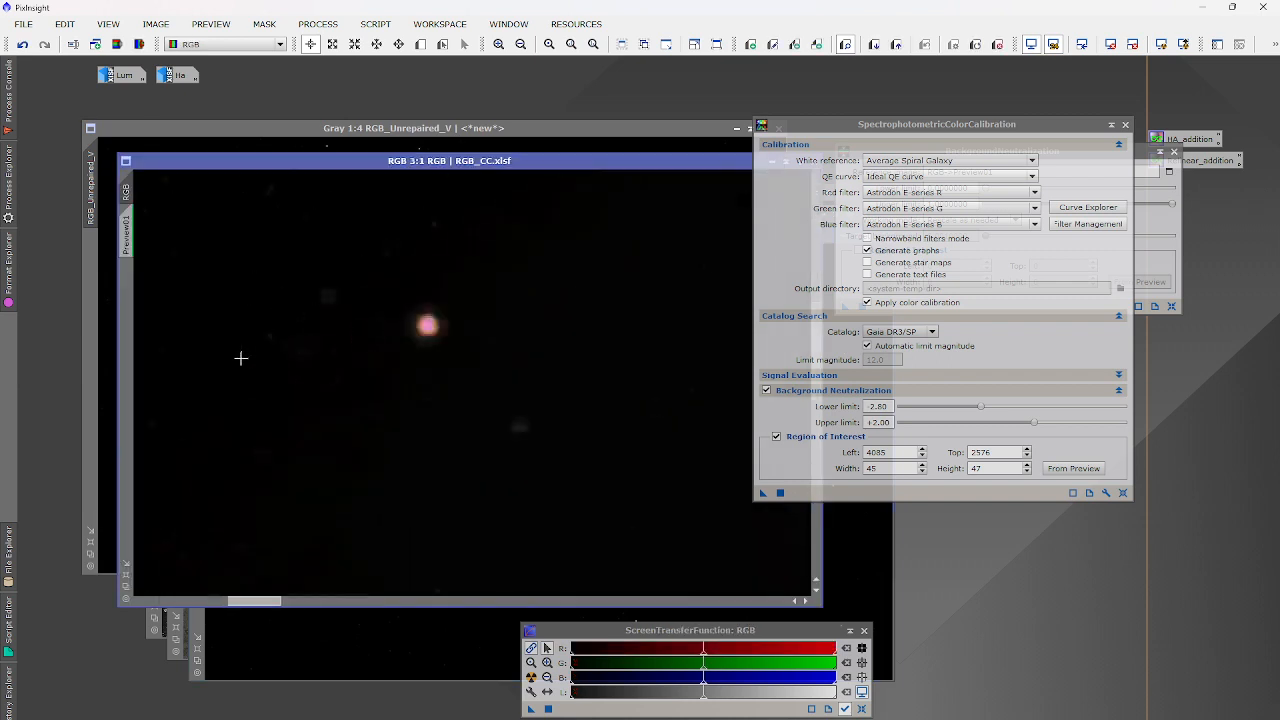
{"action": "left_click", "coordinate": [318, 23]}
{"action": "mouse_move", "coordinate": [331, 44]}
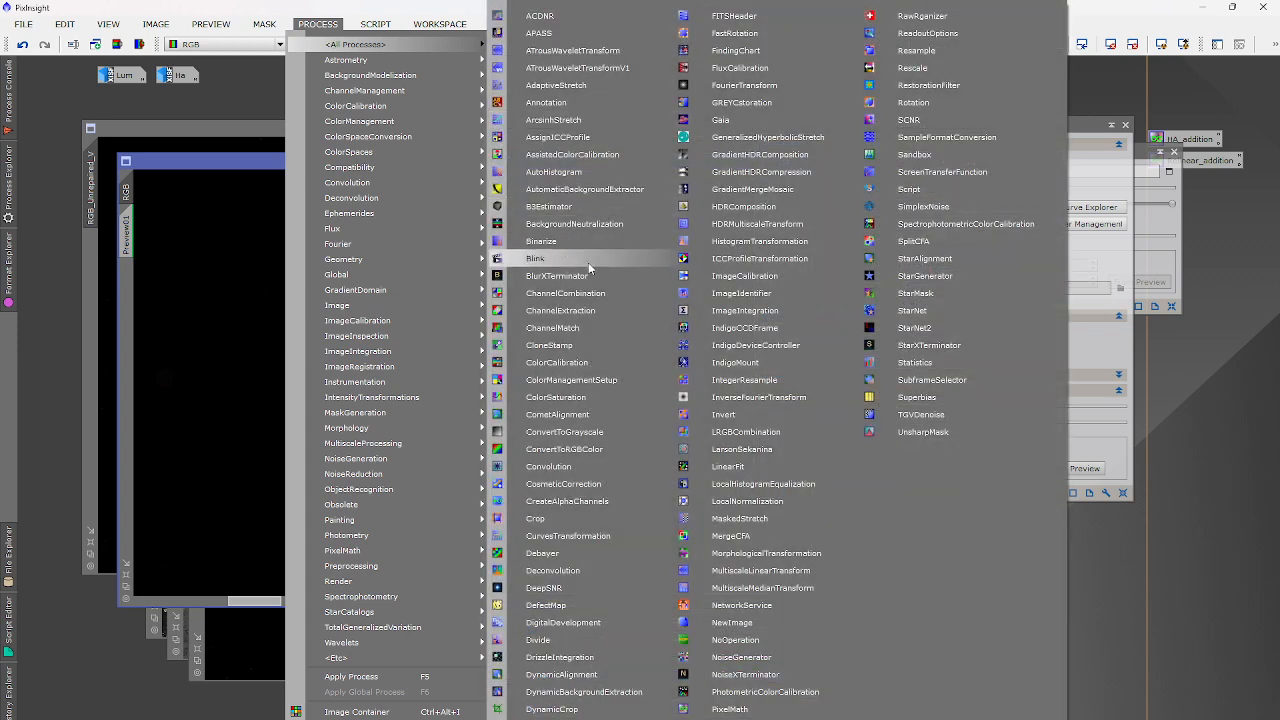
{"action": "left_click", "coordinate": [540, 292]}
{"action": "left_click", "coordinate": [652, 193]}
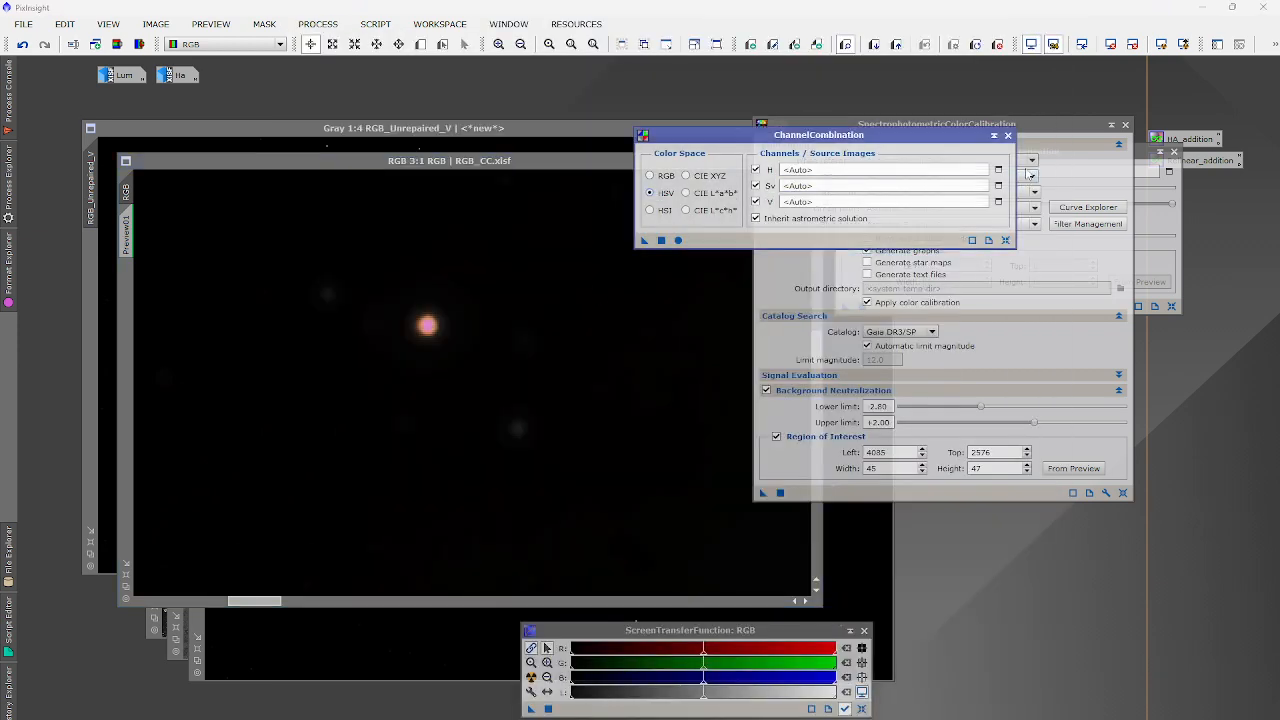
{"action": "left_click", "coordinate": [998, 169]}
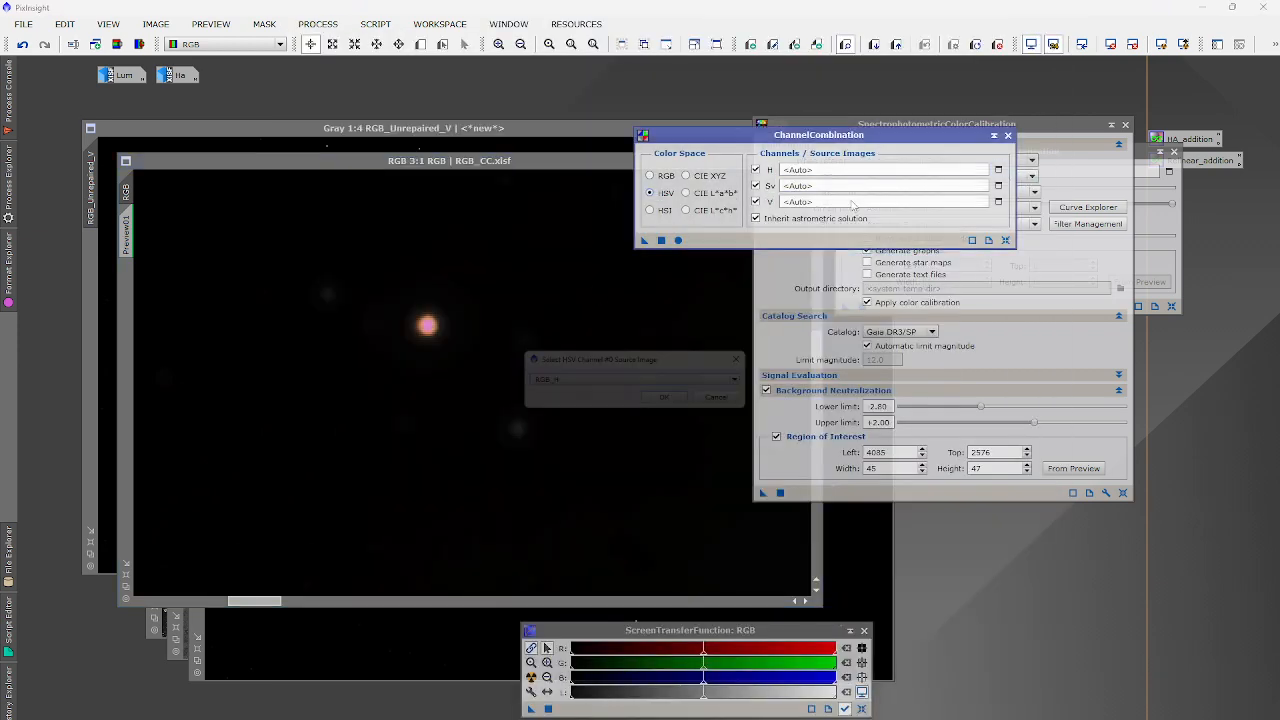
{"action": "left_click", "coordinate": [673, 402]}
{"action": "left_click", "coordinate": [998, 185]}
{"action": "key", "text": "Return"}
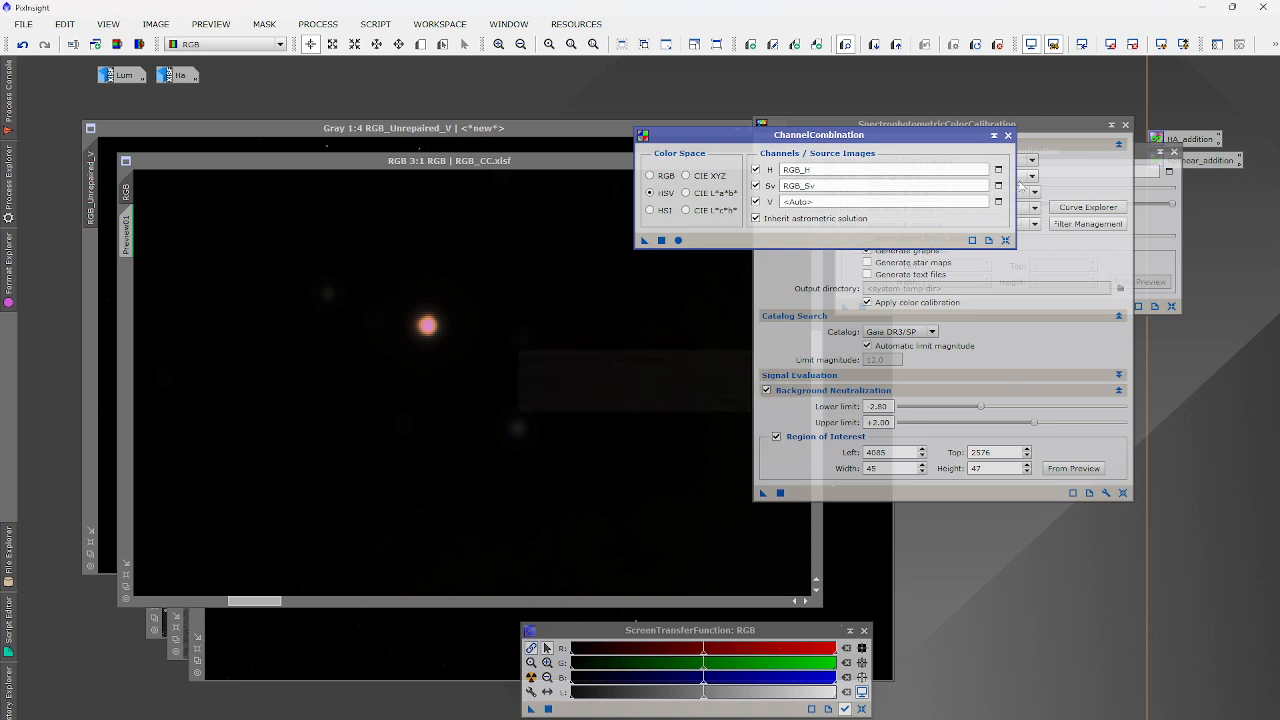
{"action": "left_click", "coordinate": [998, 201]}
{"action": "left_click", "coordinate": [673, 401]}
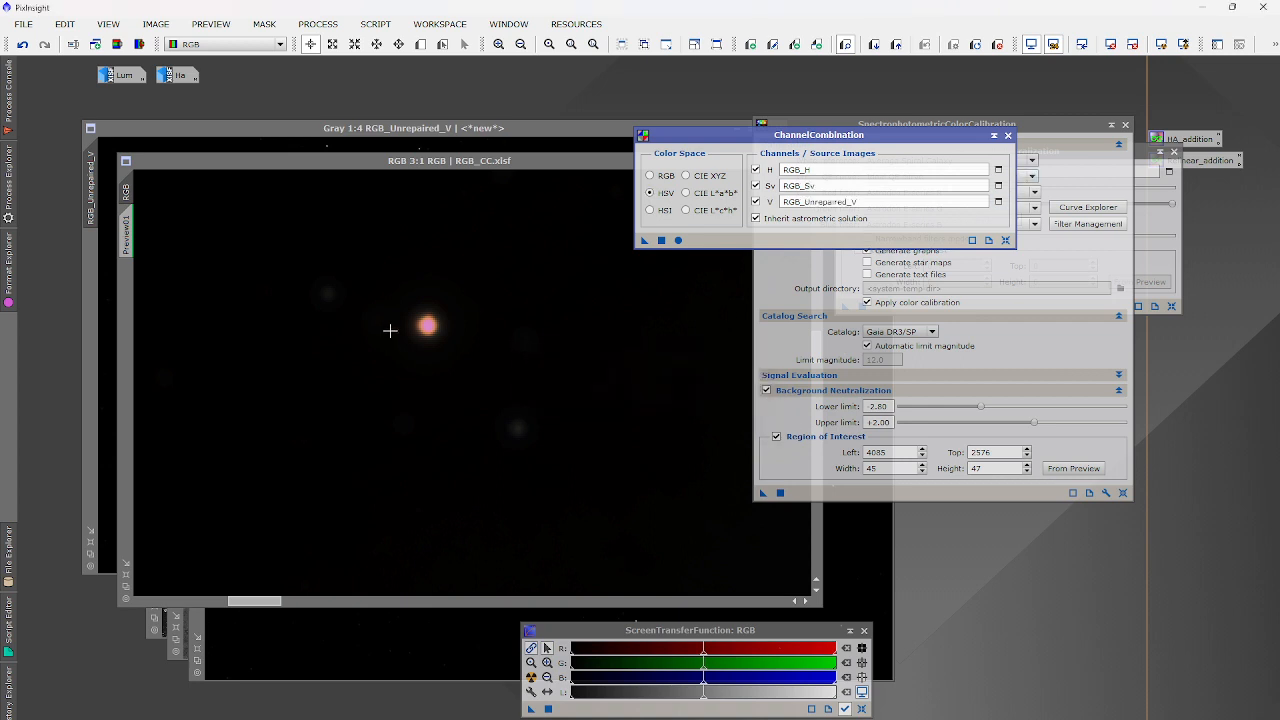
Undo and redo on RGB_CC to compare the star colour before and after.
{"action": "scroll", "coordinate": [390, 330], "scroll_direction": "up", "scroll_amount": 8}
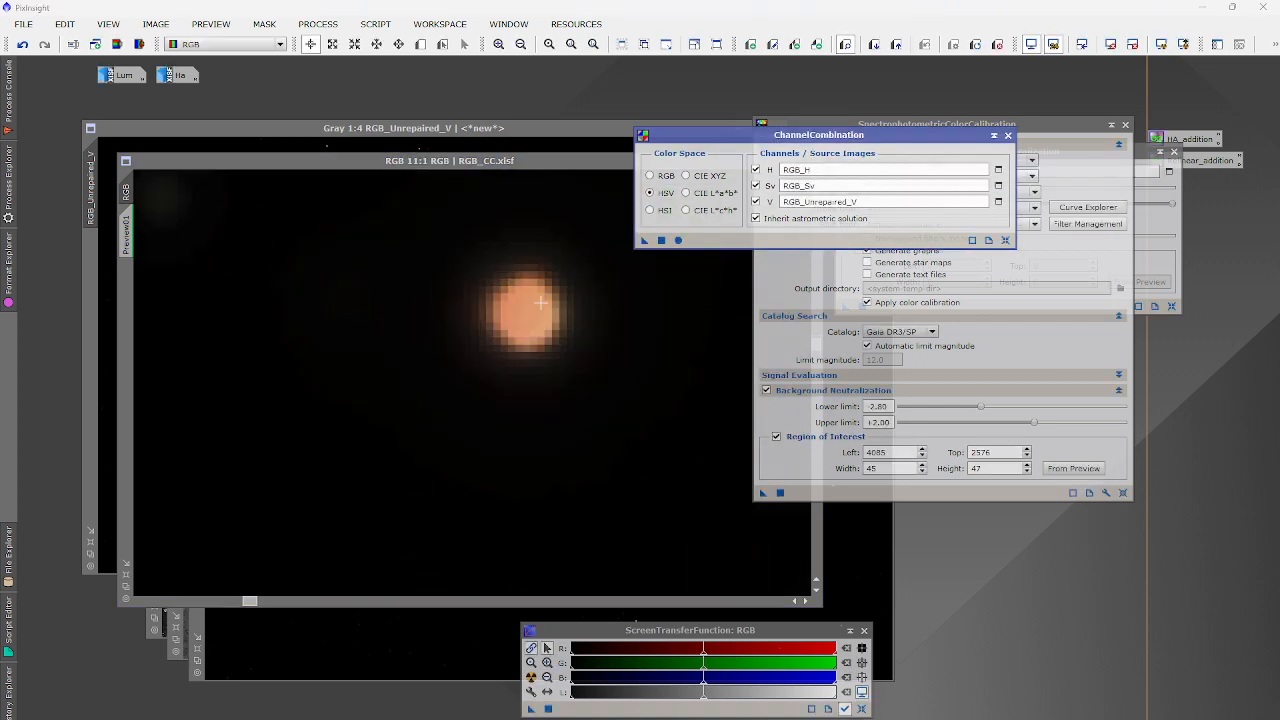
{"action": "left_click", "coordinate": [518, 325]}
{"action": "scroll", "coordinate": [578, 300], "scroll_direction": "up", "scroll_amount": 4}
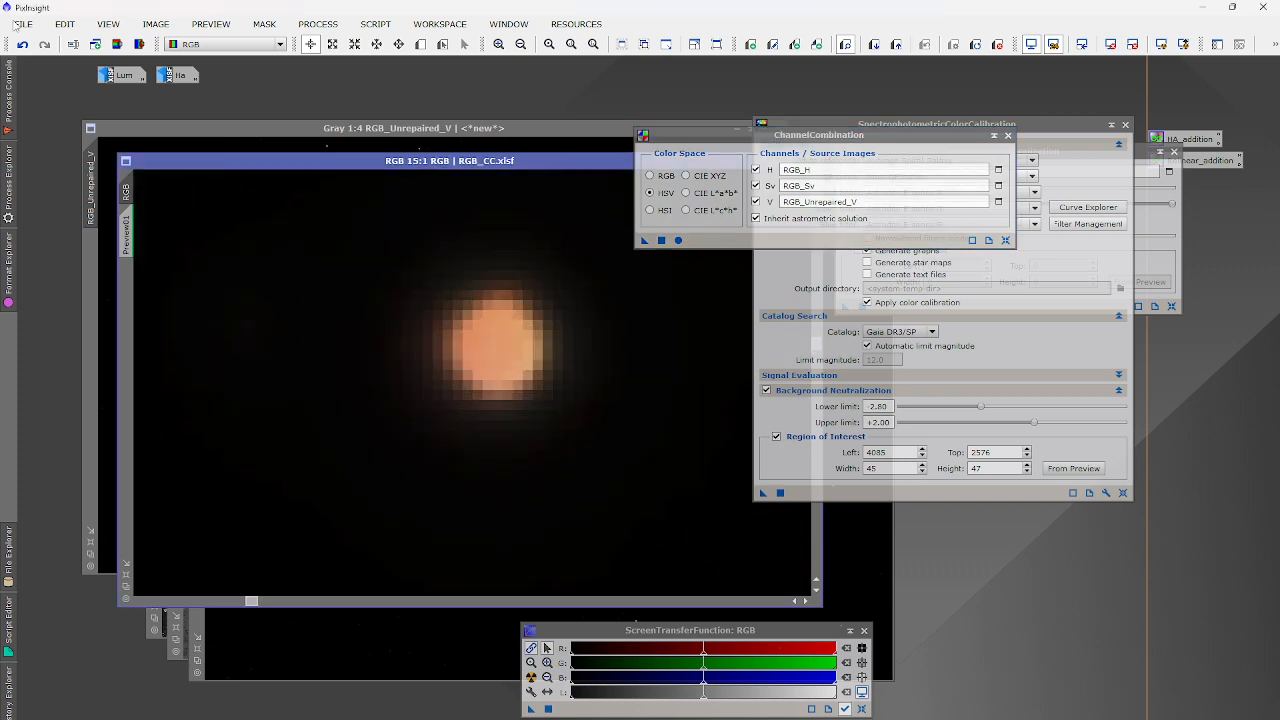
{"action": "left_click", "coordinate": [22, 44]}
{"action": "left_click", "coordinate": [44, 44]}
{"action": "scroll", "coordinate": [576, 372], "scroll_direction": "down", "scroll_amount": 15}
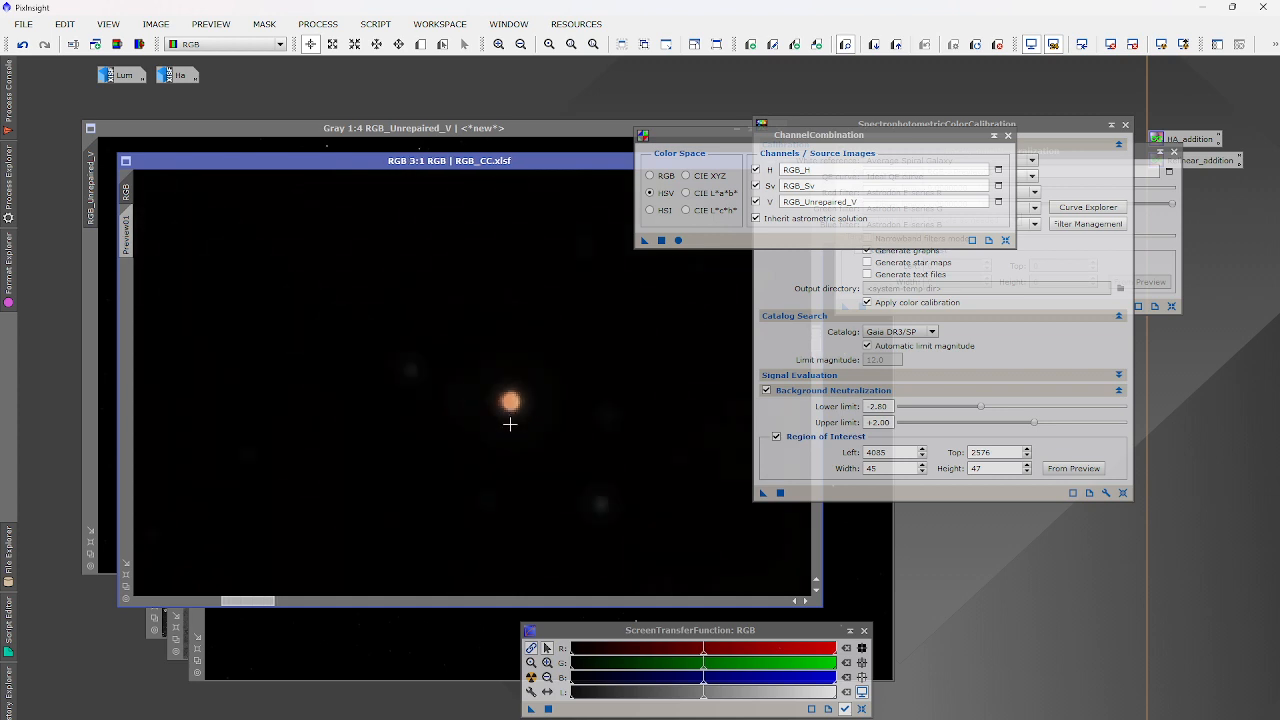
{"action": "scroll", "coordinate": [555, 456], "scroll_direction": "up", "scroll_amount": 10}
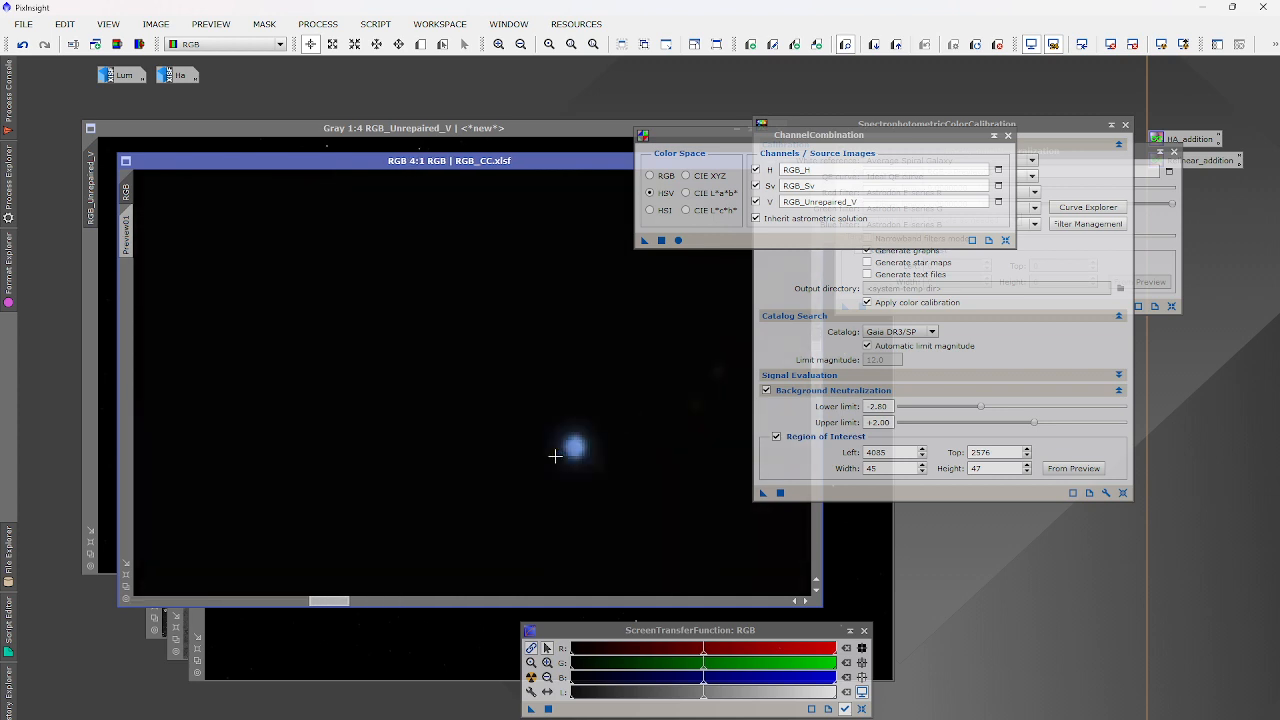
{"action": "scroll", "coordinate": [543, 448], "scroll_direction": "down", "scroll_amount": 12}
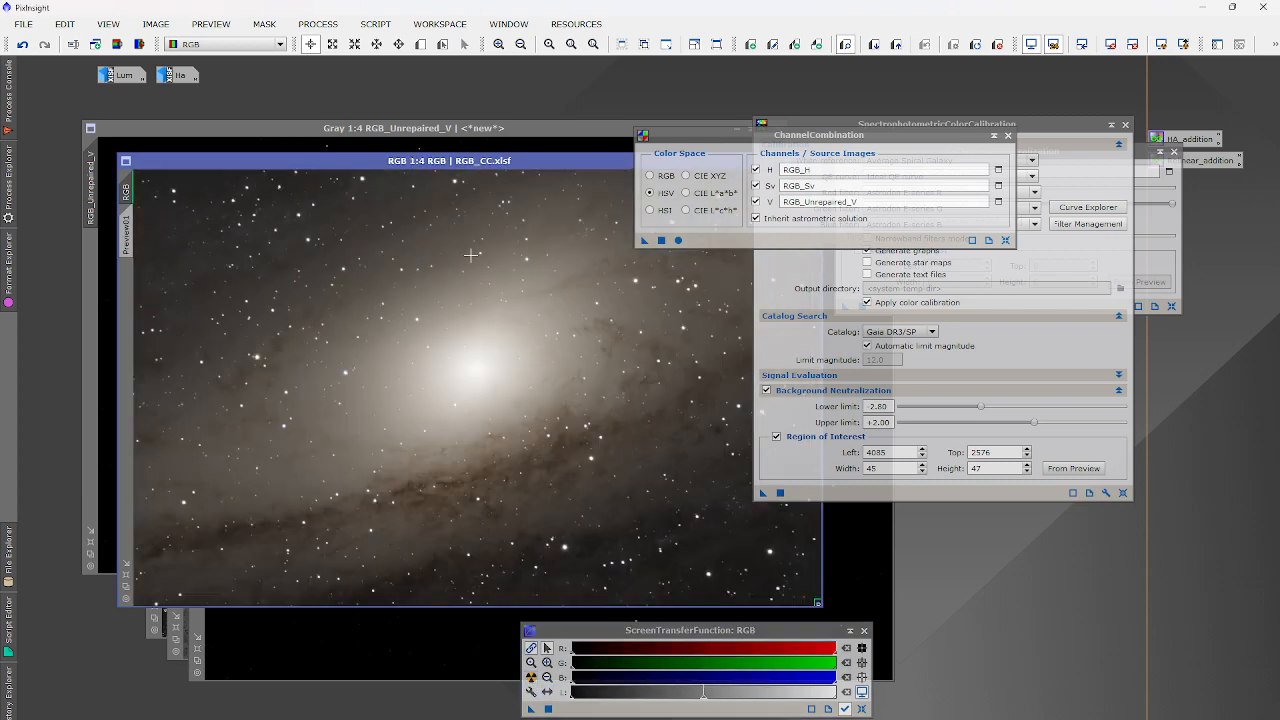
Move RGB_CC left and close the ChannelCombination and color calibration panels.
{"action": "left_click_drag", "start_coordinate": [493, 166], "coordinate": [434, 177]}
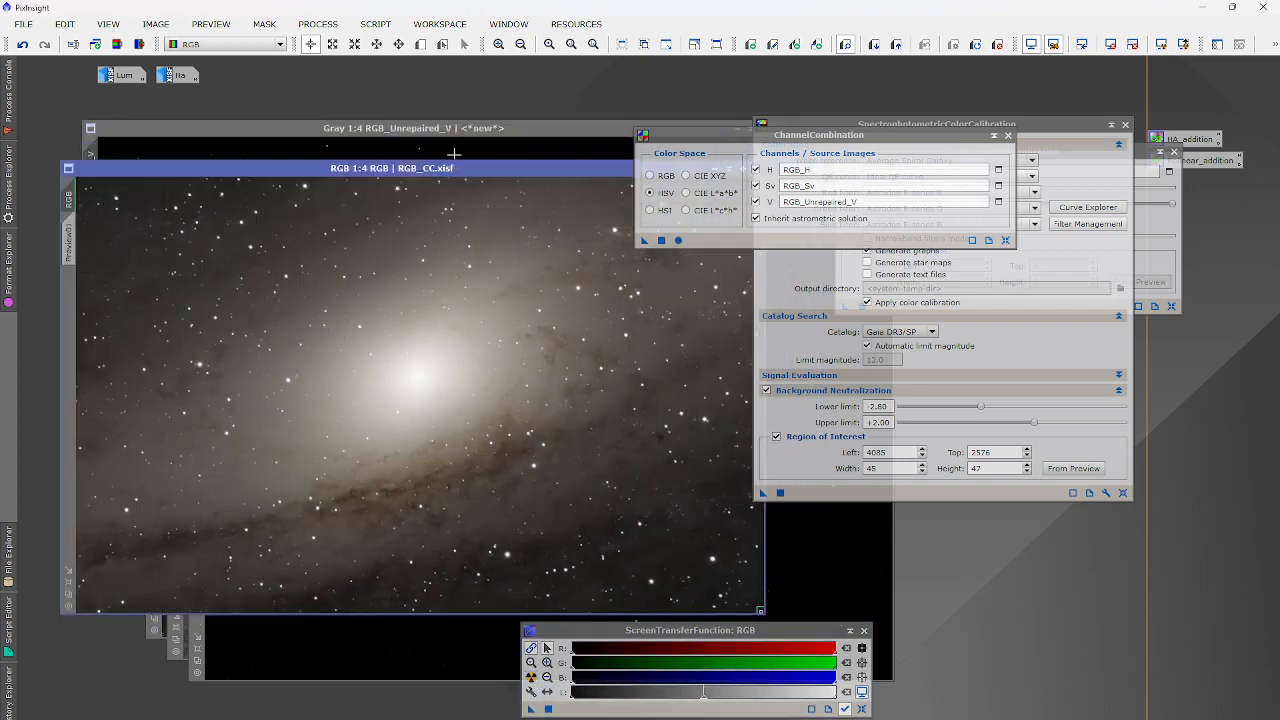
{"action": "left_click", "coordinate": [1008, 135]}
{"action": "left_click", "coordinate": [1125, 125]}
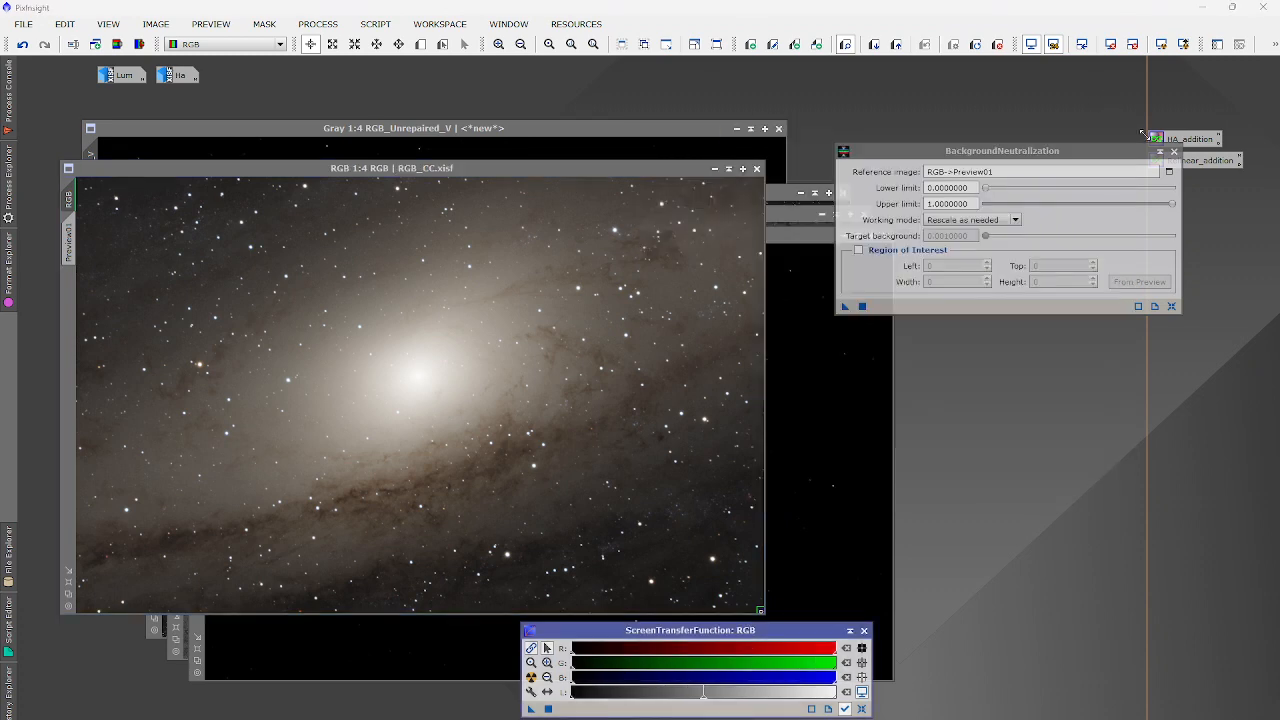
Rerun SpectrophotometricColorCalibration on RGB_CC to show its white balance graphs.
{"action": "left_click", "coordinate": [336, 20]}
{"action": "mouse_move", "coordinate": [340, 46]}
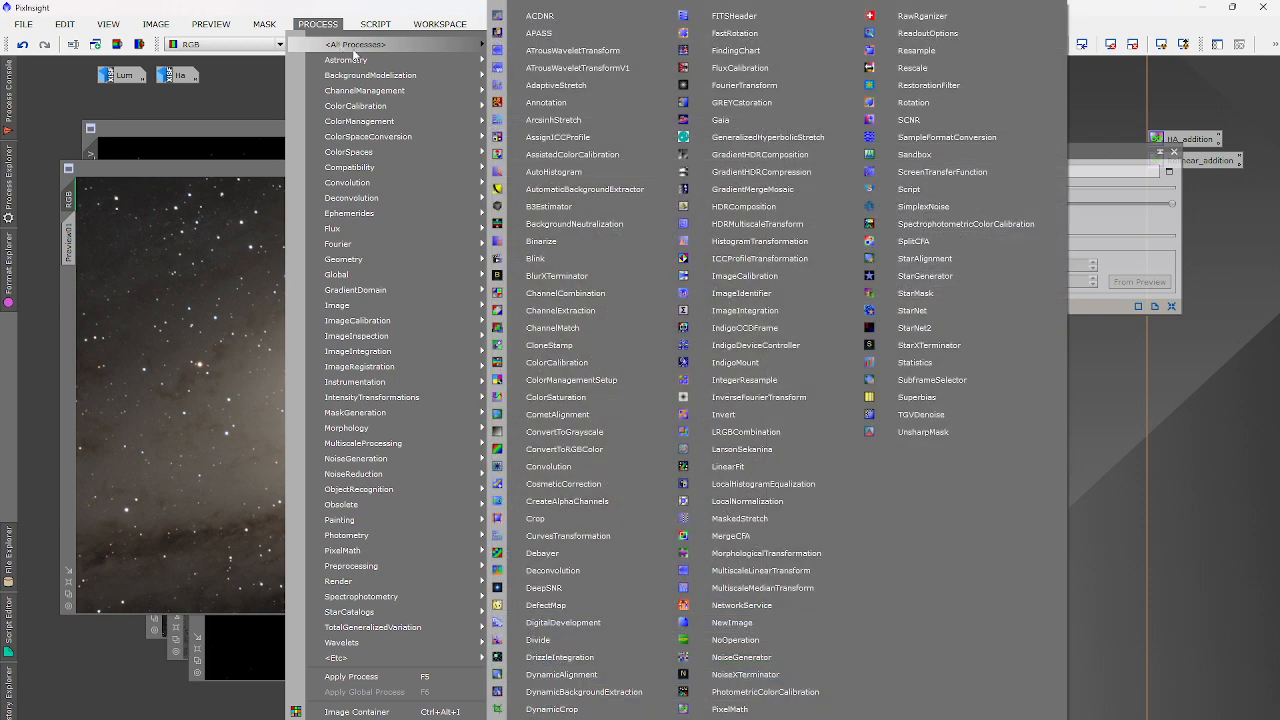
{"action": "left_click", "coordinate": [930, 223]}
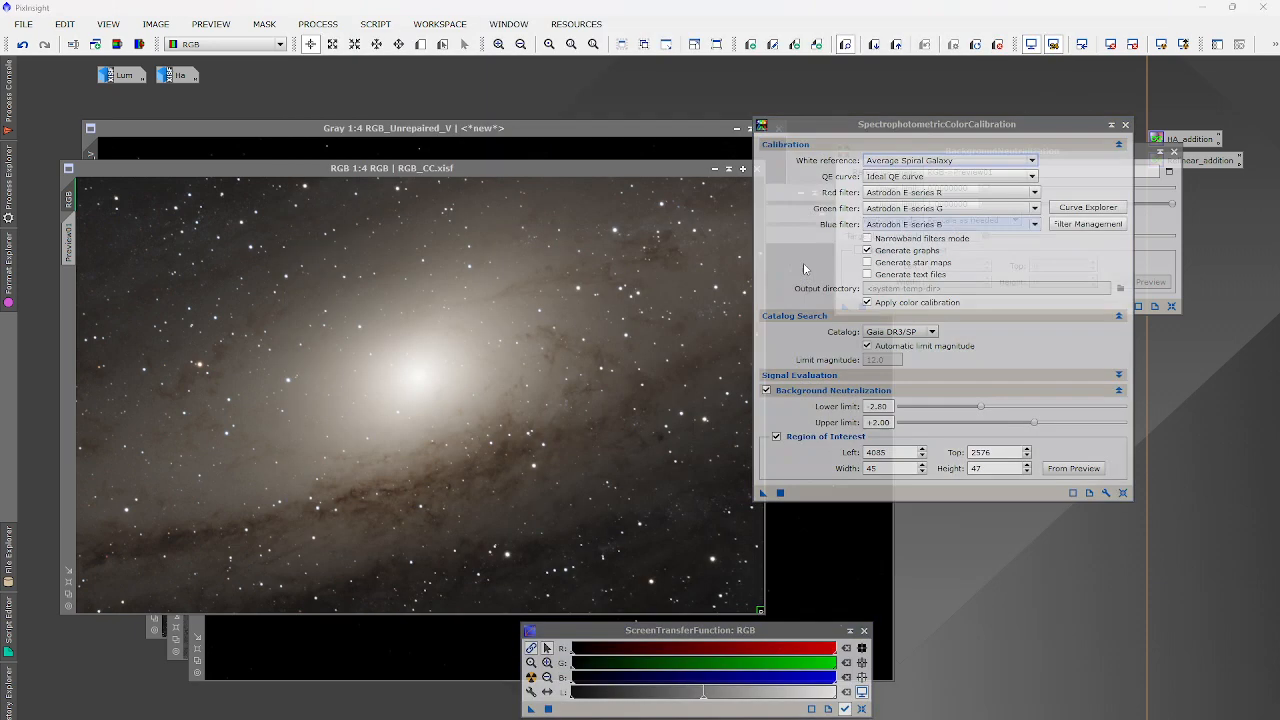
{"action": "left_click", "coordinate": [782, 493]}
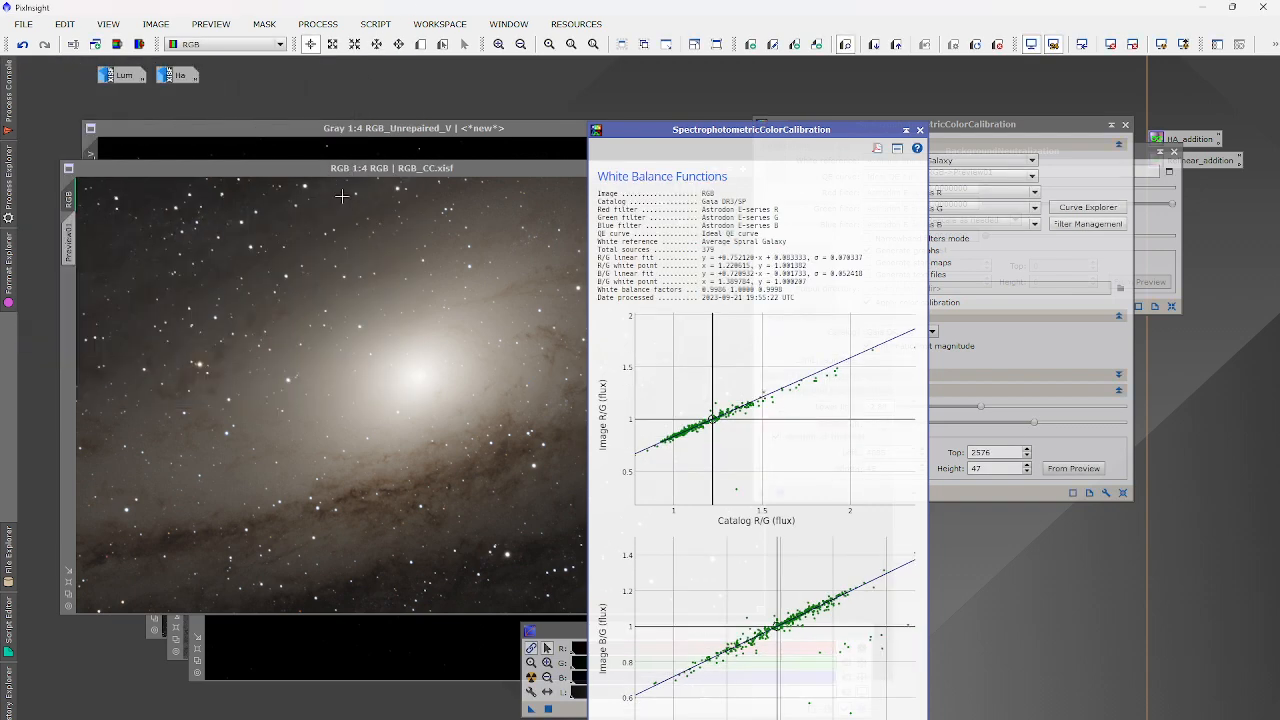
Save the calibrated galaxy image as RGB_CC_fix.xisf with the default XISF options.
{"action": "left_click", "coordinate": [22, 23]}
{"action": "key", "text": "Escape"}
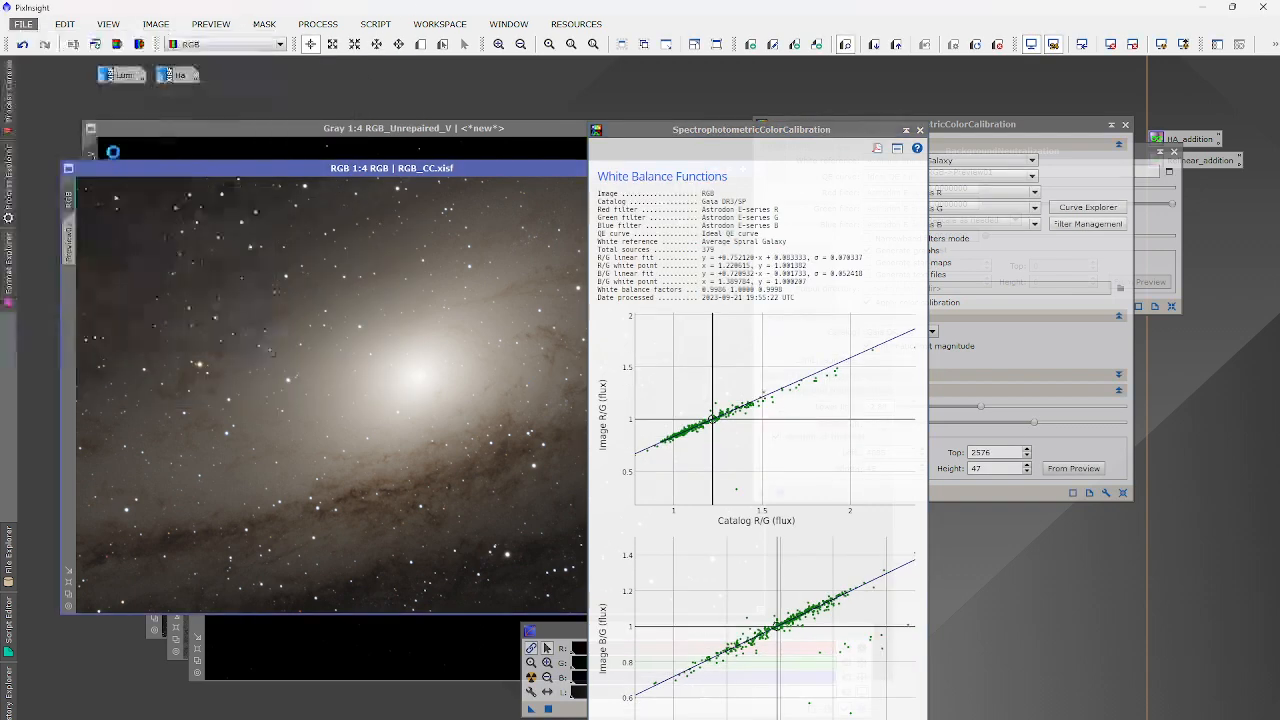
{"action": "key", "text": "ctrl+shift+s"}
{"action": "type", "text": "RGB"}
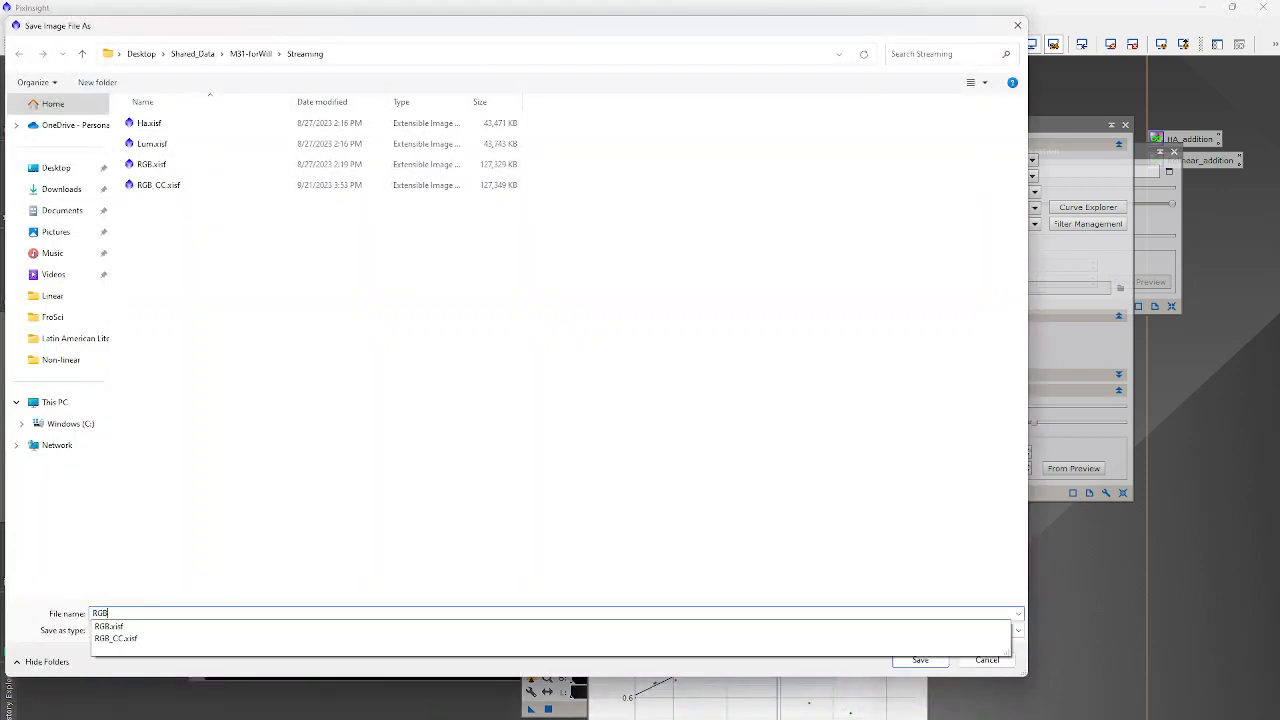
{"action": "type", "text": "_CC"}
{"action": "key", "text": "Return"}
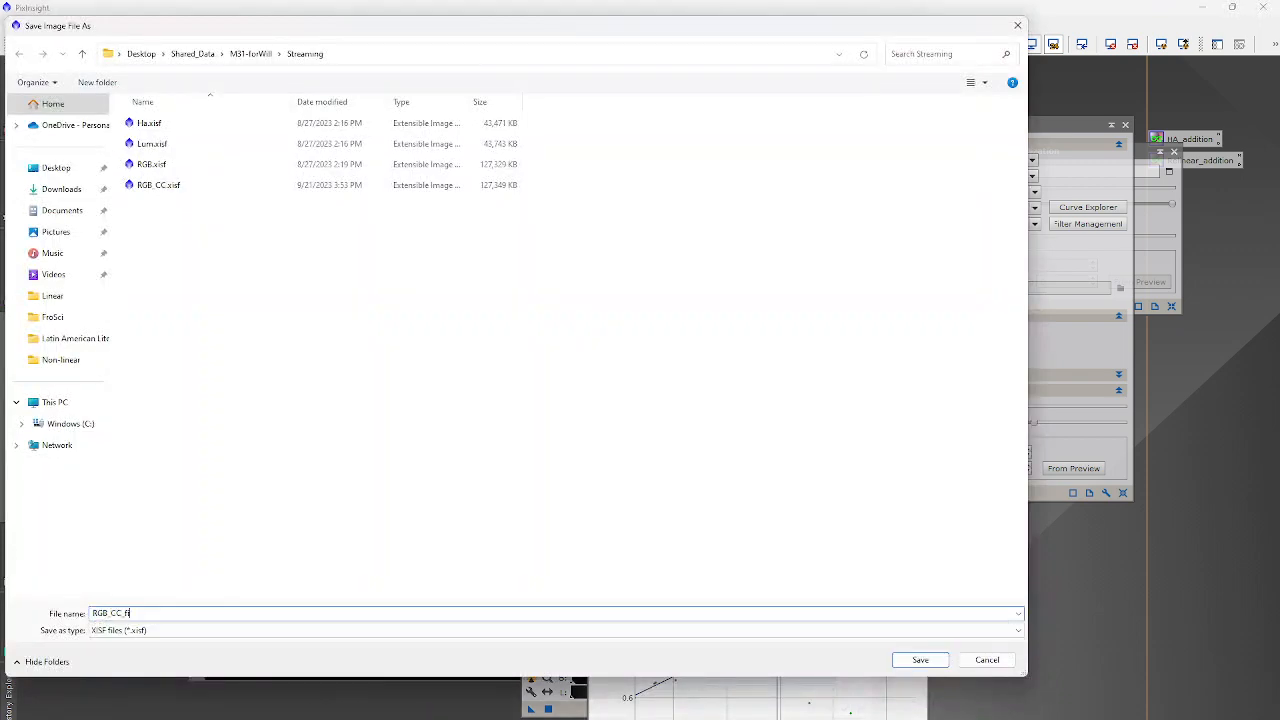
{"action": "left_click", "coordinate": [665, 550]}
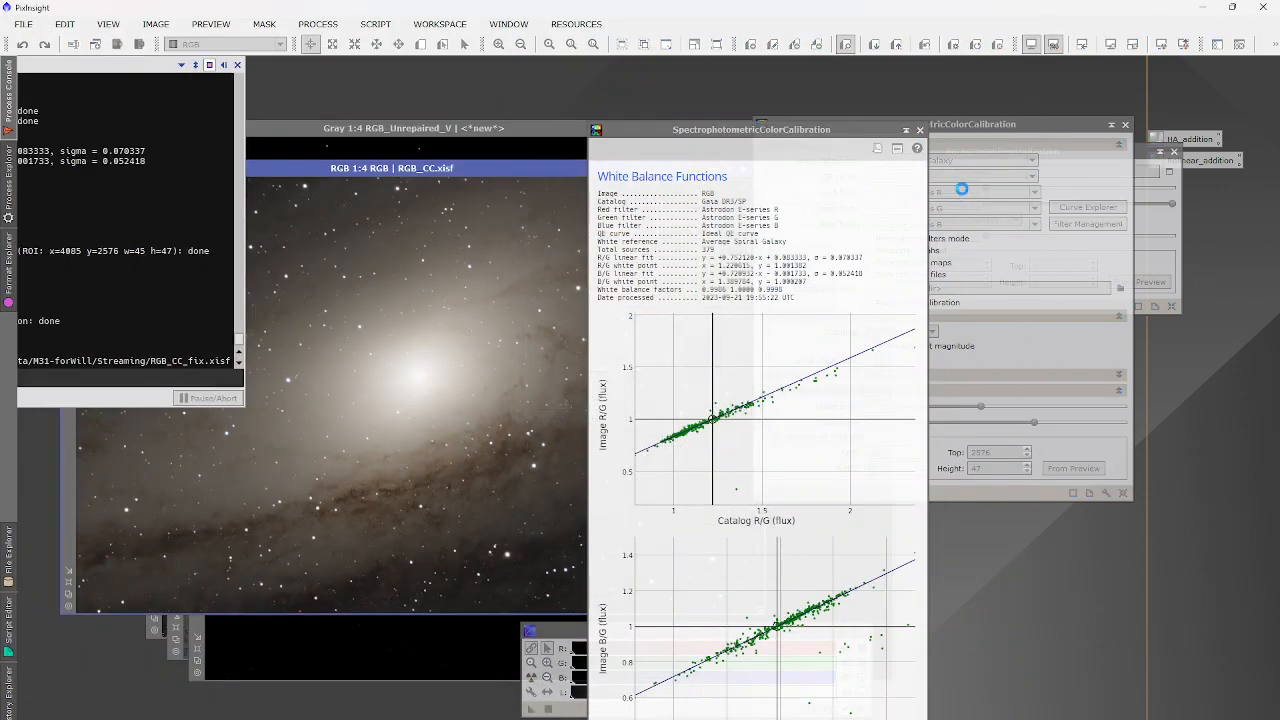
Close the SPCC, white balance graph, BackgroundNeutralization panels and leftover images, including RGB_Unrepaired_V.
{"action": "left_click", "coordinate": [1122, 124]}
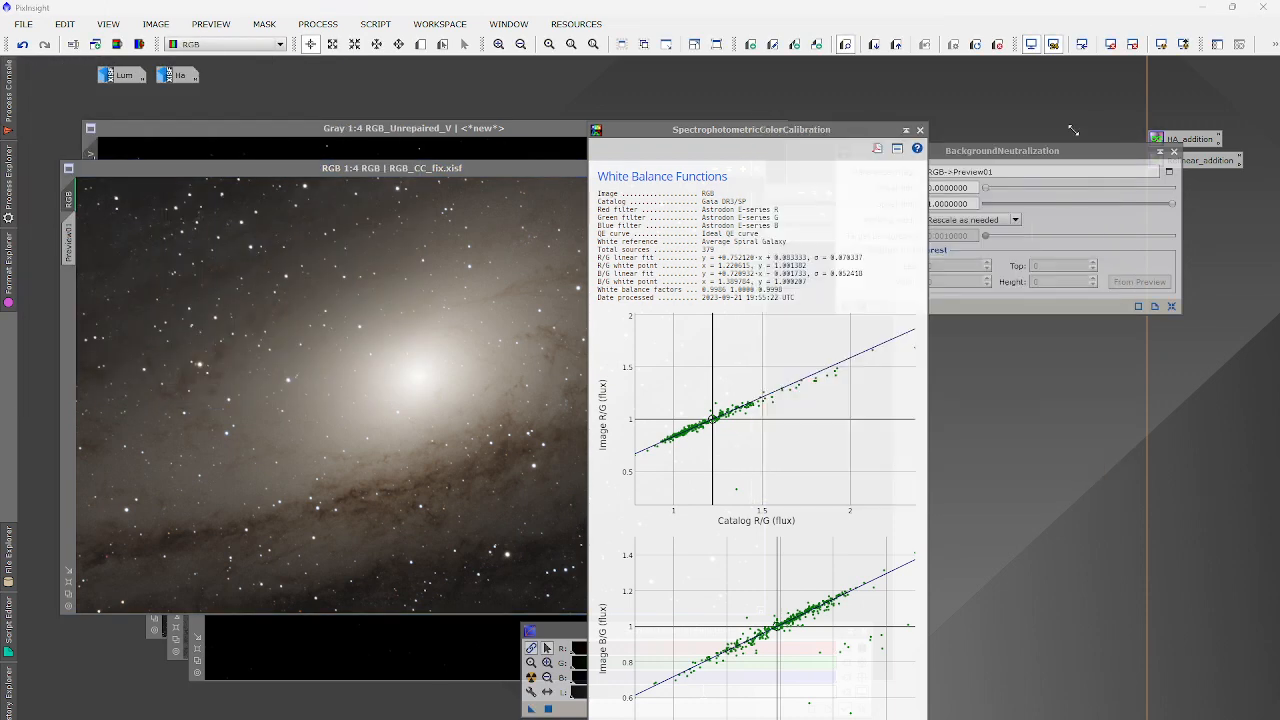
{"action": "left_click", "coordinate": [920, 130]}
{"action": "left_click", "coordinate": [1174, 151]}
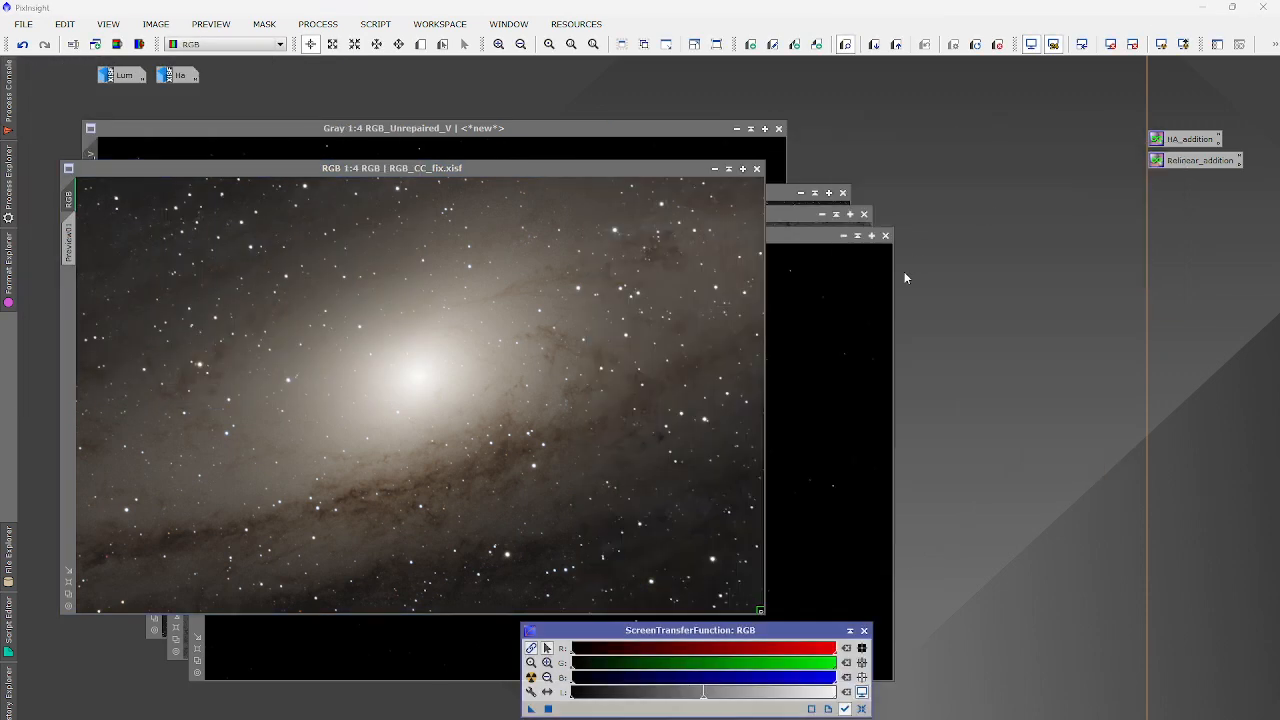
{"action": "left_click", "coordinate": [885, 235]}
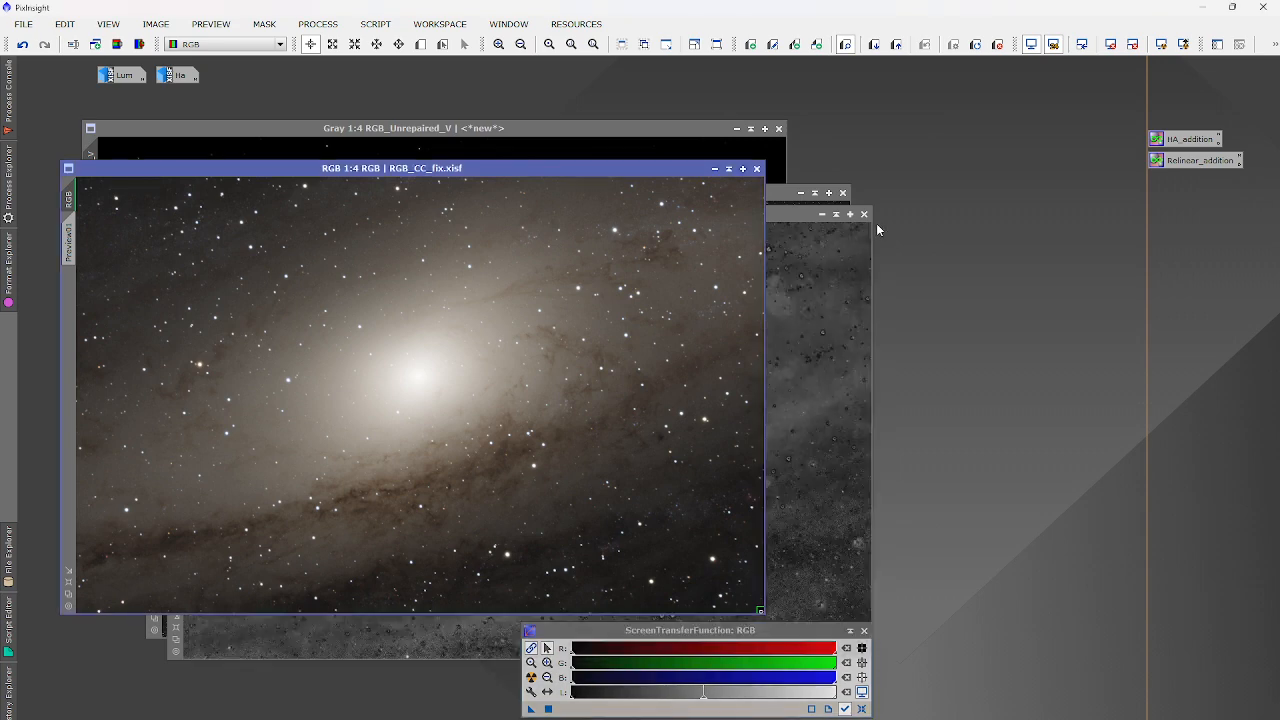
{"action": "left_click", "coordinate": [864, 213]}
{"action": "left_click", "coordinate": [843, 192]}
{"action": "left_click", "coordinate": [779, 128]}
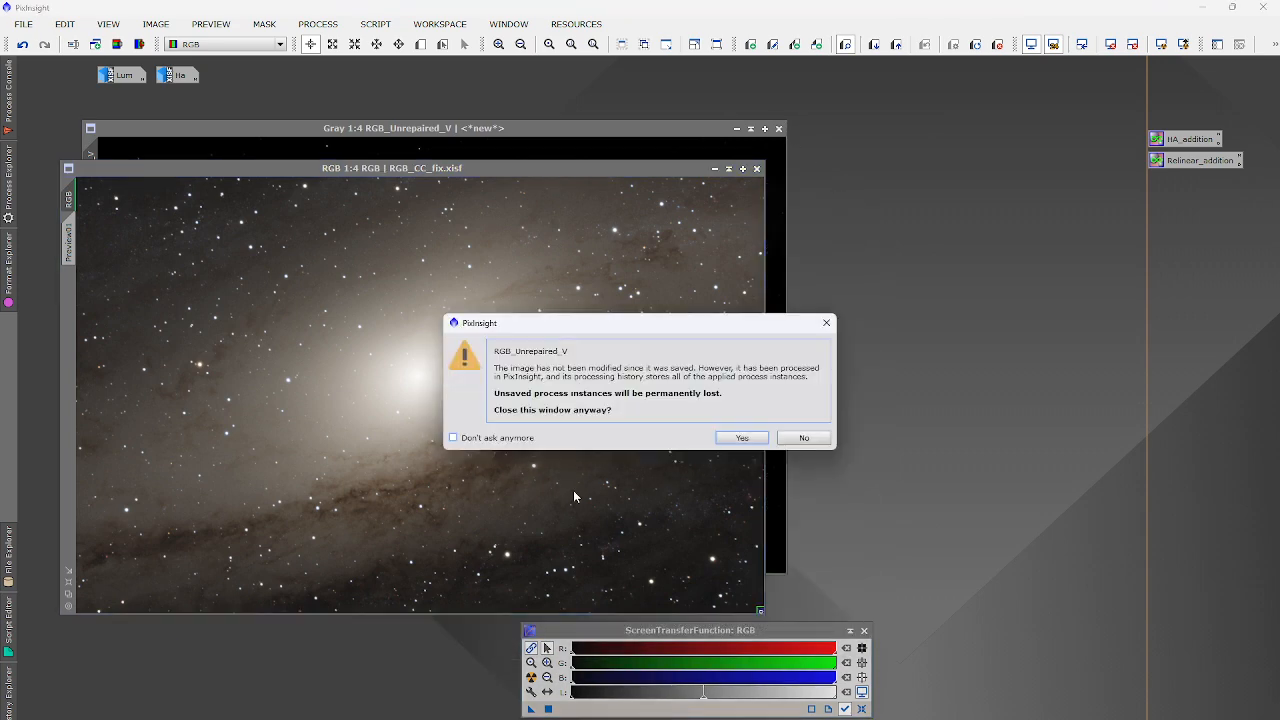
{"action": "left_click", "coordinate": [740, 437]}
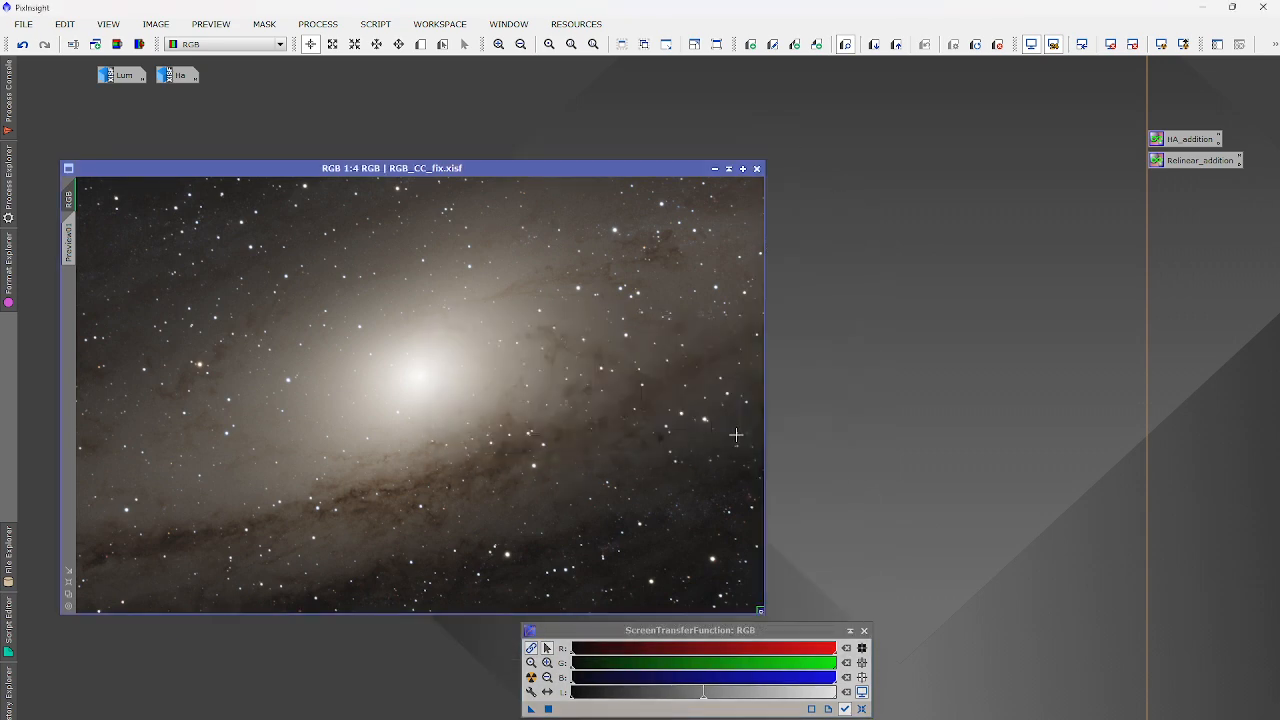
Restore the RGB_CC_fix image and open the Lum image beside it, moving its window down.
{"action": "left_click", "coordinate": [715, 168]}
{"action": "left_click_drag", "start_coordinate": [178, 76], "coordinate": [1105, 70]}
{"action": "double_click", "coordinate": [63, 75]}
{"action": "double_click", "coordinate": [122, 75]}
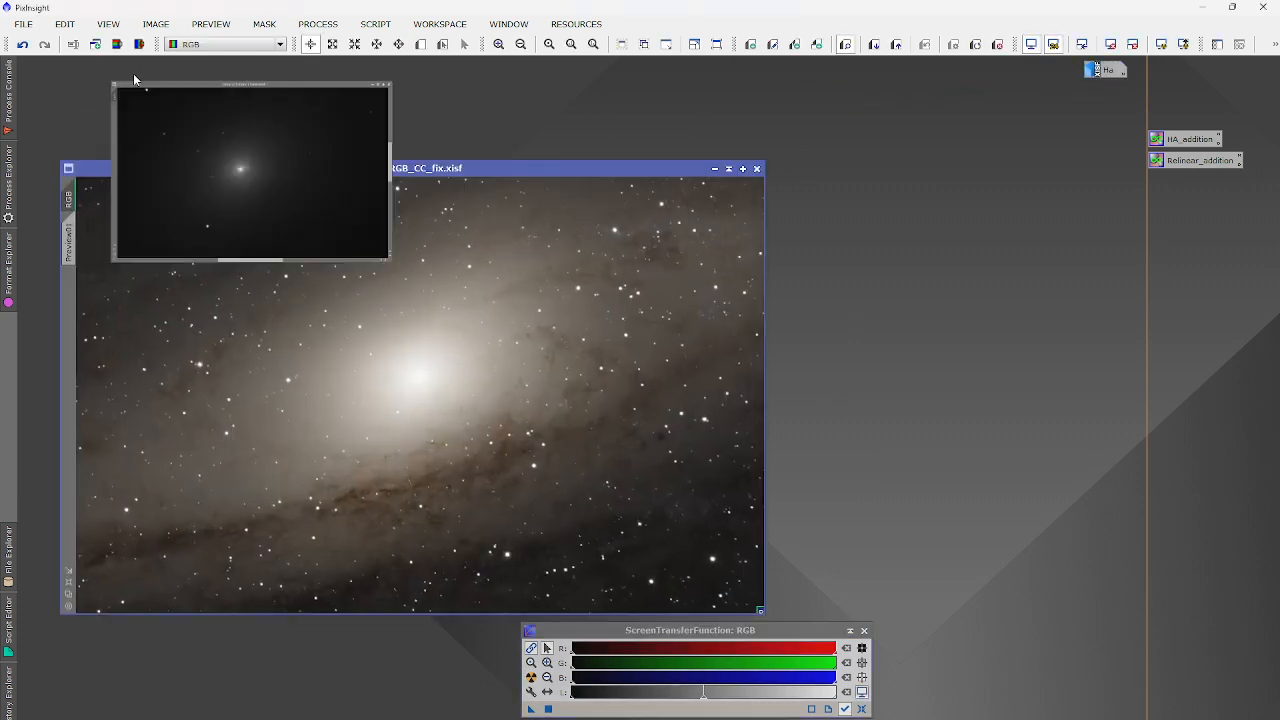
{"action": "left_click_drag", "start_coordinate": [385, 112], "coordinate": [385, 168]}
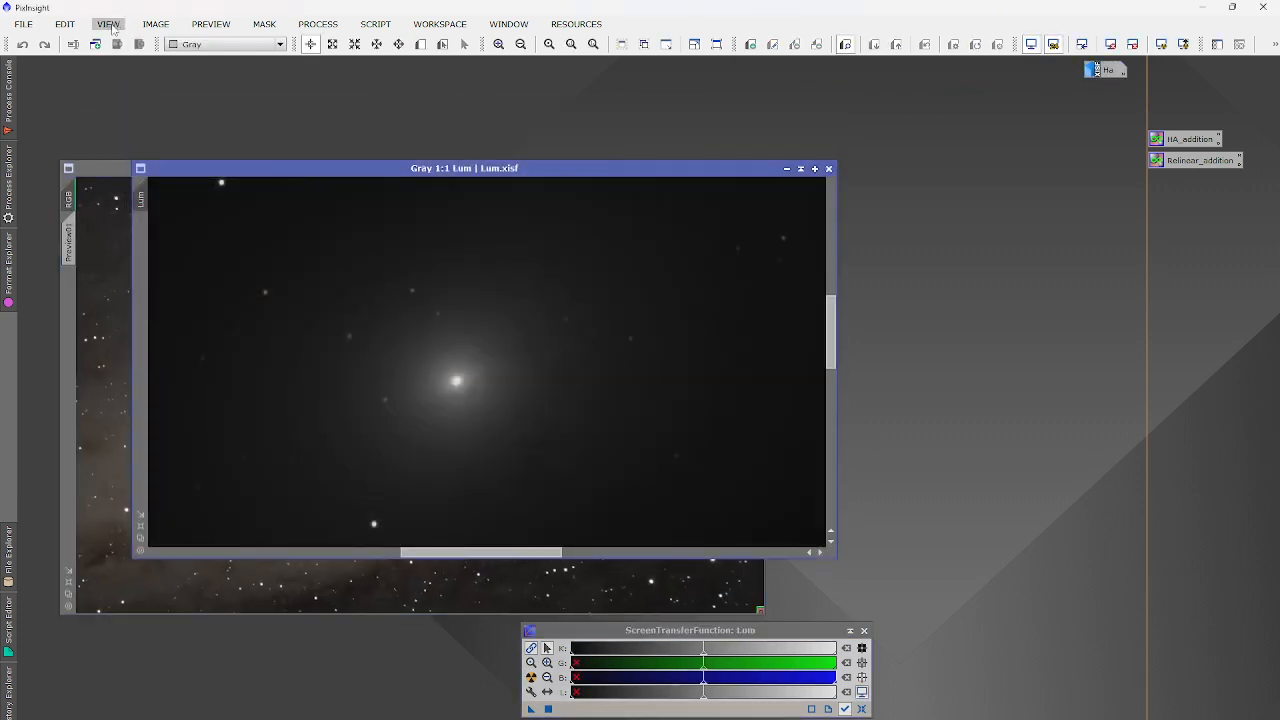
Fit the Lum image to the workspace with Zoom to Optimal Fit and apply an STF AutoStretch.
{"action": "left_click", "coordinate": [108, 23]}
{"action": "left_click", "coordinate": [154, 259]}
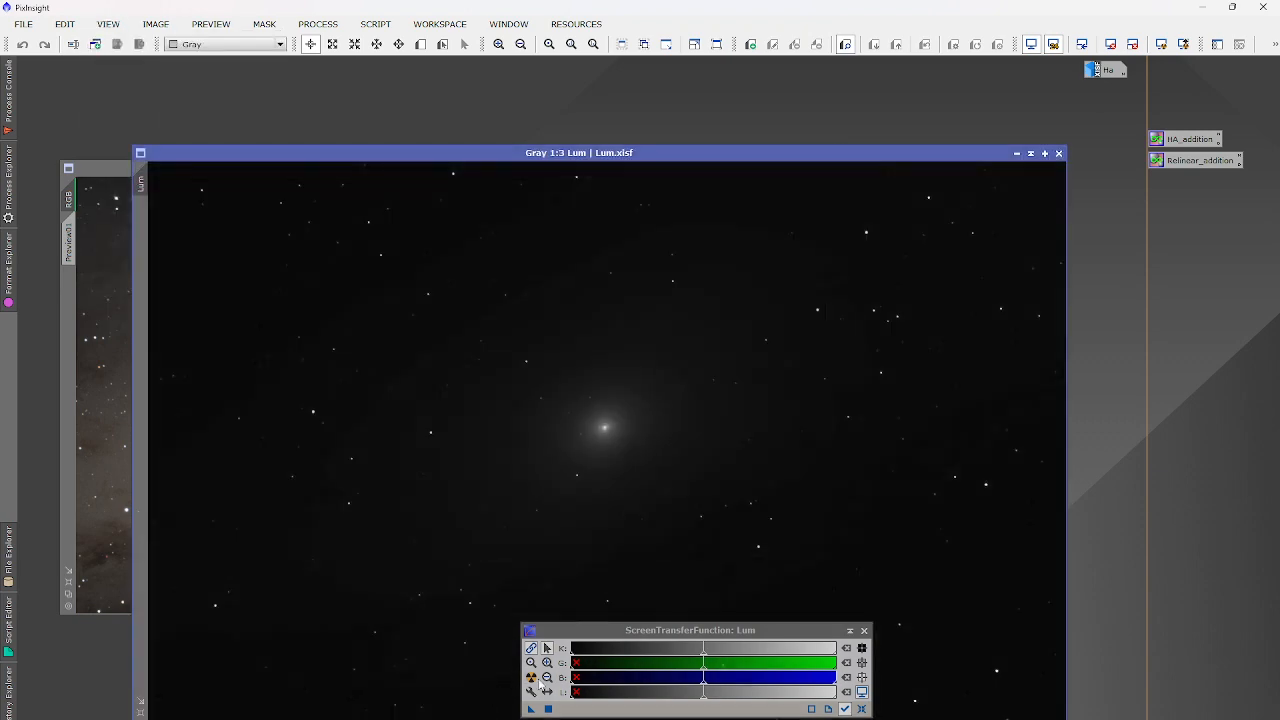
{"action": "left_click", "coordinate": [531, 678]}
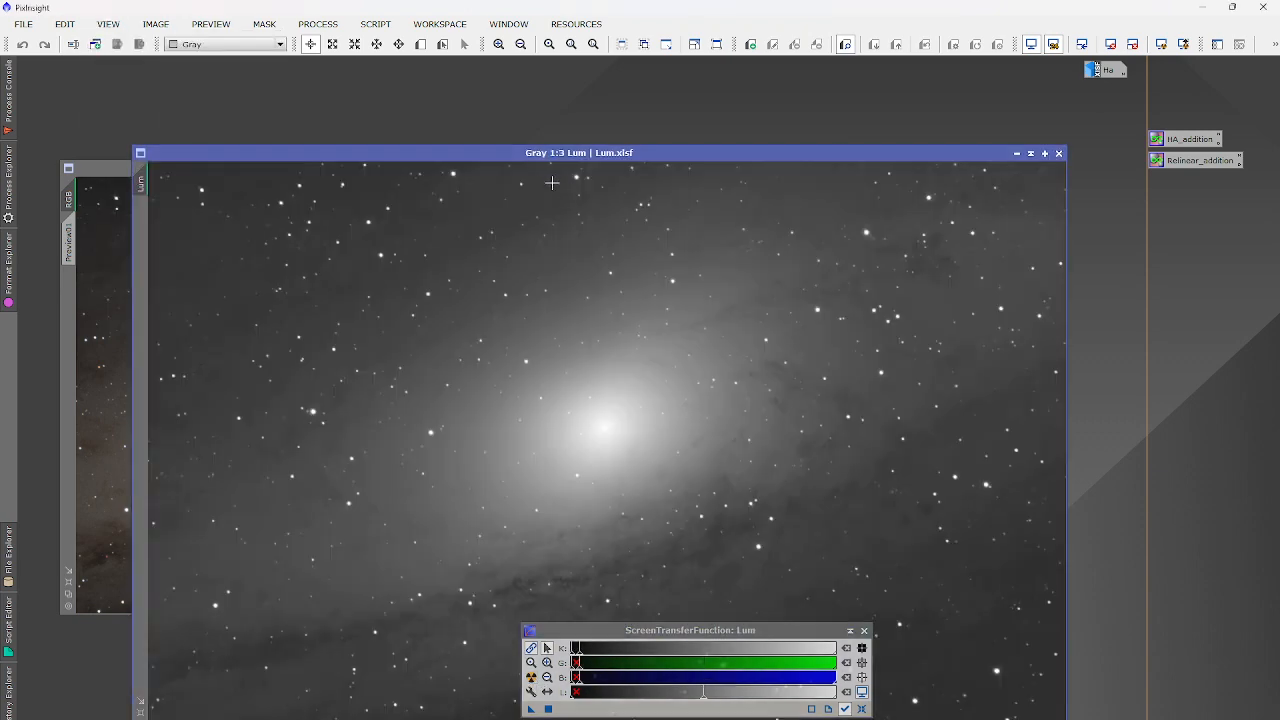
{"action": "left_click_drag", "start_coordinate": [543, 154], "coordinate": [597, 128]}
Compare RGB_CC_fix and Lum by bringing each to the front and zooming in and out.
{"action": "left_click", "coordinate": [182, 365]}
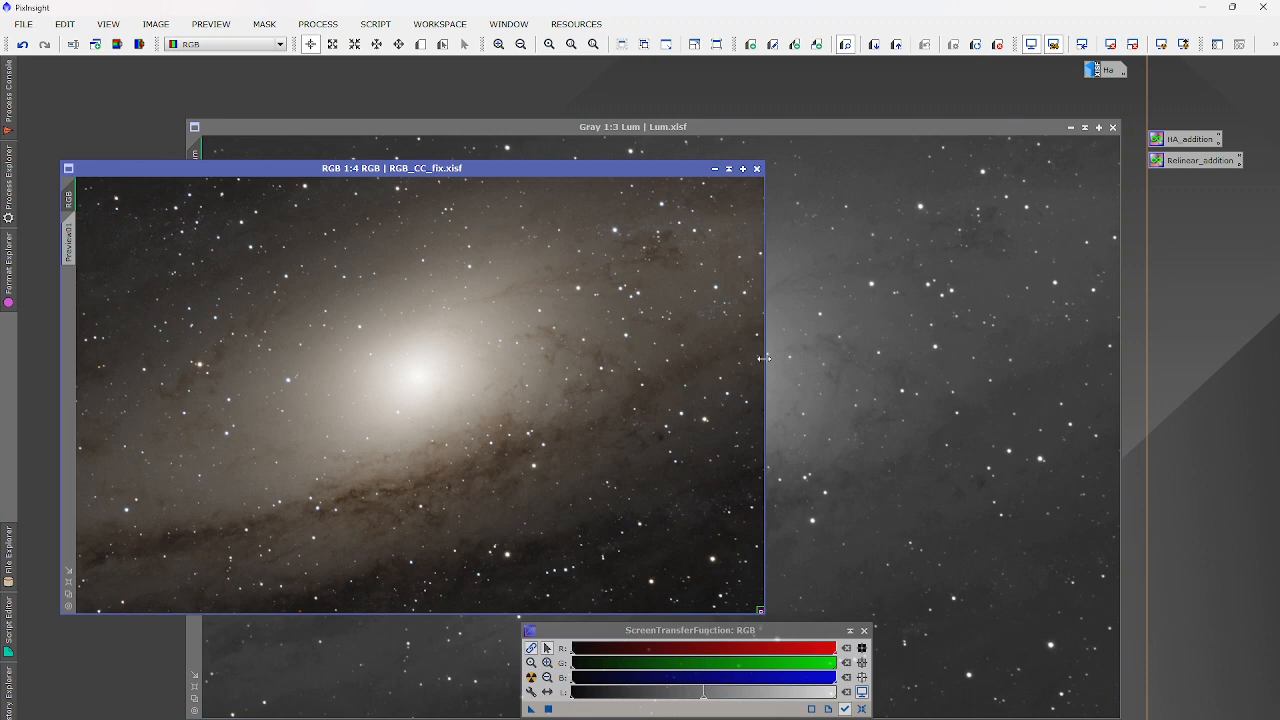
{"action": "scroll", "coordinate": [737, 506], "scroll_direction": "up", "scroll_amount": 4}
{"action": "scroll", "coordinate": [729, 507], "scroll_direction": "down", "scroll_amount": 6}
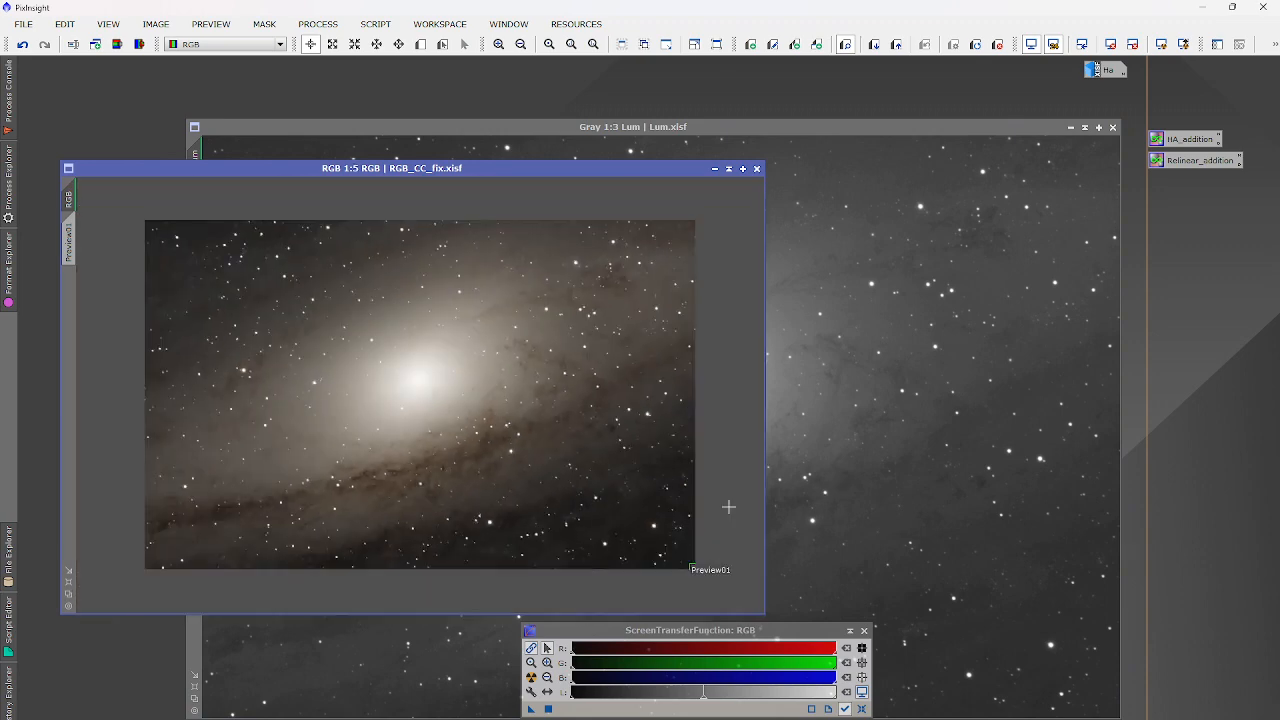
{"action": "scroll", "coordinate": [729, 507], "scroll_direction": "up", "scroll_amount": 2}
{"action": "left_click", "coordinate": [912, 447]}
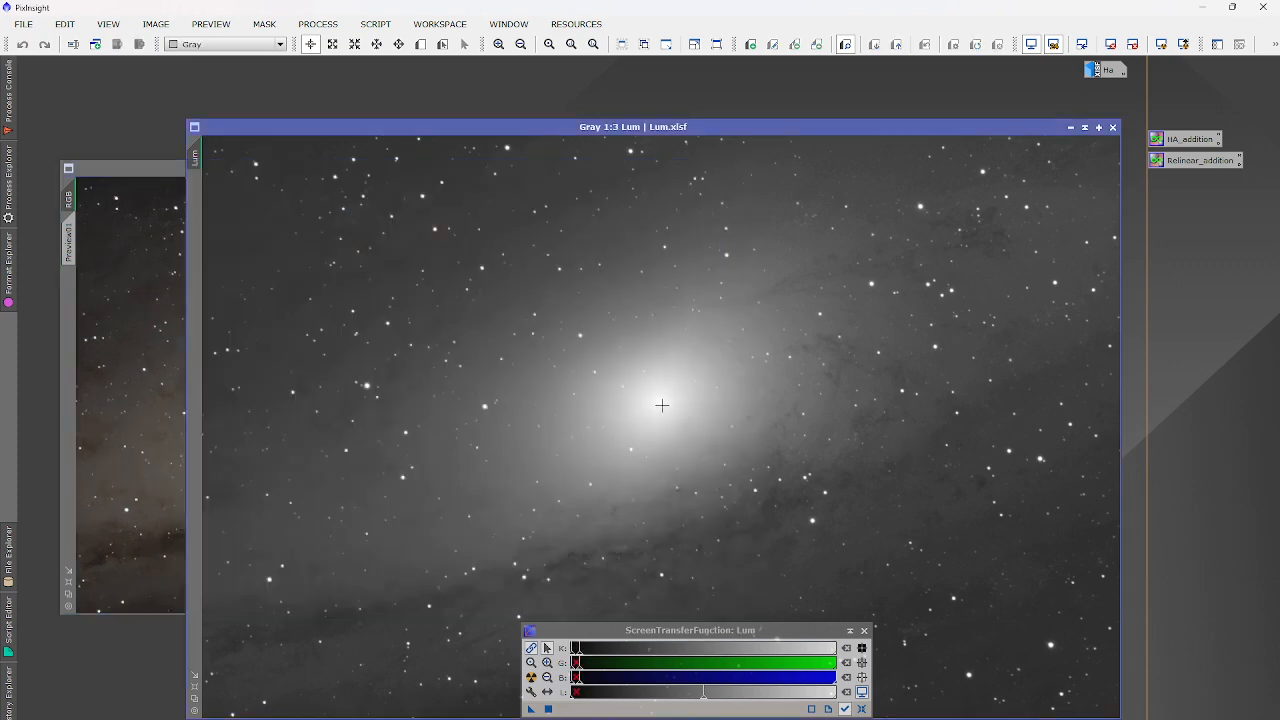
{"action": "scroll", "coordinate": [661, 404], "scroll_direction": "up", "scroll_amount": 2}
{"action": "scroll", "coordinate": [661, 404], "scroll_direction": "down", "scroll_amount": 3}
{"action": "scroll", "coordinate": [661, 404], "scroll_direction": "up", "scroll_amount": 1}
{"action": "left_click", "coordinate": [318, 24]}
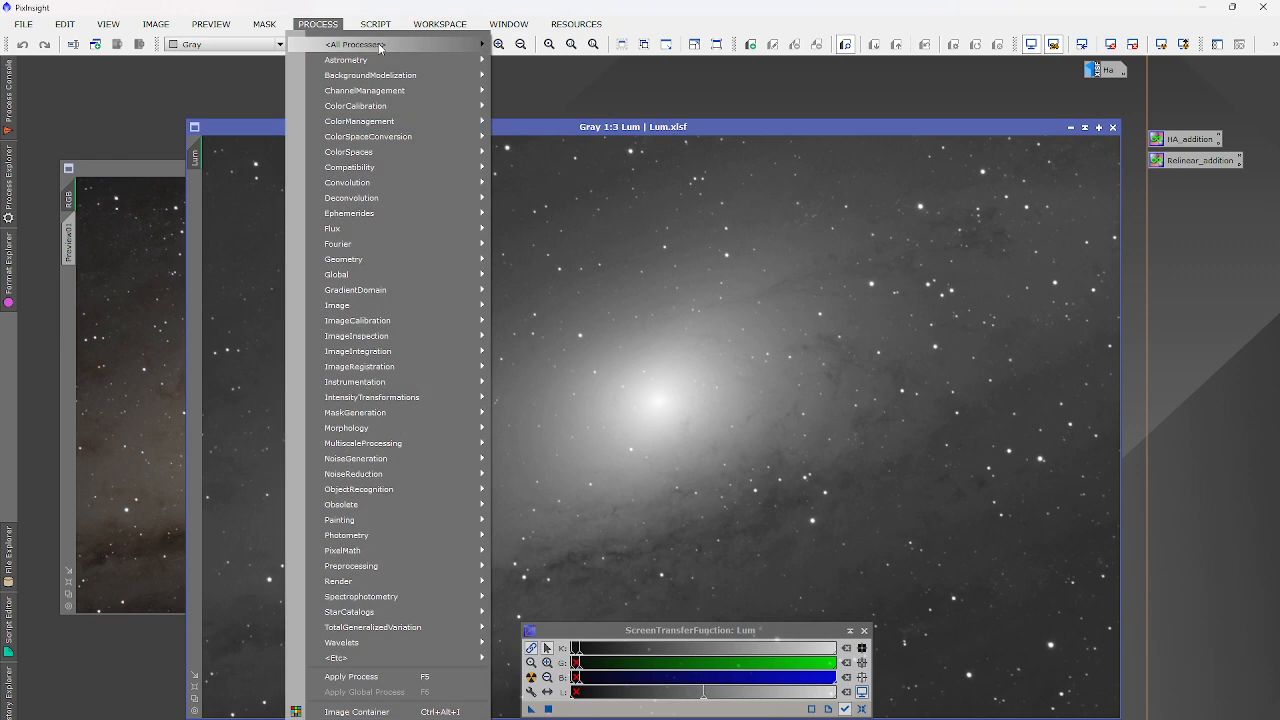
Launch BlurXTerminator, draw Preview02 from the galaxy core to the upper right, and apply it there.
{"action": "mouse_move", "coordinate": [380, 46]}
{"action": "left_click", "coordinate": [511, 278]}
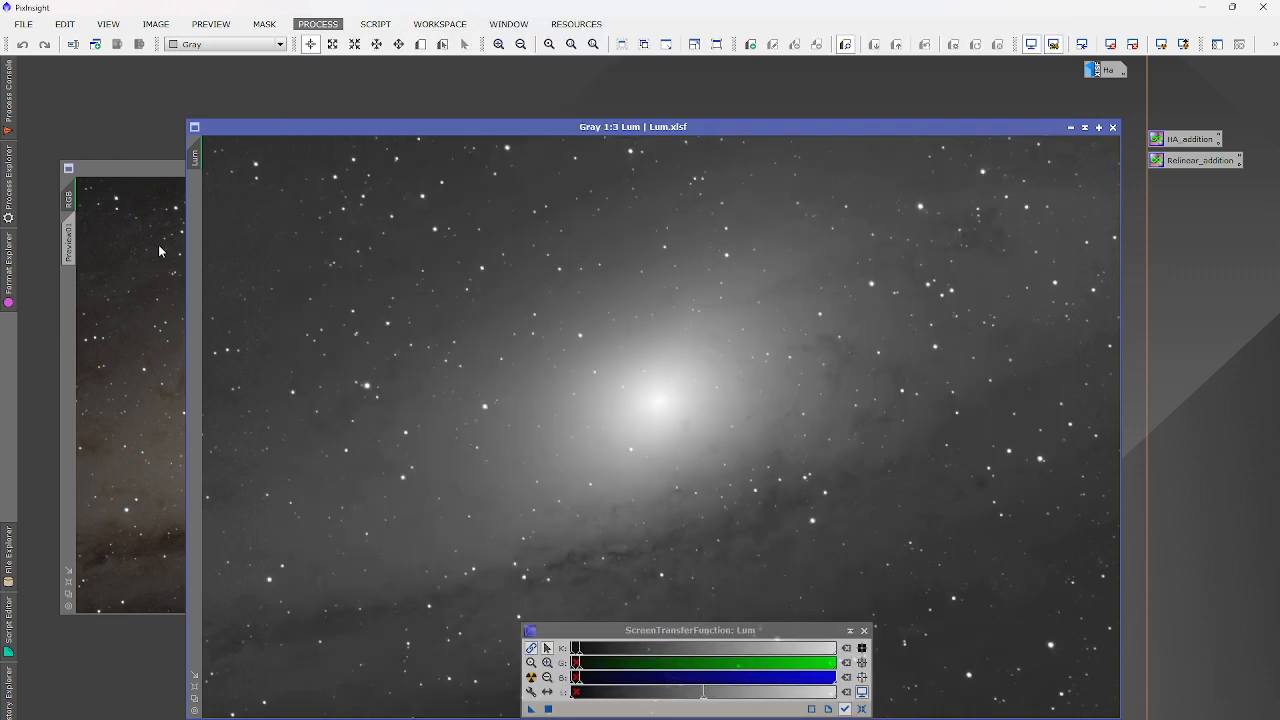
{"action": "left_click", "coordinate": [126, 290]}
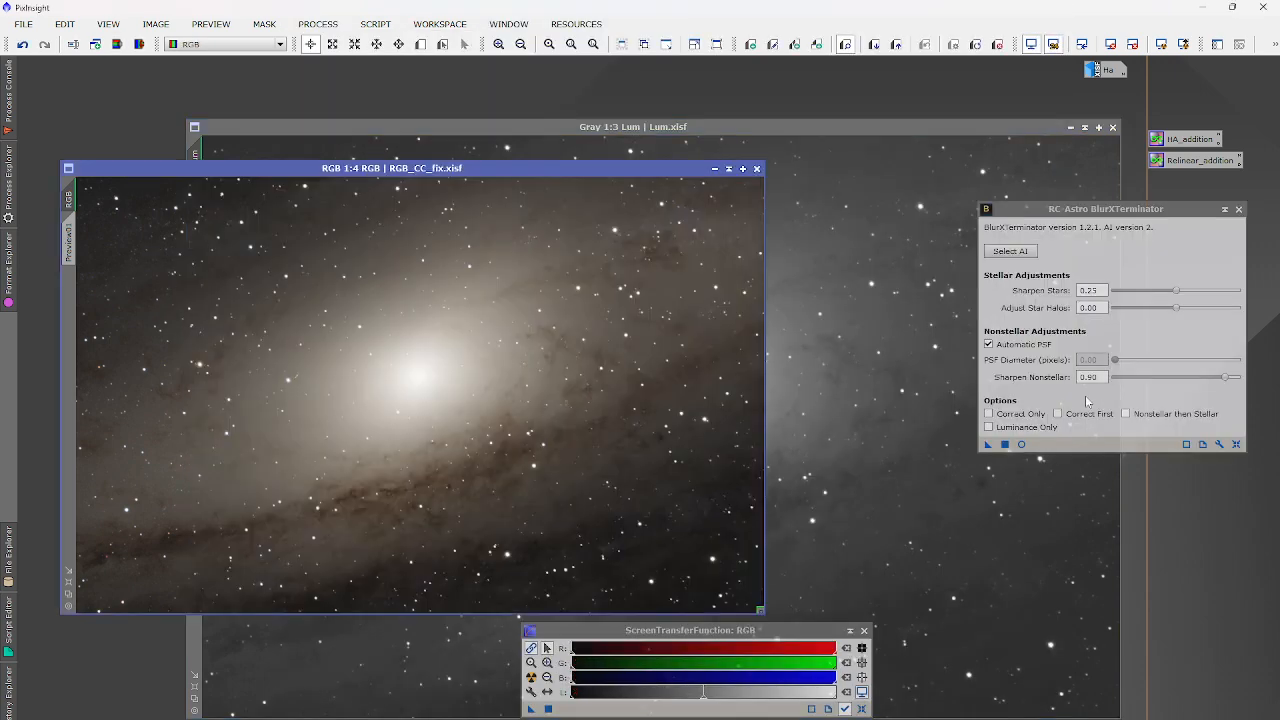
{"action": "left_click", "coordinate": [420, 44]}
{"action": "left_click_drag", "start_coordinate": [483, 180], "coordinate": [451, 140]}
{"action": "left_click_drag", "start_coordinate": [367, 157], "coordinate": [735, 361]}
{"action": "left_click", "coordinate": [40, 240]}
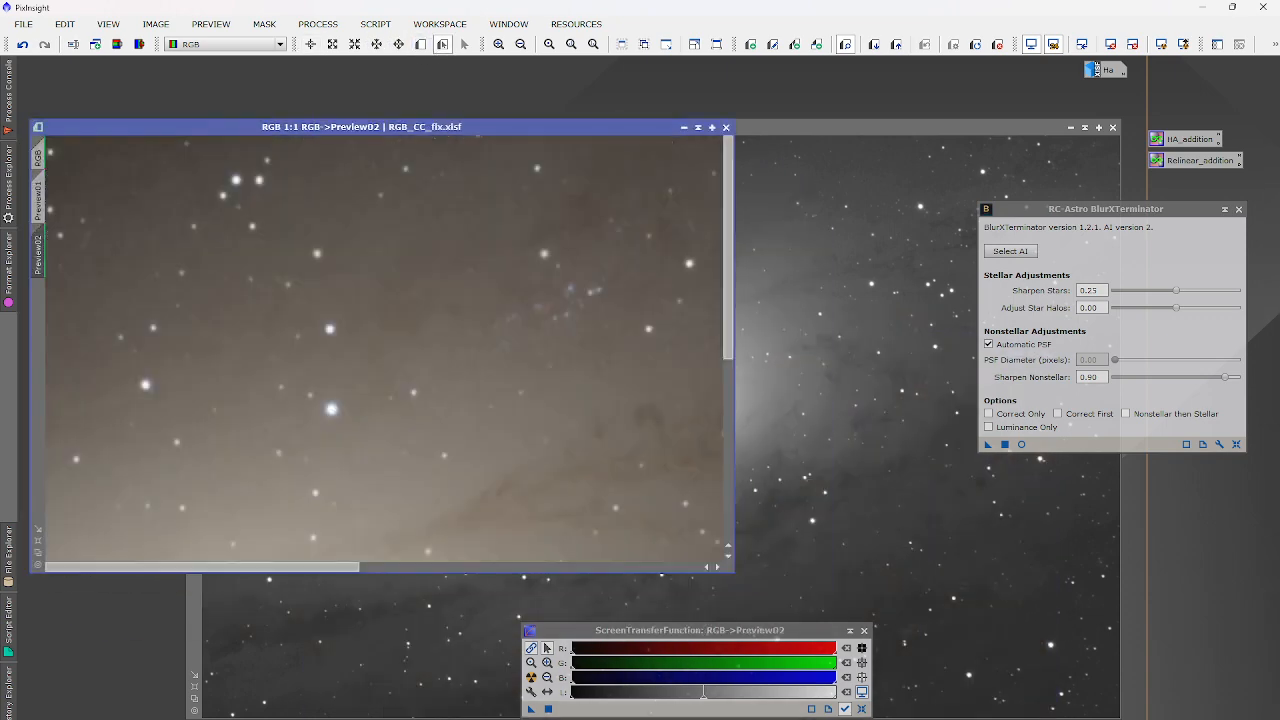
{"action": "scroll", "coordinate": [520, 339], "scroll_direction": "down", "scroll_amount": 2}
{"action": "scroll", "coordinate": [574, 361], "scroll_direction": "up", "scroll_amount": 1}
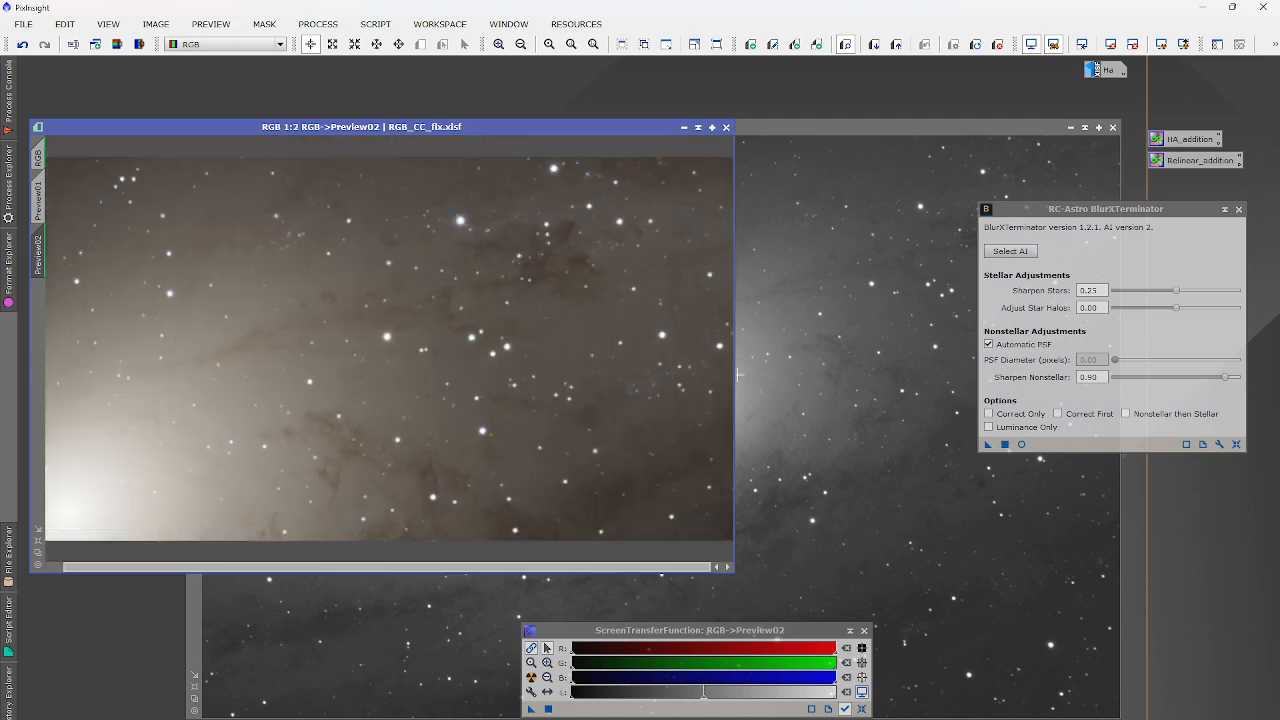
{"action": "left_click", "coordinate": [1021, 444]}
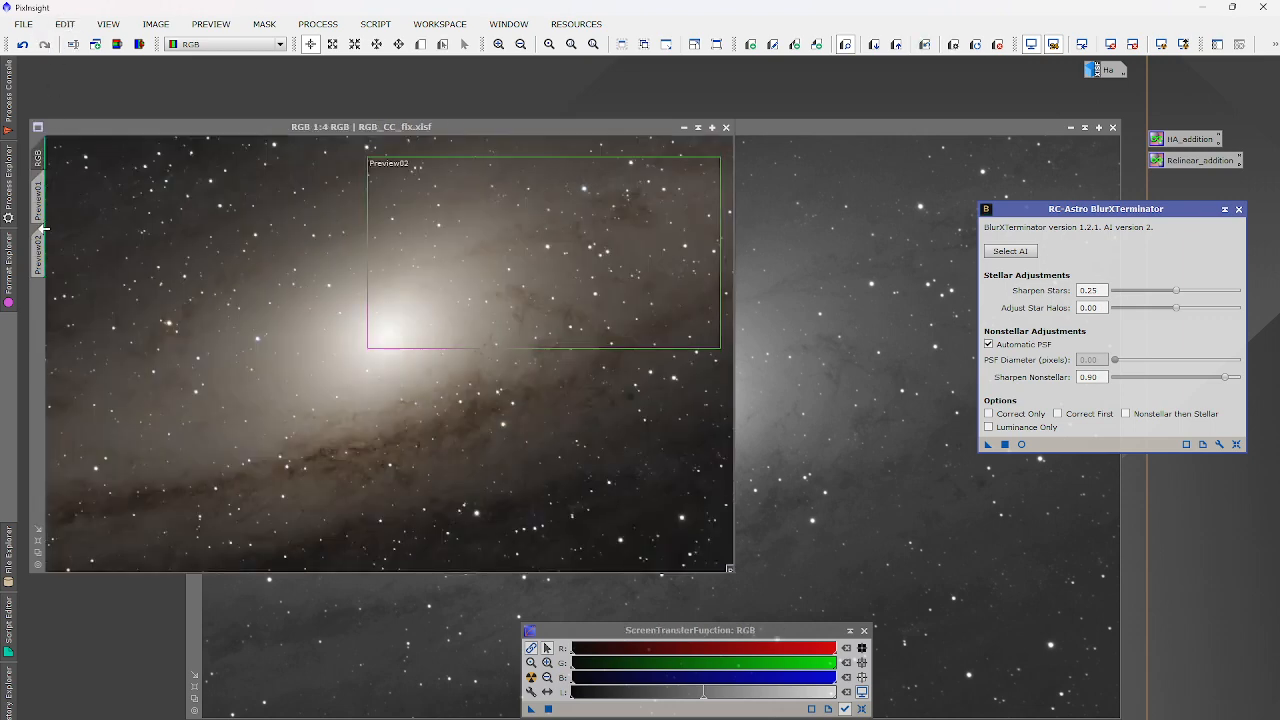
{"action": "left_click", "coordinate": [41, 245]}
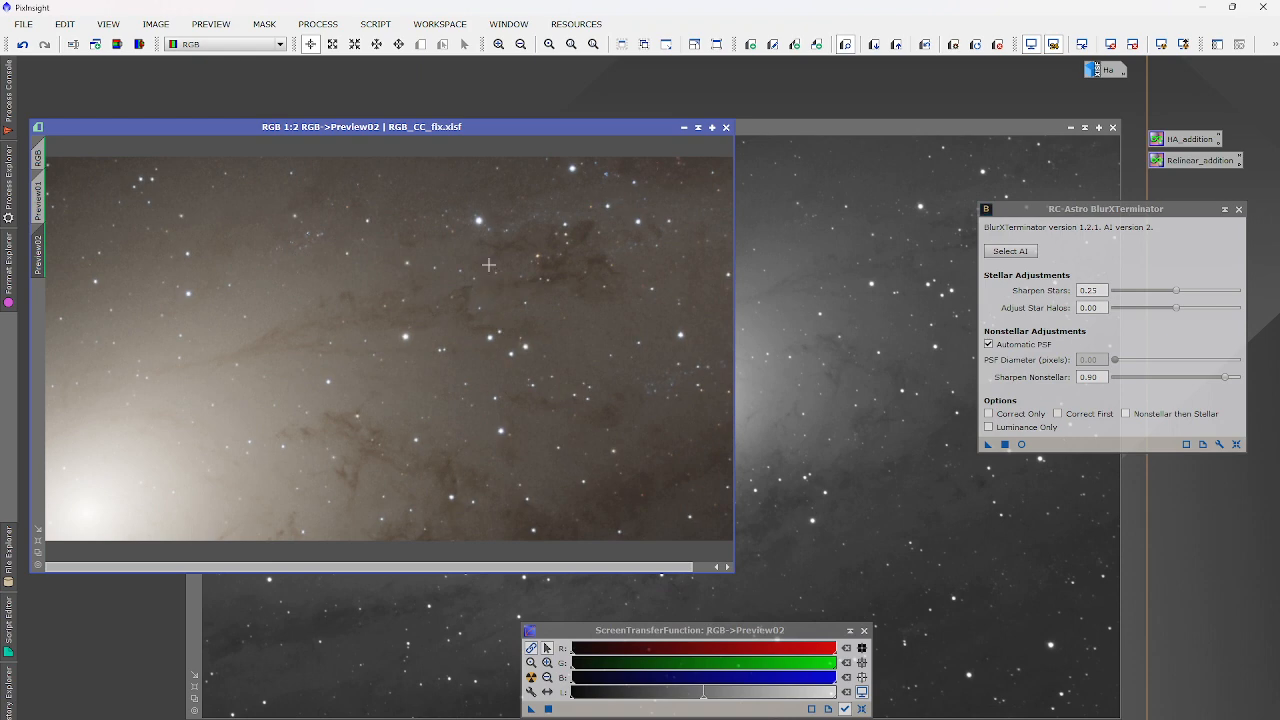
{"action": "scroll", "coordinate": [488, 264], "scroll_direction": "up", "scroll_amount": 4}
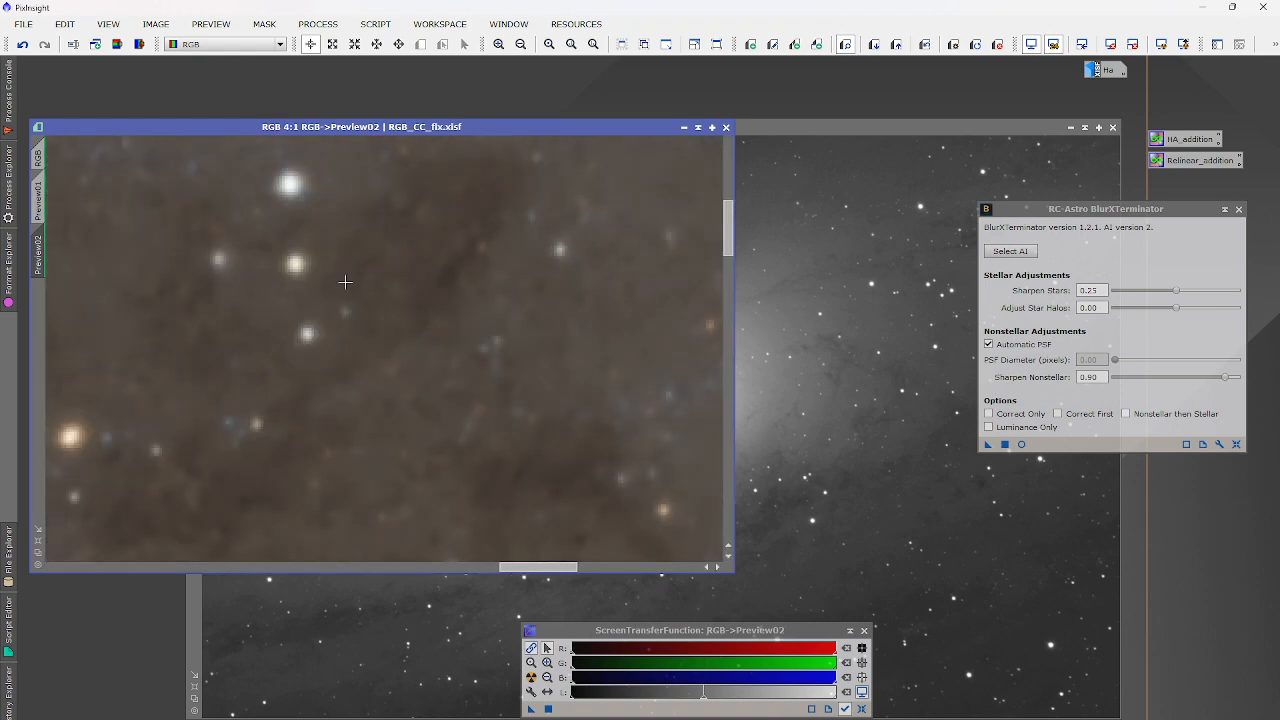
{"action": "scroll", "coordinate": [412, 287], "scroll_direction": "down", "scroll_amount": 3}
{"action": "scroll", "coordinate": [660, 395], "scroll_direction": "up", "scroll_amount": 2}
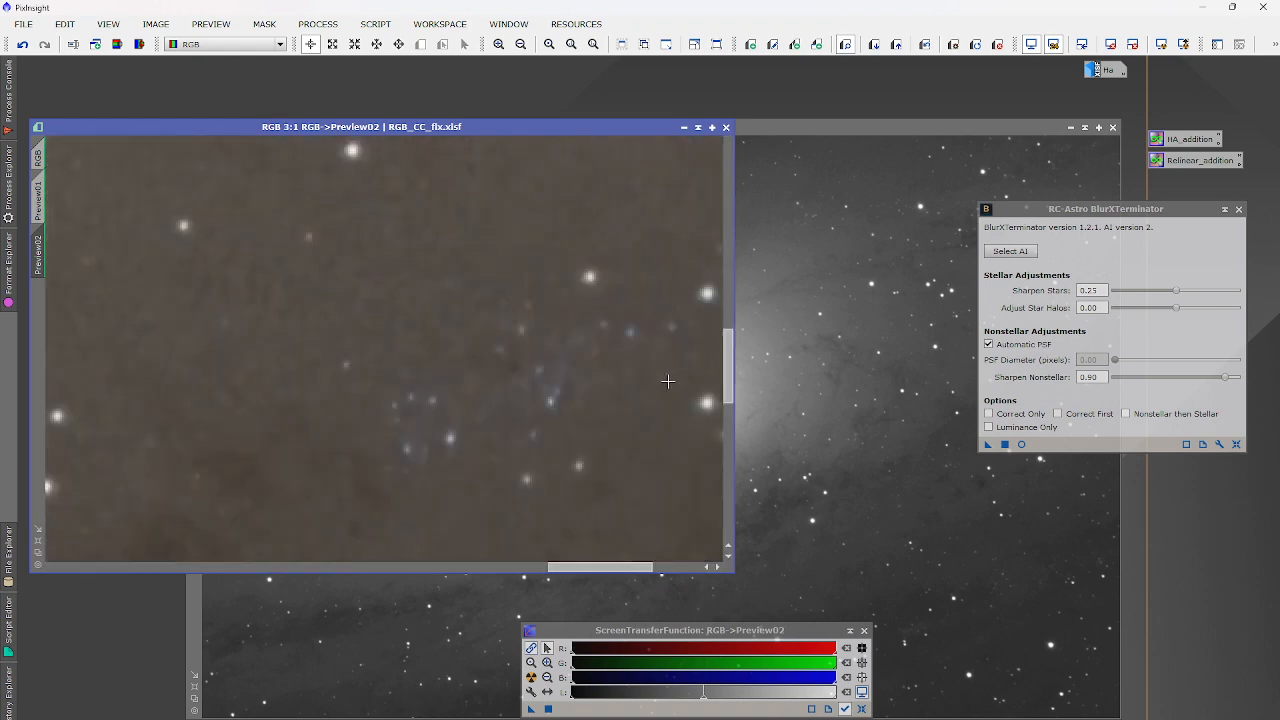
{"action": "scroll", "coordinate": [668, 381], "scroll_direction": "up", "scroll_amount": 1}
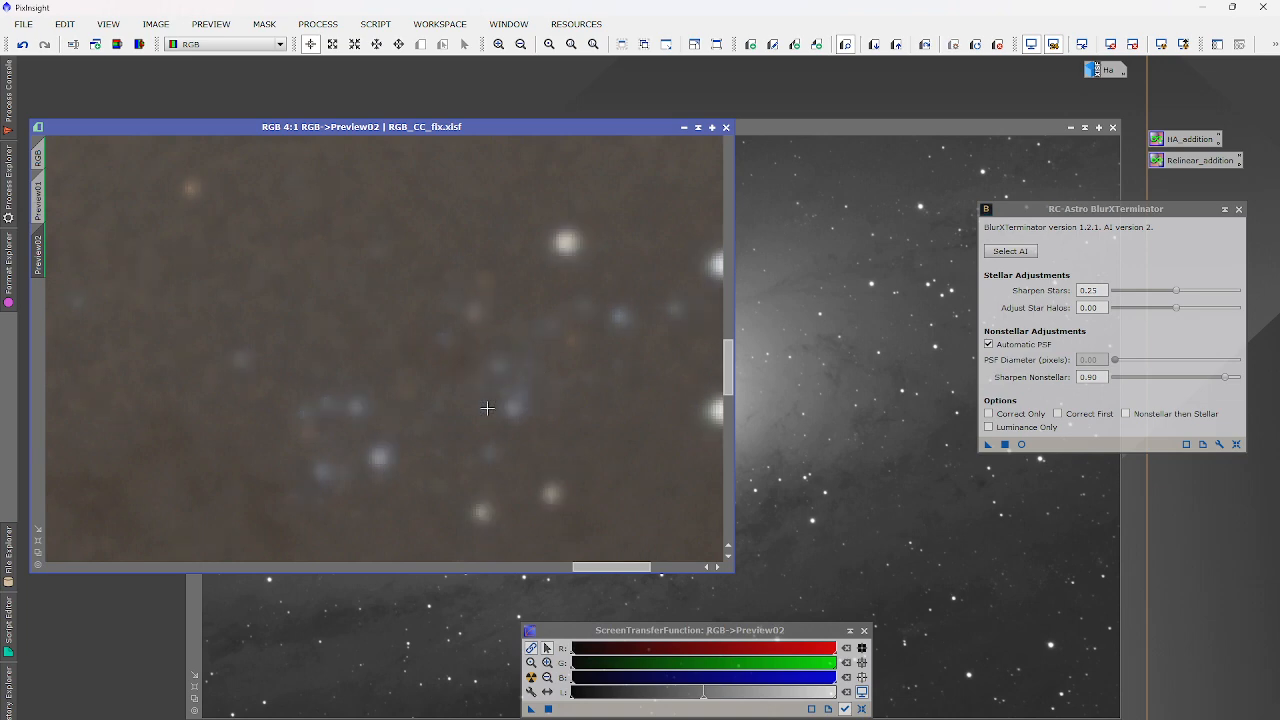
{"action": "scroll", "coordinate": [487, 406], "scroll_direction": "down", "scroll_amount": 3}
{"action": "scroll", "coordinate": [220, 426], "scroll_direction": "up", "scroll_amount": 2}
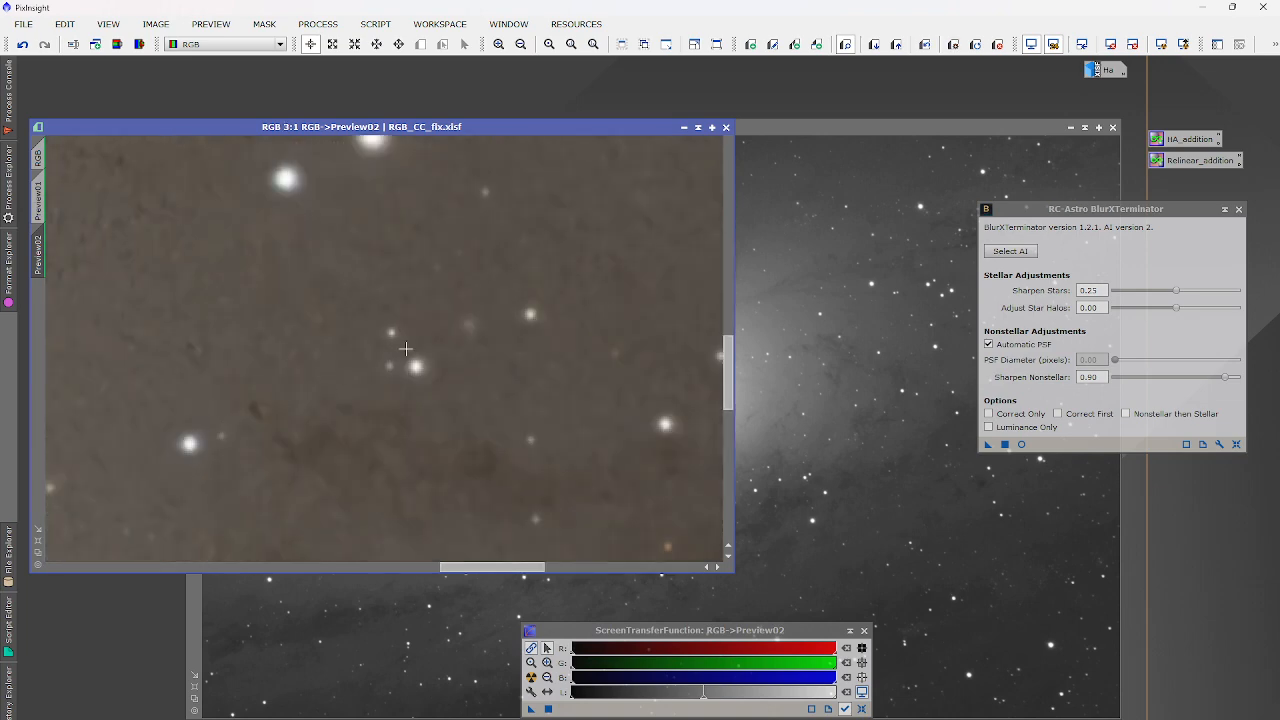
{"action": "scroll", "coordinate": [406, 349], "scroll_direction": "up", "scroll_amount": 4}
{"action": "key", "text": "ctrl+shift+z"}
{"action": "key", "text": "ctrl+shift+z"}
{"action": "scroll", "coordinate": [463, 353], "scroll_direction": "down", "scroll_amount": 3}
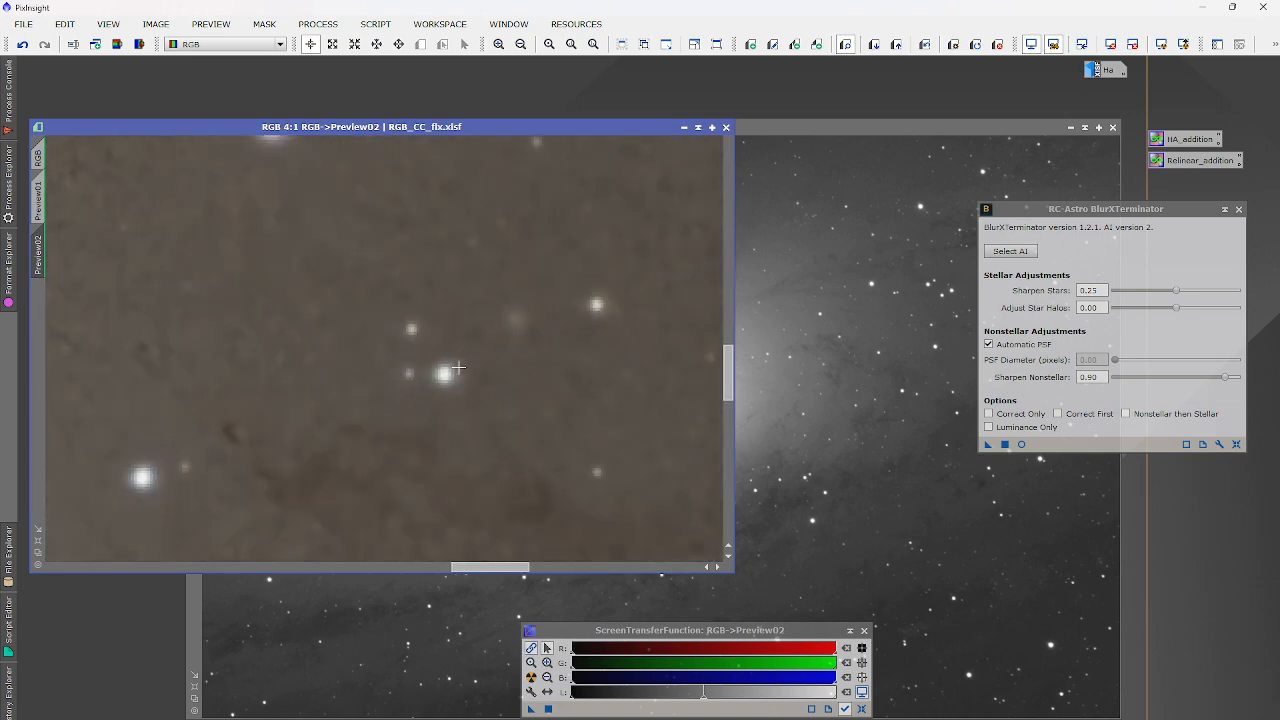
{"action": "scroll", "coordinate": [458, 368], "scroll_direction": "up", "scroll_amount": 3}
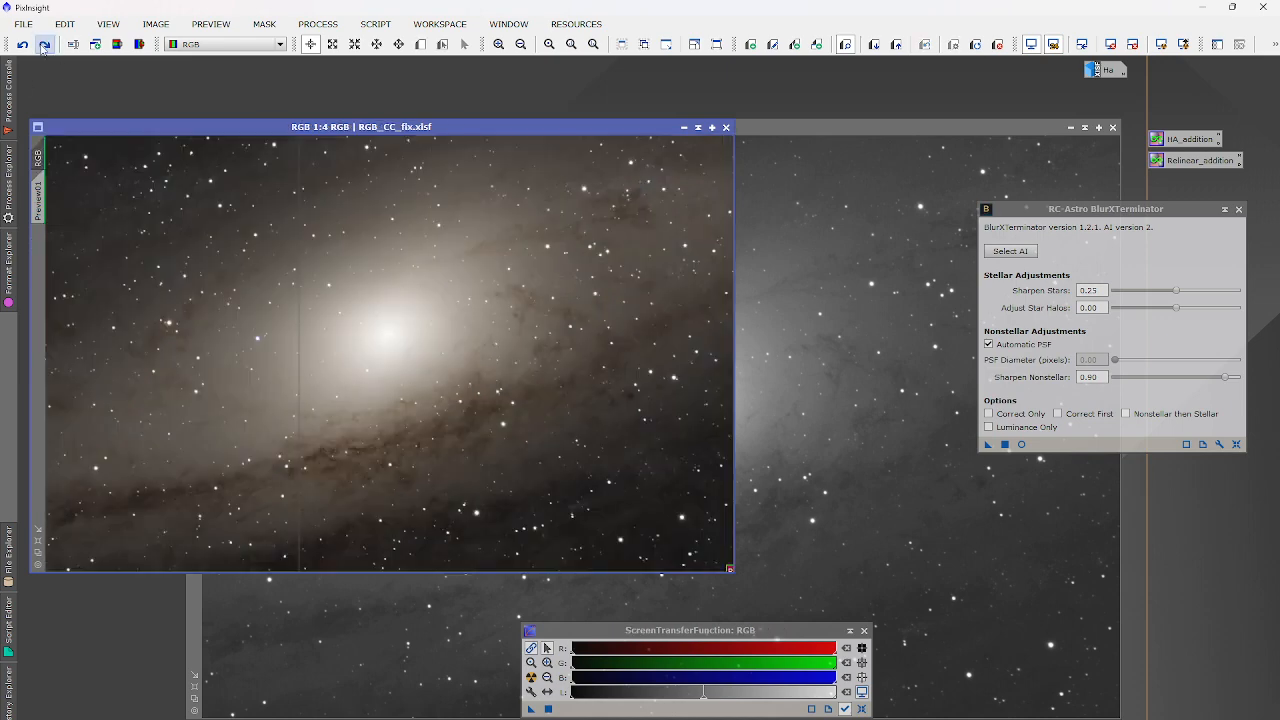
{"action": "left_click", "coordinate": [44, 45]}
{"action": "left_click", "coordinate": [38, 252]}
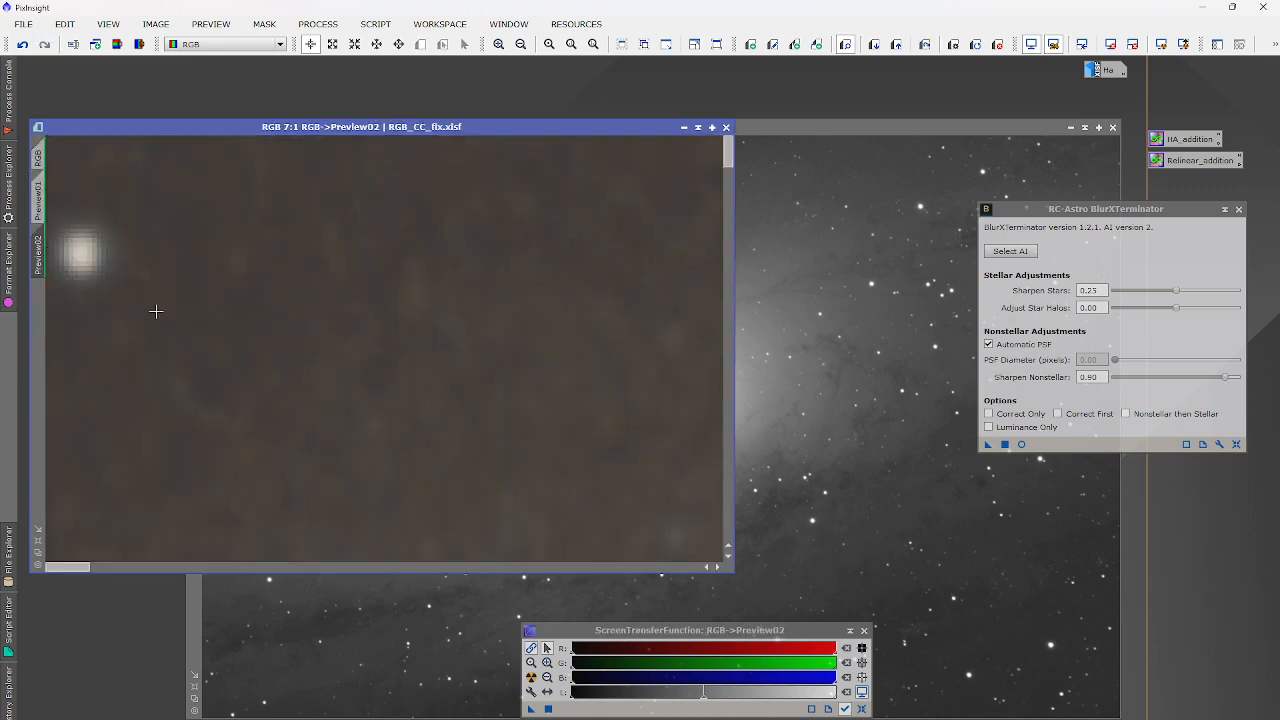
{"action": "scroll", "coordinate": [170, 315], "scroll_direction": "down", "scroll_amount": 4}
{"action": "scroll", "coordinate": [332, 408], "scroll_direction": "up", "scroll_amount": 1}
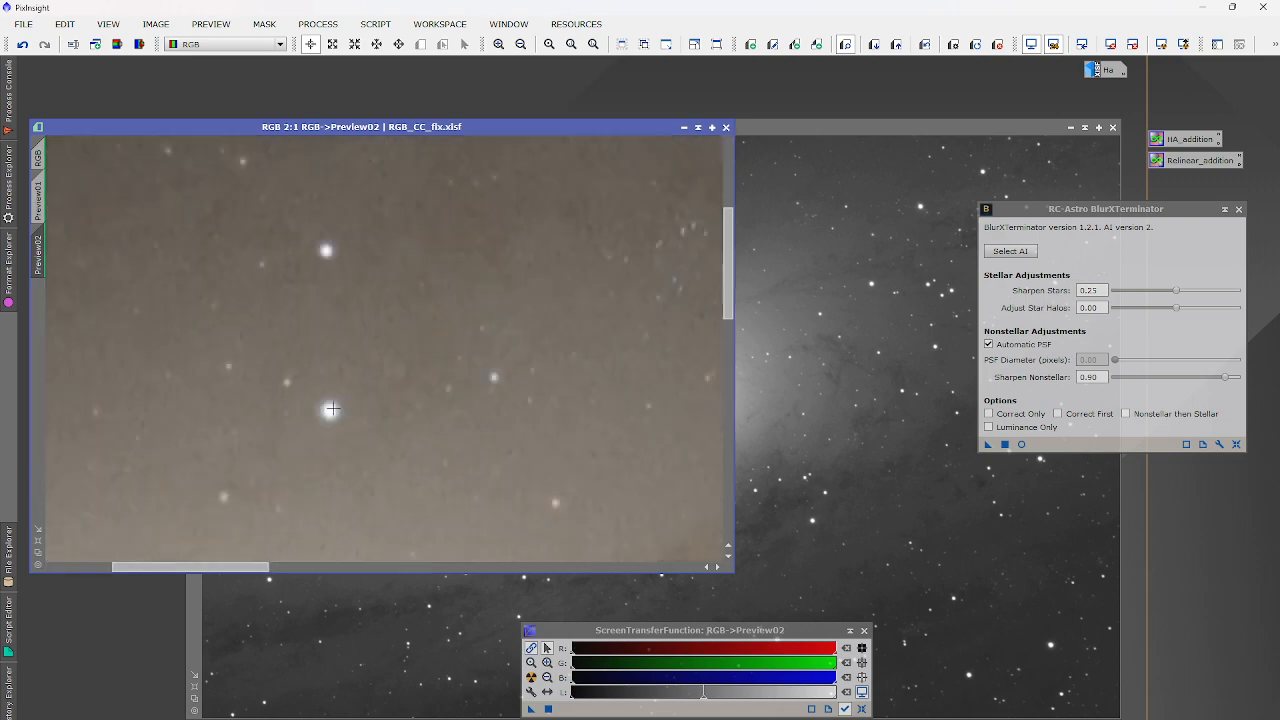
{"action": "scroll", "coordinate": [332, 408], "scroll_direction": "up", "scroll_amount": 8}
{"action": "scroll", "coordinate": [350, 409], "scroll_direction": "down", "scroll_amount": 1}
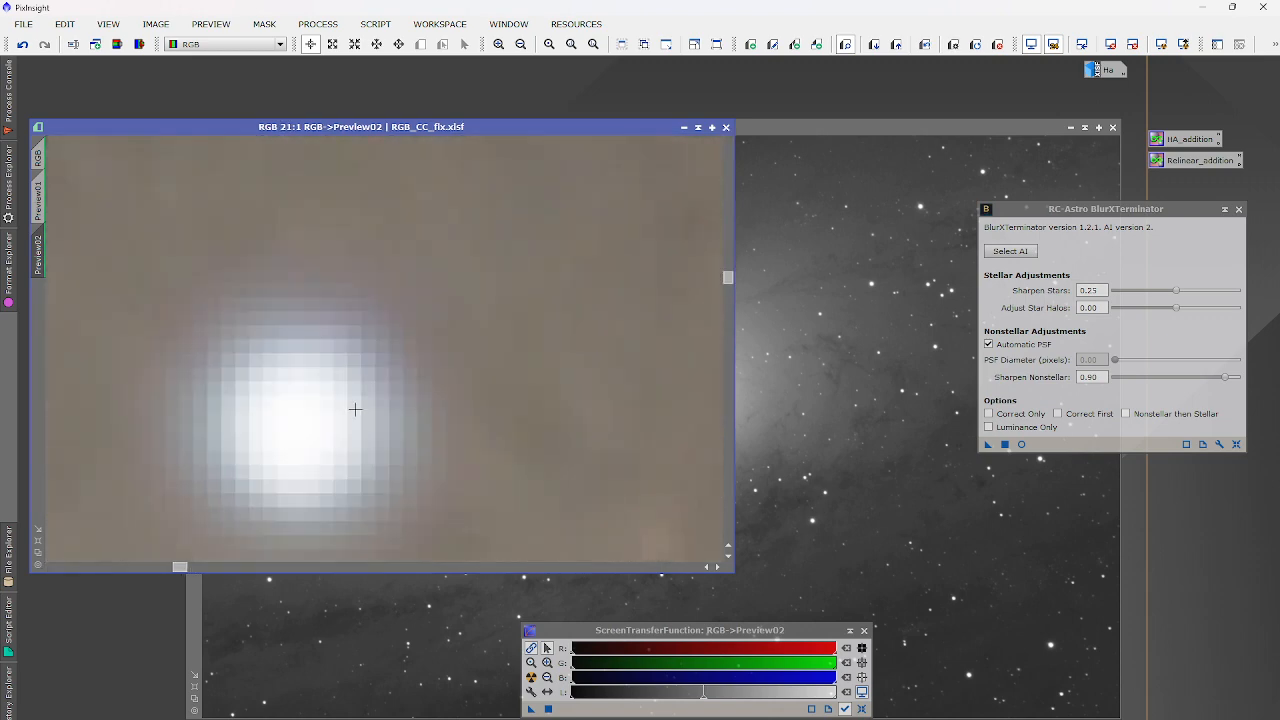
{"action": "key", "text": "ctrl+shift+z"}
{"action": "key", "text": "ctrl+shift+z"}
{"action": "key", "text": "ctrl+shift+z"}
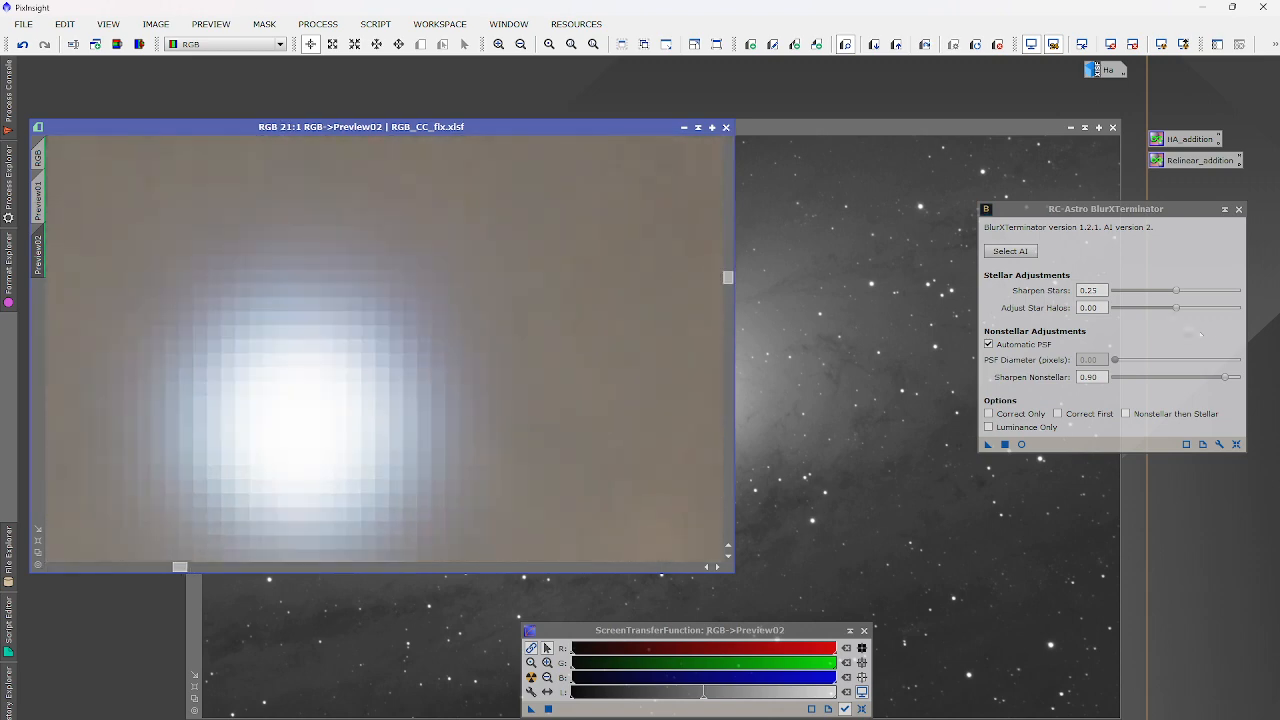
Set Sharpen Stars and Adjust Star Halos to 0.16 and rerun BlurXTerminator on Preview02.
{"action": "left_click_drag", "start_coordinate": [1176, 310], "coordinate": [1155, 293]}
{"action": "left_click", "coordinate": [581, 363]}
{"action": "scroll", "coordinate": [581, 363], "scroll_direction": "down", "scroll_amount": 5}
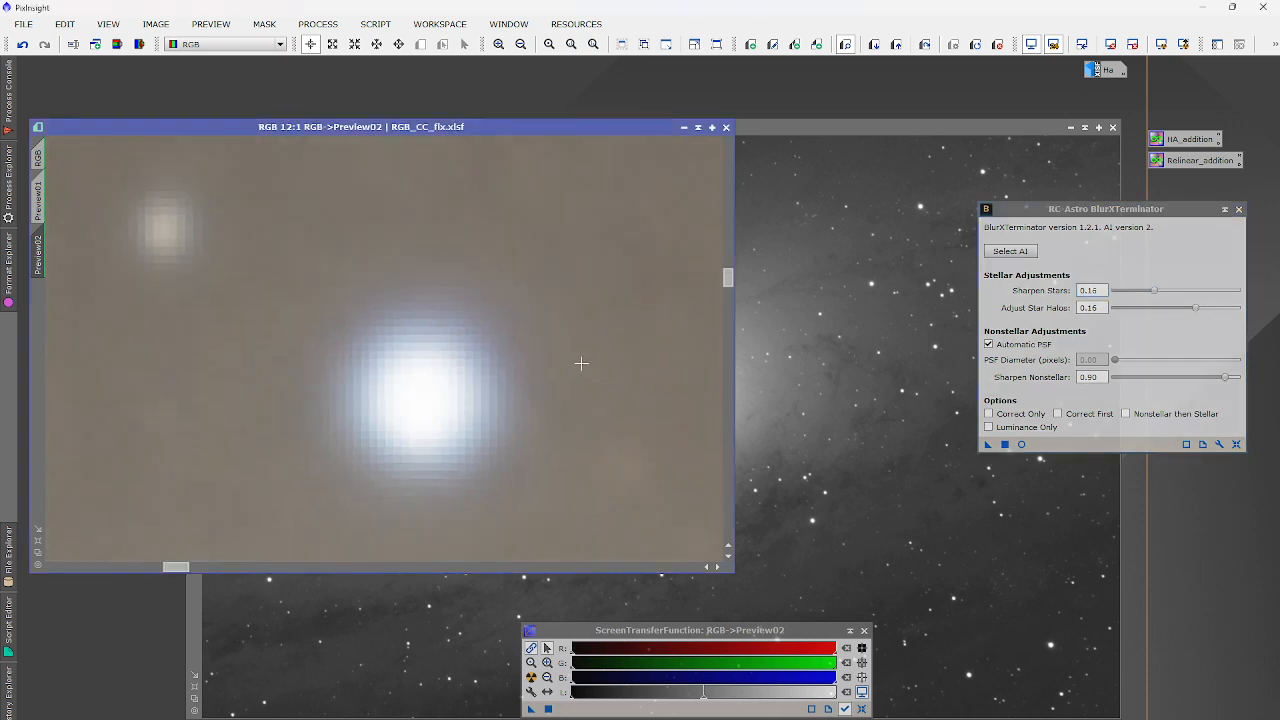
{"action": "scroll", "coordinate": [583, 361], "scroll_direction": "down", "scroll_amount": 4}
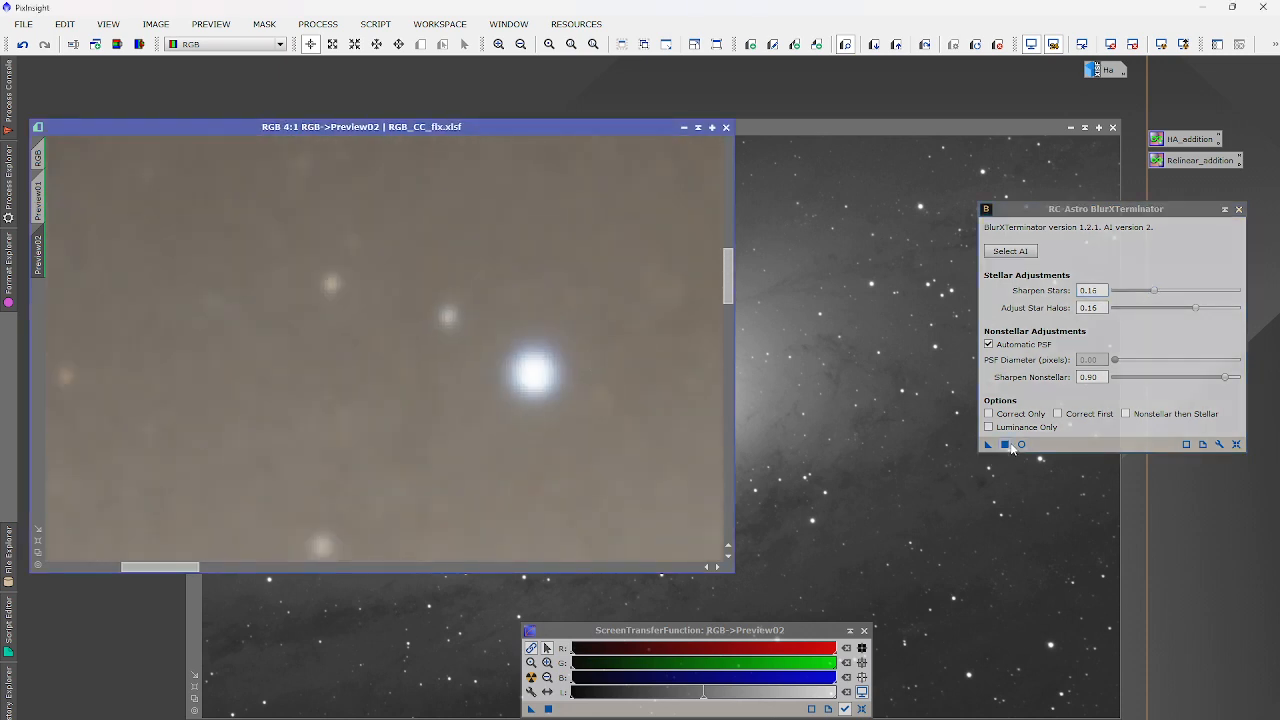
{"action": "left_click", "coordinate": [1005, 444]}
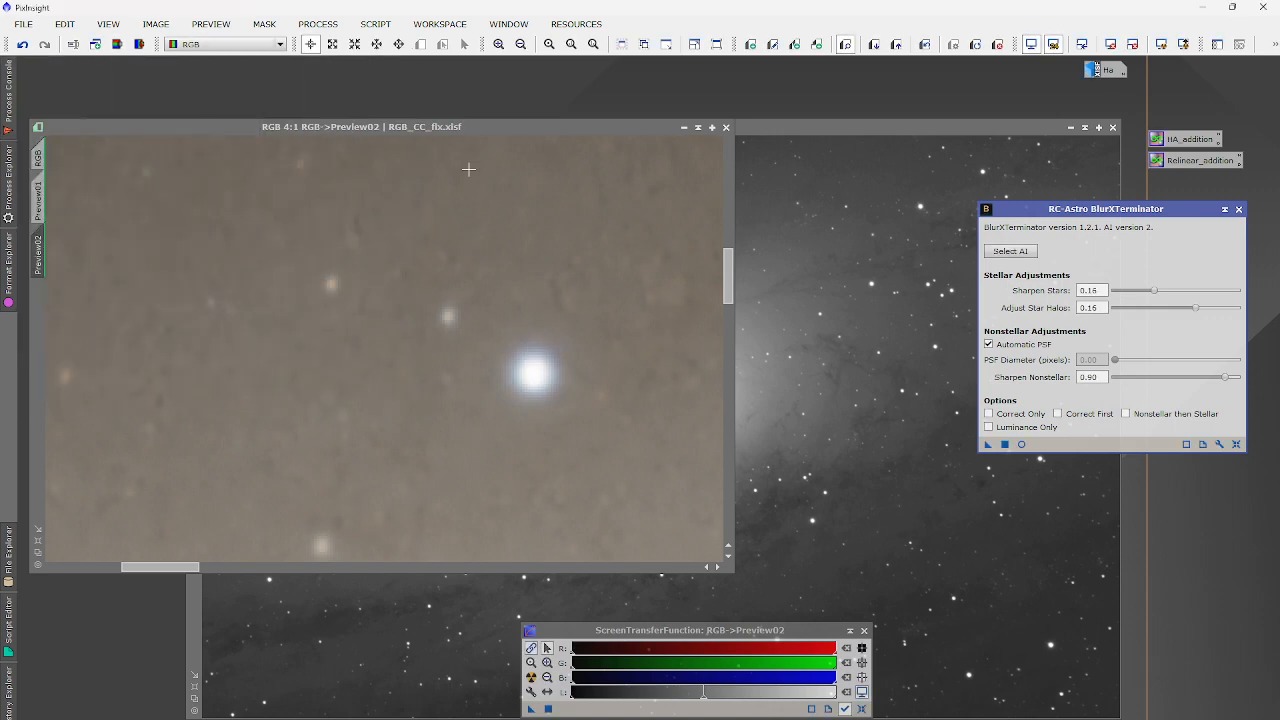
{"action": "scroll", "coordinate": [397, 280], "scroll_direction": "down", "scroll_amount": 3}
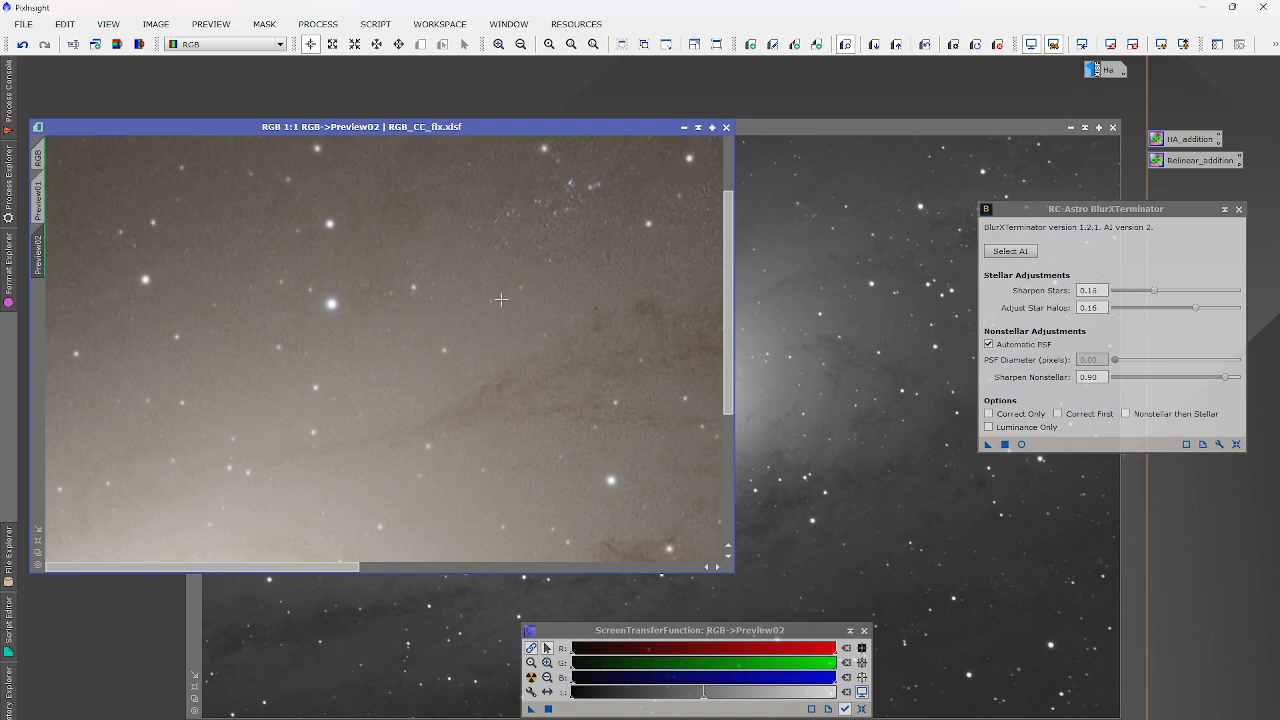
{"action": "scroll", "coordinate": [640, 277], "scroll_direction": "up", "scroll_amount": 1}
{"action": "scroll", "coordinate": [638, 274], "scroll_direction": "up", "scroll_amount": 1}
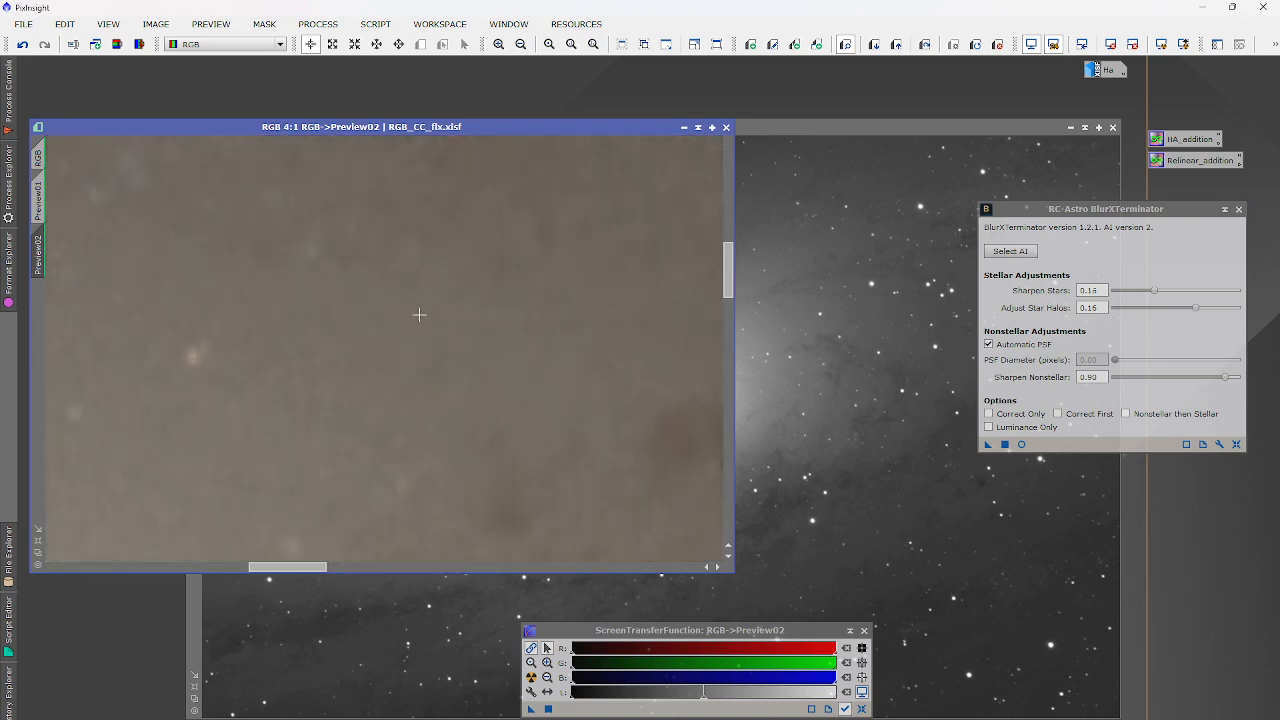
{"action": "scroll", "coordinate": [420, 314], "scroll_direction": "down", "scroll_amount": 2}
{"action": "scroll", "coordinate": [507, 266], "scroll_direction": "up", "scroll_amount": 2}
{"action": "scroll", "coordinate": [548, 294], "scroll_direction": "down", "scroll_amount": 1}
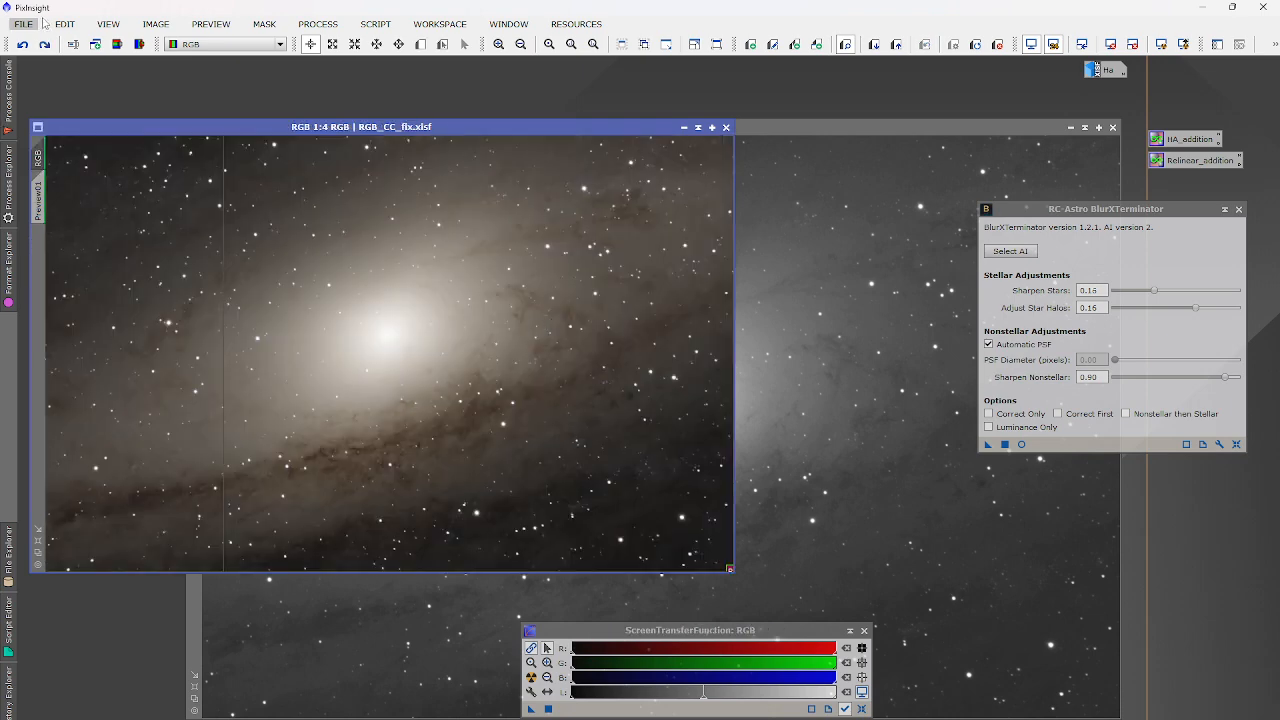
Compare the whole RGB image against the sharpened Preview02 at different zooms.
{"action": "left_click", "coordinate": [46, 45]}
{"action": "left_click", "coordinate": [42, 246]}
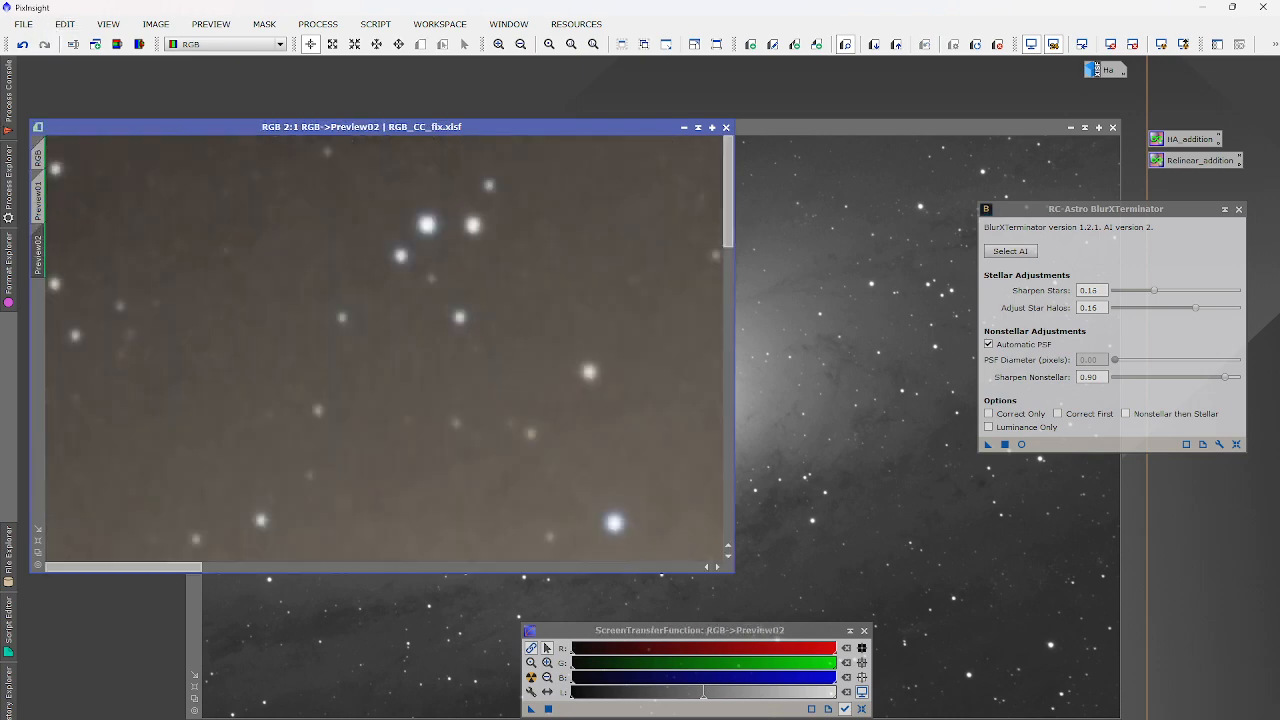
{"action": "scroll", "coordinate": [577, 322], "scroll_direction": "down", "scroll_amount": 2}
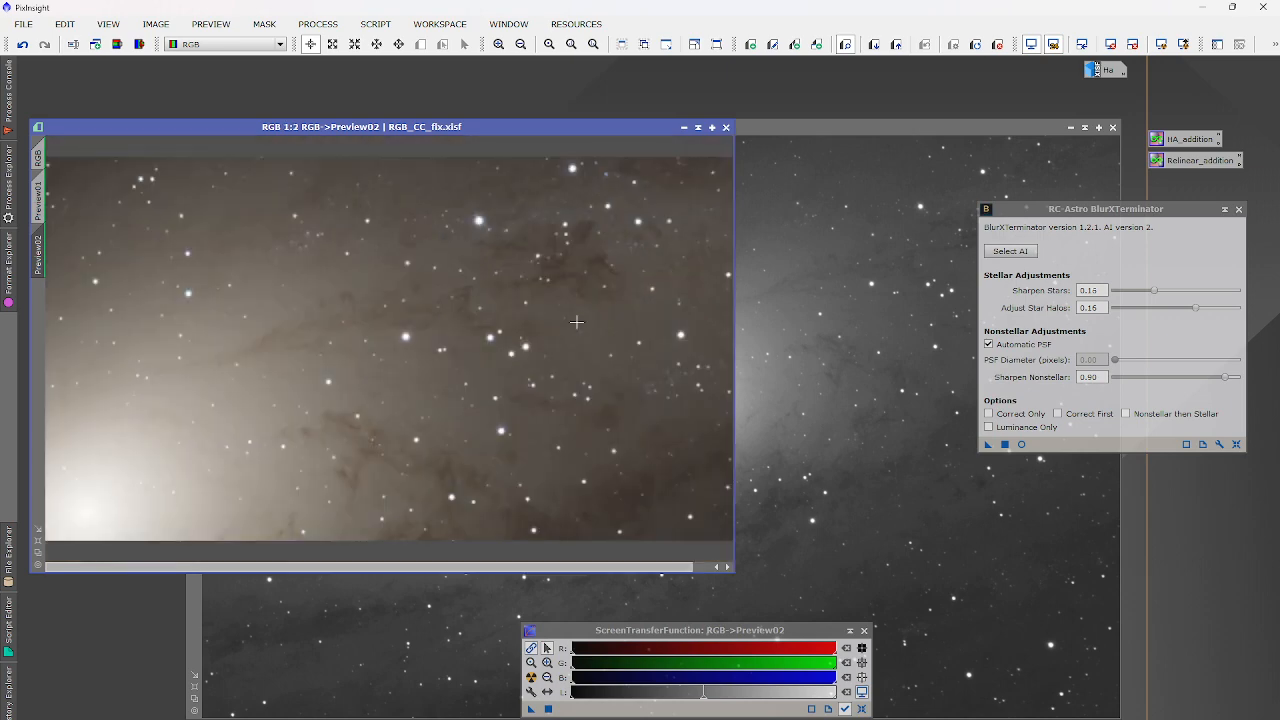
{"action": "scroll", "coordinate": [577, 322], "scroll_direction": "up", "scroll_amount": 1}
{"action": "scroll", "coordinate": [425, 322], "scroll_direction": "down", "scroll_amount": 2}
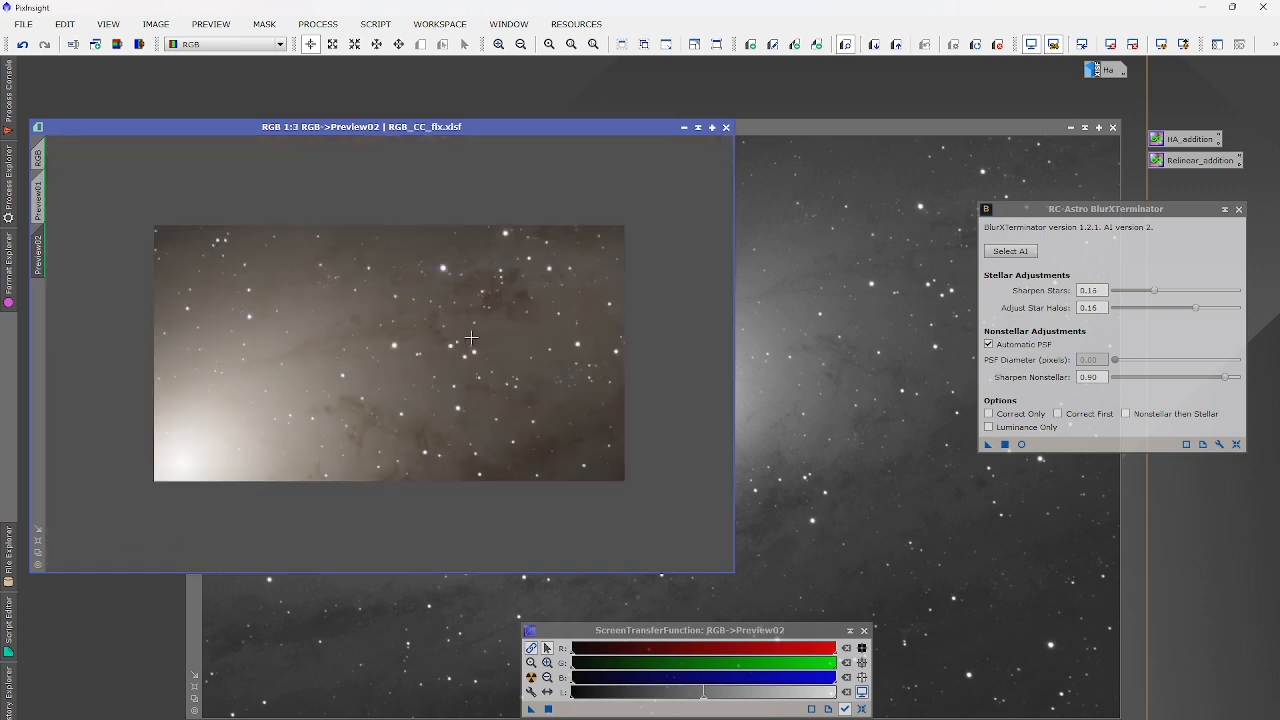
Delete all previews from the RGB_CC_fix image via Preview > Delete All.
{"action": "left_click", "coordinate": [211, 24]}
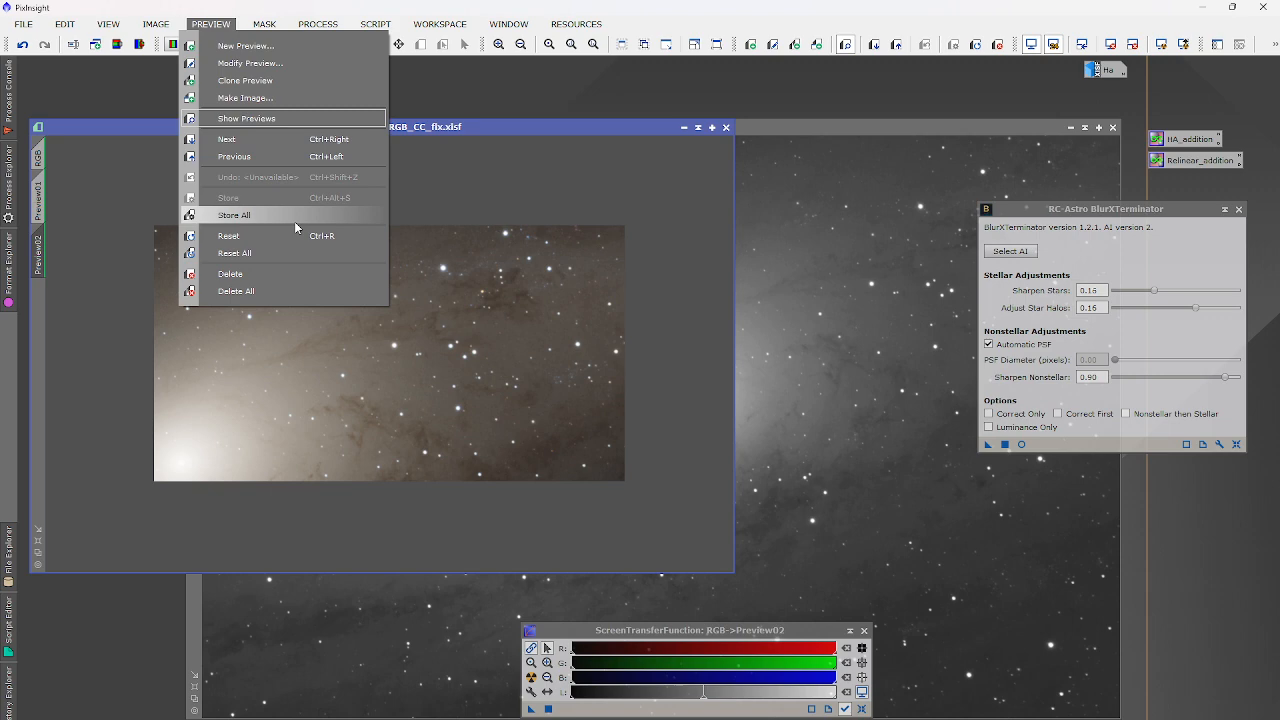
{"action": "left_click", "coordinate": [309, 290]}
{"action": "left_click", "coordinate": [770, 335]}
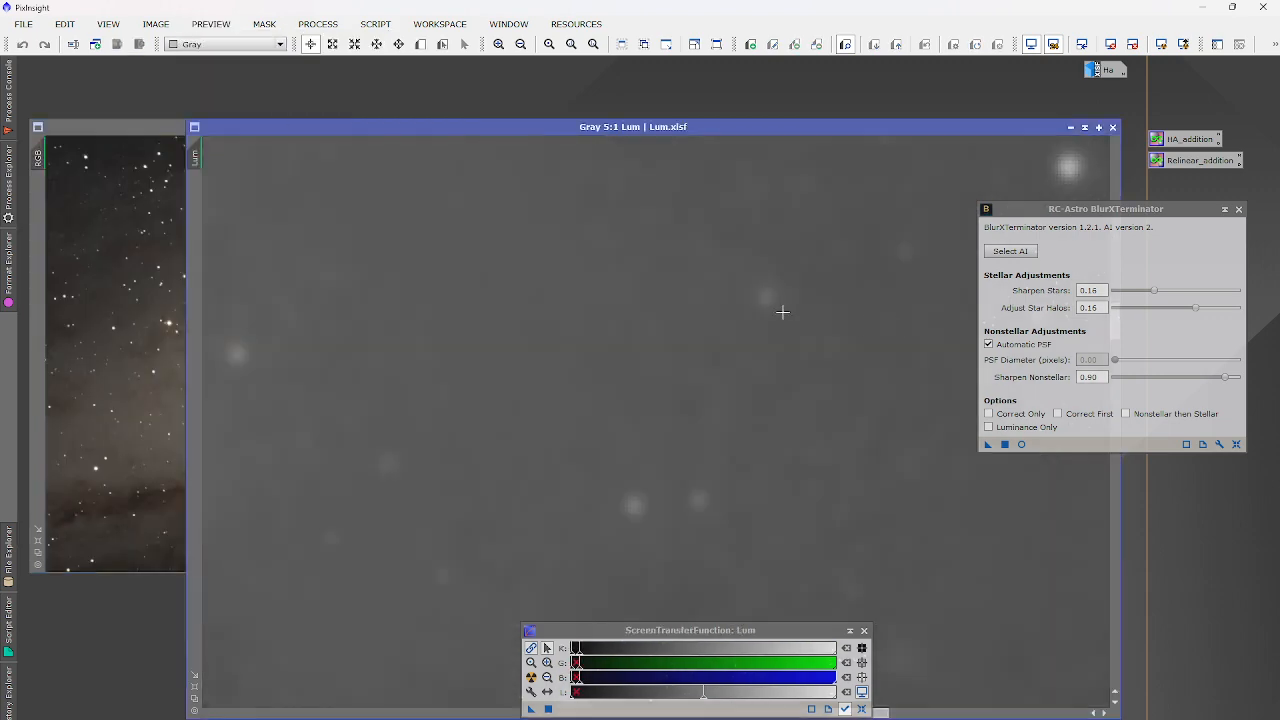
{"action": "scroll", "coordinate": [781, 312], "scroll_direction": "down", "scroll_amount": 6}
{"action": "left_click", "coordinate": [138, 318]}
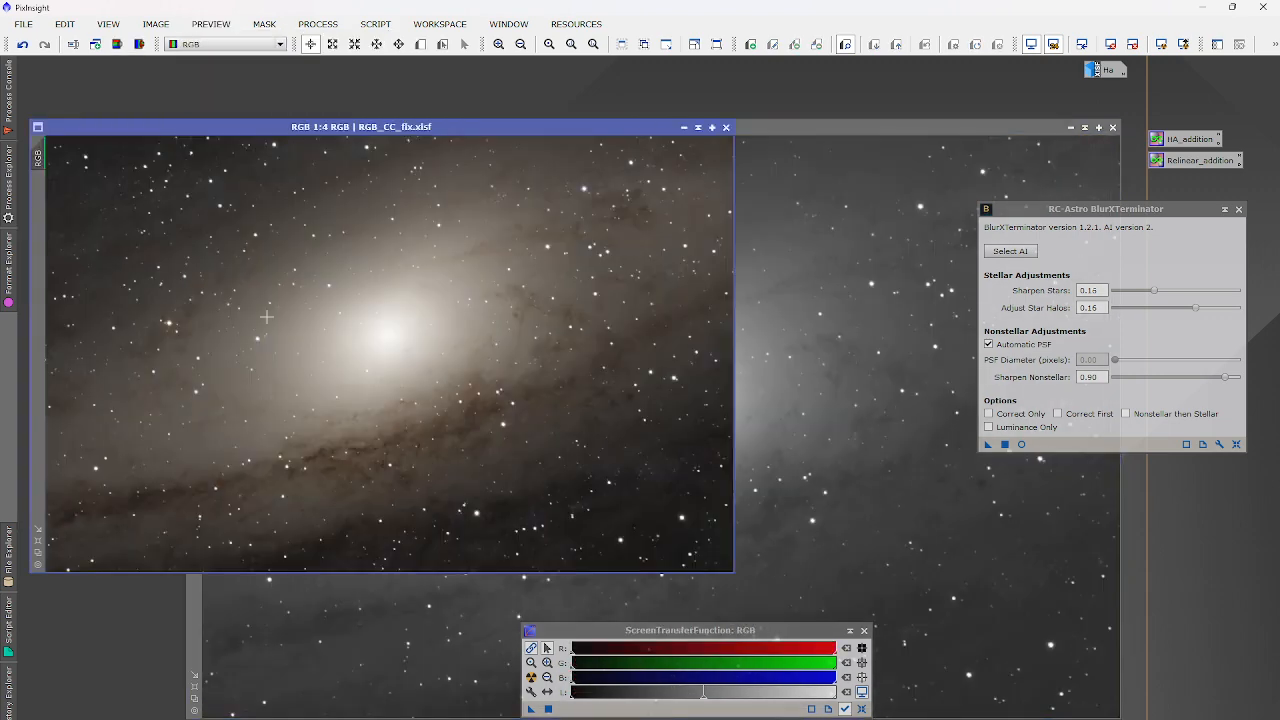
Apply BlurXTerminator with stars 0.16 and halos 0.16 to the entire RGB_CC_fix image.
{"action": "left_click", "coordinate": [1005, 444]}
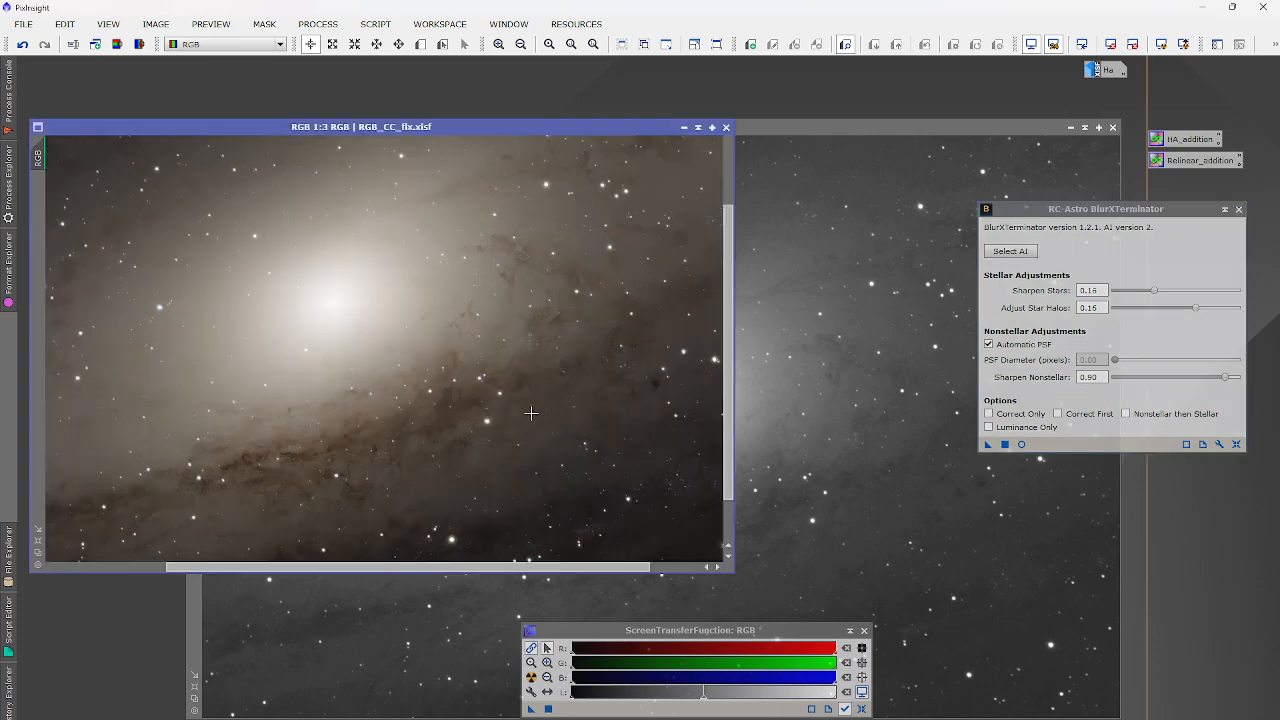
Save the sharpened image as RGB_blurx.xisf with the default XISF options.
{"action": "scroll", "coordinate": [531, 413], "scroll_direction": "down", "scroll_amount": 1}
{"action": "left_click", "coordinate": [22, 24]}
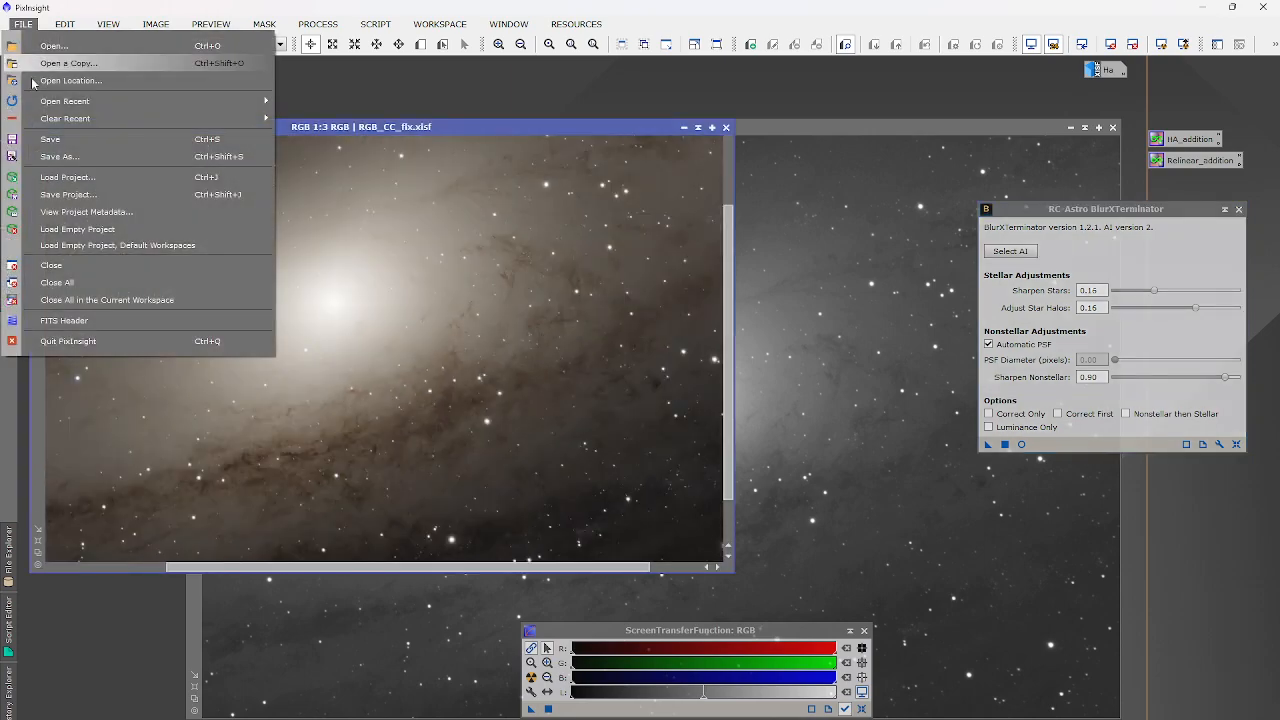
{"action": "left_click", "coordinate": [62, 155]}
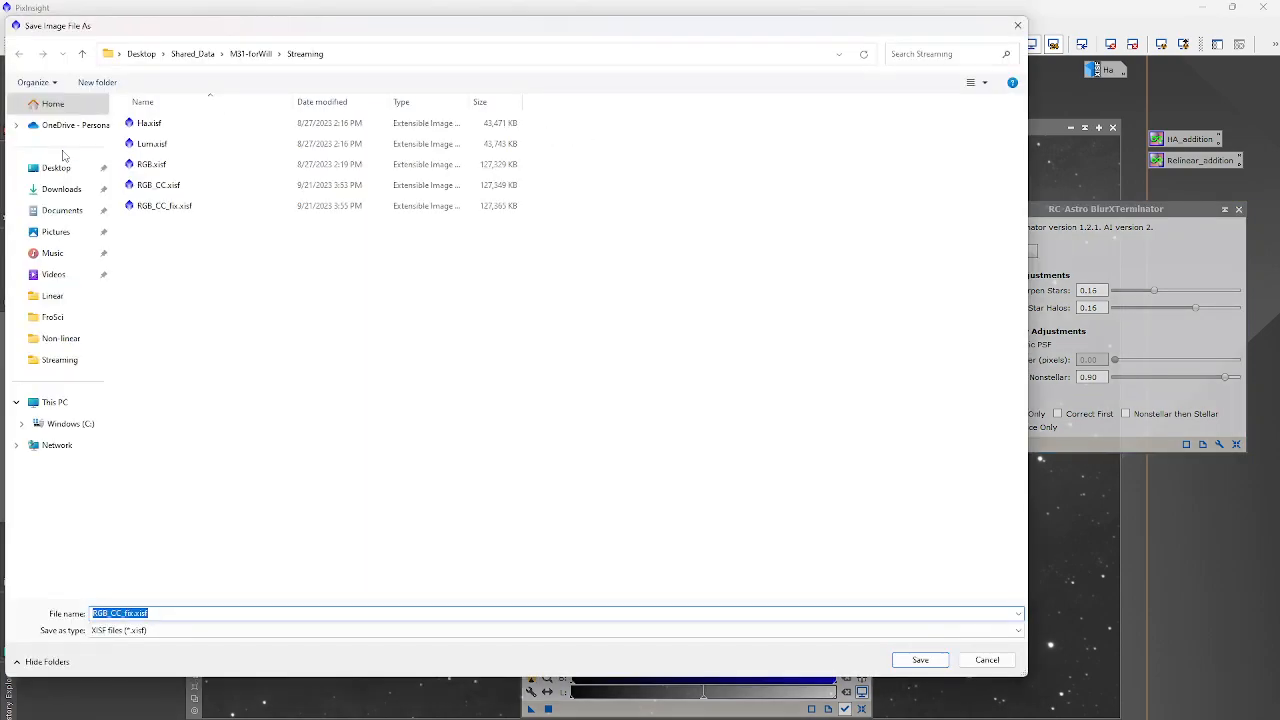
{"action": "type", "text": "RGB_blurx"}
{"action": "key", "text": "Return"}
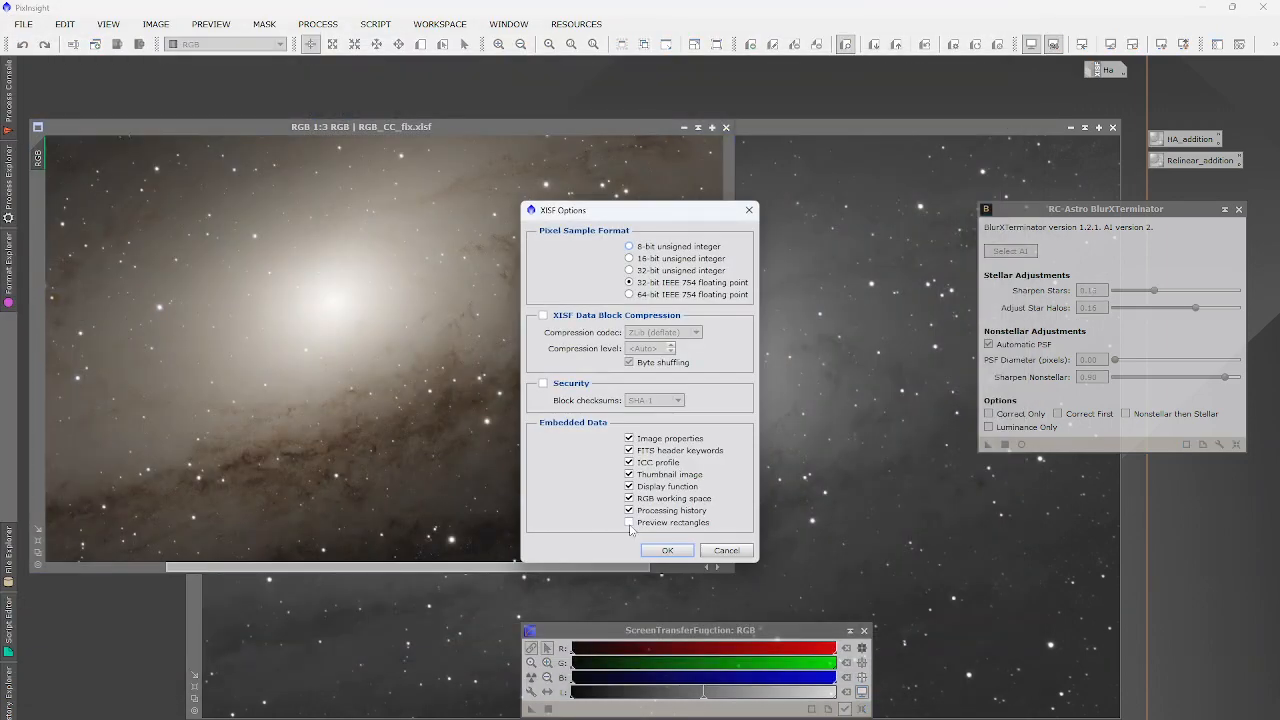
{"action": "left_click", "coordinate": [667, 550]}
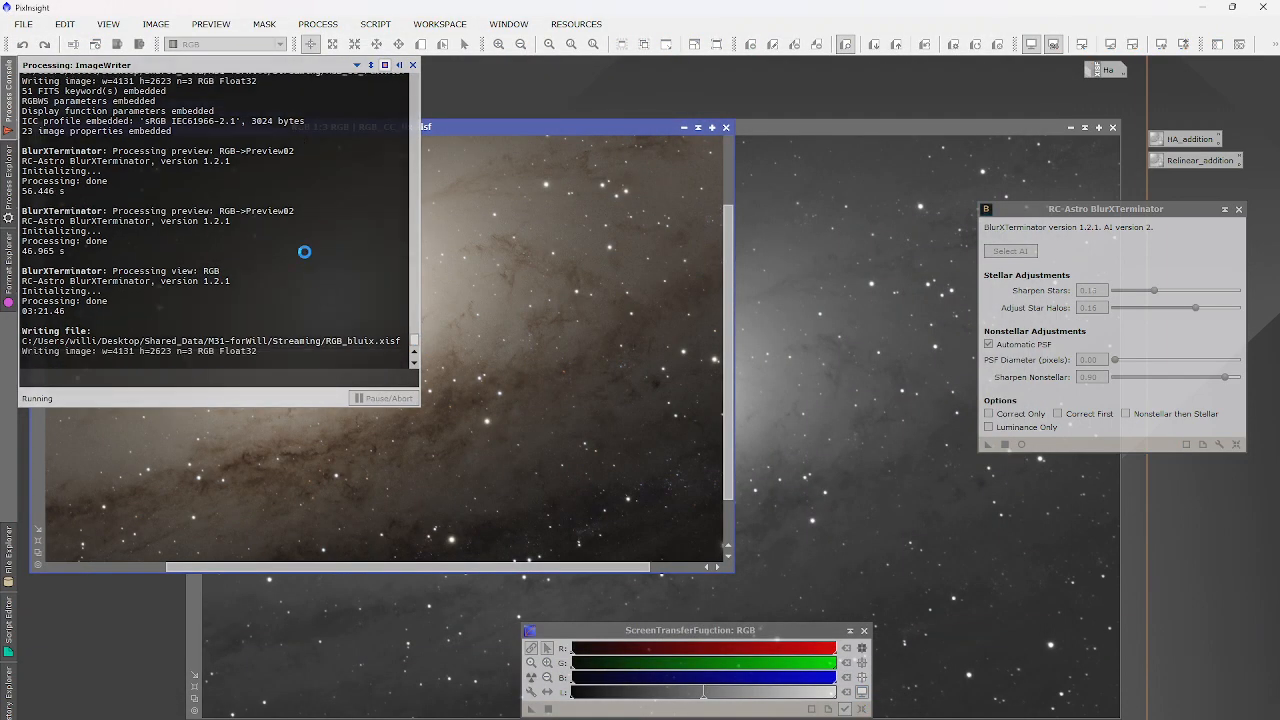
Re-apply an STF AutoStretch, inspect RGB_blurx at several zooms, and minimise it to an icon.
{"action": "left_click_drag", "start_coordinate": [580, 649], "coordinate": [603, 650]}
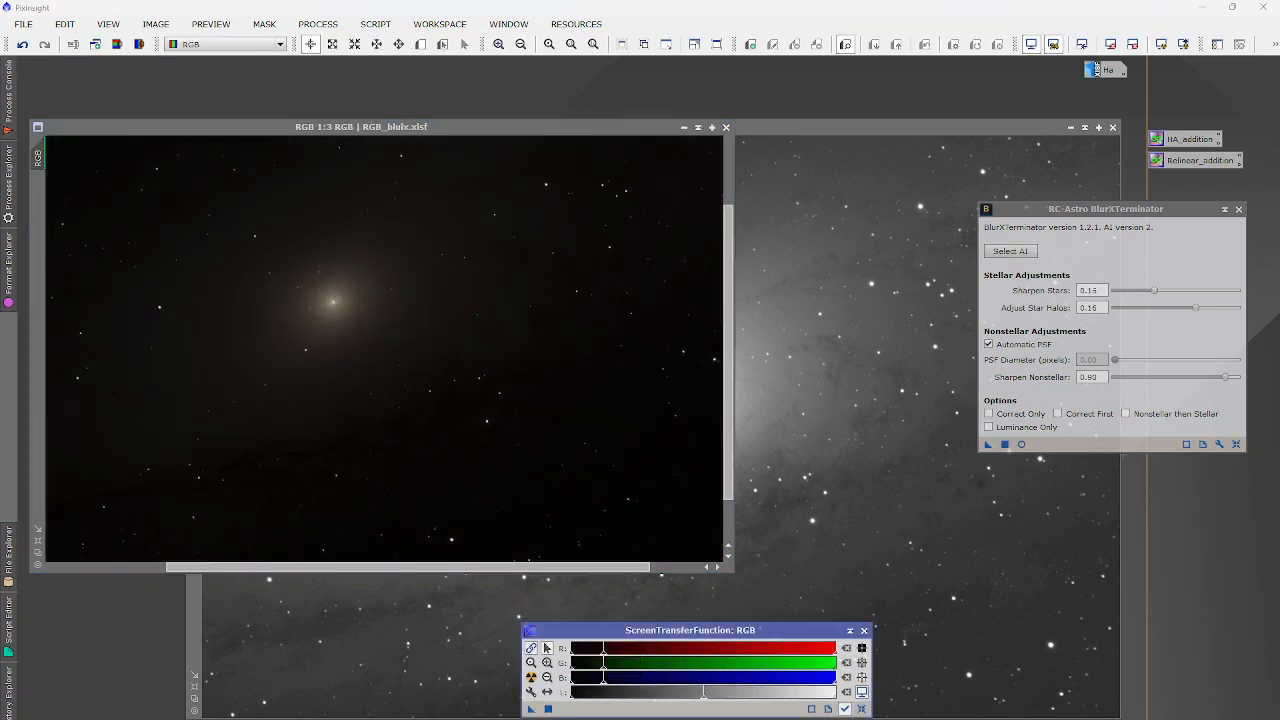
{"action": "scroll", "coordinate": [316, 300], "scroll_direction": "up", "scroll_amount": 3}
{"action": "scroll", "coordinate": [412, 320], "scroll_direction": "up", "scroll_amount": 5}
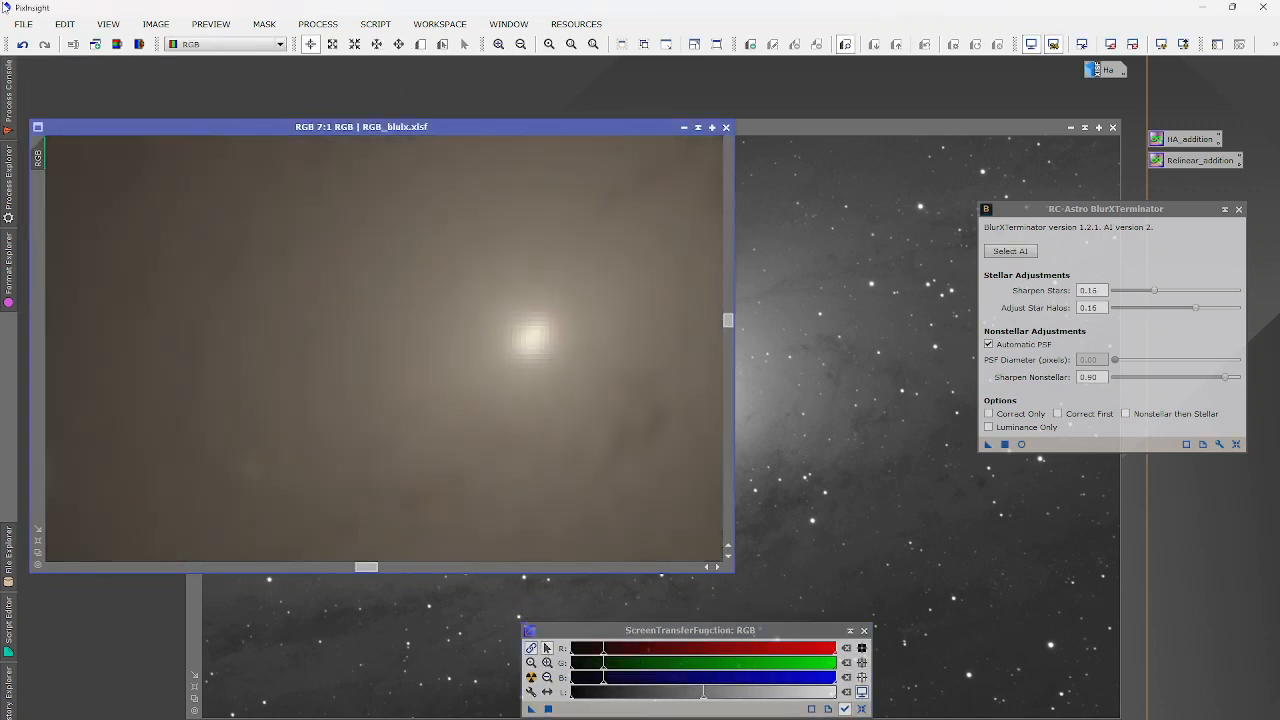
{"action": "left_click", "coordinate": [532, 678]}
{"action": "scroll", "coordinate": [434, 453], "scroll_direction": "down", "scroll_amount": 5}
{"action": "scroll", "coordinate": [531, 340], "scroll_direction": "up", "scroll_amount": 3}
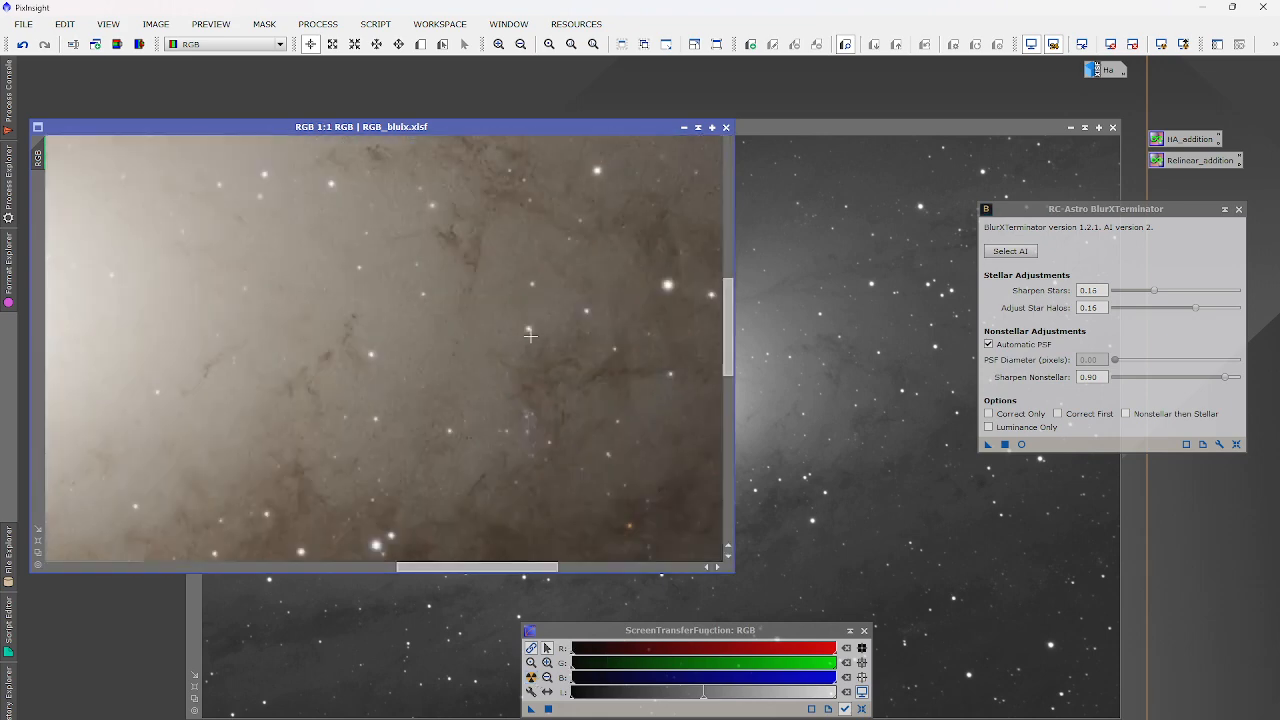
{"action": "scroll", "coordinate": [531, 336], "scroll_direction": "down", "scroll_amount": 4}
{"action": "scroll", "coordinate": [432, 468], "scroll_direction": "up", "scroll_amount": 4}
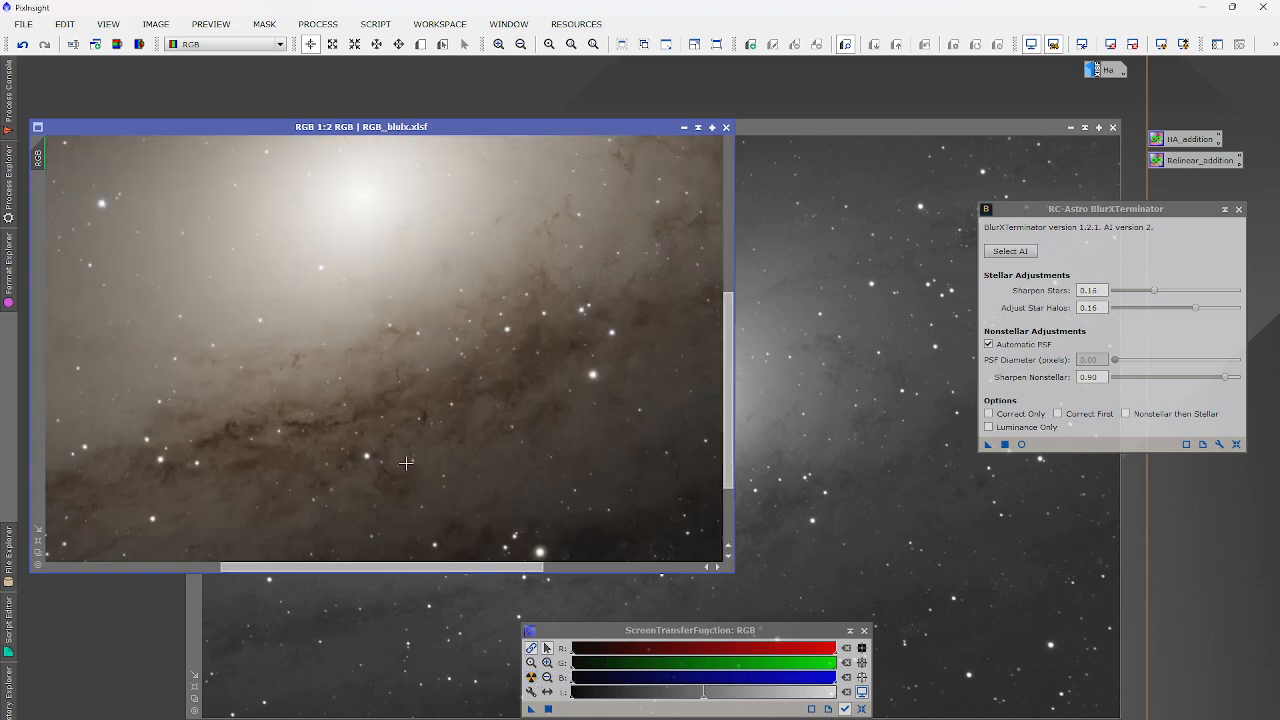
{"action": "scroll", "coordinate": [400, 456], "scroll_direction": "down", "scroll_amount": 6}
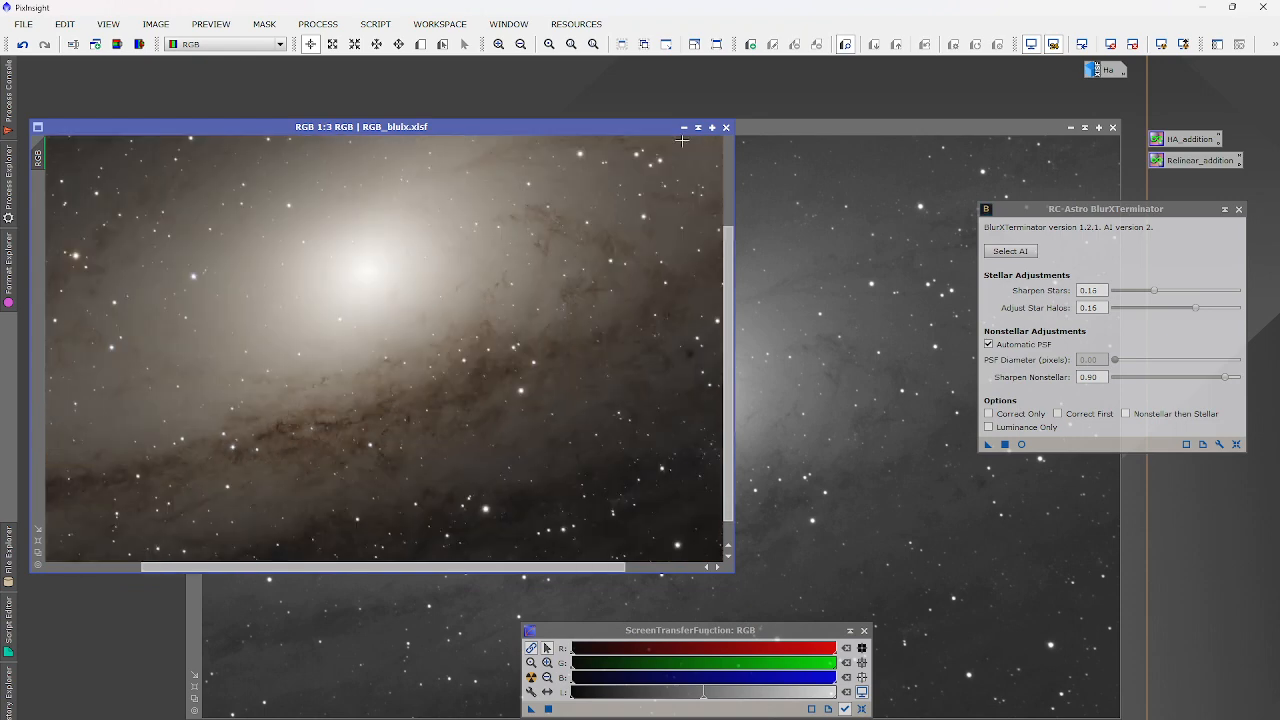
{"action": "left_click", "coordinate": [684, 127]}
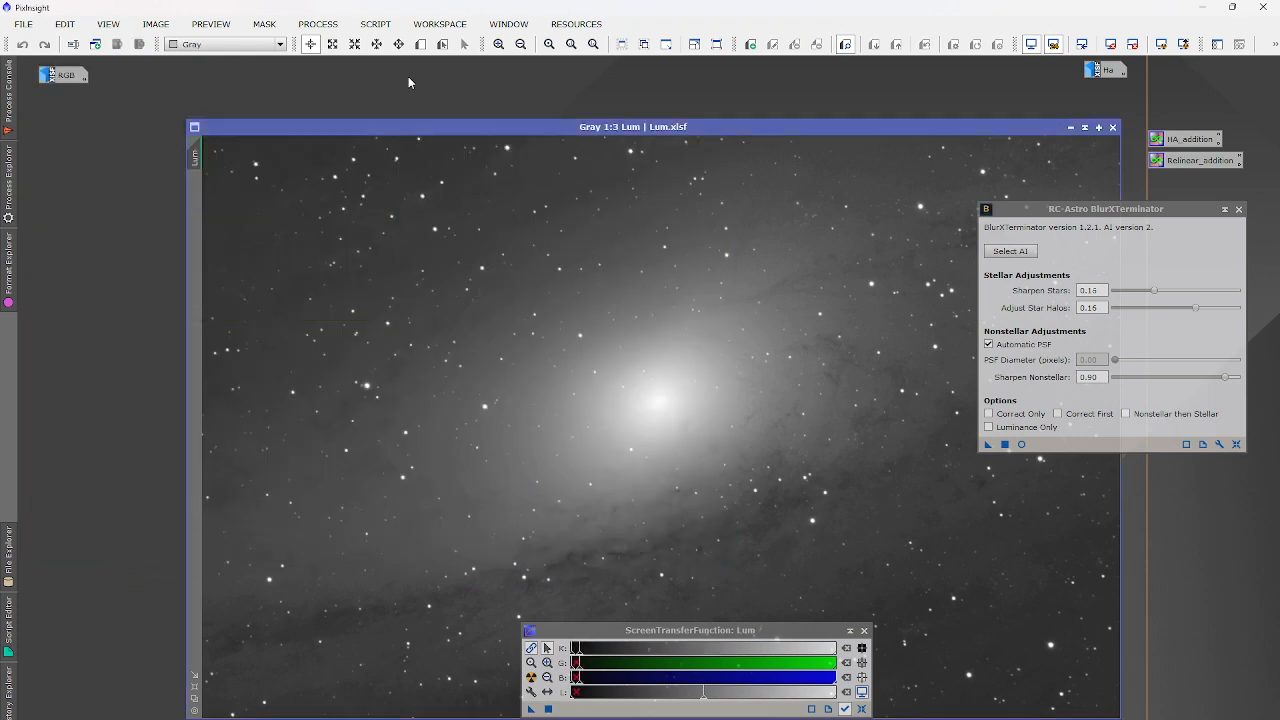
Apply BlurXTerminator (stars 0.16, halos 0.16, nonstellar 0.90) to the repositioned Lum image.
{"action": "left_click_drag", "start_coordinate": [420, 129], "coordinate": [337, 106]}
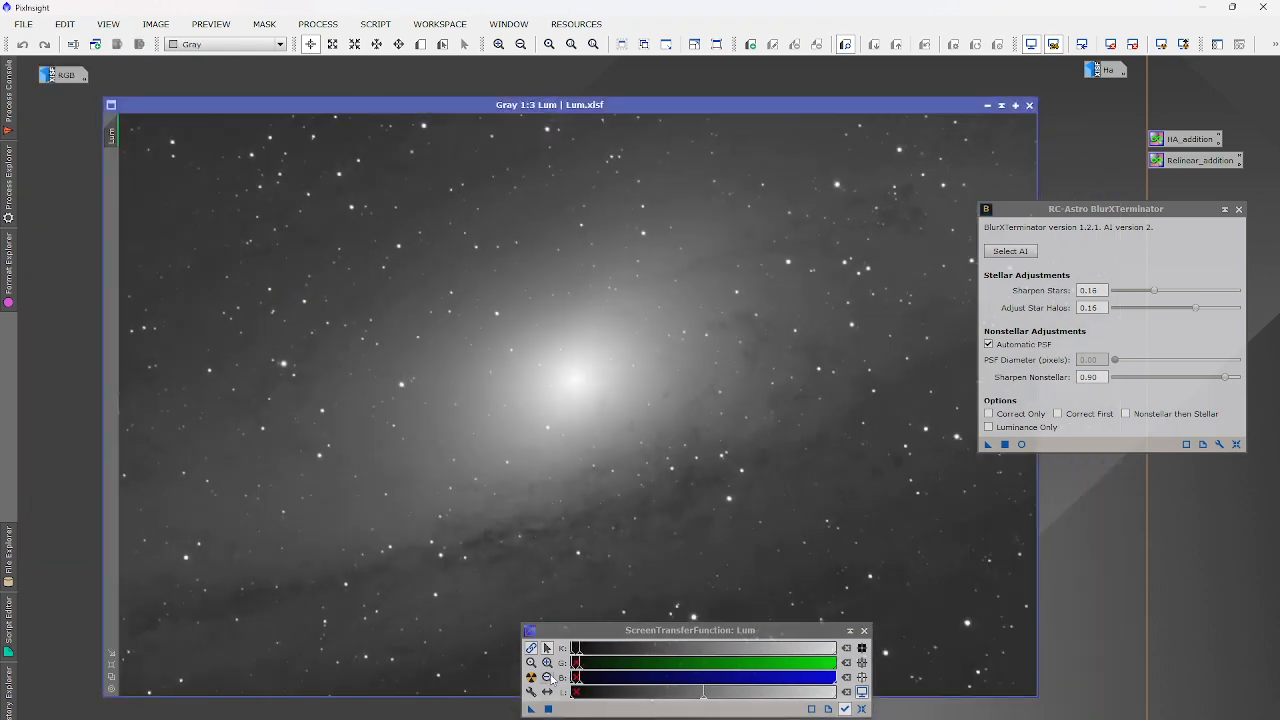
{"action": "left_click", "coordinate": [548, 645]}
{"action": "left_click", "coordinate": [555, 445]}
{"action": "left_click", "coordinate": [1005, 444]}
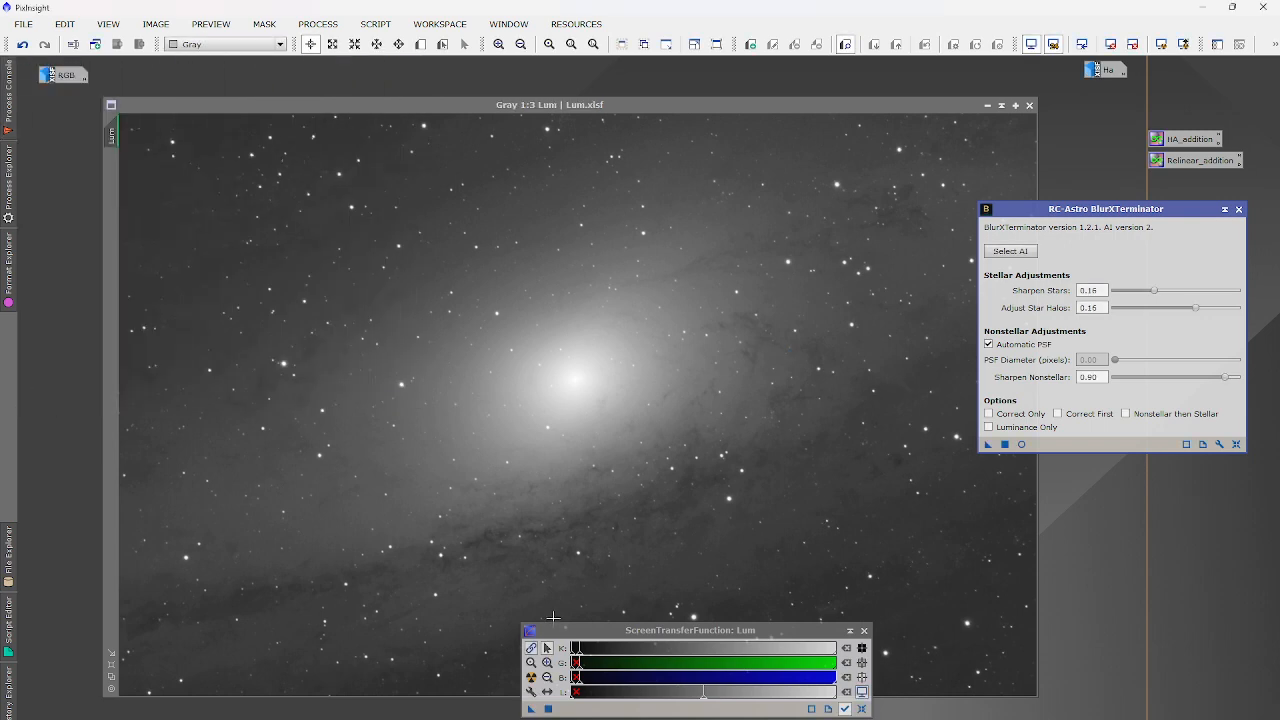
{"action": "left_click", "coordinate": [698, 462]}
{"action": "scroll", "coordinate": [698, 462], "scroll_direction": "up", "scroll_amount": 6}
{"action": "scroll", "coordinate": [698, 462], "scroll_direction": "down", "scroll_amount": 6}
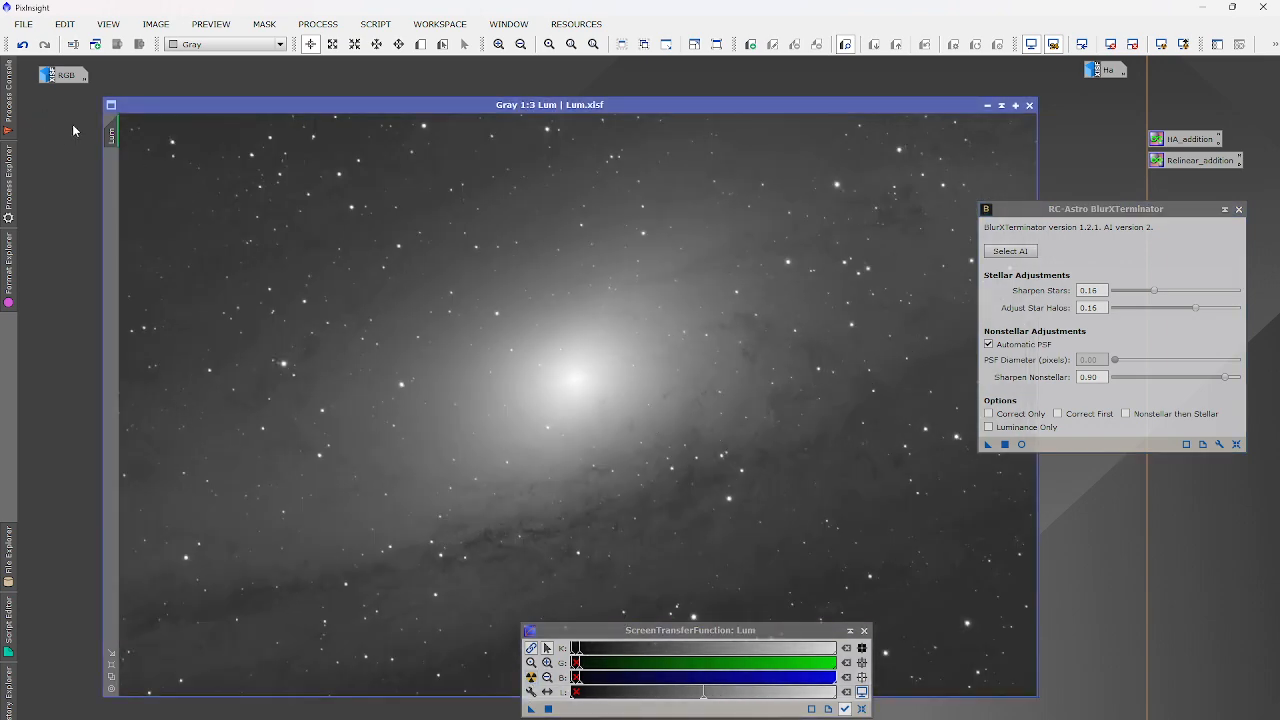
{"action": "scroll", "coordinate": [277, 358], "scroll_direction": "up", "scroll_amount": 3}
{"action": "scroll", "coordinate": [277, 358], "scroll_direction": "up", "scroll_amount": 1}
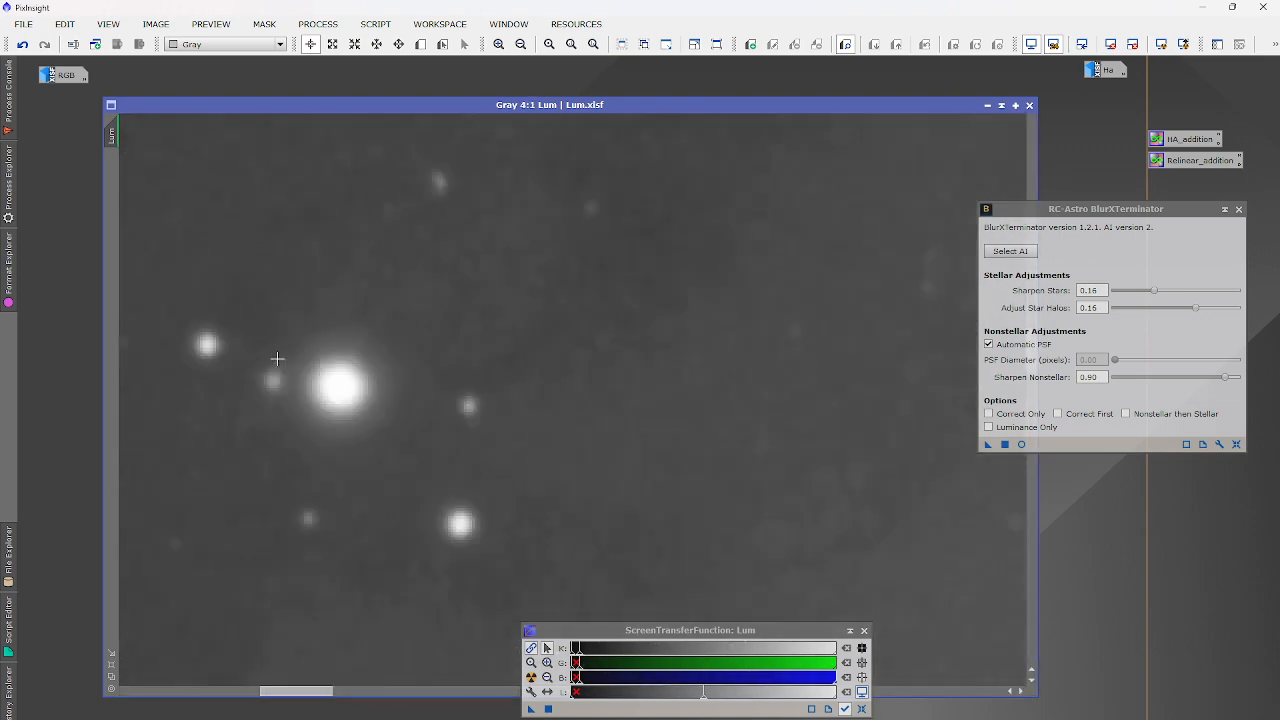
{"action": "scroll", "coordinate": [277, 358], "scroll_direction": "down", "scroll_amount": 4}
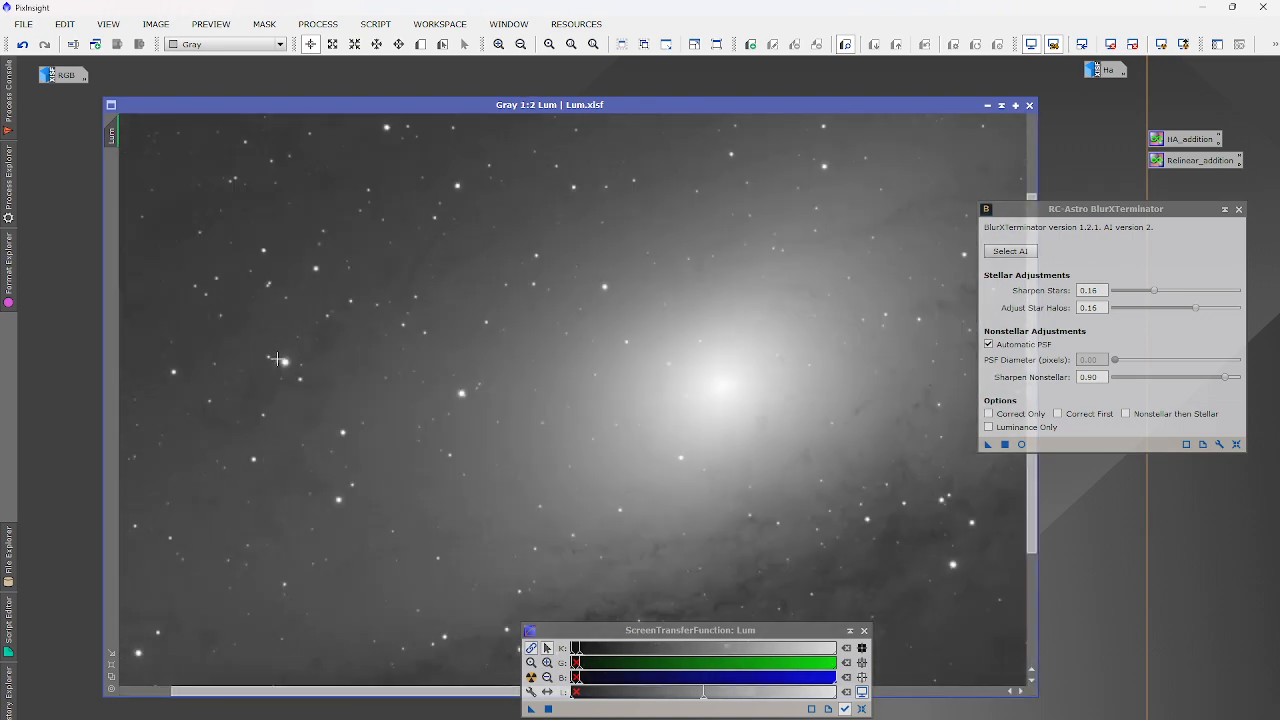
{"action": "scroll", "coordinate": [277, 360], "scroll_direction": "down", "scroll_amount": 1}
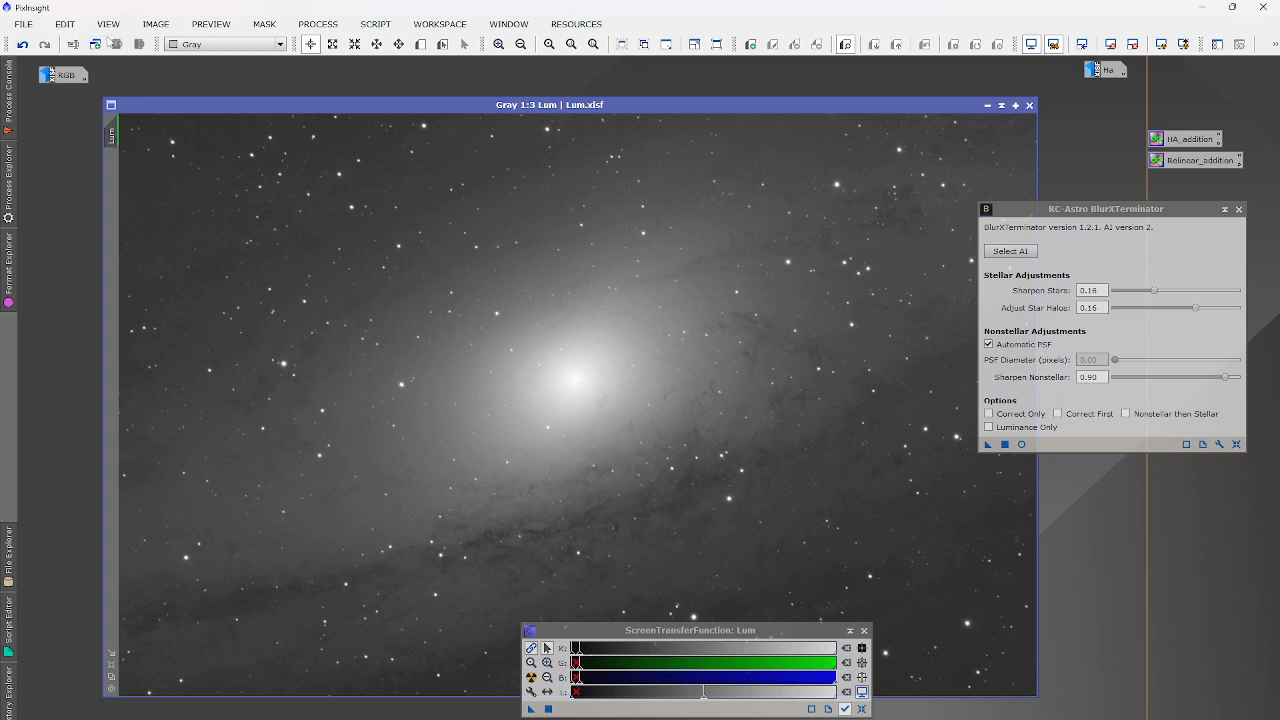
Save the sharpened luminance image as Lum_blurx.xisf with the default XISF options.
{"action": "left_click", "coordinate": [25, 25]}
{"action": "left_click", "coordinate": [82, 157]}
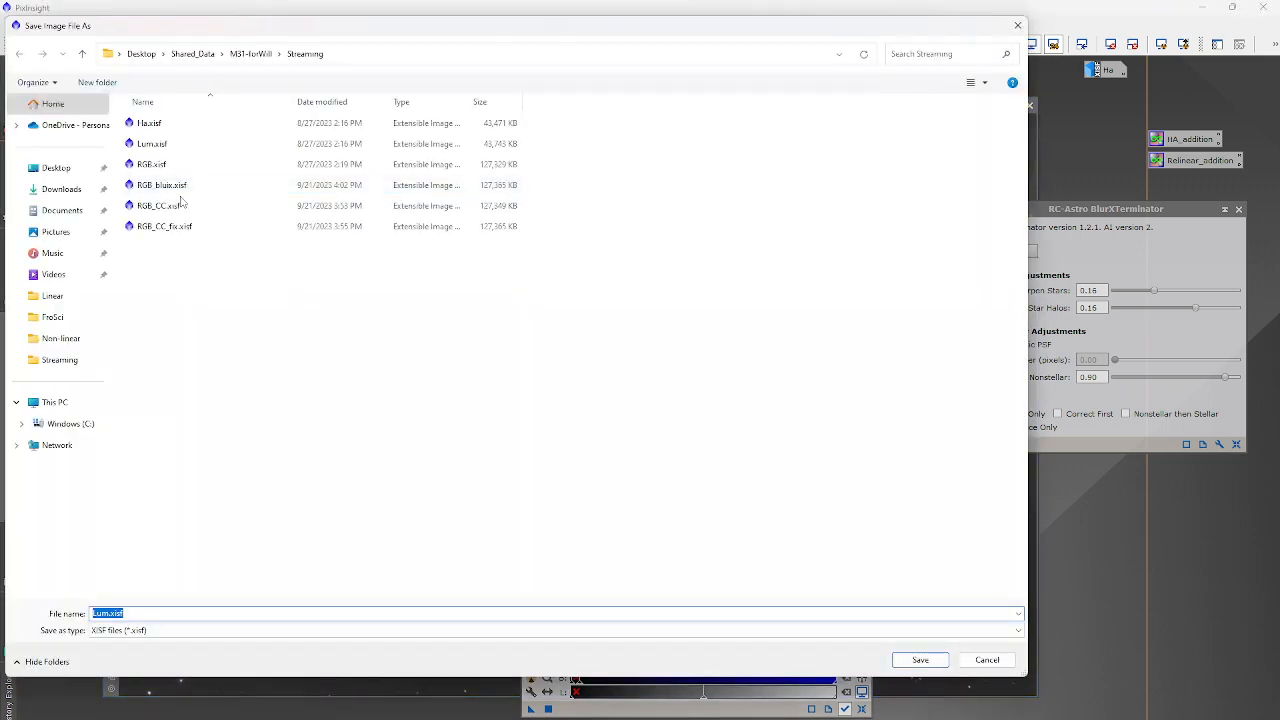
{"action": "type", "text": "L"}
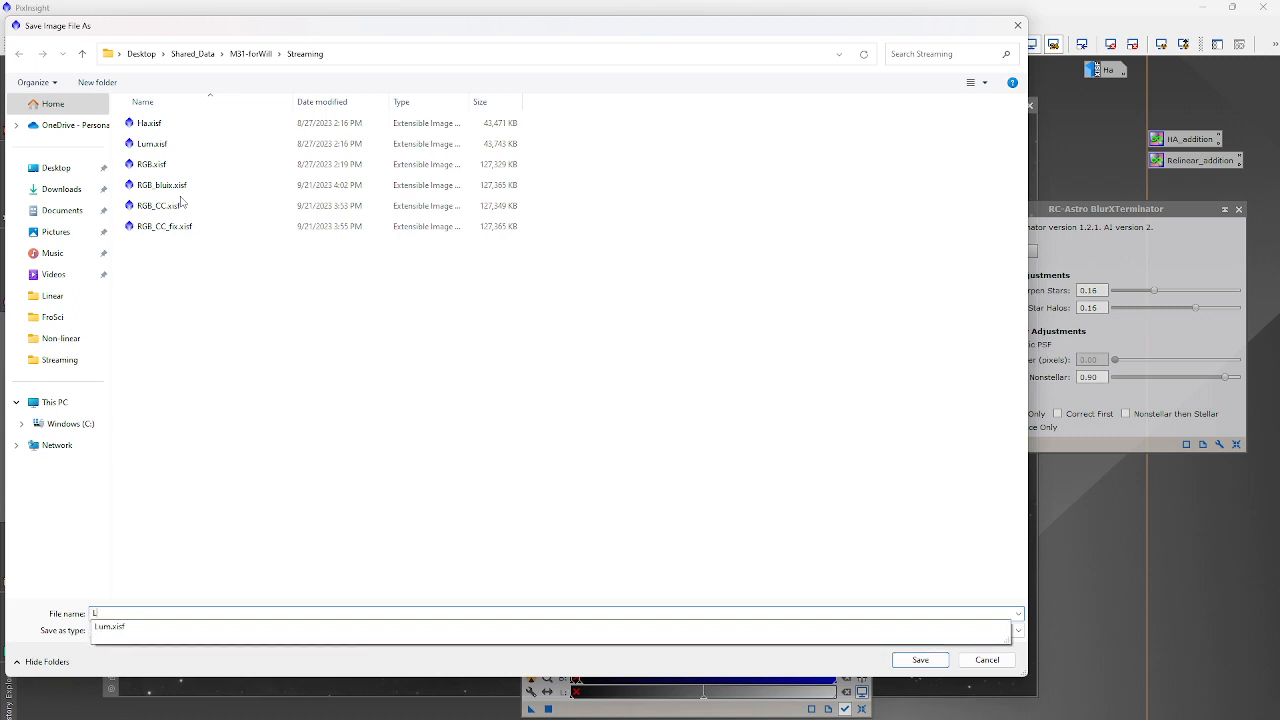
{"action": "type", "text": "um"}
{"action": "type", "text": ".xisf"}
{"action": "key", "text": "Return"}
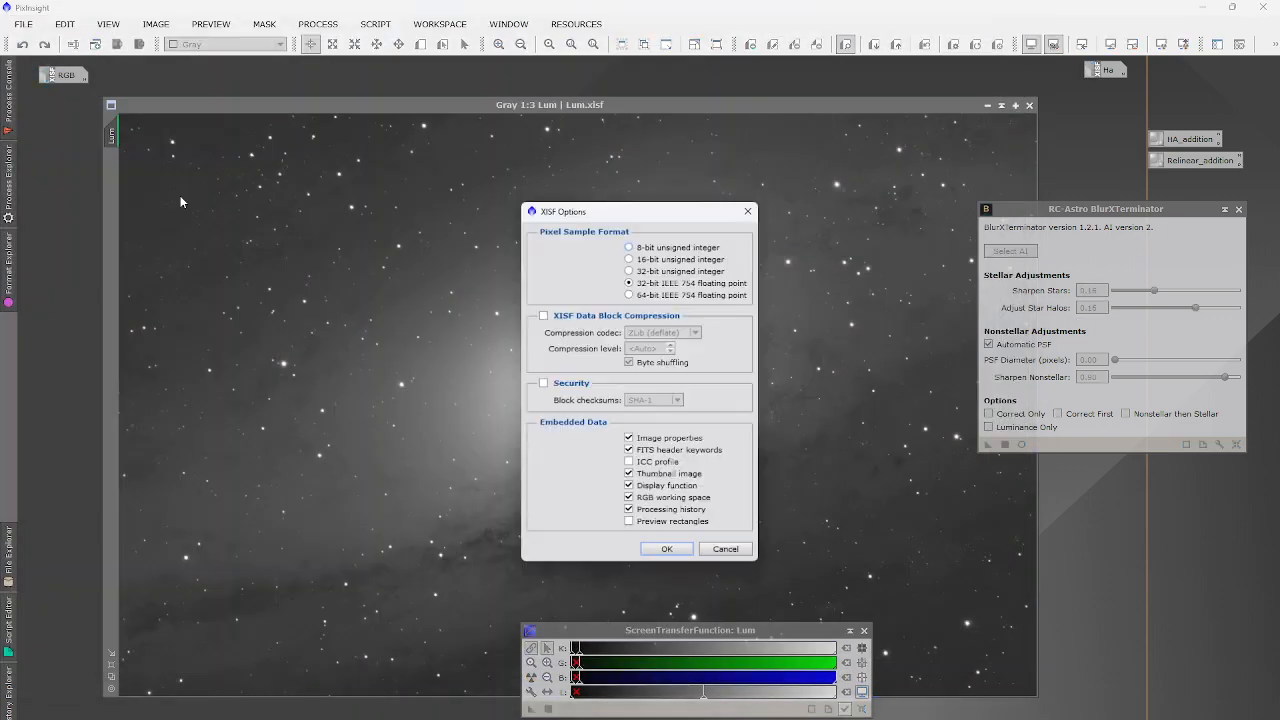
{"action": "left_click", "coordinate": [666, 549]}
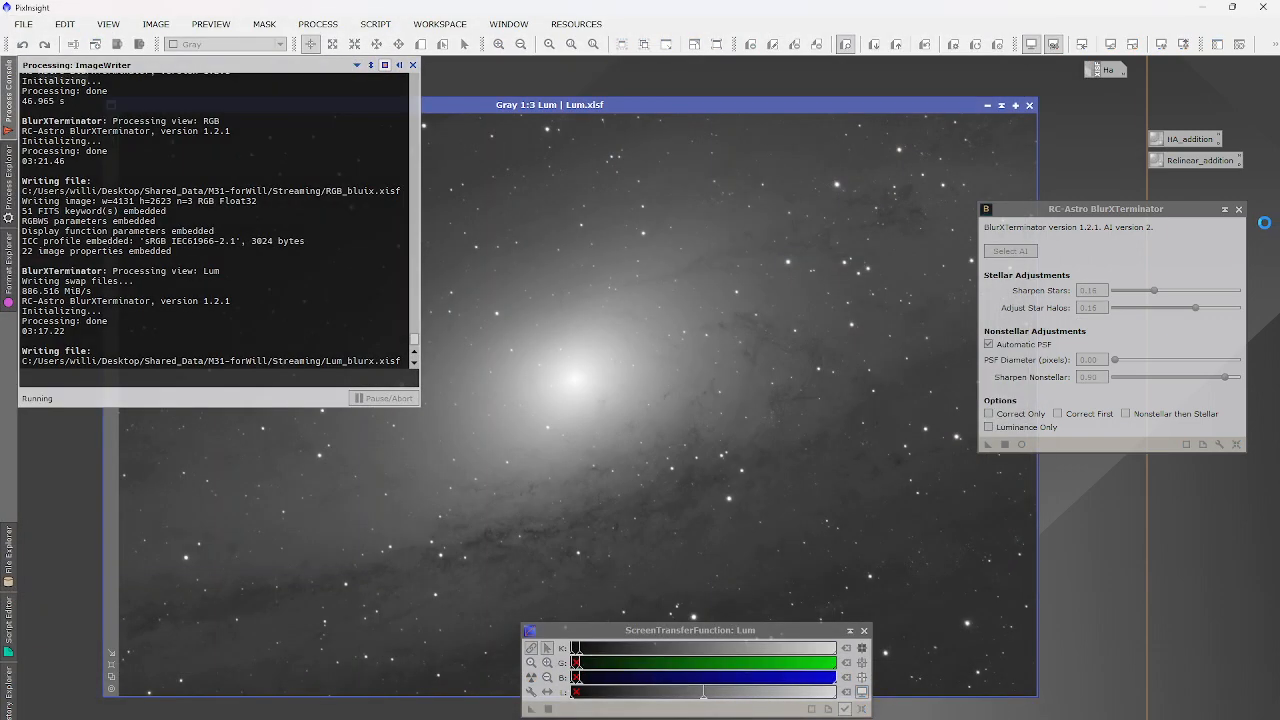
Close the BlurXTerminator panel.
{"action": "left_click", "coordinate": [1238, 209]}
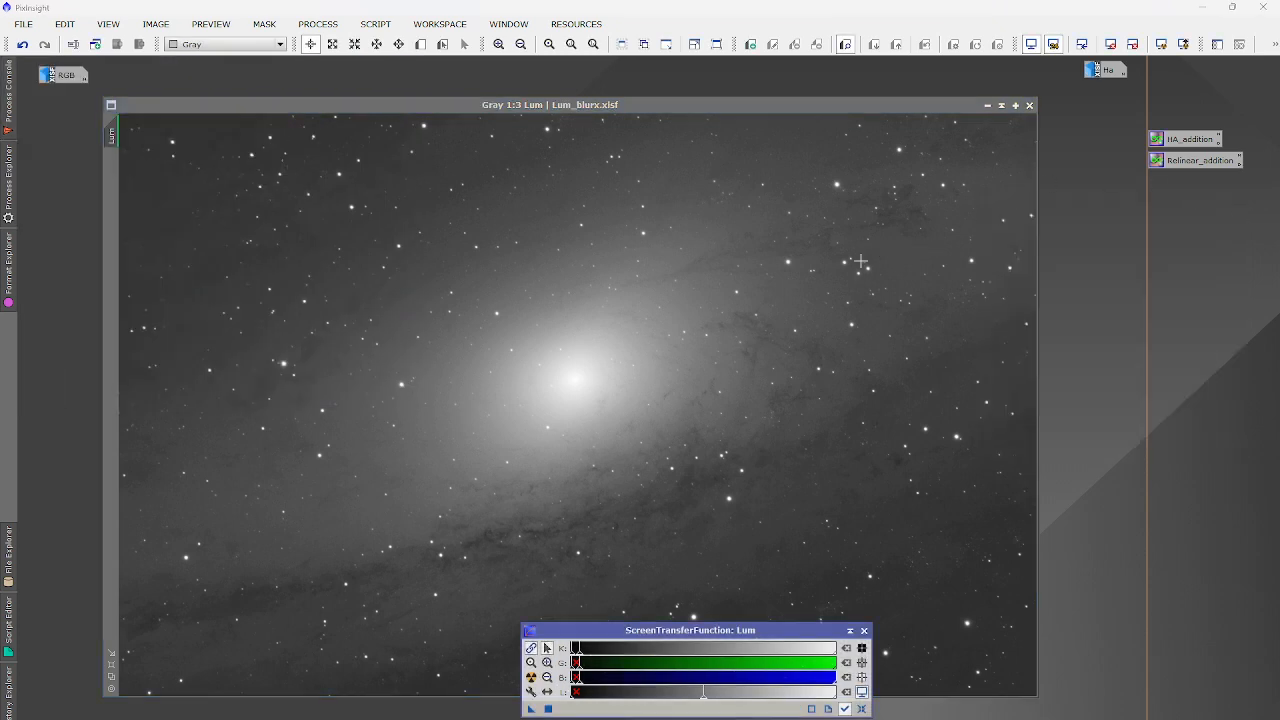
{"action": "scroll", "coordinate": [860, 262], "scroll_direction": "up", "scroll_amount": 4}
{"action": "scroll", "coordinate": [840, 261], "scroll_direction": "down", "scroll_amount": 4}
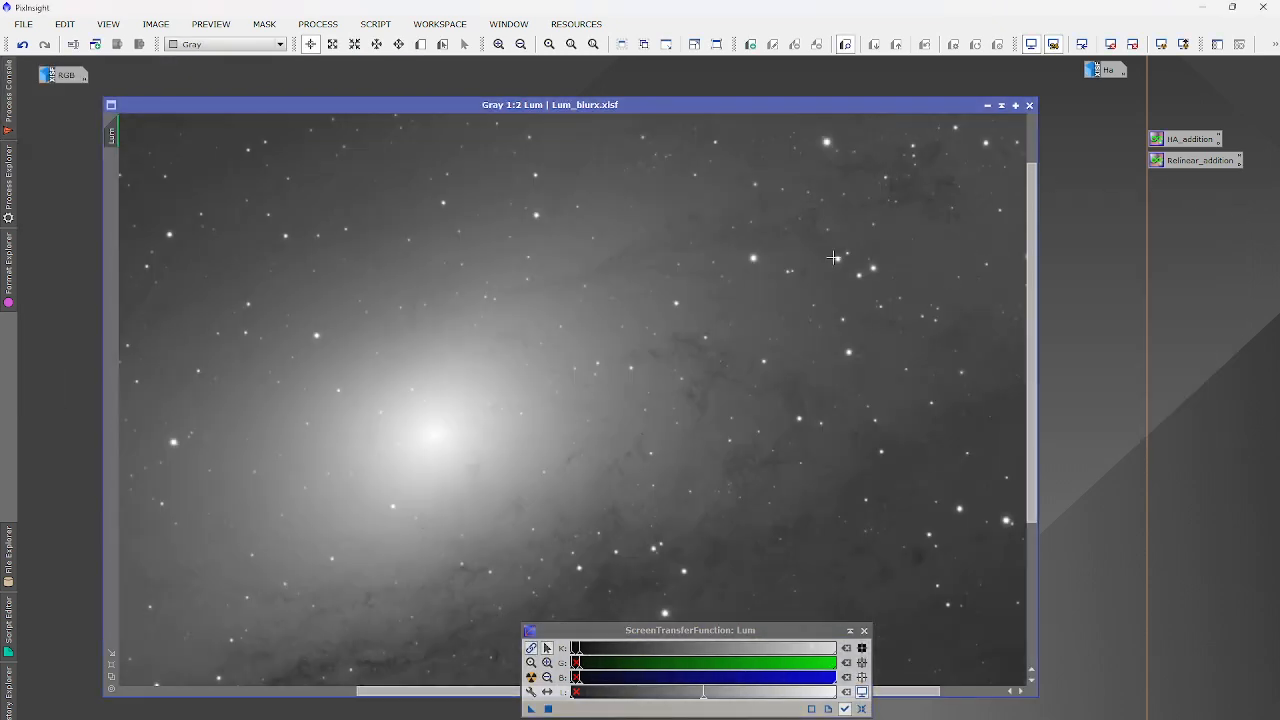
Minimise Lum_blurx and restore the sharpened RGB image from its icon.
{"action": "left_click", "coordinate": [988, 105]}
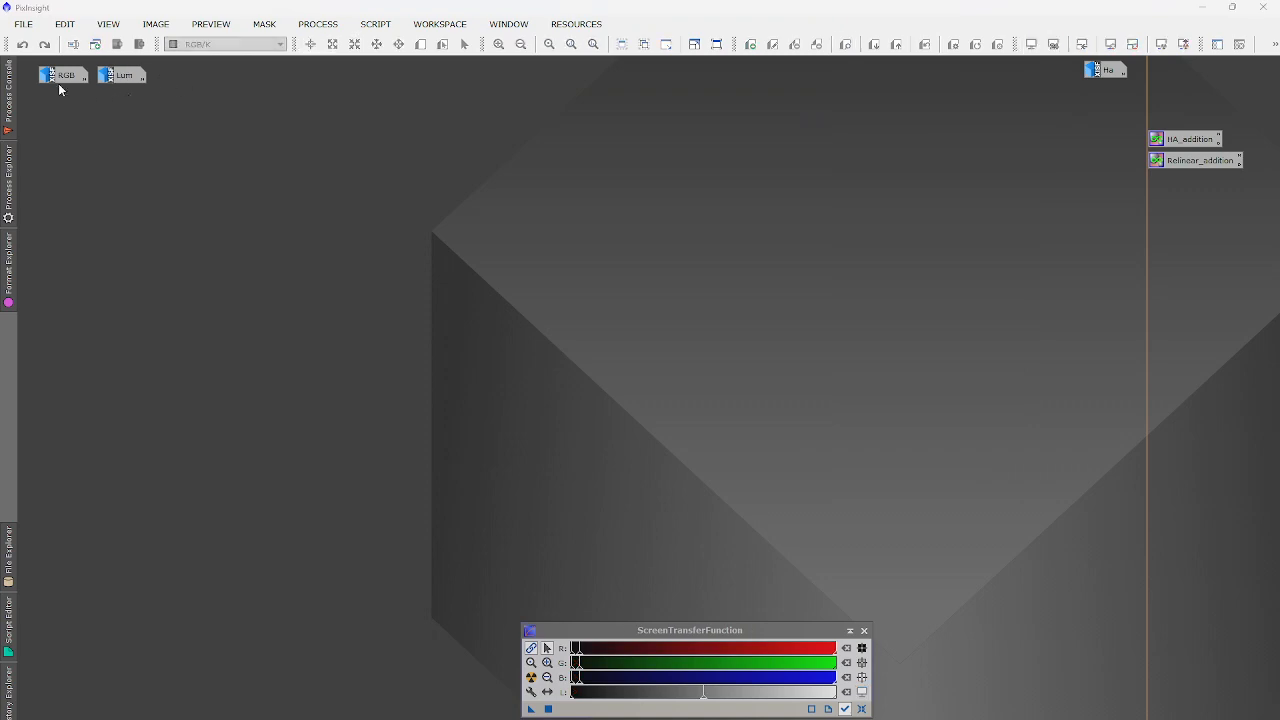
{"action": "double_click", "coordinate": [110, 85]}
{"action": "left_click", "coordinate": [985, 660]}
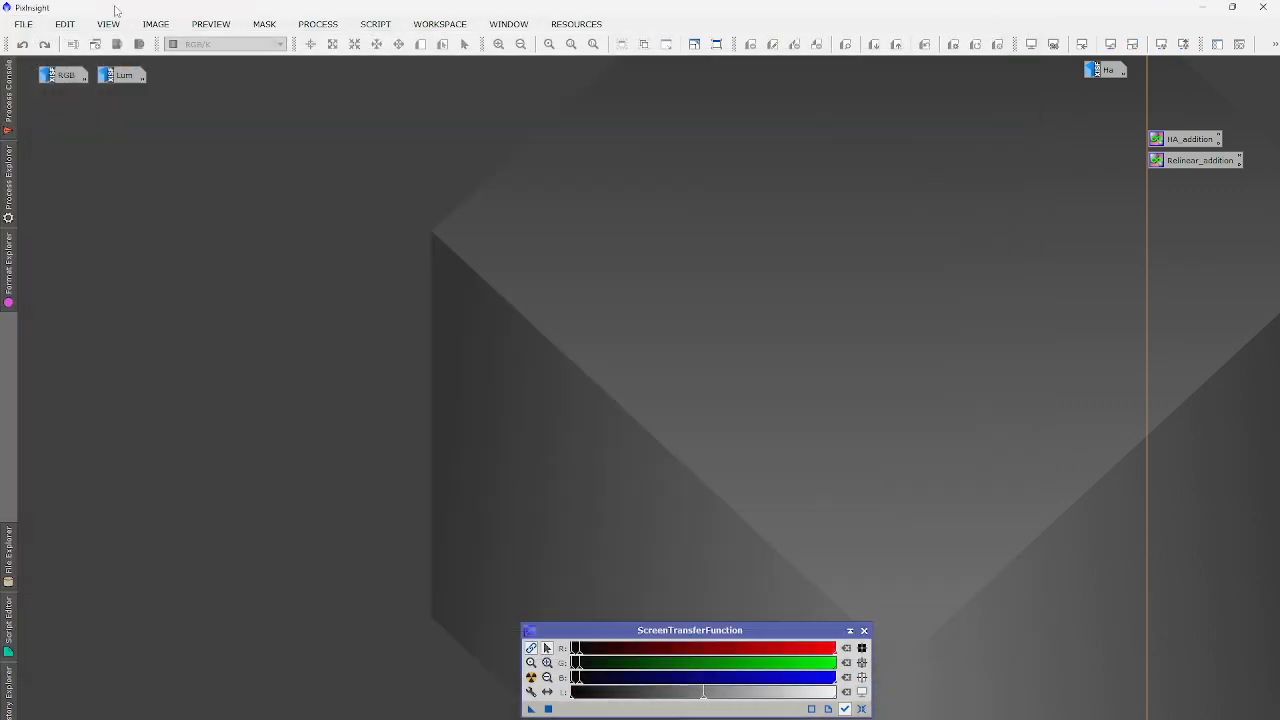
{"action": "double_click", "coordinate": [71, 74]}
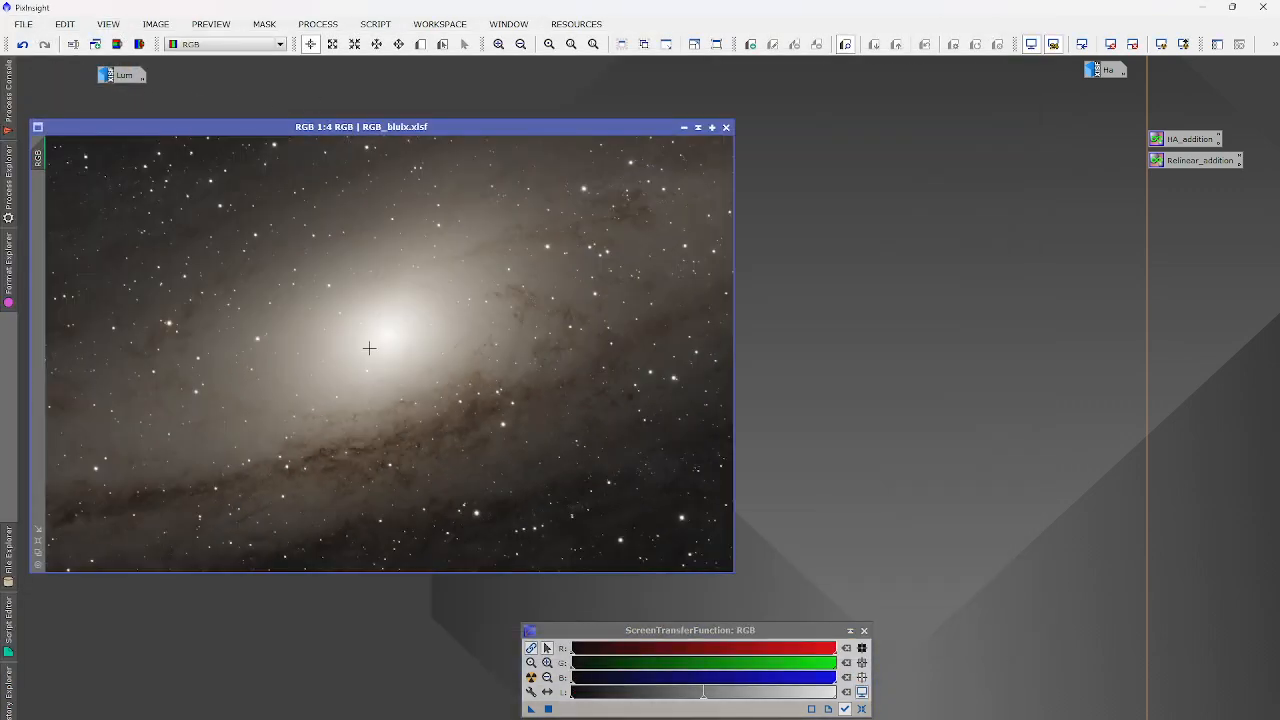
Open StarNet2 from All Processes and run star removal on the RGB image.
{"action": "left_click", "coordinate": [318, 24]}
{"action": "mouse_move", "coordinate": [355, 45]}
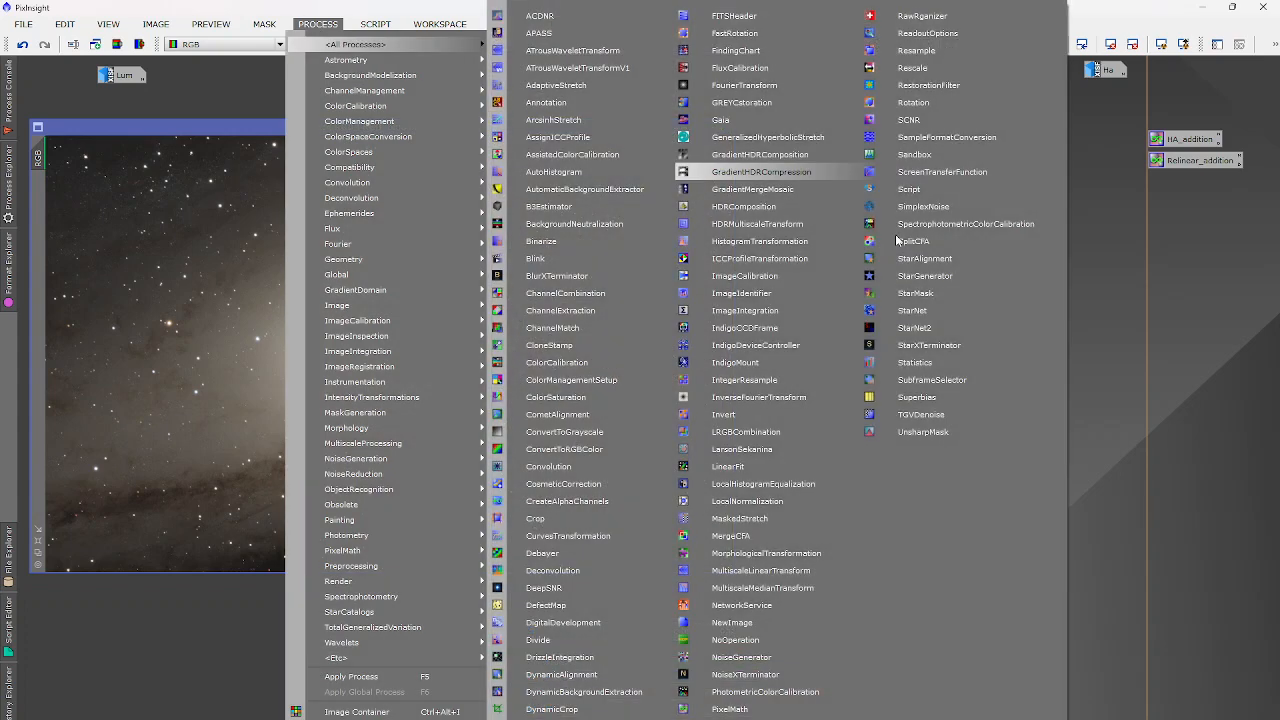
{"action": "left_click", "coordinate": [942, 327]}
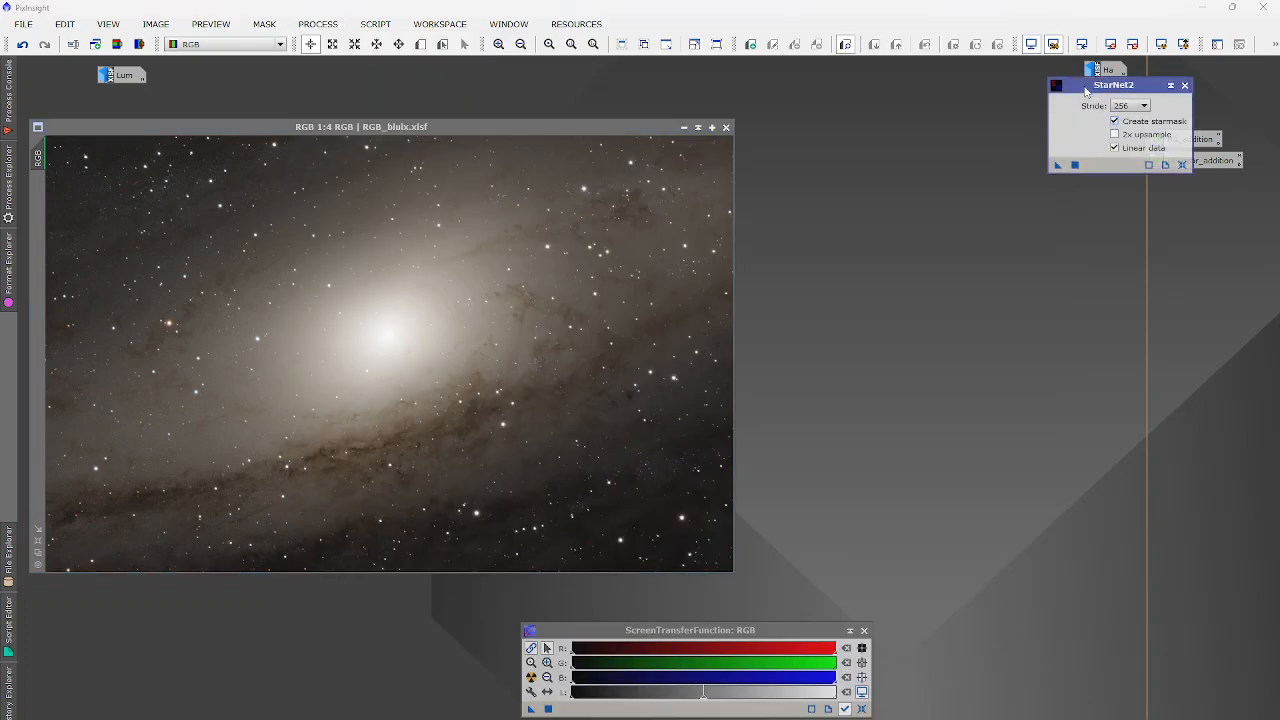
{"action": "left_click_drag", "start_coordinate": [1085, 87], "coordinate": [967, 102]}
{"action": "left_click", "coordinate": [959, 180]}
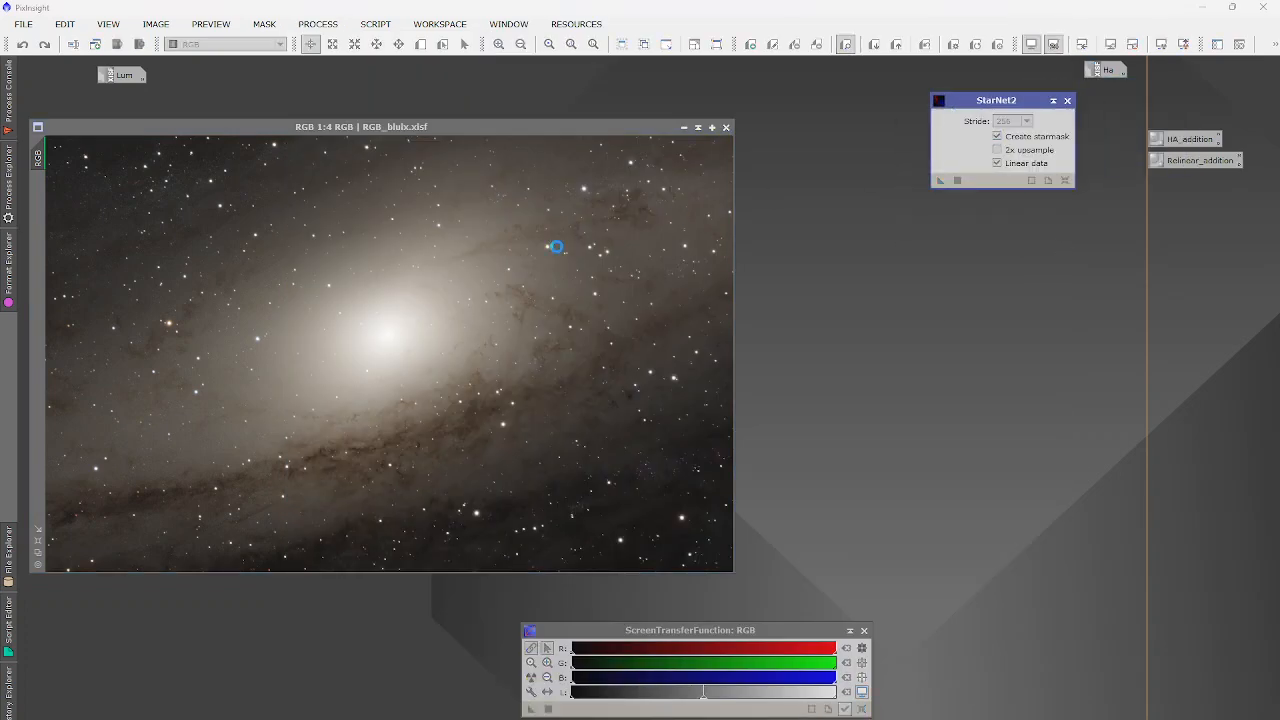
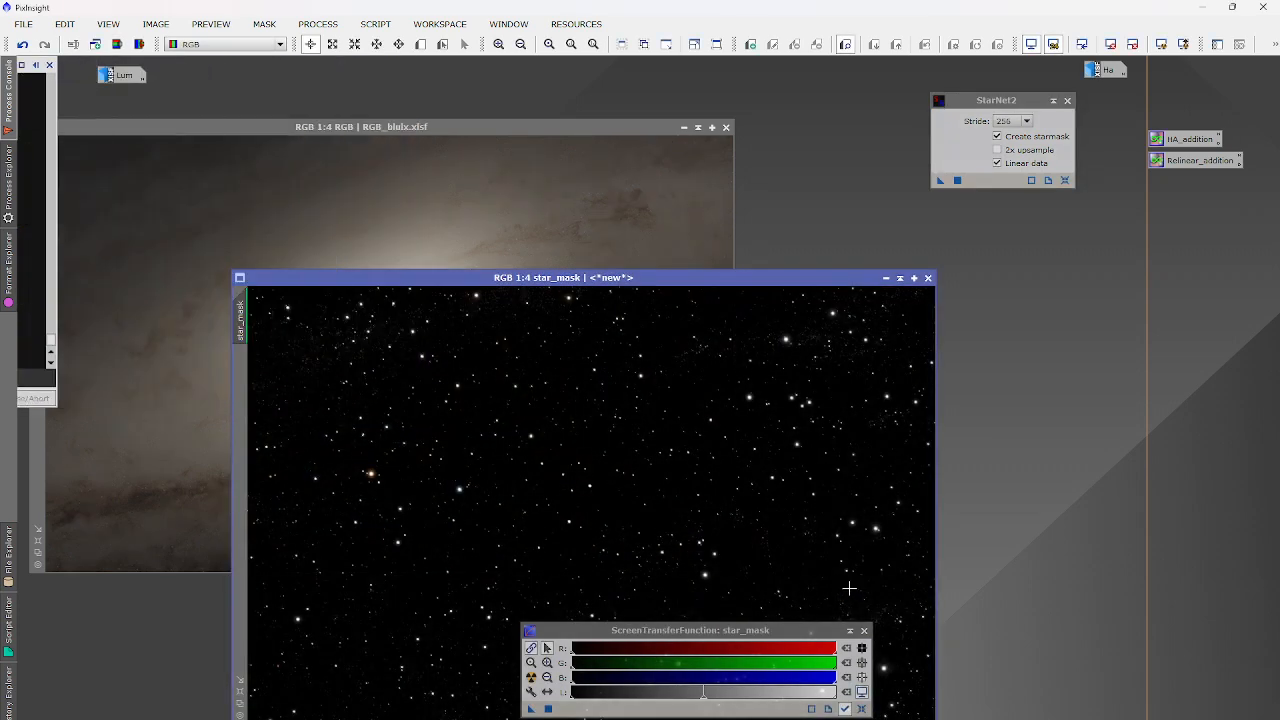
Rename the star_mask image to RGB_stars via Image > Identifier.
{"action": "scroll", "coordinate": [526, 512], "scroll_direction": "up", "scroll_amount": 3}
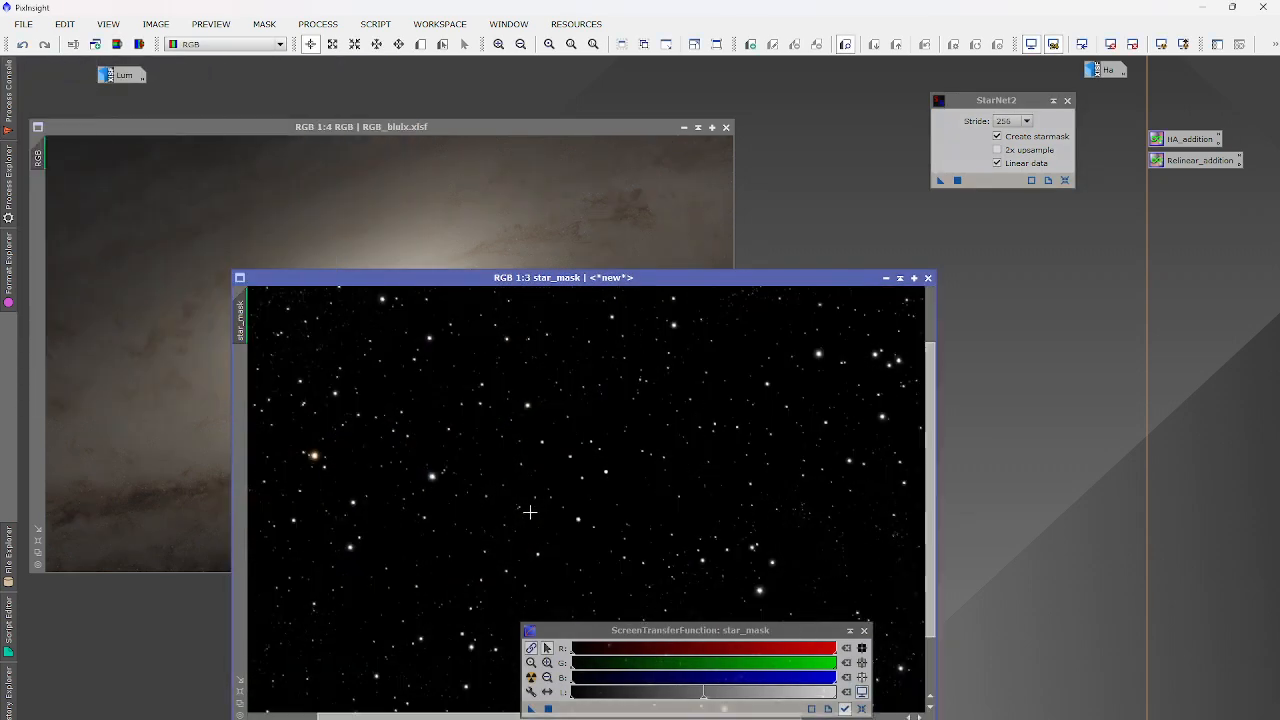
{"action": "scroll", "coordinate": [534, 512], "scroll_direction": "down", "scroll_amount": 2}
{"action": "scroll", "coordinate": [534, 512], "scroll_direction": "down", "scroll_amount": 1}
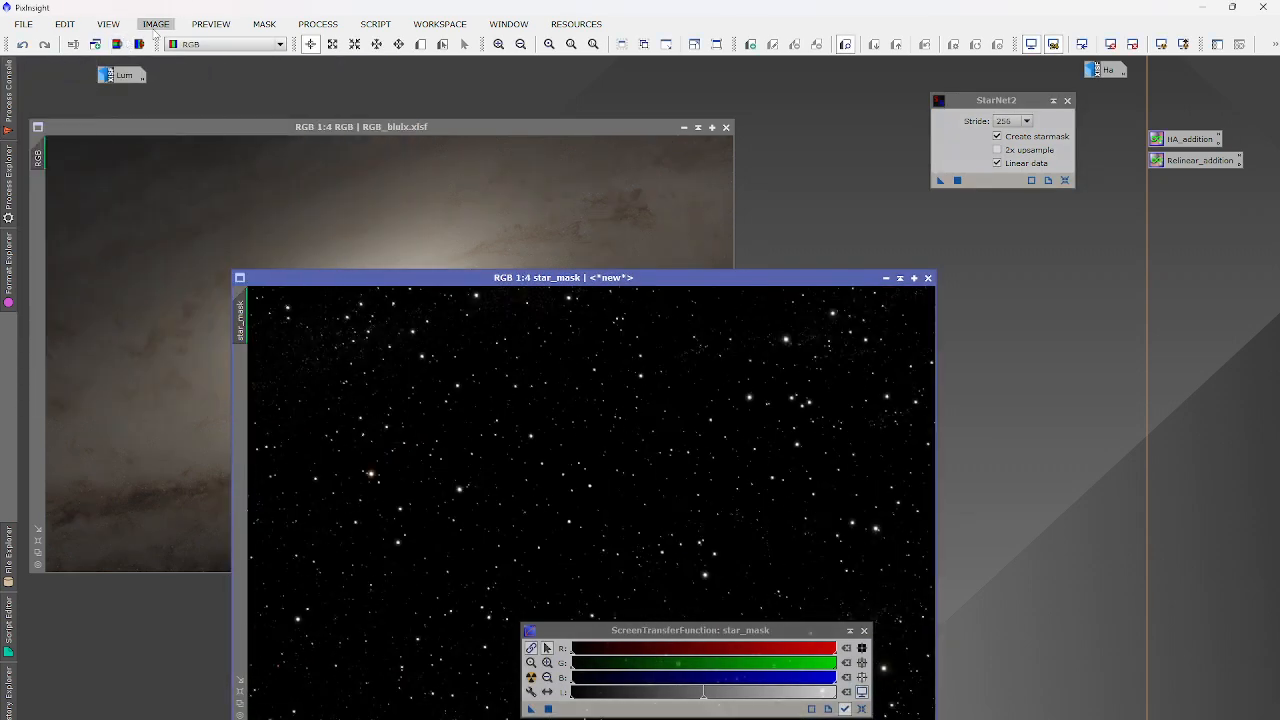
{"action": "left_click", "coordinate": [156, 24]}
{"action": "left_click", "coordinate": [171, 114]}
{"action": "type", "text": "RGB_stars"}
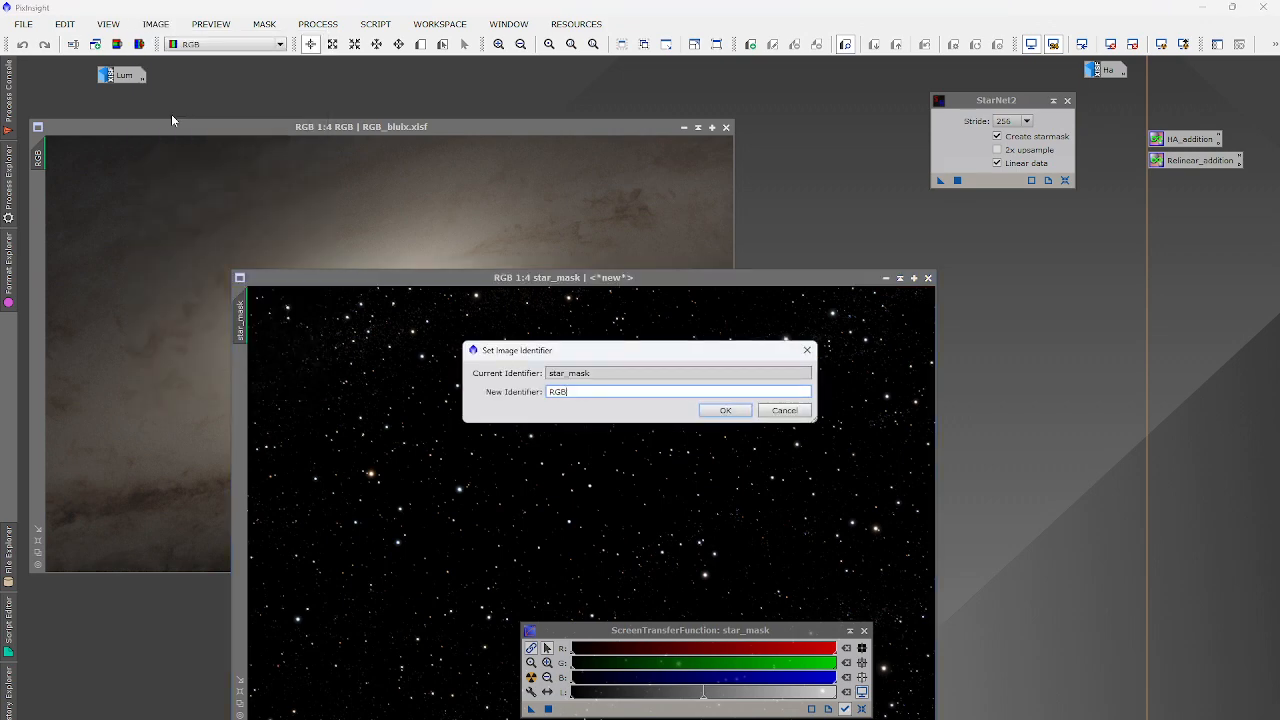
{"action": "key", "text": "Return"}
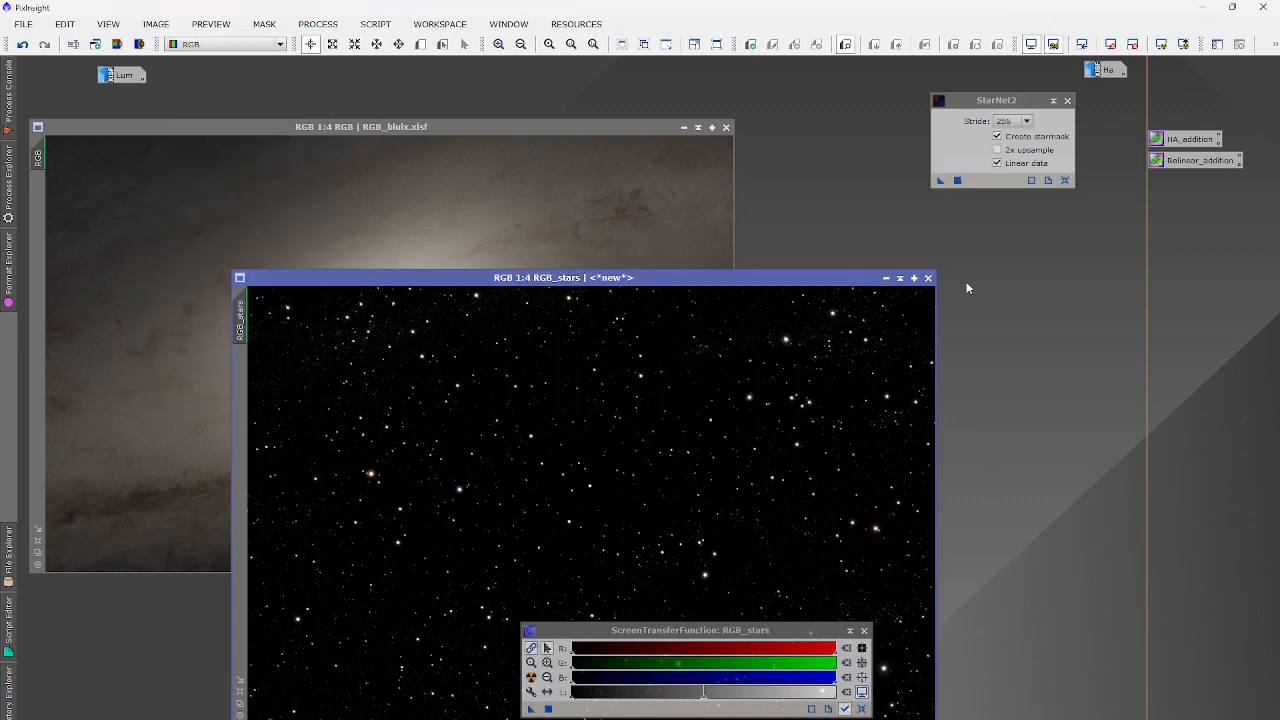
Iconize RGB_stars and RGB, stack their icons on the right, and reopen Lum.
{"action": "left_click", "coordinate": [886, 278]}
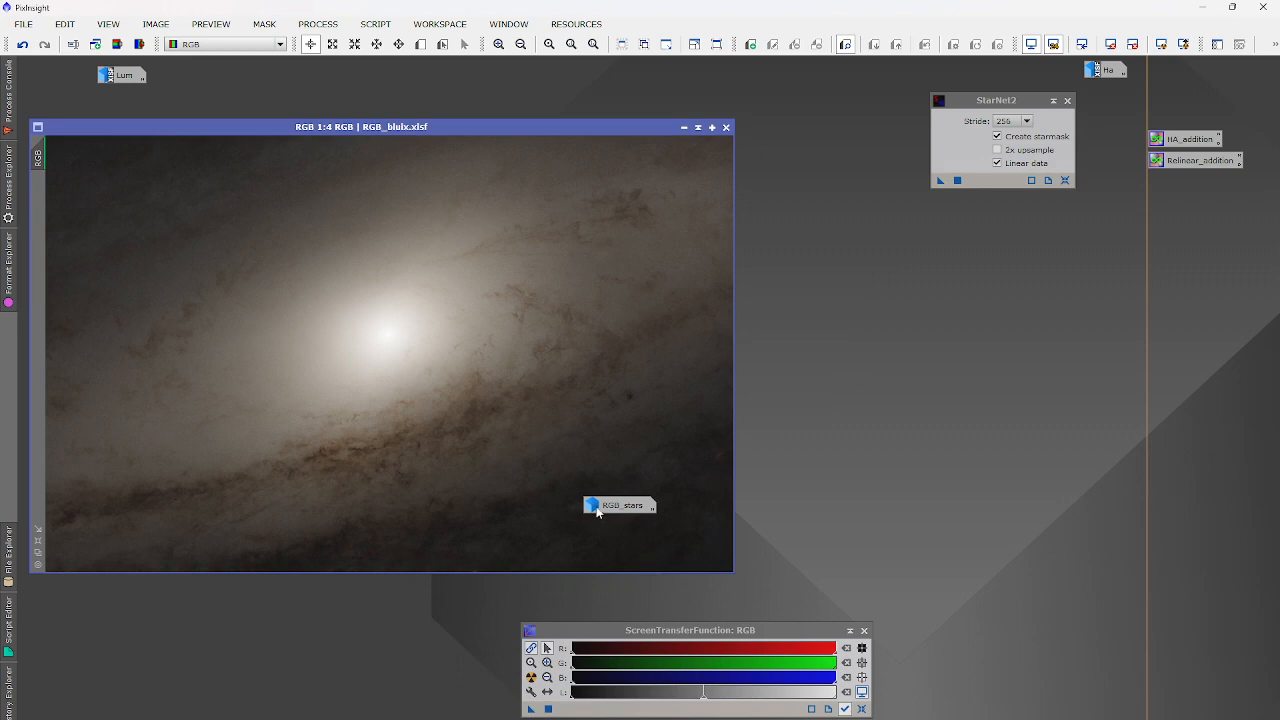
{"action": "left_click_drag", "start_coordinate": [600, 507], "coordinate": [1206, 247]}
{"action": "left_click", "coordinate": [686, 126]}
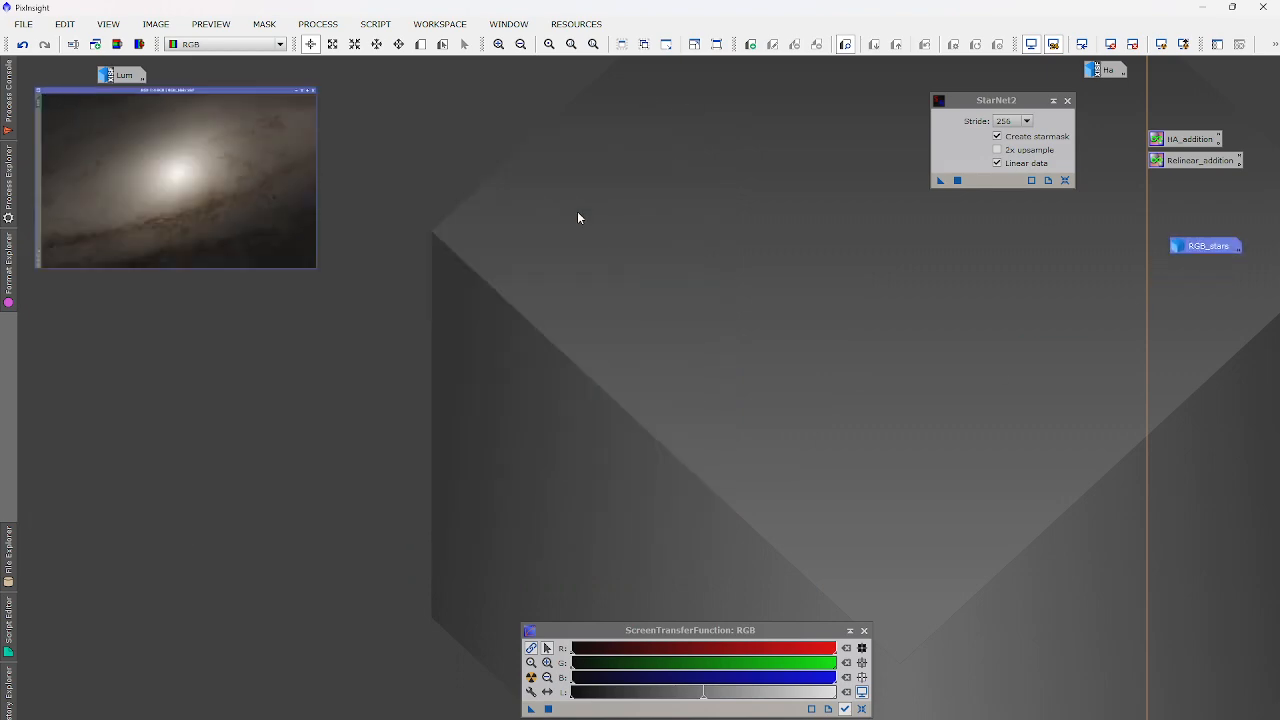
{"action": "left_click_drag", "start_coordinate": [73, 77], "coordinate": [1180, 267]}
{"action": "double_click", "coordinate": [128, 77]}
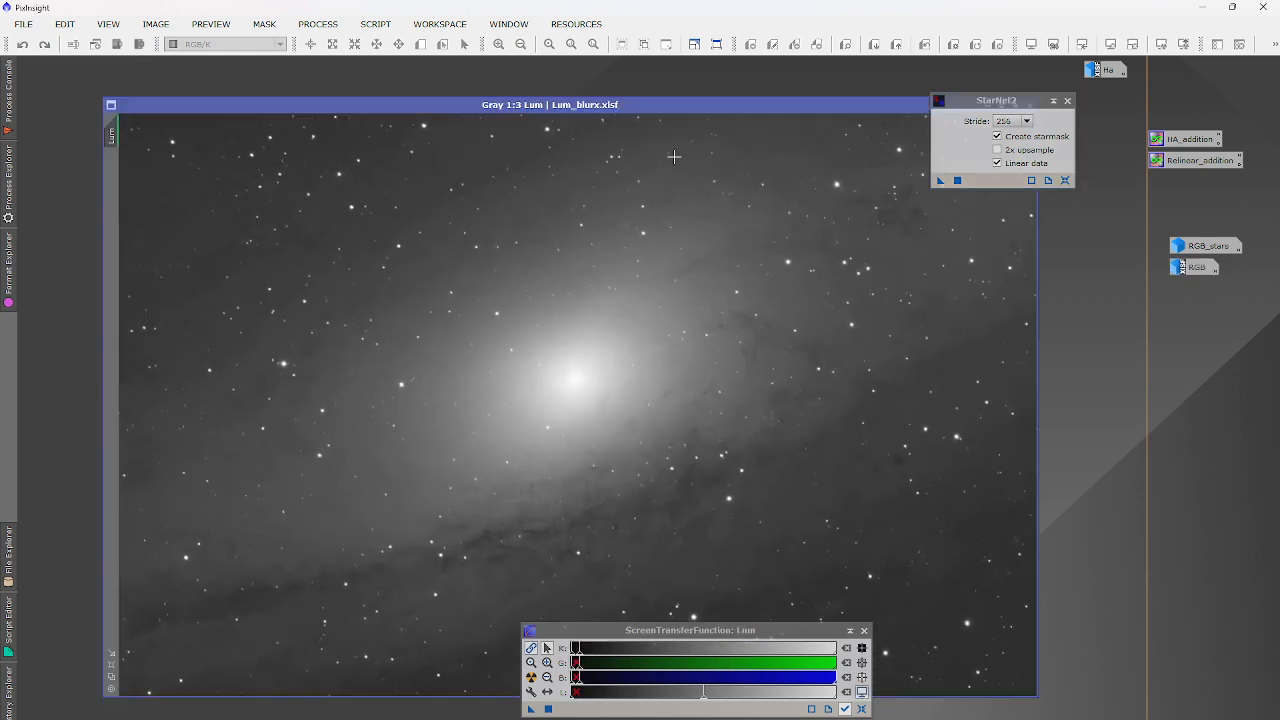
Run StarNet2 on the Lum image to produce a starless Lum and a star_mask.
{"action": "left_click", "coordinate": [955, 180]}
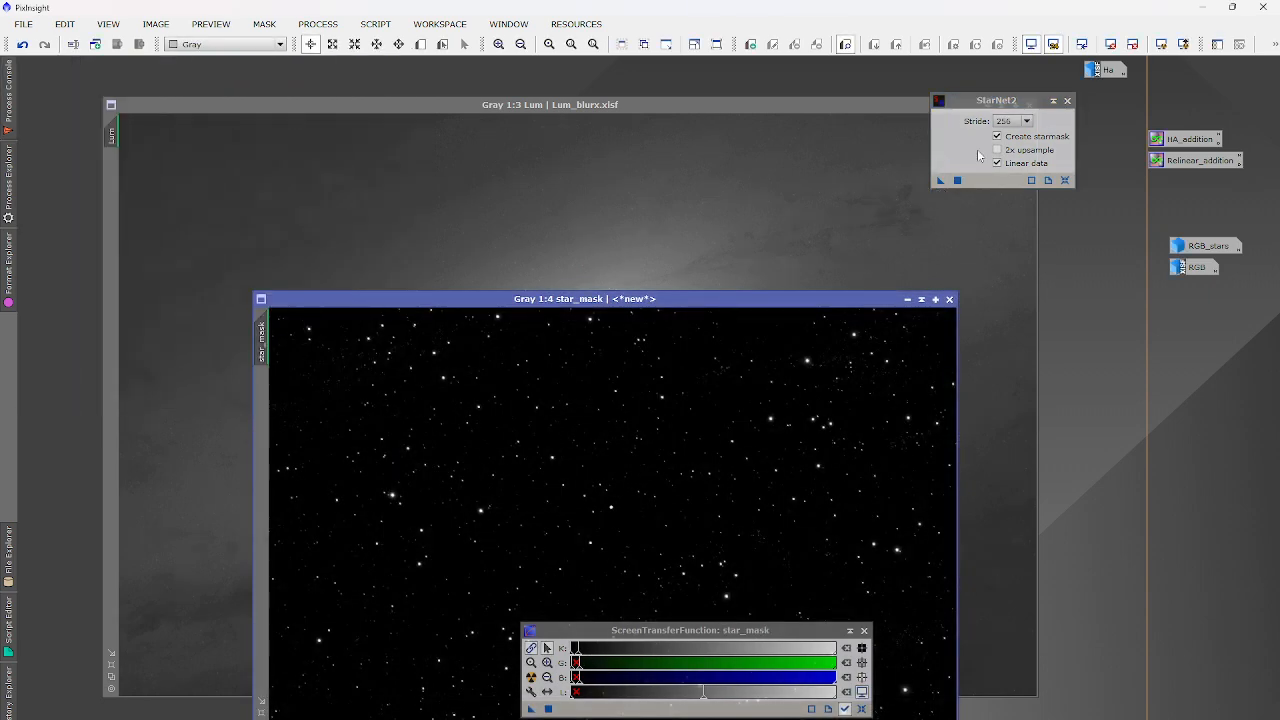
Close StarNet2 and rename the new star_mask image to Lum_stasr.
{"action": "left_click", "coordinate": [1067, 100]}
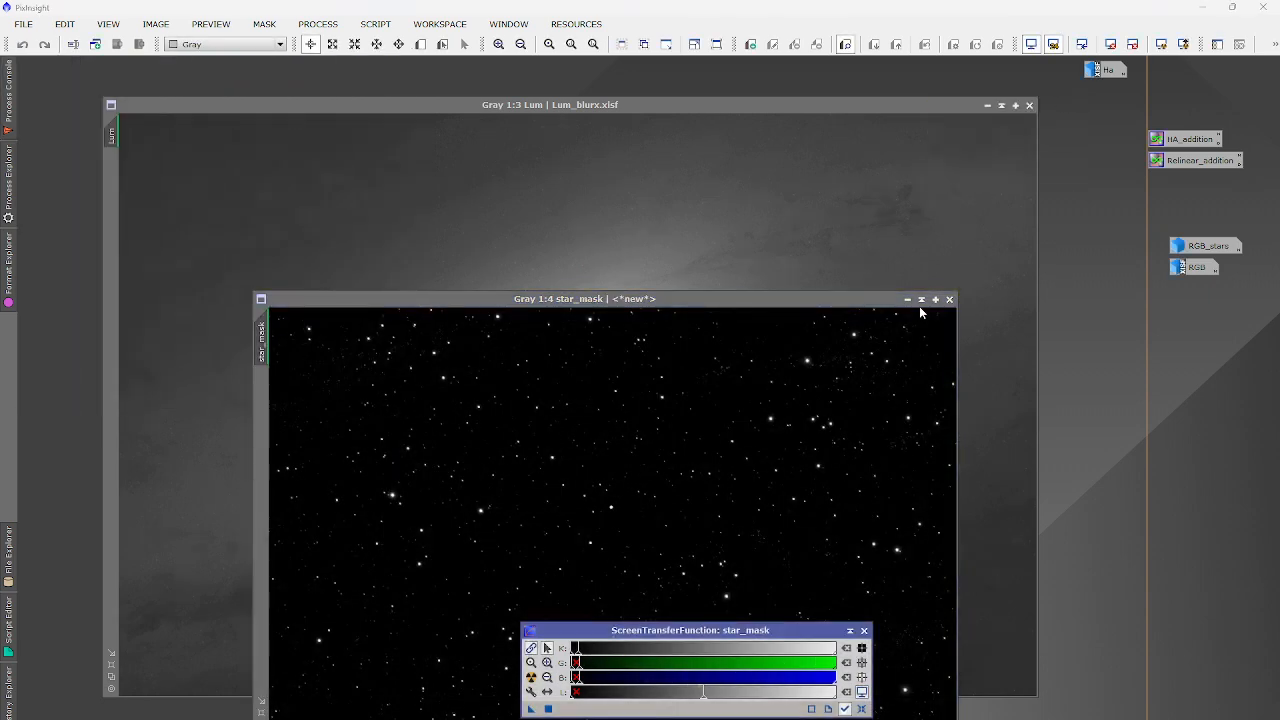
{"action": "left_click", "coordinate": [156, 23]}
{"action": "left_click", "coordinate": [215, 118]}
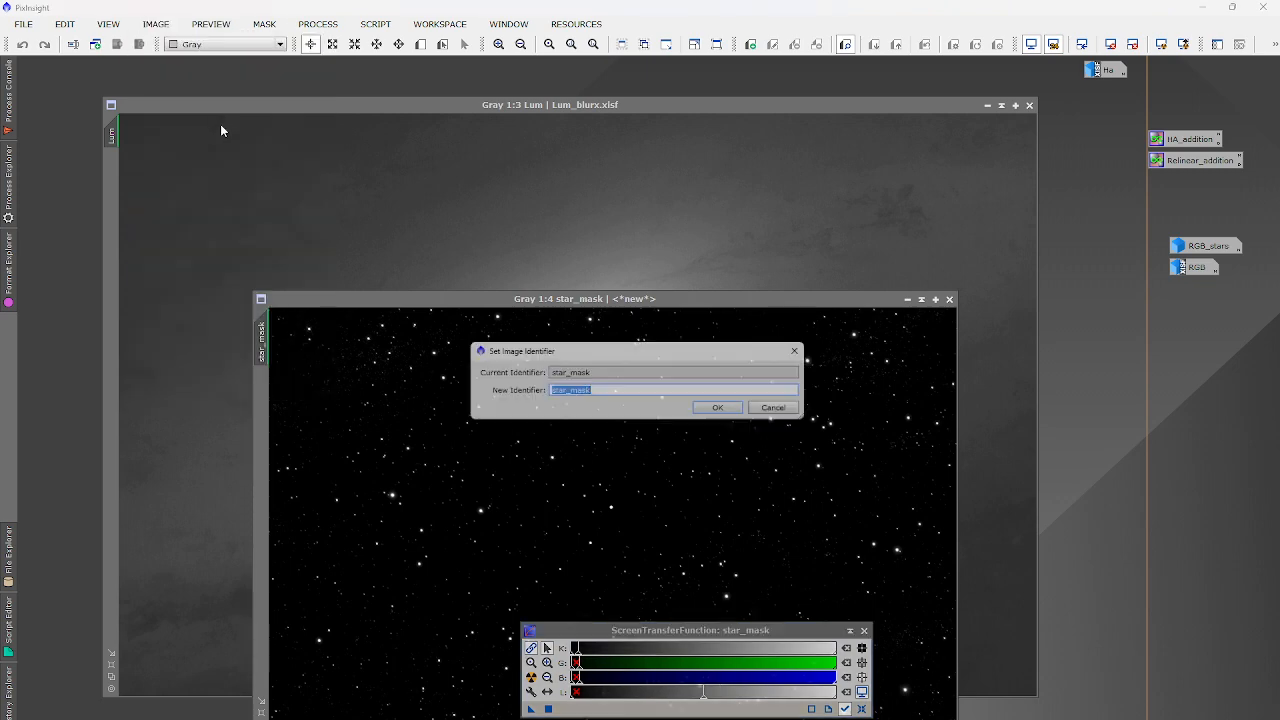
{"action": "type", "text": "Lum"}
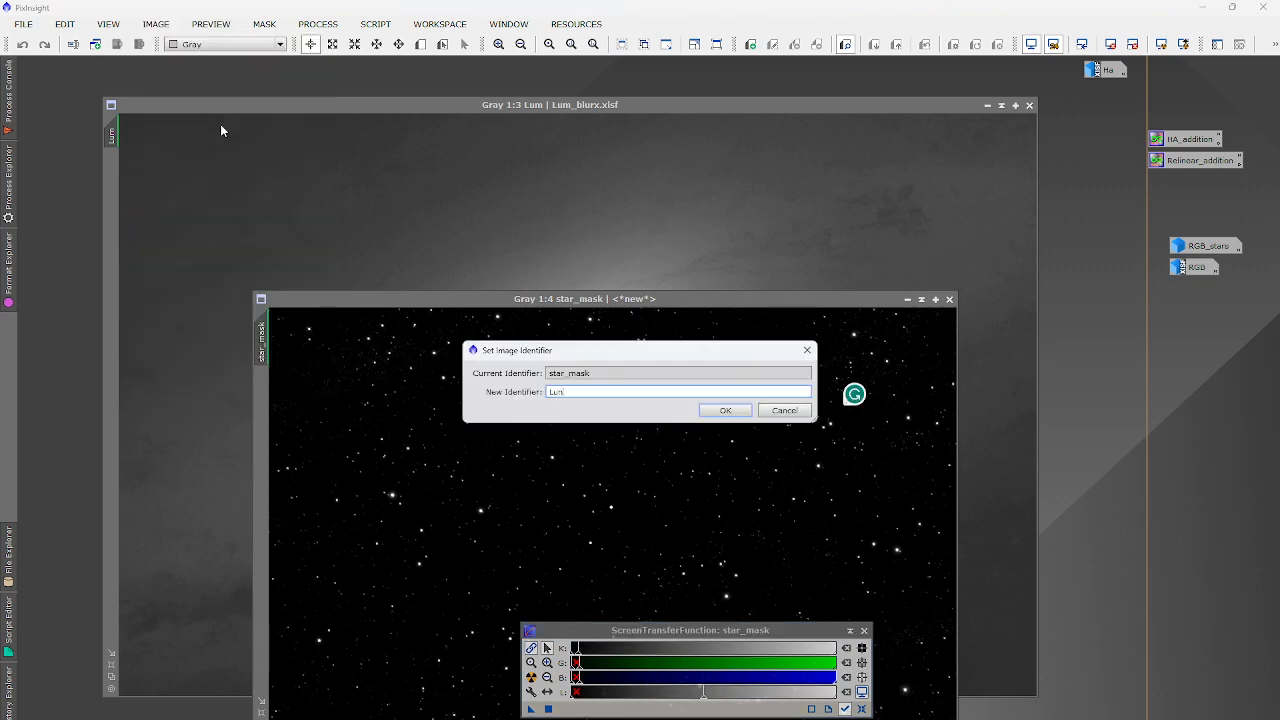
{"action": "type", "text": "_stasr"}
{"action": "key", "text": "Return"}
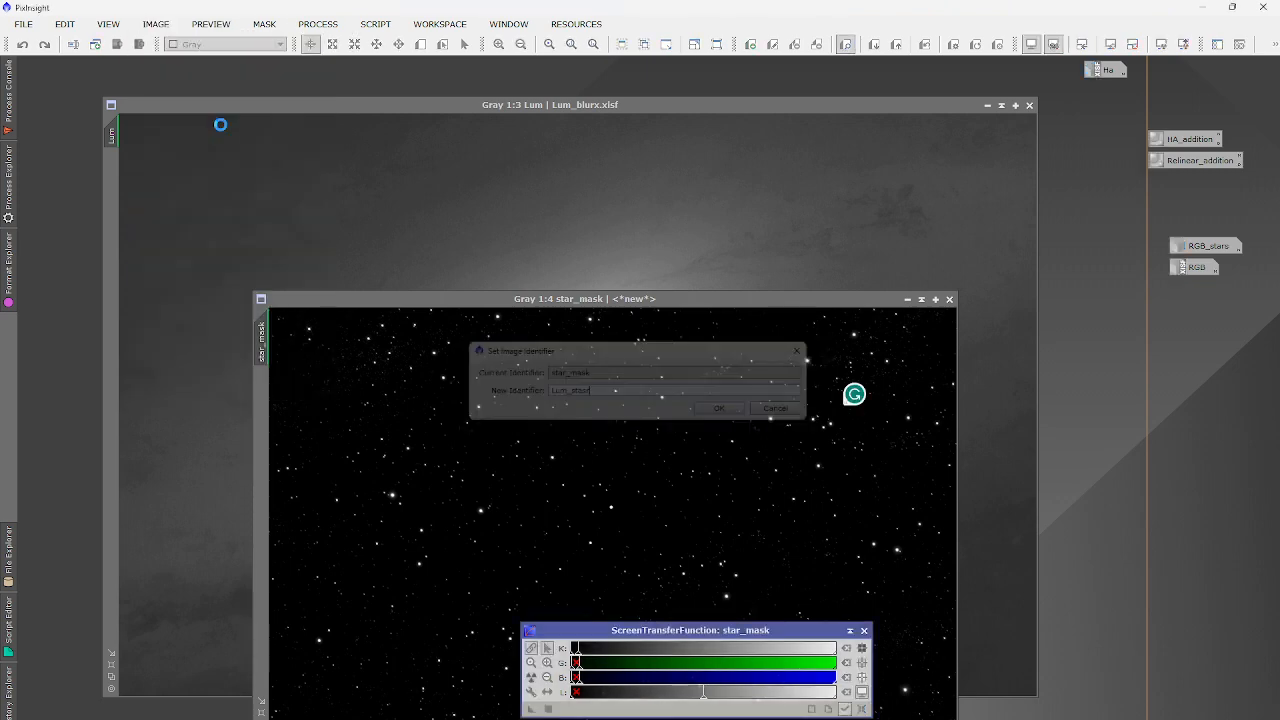
Iconize Lum_stasr and Lum, placing the Lum icon below Lum_stasr.
{"action": "left_click", "coordinate": [907, 299]}
{"action": "left_click_drag", "start_coordinate": [645, 527], "coordinate": [1205, 302]}
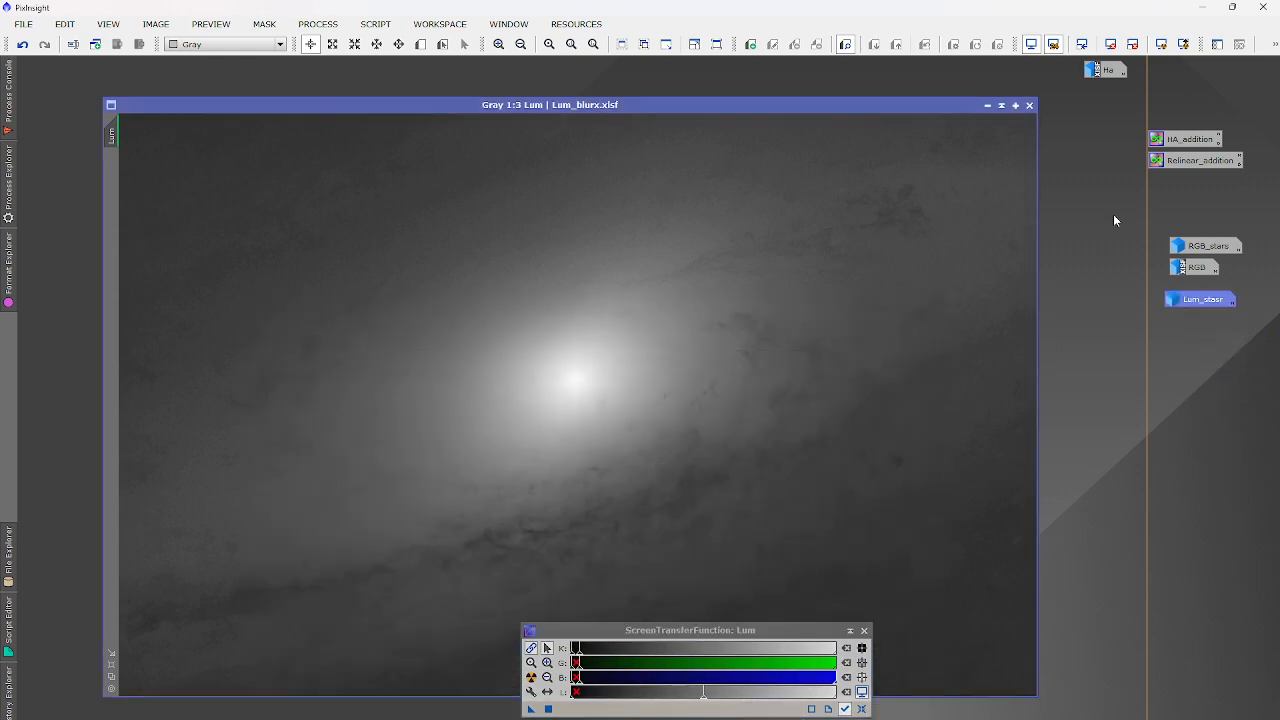
{"action": "left_click", "coordinate": [985, 103]}
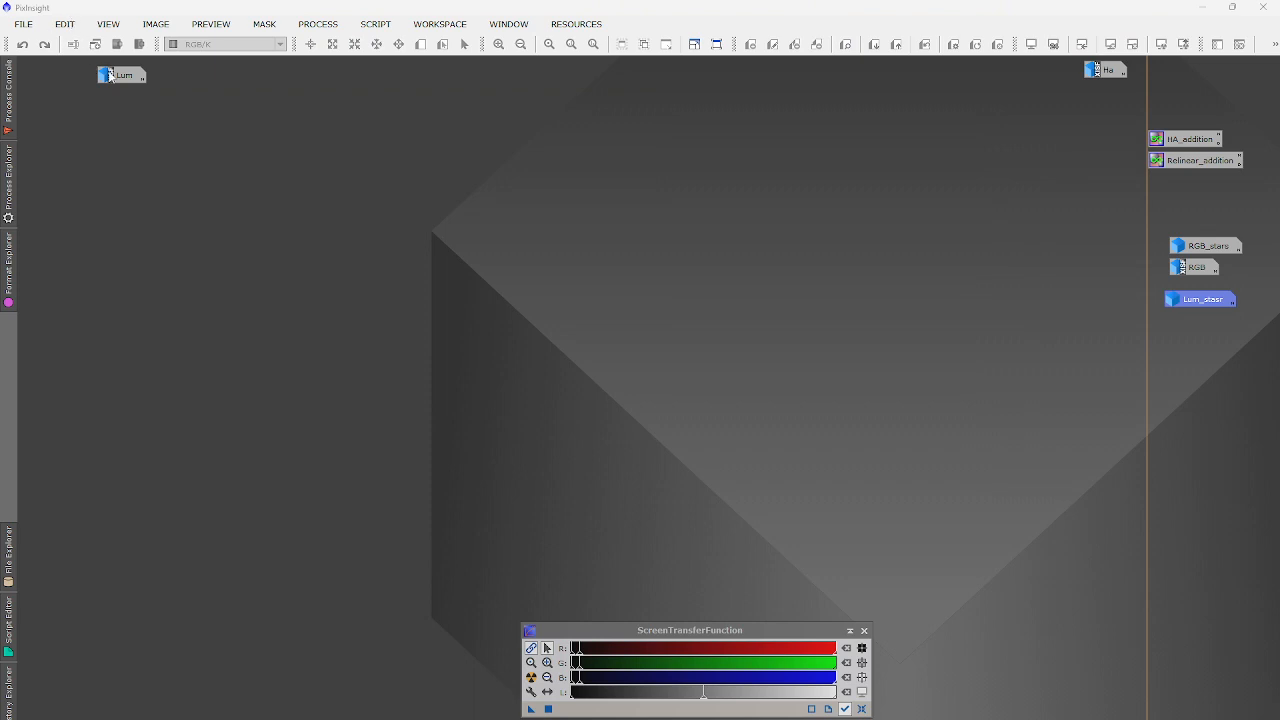
{"action": "left_click_drag", "start_coordinate": [113, 77], "coordinate": [1194, 320]}
Reopen the RGB image and reset its STF to the linear view.
{"action": "double_click", "coordinate": [1205, 246]}
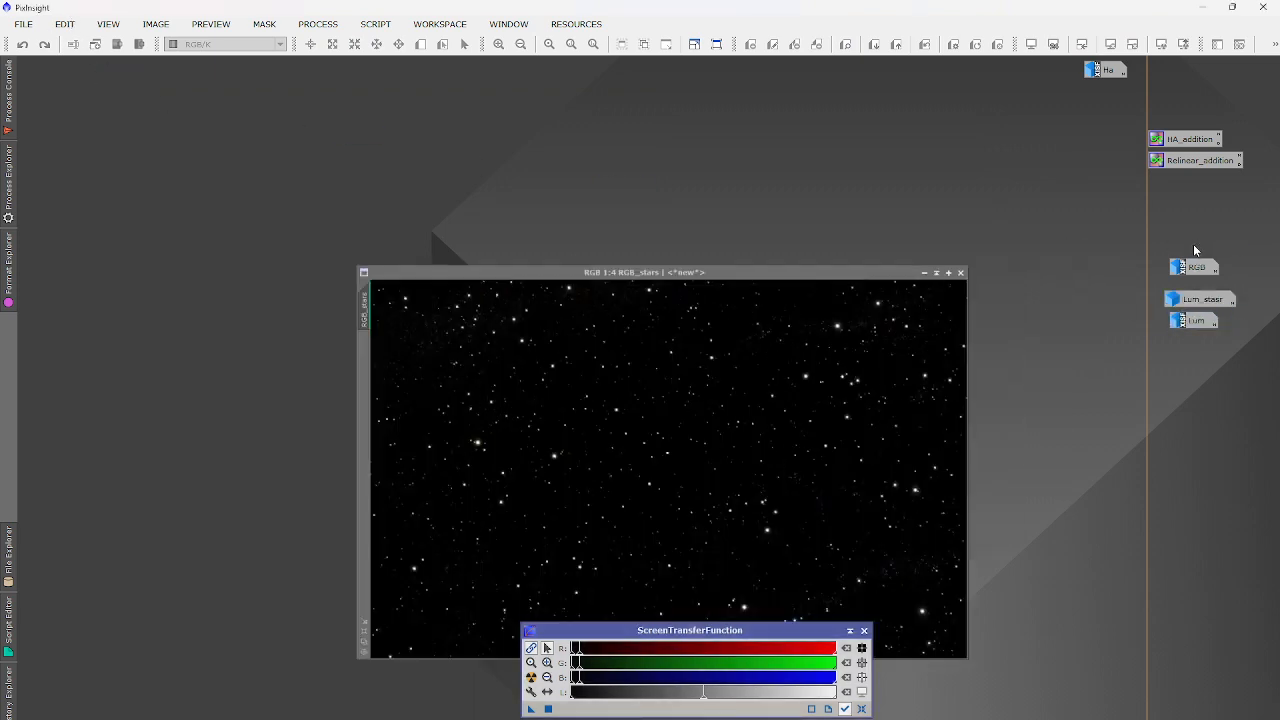
{"action": "left_click", "coordinate": [886, 278]}
{"action": "double_click", "coordinate": [1194, 267]}
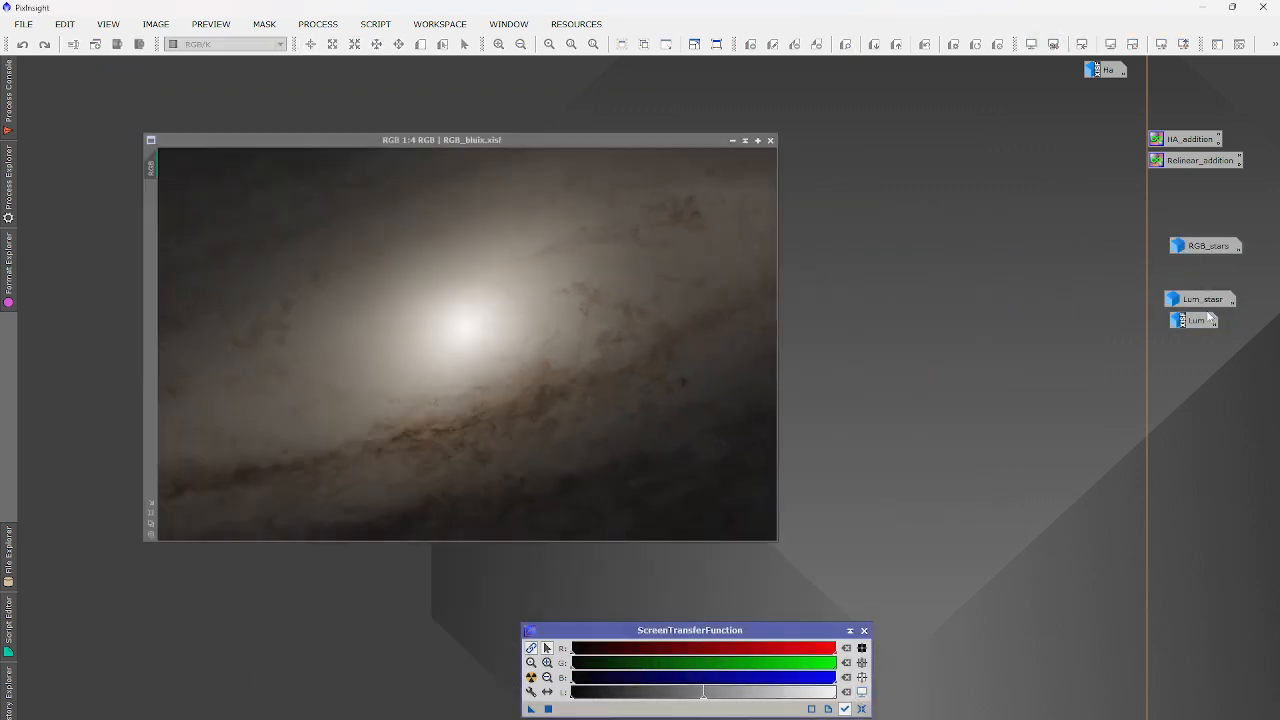
{"action": "left_click", "coordinate": [1110, 44]}
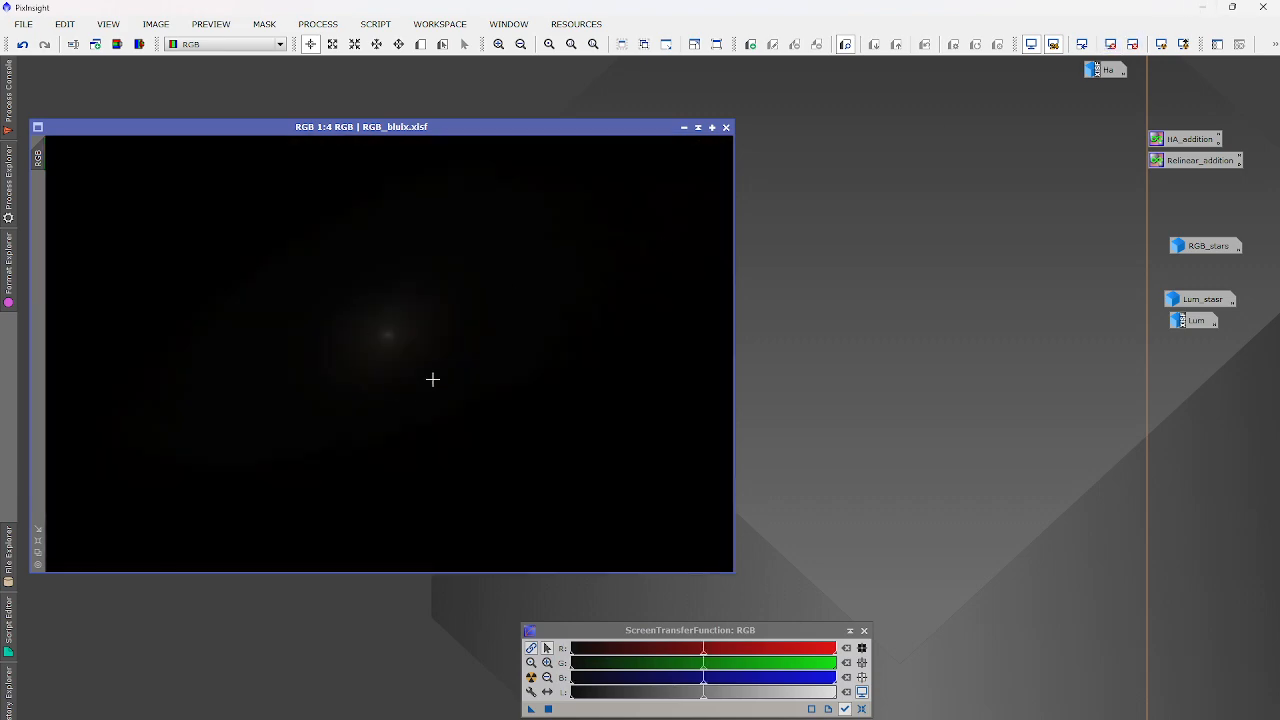
Open HistogramTransformation targeting RGB with a real-time preview.
{"action": "left_click", "coordinate": [322, 26]}
{"action": "mouse_move", "coordinate": [340, 44]}
{"action": "left_click", "coordinate": [748, 243]}
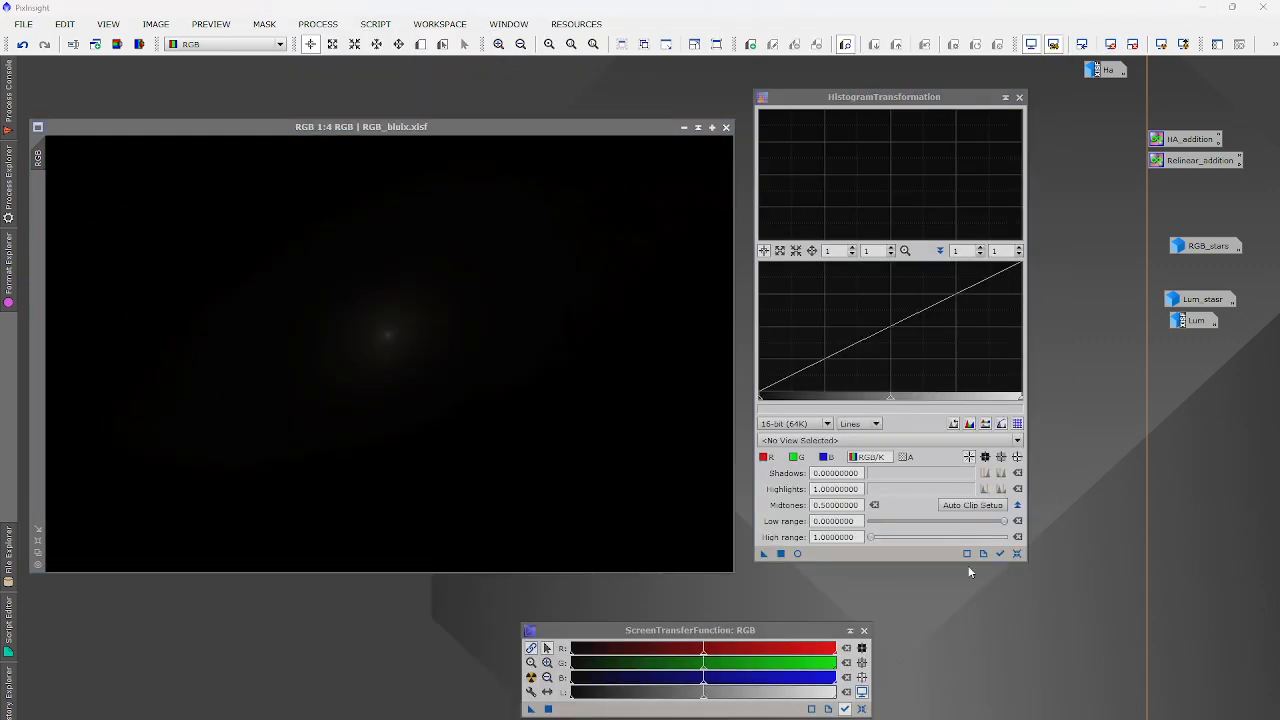
{"action": "left_click", "coordinate": [805, 441]}
{"action": "left_click", "coordinate": [800, 498]}
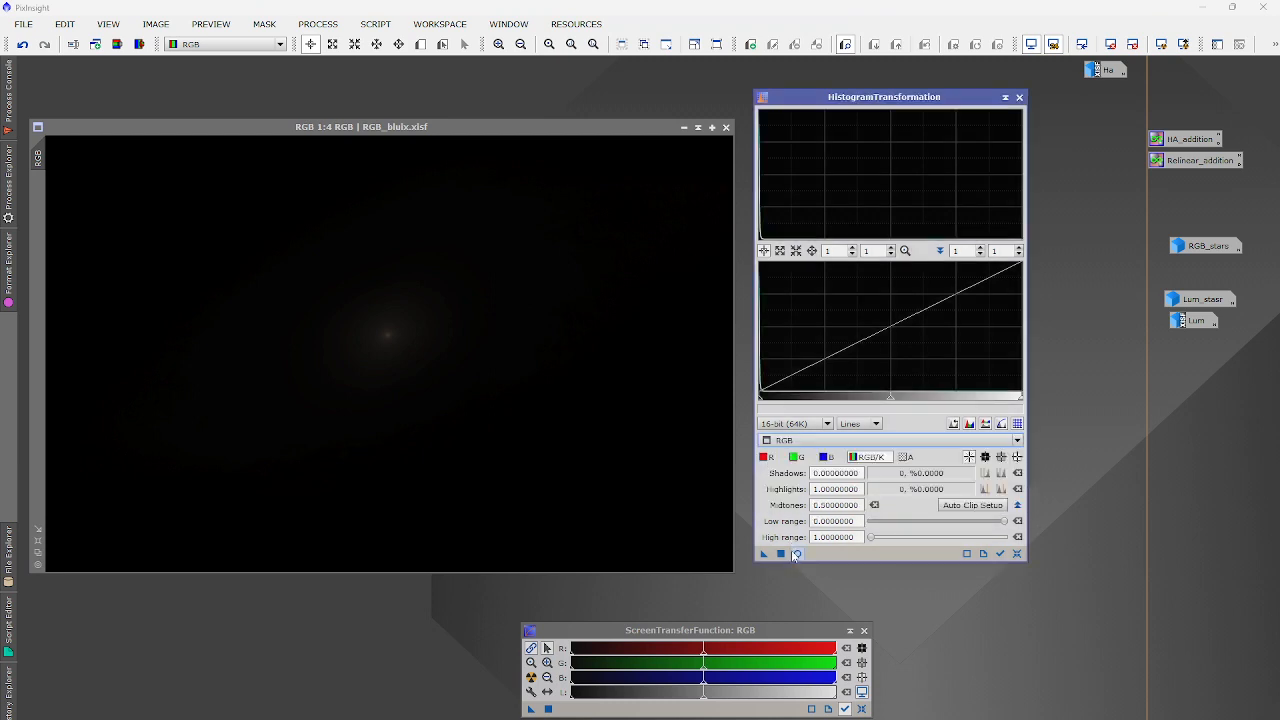
{"action": "left_click", "coordinate": [797, 553]}
Lower the midtones to 0.01350050 and apply the stretch to the RGB image.
{"action": "left_click_drag", "start_coordinate": [890, 396], "coordinate": [769, 391]}
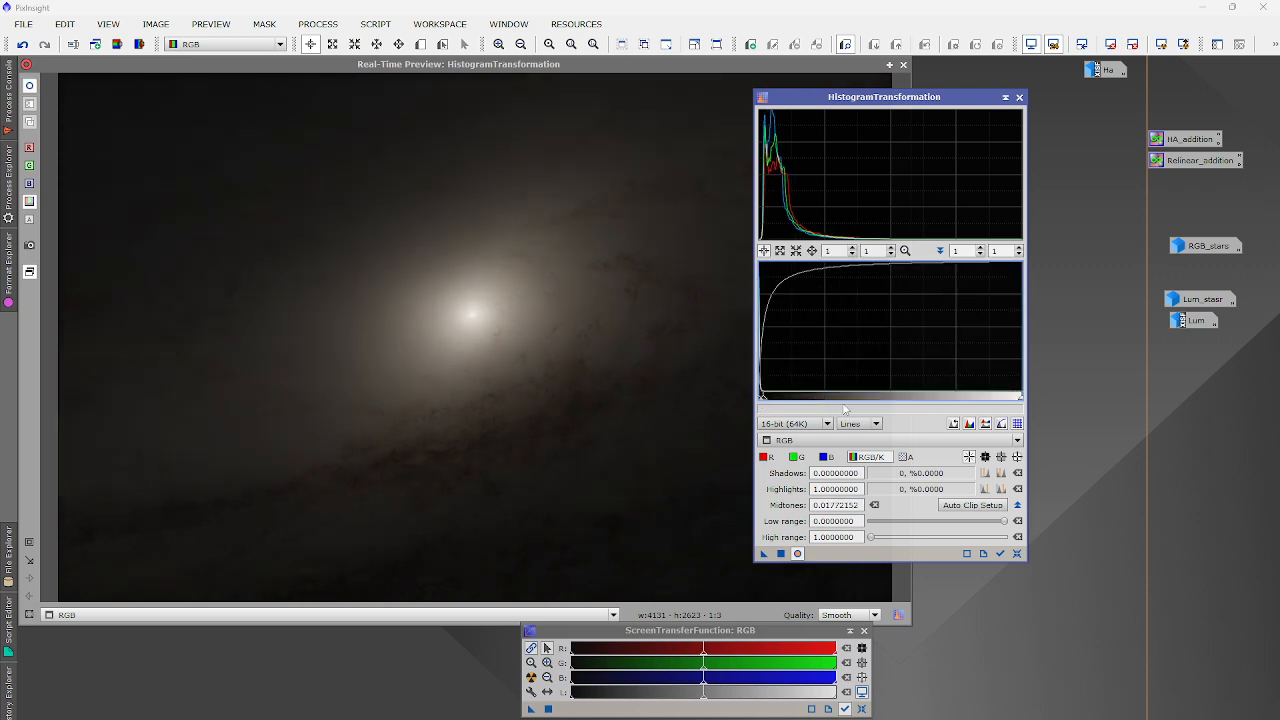
{"action": "scroll", "coordinate": [796, 392], "scroll_direction": "up", "scroll_amount": 1}
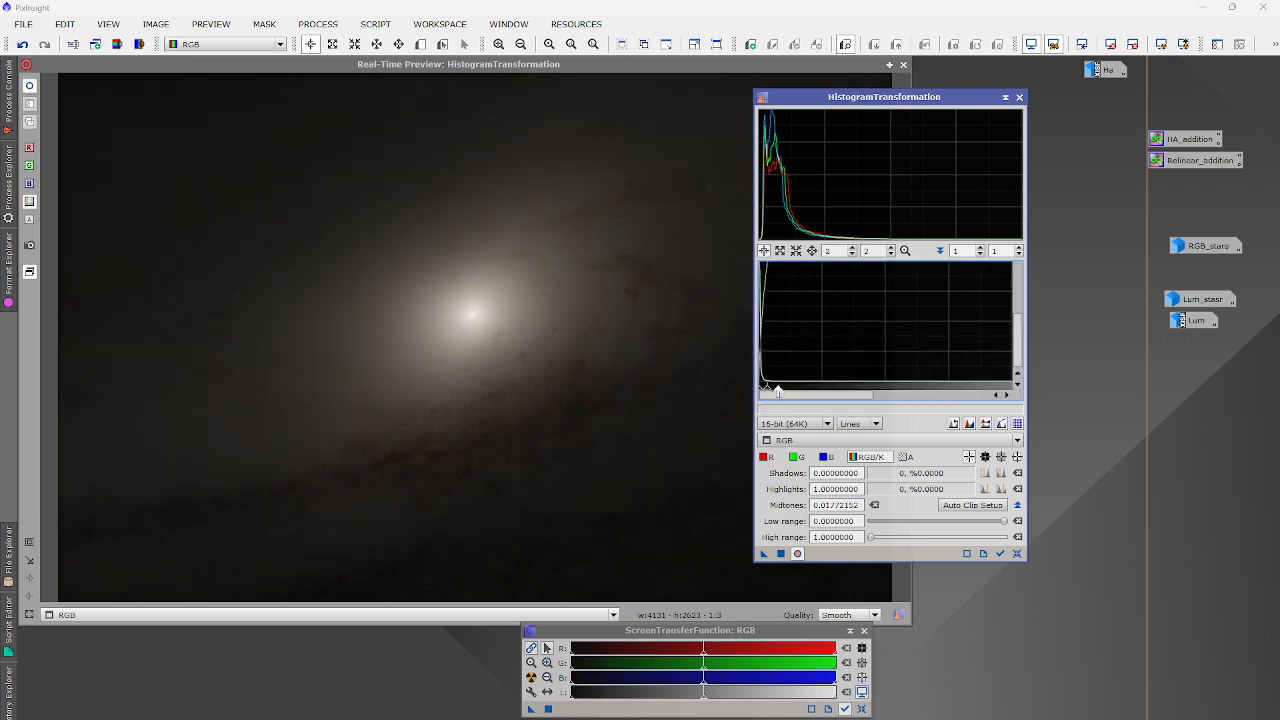
{"action": "scroll", "coordinate": [796, 392], "scroll_direction": "up", "scroll_amount": 13}
{"action": "left_click_drag", "start_coordinate": [826, 390], "coordinate": [798, 389]}
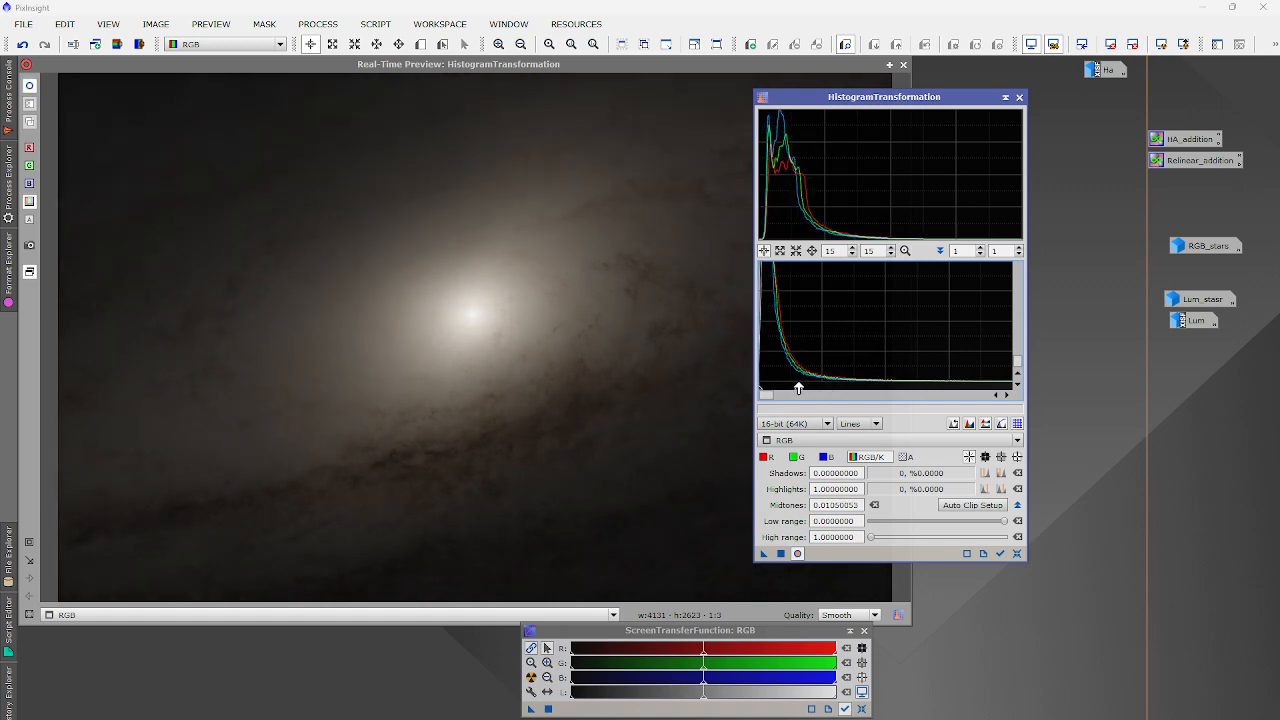
{"action": "left_click", "coordinate": [905, 65]}
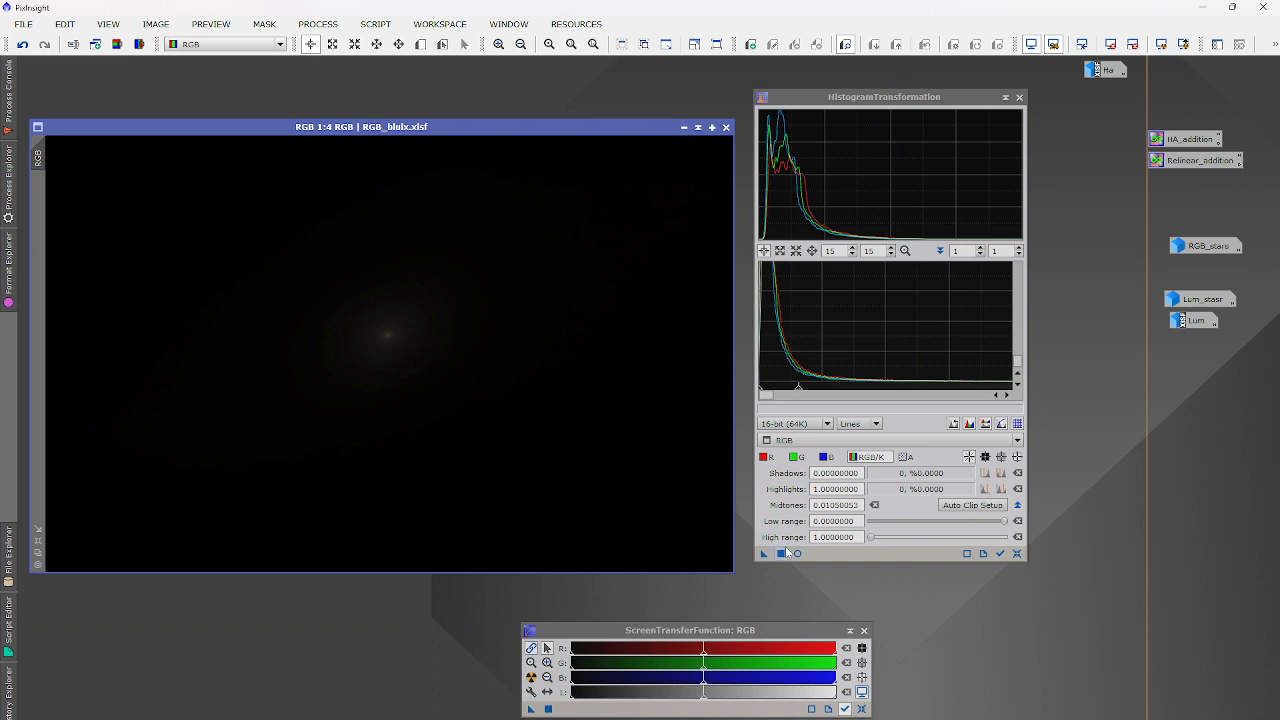
{"action": "left_click_drag", "start_coordinate": [782, 553], "coordinate": [722, 495]}
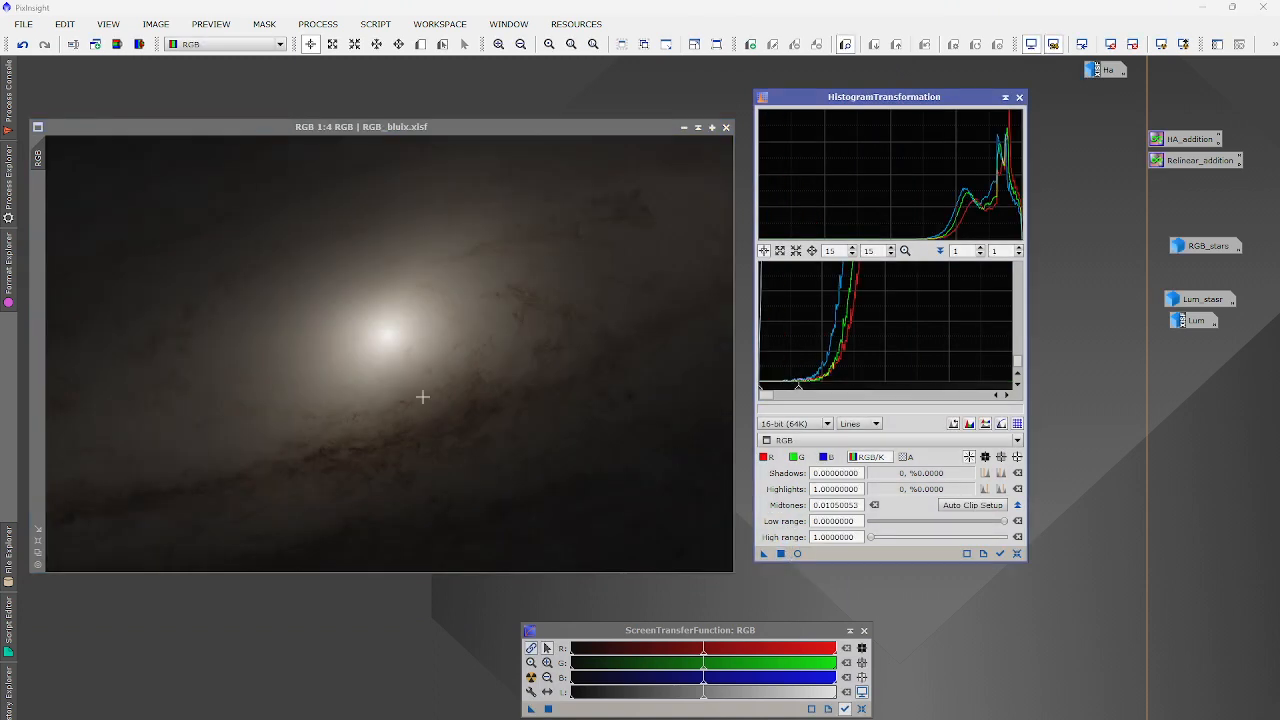
Close HistogramTransformation and iconize the stretched RGB image.
{"action": "scroll", "coordinate": [386, 314], "scroll_direction": "up", "scroll_amount": 2}
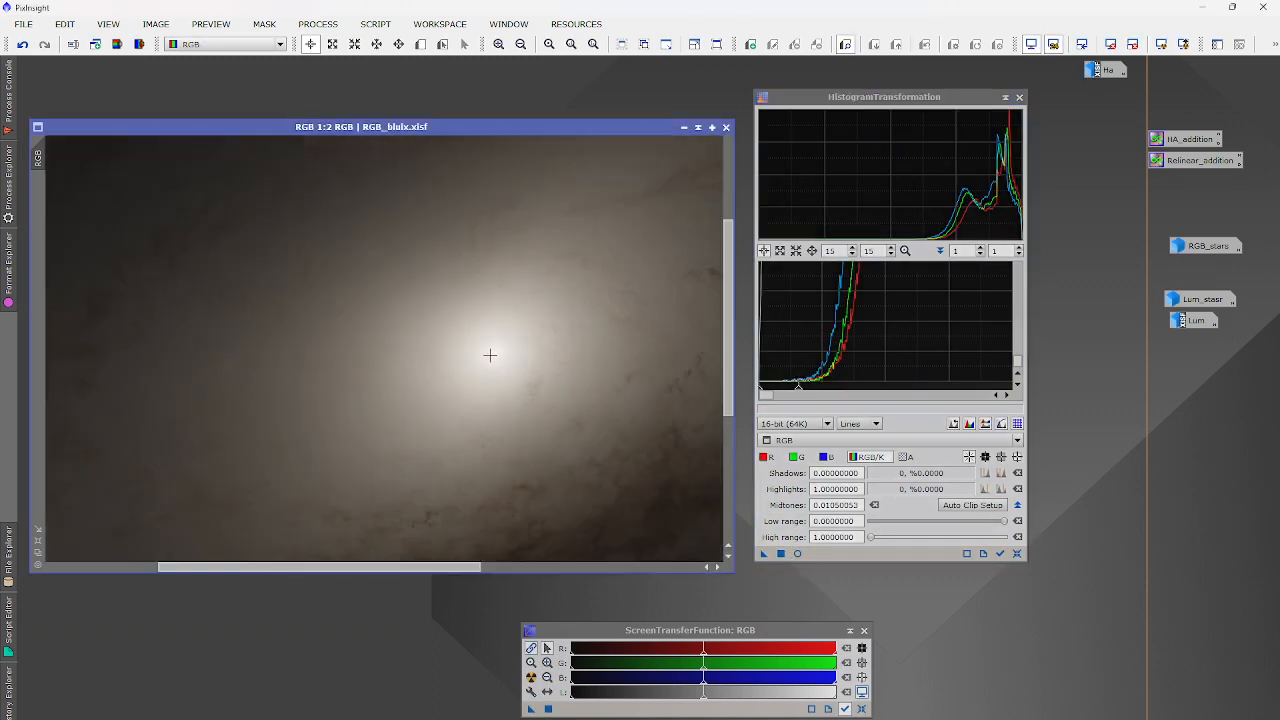
{"action": "scroll", "coordinate": [452, 343], "scroll_direction": "down", "scroll_amount": 2}
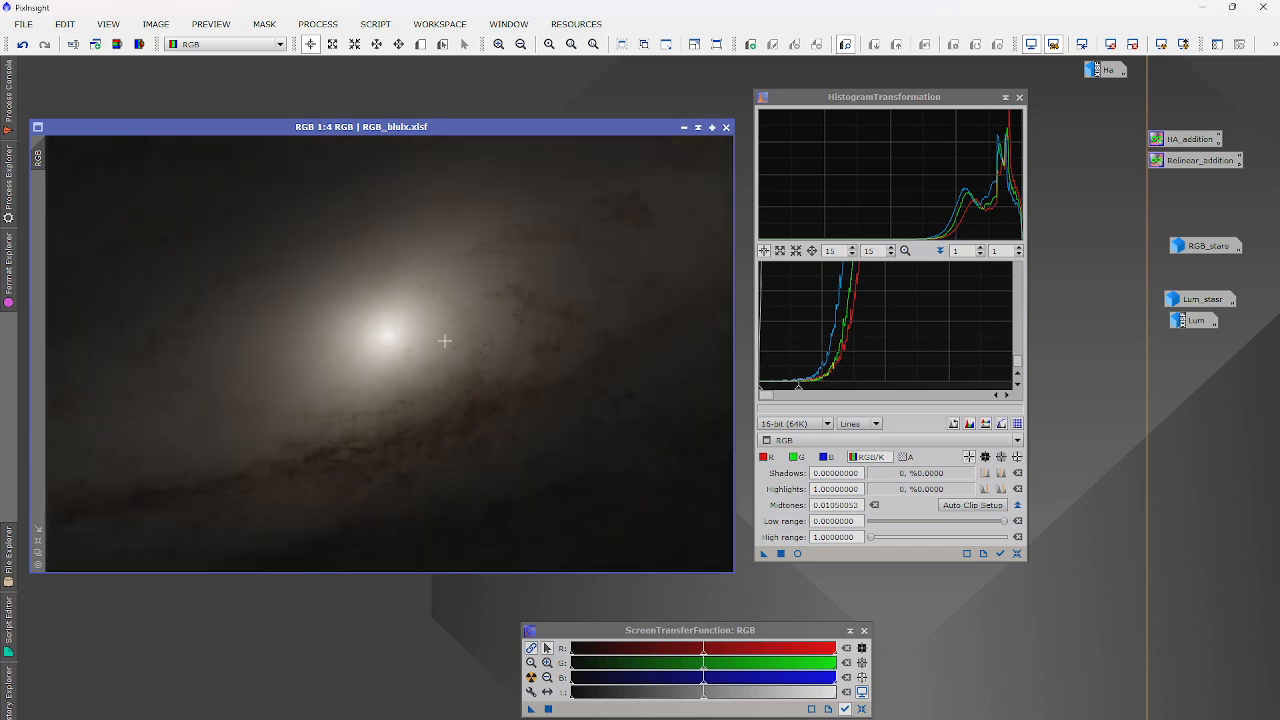
{"action": "left_click", "coordinate": [1019, 98]}
{"action": "left_click", "coordinate": [684, 127]}
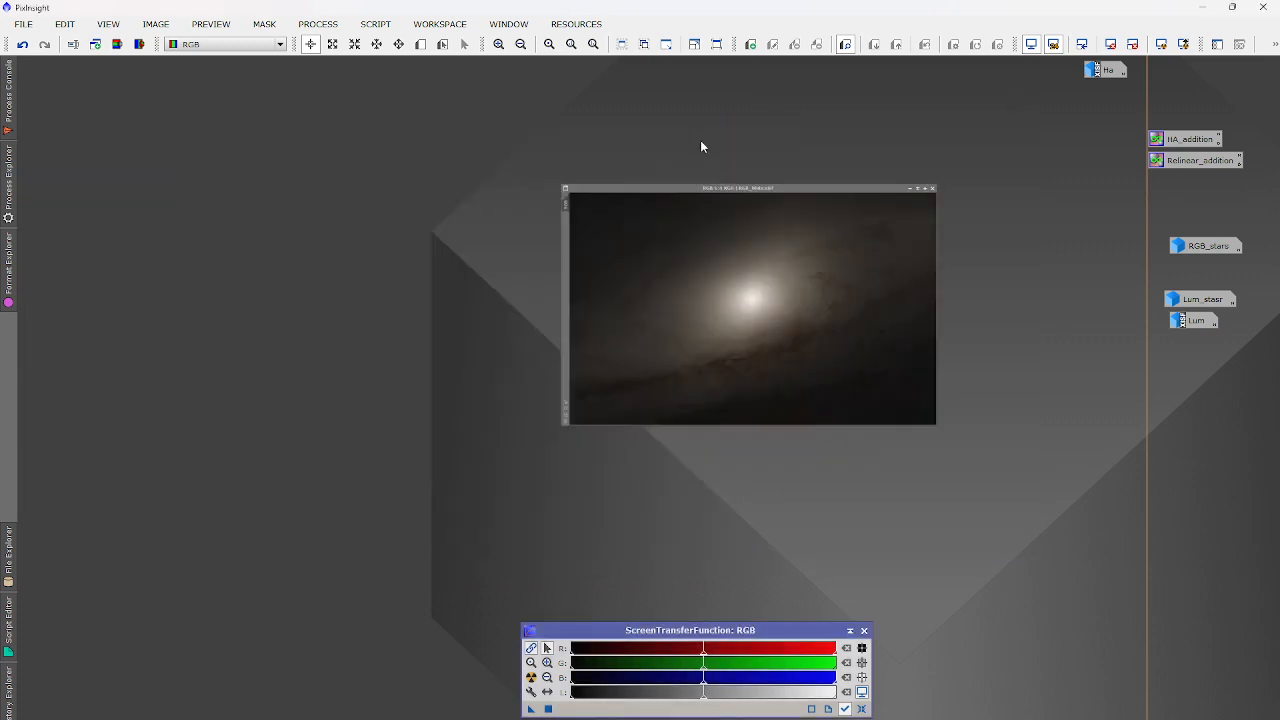
Reopen Lum and RGB, then split RGB into channels with ChannelExtraction.
{"action": "double_click", "coordinate": [1208, 322]}
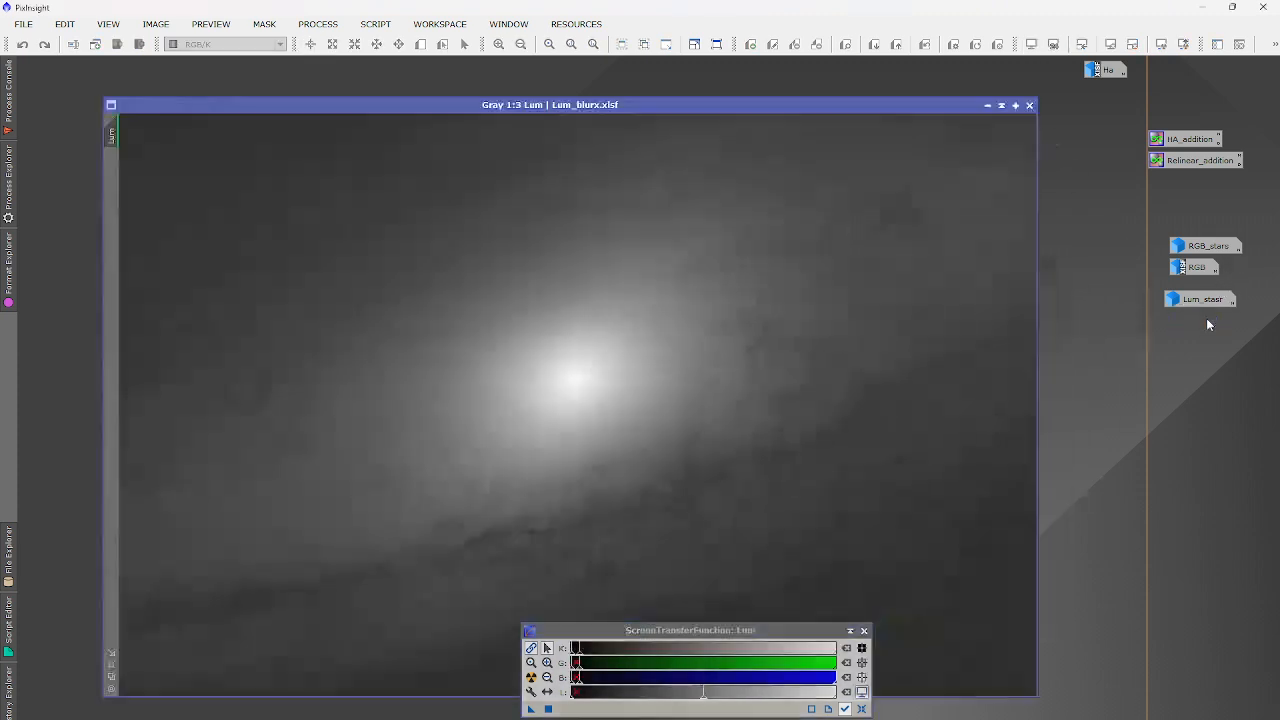
{"action": "scroll", "coordinate": [596, 352], "scroll_direction": "up", "scroll_amount": 4}
{"action": "scroll", "coordinate": [592, 369], "scroll_direction": "down", "scroll_amount": 4}
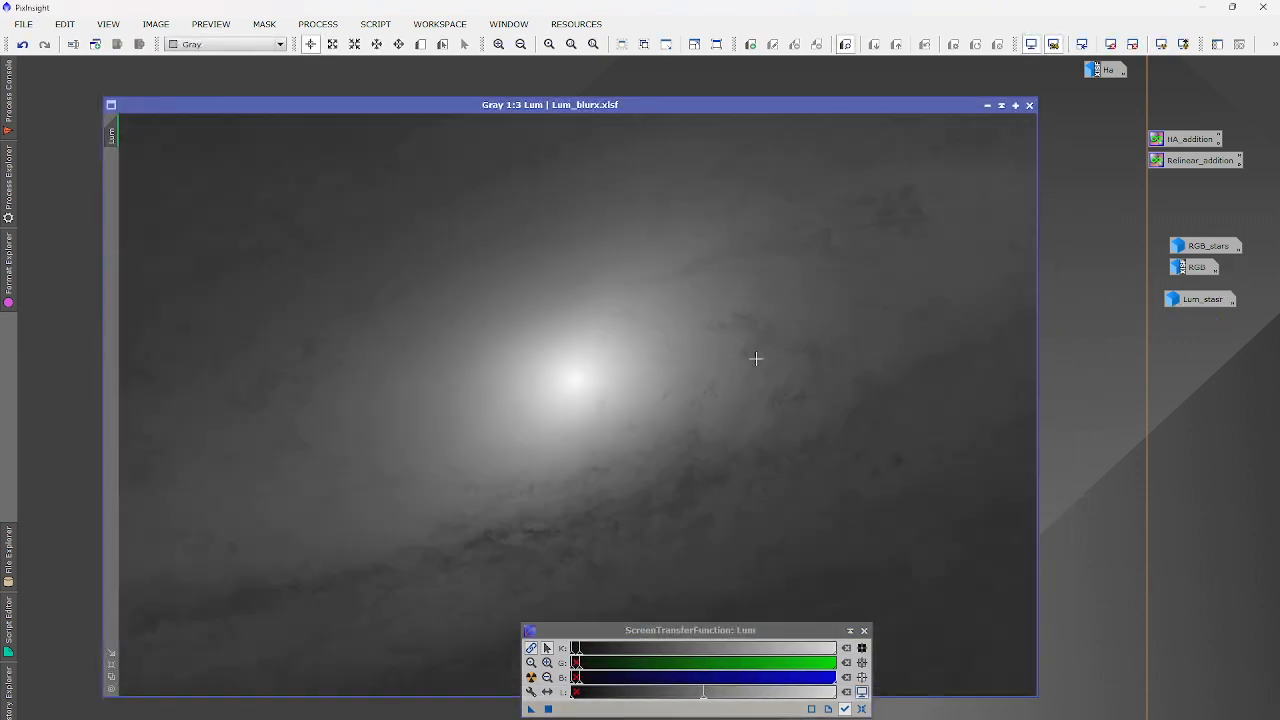
{"action": "double_click", "coordinate": [1193, 266]}
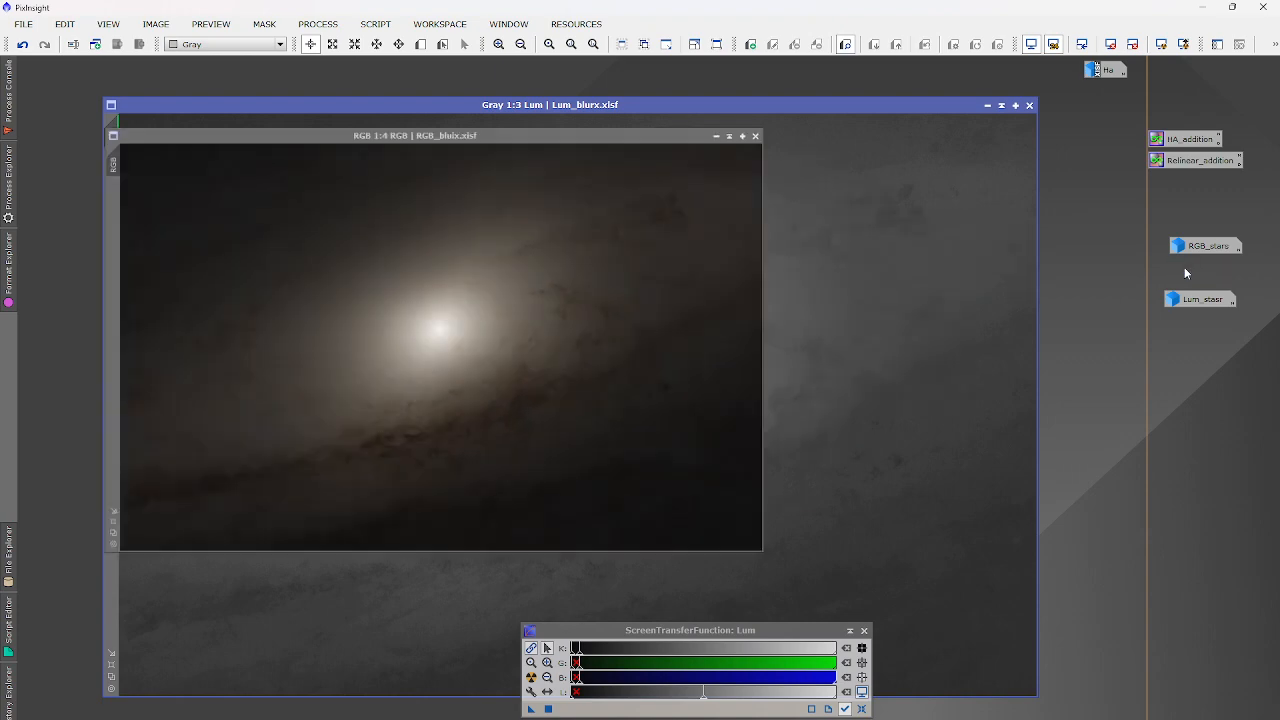
{"action": "left_click", "coordinate": [139, 44]}
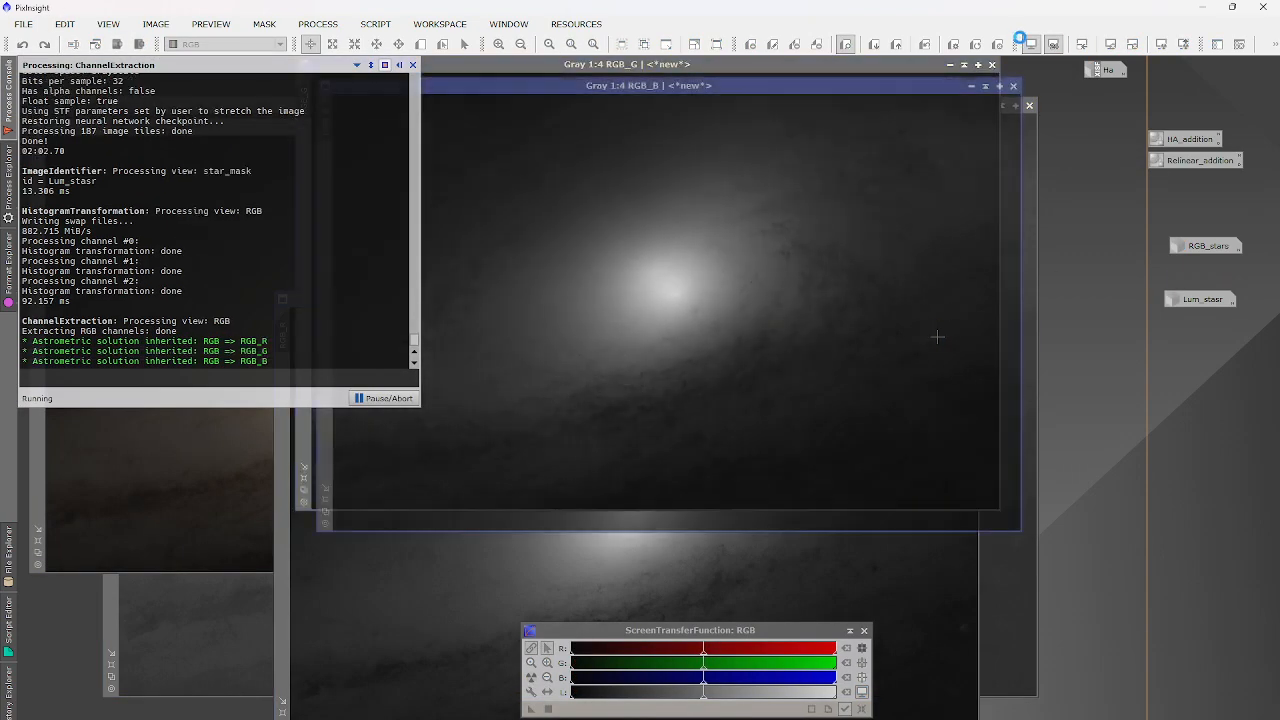
Close the RGB_R, RGB_G and RGB_B images, keep RGB_L, and iconize RGB.
{"action": "left_click", "coordinate": [1013, 86]}
{"action": "left_click", "coordinate": [997, 66]}
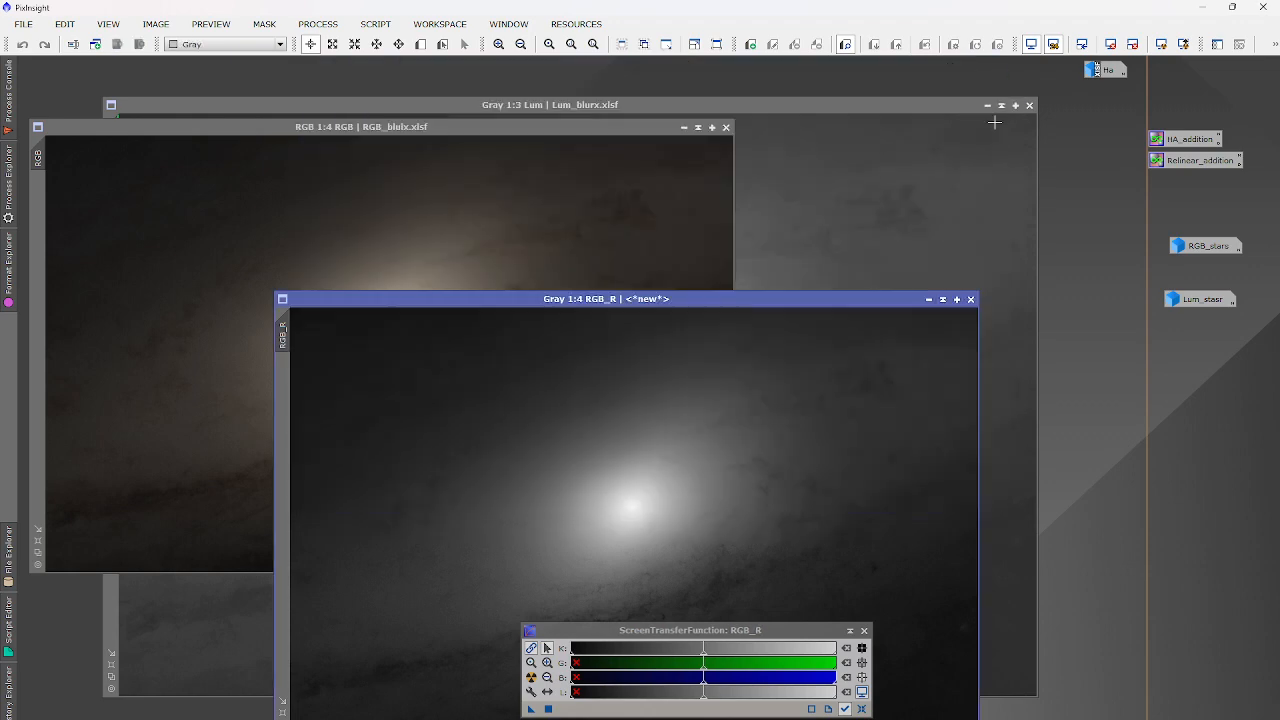
{"action": "left_click", "coordinate": [969, 299]}
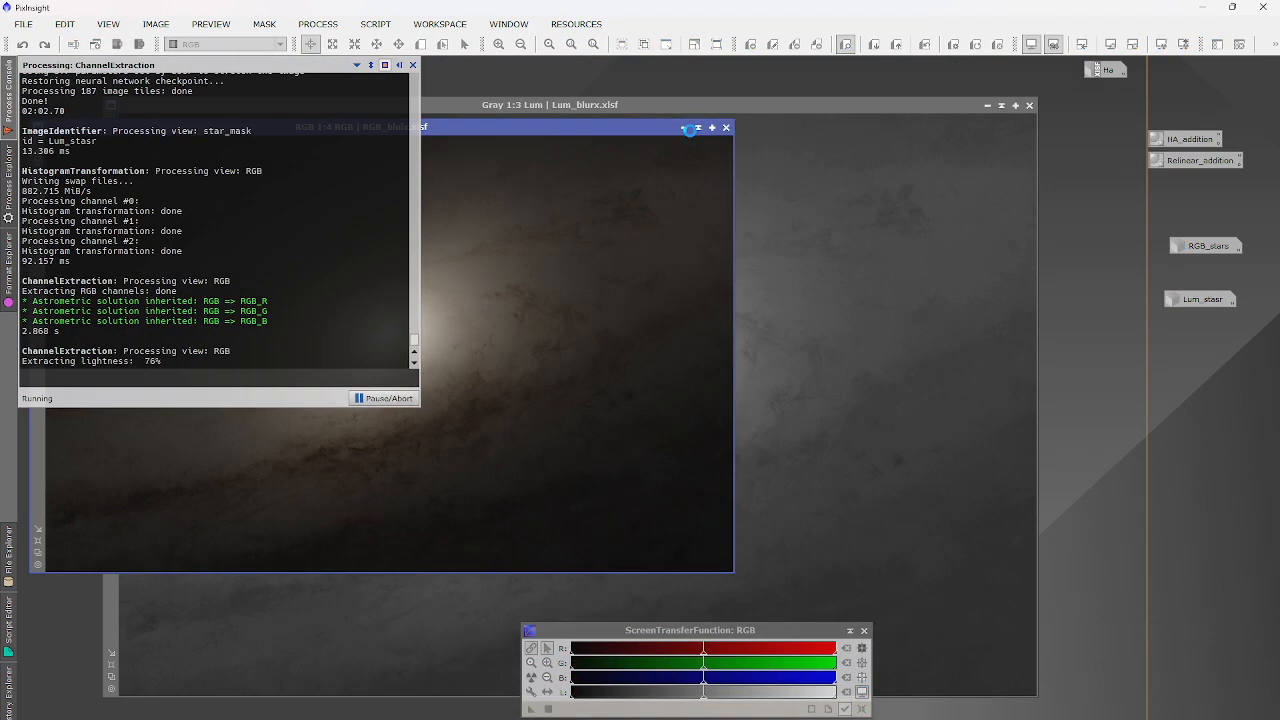
{"action": "left_click", "coordinate": [286, 189]}
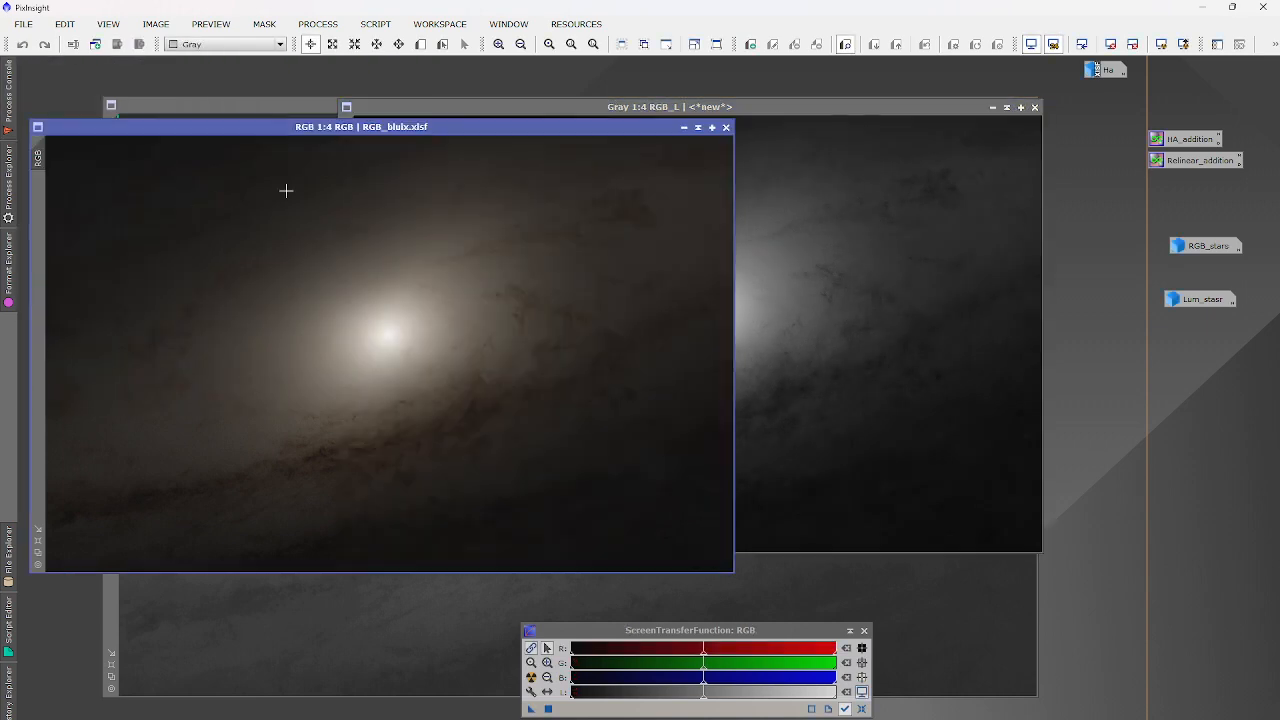
{"action": "left_click", "coordinate": [698, 128]}
{"action": "left_click", "coordinate": [234, 264]}
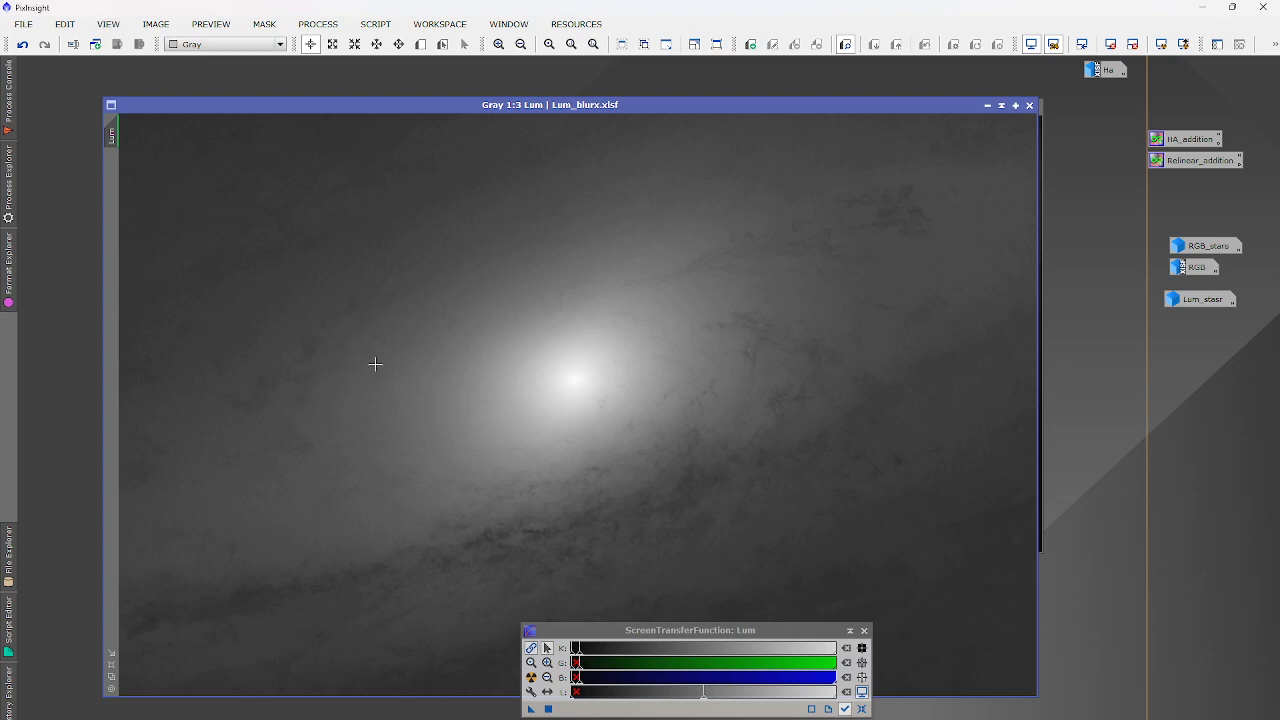
Reset the Lum screen stretch, reposition its window, and adjust display midtones and shadows.
{"action": "scroll", "coordinate": [400, 419], "scroll_direction": "down", "scroll_amount": 1}
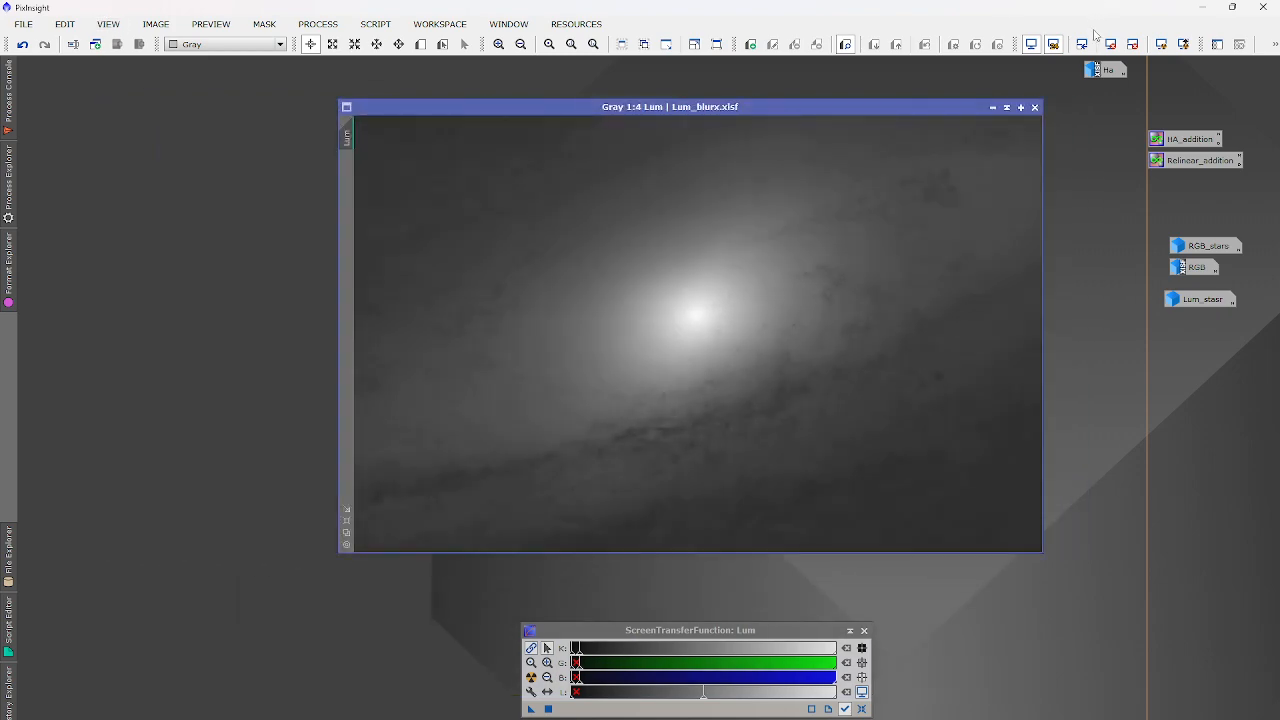
{"action": "left_click", "coordinate": [1108, 44]}
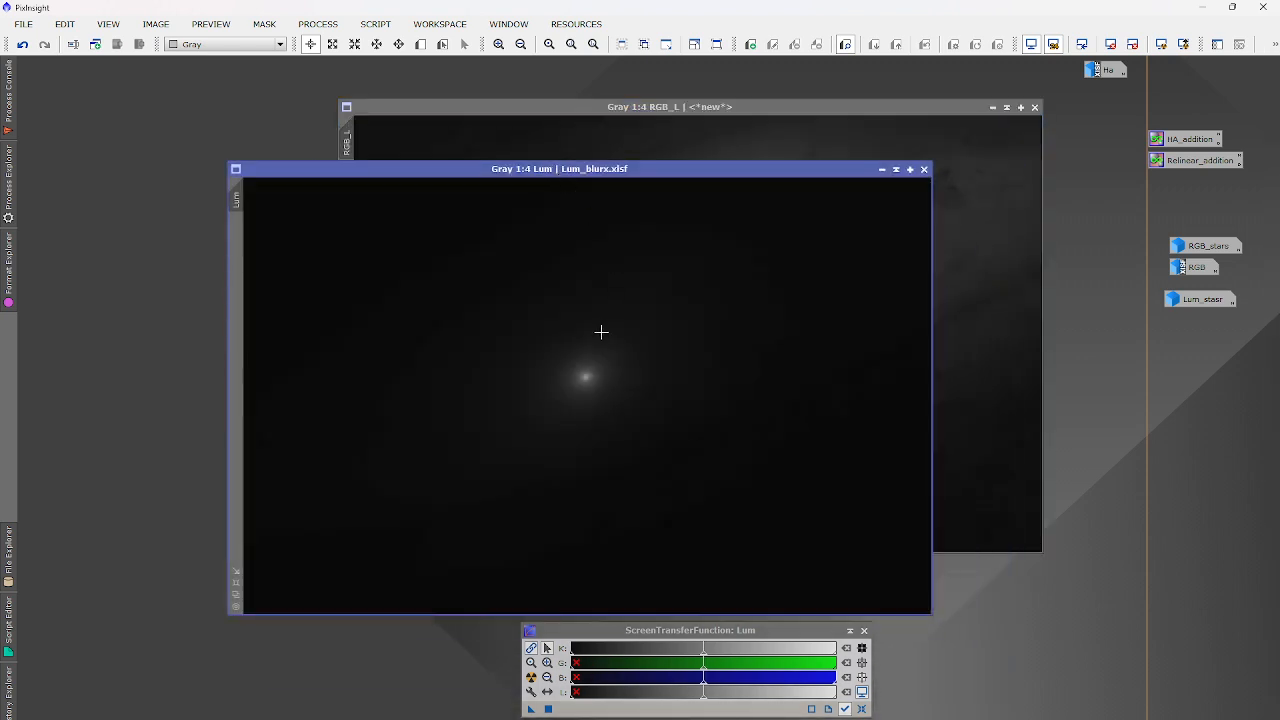
{"action": "scroll", "coordinate": [580, 371], "scroll_direction": "up", "scroll_amount": 5}
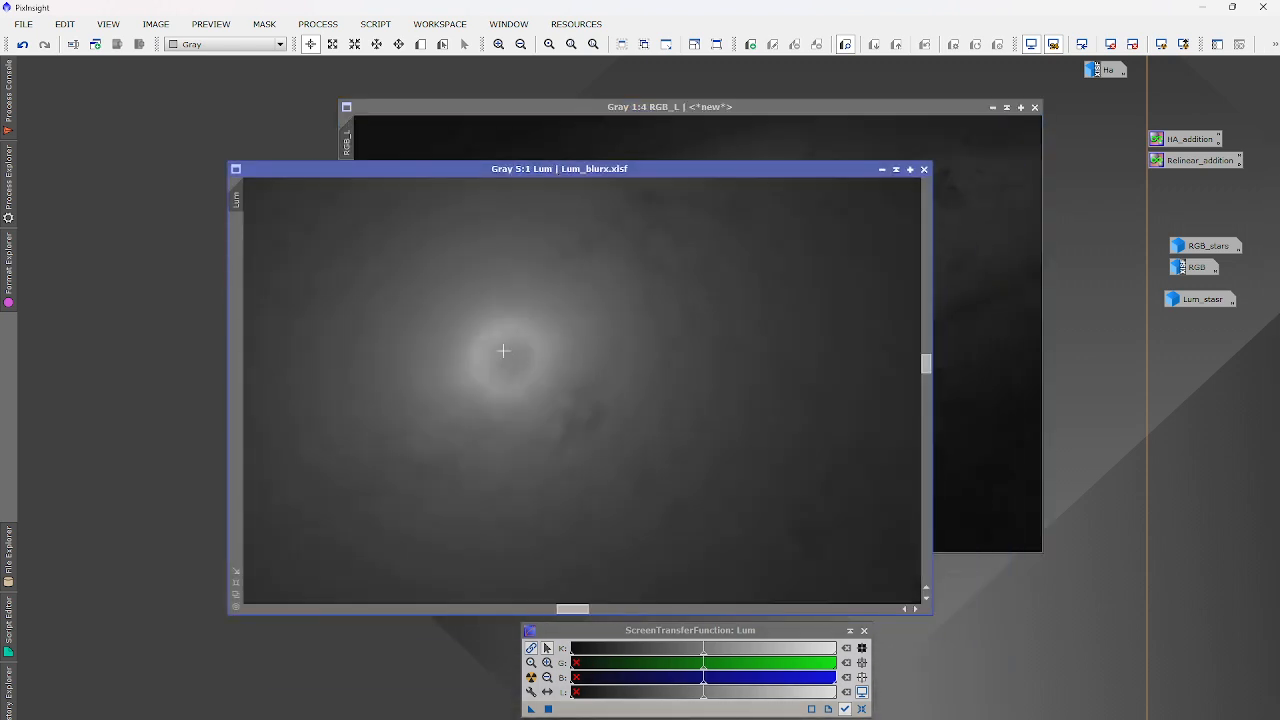
{"action": "scroll", "coordinate": [497, 352], "scroll_direction": "down", "scroll_amount": 5}
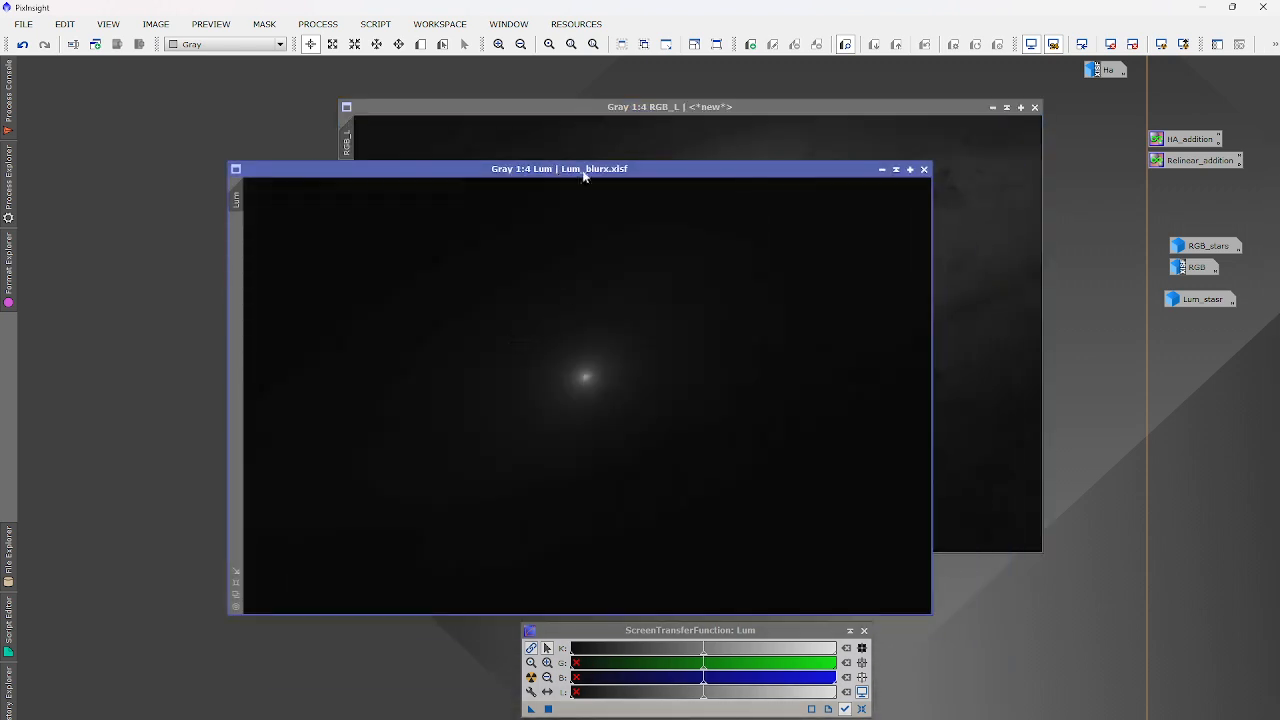
{"action": "left_click_drag", "start_coordinate": [586, 171], "coordinate": [697, 125]}
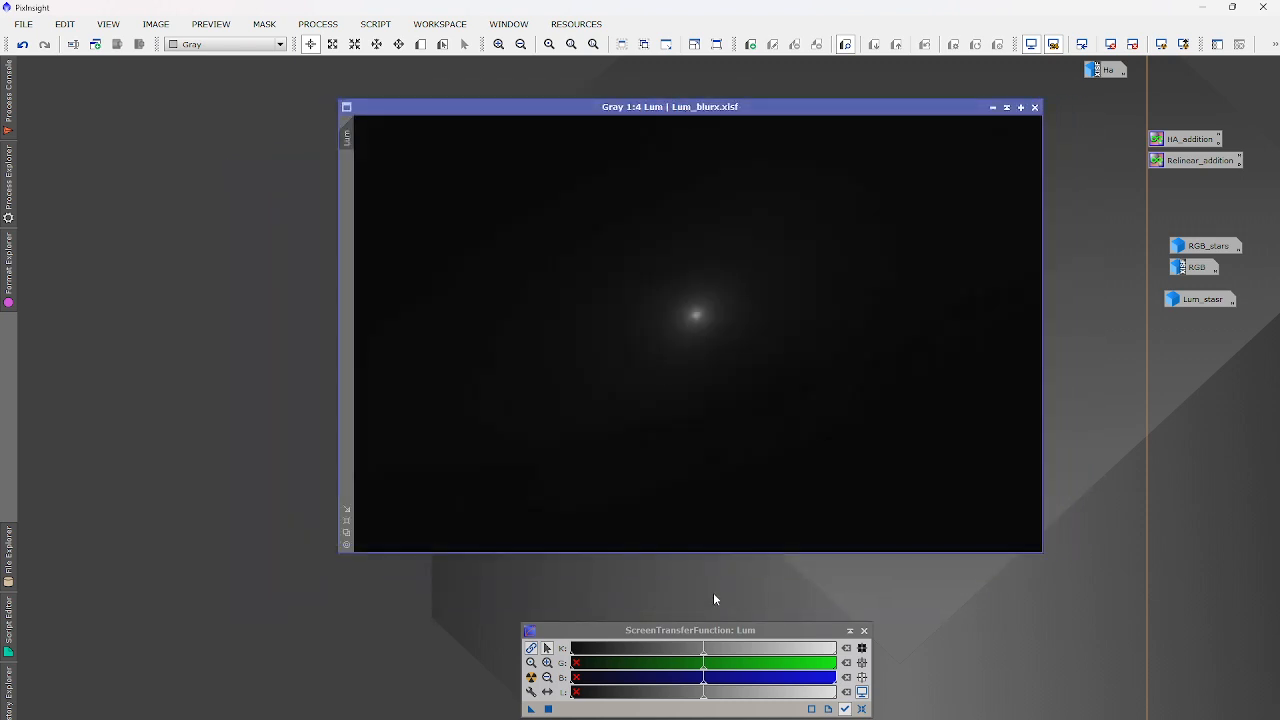
{"action": "left_click_drag", "start_coordinate": [705, 649], "coordinate": [577, 655]}
{"action": "left_click_drag", "start_coordinate": [578, 662], "coordinate": [586, 662]}
{"action": "left_click", "coordinate": [571, 110]}
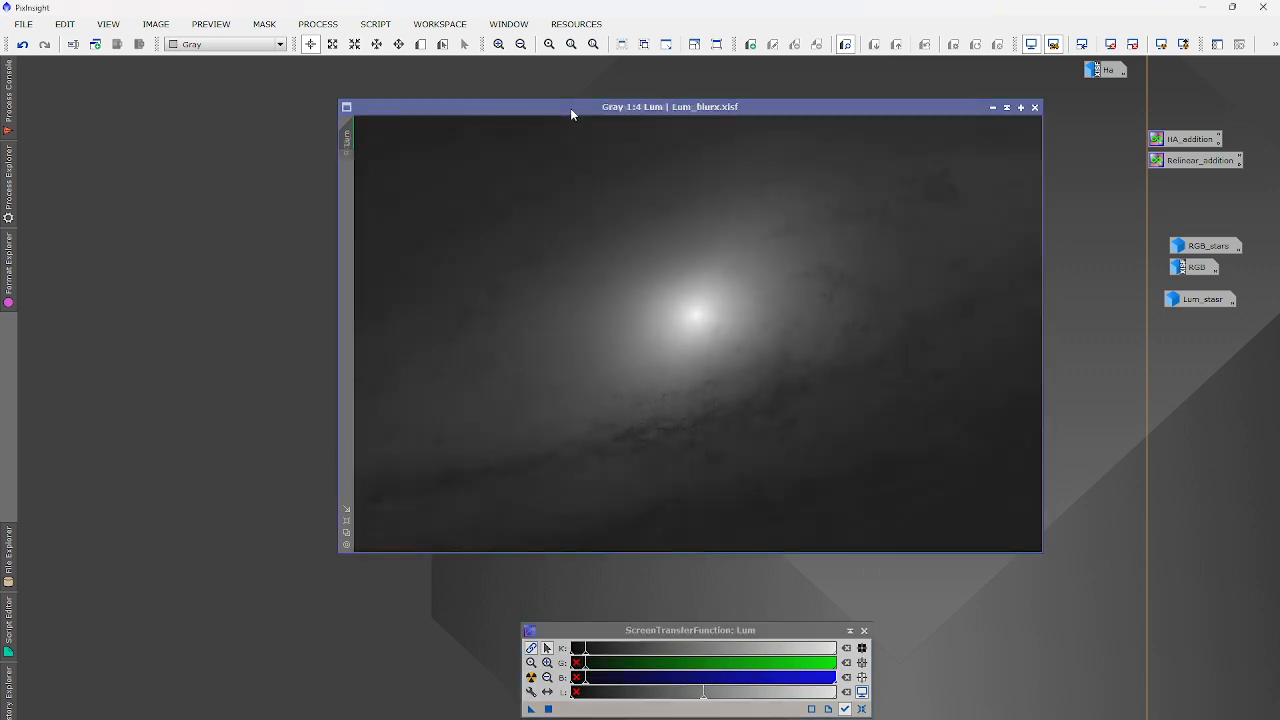
Re-apply STF Auto Stretch on Lum and tweak its midtones and shadow clipping.
{"action": "scroll", "coordinate": [583, 656], "scroll_direction": "up", "scroll_amount": 5}
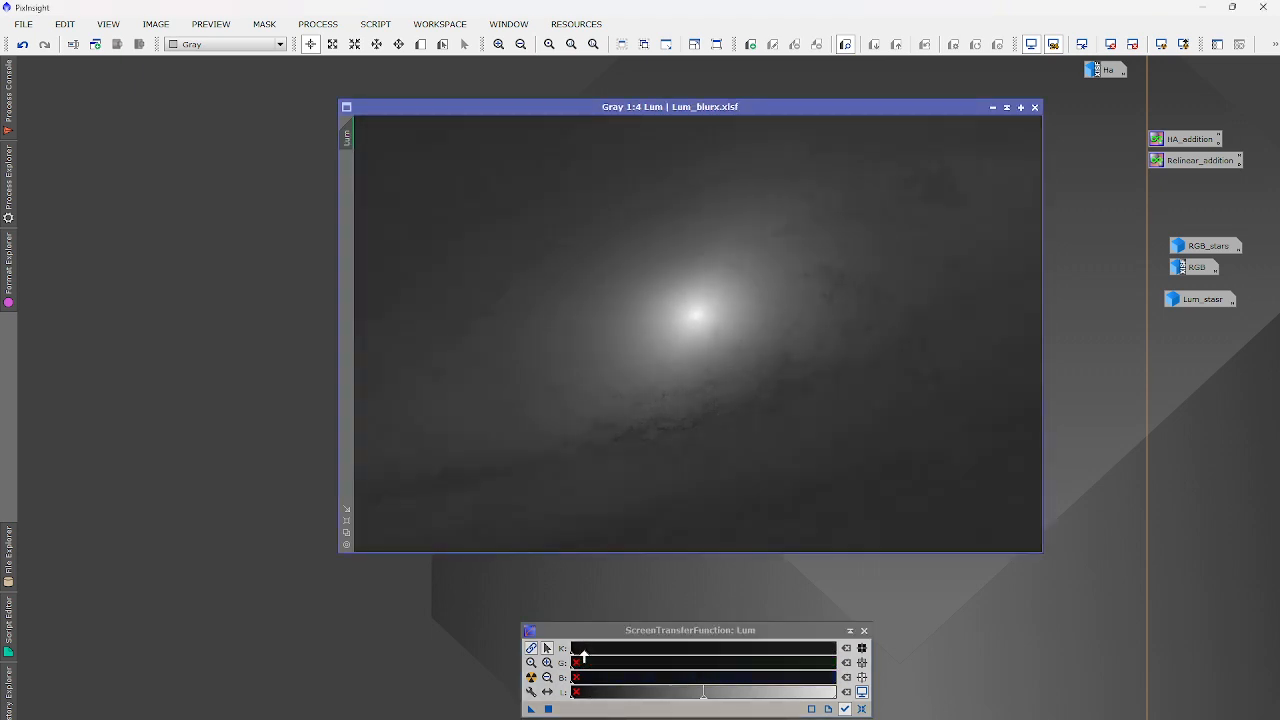
{"action": "scroll", "coordinate": [573, 656], "scroll_direction": "down", "scroll_amount": 2}
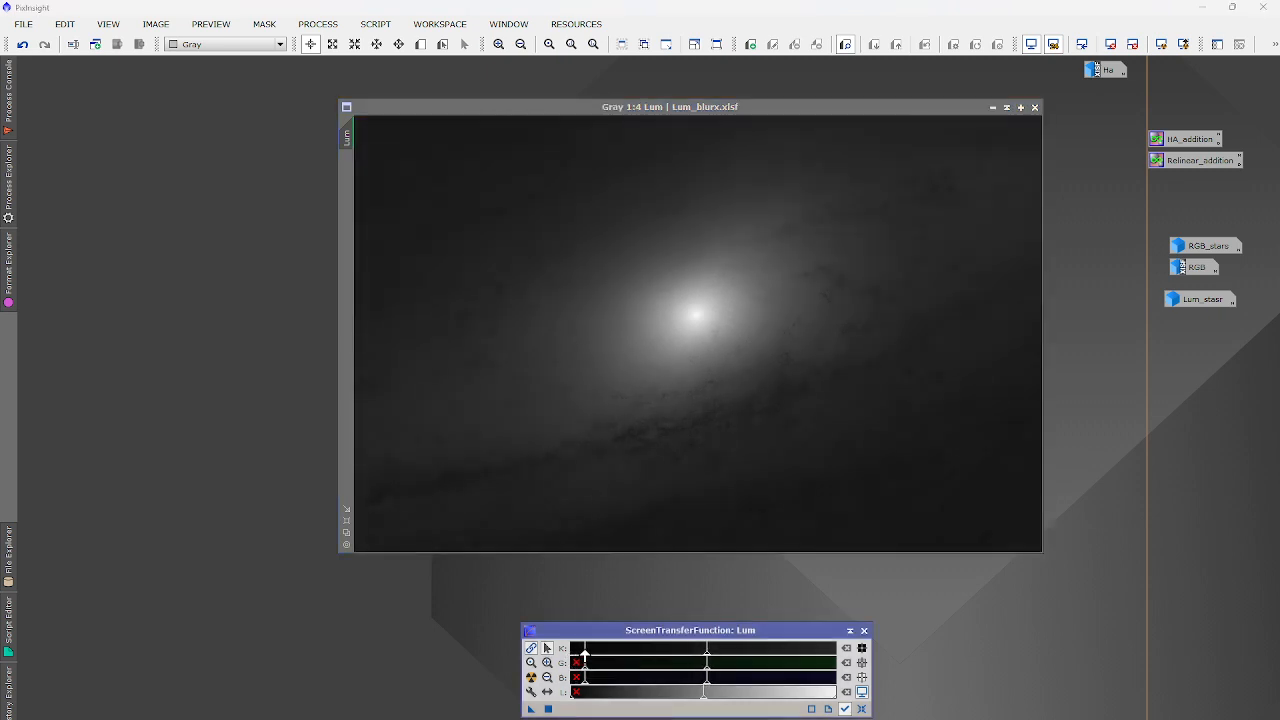
{"action": "left_click", "coordinate": [531, 677]}
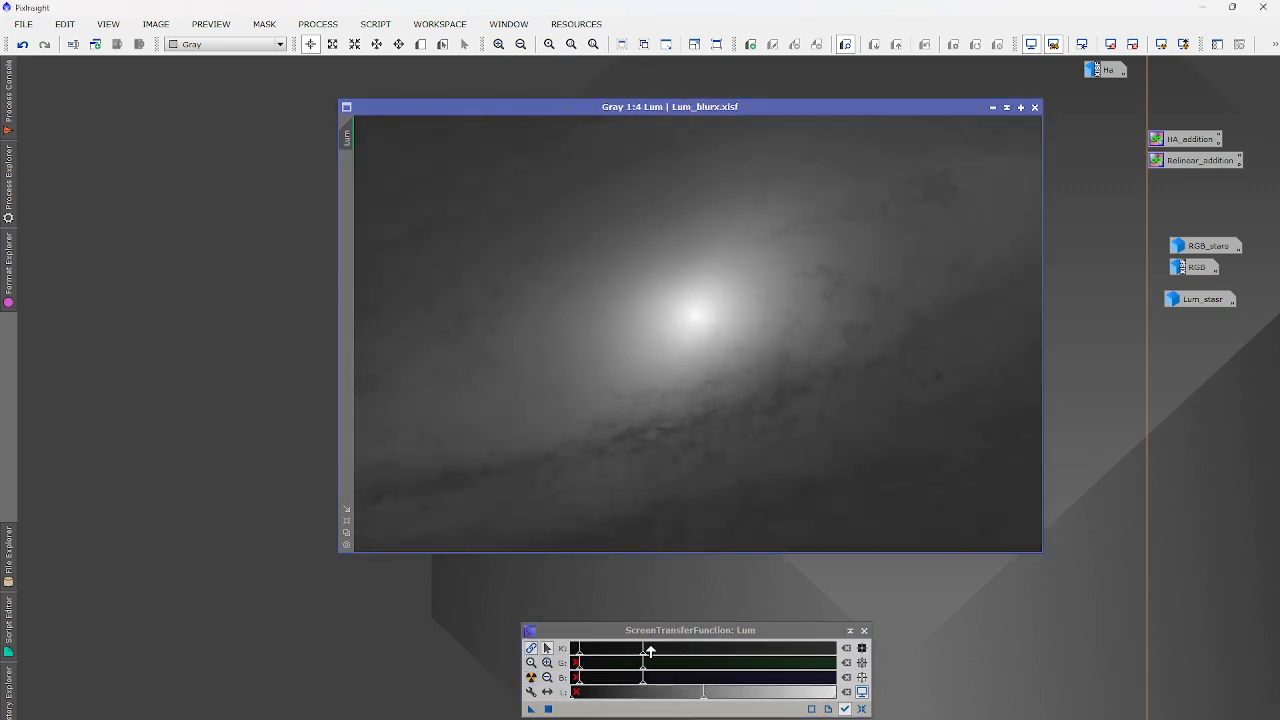
{"action": "mouse_move", "coordinate": [645, 649]}
{"action": "left_mouse_down"}
{"action": "mouse_move", "coordinate": [702, 650]}
{"action": "mouse_move", "coordinate": [688, 650]}
{"action": "left_mouse_up"}
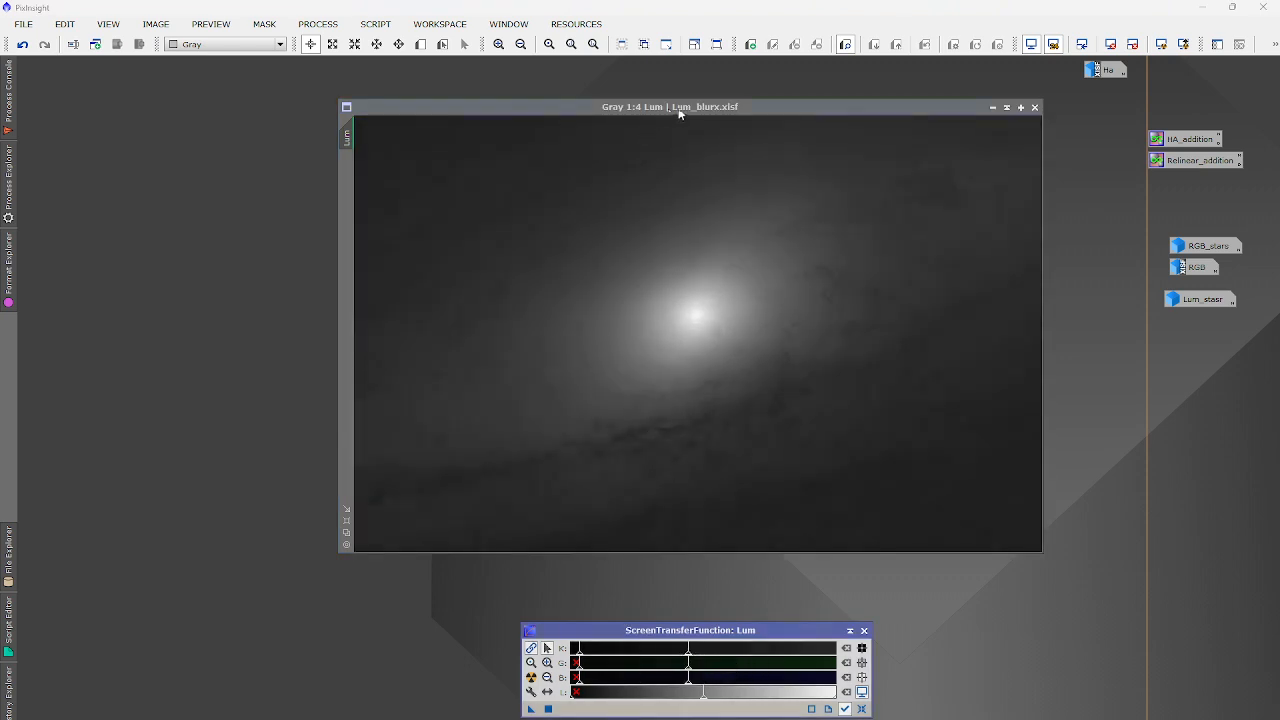
{"action": "left_click", "coordinate": [679, 113]}
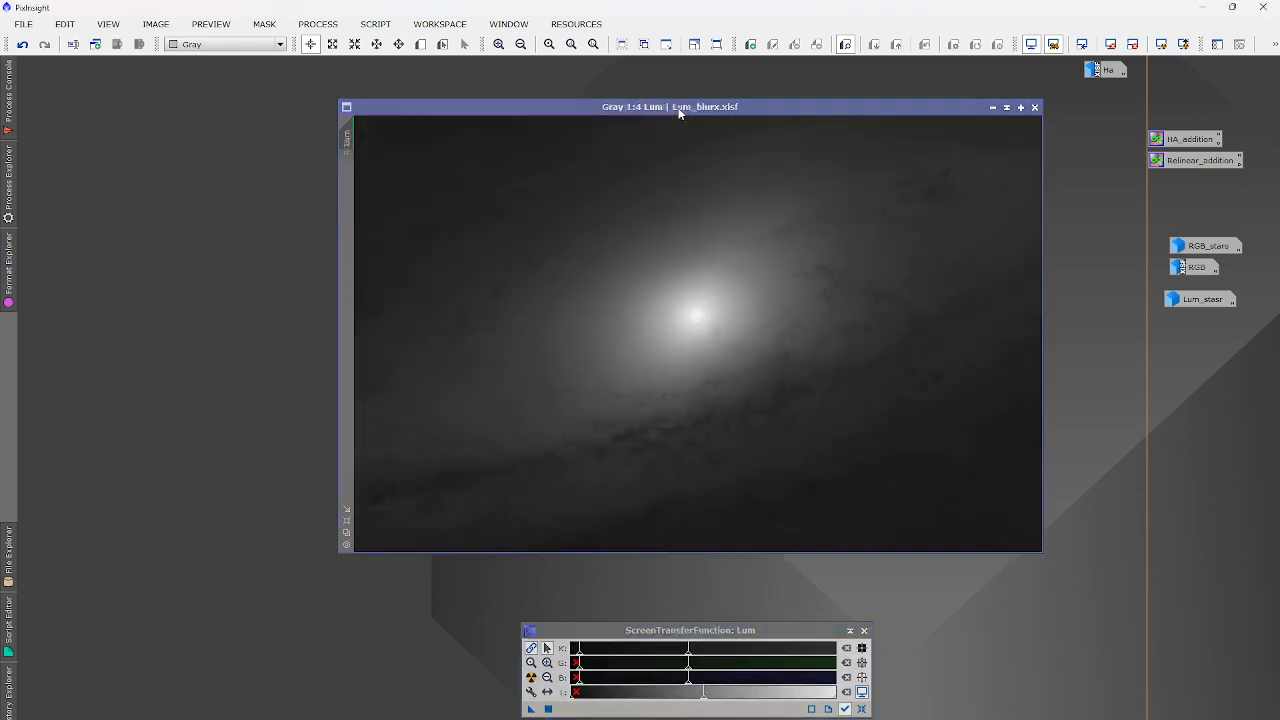
{"action": "left_click_drag", "start_coordinate": [689, 652], "coordinate": [662, 651]}
{"action": "left_click_drag", "start_coordinate": [581, 648], "coordinate": [584, 648]}
Fine-tune the Lum display's shadow clipping point through several small adjustments.
{"action": "left_click", "coordinate": [757, 108]}
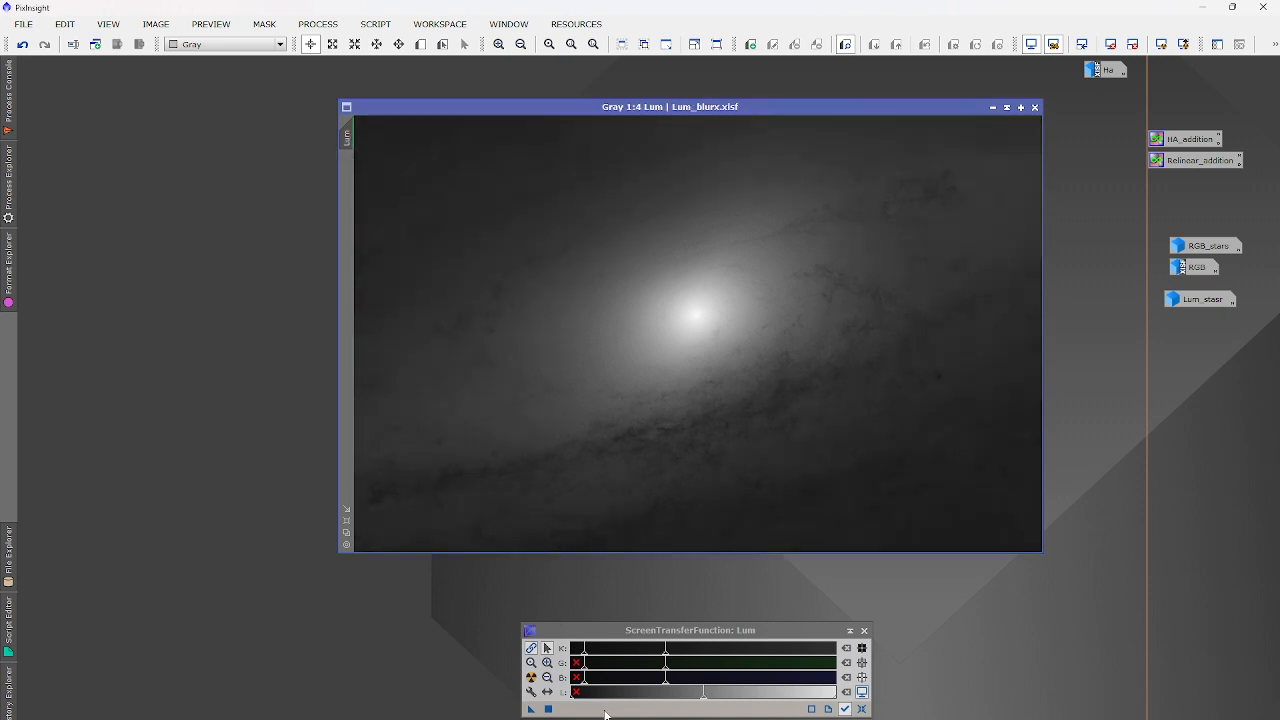
{"action": "left_click_drag", "start_coordinate": [586, 651], "coordinate": [585, 650]}
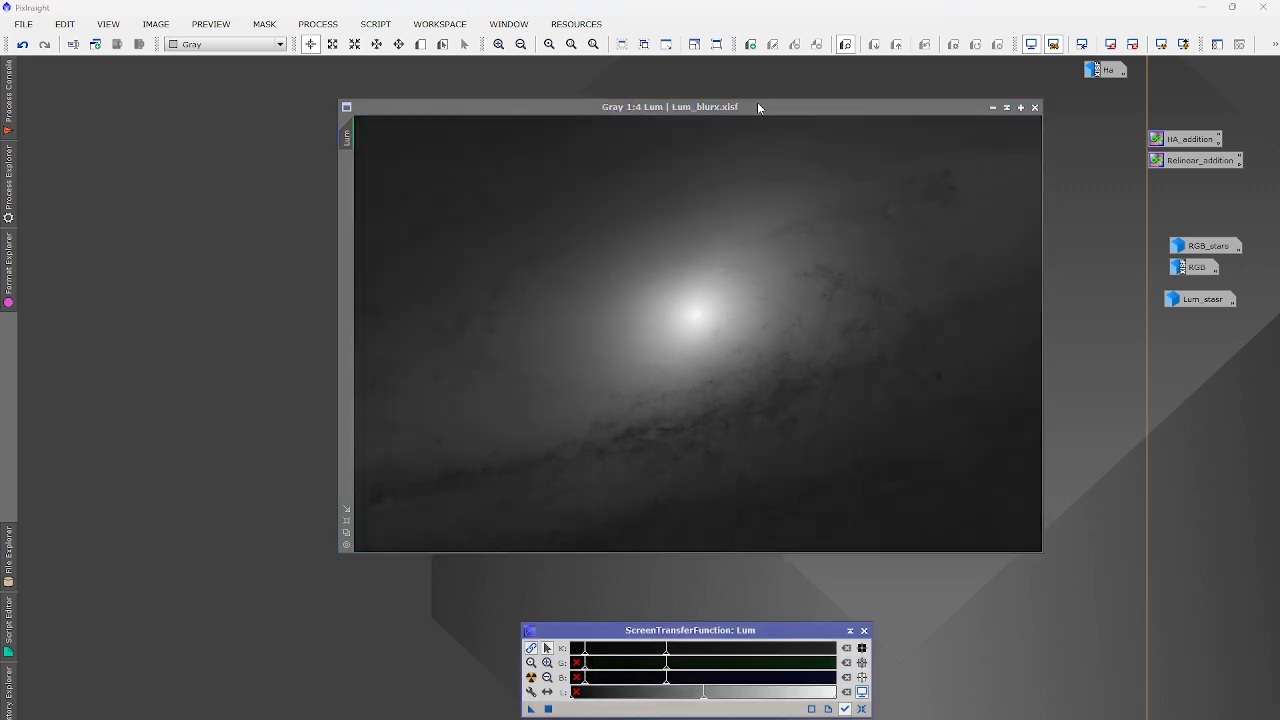
{"action": "left_click", "coordinate": [786, 104]}
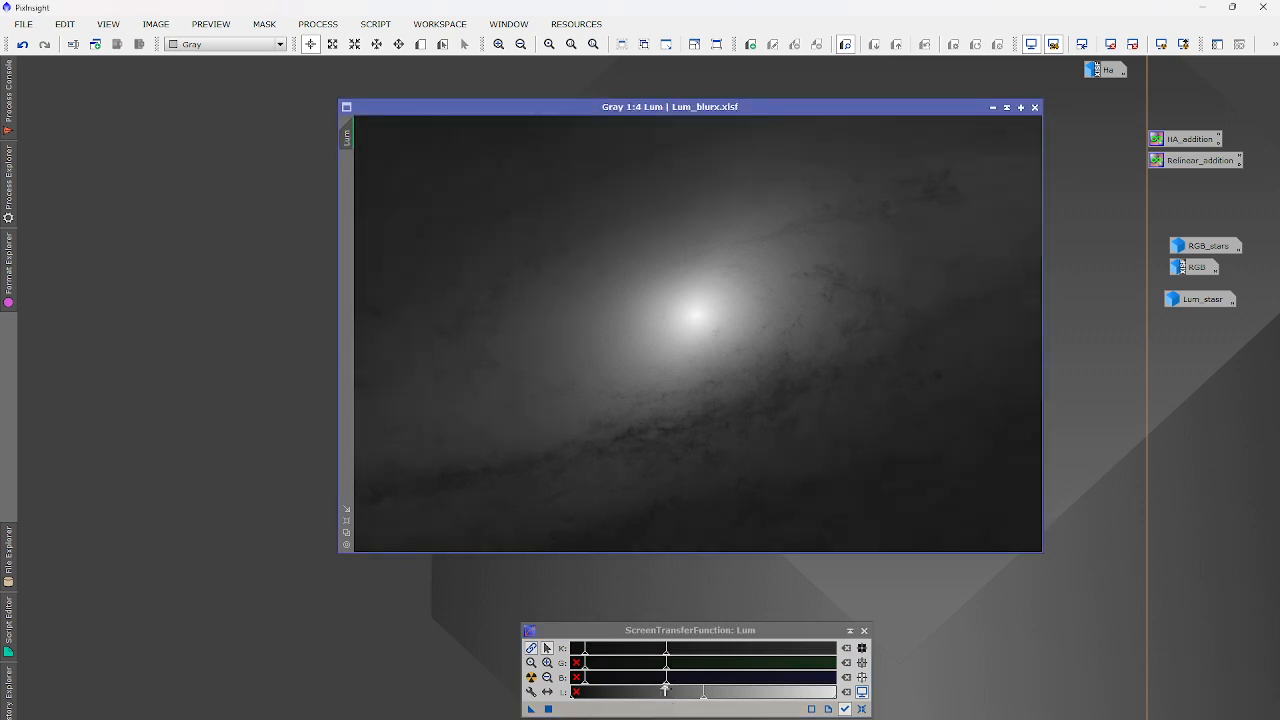
{"action": "left_click_drag", "start_coordinate": [585, 652], "coordinate": [662, 654]}
{"action": "left_click", "coordinate": [790, 108]}
{"action": "left_click_drag", "start_coordinate": [589, 654], "coordinate": [587, 654]}
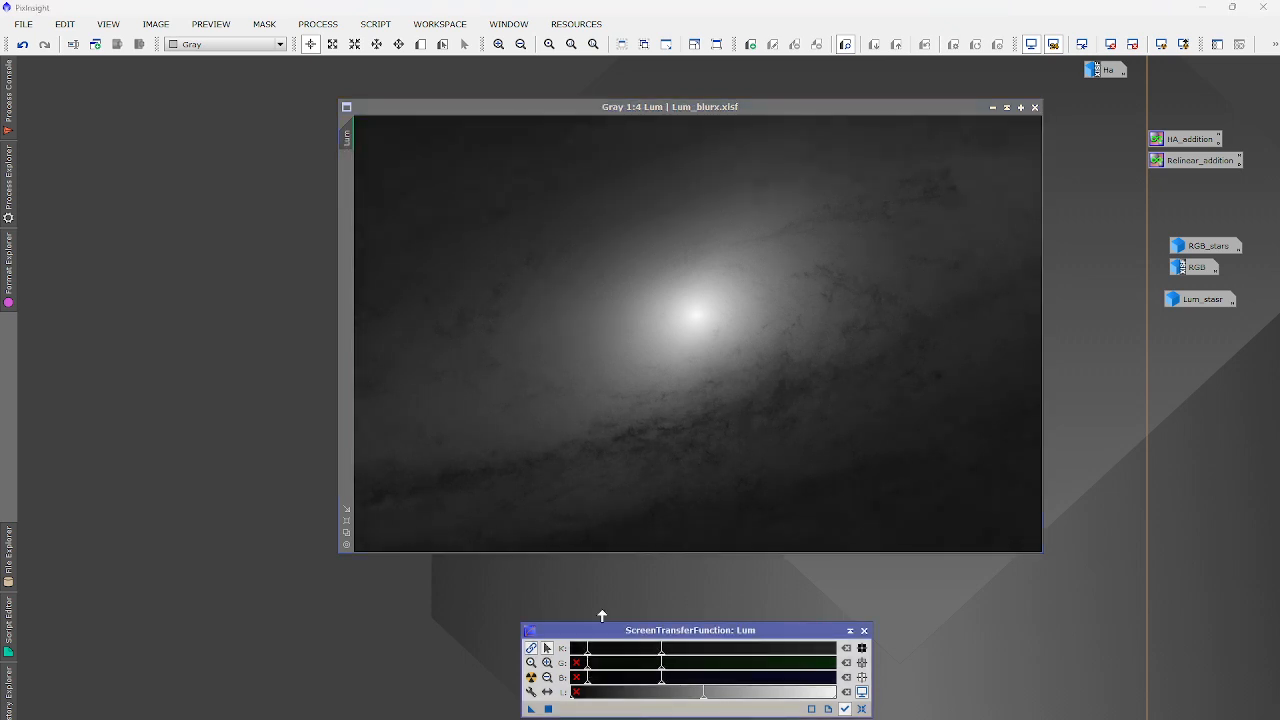
{"action": "left_click", "coordinate": [766, 108]}
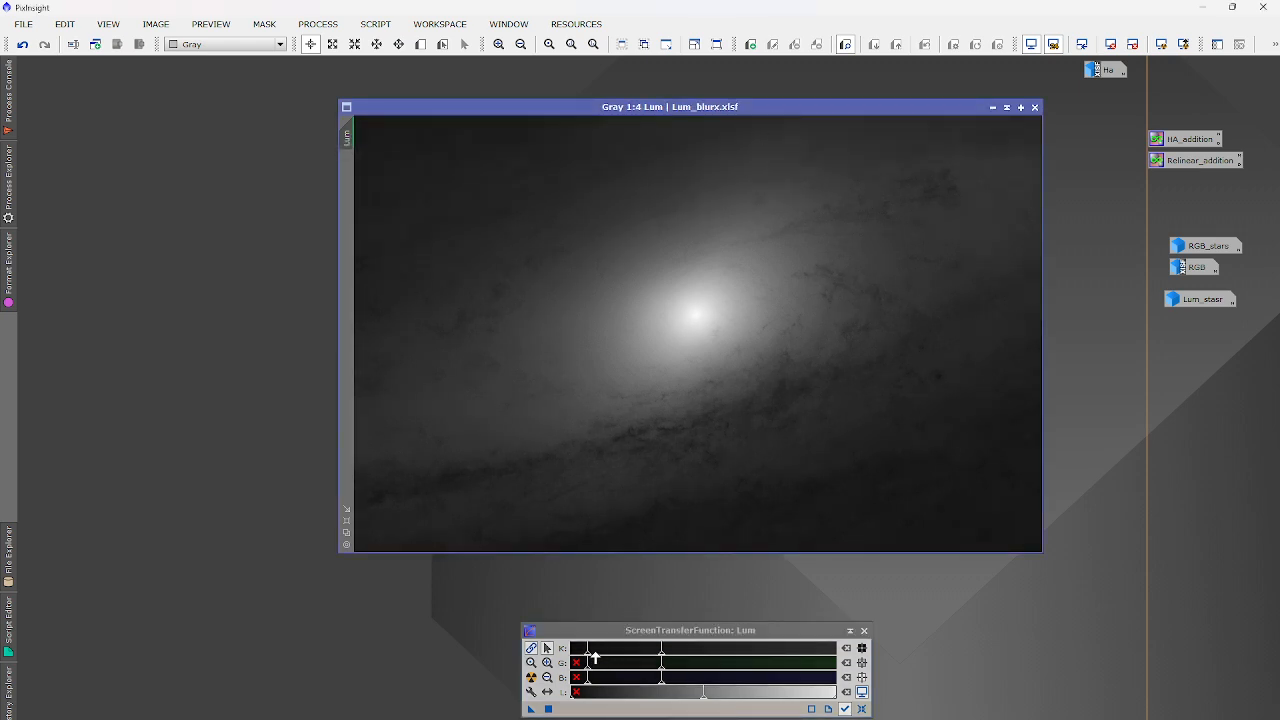
{"action": "left_click", "coordinate": [318, 24]}
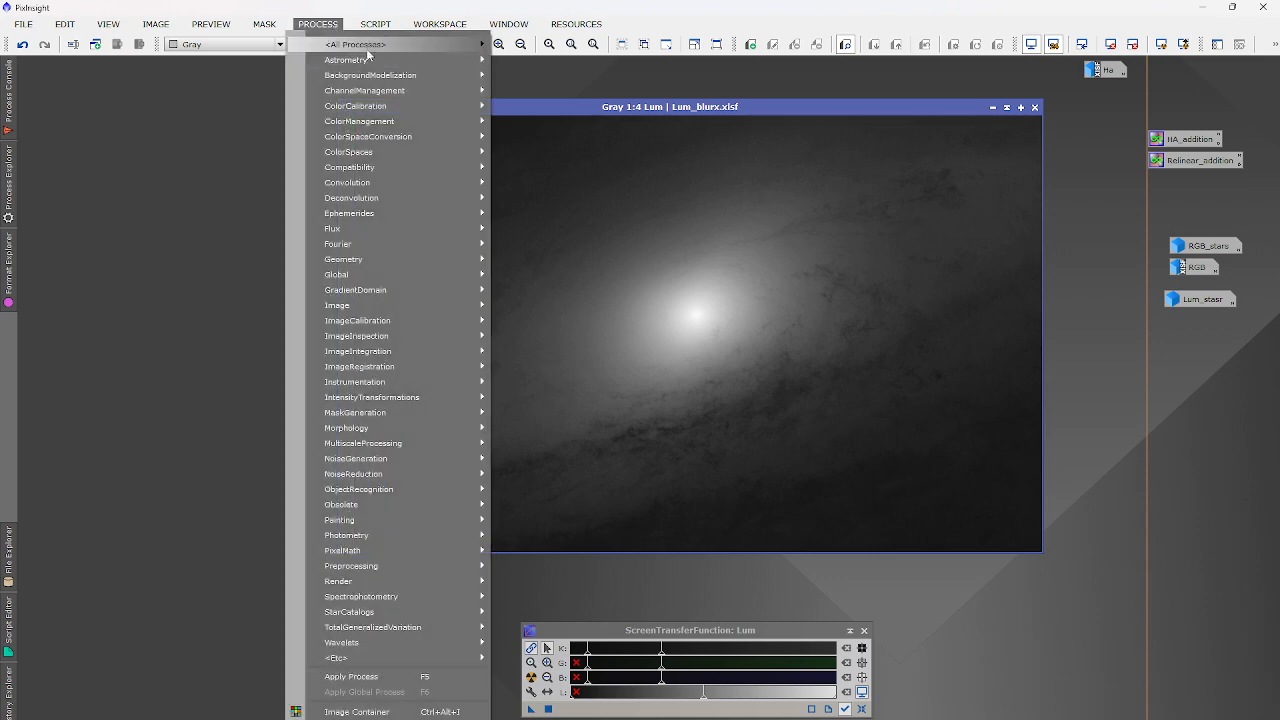
Open HistogramTransformation, reset it, target Lum, and load the STF stretch into it.
{"action": "mouse_move", "coordinate": [355, 44]}
{"action": "left_click", "coordinate": [752, 241]}
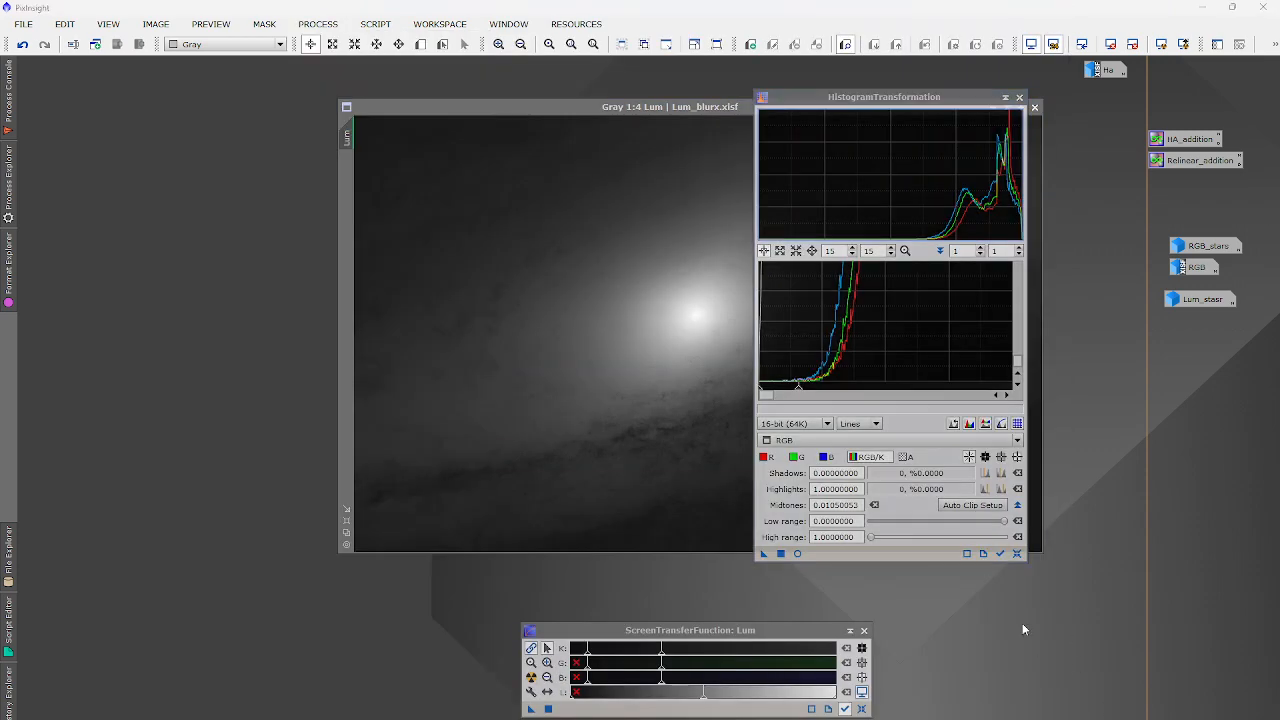
{"action": "left_click", "coordinate": [1017, 554]}
{"action": "left_click", "coordinate": [836, 441]}
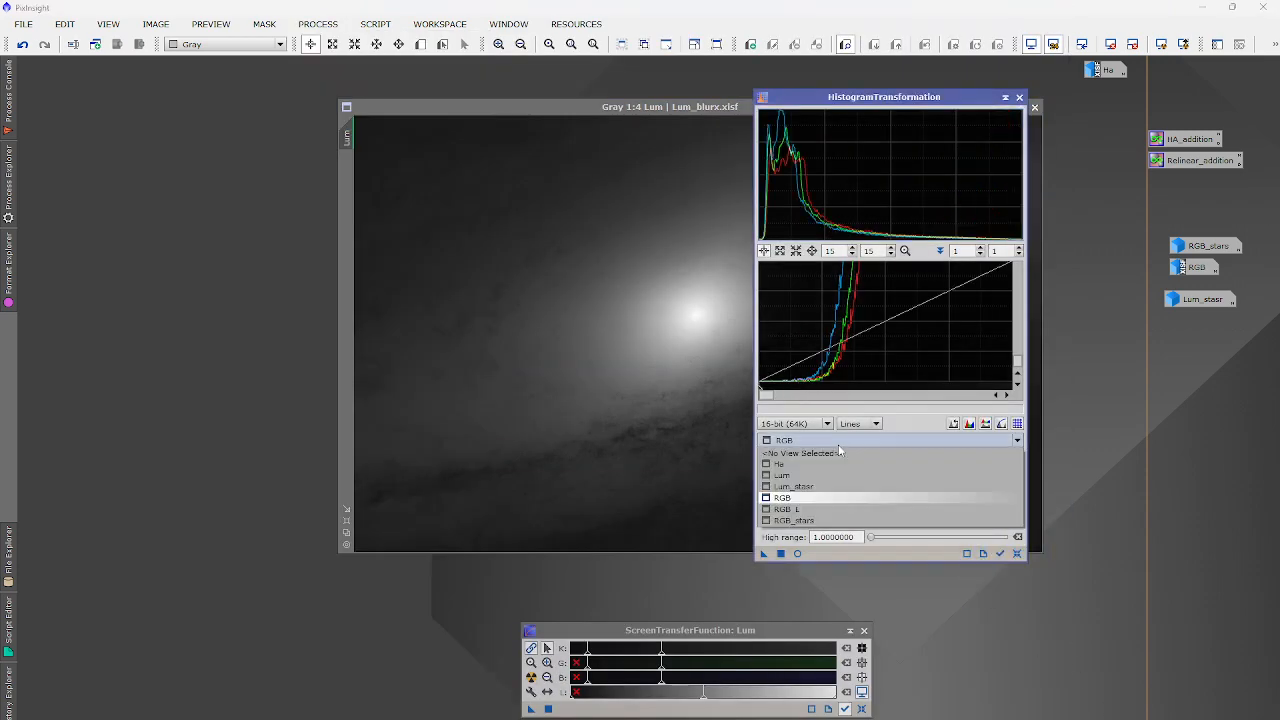
{"action": "left_click", "coordinate": [797, 475]}
{"action": "left_click_drag", "start_coordinate": [531, 709], "coordinate": [829, 558]}
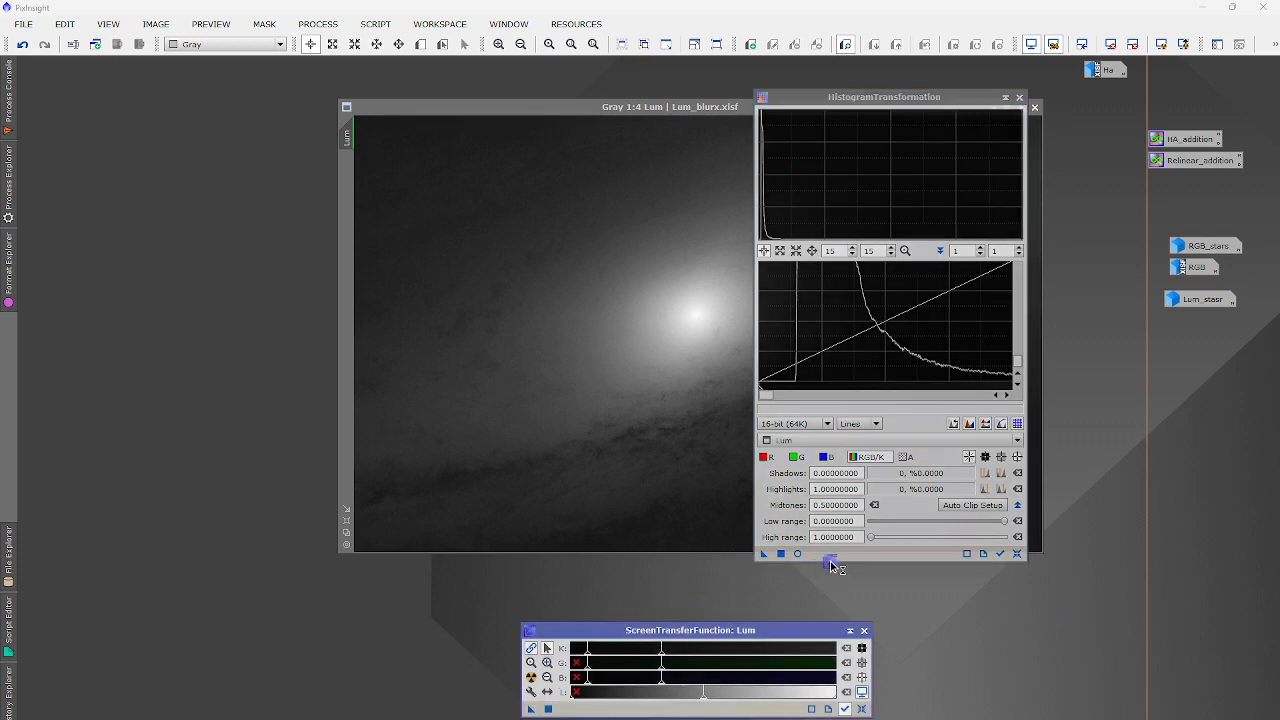
Raise Lum's STF shadow clipping slightly and reload the stretch into HistogramTransformation.
{"action": "scroll", "coordinate": [800, 380], "scroll_direction": "up", "scroll_amount": 6}
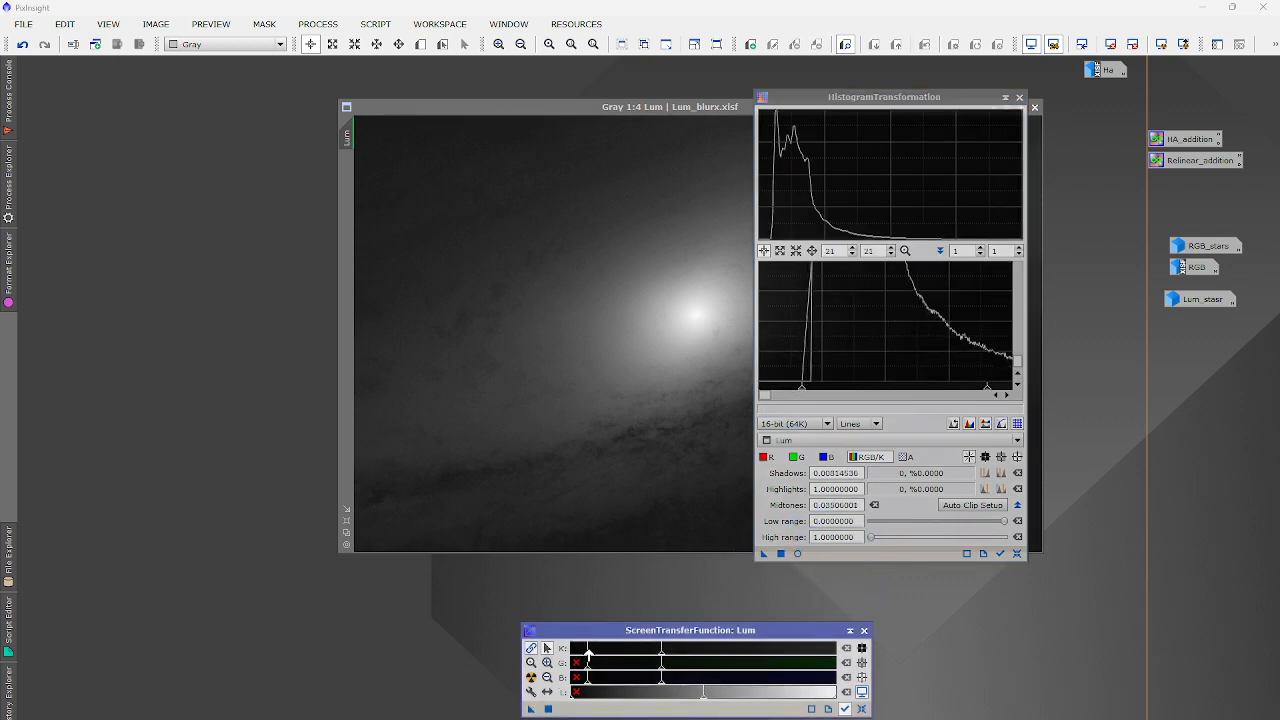
{"action": "left_click_drag", "start_coordinate": [588, 652], "coordinate": [590, 653]}
{"action": "left_click_drag", "start_coordinate": [531, 709], "coordinate": [822, 560]}
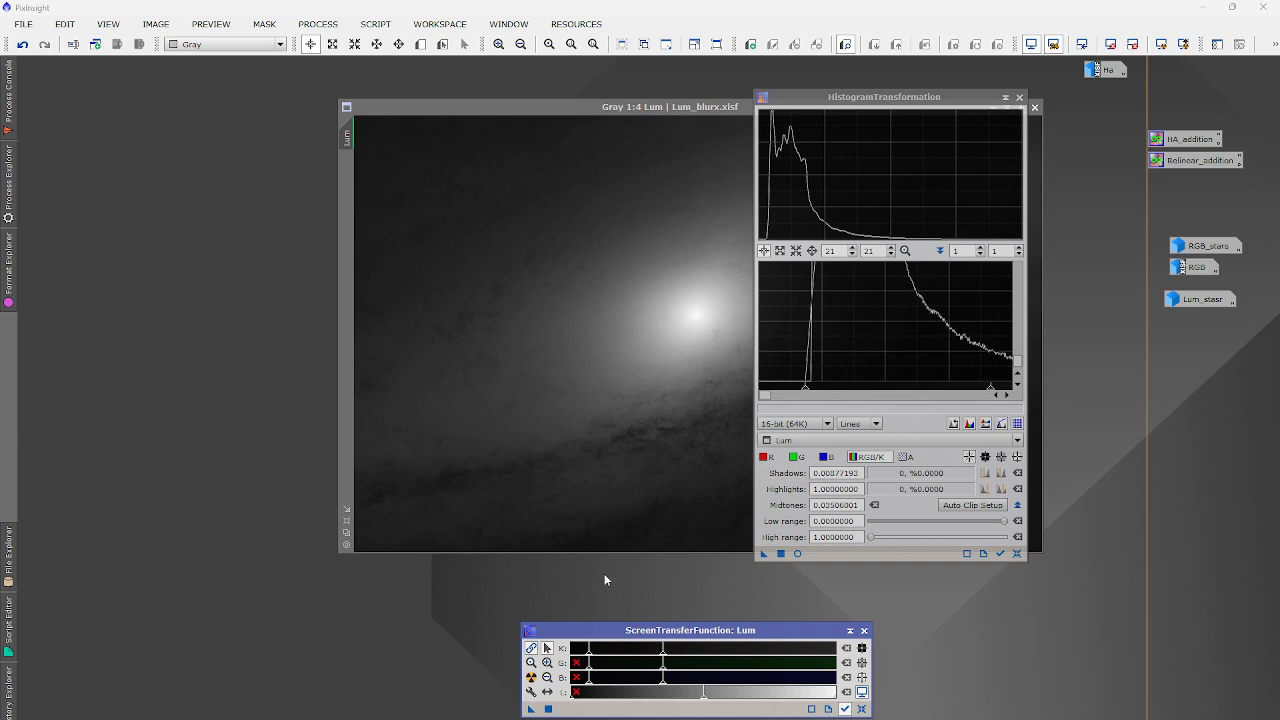
{"action": "left_click", "coordinate": [582, 106]}
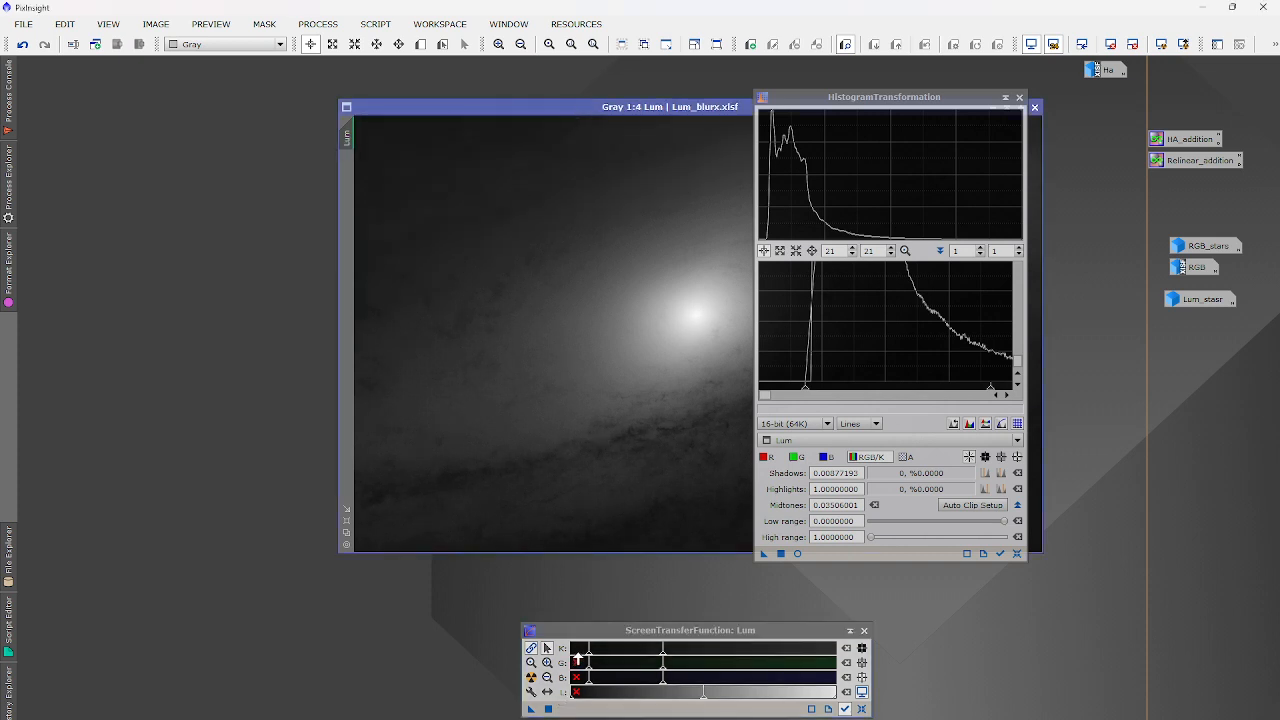
{"action": "left_click_drag", "start_coordinate": [589, 655], "coordinate": [591, 656]}
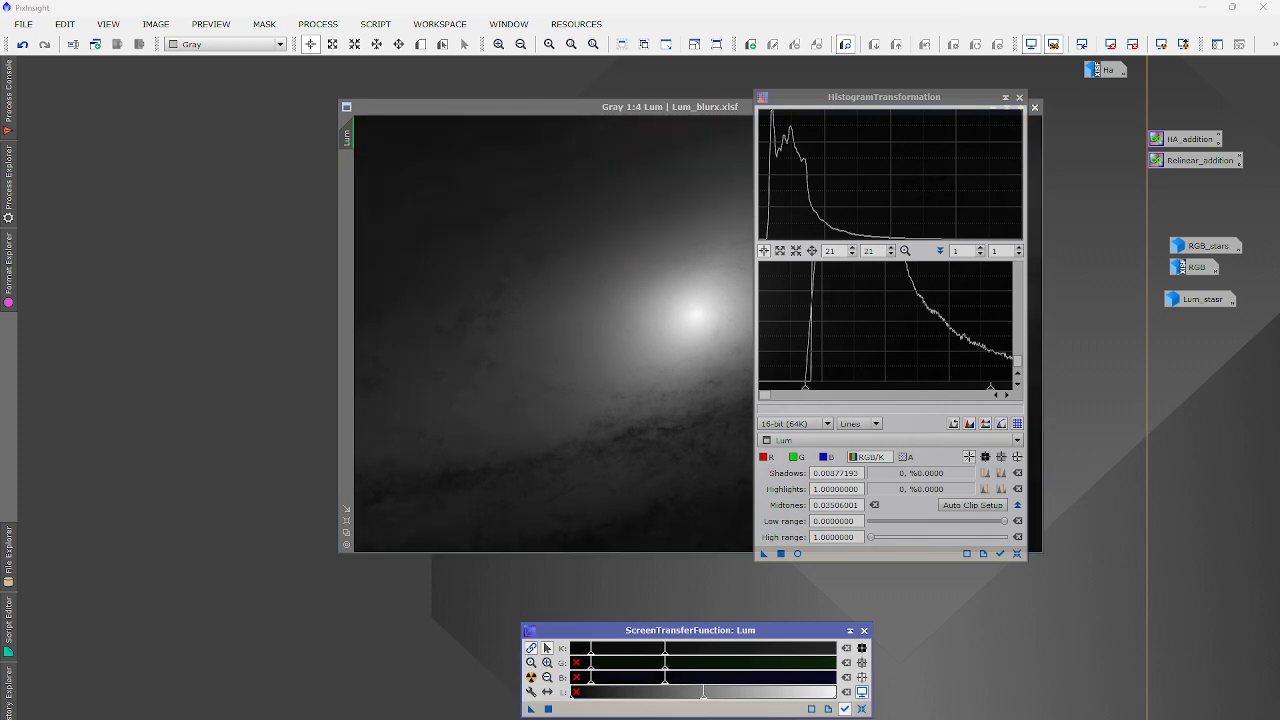
{"action": "left_click_drag", "start_coordinate": [531, 709], "coordinate": [813, 560]}
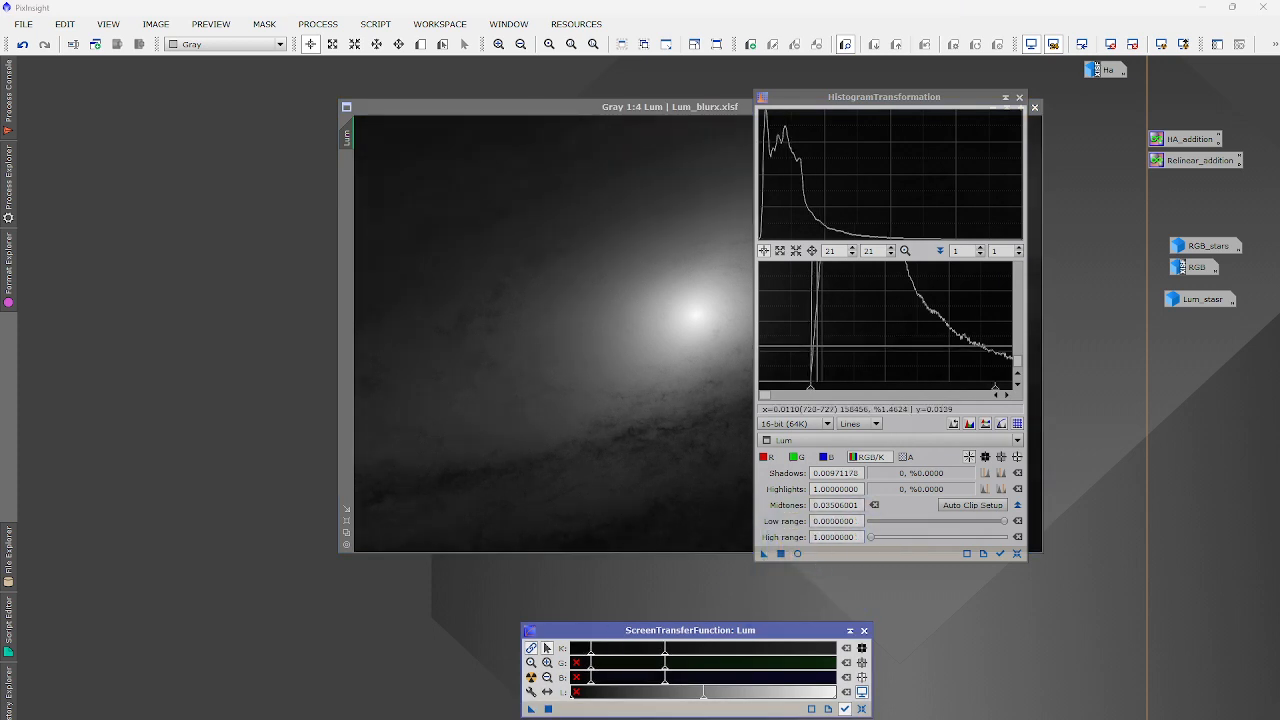
Rearrange the histogram panel and Lum window, then transfer the STF values again.
{"action": "scroll", "coordinate": [833, 351], "scroll_direction": "up", "scroll_amount": 20}
{"action": "scroll", "coordinate": [845, 370], "scroll_direction": "up", "scroll_amount": 5}
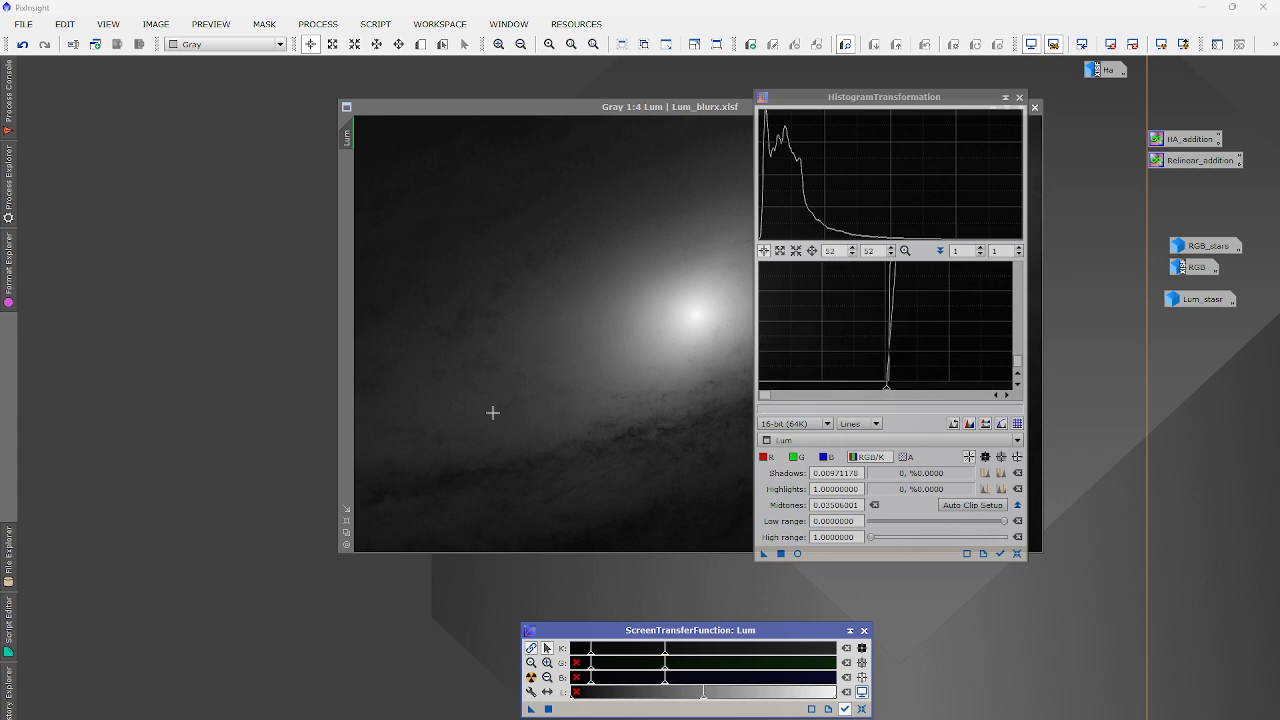
{"action": "left_click", "coordinate": [501, 106]}
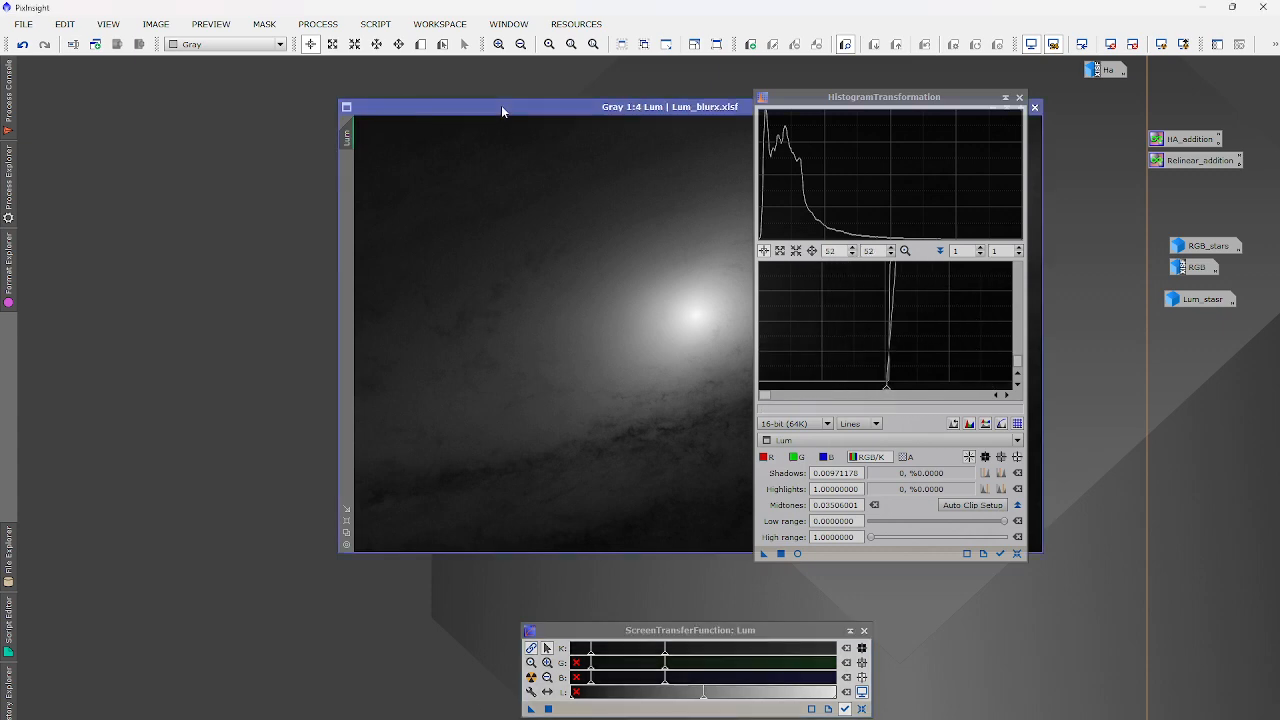
{"action": "left_click_drag", "start_coordinate": [960, 100], "coordinate": [1219, 124]}
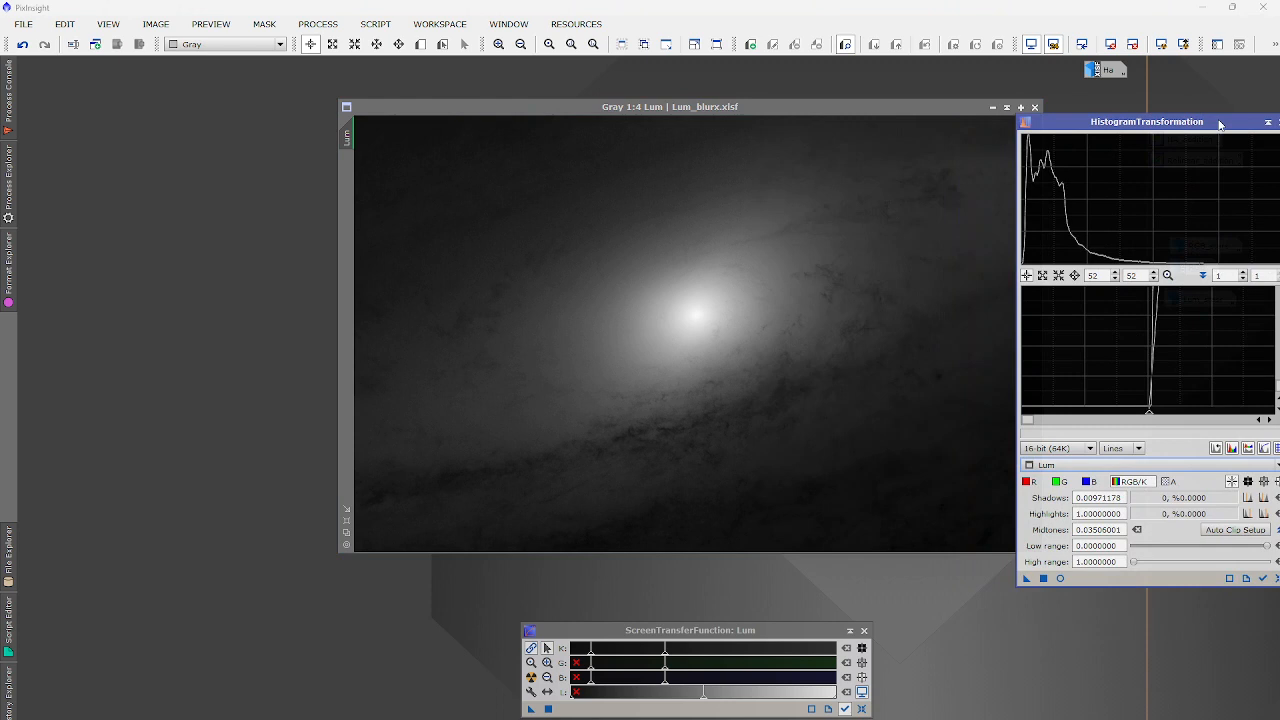
{"action": "left_click", "coordinate": [796, 107]}
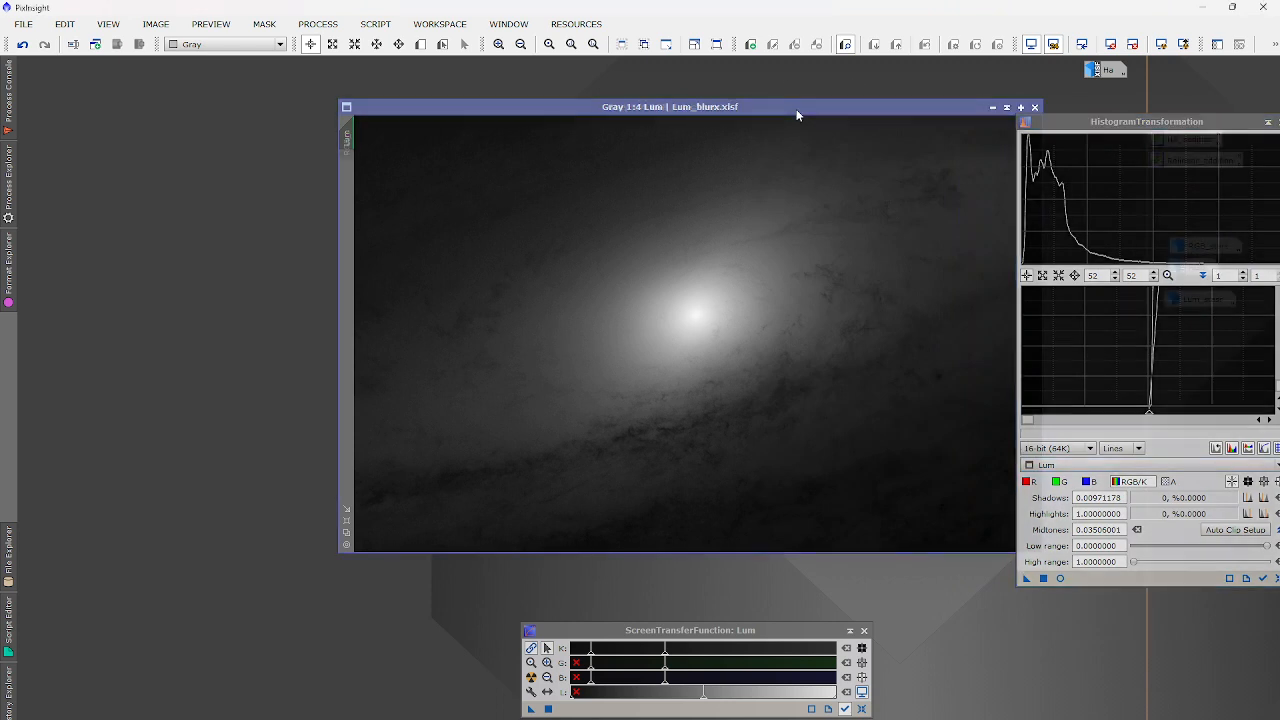
{"action": "left_click_drag", "start_coordinate": [796, 109], "coordinate": [586, 162]}
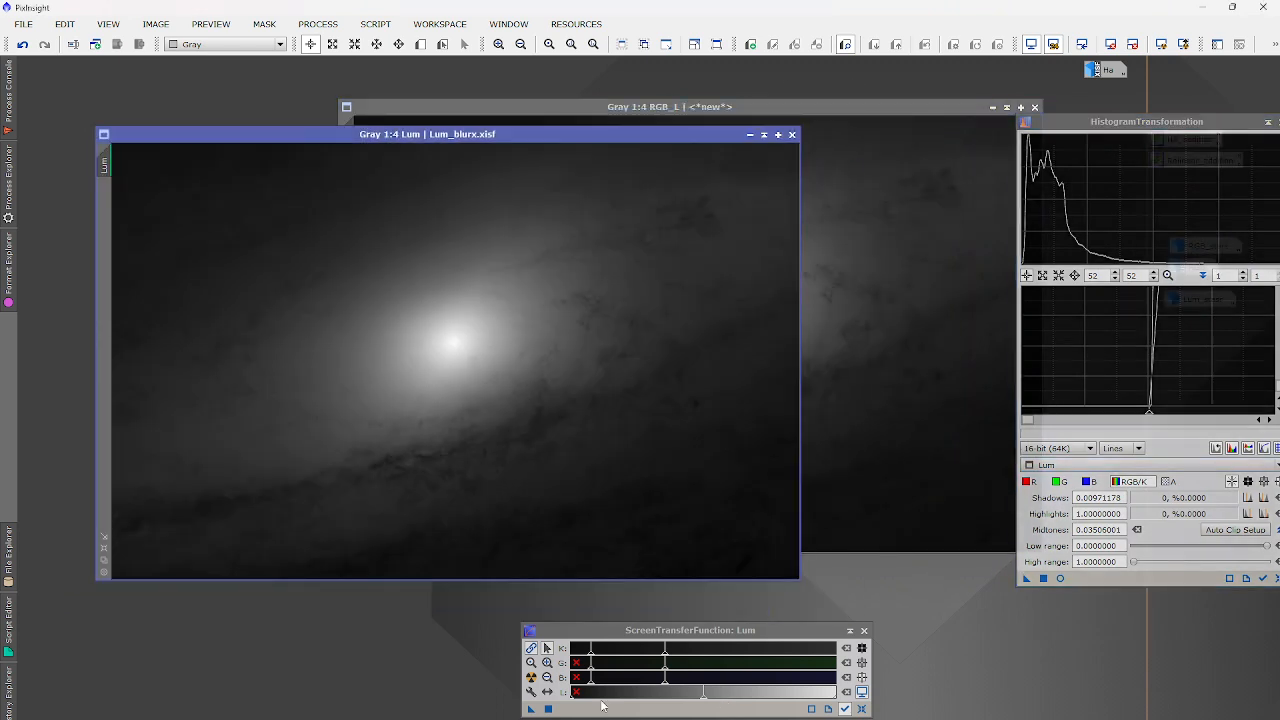
{"action": "left_click_drag", "start_coordinate": [529, 710], "coordinate": [1077, 581]}
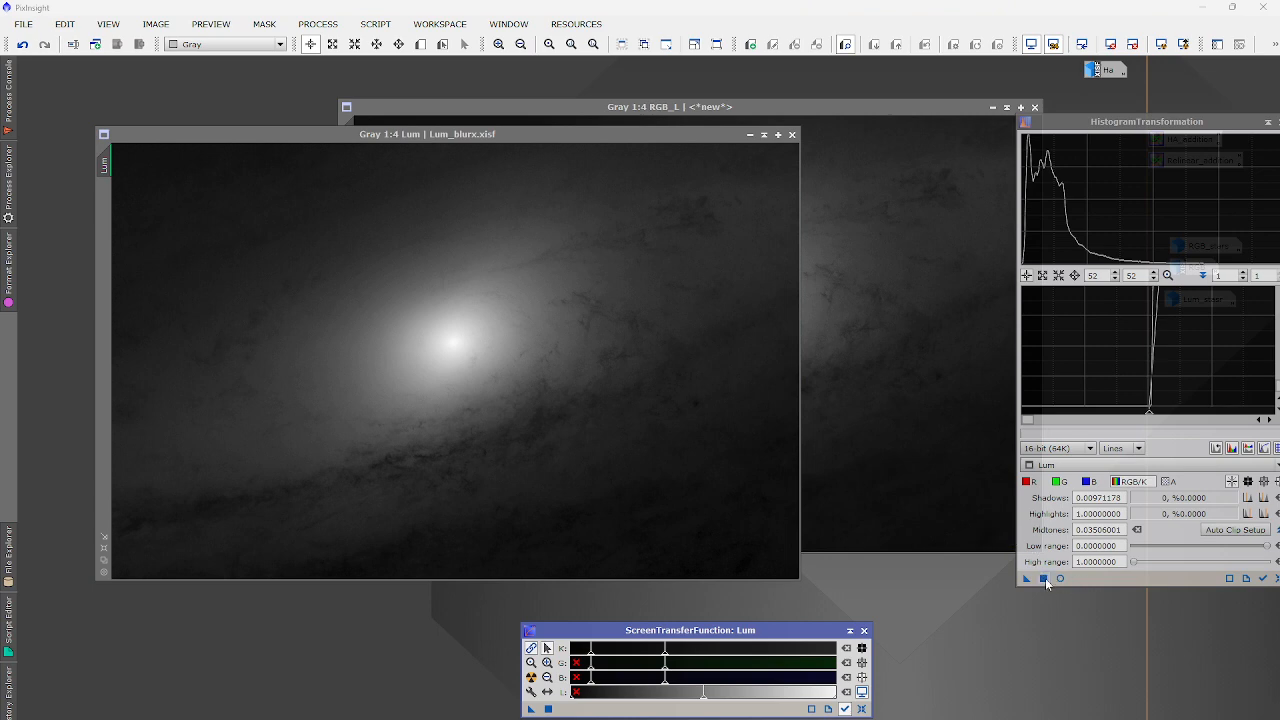
{"action": "left_click_drag", "start_coordinate": [549, 709], "coordinate": [1046, 585]}
Apply the stretch (shadows 0.00971178, midtones 0.03509001) to Lum, reset STF, close RGB_L.
{"action": "left_click", "coordinate": [1045, 580]}
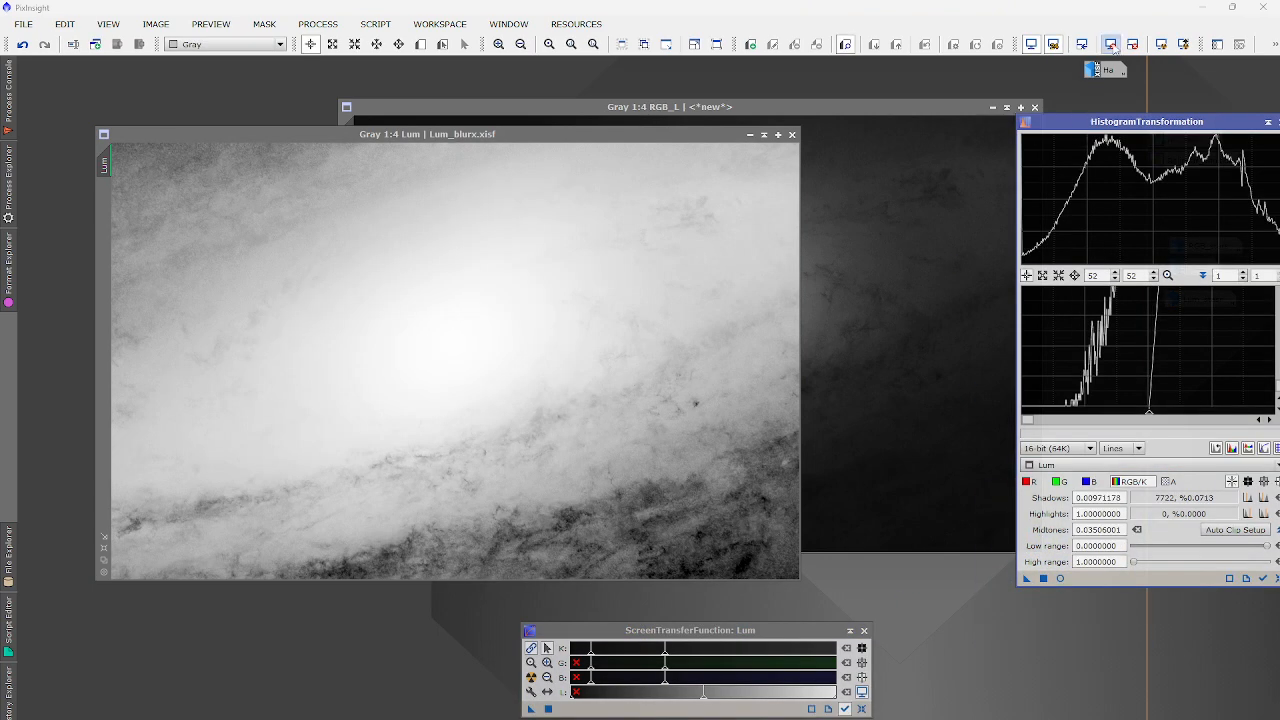
{"action": "left_click", "coordinate": [1110, 44]}
{"action": "left_click_drag", "start_coordinate": [1260, 121], "coordinate": [1103, 121]}
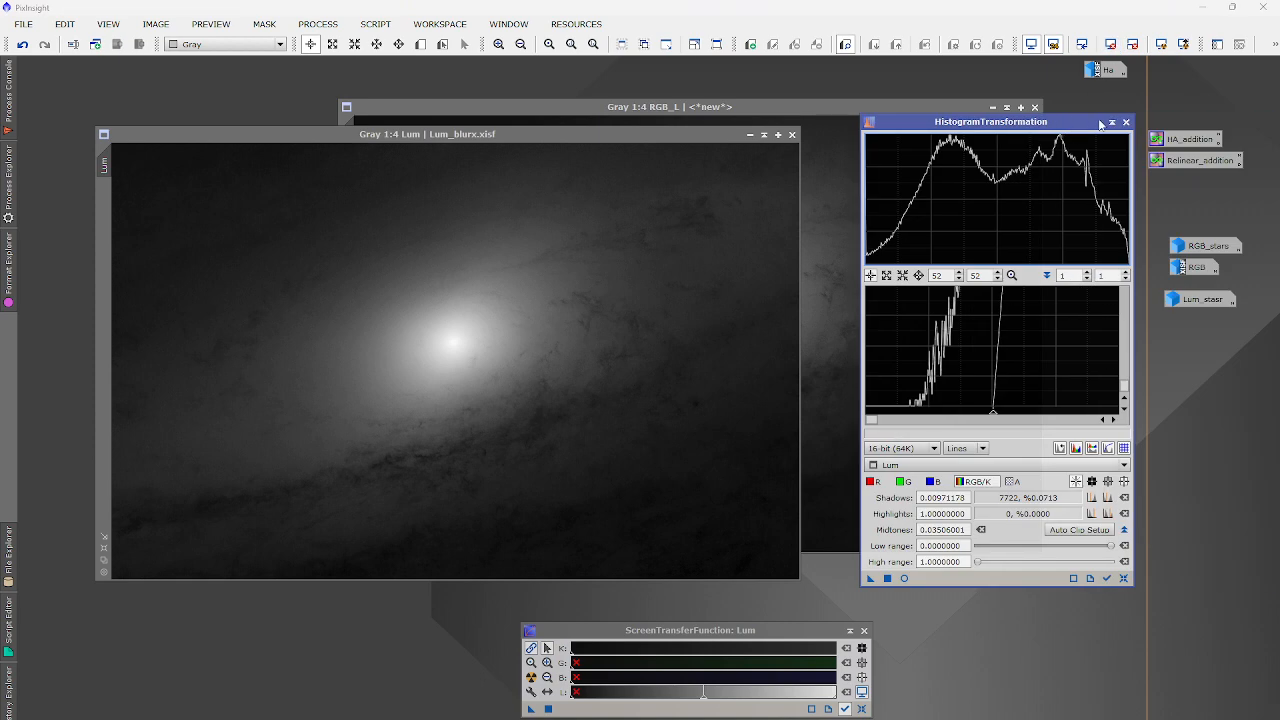
{"action": "left_click", "coordinate": [1126, 122]}
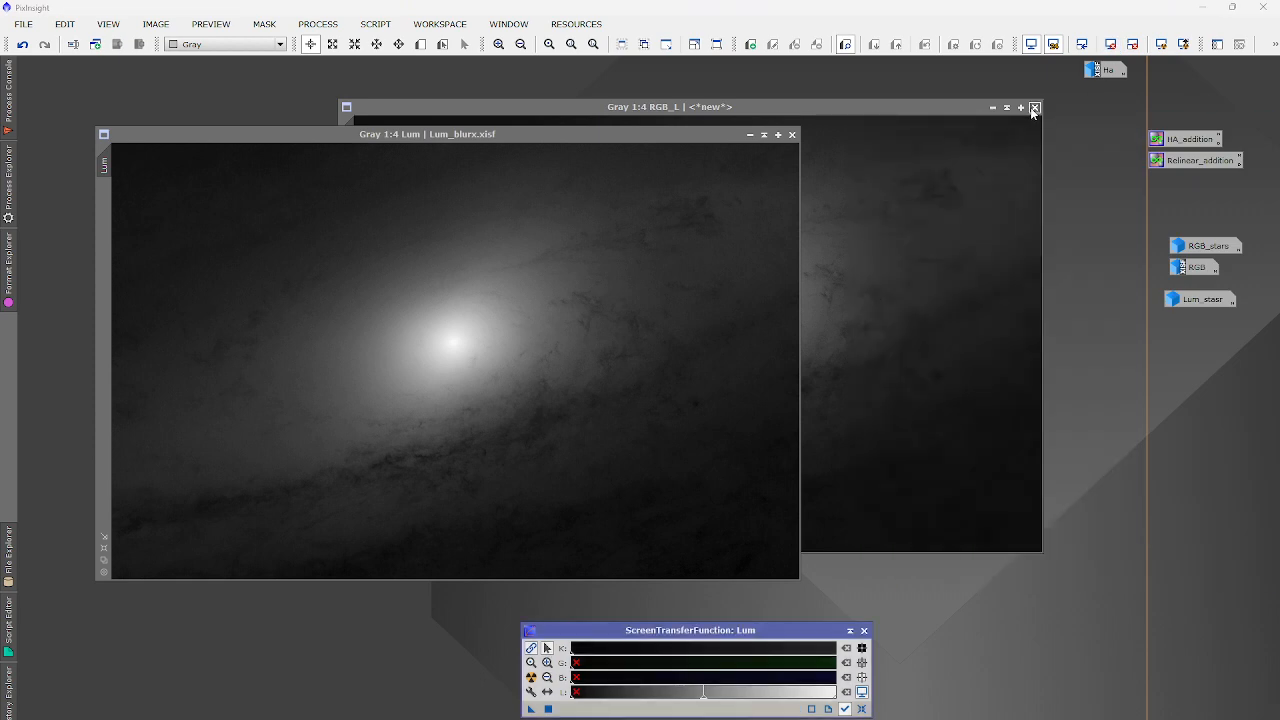
{"action": "left_click", "coordinate": [1035, 107]}
{"action": "double_click", "coordinate": [1183, 268]}
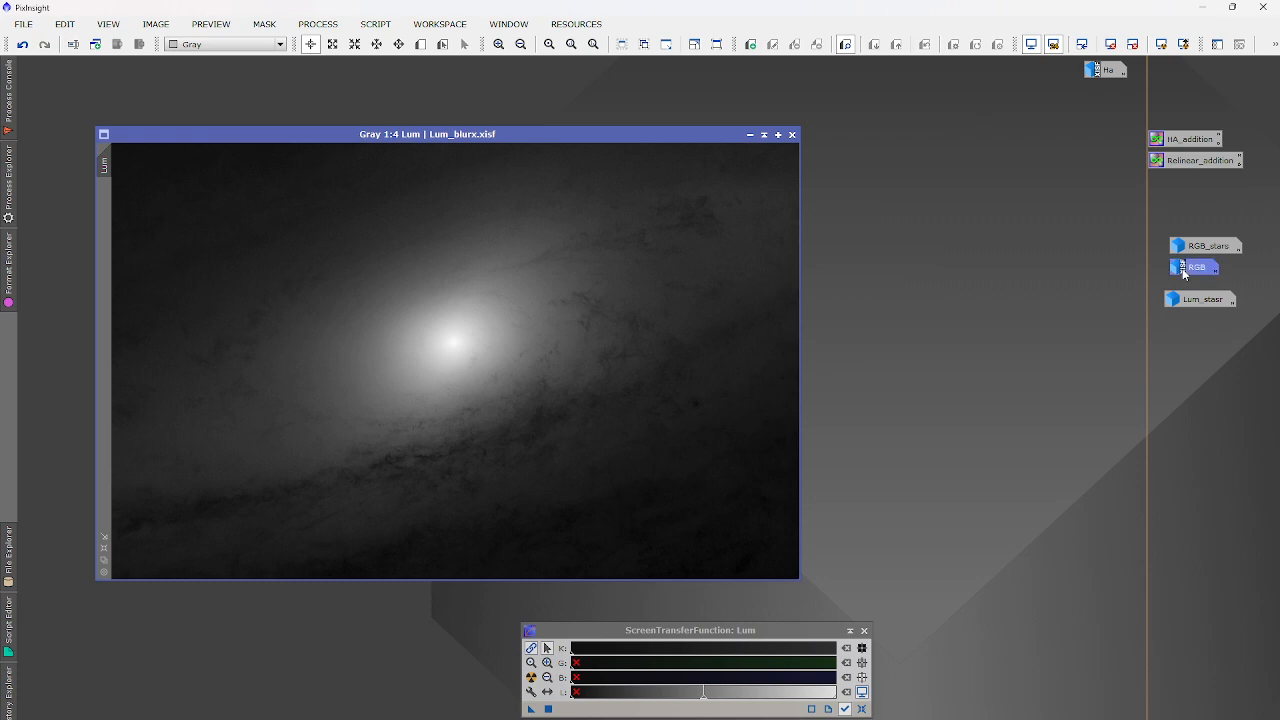
Open LRGBCombination and uncheck the R, G and B channels.
{"action": "left_click_drag", "start_coordinate": [522, 130], "coordinate": [663, 178]}
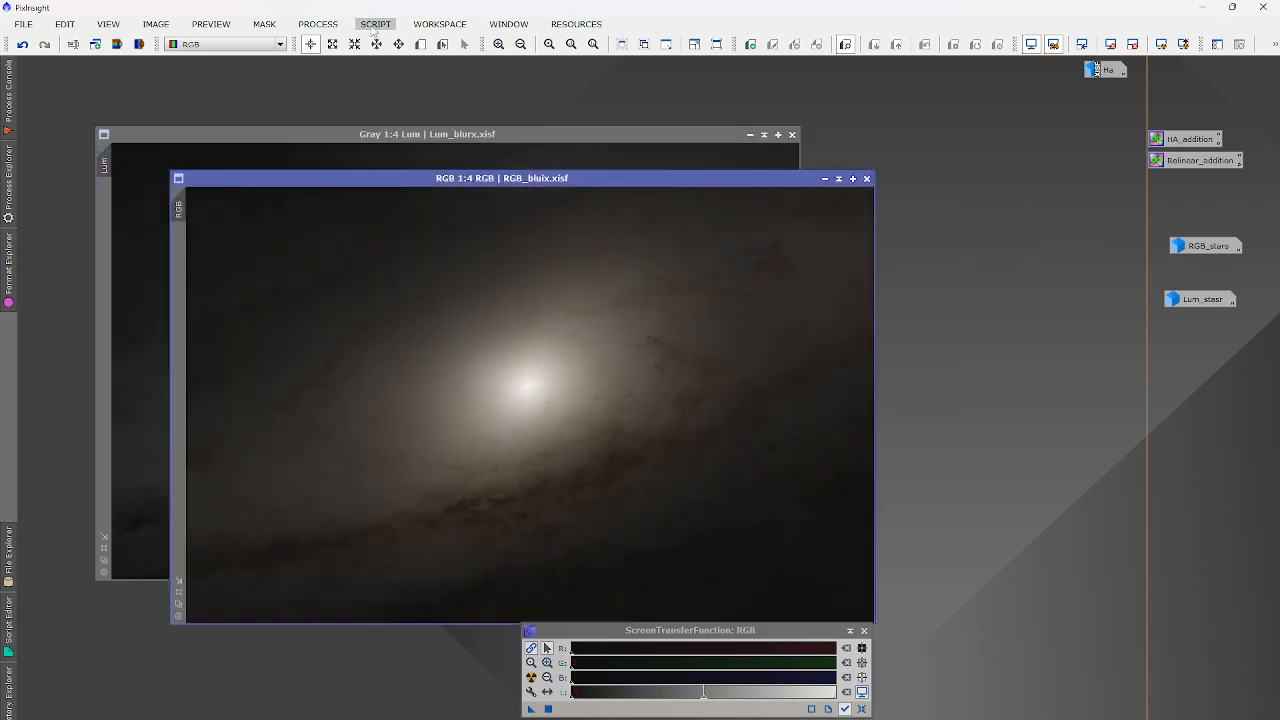
{"action": "left_click", "coordinate": [318, 24]}
{"action": "mouse_move", "coordinate": [380, 46]}
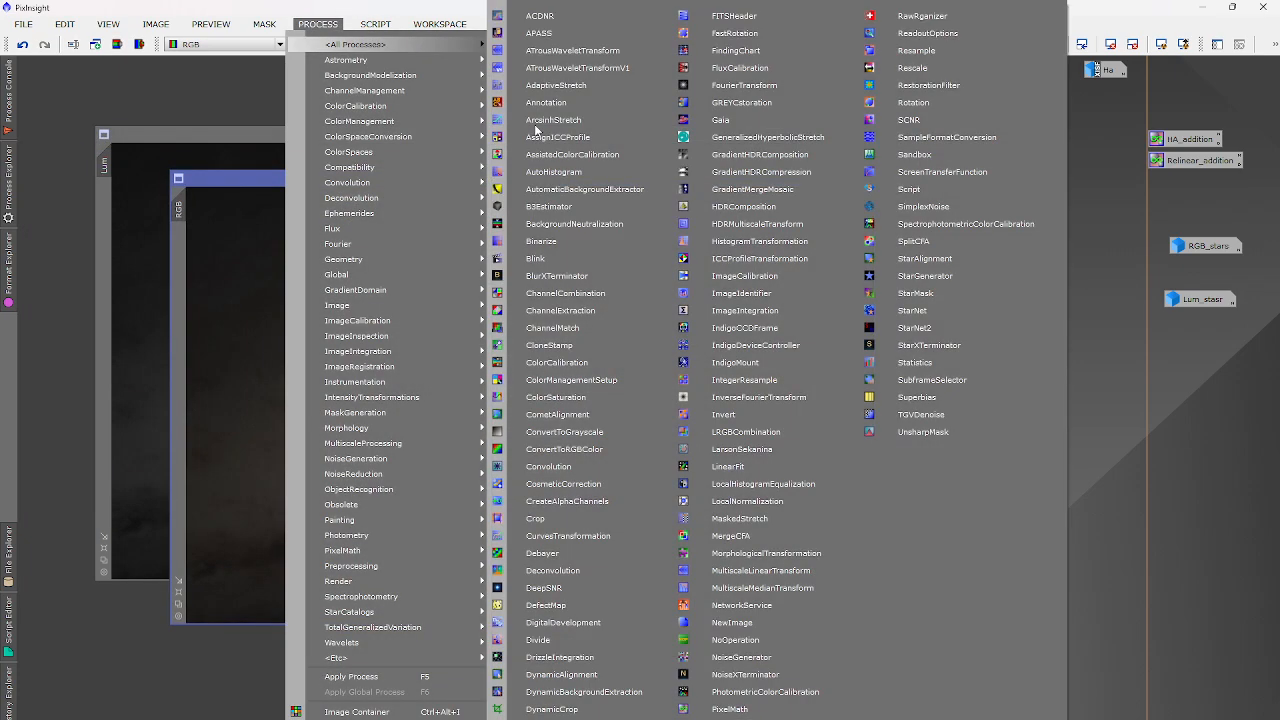
{"action": "left_click", "coordinate": [740, 431]}
{"action": "left_click", "coordinate": [938, 416]}
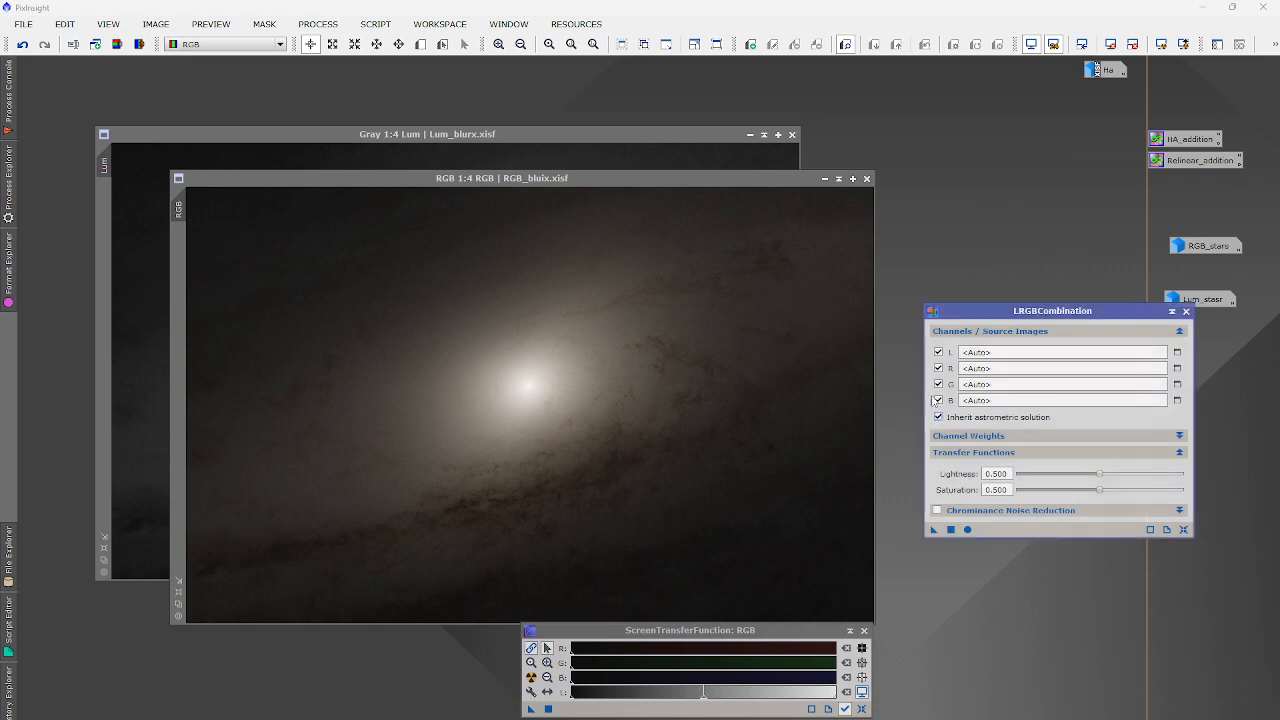
{"action": "left_click", "coordinate": [938, 400]}
{"action": "left_click", "coordinate": [938, 416]}
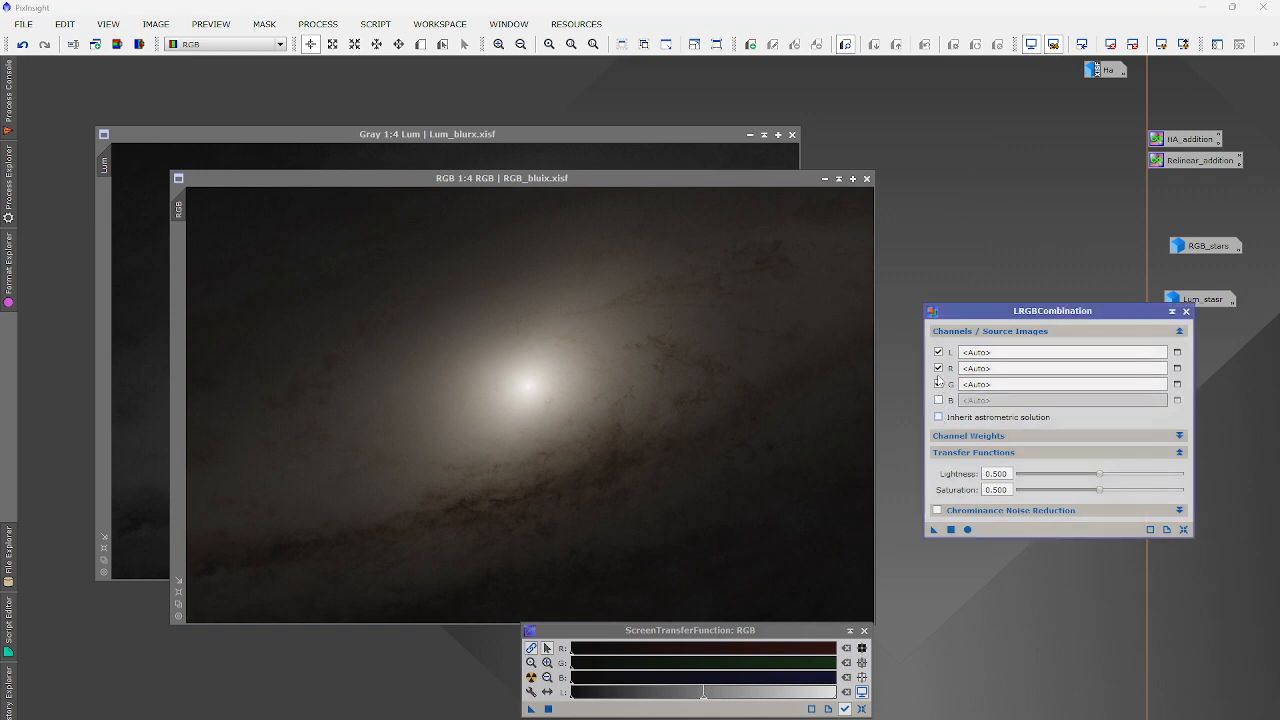
{"action": "left_click", "coordinate": [938, 384]}
{"action": "left_click", "coordinate": [938, 368]}
Set Lum as the L source and apply the combination to the RGB image.
{"action": "left_click", "coordinate": [1177, 352]}
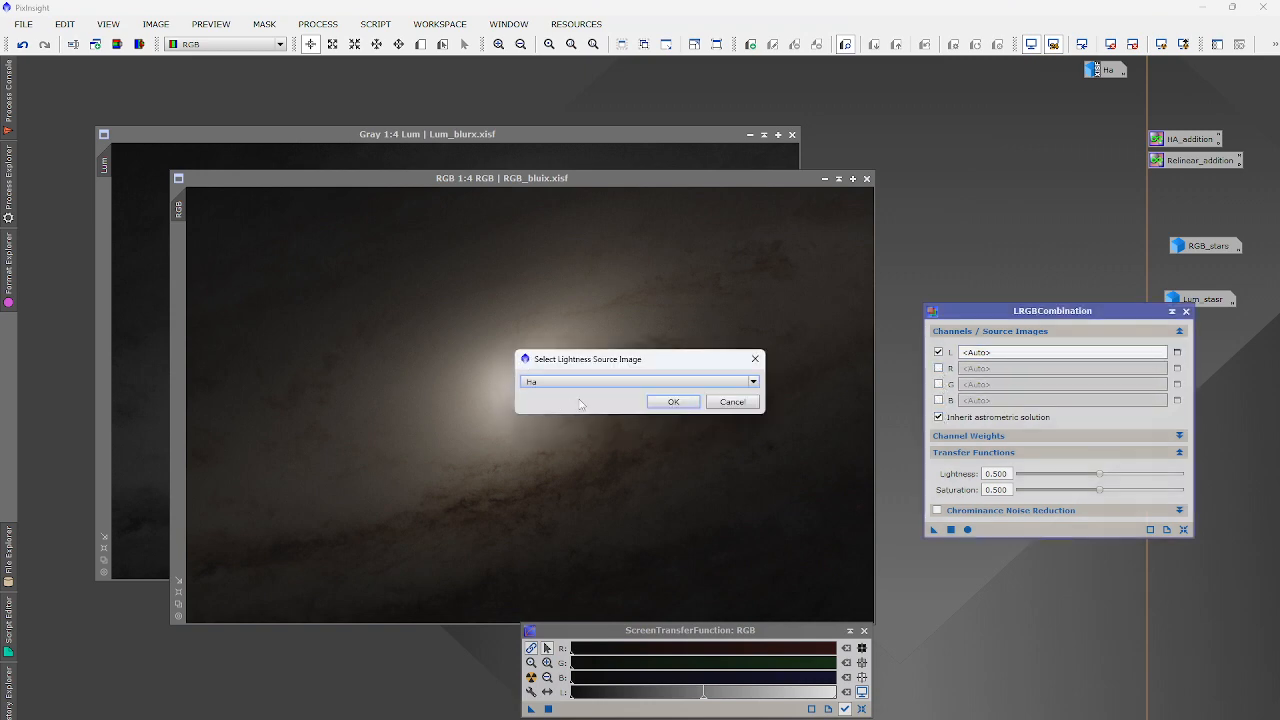
{"action": "left_click", "coordinate": [583, 382]}
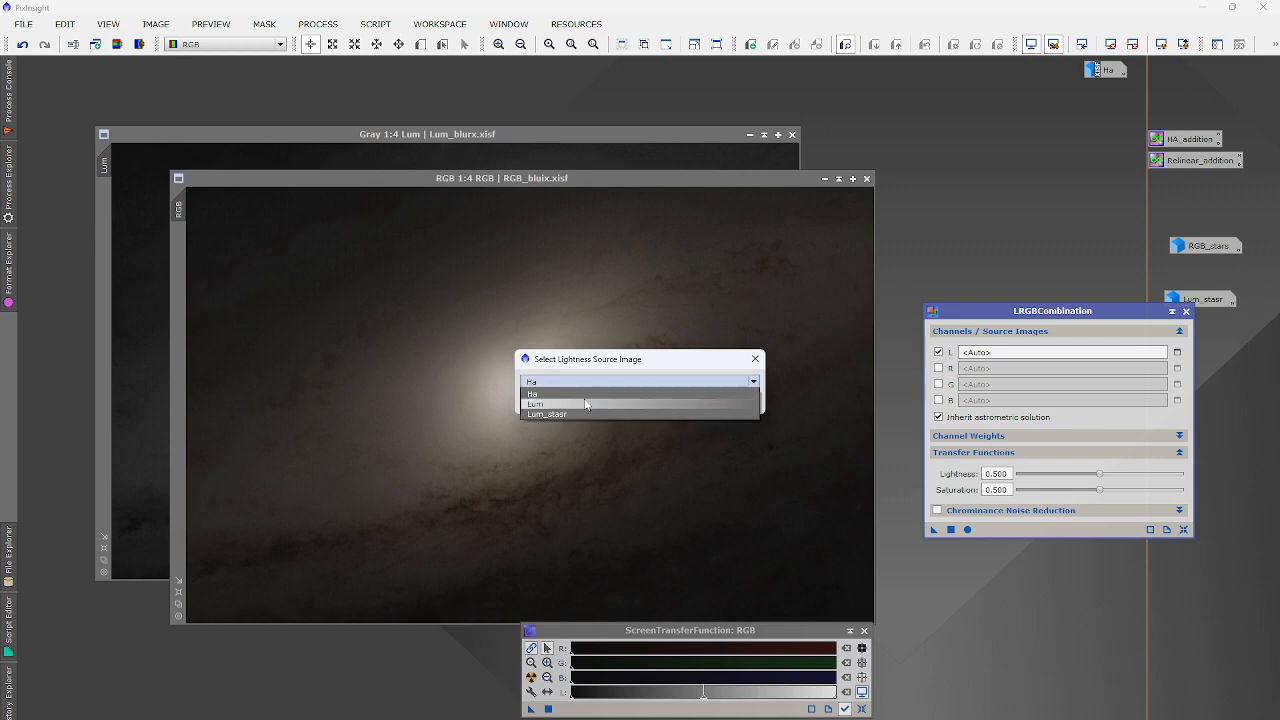
{"action": "left_click", "coordinate": [585, 404]}
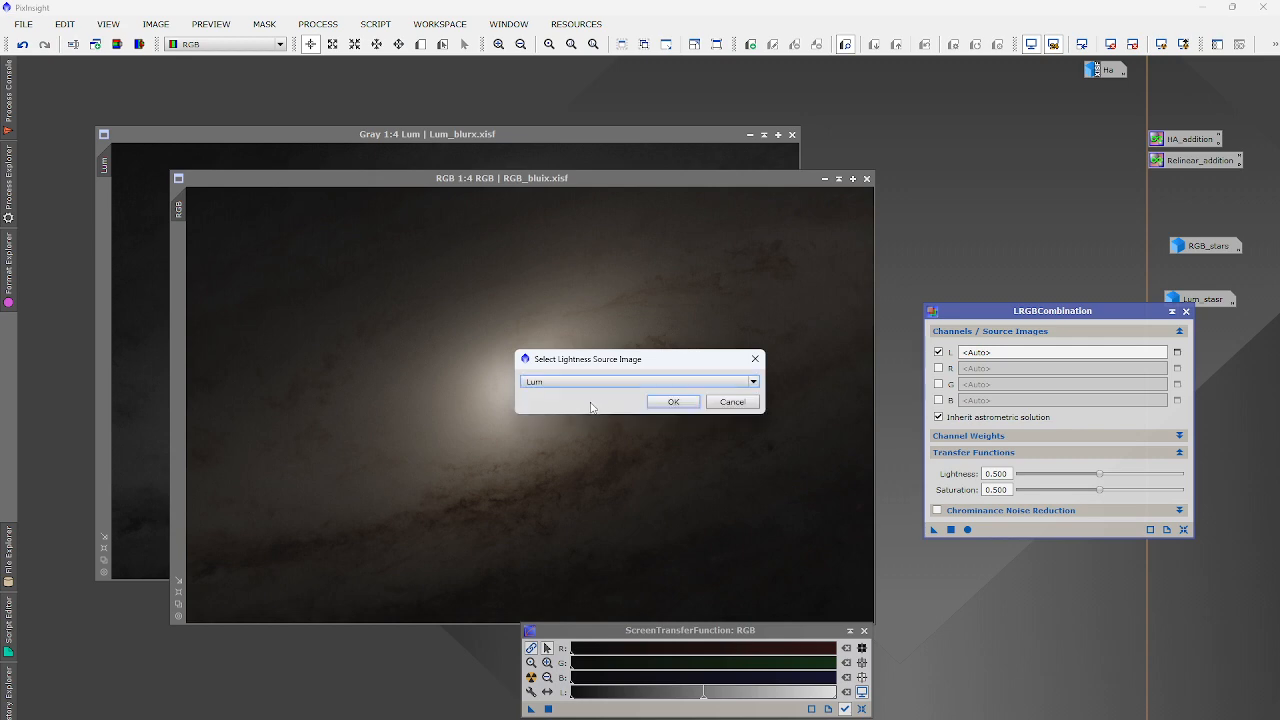
{"action": "left_click", "coordinate": [668, 398]}
{"action": "left_click", "coordinate": [948, 528]}
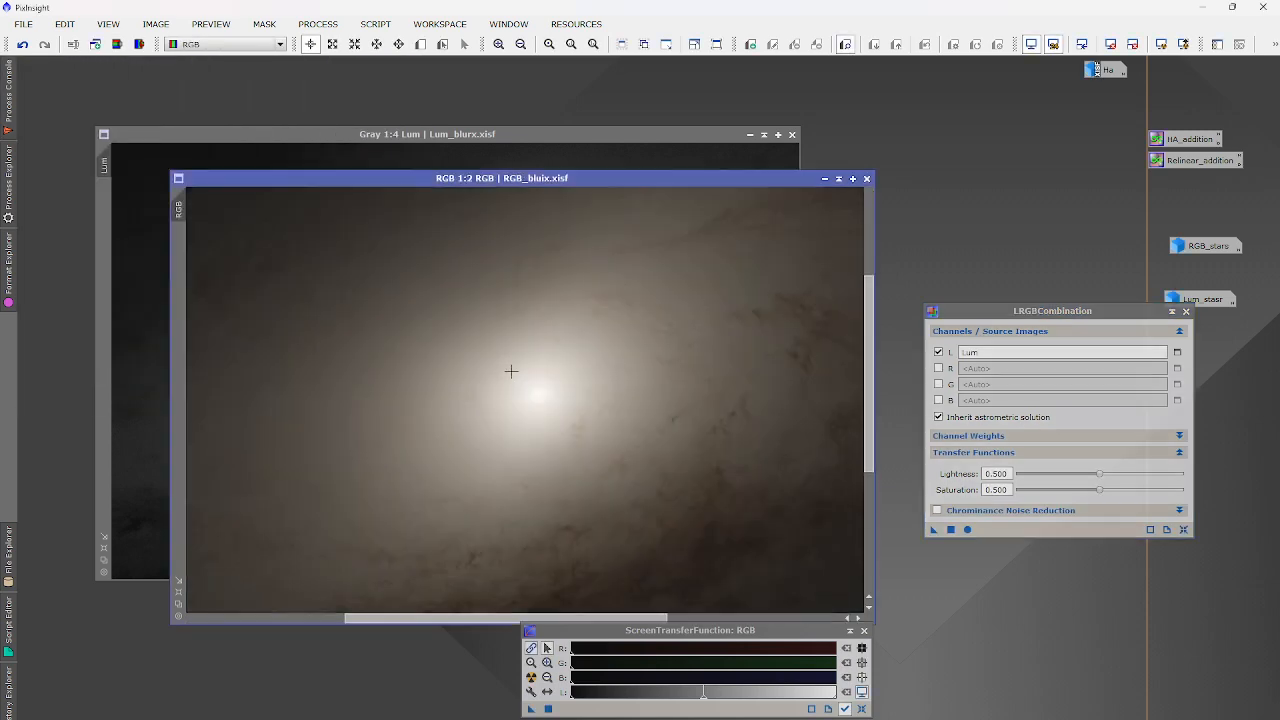
Auto-stretch the combined RGB and compare before and after with undo and redo.
{"action": "scroll", "coordinate": [663, 464], "scroll_direction": "up", "scroll_amount": 1}
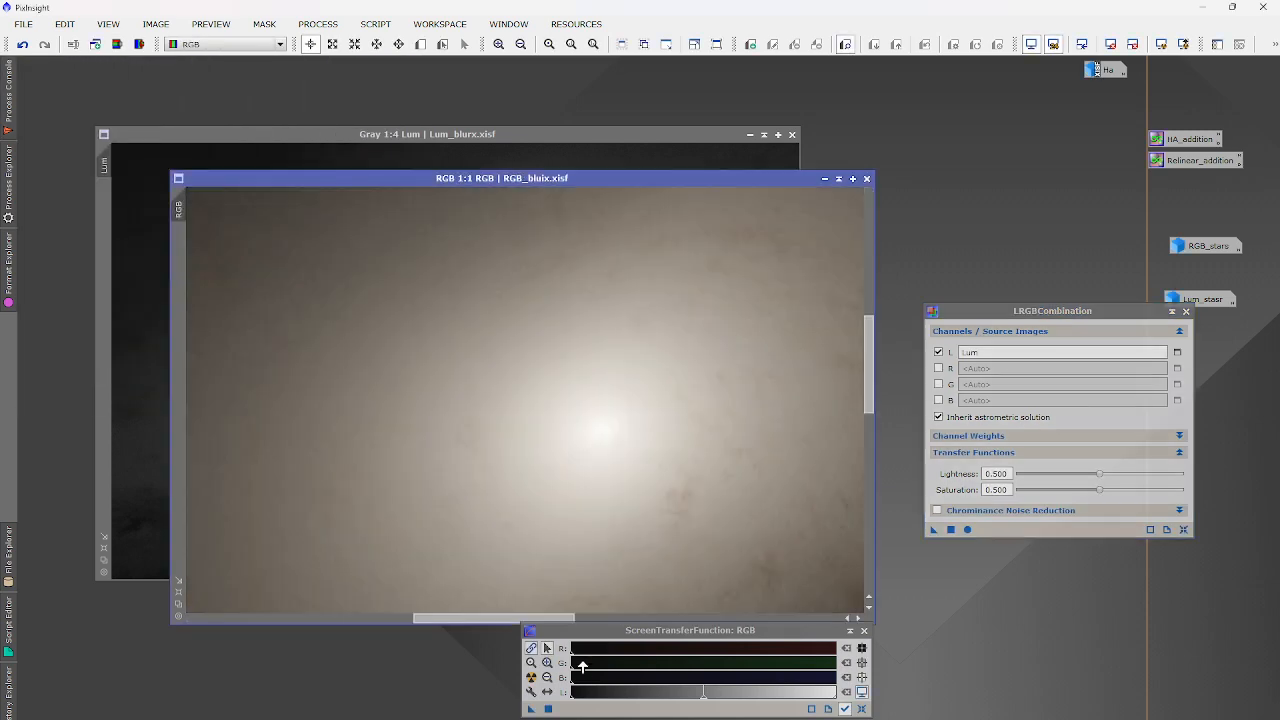
{"action": "left_click_drag", "start_coordinate": [590, 659], "coordinate": [810, 652]}
{"action": "left_click", "coordinate": [534, 678]}
{"action": "left_click", "coordinate": [22, 44]}
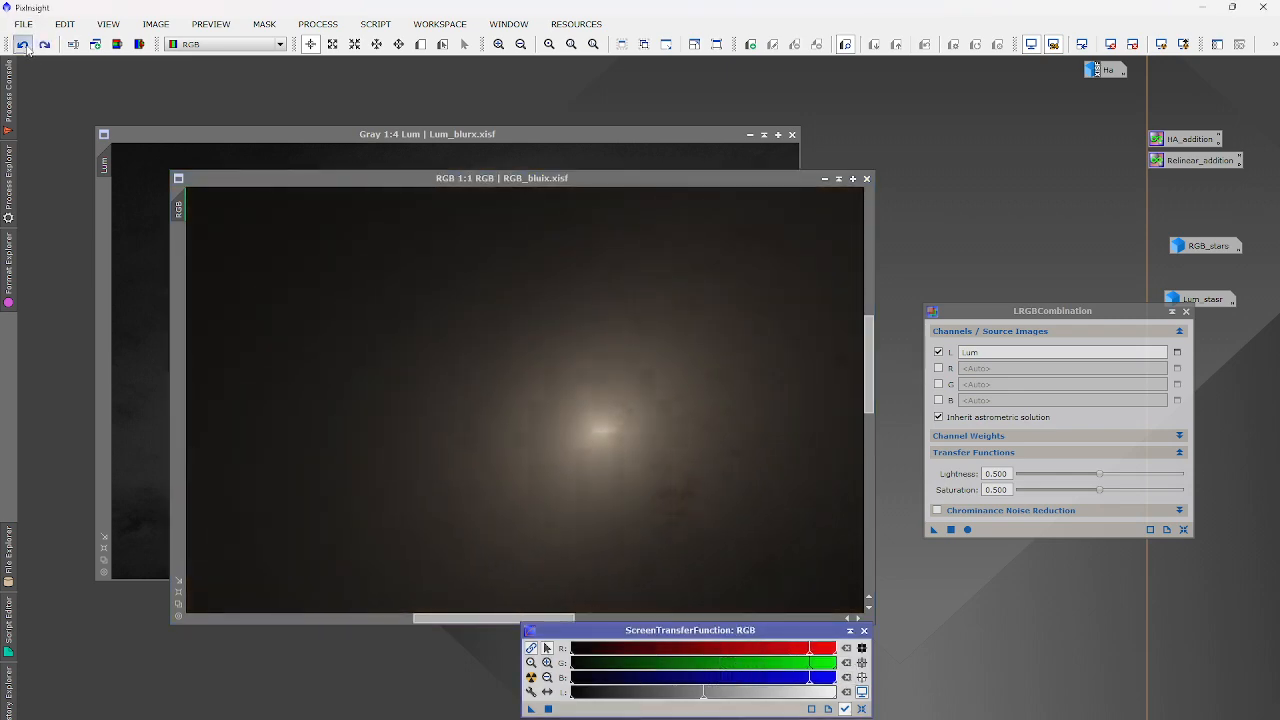
{"action": "left_click", "coordinate": [44, 44]}
{"action": "left_click", "coordinate": [22, 44]}
{"action": "left_click", "coordinate": [44, 44]}
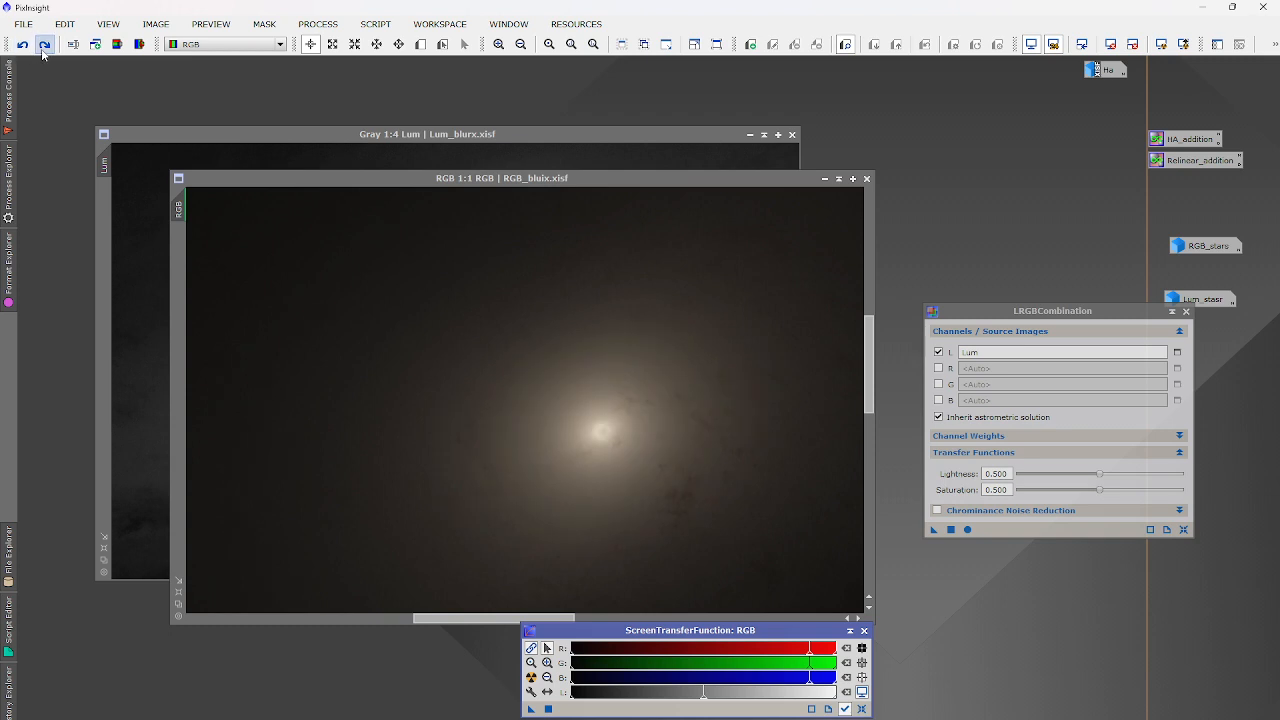
Re-check RGB with Auto Stretch, reset its display, and iconize the Lum image.
{"action": "scroll", "coordinate": [446, 382], "scroll_direction": "down", "scroll_amount": 2}
{"action": "scroll", "coordinate": [446, 382], "scroll_direction": "down", "scroll_amount": 1}
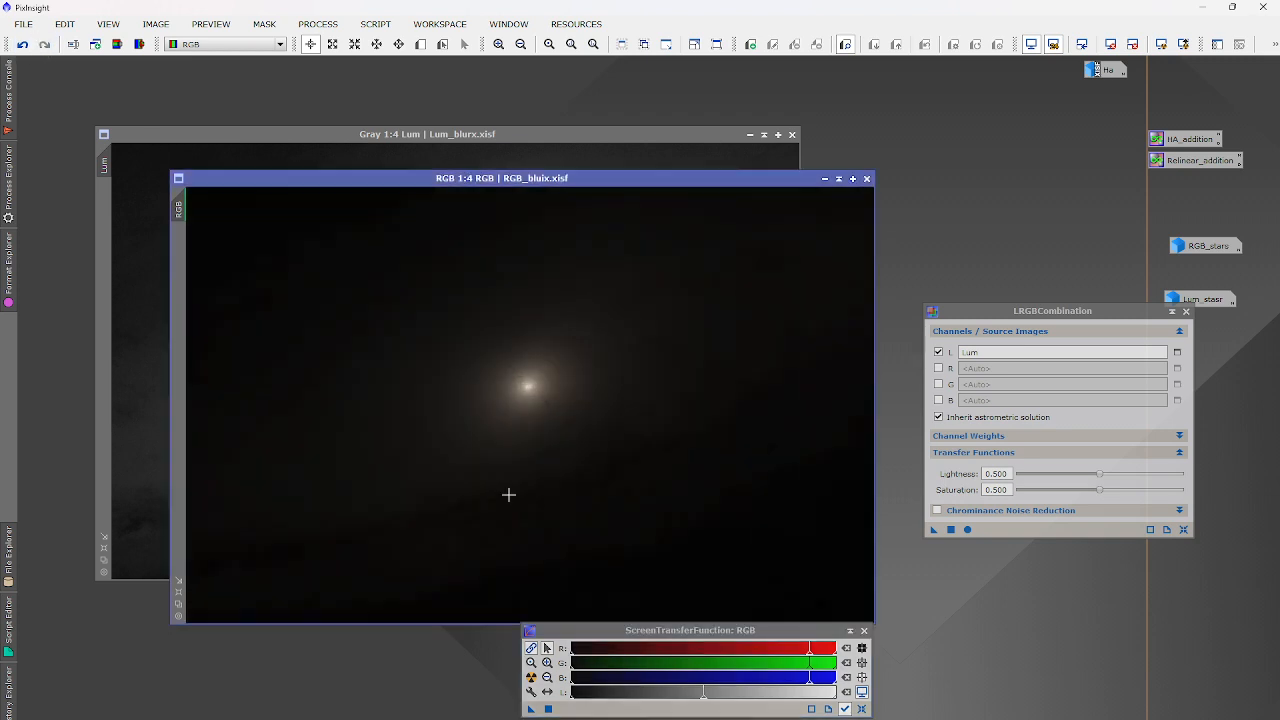
{"action": "left_click", "coordinate": [531, 677]}
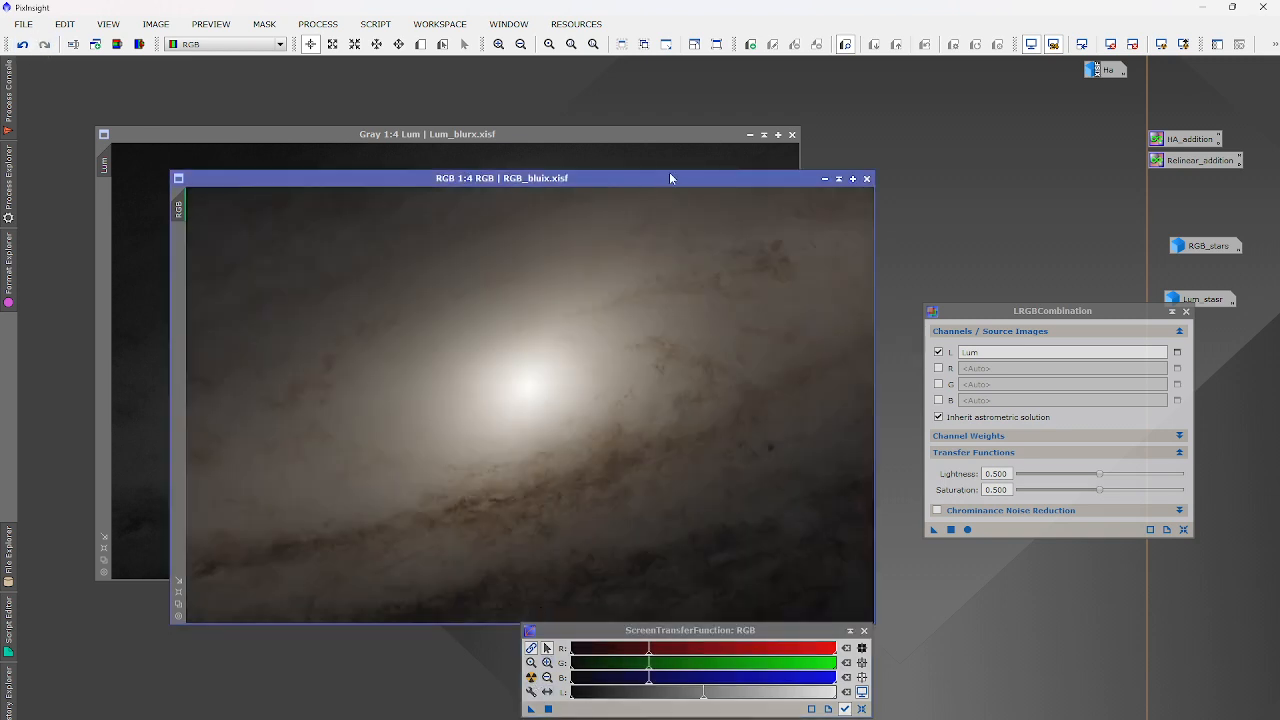
{"action": "left_click", "coordinate": [1110, 44]}
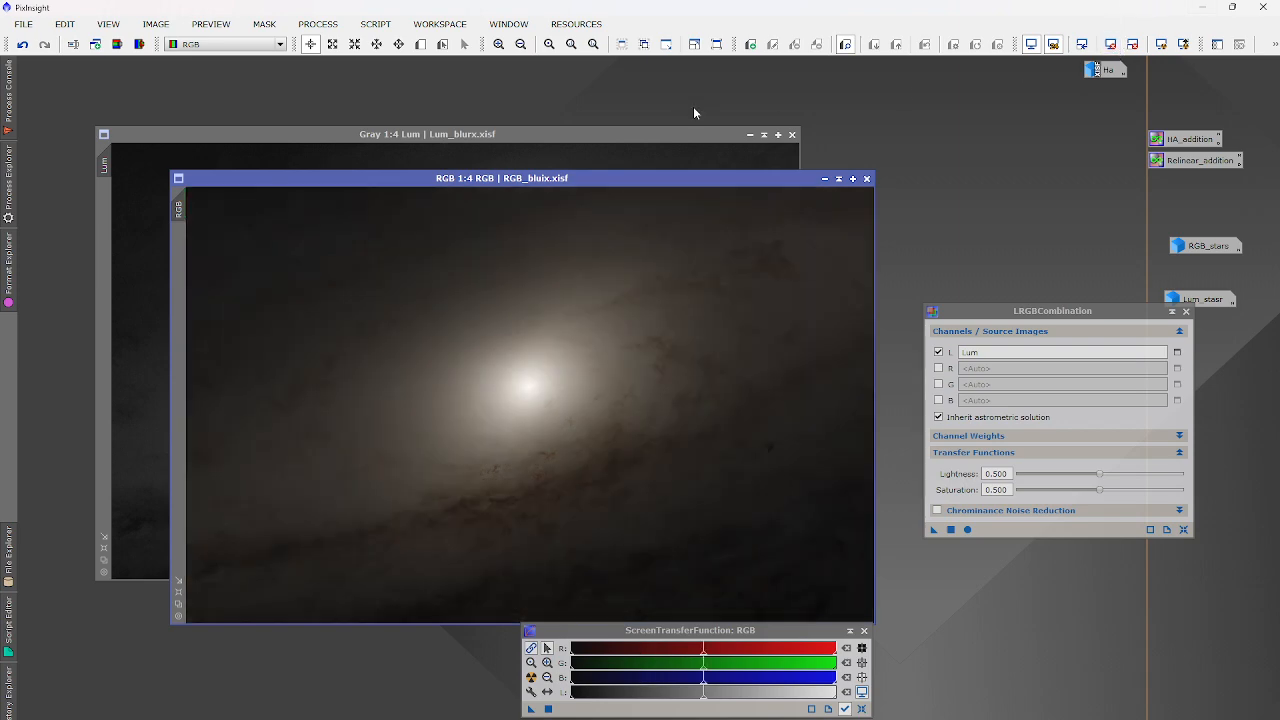
{"action": "left_click", "coordinate": [750, 135]}
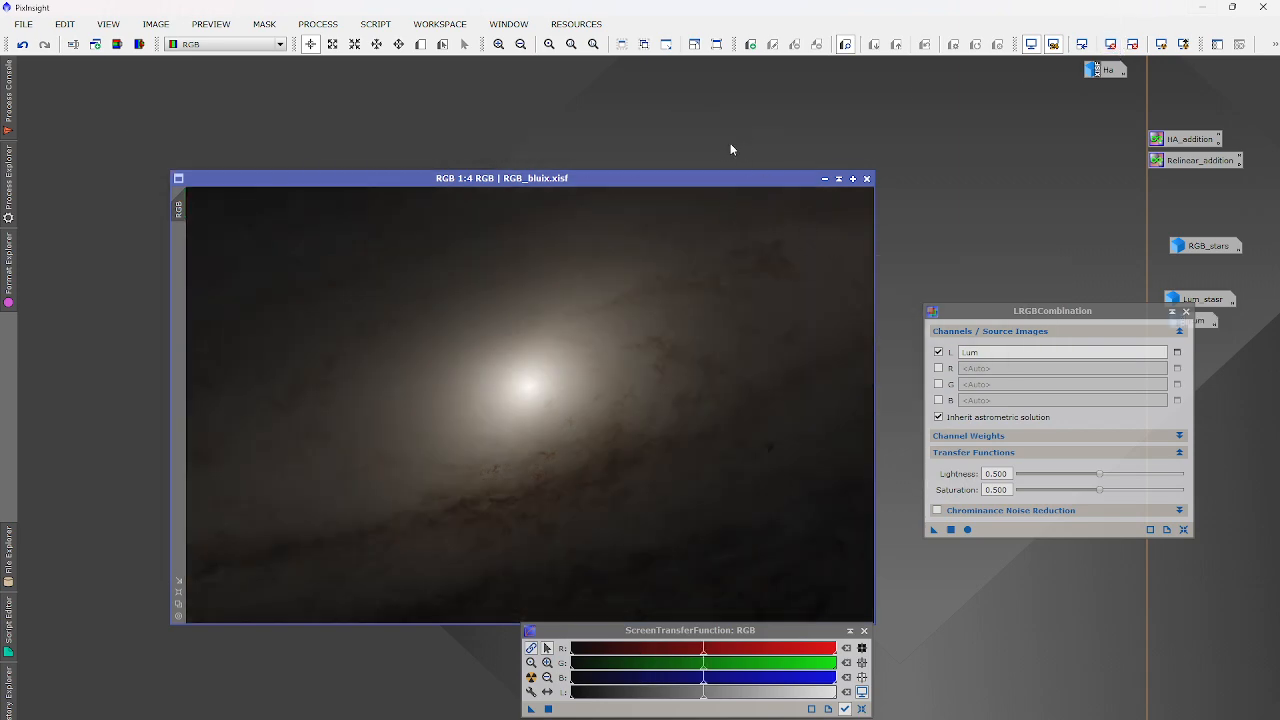
Rename the combined RGB image to LRGB.
{"action": "left_click", "coordinate": [156, 23]}
{"action": "left_click", "coordinate": [188, 122]}
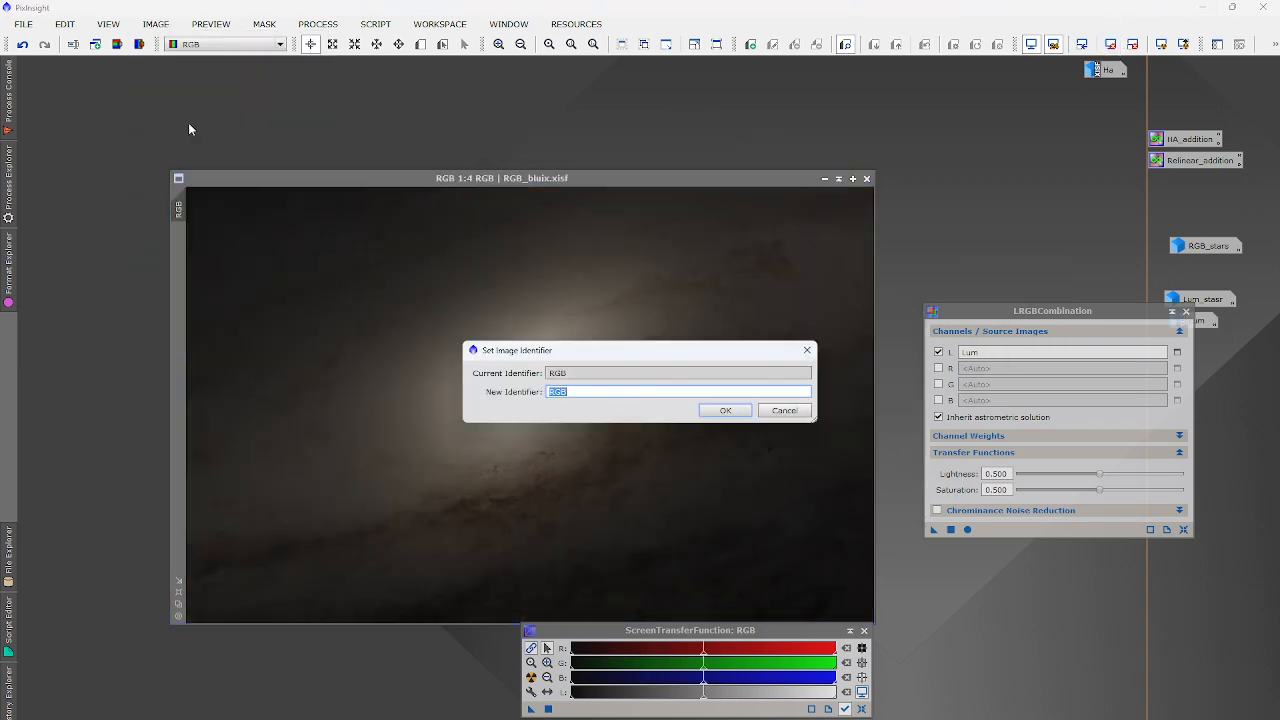
{"action": "type", "text": "LRGB"}
{"action": "key", "text": "Return"}
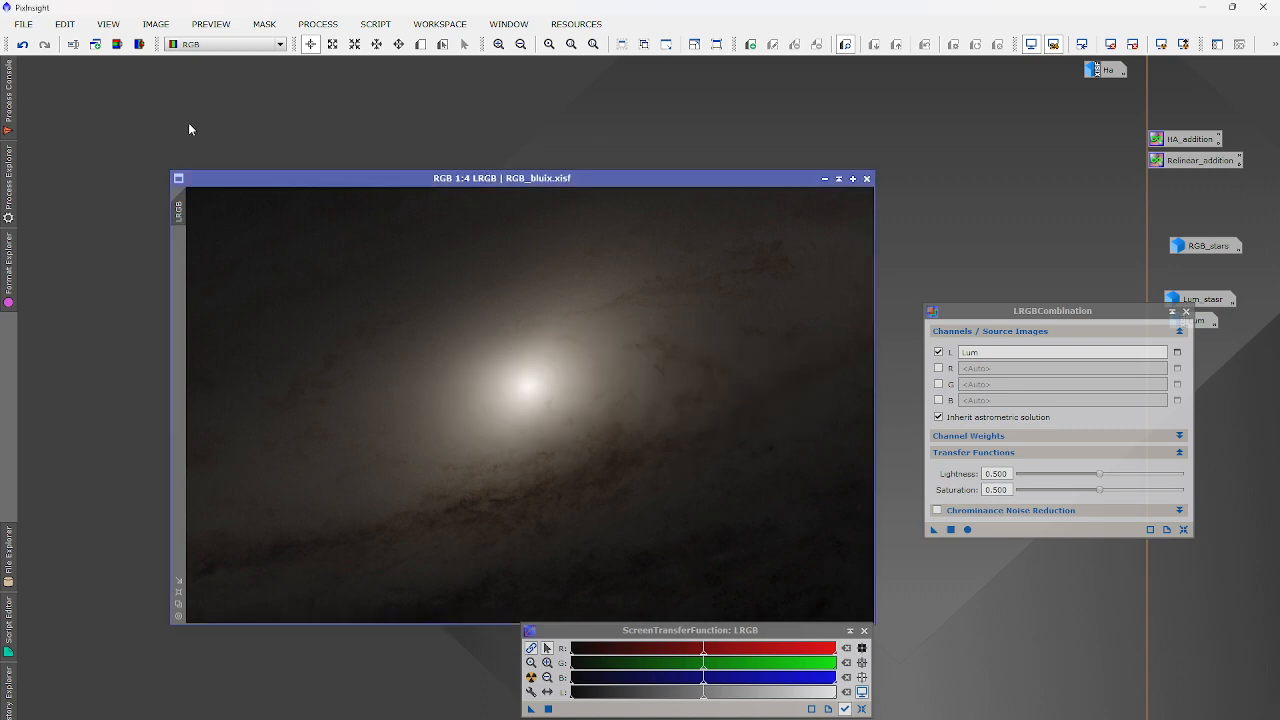
Save the LRGB image as LRGB.xisf with the default XISF options.
{"action": "left_click", "coordinate": [8, 98]}
{"action": "left_click", "coordinate": [30, 27]}
{"action": "left_click", "coordinate": [25, 27]}
{"action": "left_click", "coordinate": [42, 157]}
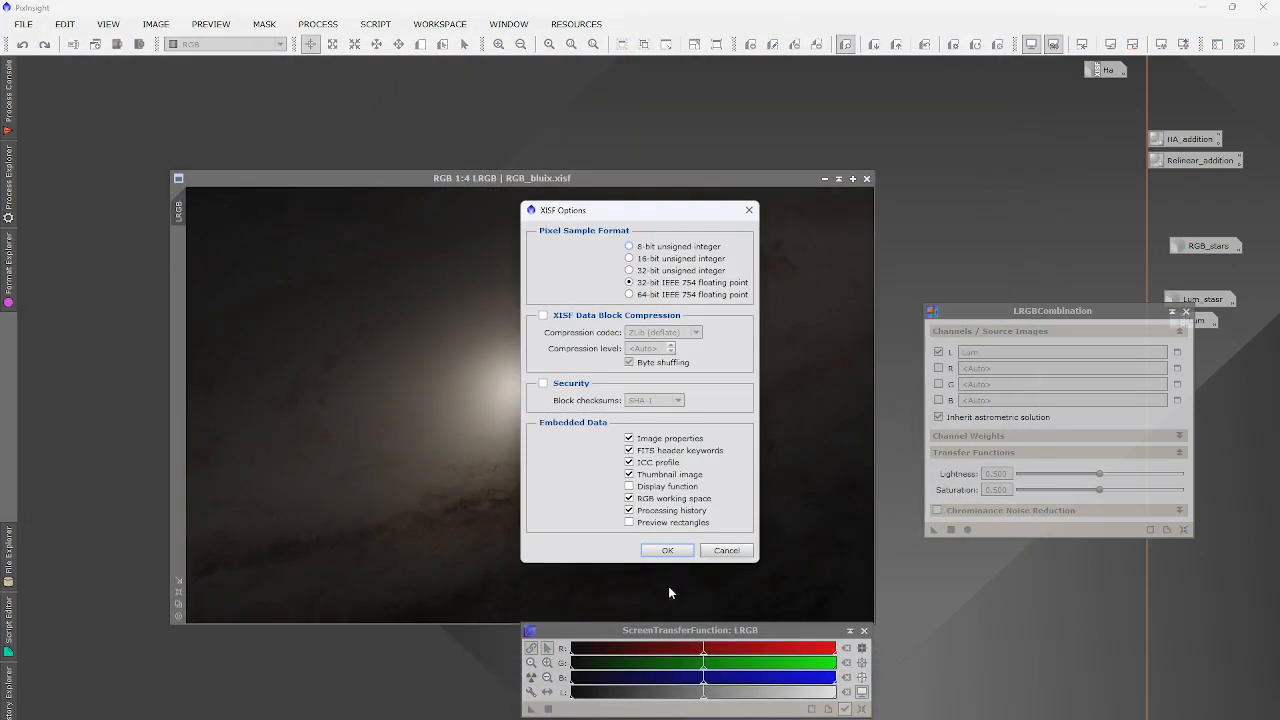
{"action": "left_click", "coordinate": [667, 550]}
Iconize LRGB, open Ha.xisf from its icon and bring up the Open Image Files dialog.
{"action": "left_click", "coordinate": [824, 178]}
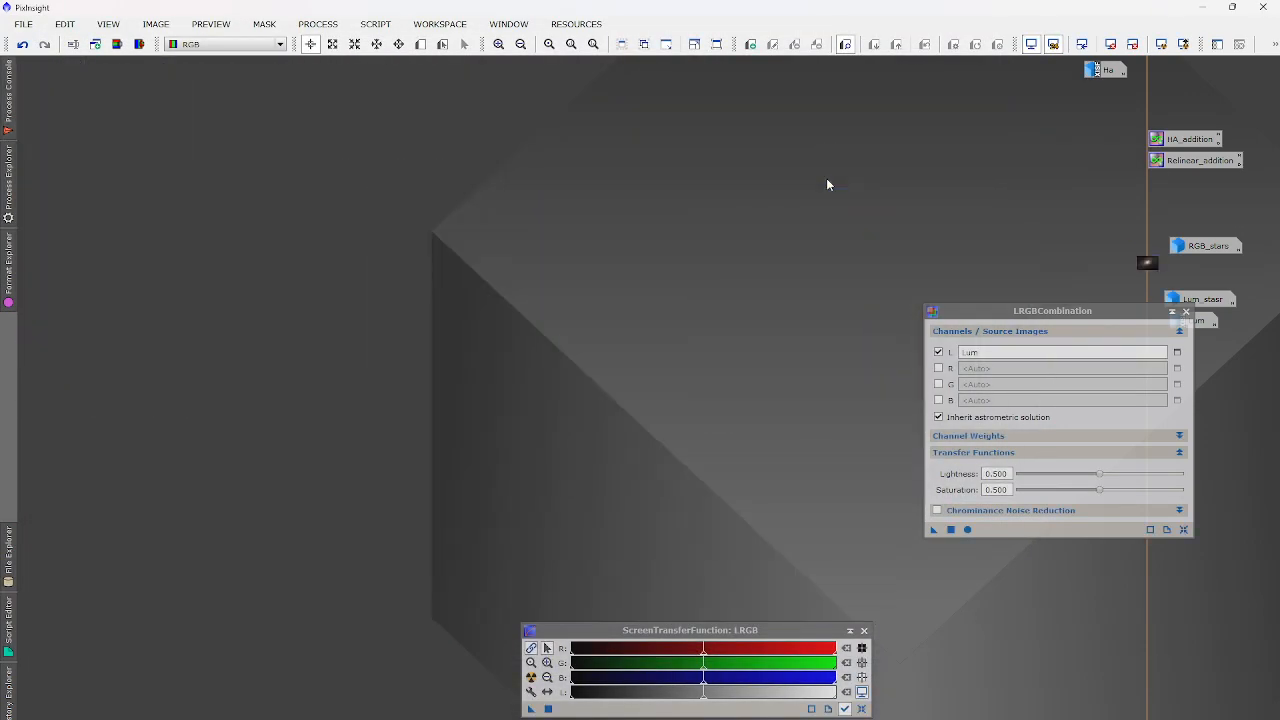
{"action": "double_click", "coordinate": [1100, 68]}
{"action": "left_click_drag", "start_coordinate": [674, 140], "coordinate": [488, 90]}
{"action": "left_click", "coordinate": [23, 25]}
{"action": "left_click", "coordinate": [40, 47]}
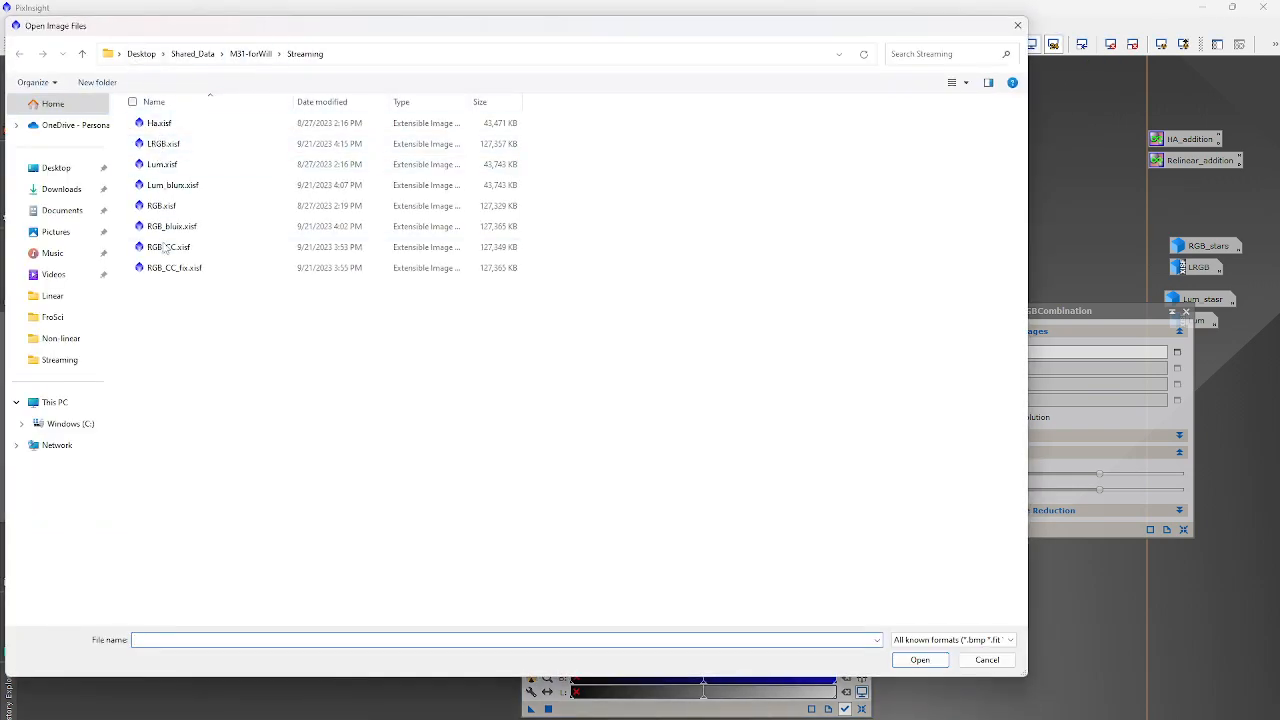
Open RGB.xisf and split it into RGB_R, RGB_G and RGB_B channel images.
{"action": "left_click", "coordinate": [160, 205]}
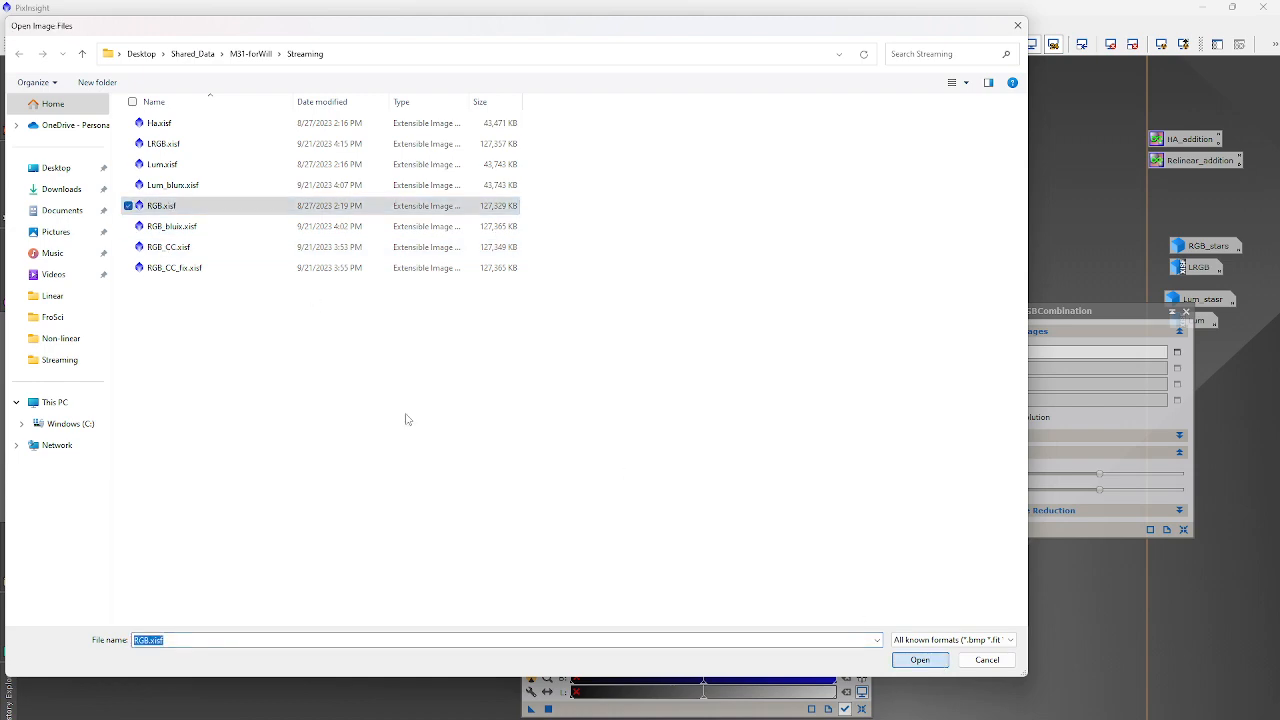
{"action": "key", "text": "Return"}
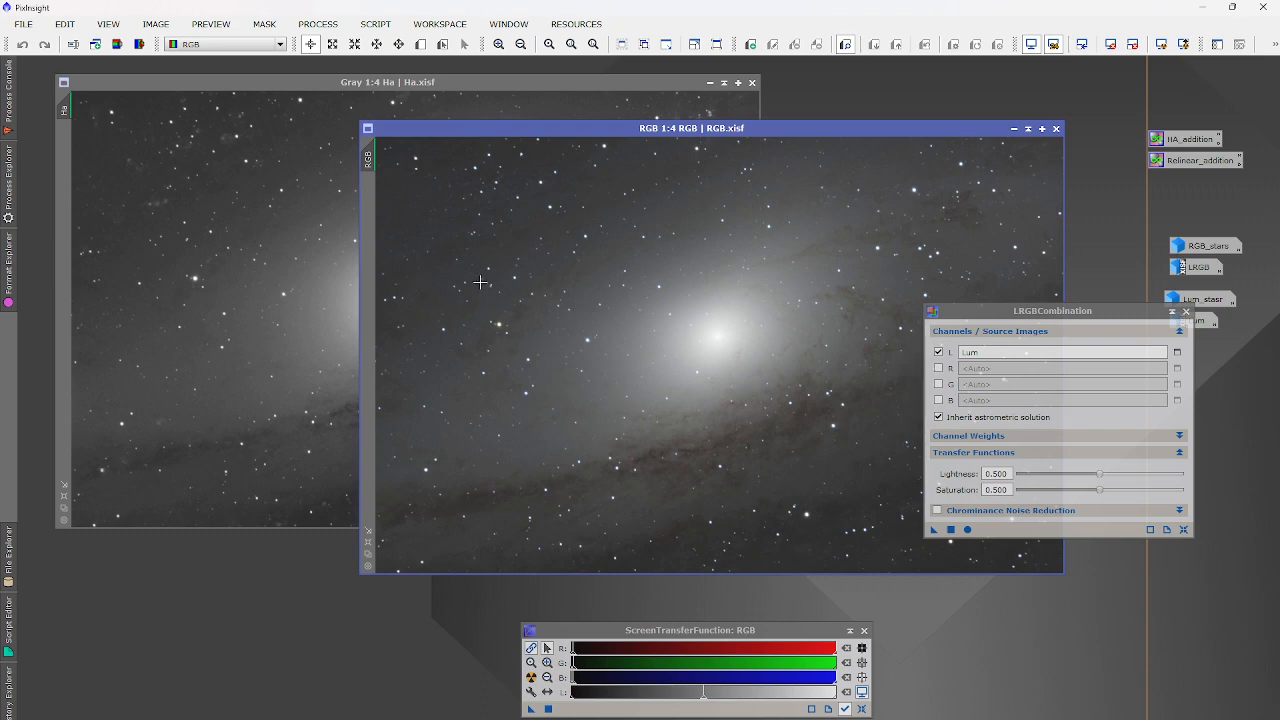
{"action": "left_click", "coordinate": [137, 48]}
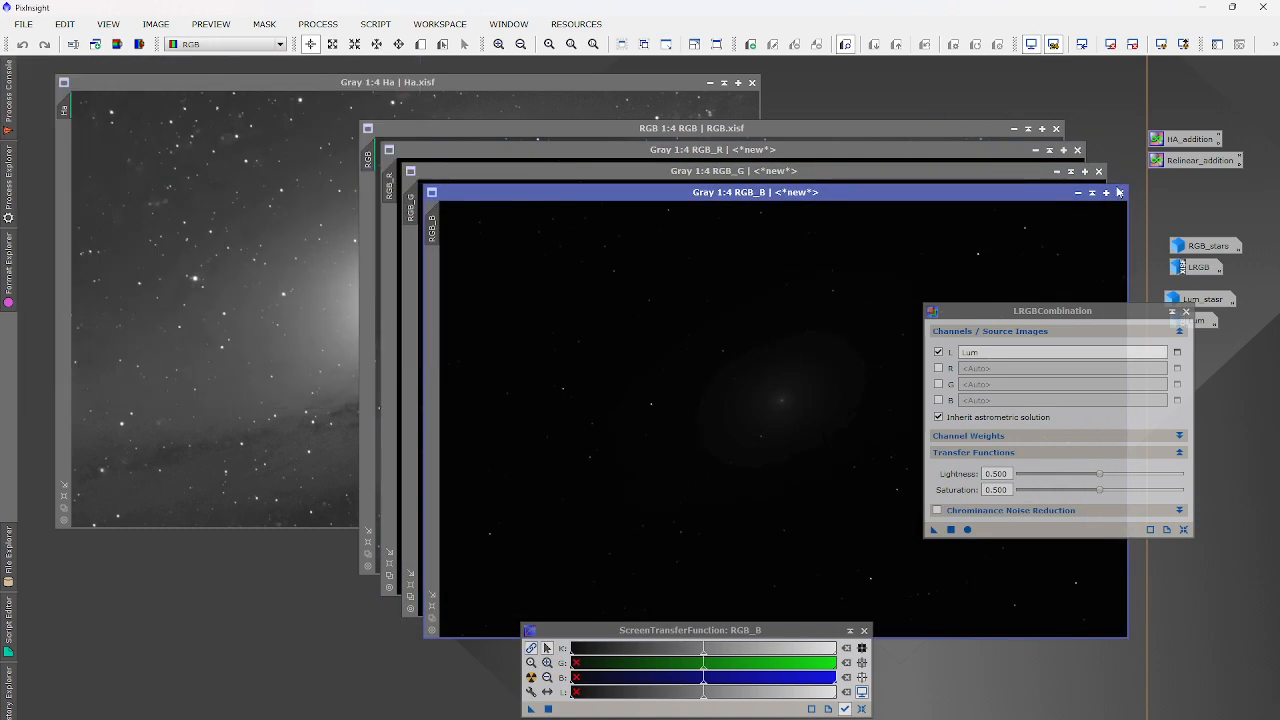
Close the green channel and original RGB windows, keeping RGB_R with an STF auto-stretch.
{"action": "left_click", "coordinate": [1098, 172]}
{"action": "left_click", "coordinate": [1056, 129]}
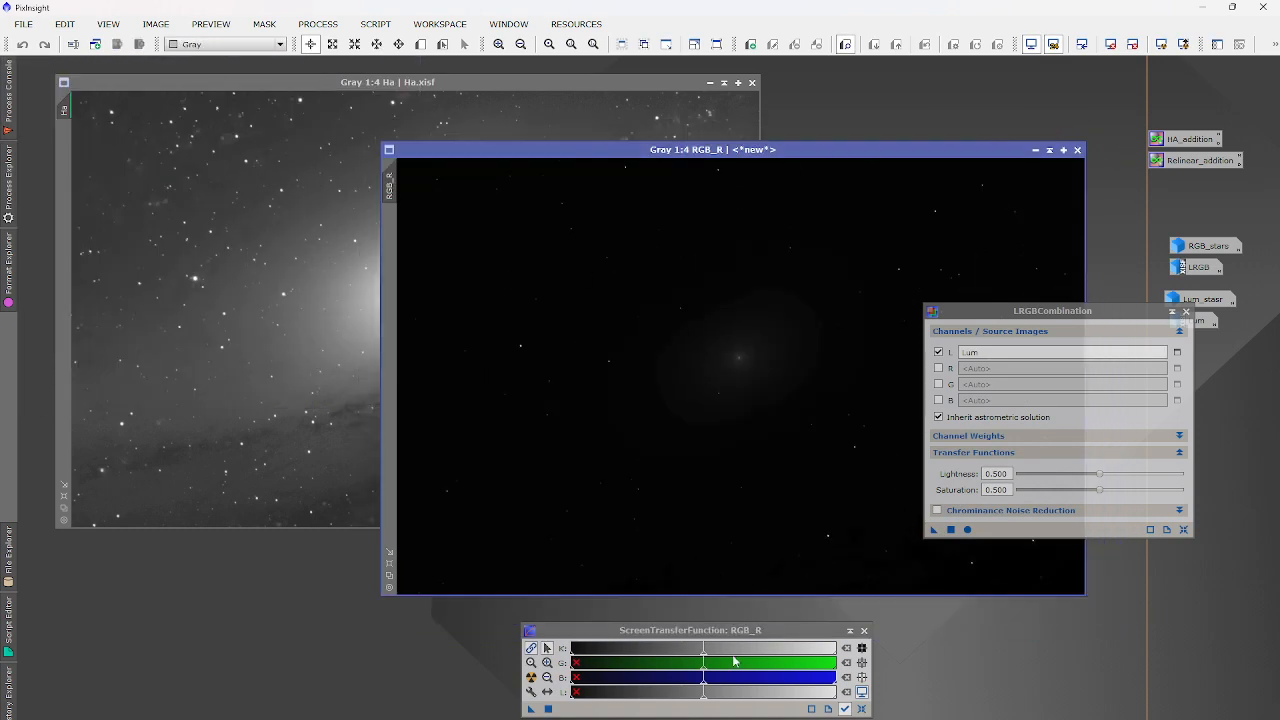
{"action": "left_click", "coordinate": [531, 677]}
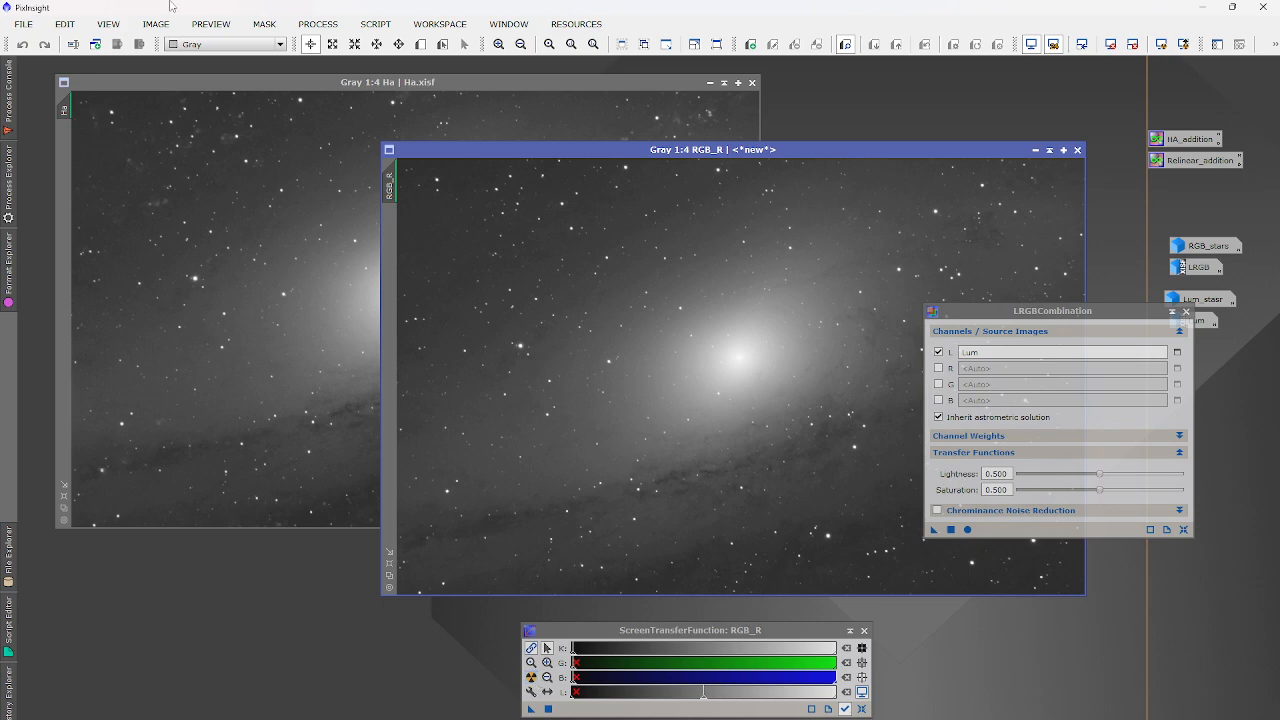
{"action": "left_click", "coordinate": [318, 24]}
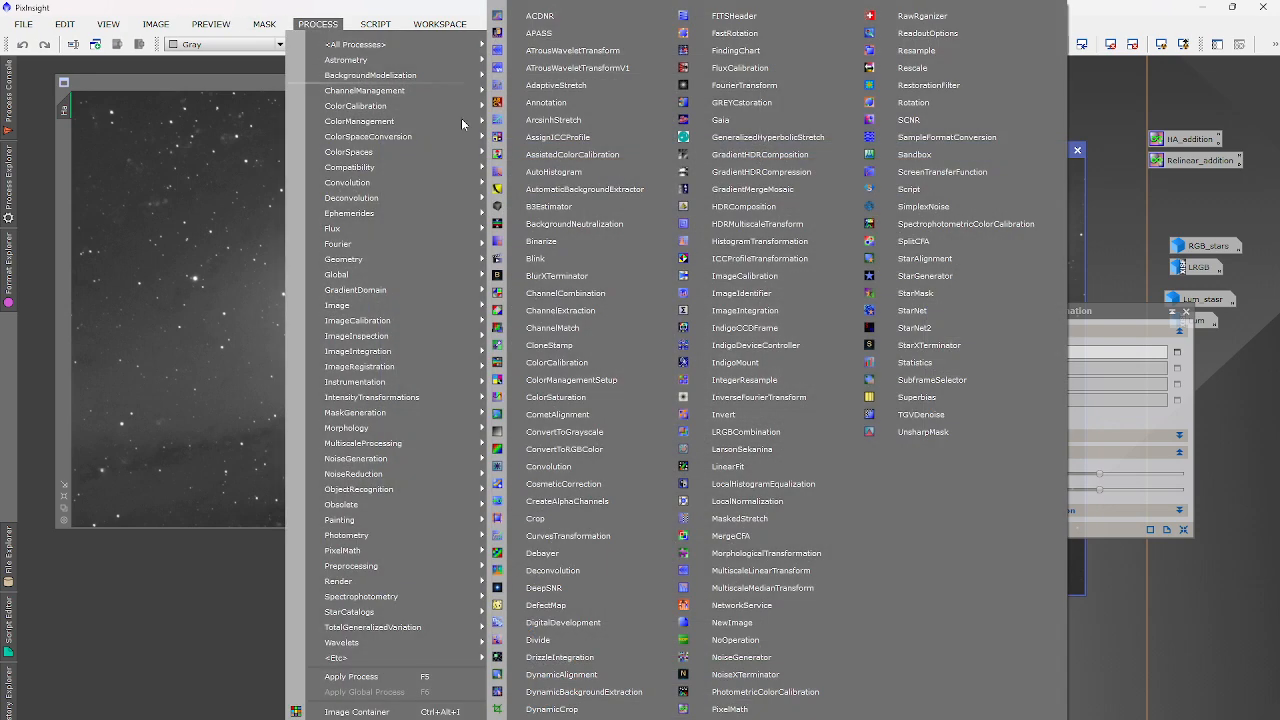
Set ChannelCombination to RGB mode with Ha as the red channel source.
{"action": "left_click", "coordinate": [565, 293]}
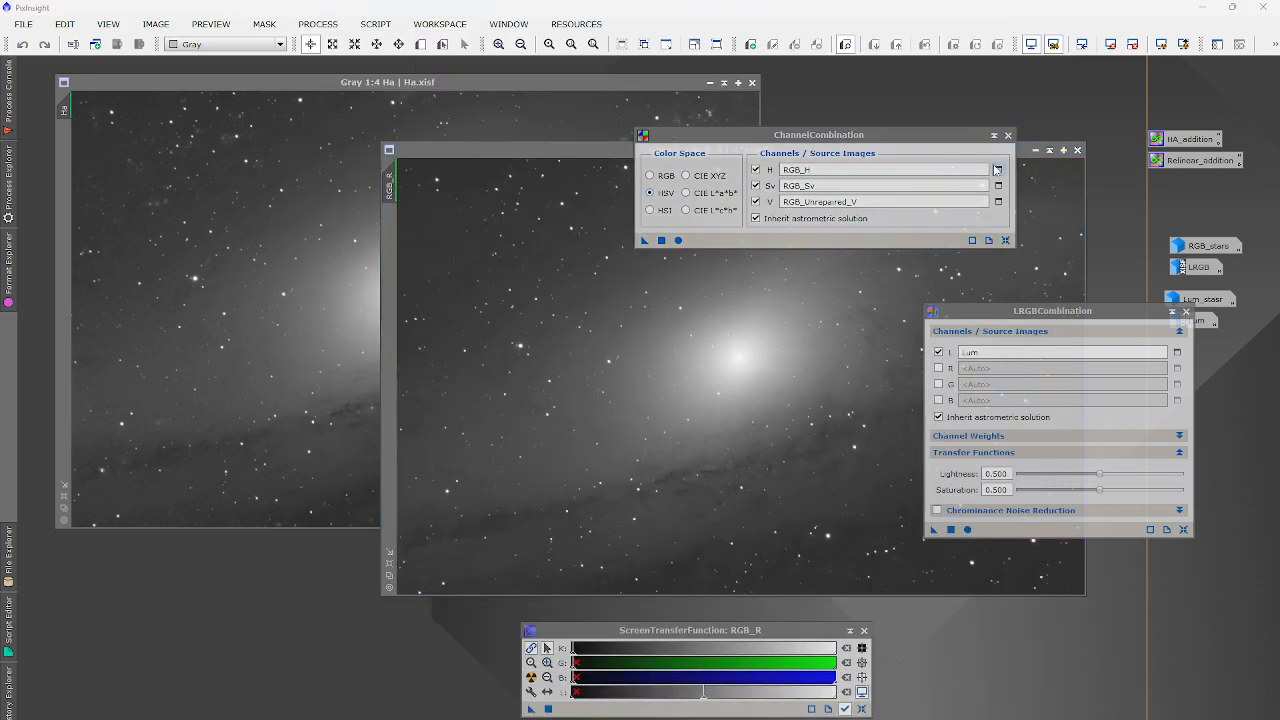
{"action": "left_click", "coordinate": [649, 175]}
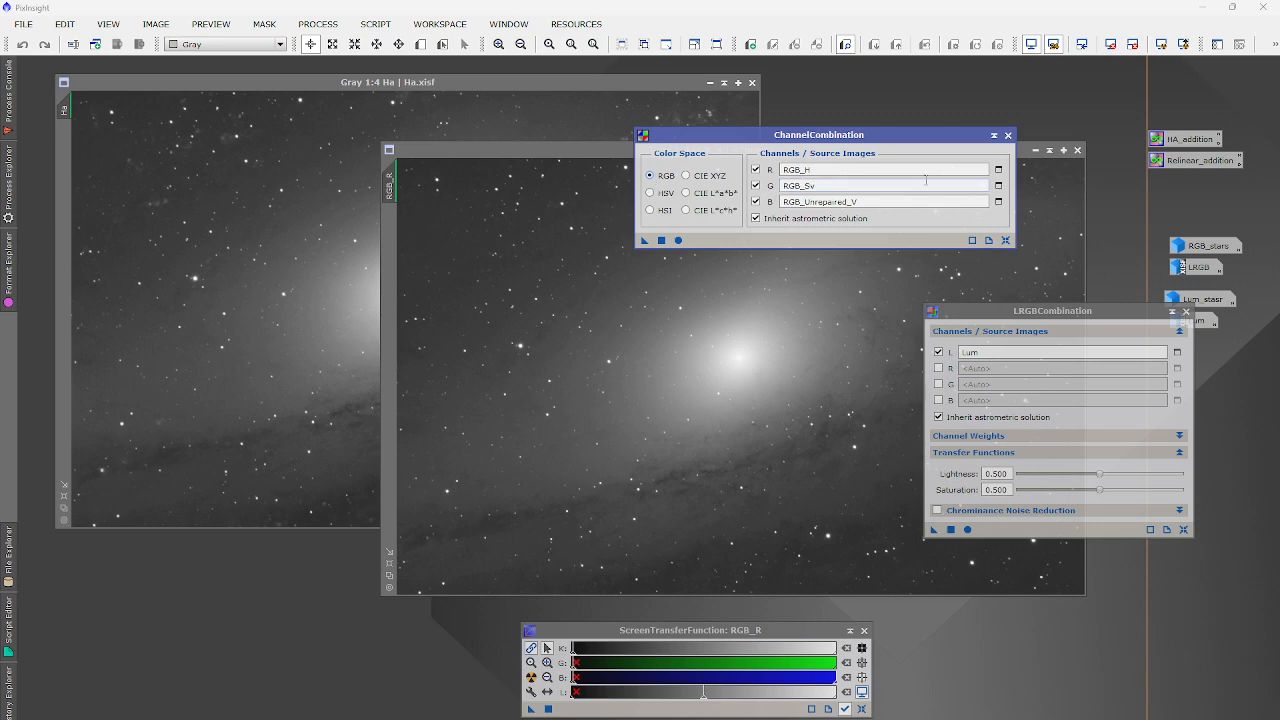
{"action": "left_click", "coordinate": [998, 170]}
{"action": "left_click", "coordinate": [563, 382]}
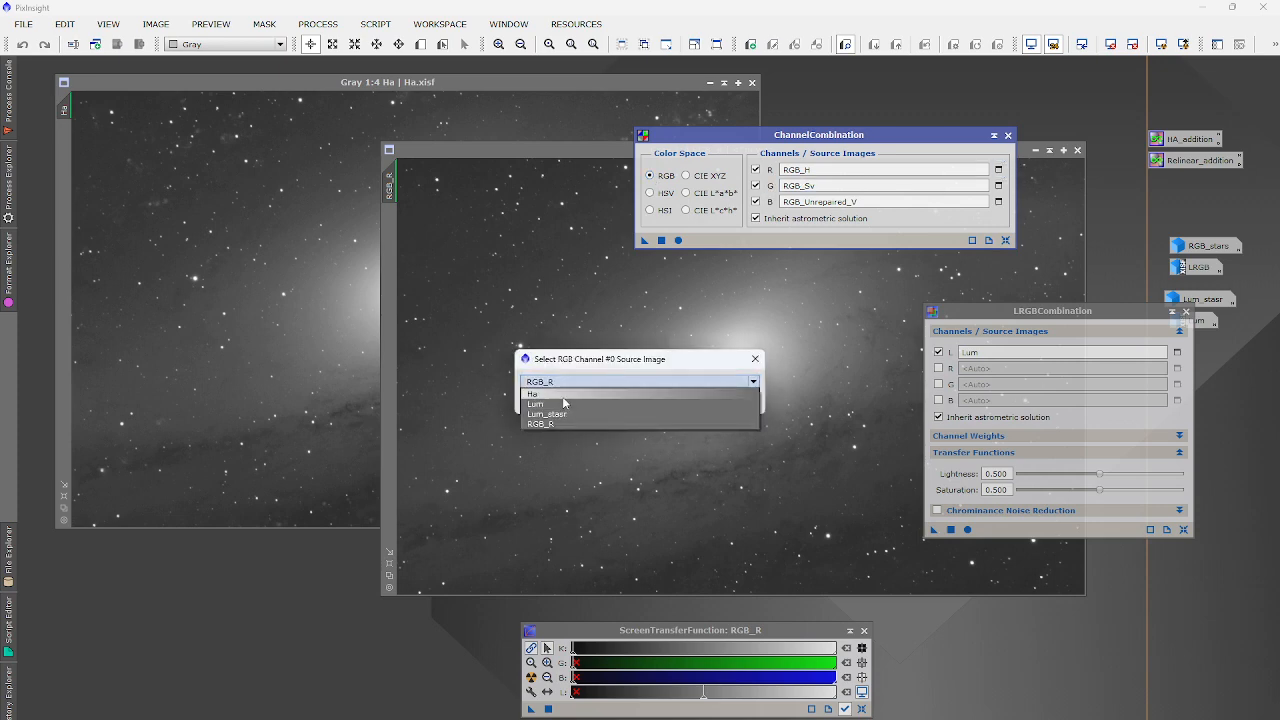
{"action": "left_click", "coordinate": [545, 393]}
{"action": "left_click", "coordinate": [673, 401]}
Assign RGB_R as the source for both the green and blue channels.
{"action": "left_click", "coordinate": [998, 186]}
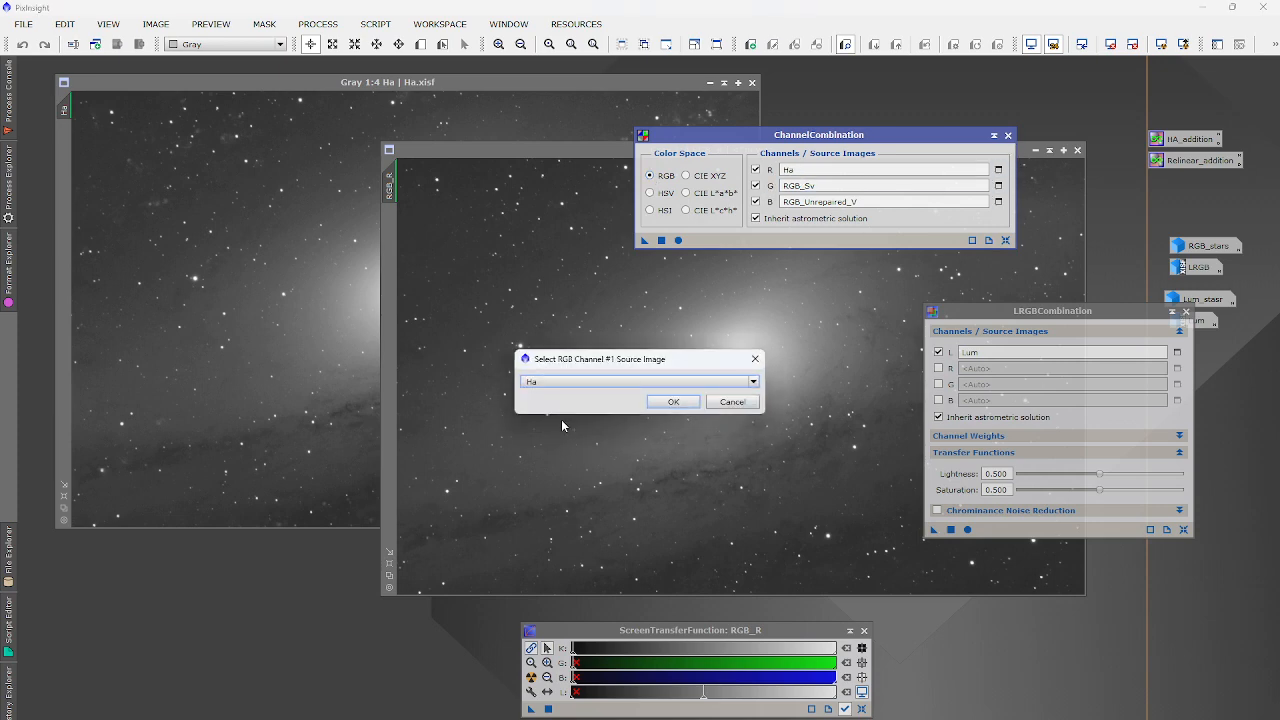
{"action": "left_click", "coordinate": [562, 382]}
{"action": "left_click", "coordinate": [545, 417]}
{"action": "left_click", "coordinate": [673, 401]}
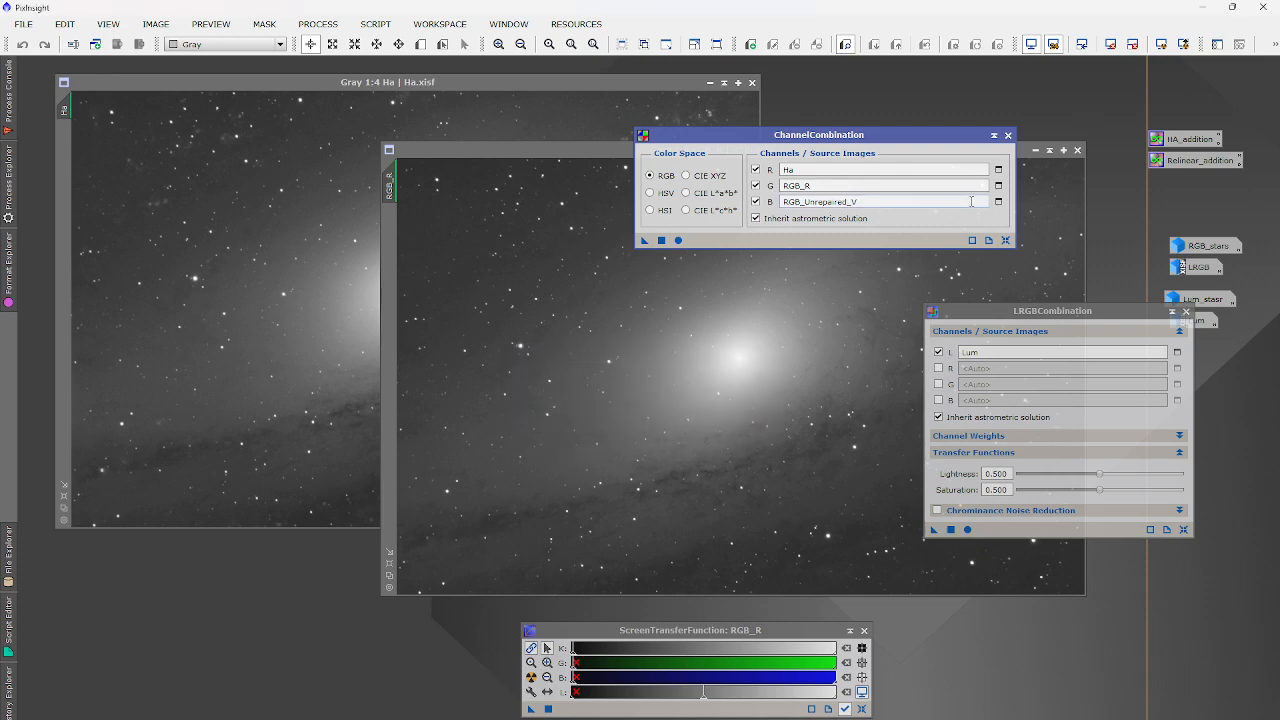
{"action": "left_click", "coordinate": [998, 202]}
{"action": "left_click", "coordinate": [563, 382]}
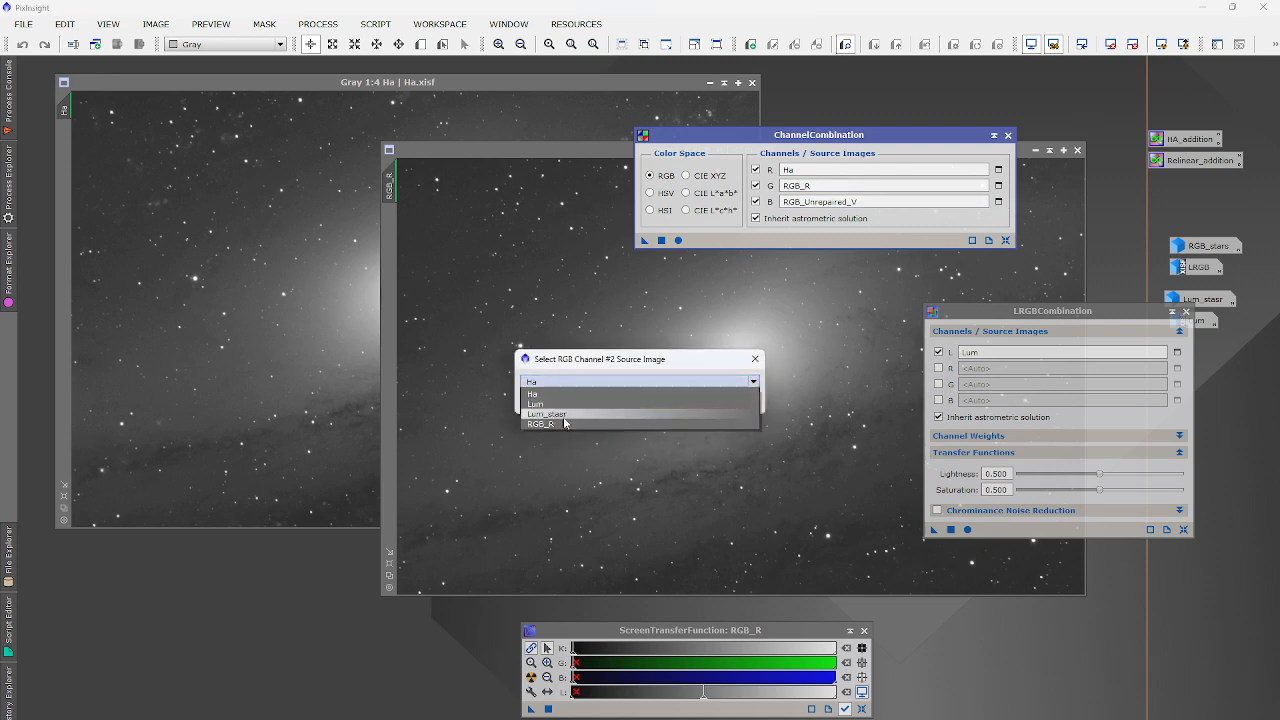
{"action": "left_click", "coordinate": [545, 423]}
{"action": "left_click", "coordinate": [673, 401]}
Create Image21 from the combination and show it with an unlinked STF auto-stretch.
{"action": "left_click_drag", "start_coordinate": [644, 240], "coordinate": [671, 250]}
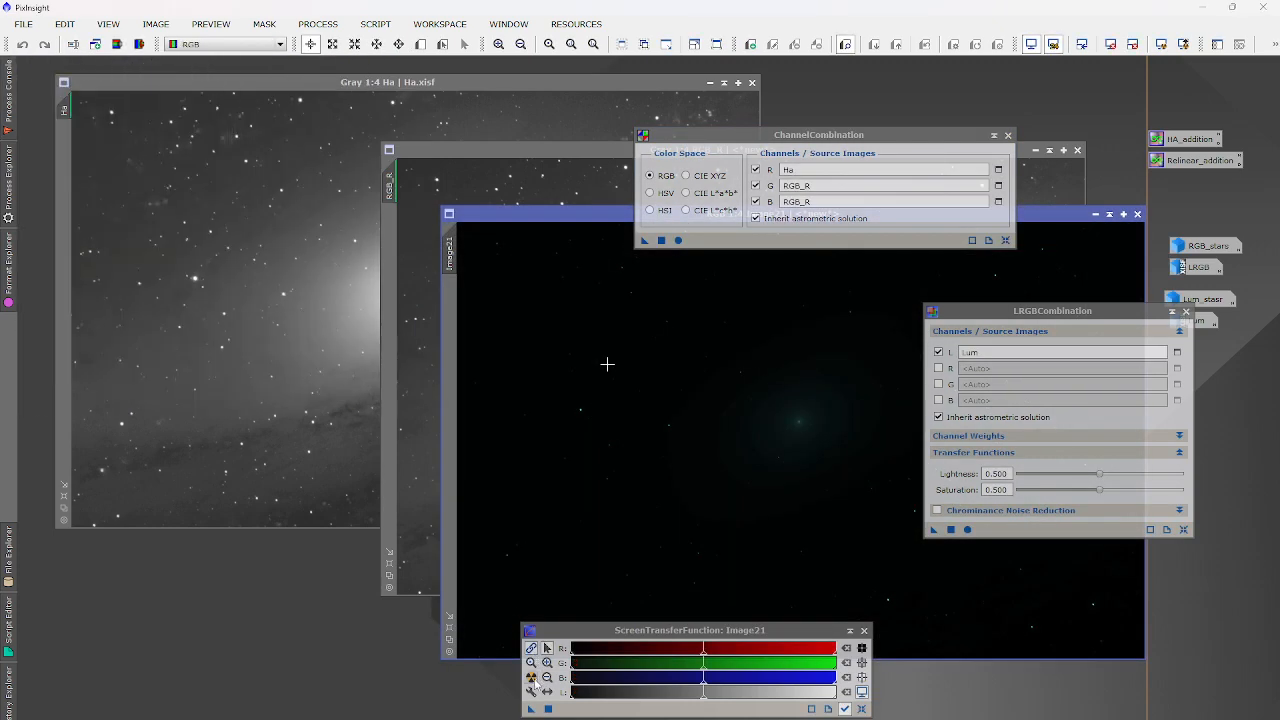
{"action": "left_click", "coordinate": [531, 677]}
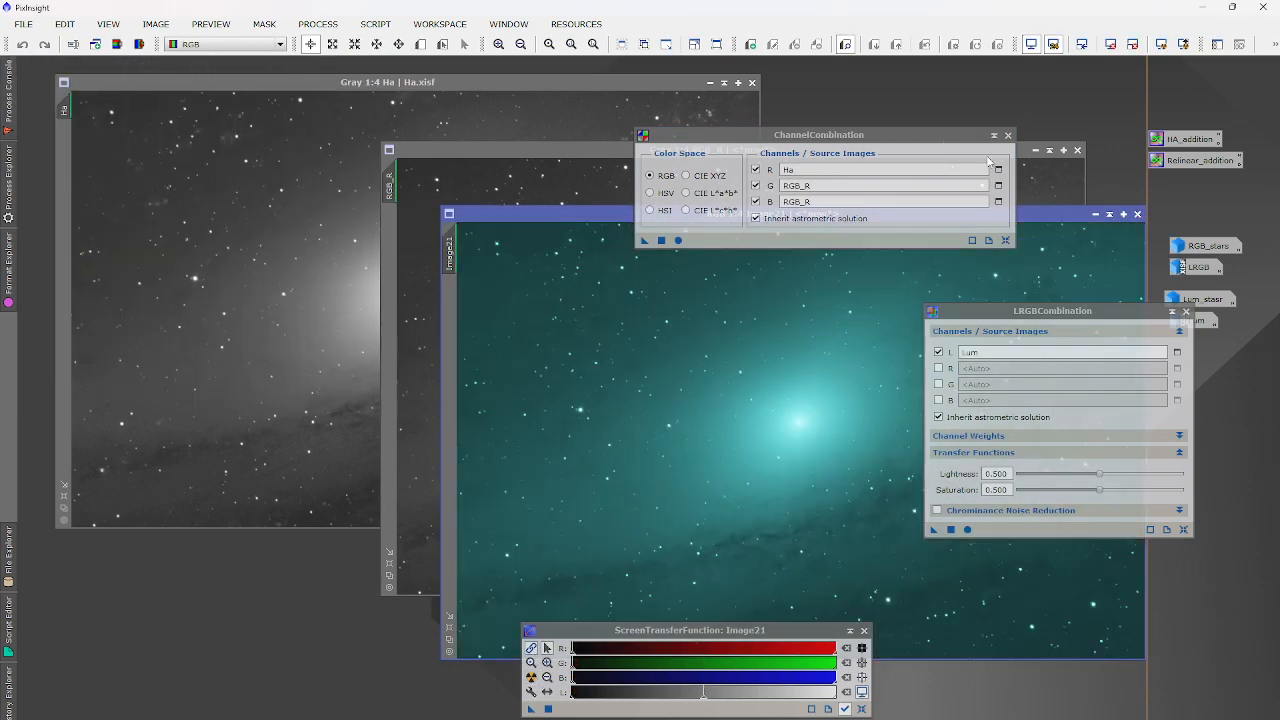
{"action": "left_click", "coordinate": [1186, 311]}
{"action": "left_click", "coordinate": [531, 648]}
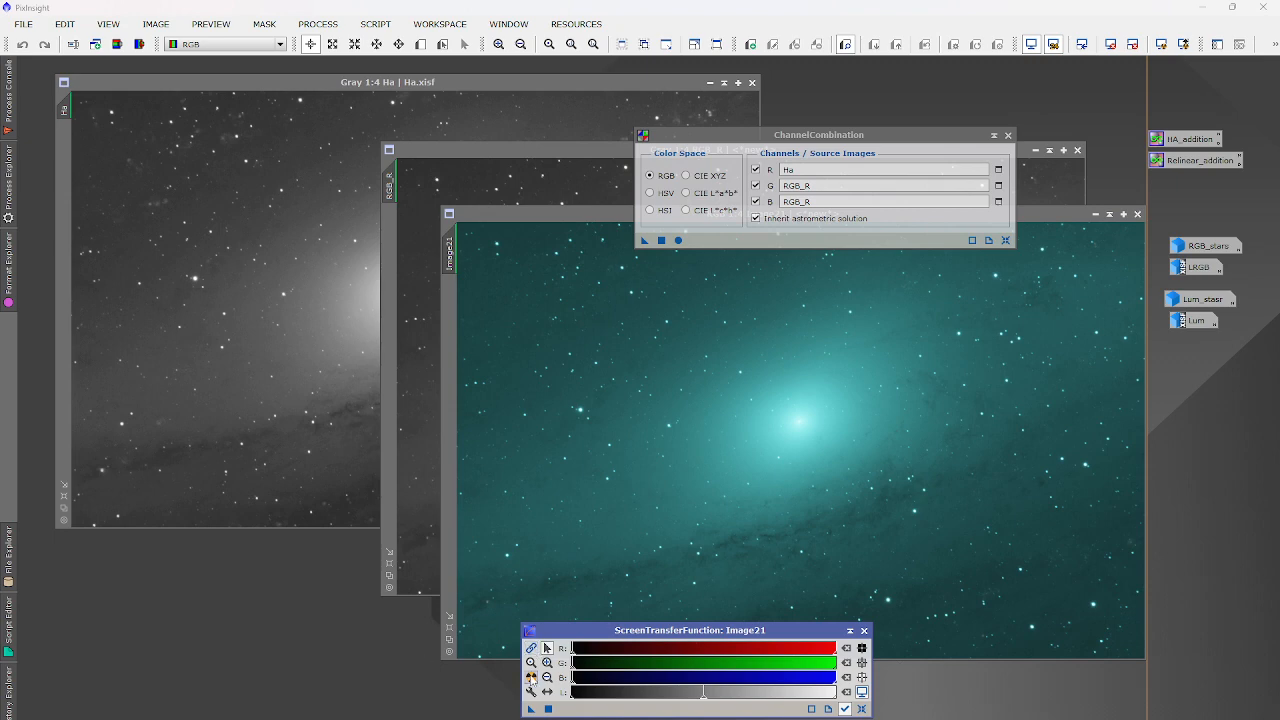
{"action": "left_click", "coordinate": [531, 677]}
{"action": "left_click_drag", "start_coordinate": [795, 250], "coordinate": [489, 275]}
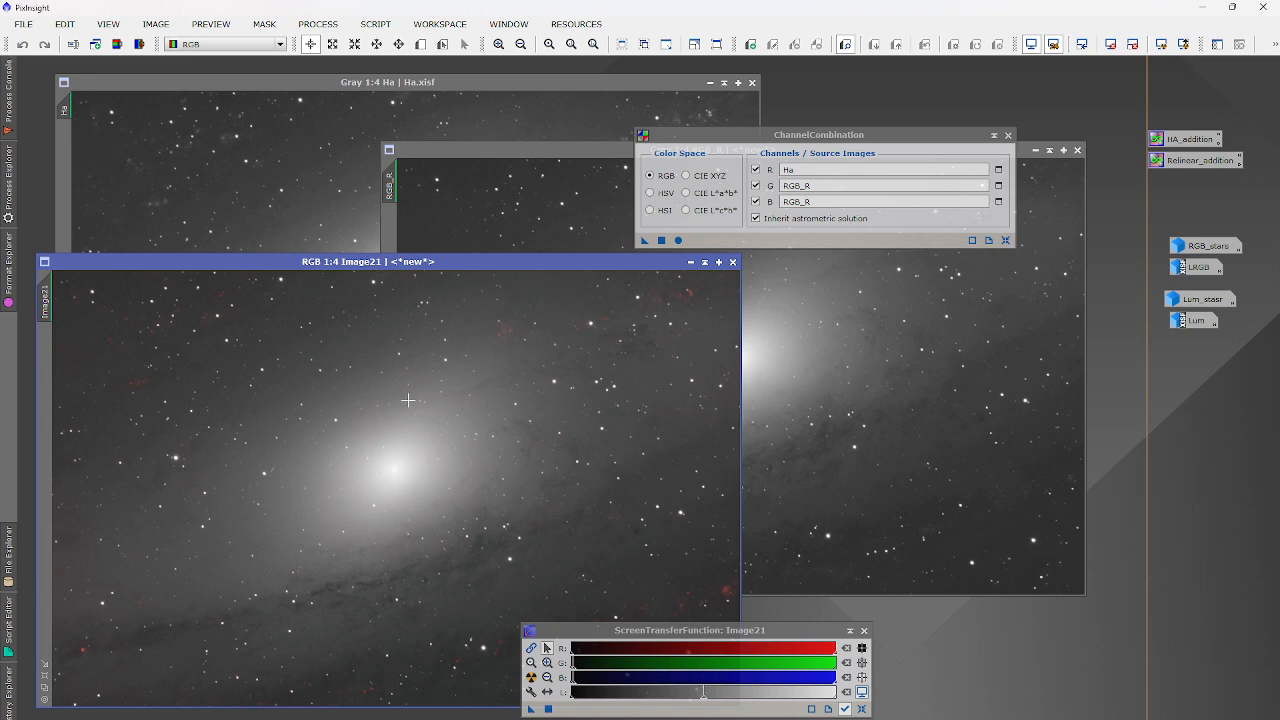
Close ChannelCombination and the RGB_R and Ha images, leaving only Image21.
{"action": "scroll", "coordinate": [422, 449], "scroll_direction": "up", "scroll_amount": 3}
{"action": "scroll", "coordinate": [420, 449], "scroll_direction": "down", "scroll_amount": 3}
{"action": "scroll", "coordinate": [722, 586], "scroll_direction": "up", "scroll_amount": 7}
{"action": "scroll", "coordinate": [532, 437], "scroll_direction": "down", "scroll_amount": 6}
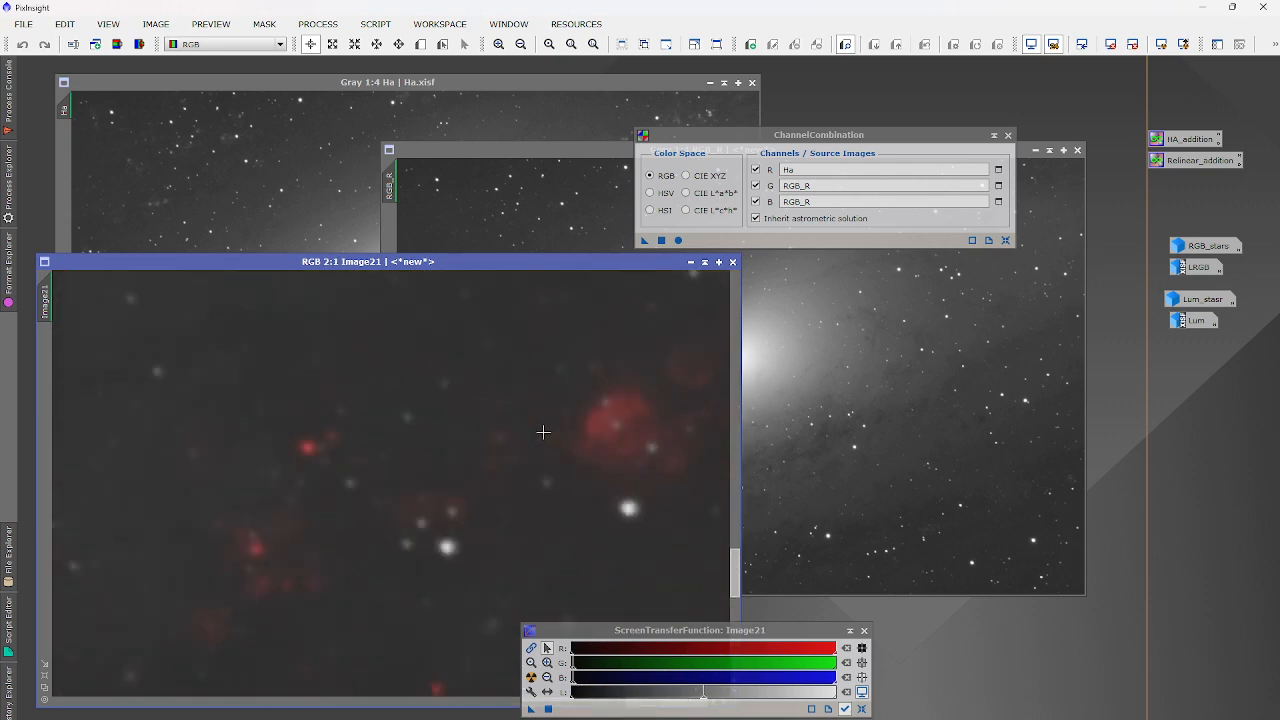
{"action": "left_click", "coordinate": [1008, 135]}
{"action": "left_click", "coordinate": [1077, 150]}
{"action": "left_click", "coordinate": [752, 82]}
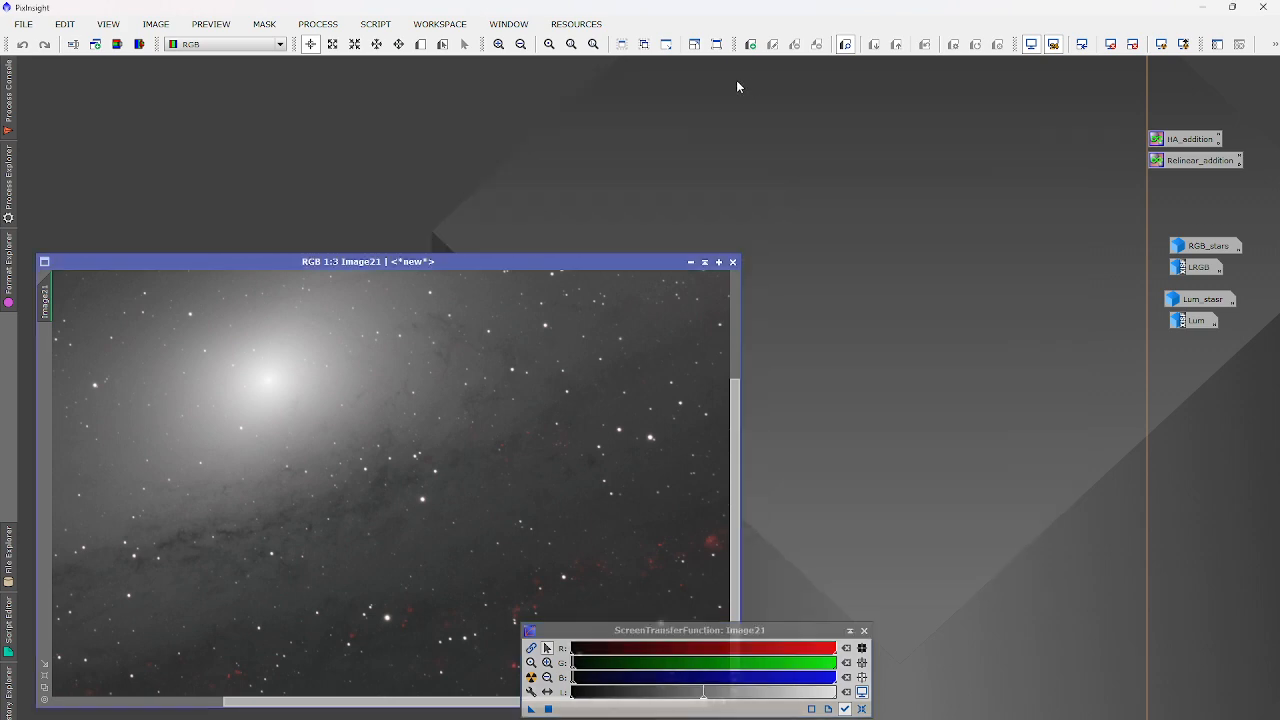
Move Image21 up, switch to New Preview mode and draw Preview01 on it.
{"action": "scroll", "coordinate": [387, 462], "scroll_direction": "down", "scroll_amount": 3}
{"action": "scroll", "coordinate": [387, 462], "scroll_direction": "up", "scroll_amount": 2}
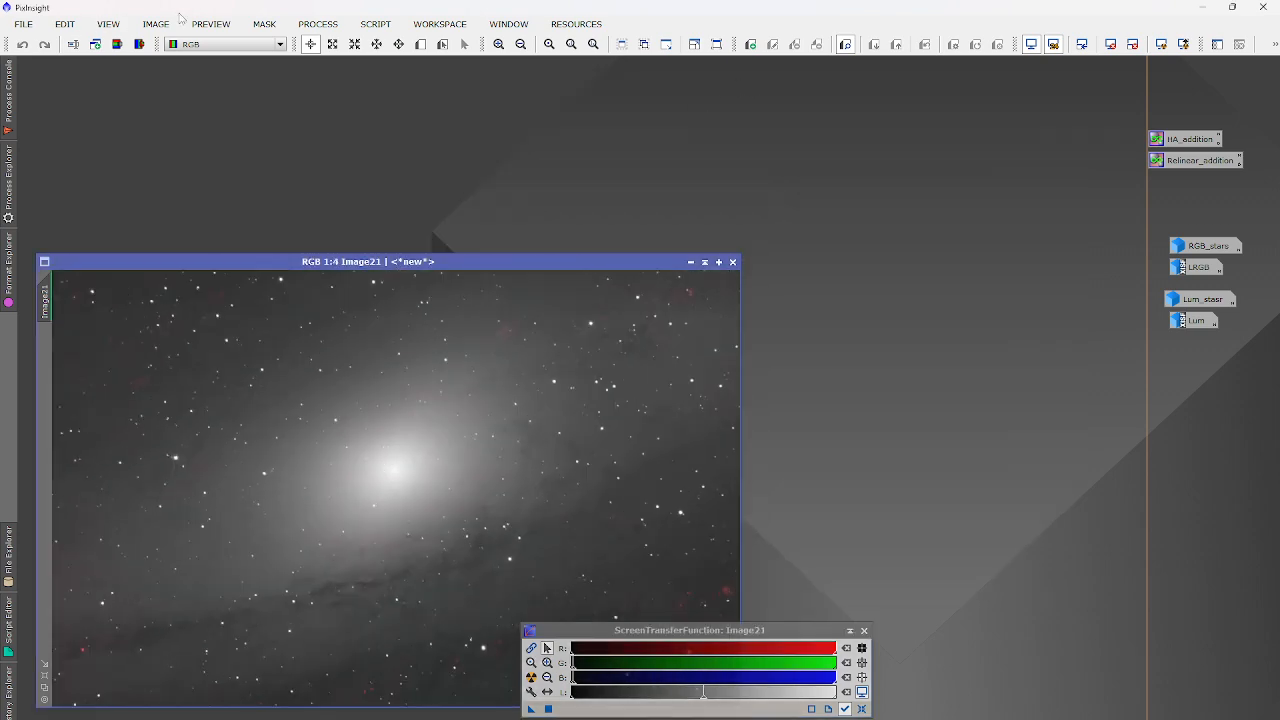
{"action": "left_click", "coordinate": [421, 44]}
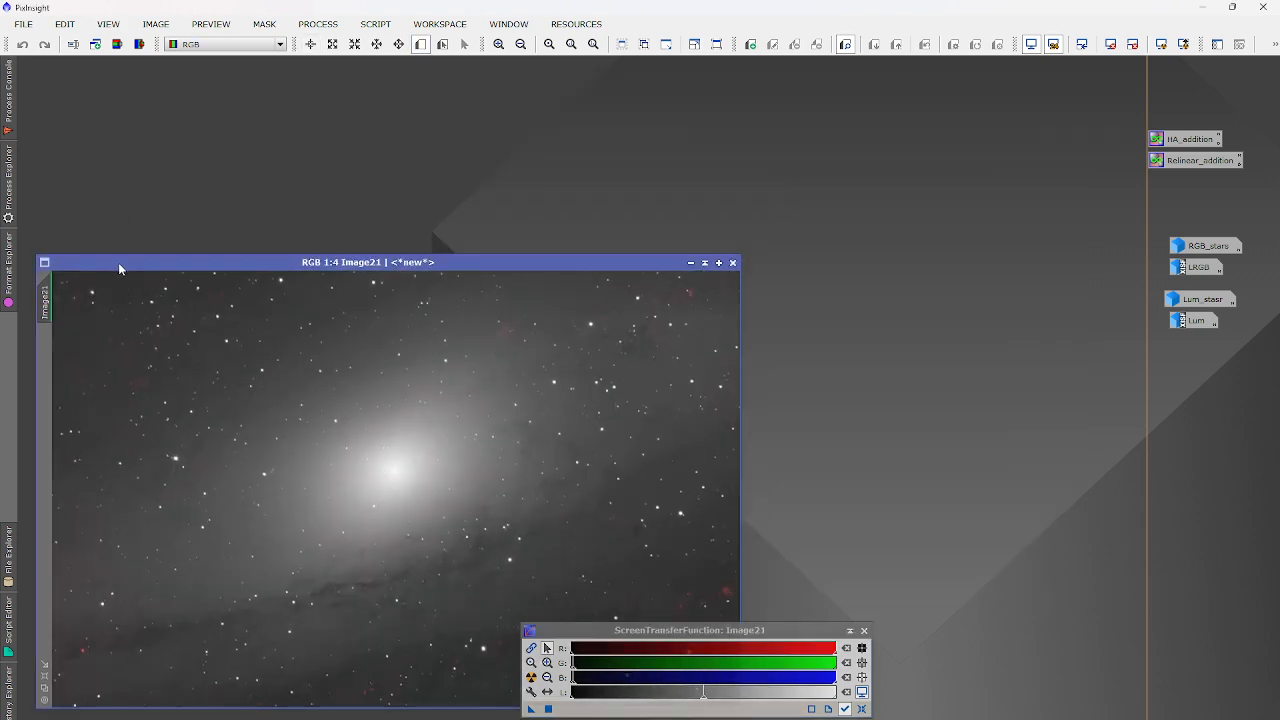
{"action": "left_click_drag", "start_coordinate": [120, 261], "coordinate": [134, 97]}
{"action": "scroll", "coordinate": [625, 514], "scroll_direction": "up", "scroll_amount": 4}
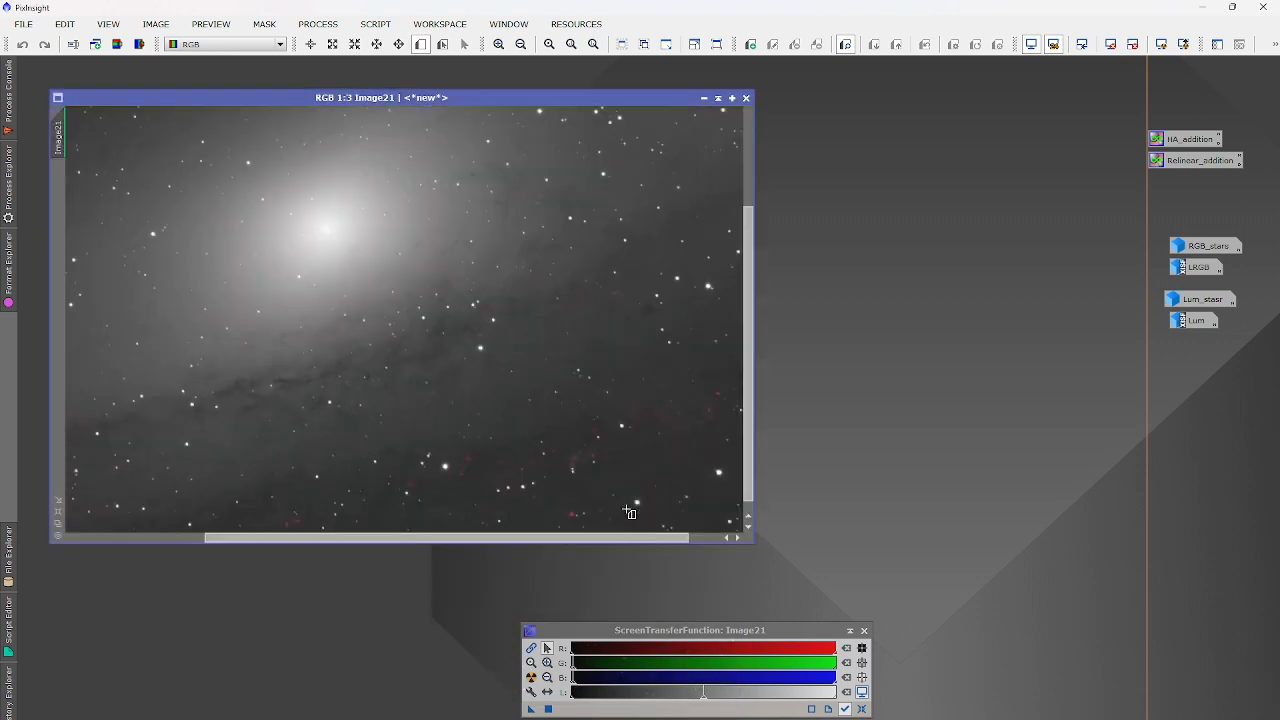
{"action": "left_click_drag", "start_coordinate": [607, 538], "coordinate": [763, 533]}
{"action": "left_click_drag", "start_coordinate": [748, 460], "coordinate": [748, 545]}
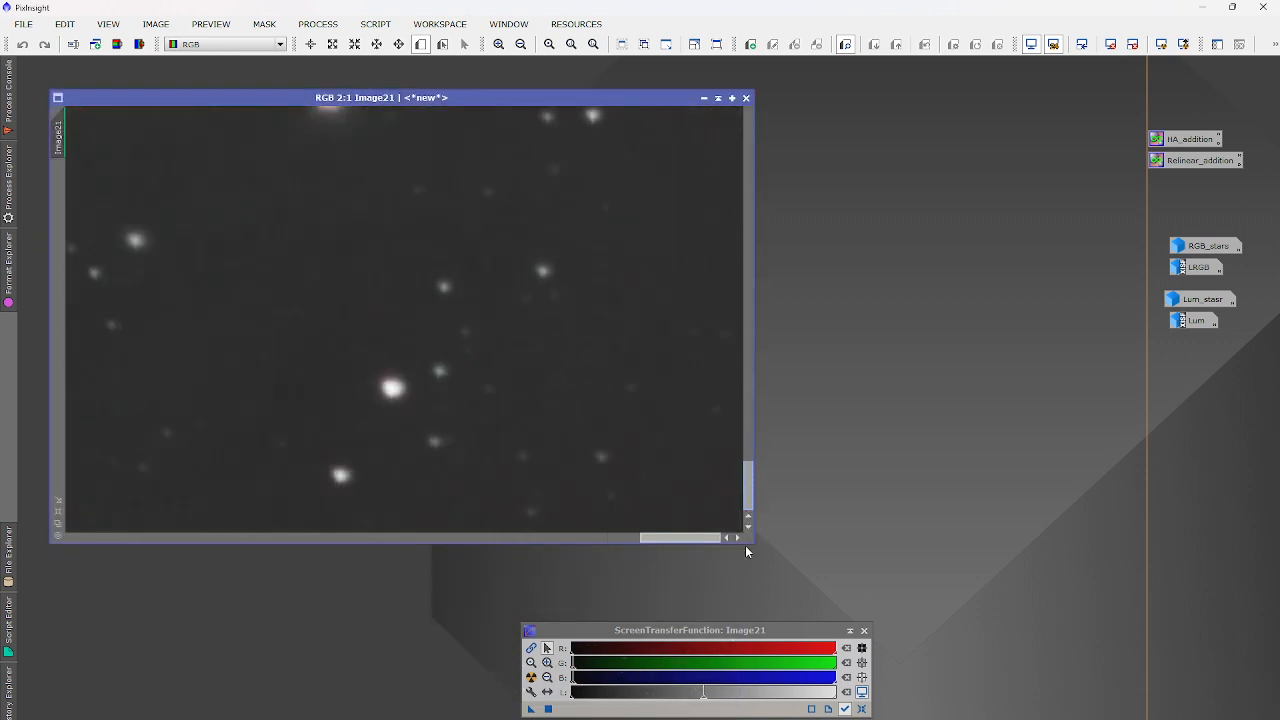
{"action": "left_click_drag", "start_coordinate": [697, 461], "coordinate": [744, 535]}
Apply BackgroundNeutralization to Image21 using Preview01 as the background reference.
{"action": "left_click", "coordinate": [317, 23]}
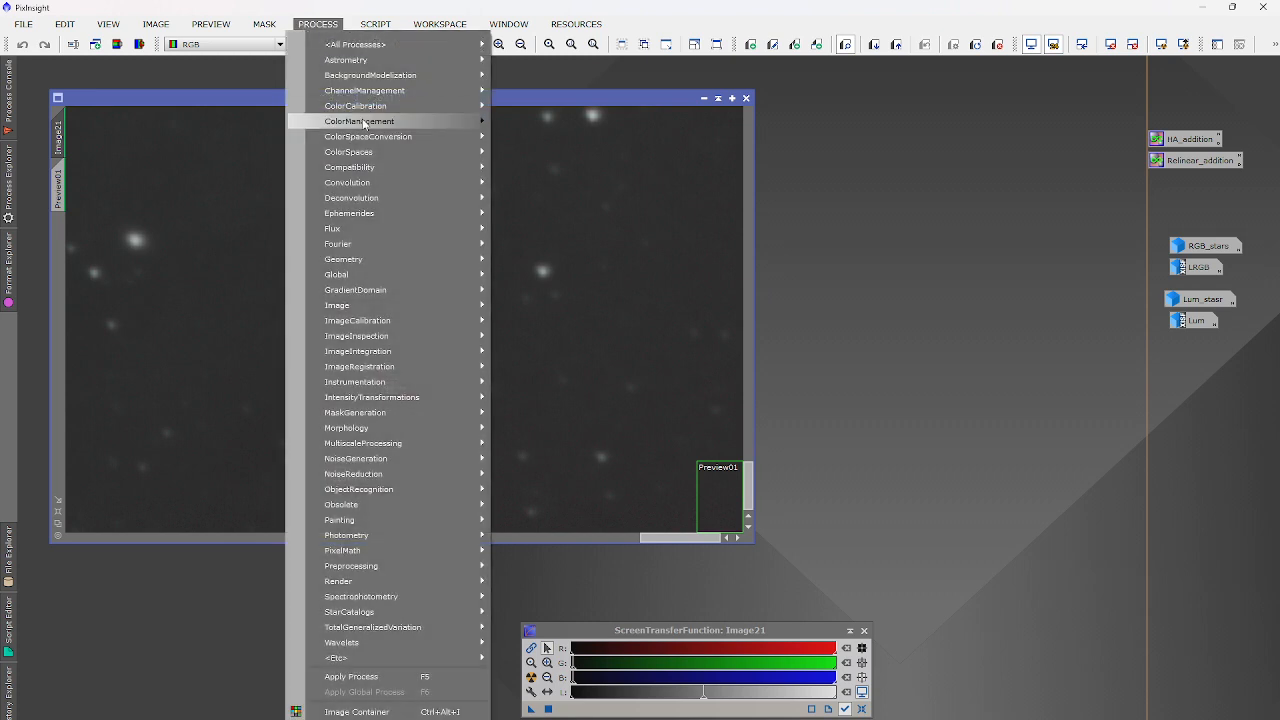
{"action": "mouse_move", "coordinate": [385, 103]}
{"action": "left_click", "coordinate": [765, 122]}
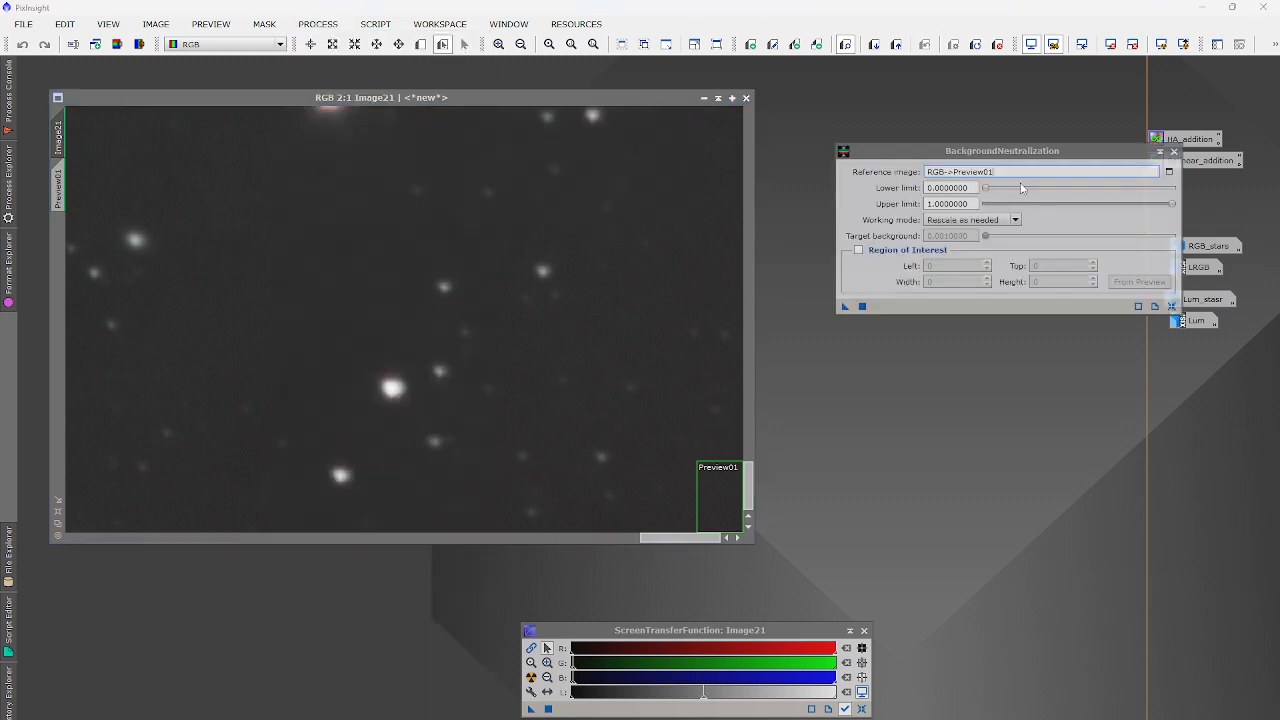
{"action": "left_click", "coordinate": [1168, 171]}
{"action": "left_click", "coordinate": [640, 367]}
{"action": "left_click", "coordinate": [660, 403]}
{"action": "left_click", "coordinate": [673, 416]}
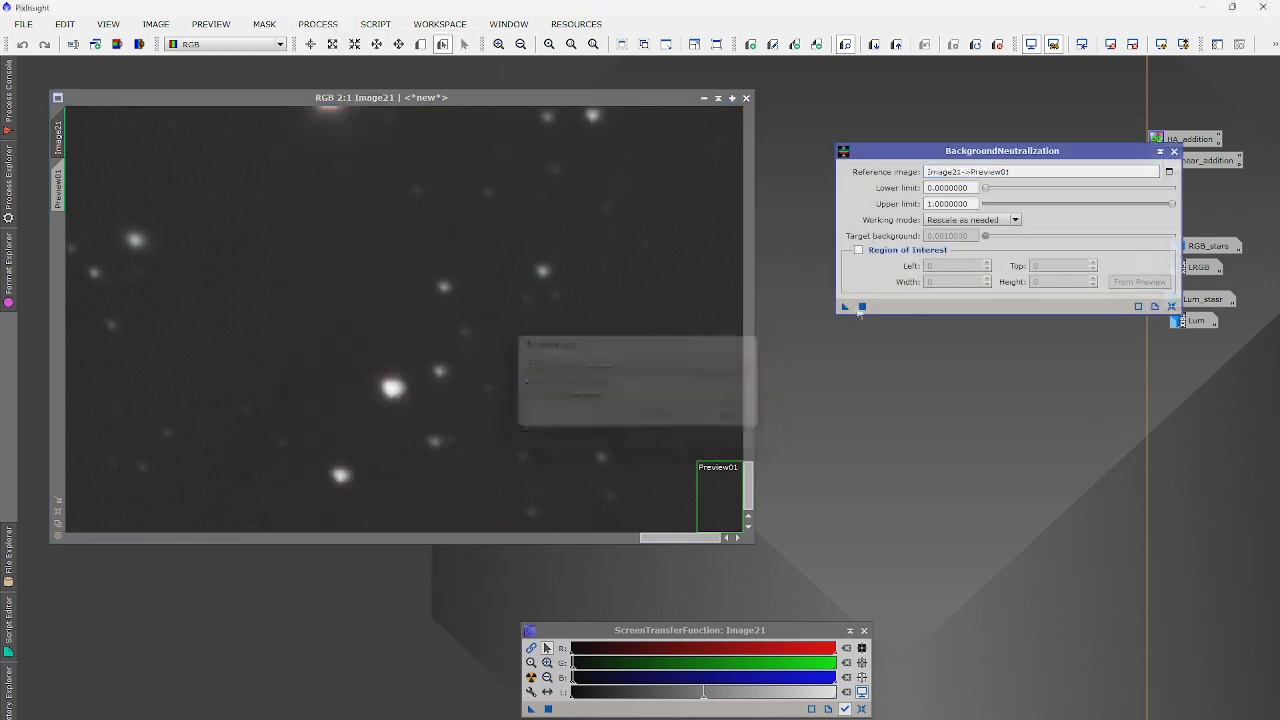
{"action": "left_click_drag", "start_coordinate": [845, 306], "coordinate": [513, 445]}
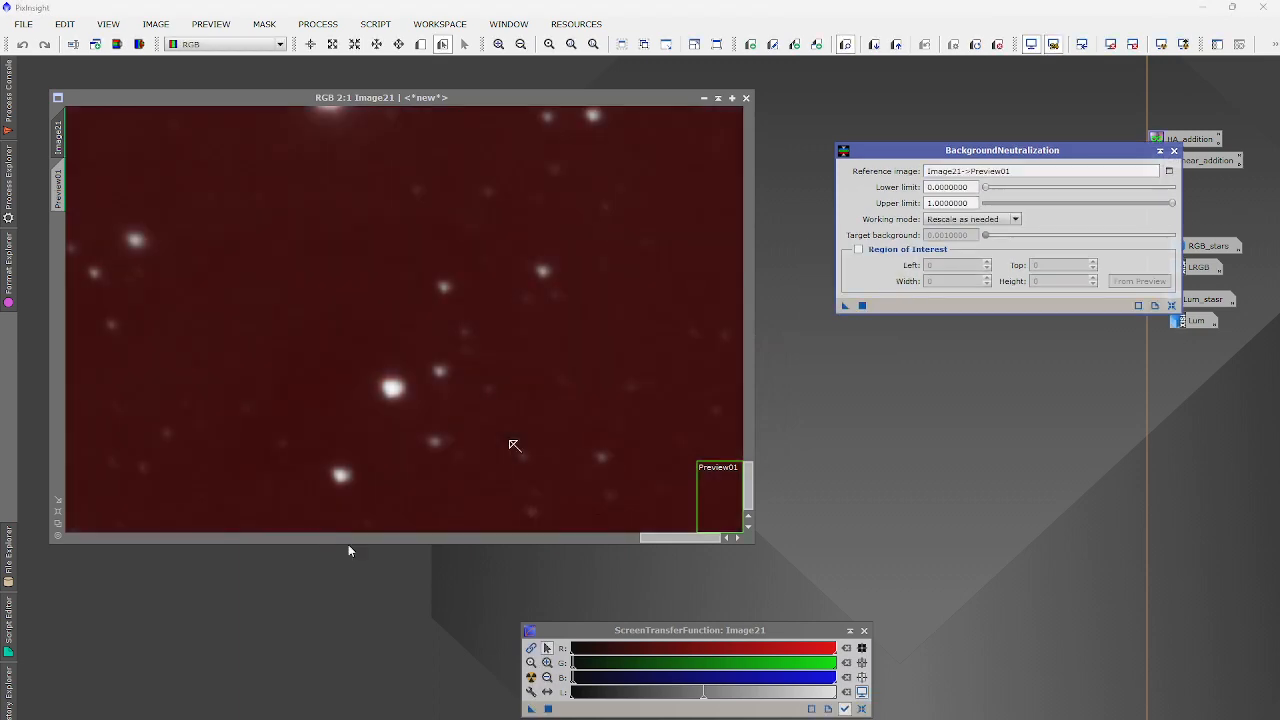
Auto-stretch the display and draw a second preview rectangle, Preview02.
{"action": "key", "text": "ctrl+a"}
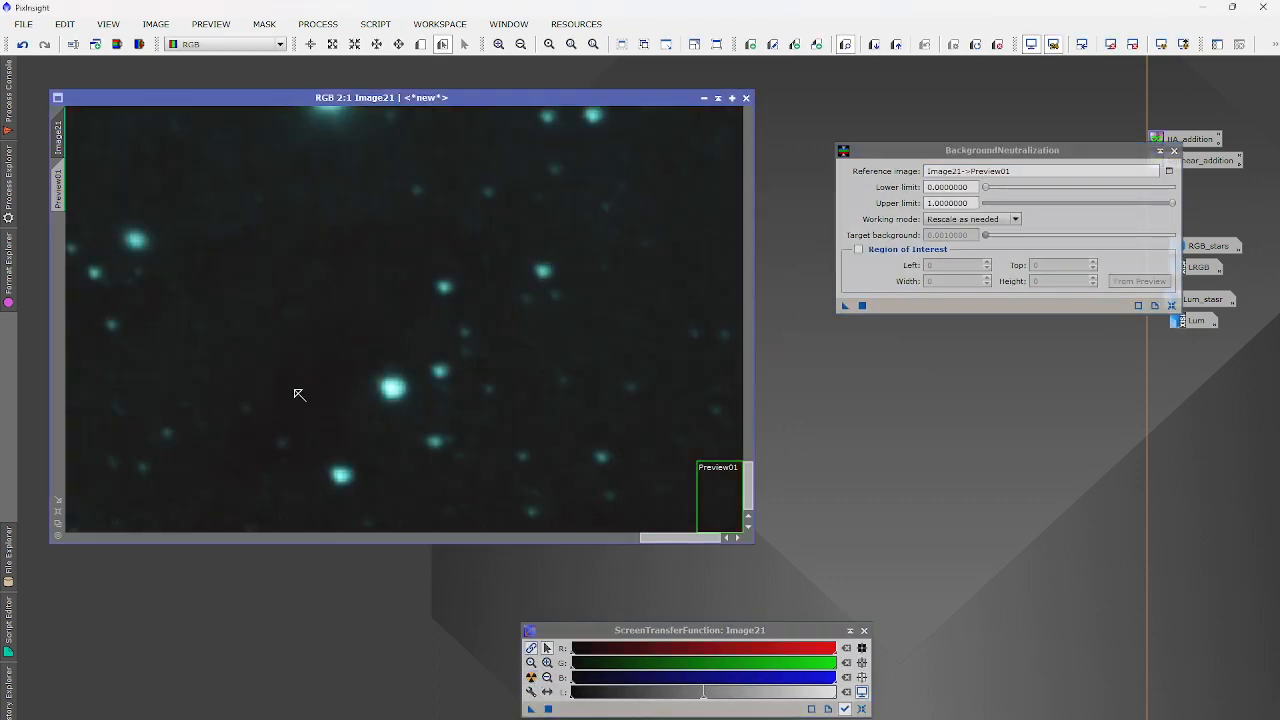
{"action": "scroll", "coordinate": [297, 395], "scroll_direction": "down", "scroll_amount": 5}
{"action": "scroll", "coordinate": [293, 397], "scroll_direction": "up", "scroll_amount": 2}
{"action": "scroll", "coordinate": [293, 397], "scroll_direction": "down", "scroll_amount": 1}
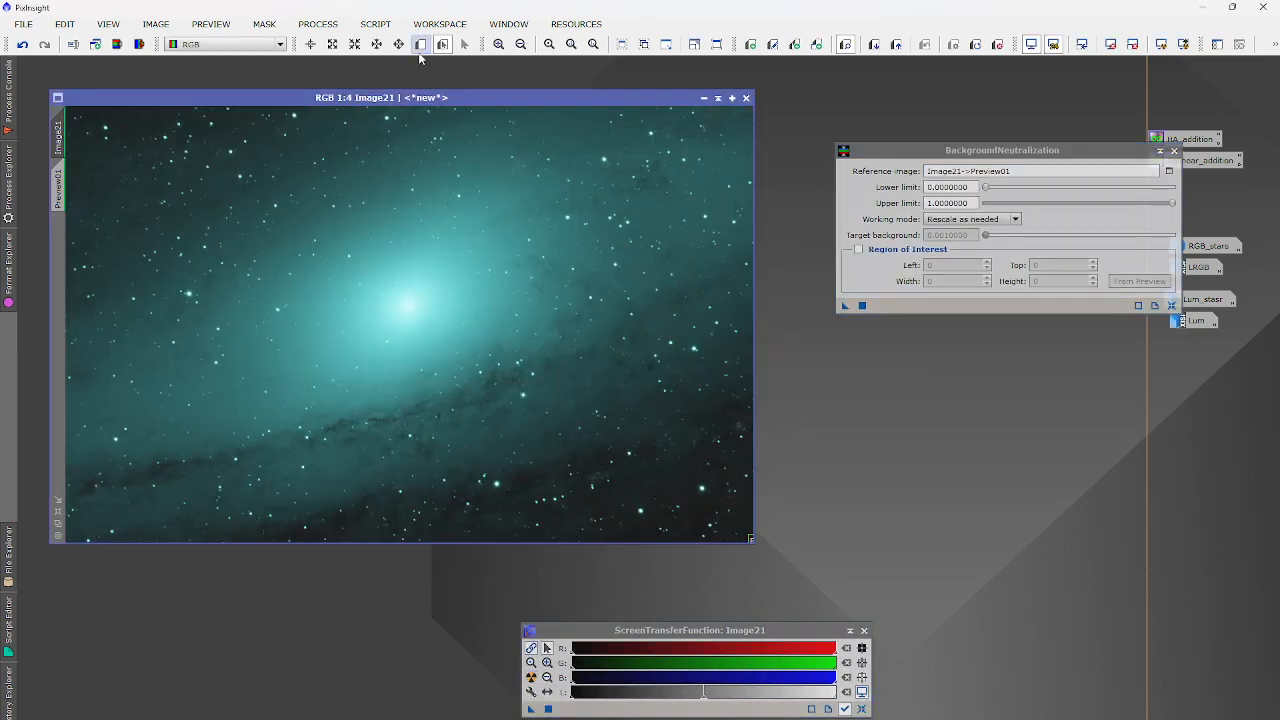
{"action": "left_click", "coordinate": [420, 45]}
{"action": "scroll", "coordinate": [75, 421], "scroll_direction": "up", "scroll_amount": 6}
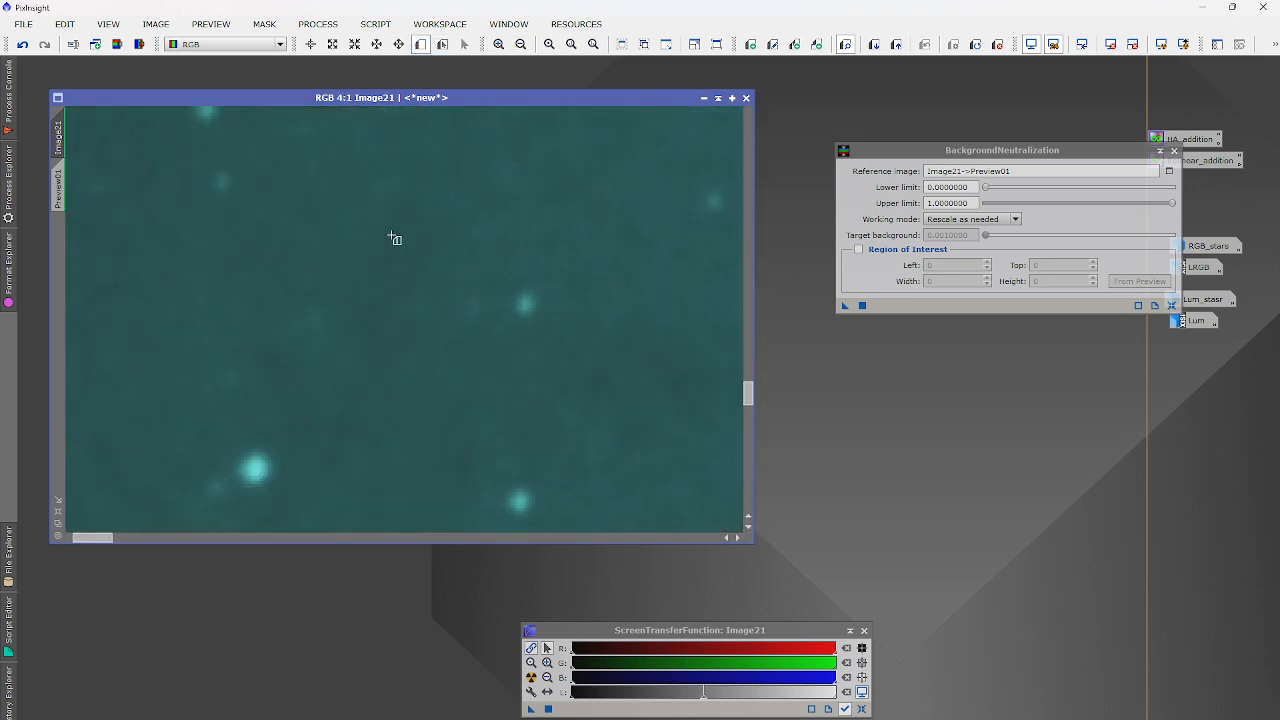
{"action": "left_click_drag", "start_coordinate": [247, 137], "coordinate": [478, 278]}
{"action": "left_click", "coordinate": [335, 23]}
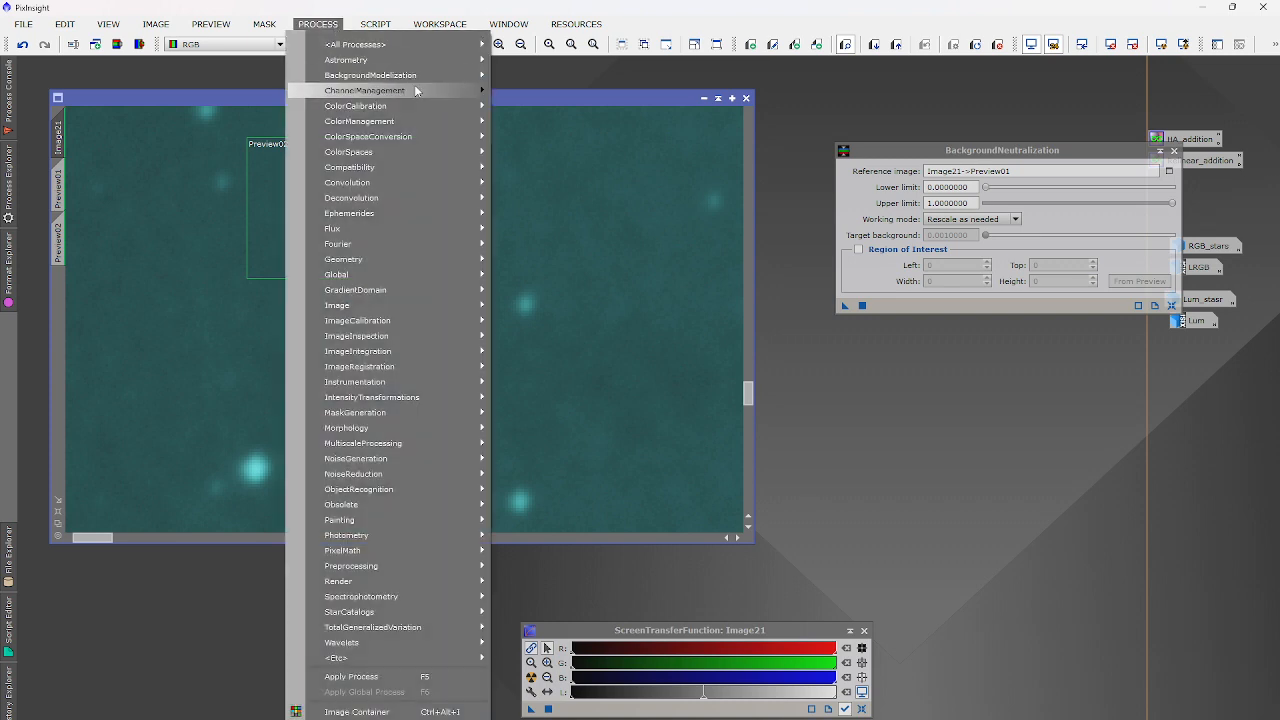
Open ColorCalibration with Image21->Preview02 as the white reference.
{"action": "mouse_move", "coordinate": [415, 106]}
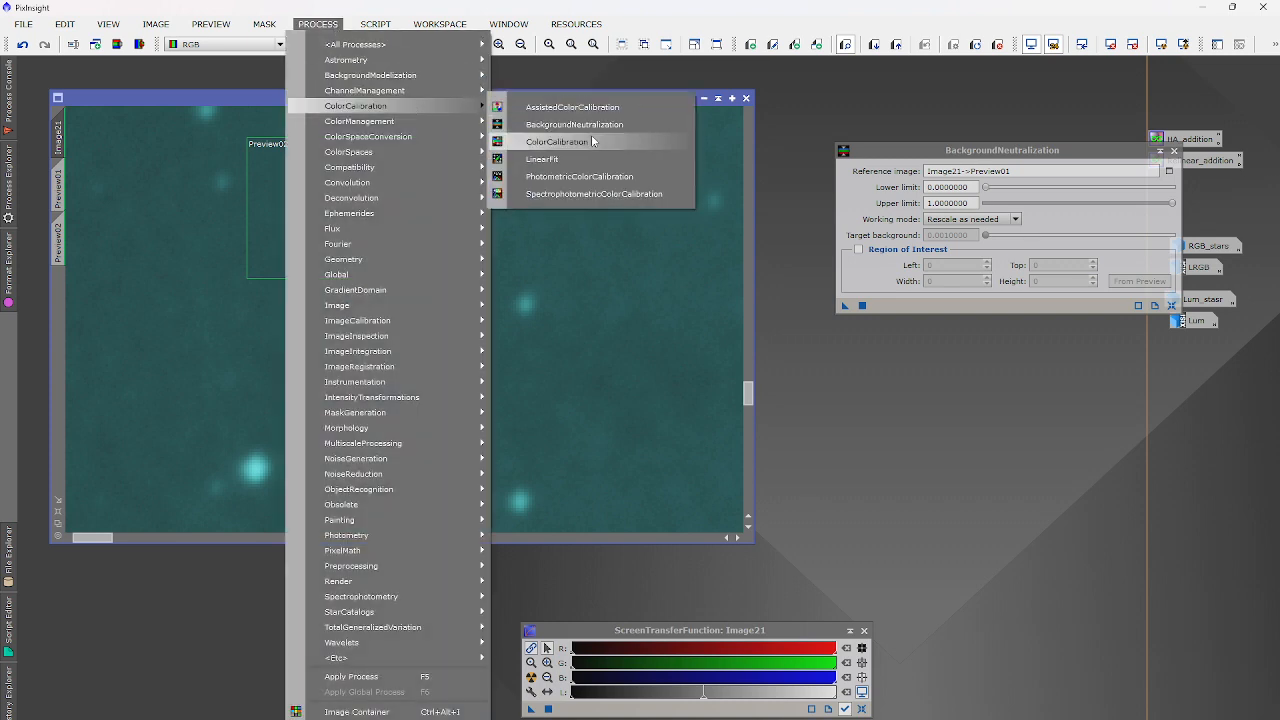
{"action": "left_click", "coordinate": [593, 142]}
{"action": "left_click", "coordinate": [1095, 145]}
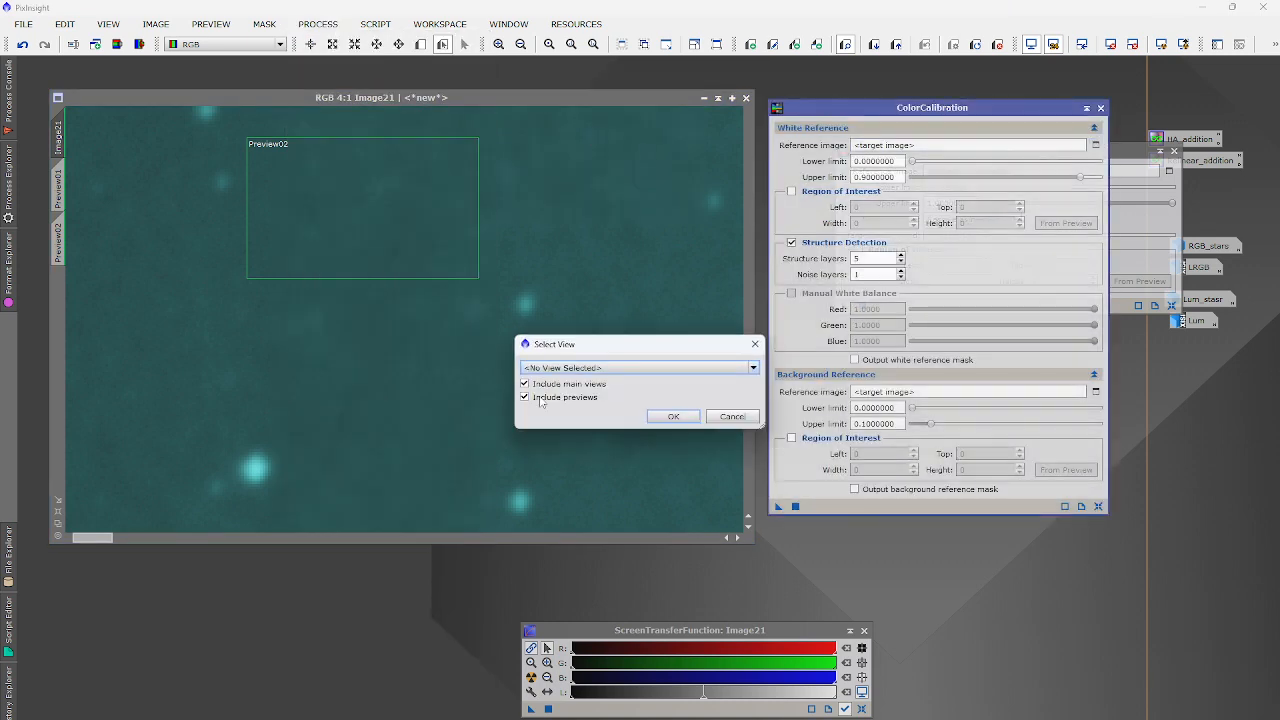
{"action": "left_click", "coordinate": [640, 367]}
{"action": "left_click", "coordinate": [580, 414]}
{"action": "key", "text": "Return"}
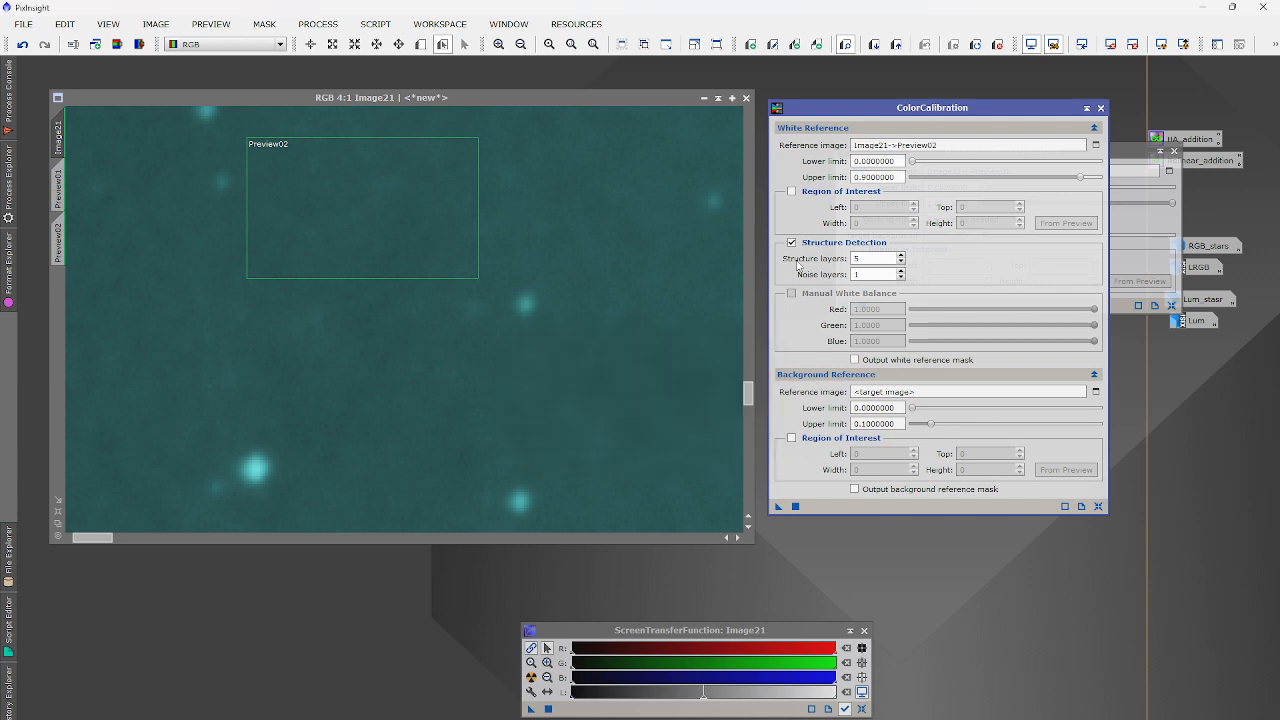
Disable Structure Detection, use Preview01 as background reference, and set both upper limits to 1.0.
{"action": "left_click", "coordinate": [791, 242]}
{"action": "left_click", "coordinate": [1095, 392]}
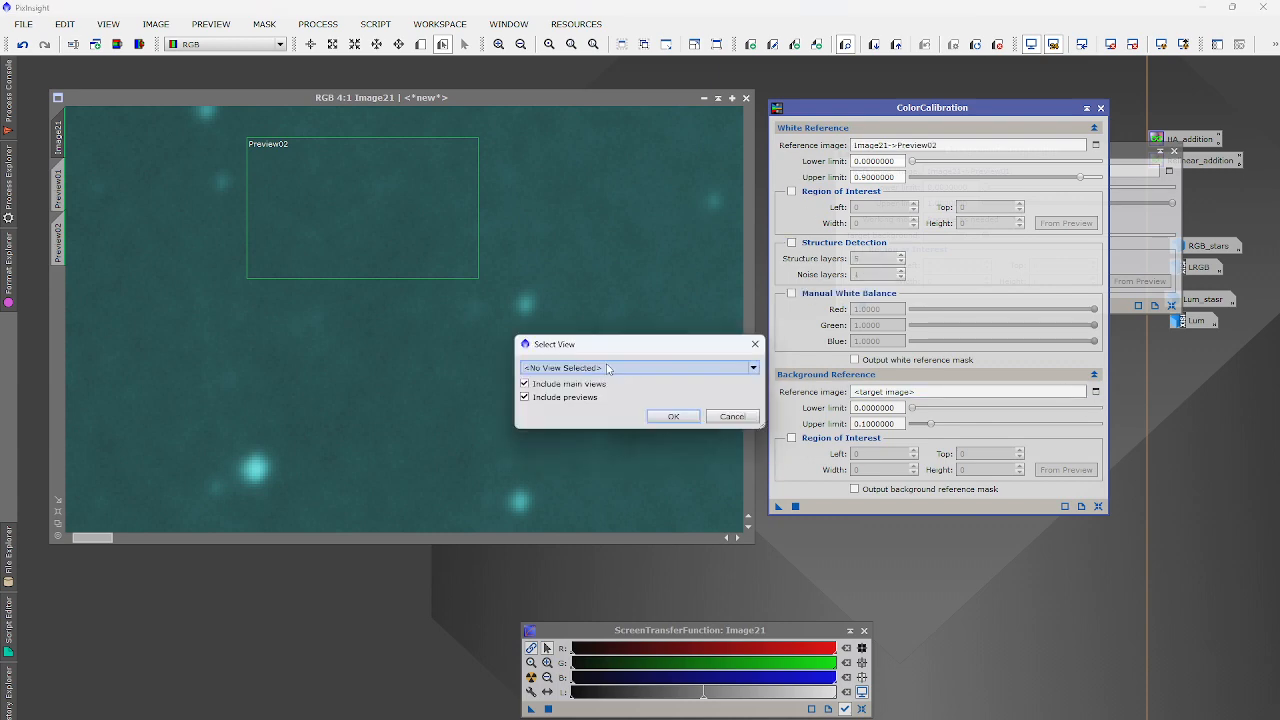
{"action": "left_click", "coordinate": [640, 367]}
{"action": "left_click", "coordinate": [580, 404]}
{"action": "key", "text": "Return"}
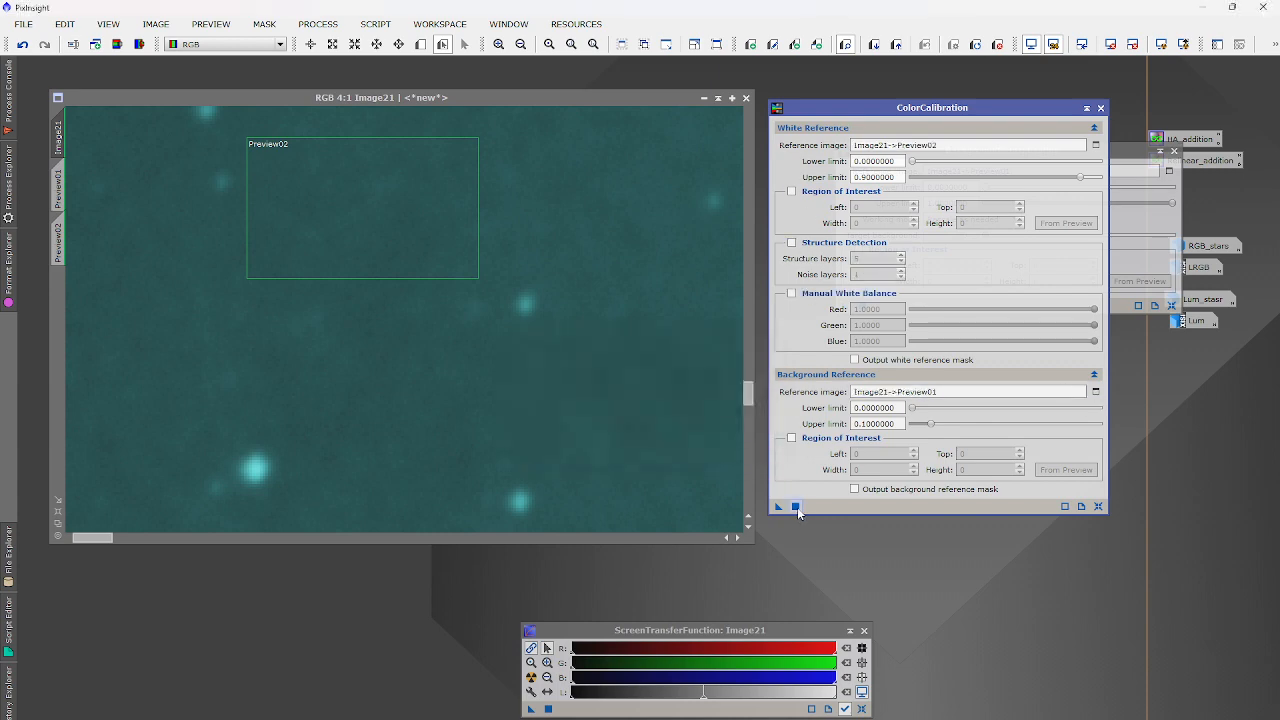
{"action": "left_click_drag", "start_coordinate": [932, 424], "coordinate": [1100, 424]}
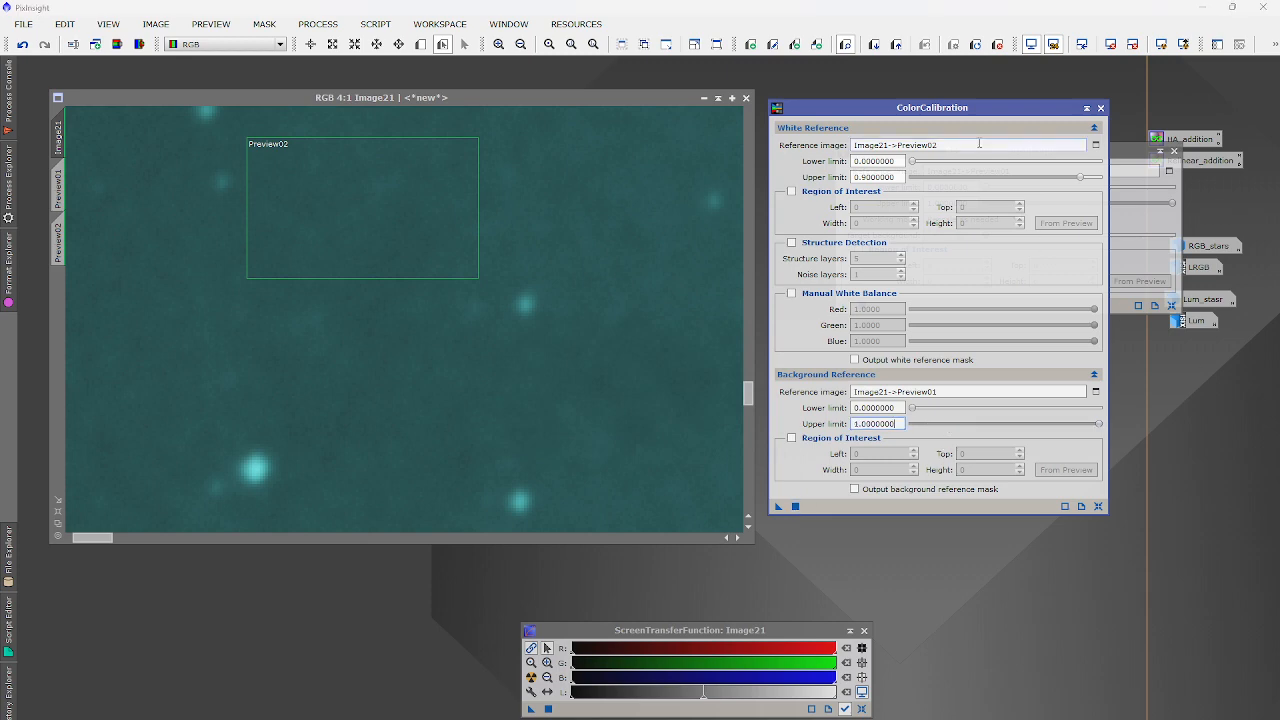
{"action": "left_click_drag", "start_coordinate": [1080, 177], "coordinate": [1100, 177]}
Apply the calibration to Image21, auto-stretch and inspect it, then close ColorCalibration.
{"action": "left_click", "coordinate": [531, 691]}
{"action": "left_click", "coordinate": [531, 678]}
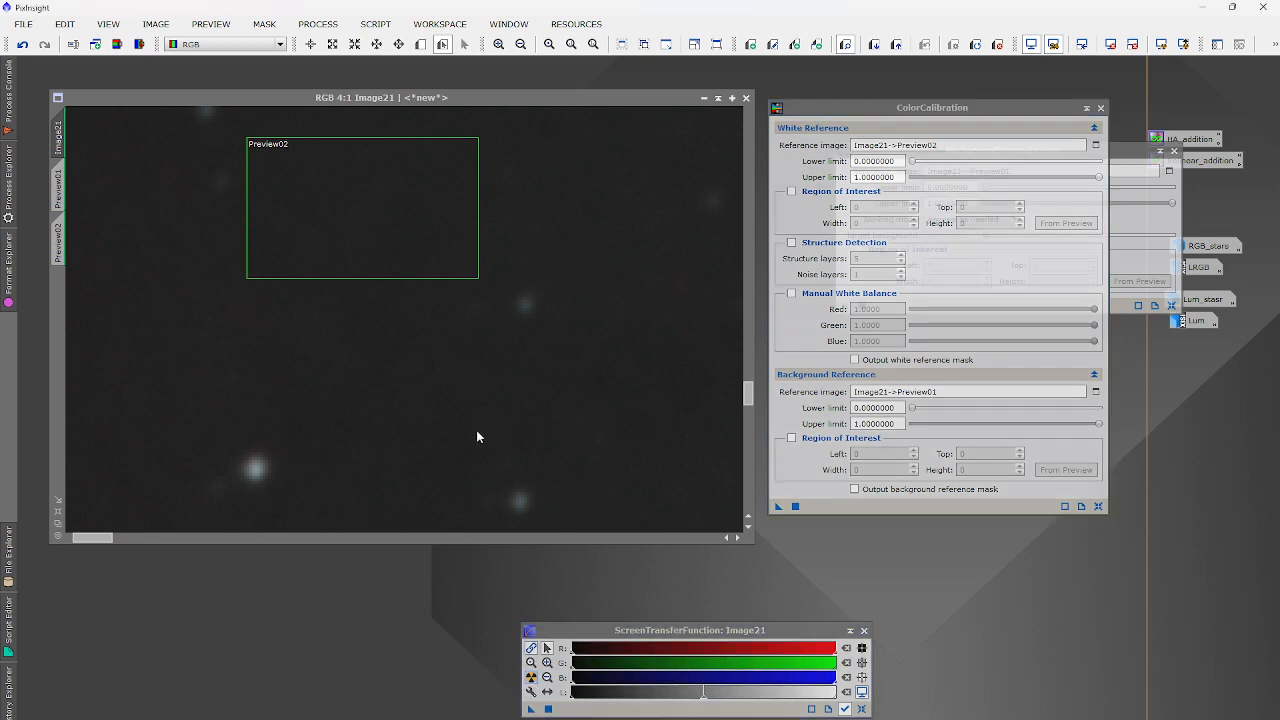
{"action": "scroll", "coordinate": [478, 418], "scroll_direction": "down", "scroll_amount": 3}
{"action": "scroll", "coordinate": [477, 418], "scroll_direction": "down", "scroll_amount": 3}
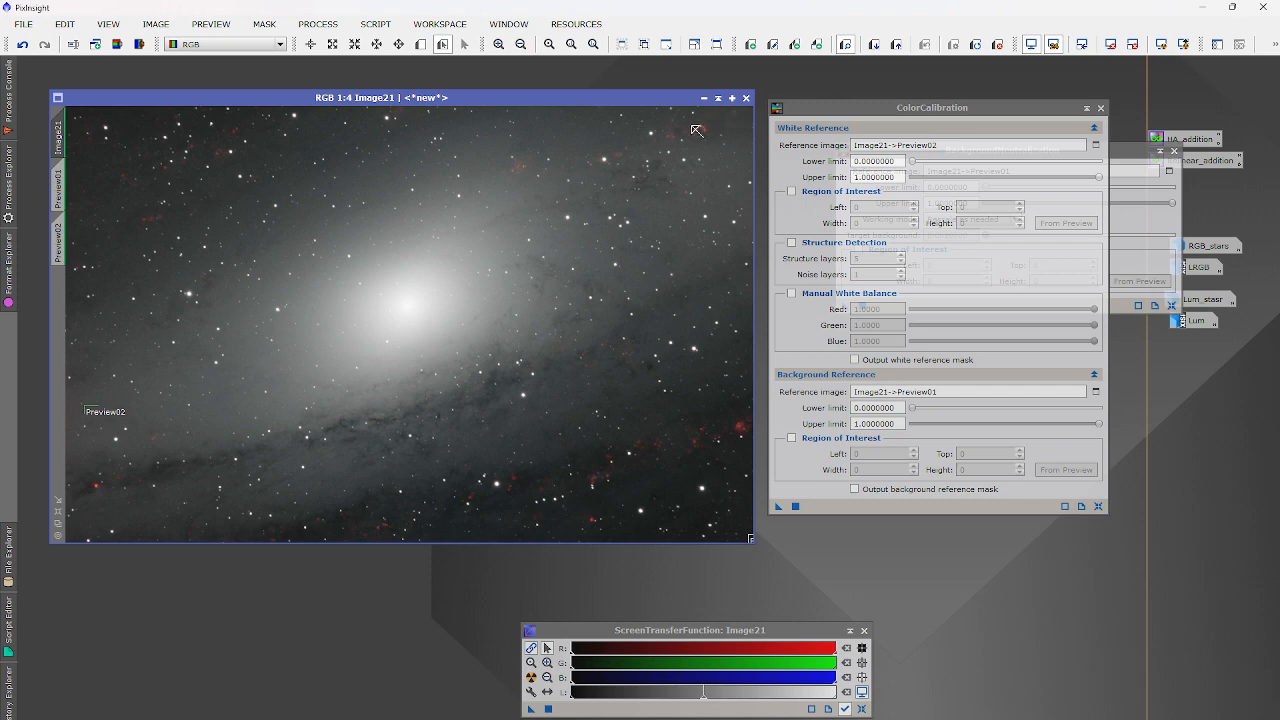
{"action": "scroll", "coordinate": [695, 418], "scroll_direction": "up", "scroll_amount": 4}
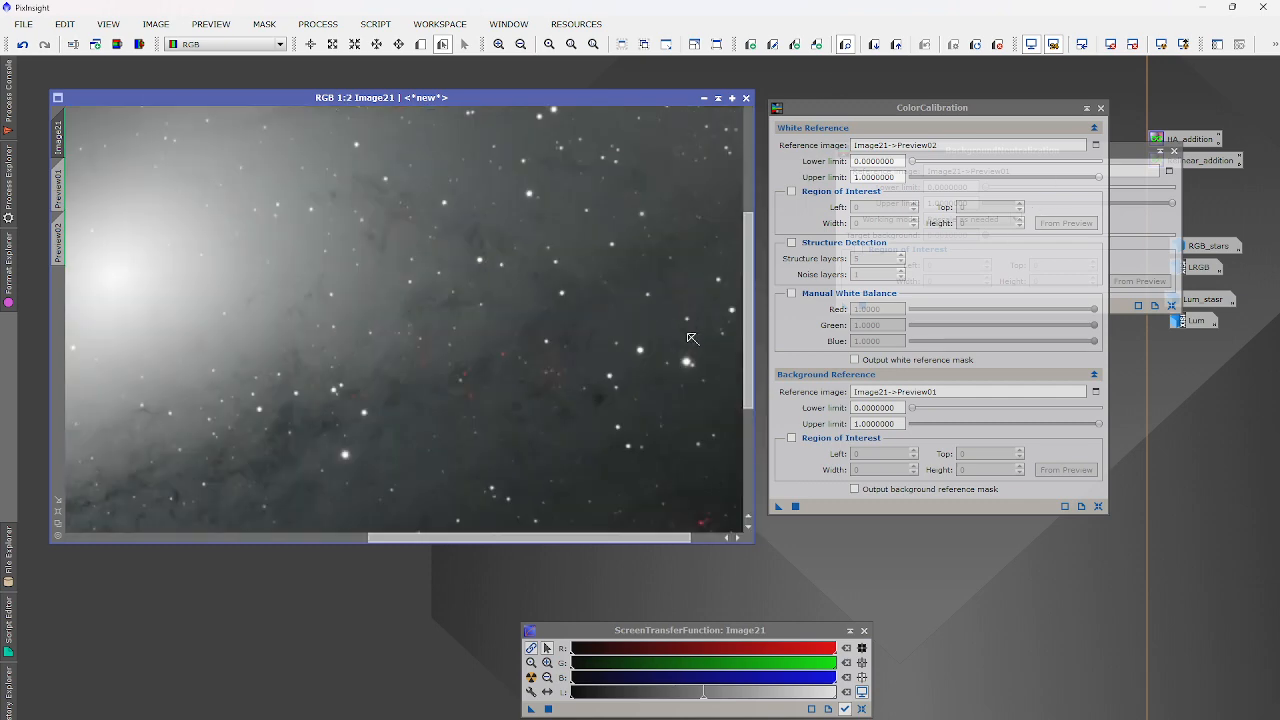
{"action": "scroll", "coordinate": [417, 286], "scroll_direction": "down", "scroll_amount": 3}
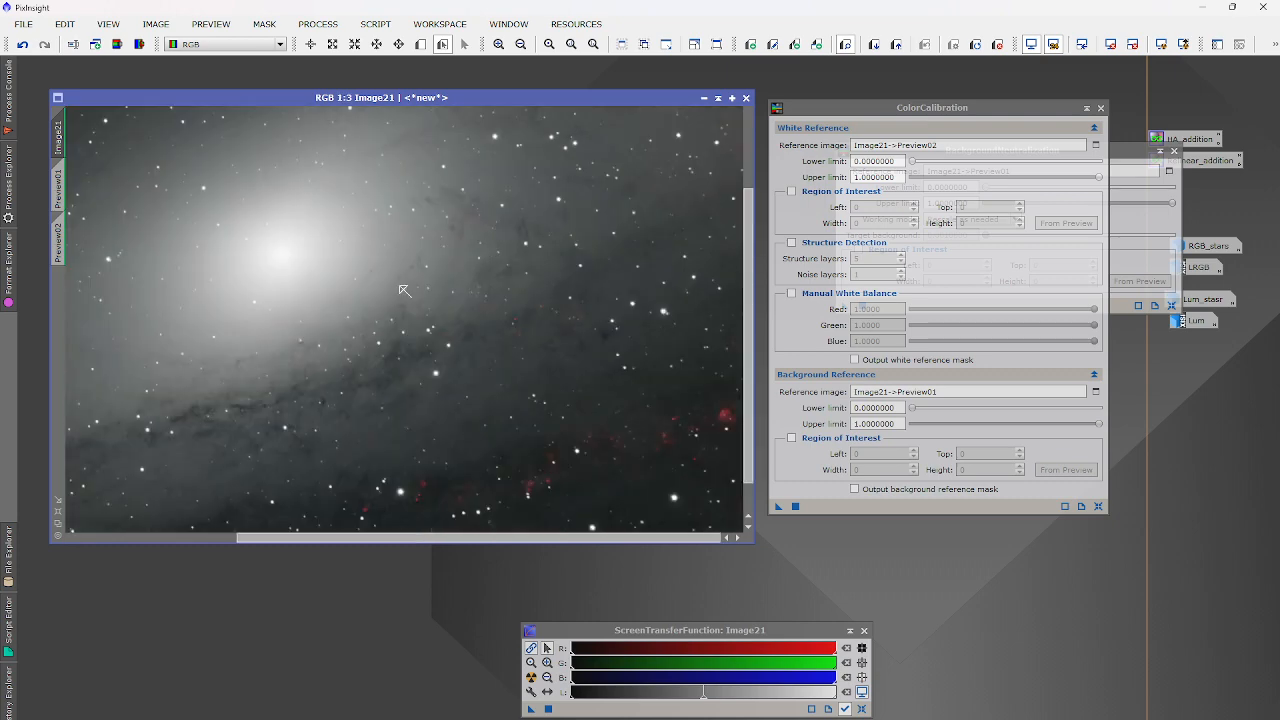
{"action": "scroll", "coordinate": [317, 286], "scroll_direction": "down", "scroll_amount": 1}
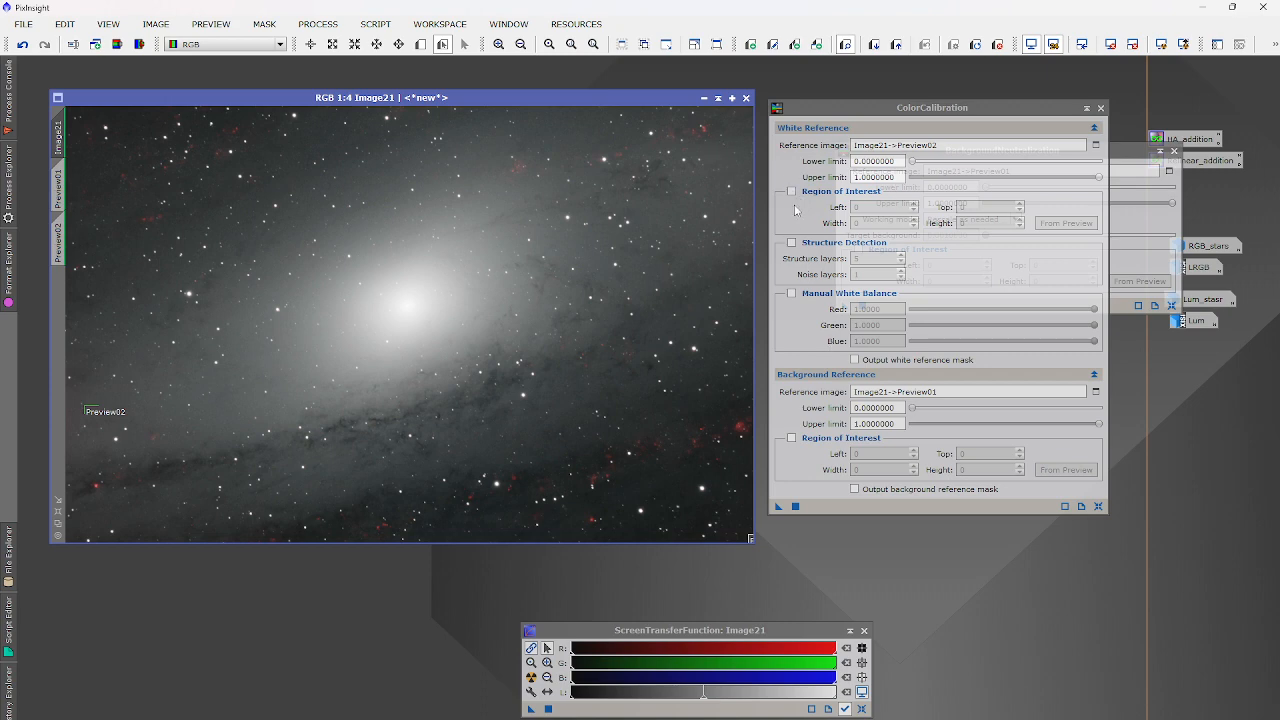
{"action": "scroll", "coordinate": [586, 214], "scroll_direction": "up", "scroll_amount": 4}
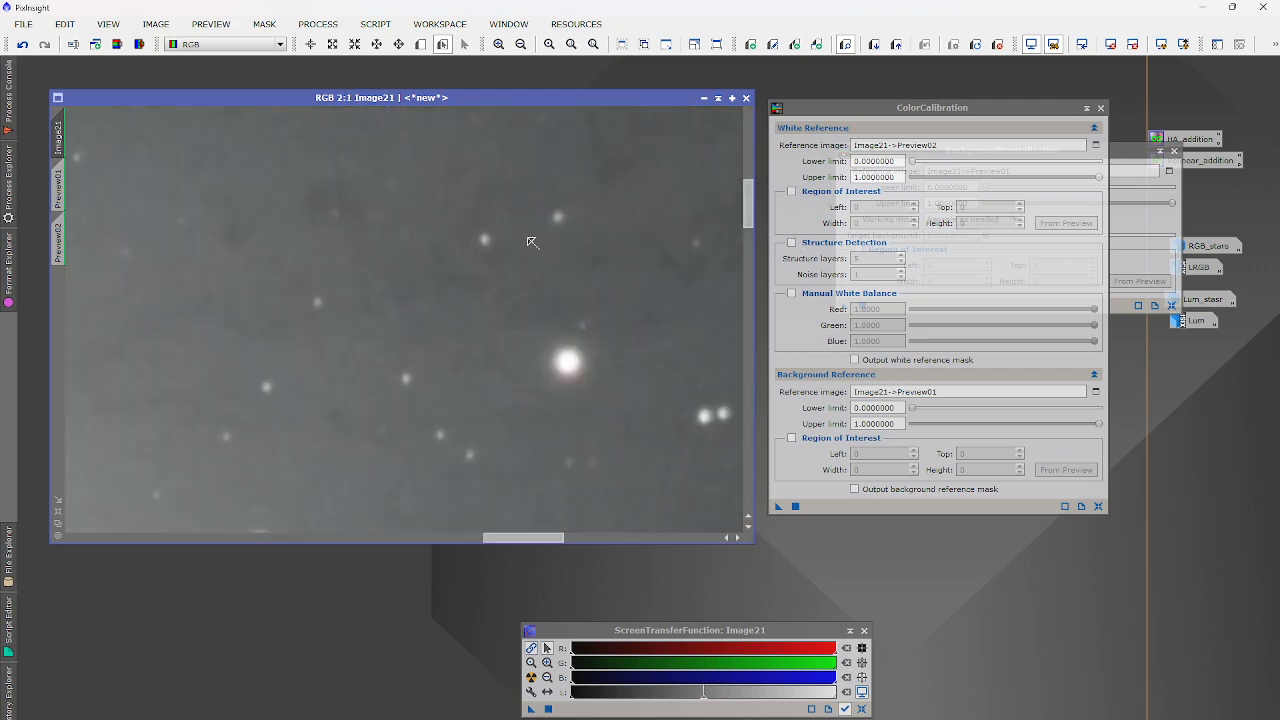
{"action": "scroll", "coordinate": [557, 300], "scroll_direction": "down", "scroll_amount": 4}
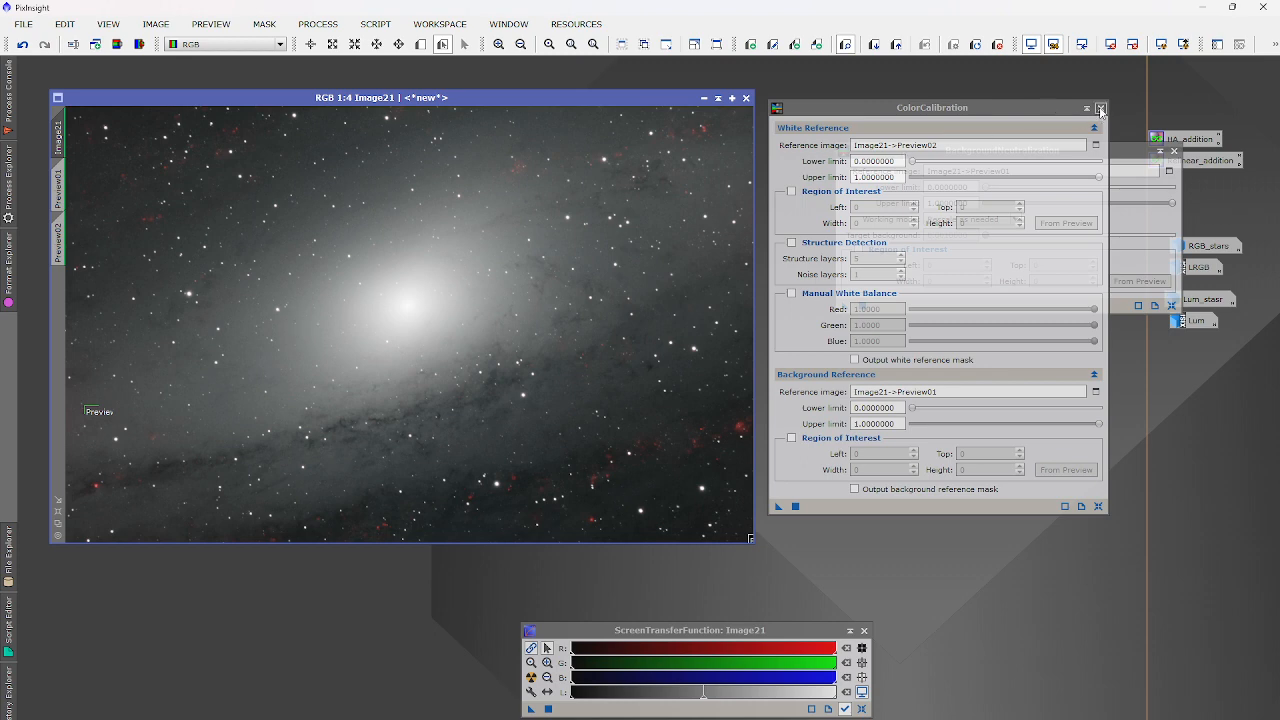
{"action": "left_click", "coordinate": [1101, 108]}
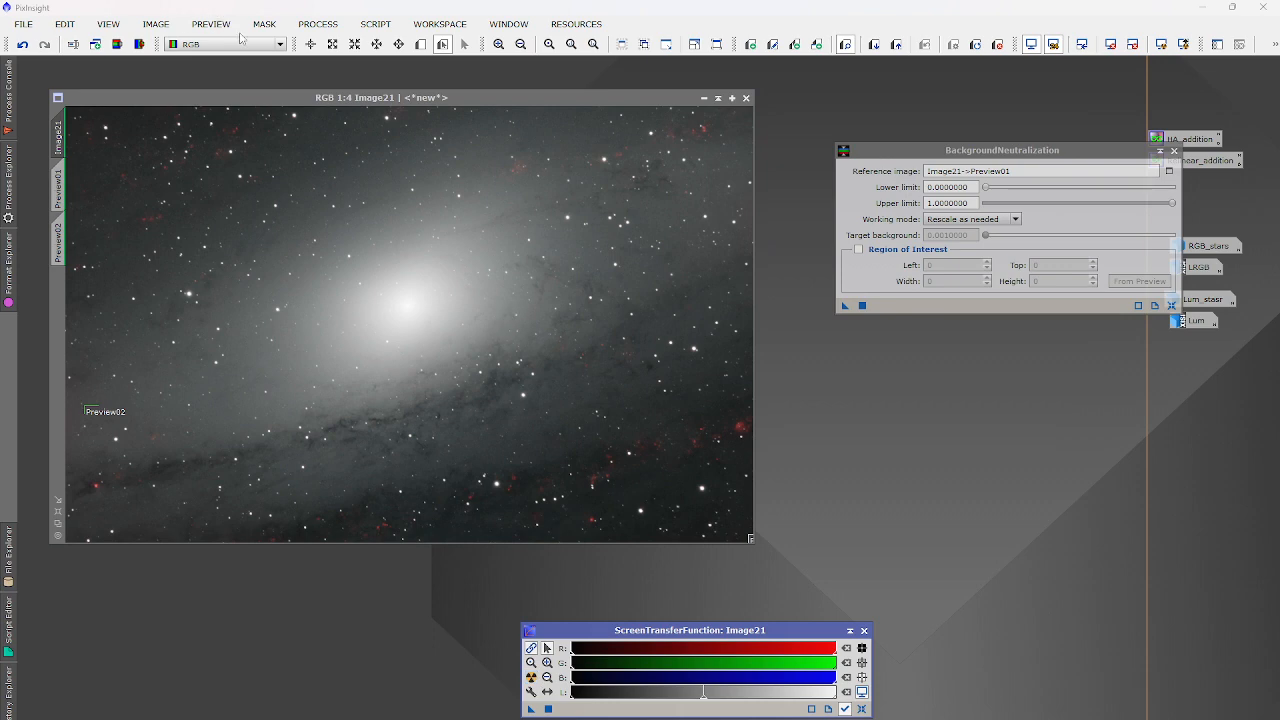
{"action": "left_click", "coordinate": [326, 28]}
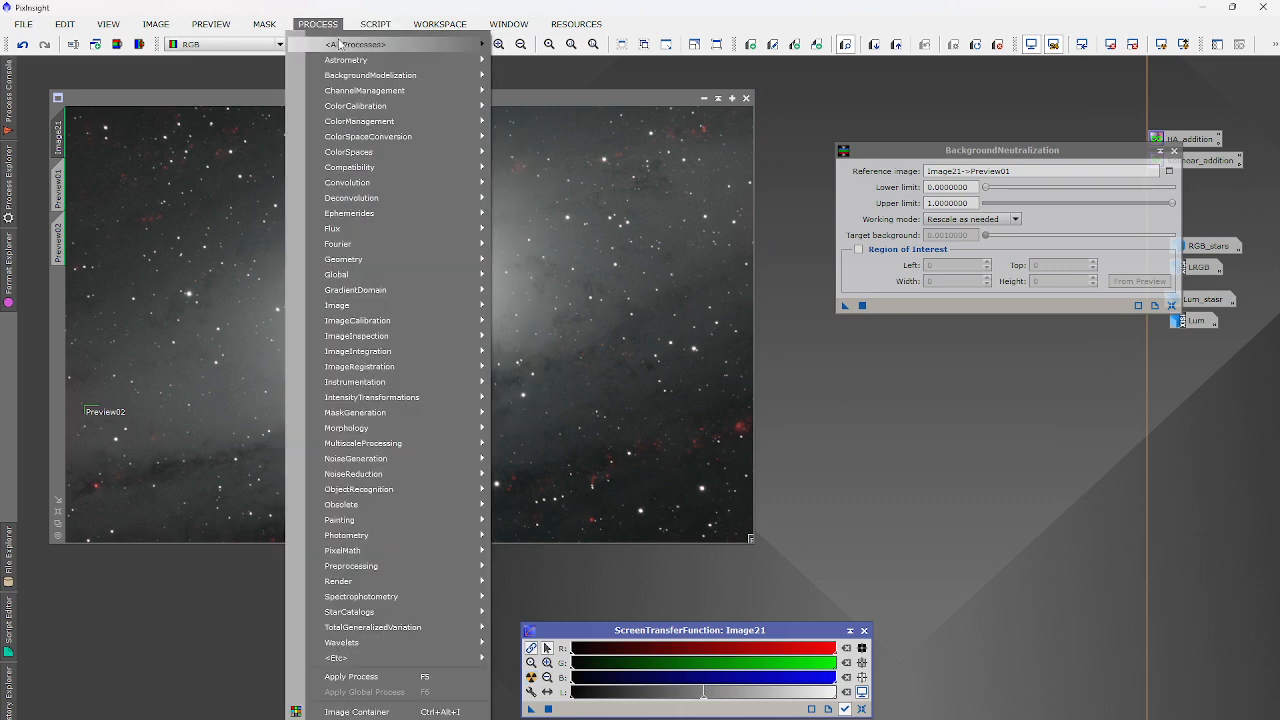
Open BlurXTerminator reset to defaults (Sharpen Stars 0.25, Halos 0.00) and close BackgroundNeutralization.
{"action": "mouse_move", "coordinate": [340, 44]}
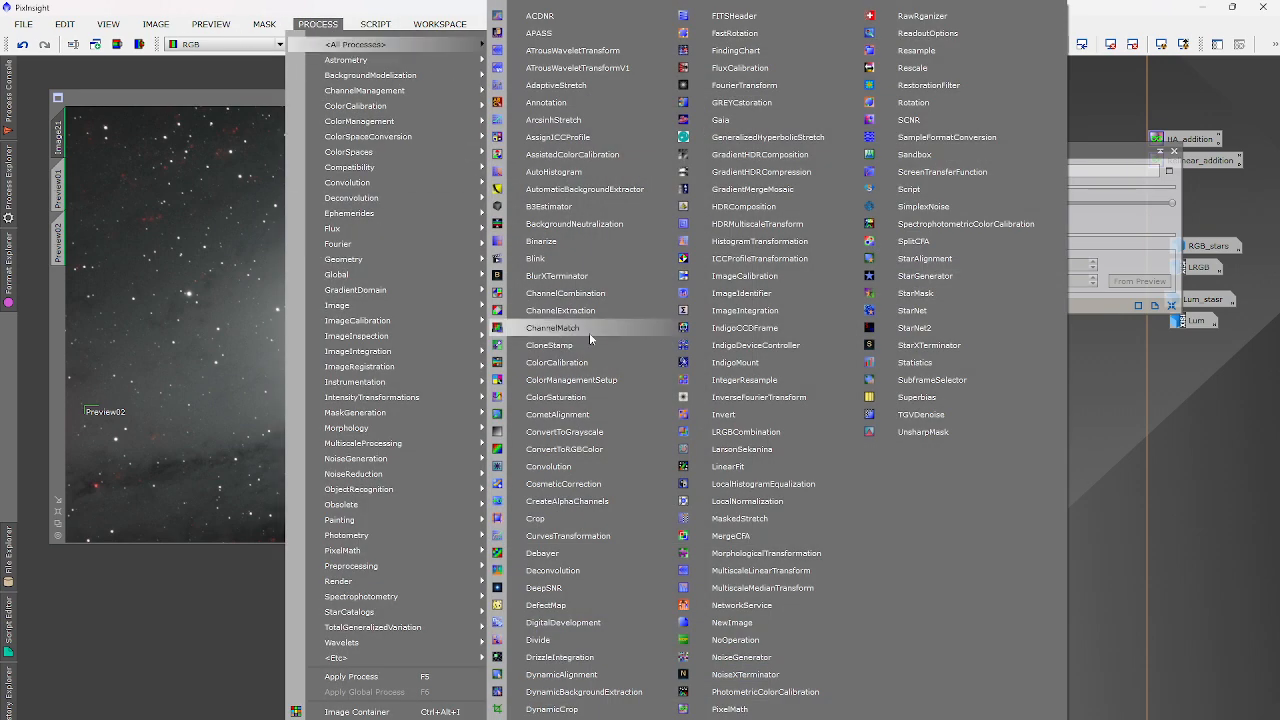
{"action": "left_click", "coordinate": [577, 273]}
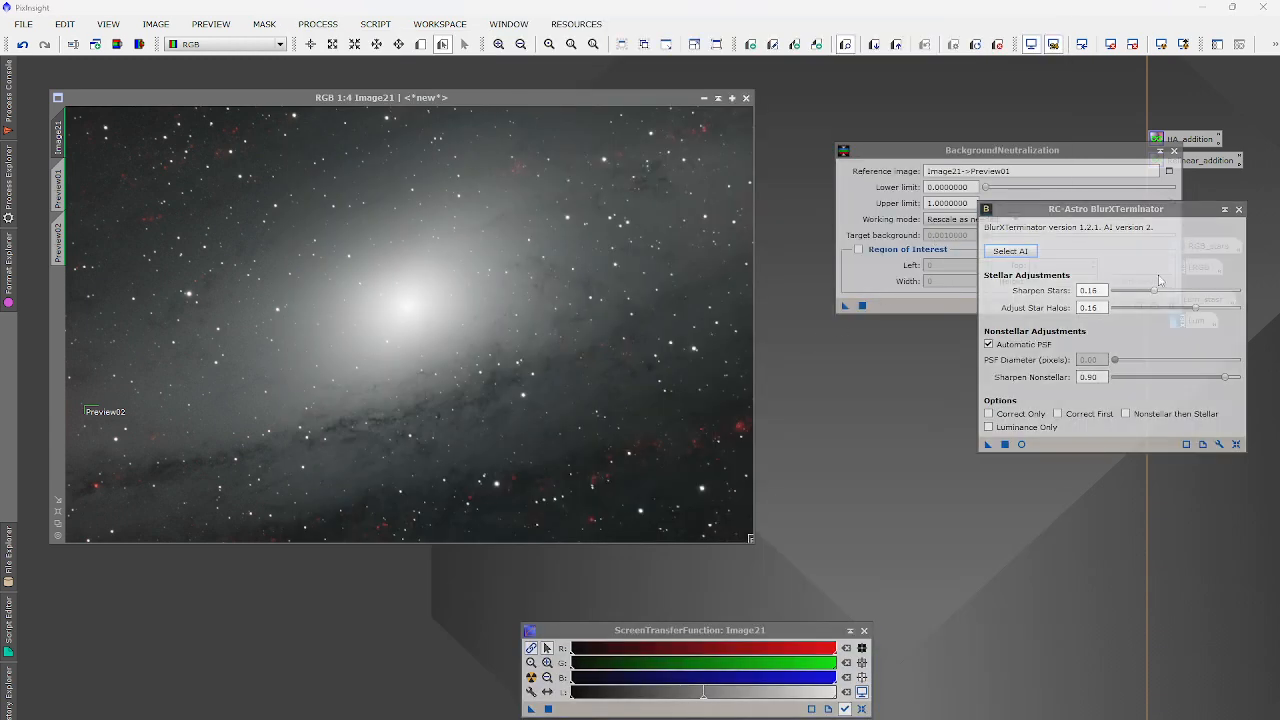
{"action": "left_click", "coordinate": [1174, 150]}
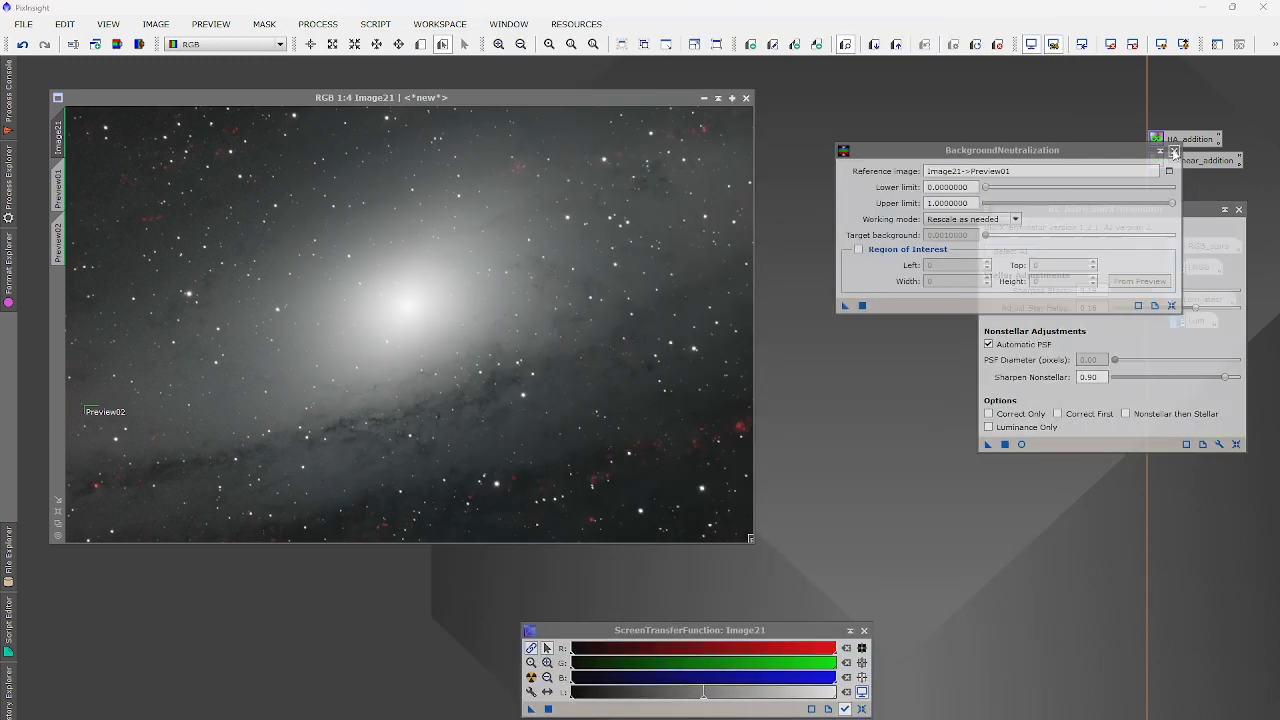
{"action": "left_click", "coordinate": [1236, 444]}
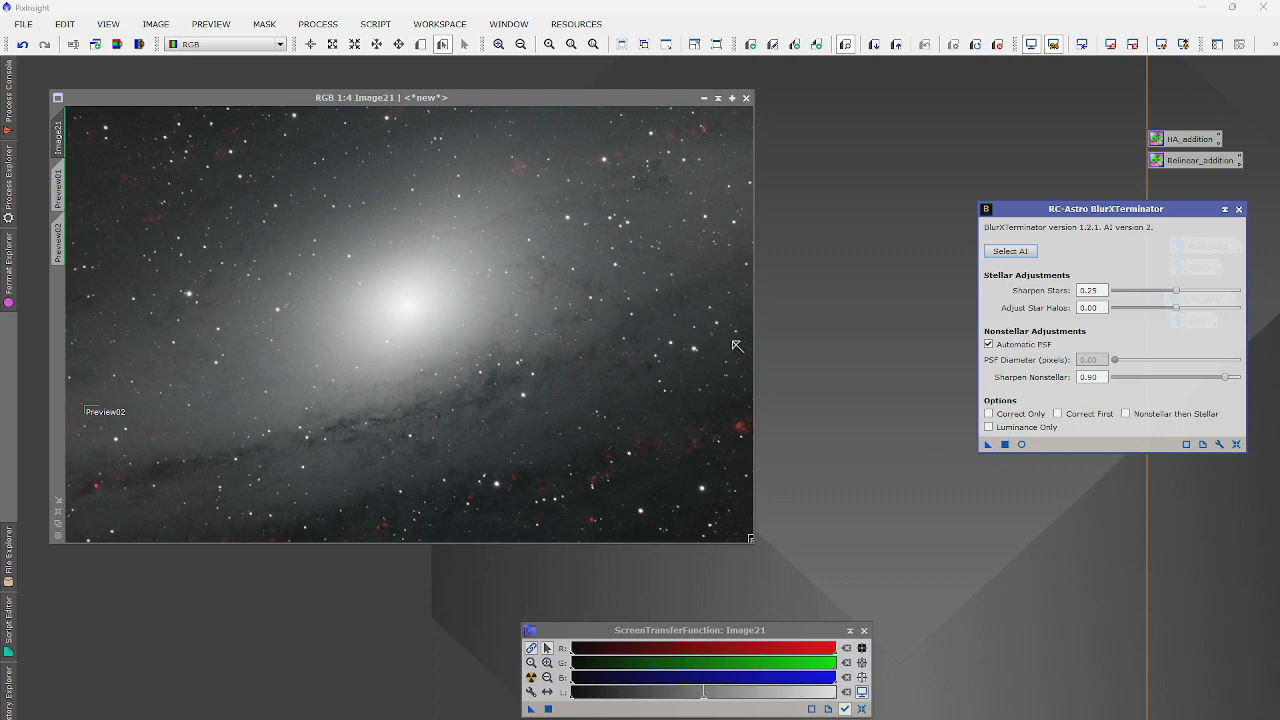
{"action": "scroll", "coordinate": [686, 345], "scroll_direction": "up", "scroll_amount": 5}
{"action": "scroll", "coordinate": [686, 344], "scroll_direction": "down", "scroll_amount": 4}
{"action": "scroll", "coordinate": [686, 345], "scroll_direction": "down", "scroll_amount": 1}
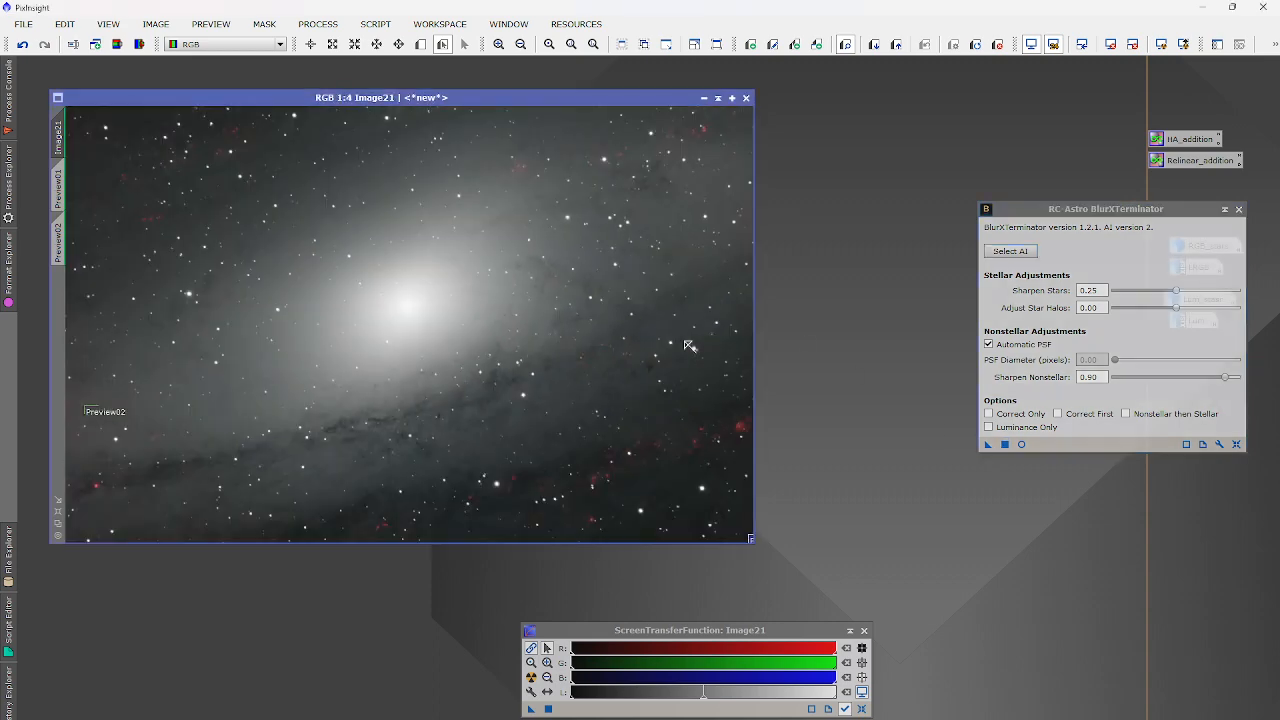
{"action": "scroll", "coordinate": [738, 427], "scroll_direction": "up", "scroll_amount": 4}
{"action": "scroll", "coordinate": [738, 427], "scroll_direction": "down", "scroll_amount": 5}
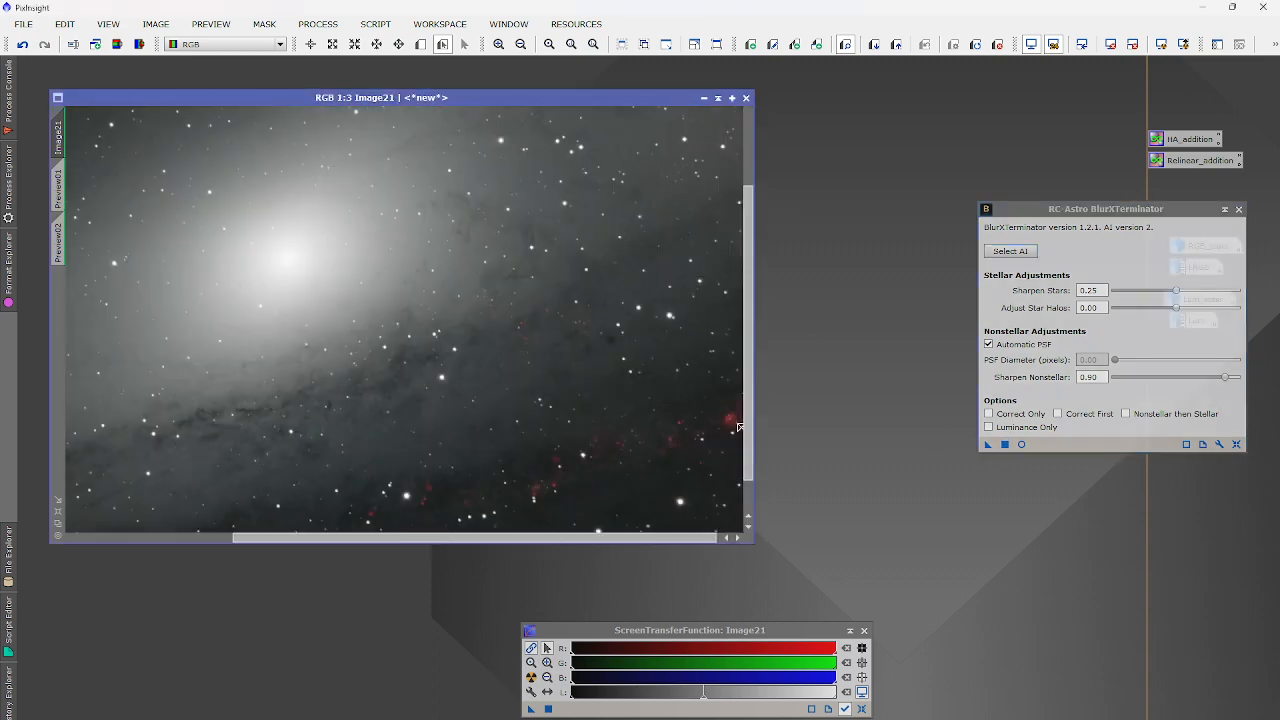
{"action": "scroll", "coordinate": [737, 423], "scroll_direction": "up", "scroll_amount": 1}
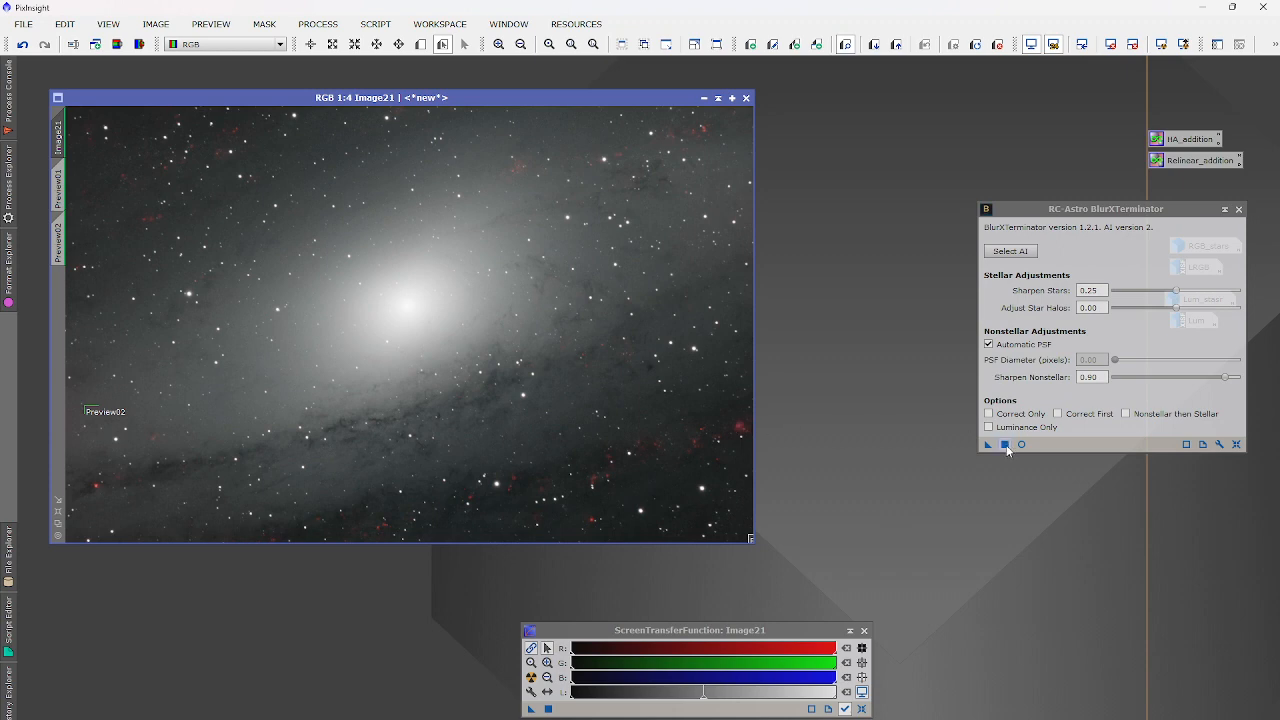
Apply BlurXTerminator to Image21 and let the sharpening run to completion.
{"action": "left_click", "coordinate": [1005, 445]}
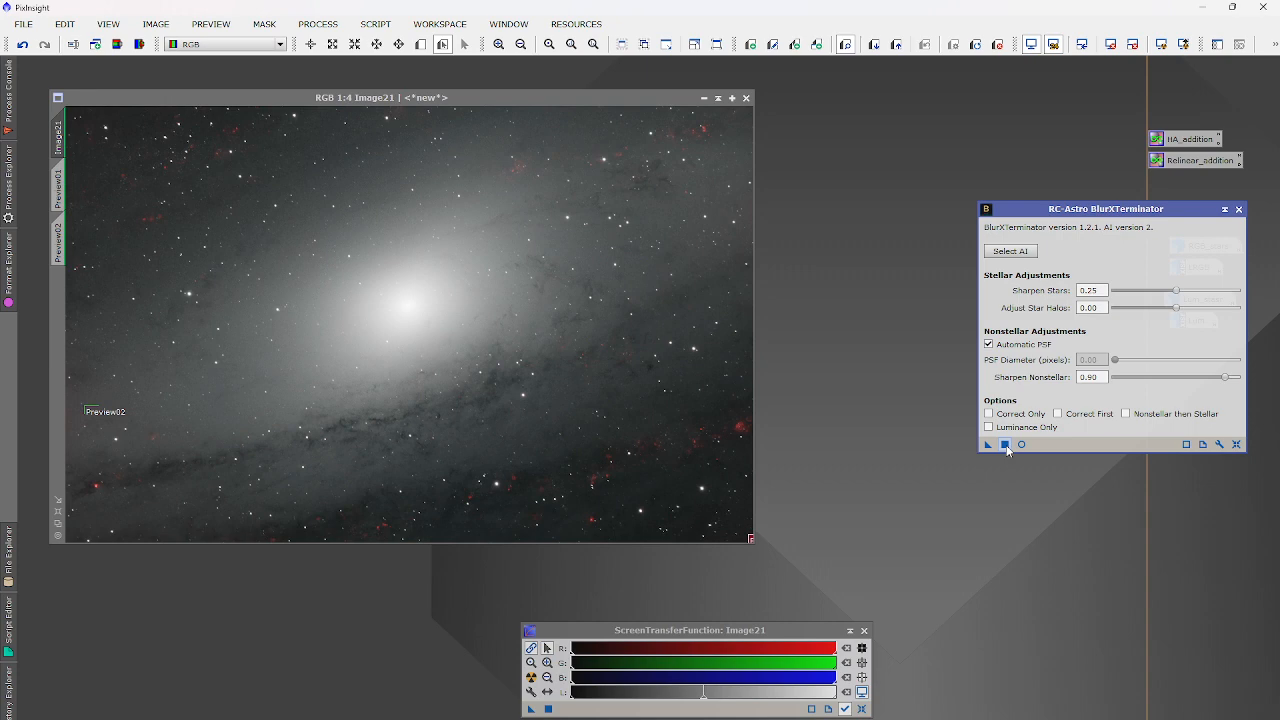
Zoom around the sharpened Image21, close BlurXTerminator and open the All Processes list.
{"action": "scroll", "coordinate": [742, 420], "scroll_direction": "up", "scroll_amount": 2}
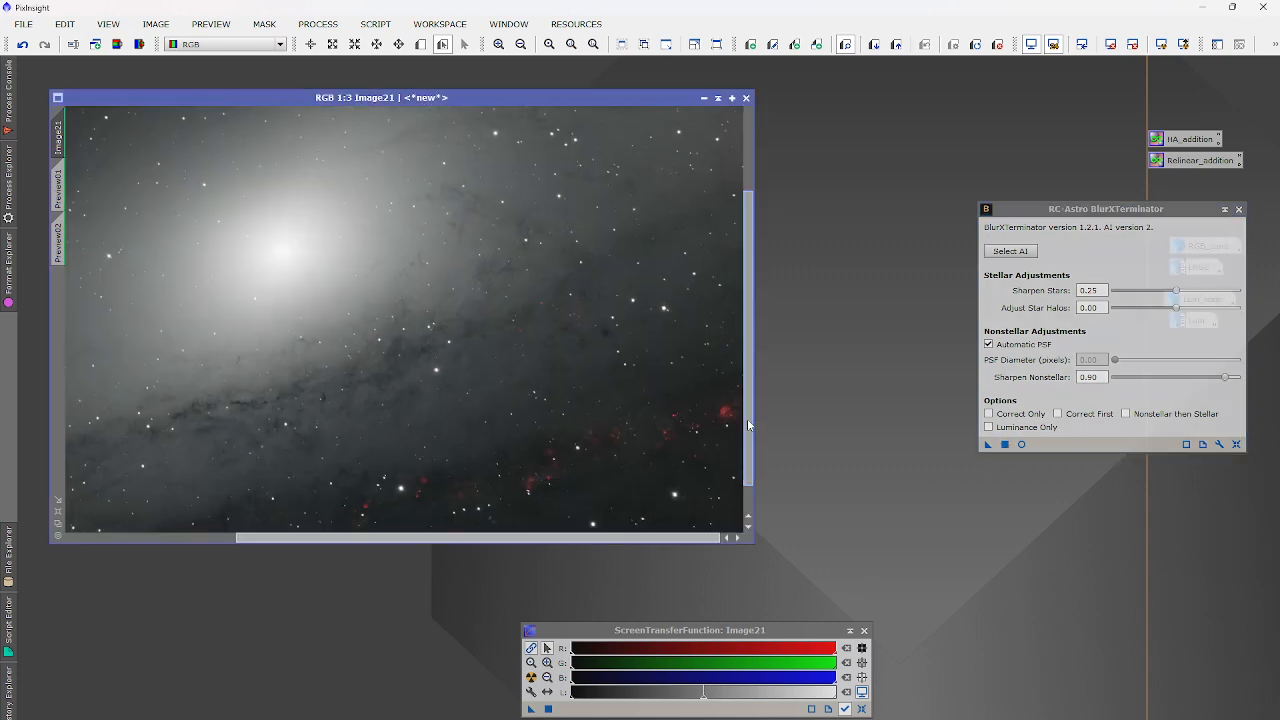
{"action": "scroll", "coordinate": [740, 415], "scroll_direction": "up", "scroll_amount": 1}
{"action": "scroll", "coordinate": [706, 397], "scroll_direction": "down", "scroll_amount": 3}
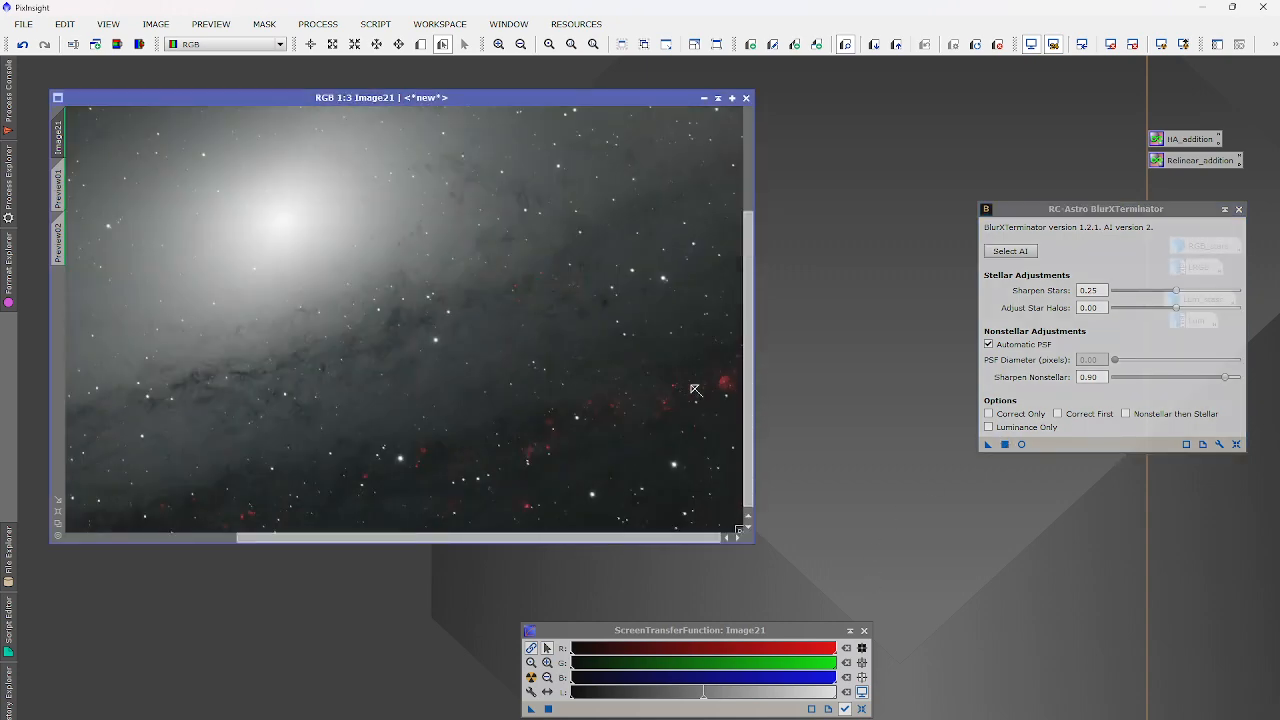
{"action": "scroll", "coordinate": [566, 488], "scroll_direction": "up", "scroll_amount": 2}
{"action": "scroll", "coordinate": [568, 488], "scroll_direction": "down", "scroll_amount": 2}
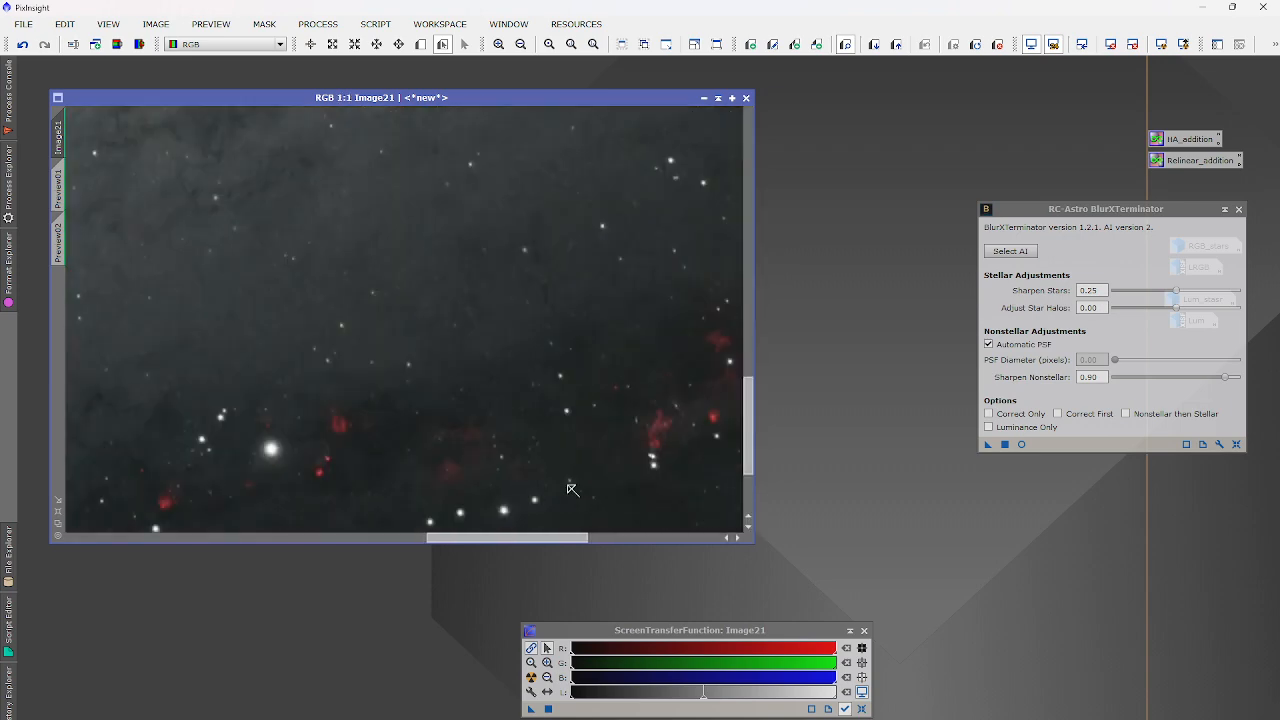
{"action": "scroll", "coordinate": [490, 412], "scroll_direction": "up", "scroll_amount": 1}
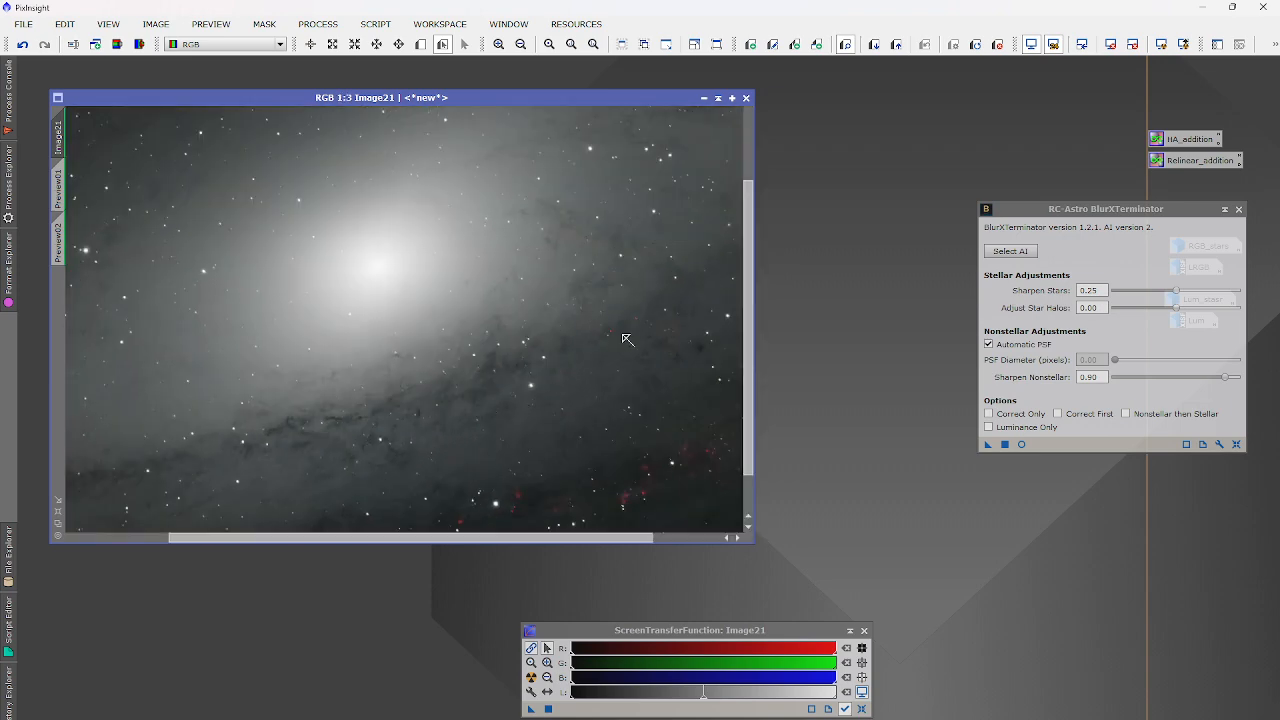
{"action": "scroll", "coordinate": [509, 290], "scroll_direction": "down", "scroll_amount": 1}
{"action": "left_click", "coordinate": [1239, 209]}
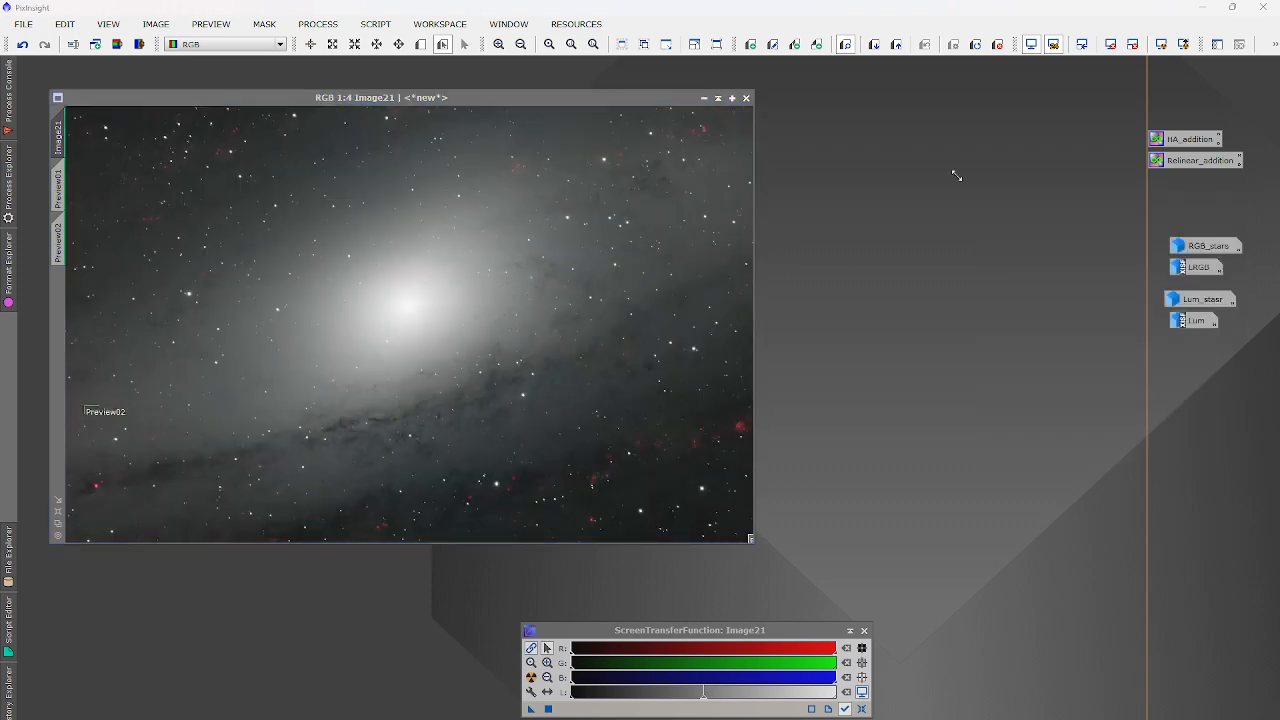
{"action": "left_click", "coordinate": [317, 24]}
Start StarNet2 star removal on Image21, then abort the run and confirm.
{"action": "mouse_move", "coordinate": [350, 44]}
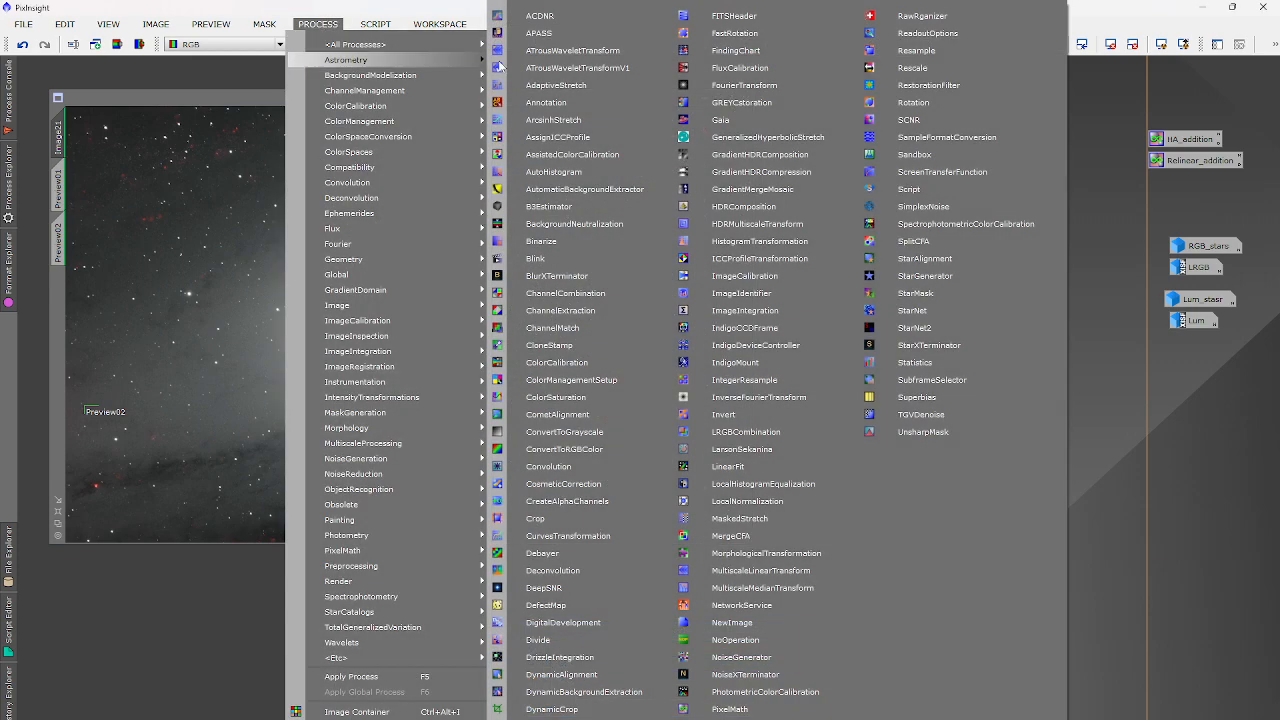
{"action": "left_click", "coordinate": [914, 328]}
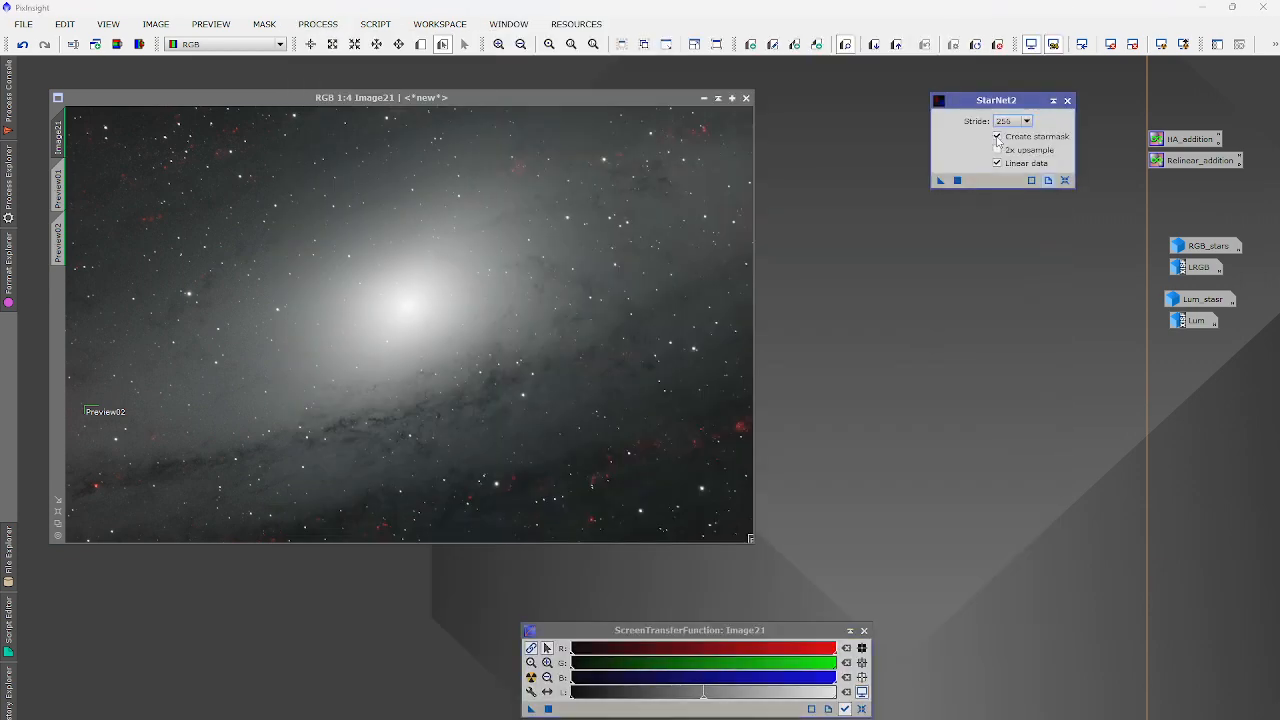
{"action": "left_click", "coordinate": [957, 180]}
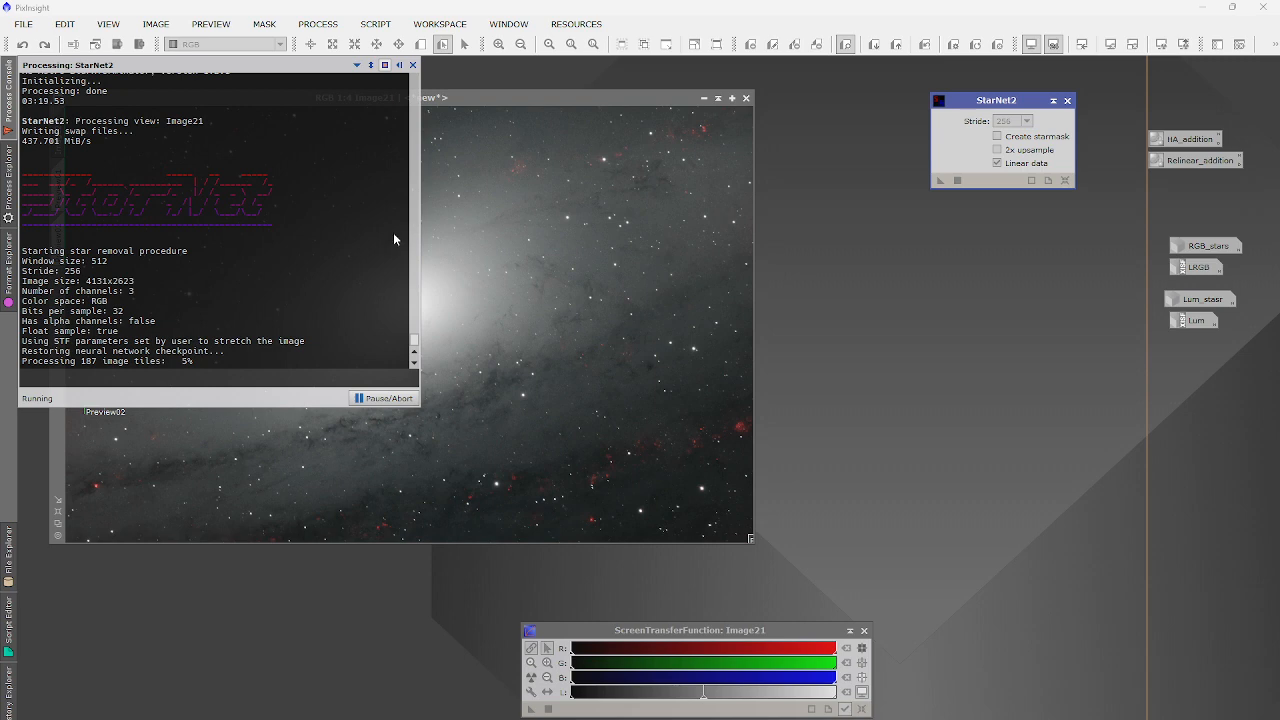
{"action": "left_click", "coordinate": [393, 398]}
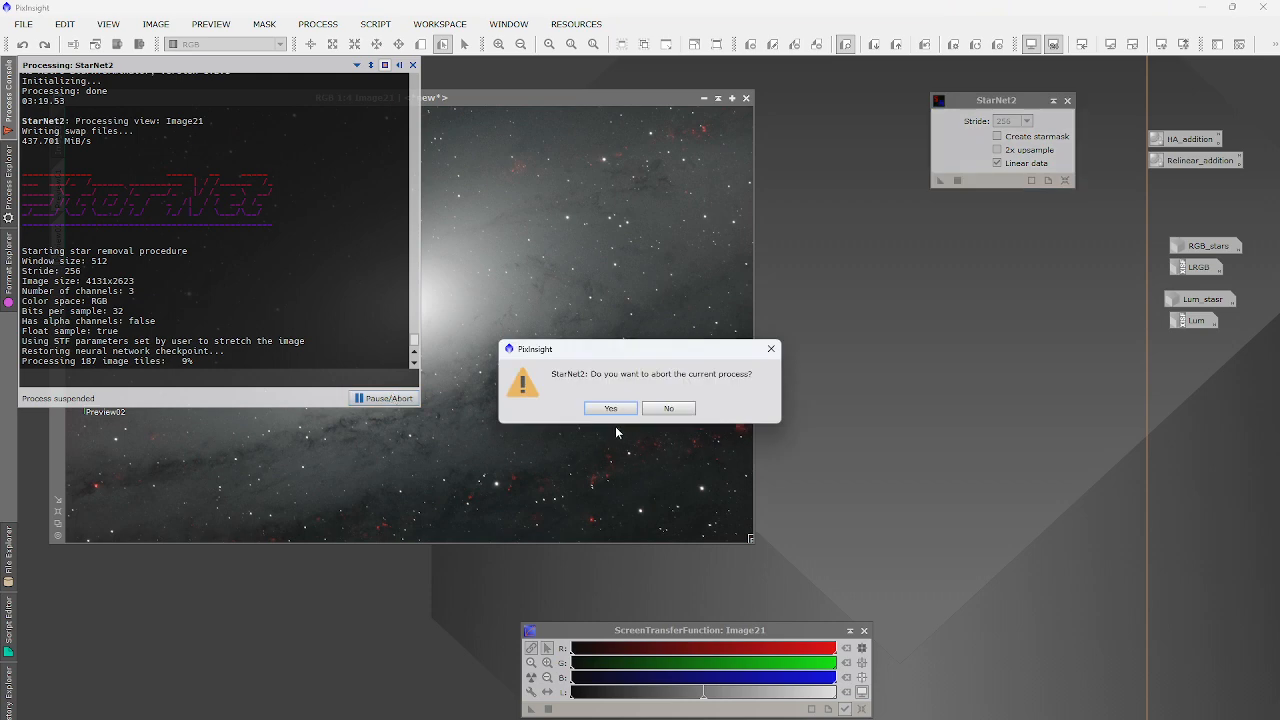
{"action": "left_click", "coordinate": [610, 409]}
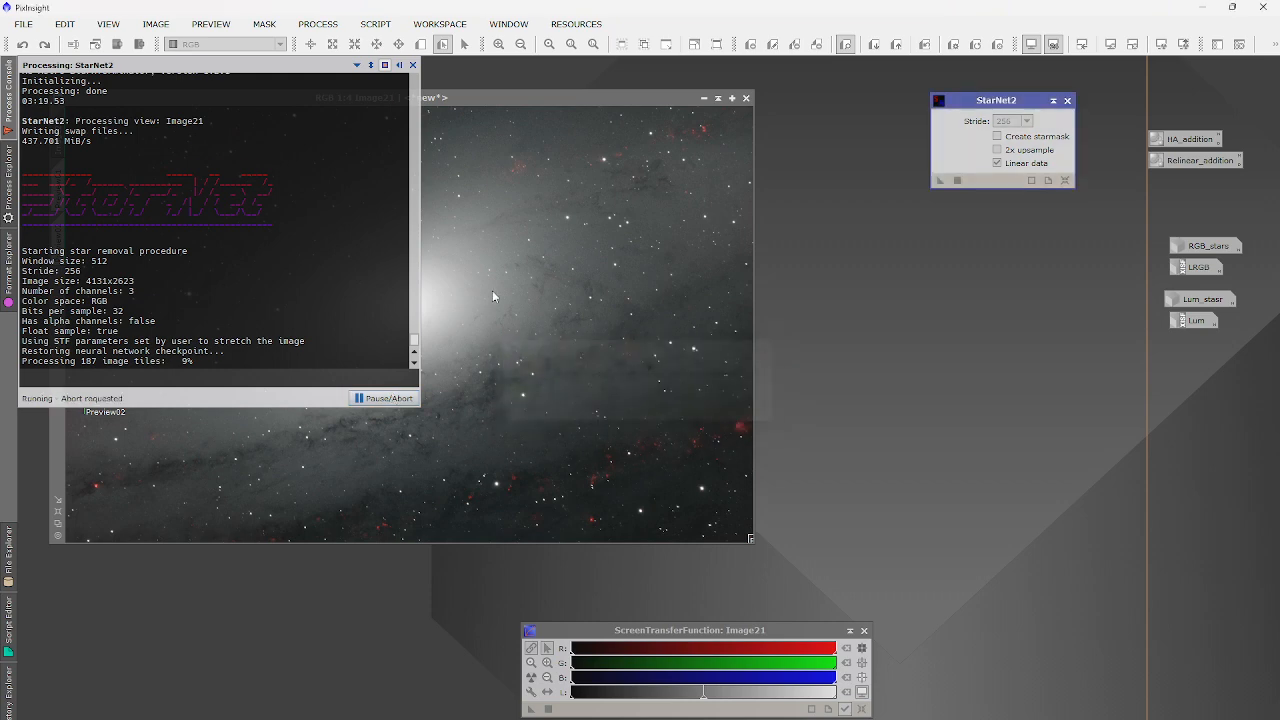
{"action": "left_click", "coordinate": [334, 28]}
Reopen BlurXTerminator beside StarNet2 and zoom into Image21 to inspect it.
{"action": "mouse_move", "coordinate": [355, 44]}
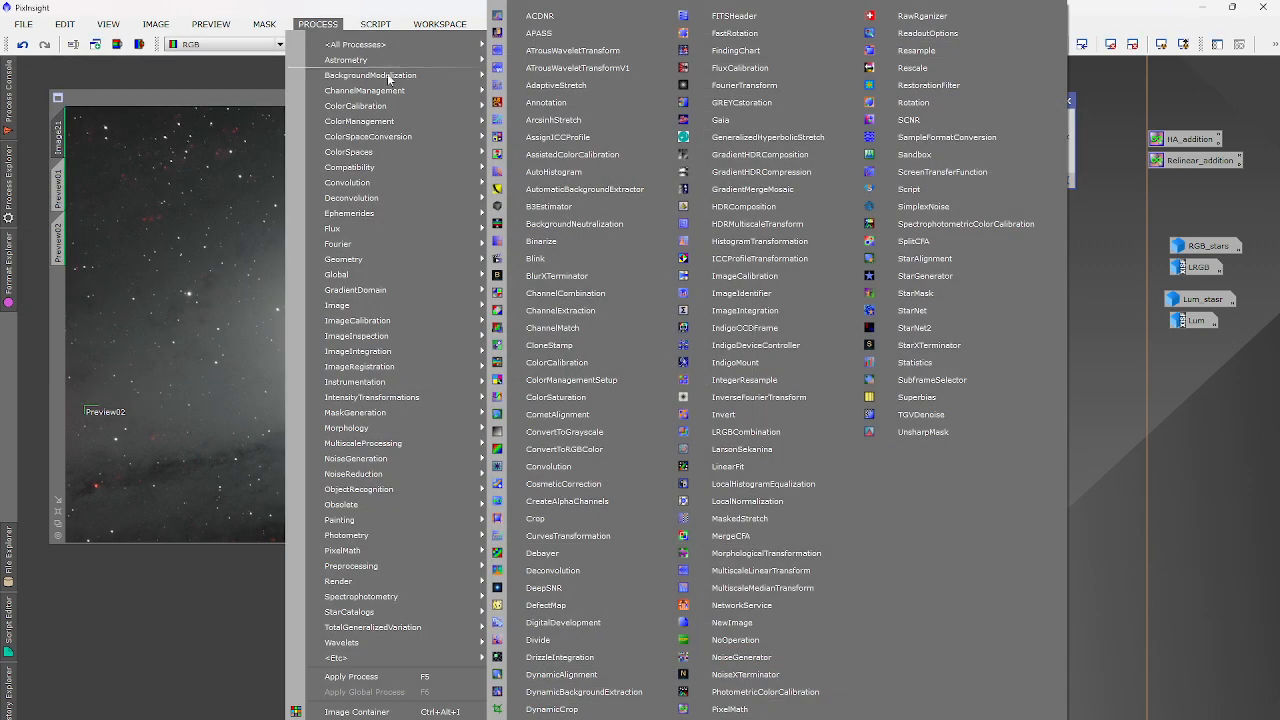
{"action": "left_click", "coordinate": [557, 276]}
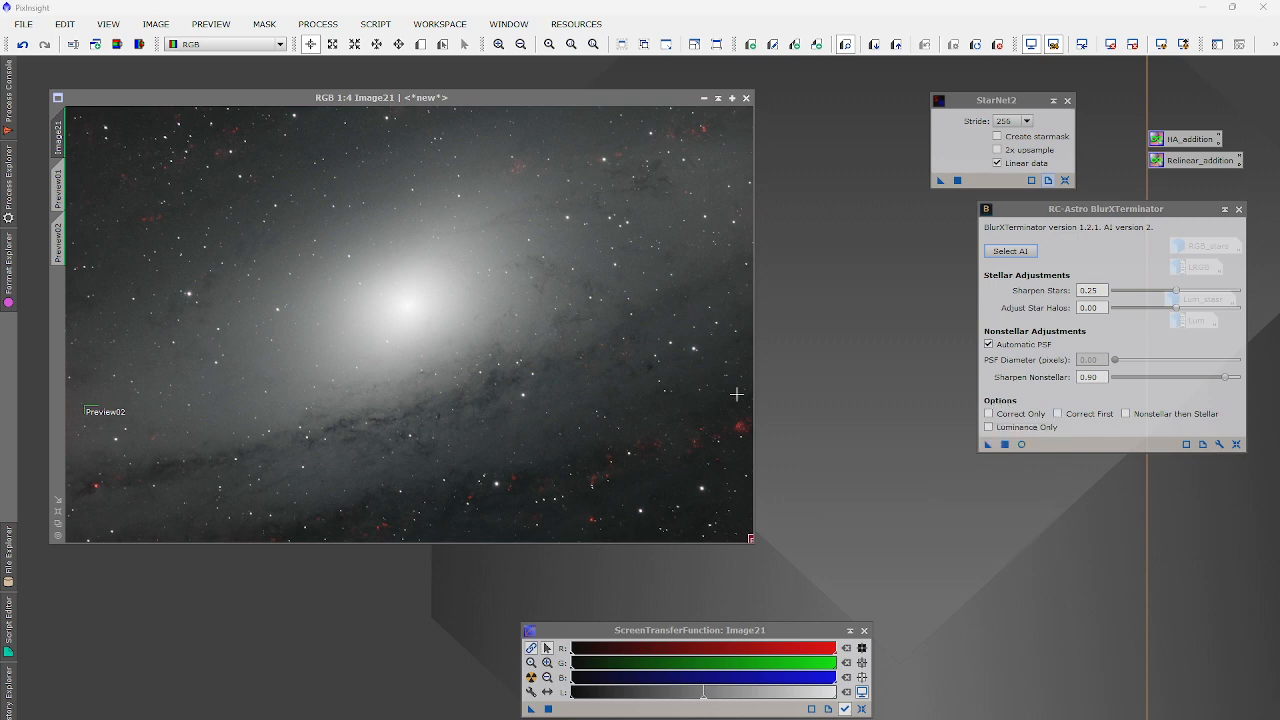
{"action": "left_click", "coordinate": [591, 402]}
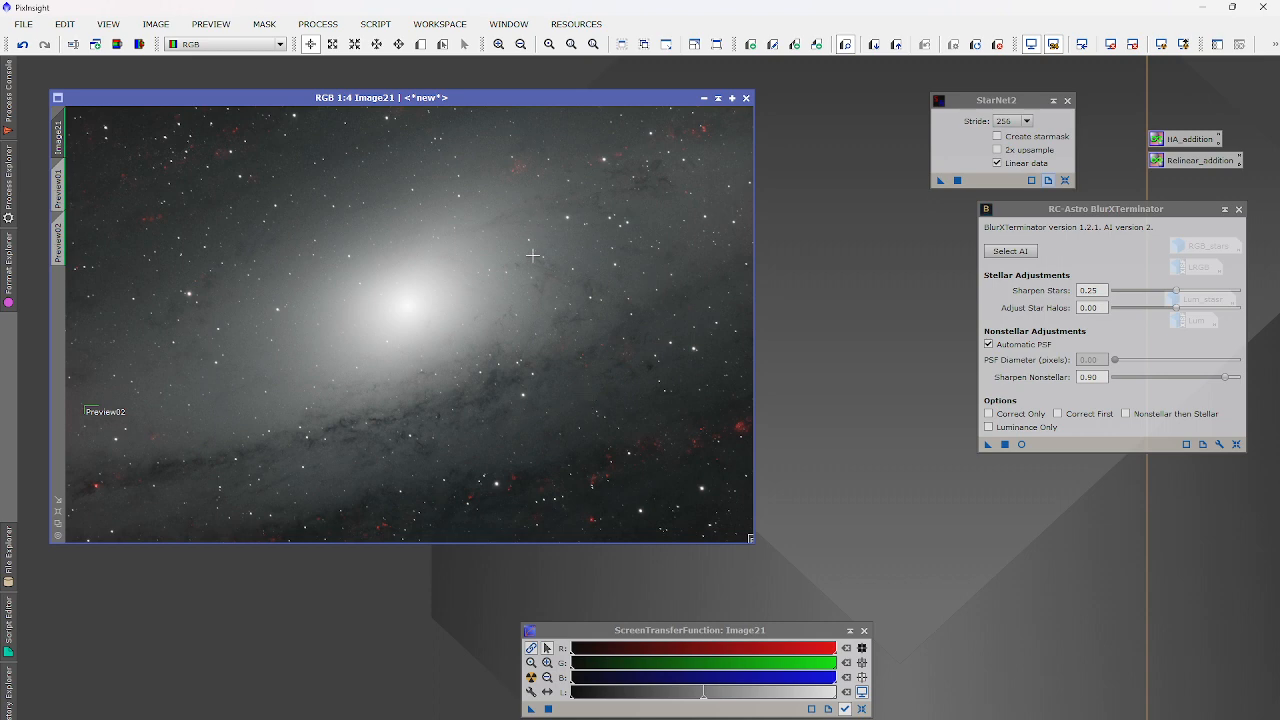
{"action": "scroll", "coordinate": [533, 315], "scroll_direction": "up", "scroll_amount": 5}
{"action": "scroll", "coordinate": [533, 315], "scroll_direction": "down", "scroll_amount": 2}
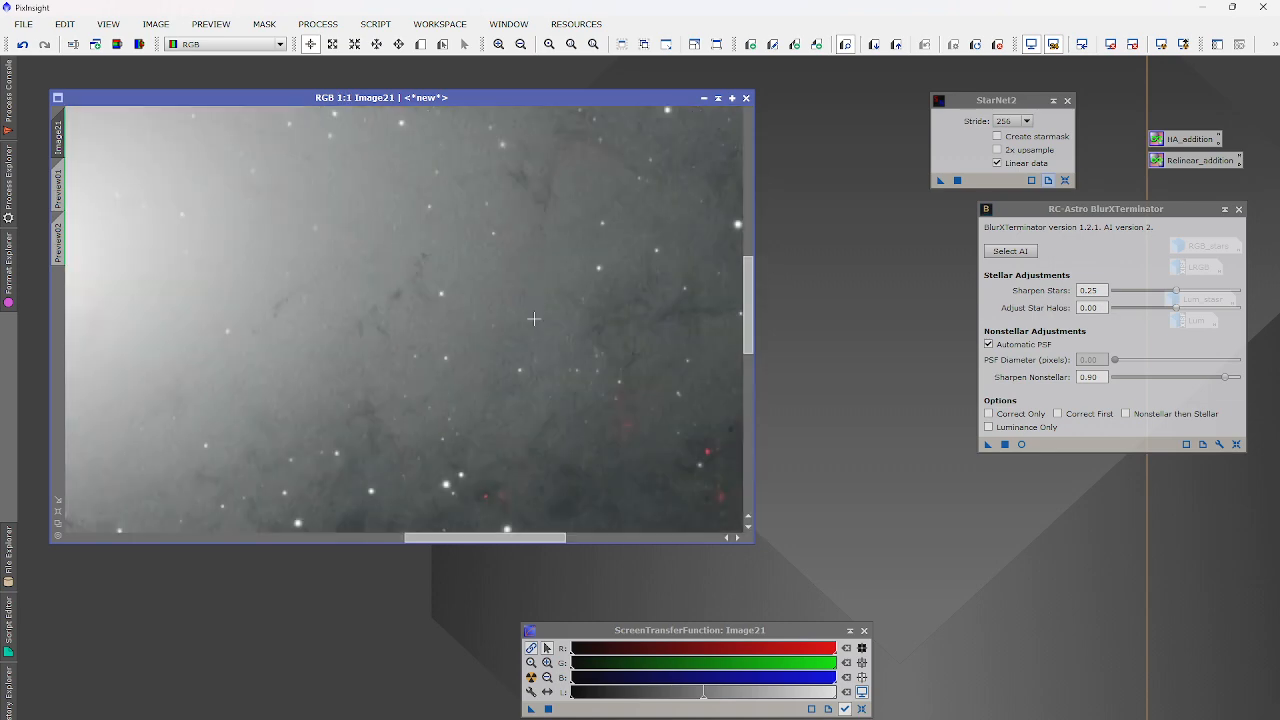
{"action": "scroll", "coordinate": [533, 318], "scroll_direction": "down", "scroll_amount": 1}
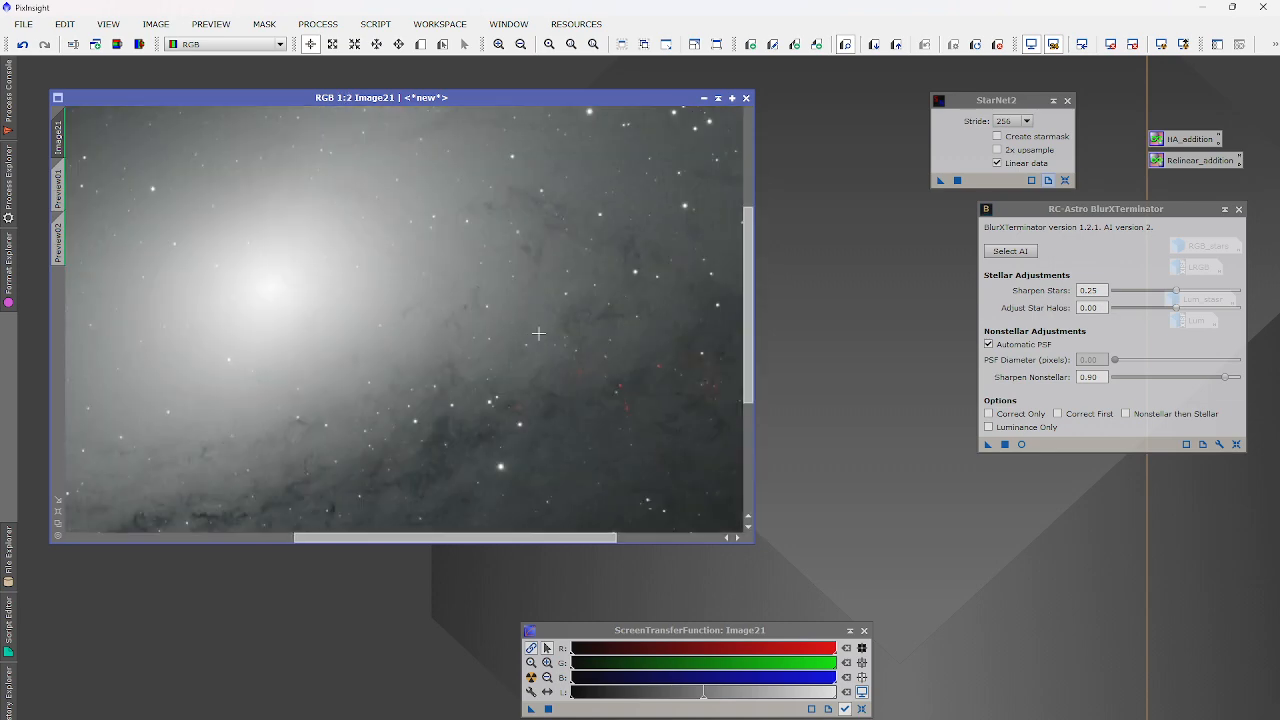
Rerun StarNet2 on Image21 and zoom back out to 1:4 once the starless galaxy appears.
{"action": "left_click", "coordinate": [956, 180]}
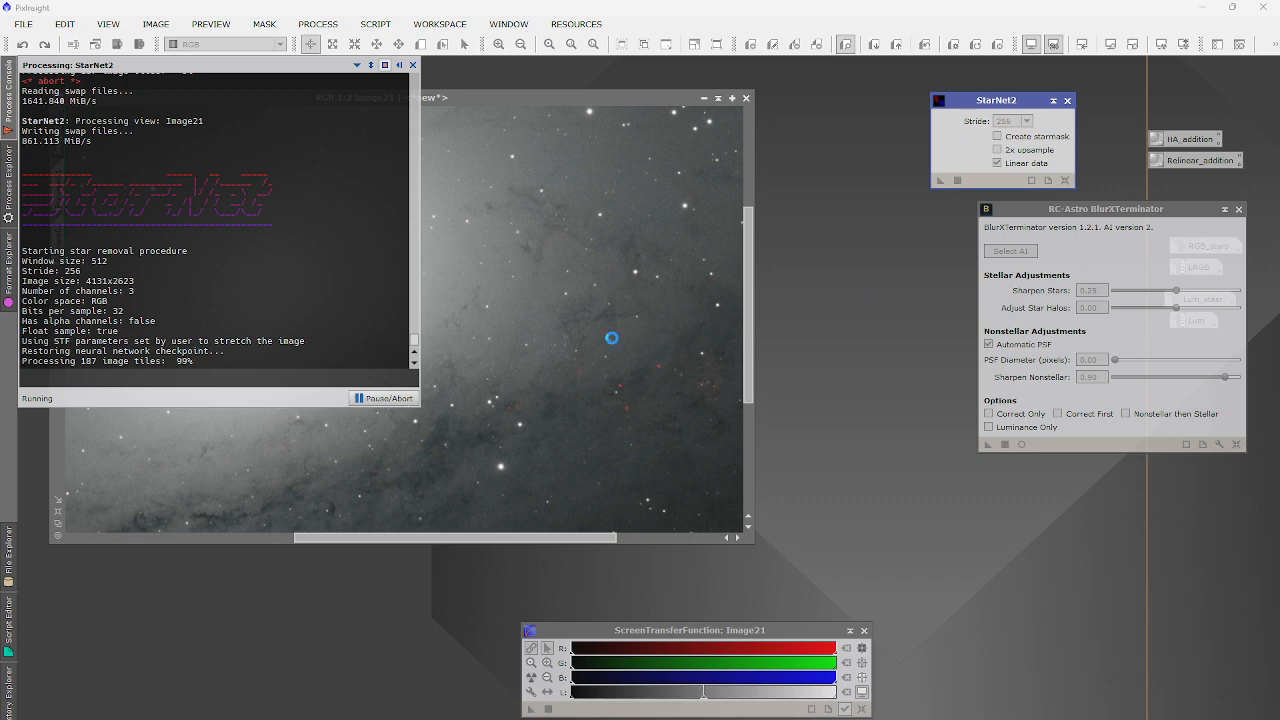
{"action": "scroll", "coordinate": [466, 340], "scroll_direction": "down", "scroll_amount": 2}
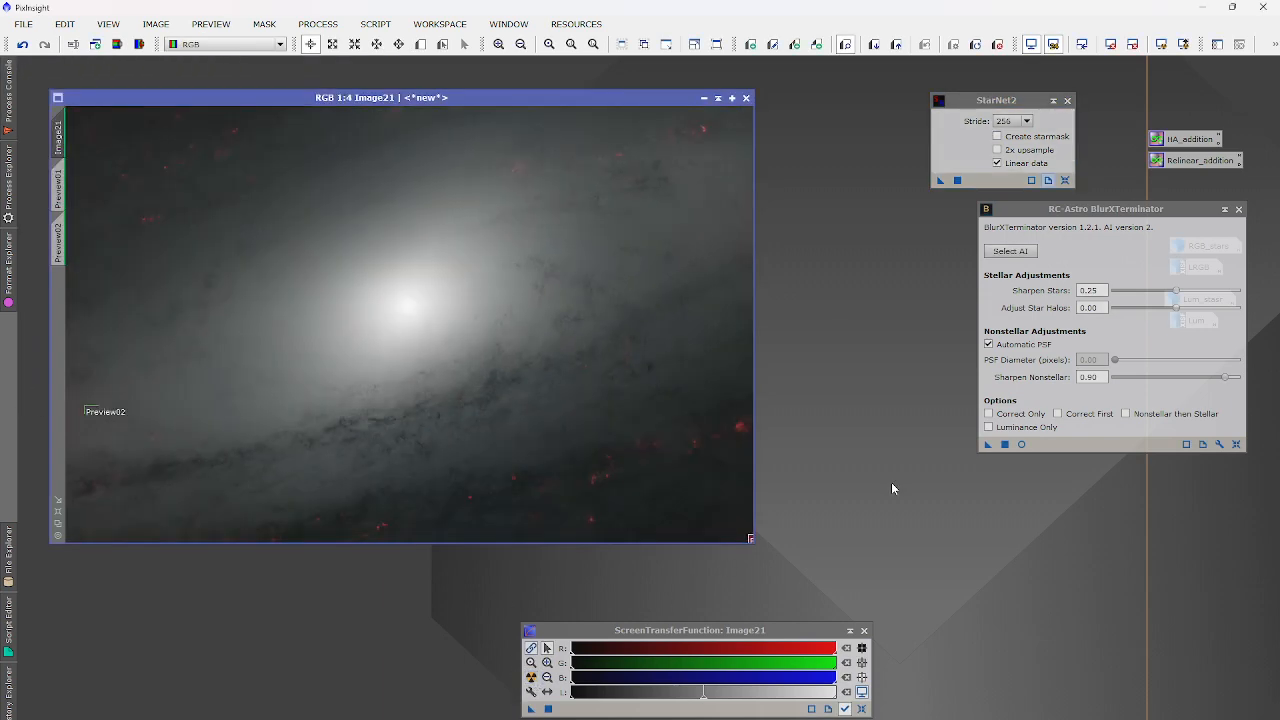
Close BlurXTerminator and enter $T[0] - $T[1] + med($T[1]) in PixelMath's expression editor.
{"action": "left_click", "coordinate": [1239, 209]}
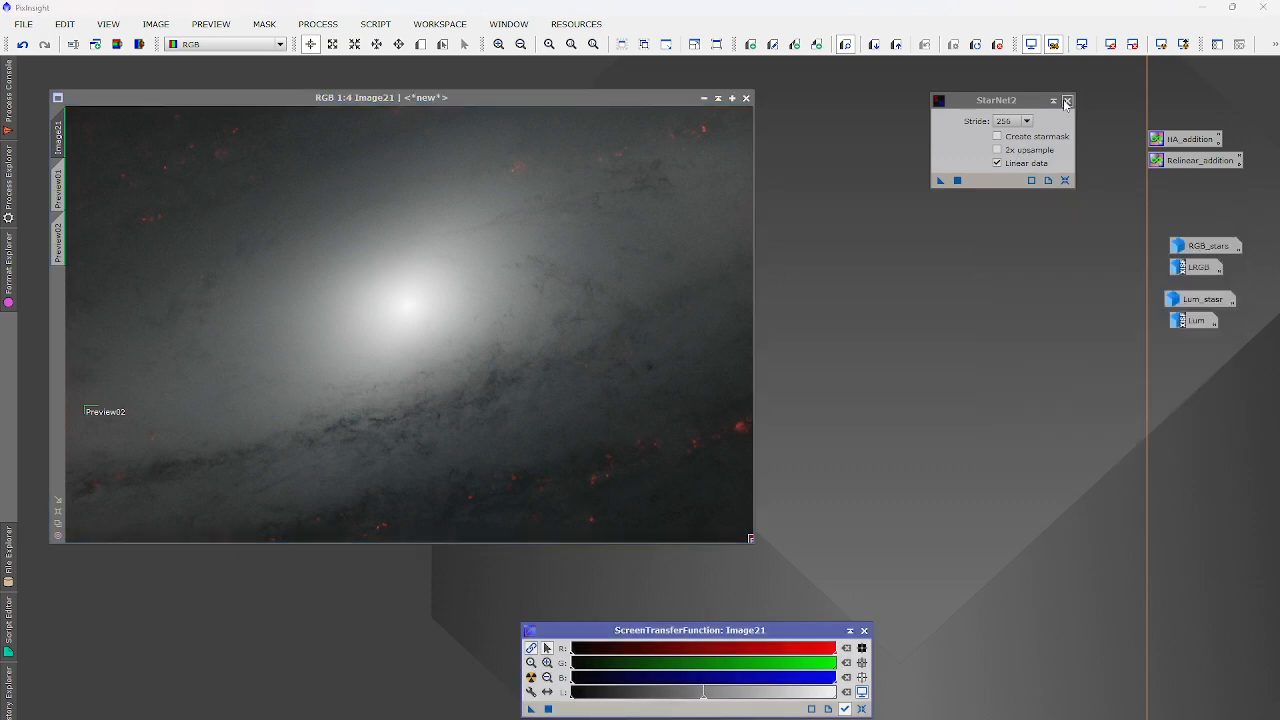
{"action": "left_click_drag", "start_coordinate": [940, 181], "coordinate": [646, 474]}
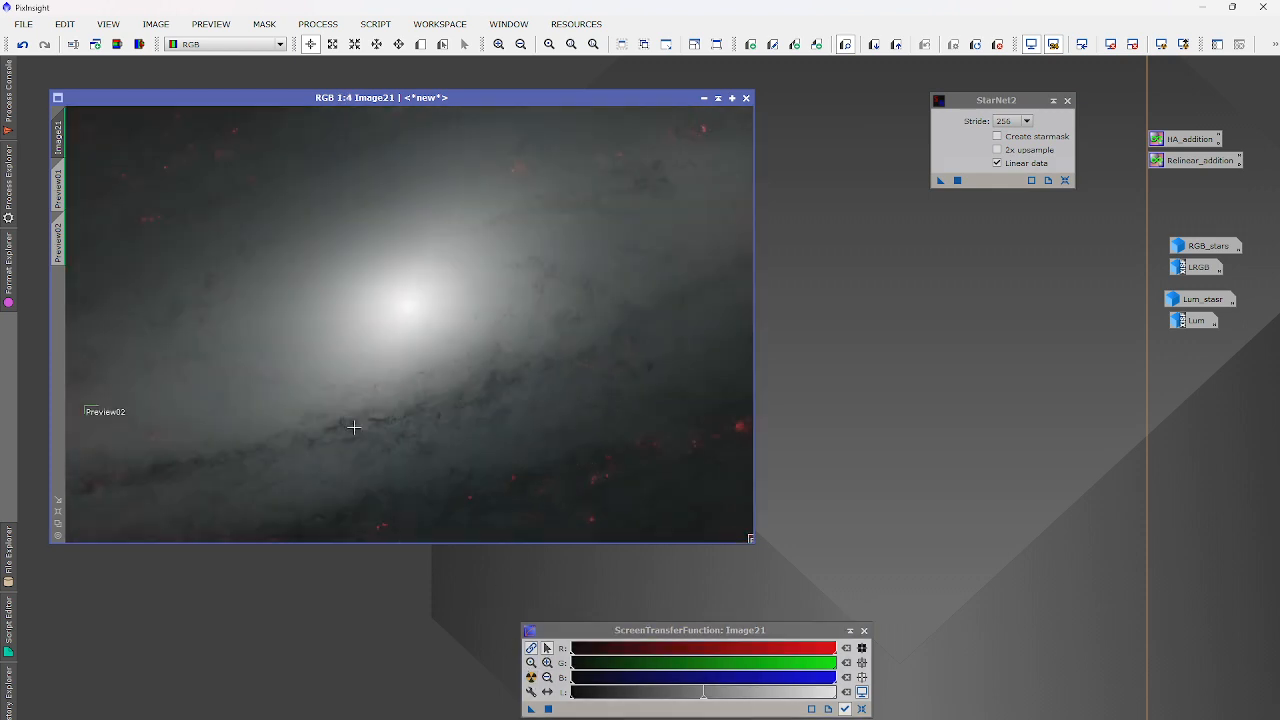
{"action": "left_click", "coordinate": [318, 24]}
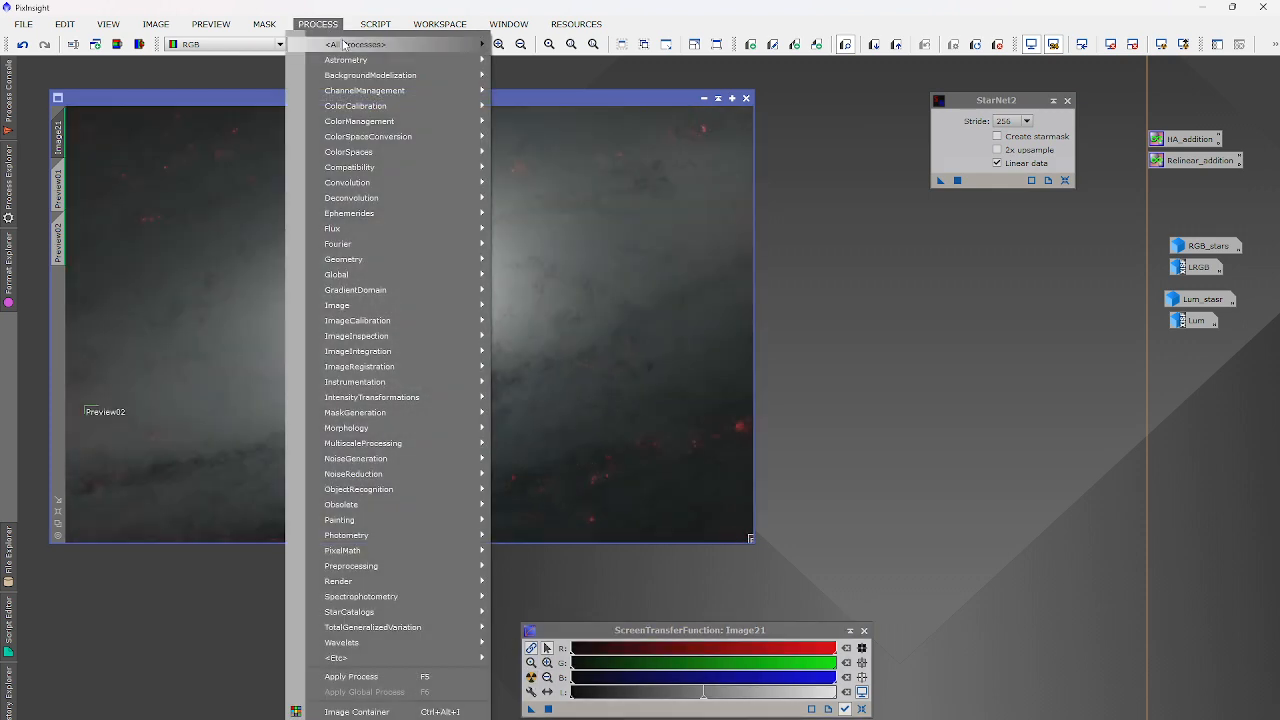
{"action": "mouse_move", "coordinate": [343, 44]}
{"action": "left_click", "coordinate": [725, 698]}
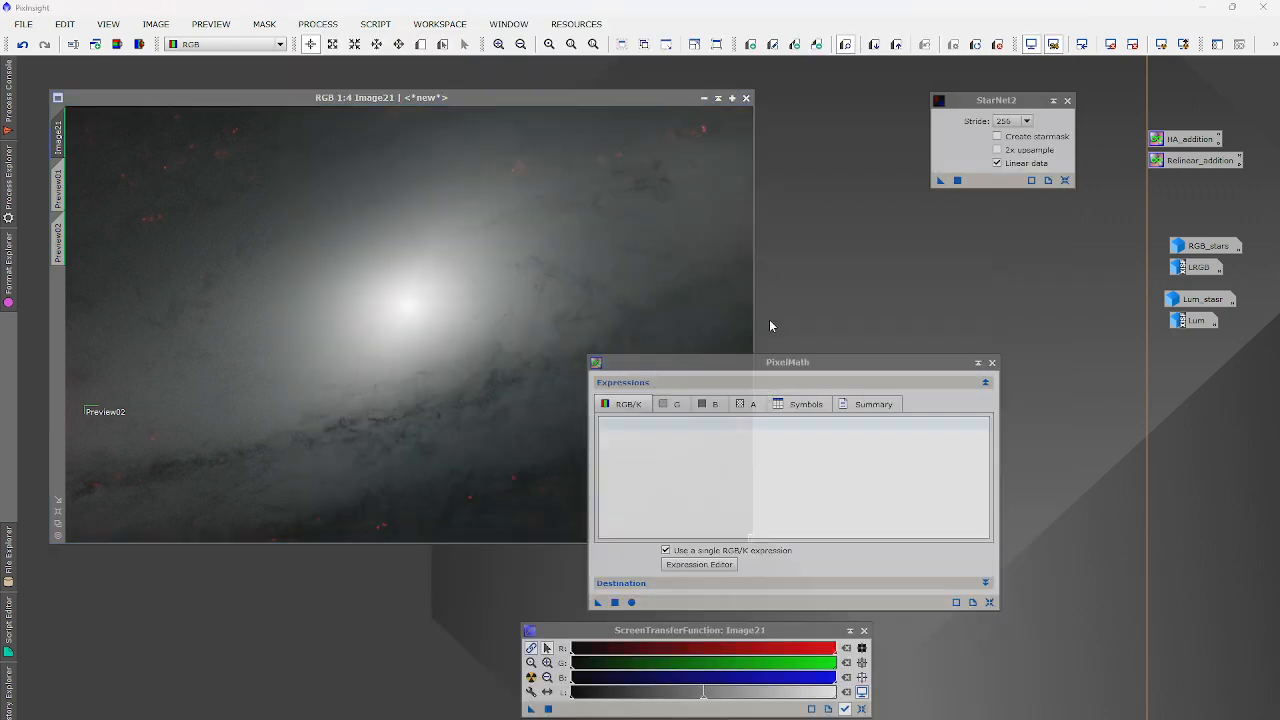
{"action": "left_click", "coordinate": [699, 564]}
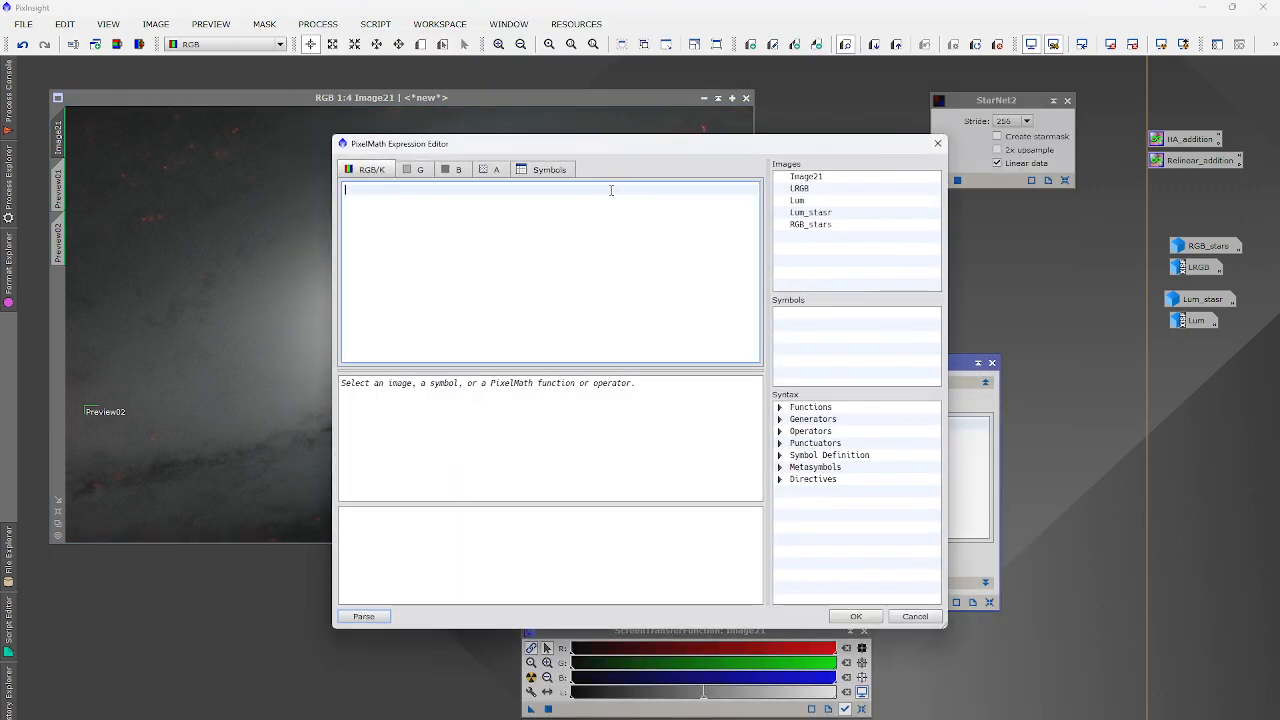
{"action": "type", "text": "$T["}
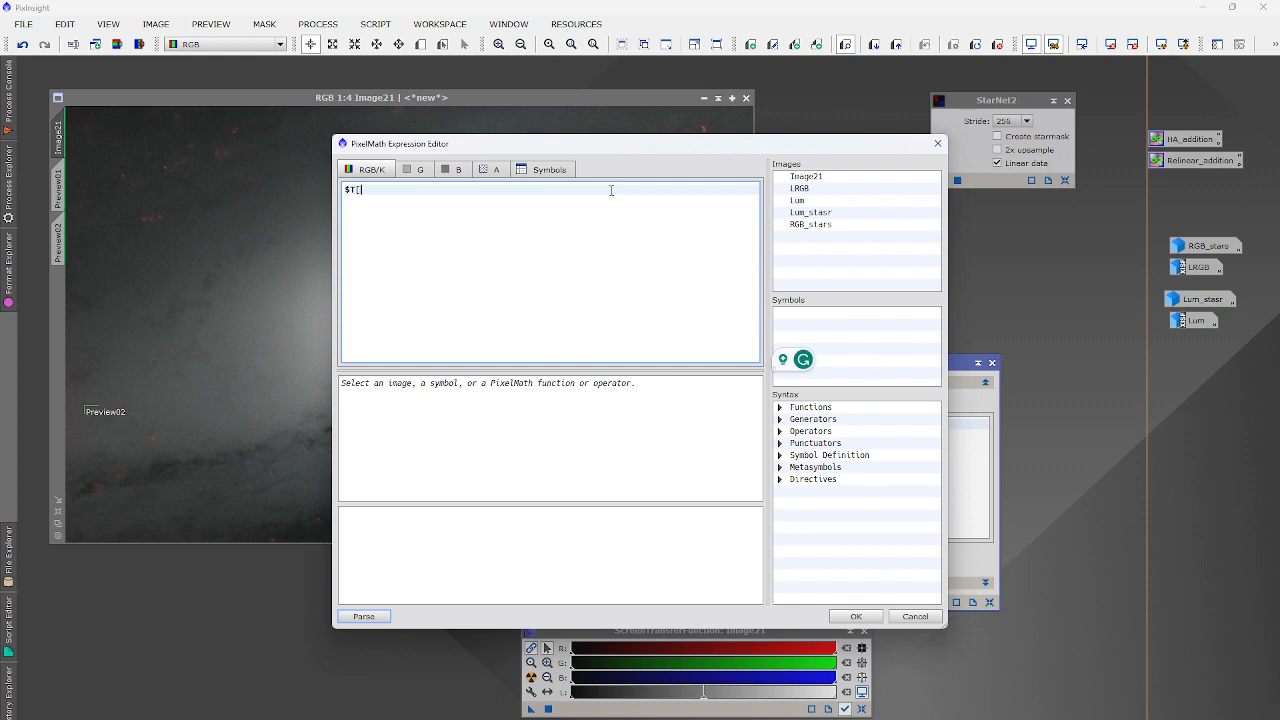
{"action": "type", "text": "0] - $T[1] + med($T[1]["}
{"action": "key", "text": "BackSpace"}
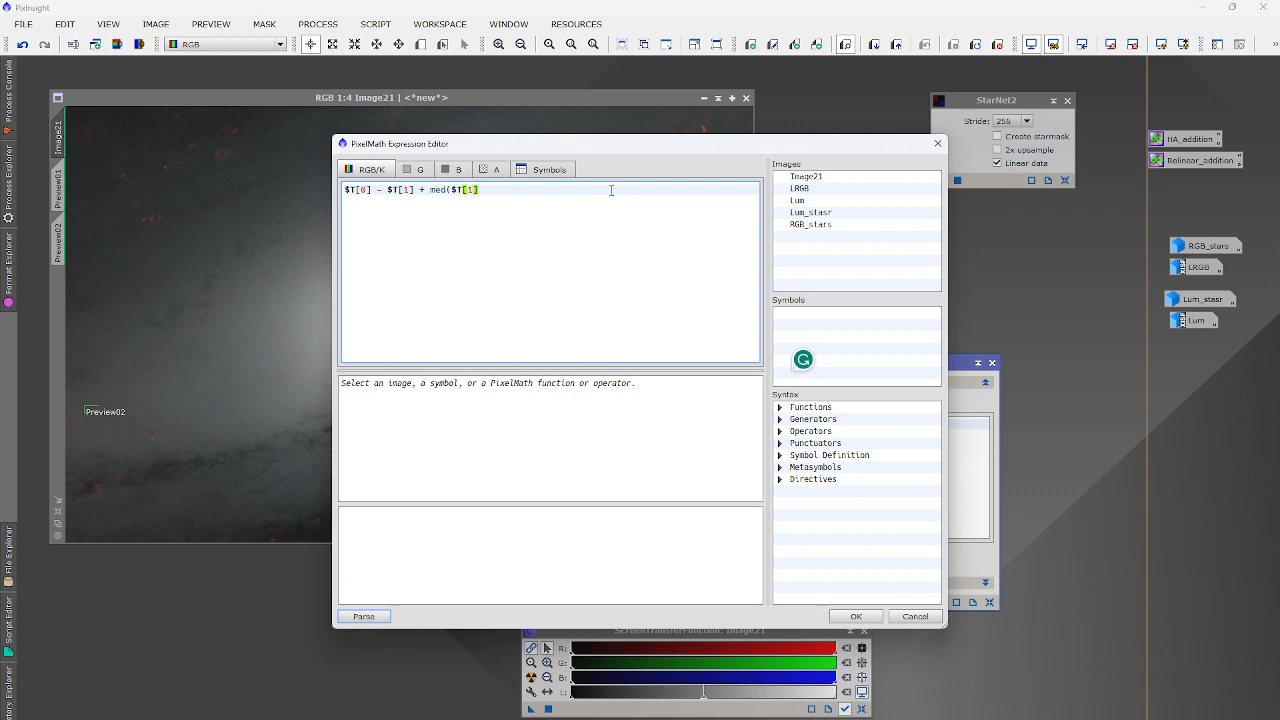
{"action": "type", "text": ")"}
{"action": "left_click", "coordinate": [856, 616]}
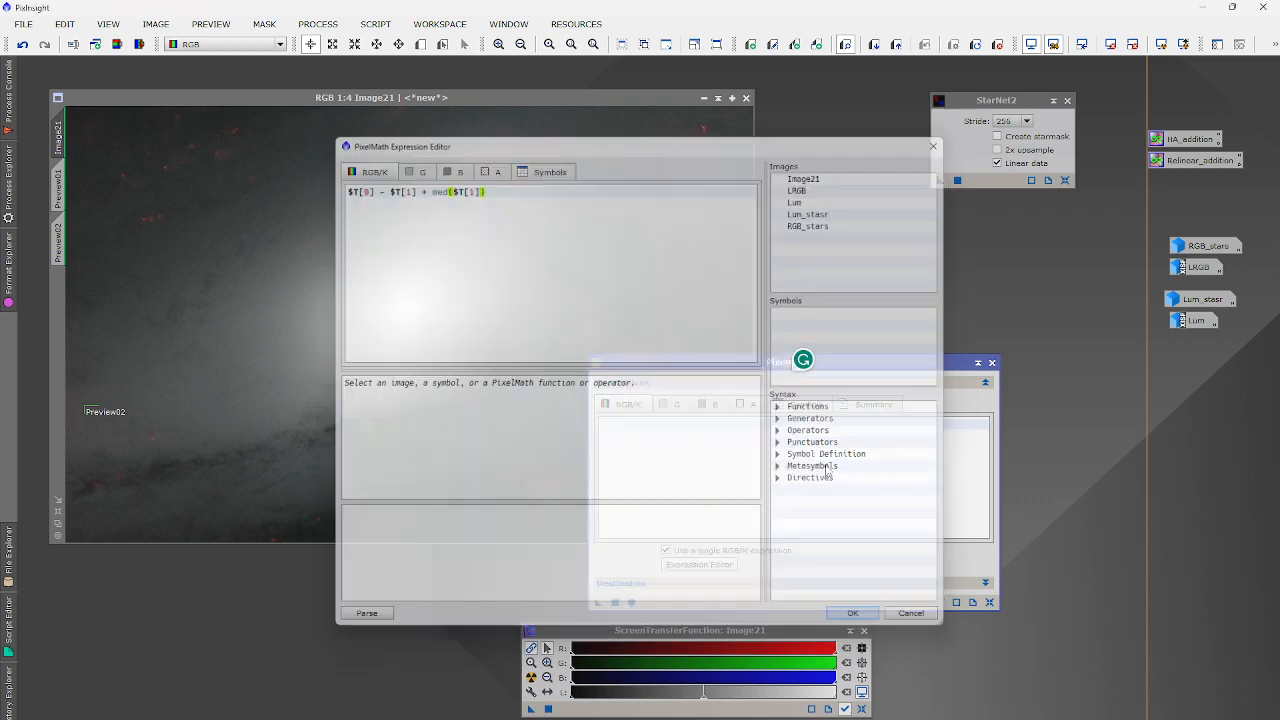
Set PixelMath to output a new grayscale image and apply it to Image21.
{"action": "left_click_drag", "start_coordinate": [663, 366], "coordinate": [745, 202]}
{"action": "left_click", "coordinate": [736, 423]}
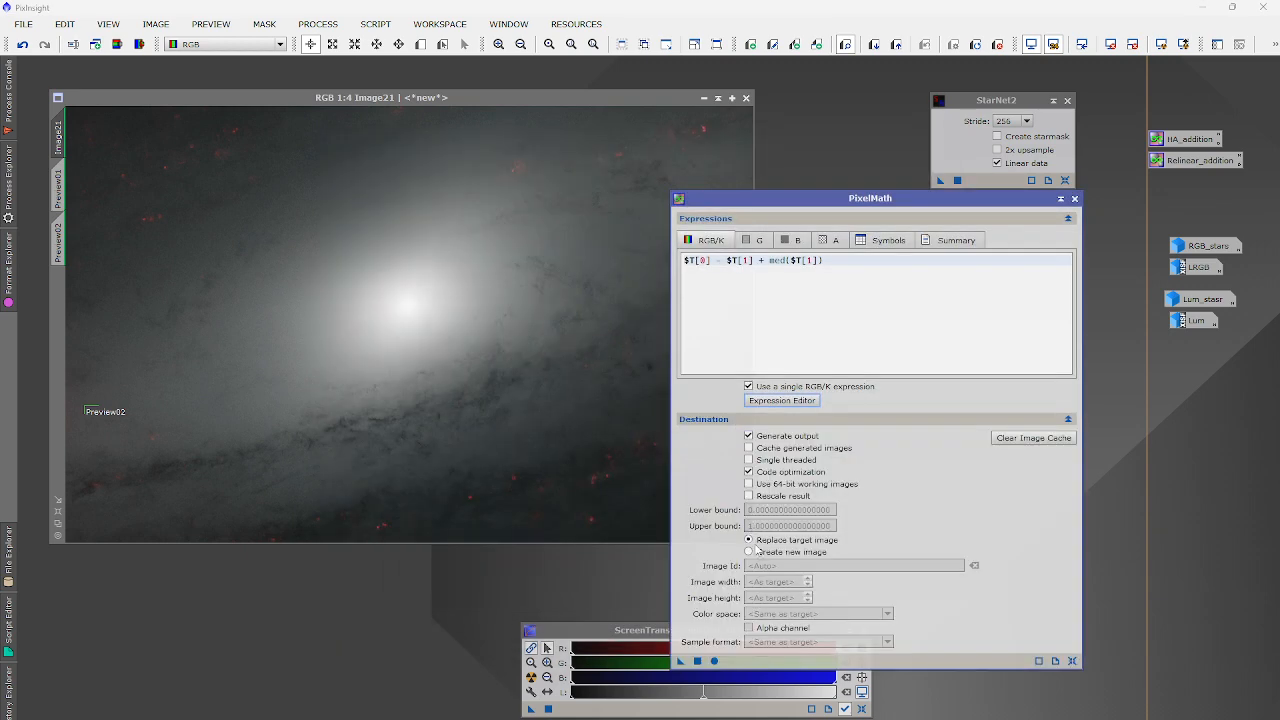
{"action": "left_click", "coordinate": [757, 551]}
{"action": "left_click", "coordinate": [760, 613]}
{"action": "left_click", "coordinate": [765, 643]}
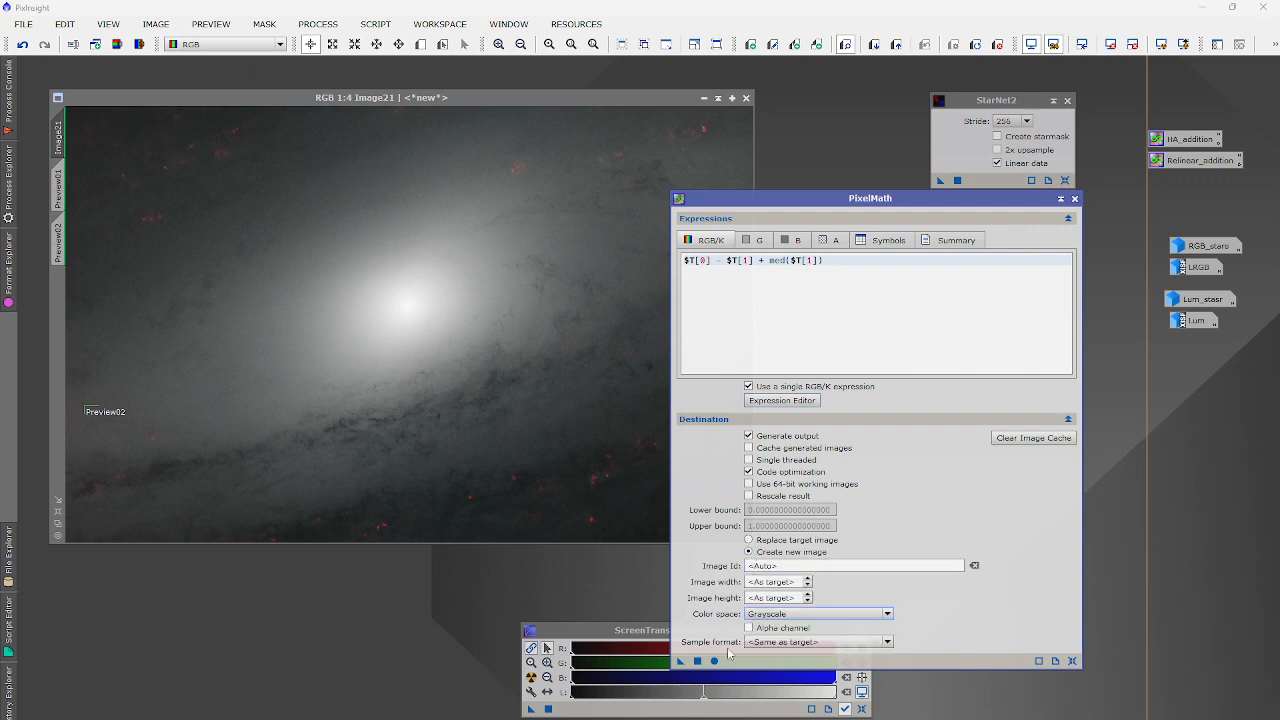
{"action": "left_click", "coordinate": [697, 661]}
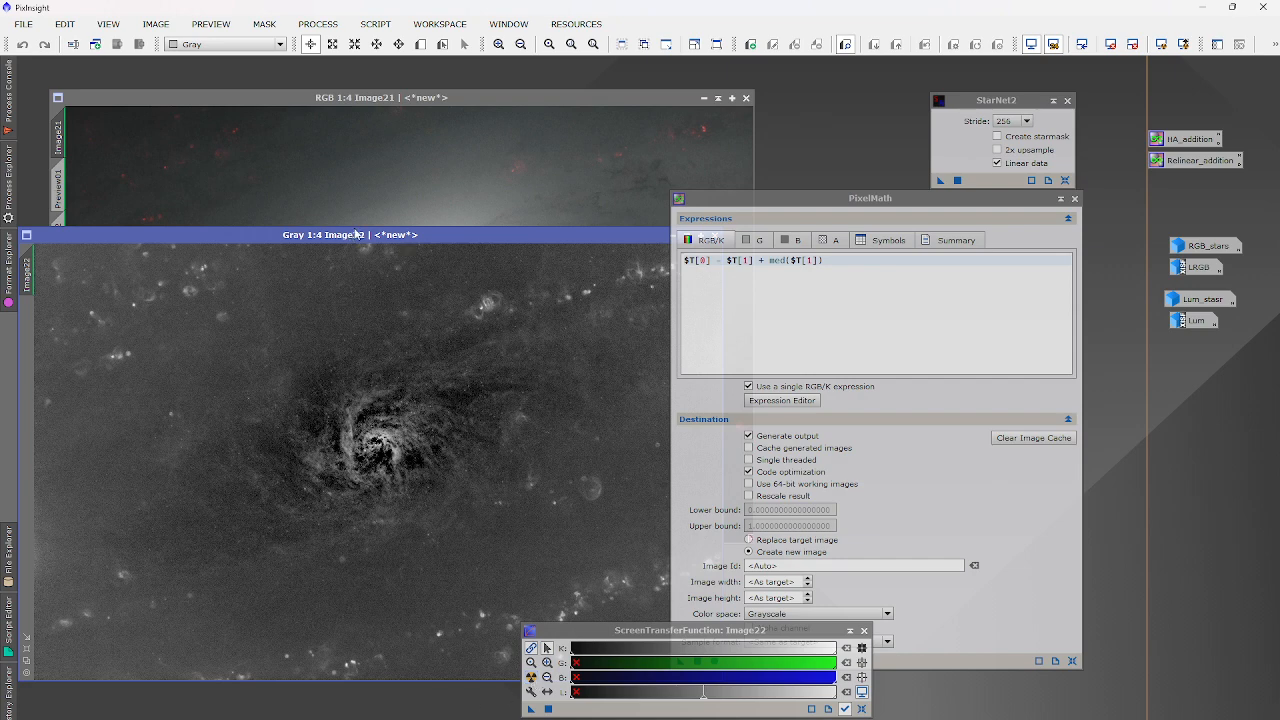
Zoom into Image22's detail and mark a small Preview01 region on it.
{"action": "left_click_drag", "start_coordinate": [355, 234], "coordinate": [428, 195]}
{"action": "left_click_drag", "start_coordinate": [759, 201], "coordinate": [955, 215]}
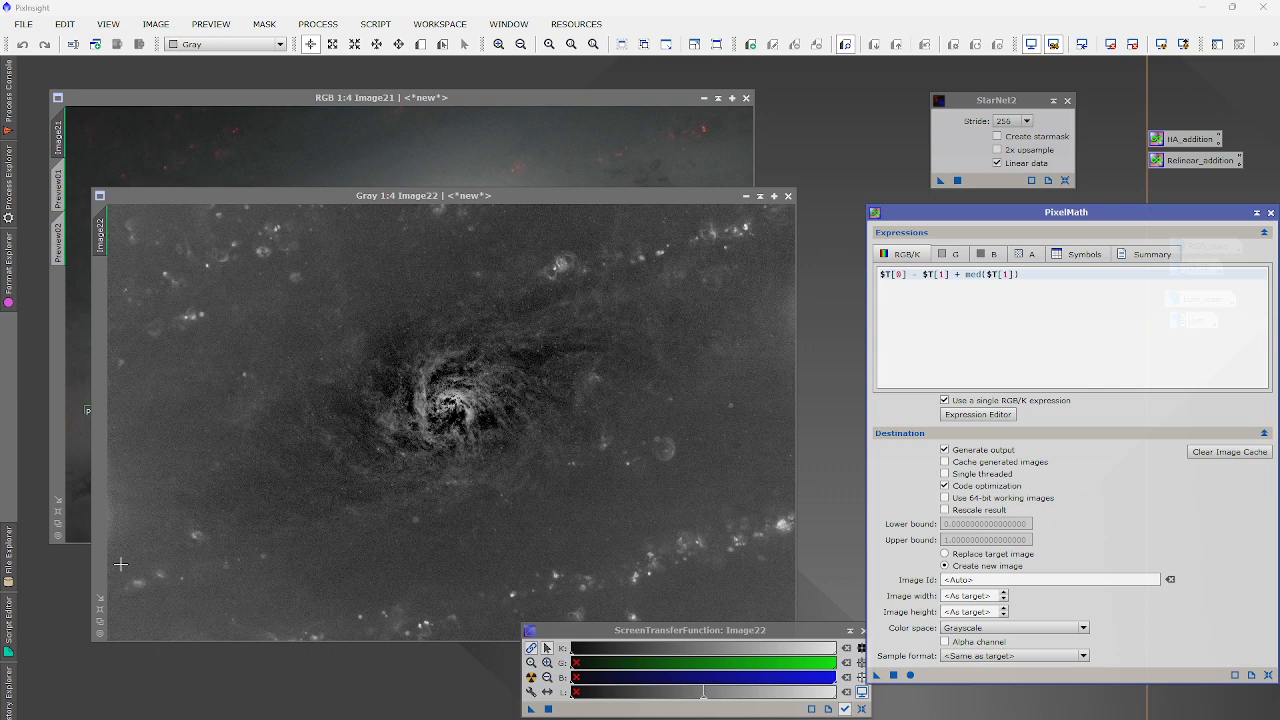
{"action": "left_click", "coordinate": [420, 44]}
{"action": "left_click", "coordinate": [357, 422]}
{"action": "left_click", "coordinate": [357, 422]}
{"action": "scroll", "coordinate": [507, 437], "scroll_direction": "down", "scroll_amount": 1}
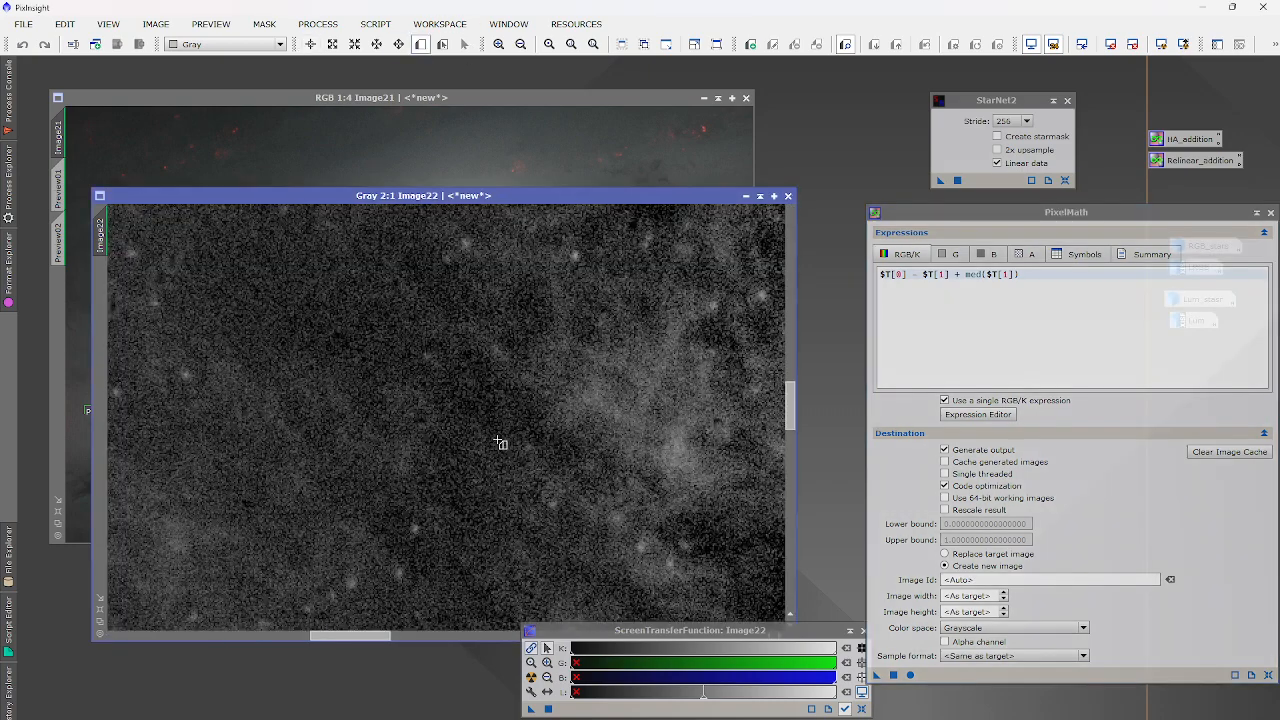
{"action": "left_click_drag", "start_coordinate": [460, 399], "coordinate": [484, 419]}
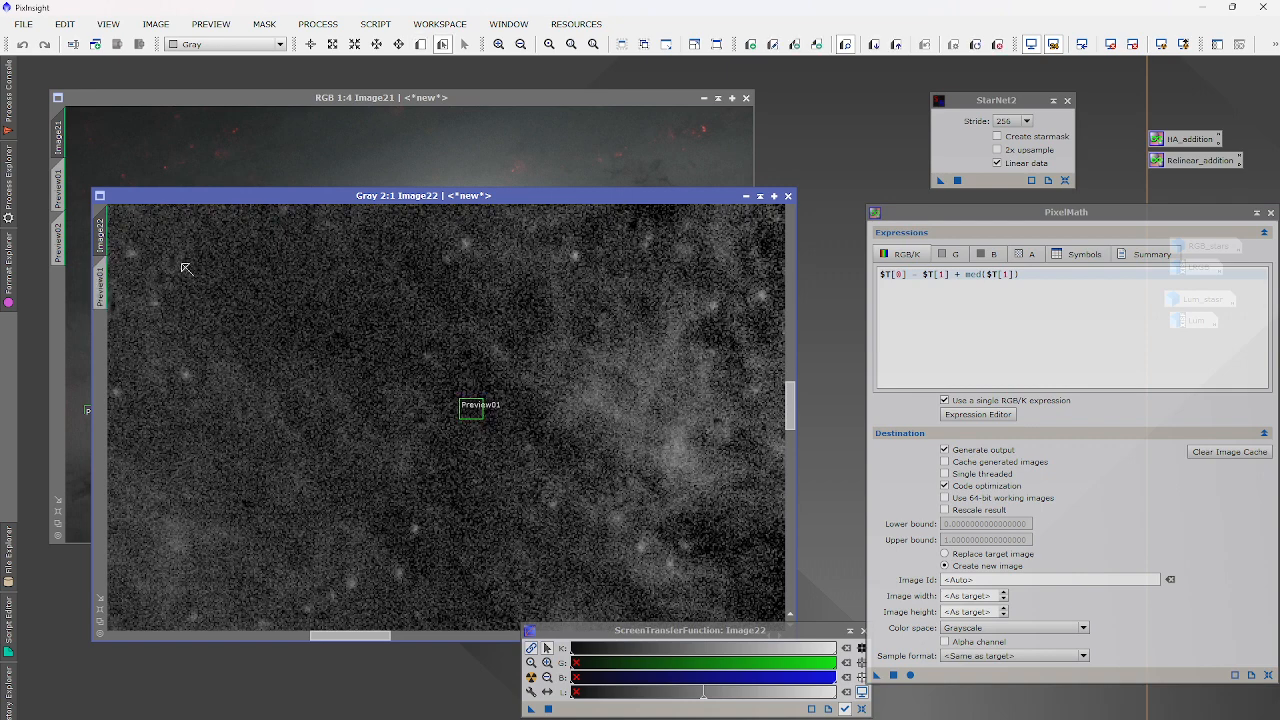
View Preview01, close the Image22 preview window, and bring up All Processes.
{"action": "left_click", "coordinate": [103, 281]}
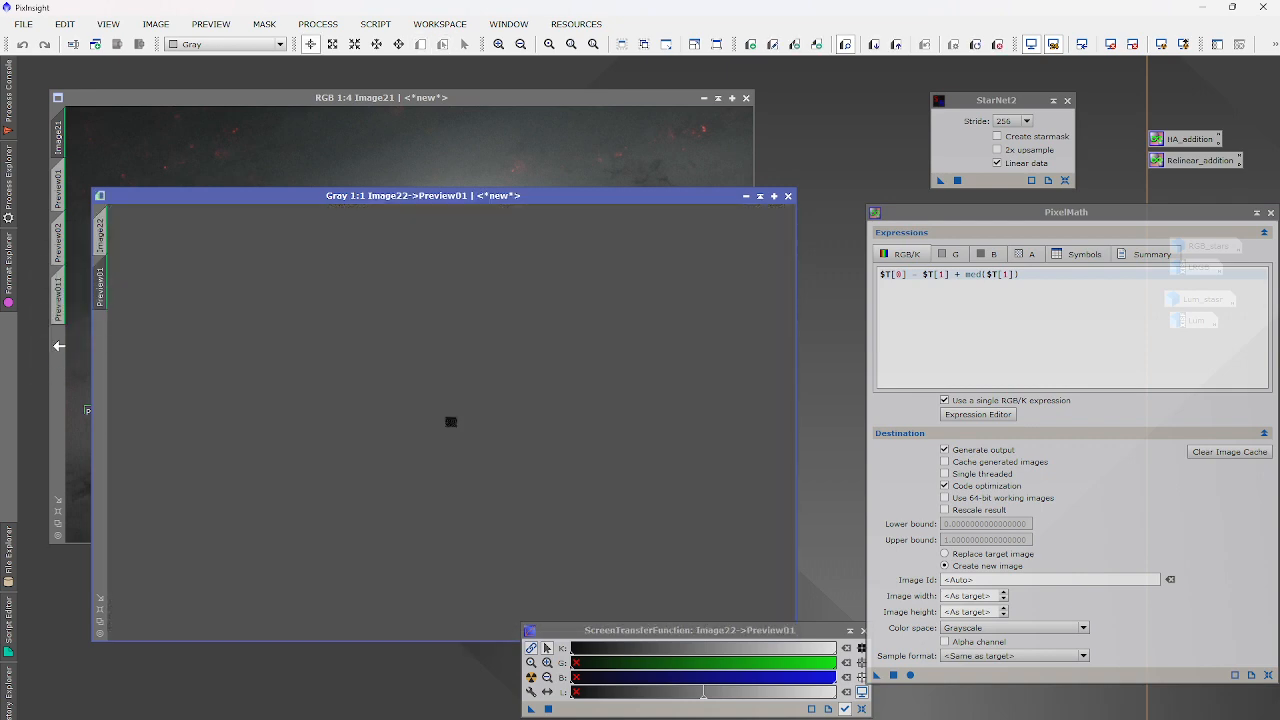
{"action": "left_click", "coordinate": [60, 338]}
{"action": "left_click", "coordinate": [788, 196]}
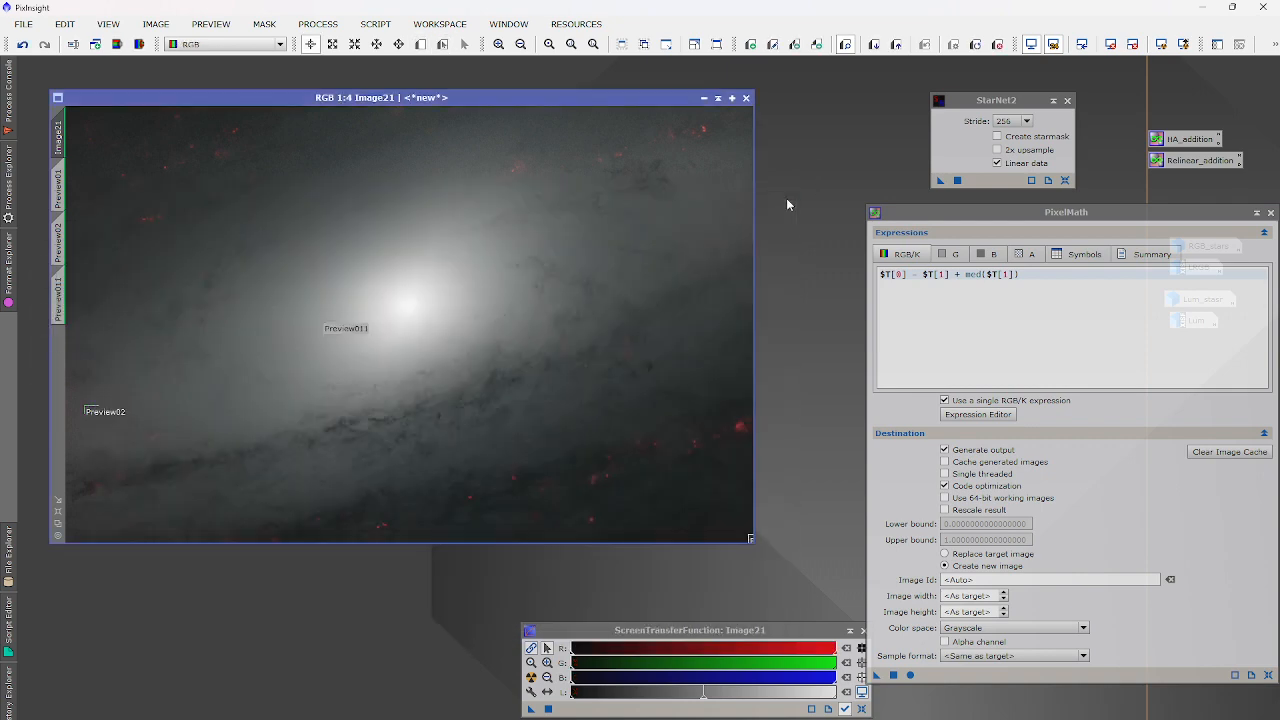
{"action": "left_click", "coordinate": [318, 24]}
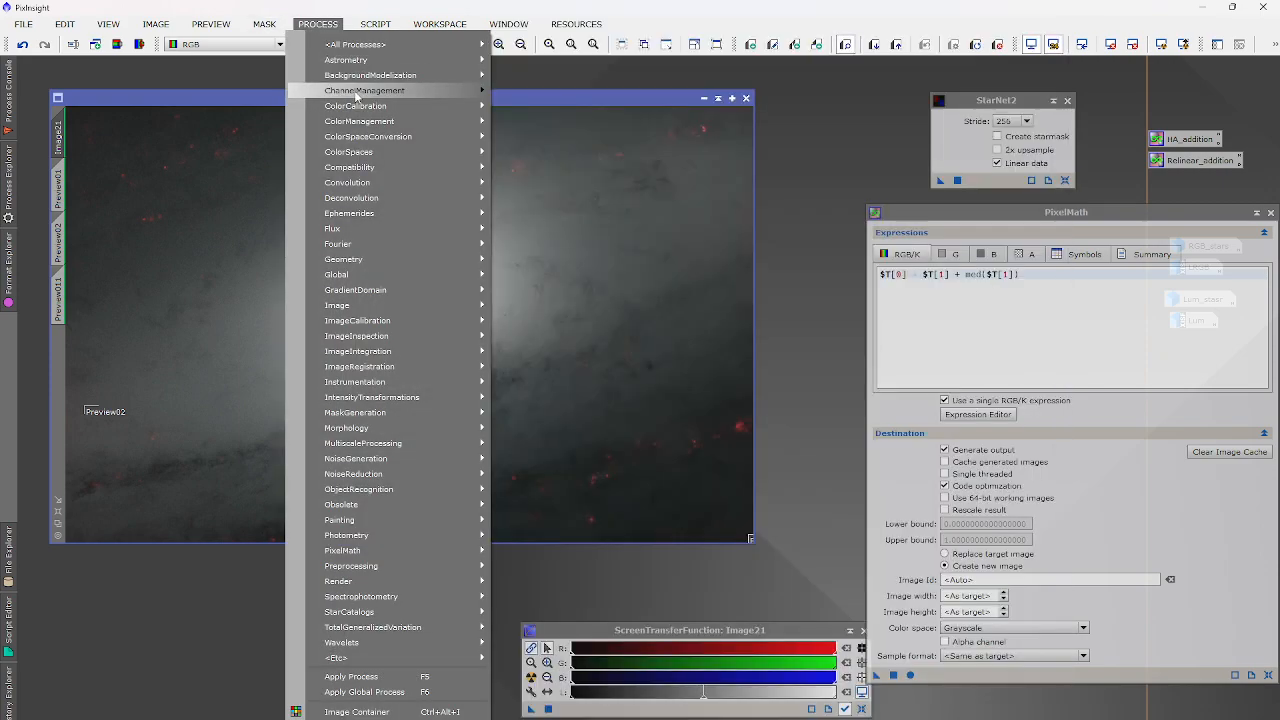
Colour-calibrate Image21 with Image21->Preview011 as white reference, then auto-stretch it.
{"action": "mouse_move", "coordinate": [361, 106]}
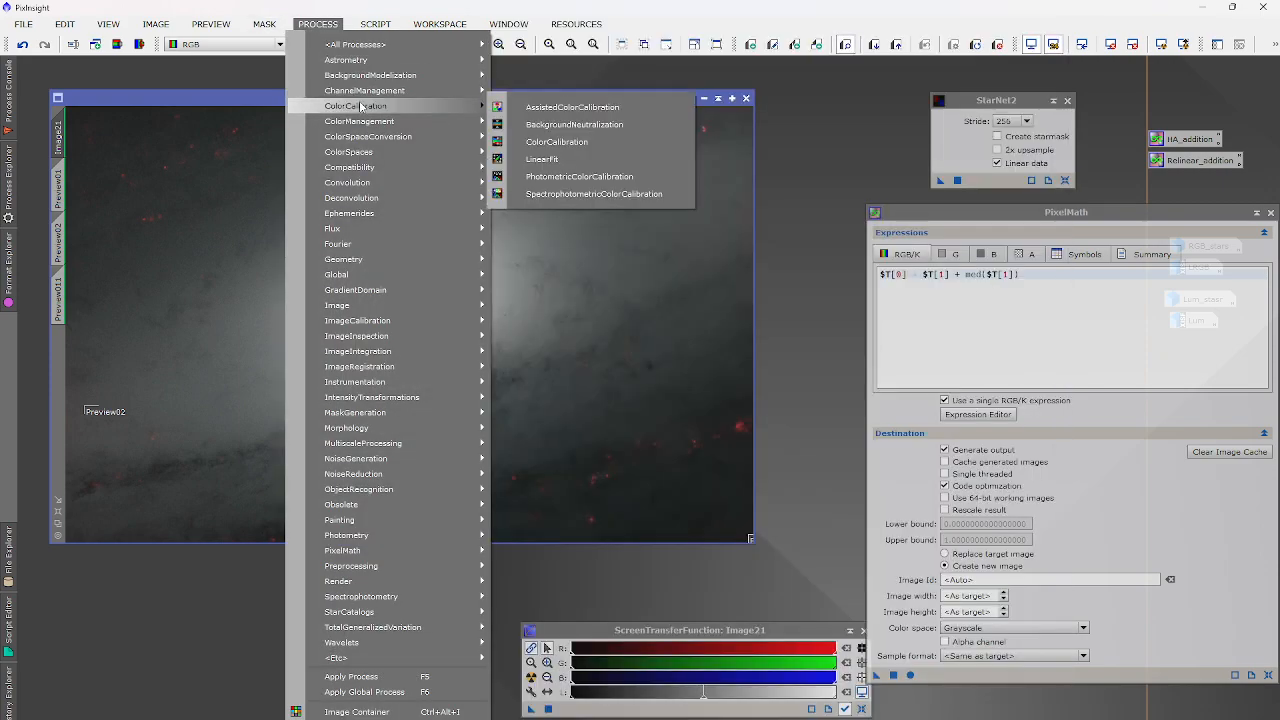
{"action": "left_click", "coordinate": [603, 144]}
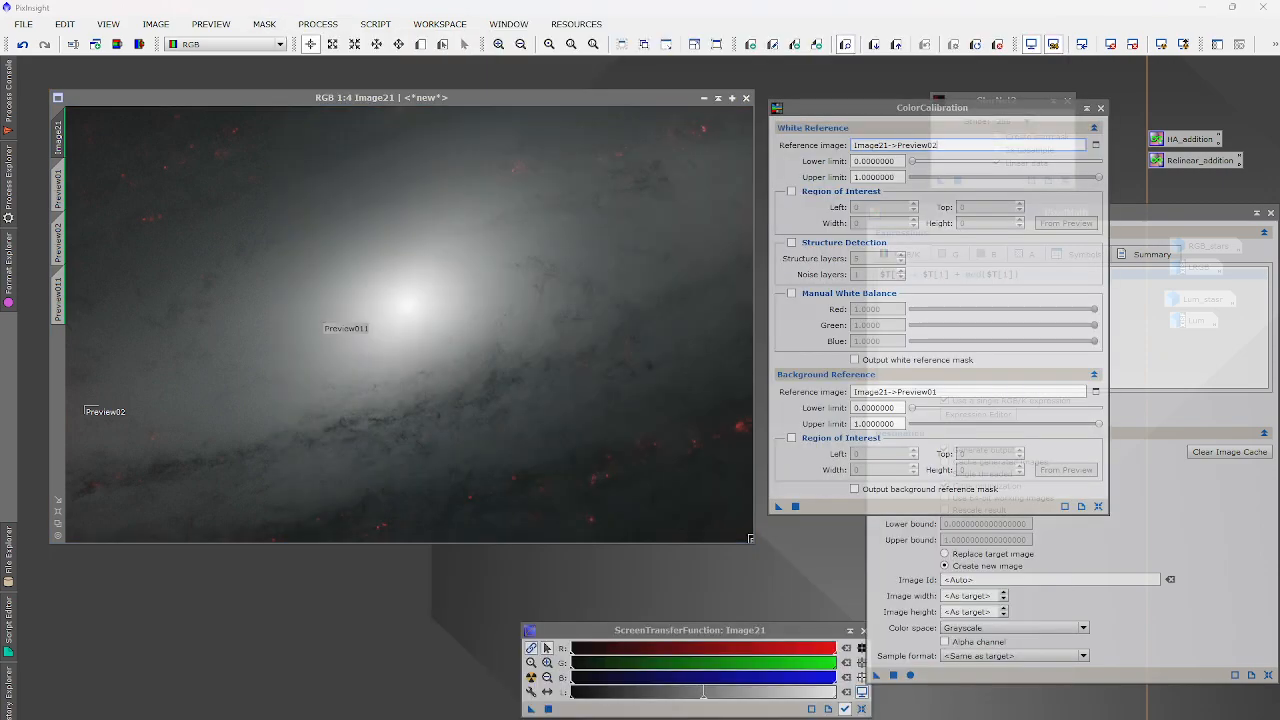
{"action": "left_click", "coordinate": [1095, 144]}
{"action": "left_click", "coordinate": [634, 366]}
{"action": "left_click", "coordinate": [600, 410]}
{"action": "left_click", "coordinate": [675, 415]}
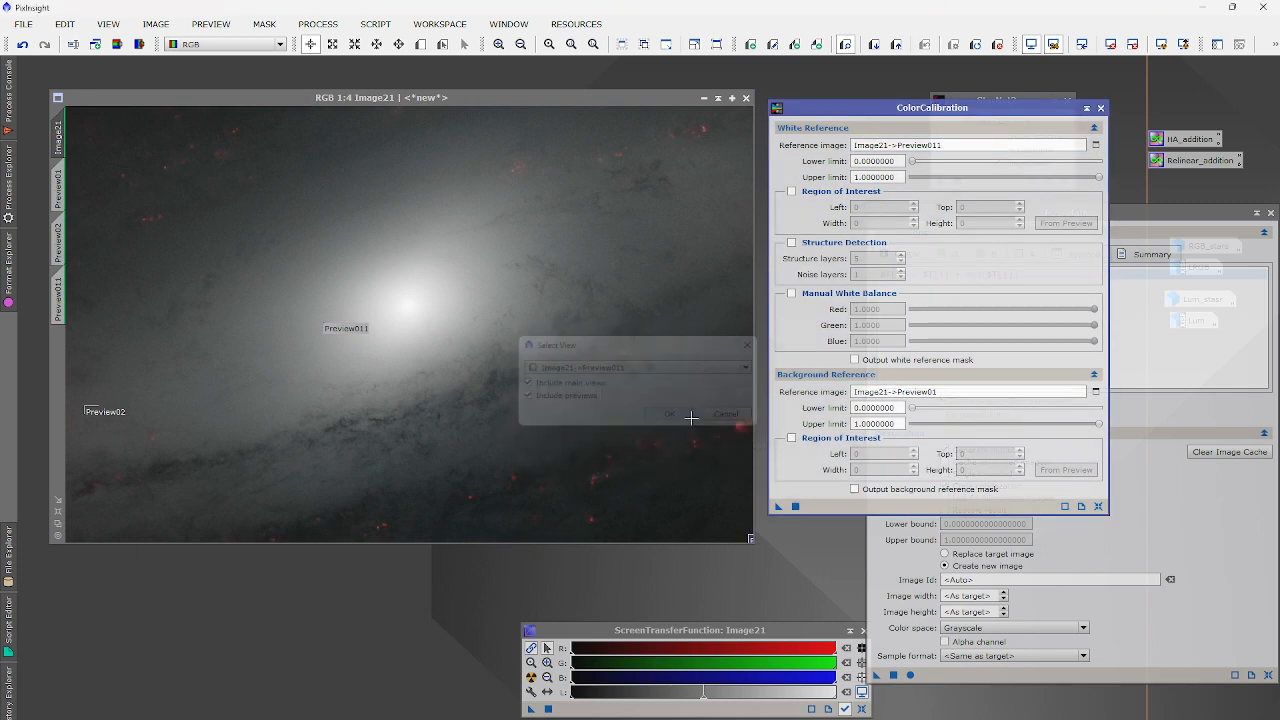
{"action": "left_click", "coordinate": [795, 508]}
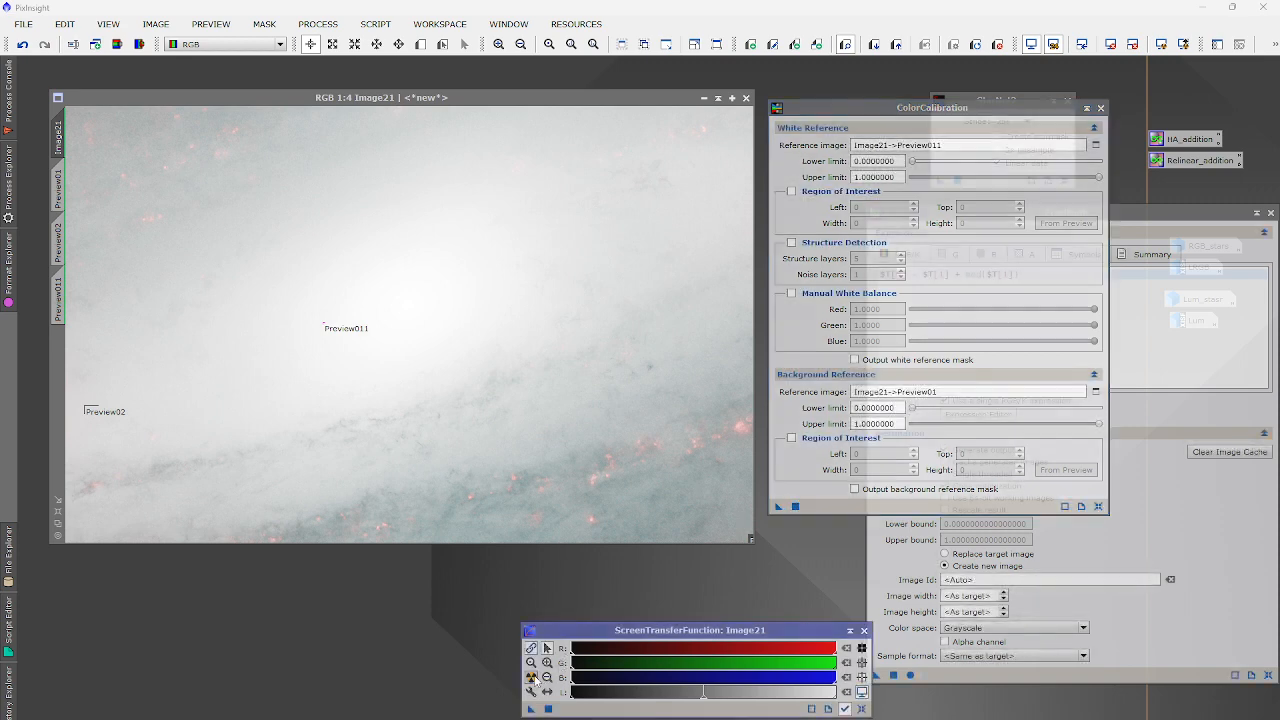
{"action": "left_click", "coordinate": [531, 677]}
Undo the colour calibration, re-apply it to Image21, and auto-stretch again.
{"action": "scroll", "coordinate": [348, 331], "scroll_direction": "up", "scroll_amount": 1}
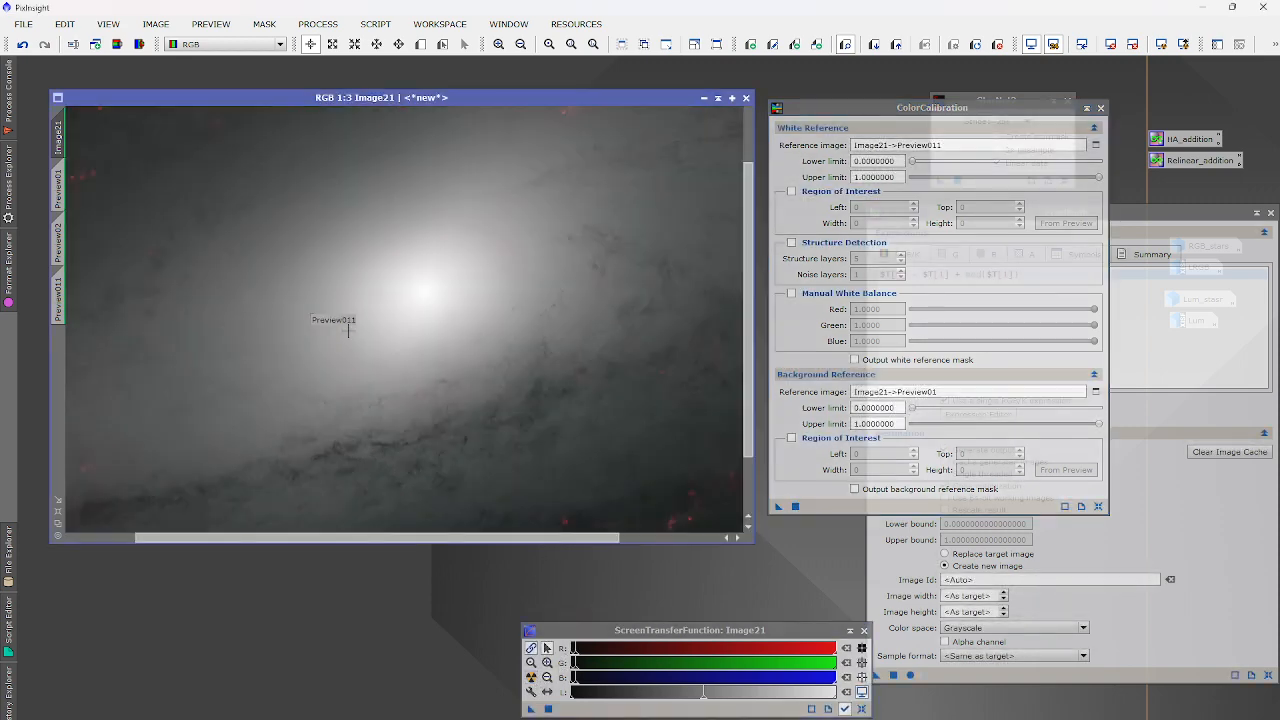
{"action": "scroll", "coordinate": [348, 331], "scroll_direction": "down", "scroll_amount": 1}
{"action": "left_click", "coordinate": [22, 44]}
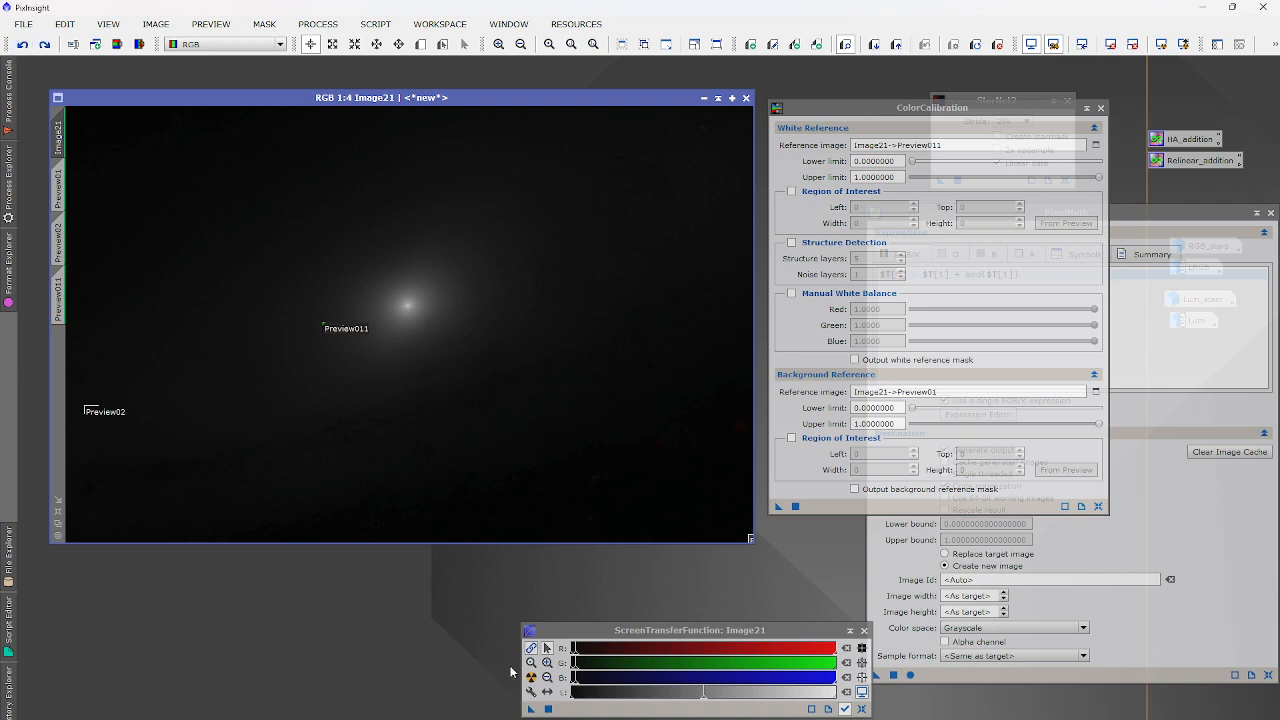
{"action": "left_click", "coordinate": [531, 678]}
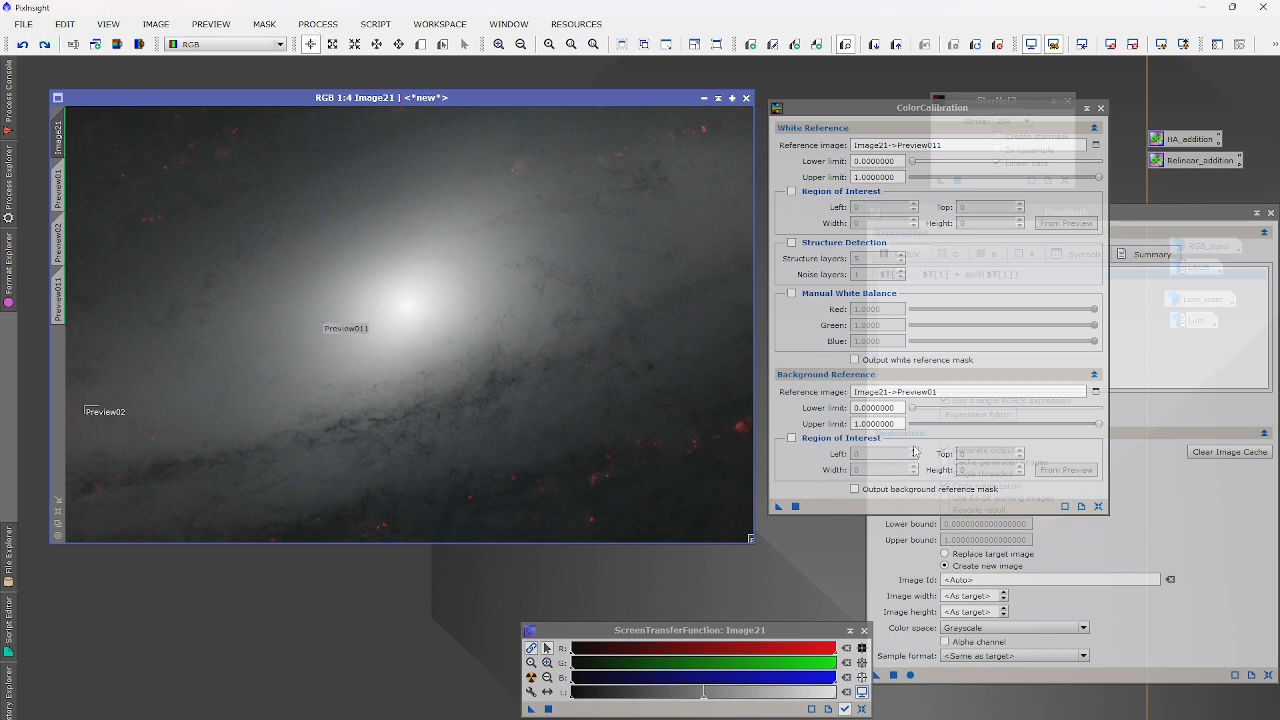
{"action": "left_click", "coordinate": [795, 506]}
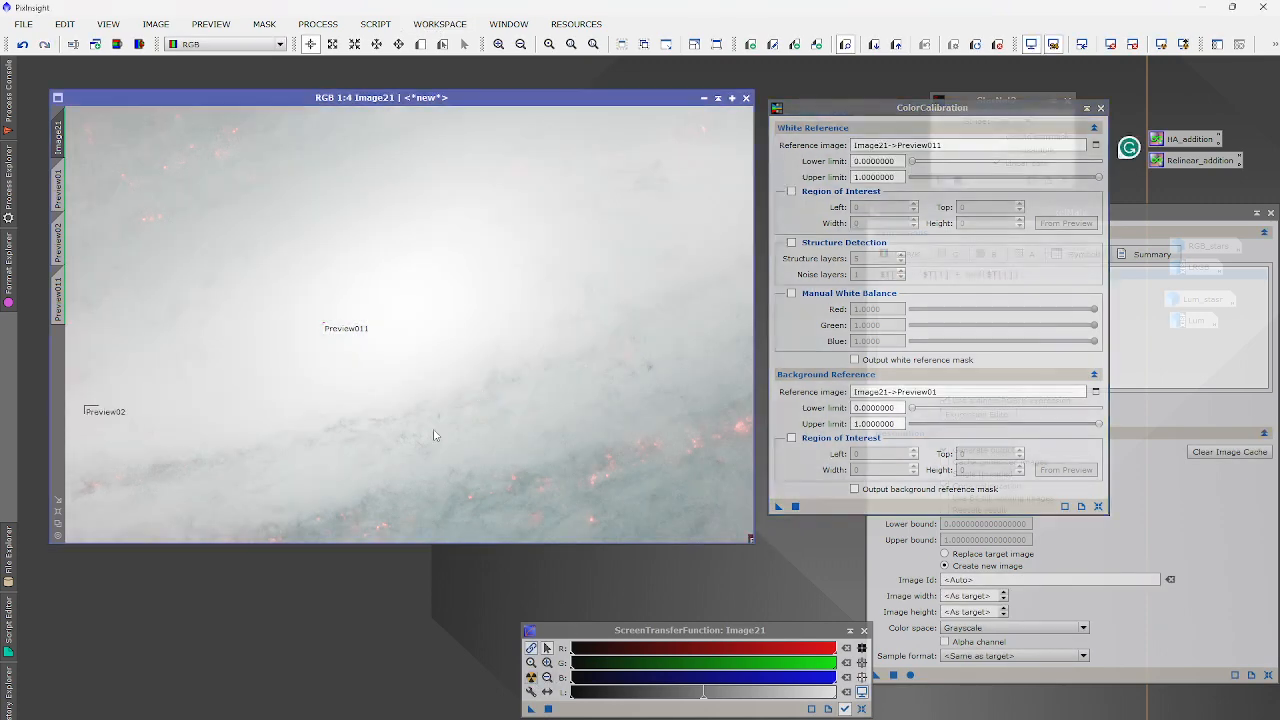
{"action": "scroll", "coordinate": [391, 308], "scroll_direction": "up", "scroll_amount": 5}
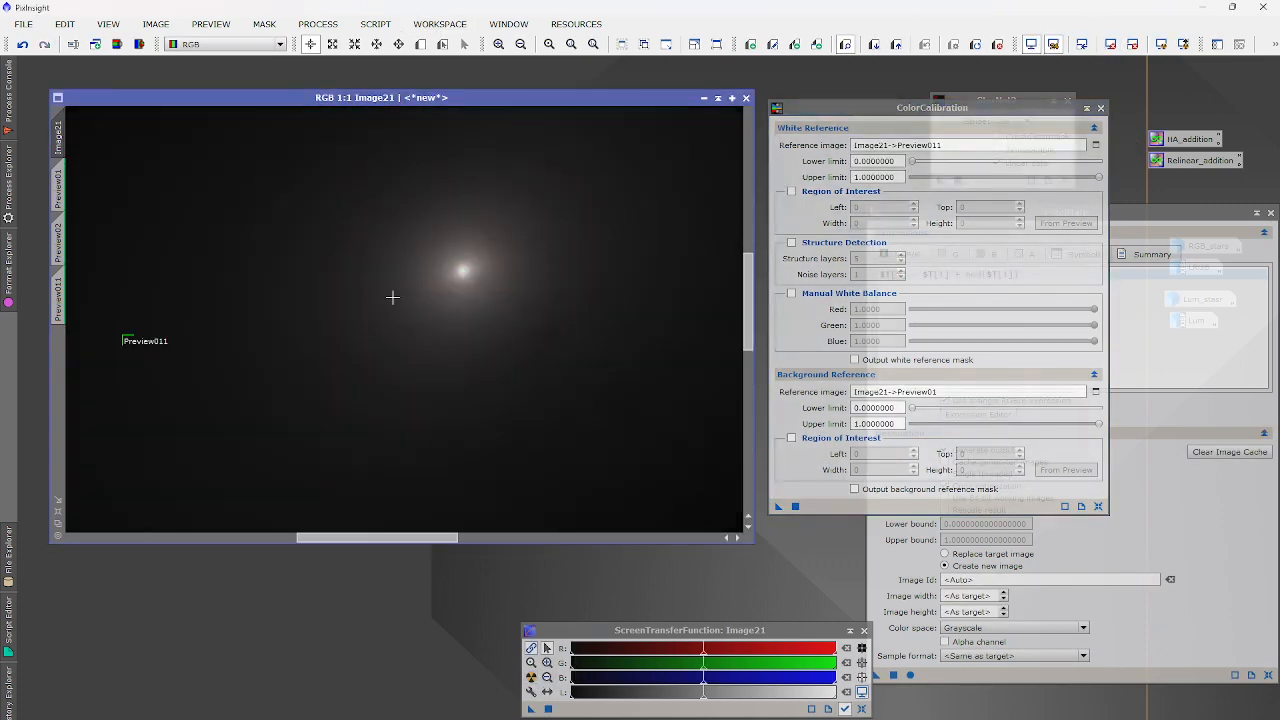
{"action": "scroll", "coordinate": [470, 289], "scroll_direction": "down", "scroll_amount": 5}
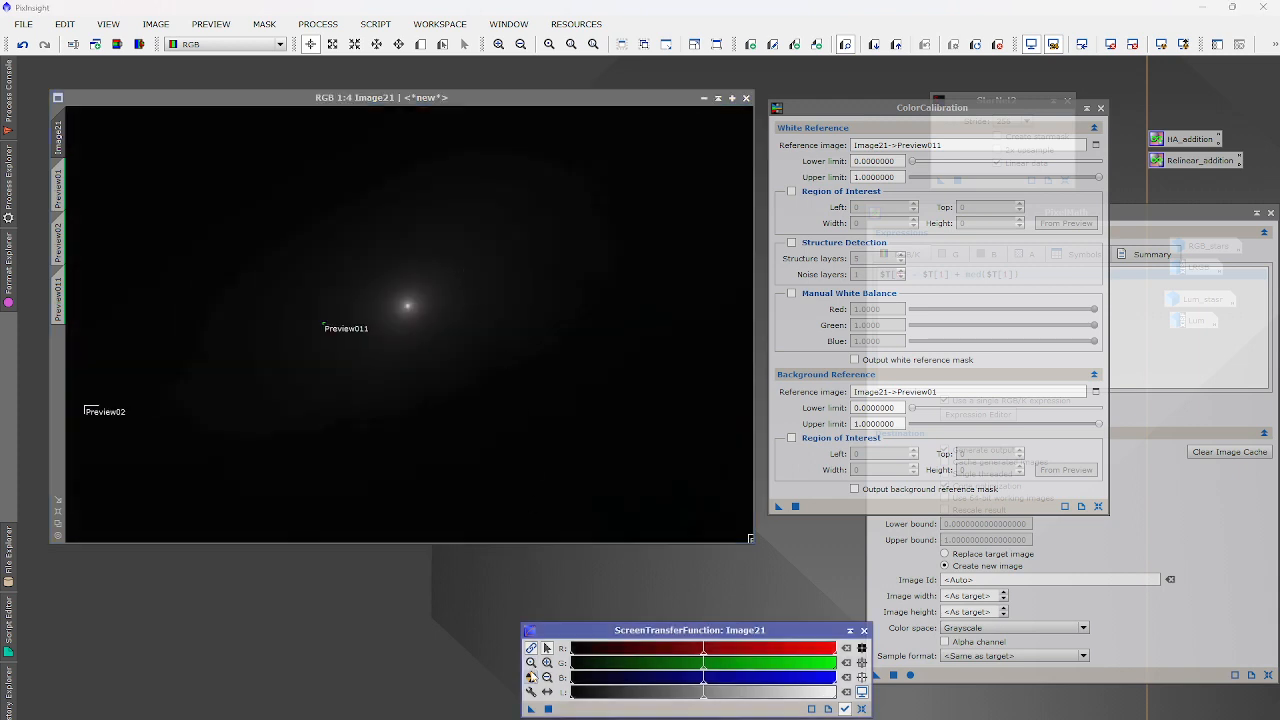
{"action": "left_click", "coordinate": [531, 677]}
Run $T[0] - $T[1] + med($T[1]) on Image21 to create Image23, auto-stretch and inspect it.
{"action": "left_click", "coordinate": [894, 676]}
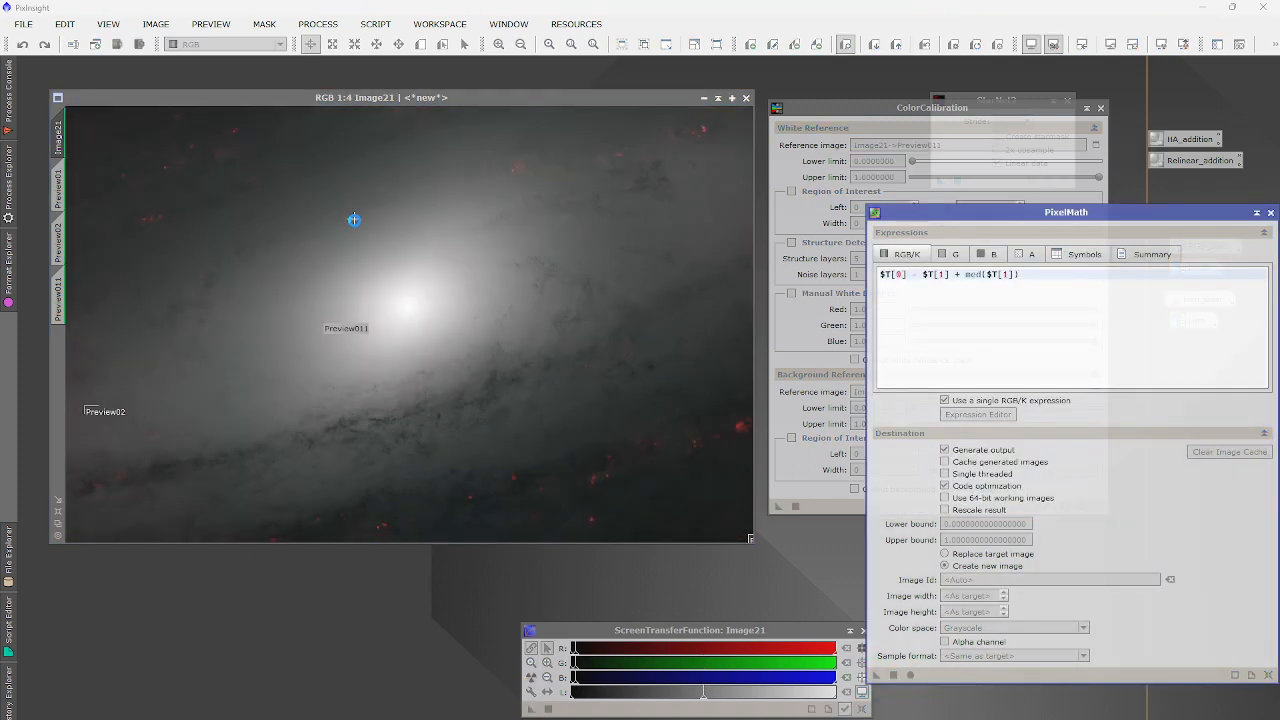
{"action": "left_click", "coordinate": [531, 677]}
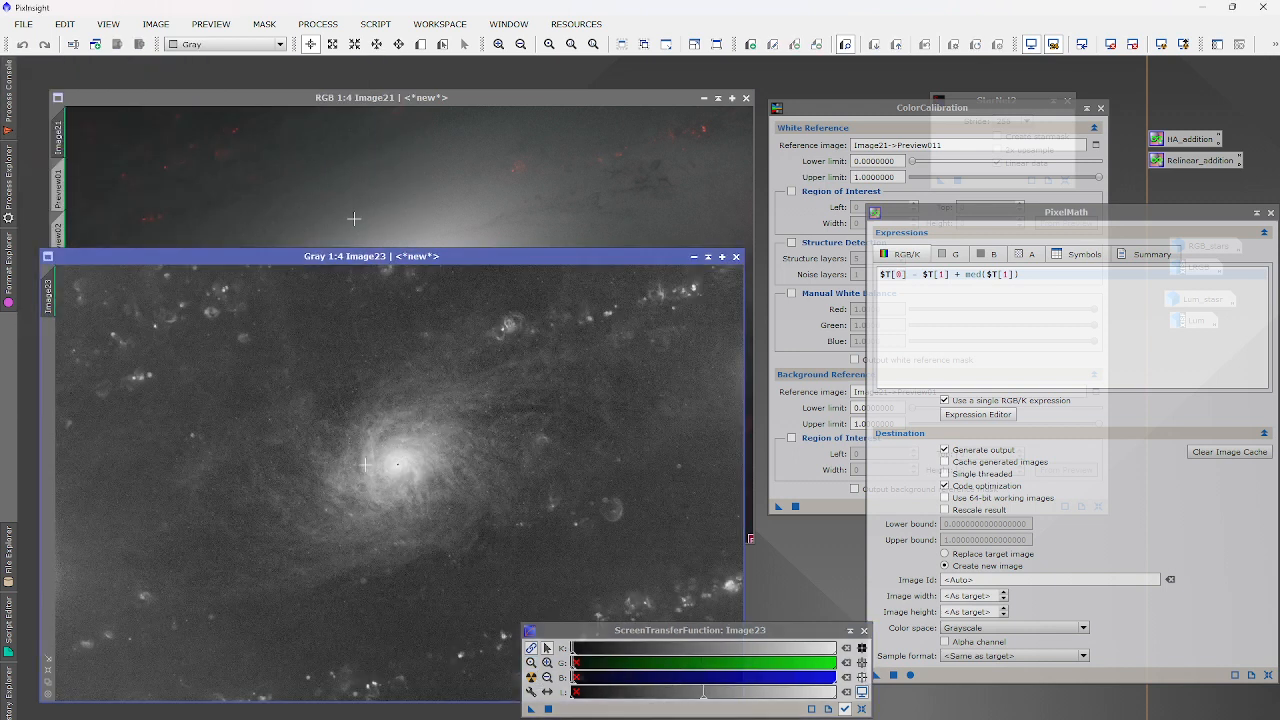
{"action": "scroll", "coordinate": [397, 424], "scroll_direction": "up", "scroll_amount": 1}
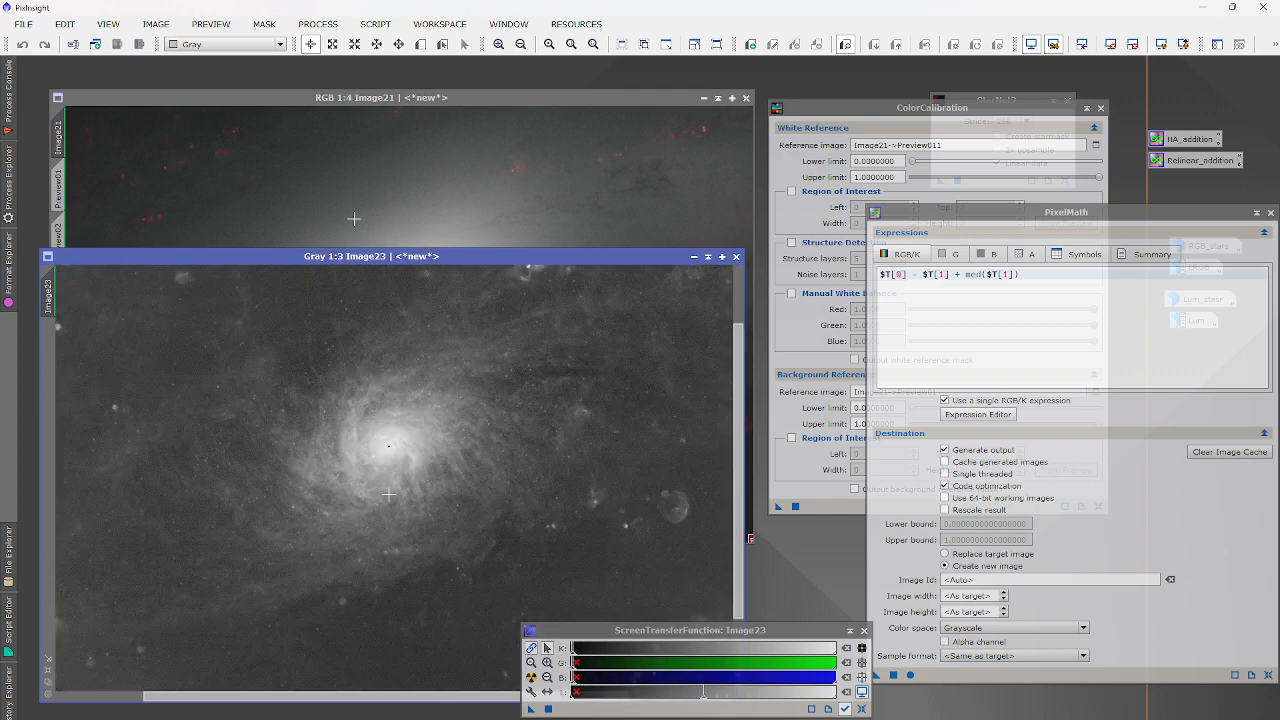
{"action": "scroll", "coordinate": [341, 497], "scroll_direction": "up", "scroll_amount": 3}
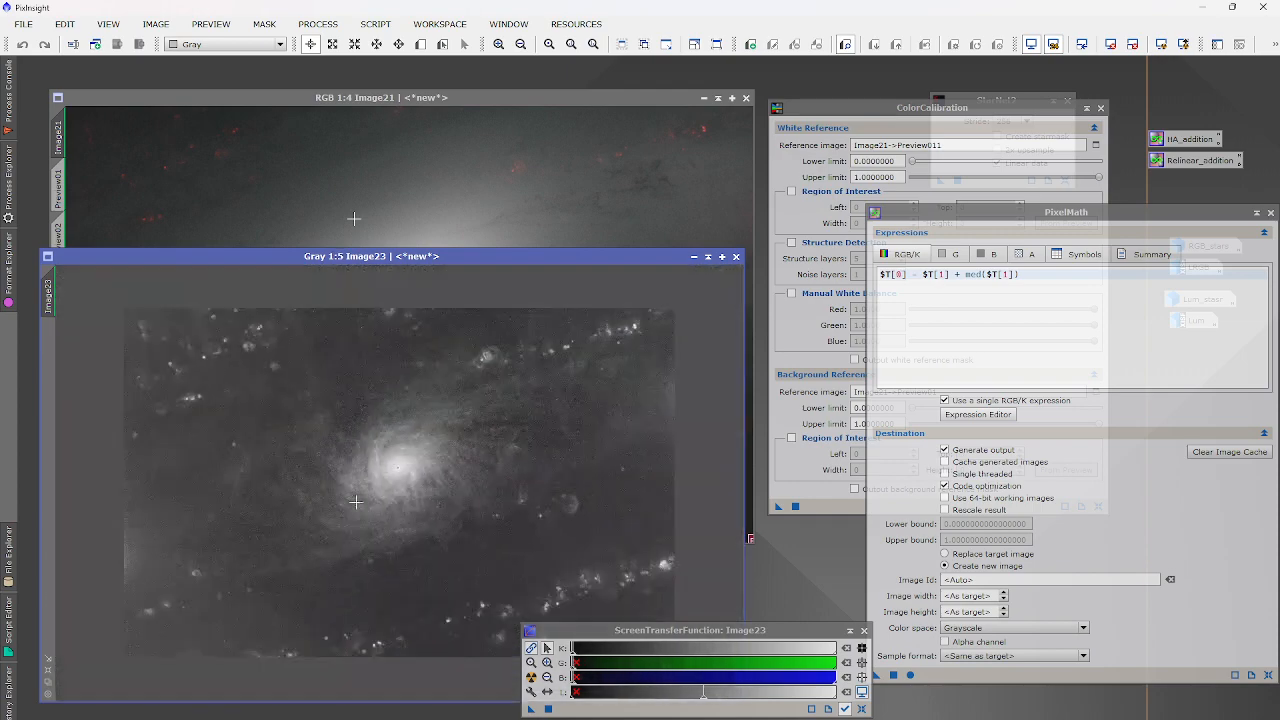
{"action": "scroll", "coordinate": [430, 445], "scroll_direction": "down", "scroll_amount": 2}
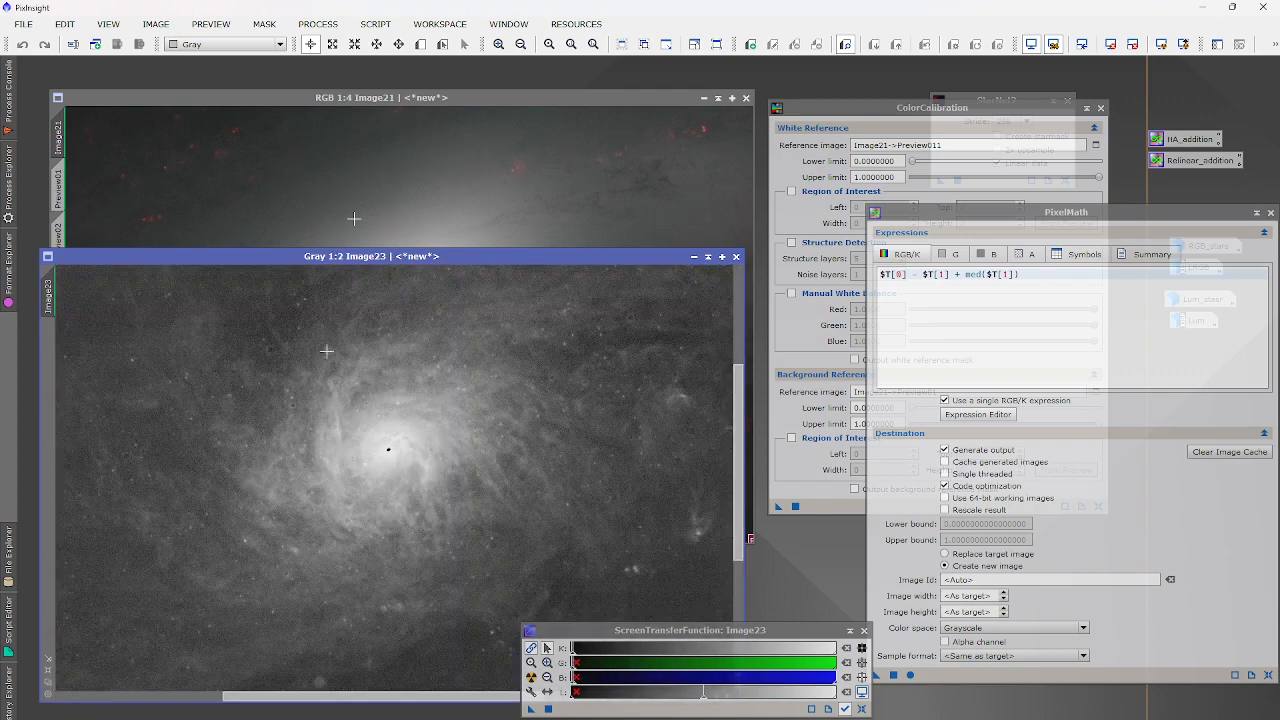
{"action": "scroll", "coordinate": [388, 449], "scroll_direction": "up", "scroll_amount": 2}
{"action": "scroll", "coordinate": [393, 410], "scroll_direction": "down", "scroll_amount": 3}
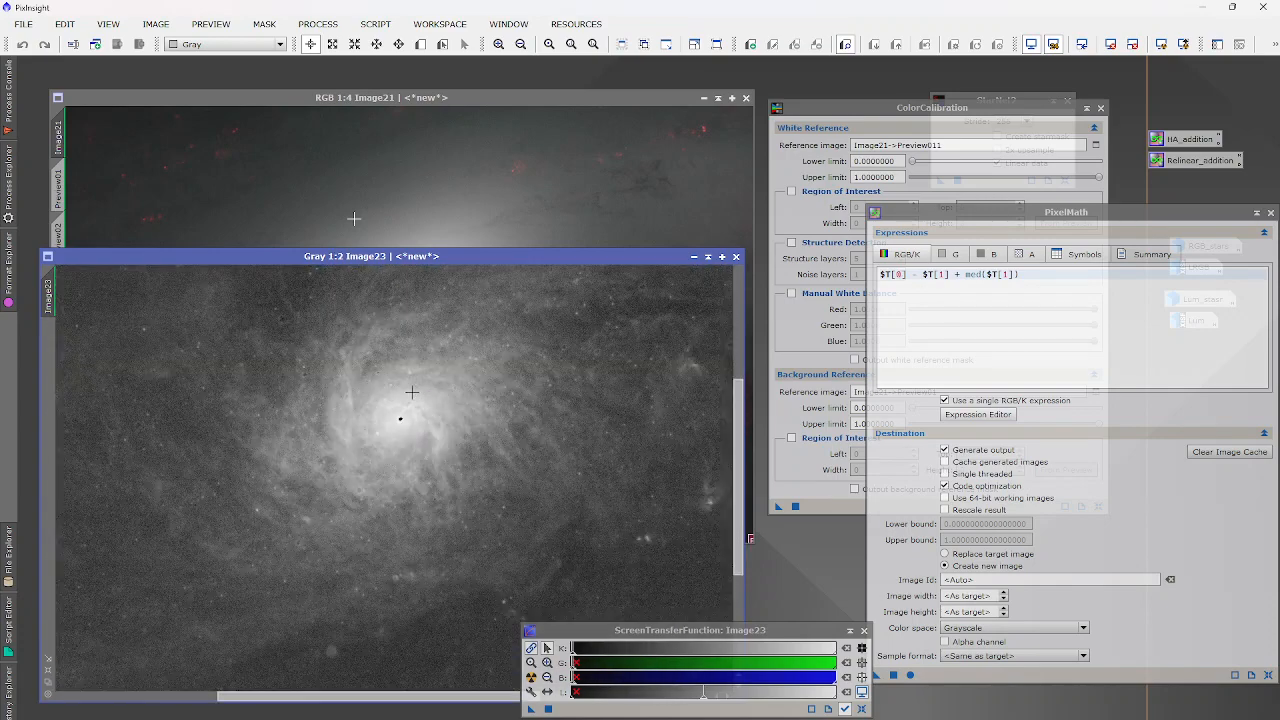
{"action": "scroll", "coordinate": [465, 431], "scroll_direction": "up", "scroll_amount": 2}
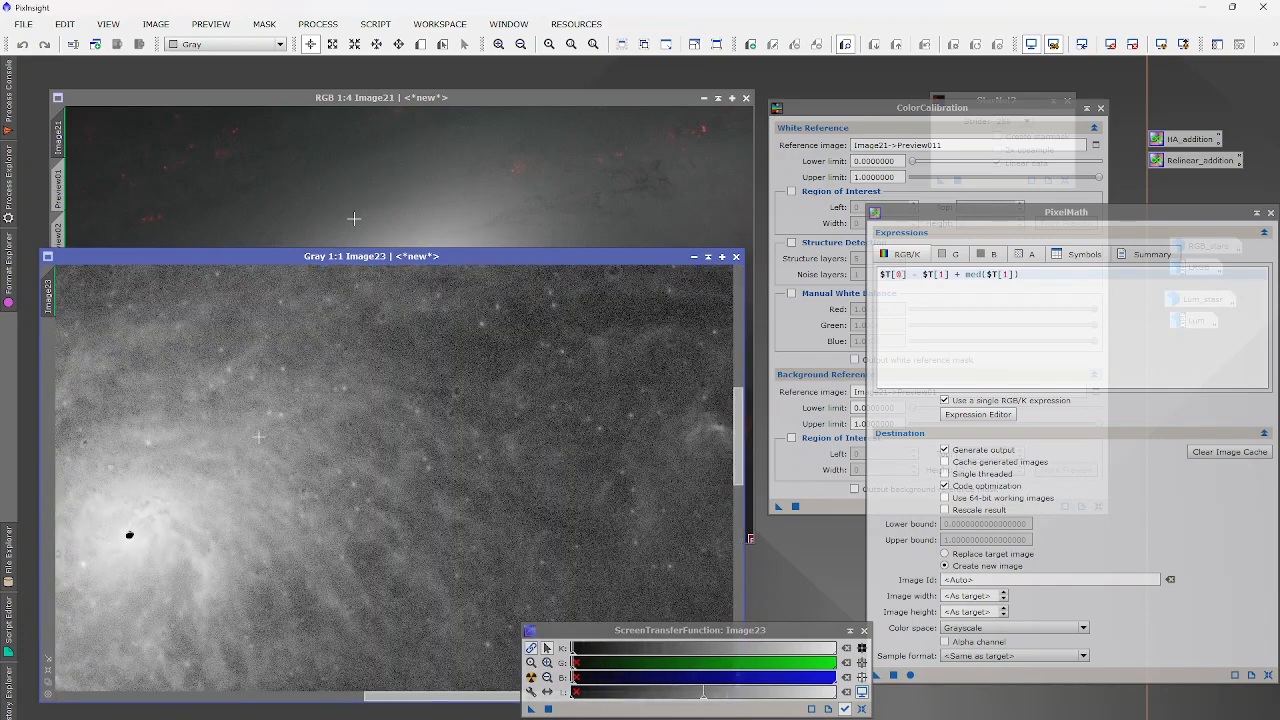
{"action": "scroll", "coordinate": [204, 430], "scroll_direction": "down", "scroll_amount": 3}
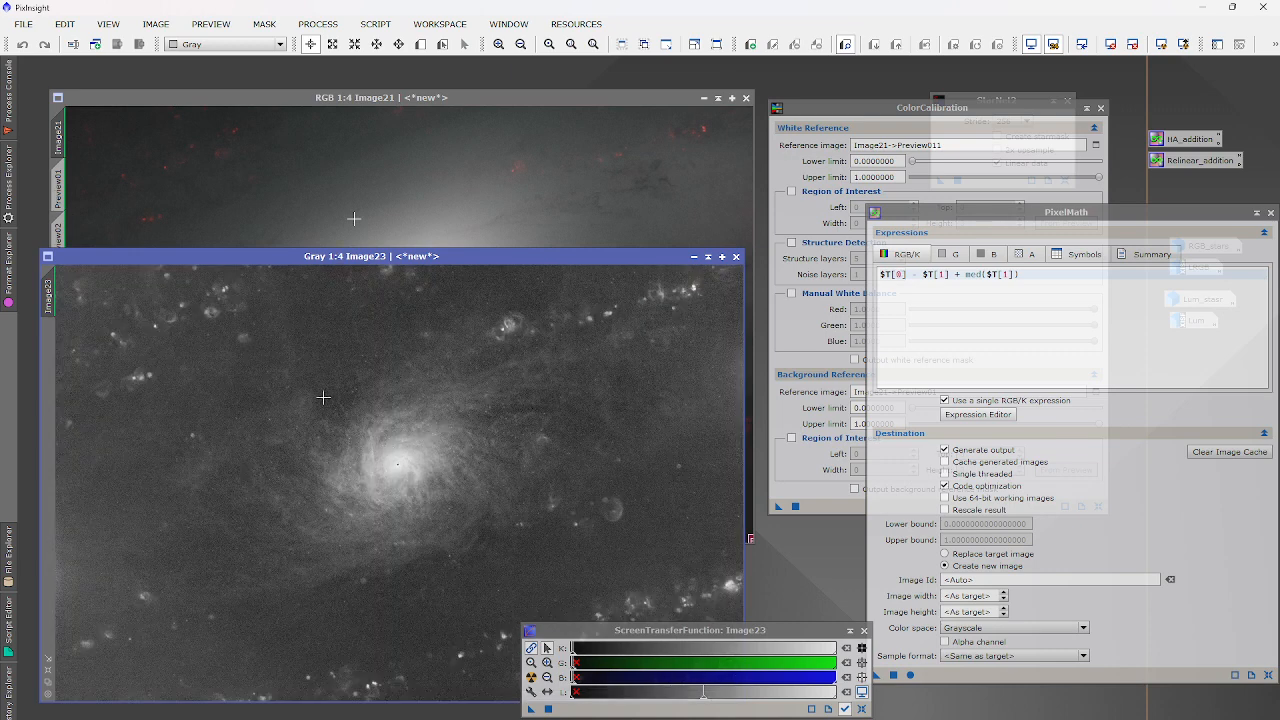
Draw a Preview01 box on Image23 and copy it onto Image21 as Preview012.
{"action": "left_click", "coordinate": [694, 256]}
{"action": "double_click", "coordinate": [423, 488]}
{"action": "left_click", "coordinate": [421, 46]}
{"action": "scroll", "coordinate": [386, 440], "scroll_direction": "up", "scroll_amount": 5}
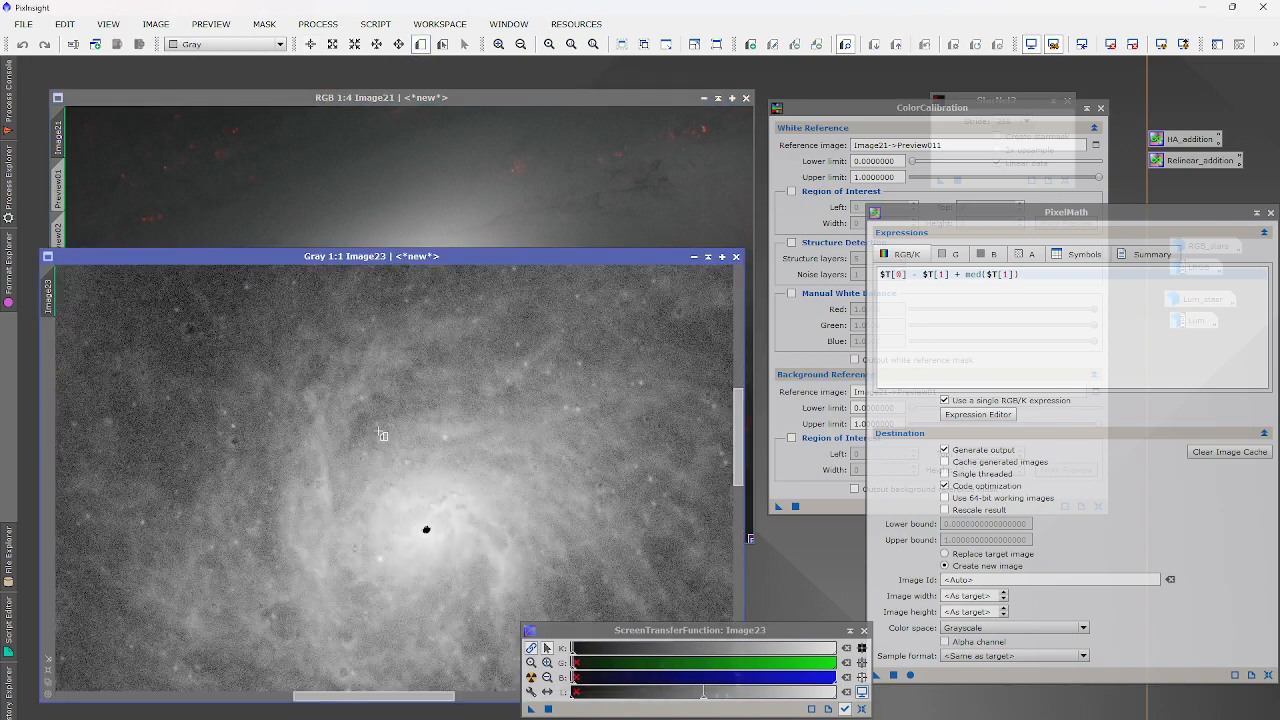
{"action": "scroll", "coordinate": [358, 426], "scroll_direction": "up", "scroll_amount": 14}
{"action": "left_click_drag", "start_coordinate": [374, 400], "coordinate": [487, 514]}
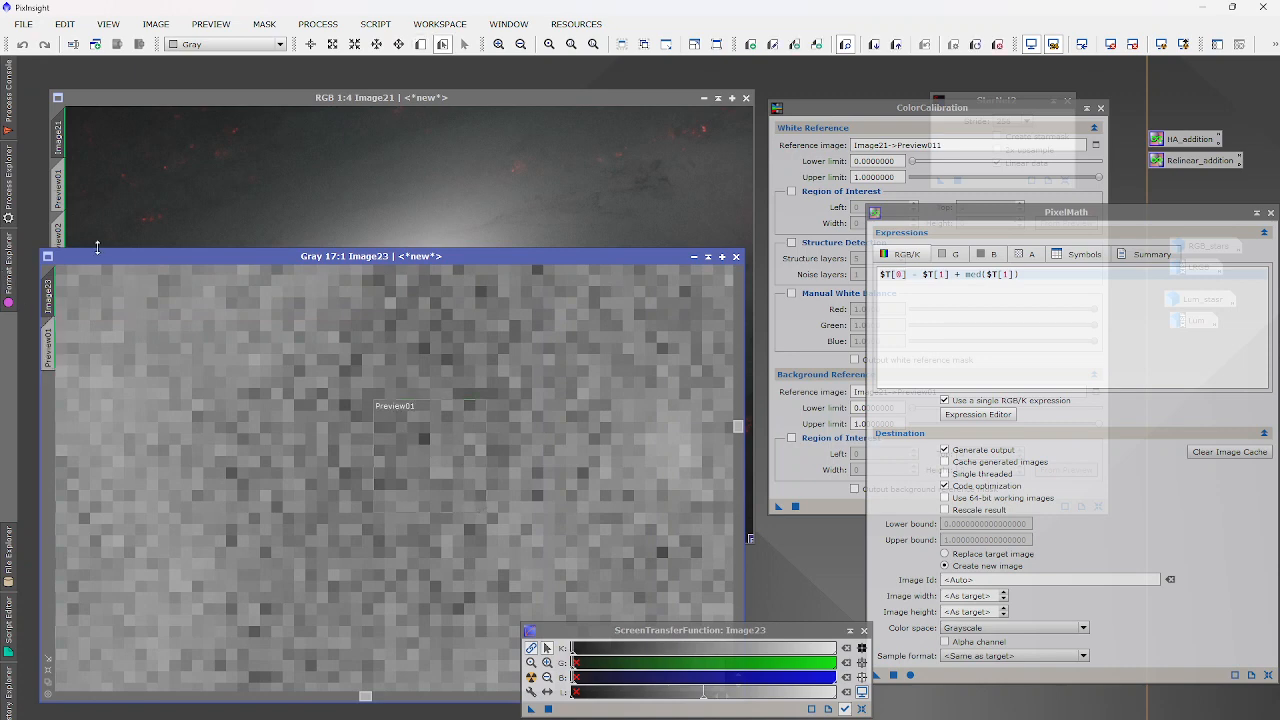
{"action": "left_click_drag", "start_coordinate": [97, 252], "coordinate": [293, 244]}
{"action": "left_click", "coordinate": [243, 336]}
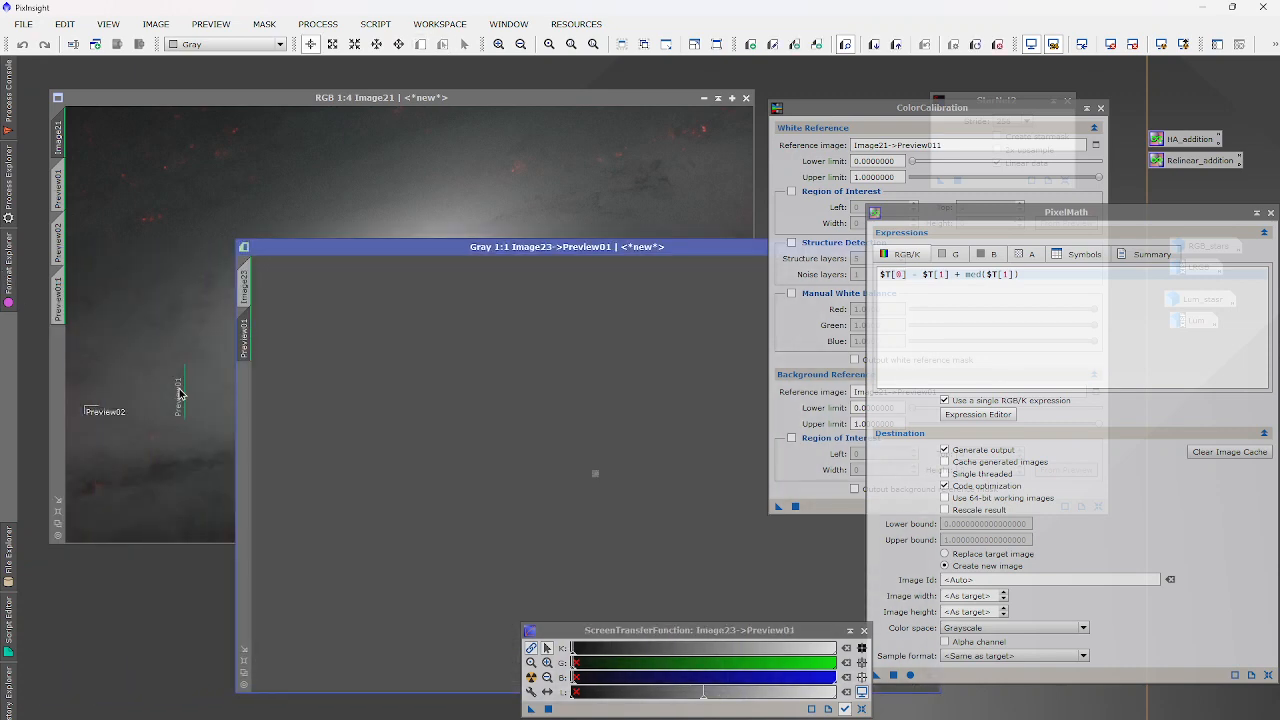
{"action": "left_click_drag", "start_coordinate": [179, 395], "coordinate": [63, 365]}
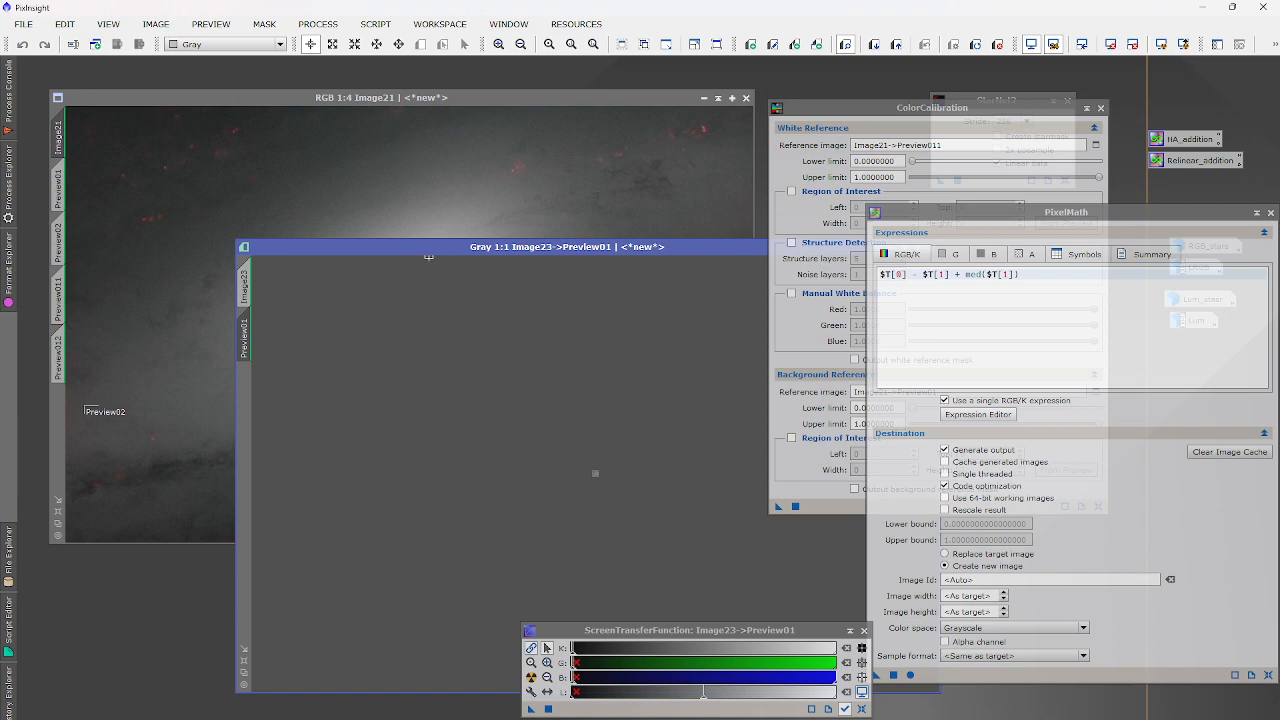
{"action": "left_click", "coordinate": [244, 285]}
Rename Image23 to 'Subtracted' through the image Identifier.
{"action": "left_click", "coordinate": [156, 23]}
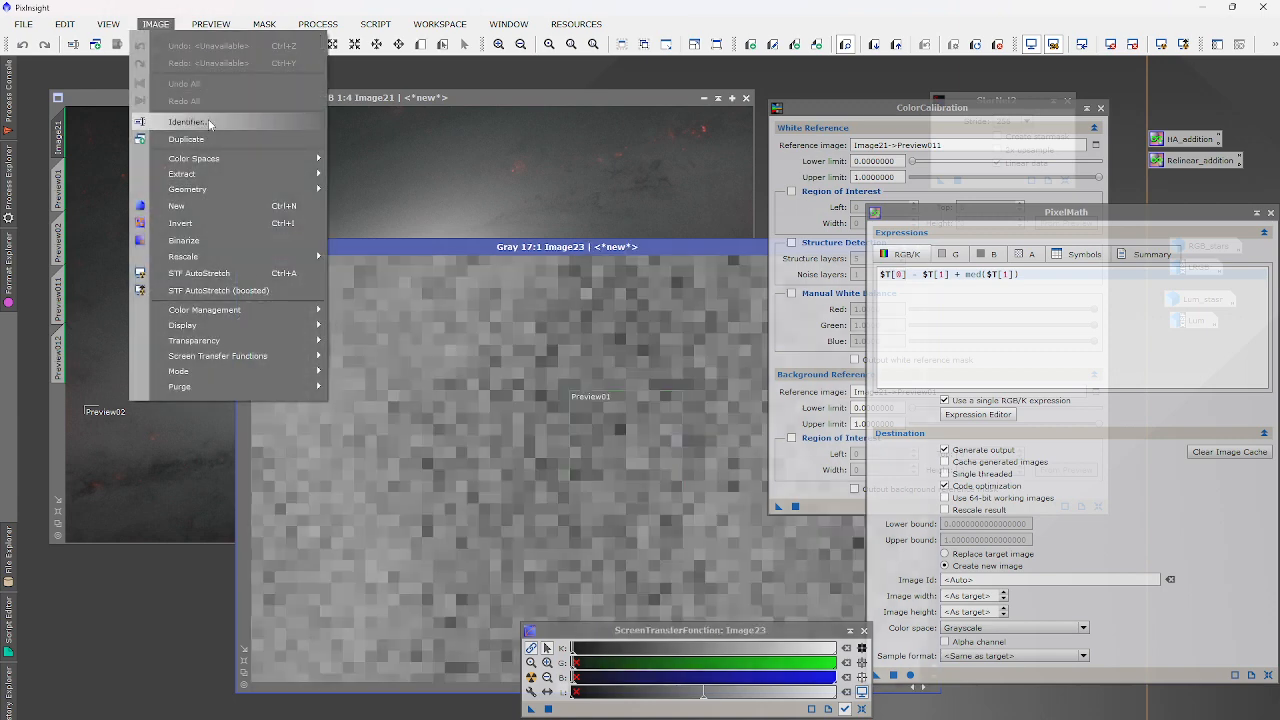
{"action": "left_click", "coordinate": [208, 120]}
{"action": "type", "text": "Subtr"}
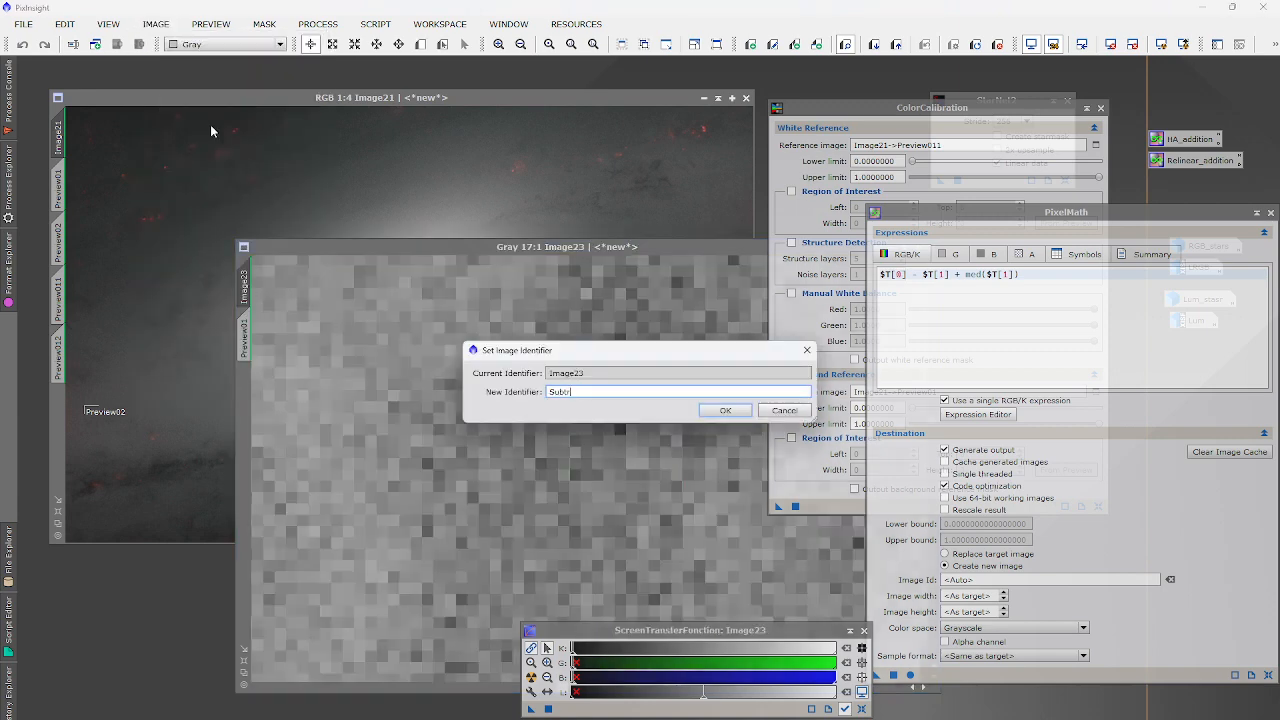
{"action": "type", "text": "acted"}
{"action": "key", "text": "Return"}
{"action": "left_click", "coordinate": [210, 126]}
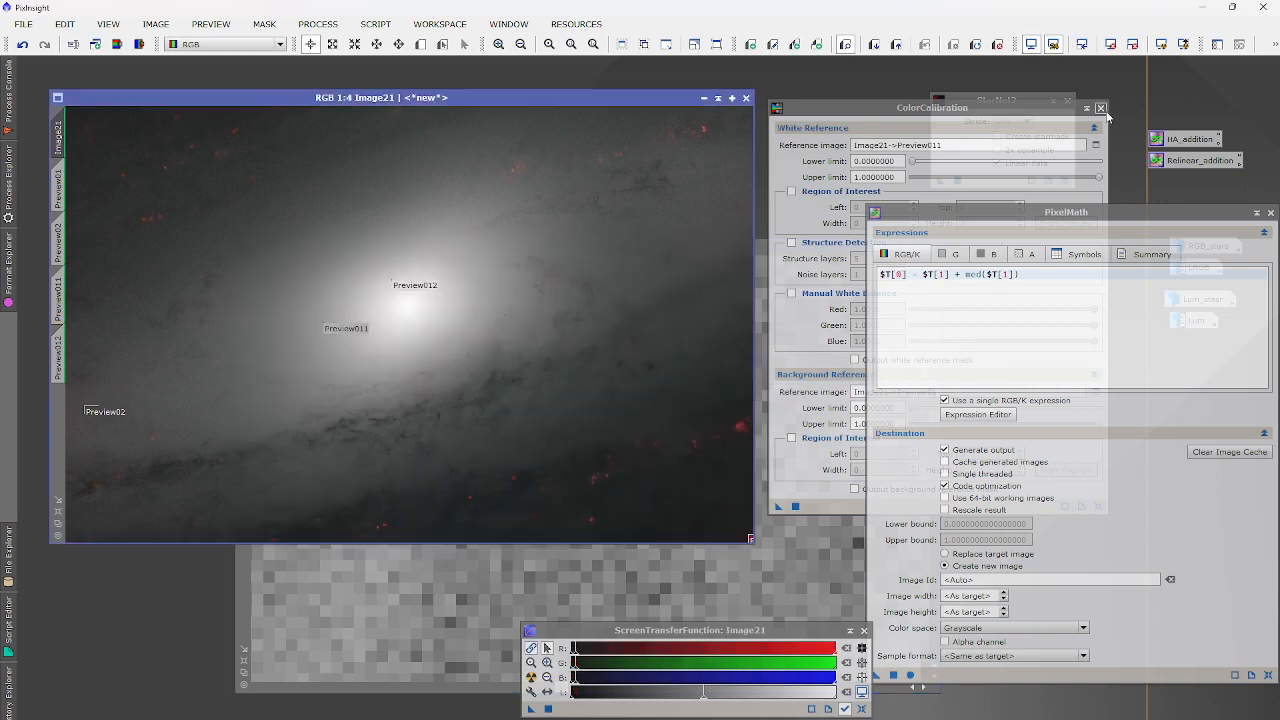
Set Image21->Preview012 as ColorCalibration's white reference.
{"action": "left_click", "coordinate": [1095, 145]}
{"action": "left_click", "coordinate": [640, 368]}
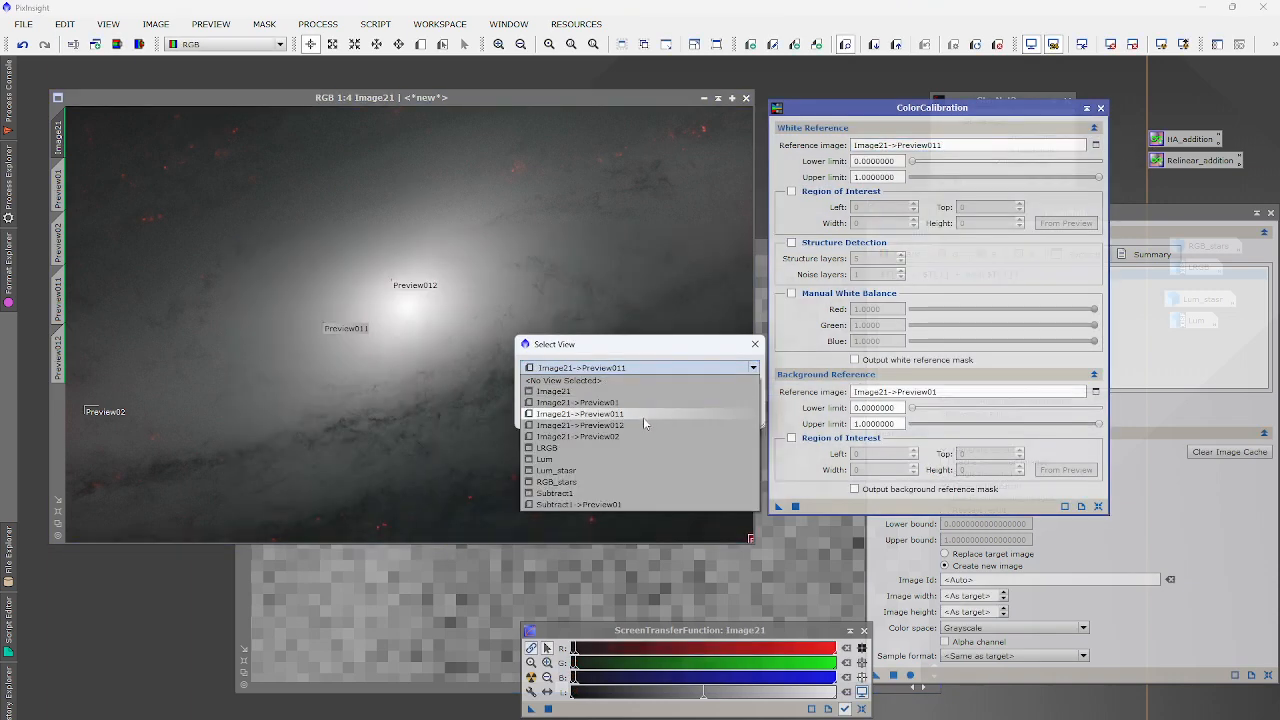
{"action": "left_click", "coordinate": [645, 425]}
{"action": "left_click", "coordinate": [672, 414]}
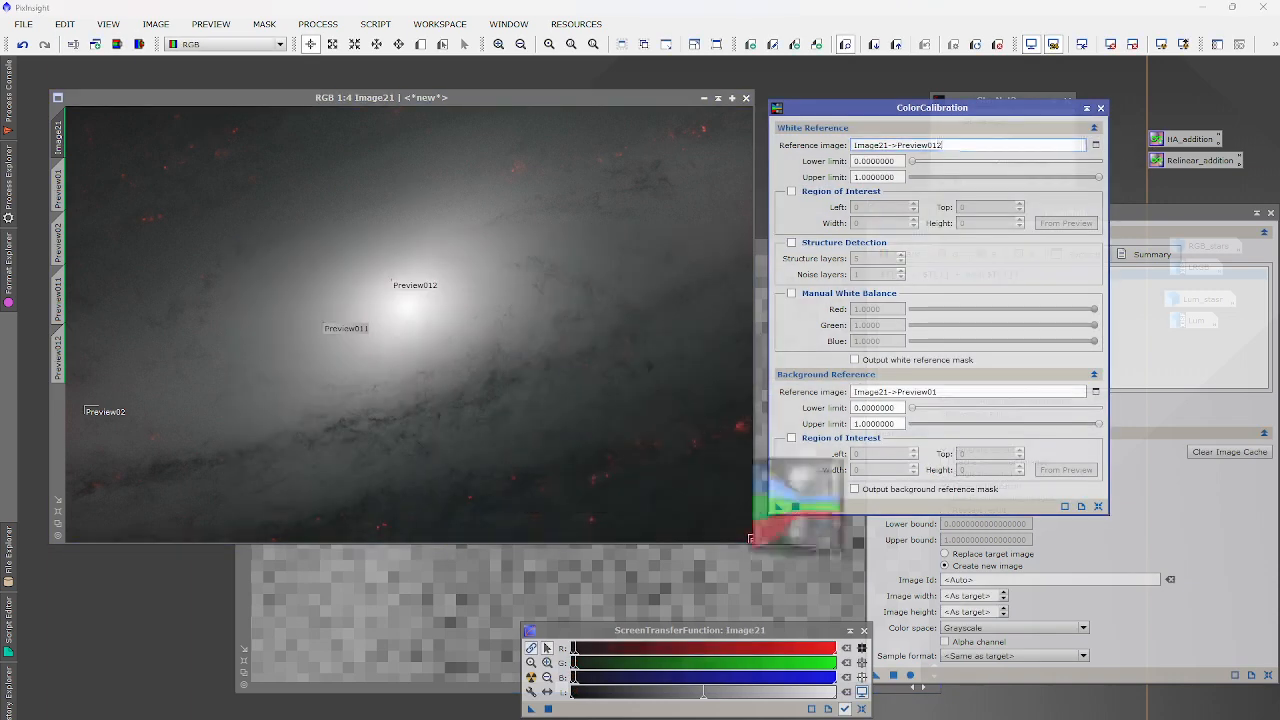
Apply PixelMath to Image21 to create Image24, auto-stretch it, and compare with Subtract1.
{"action": "left_click", "coordinate": [895, 676]}
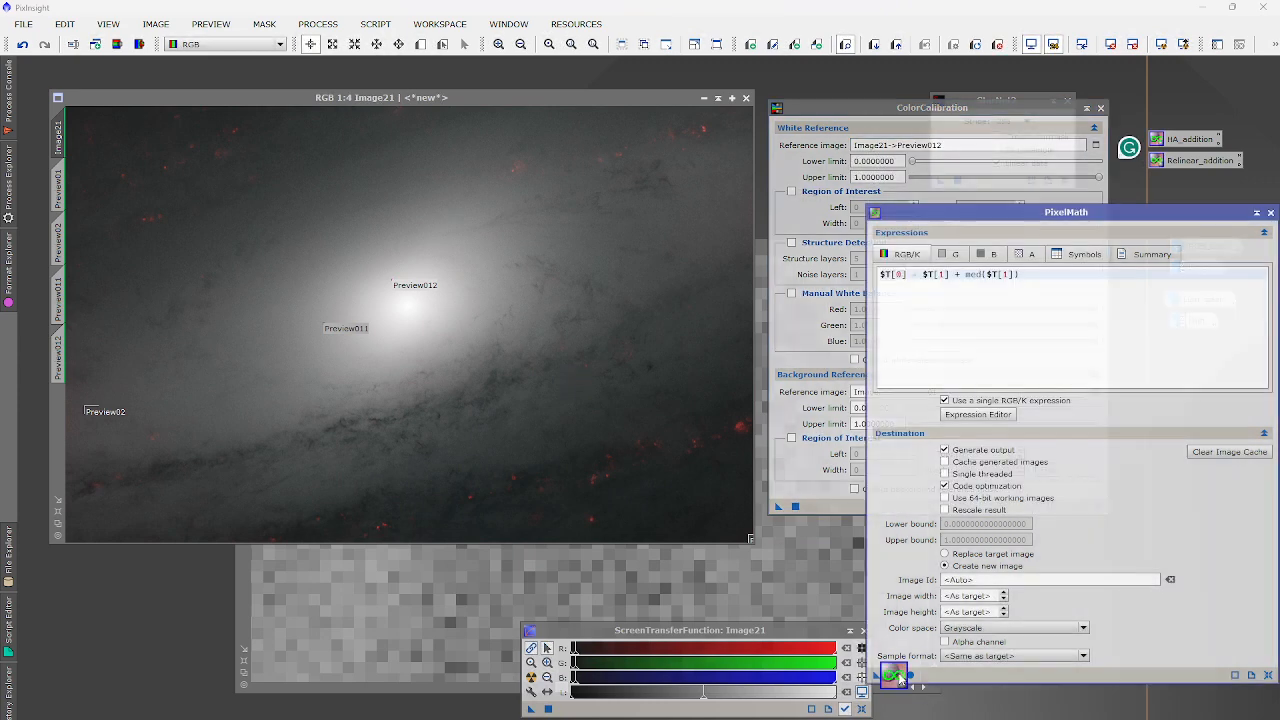
{"action": "left_click_drag", "start_coordinate": [897, 676], "coordinate": [517, 403]}
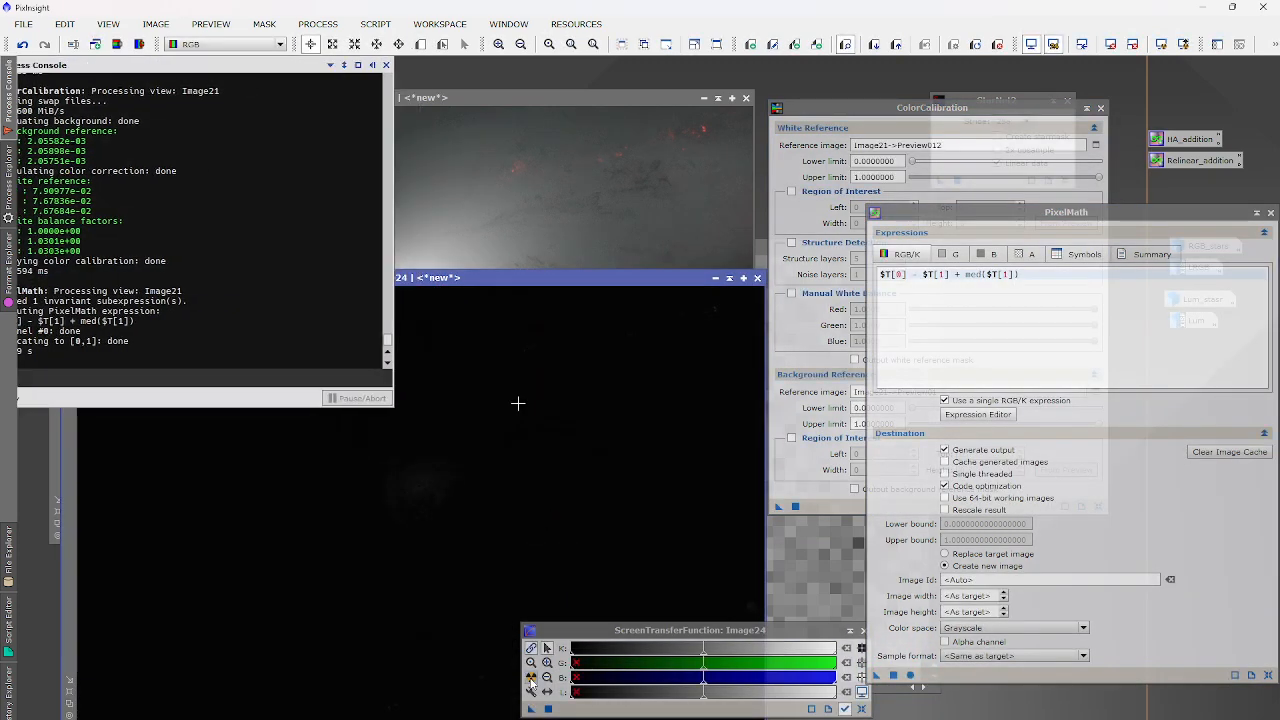
{"action": "key", "text": "ctrl+a"}
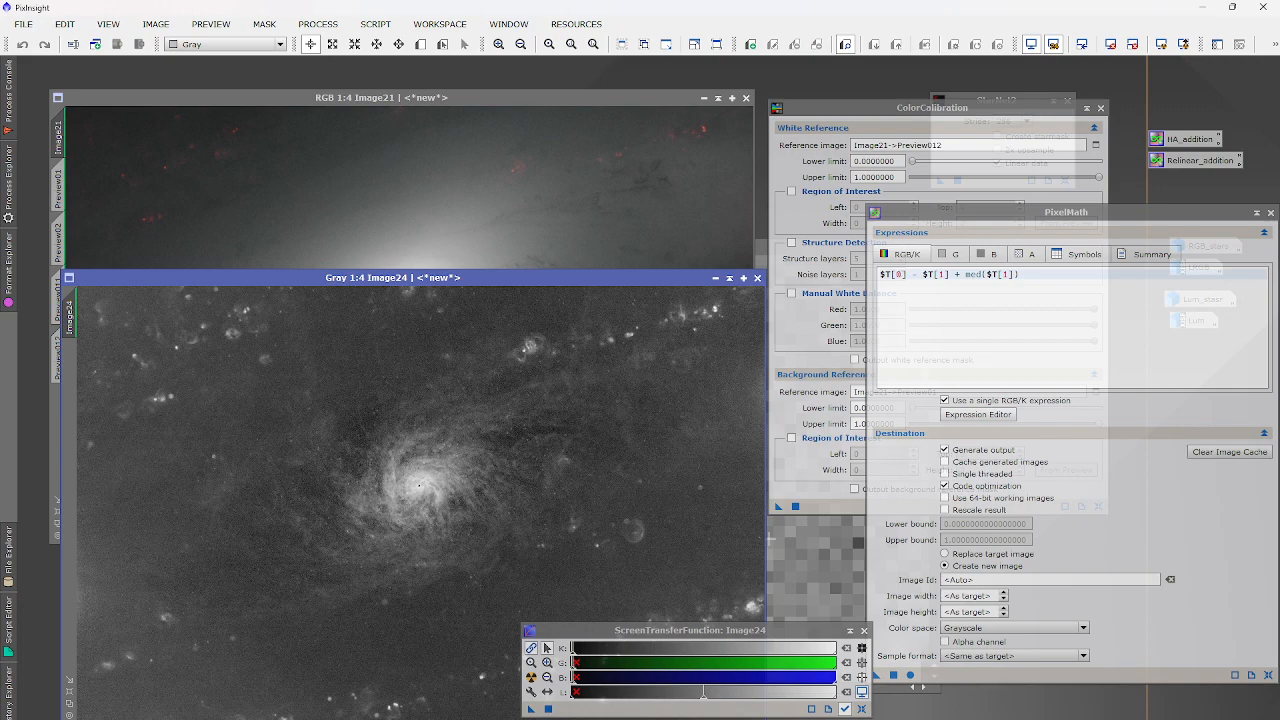
{"action": "left_click", "coordinate": [790, 546]}
{"action": "scroll", "coordinate": [645, 526], "scroll_direction": "down", "scroll_amount": 11}
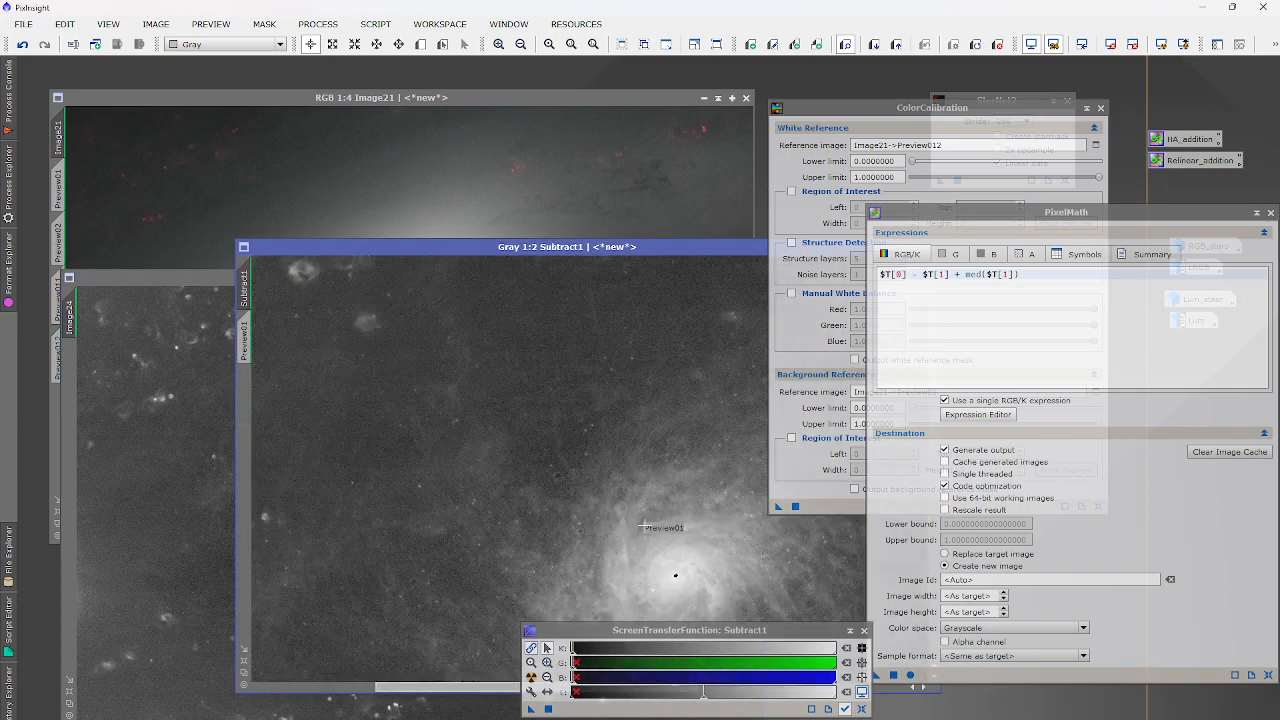
{"action": "scroll", "coordinate": [645, 525], "scroll_direction": "down", "scroll_amount": 3}
{"action": "scroll", "coordinate": [645, 525], "scroll_direction": "up", "scroll_amount": 1}
{"action": "left_click", "coordinate": [212, 492]}
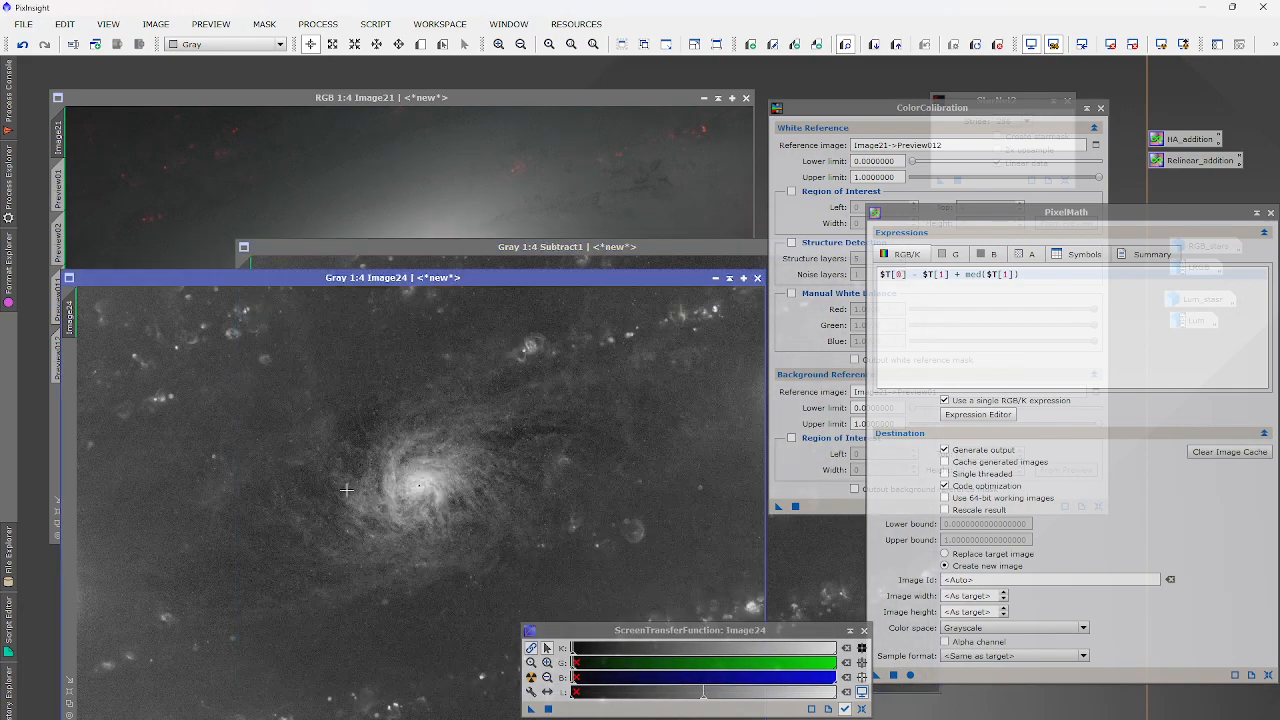
{"action": "left_click_drag", "start_coordinate": [1061, 113], "coordinate": [1205, 81]}
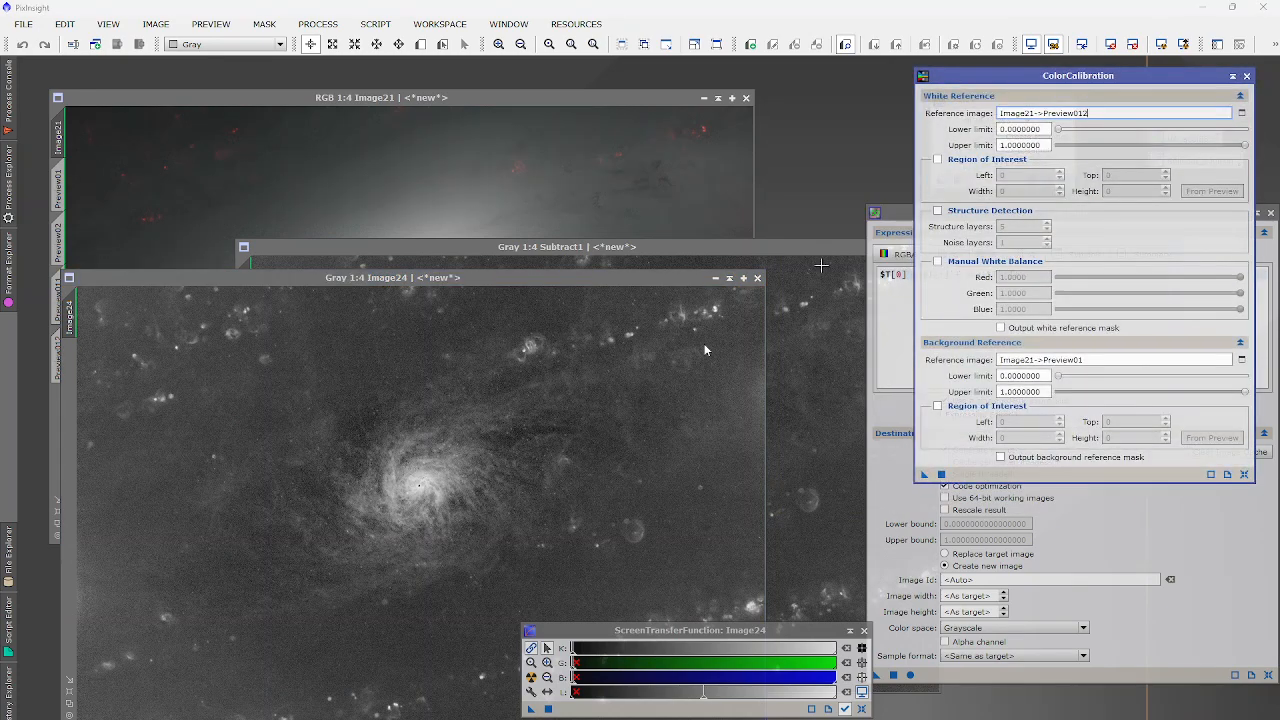
Compare Image24 against the Subtract1 image, zooming in to inspect.
{"action": "left_click", "coordinate": [776, 462]}
{"action": "left_click", "coordinate": [218, 487]}
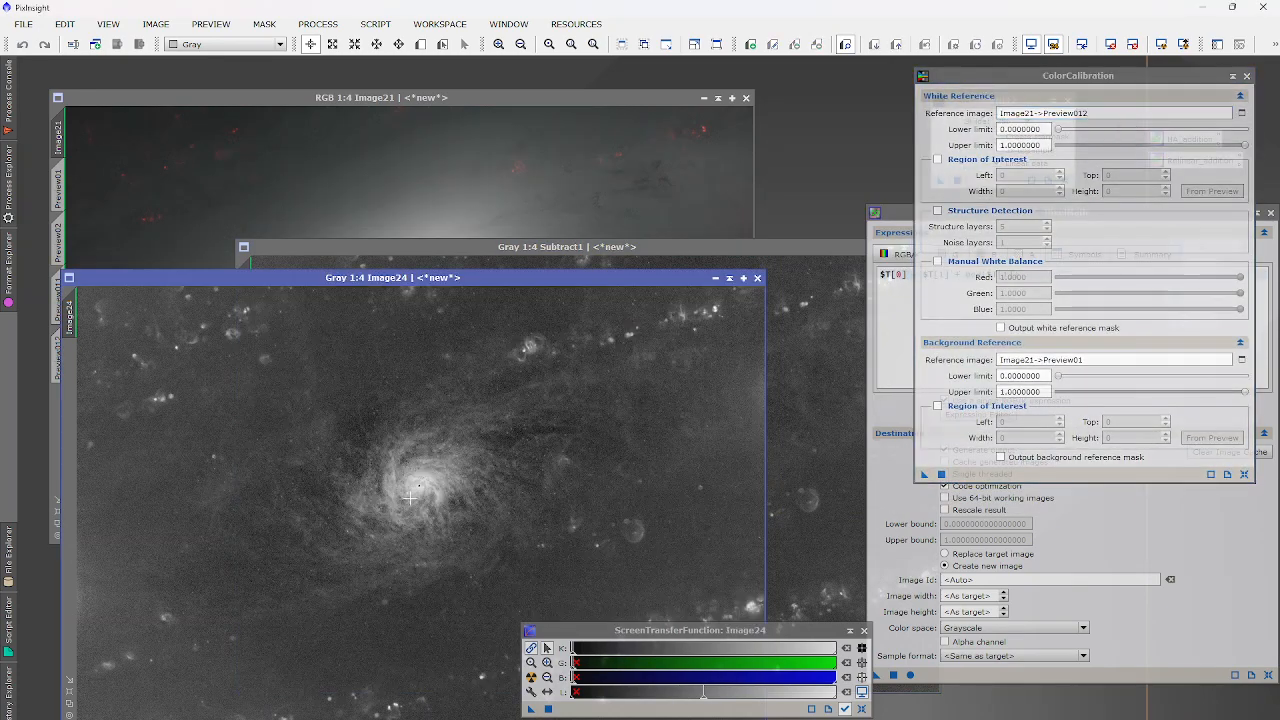
{"action": "scroll", "coordinate": [482, 495], "scroll_direction": "up", "scroll_amount": 4}
{"action": "scroll", "coordinate": [496, 466], "scroll_direction": "down", "scroll_amount": 2}
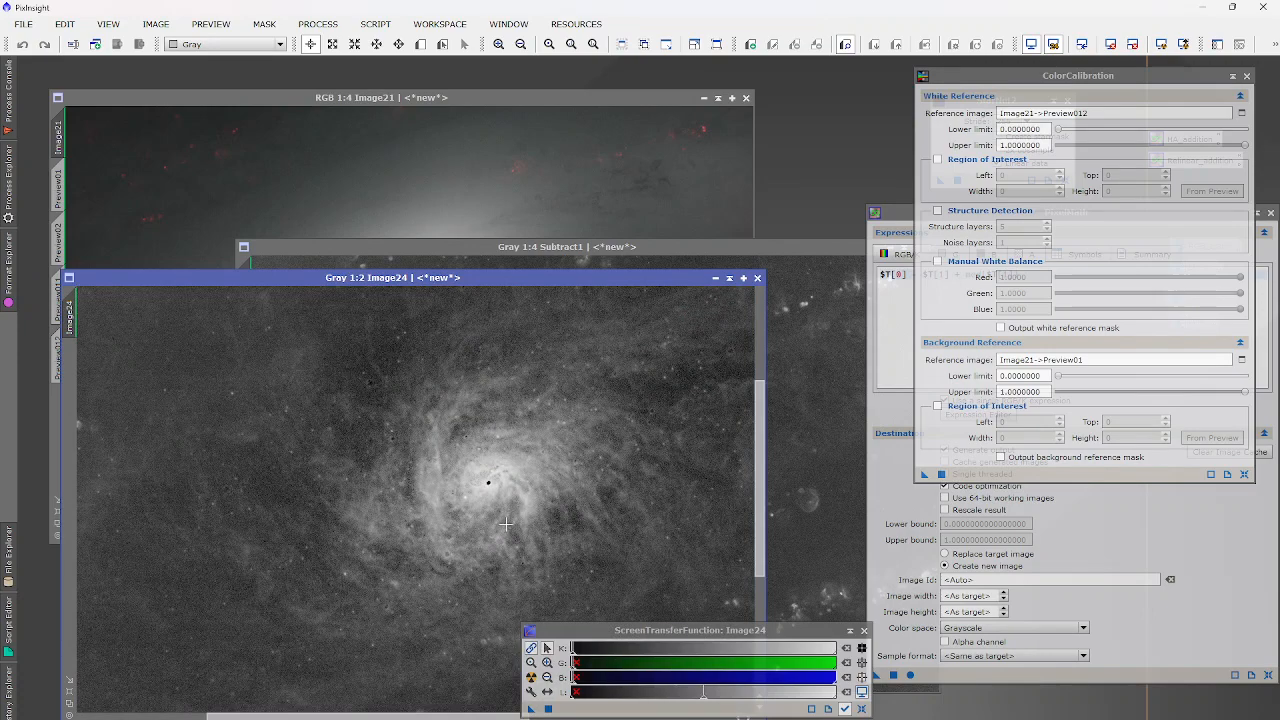
{"action": "scroll", "coordinate": [512, 522], "scroll_direction": "up", "scroll_amount": 6}
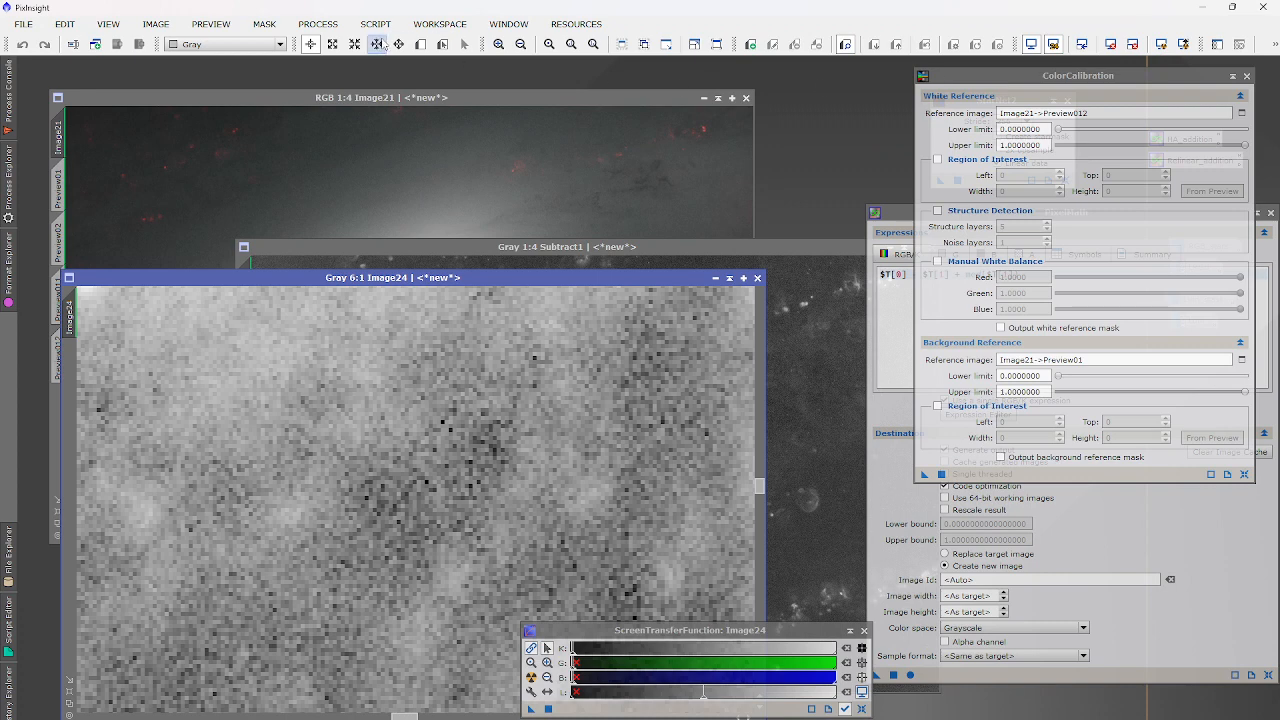
Mark a small Preview01 on Image24's galaxy, view it, then close Image24.
{"action": "left_click", "coordinate": [420, 44]}
{"action": "mouse_move", "coordinate": [458, 430]}
{"action": "left_mouse_down"}
{"action": "mouse_move", "coordinate": [504, 474]}
{"action": "mouse_move", "coordinate": [487, 462]}
{"action": "left_mouse_up"}
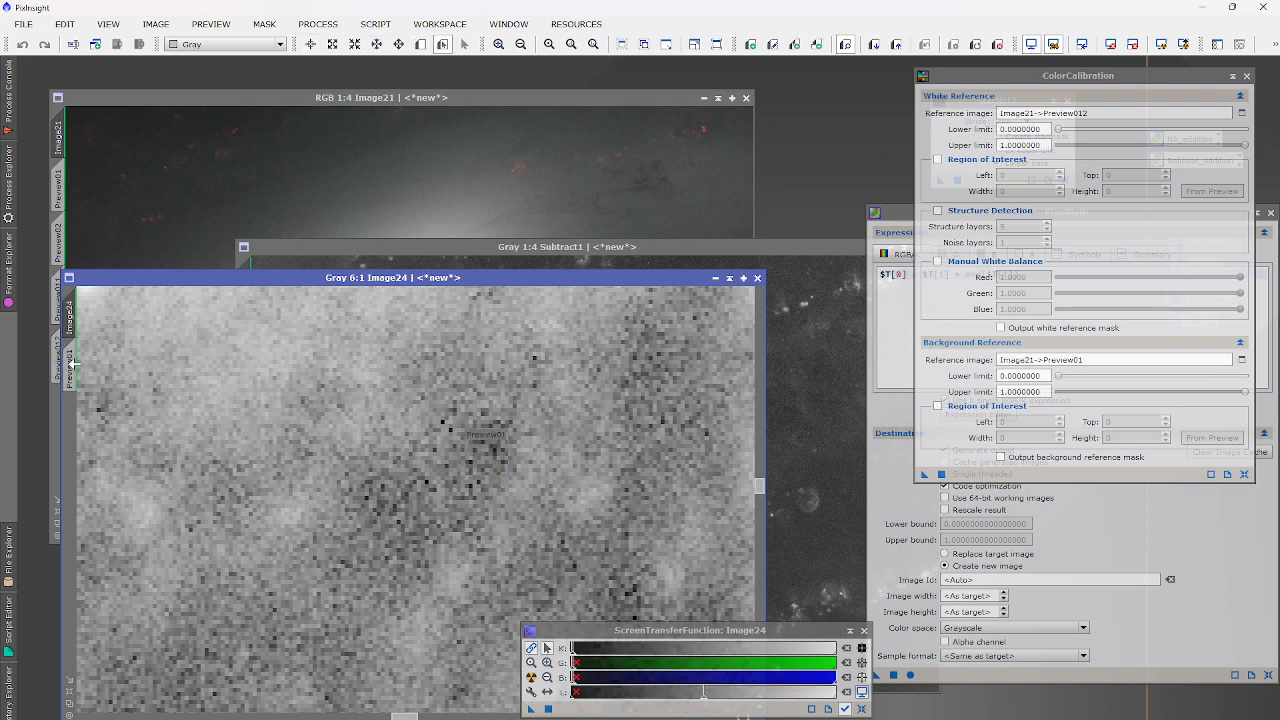
{"action": "left_click", "coordinate": [69, 365]}
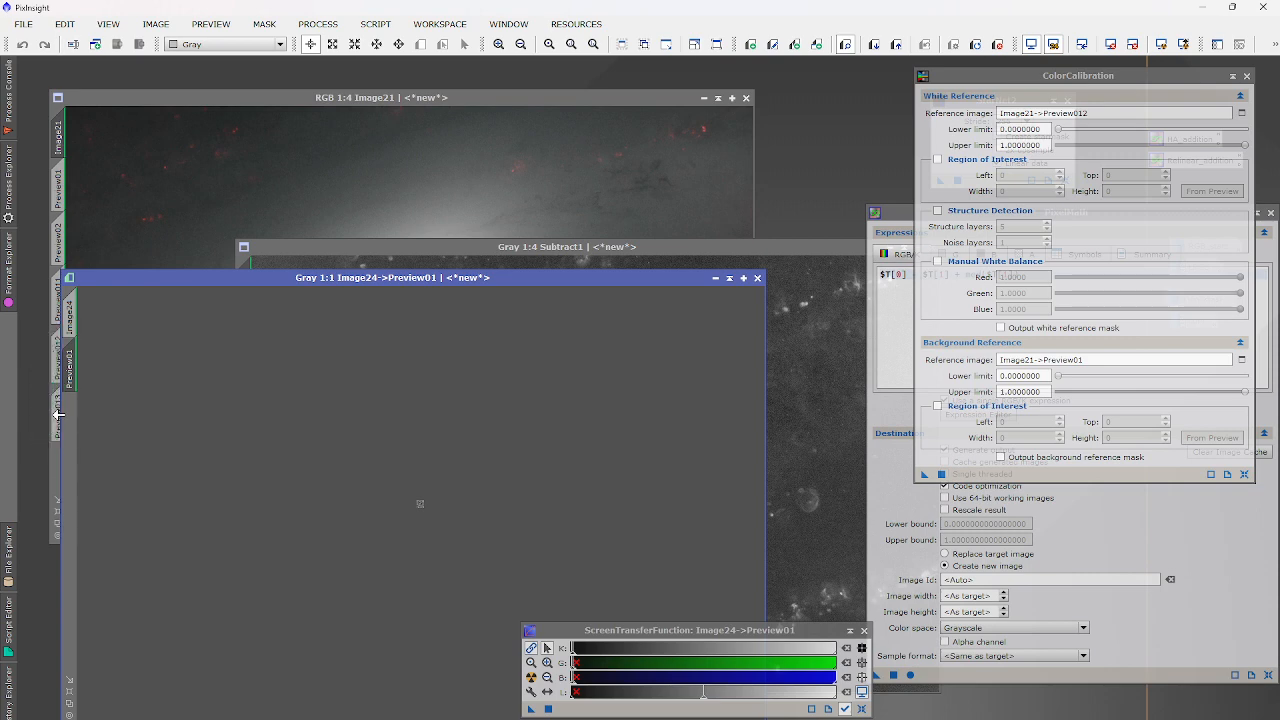
{"action": "left_click", "coordinate": [757, 278]}
{"action": "left_click", "coordinate": [687, 177]}
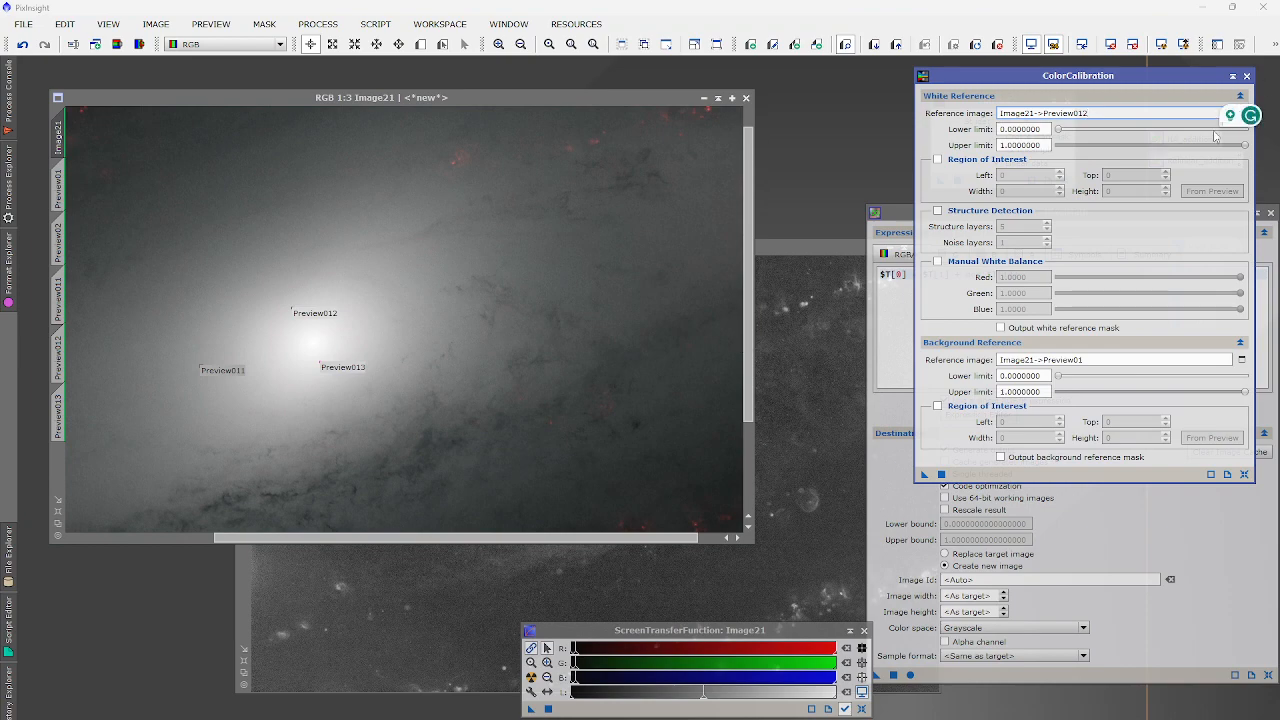
Pick Image21->Preview013 as ColorCalibration's white reference and confirm with OK.
{"action": "left_click_drag", "start_coordinate": [1153, 78], "coordinate": [1092, 83]}
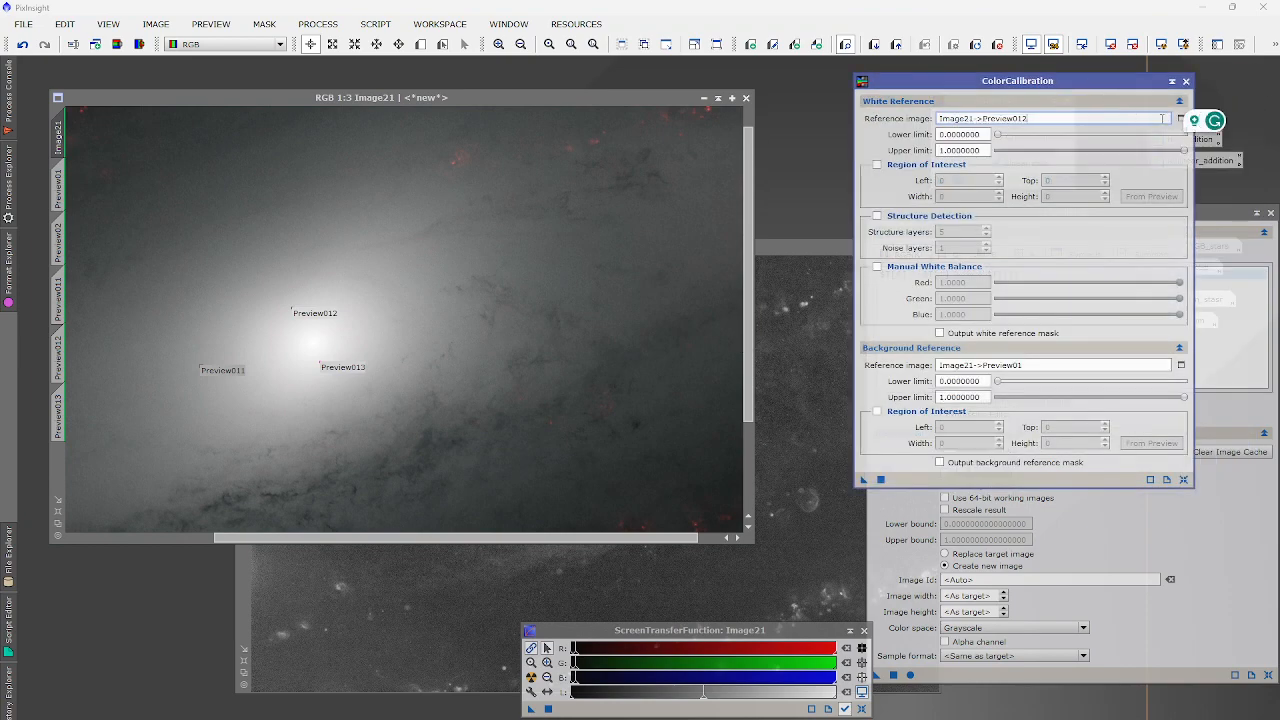
{"action": "left_click", "coordinate": [1180, 118]}
{"action": "left_click", "coordinate": [630, 368]}
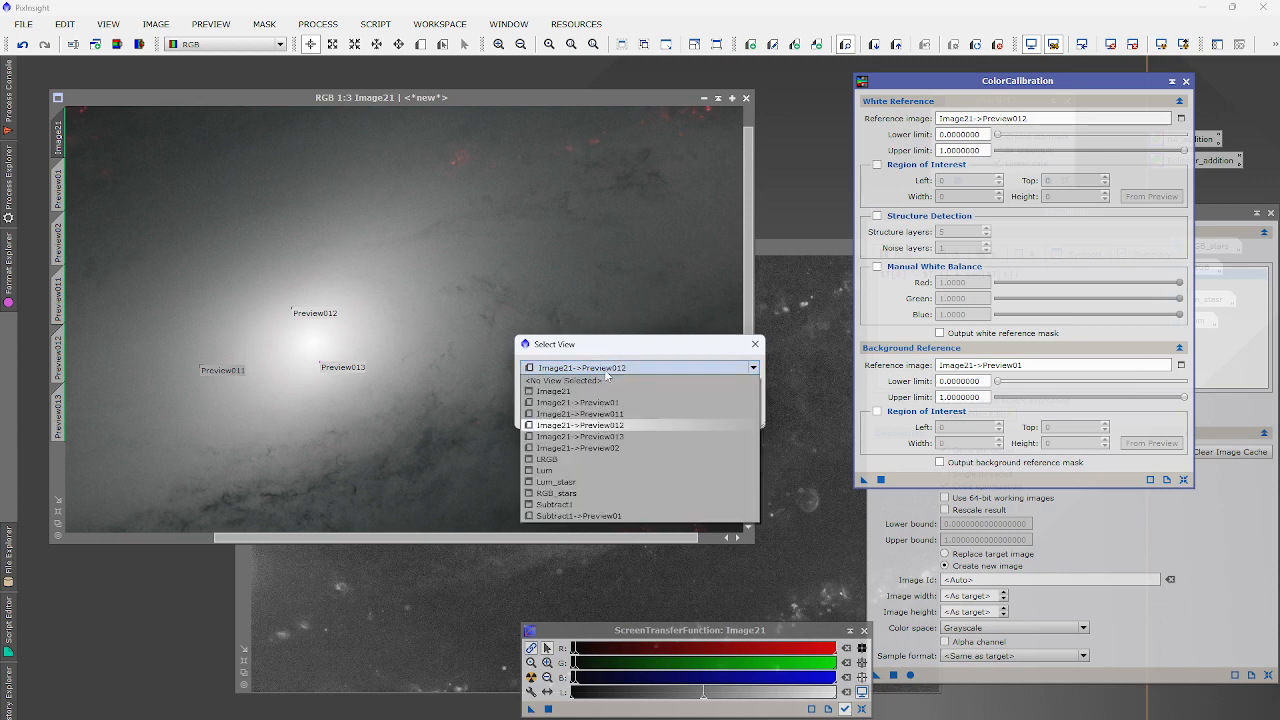
{"action": "left_click", "coordinate": [578, 435]}
{"action": "left_click", "coordinate": [676, 416]}
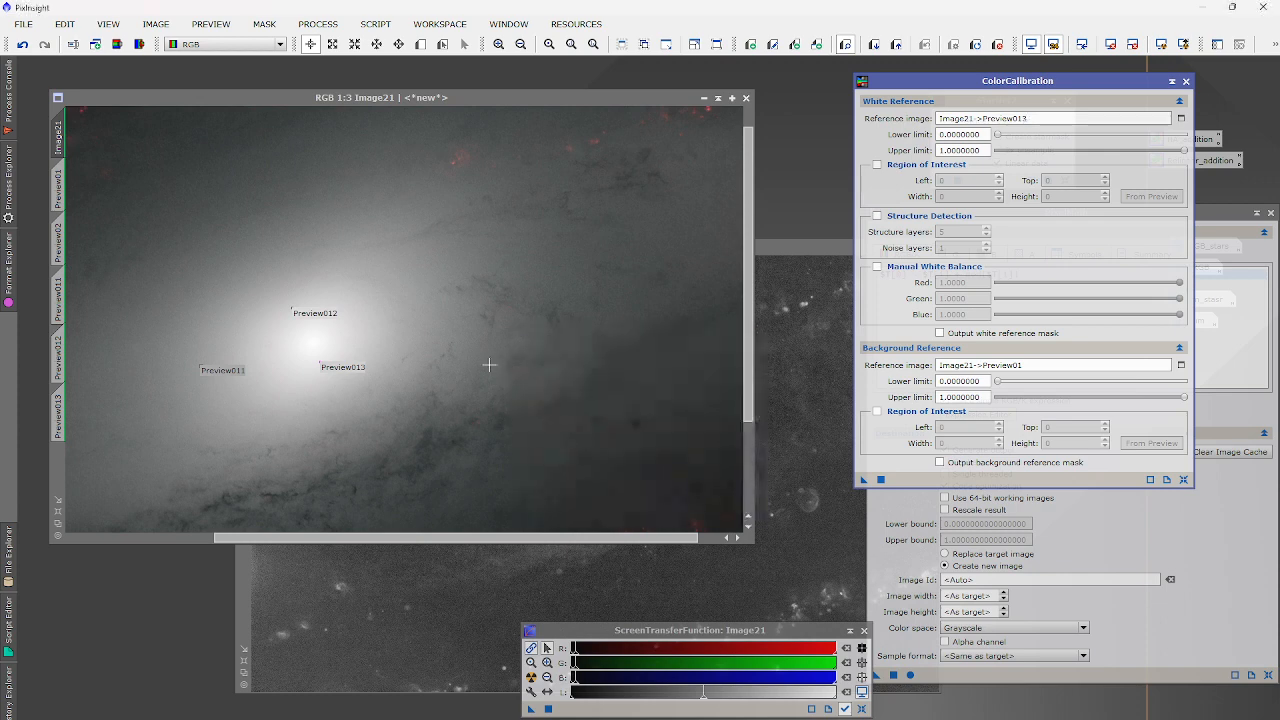
{"action": "scroll", "coordinate": [489, 365], "scroll_direction": "down", "scroll_amount": 1}
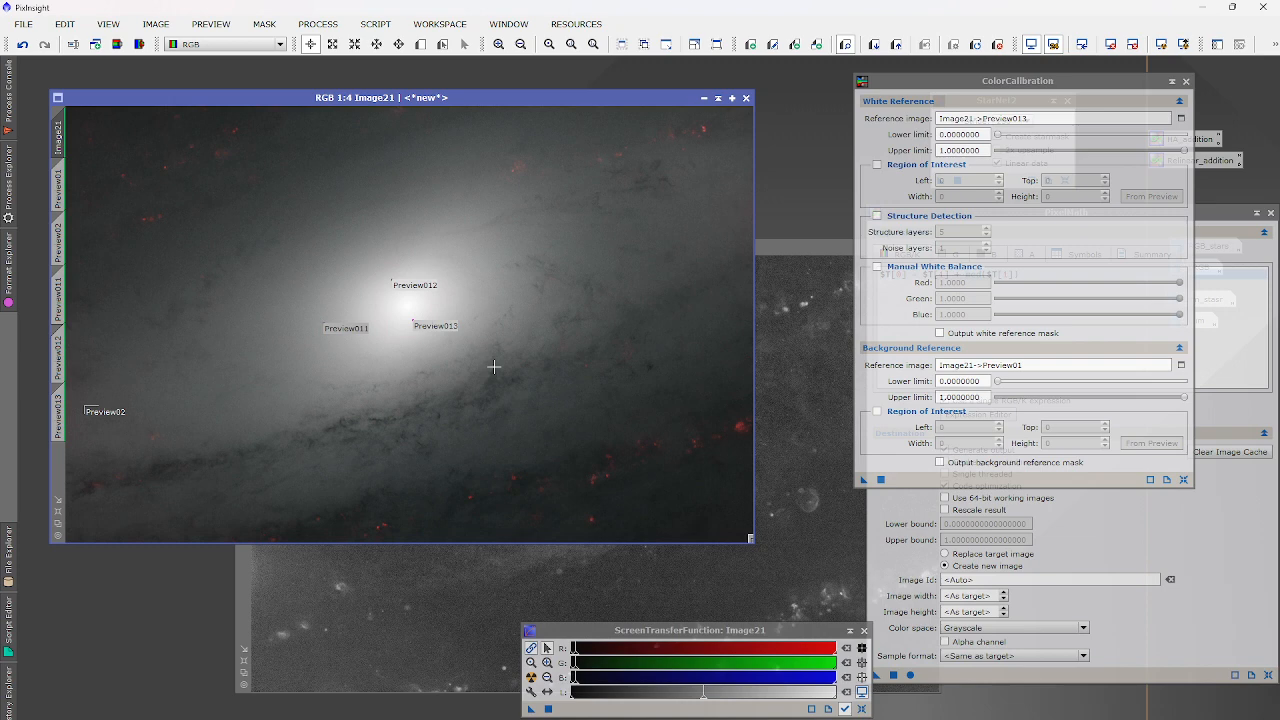
{"action": "left_click", "coordinate": [838, 582]}
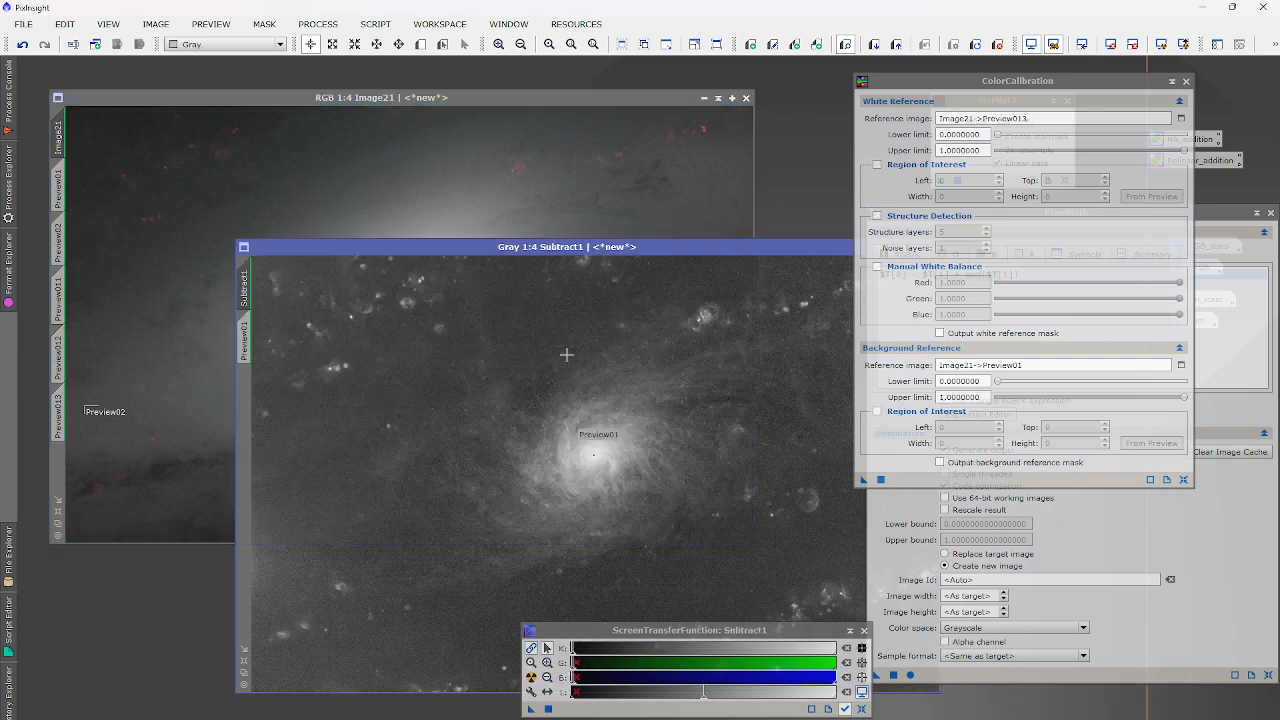
Apply PixelMath to the active Image21 to create Image25 and auto-stretch it.
{"action": "scroll", "coordinate": [620, 441], "scroll_direction": "up", "scroll_amount": 3}
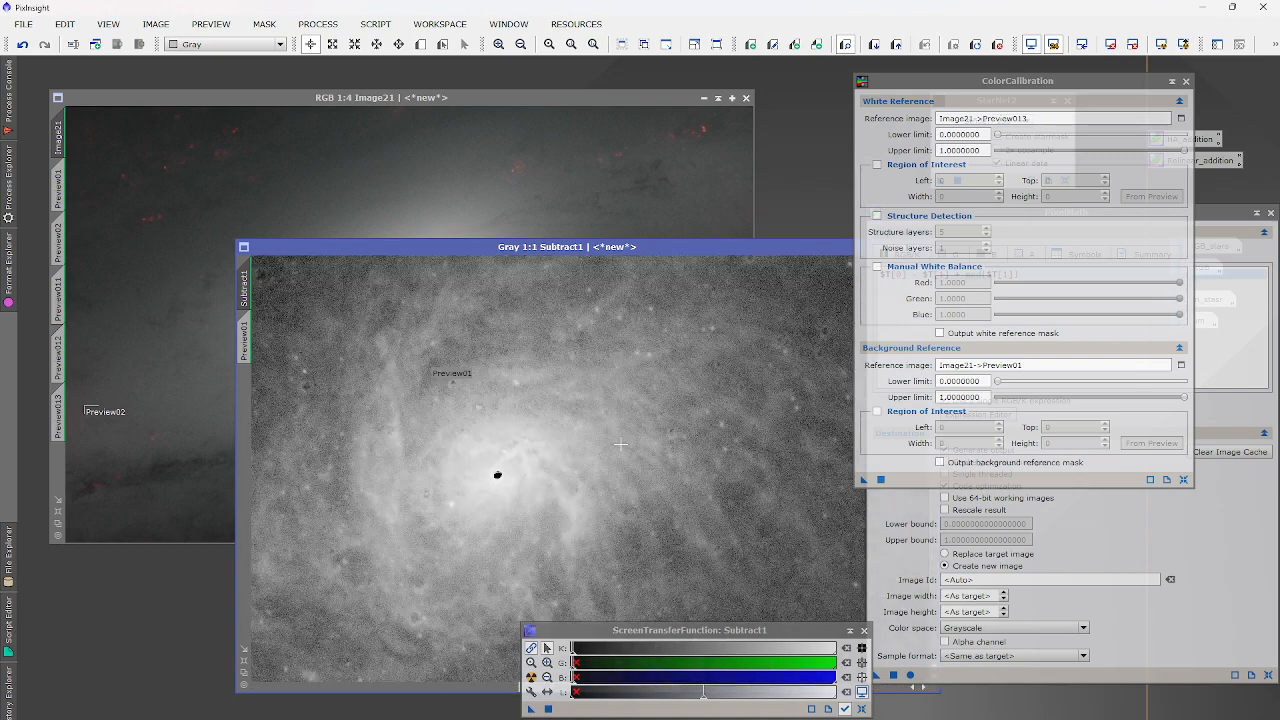
{"action": "scroll", "coordinate": [544, 505], "scroll_direction": "up", "scroll_amount": 2}
{"action": "scroll", "coordinate": [544, 505], "scroll_direction": "down", "scroll_amount": 3}
{"action": "scroll", "coordinate": [444, 432], "scroll_direction": "up", "scroll_amount": 5}
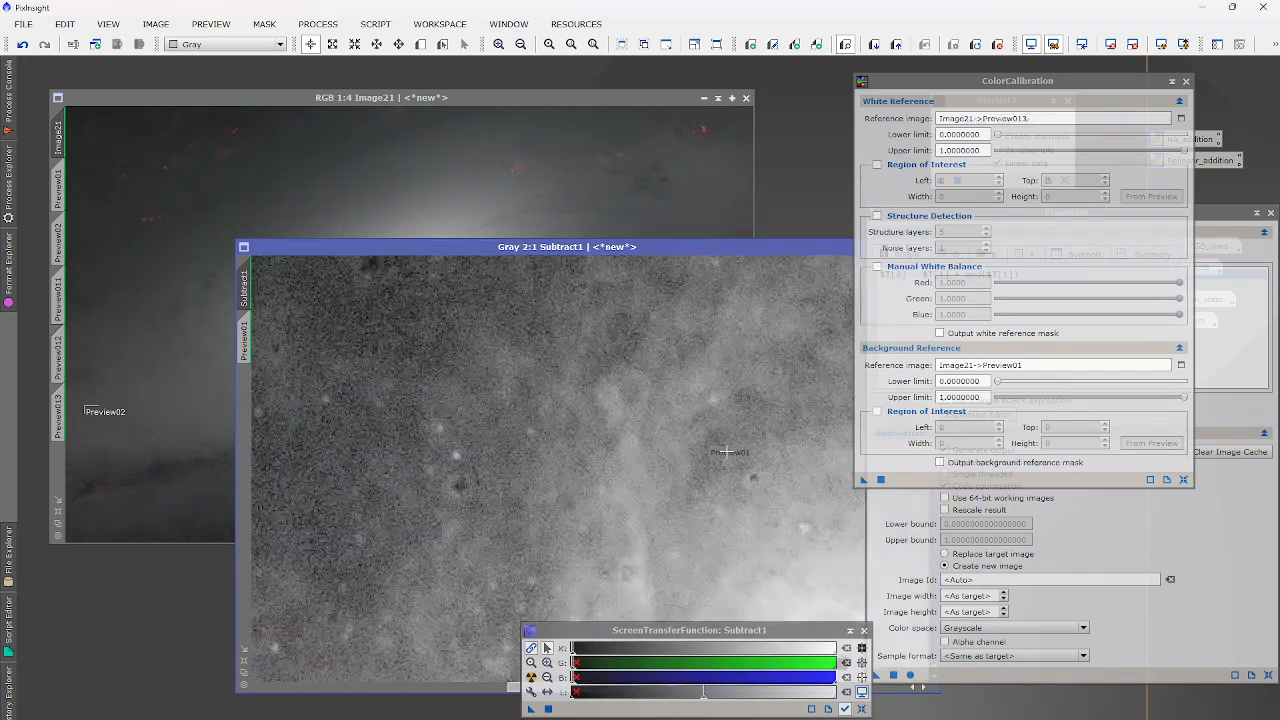
{"action": "scroll", "coordinate": [728, 452], "scroll_direction": "down", "scroll_amount": 1}
{"action": "scroll", "coordinate": [709, 453], "scroll_direction": "down", "scroll_amount": 6}
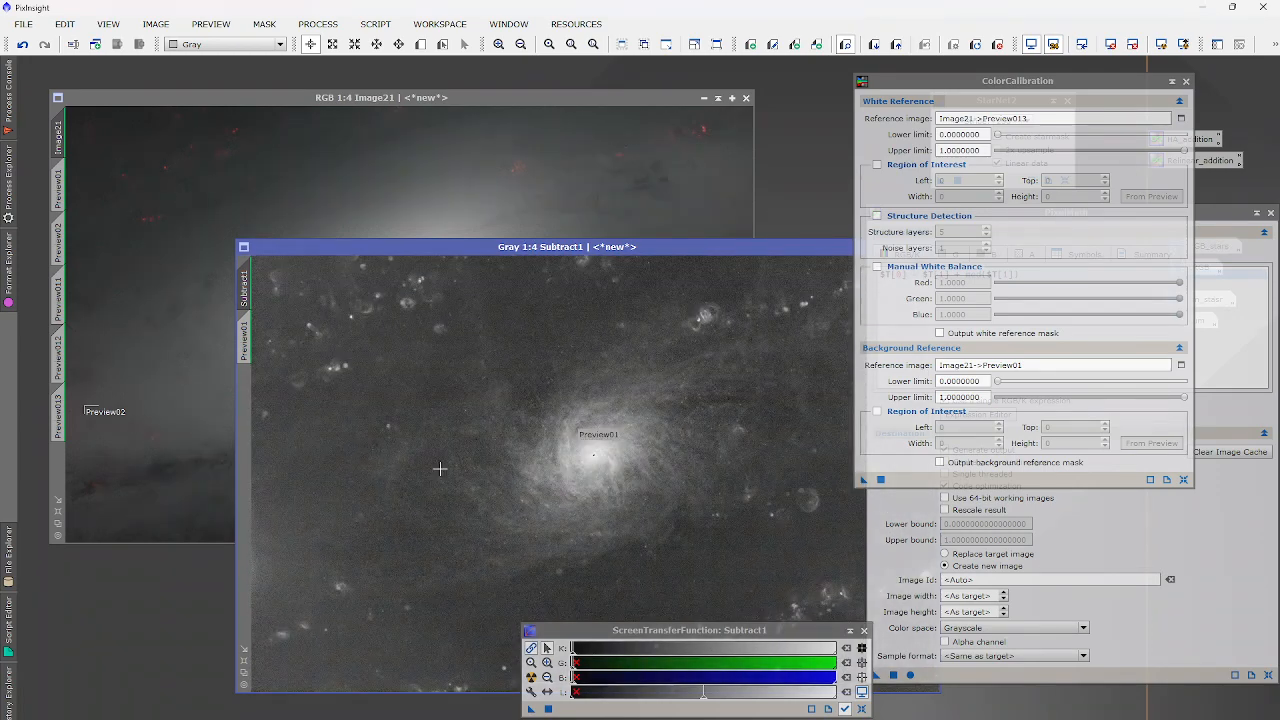
{"action": "left_click", "coordinate": [462, 199]}
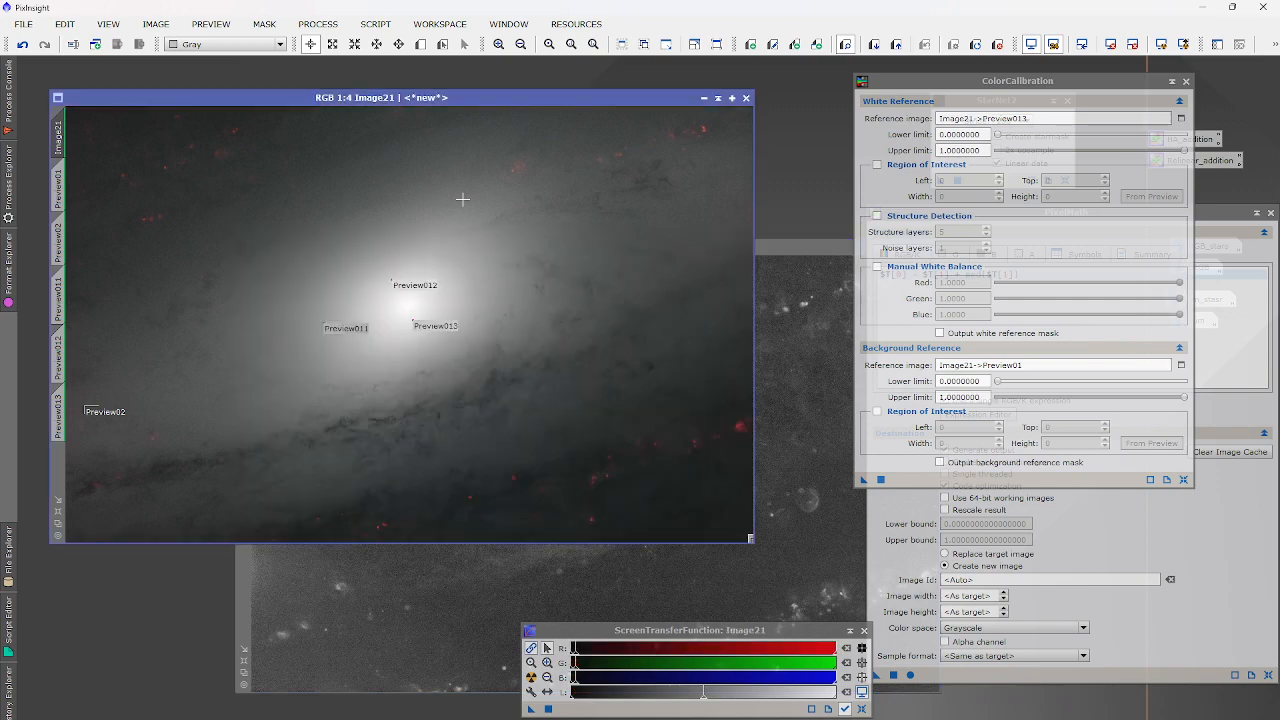
{"action": "left_click", "coordinate": [893, 677]}
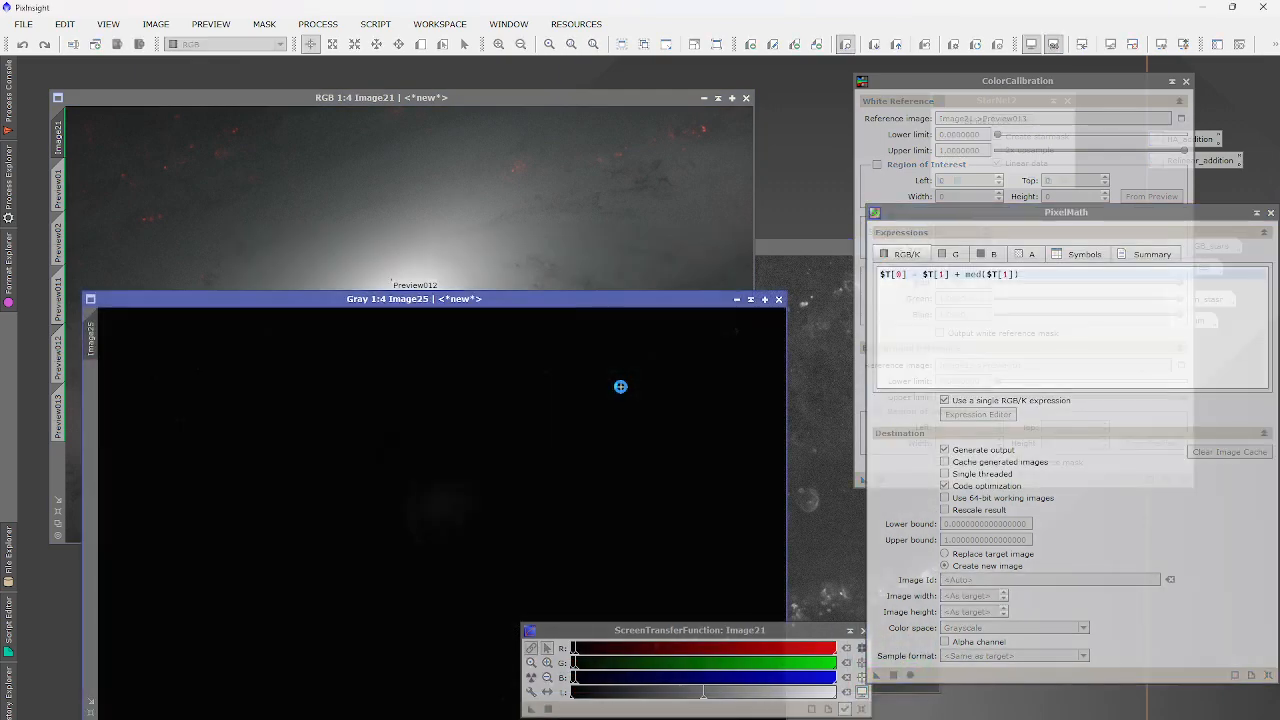
{"action": "left_click", "coordinate": [531, 677]}
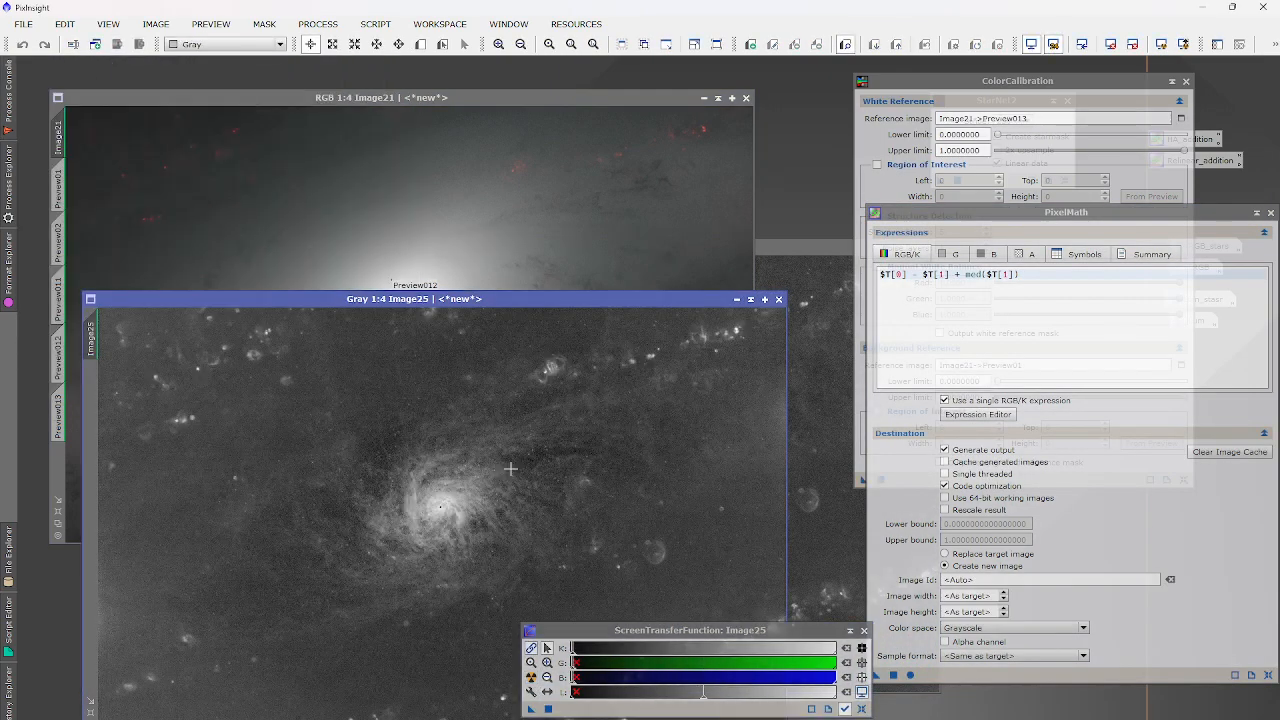
Compare Image25 with Subtract1, then close the PixelMath window.
{"action": "scroll", "coordinate": [444, 504], "scroll_direction": "up", "scroll_amount": 3}
{"action": "scroll", "coordinate": [442, 508], "scroll_direction": "down", "scroll_amount": 3}
{"action": "left_click_drag", "start_coordinate": [646, 307], "coordinate": [657, 276]}
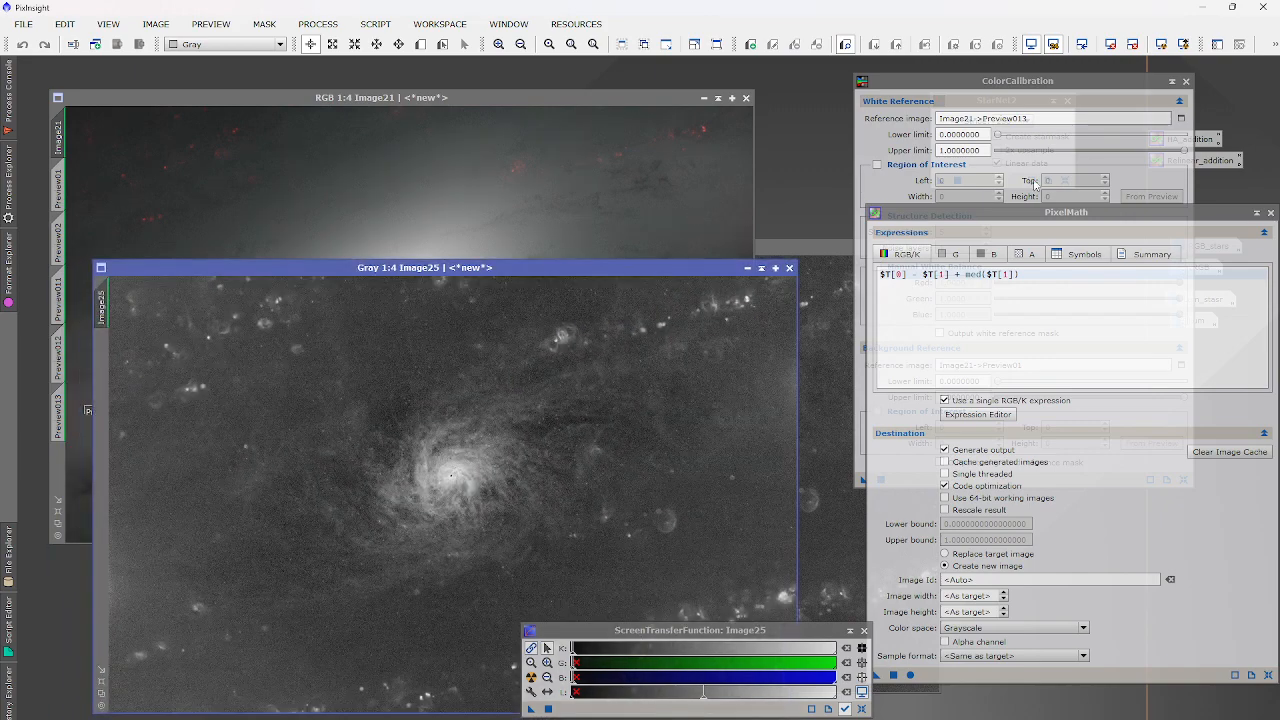
{"action": "left_click", "coordinate": [826, 607]}
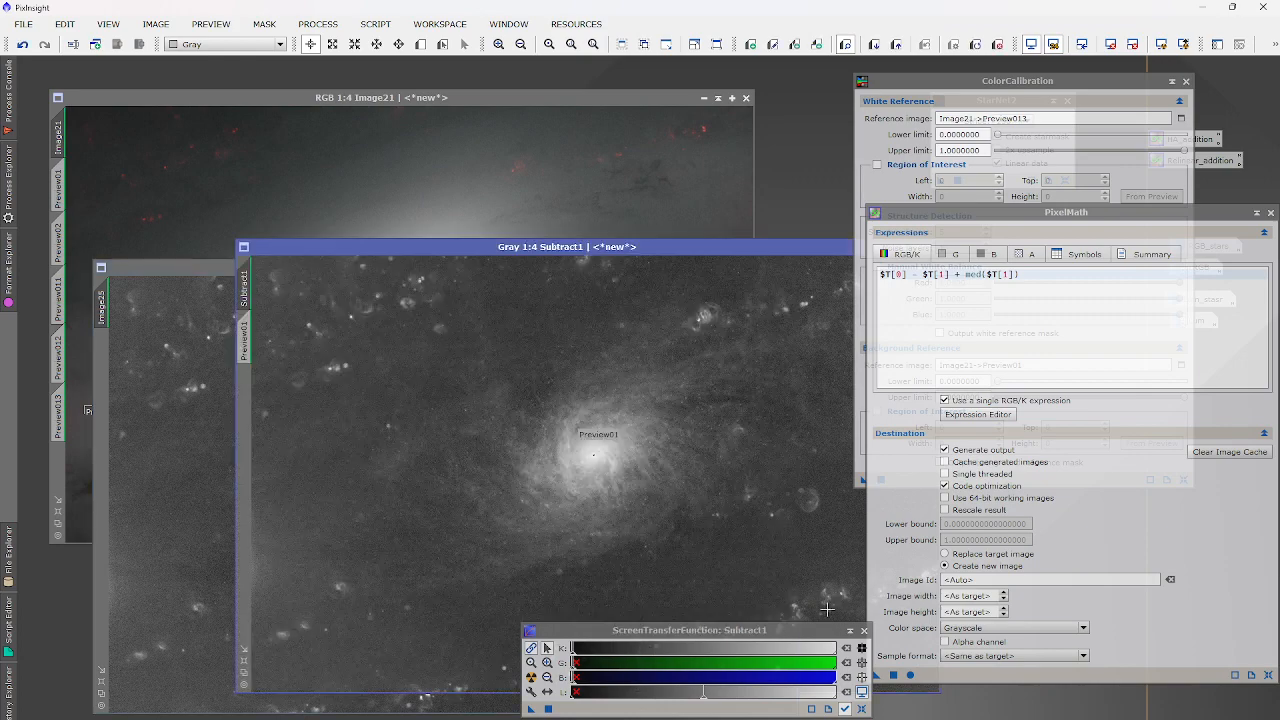
{"action": "left_click", "coordinate": [228, 504]}
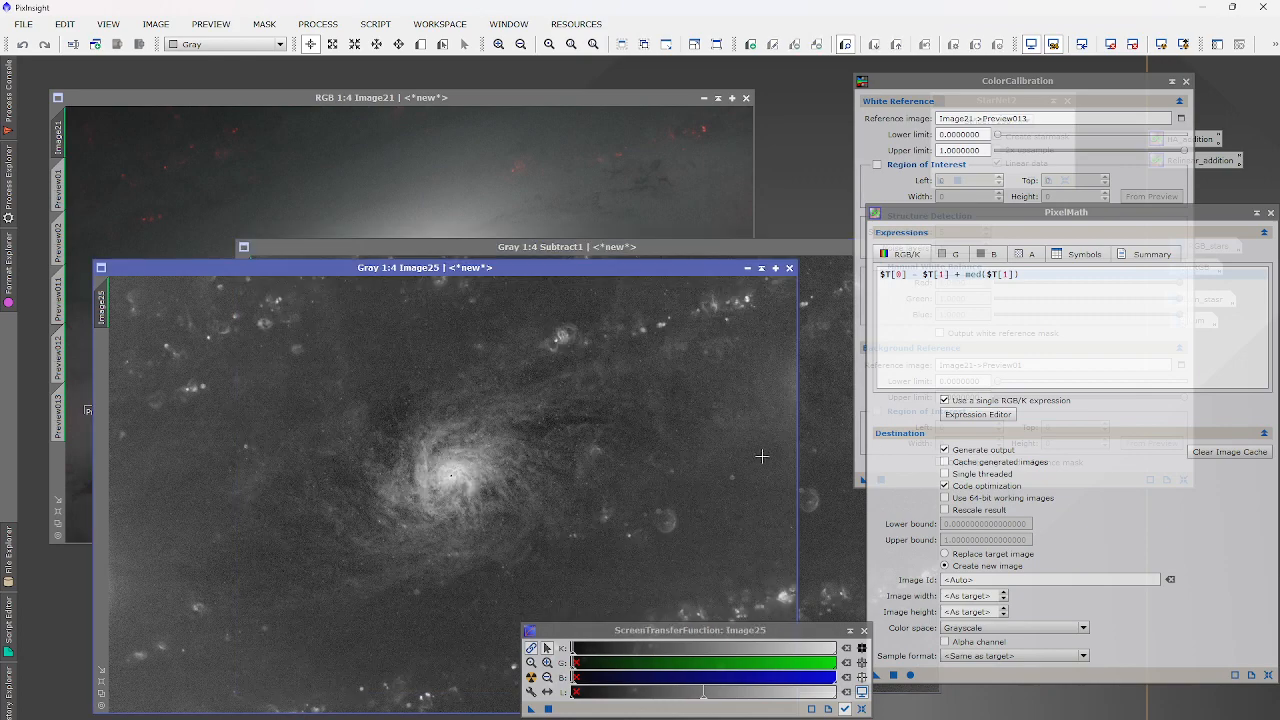
{"action": "left_click", "coordinate": [1270, 212]}
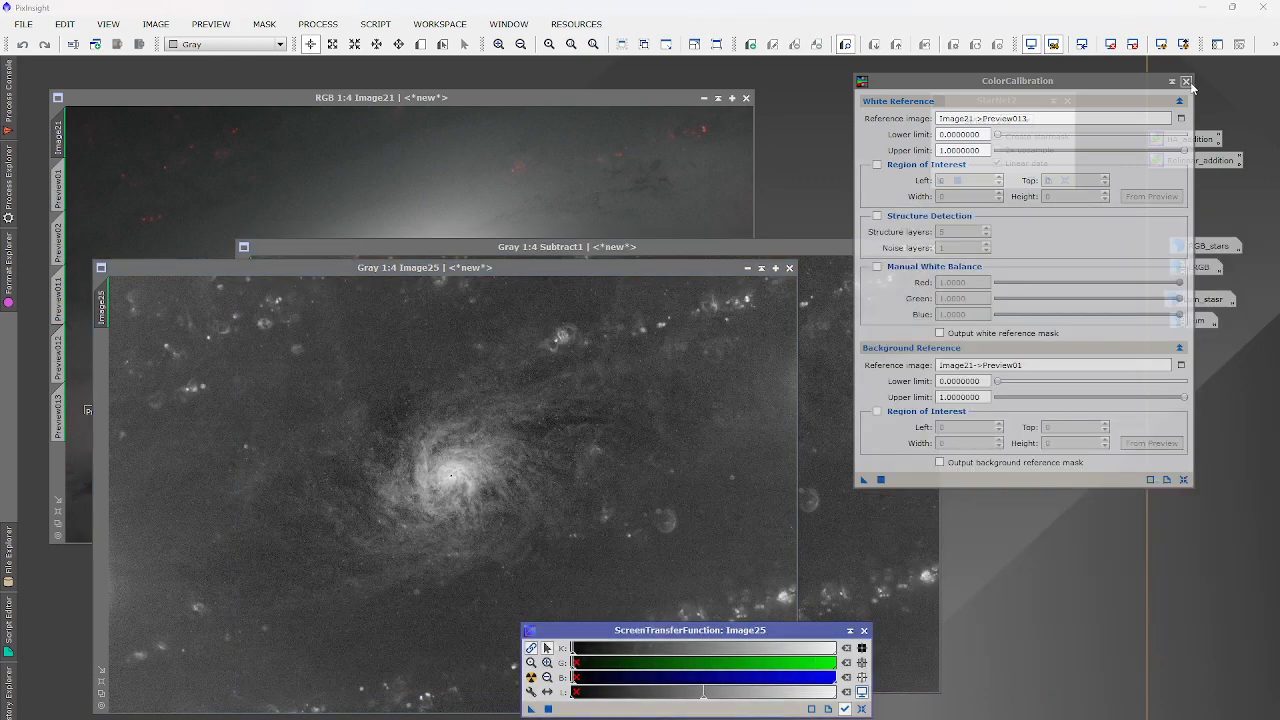
{"action": "left_click", "coordinate": [1186, 81]}
{"action": "left_click", "coordinate": [708, 98]}
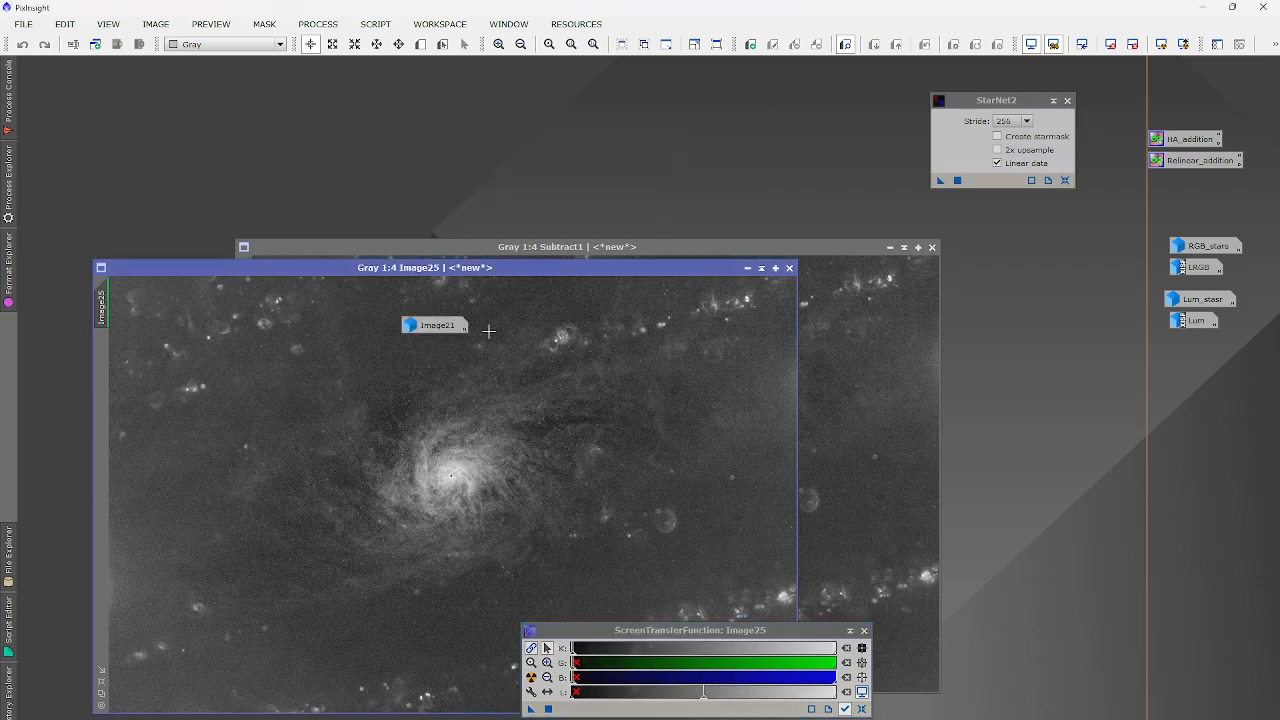
{"action": "left_click_drag", "start_coordinate": [432, 327], "coordinate": [373, 129]}
{"action": "left_click_drag", "start_coordinate": [769, 636], "coordinate": [798, 695]}
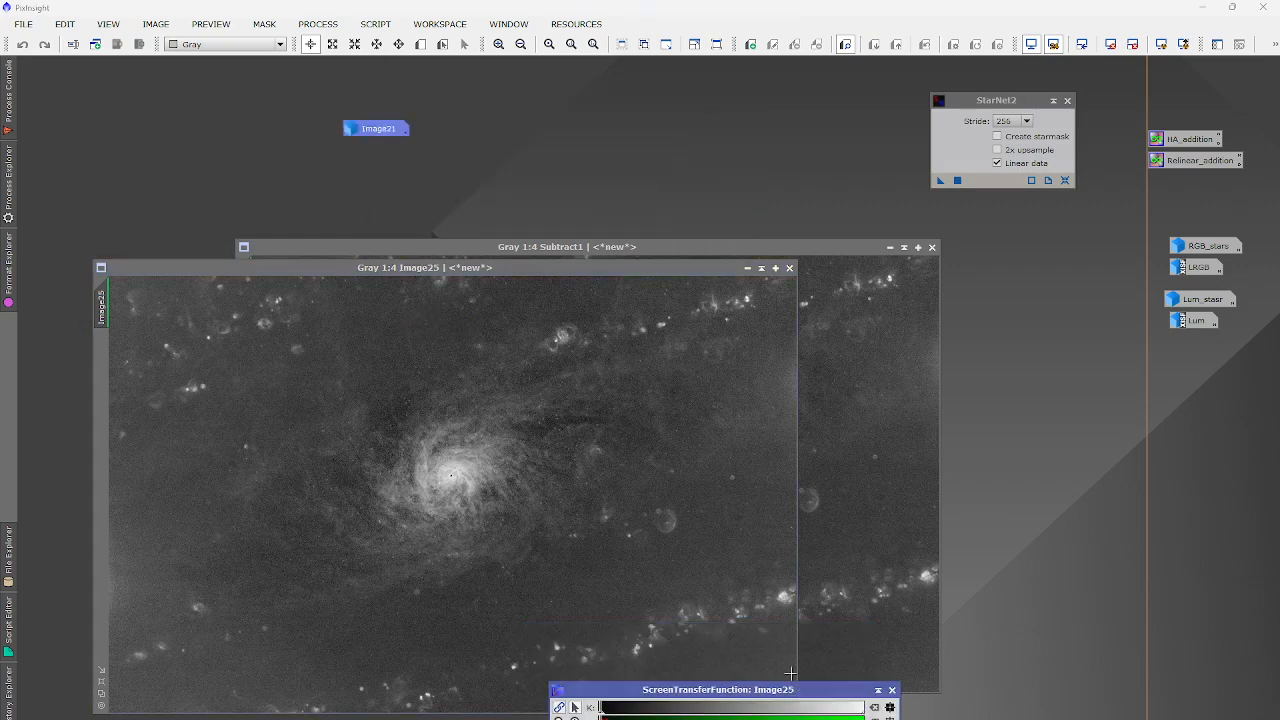
{"action": "scroll", "coordinate": [790, 590], "scroll_direction": "up", "scroll_amount": 9}
{"action": "left_click", "coordinate": [879, 577]}
{"action": "scroll", "coordinate": [880, 577], "scroll_direction": "up", "scroll_amount": 9}
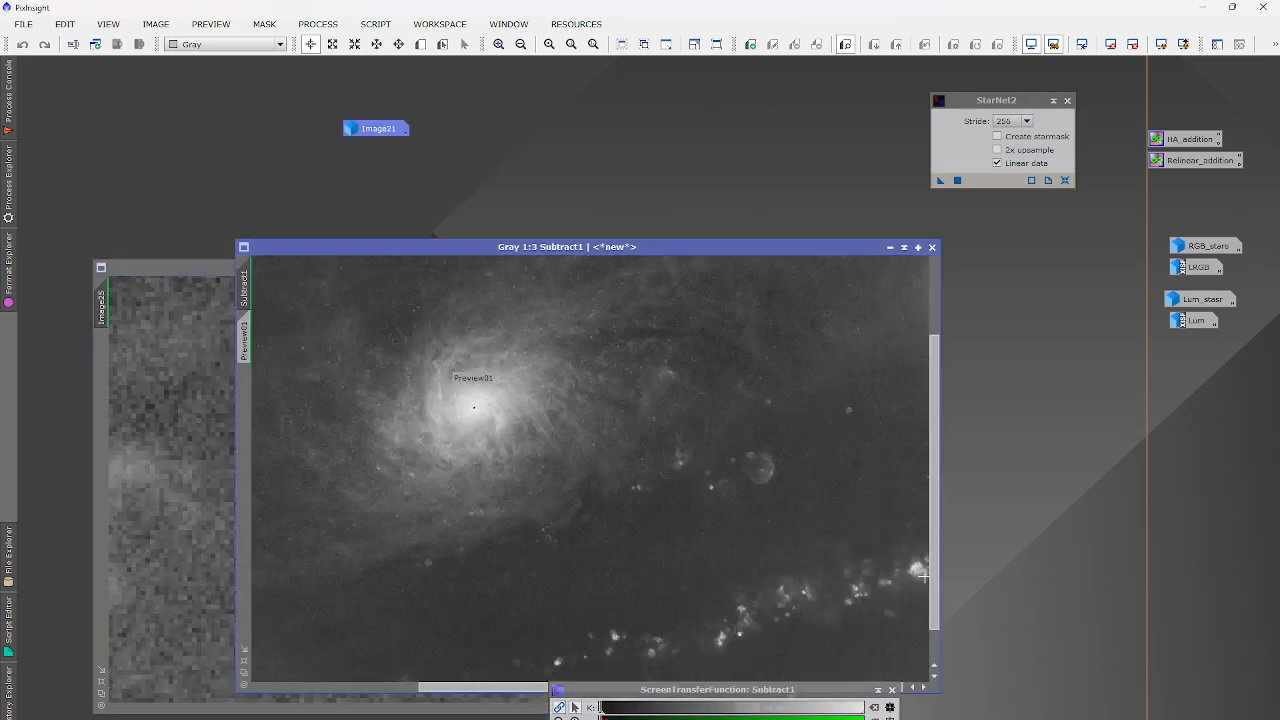
{"action": "left_click", "coordinate": [158, 404]}
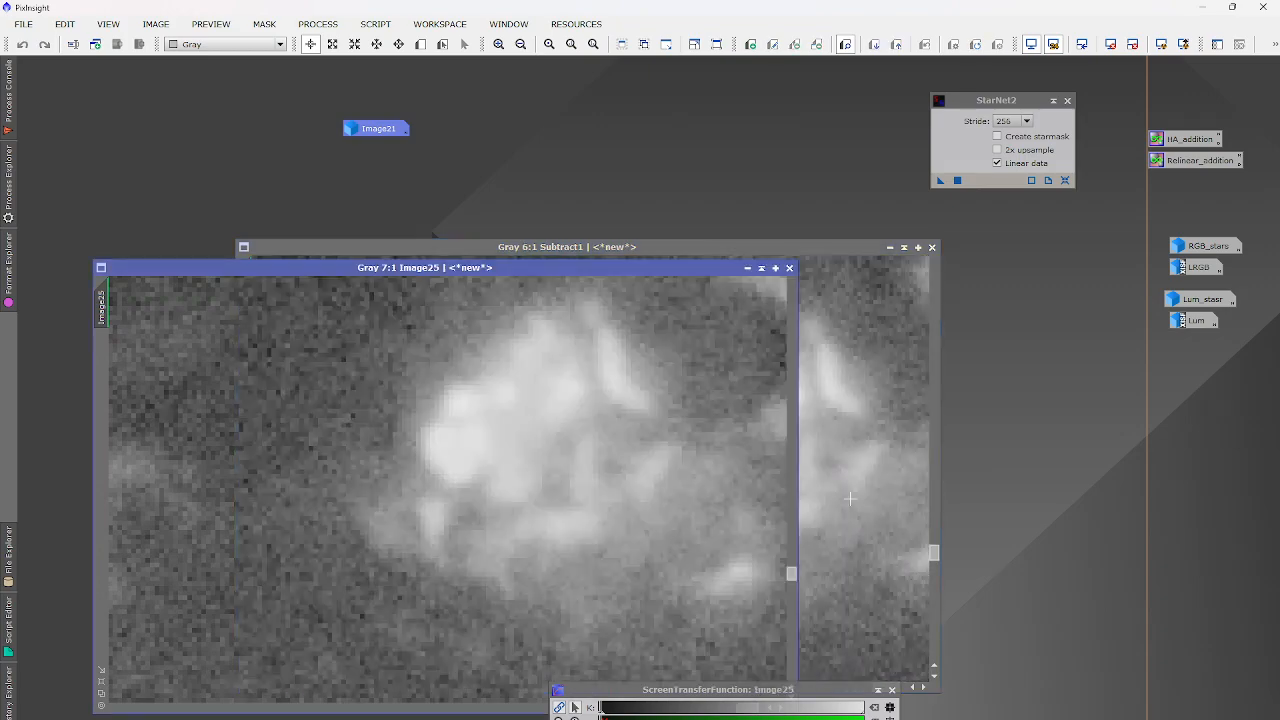
{"action": "left_click", "coordinate": [268, 460]}
{"action": "left_click", "coordinate": [182, 444]}
{"action": "scroll", "coordinate": [304, 454], "scroll_direction": "down", "scroll_amount": 8}
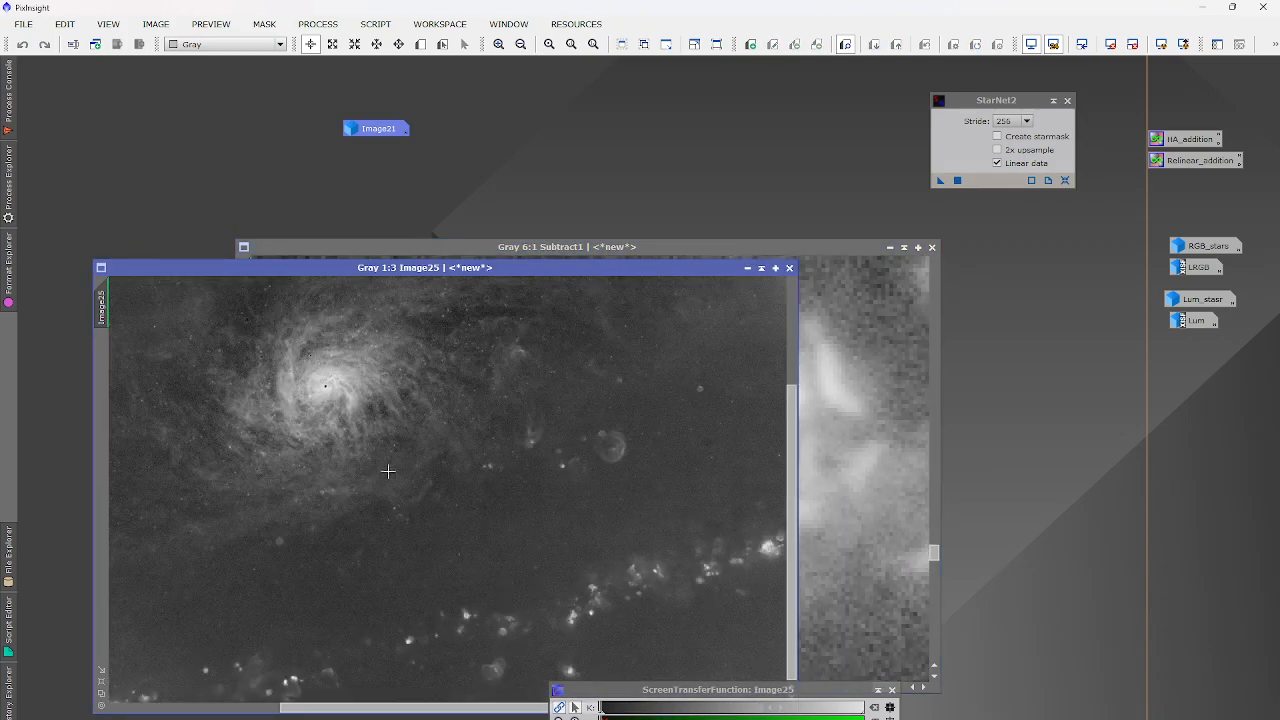
{"action": "left_click", "coordinate": [806, 474]}
{"action": "scroll", "coordinate": [771, 400], "scroll_direction": "down", "scroll_amount": 7}
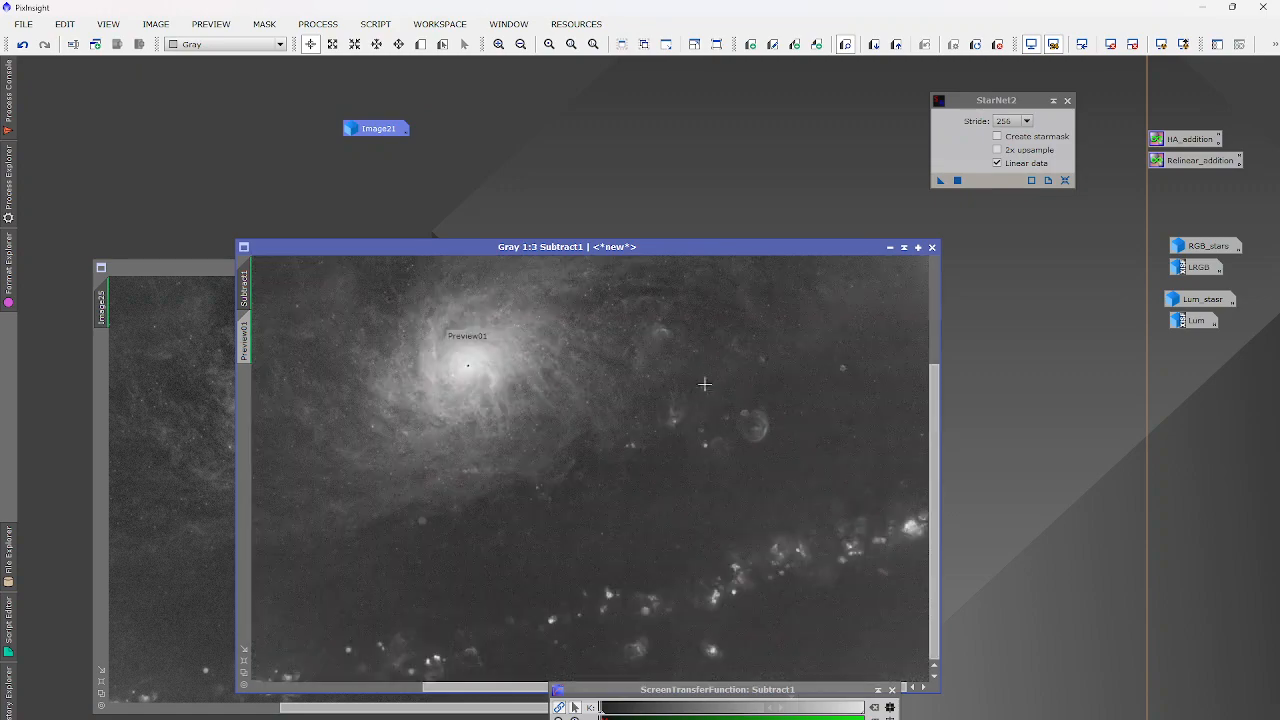
{"action": "scroll", "coordinate": [764, 420], "scroll_direction": "up", "scroll_amount": 3}
{"action": "scroll", "coordinate": [720, 432], "scroll_direction": "up", "scroll_amount": 1}
{"action": "left_click", "coordinate": [169, 492]}
{"action": "scroll", "coordinate": [598, 452], "scroll_direction": "up", "scroll_amount": 3}
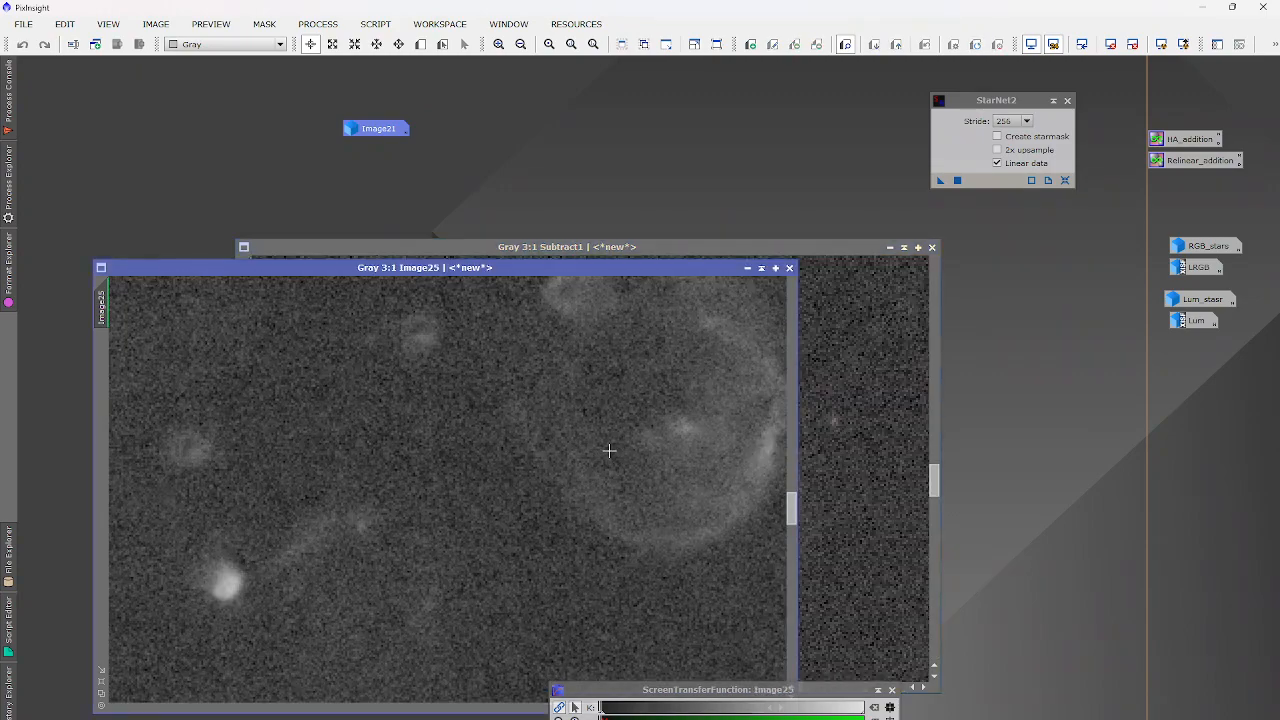
{"action": "scroll", "coordinate": [620, 453], "scroll_direction": "down", "scroll_amount": 3}
{"action": "left_click", "coordinate": [834, 477]}
{"action": "scroll", "coordinate": [834, 477], "scroll_direction": "down", "scroll_amount": 6}
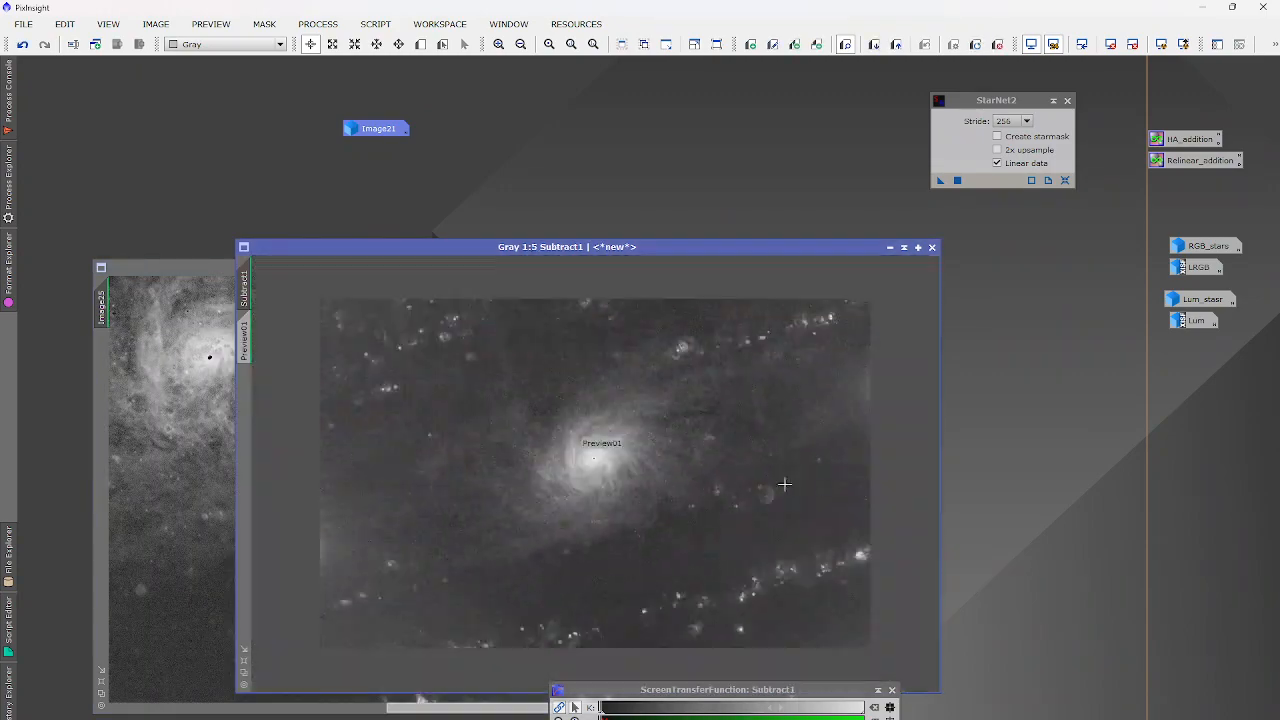
{"action": "scroll", "coordinate": [362, 396], "scroll_direction": "up", "scroll_amount": 1}
{"action": "left_click", "coordinate": [134, 449]}
{"action": "scroll", "coordinate": [134, 449], "scroll_direction": "down", "scroll_amount": 5}
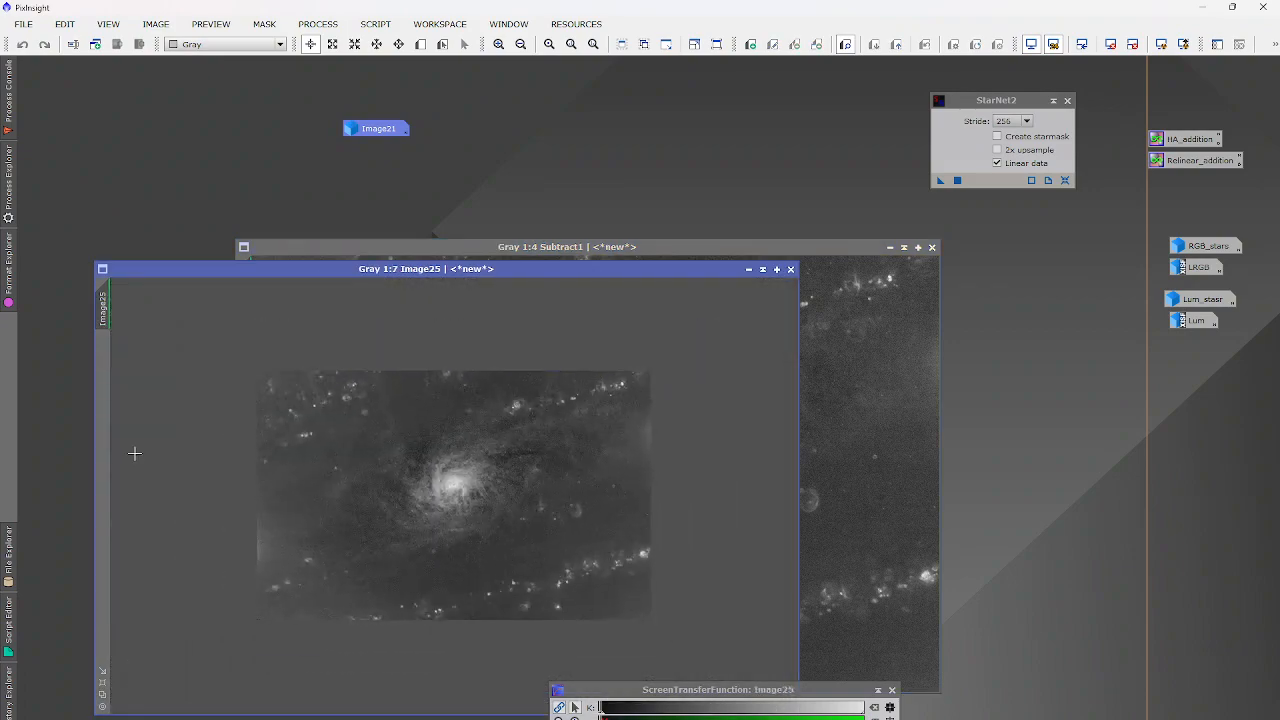
{"action": "scroll", "coordinate": [136, 452], "scroll_direction": "up", "scroll_amount": 2}
{"action": "scroll", "coordinate": [136, 452], "scroll_direction": "up", "scroll_amount": 1}
{"action": "left_click", "coordinate": [874, 444]}
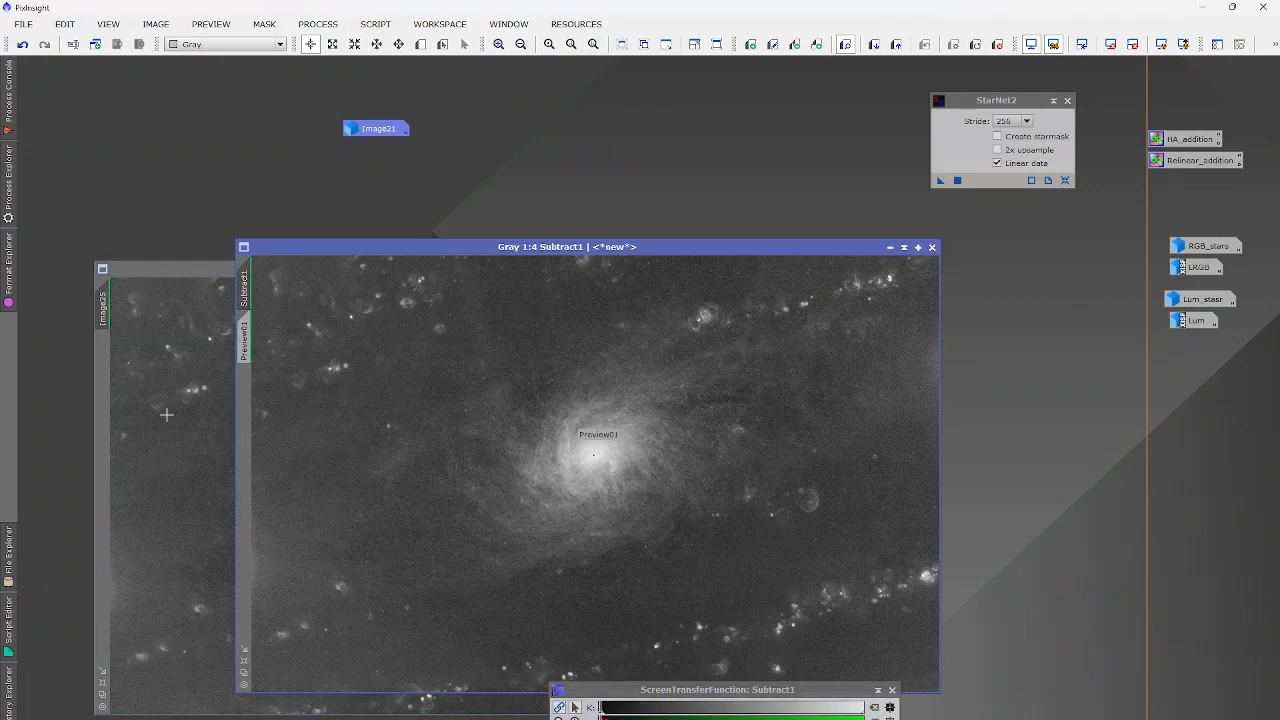
{"action": "left_click", "coordinate": [165, 413]}
{"action": "scroll", "coordinate": [479, 428], "scroll_direction": "up", "scroll_amount": 3}
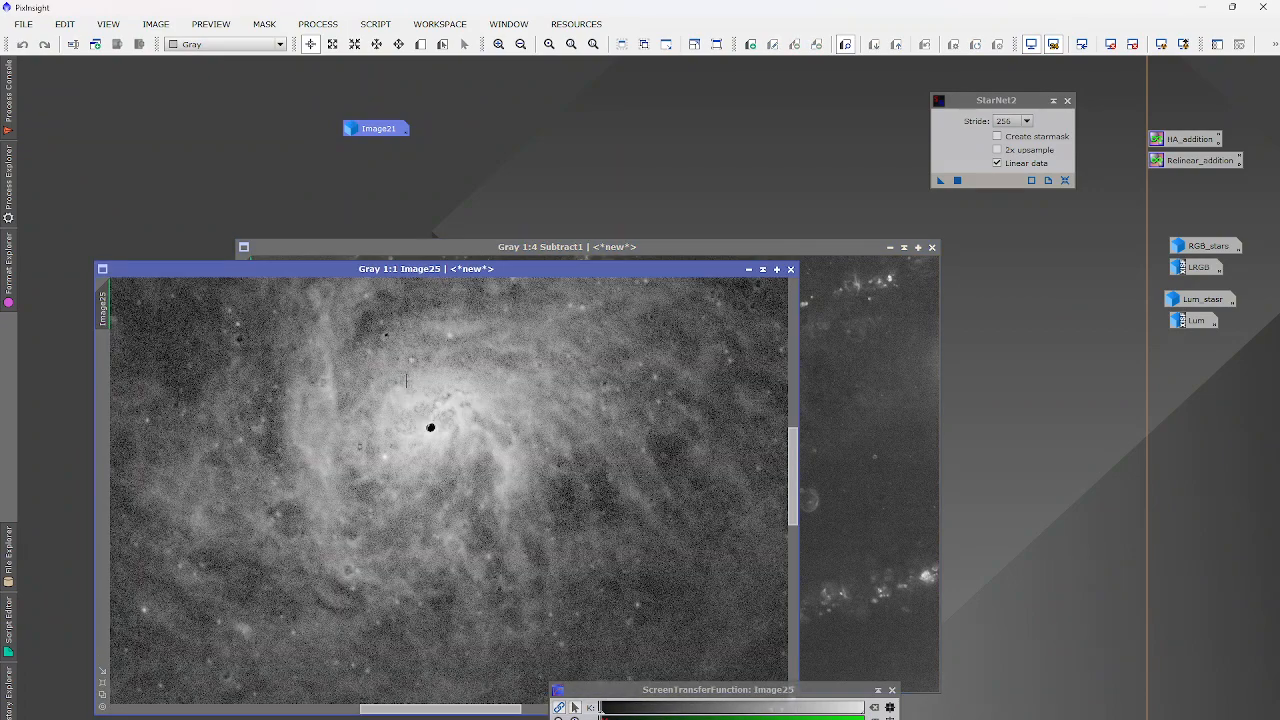
{"action": "scroll", "coordinate": [430, 428], "scroll_direction": "down", "scroll_amount": 3}
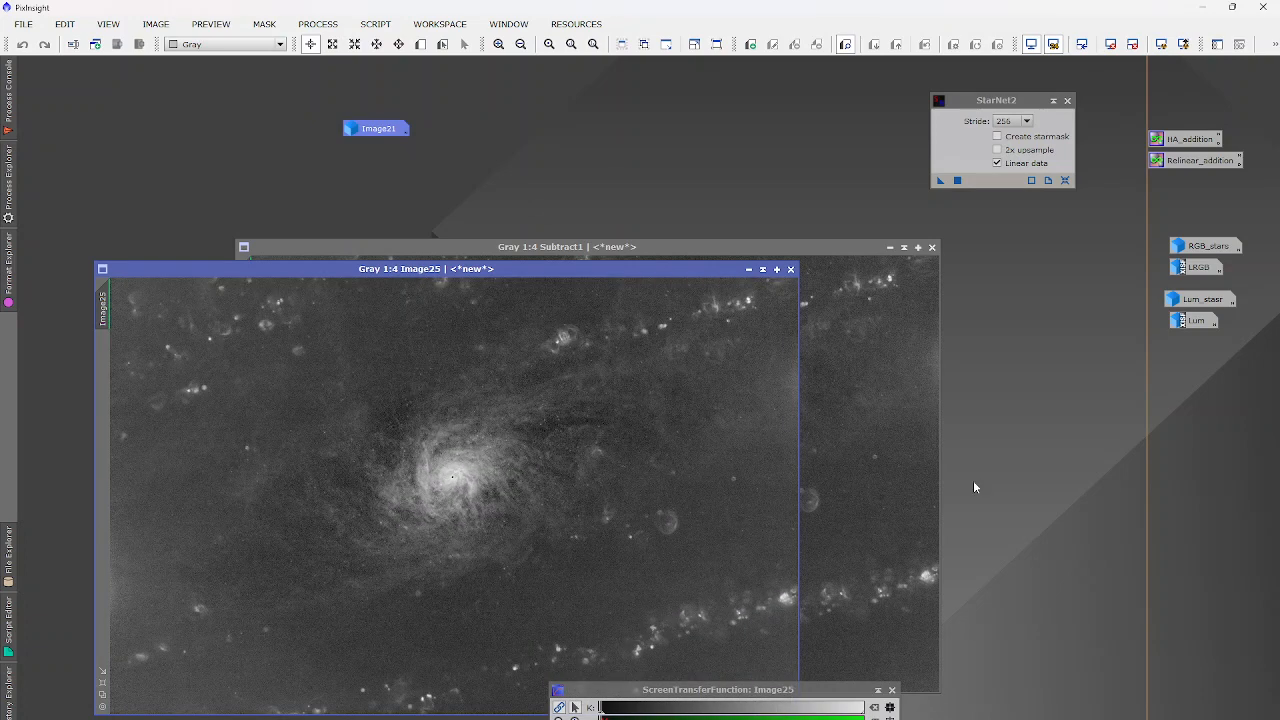
{"action": "left_click", "coordinate": [880, 440]}
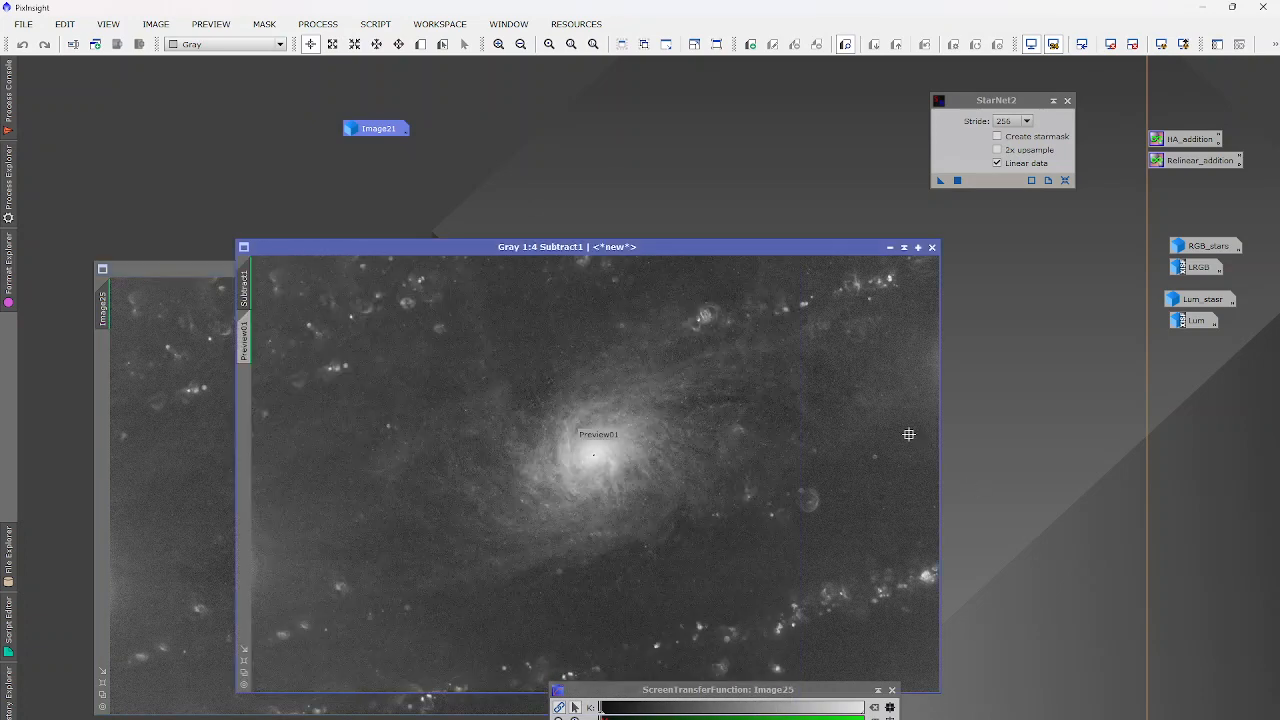
Extract the lightness of the colour Image21 as Image21_L, then minimize Image21.
{"action": "double_click", "coordinate": [345, 131]}
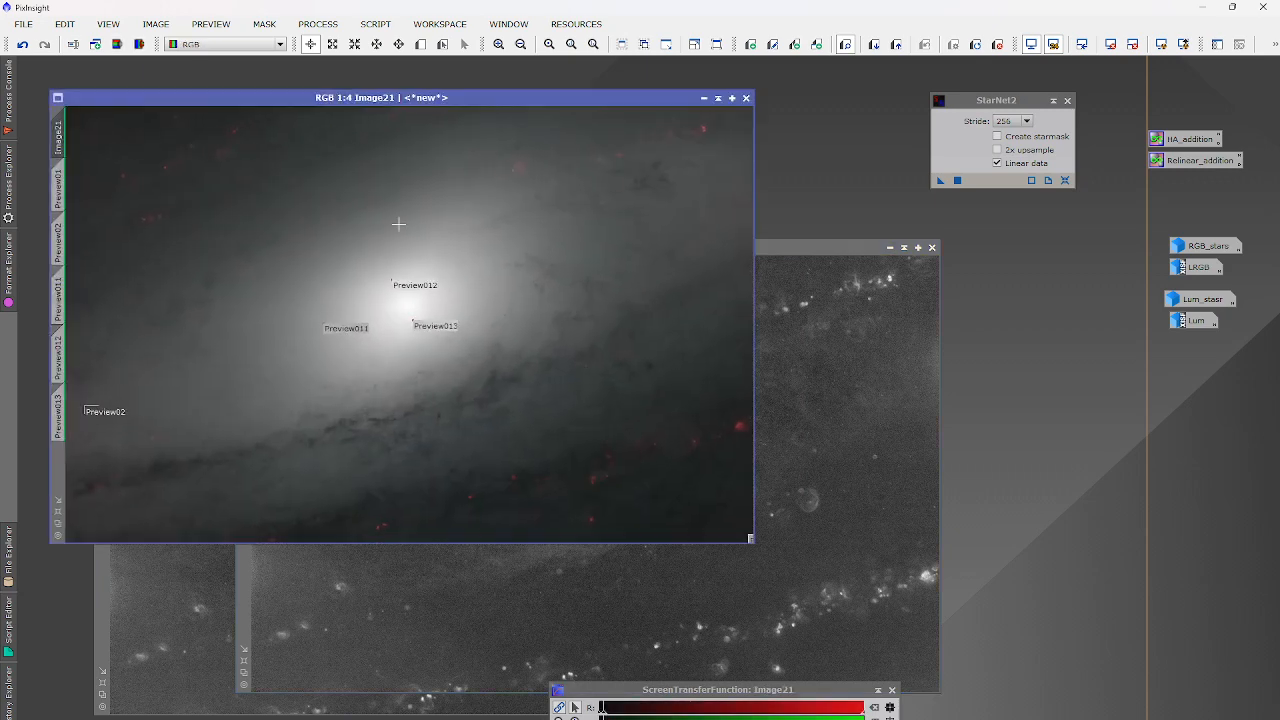
{"action": "left_click", "coordinate": [117, 44]}
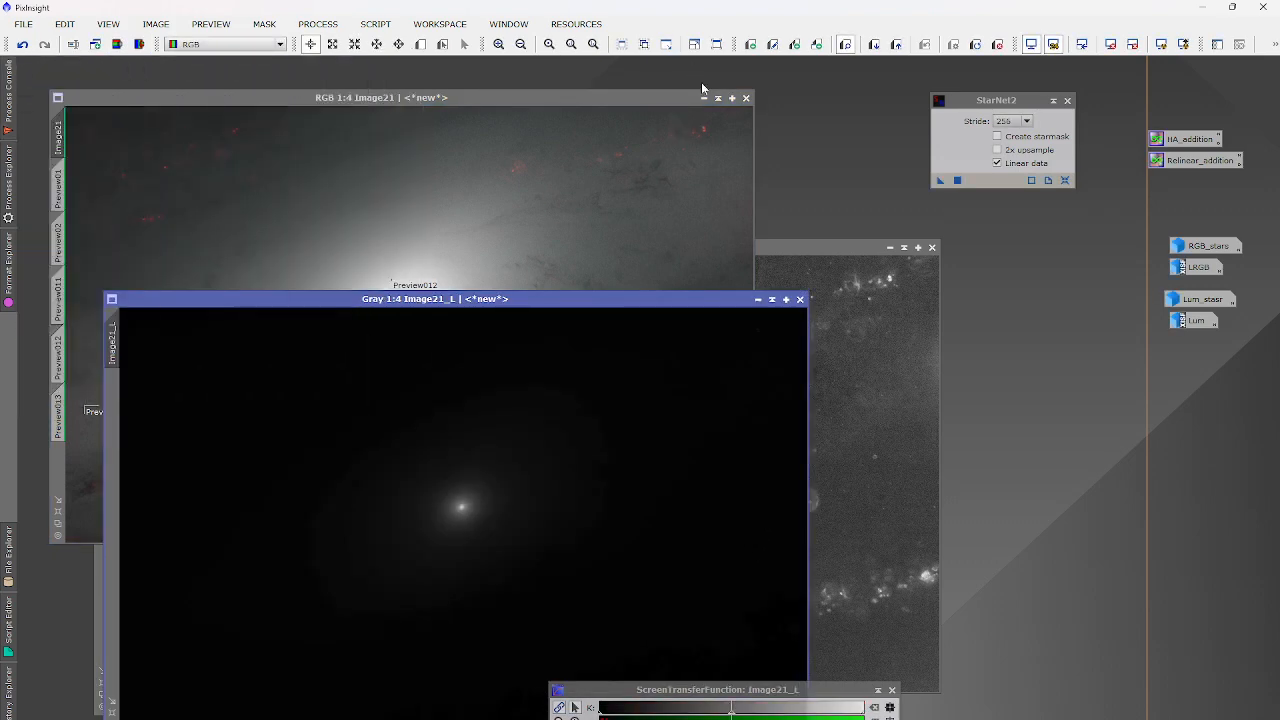
{"action": "left_click", "coordinate": [701, 108]}
{"action": "left_click", "coordinate": [704, 98]}
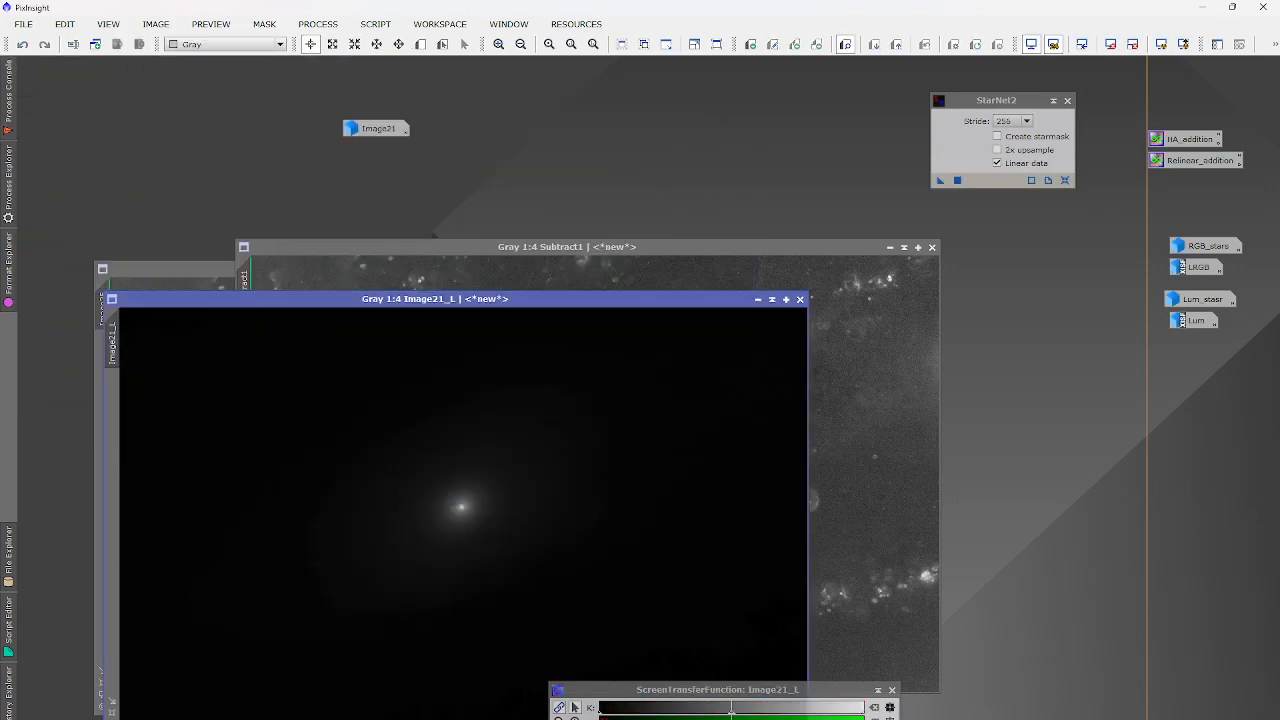
Permanently stretch Image21_L by transferring its screen stretch into HistogramTransformation.
{"action": "left_click_drag", "start_coordinate": [731, 708], "coordinate": [601, 707]}
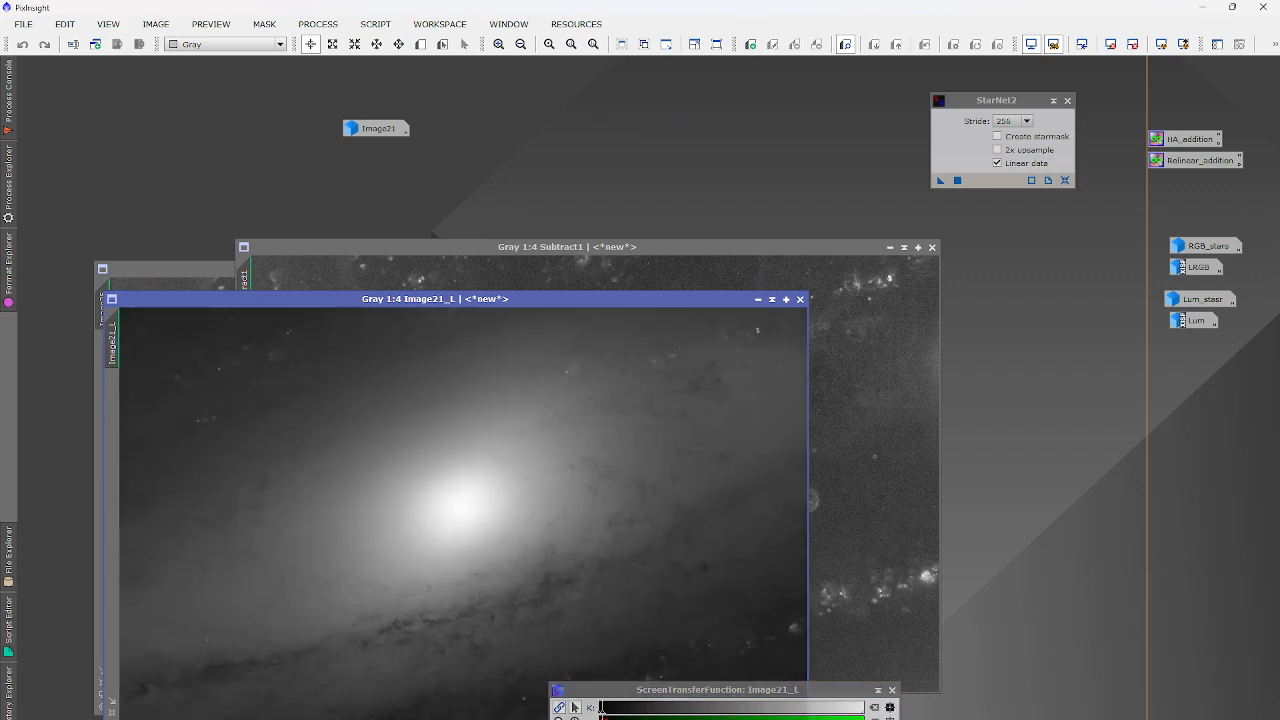
{"action": "left_click", "coordinate": [316, 24]}
{"action": "mouse_move", "coordinate": [345, 45]}
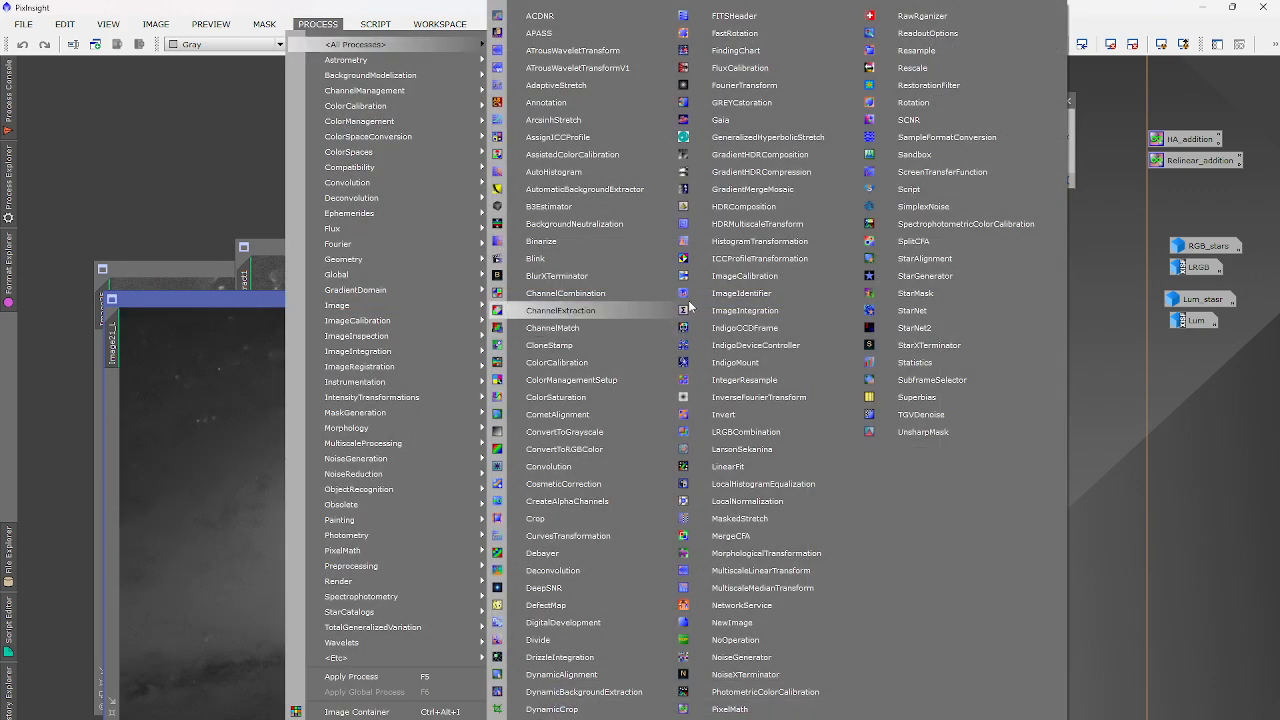
{"action": "left_click", "coordinate": [715, 240]}
{"action": "left_click", "coordinate": [904, 578]}
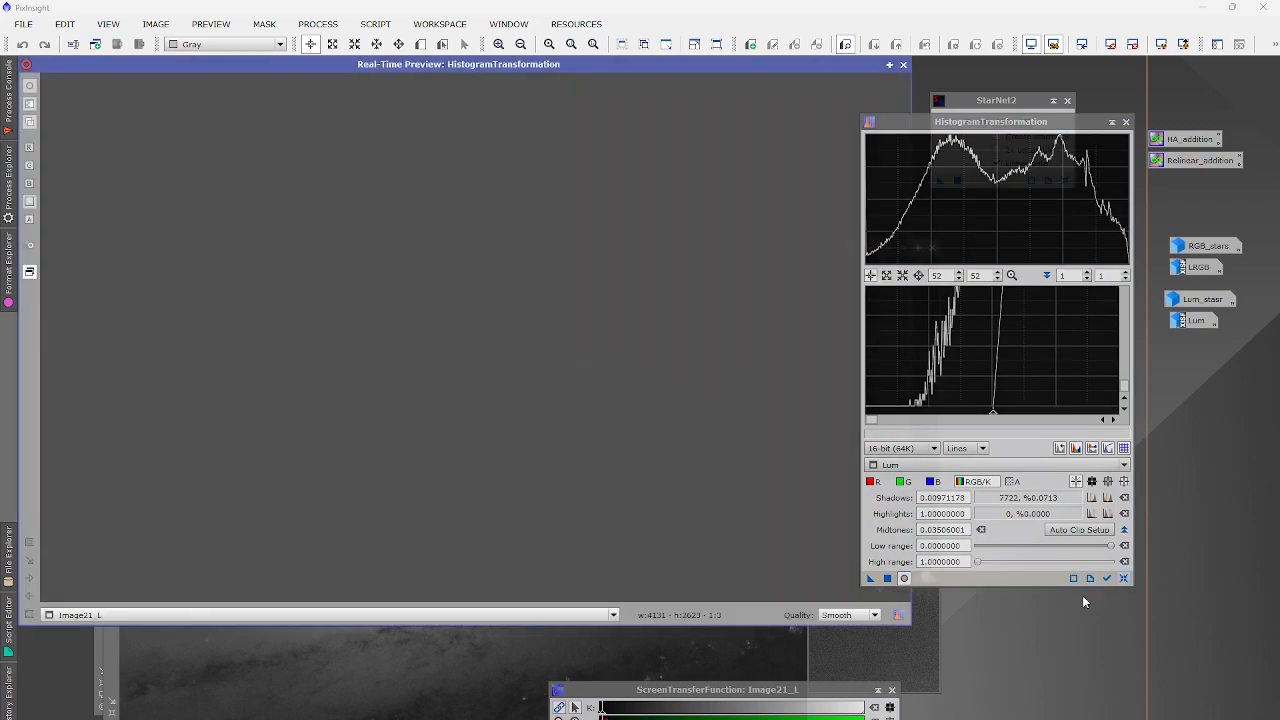
{"action": "left_click_drag", "start_coordinate": [600, 690], "coordinate": [621, 632]}
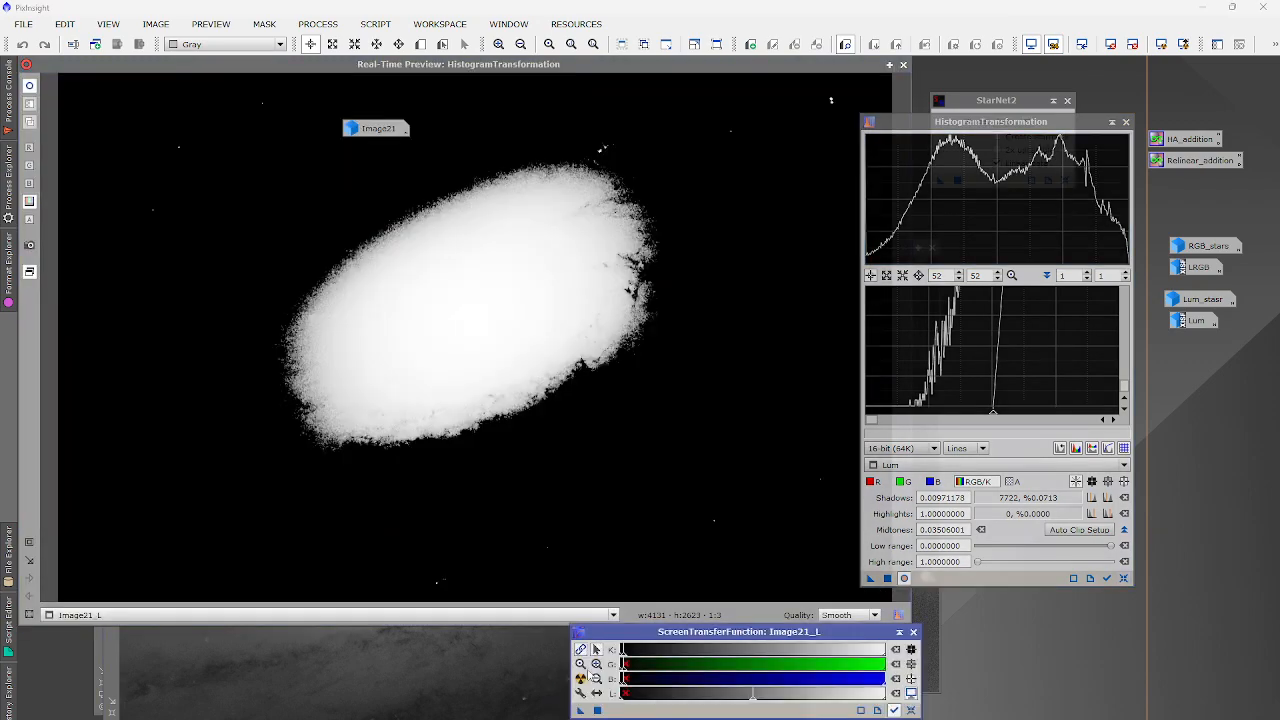
{"action": "left_click_drag", "start_coordinate": [932, 590], "coordinate": [932, 588]}
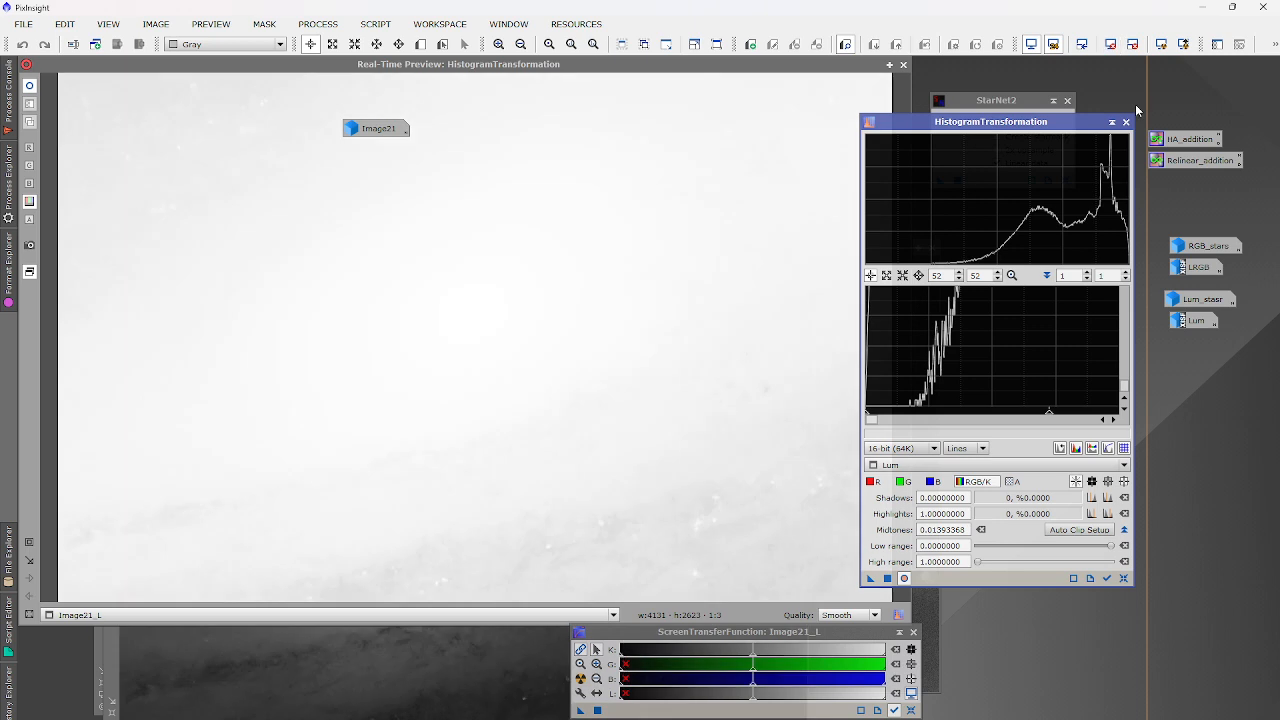
{"action": "left_click", "coordinate": [1126, 121]}
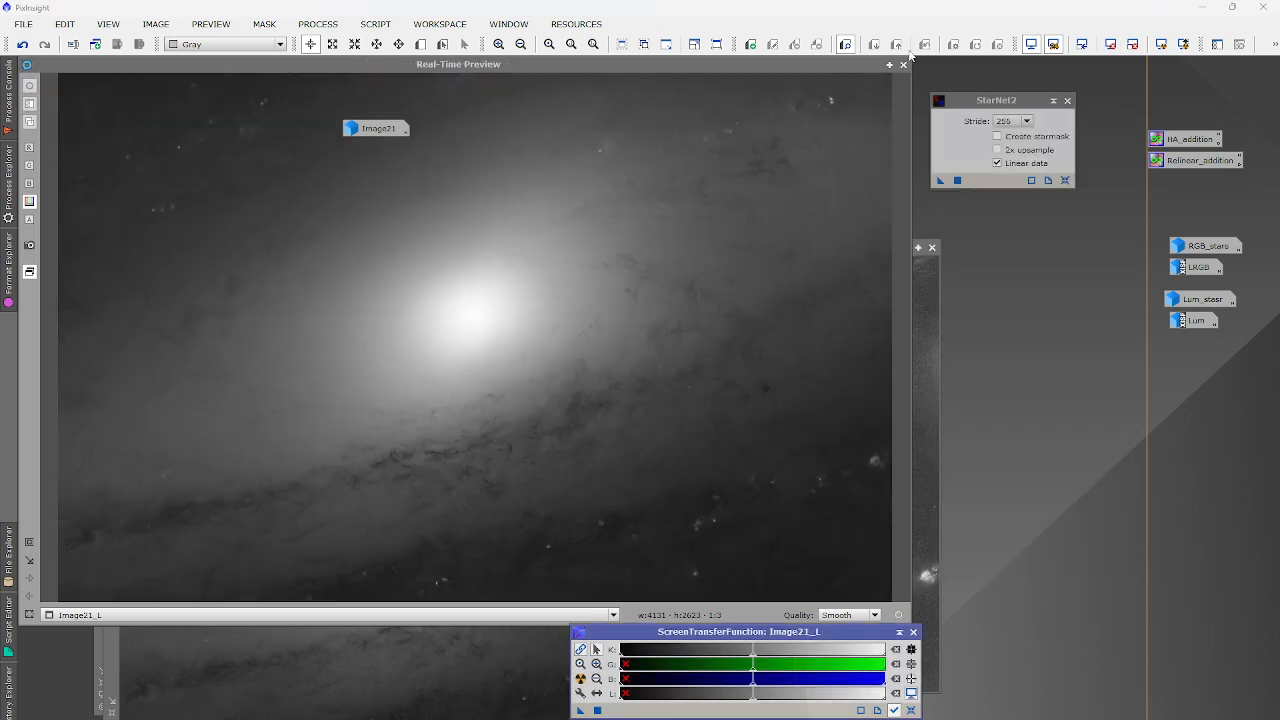
{"action": "left_click", "coordinate": [903, 64]}
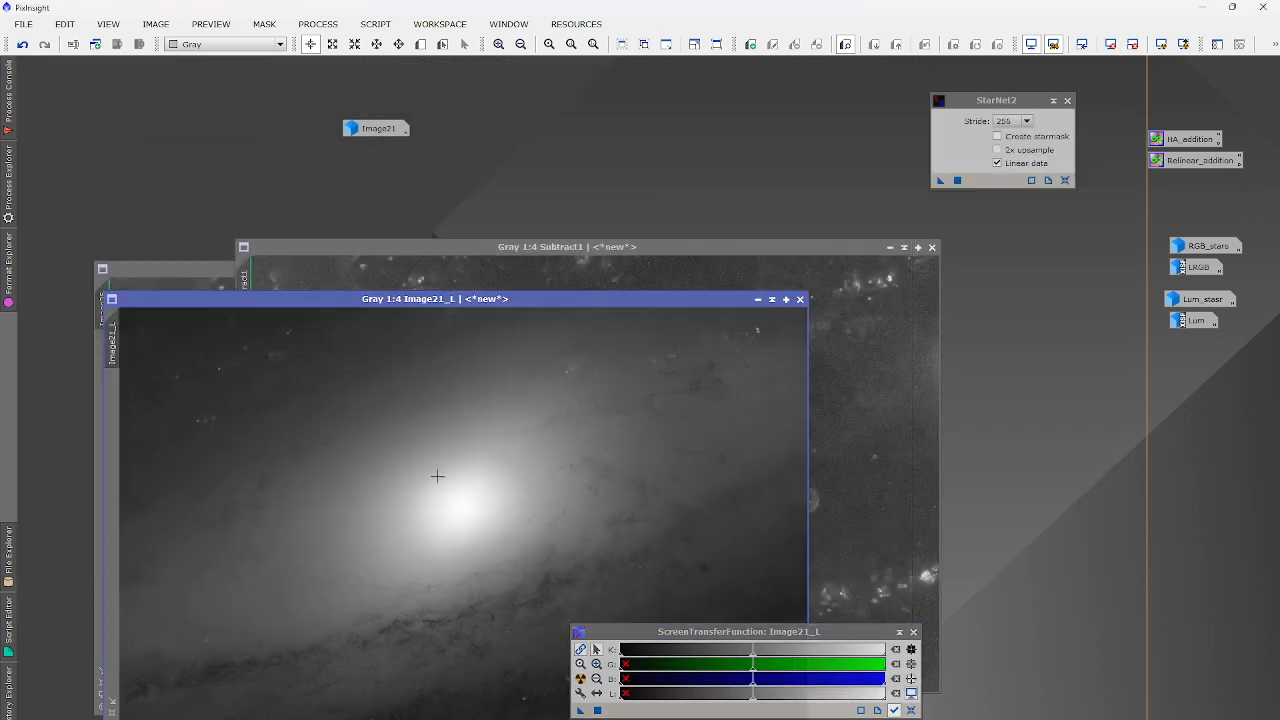
{"action": "left_click_drag", "start_coordinate": [425, 299], "coordinate": [762, 143]}
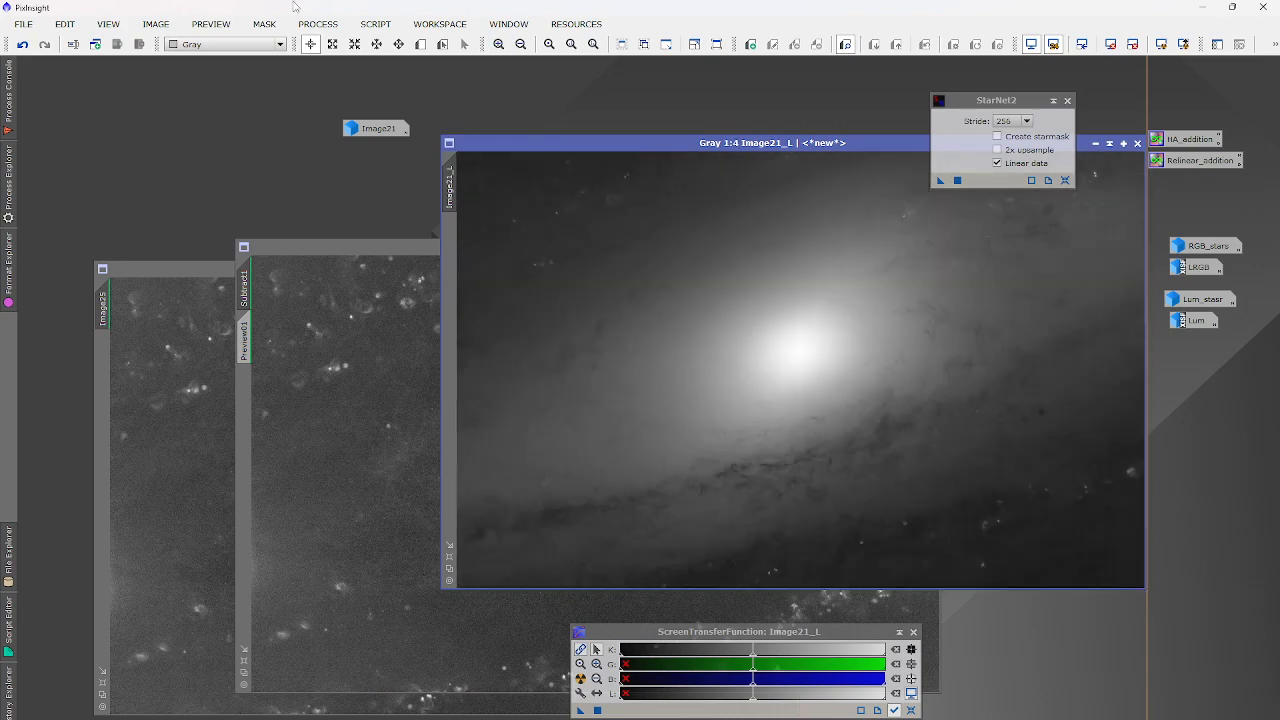
Set up MultiscaleMedianTransform with 7 layers.
{"action": "left_click", "coordinate": [317, 24]}
{"action": "mouse_move", "coordinate": [380, 44]}
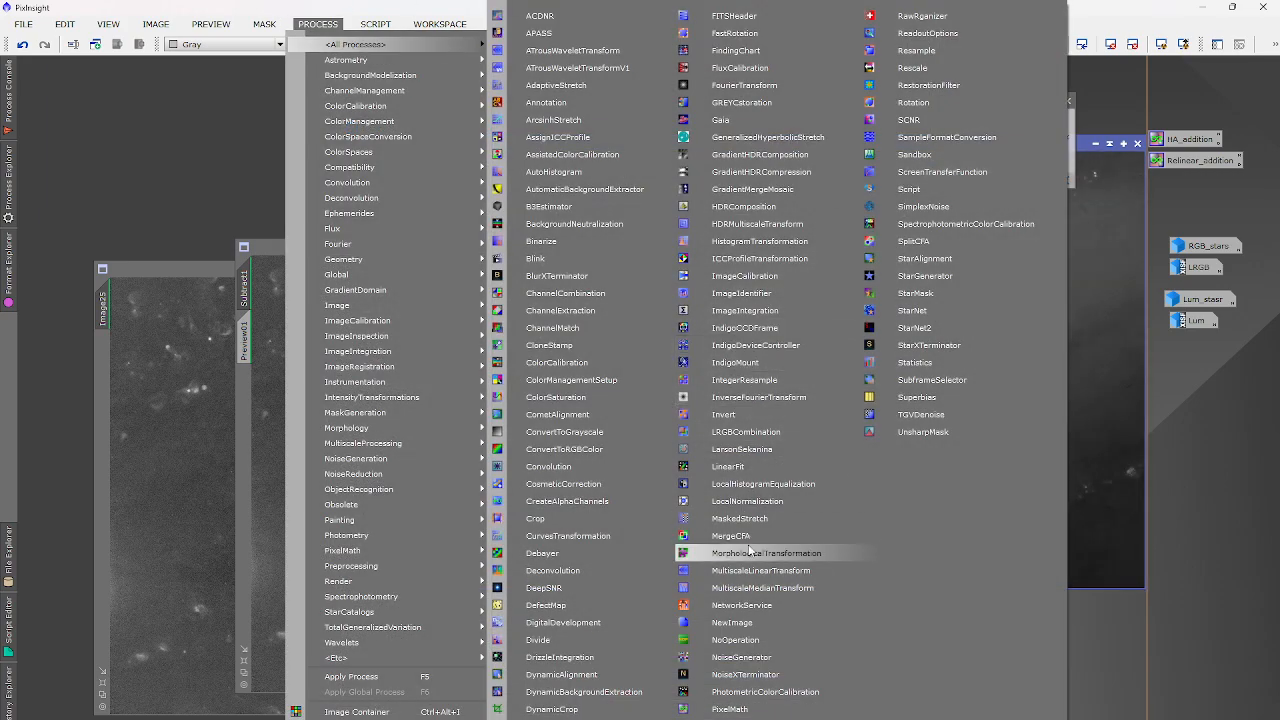
{"action": "left_click", "coordinate": [762, 587]}
{"action": "left_click", "coordinate": [974, 176]}
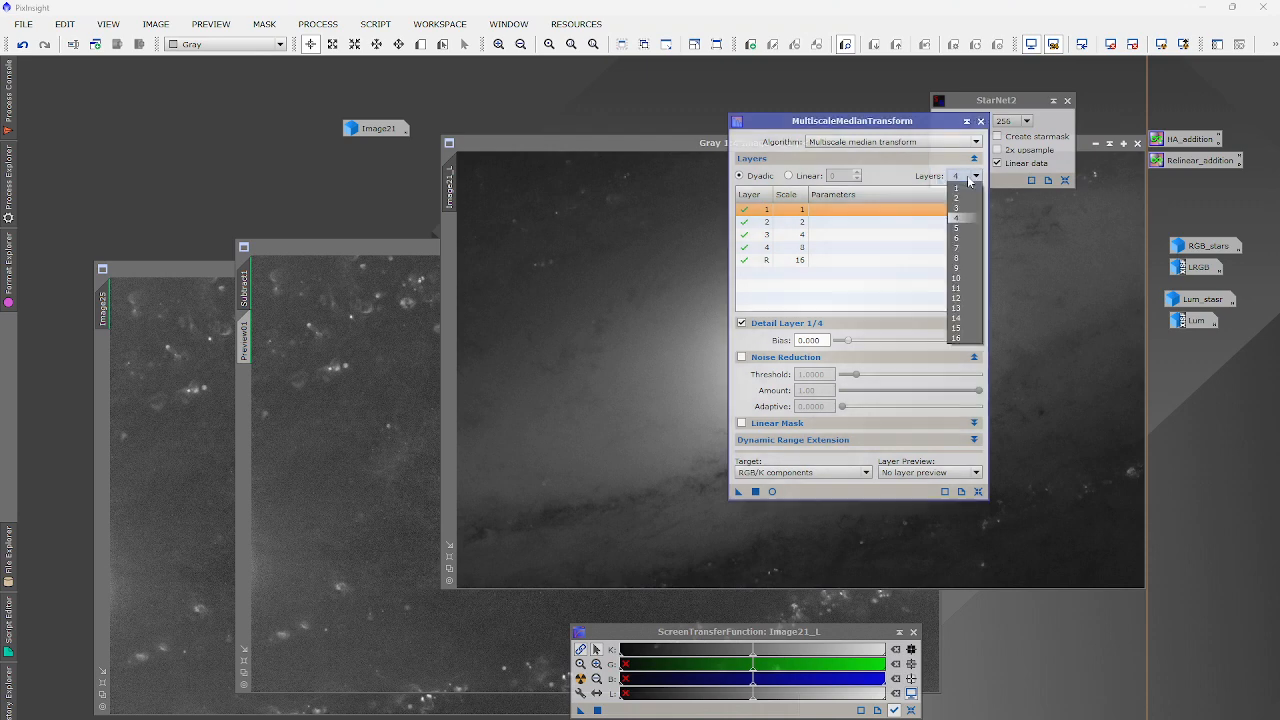
{"action": "left_click", "coordinate": [960, 248]}
{"action": "left_click", "coordinate": [750, 286]}
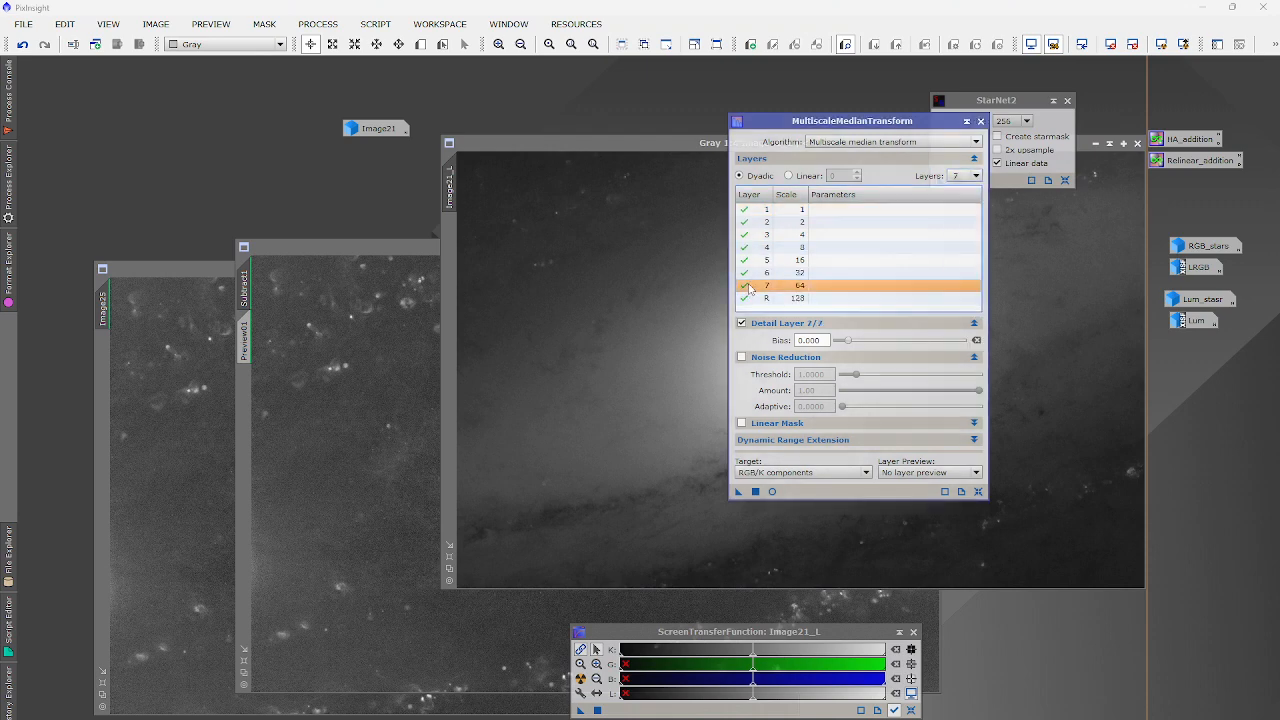
Turn off detail layers 1–7, keeping only the residual, and apply it to Image21_L.
{"action": "left_click", "coordinate": [744, 285]}
{"action": "left_click", "coordinate": [744, 272]}
{"action": "left_click", "coordinate": [744, 260]}
{"action": "left_click", "coordinate": [744, 247]}
{"action": "left_click", "coordinate": [744, 234]}
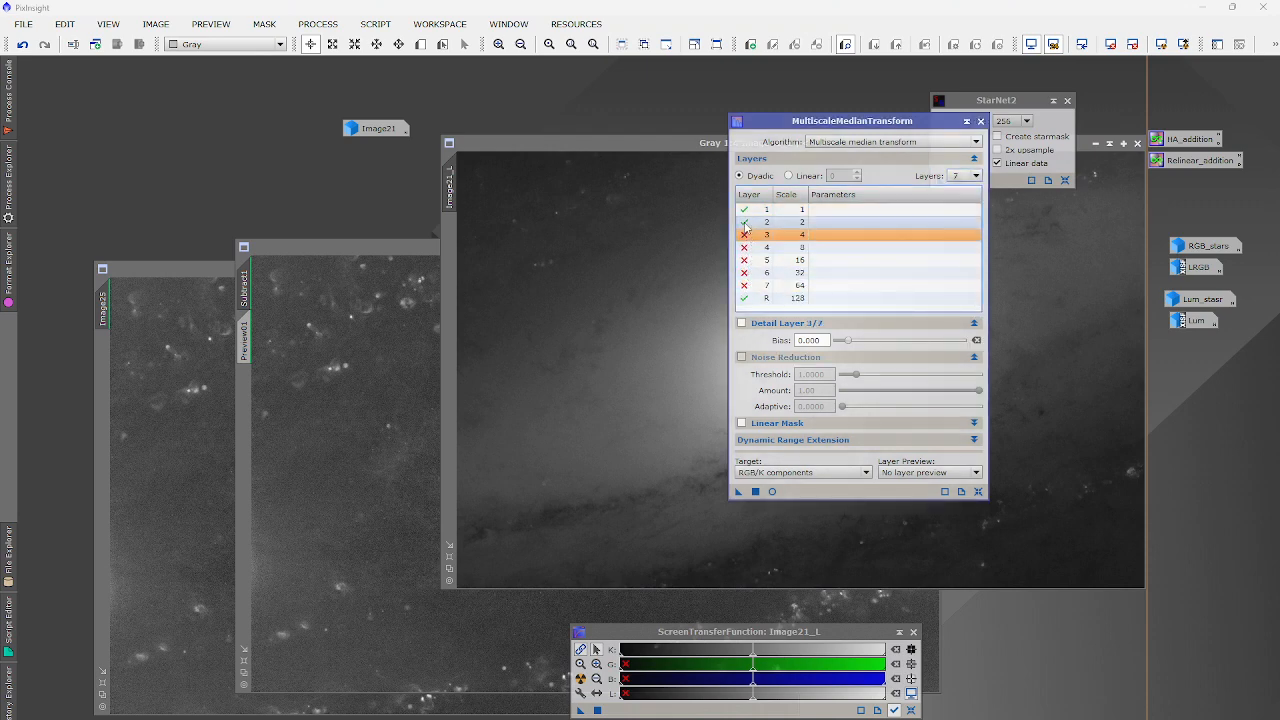
{"action": "left_click", "coordinate": [744, 221]}
{"action": "left_click", "coordinate": [744, 209]}
{"action": "left_click_drag", "start_coordinate": [740, 491], "coordinate": [757, 494]}
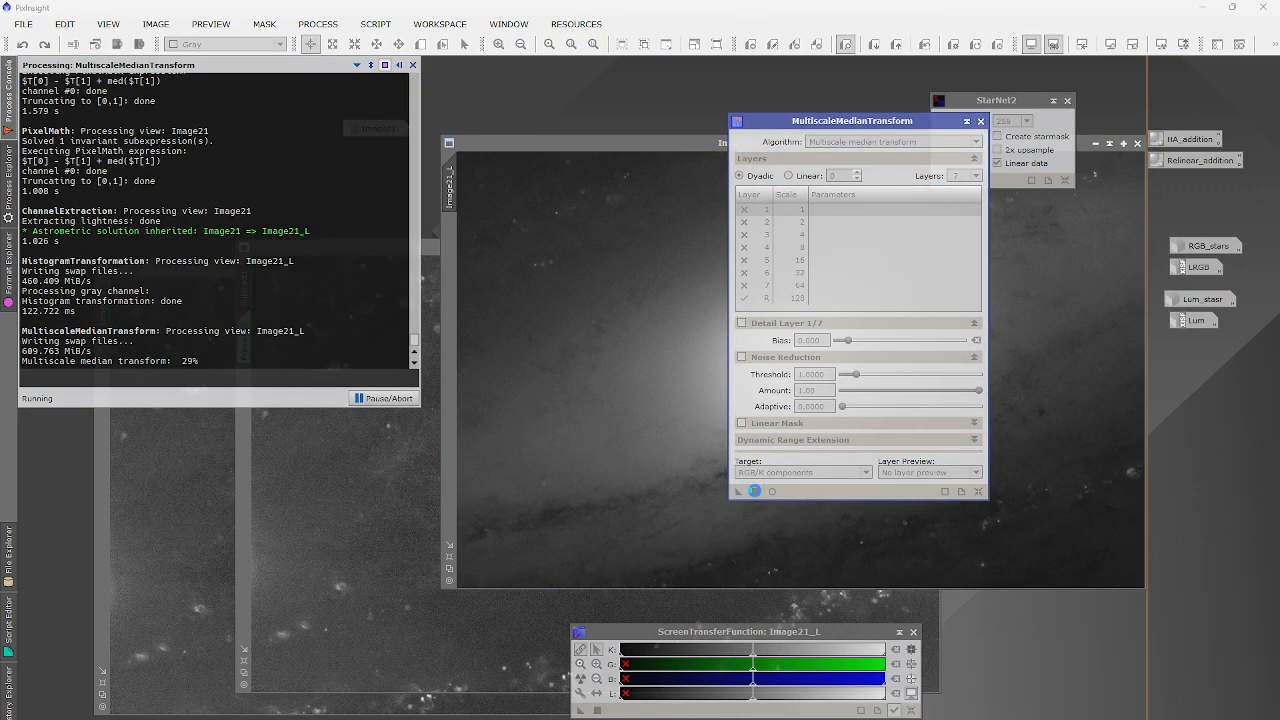
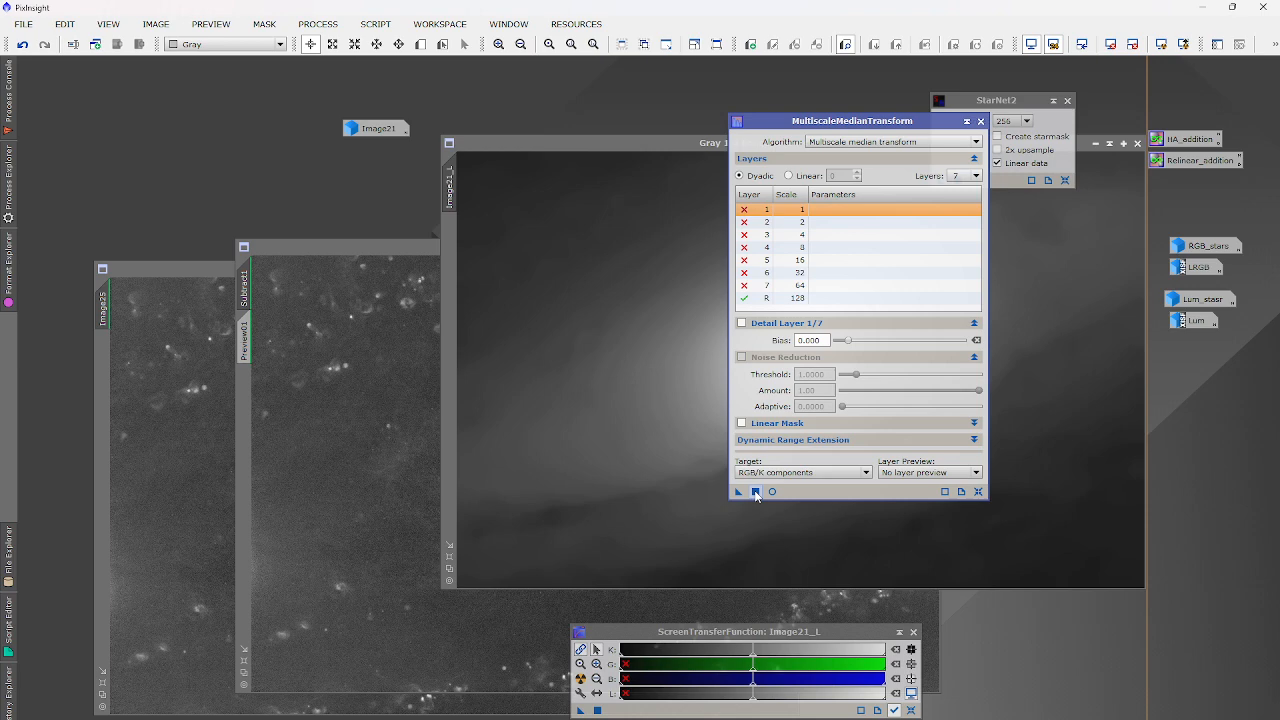
Close MultiscaleMedianTransform and bring Subtract1 forward, moving it up and to the left.
{"action": "left_click", "coordinate": [980, 122]}
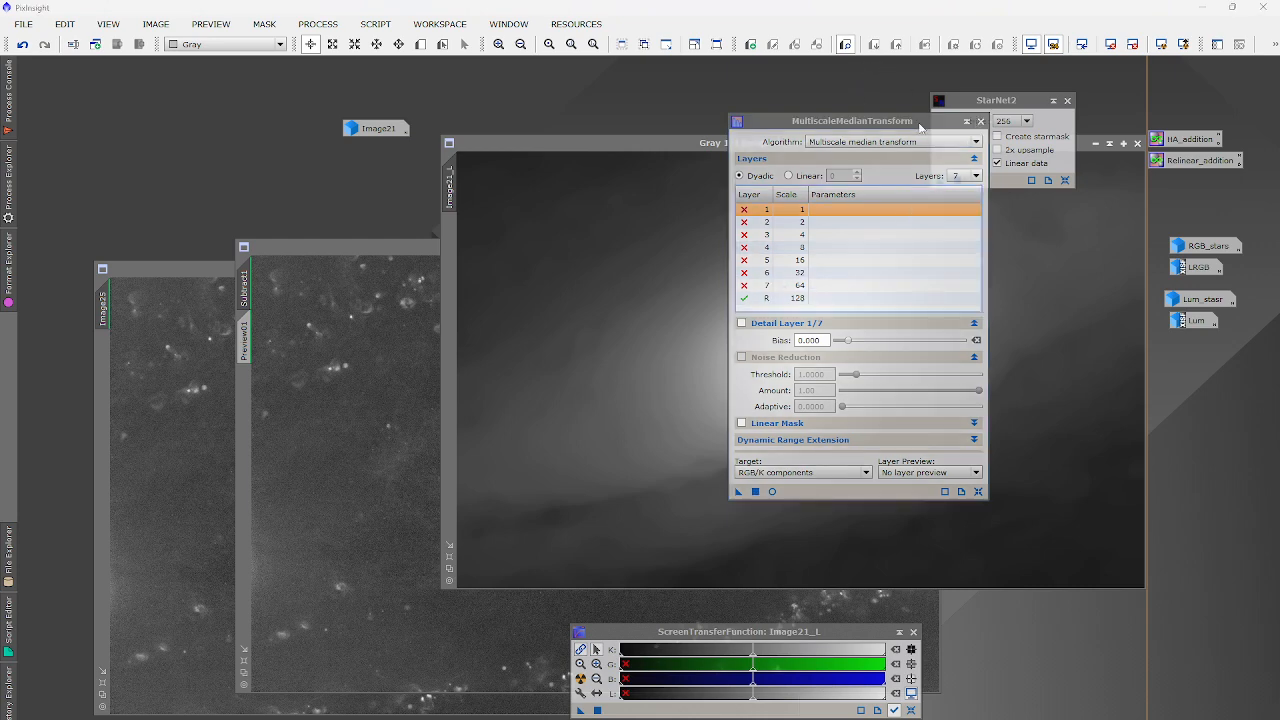
{"action": "left_click", "coordinate": [980, 121]}
{"action": "left_click", "coordinate": [177, 383]}
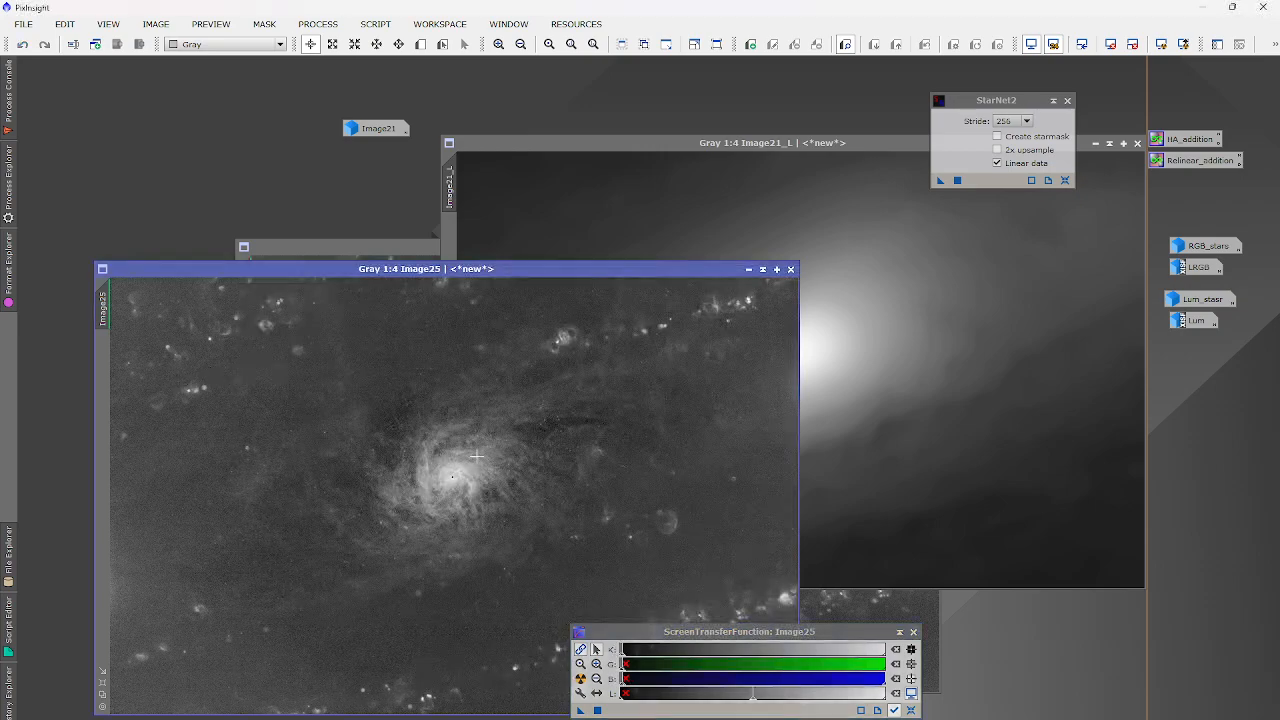
{"action": "left_click_drag", "start_coordinate": [357, 253], "coordinate": [256, 204]}
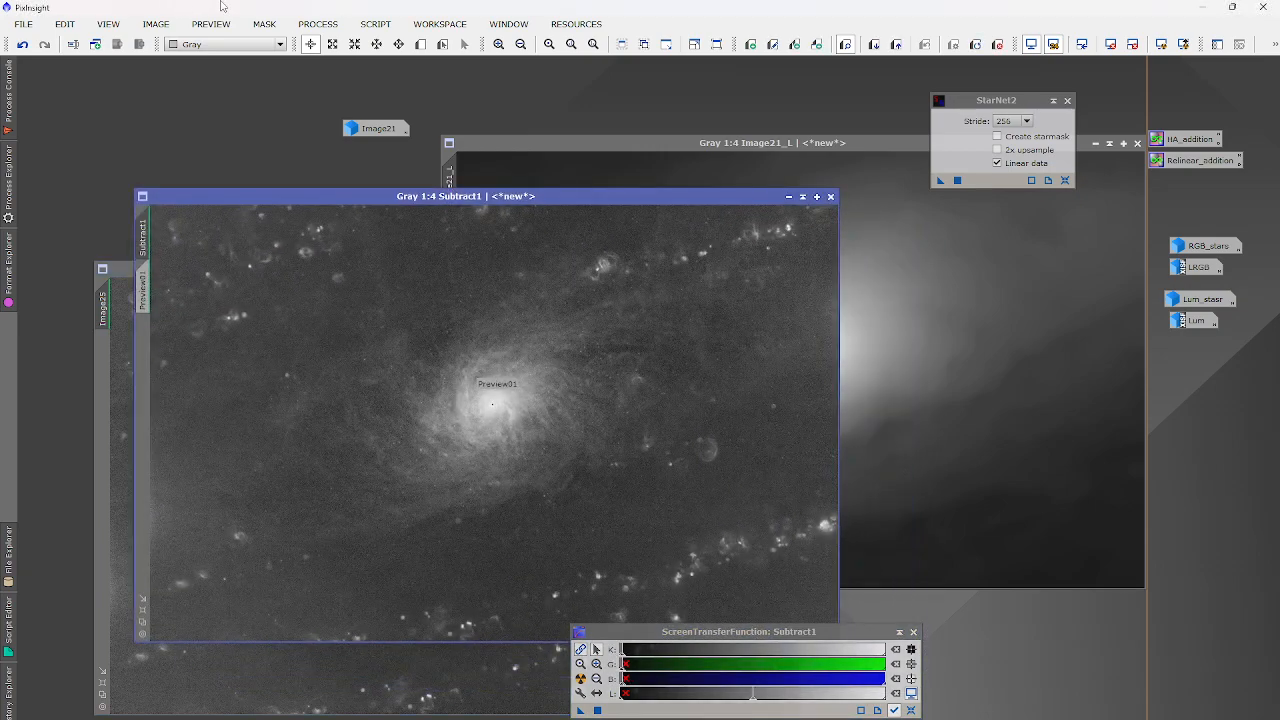
{"action": "left_click", "coordinate": [318, 24]}
Start PixelMath and enter the partial expression (Subtract1*~Image21_L) + (Image21_L*).
{"action": "mouse_move", "coordinate": [355, 44]}
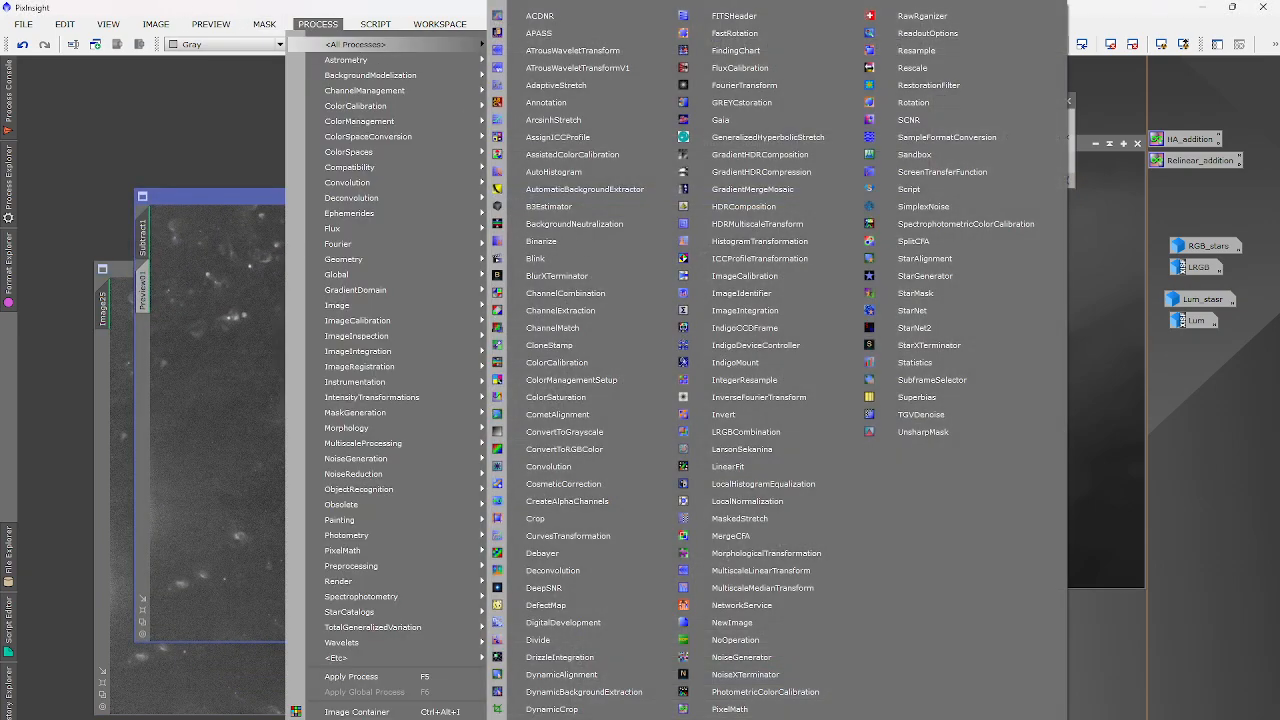
{"action": "left_click", "coordinate": [730, 709]}
{"action": "left_click", "coordinate": [979, 415]}
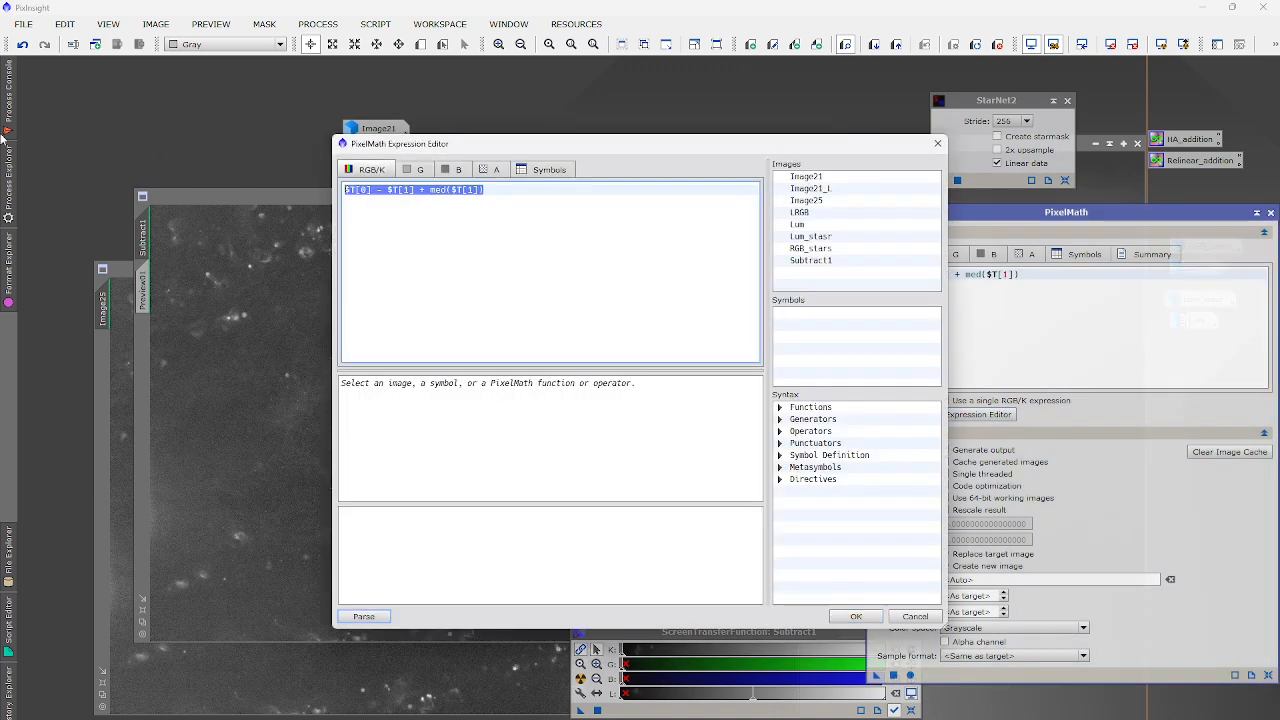
{"action": "type", "text": "("}
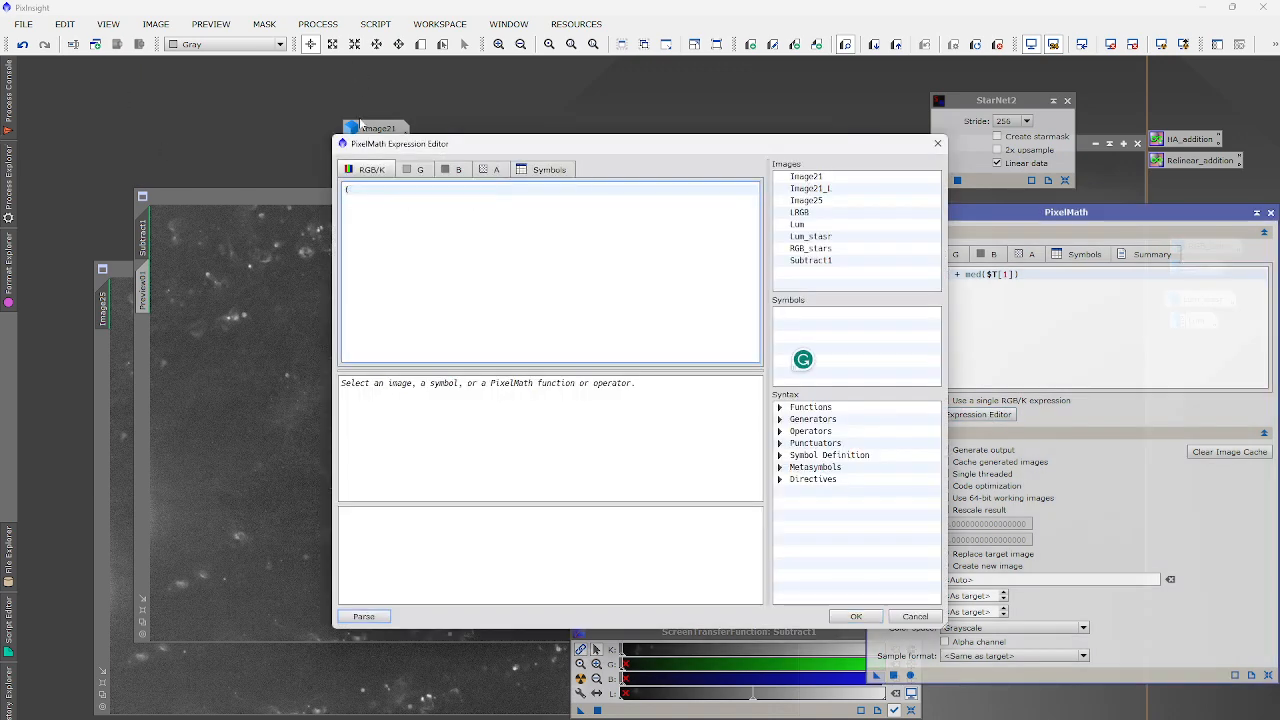
{"action": "left_click_drag", "start_coordinate": [762, 150], "coordinate": [1026, 164]}
{"action": "double_click", "coordinate": [1088, 278]}
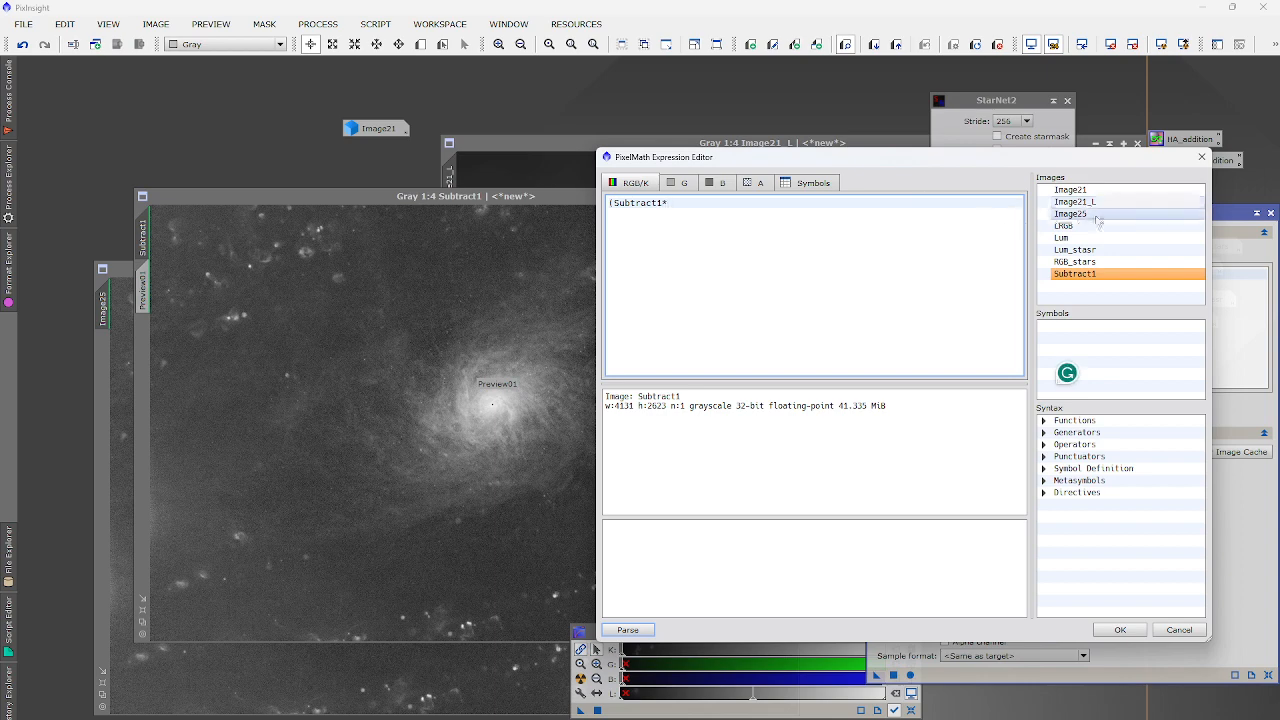
{"action": "type", "text": "*~"}
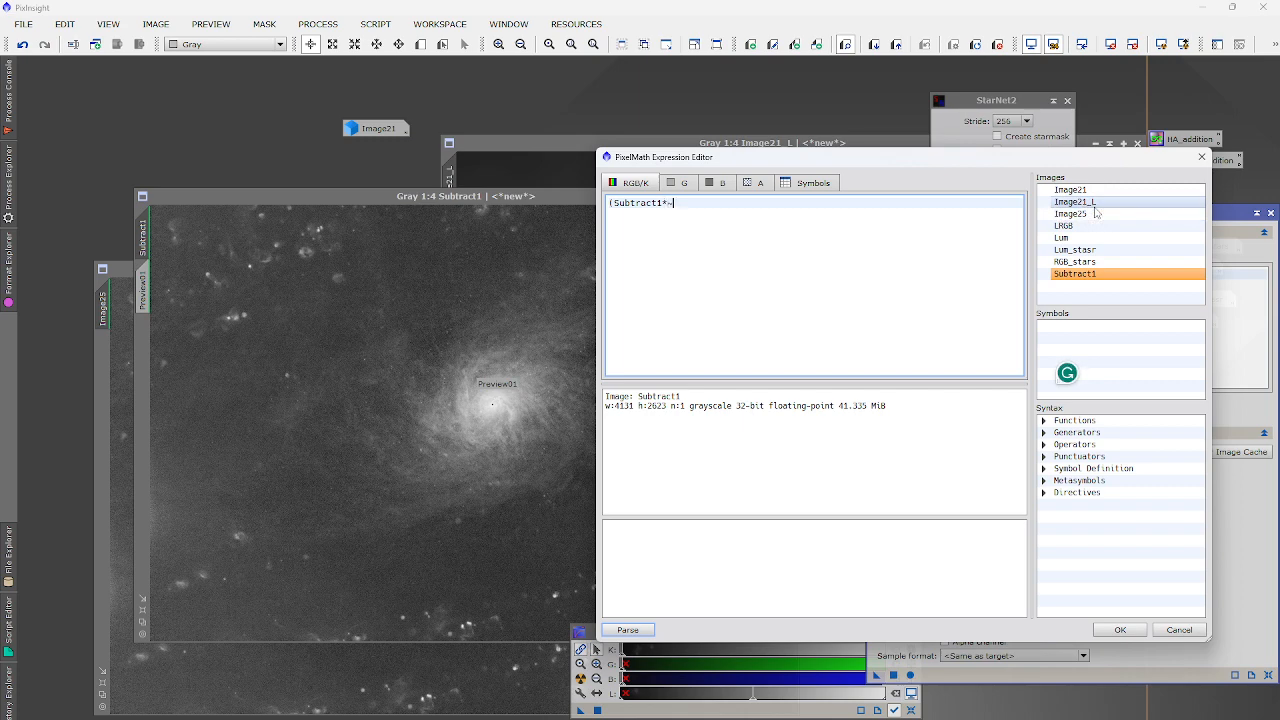
{"action": "double_click", "coordinate": [1095, 205]}
{"action": "type", "text": ") + "}
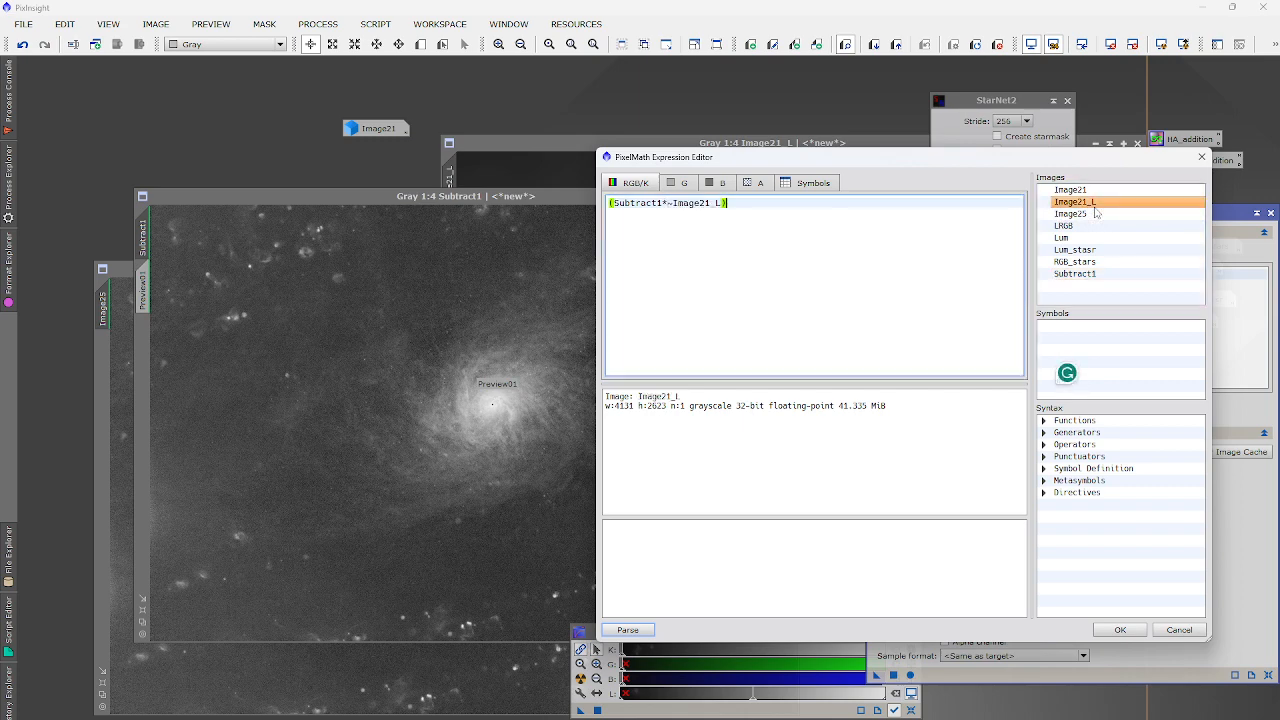
{"action": "type", "text": "("}
{"action": "double_click", "coordinate": [1088, 204]}
{"action": "type", "text": "*"}
{"action": "left_click", "coordinate": [1116, 629]}
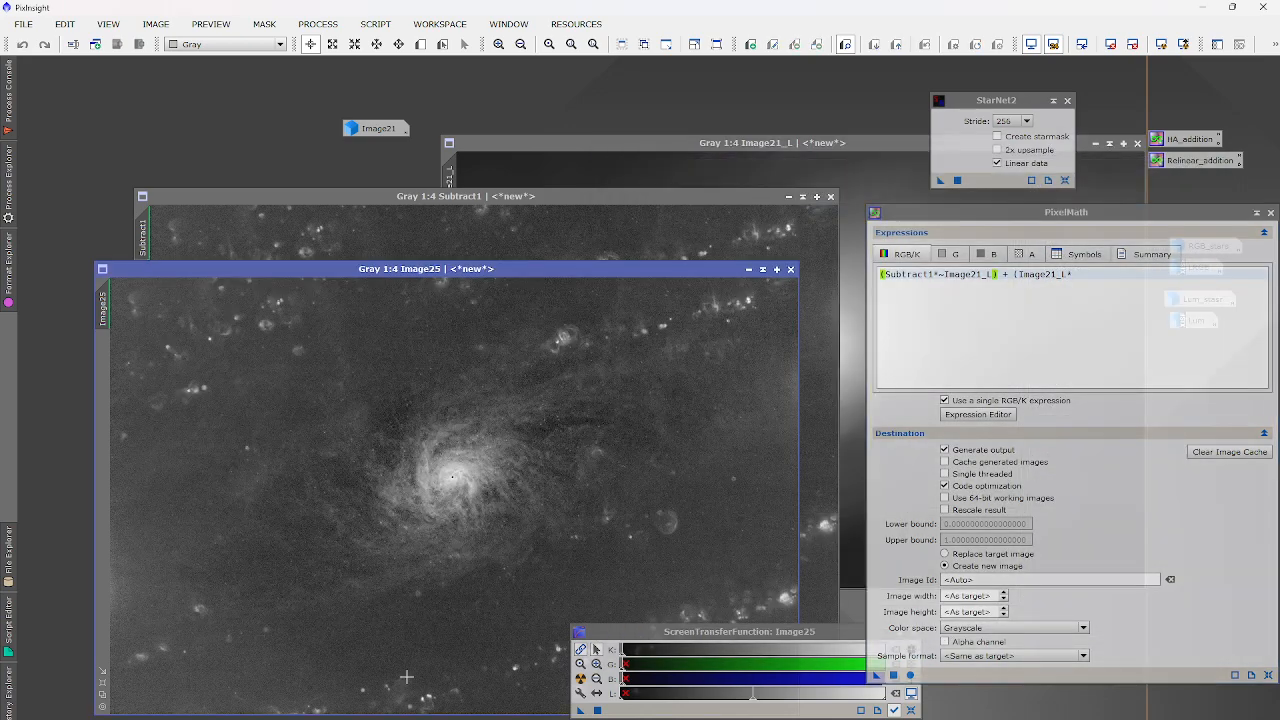
Complete the expression with Image25 and apply it to Subtract1 with Replace target image enabled.
{"action": "left_click", "coordinate": [978, 414]}
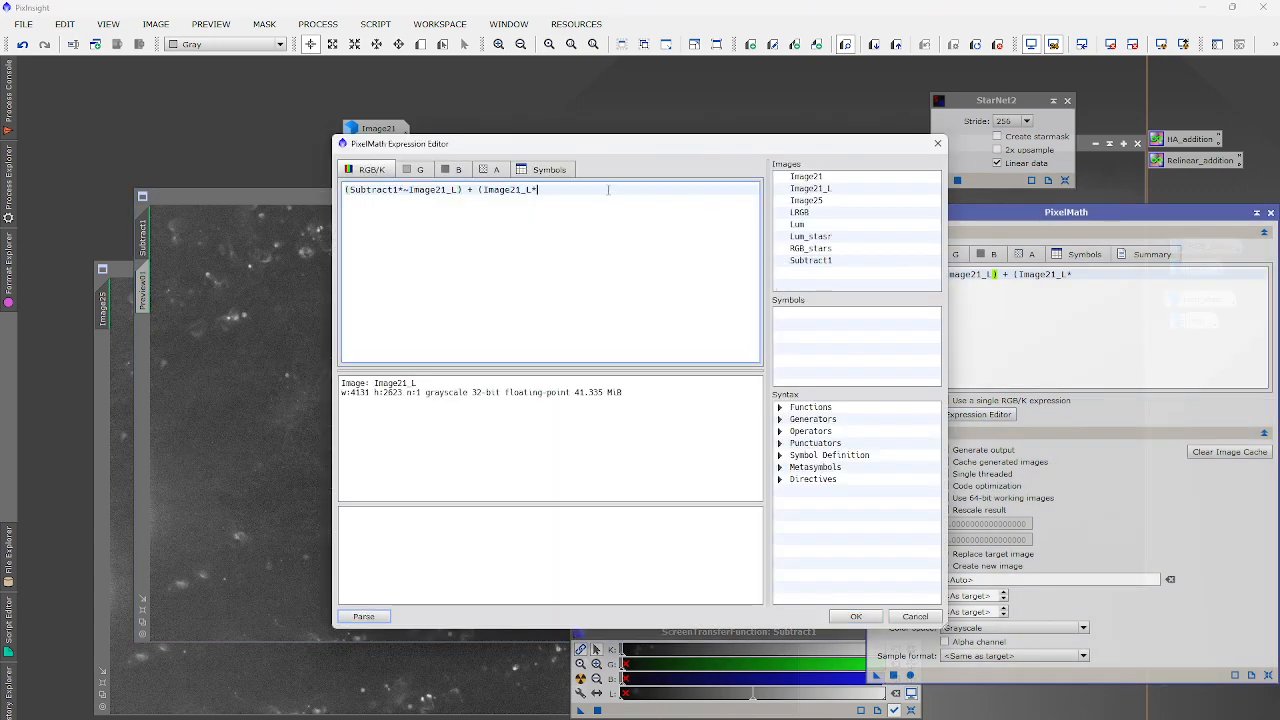
{"action": "double_click", "coordinate": [806, 200]}
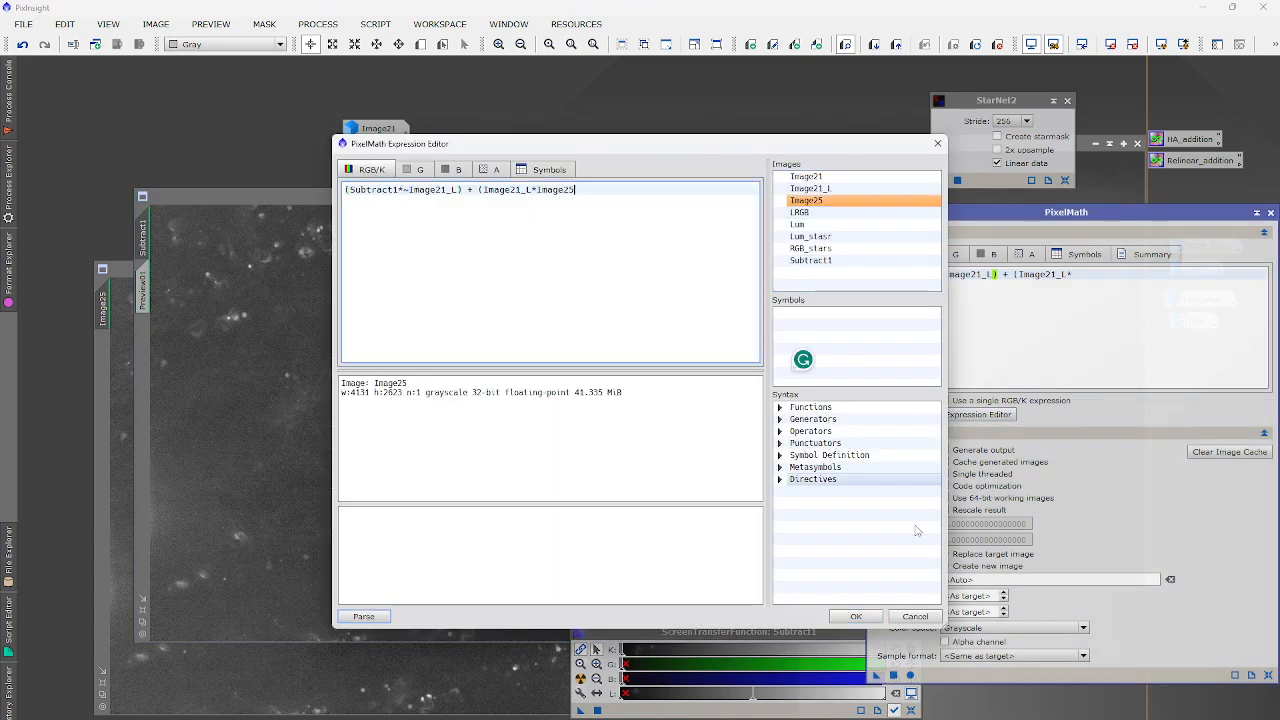
{"action": "left_click", "coordinate": [856, 614]}
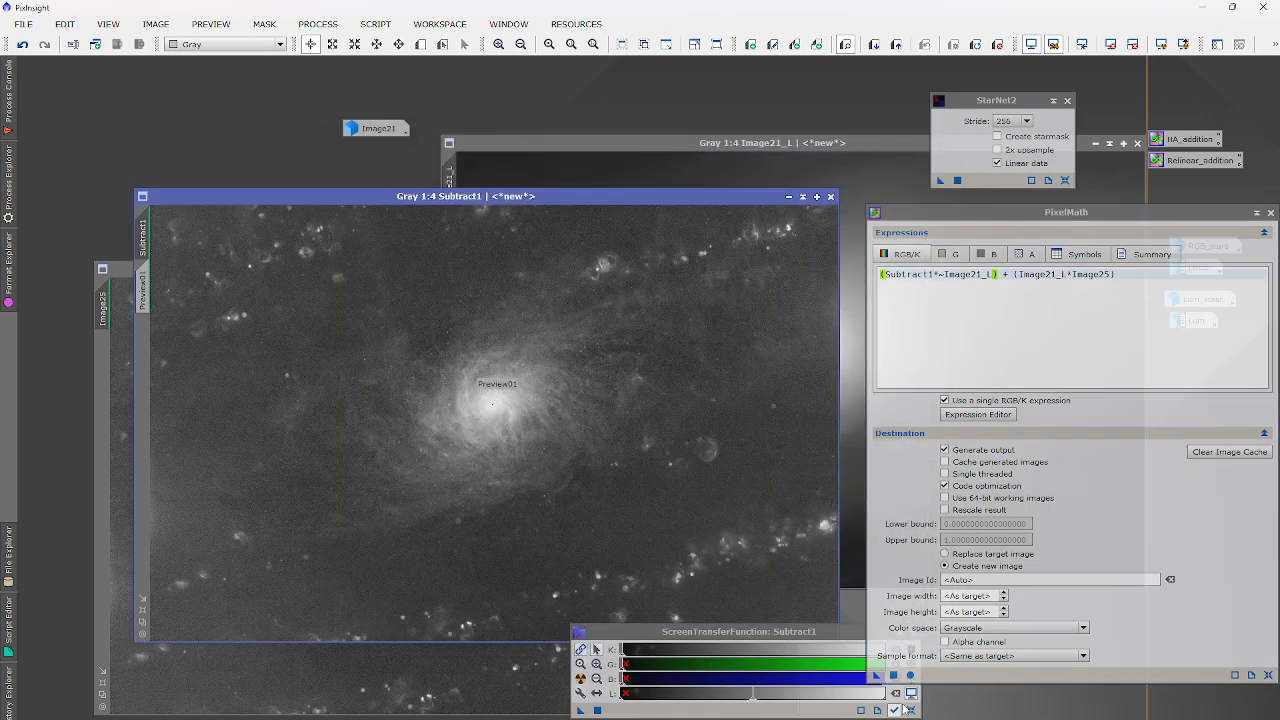
{"action": "left_click_drag", "start_coordinate": [876, 675], "coordinate": [514, 442]}
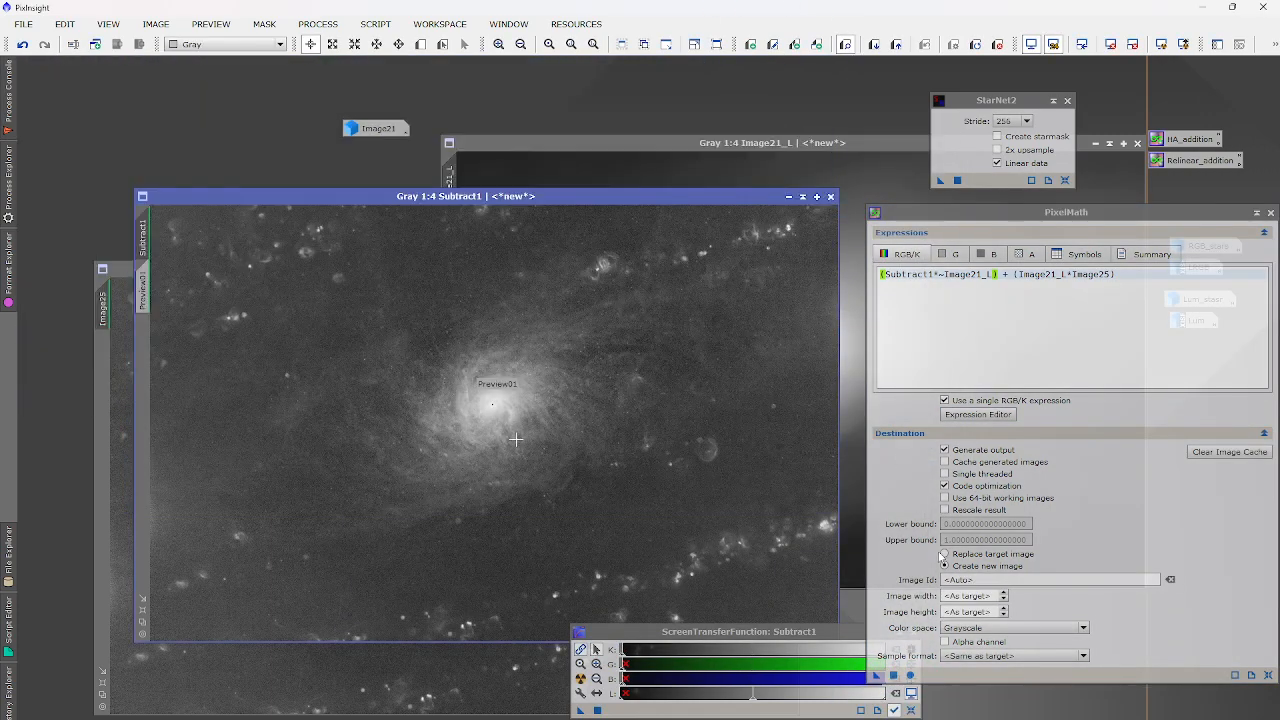
{"action": "left_click", "coordinate": [944, 553]}
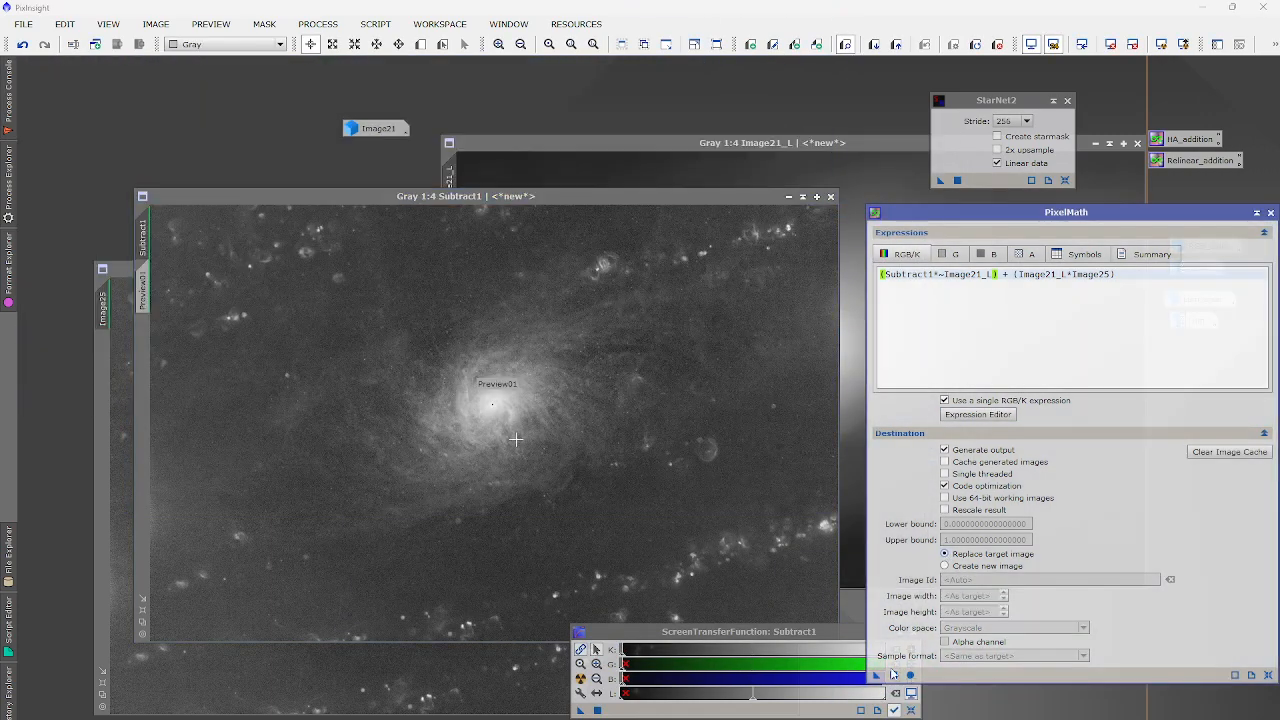
{"action": "left_click_drag", "start_coordinate": [876, 675], "coordinate": [476, 438]}
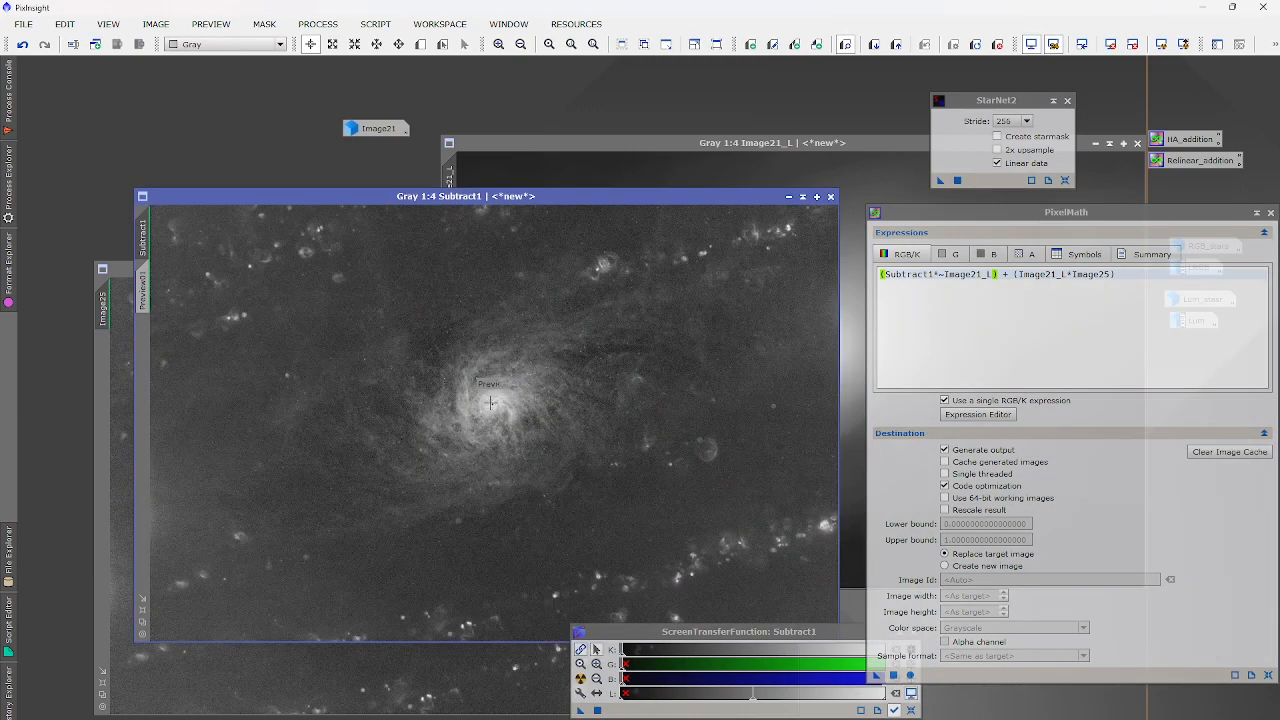
Toggle undo and redo on Subtract1 to compare the blend, then bring Image21_L forward.
{"action": "scroll", "coordinate": [490, 403], "scroll_direction": "up", "scroll_amount": 3}
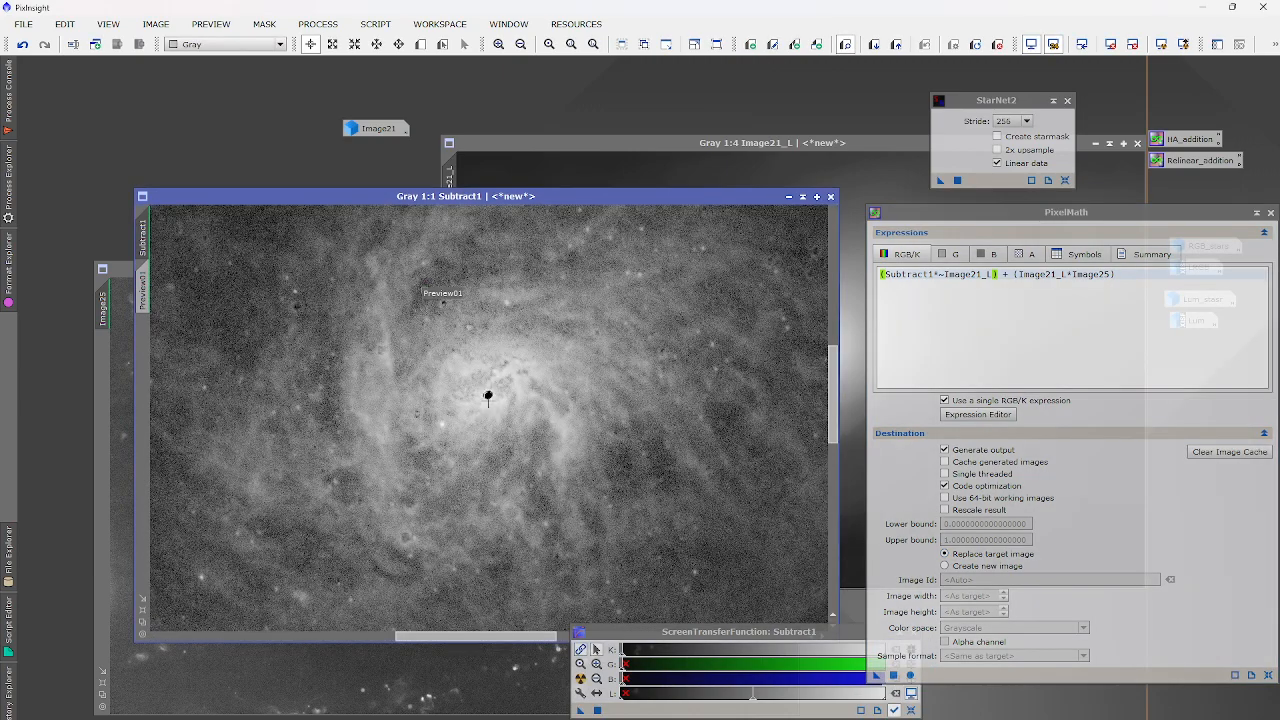
{"action": "left_click", "coordinate": [22, 44]}
{"action": "left_click", "coordinate": [44, 44]}
{"action": "scroll", "coordinate": [376, 368], "scroll_direction": "down", "scroll_amount": 2}
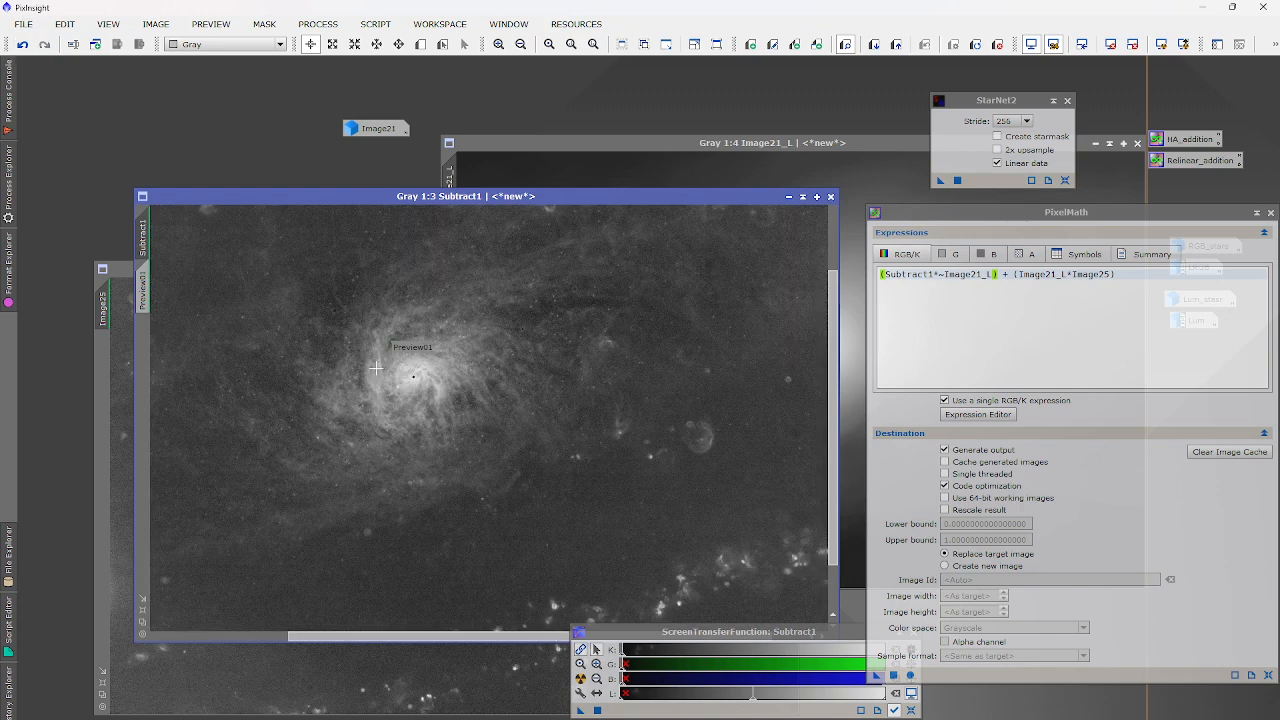
{"action": "scroll", "coordinate": [378, 369], "scroll_direction": "down", "scroll_amount": 1}
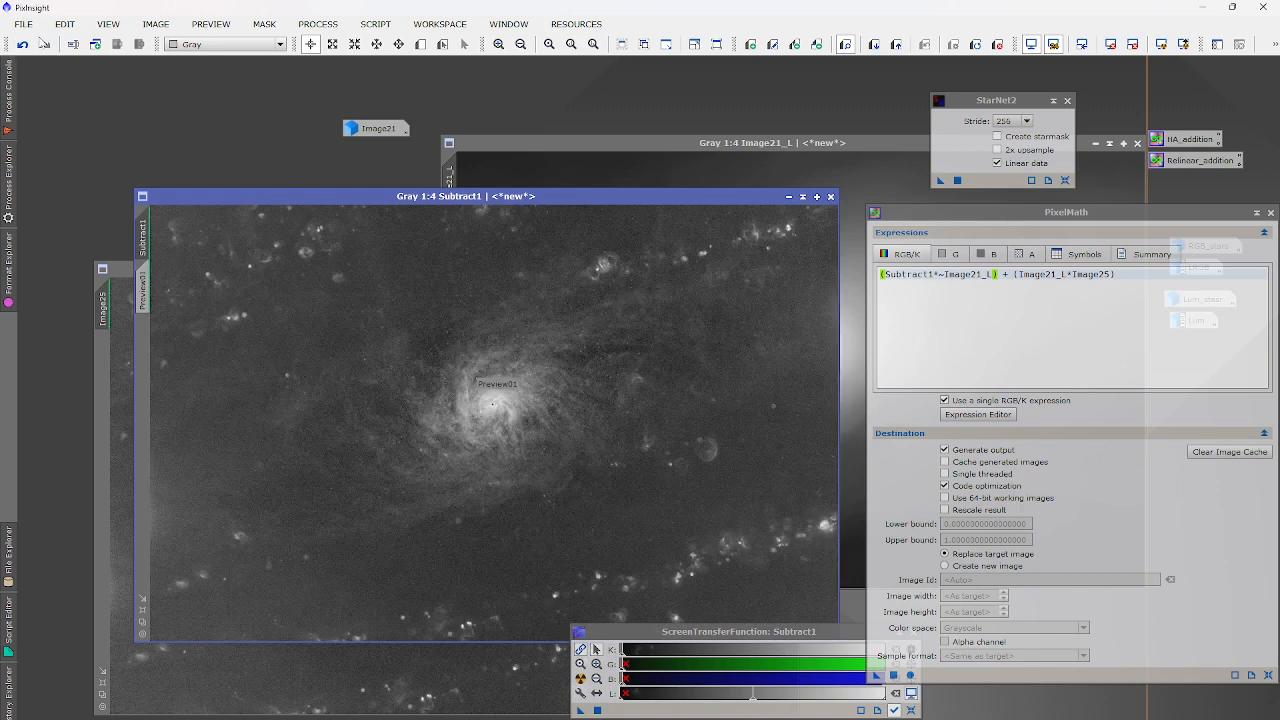
{"action": "left_click", "coordinate": [22, 44]}
{"action": "left_click", "coordinate": [22, 44]}
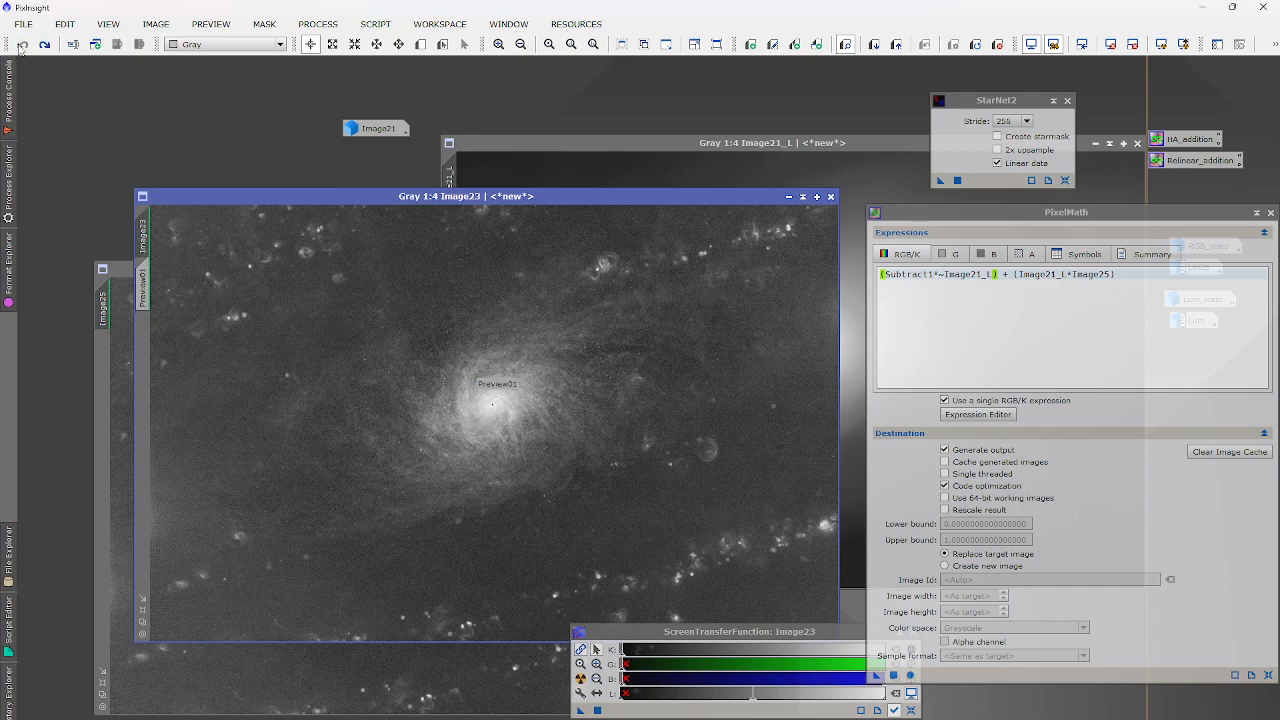
{"action": "left_click", "coordinate": [44, 44]}
{"action": "left_click", "coordinate": [44, 44]}
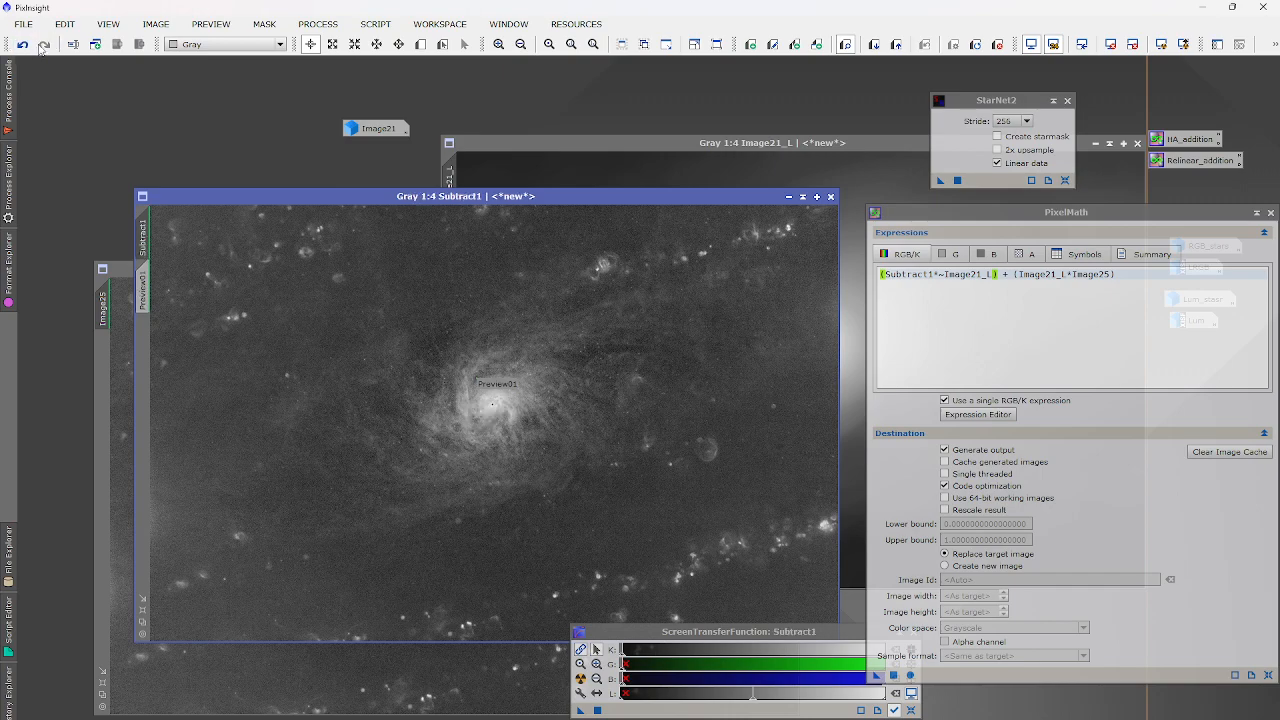
{"action": "left_click", "coordinate": [22, 44]}
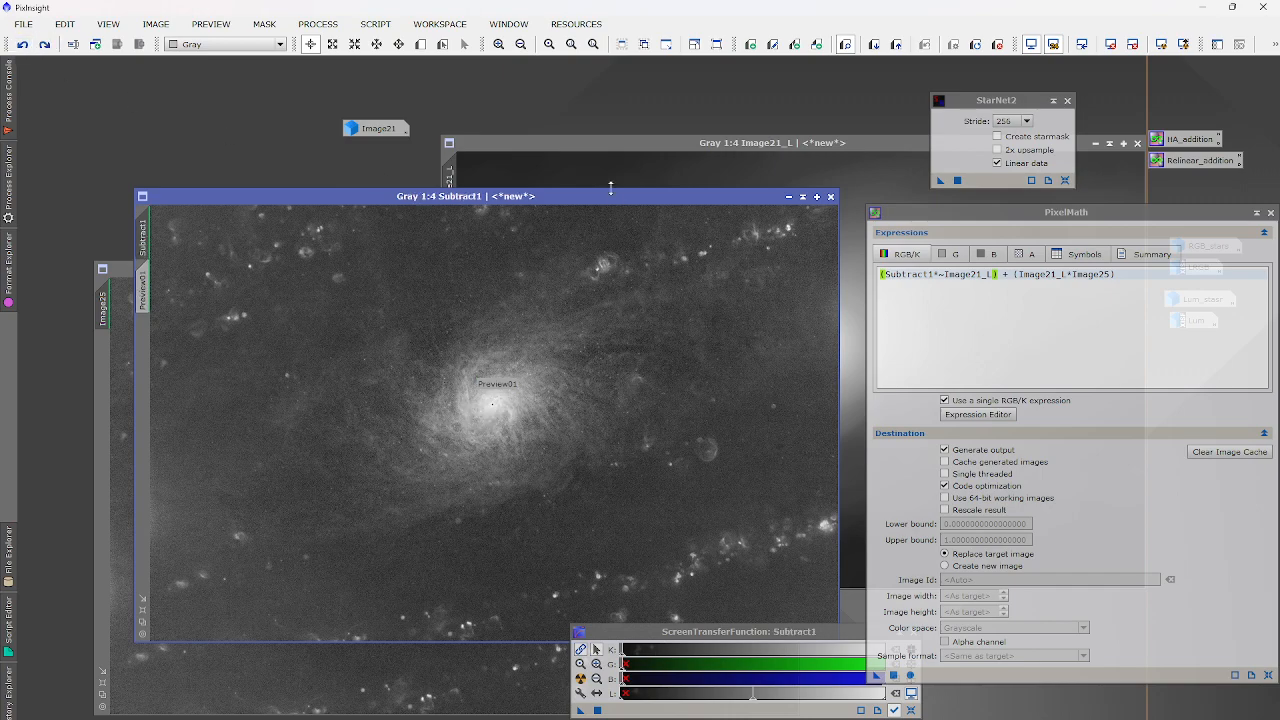
{"action": "left_click", "coordinate": [652, 176]}
{"action": "left_click", "coordinate": [318, 23]}
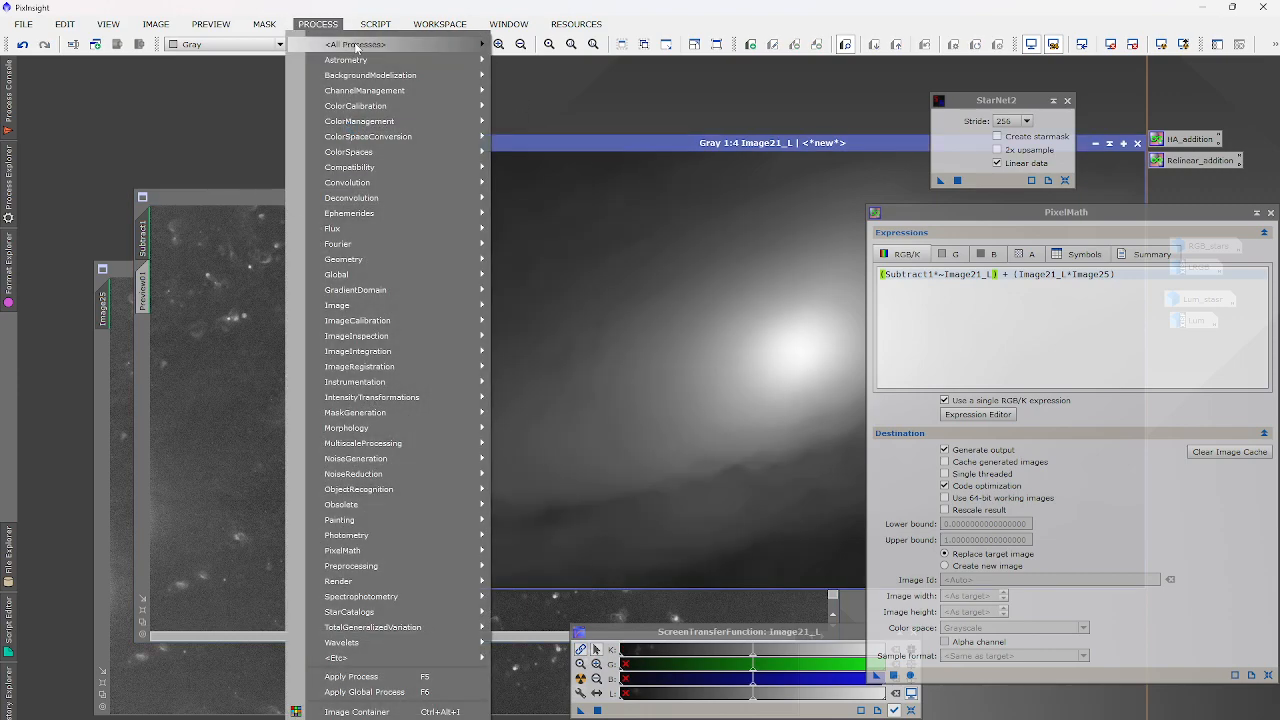
Reset HistogramTransformation and preview a darker midtones value of 0.6708.
{"action": "mouse_move", "coordinate": [355, 44]}
{"action": "left_click", "coordinate": [760, 241]}
{"action": "left_click", "coordinate": [904, 578]}
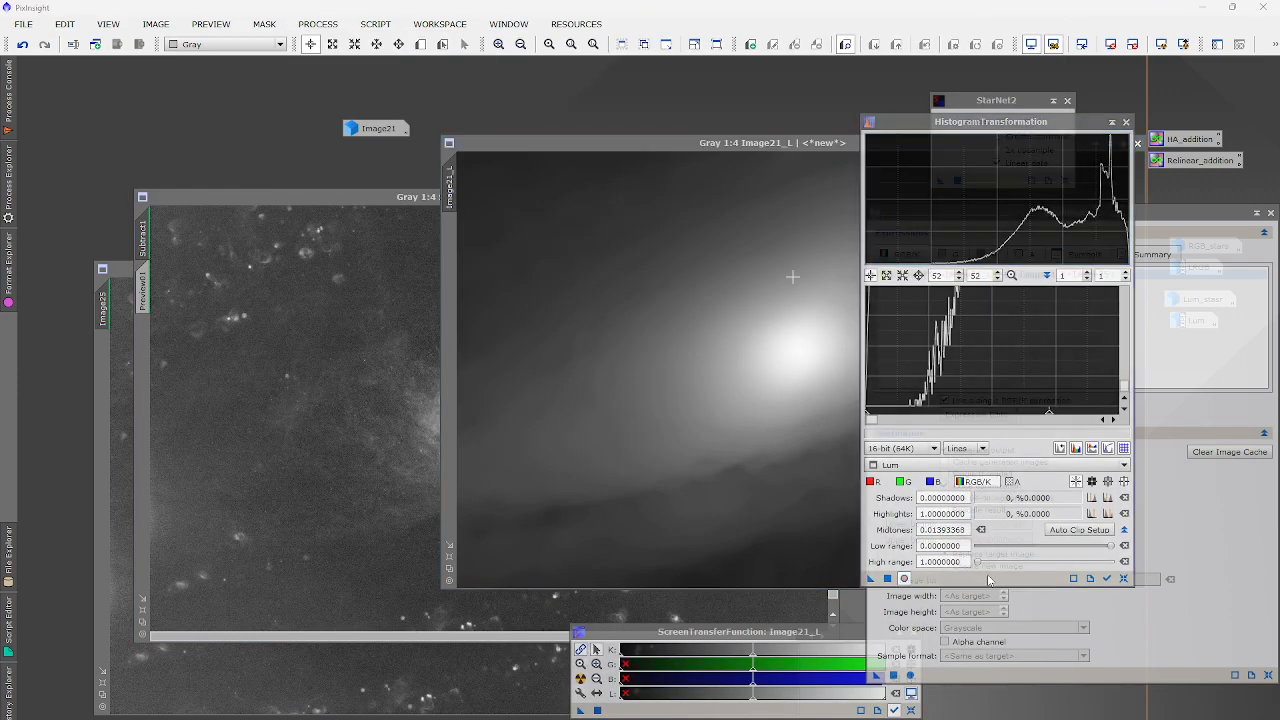
{"action": "left_click", "coordinate": [1123, 578]}
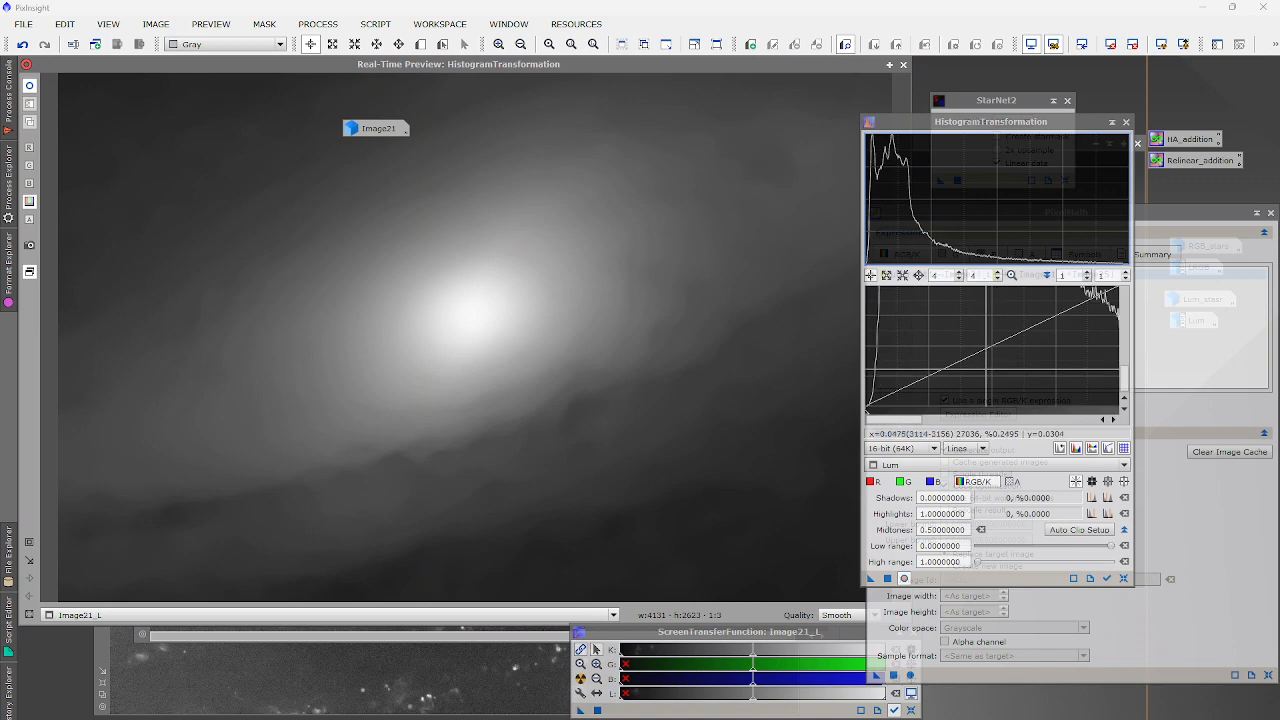
{"action": "left_click_drag", "start_coordinate": [997, 421], "coordinate": [1041, 421]}
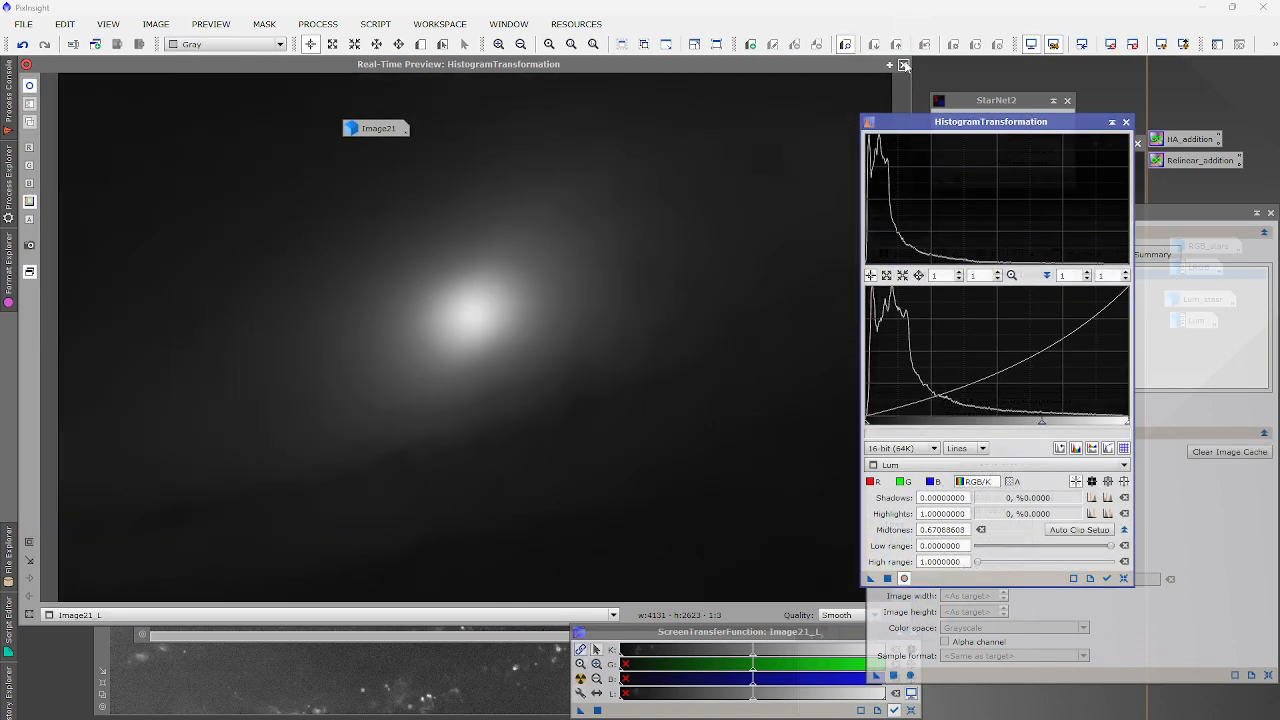
{"action": "left_click", "coordinate": [904, 578]}
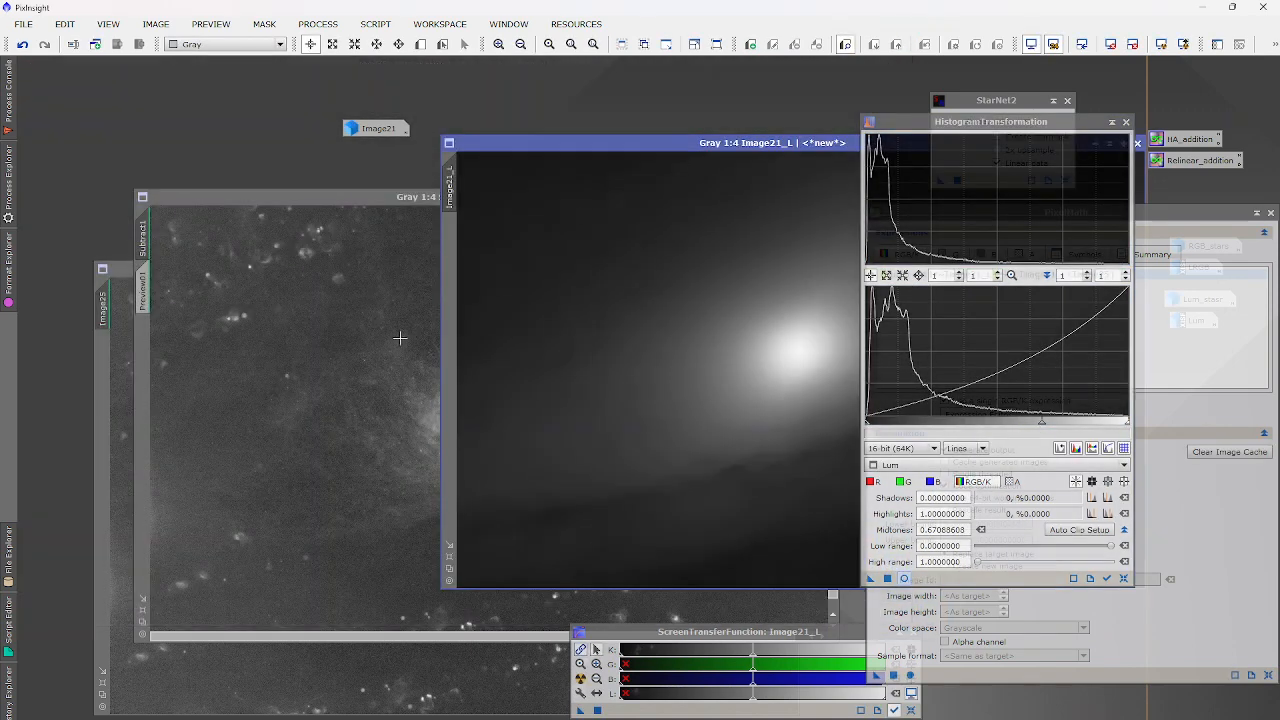
Lower the midtones further to 0.5671 and apply the stretch to Image21_L.
{"action": "left_click", "coordinate": [920, 680]}
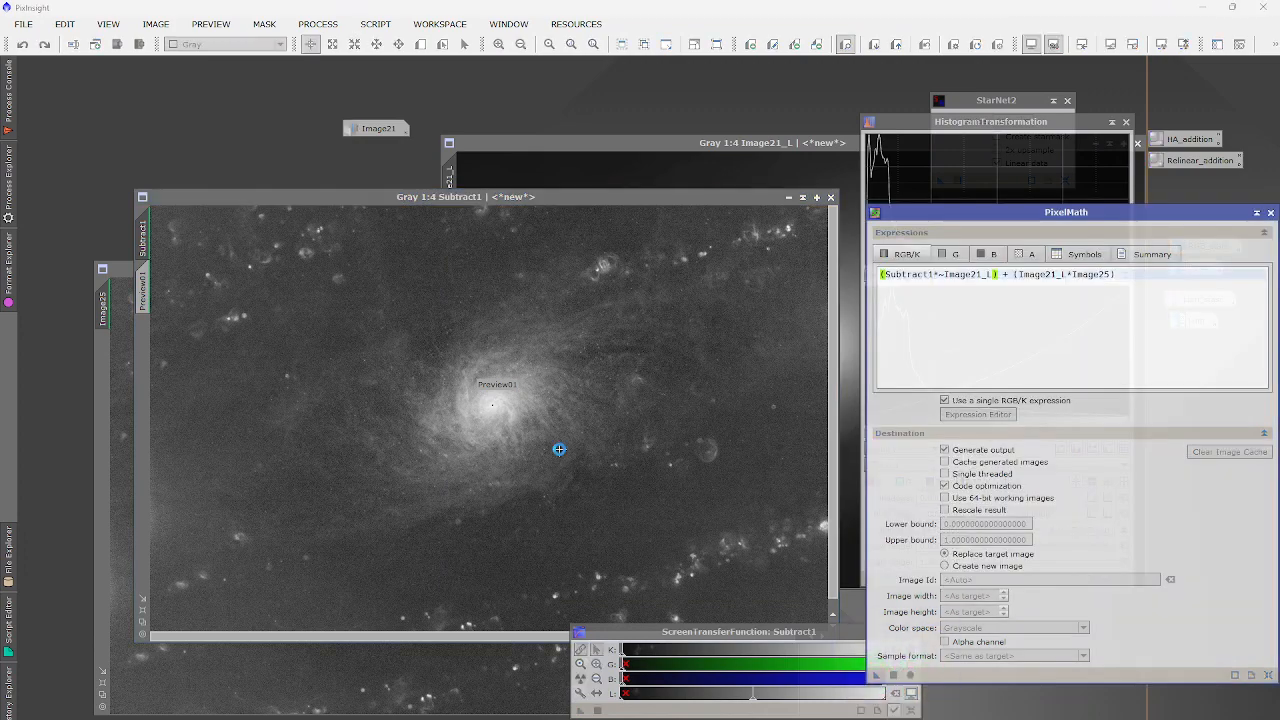
{"action": "scroll", "coordinate": [558, 448], "scroll_direction": "down", "scroll_amount": 1}
{"action": "scroll", "coordinate": [503, 411], "scroll_direction": "up", "scroll_amount": 4}
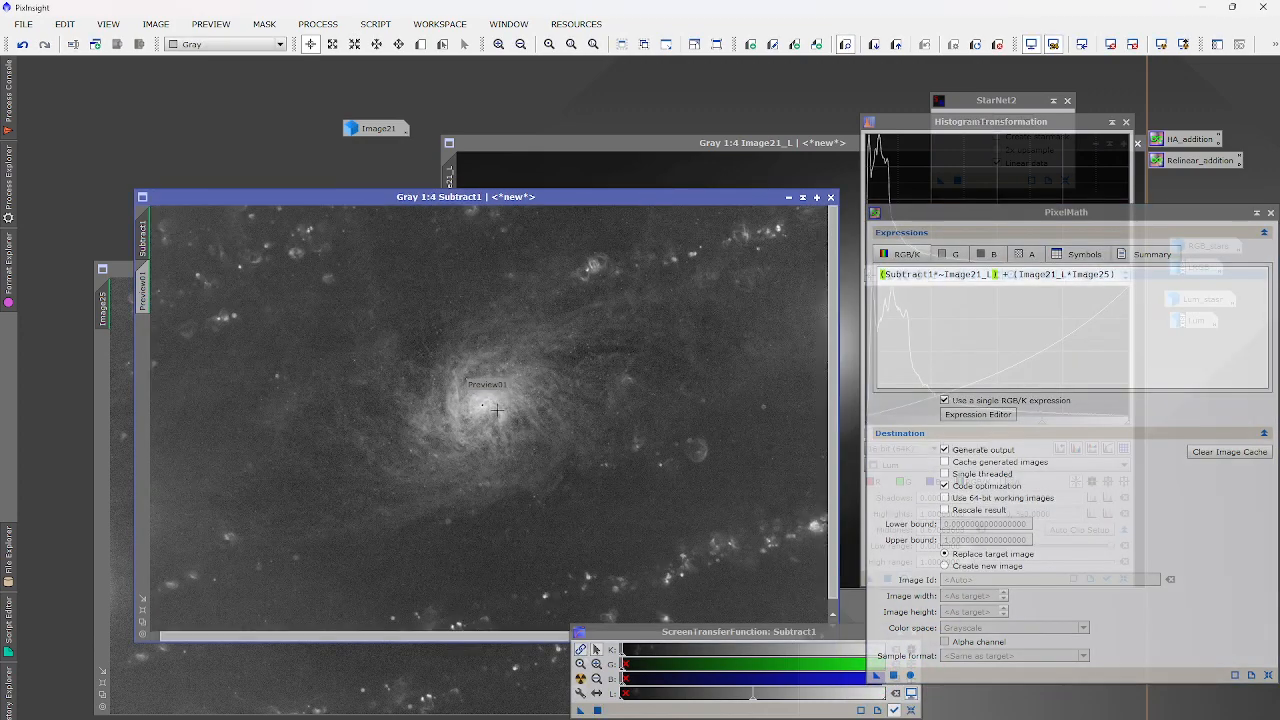
{"action": "left_click", "coordinate": [657, 180]}
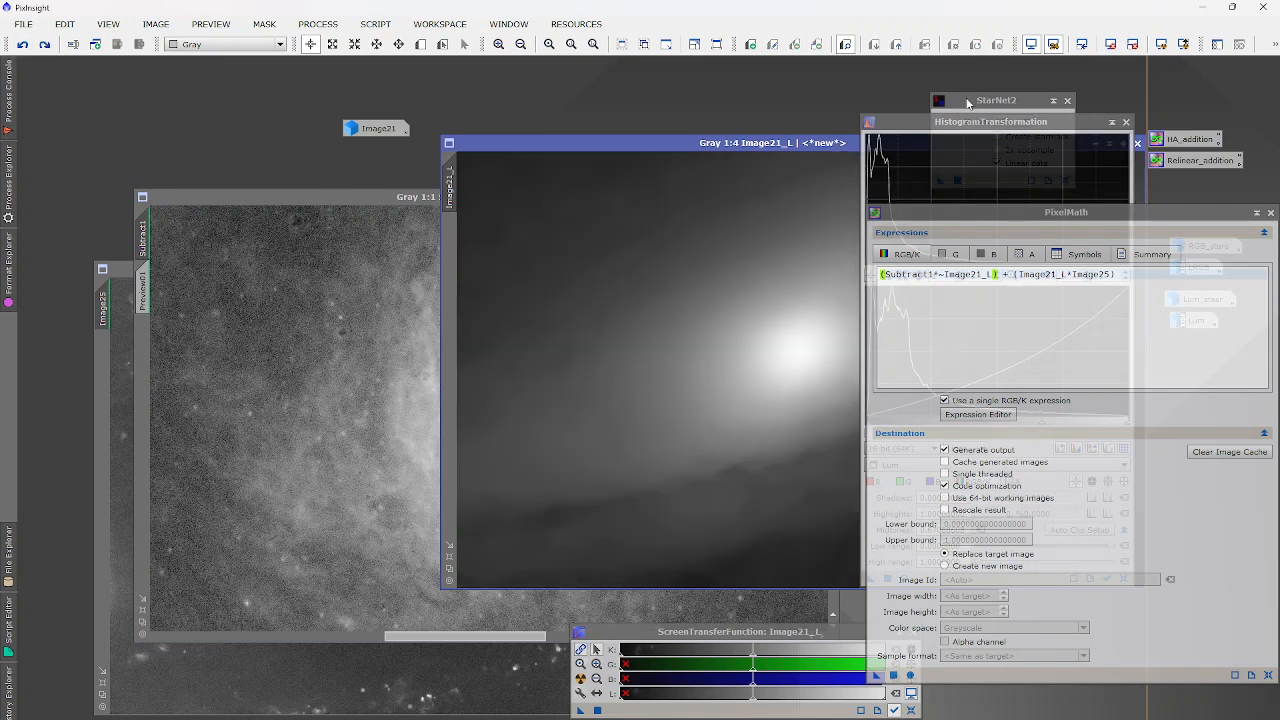
{"action": "left_click", "coordinate": [966, 121]}
{"action": "left_click_drag", "start_coordinate": [1037, 424], "coordinate": [1014, 424]}
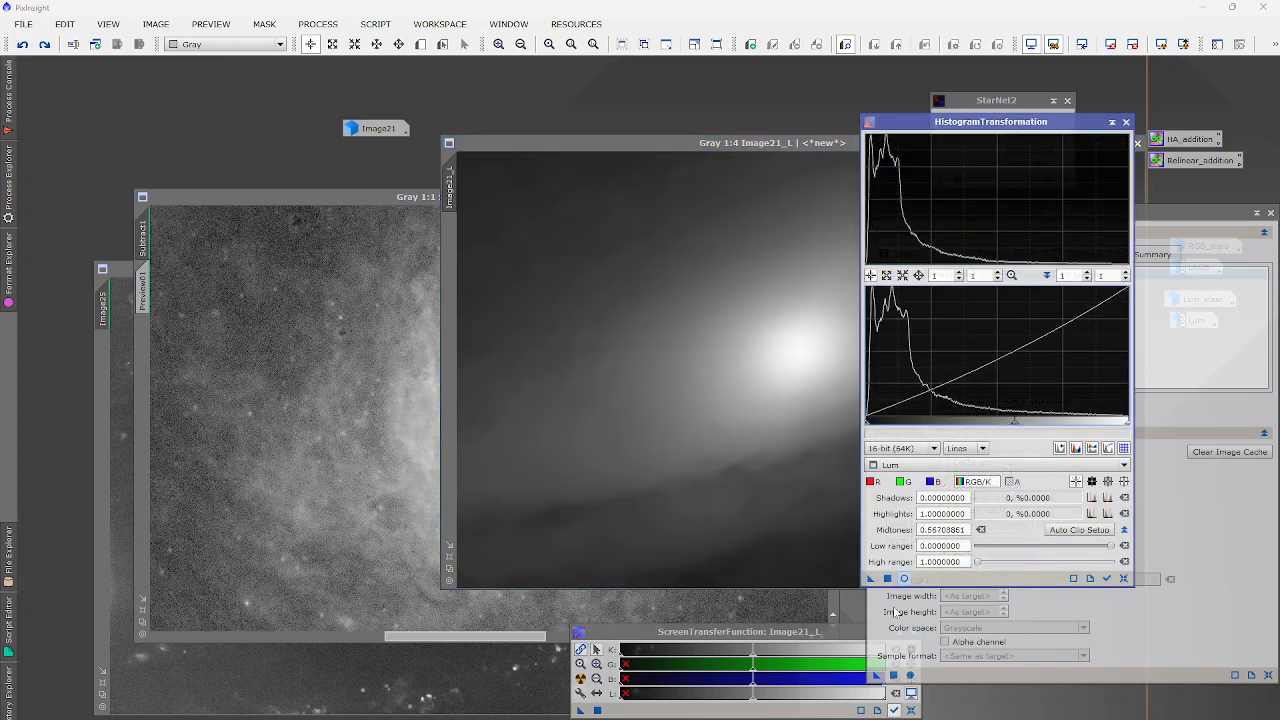
{"action": "left_click_drag", "start_coordinate": [869, 578], "coordinate": [568, 410]}
Rerun the PixelMath blend on Subtract1 for a darker, more contrasty result.
{"action": "left_click", "coordinate": [349, 294]}
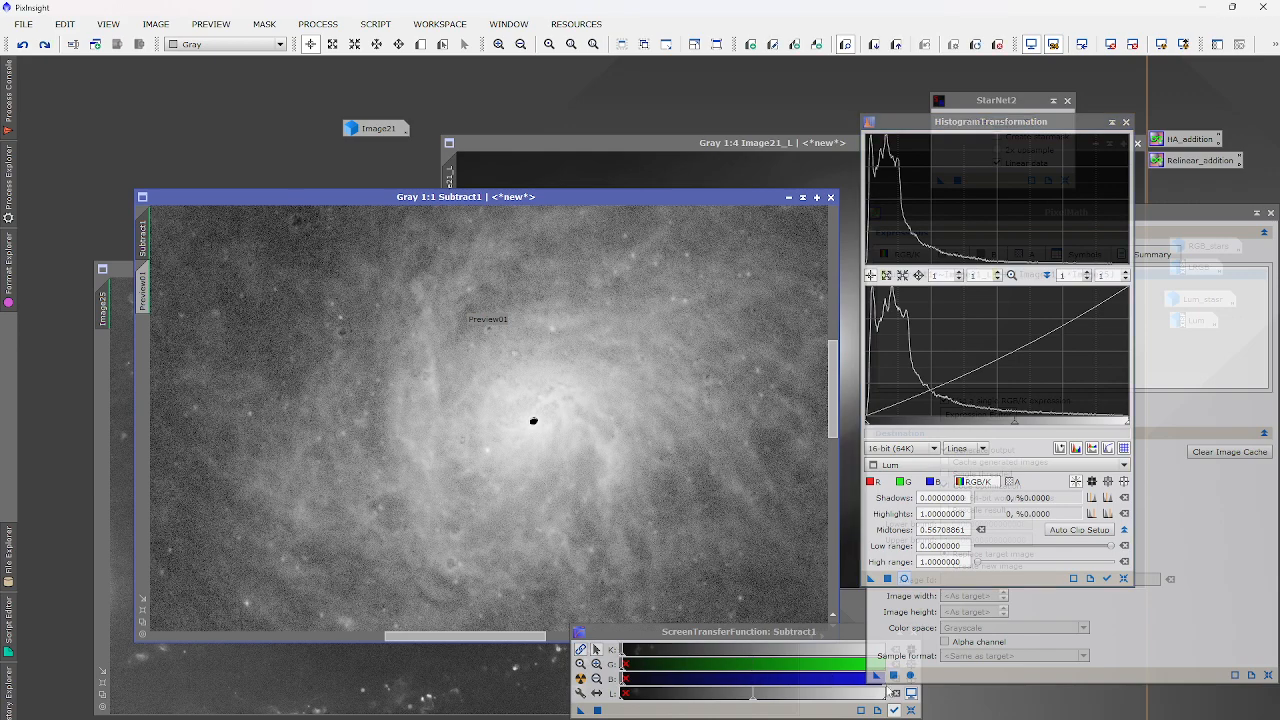
{"action": "left_click_drag", "start_coordinate": [898, 676], "coordinate": [555, 386]}
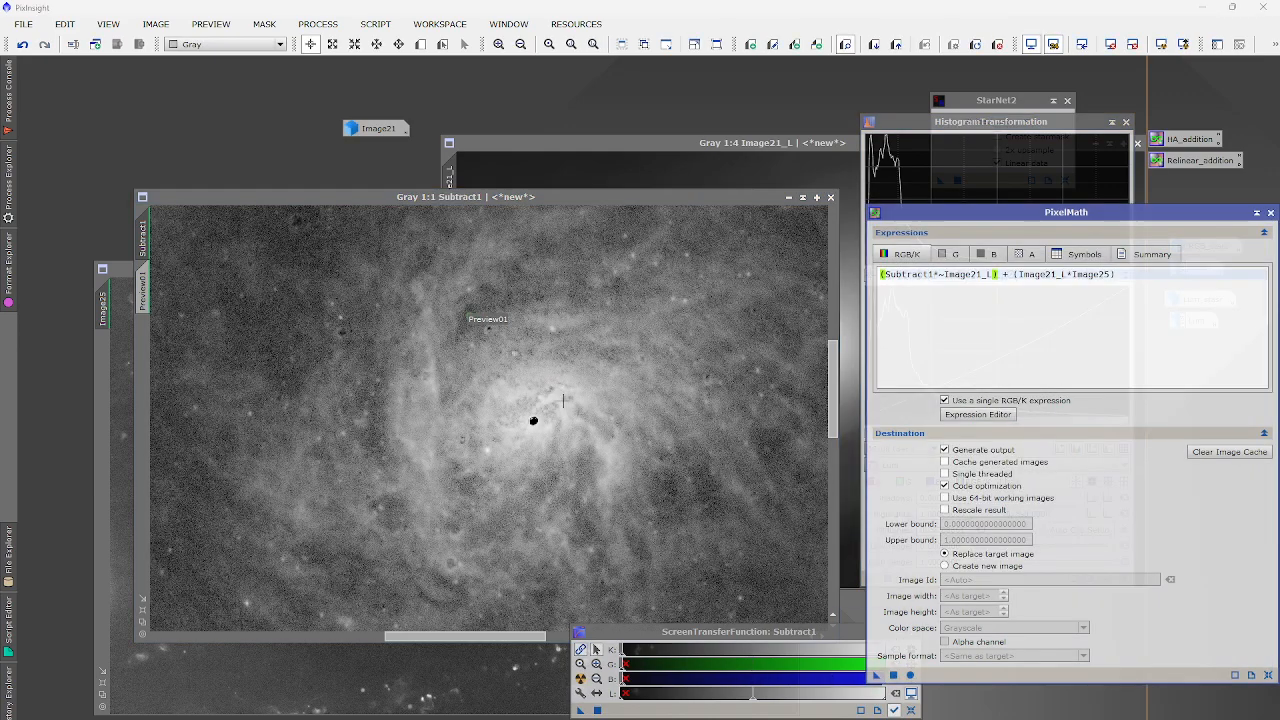
{"action": "scroll", "coordinate": [563, 400], "scroll_direction": "down", "scroll_amount": 3}
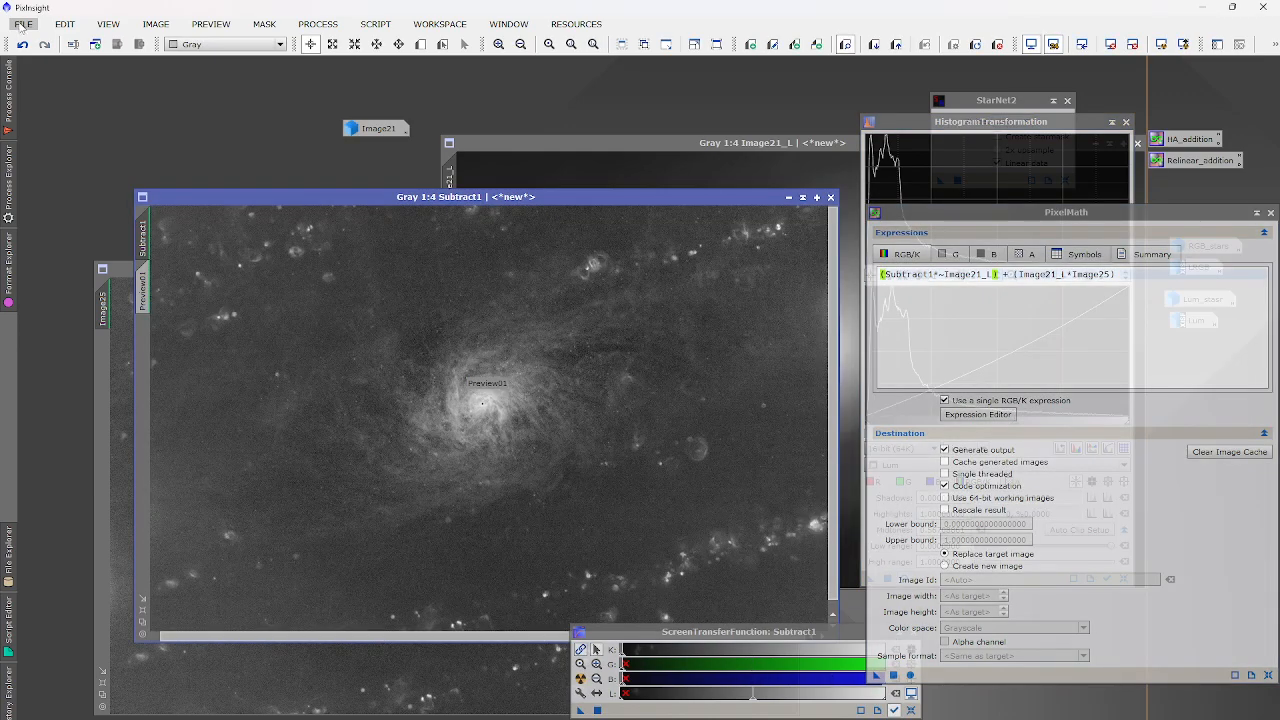
Save the subtracted image as Ha_subtracted.xisf.
{"action": "left_click", "coordinate": [22, 24]}
{"action": "left_click", "coordinate": [81, 150]}
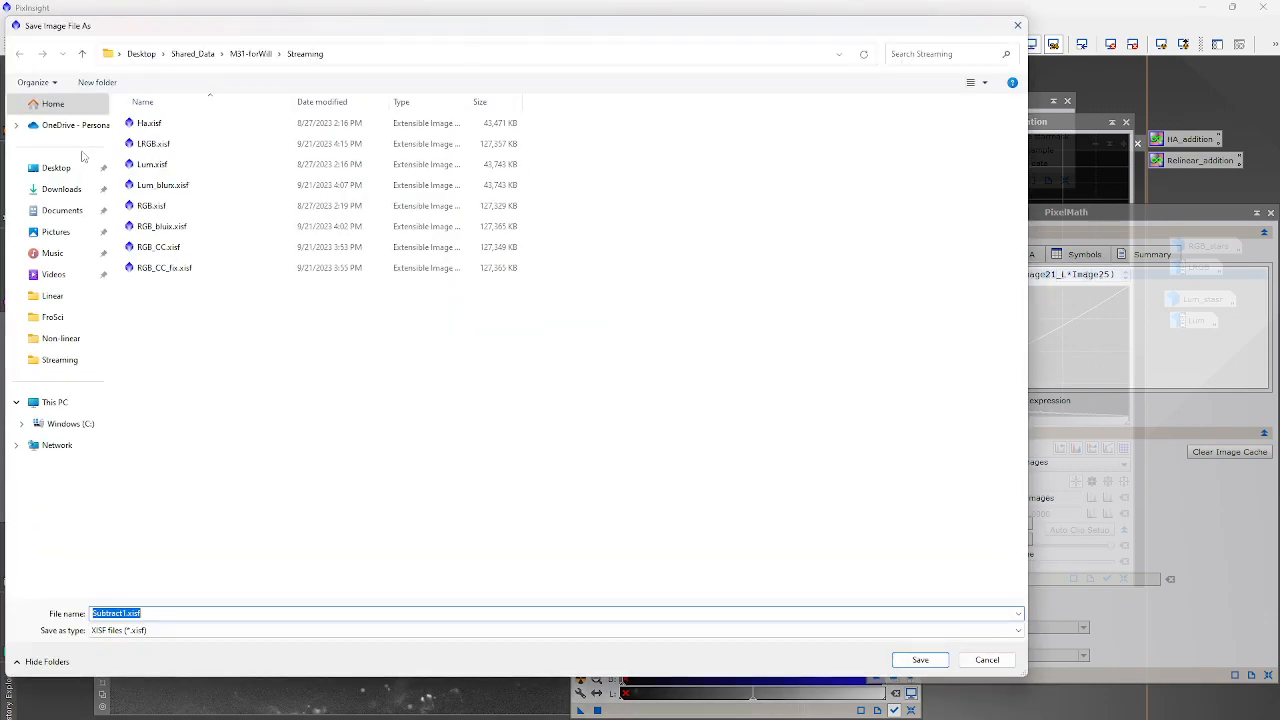
{"action": "type", "text": "Ha_s"}
{"action": "key", "text": "Return"}
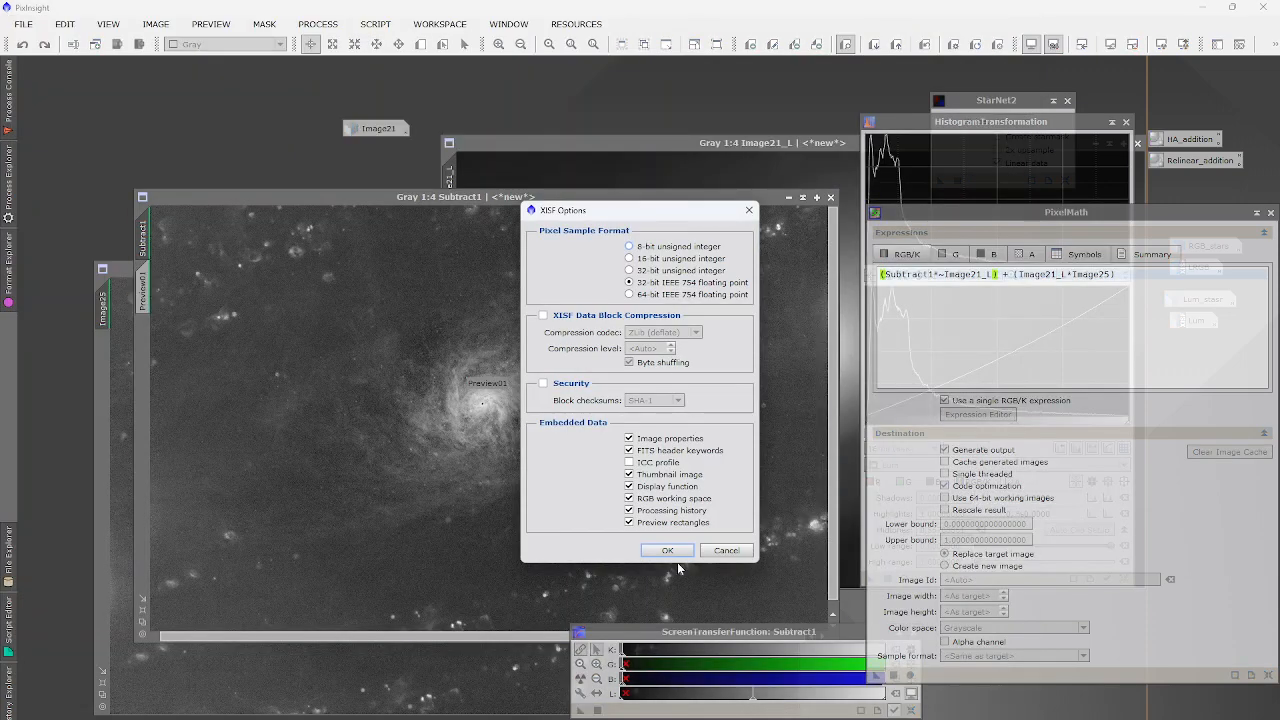
{"action": "left_click", "coordinate": [669, 550]}
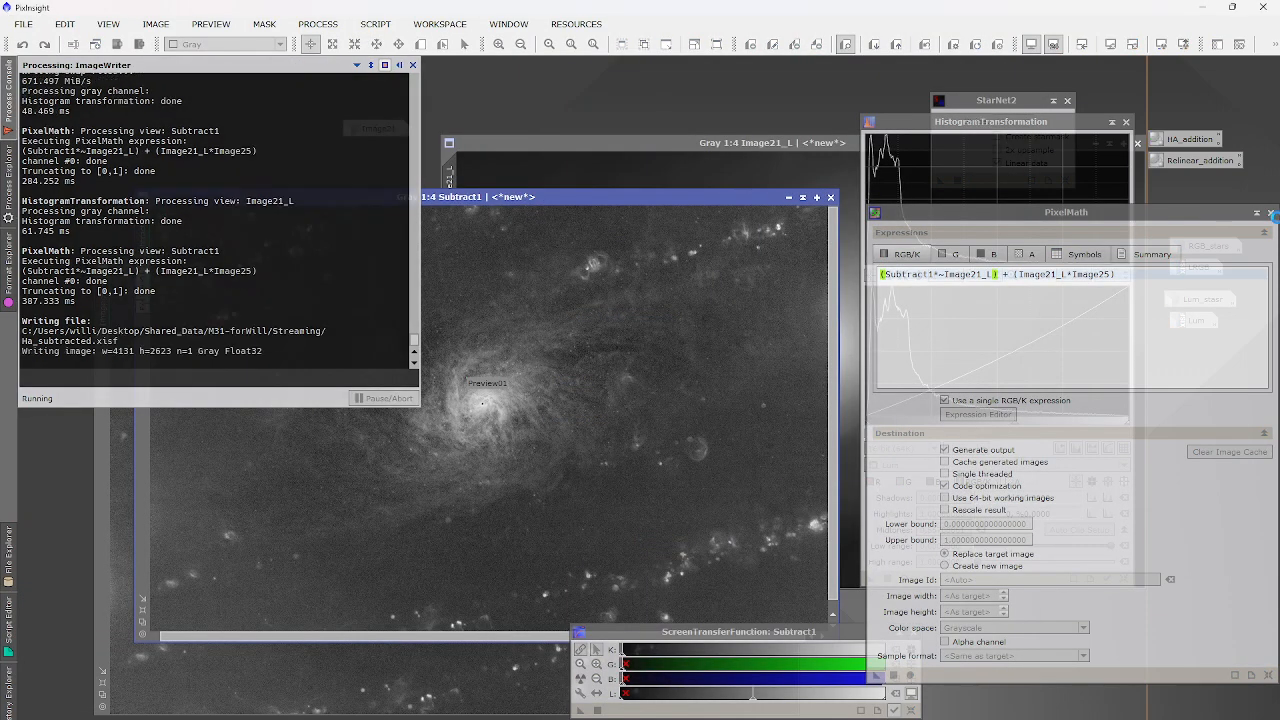
Close PixelMath, HistogramTransformation, Image21_L without saving and Image25, then iconize Image21.
{"action": "left_click", "coordinate": [1270, 213]}
{"action": "left_click", "coordinate": [1126, 122]}
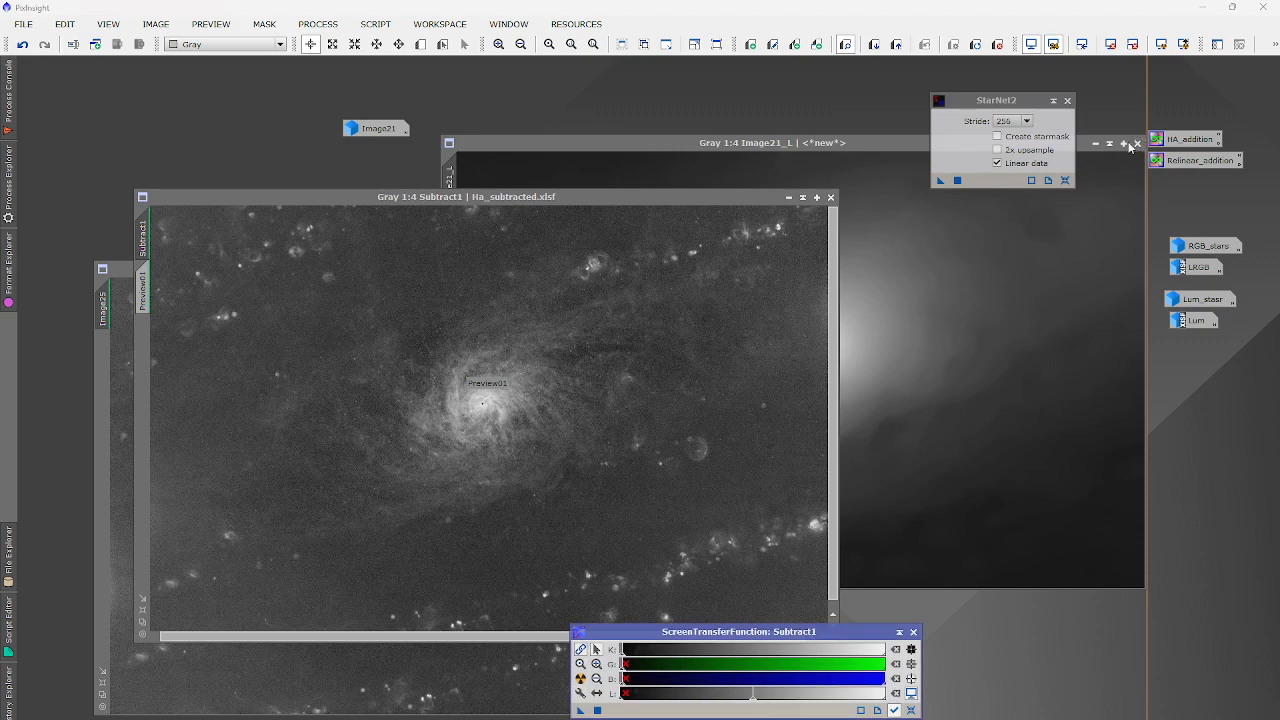
{"action": "left_click", "coordinate": [1137, 143]}
{"action": "left_click", "coordinate": [605, 427]}
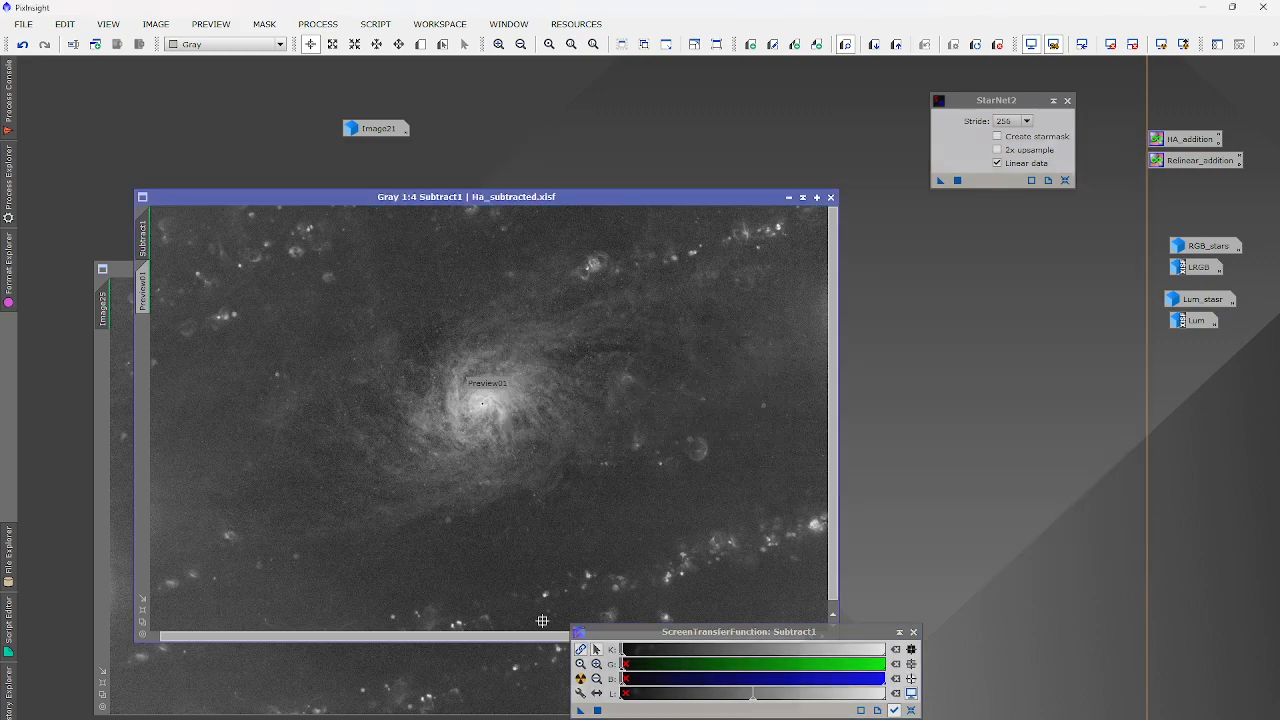
{"action": "left_click", "coordinate": [536, 652]}
{"action": "left_click", "coordinate": [790, 269]}
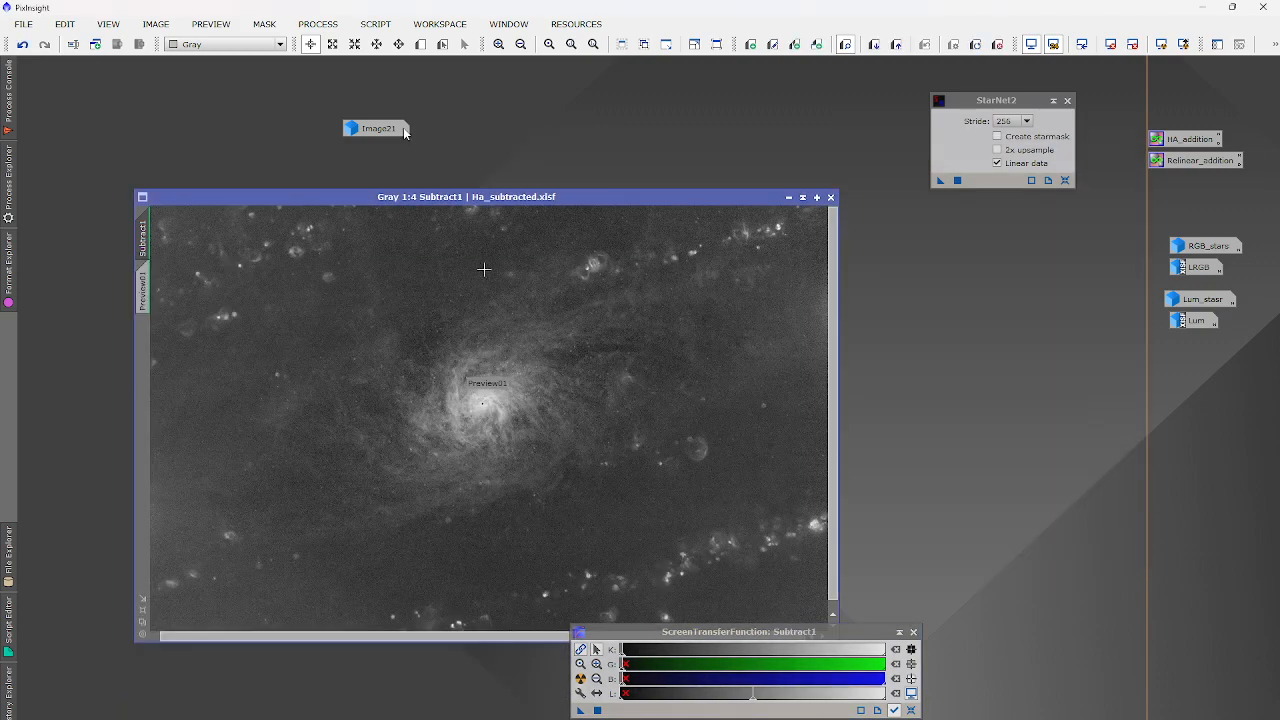
{"action": "double_click", "coordinate": [364, 128]}
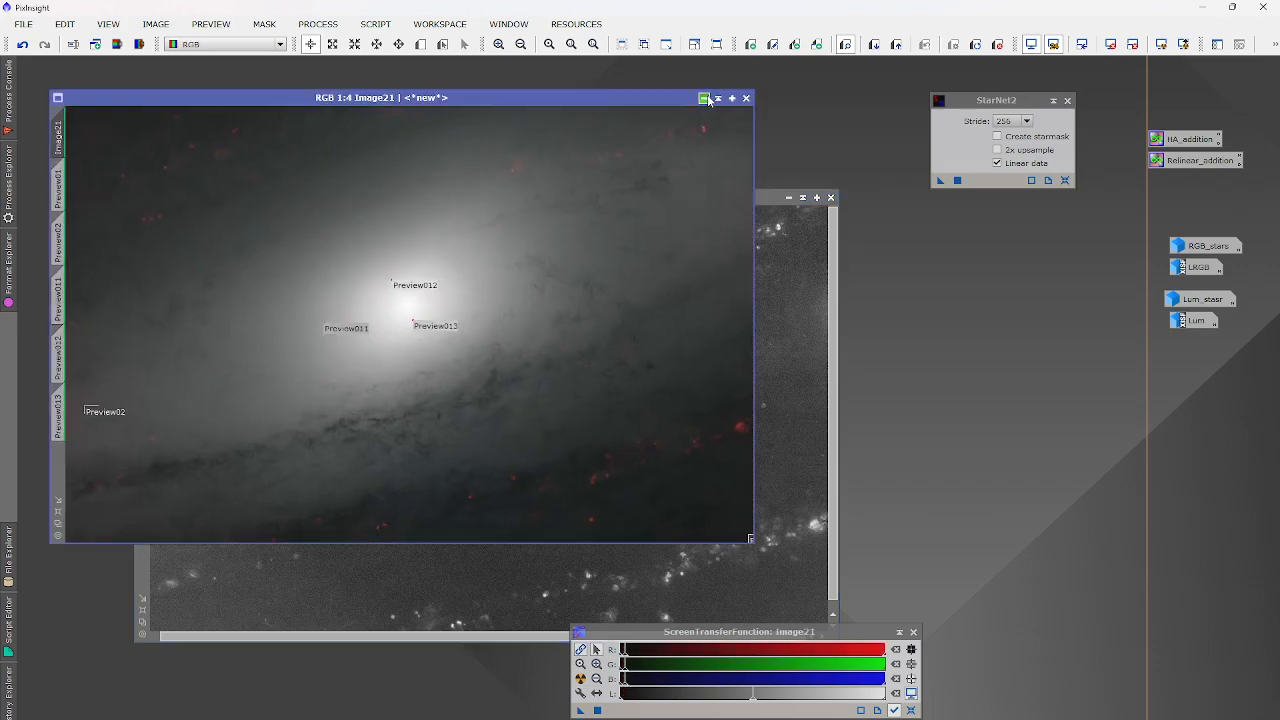
{"action": "left_click", "coordinate": [717, 95]}
{"action": "left_click_drag", "start_coordinate": [372, 128], "coordinate": [1178, 374]}
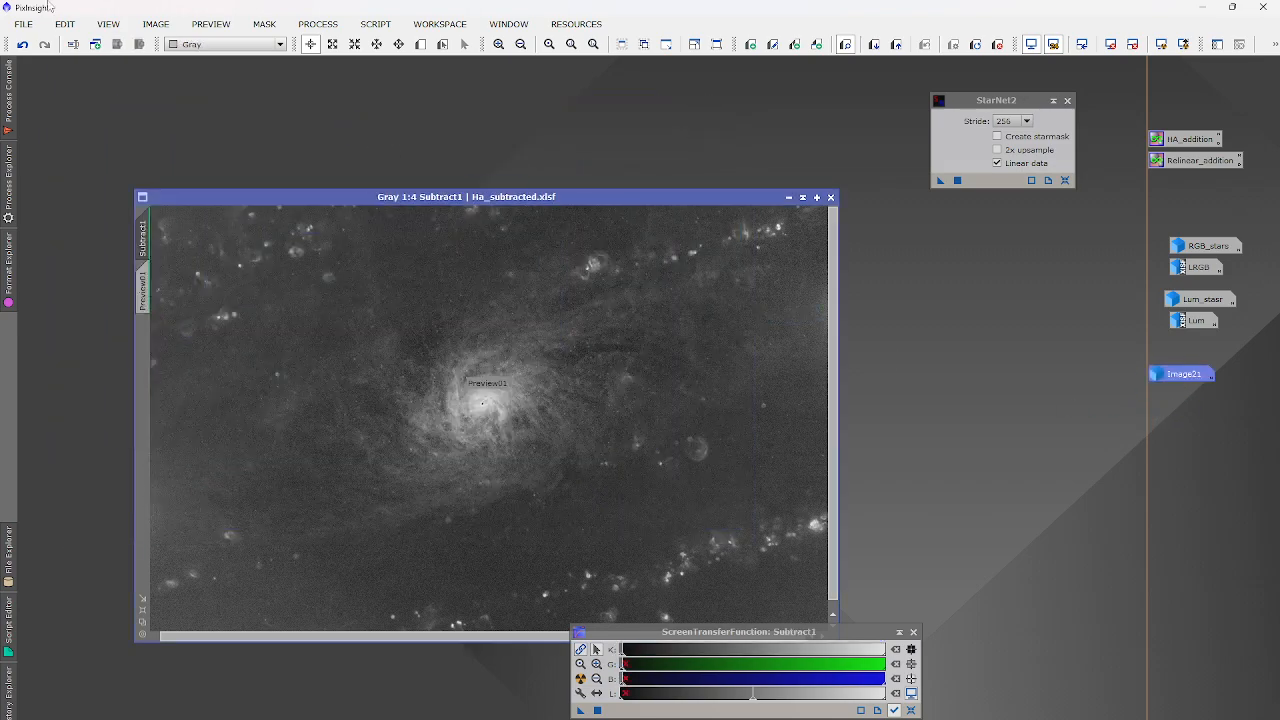
Zoom the image to 1:3 and rename its identifier to NB.
{"action": "left_click", "coordinate": [109, 24]}
{"action": "mouse_move", "coordinate": [156, 240]}
{"action": "left_click", "coordinate": [315, 281]}
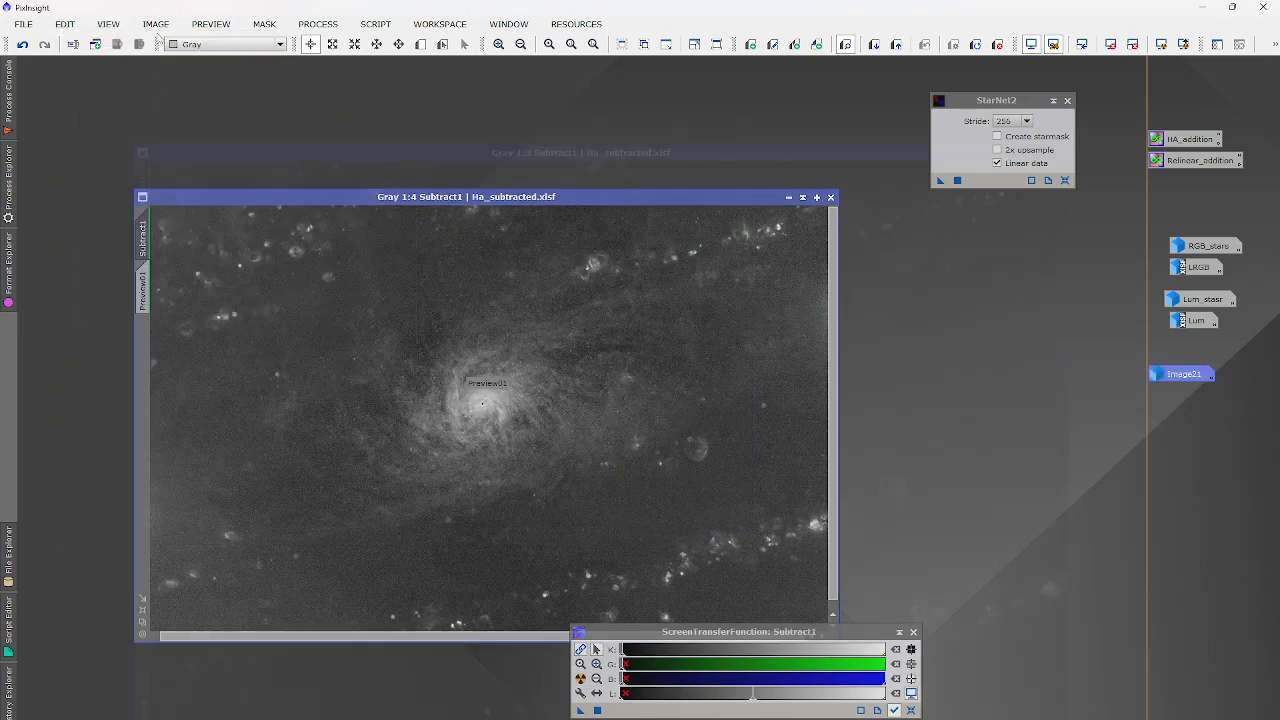
{"action": "left_click", "coordinate": [156, 24]}
{"action": "left_click", "coordinate": [180, 122]}
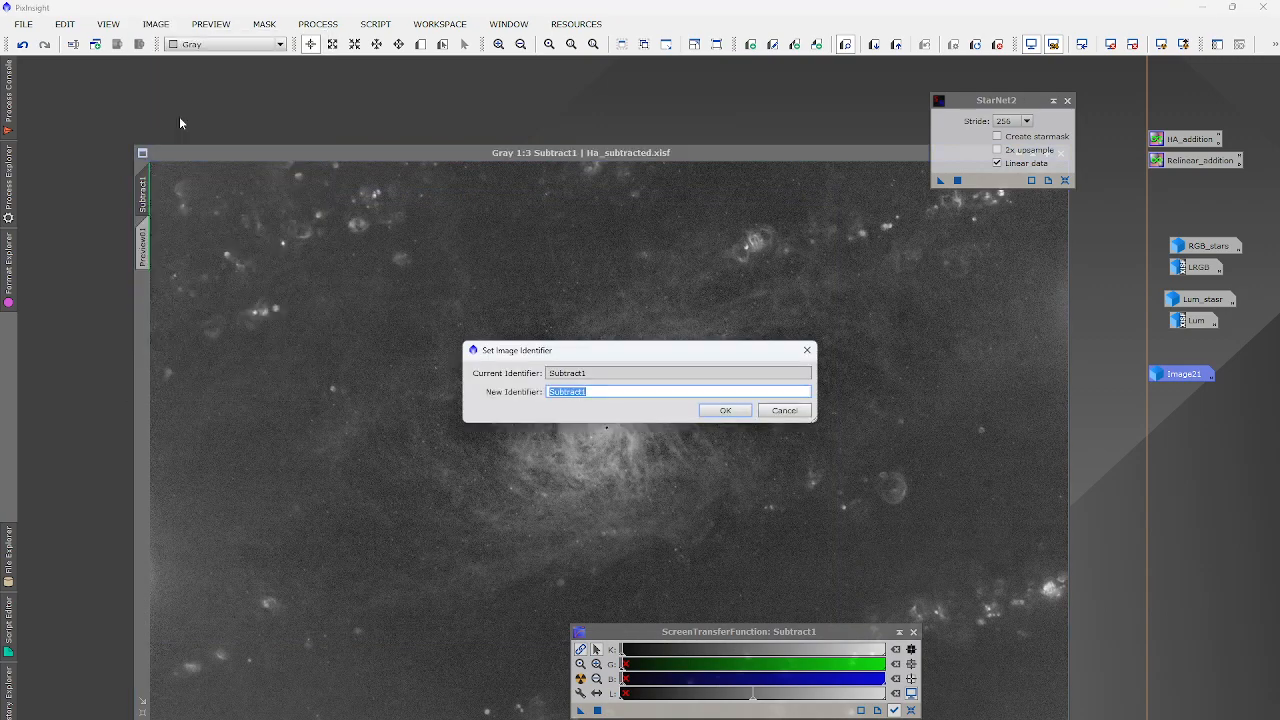
{"action": "type", "text": "NB"}
{"action": "key", "text": "Return"}
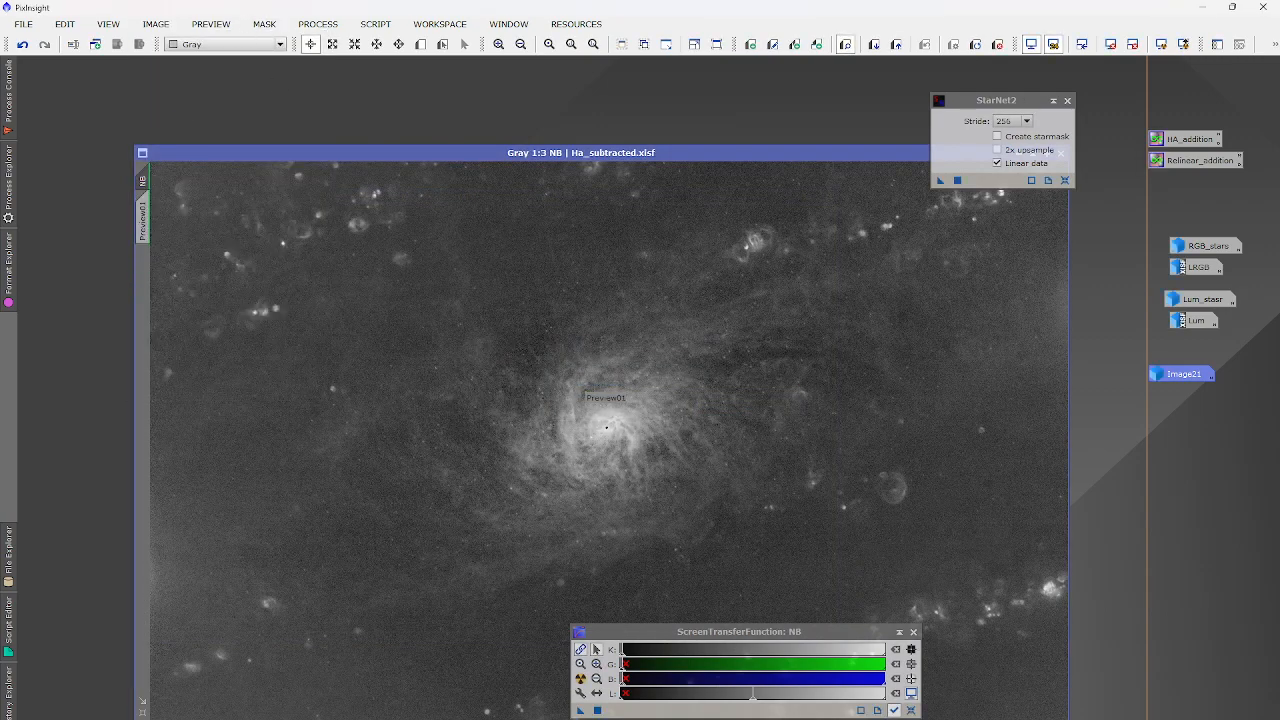
{"action": "left_click_drag", "start_coordinate": [455, 152], "coordinate": [369, 94]}
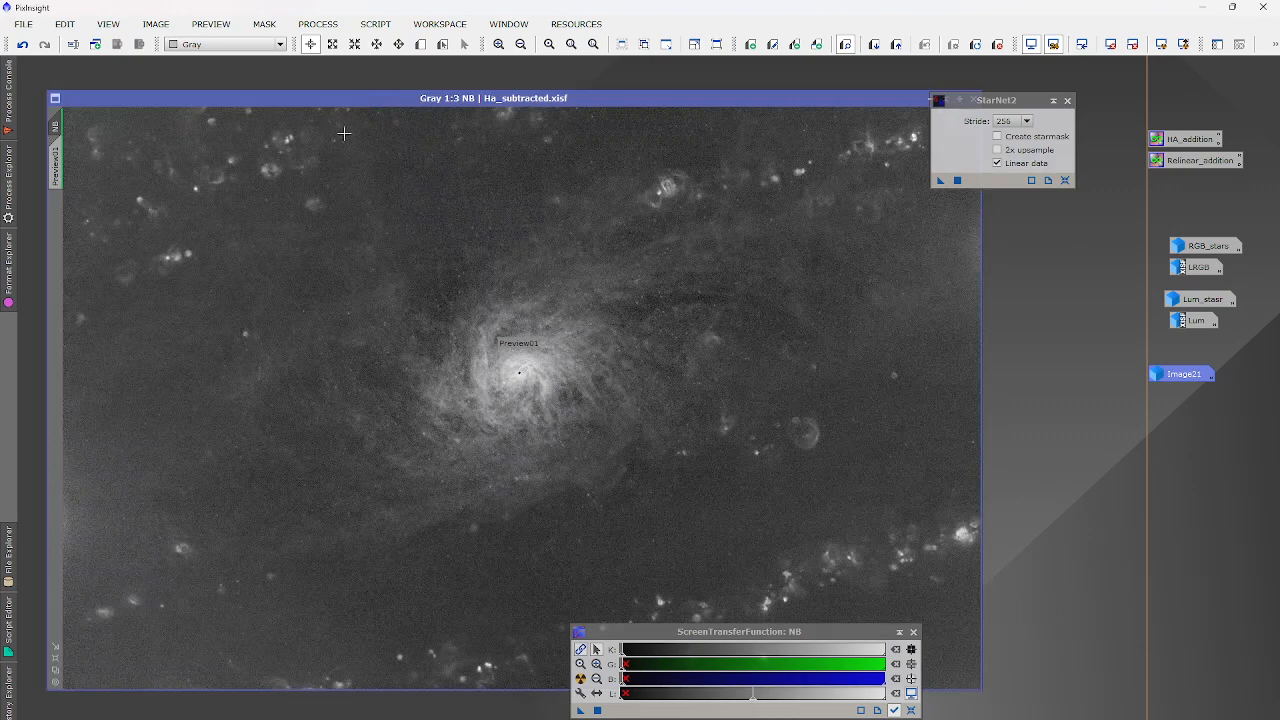
Close StarNet2 and open DynamicBackgroundExtraction targeting the NB image.
{"action": "scroll", "coordinate": [357, 148], "scroll_direction": "up", "scroll_amount": 2}
{"action": "scroll", "coordinate": [357, 148], "scroll_direction": "down", "scroll_amount": 3}
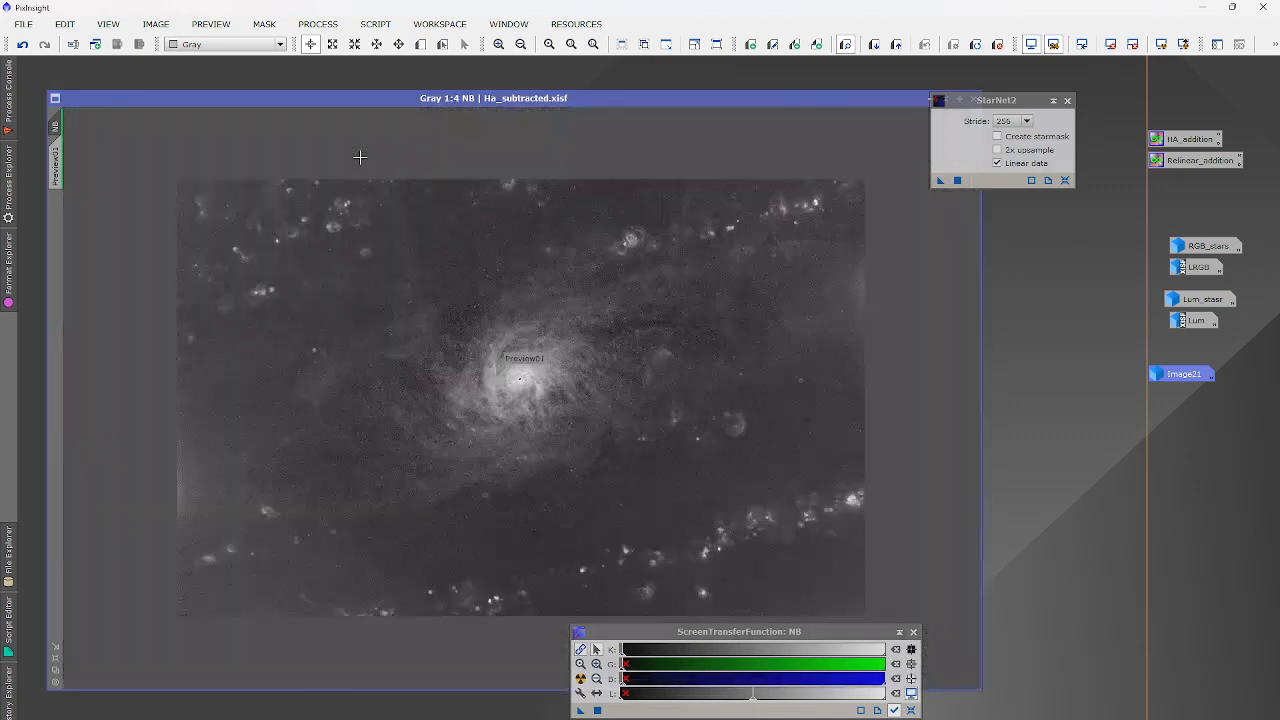
{"action": "scroll", "coordinate": [360, 155], "scroll_direction": "up", "scroll_amount": 1}
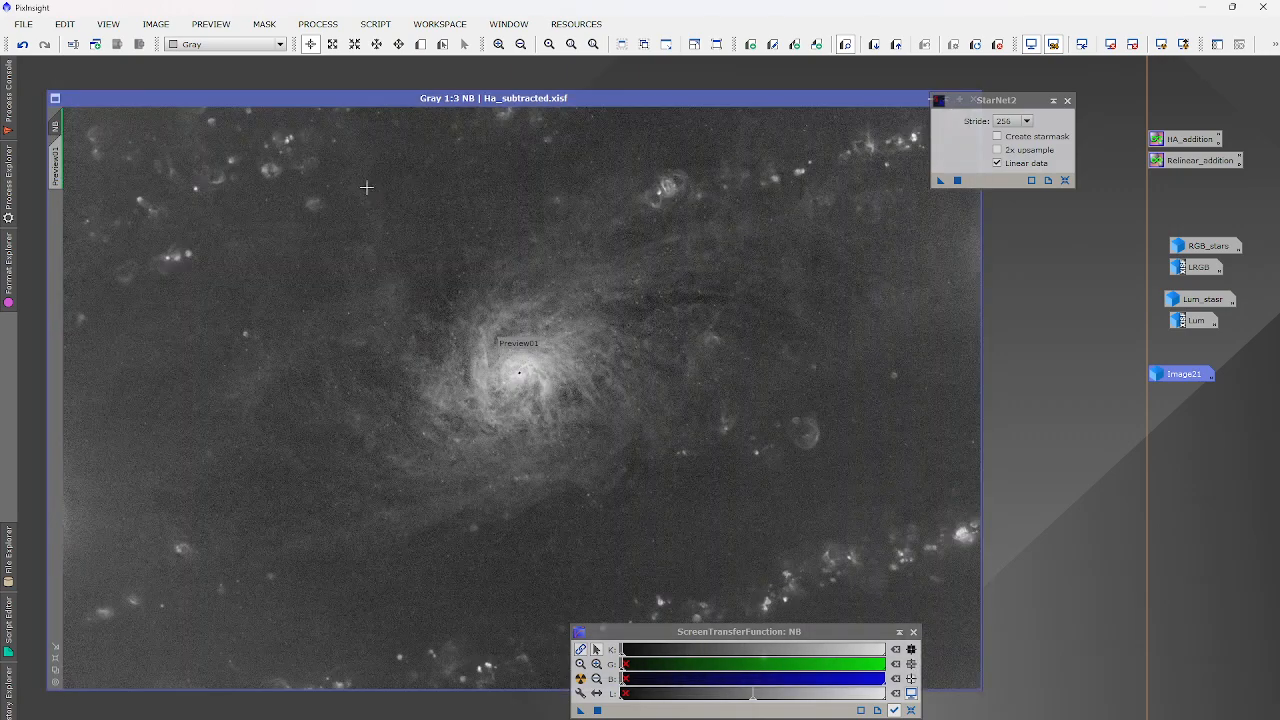
{"action": "left_click", "coordinate": [1067, 100]}
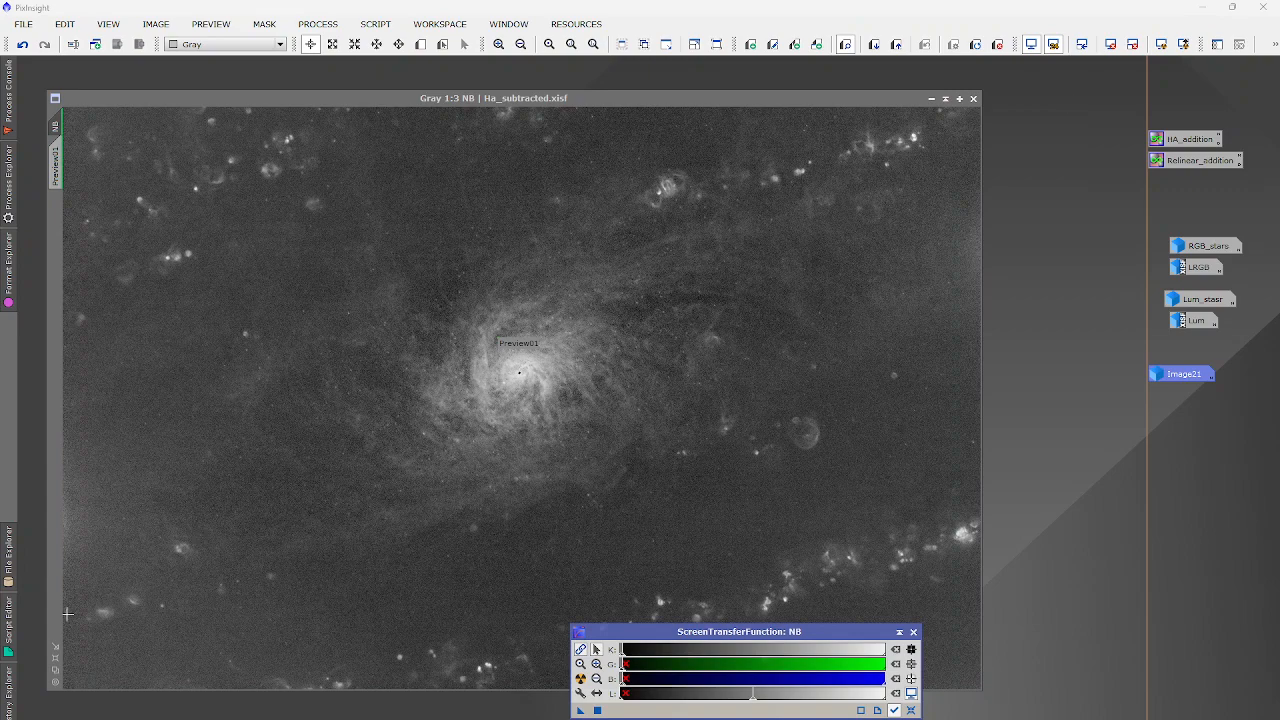
{"action": "left_click", "coordinate": [318, 24]}
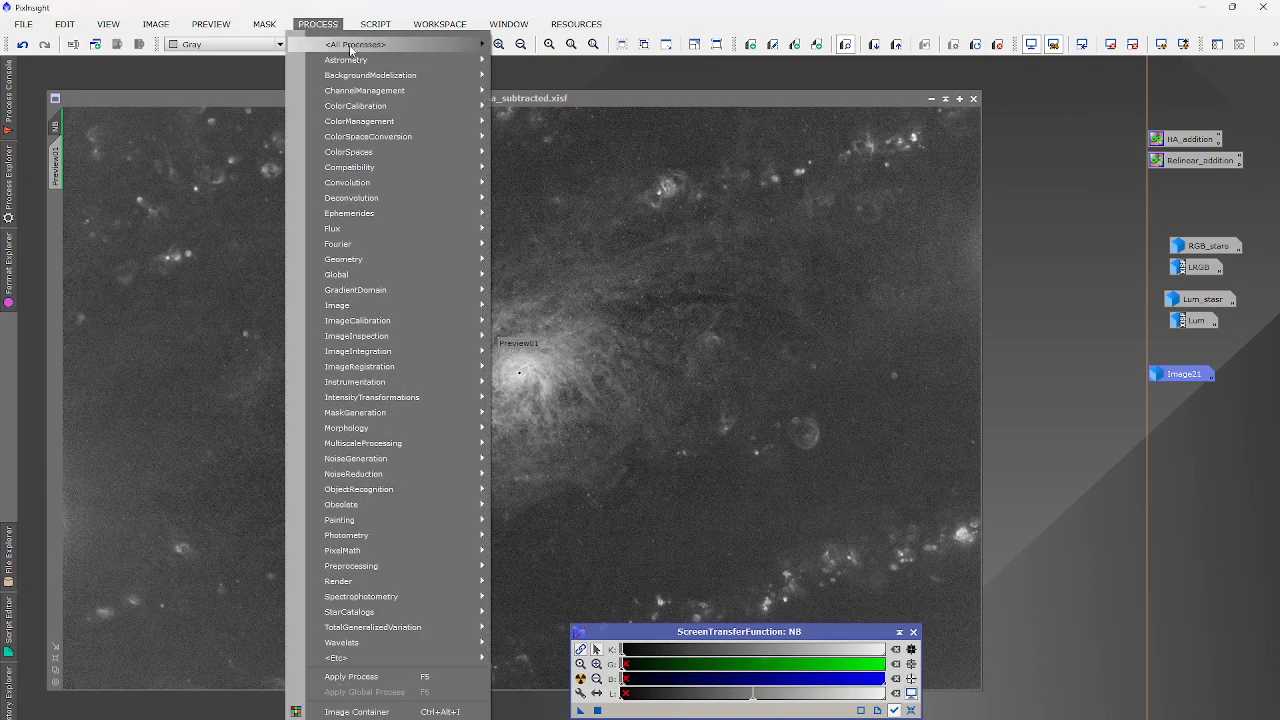
{"action": "mouse_move", "coordinate": [352, 52]}
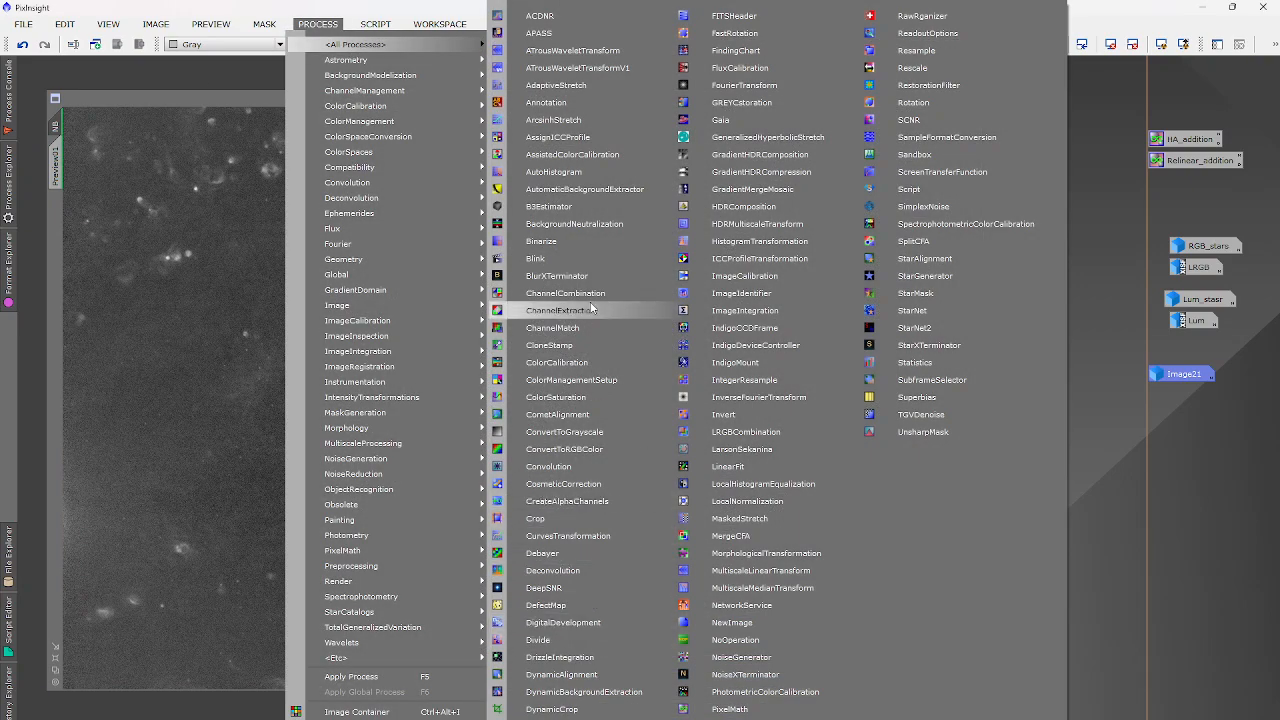
{"action": "left_click", "coordinate": [645, 692]}
{"action": "left_click_drag", "start_coordinate": [697, 641], "coordinate": [669, 703]}
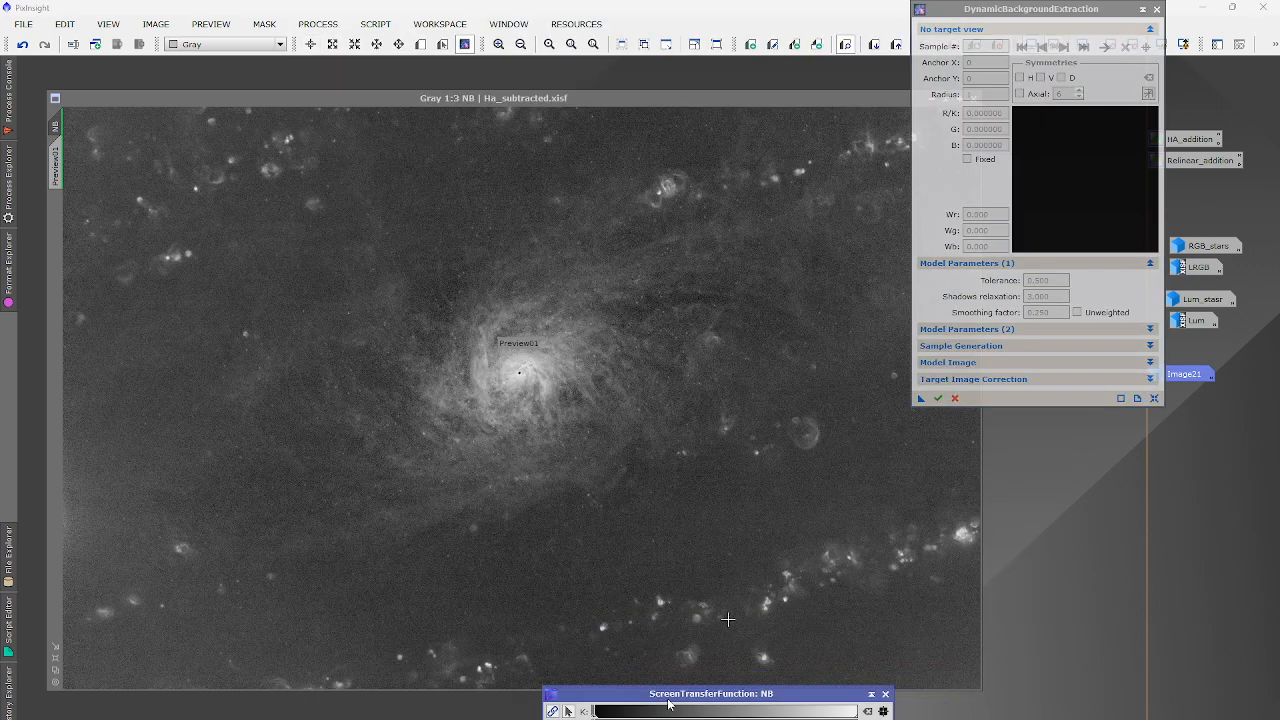
{"action": "left_click", "coordinate": [602, 565]}
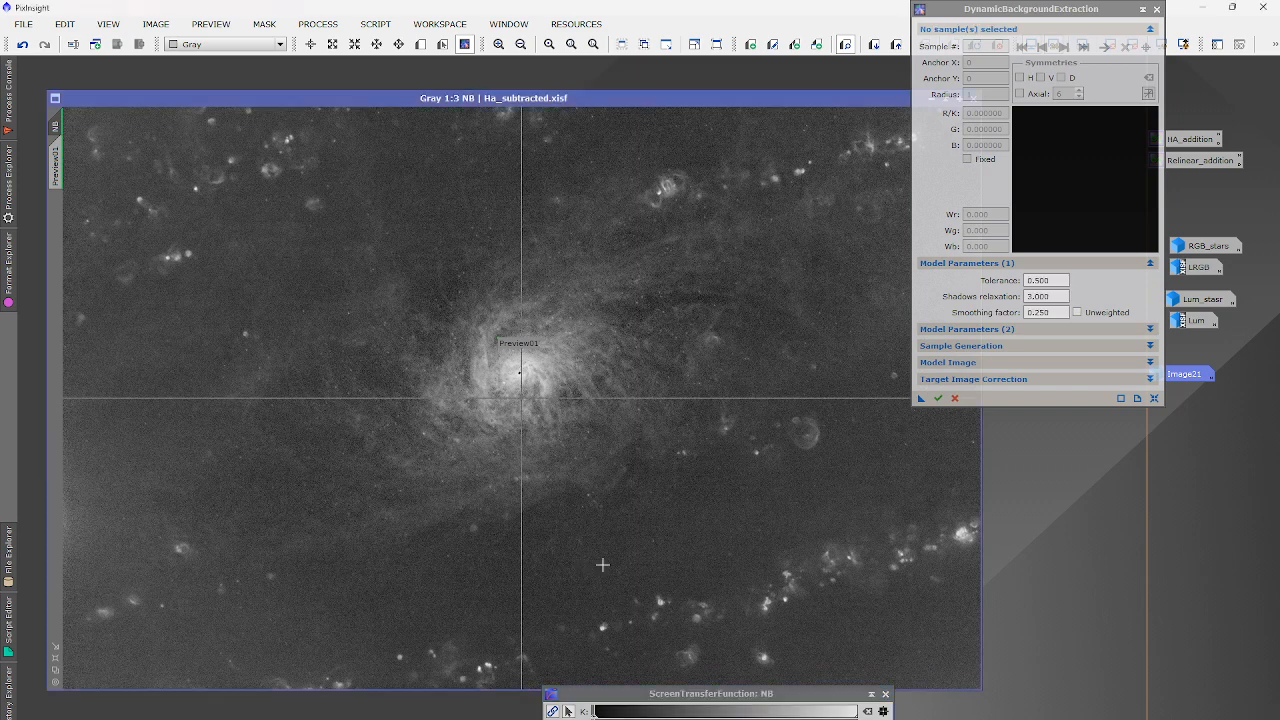
Set the sample radius to 50 and the tolerance to 4.
{"action": "left_click", "coordinate": [1005, 347]}
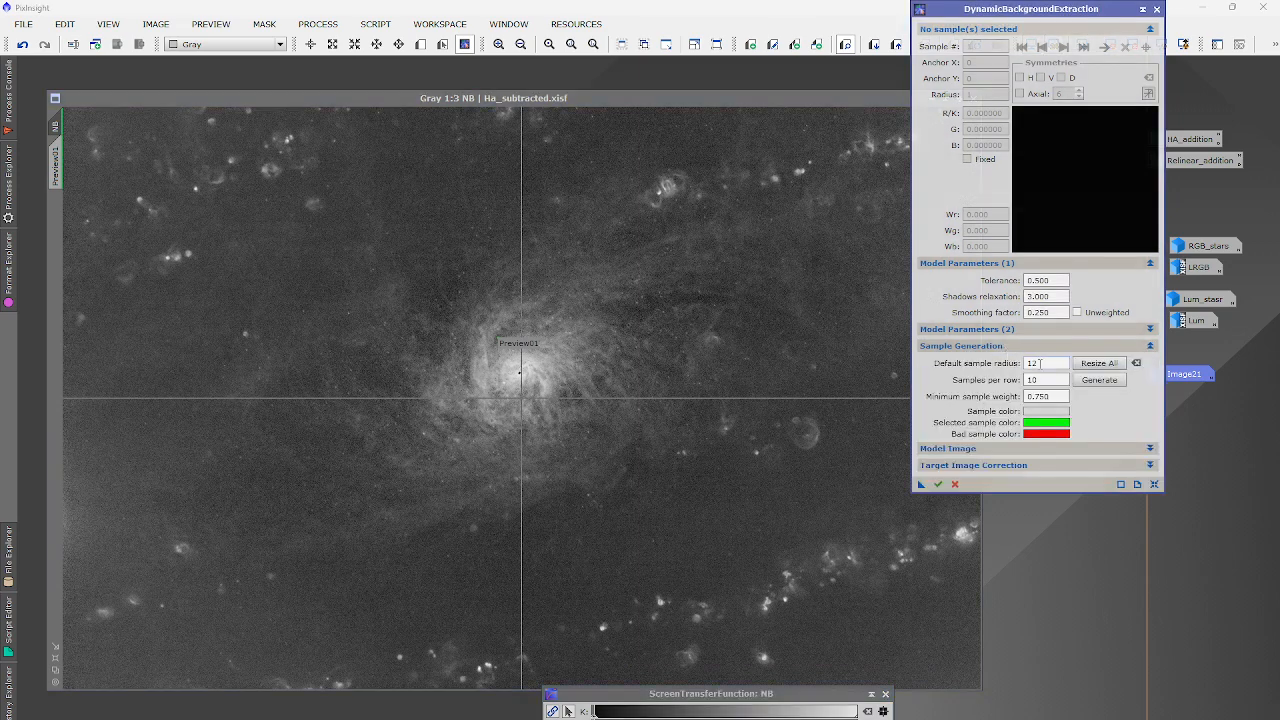
{"action": "double_click", "coordinate": [1040, 364]}
{"action": "type", "text": "50"}
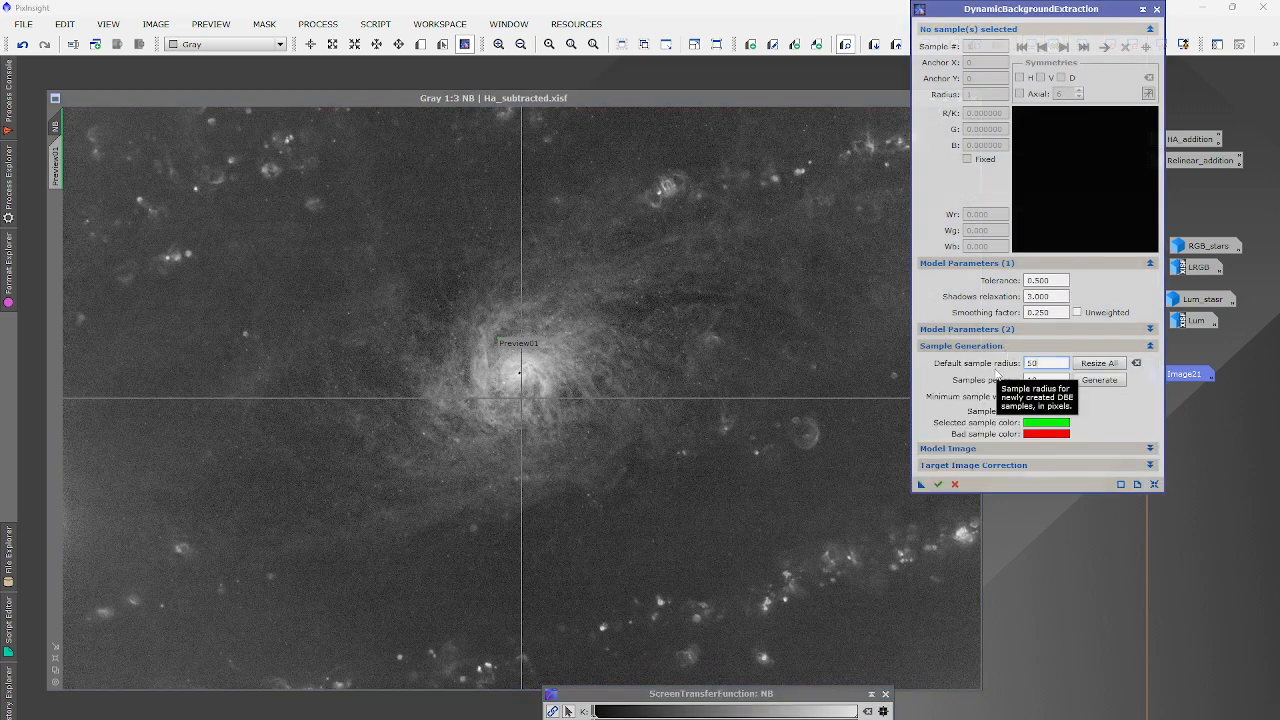
{"action": "double_click", "coordinate": [1034, 279]}
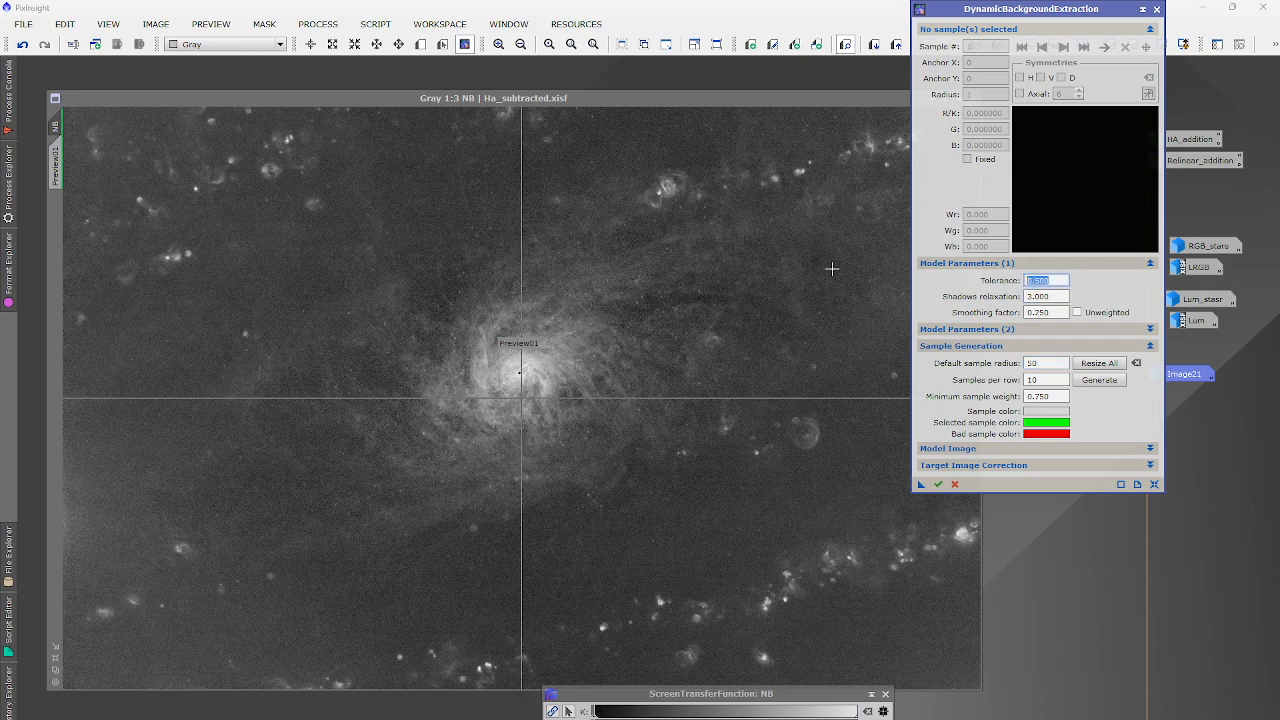
{"action": "type", "text": "4"}
{"action": "left_click", "coordinate": [760, 692]}
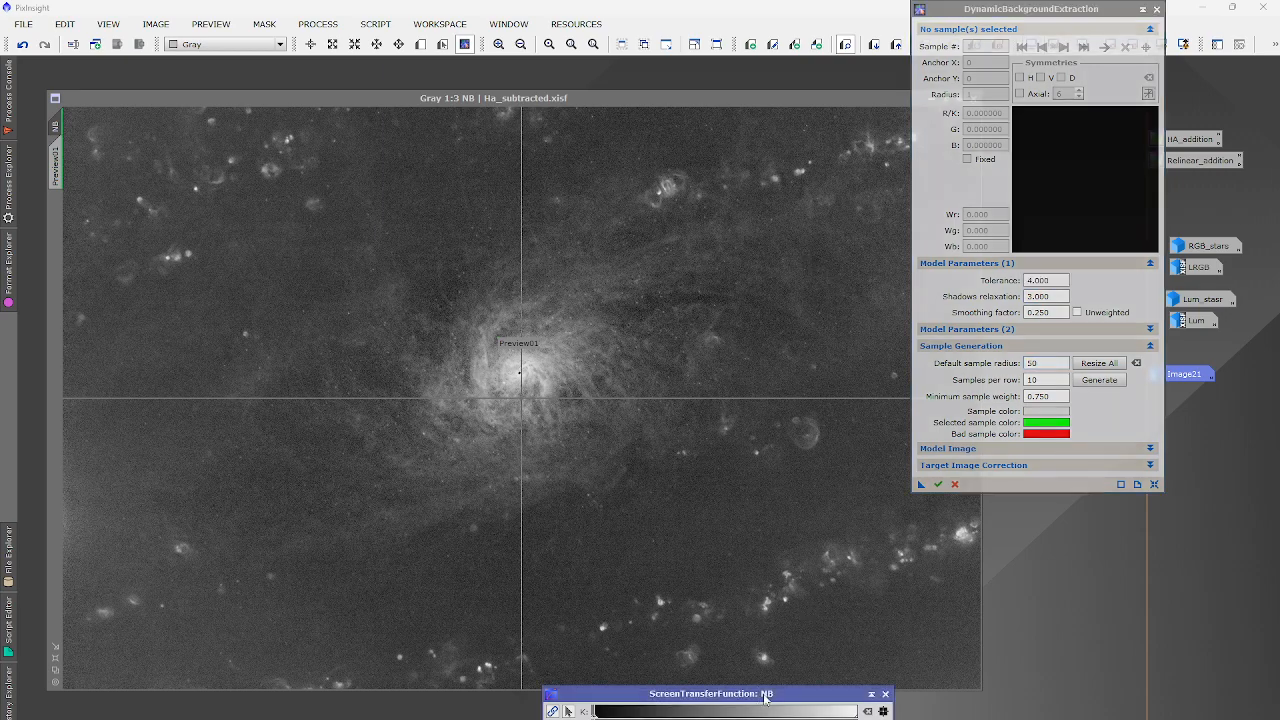
{"action": "left_click_drag", "start_coordinate": [847, 695], "coordinate": [848, 713]}
Set Correction to Subtraction and enable Normalize and Replace target image.
{"action": "left_click", "coordinate": [973, 467]}
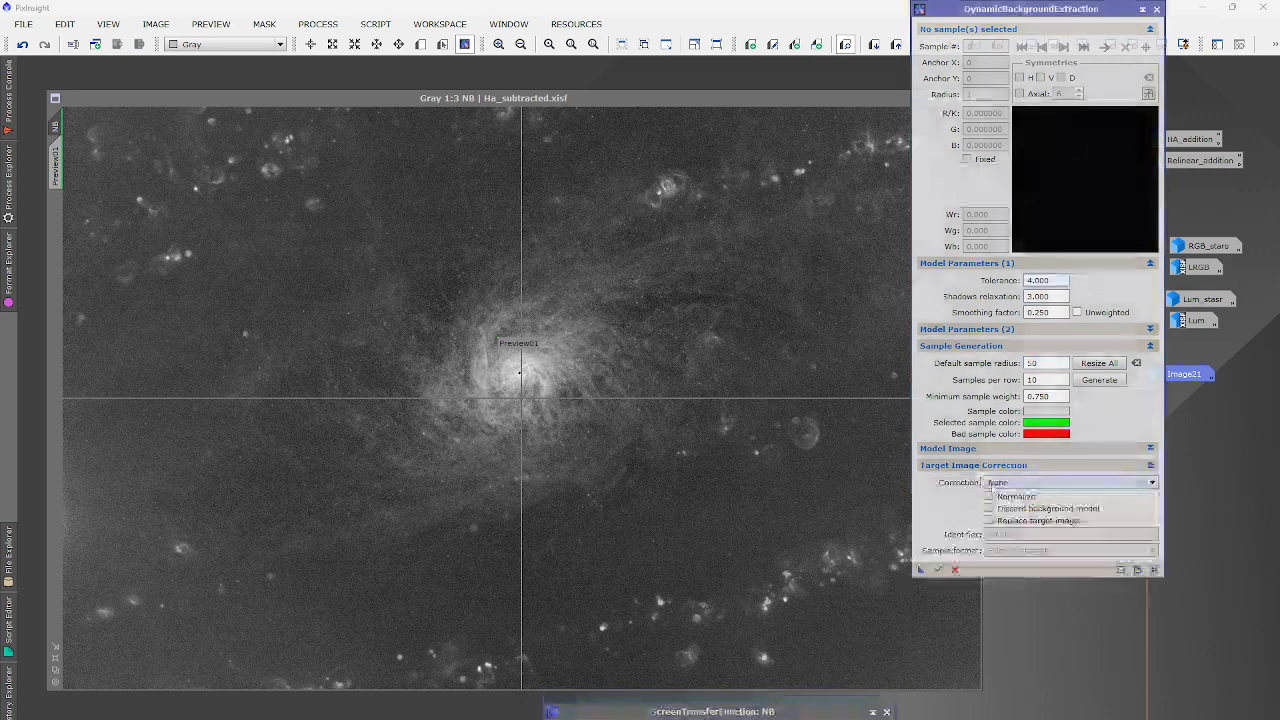
{"action": "left_click", "coordinate": [1020, 483]}
{"action": "left_click", "coordinate": [1015, 503]}
{"action": "left_click", "coordinate": [990, 497]}
{"action": "left_click", "coordinate": [989, 520]}
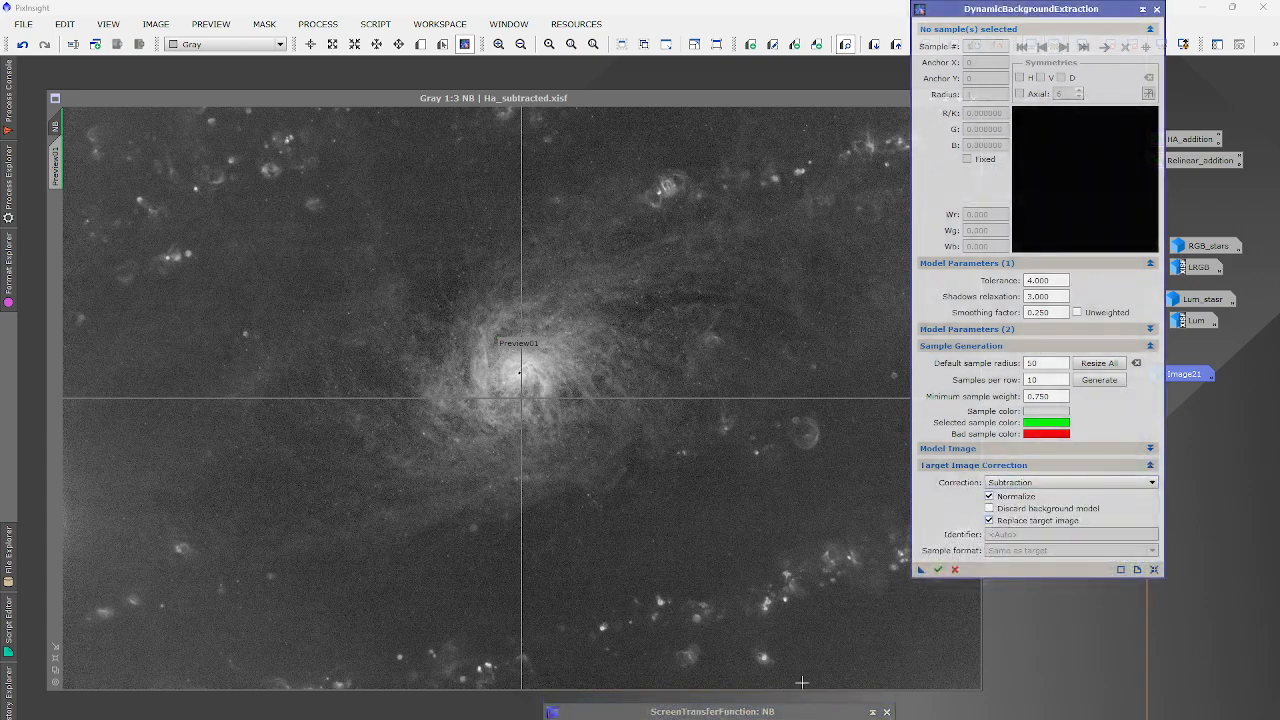
{"action": "scroll", "coordinate": [728, 670], "scroll_direction": "up", "scroll_amount": 1}
{"action": "scroll", "coordinate": [824, 608], "scroll_direction": "down", "scroll_amount": 1}
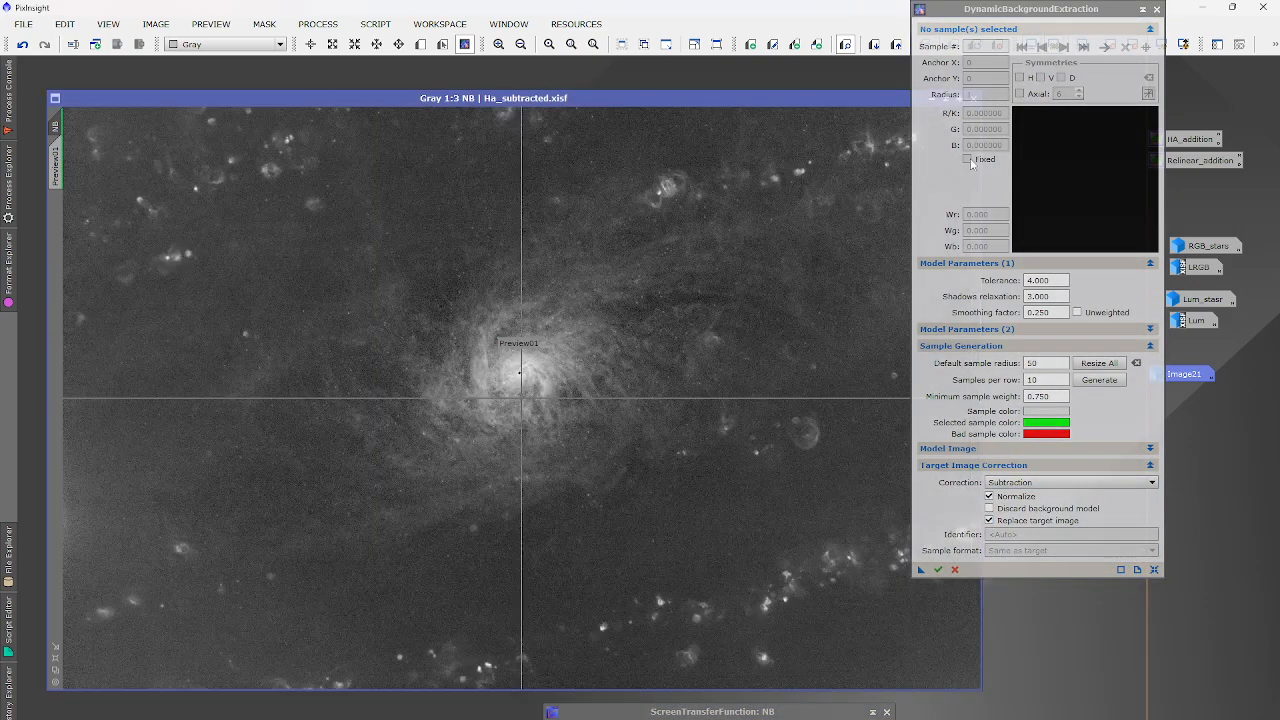
{"action": "left_click_drag", "start_coordinate": [968, 16], "coordinate": [1121, 16]}
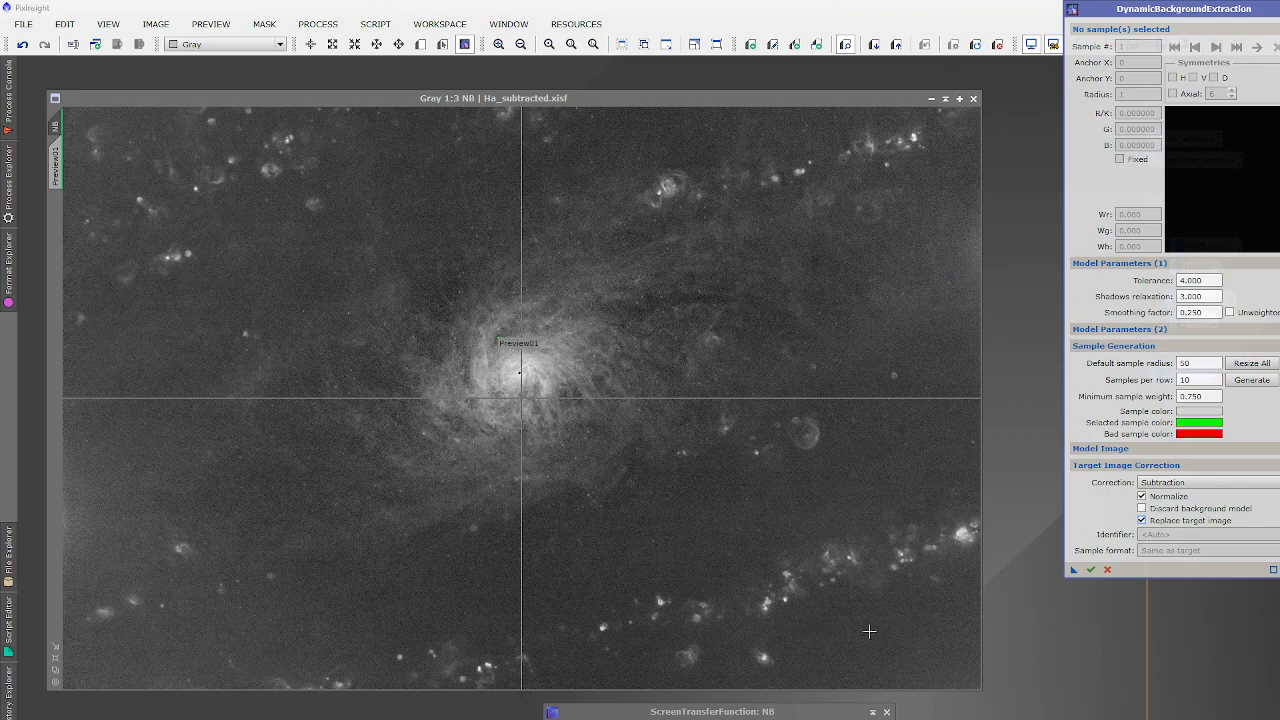
Place DBE samples across the lower-right corner, along the bottom edge and in the lower sky.
{"action": "left_click", "coordinate": [843, 635]}
{"action": "left_click", "coordinate": [902, 621]}
{"action": "left_click", "coordinate": [963, 600]}
{"action": "left_click", "coordinate": [963, 655]}
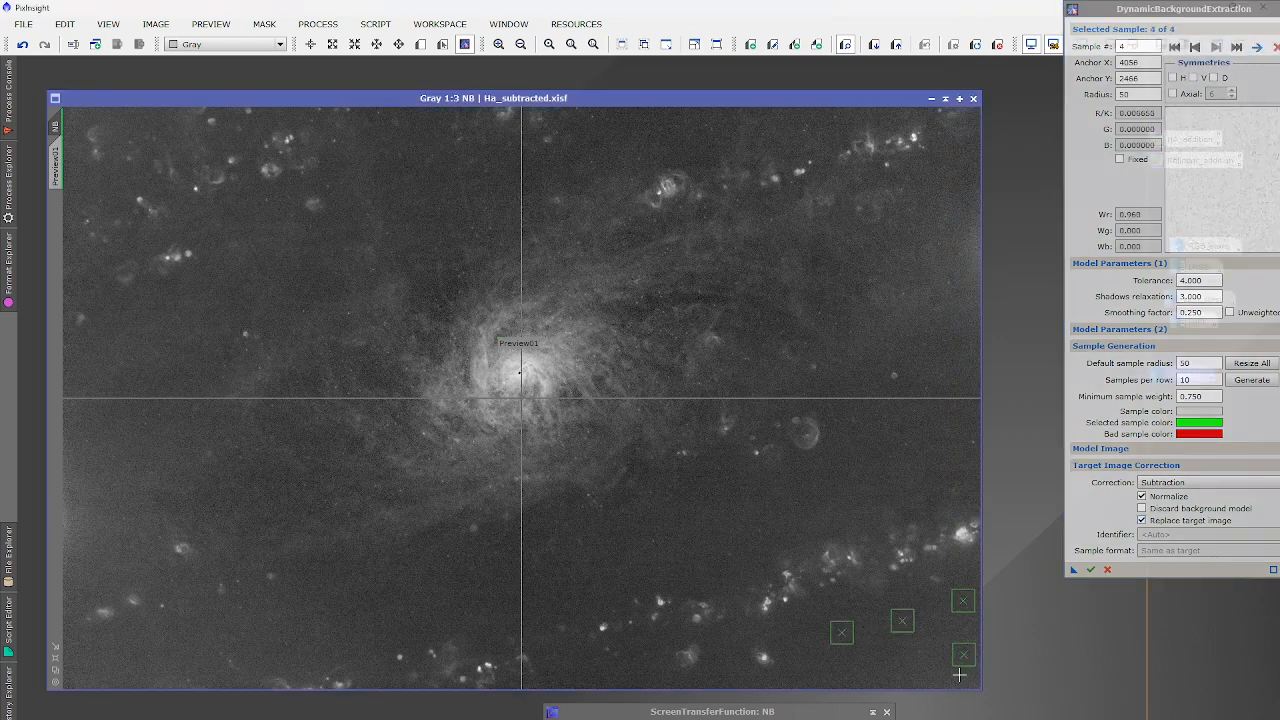
{"action": "left_click", "coordinate": [951, 678]}
{"action": "left_click", "coordinate": [876, 679]}
{"action": "left_click", "coordinate": [810, 679]}
{"action": "left_click", "coordinate": [861, 660]}
{"action": "left_click", "coordinate": [920, 656]}
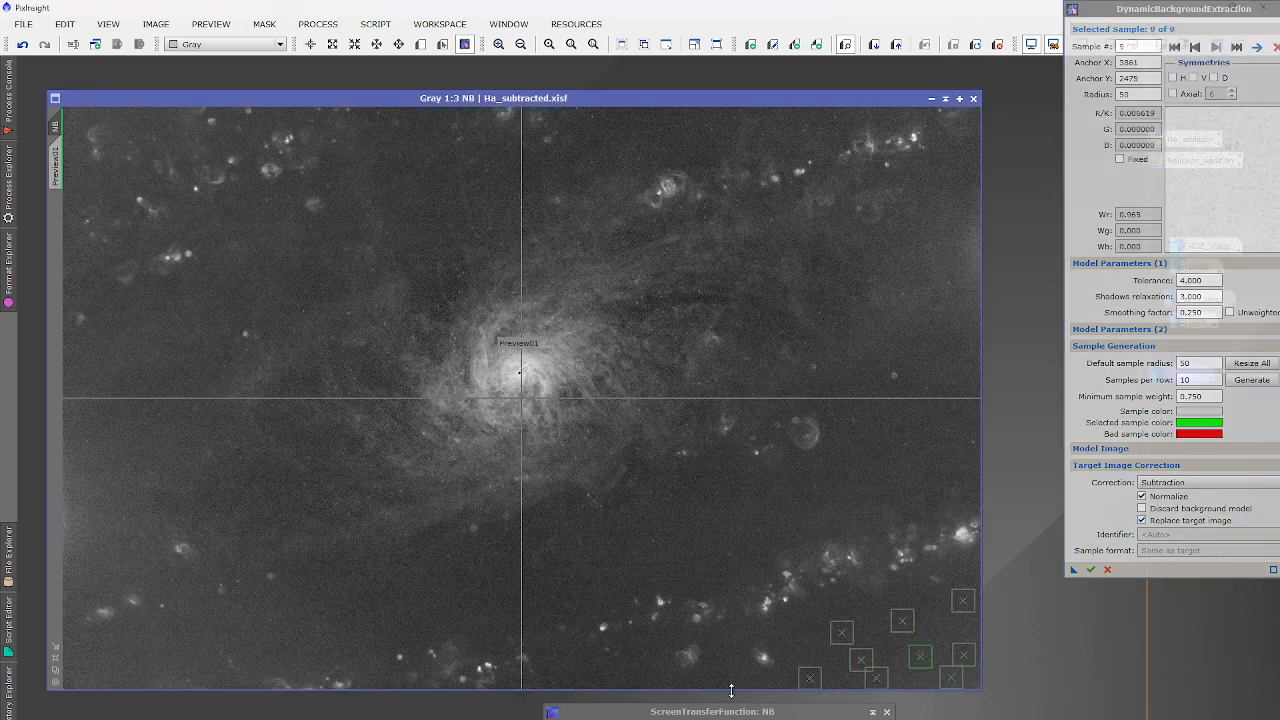
{"action": "left_click", "coordinate": [724, 680]}
{"action": "left_click", "coordinate": [613, 682]}
{"action": "left_click", "coordinate": [572, 680]}
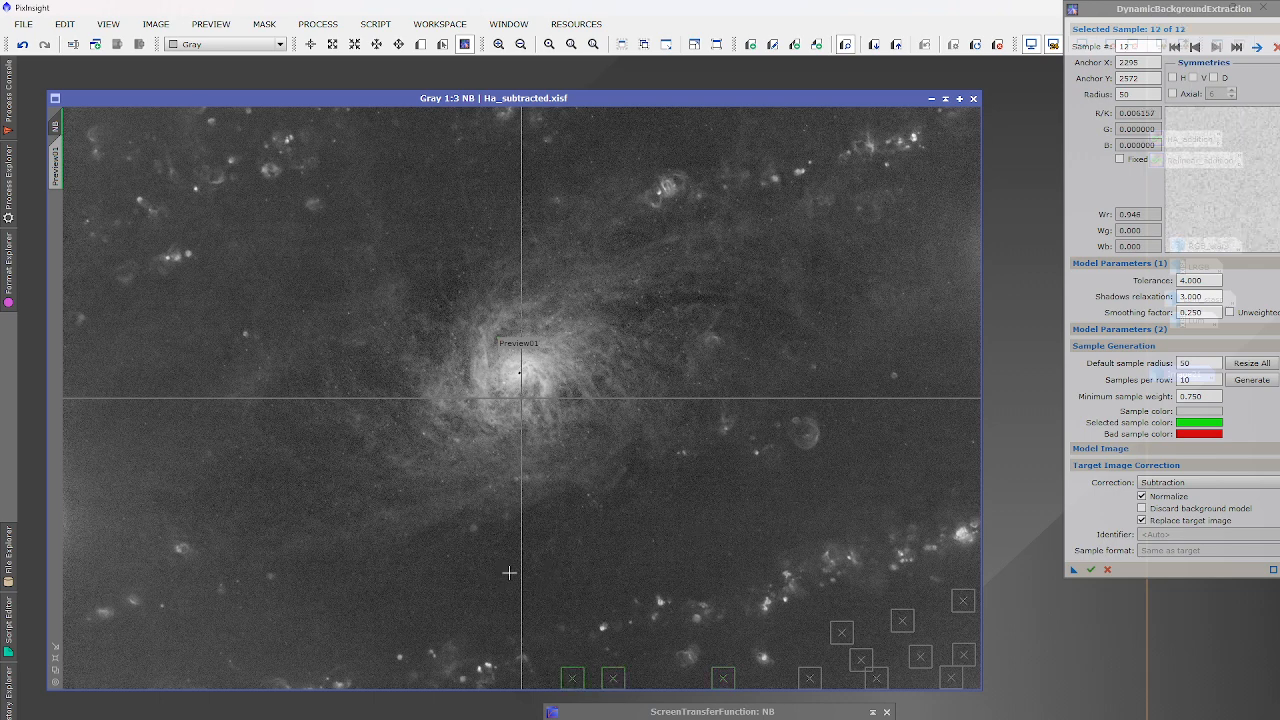
{"action": "left_click", "coordinate": [510, 572]}
{"action": "left_click", "coordinate": [506, 611]}
{"action": "left_click", "coordinate": [663, 569]}
{"action": "left_click", "coordinate": [690, 524]}
{"action": "left_click", "coordinate": [718, 569]}
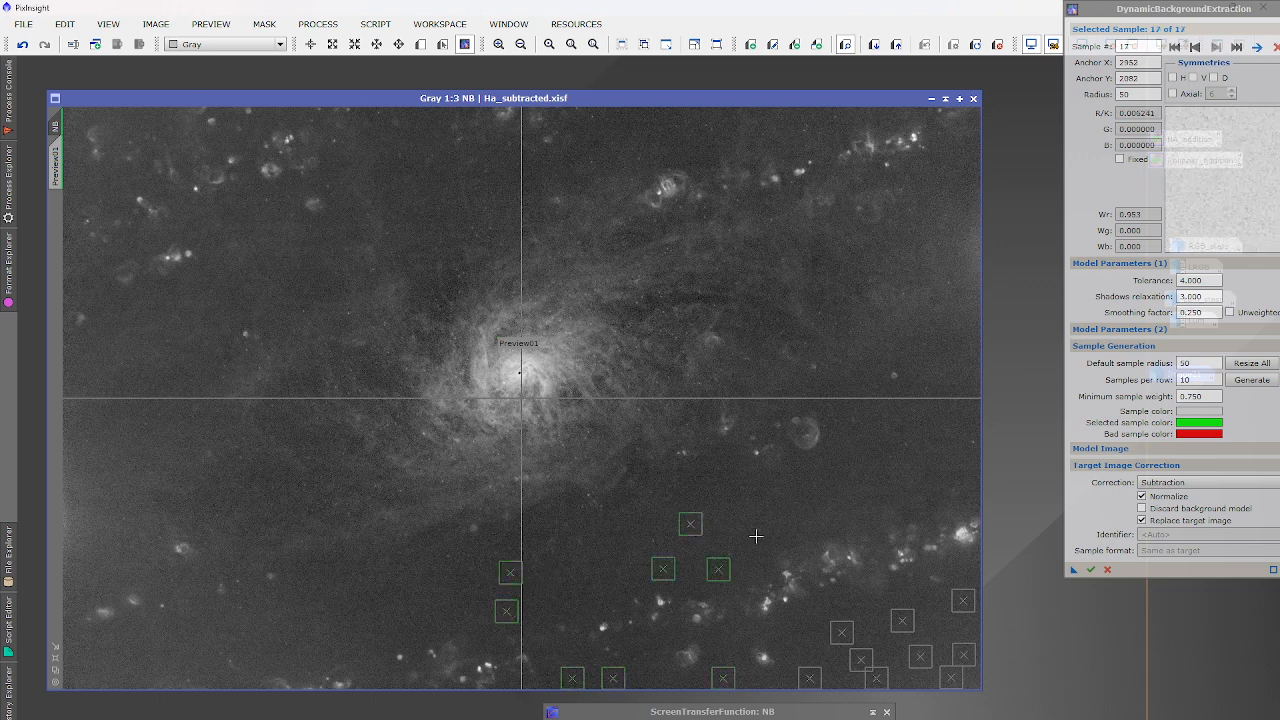
Add samples up the right side, across the top and into the upper-left sky.
{"action": "left_click", "coordinate": [836, 464]}
{"action": "left_click", "coordinate": [881, 421]}
{"action": "left_click", "coordinate": [936, 366]}
{"action": "left_click", "coordinate": [955, 438]}
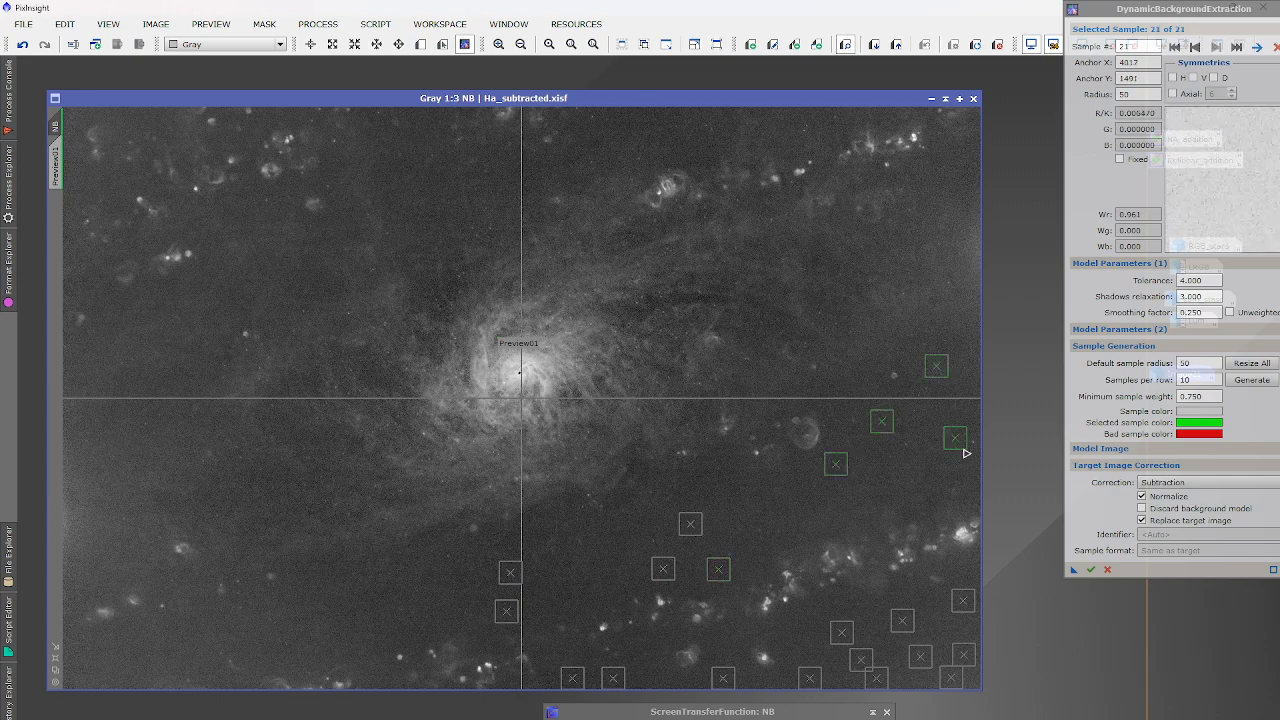
{"action": "left_click", "coordinate": [968, 428]}
{"action": "left_click", "coordinate": [955, 371]}
{"action": "left_click", "coordinate": [890, 233]}
{"action": "left_click", "coordinate": [936, 188]}
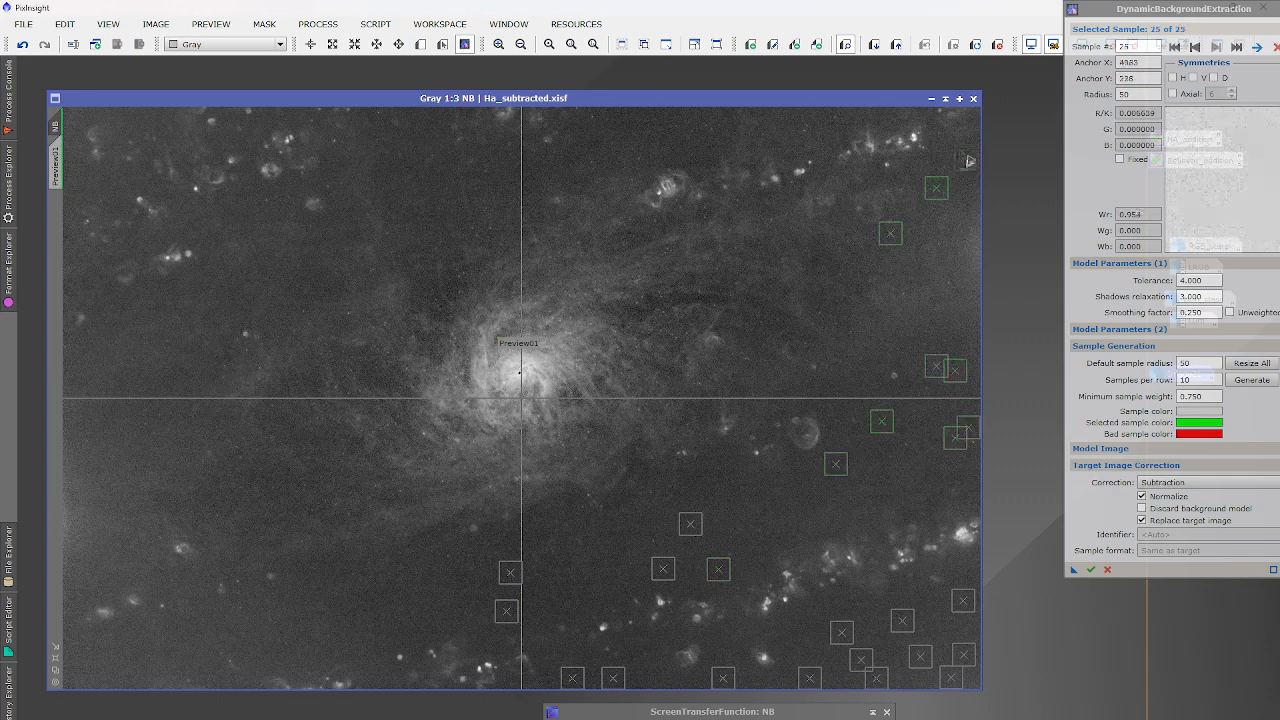
{"action": "left_click", "coordinate": [966, 157]}
{"action": "left_click", "coordinate": [951, 151]}
{"action": "left_click", "coordinate": [851, 118]}
{"action": "left_click", "coordinate": [798, 123]}
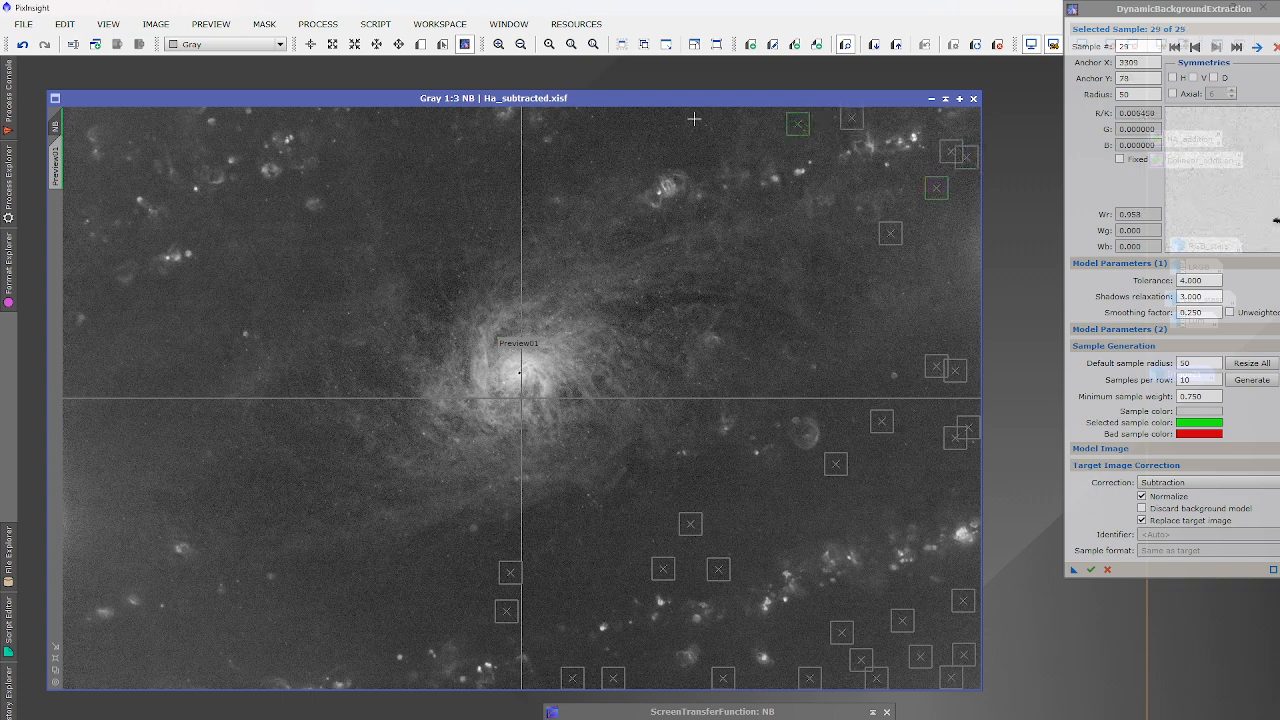
{"action": "left_click", "coordinate": [716, 118]}
{"action": "left_click", "coordinate": [687, 148]}
{"action": "left_click", "coordinate": [644, 140]}
{"action": "left_click", "coordinate": [610, 120]}
{"action": "left_click", "coordinate": [586, 163]}
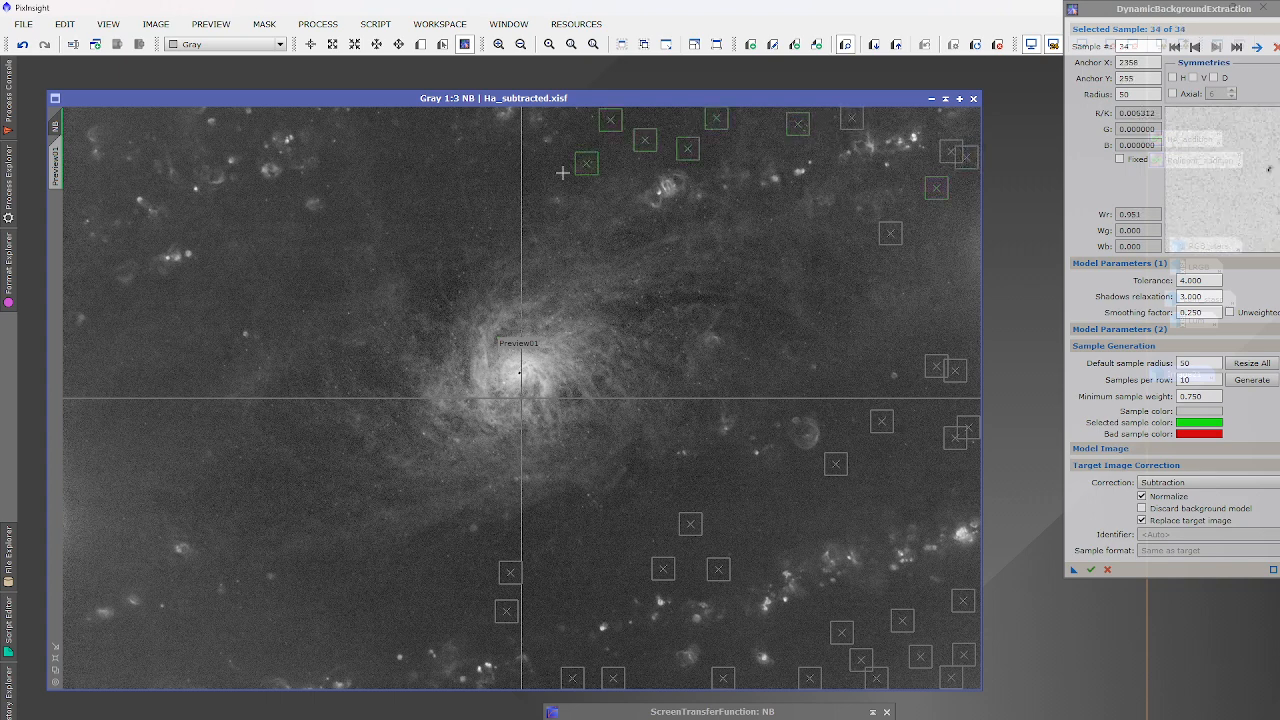
{"action": "left_click", "coordinate": [407, 223]}
{"action": "left_click", "coordinate": [426, 143]}
{"action": "left_click", "coordinate": [426, 118]}
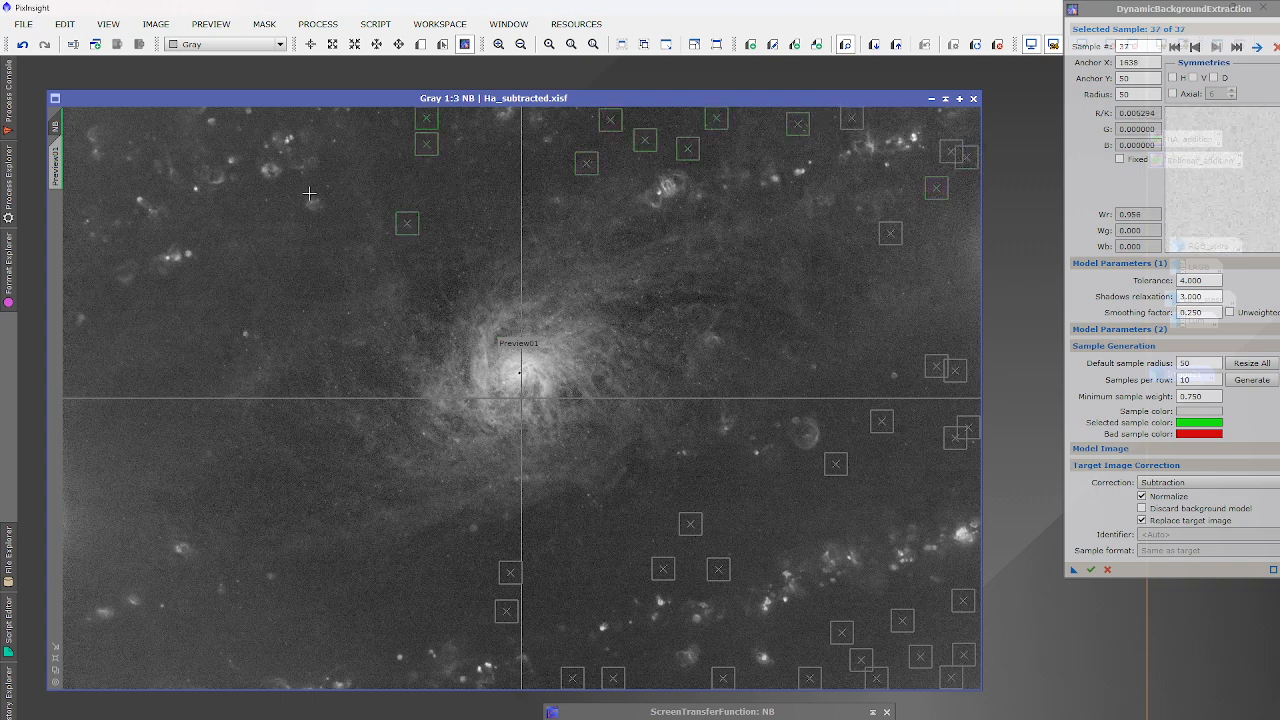
Fill the left edge and lower-left sky with samples, shifting one closer to the edge.
{"action": "left_click", "coordinate": [300, 281]}
{"action": "left_click", "coordinate": [88, 431]}
{"action": "left_click", "coordinate": [148, 488]}
{"action": "left_click", "coordinate": [119, 557]}
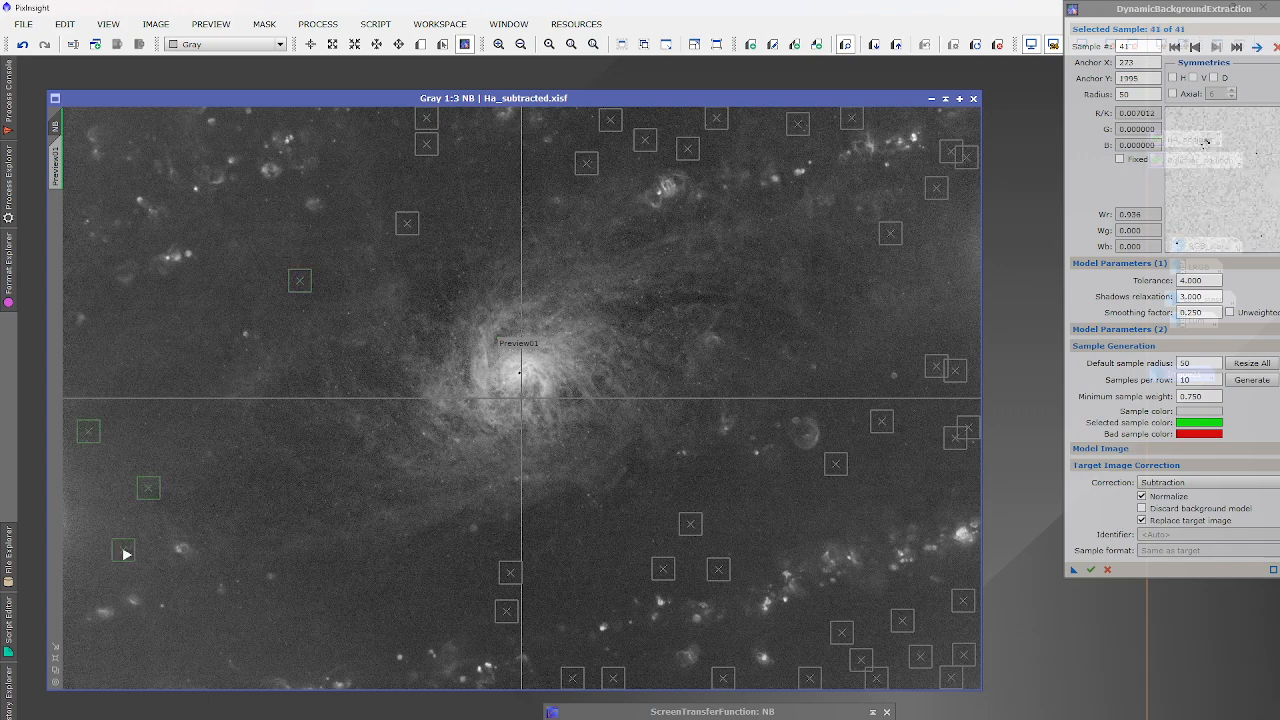
{"action": "left_click", "coordinate": [100, 590]}
{"action": "left_click", "coordinate": [76, 535]}
{"action": "left_click_drag", "start_coordinate": [99, 590], "coordinate": [72, 583]}
{"action": "left_click", "coordinate": [76, 550]}
{"action": "left_click", "coordinate": [100, 567]}
{"action": "left_click", "coordinate": [106, 535]}
{"action": "left_click", "coordinate": [103, 518]}
{"action": "left_click", "coordinate": [94, 494]}
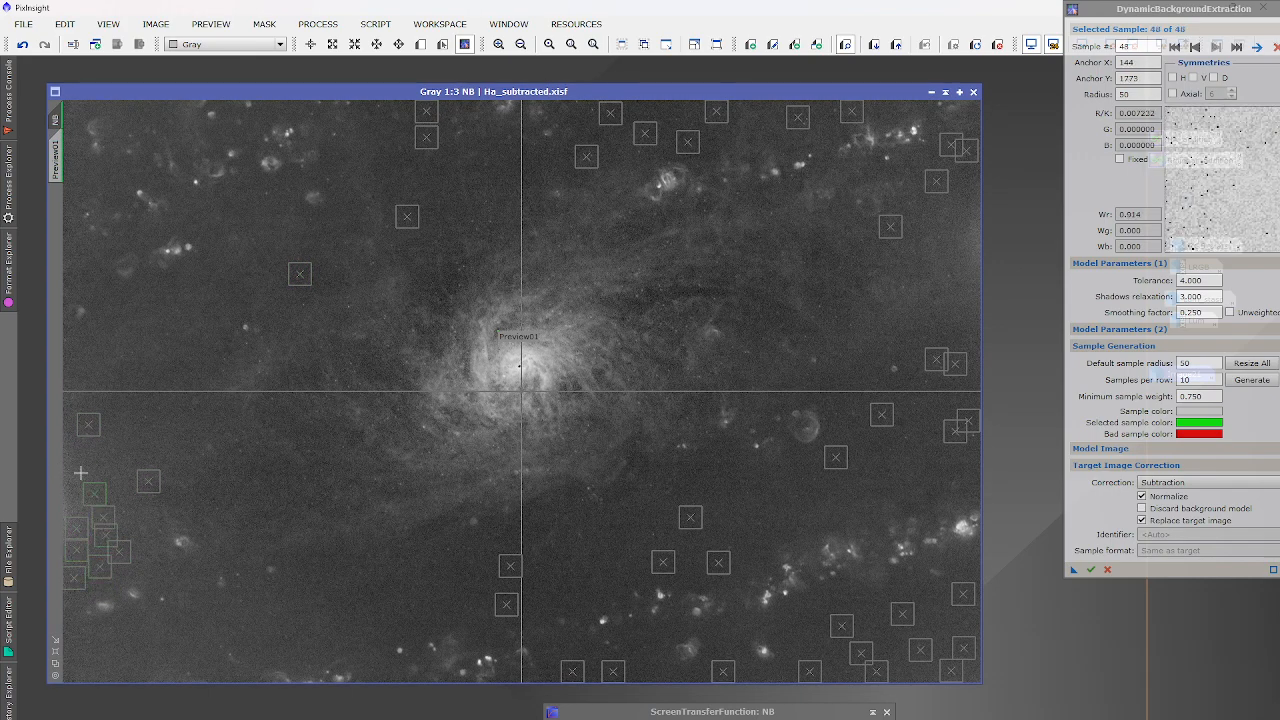
{"action": "left_click", "coordinate": [80, 477]}
{"action": "left_click", "coordinate": [74, 499]}
{"action": "left_click", "coordinate": [78, 455]}
{"action": "left_click", "coordinate": [121, 477]}
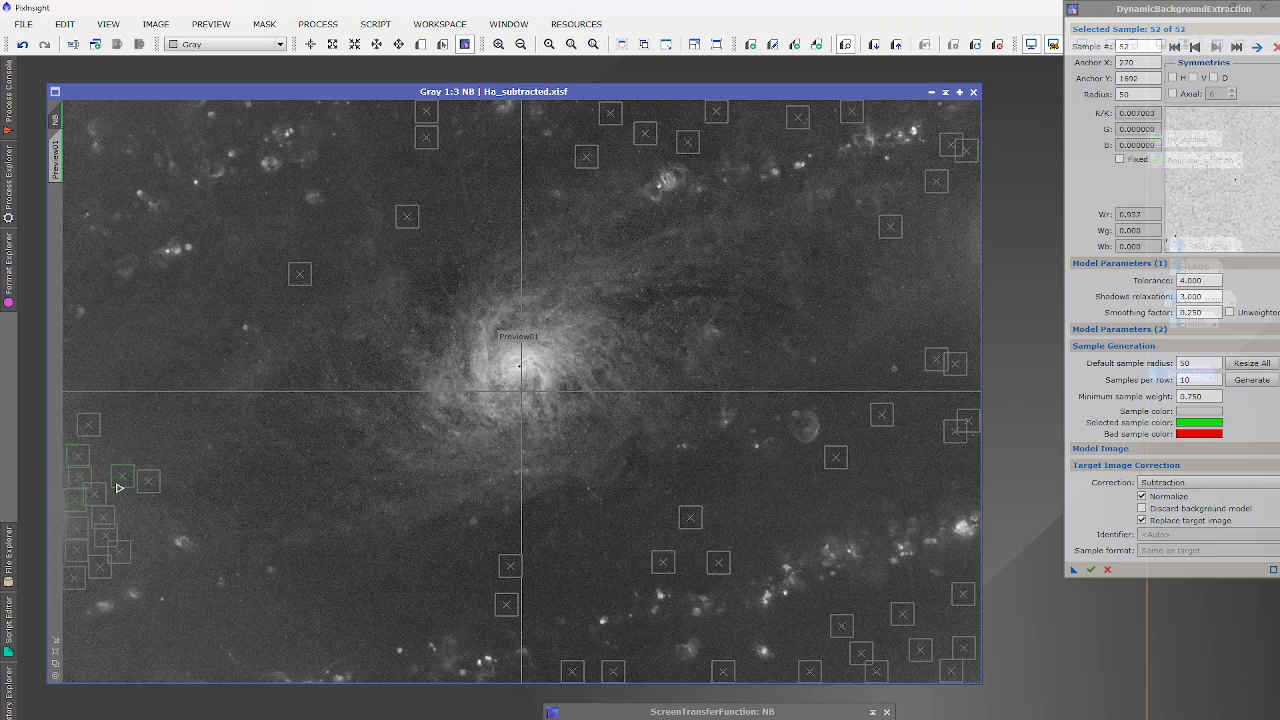
{"action": "left_click", "coordinate": [76, 430]}
{"action": "left_click", "coordinate": [102, 466]}
{"action": "left_click", "coordinate": [131, 489]}
{"action": "left_click", "coordinate": [141, 528]}
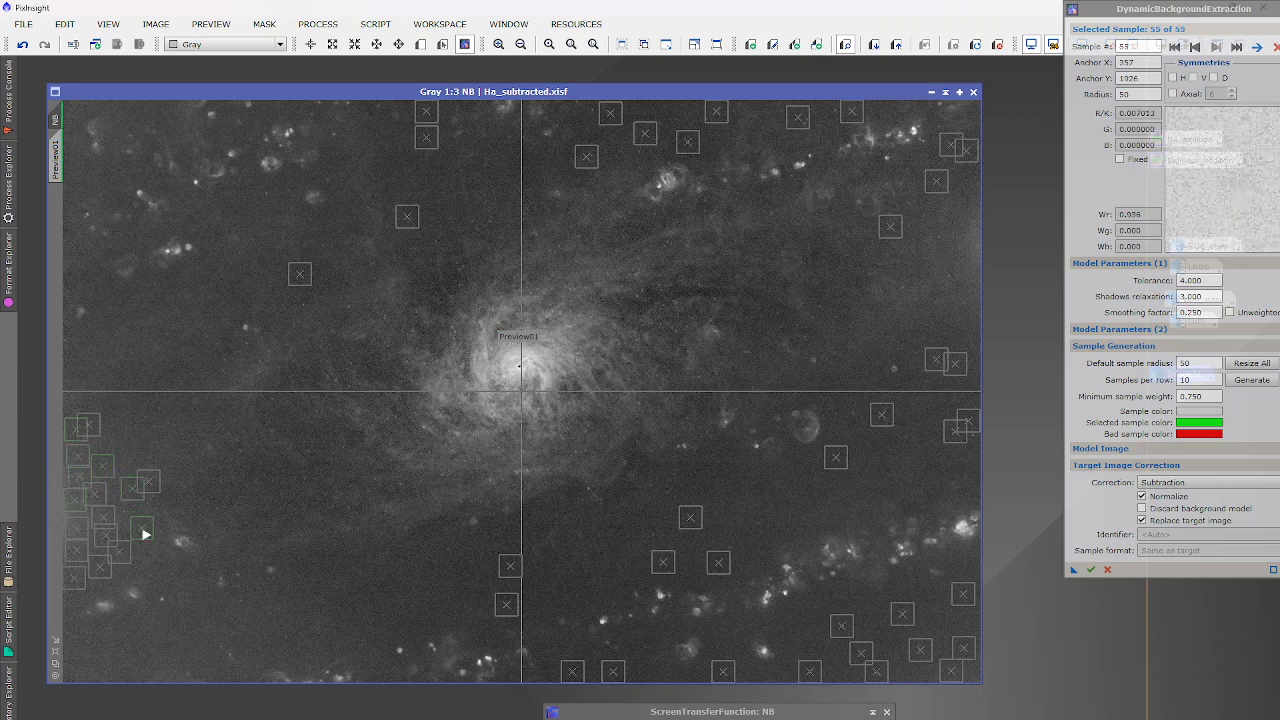
{"action": "left_click", "coordinate": [121, 517]}
Add samples along the bottom-left, through the left and upper-left sky, and left of the galaxy.
{"action": "left_click", "coordinate": [75, 666]}
{"action": "left_click", "coordinate": [147, 662]}
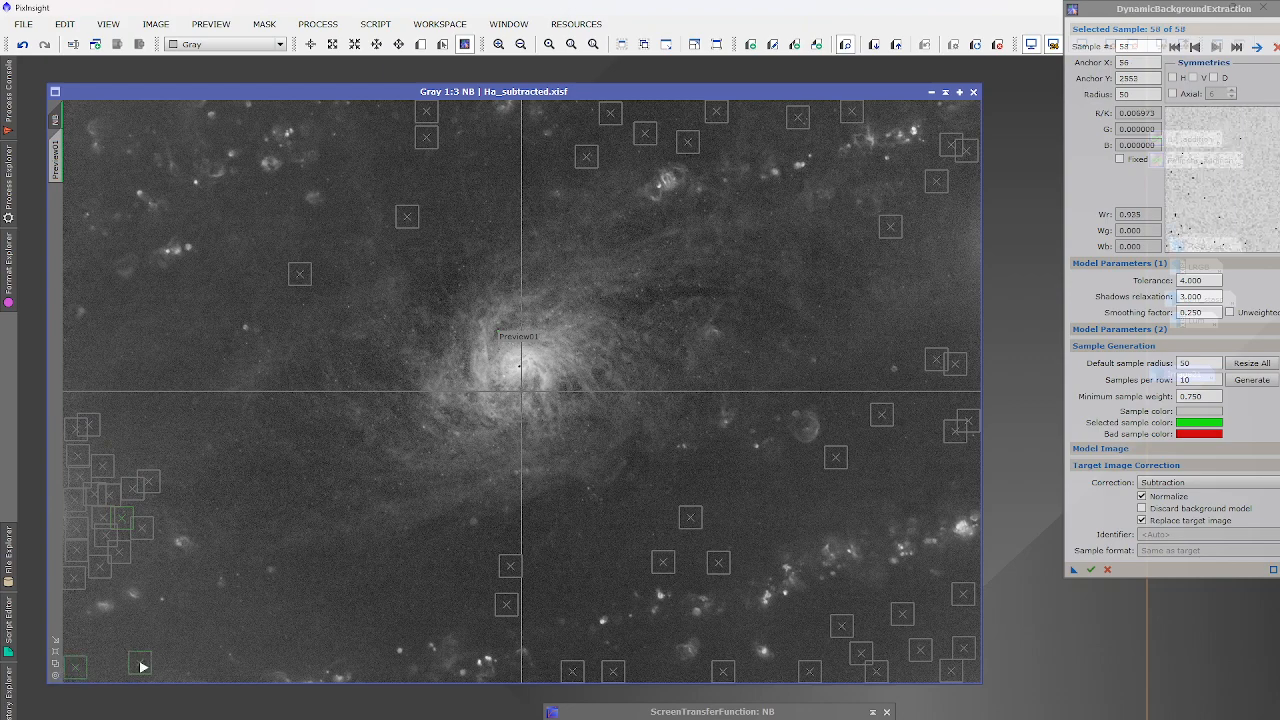
{"action": "left_click", "coordinate": [179, 650]}
{"action": "left_click", "coordinate": [341, 638]}
{"action": "left_click", "coordinate": [389, 626]}
{"action": "left_click", "coordinate": [436, 606]}
{"action": "left_click", "coordinate": [484, 584]}
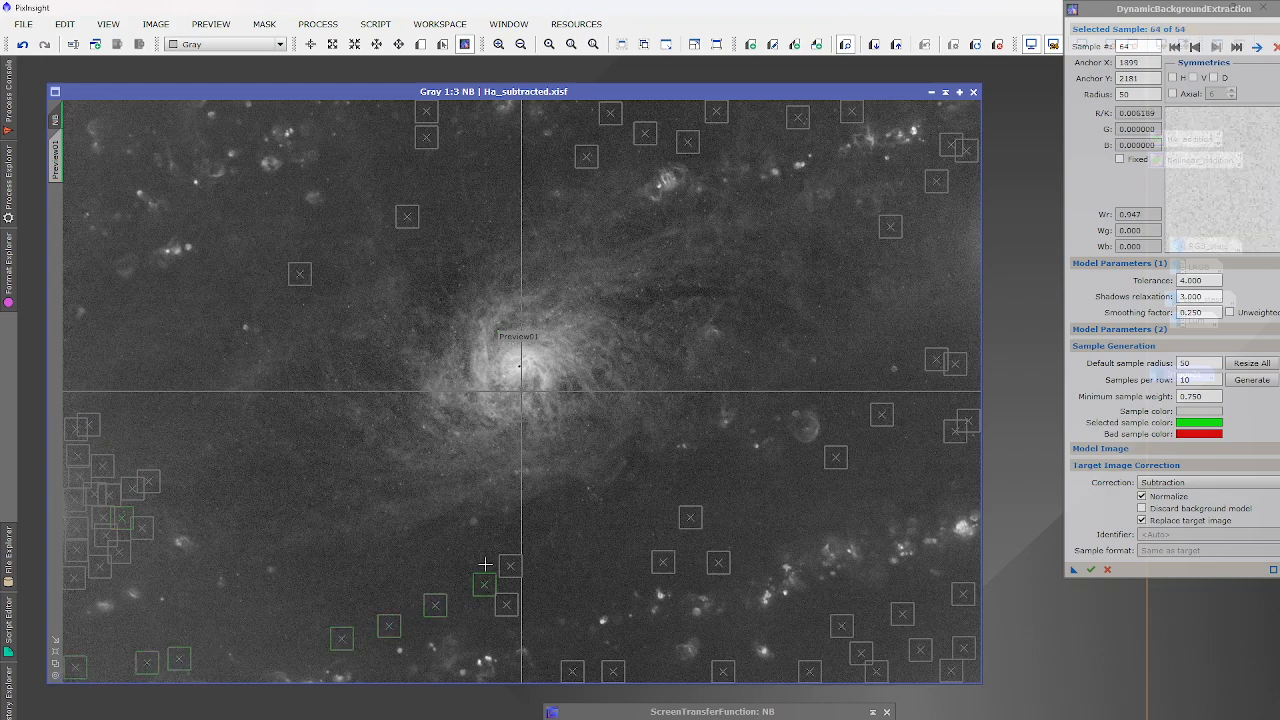
{"action": "left_click", "coordinate": [476, 544]}
{"action": "left_click", "coordinate": [426, 591]}
{"action": "left_click", "coordinate": [296, 641]}
{"action": "left_click", "coordinate": [270, 621]}
{"action": "left_click", "coordinate": [225, 621]}
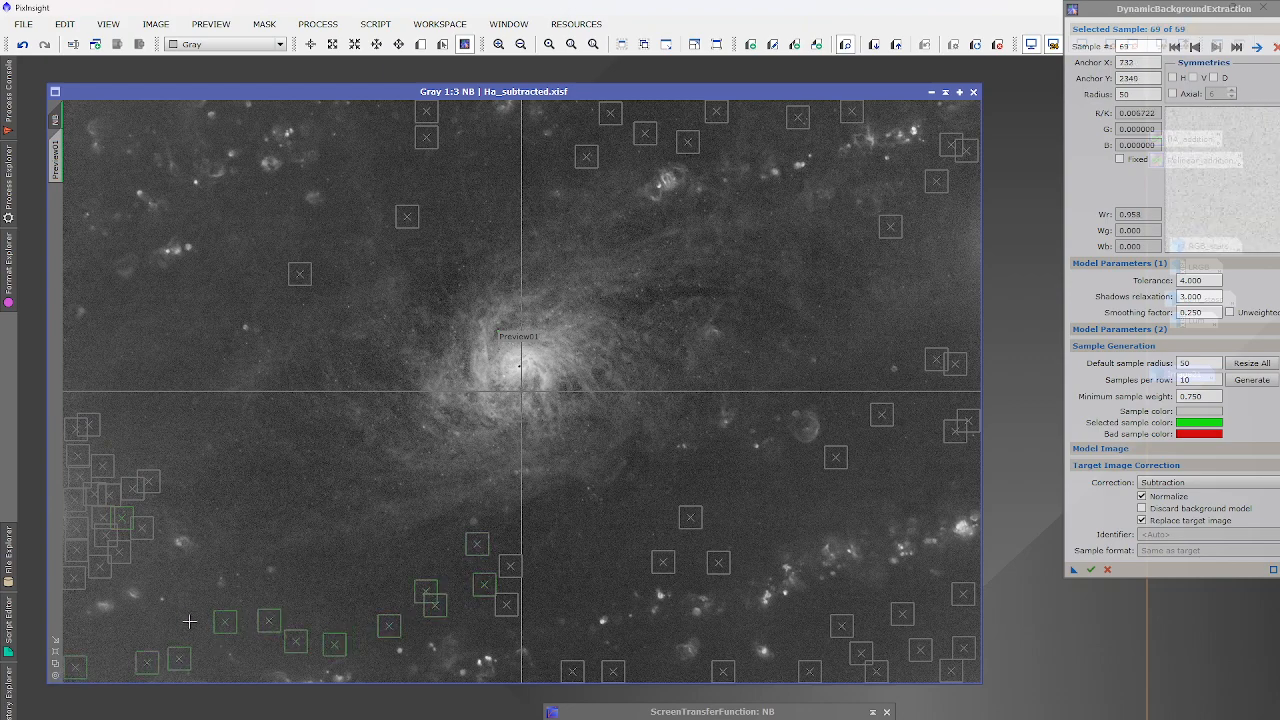
{"action": "left_click", "coordinate": [176, 621]}
{"action": "left_click", "coordinate": [155, 624]}
{"action": "left_click", "coordinate": [149, 394]}
{"action": "left_click", "coordinate": [194, 371]}
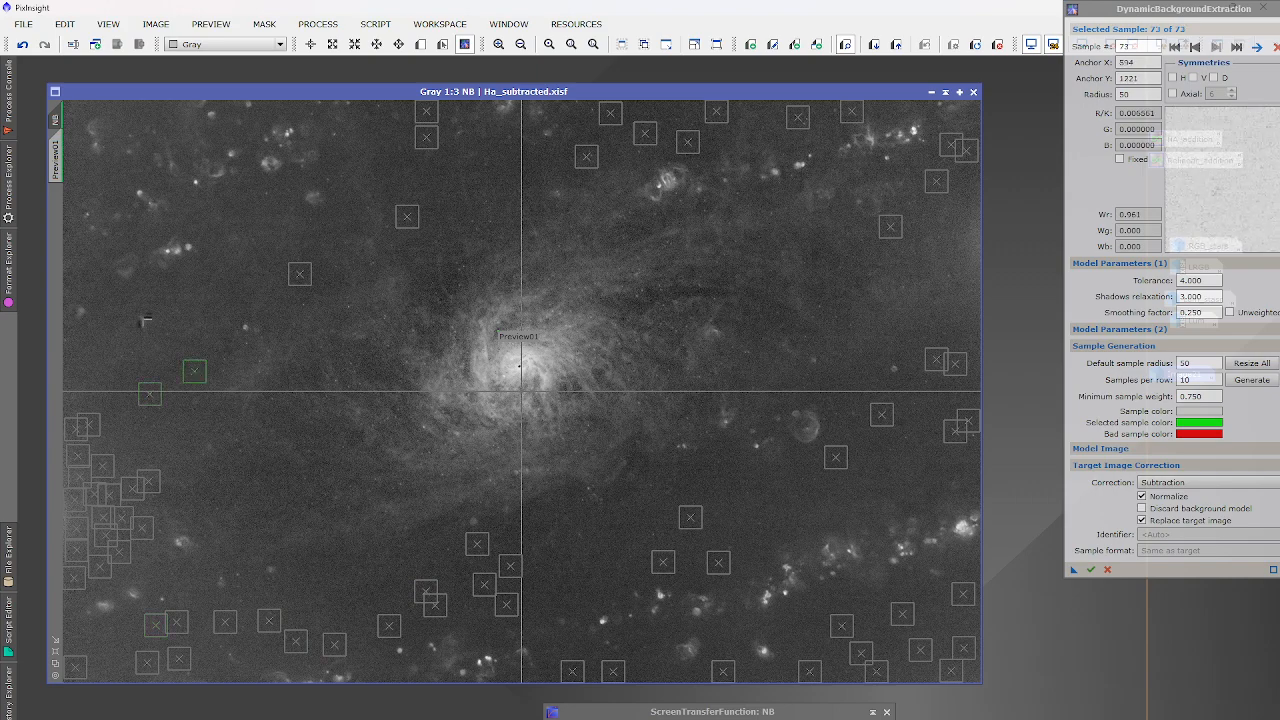
{"action": "left_click", "coordinate": [137, 292]}
{"action": "left_click", "coordinate": [405, 177]}
{"action": "left_click", "coordinate": [268, 199]}
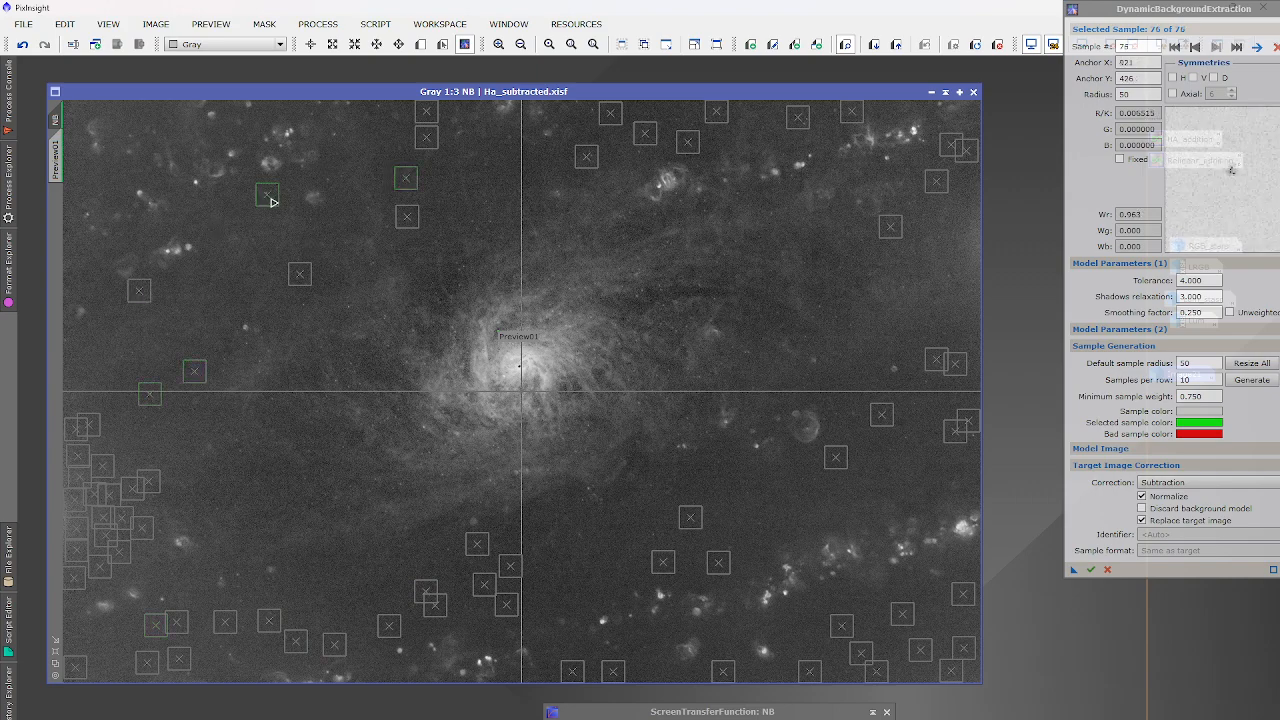
{"action": "left_click", "coordinate": [146, 111]}
{"action": "left_click", "coordinate": [71, 107]}
{"action": "left_click", "coordinate": [75, 167]}
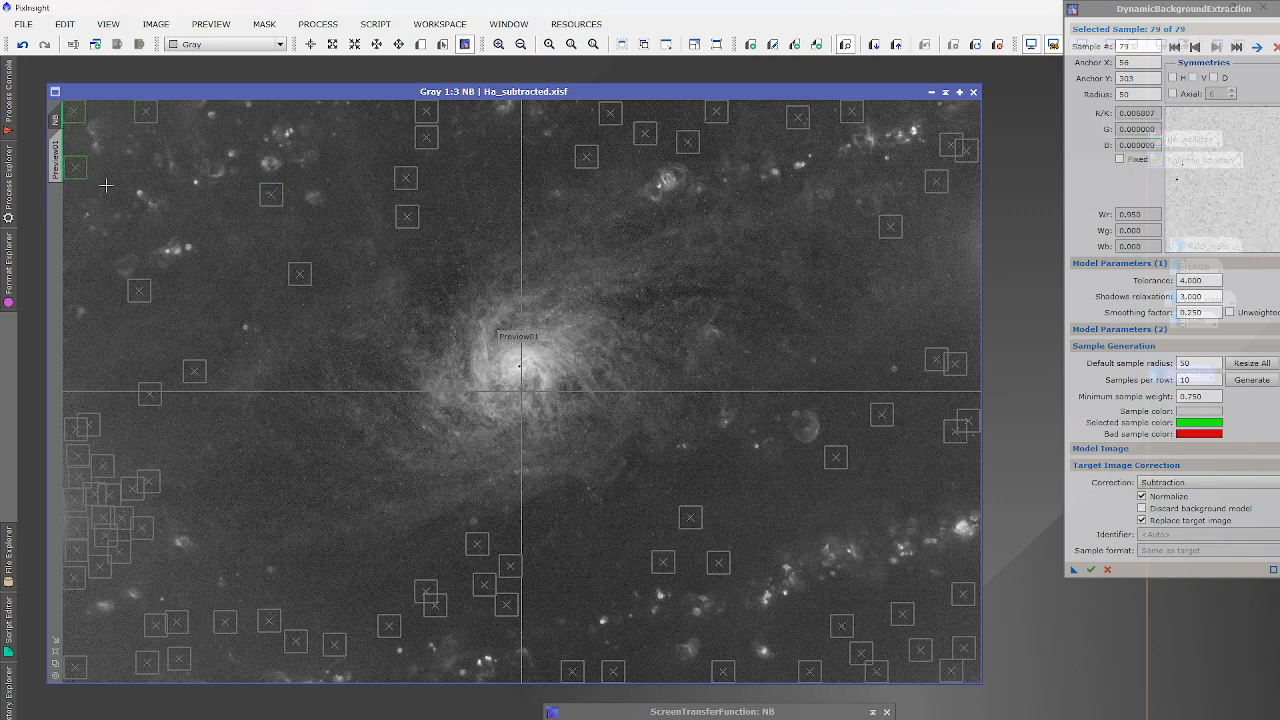
{"action": "left_click", "coordinate": [111, 187]}
{"action": "left_click", "coordinate": [256, 281]}
{"action": "left_click", "coordinate": [198, 316]}
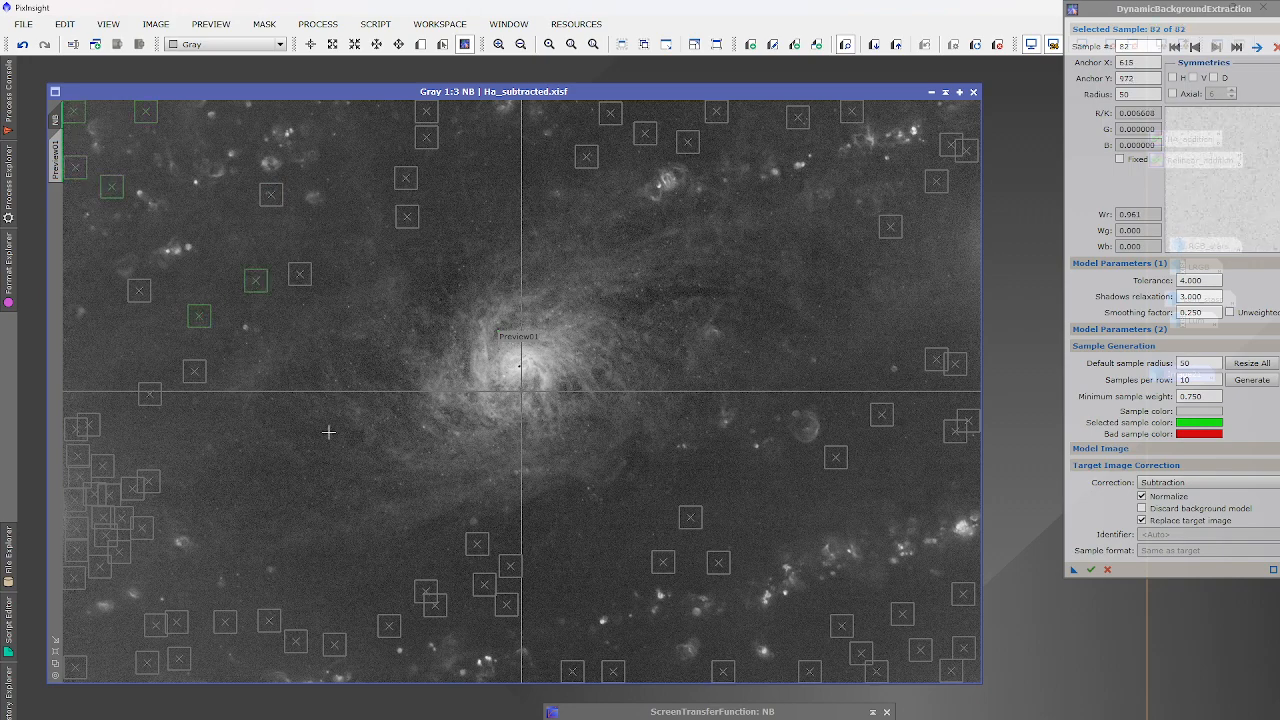
{"action": "left_click", "coordinate": [290, 426]}
Delete the last sample, then add top-right and right-edge samples, nudging the newest one lower.
{"action": "key", "text": "Delete"}
{"action": "scroll", "coordinate": [447, 290], "scroll_direction": "up", "scroll_amount": 2}
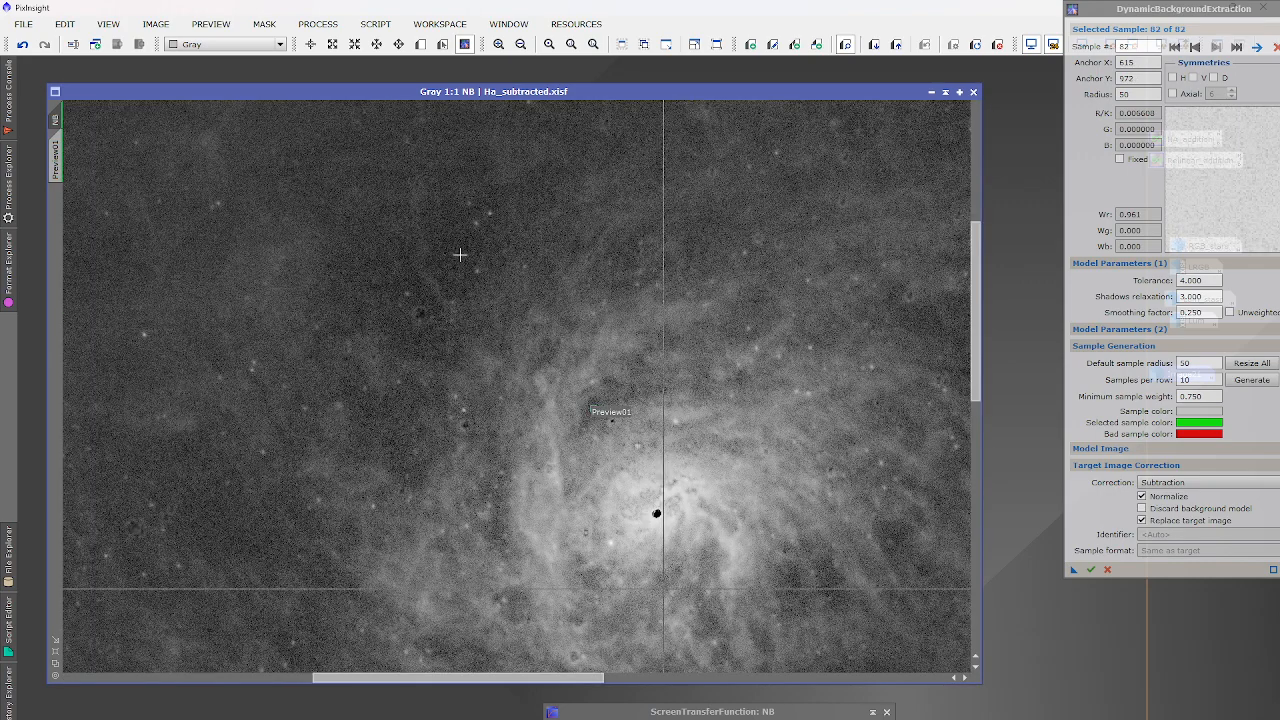
{"action": "scroll", "coordinate": [459, 254], "scroll_direction": "down", "scroll_amount": 2}
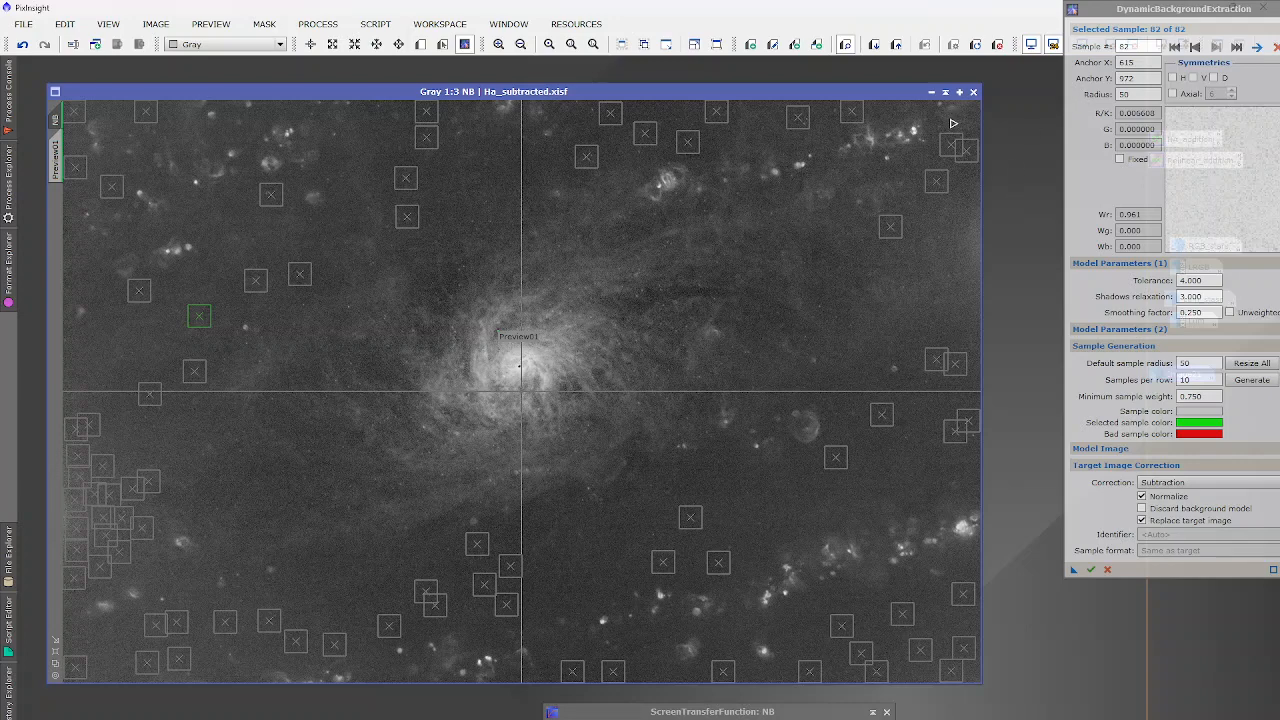
{"action": "left_click", "coordinate": [889, 112]}
{"action": "left_click", "coordinate": [968, 316]}
{"action": "left_click", "coordinate": [952, 272]}
{"action": "left_click", "coordinate": [950, 232]}
{"action": "left_click", "coordinate": [964, 198]}
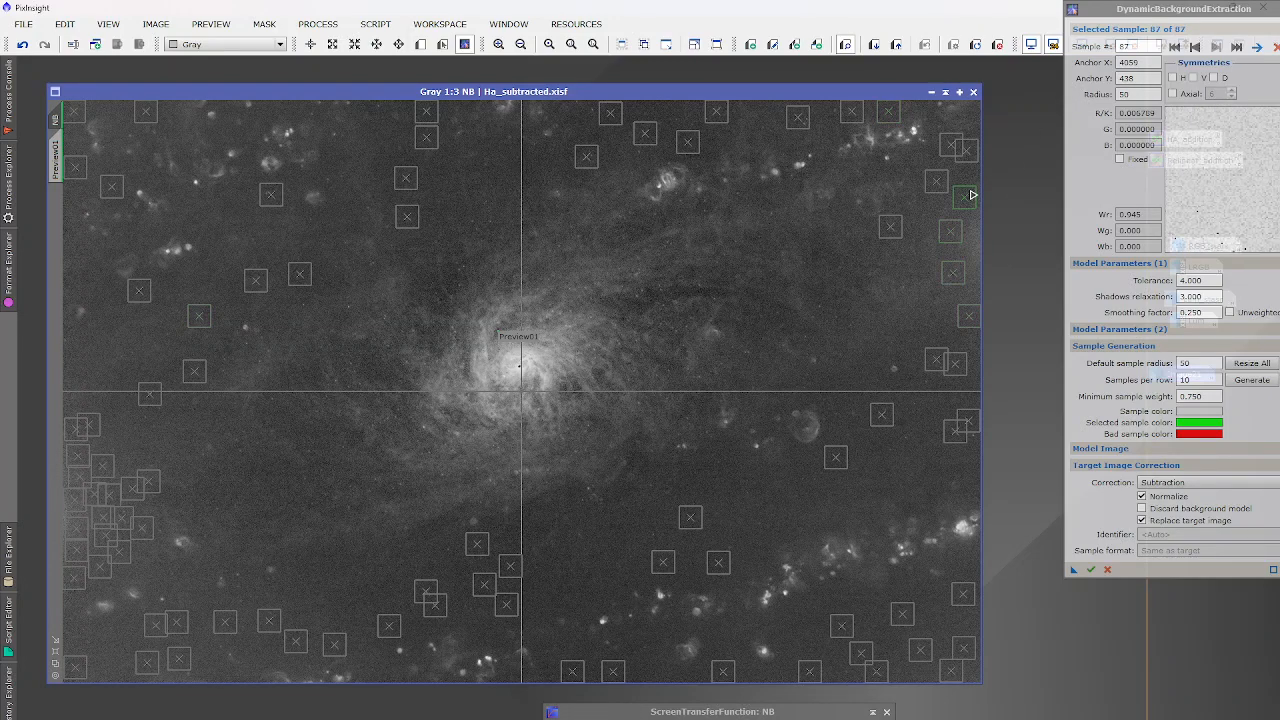
{"action": "left_click", "coordinate": [968, 222]}
{"action": "left_click_drag", "start_coordinate": [974, 230], "coordinate": [974, 236]}
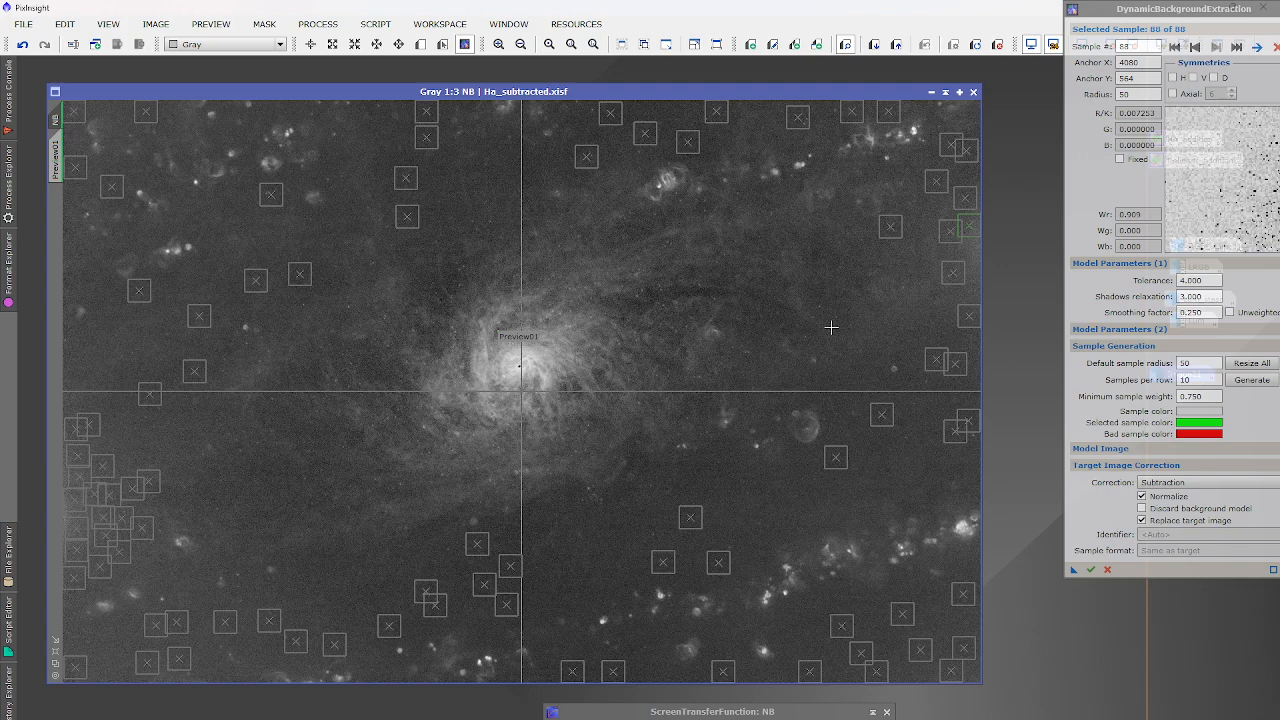
Add more samples near the right edge plus a few in the lower-right sky.
{"action": "left_click", "coordinate": [966, 252]}
{"action": "left_click", "coordinate": [970, 273]}
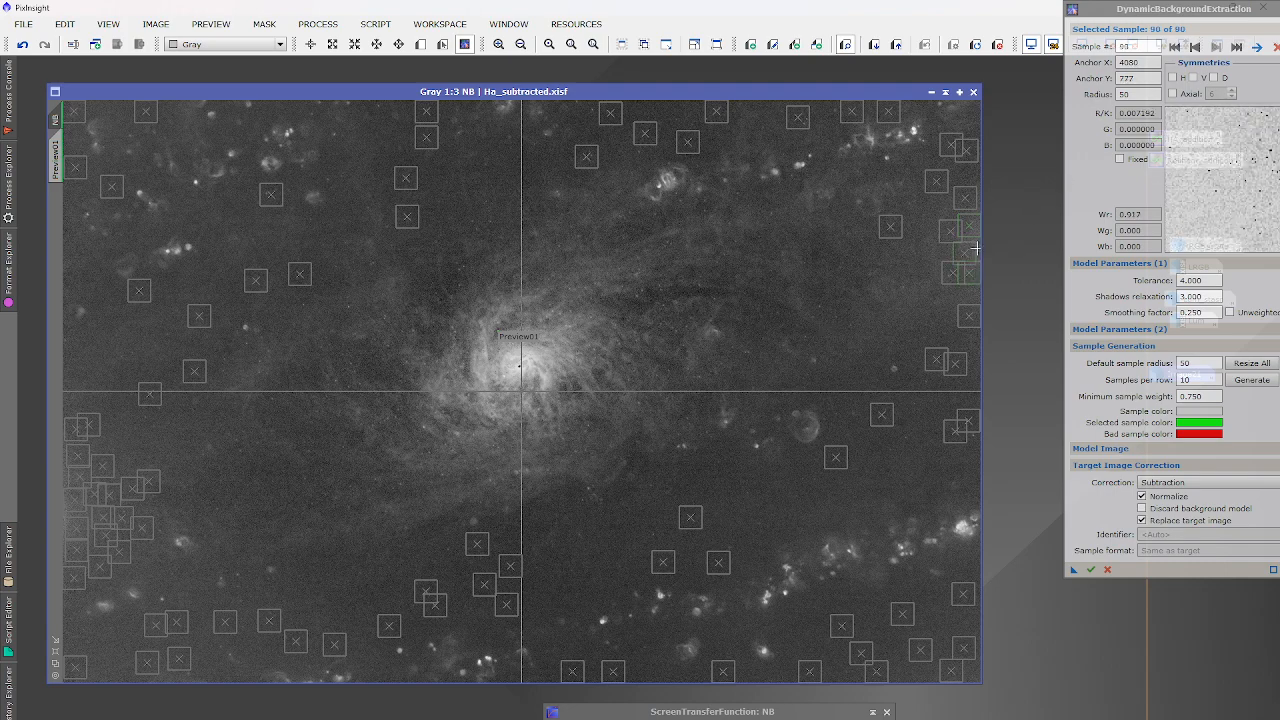
{"action": "left_click", "coordinate": [978, 249]}
{"action": "left_click", "coordinate": [935, 251]}
{"action": "left_click", "coordinate": [945, 212]}
{"action": "left_click", "coordinate": [968, 181]}
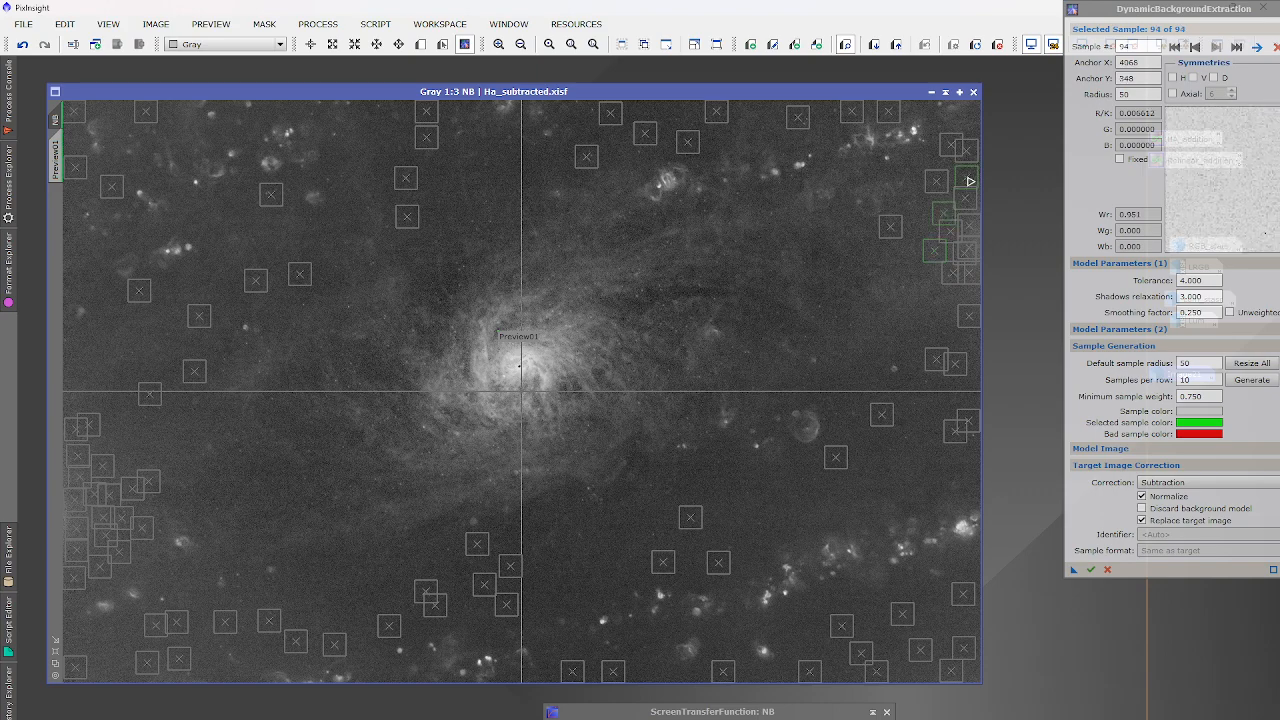
{"action": "left_click", "coordinate": [932, 337]}
{"action": "left_click", "coordinate": [970, 350]}
{"action": "left_click", "coordinate": [932, 615]}
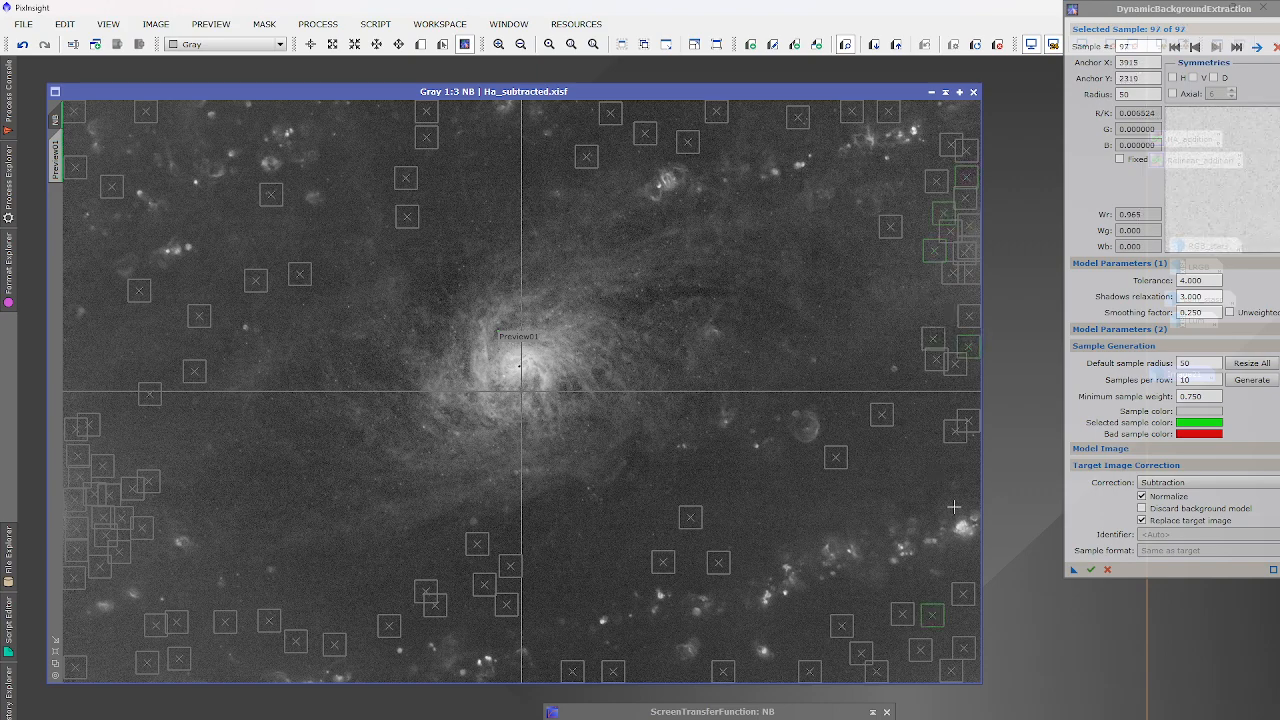
{"action": "left_click", "coordinate": [941, 464]}
{"action": "left_click", "coordinate": [792, 498]}
Execute DBE on NB, auto-stretch the NB_background model to inspect it, then close it.
{"action": "left_click", "coordinate": [1090, 570]}
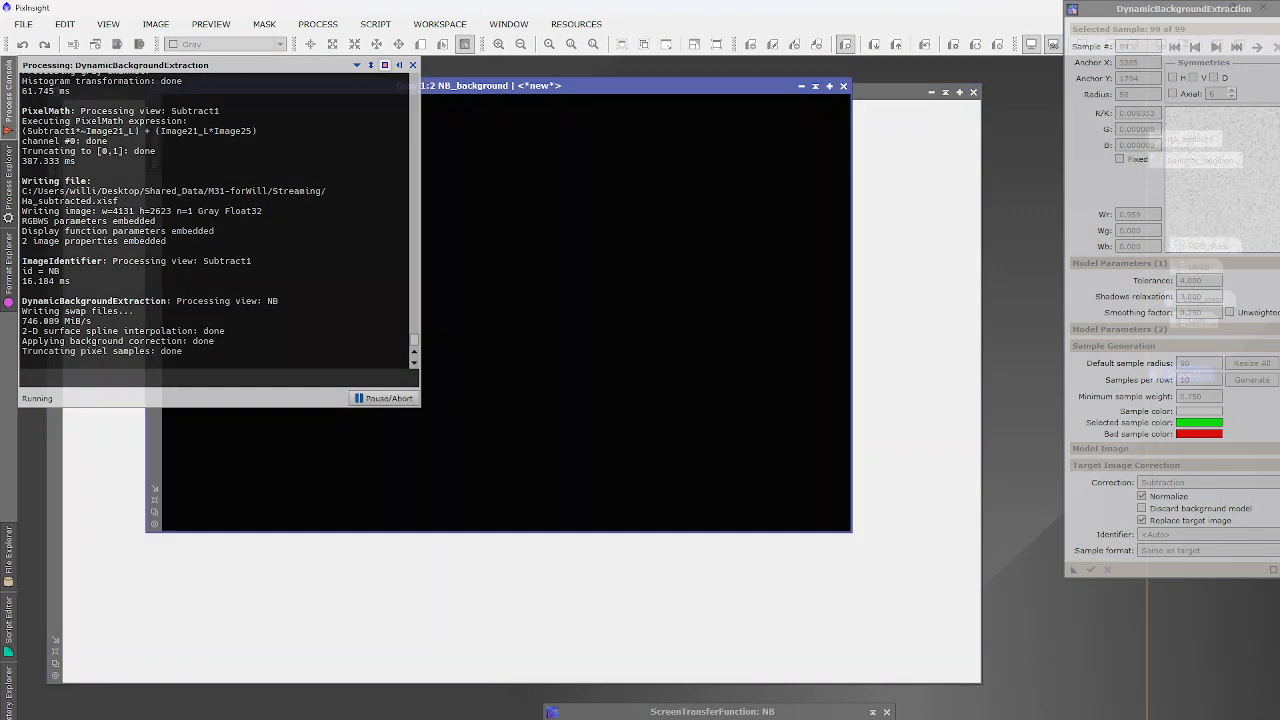
{"action": "double_click", "coordinate": [557, 710]}
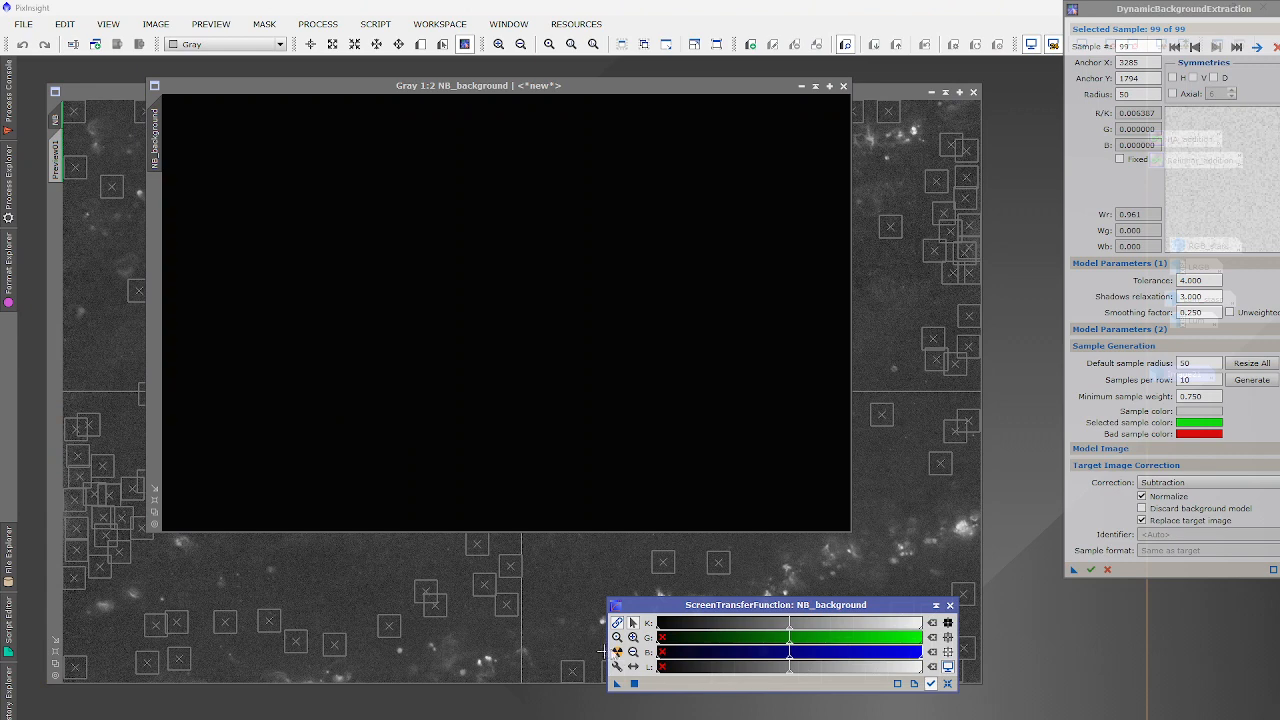
{"action": "left_click", "coordinate": [617, 652]}
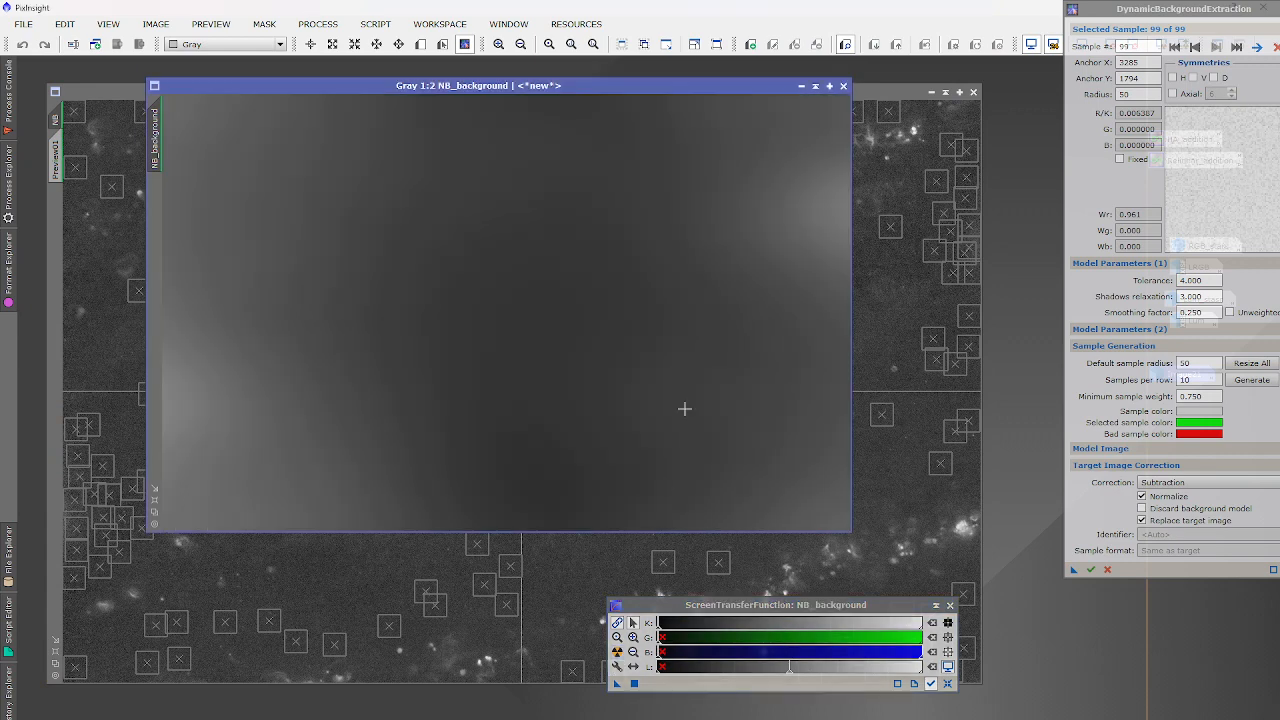
{"action": "left_click", "coordinate": [843, 86]}
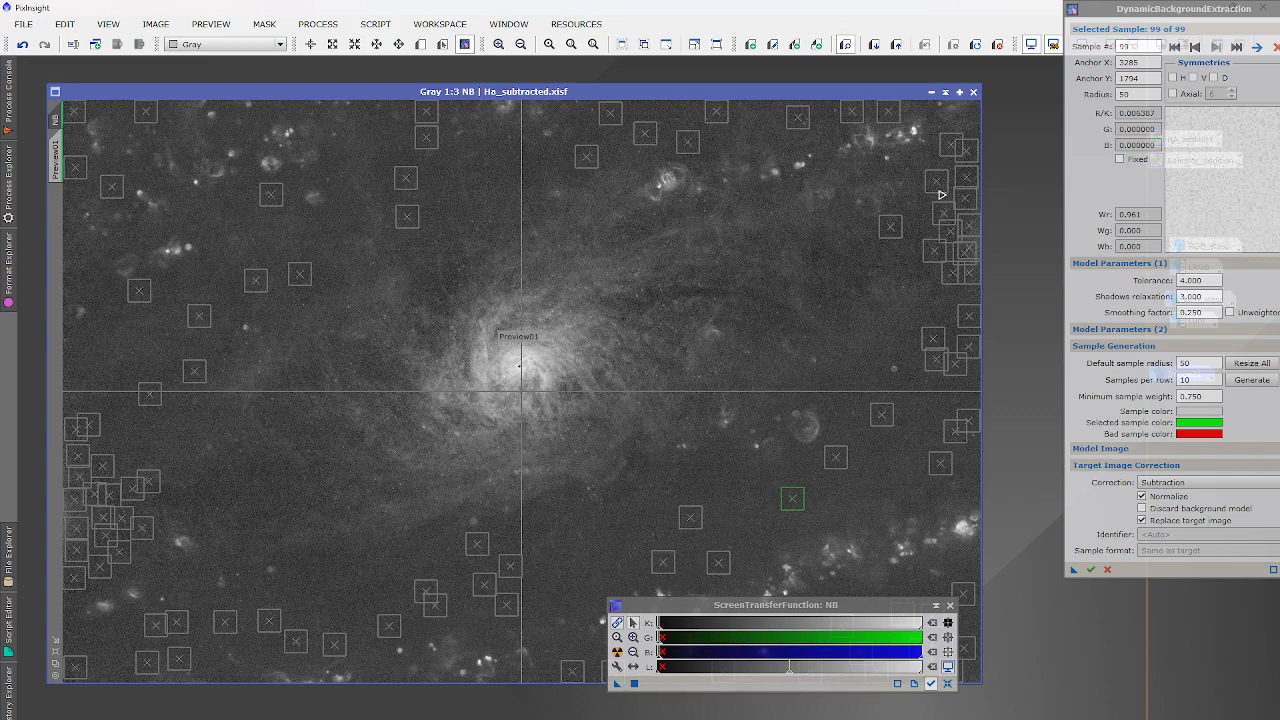
Set the default sample radius to 10 and re-place the top-right corner sample smaller.
{"action": "left_click", "coordinate": [970, 109]}
{"action": "key", "text": "Delete"}
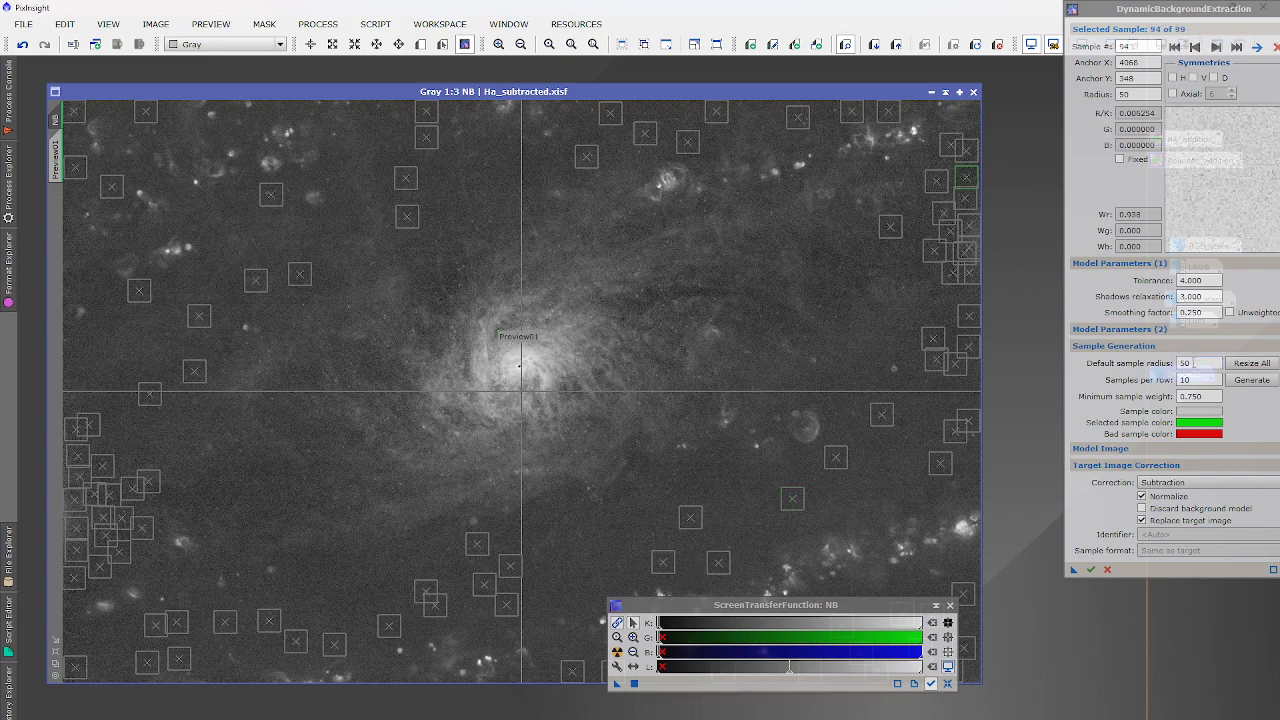
{"action": "left_click_drag", "start_coordinate": [1193, 363], "coordinate": [1145, 358]}
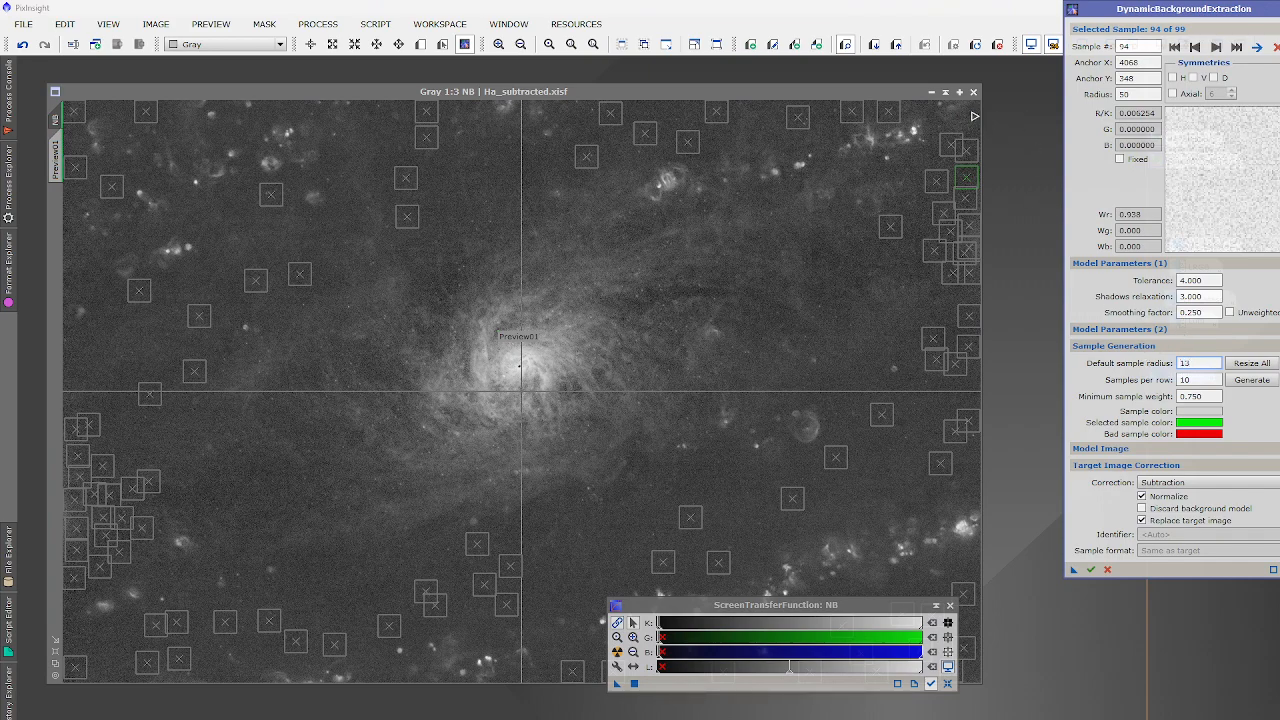
{"action": "left_click", "coordinate": [973, 111]}
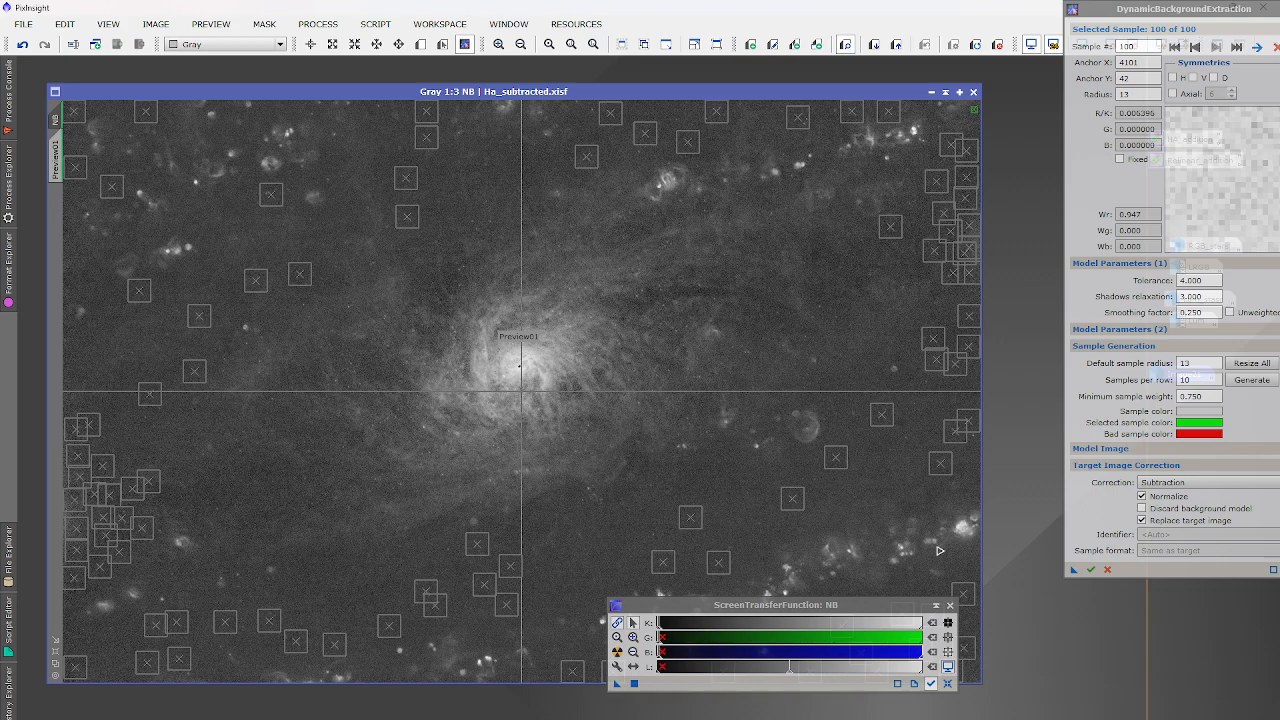
{"action": "left_click_drag", "start_coordinate": [887, 605], "coordinate": [852, 670]}
{"action": "scroll", "coordinate": [636, 309], "scroll_direction": "up", "scroll_amount": 4}
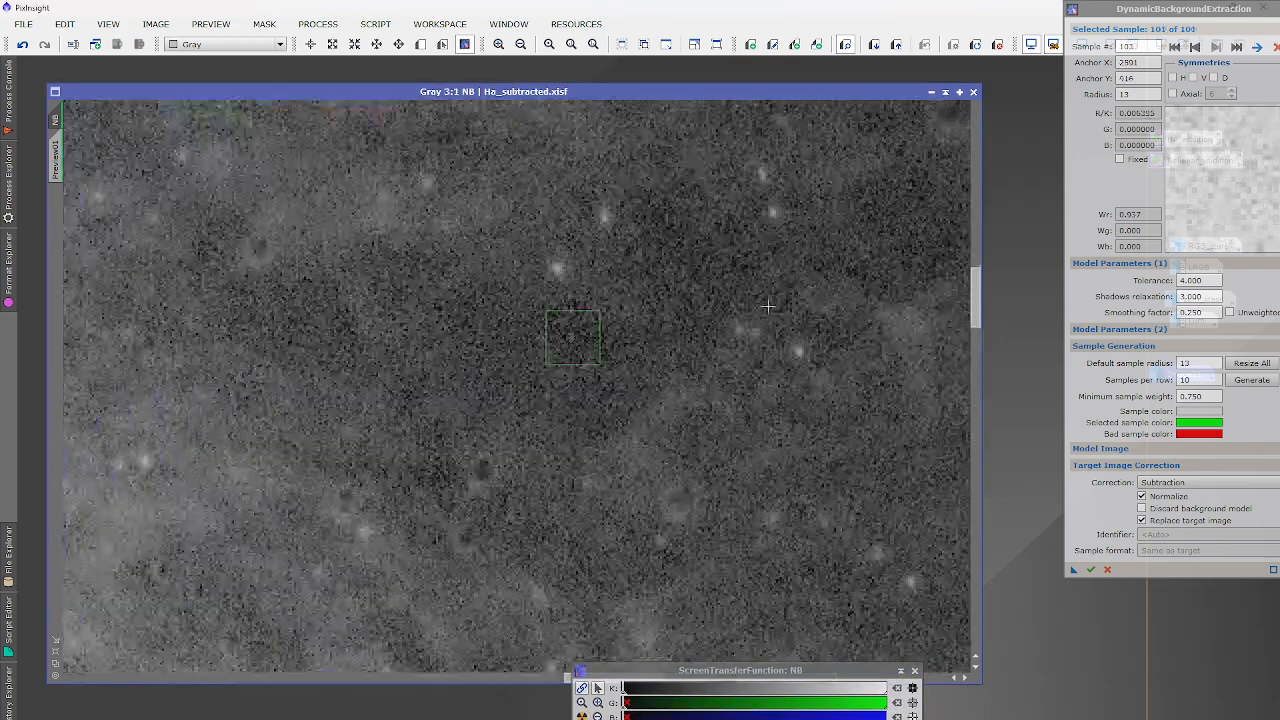
Replace an oversized radius-13 dark-sky sample with a radius-10 one.
{"action": "left_click", "coordinate": [573, 337]}
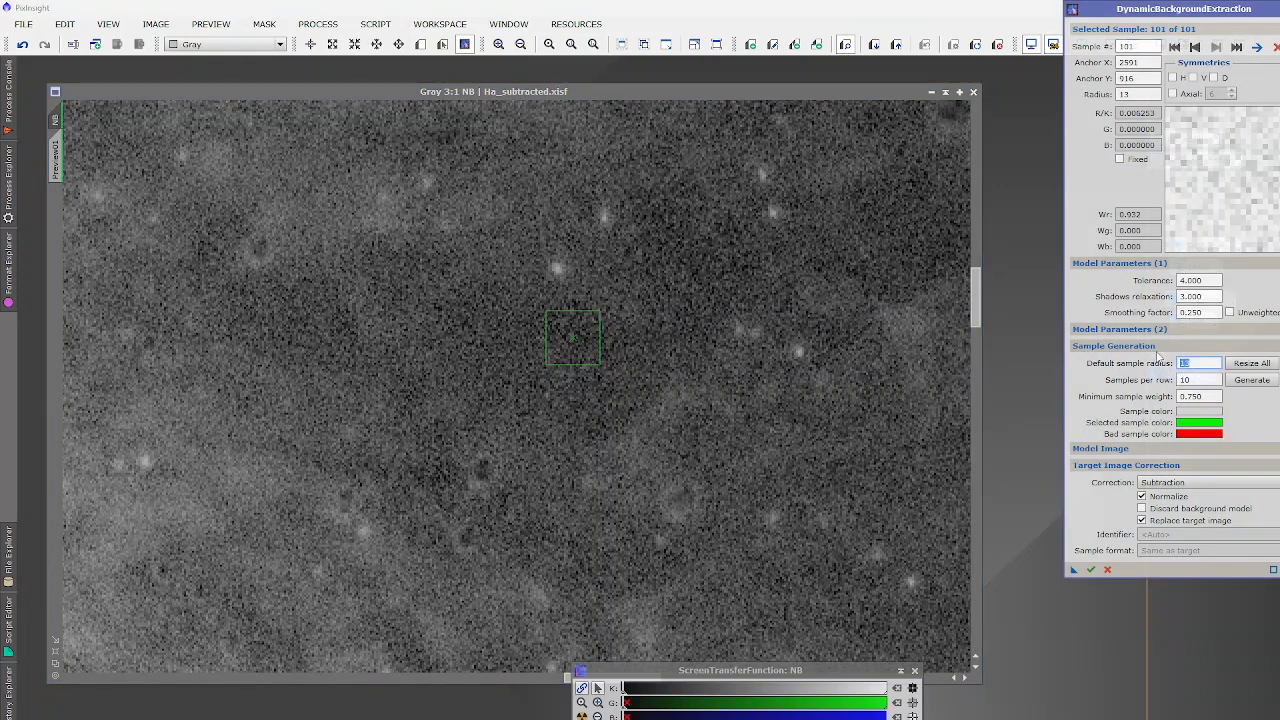
{"action": "left_click", "coordinate": [589, 346]}
{"action": "key", "text": "Delete"}
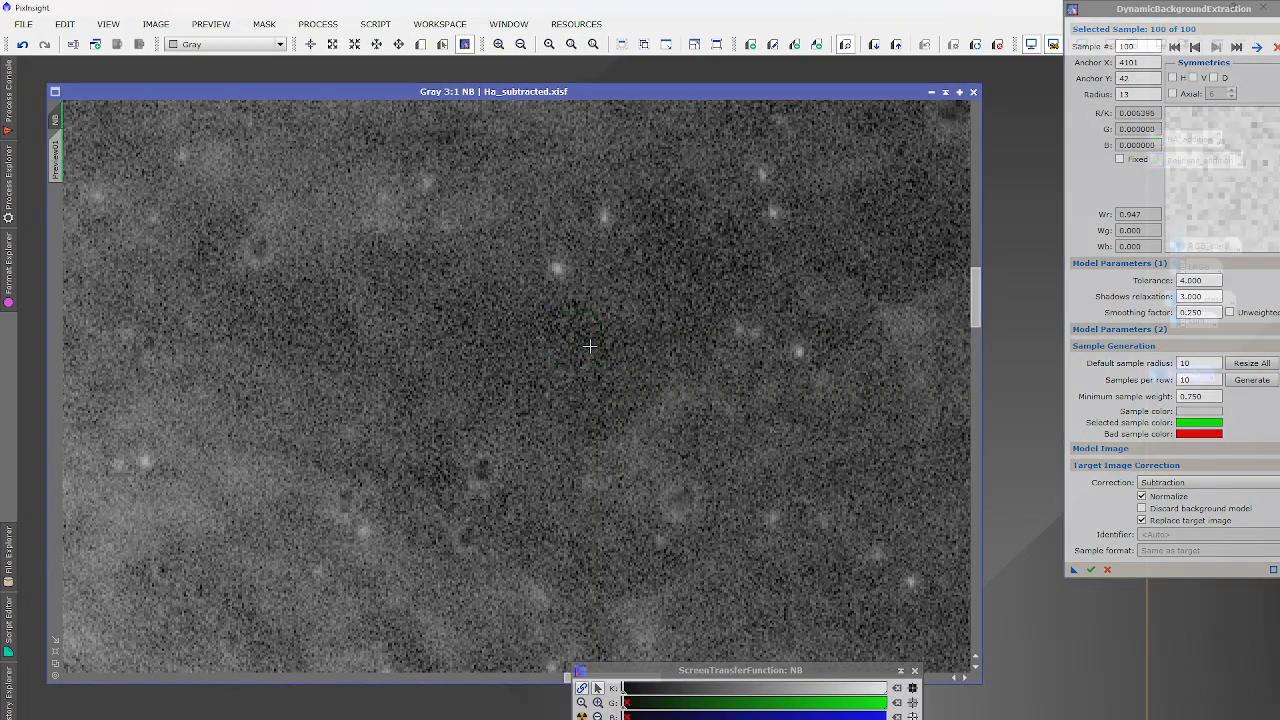
{"action": "left_click", "coordinate": [589, 346]}
Add radius-10 samples in dark sky, at the upper right, and two near the galaxy.
{"action": "left_click", "coordinate": [670, 229]}
{"action": "left_click", "coordinate": [703, 271]}
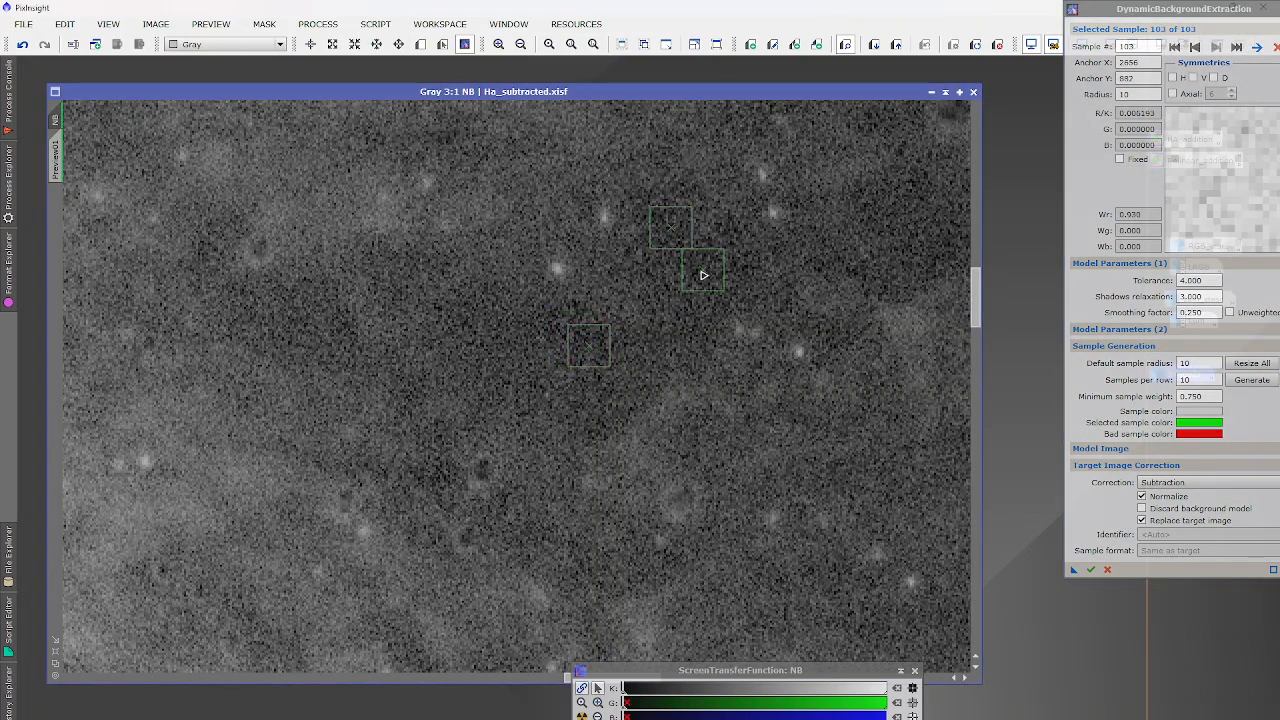
{"action": "left_click", "coordinate": [937, 241]}
{"action": "left_click", "coordinate": [885, 210]}
{"action": "scroll", "coordinate": [901, 227], "scroll_direction": "down", "scroll_amount": 3}
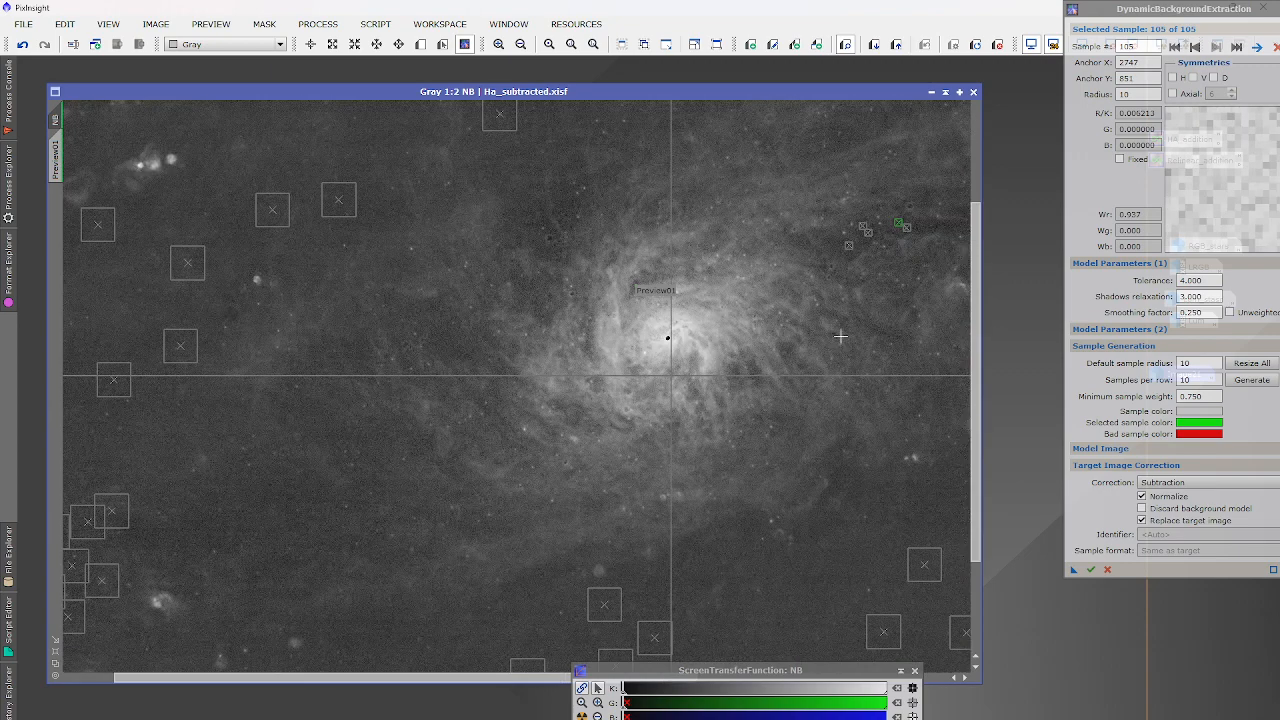
{"action": "scroll", "coordinate": [549, 226], "scroll_direction": "up", "scroll_amount": 3}
{"action": "left_click", "coordinate": [536, 230]}
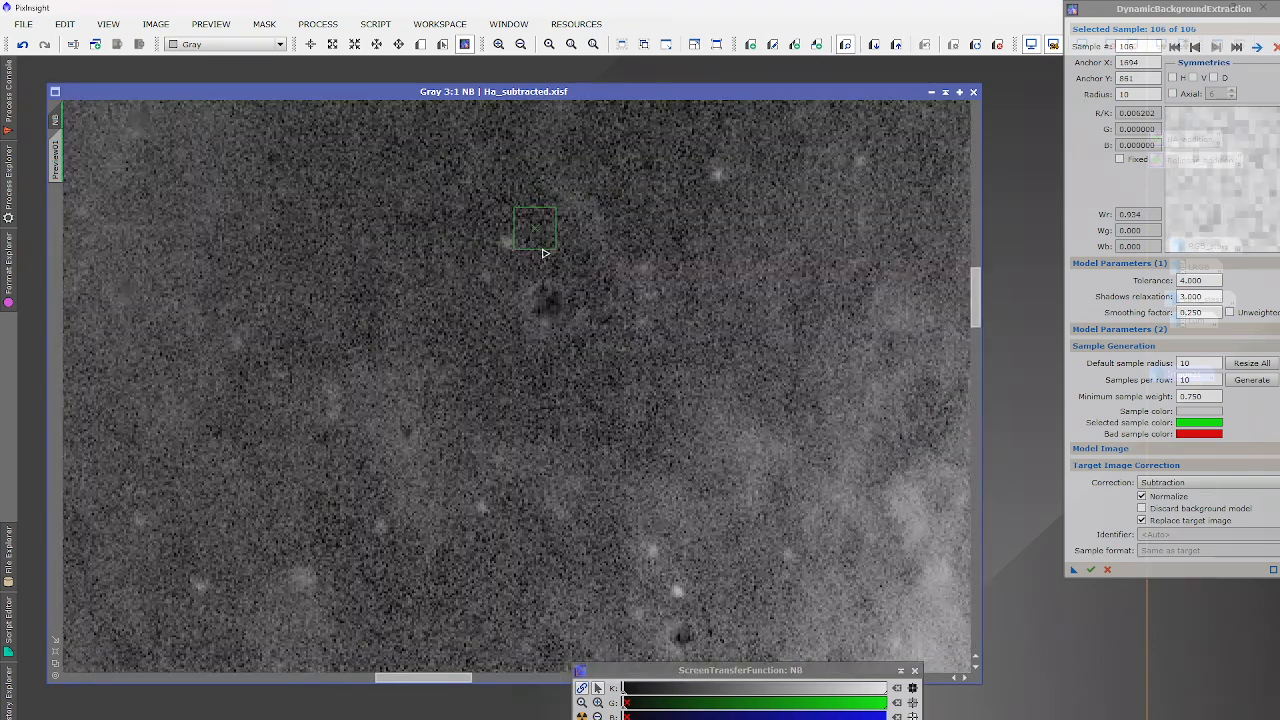
{"action": "left_click_drag", "start_coordinate": [528, 243], "coordinate": [534, 243]}
{"action": "scroll", "coordinate": [549, 294], "scroll_direction": "down", "scroll_amount": 4}
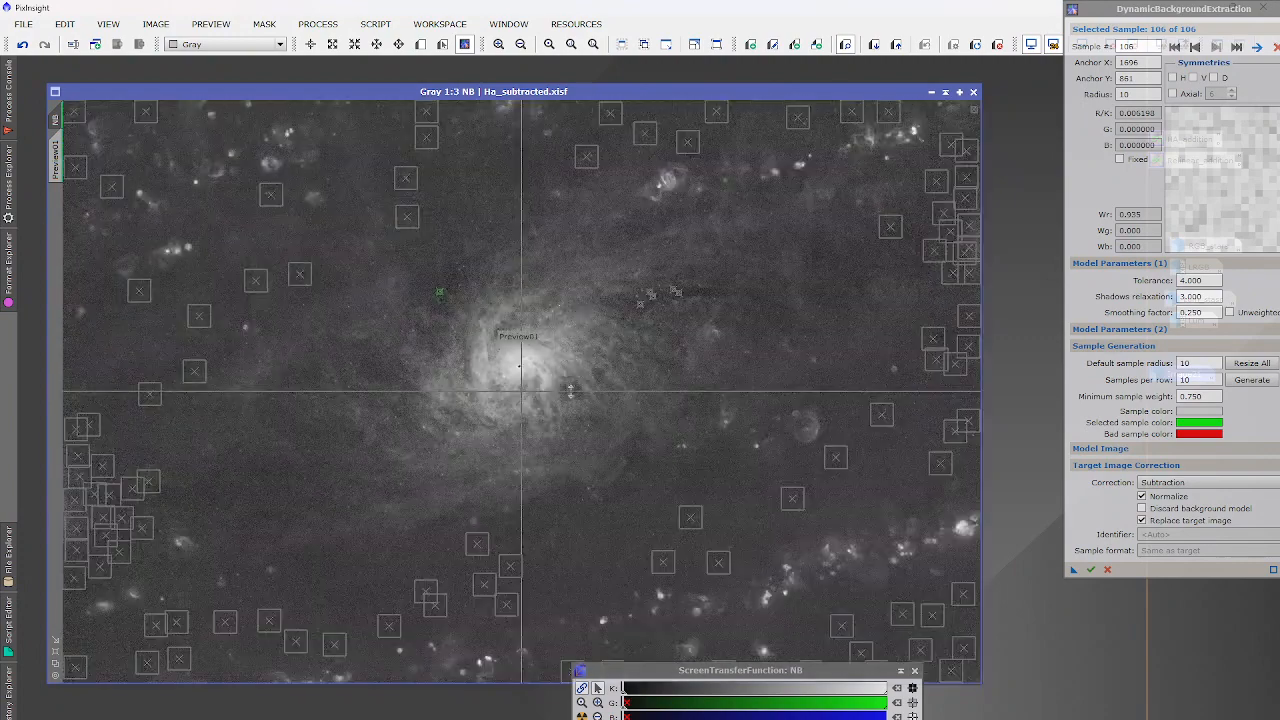
{"action": "left_click", "coordinate": [543, 518]}
{"action": "left_click", "coordinate": [571, 499]}
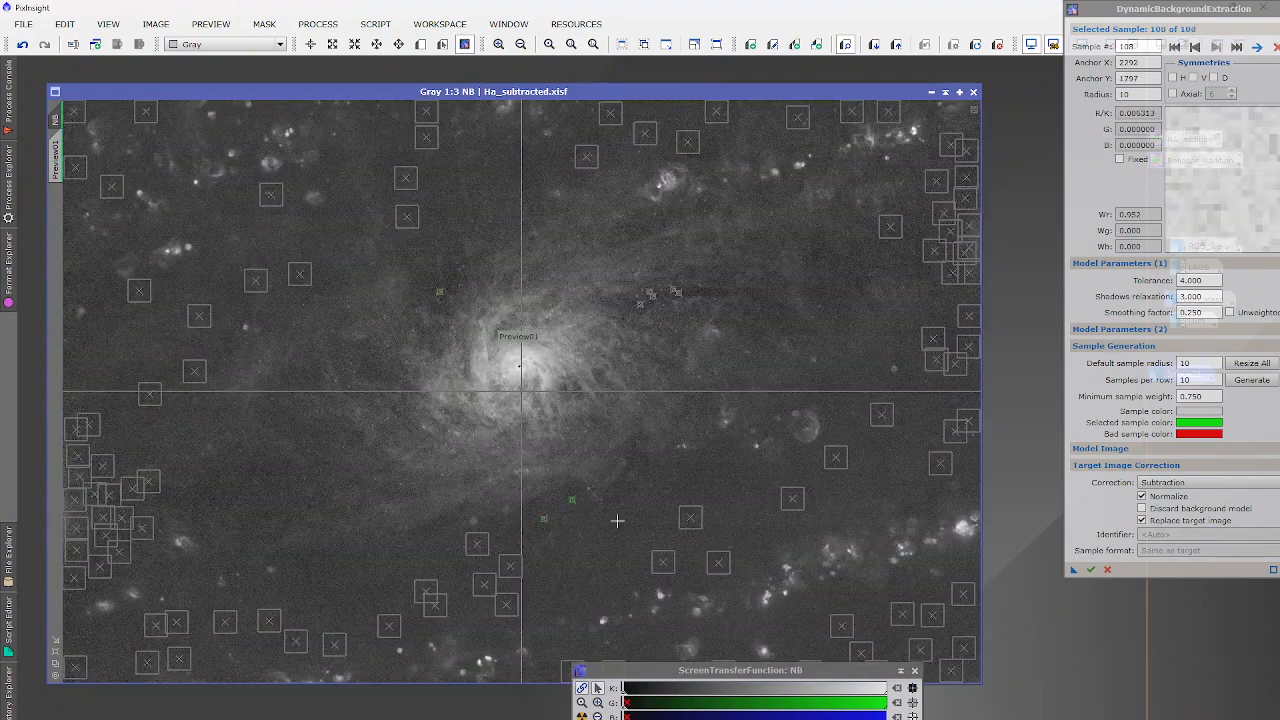
Rerun extraction on NB, close the new NB_background model, and bring the DBE panel into view.
{"action": "left_click", "coordinate": [1089, 570]}
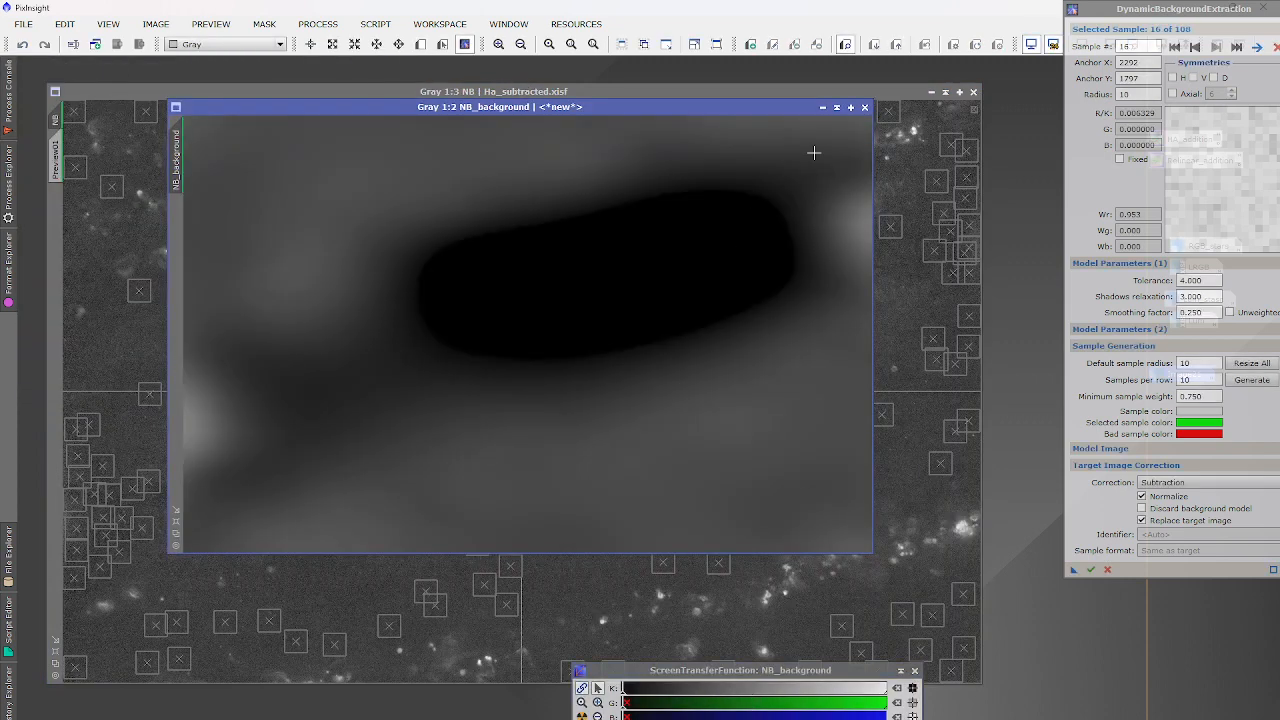
{"action": "left_click", "coordinate": [865, 107]}
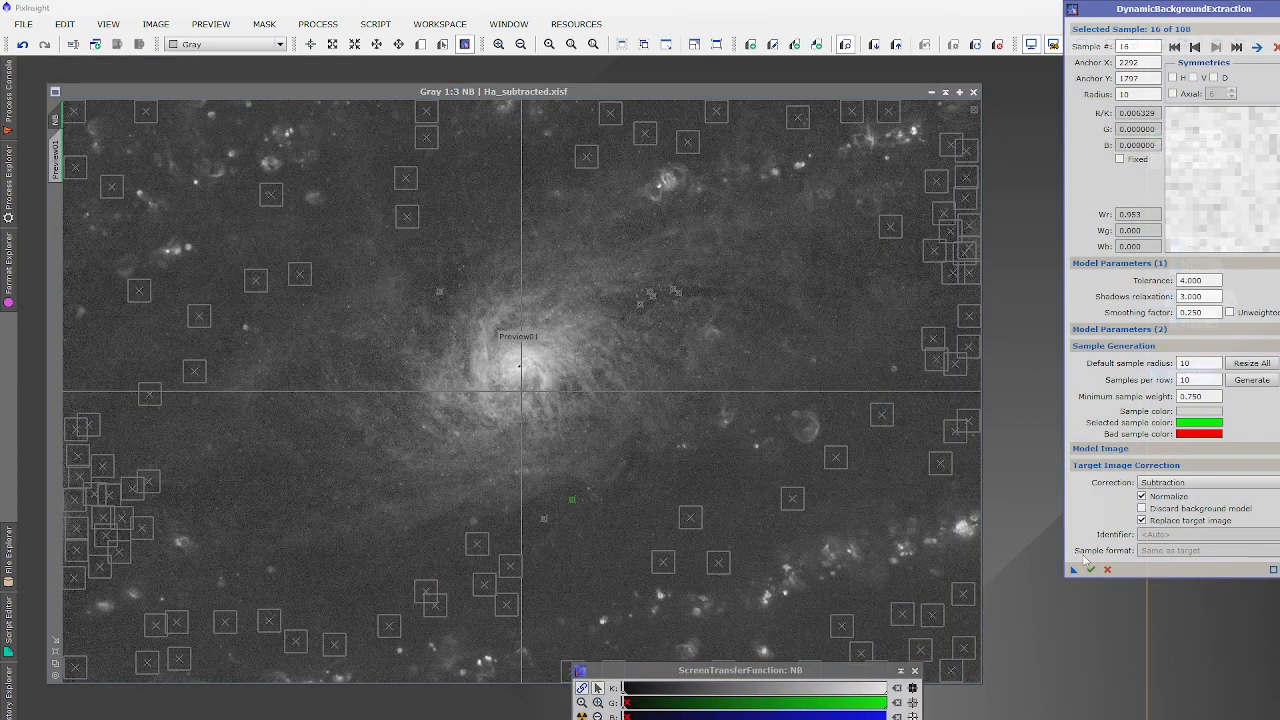
{"action": "left_click_drag", "start_coordinate": [1150, 13], "coordinate": [1028, 27]}
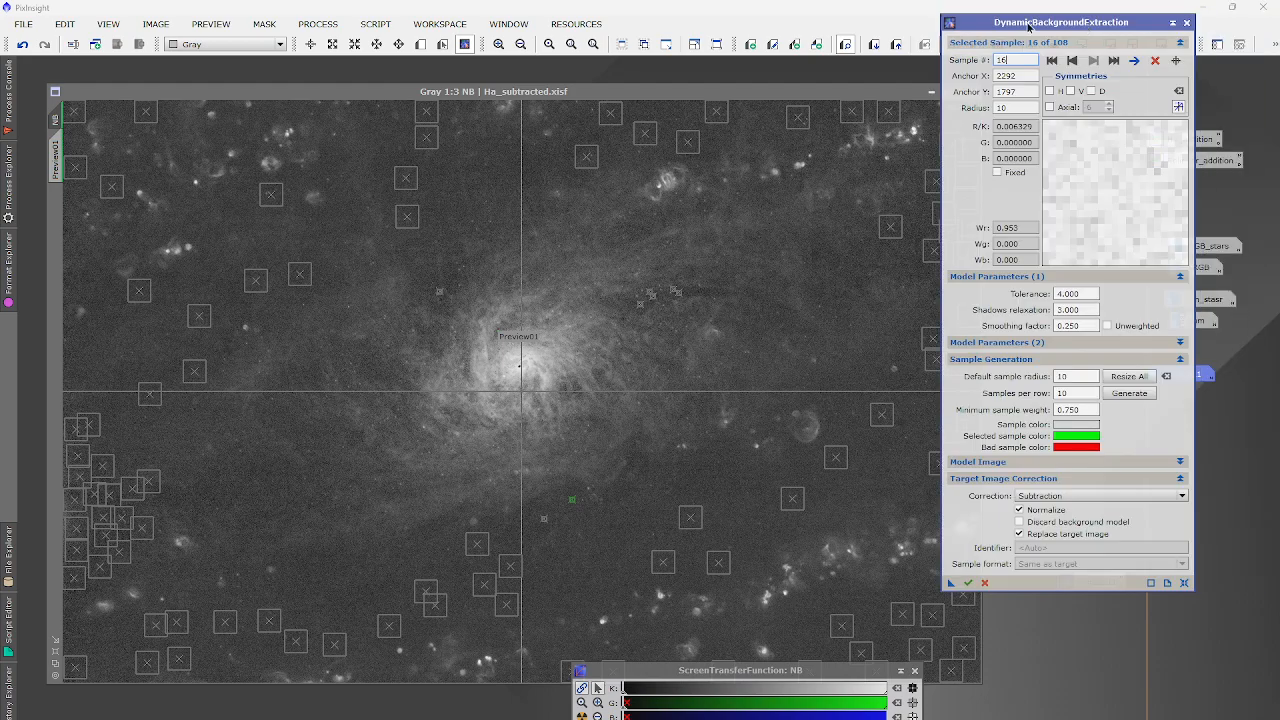
Close background extraction and compare the image before and after correction with Undo/Redo.
{"action": "left_click", "coordinate": [1187, 23]}
{"action": "left_click", "coordinate": [610, 410]}
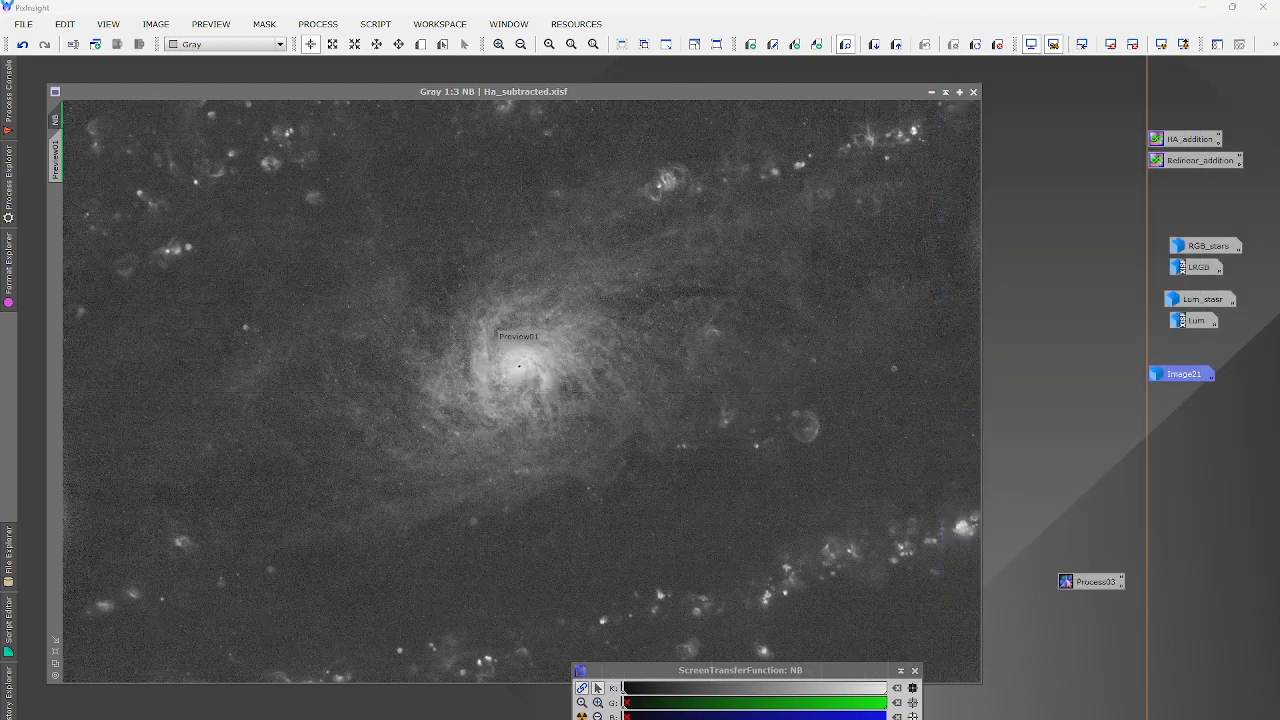
{"action": "left_click", "coordinate": [26, 44]}
{"action": "left_click", "coordinate": [42, 45]}
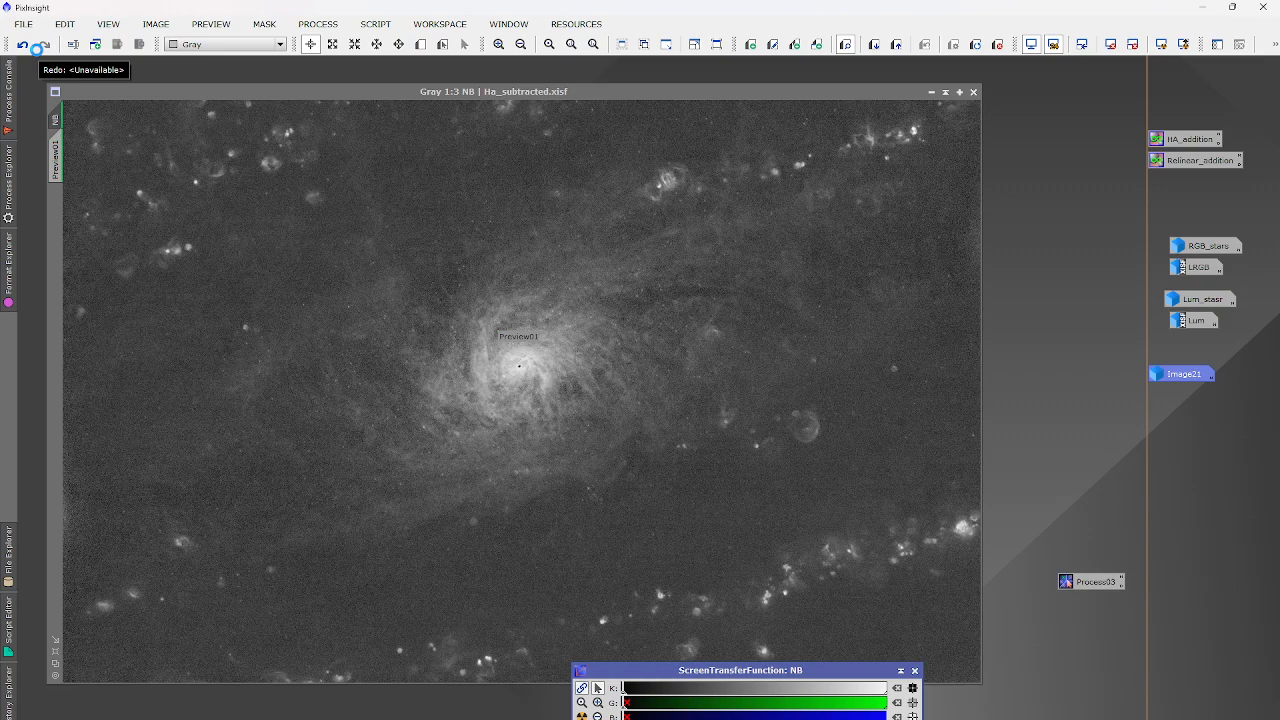
Close the ScreenTransferFunction settings and zoom in and out on the corrected image.
{"action": "left_click", "coordinate": [915, 671]}
{"action": "scroll", "coordinate": [829, 443], "scroll_direction": "up", "scroll_amount": 2}
{"action": "scroll", "coordinate": [794, 417], "scroll_direction": "down", "scroll_amount": 2}
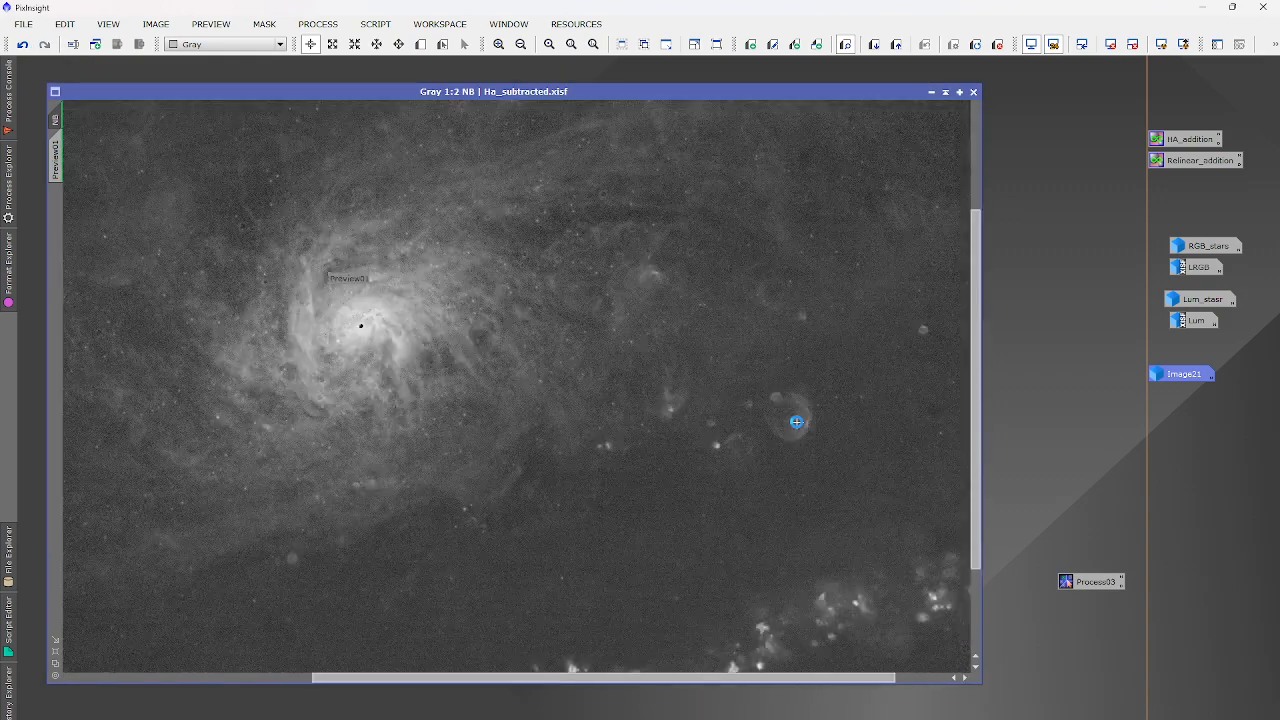
{"action": "scroll", "coordinate": [529, 360], "scroll_direction": "up", "scroll_amount": 2}
{"action": "scroll", "coordinate": [538, 354], "scroll_direction": "down", "scroll_amount": 2}
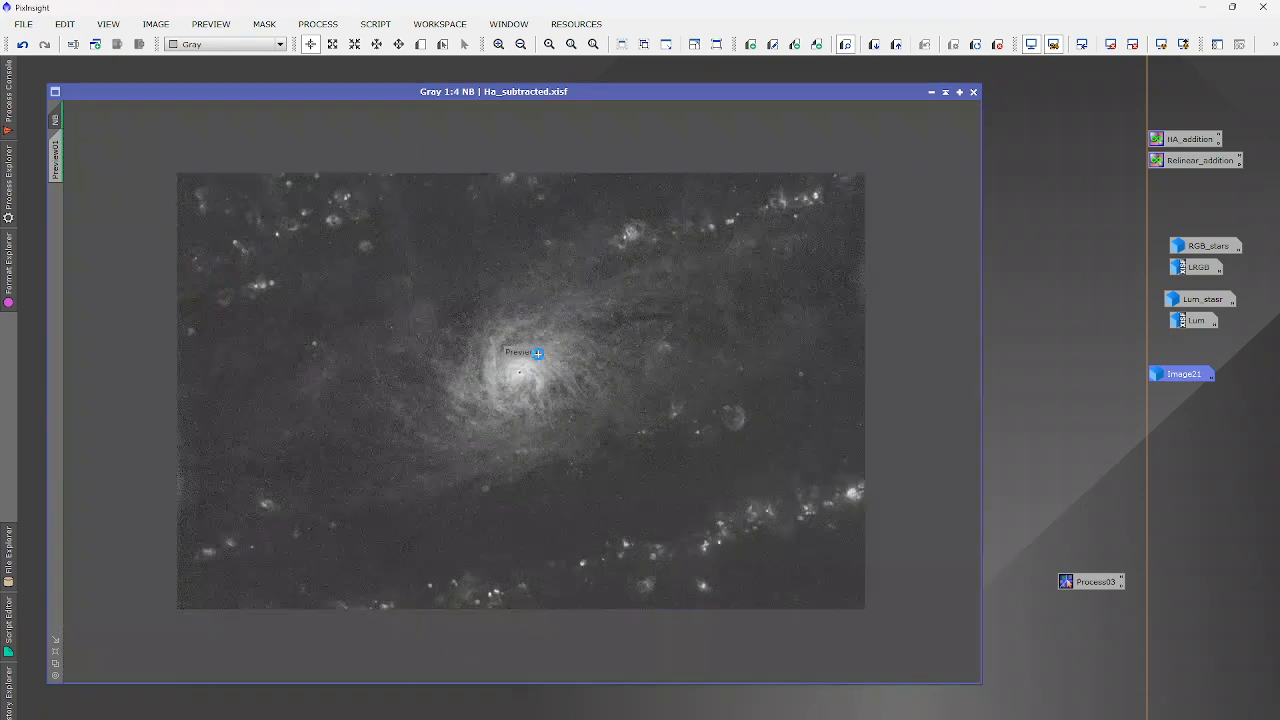
Open MultiscaleMedianTransform from All Processes and create NB_clone, a clone of the NB image.
{"action": "left_click", "coordinate": [300, 24]}
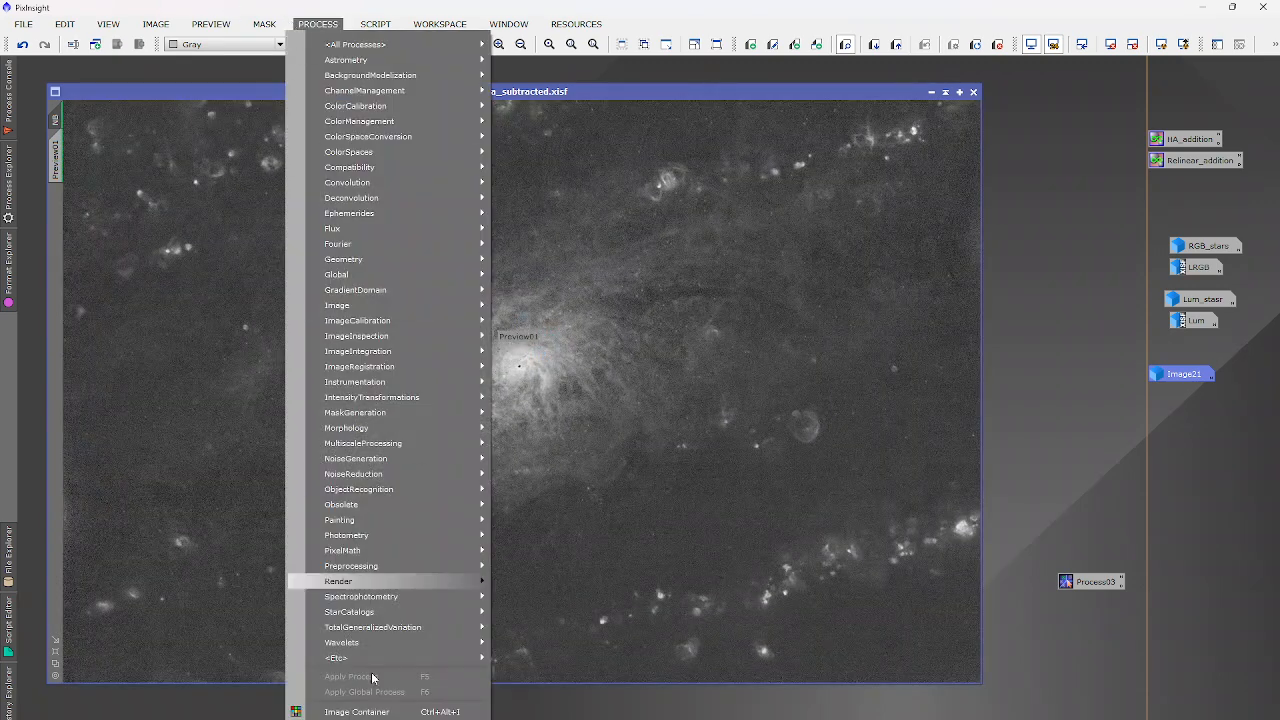
{"action": "left_click", "coordinate": [113, 3]}
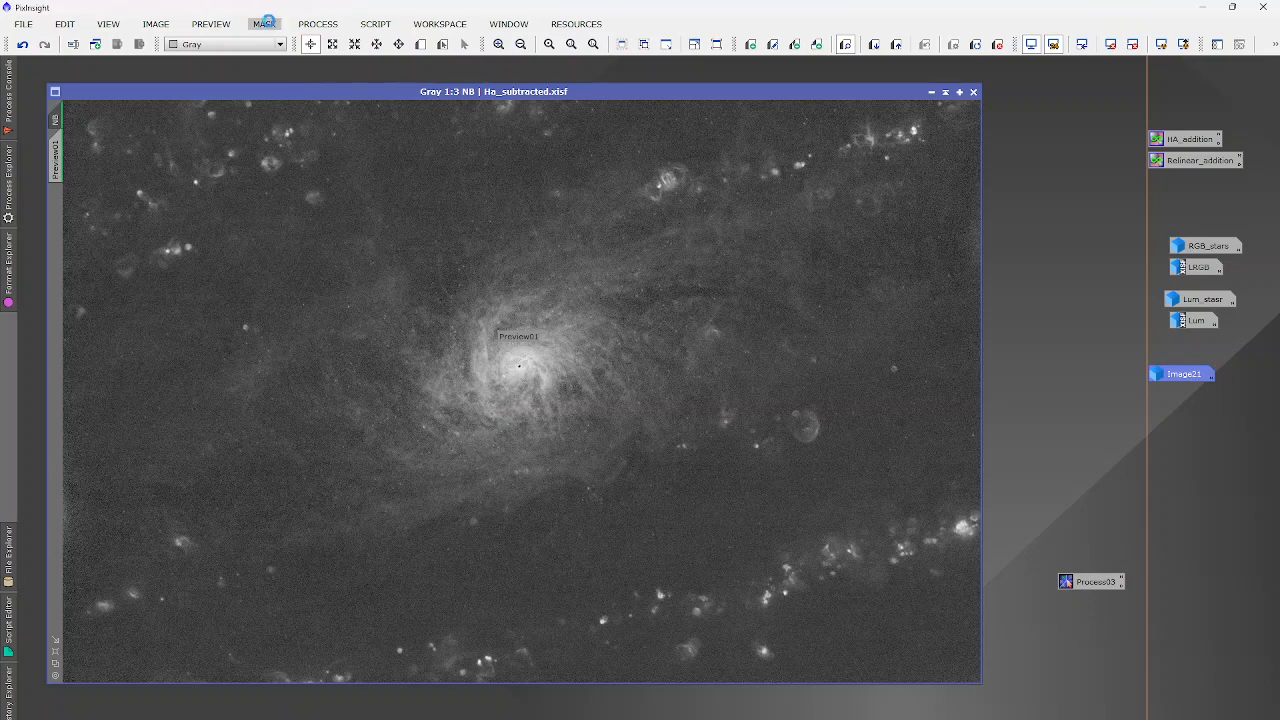
{"action": "left_click", "coordinate": [318, 24]}
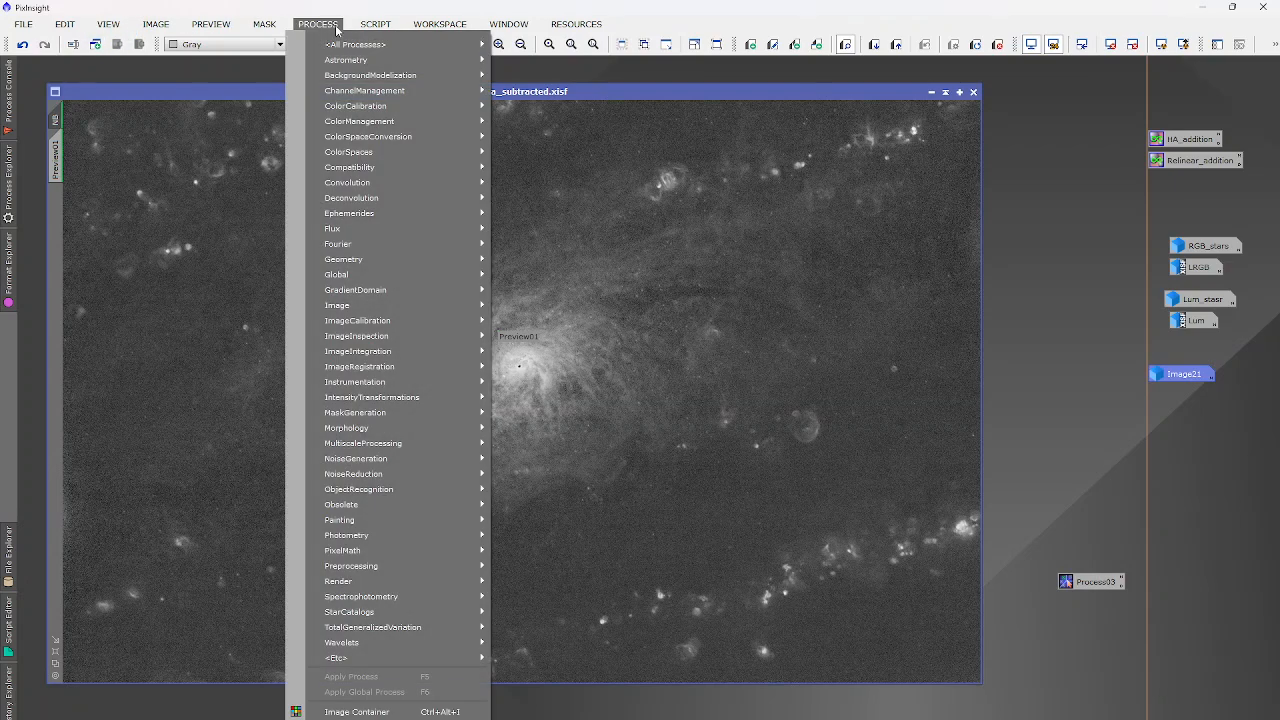
{"action": "mouse_move", "coordinate": [355, 44]}
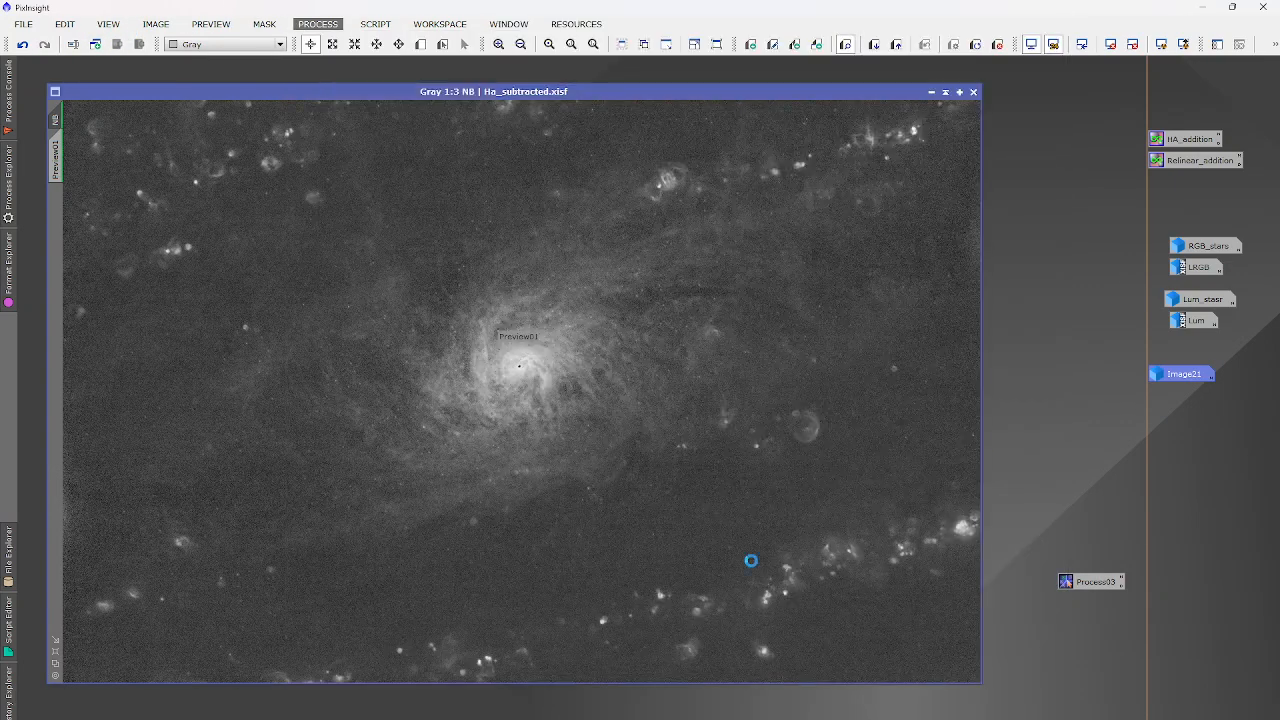
{"action": "left_click", "coordinate": [762, 587]}
{"action": "left_click", "coordinate": [94, 44]}
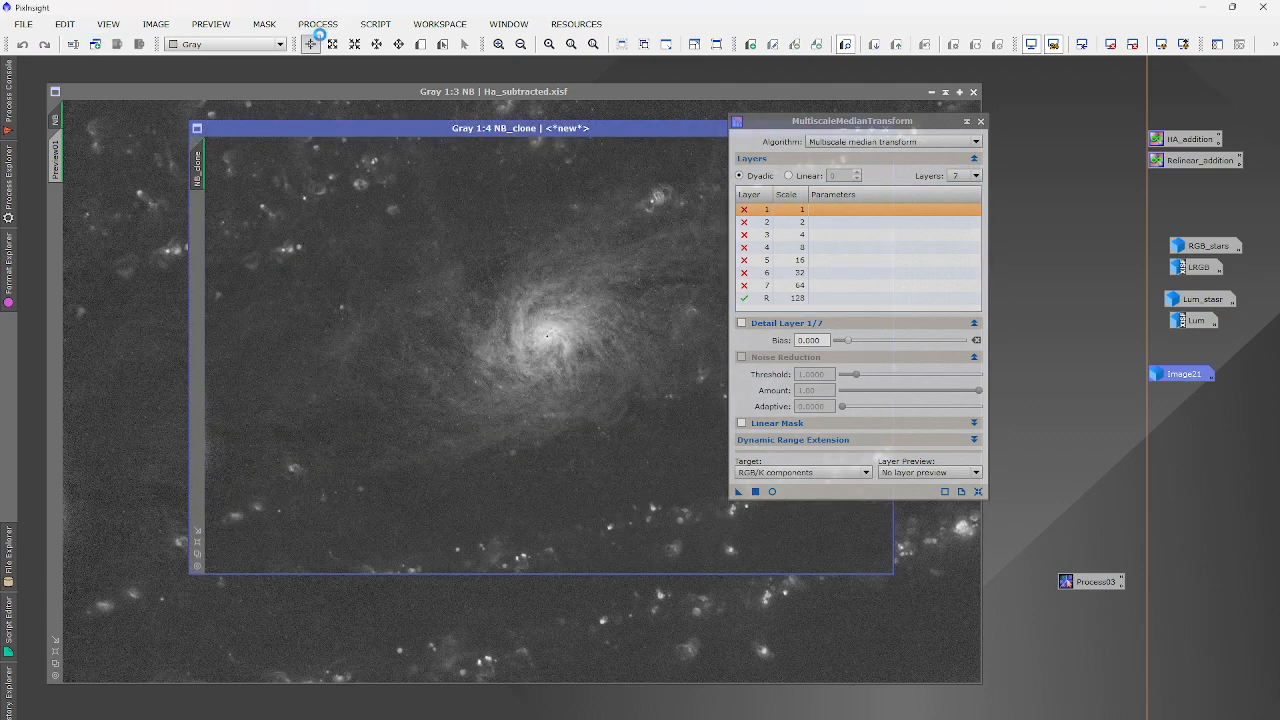
Open the HistogramTransformation and ScreenTransferFunction tools.
{"action": "left_click", "coordinate": [318, 24]}
{"action": "mouse_move", "coordinate": [337, 47]}
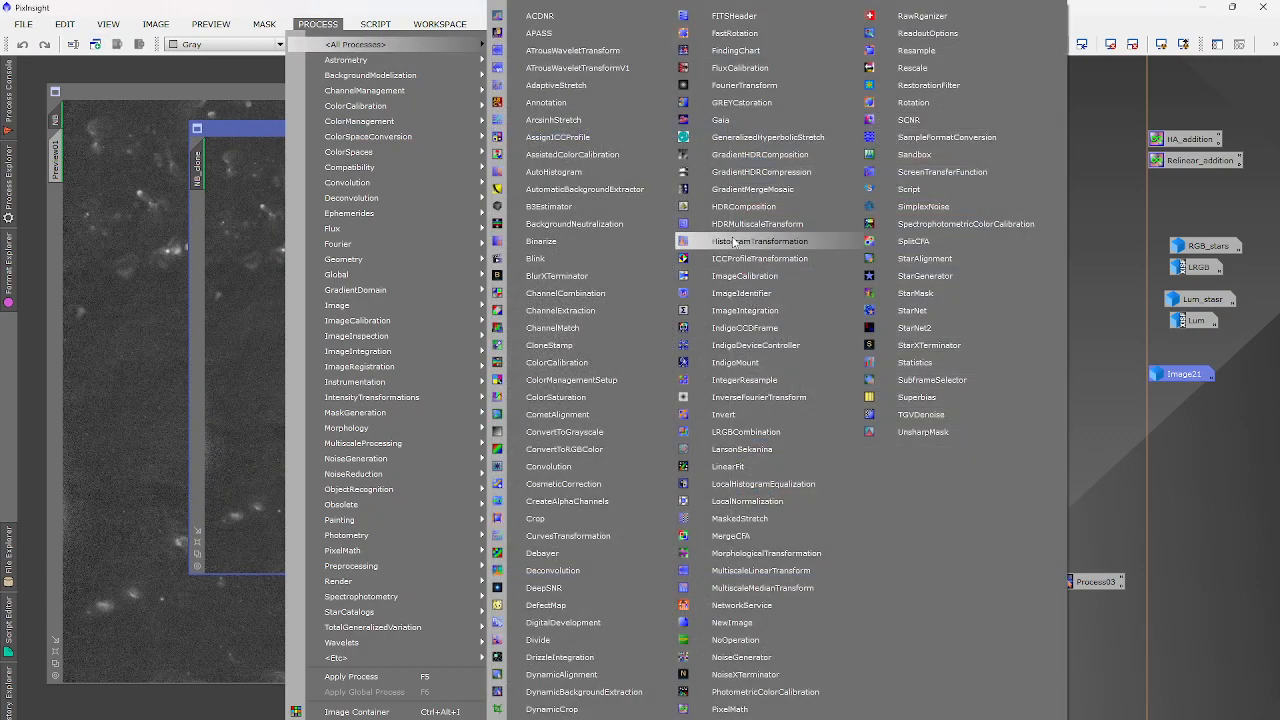
{"action": "left_click", "coordinate": [770, 240]}
{"action": "left_click", "coordinate": [318, 24]}
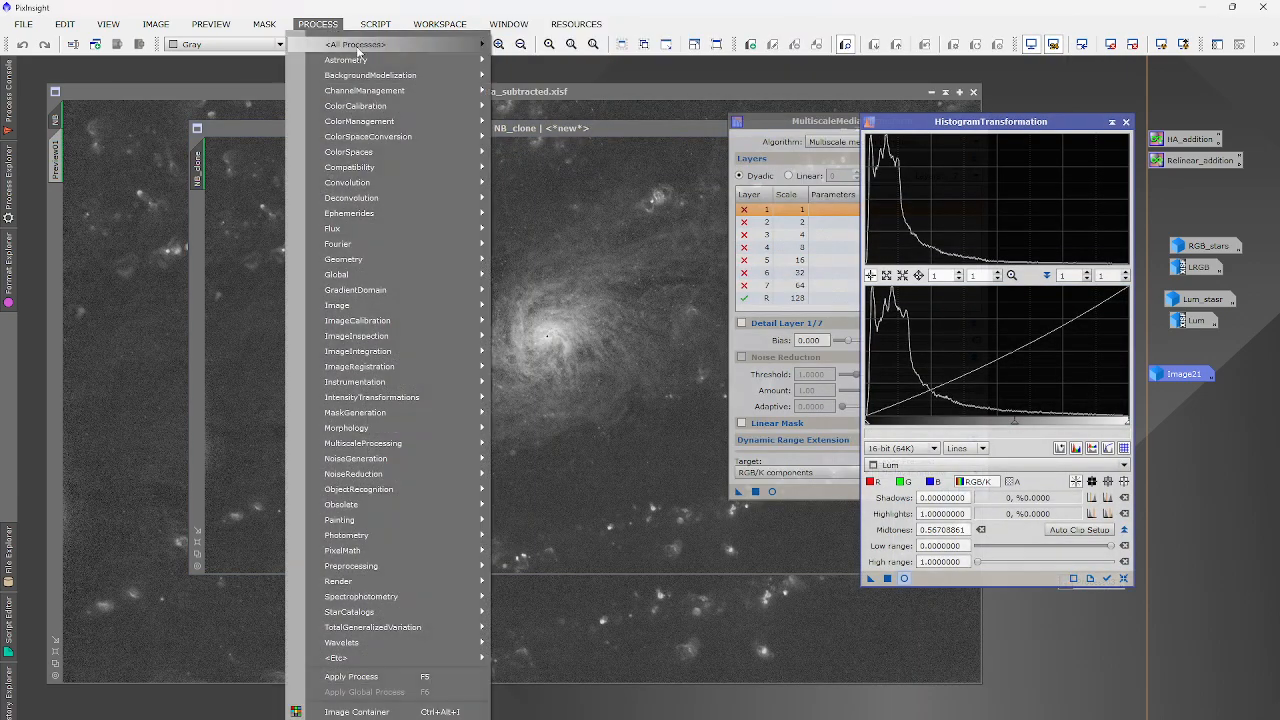
{"action": "mouse_move", "coordinate": [360, 48]}
{"action": "left_click", "coordinate": [914, 174]}
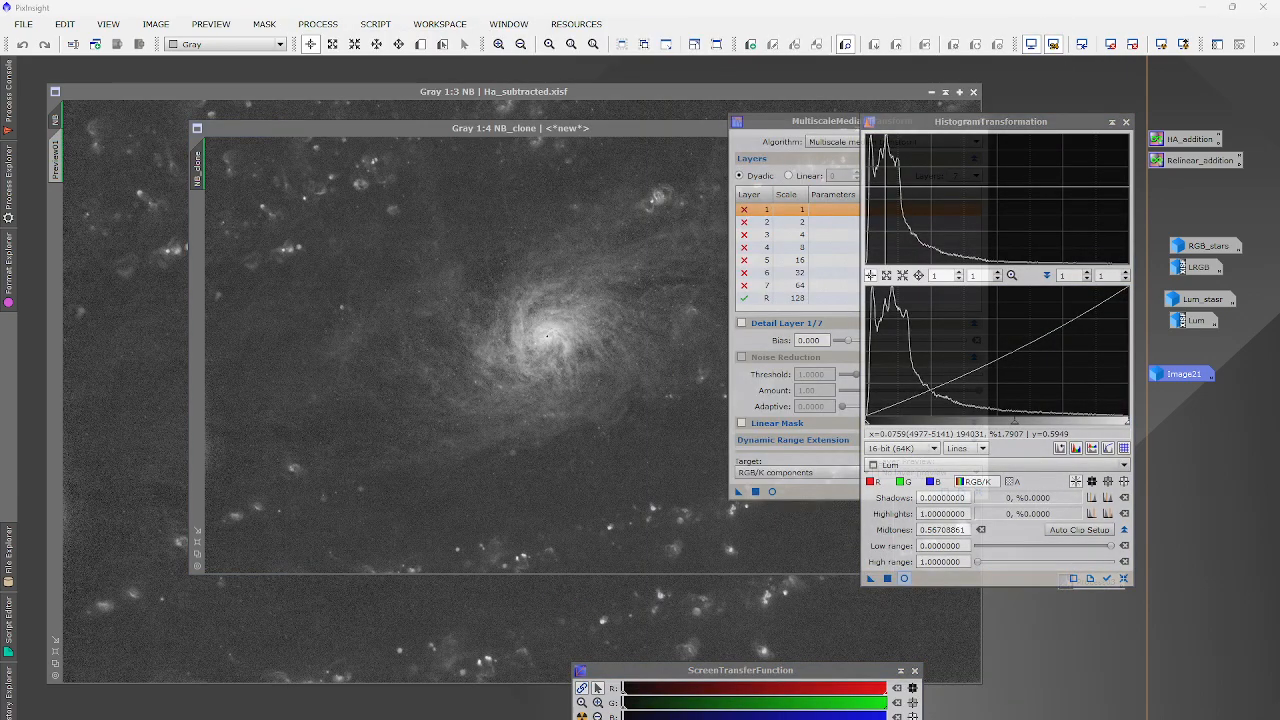
Auto-stretch NB_clone and apply the stretch permanently through HistogramTransformation.
{"action": "left_click_drag", "start_coordinate": [849, 597], "coordinate": [930, 578]}
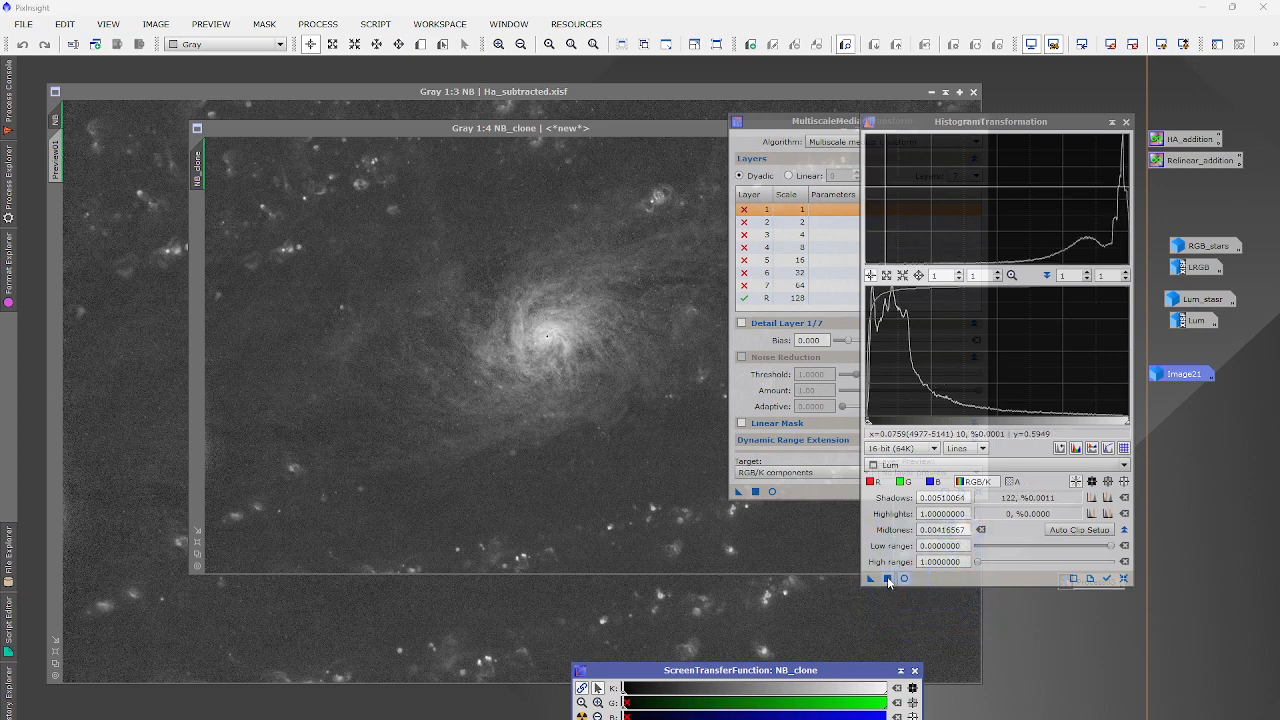
{"action": "left_click", "coordinate": [887, 579]}
{"action": "left_click", "coordinate": [582, 716]}
{"action": "left_click_drag", "start_coordinate": [580, 719], "coordinate": [940, 578]}
{"action": "left_click", "coordinate": [887, 579]}
{"action": "left_click", "coordinate": [582, 716]}
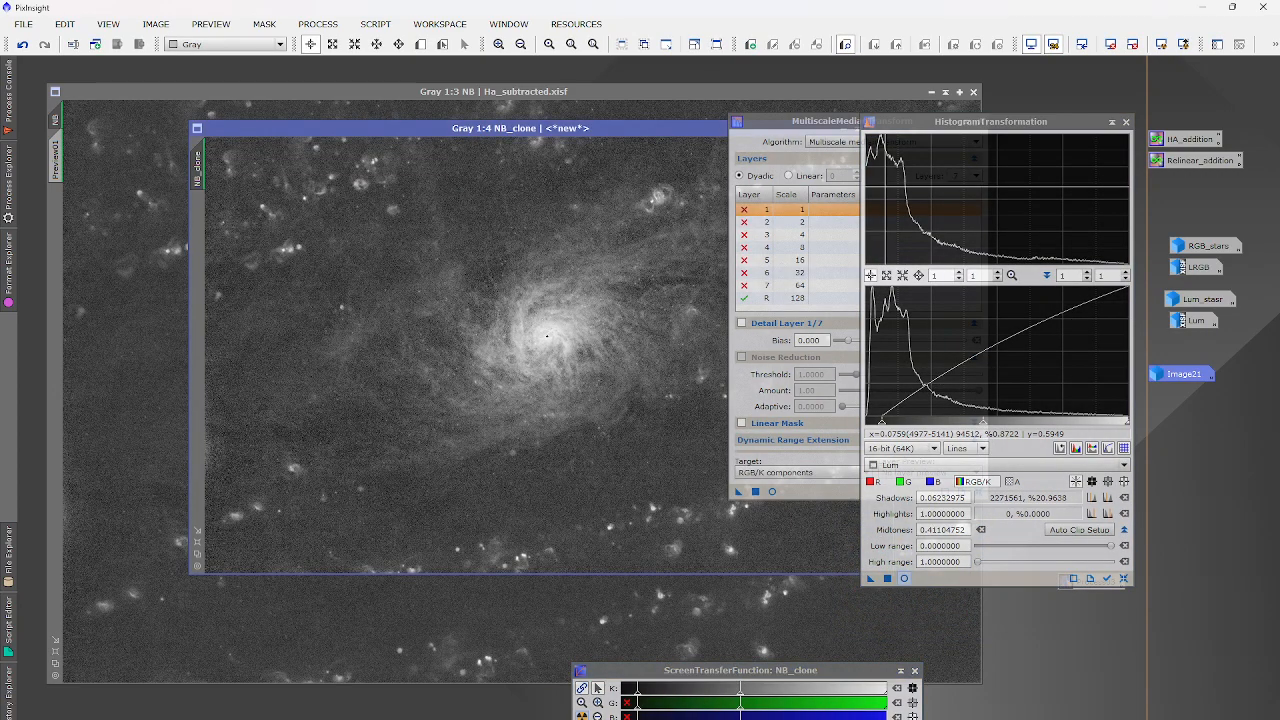
{"action": "left_click_drag", "start_coordinate": [580, 719], "coordinate": [929, 579]}
{"action": "left_click", "coordinate": [887, 579]}
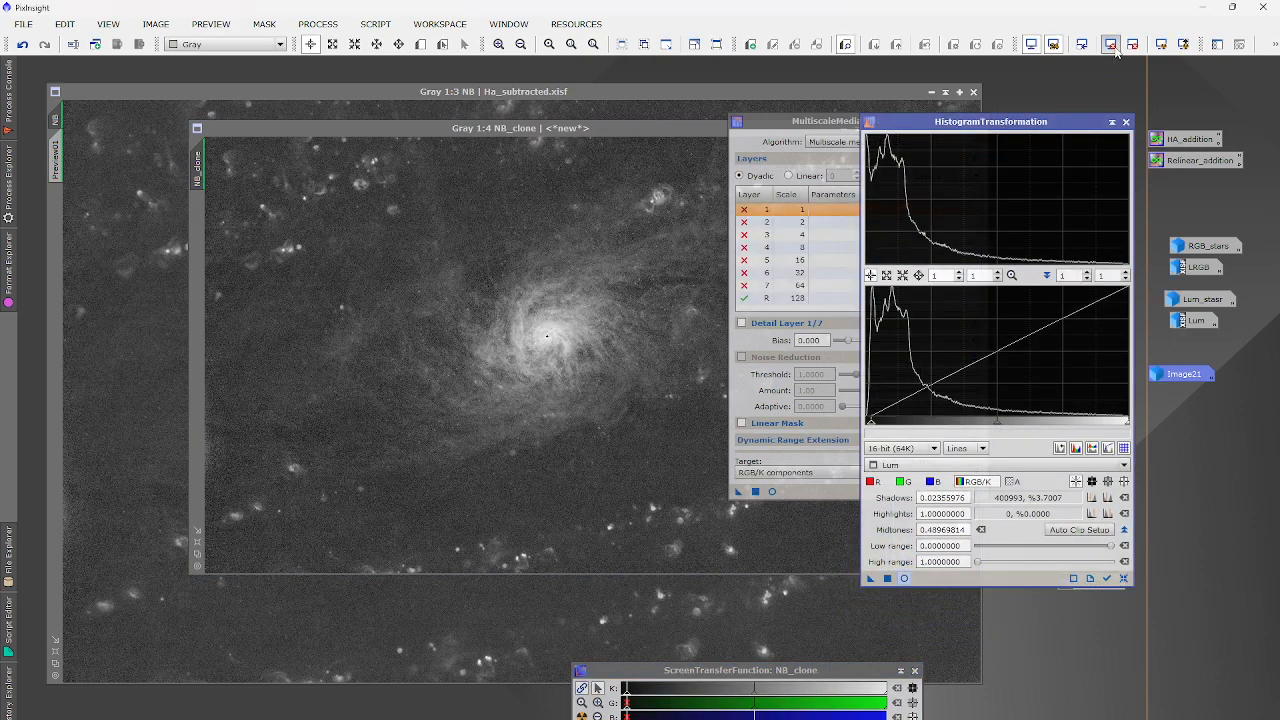
Set NB_clone as NB's mask, invert it, and hide the red mask overlay.
{"action": "left_click_drag", "start_coordinate": [138, 265], "coordinate": [57, 209]}
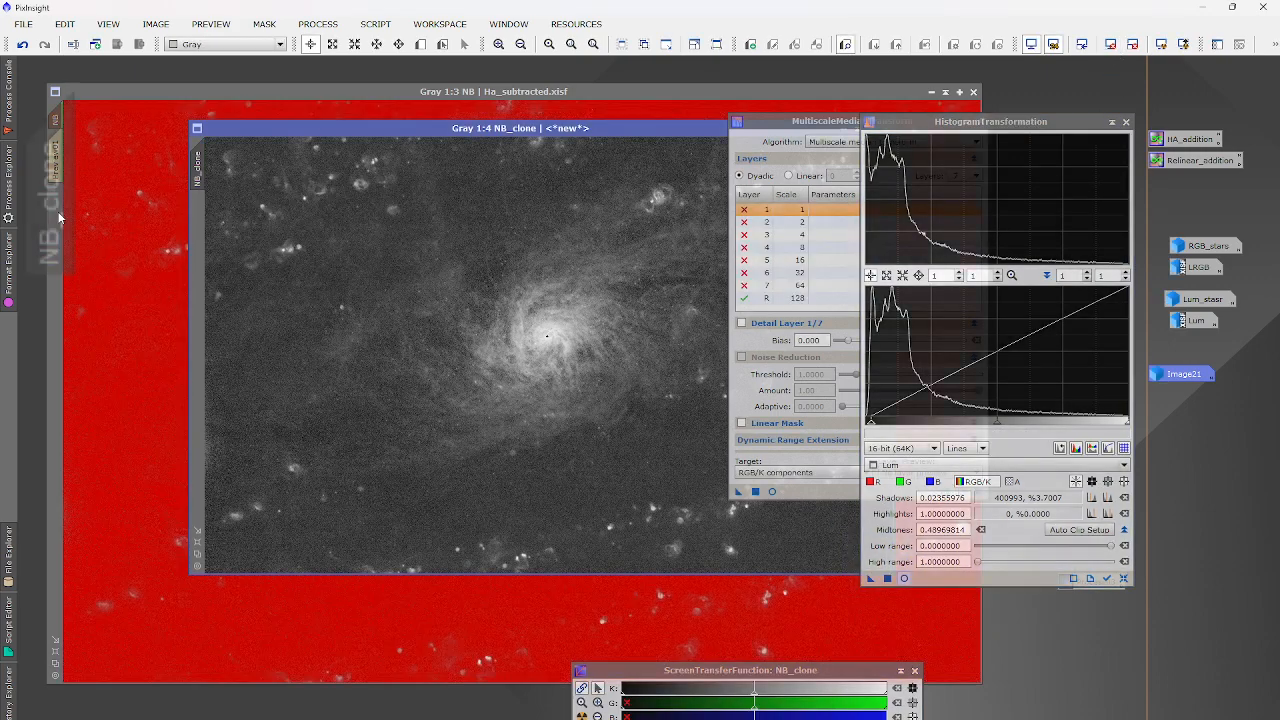
{"action": "left_click", "coordinate": [78, 268]}
{"action": "left_click", "coordinate": [264, 24]}
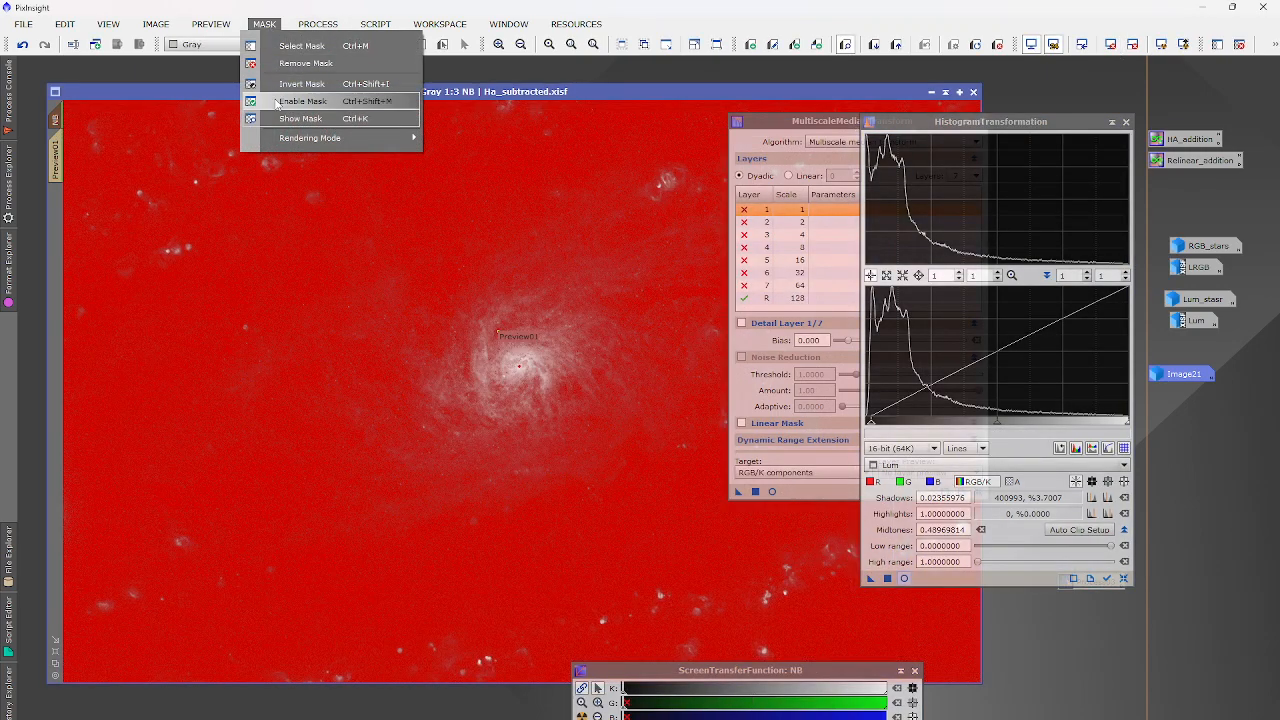
{"action": "left_click", "coordinate": [300, 84]}
{"action": "left_click", "coordinate": [270, 26]}
{"action": "left_click", "coordinate": [288, 119]}
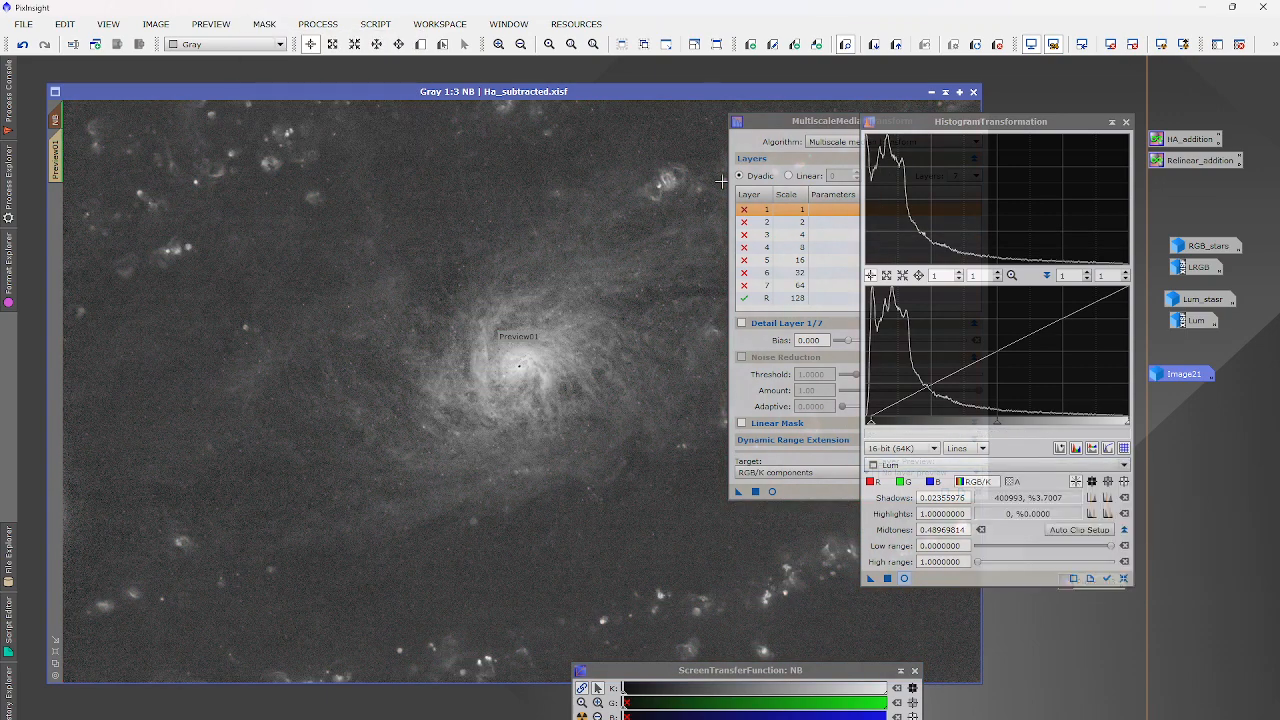
{"action": "left_click", "coordinate": [785, 126]}
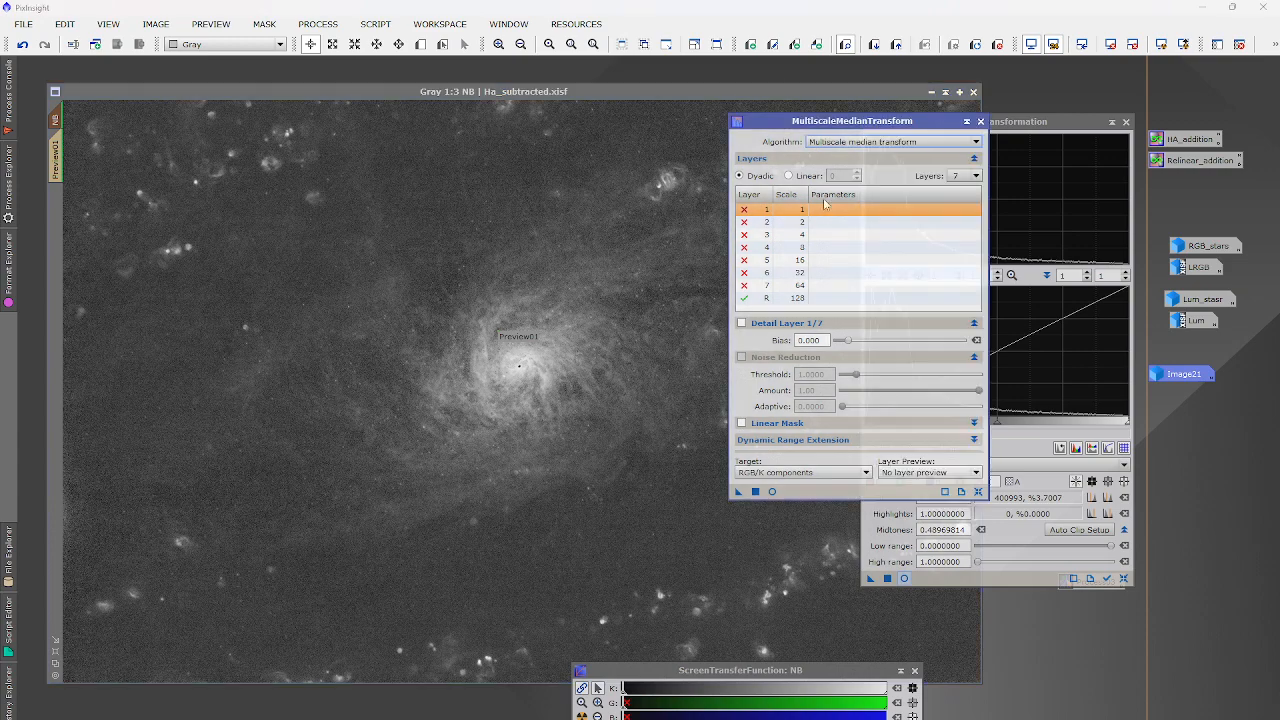
Apply a 4-layer MultiscaleMedianTransform to NB and compare the result zoomed in with Undo/Redo.
{"action": "left_click", "coordinate": [977, 491]}
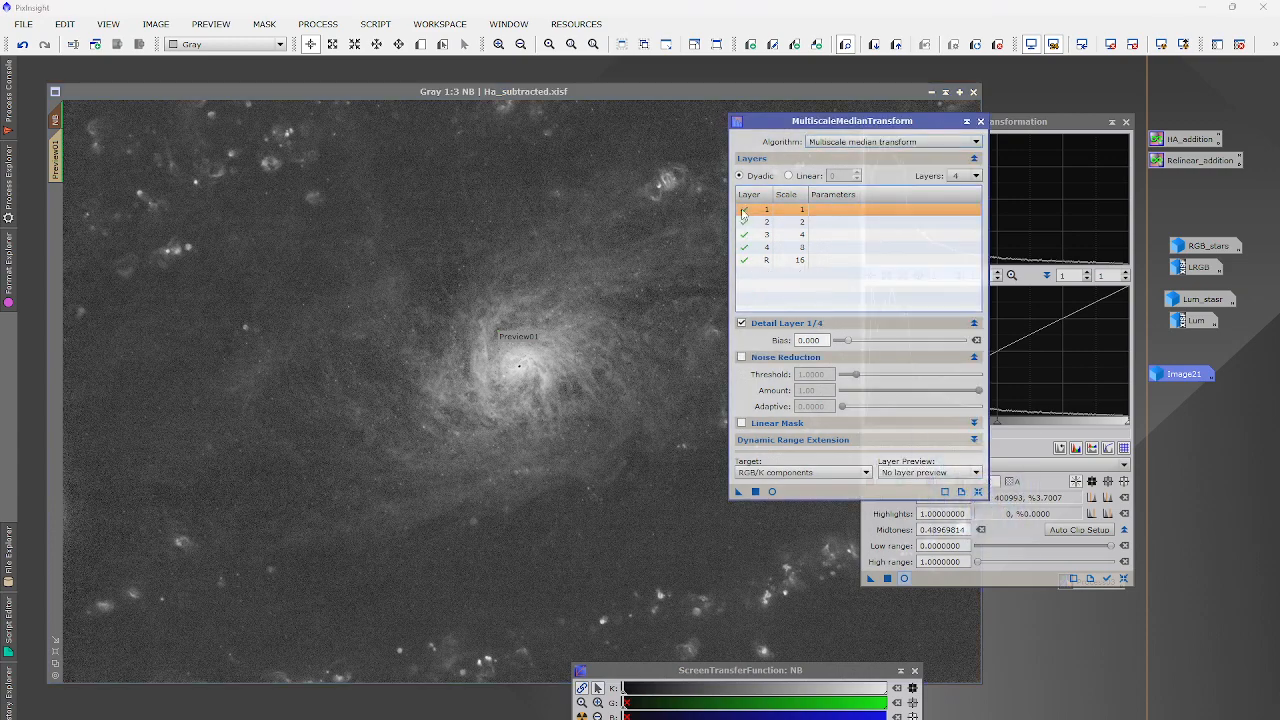
{"action": "left_click", "coordinate": [755, 492]}
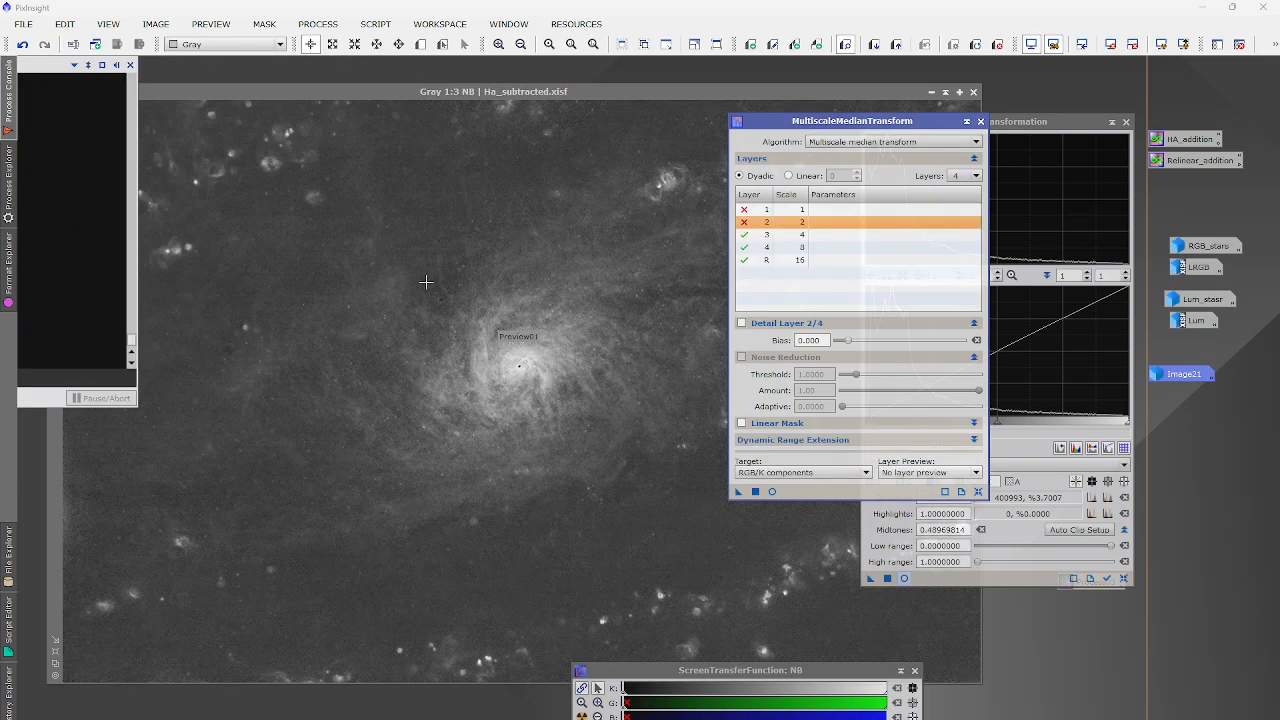
{"action": "scroll", "coordinate": [428, 265], "scroll_direction": "up", "scroll_amount": 3}
{"action": "left_click", "coordinate": [22, 45]}
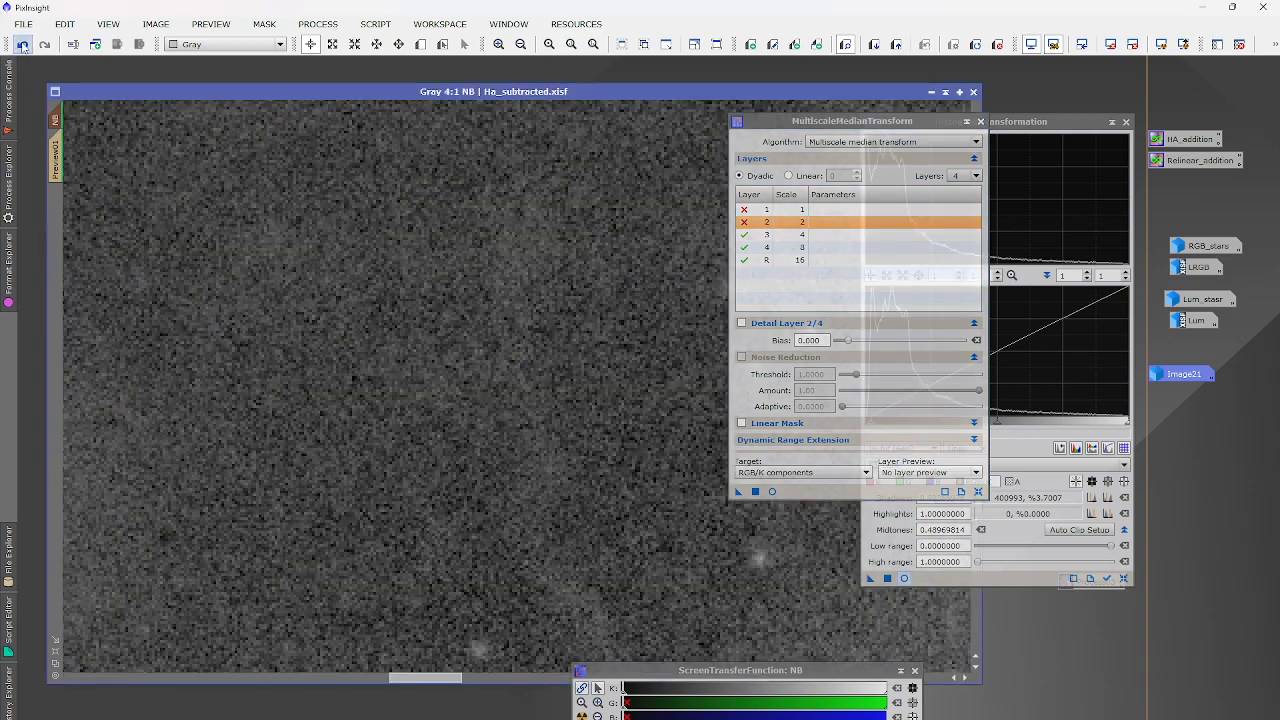
{"action": "scroll", "coordinate": [517, 341], "scroll_direction": "down", "scroll_amount": 5}
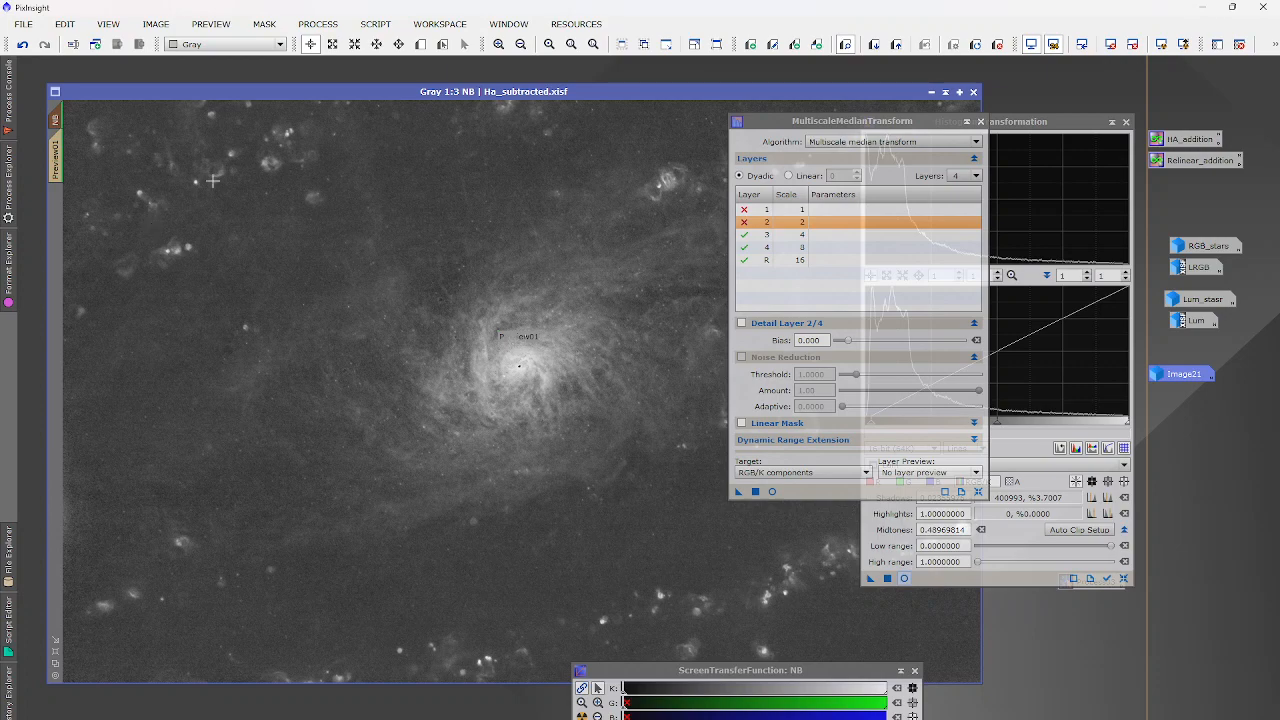
{"action": "scroll", "coordinate": [212, 180], "scroll_direction": "up", "scroll_amount": 4}
{"action": "left_click", "coordinate": [24, 45]}
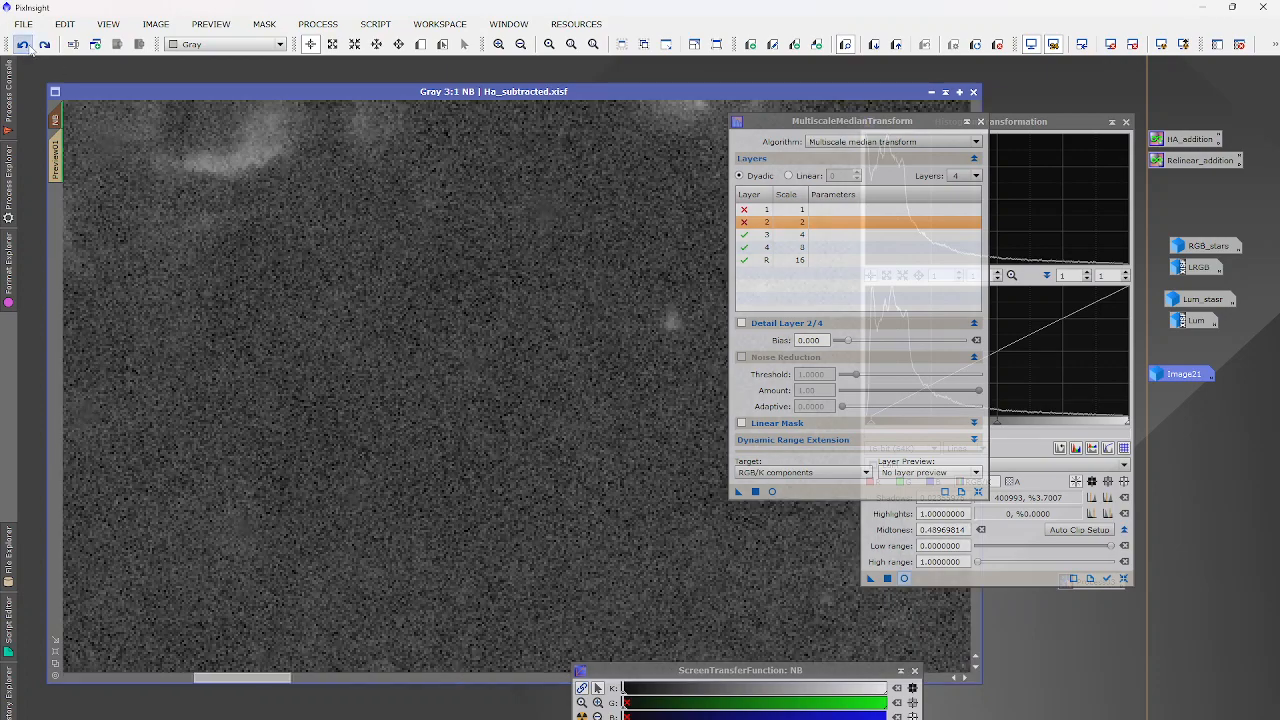
{"action": "scroll", "coordinate": [325, 248], "scroll_direction": "down", "scroll_amount": 4}
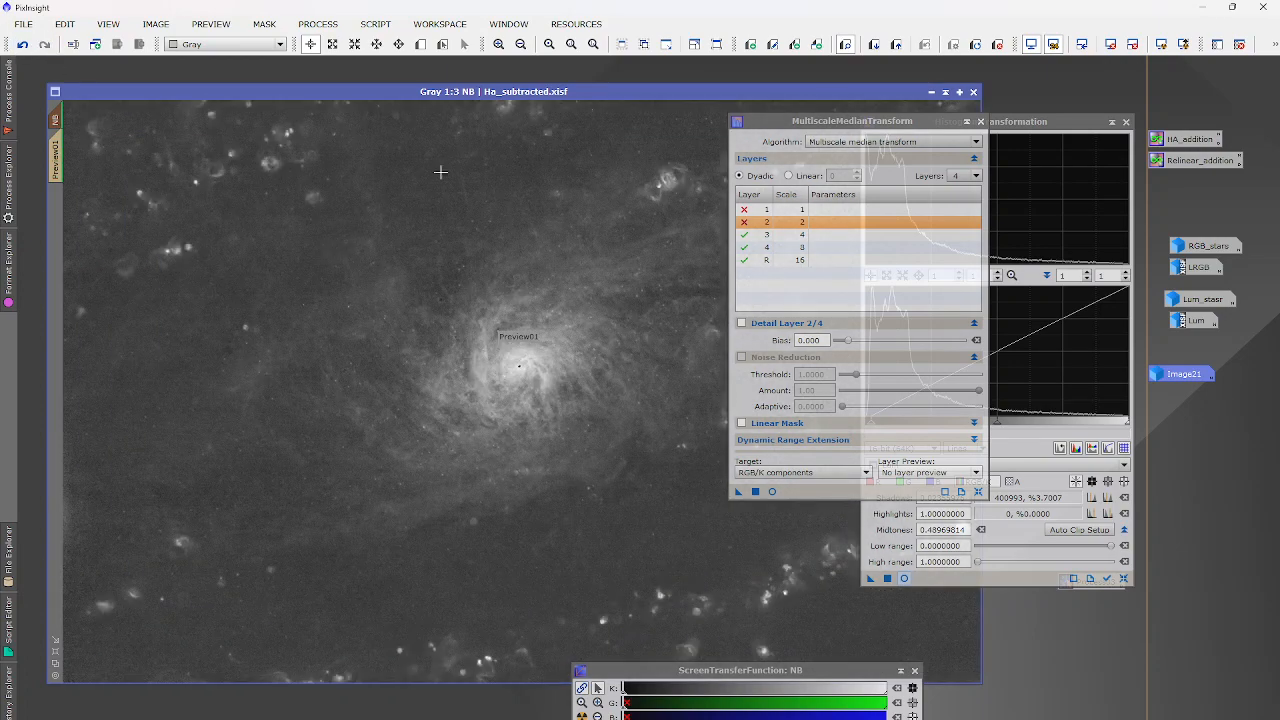
{"action": "left_click_drag", "start_coordinate": [671, 91], "coordinate": [395, 241]}
{"action": "left_click_drag", "start_coordinate": [511, 127], "coordinate": [257, 92]}
Close the old NB_clone, accepting both warnings, and duplicate NB as a new NB_clone.
{"action": "left_click", "coordinate": [644, 93]}
{"action": "left_click", "coordinate": [611, 429]}
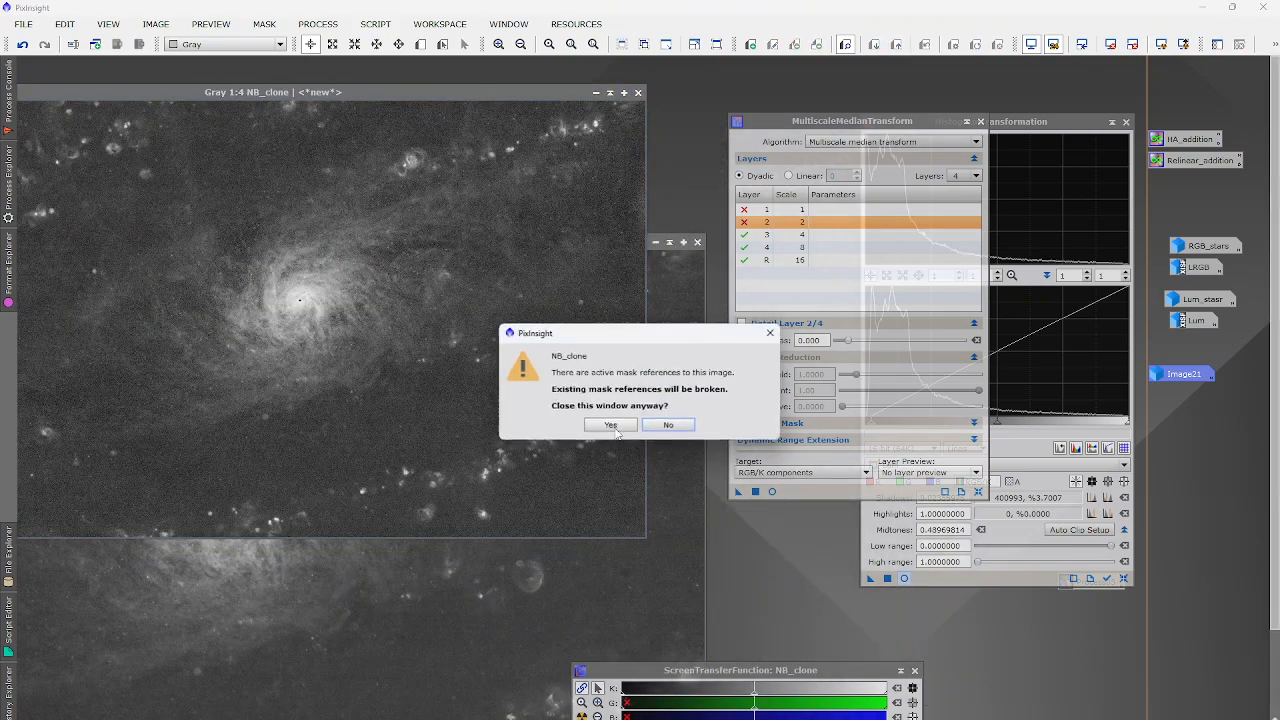
{"action": "left_click", "coordinate": [634, 423]}
{"action": "left_click_drag", "start_coordinate": [440, 239], "coordinate": [761, 75]}
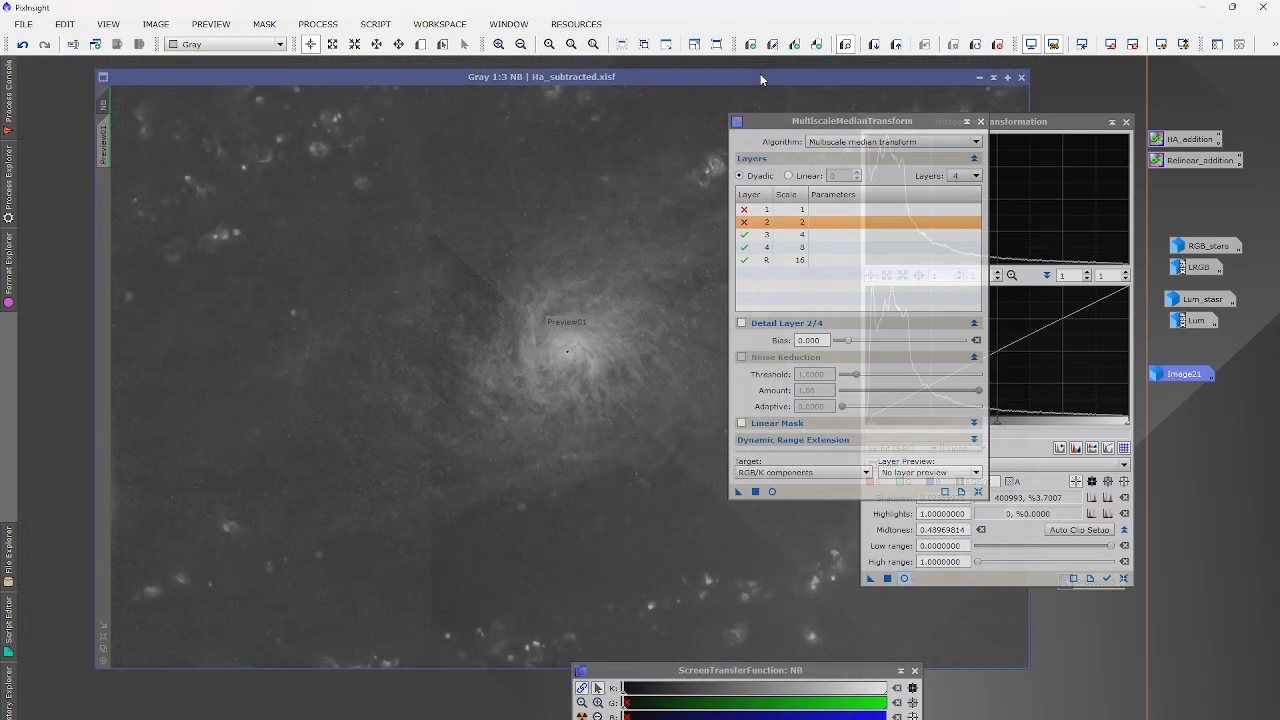
{"action": "left_click", "coordinate": [95, 45]}
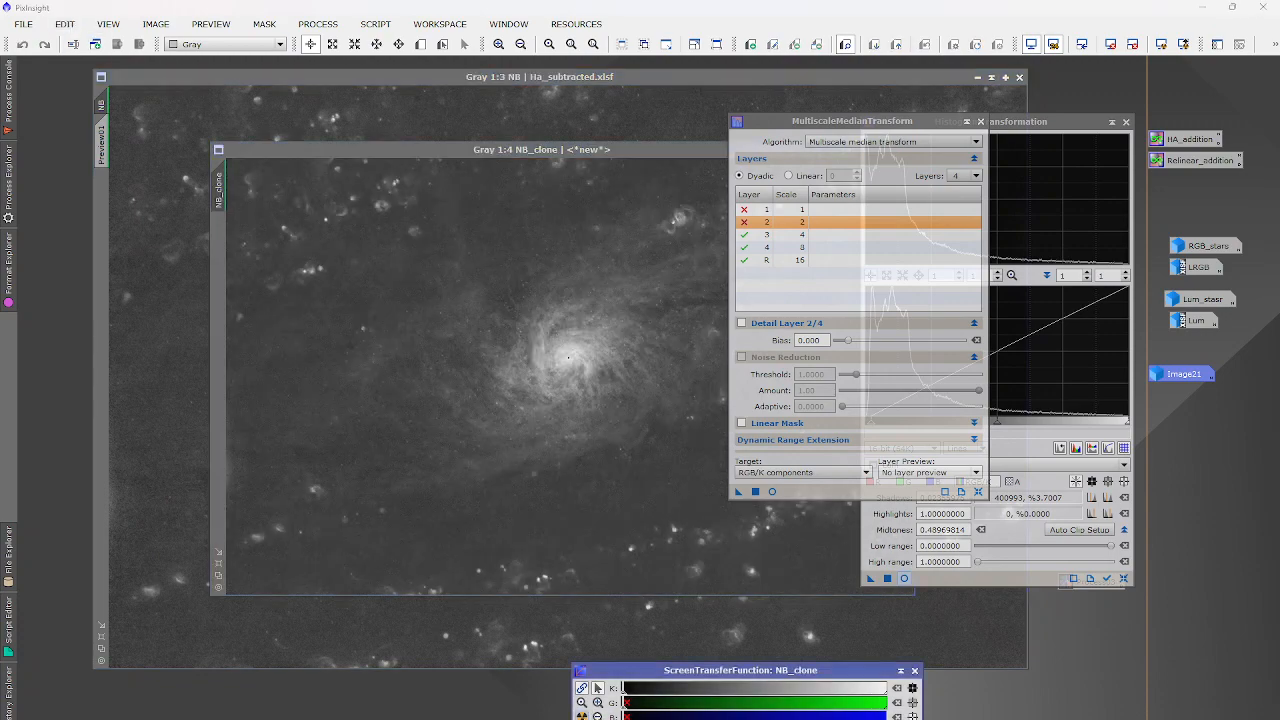
Permanently auto-stretch the new NB_clone via HistogramTransformation and drop it on NB as a mask.
{"action": "left_click_drag", "start_coordinate": [582, 718], "coordinate": [936, 581]}
{"action": "left_click", "coordinate": [888, 578]}
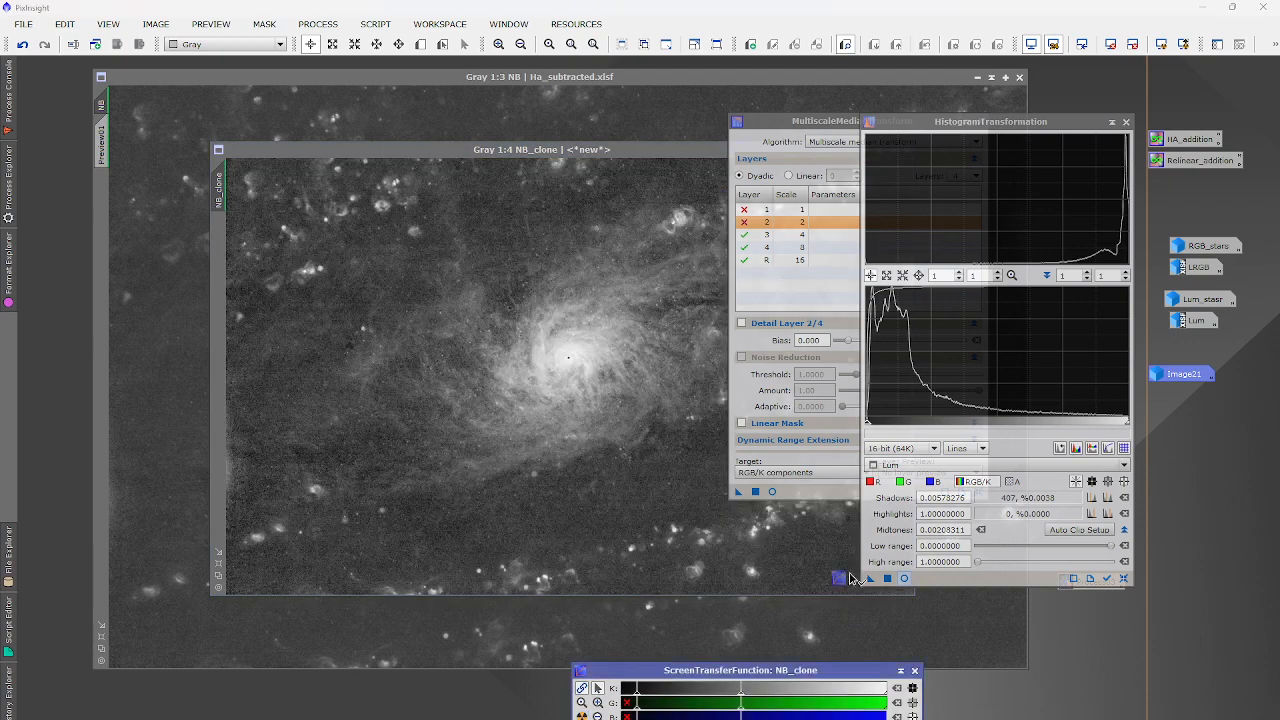
{"action": "left_click_drag", "start_coordinate": [955, 587], "coordinate": [948, 580]}
{"action": "left_click", "coordinate": [888, 578]}
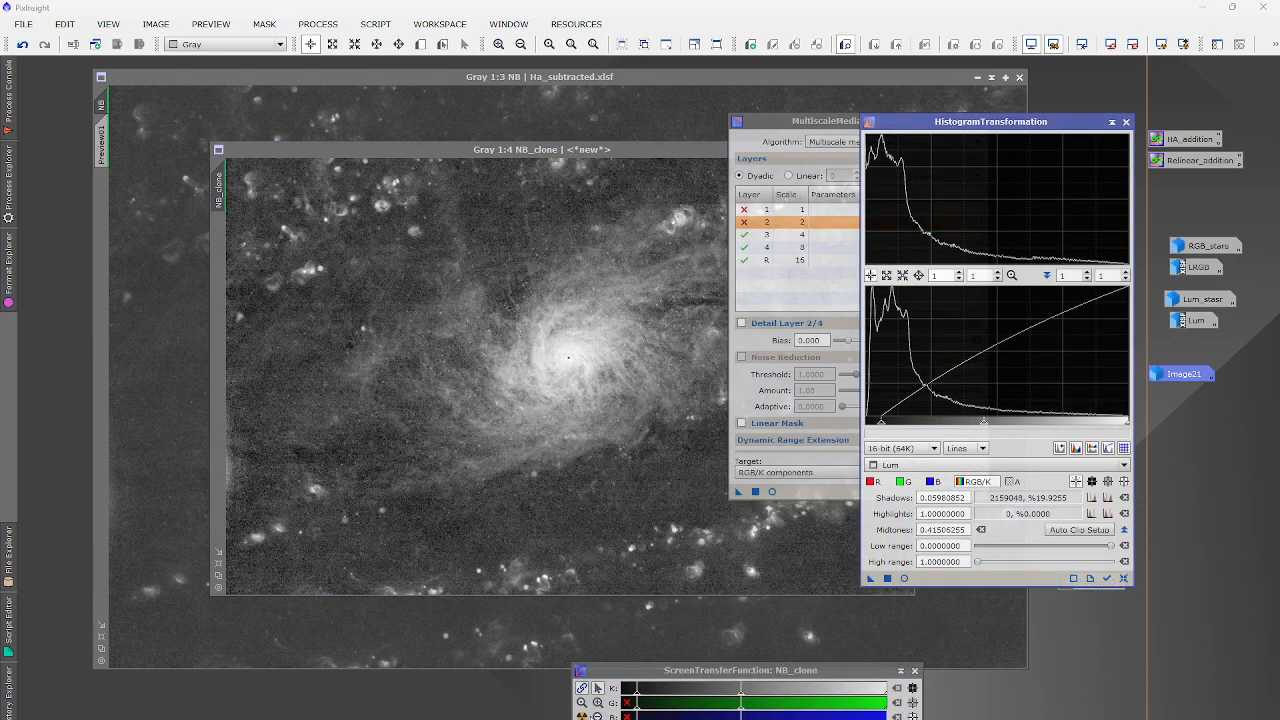
{"action": "left_click", "coordinate": [582, 717]}
{"action": "left_click_drag", "start_coordinate": [582, 718], "coordinate": [936, 581]}
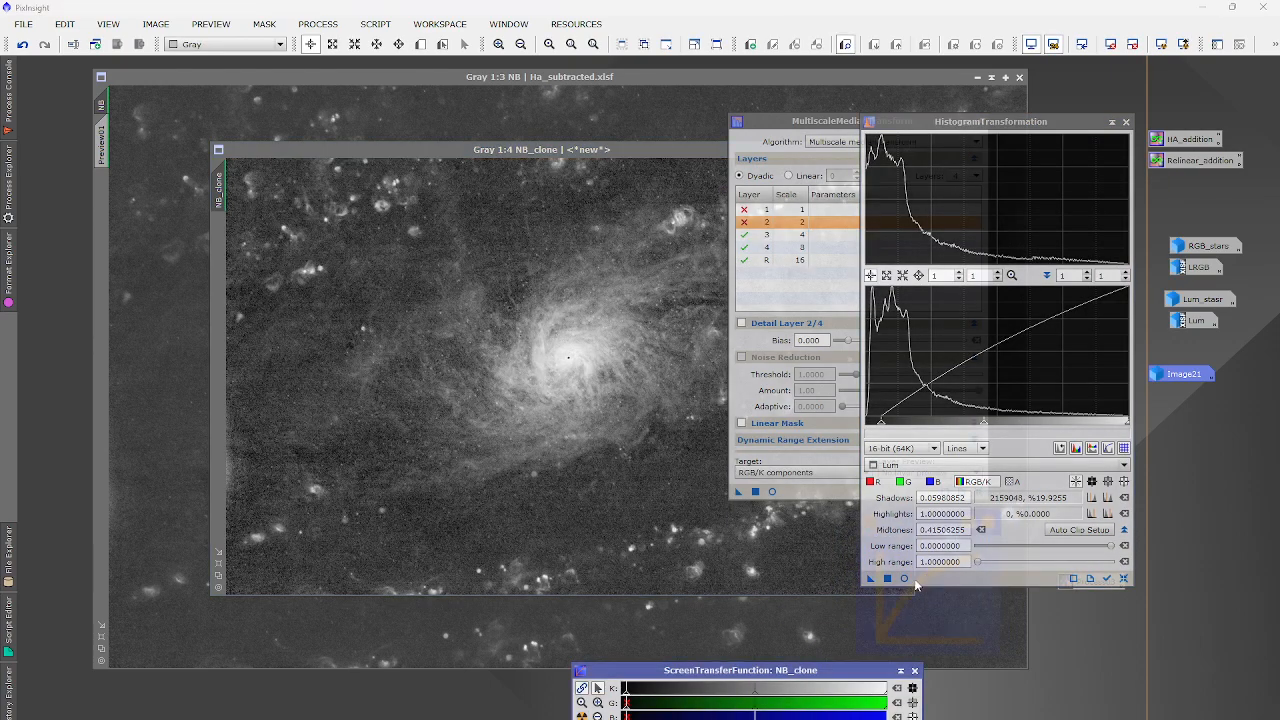
{"action": "left_click", "coordinate": [887, 579]}
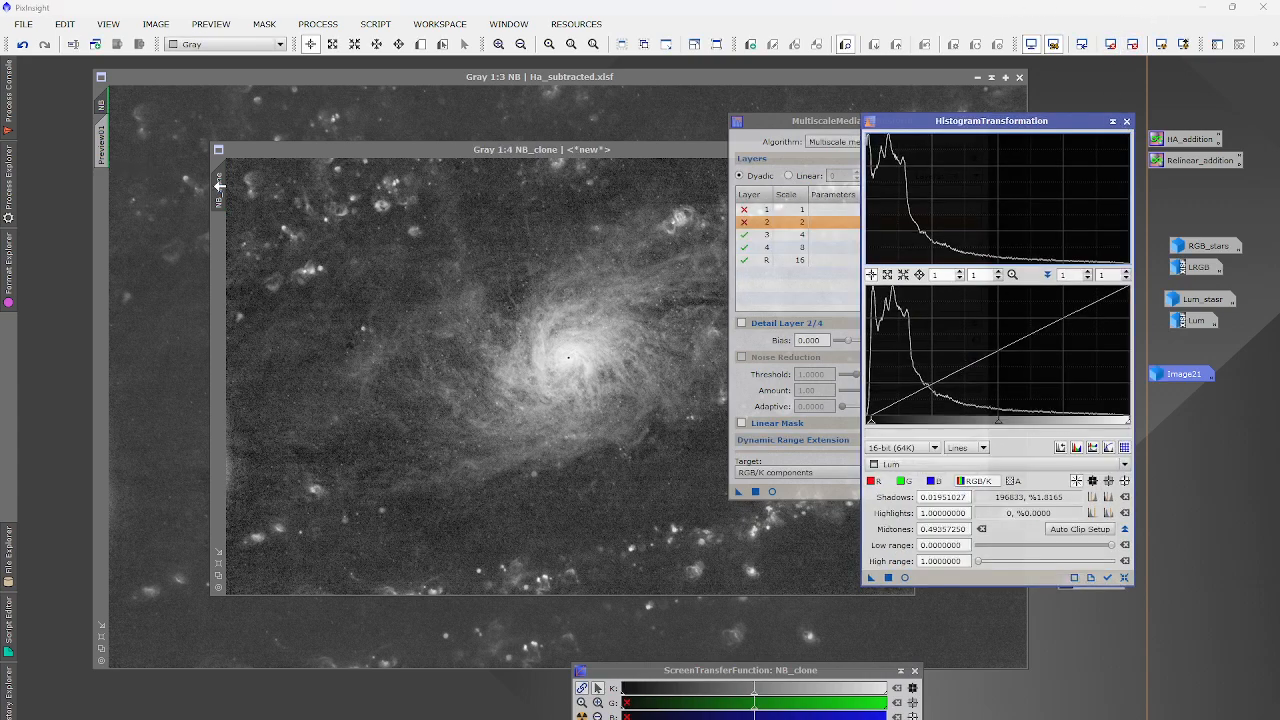
{"action": "left_click_drag", "start_coordinate": [220, 186], "coordinate": [101, 150]}
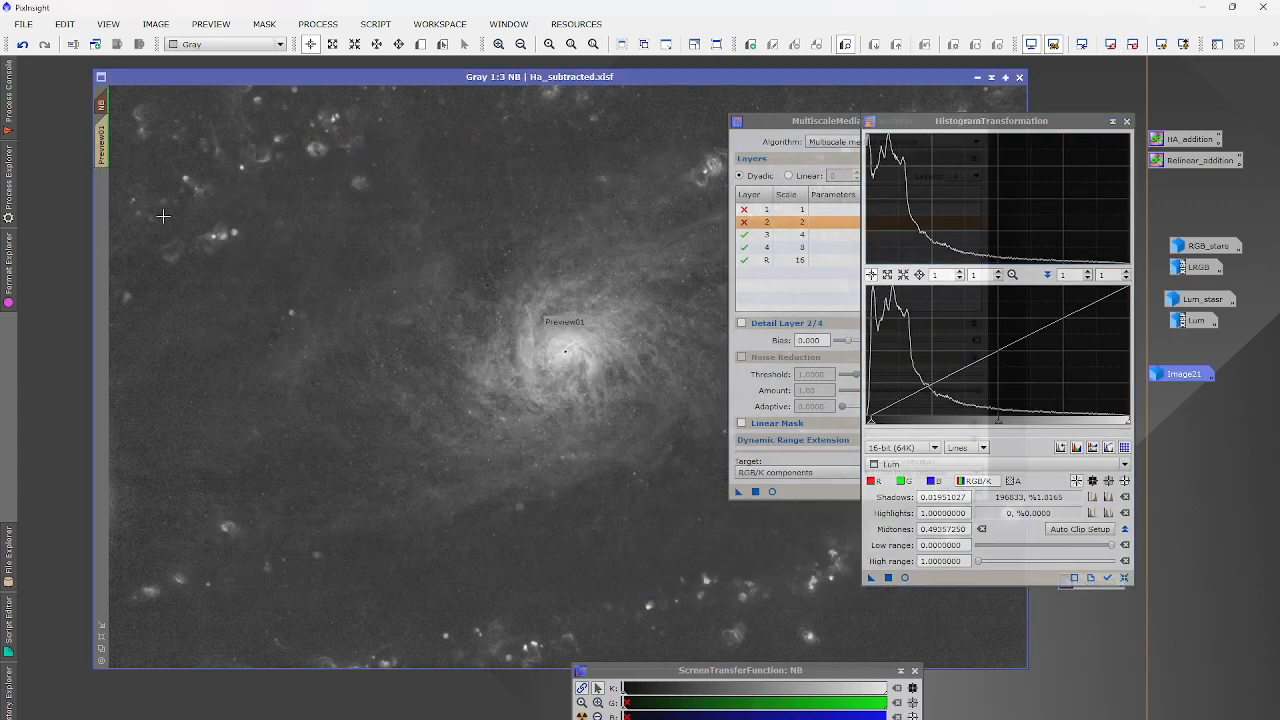
Invert NB's NB_clone mask and hide the mask overlay.
{"action": "left_click", "coordinate": [264, 23]}
{"action": "left_click", "coordinate": [300, 119]}
{"action": "left_click", "coordinate": [264, 23]}
{"action": "left_click", "coordinate": [300, 80]}
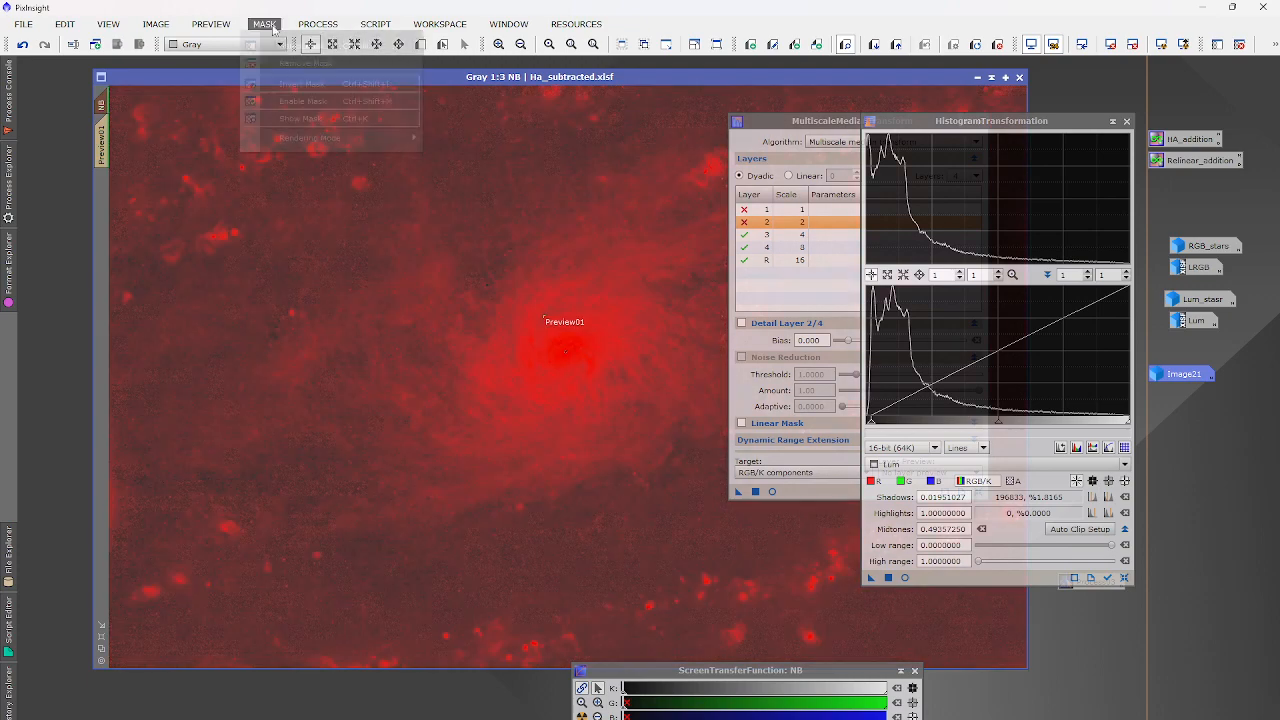
{"action": "left_click", "coordinate": [264, 23]}
{"action": "left_click", "coordinate": [300, 117]}
Disable MultiscaleMedianTransform layers 3 and 4, enable layers 1 and 2, and apply it to NB.
{"action": "double_click", "coordinate": [744, 236]}
{"action": "double_click", "coordinate": [744, 248]}
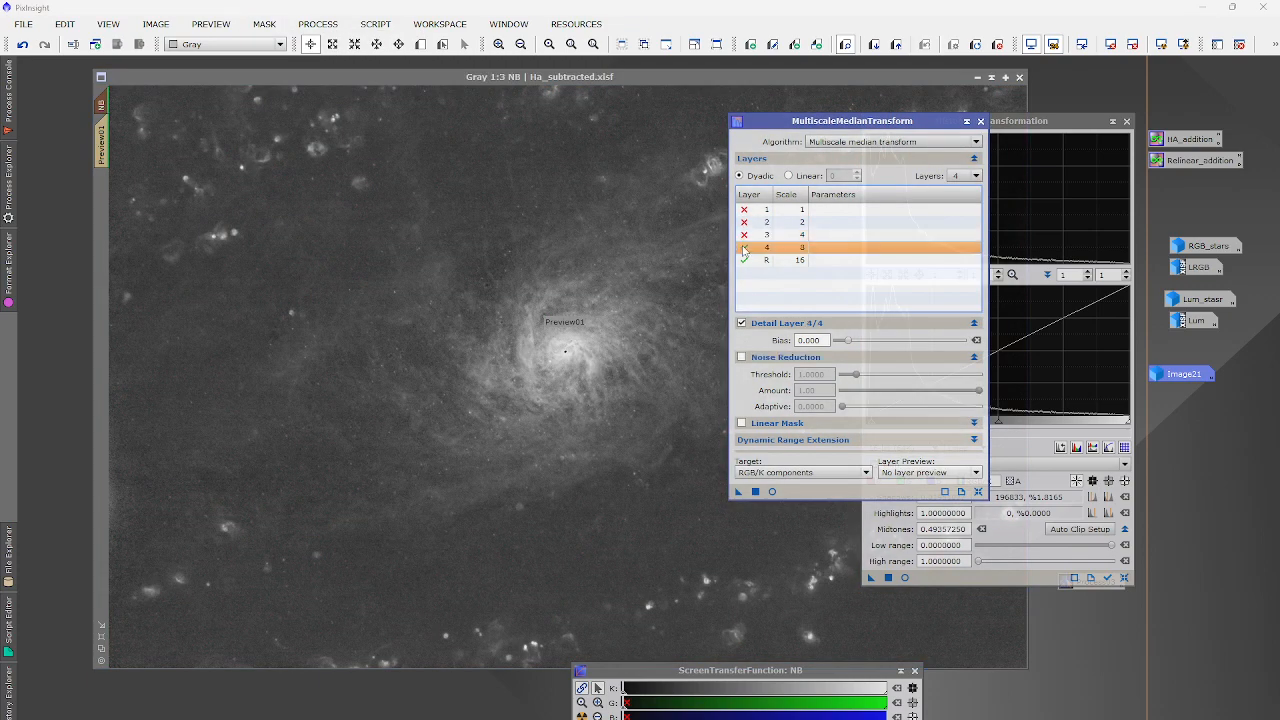
{"action": "double_click", "coordinate": [744, 223]}
{"action": "left_click", "coordinate": [744, 210]}
{"action": "double_click", "coordinate": [744, 211]}
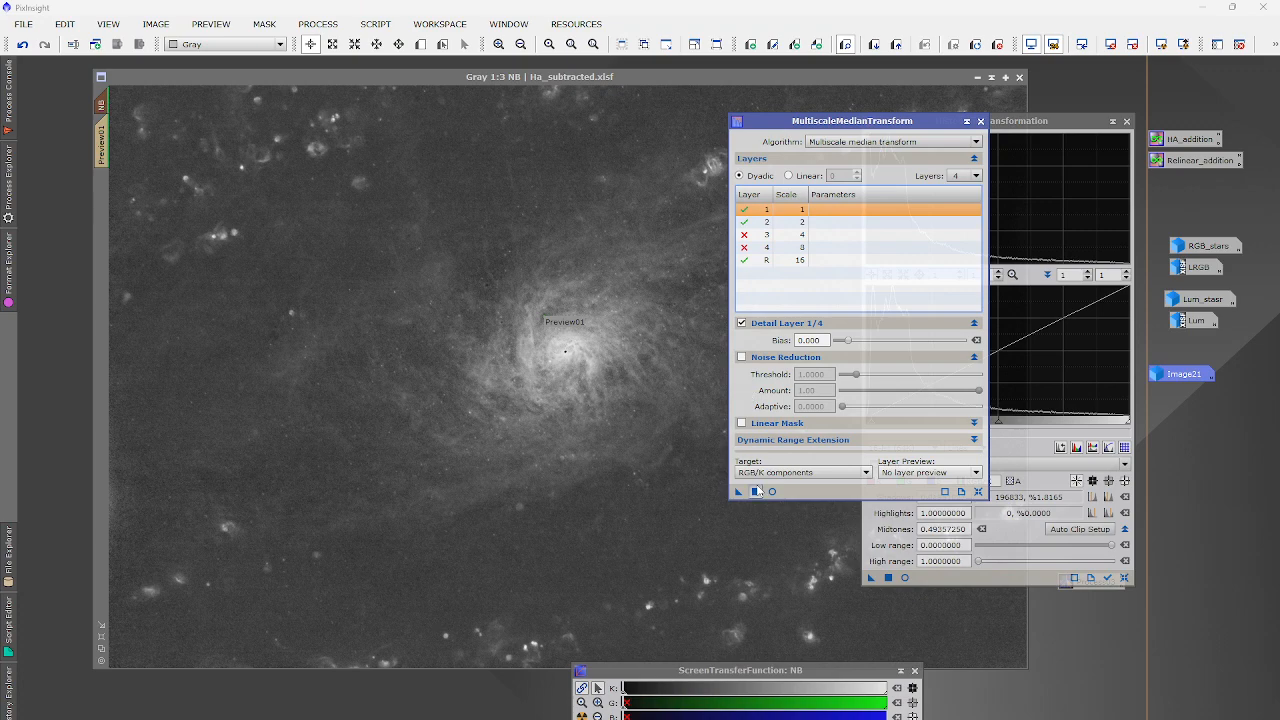
{"action": "left_click", "coordinate": [755, 491]}
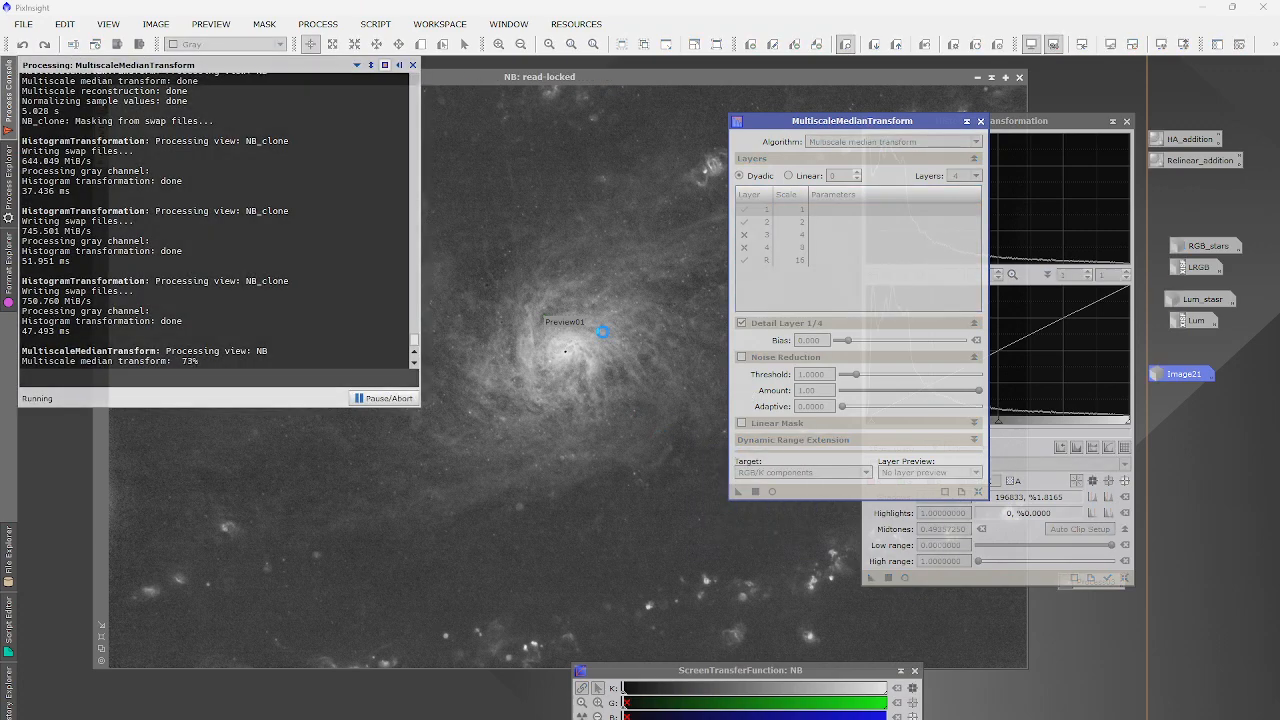
Compare the smoothed NB with the noisier version at several zoom levels, keeping the smoothed result.
{"action": "scroll", "coordinate": [603, 338], "scroll_direction": "up", "scroll_amount": 4}
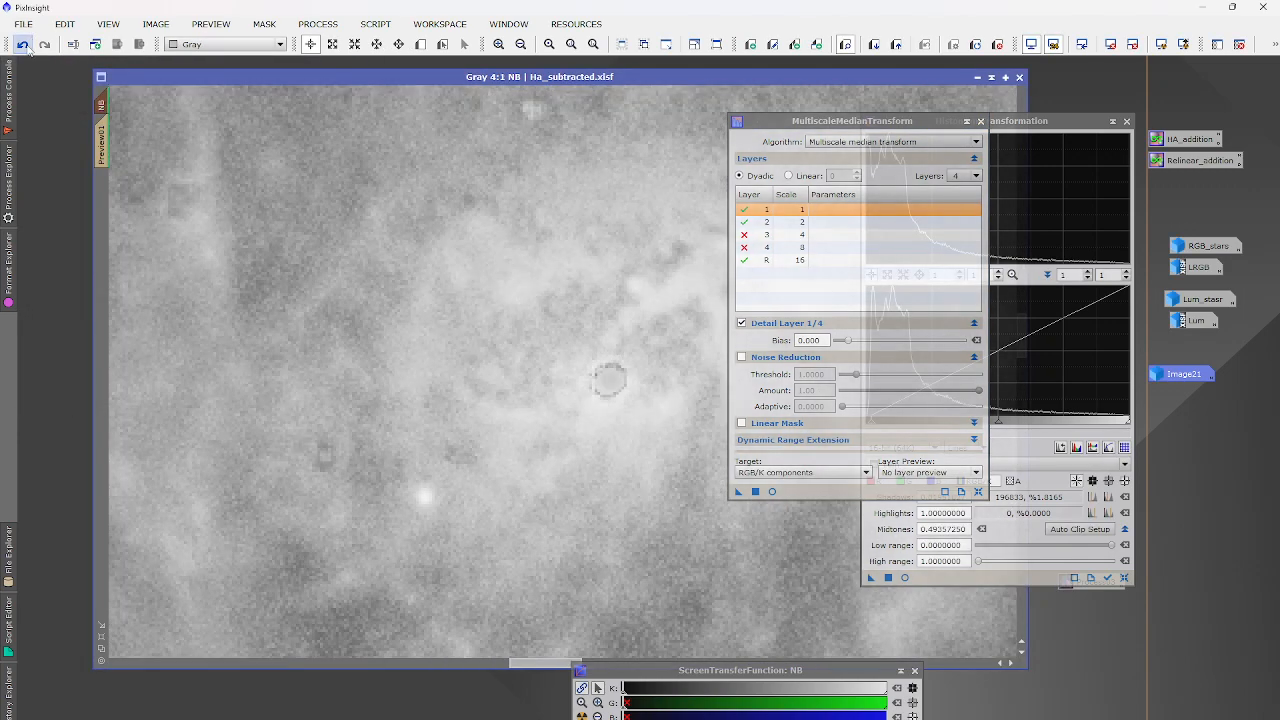
{"action": "left_click", "coordinate": [30, 46]}
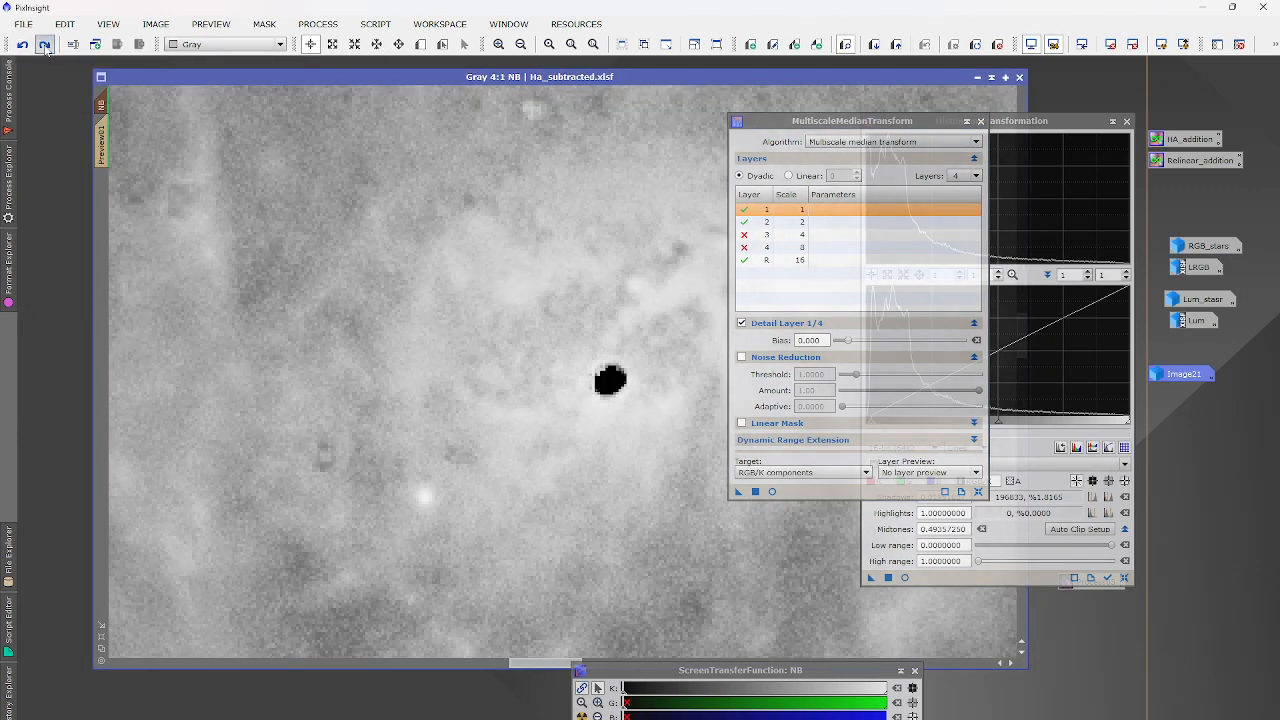
{"action": "left_click", "coordinate": [44, 45]}
{"action": "left_click", "coordinate": [22, 45]}
{"action": "left_click", "coordinate": [44, 45]}
{"action": "scroll", "coordinate": [378, 362], "scroll_direction": "down", "scroll_amount": 3}
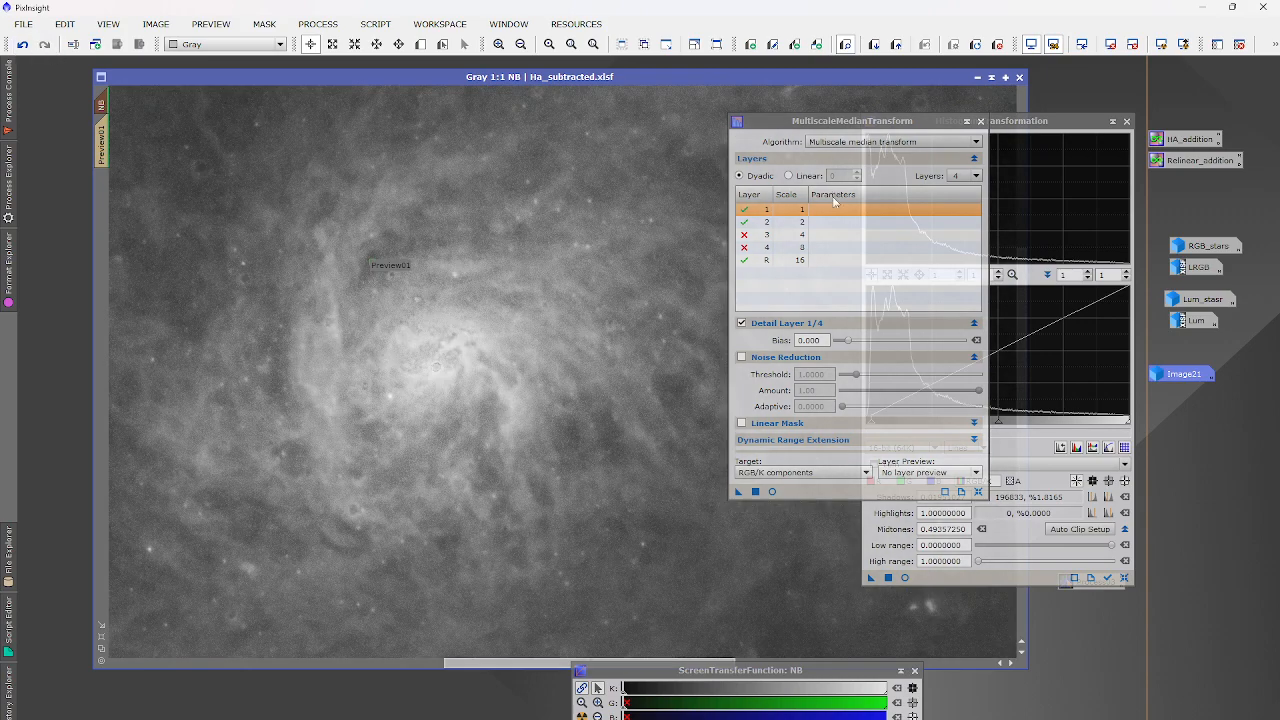
{"action": "scroll", "coordinate": [311, 150], "scroll_direction": "down", "scroll_amount": 1}
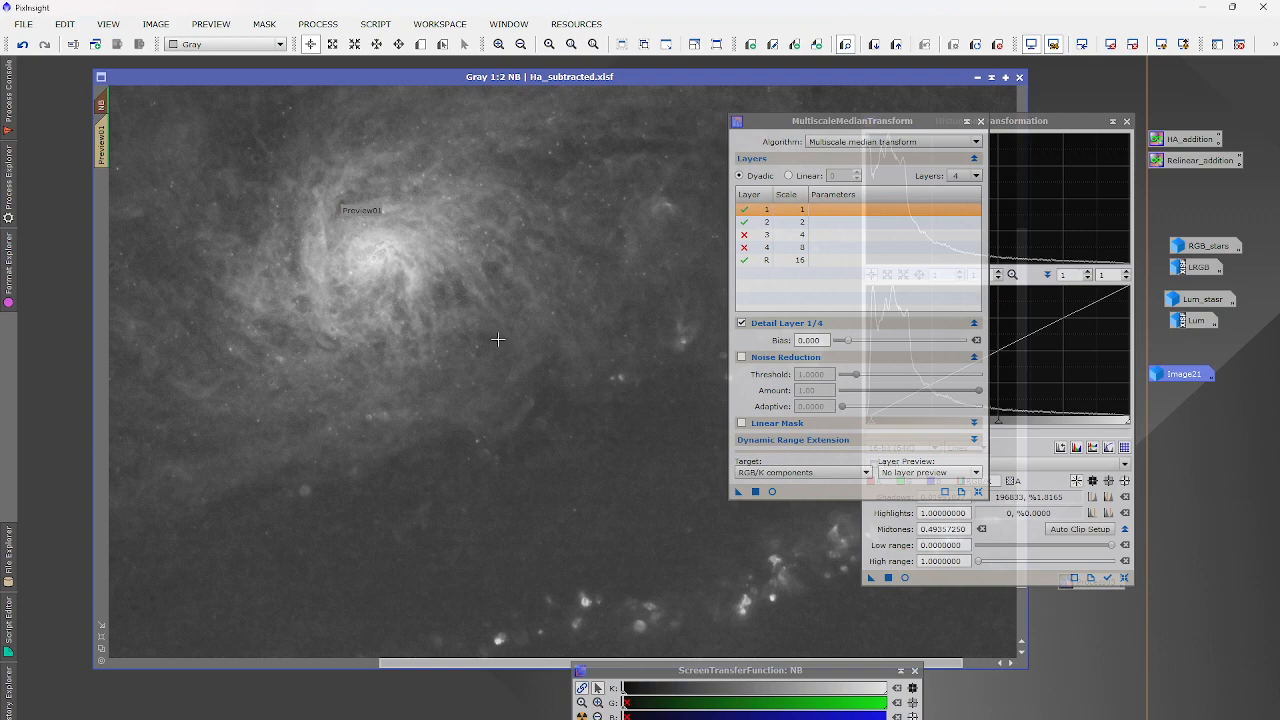
{"action": "scroll", "coordinate": [494, 337], "scroll_direction": "down", "scroll_amount": 1}
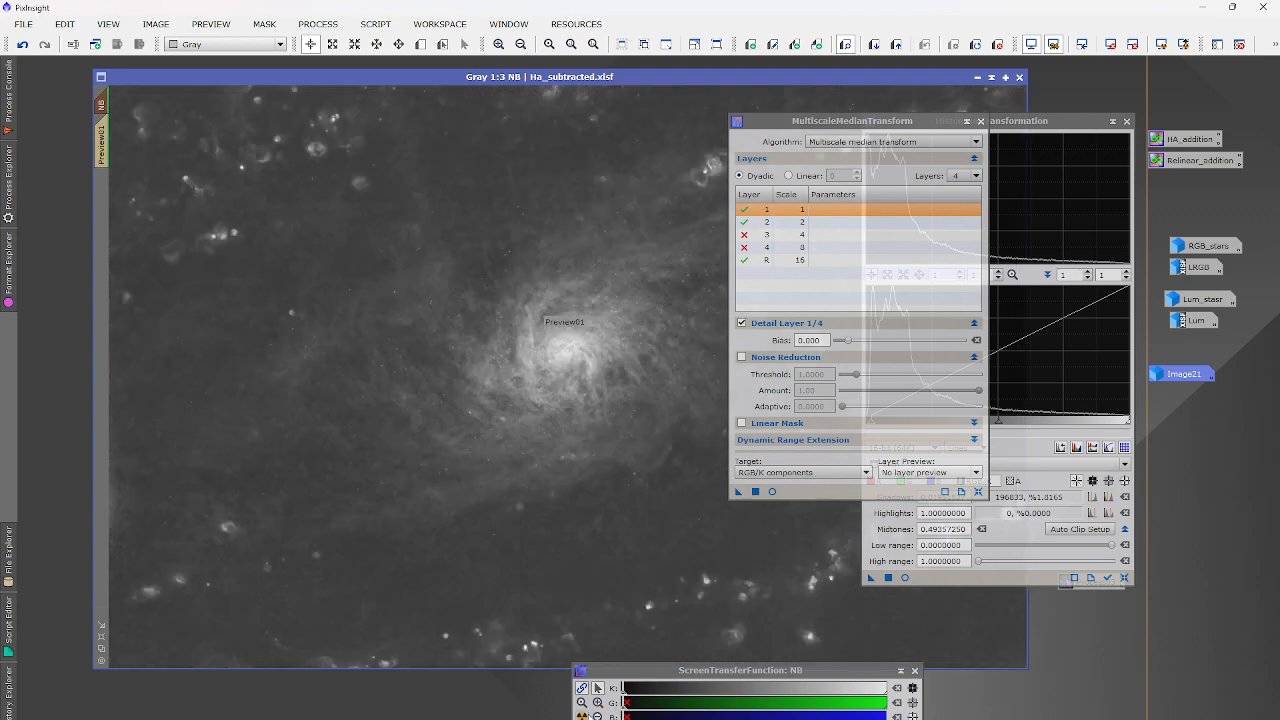
{"action": "scroll", "coordinate": [649, 339], "scroll_direction": "up", "scroll_amount": 2}
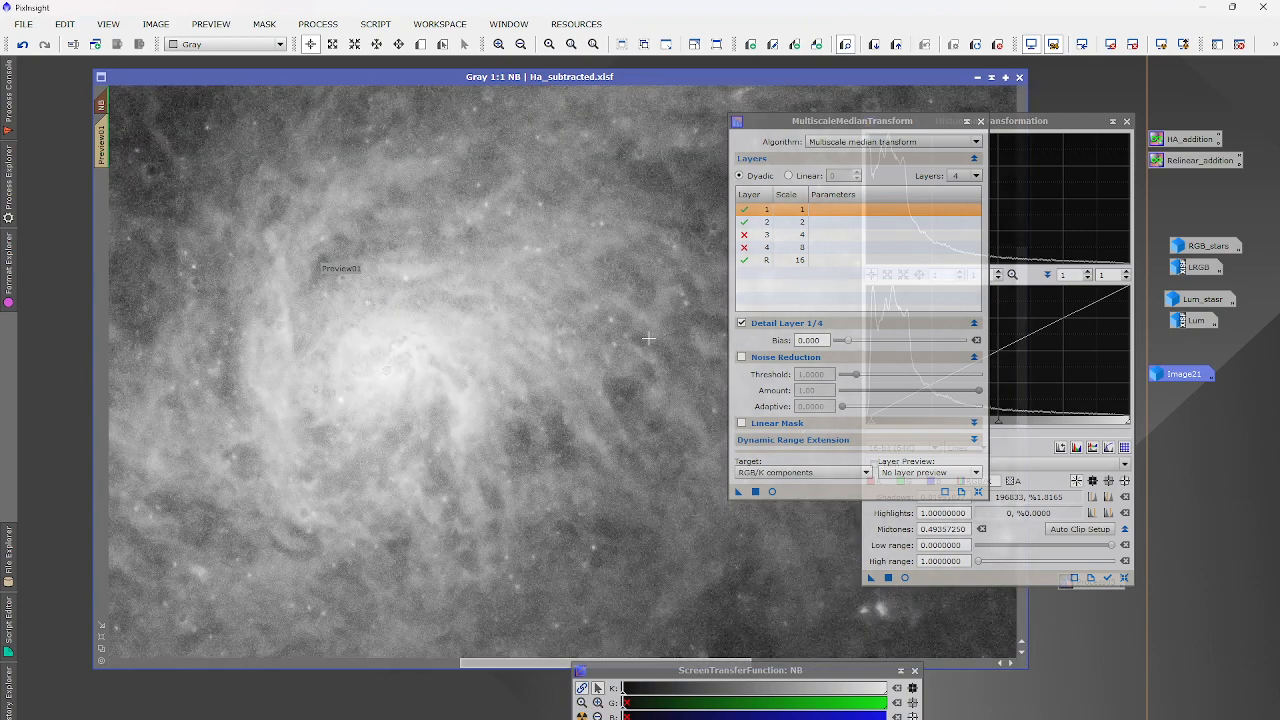
{"action": "left_click", "coordinate": [27, 47]}
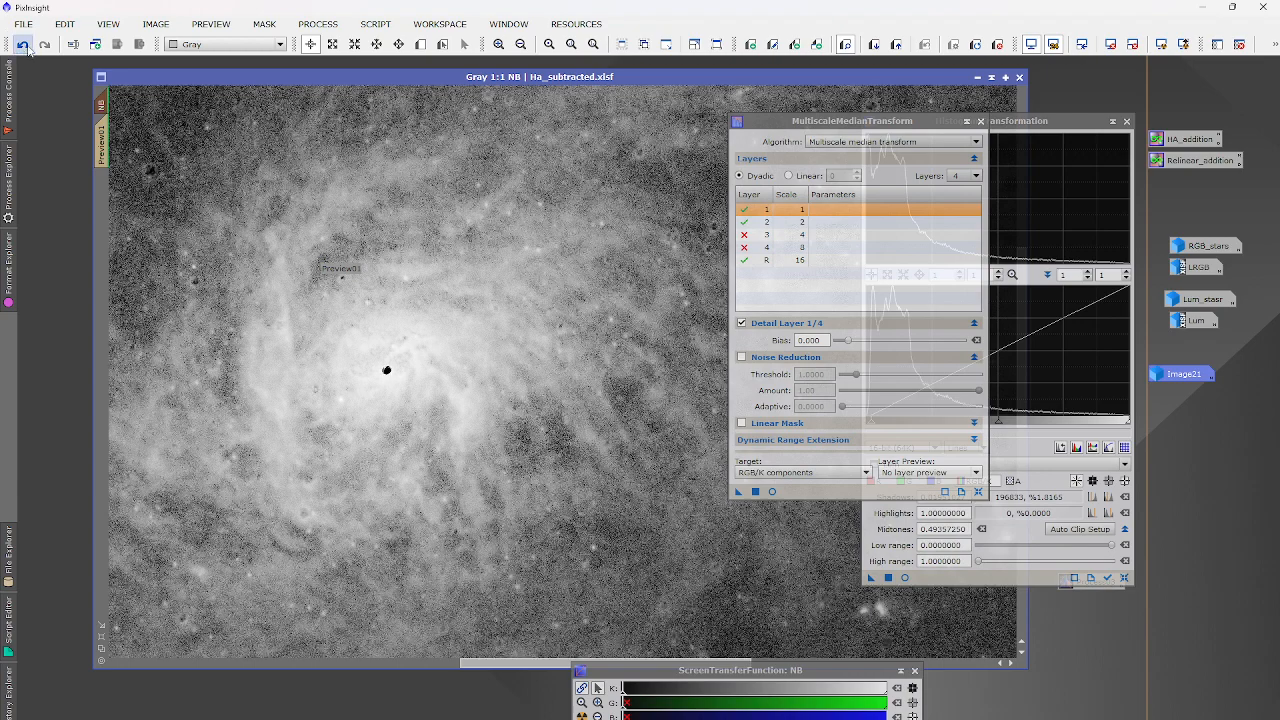
{"action": "left_click", "coordinate": [44, 45]}
{"action": "scroll", "coordinate": [331, 286], "scroll_direction": "down", "scroll_amount": 2}
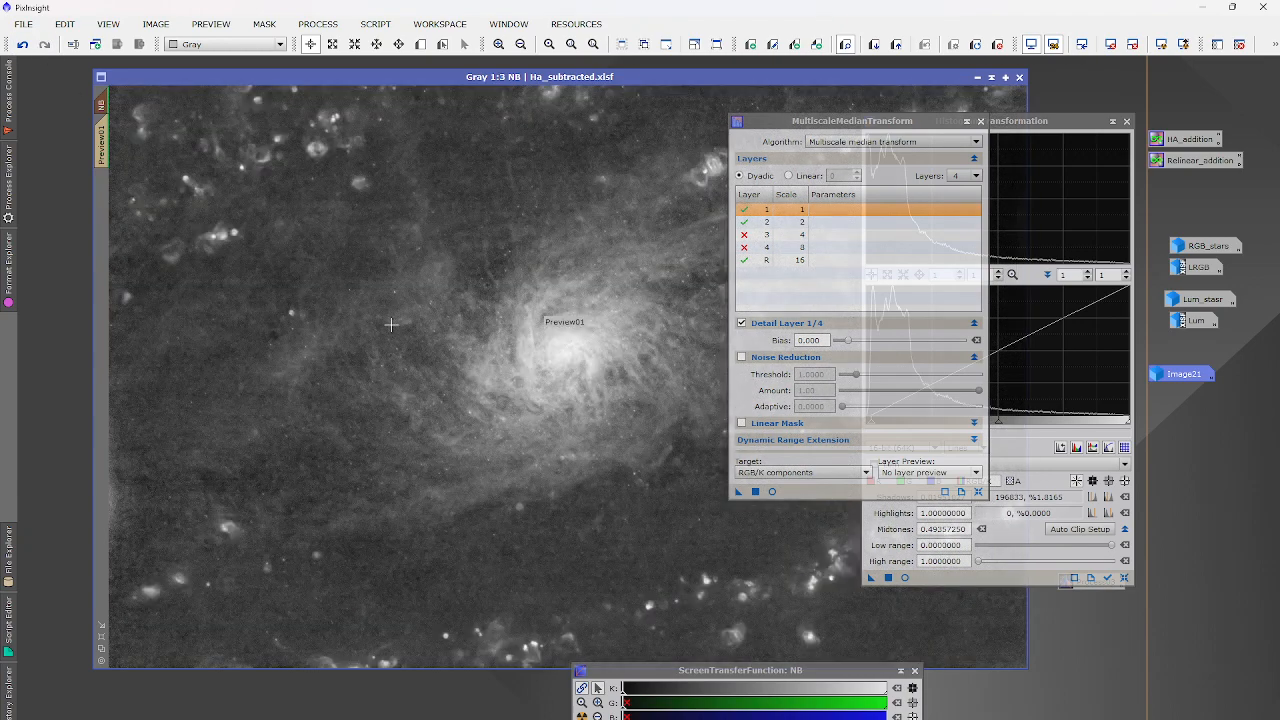
{"action": "scroll", "coordinate": [228, 223], "scroll_direction": "up", "scroll_amount": 2}
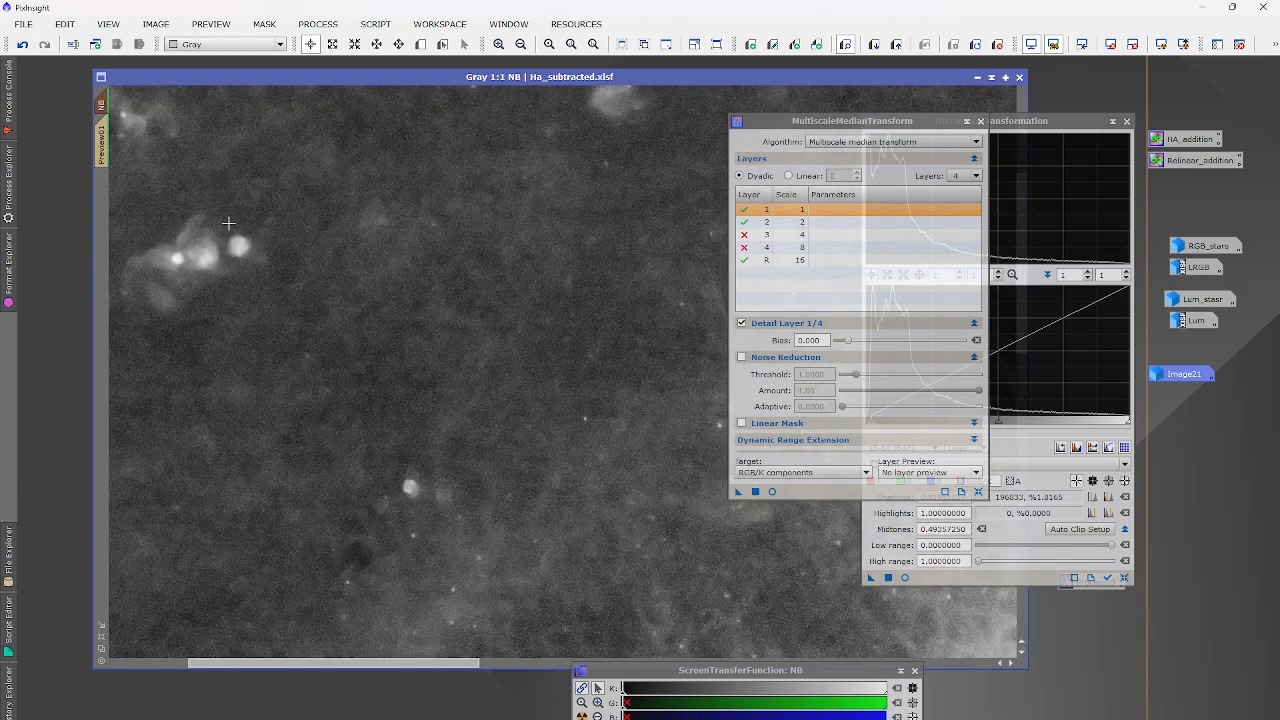
{"action": "scroll", "coordinate": [228, 223], "scroll_direction": "up", "scroll_amount": 2}
{"action": "left_click", "coordinate": [22, 44]}
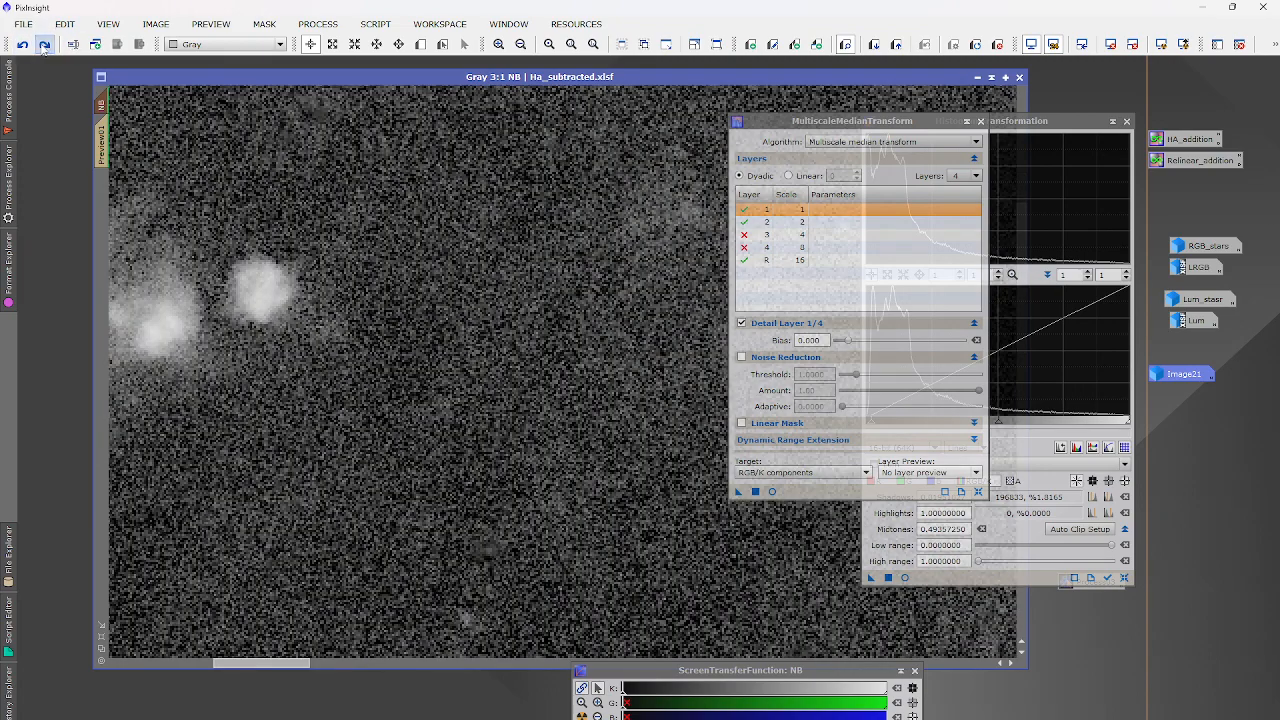
{"action": "left_click", "coordinate": [44, 45]}
{"action": "scroll", "coordinate": [388, 315], "scroll_direction": "down", "scroll_amount": 4}
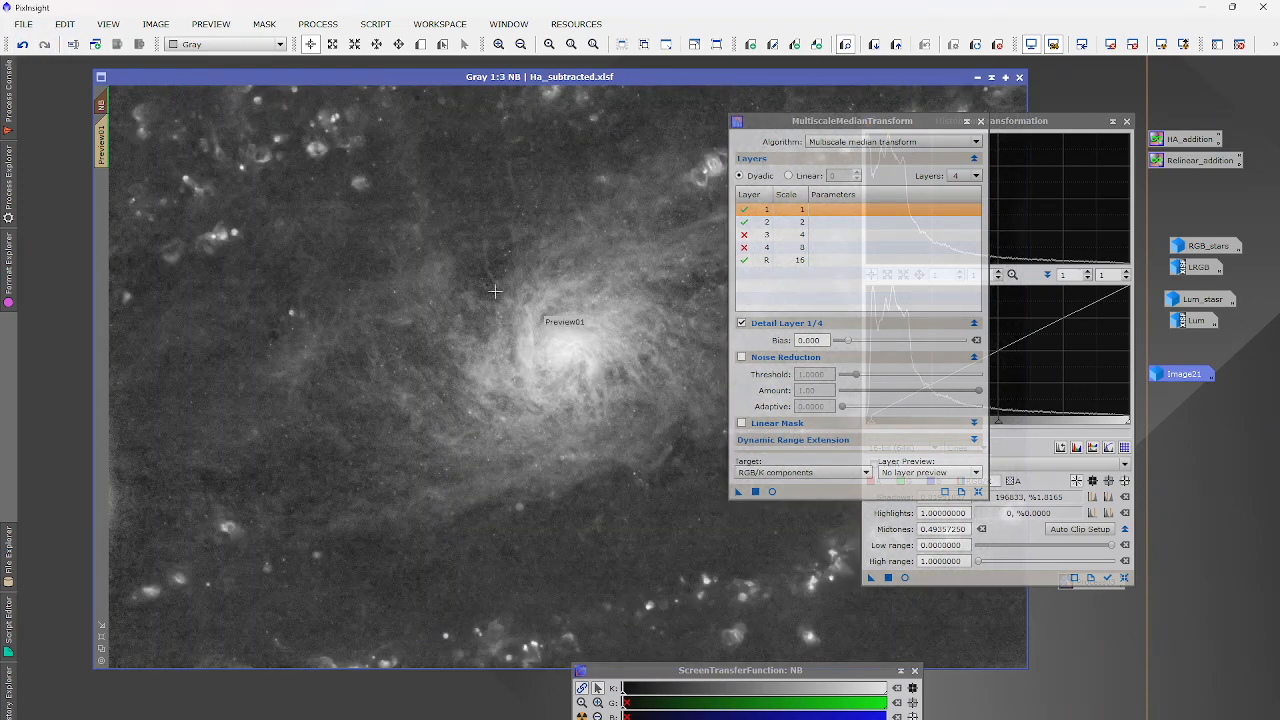
Close MultiscaleMedianTransform and iconize HistogramTransformation as a process icon.
{"action": "left_click", "coordinate": [980, 121]}
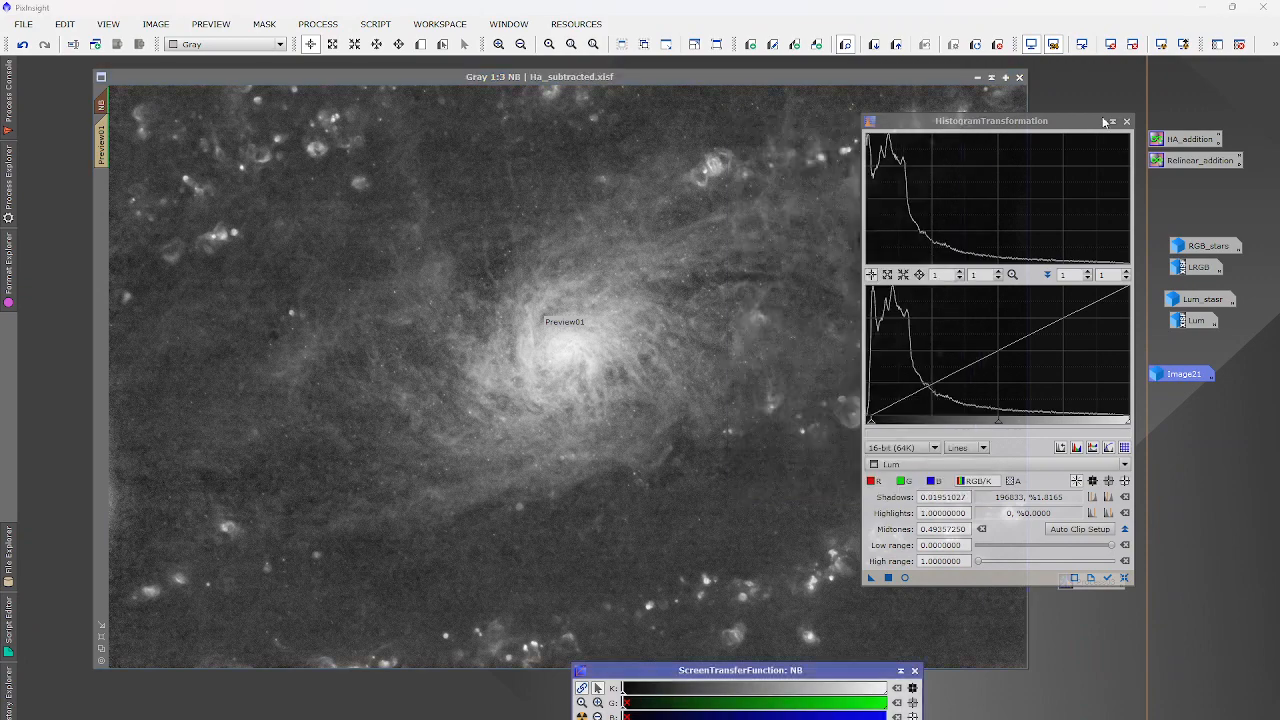
{"action": "left_click", "coordinate": [1113, 121]}
{"action": "scroll", "coordinate": [845, 458], "scroll_direction": "up", "scroll_amount": 3}
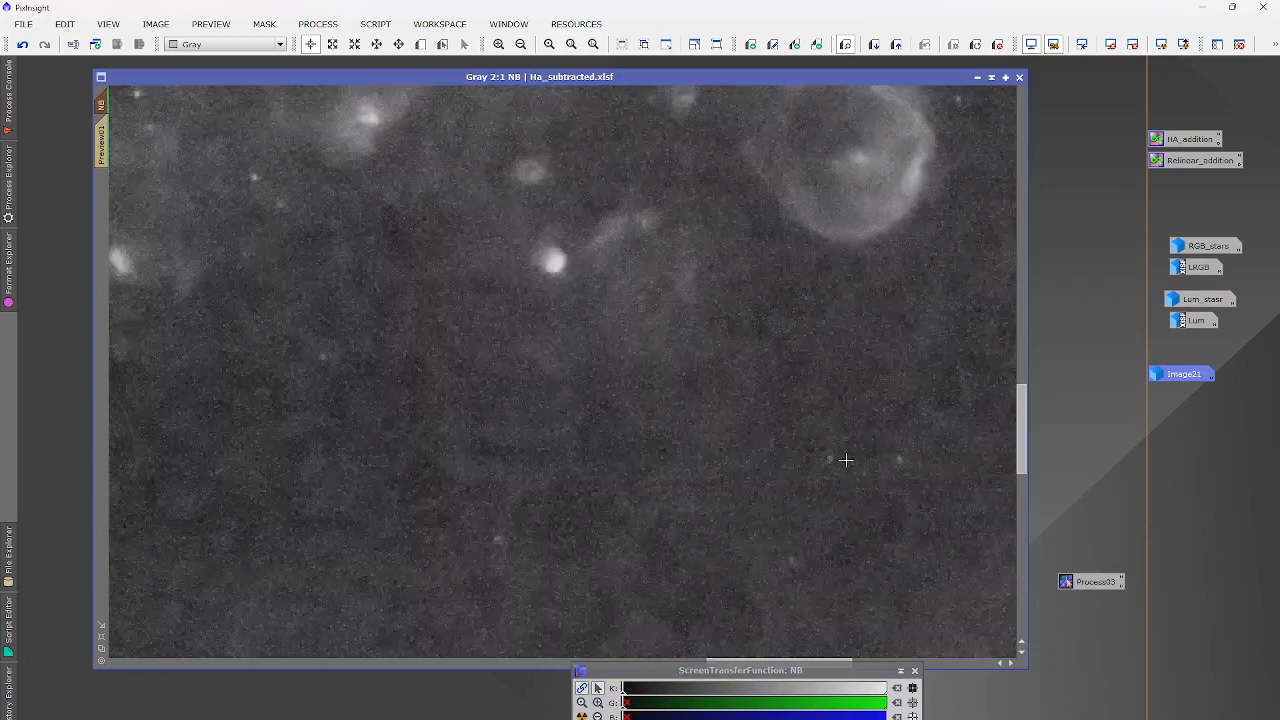
{"action": "scroll", "coordinate": [845, 458], "scroll_direction": "down", "scroll_amount": 3}
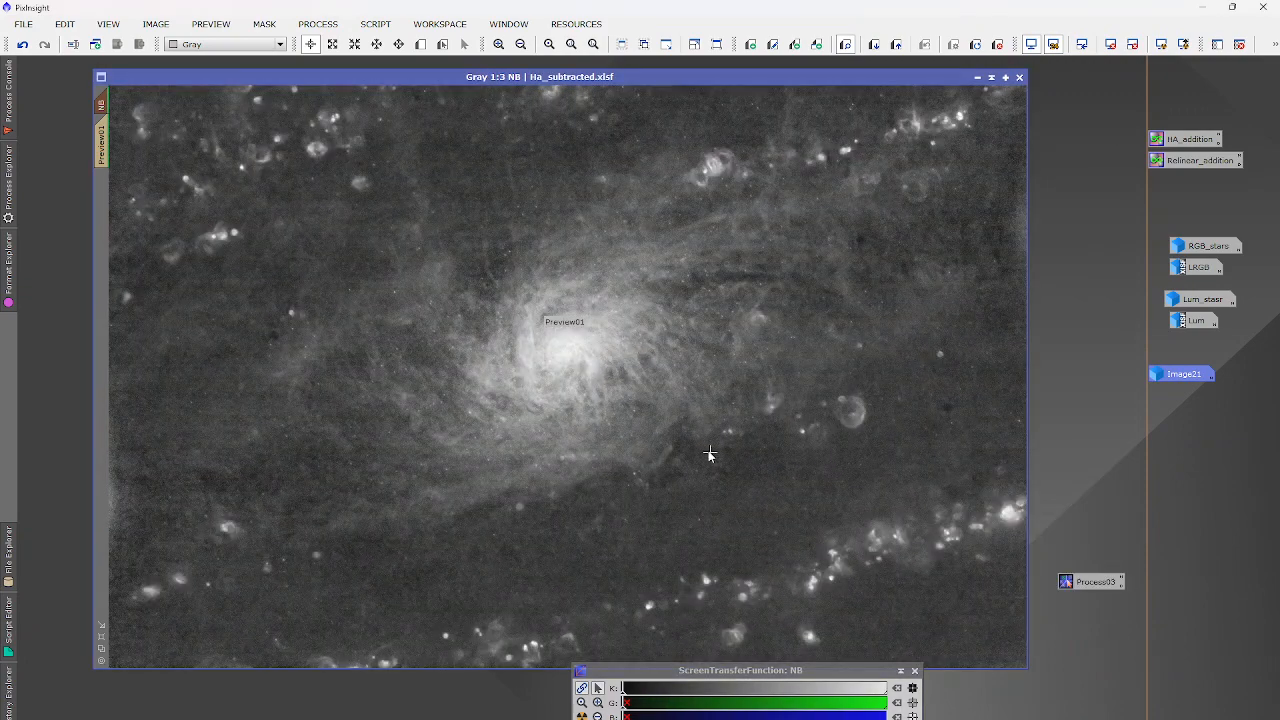
{"action": "right_click", "coordinate": [709, 455]}
{"action": "scroll", "coordinate": [651, 498], "scroll_direction": "up", "scroll_amount": 3}
{"action": "scroll", "coordinate": [650, 497], "scroll_direction": "down", "scroll_amount": 3}
{"action": "scroll", "coordinate": [650, 497], "scroll_direction": "down", "scroll_amount": 1}
{"action": "scroll", "coordinate": [650, 495], "scroll_direction": "up", "scroll_amount": 2}
{"action": "scroll", "coordinate": [650, 343], "scroll_direction": "up", "scroll_amount": 3}
{"action": "scroll", "coordinate": [650, 343], "scroll_direction": "down", "scroll_amount": 4}
Bring up the Process > All Processes list.
{"action": "left_click", "coordinate": [318, 23]}
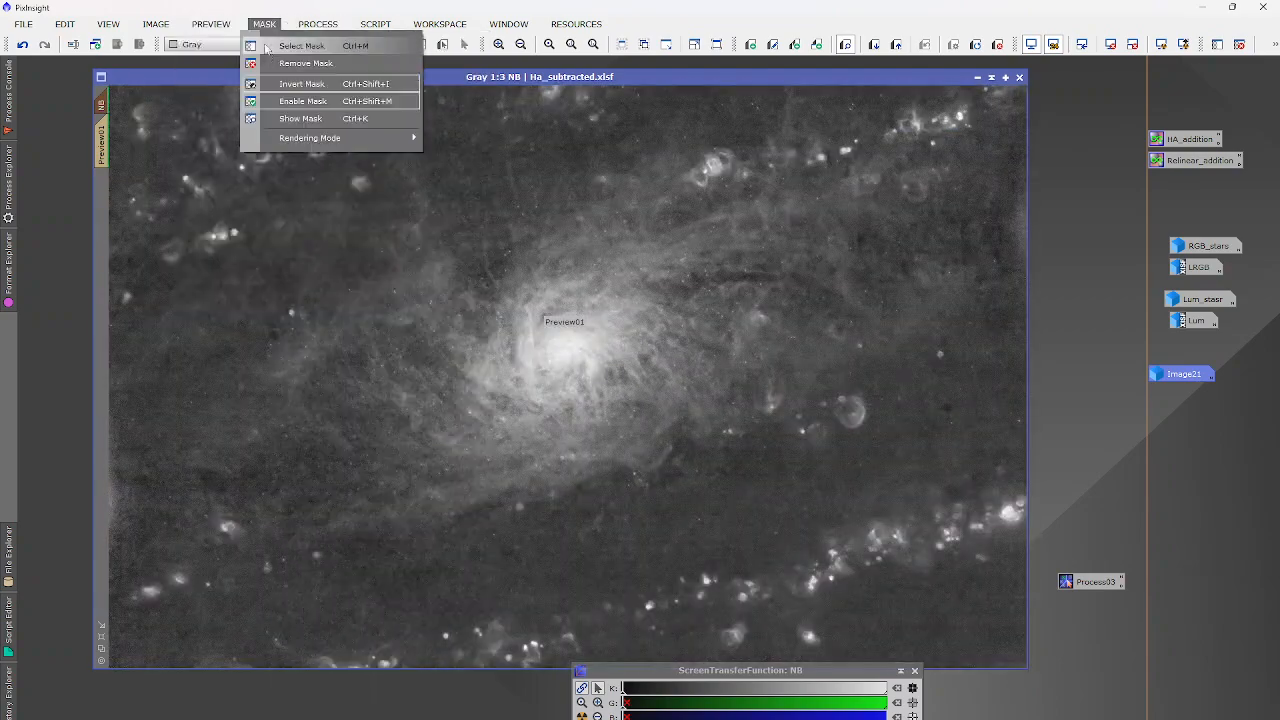
{"action": "left_click", "coordinate": [264, 24]}
{"action": "left_click", "coordinate": [318, 23]}
{"action": "mouse_move", "coordinate": [355, 44]}
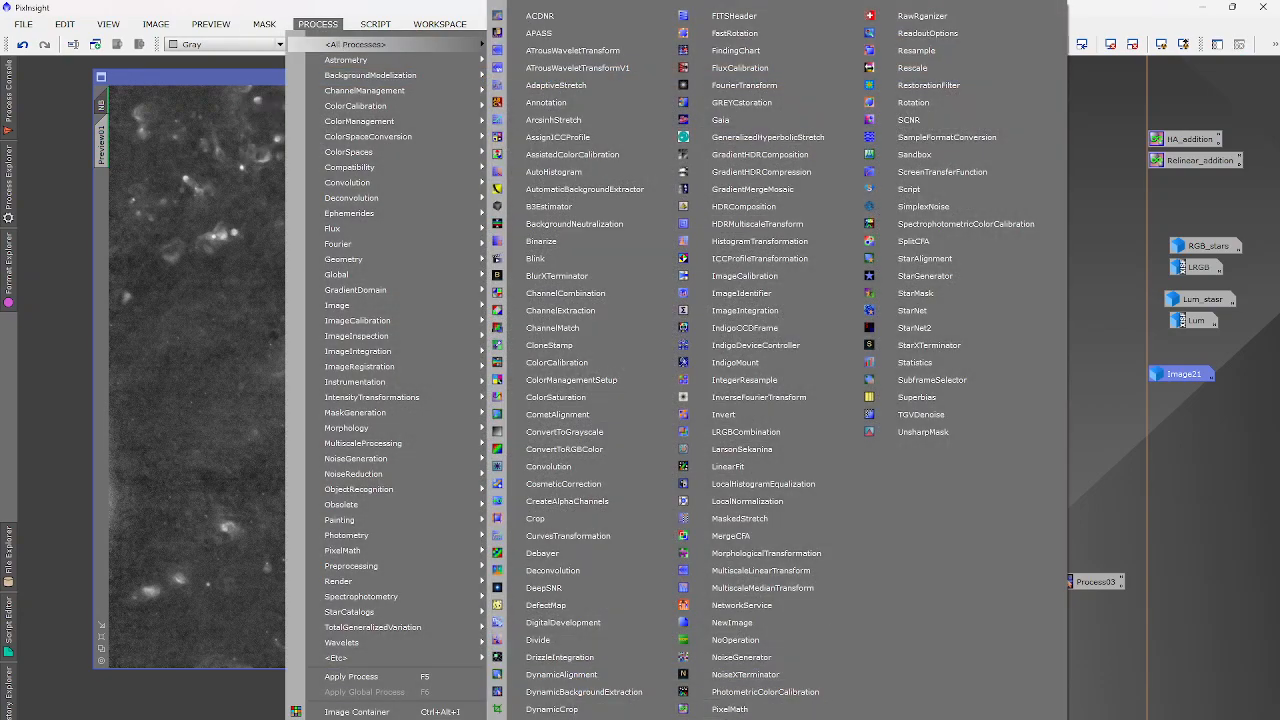
Launch NoiseXTerminator and set Detail to 0.00 and Denoise to 0.50.
{"action": "left_click", "coordinate": [744, 674]}
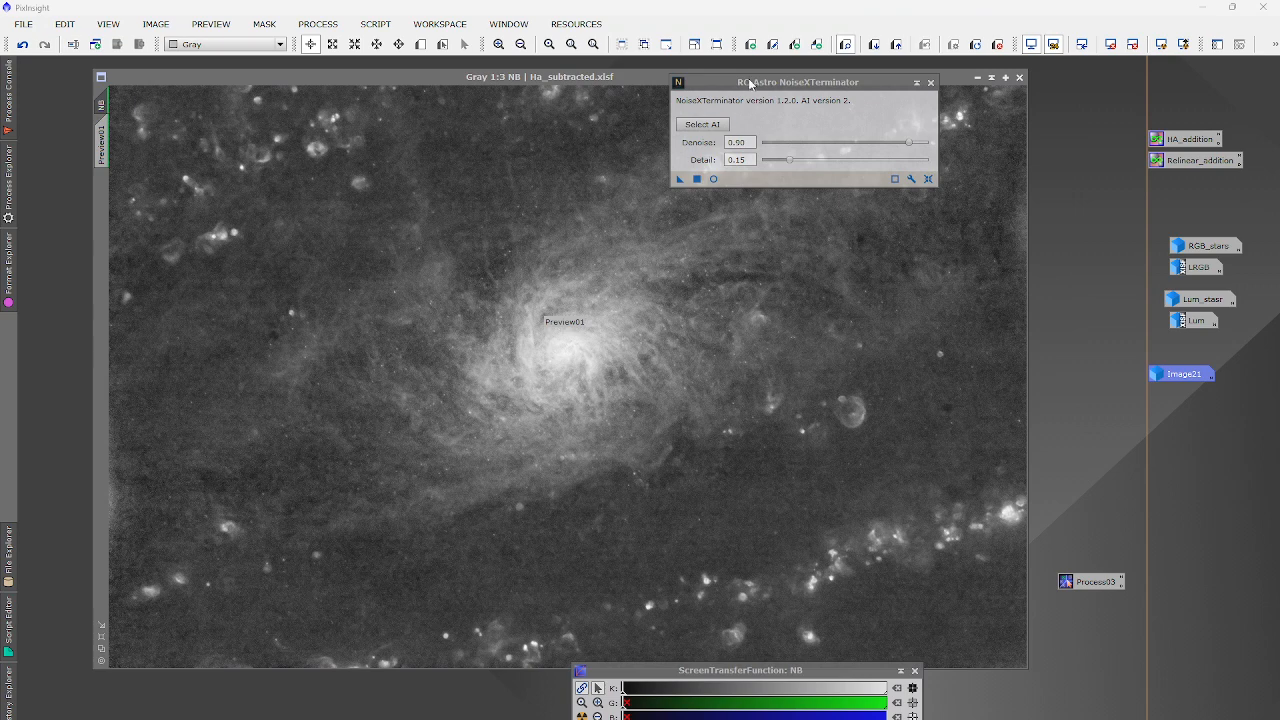
{"action": "left_click_drag", "start_coordinate": [999, 166], "coordinate": [976, 166]}
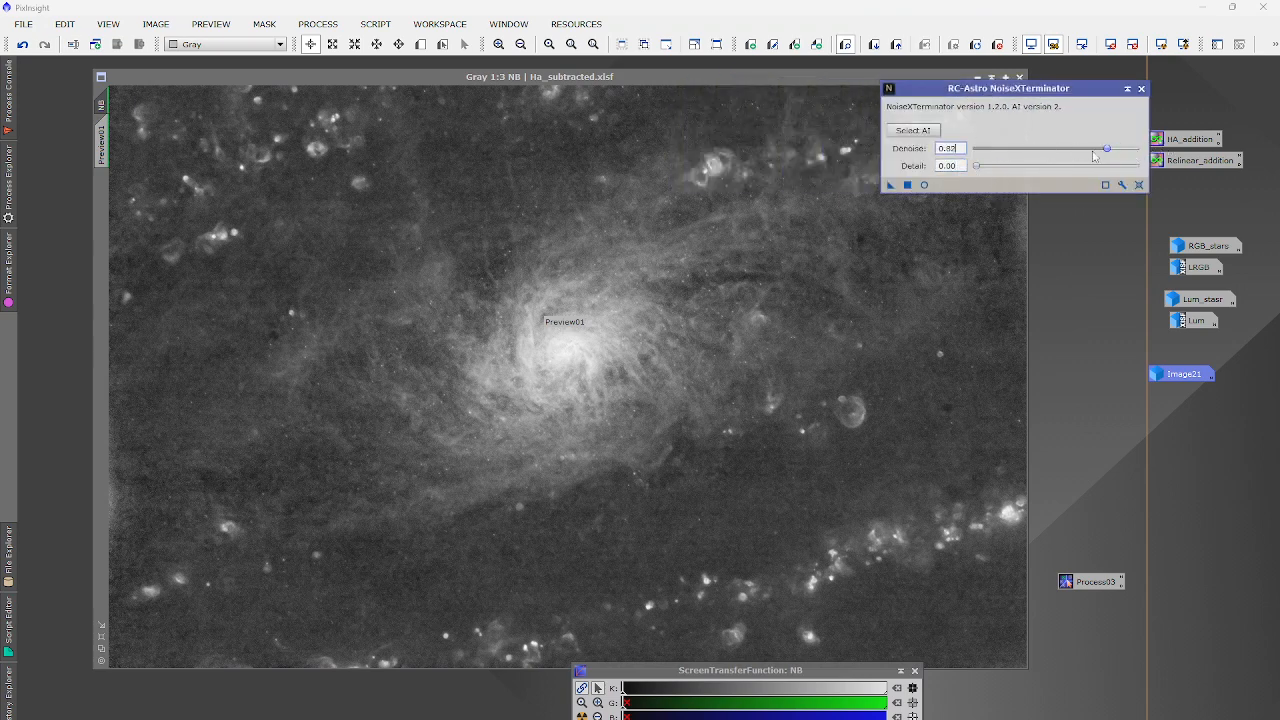
{"action": "left_click_drag", "start_coordinate": [1120, 148], "coordinate": [1056, 156]}
{"action": "scroll", "coordinate": [720, 264], "scroll_direction": "up", "scroll_amount": 3}
{"action": "scroll", "coordinate": [719, 265], "scroll_direction": "down", "scroll_amount": 3}
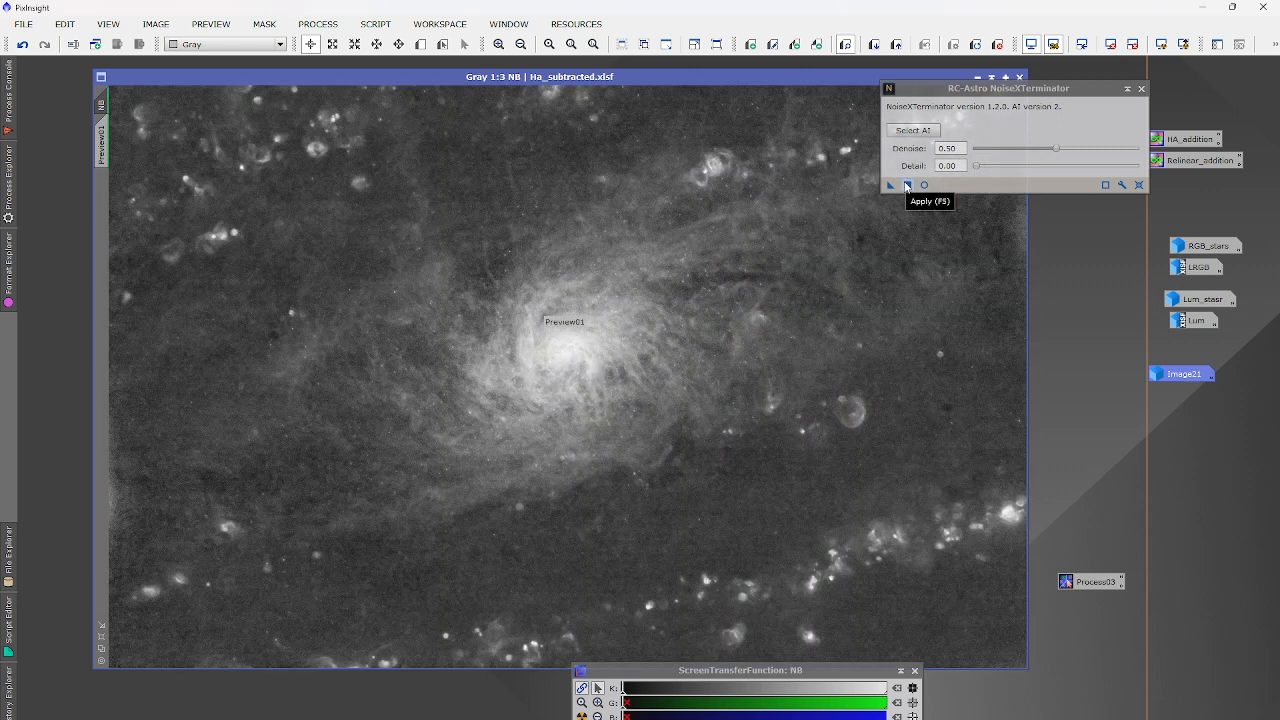
Apply NoiseXTerminator to NB, zoom in to inspect the denoised result, then close it.
{"action": "left_click", "coordinate": [907, 185]}
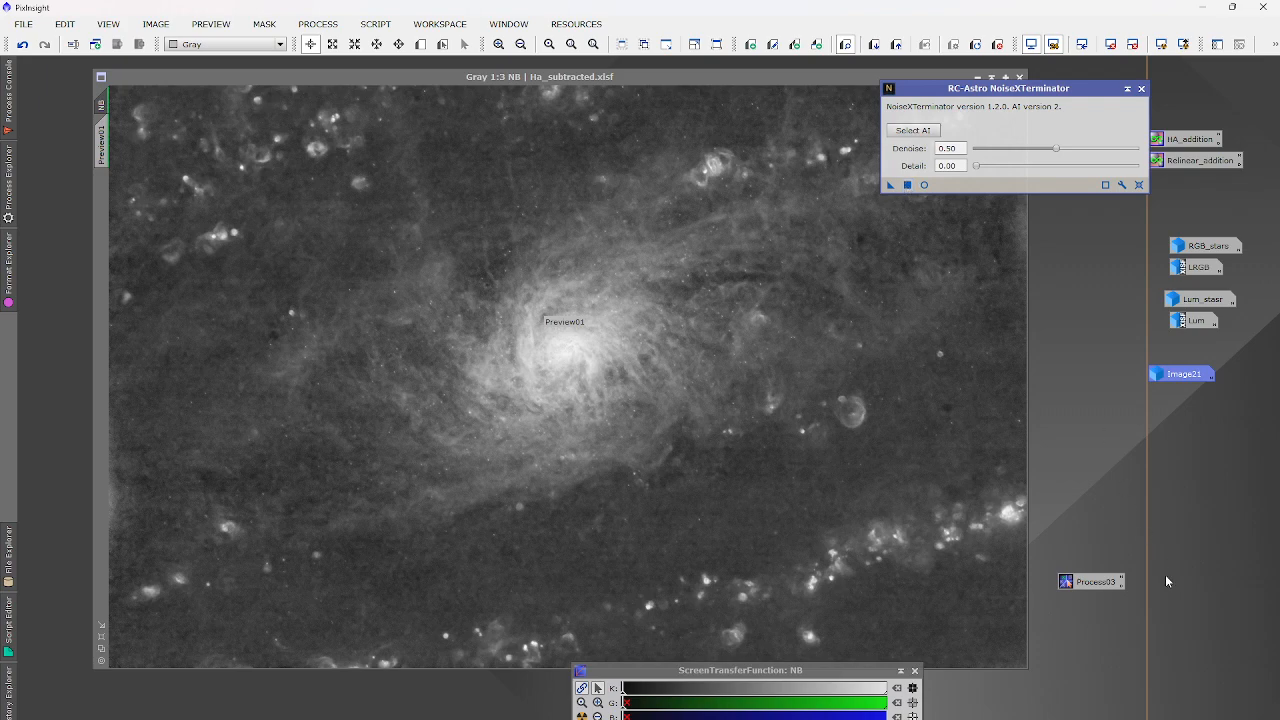
{"action": "scroll", "coordinate": [845, 398], "scroll_direction": "up", "scroll_amount": 3}
{"action": "scroll", "coordinate": [847, 399], "scroll_direction": "down", "scroll_amount": 2}
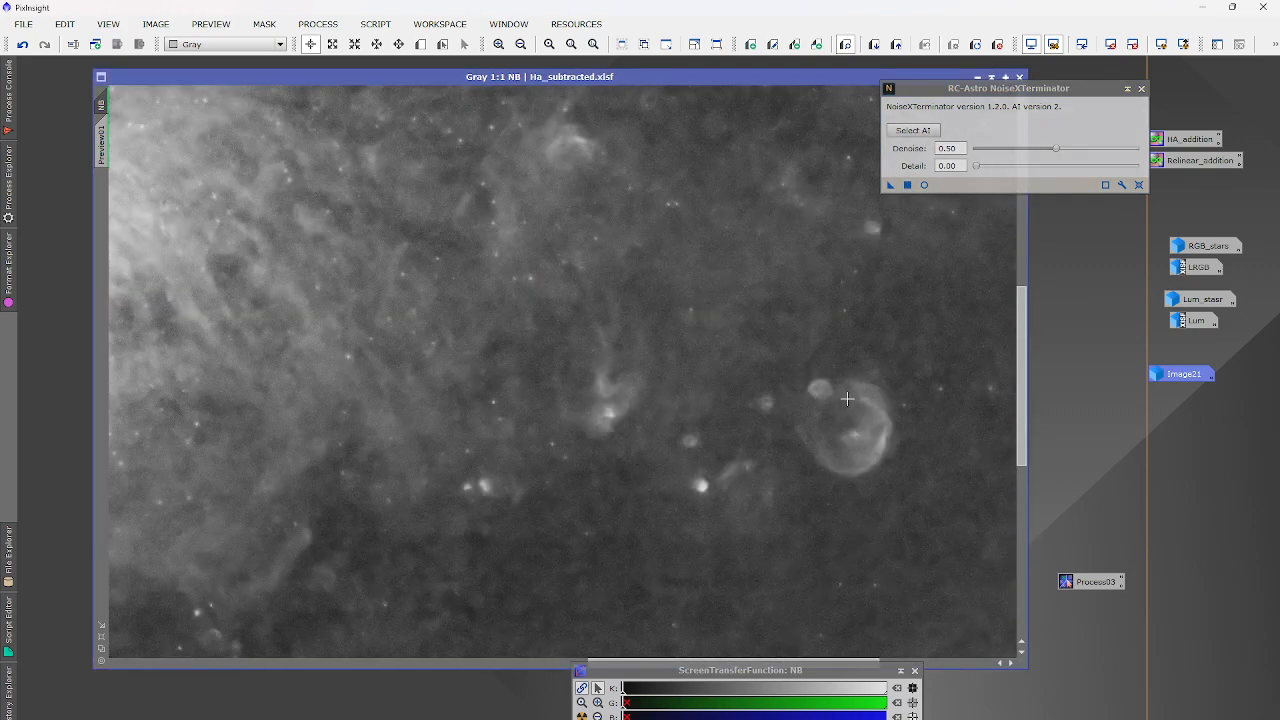
{"action": "left_click", "coordinate": [1141, 88]}
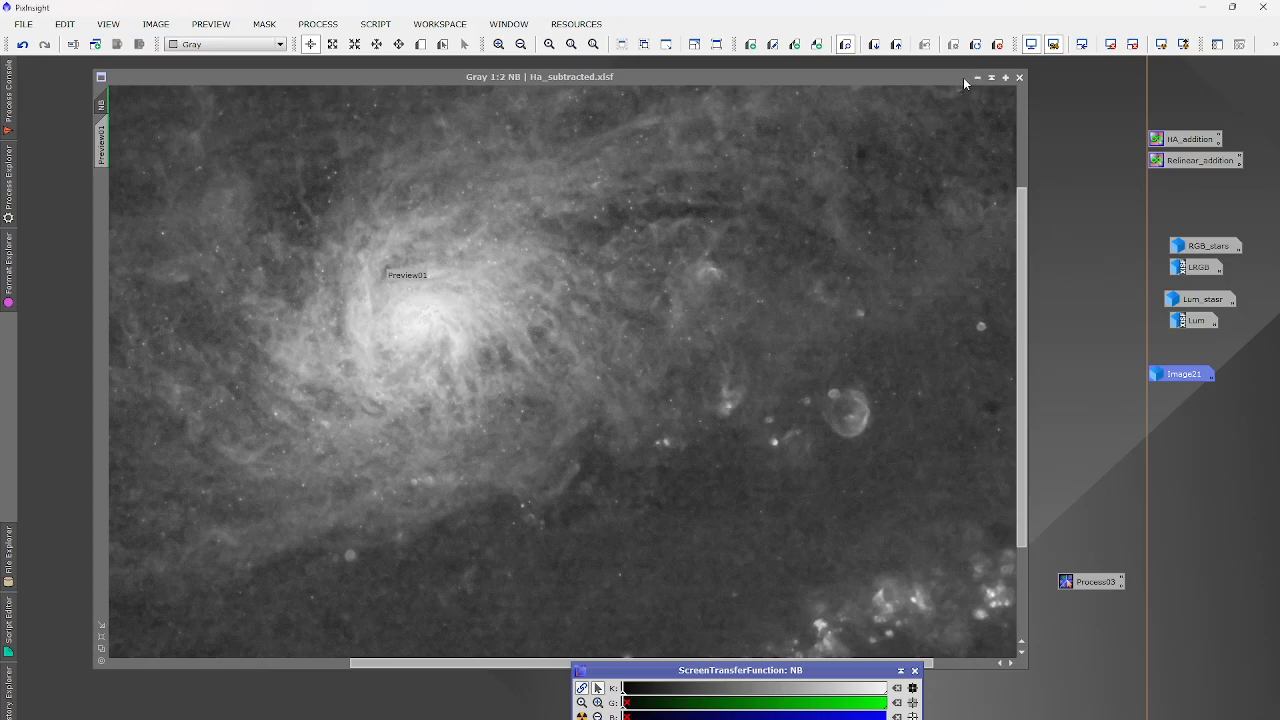
Iconize NB and NB_clone into the right-hand column and open the LRGB image.
{"action": "left_click", "coordinate": [977, 77]}
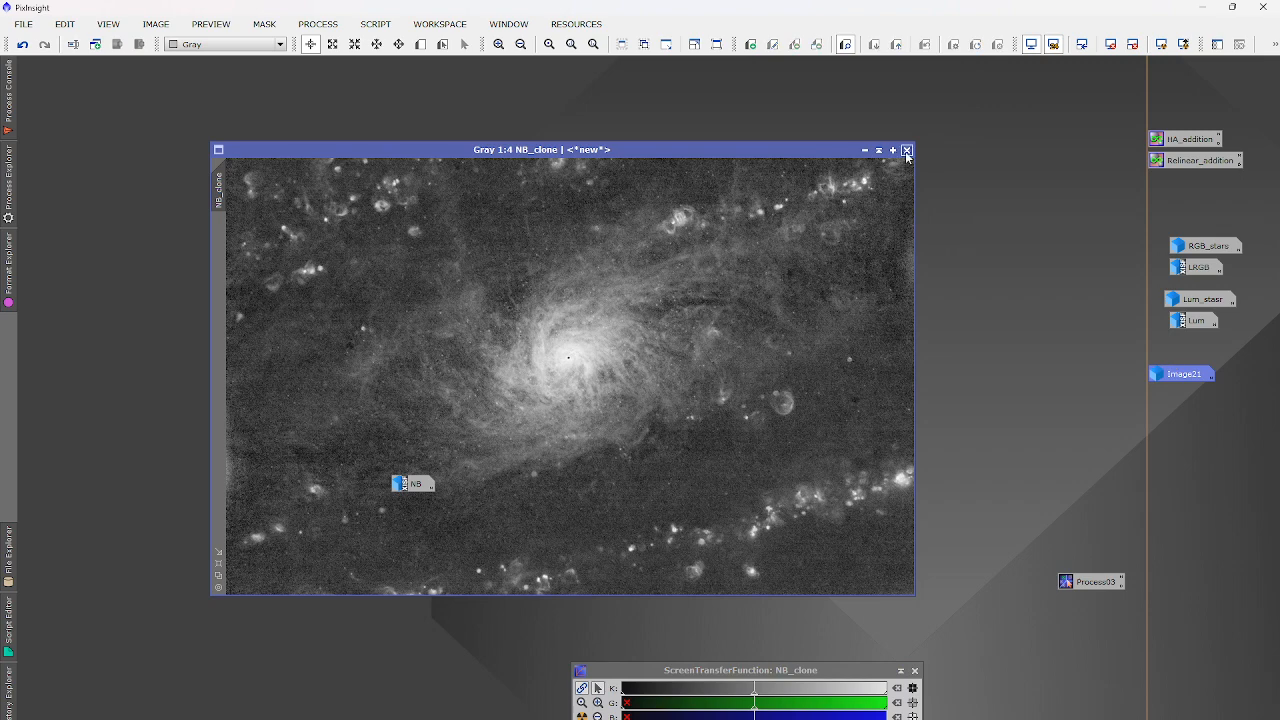
{"action": "left_click", "coordinate": [865, 150]}
{"action": "left_click_drag", "start_coordinate": [598, 377], "coordinate": [1214, 497]}
{"action": "left_click_drag", "start_coordinate": [404, 484], "coordinate": [1196, 532]}
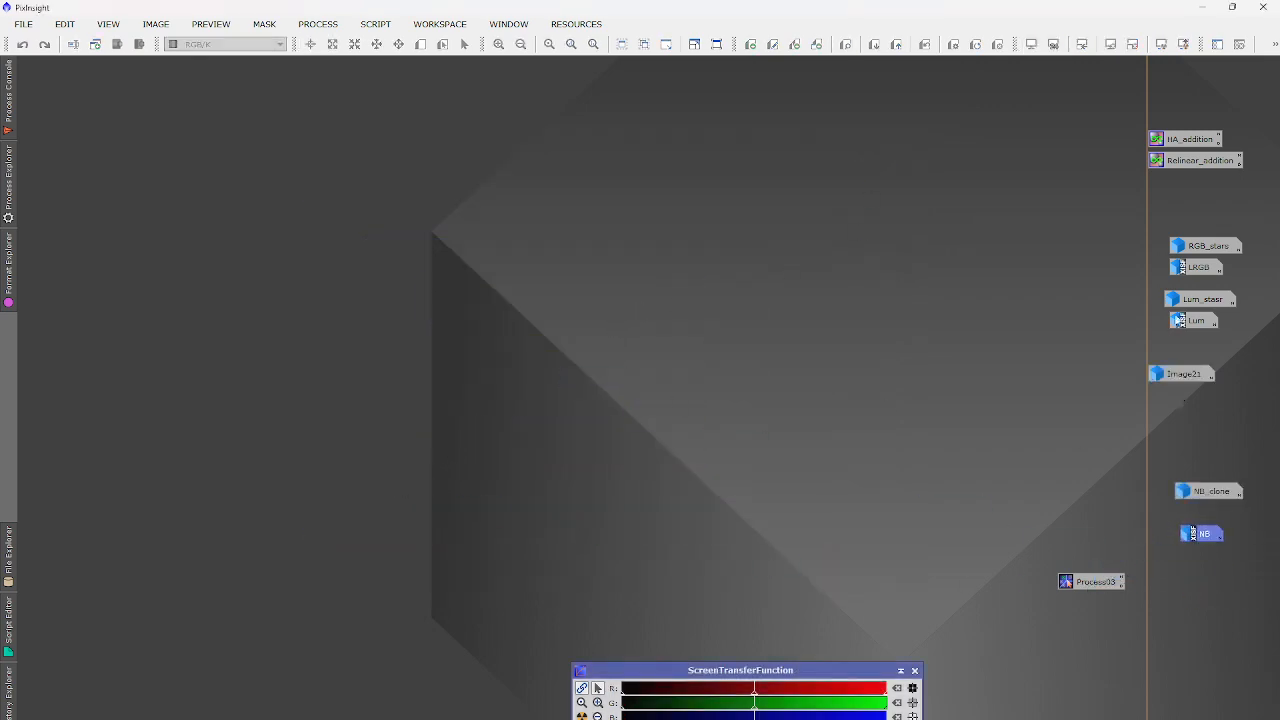
{"action": "double_click", "coordinate": [1192, 267]}
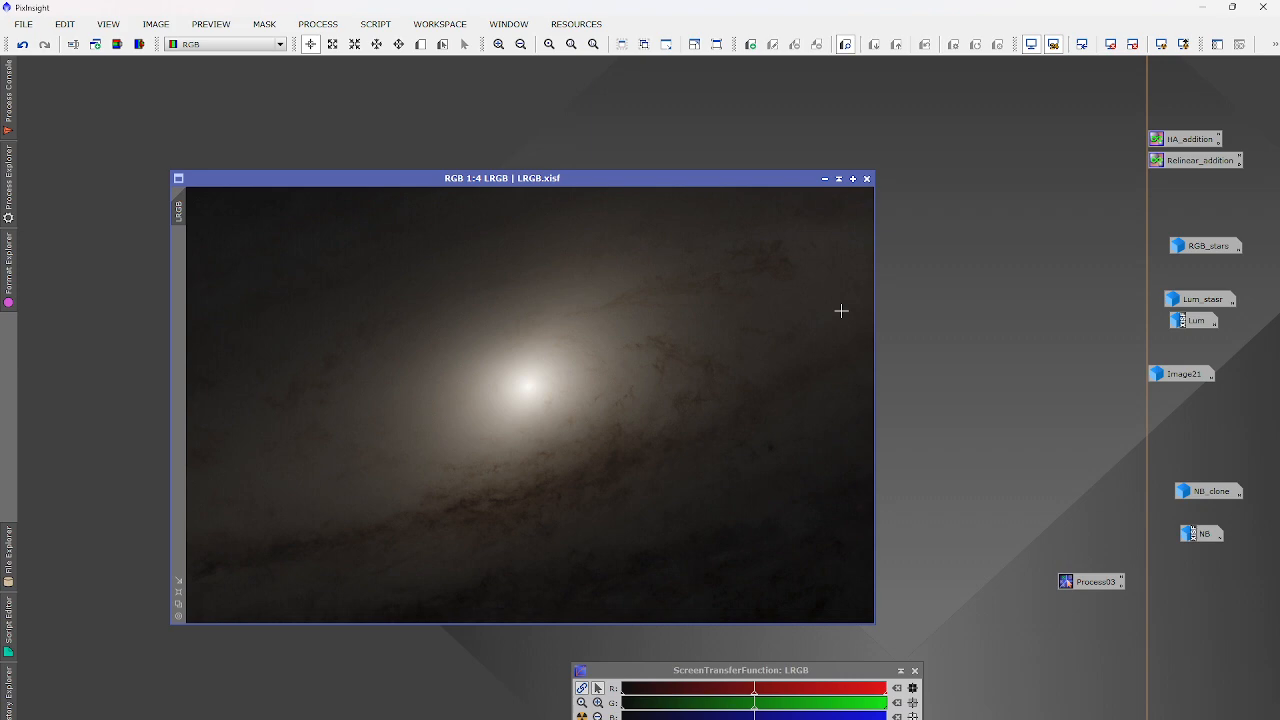
Open HistogramTransformation reset to defaults, targeting LRGB with a real-time preview.
{"action": "left_click", "coordinate": [318, 24]}
{"action": "mouse_move", "coordinate": [345, 45]}
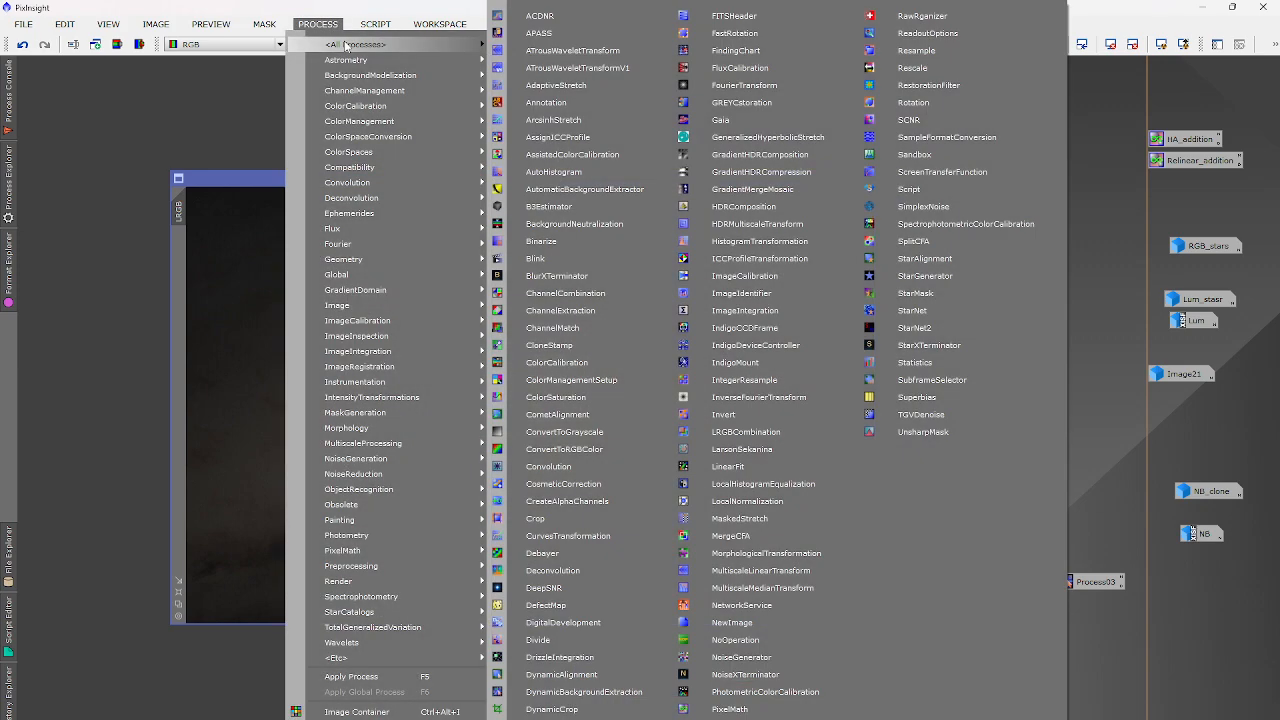
{"action": "left_click", "coordinate": [760, 241]}
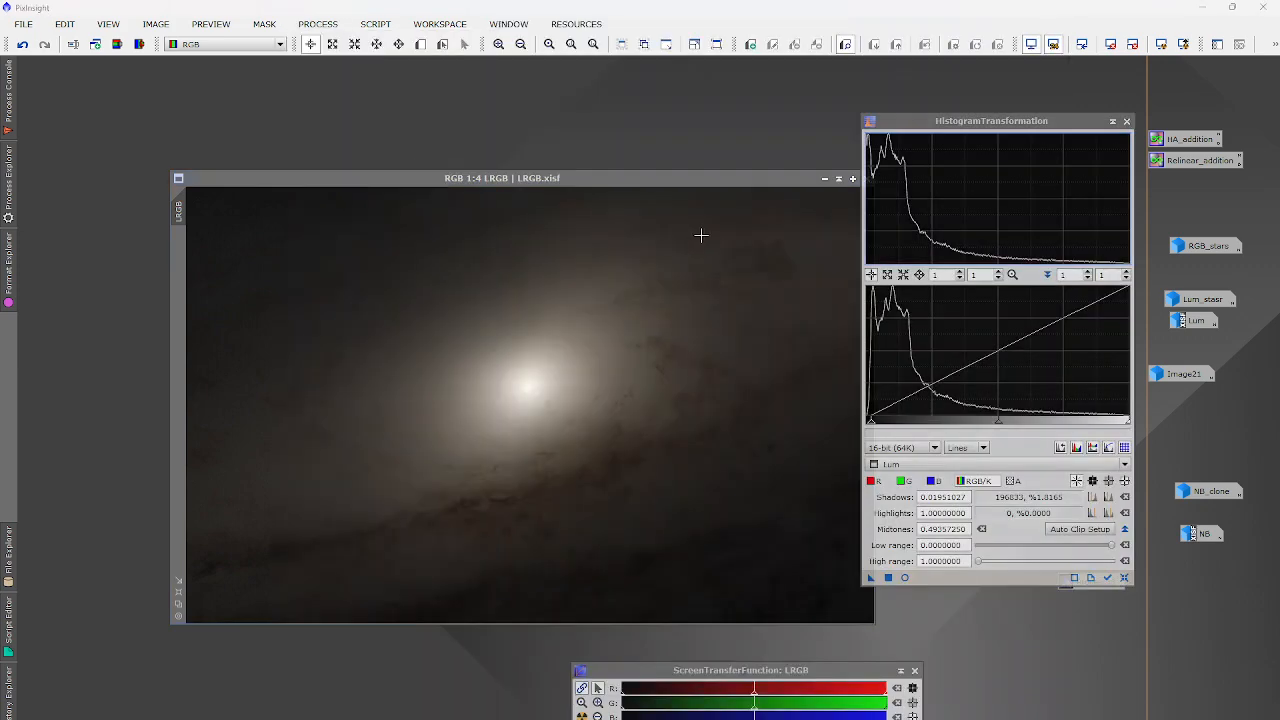
{"action": "left_click", "coordinate": [1124, 578]}
{"action": "left_click", "coordinate": [962, 447]}
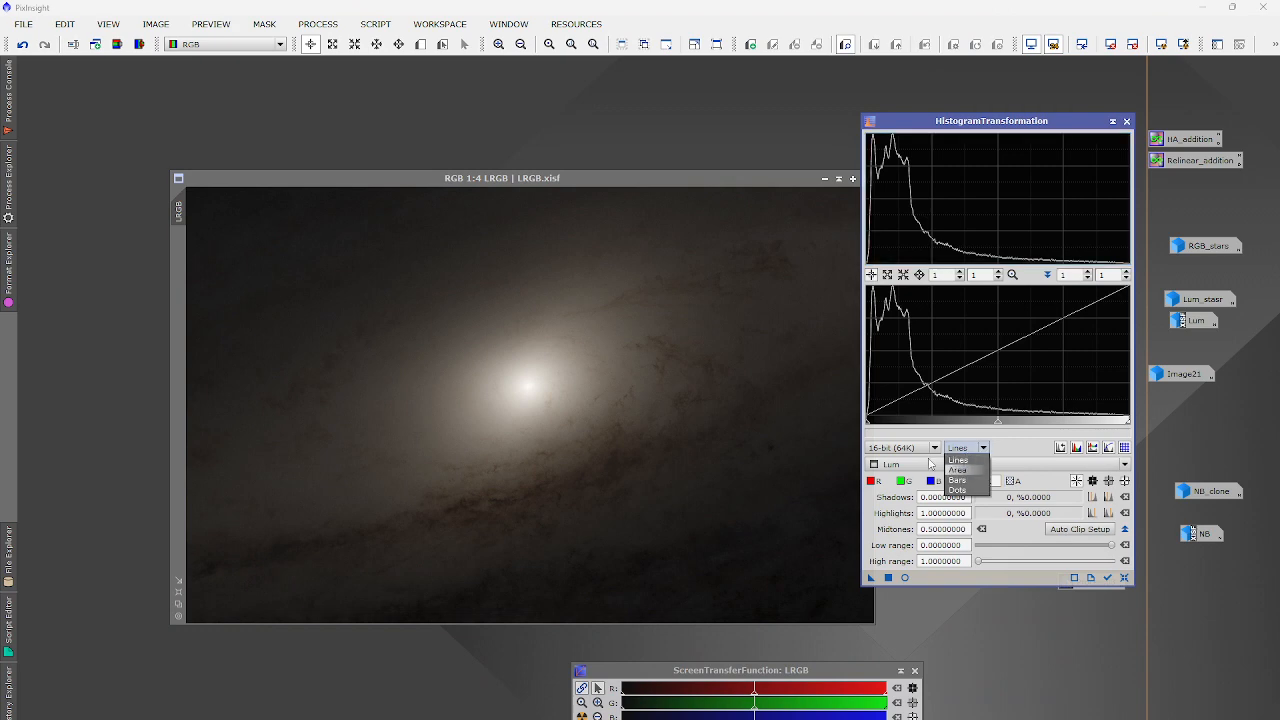
{"action": "left_click", "coordinate": [930, 463]}
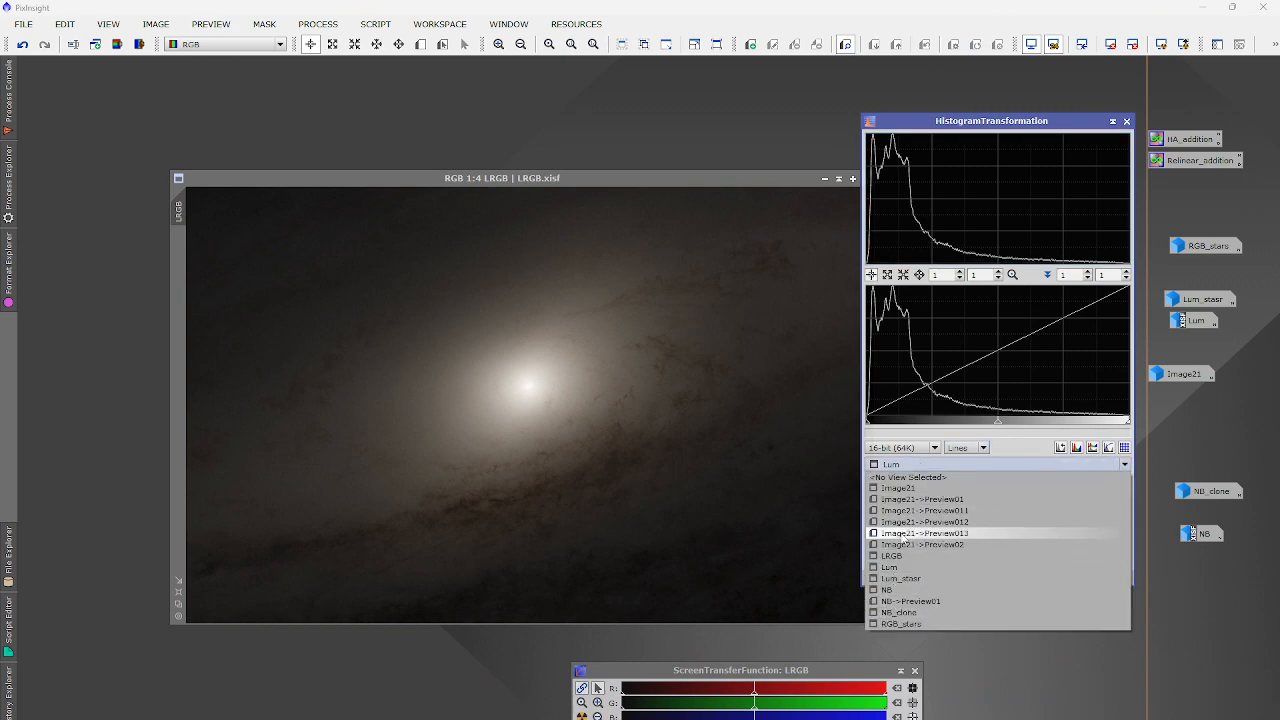
{"action": "left_click", "coordinate": [900, 556]}
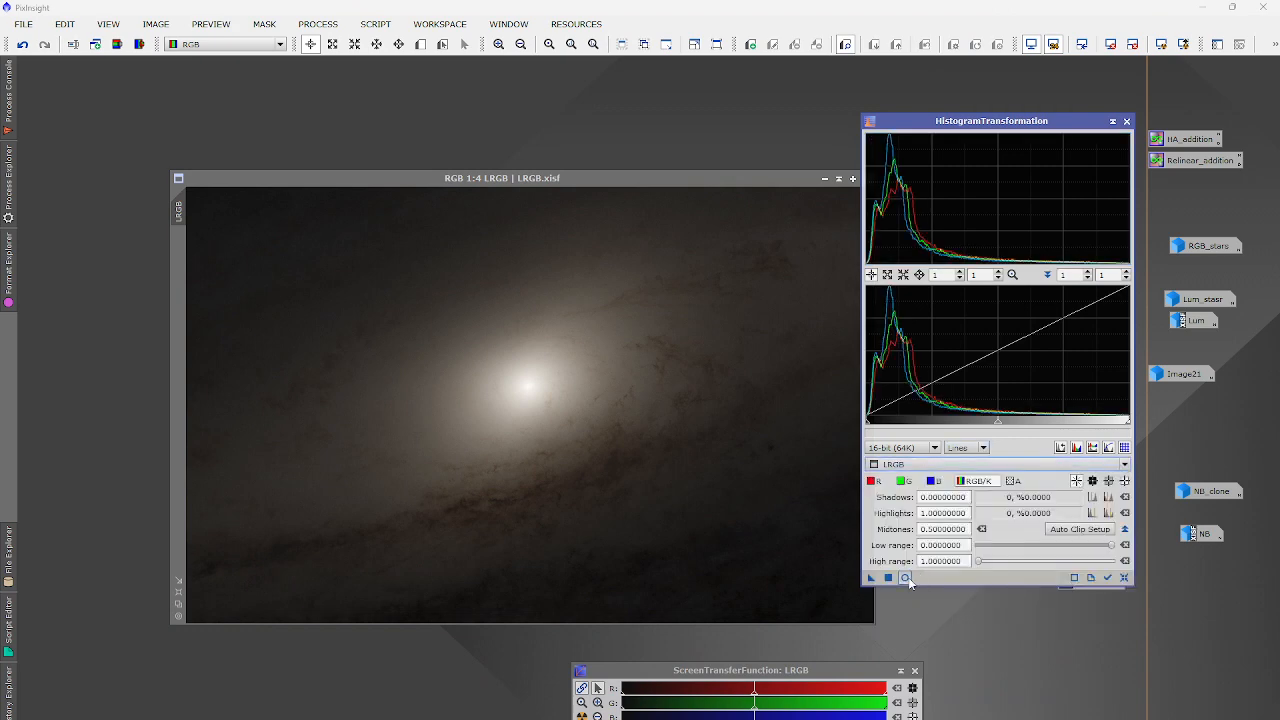
{"action": "left_click", "coordinate": [905, 578]}
Stretch LRGB with midtones 0.24810127, apply it, and close HistogramTransformation.
{"action": "left_click_drag", "start_coordinate": [998, 420], "coordinate": [931, 420]}
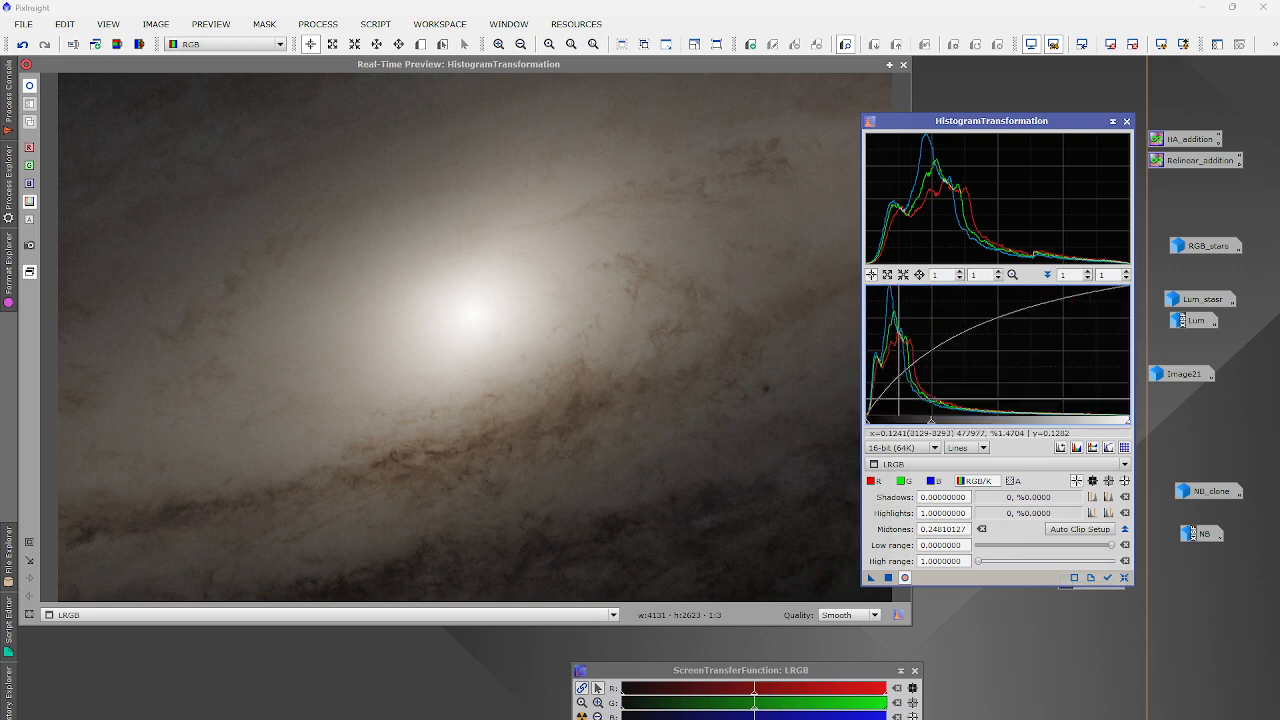
{"action": "left_click", "coordinate": [902, 66]}
{"action": "left_click", "coordinate": [888, 578]}
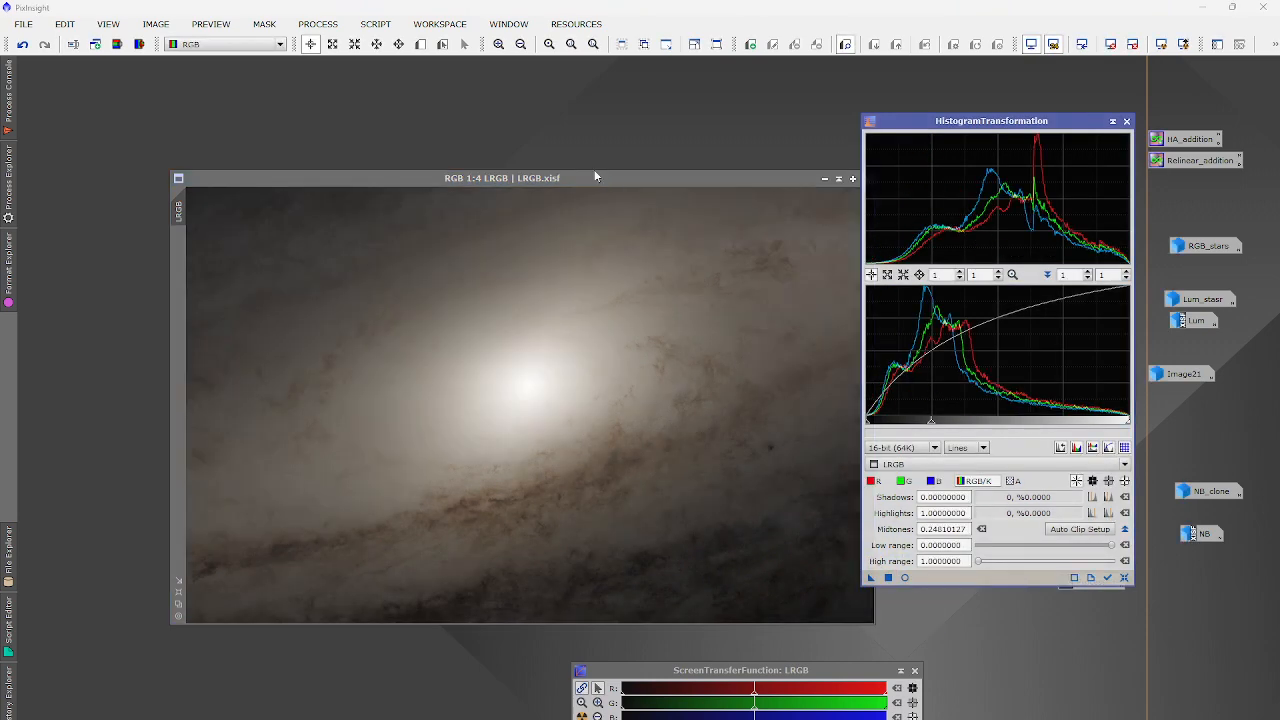
{"action": "left_click_drag", "start_coordinate": [626, 184], "coordinate": [536, 127]}
{"action": "left_click", "coordinate": [1126, 121]}
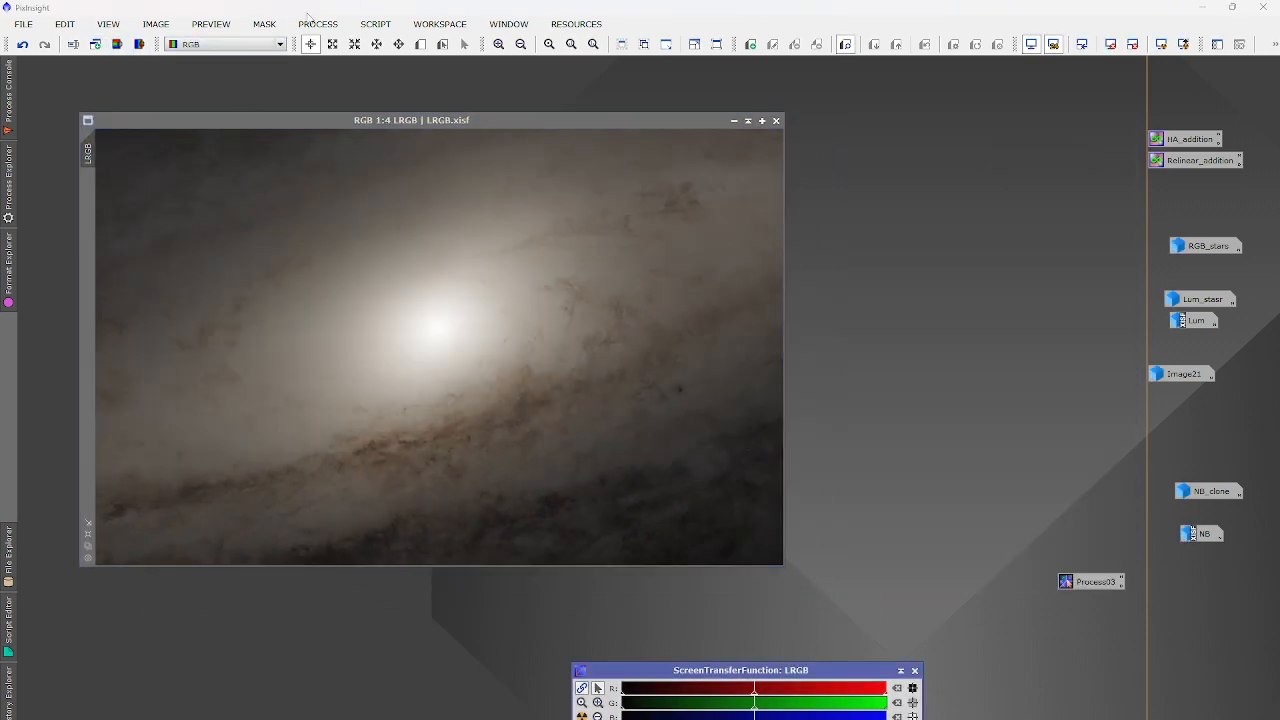
Extract LRGB's CIE L* lightness into a new image, LRGB_L.
{"action": "left_click", "coordinate": [318, 23]}
{"action": "mouse_move", "coordinate": [363, 47]}
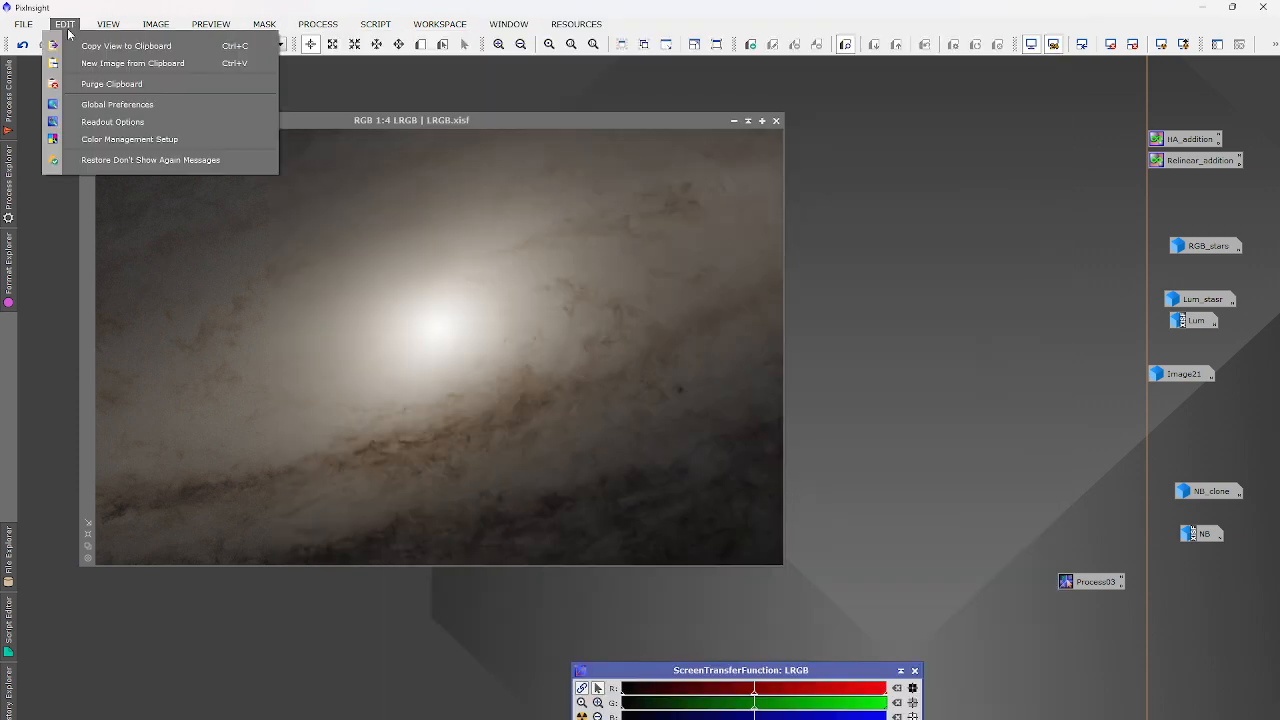
{"action": "left_click", "coordinate": [124, 6]}
{"action": "left_click", "coordinate": [116, 44]}
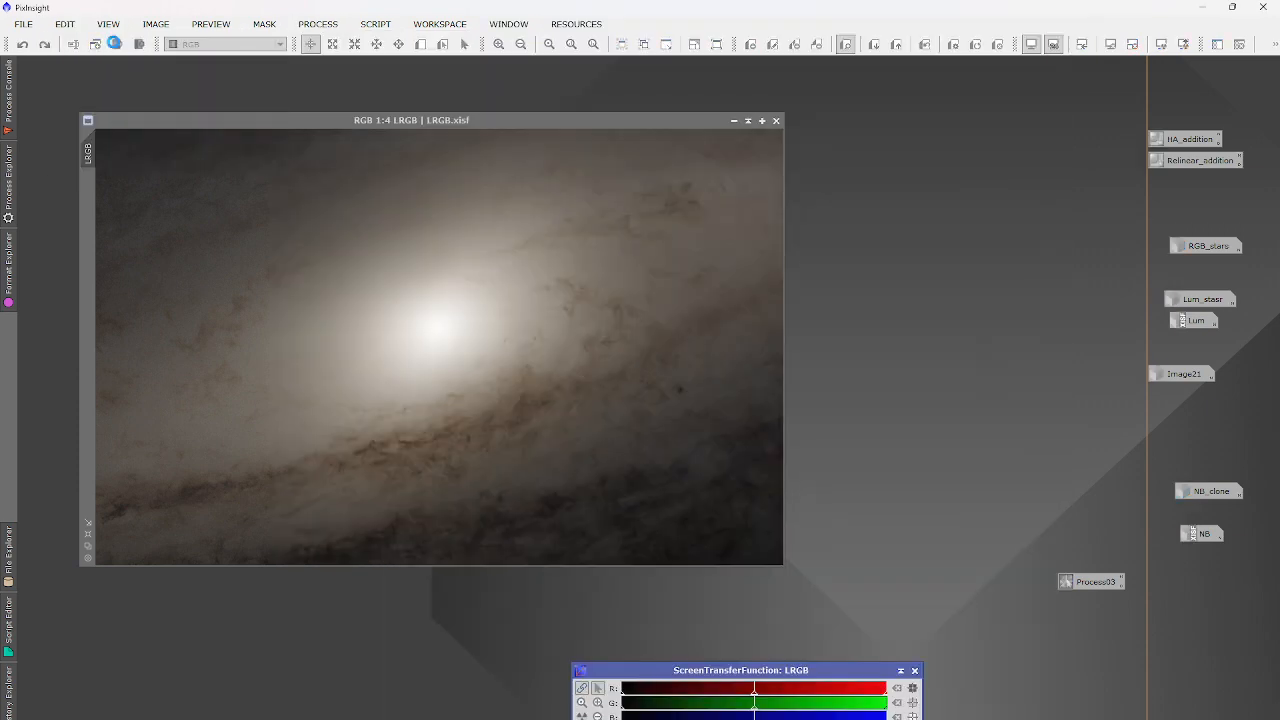
Set MultiscaleMedianTransform to 7 layers.
{"action": "left_click", "coordinate": [338, 24]}
{"action": "mouse_move", "coordinate": [422, 50]}
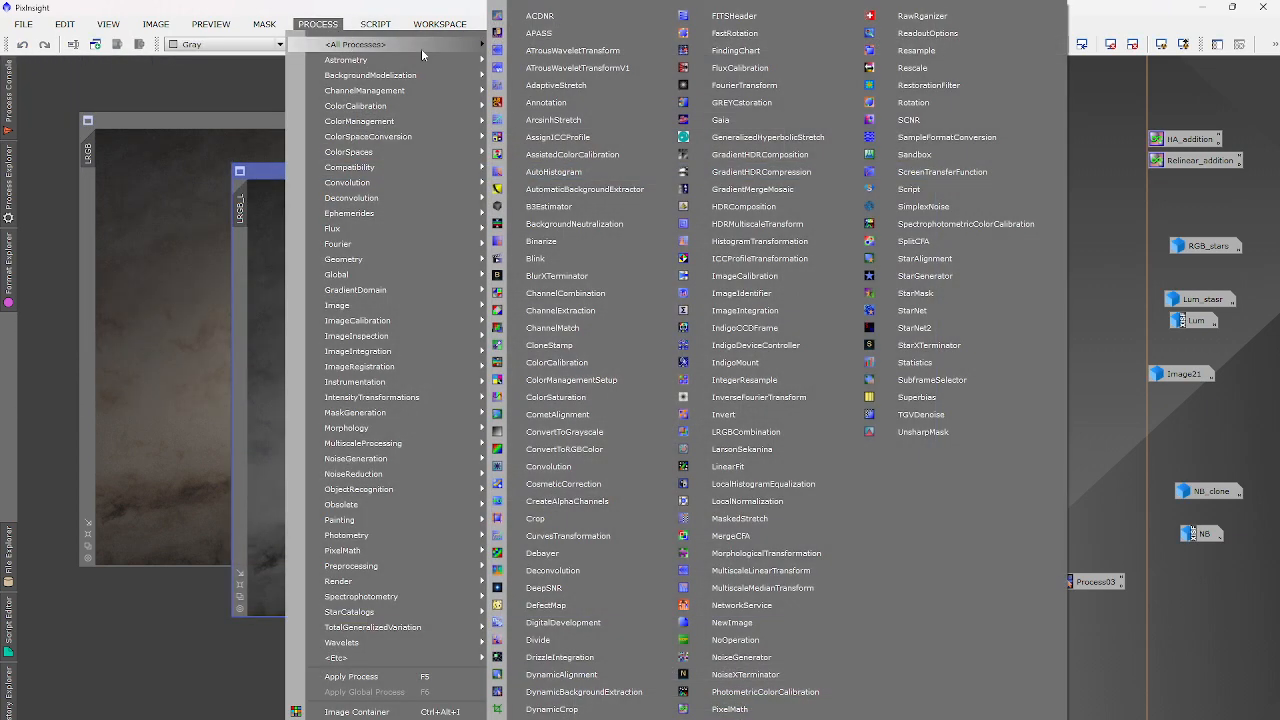
{"action": "left_click", "coordinate": [750, 587]}
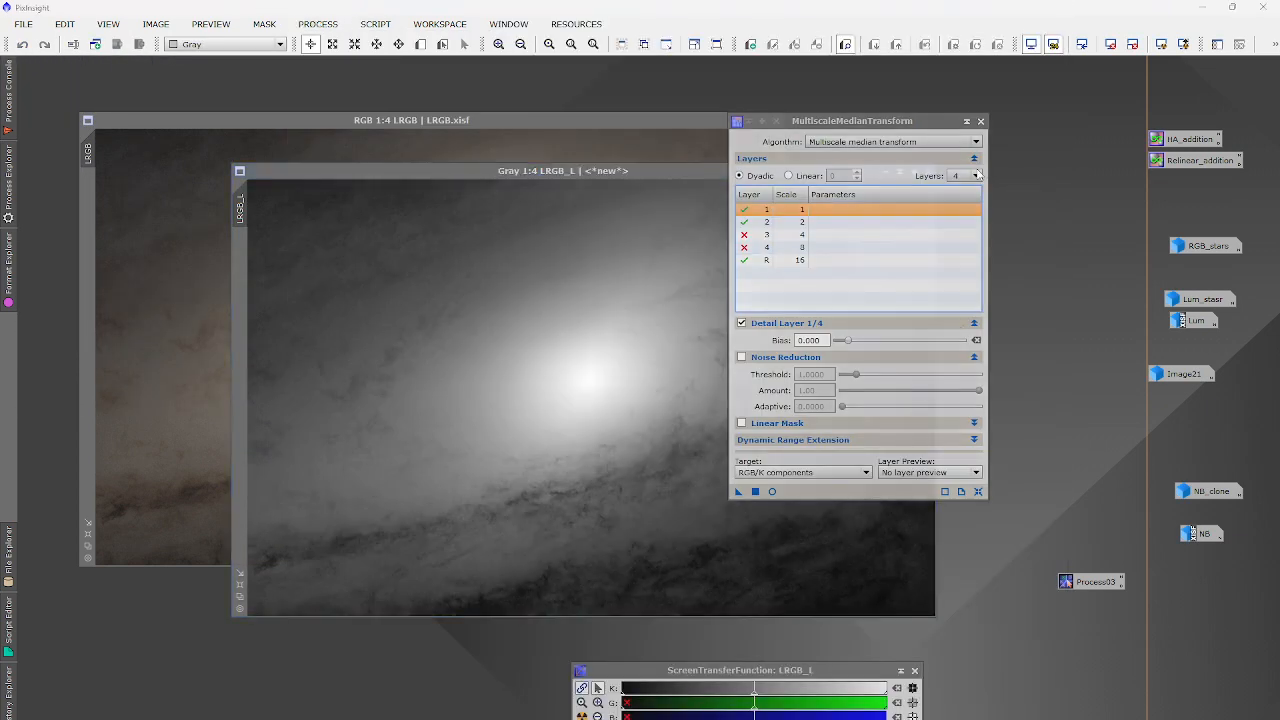
{"action": "left_click", "coordinate": [978, 175]}
{"action": "left_click", "coordinate": [966, 247]}
Disable detail layers 1 through 7, leaving only the residual layer R enabled.
{"action": "left_click", "coordinate": [747, 286]}
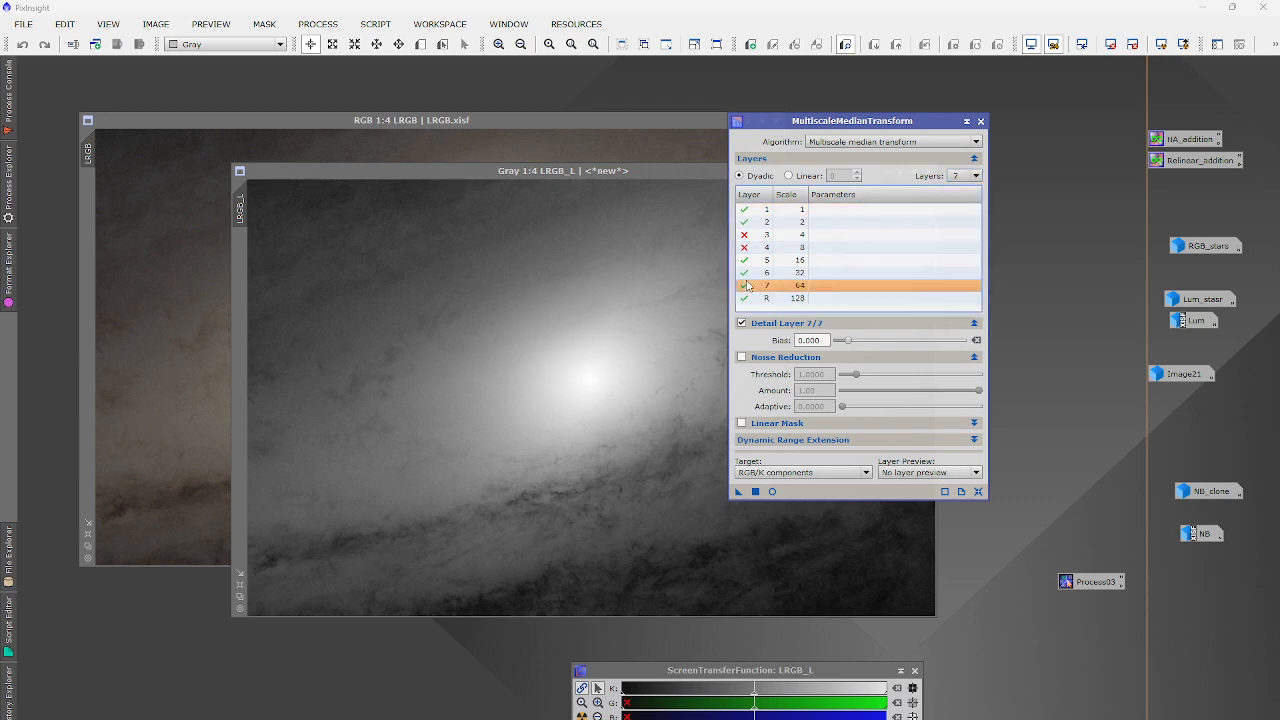
{"action": "left_click", "coordinate": [747, 286]}
{"action": "left_click", "coordinate": [744, 273]}
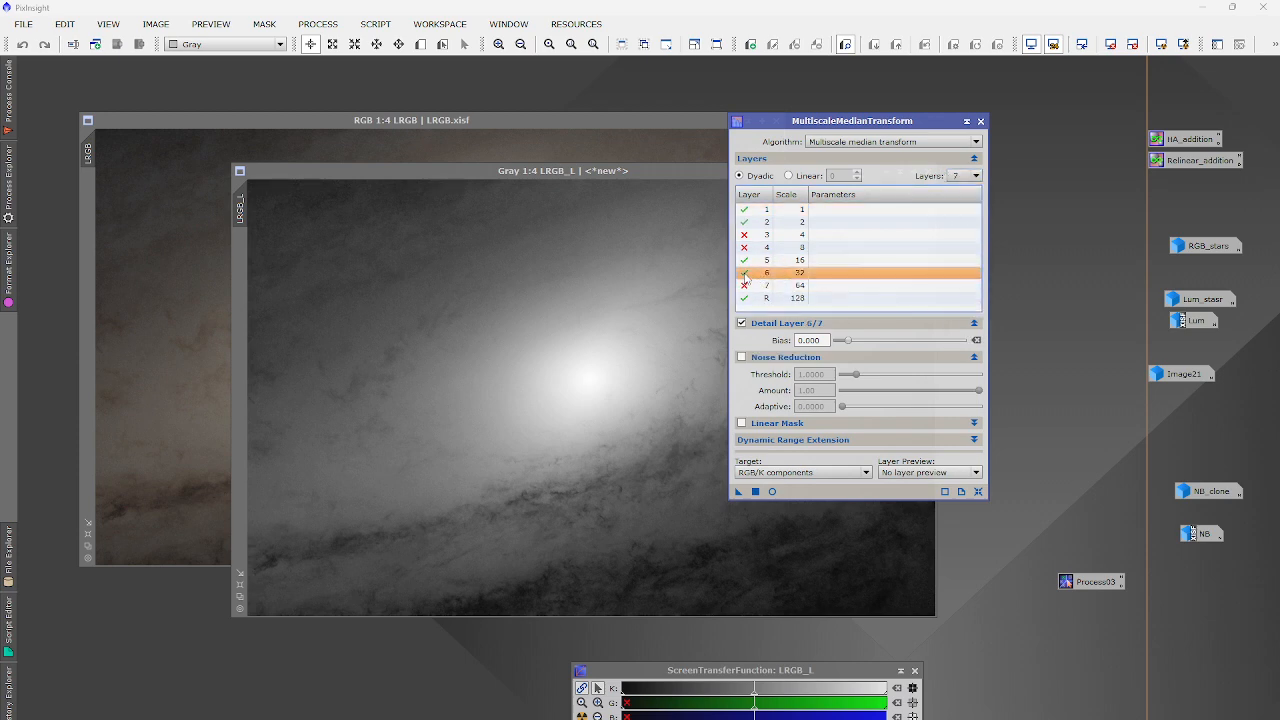
{"action": "left_click", "coordinate": [744, 273]}
{"action": "left_click", "coordinate": [744, 260]}
{"action": "left_click", "coordinate": [744, 260]}
{"action": "left_click", "coordinate": [744, 234]}
{"action": "left_click", "coordinate": [744, 234]}
{"action": "left_click", "coordinate": [747, 222]}
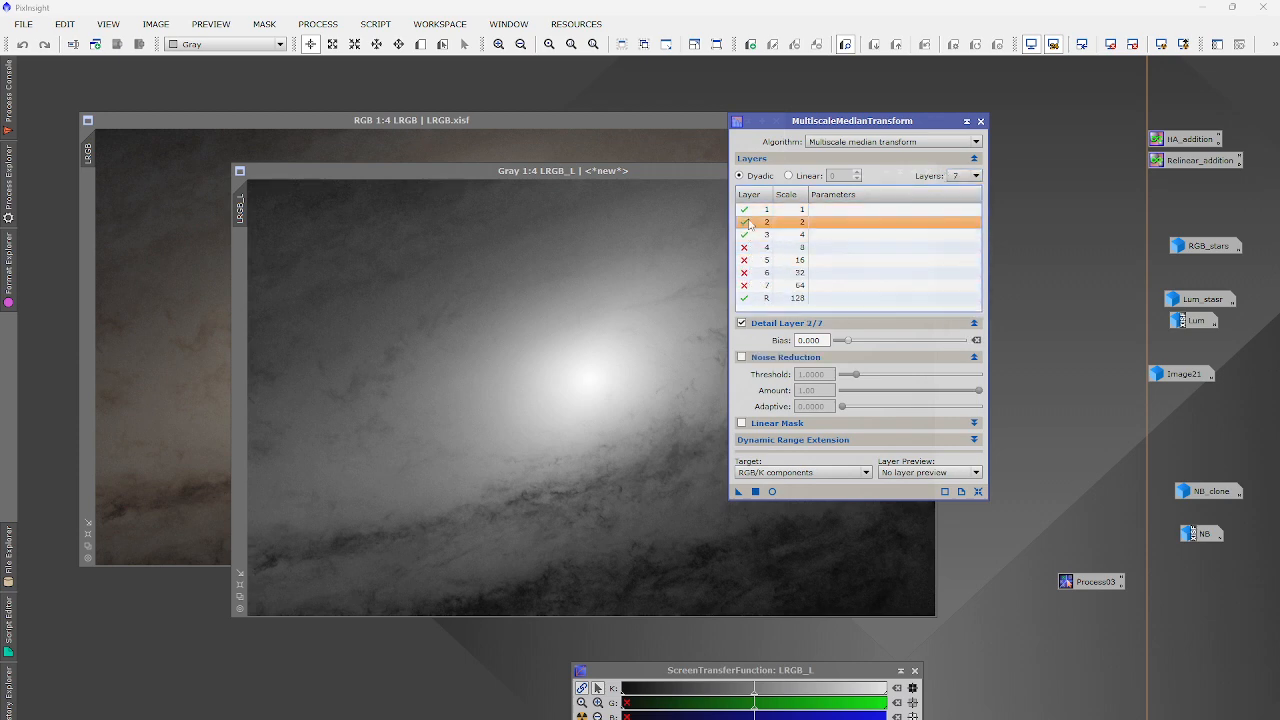
{"action": "left_click", "coordinate": [748, 222]}
{"action": "double_click", "coordinate": [746, 234]}
{"action": "double_click", "coordinate": [744, 210]}
Apply the MultiscaleMedianTransform to LRGB_L, blurring it down to its residual.
{"action": "left_click", "coordinate": [669, 251]}
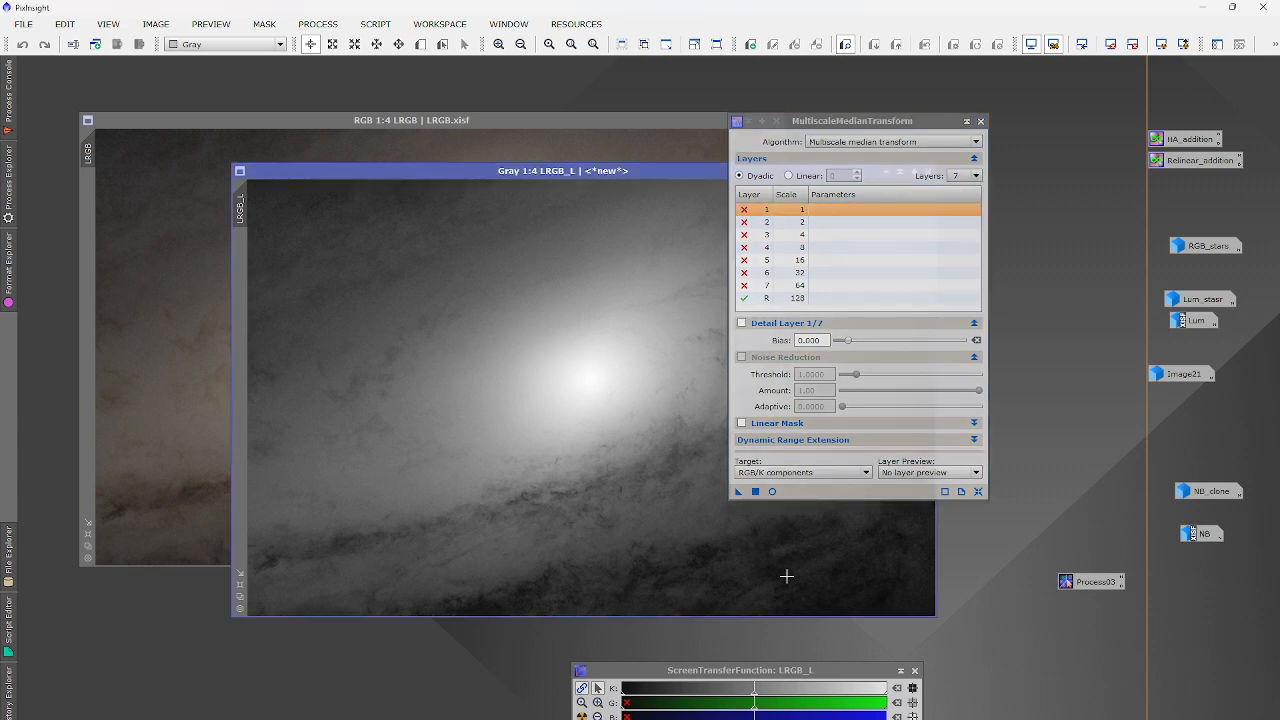
{"action": "left_click", "coordinate": [755, 491]}
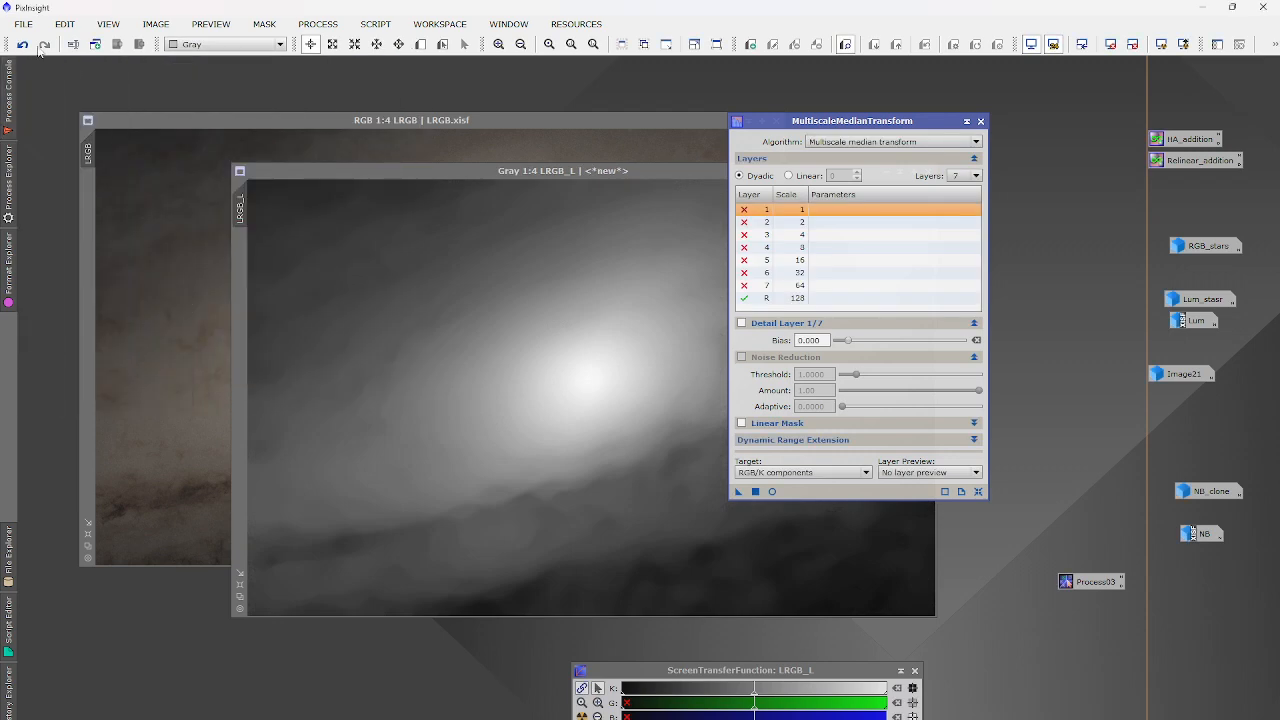
{"action": "scroll", "coordinate": [633, 393], "scroll_direction": "up", "scroll_amount": 3}
{"action": "scroll", "coordinate": [630, 390], "scroll_direction": "down", "scroll_amount": 3}
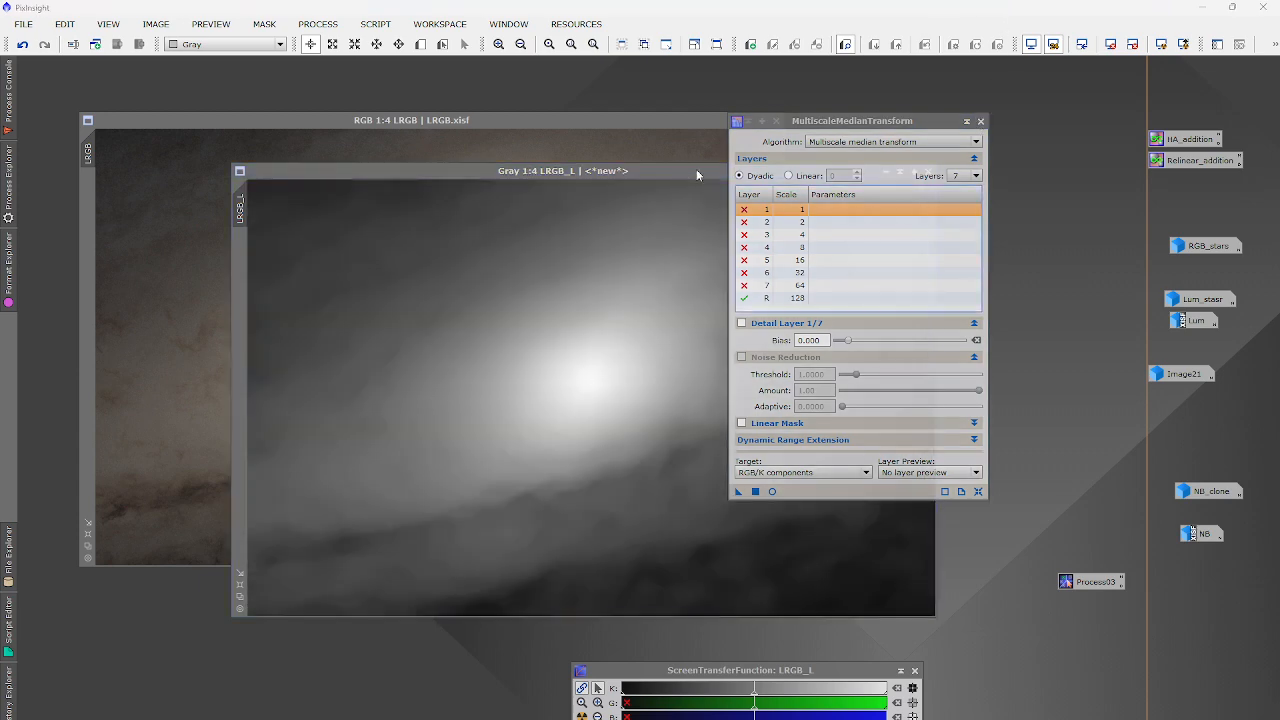
Close the tool, move LRGB_L aside and bring the LRGB colour image forward.
{"action": "left_click", "coordinate": [980, 121]}
{"action": "left_click_drag", "start_coordinate": [734, 171], "coordinate": [866, 136]}
{"action": "left_click", "coordinate": [404, 300]}
{"action": "scroll", "coordinate": [635, 294], "scroll_direction": "up", "scroll_amount": 2}
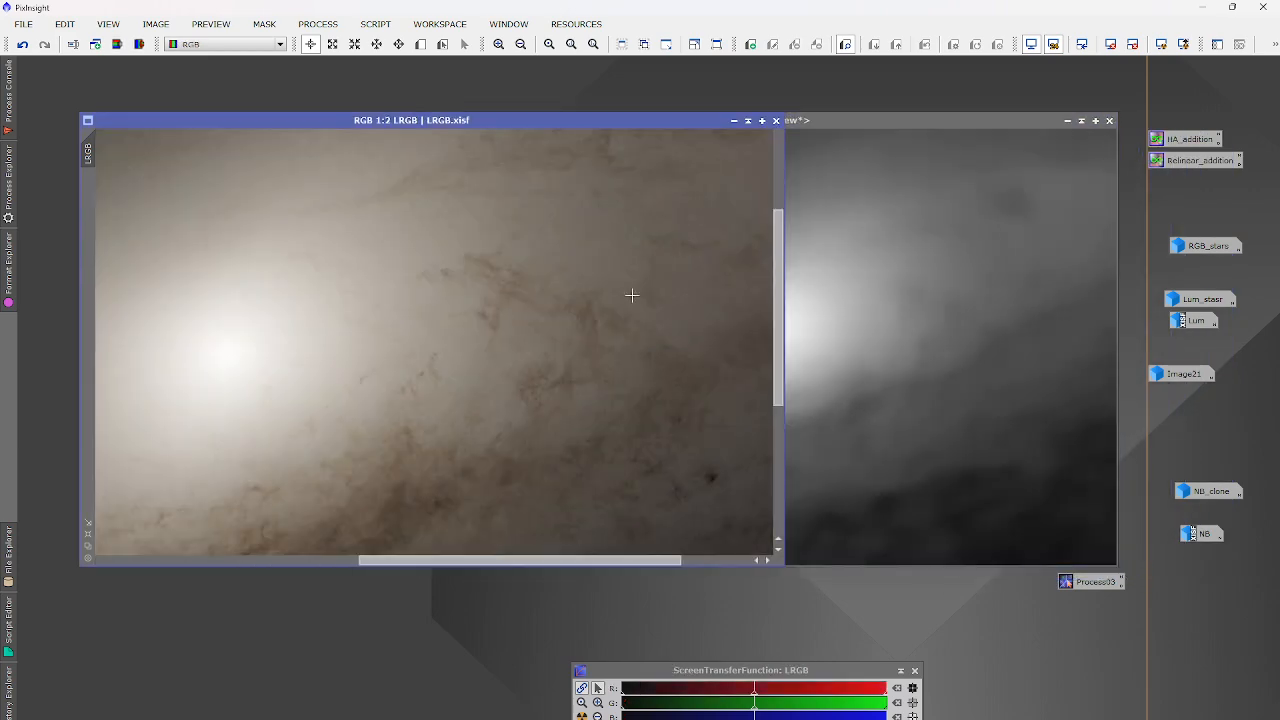
{"action": "scroll", "coordinate": [635, 294], "scroll_direction": "down", "scroll_amount": 2}
Run ChannelCombination in HSI colour space on LRGB, then close it.
{"action": "left_click", "coordinate": [318, 23]}
{"action": "mouse_move", "coordinate": [352, 44]}
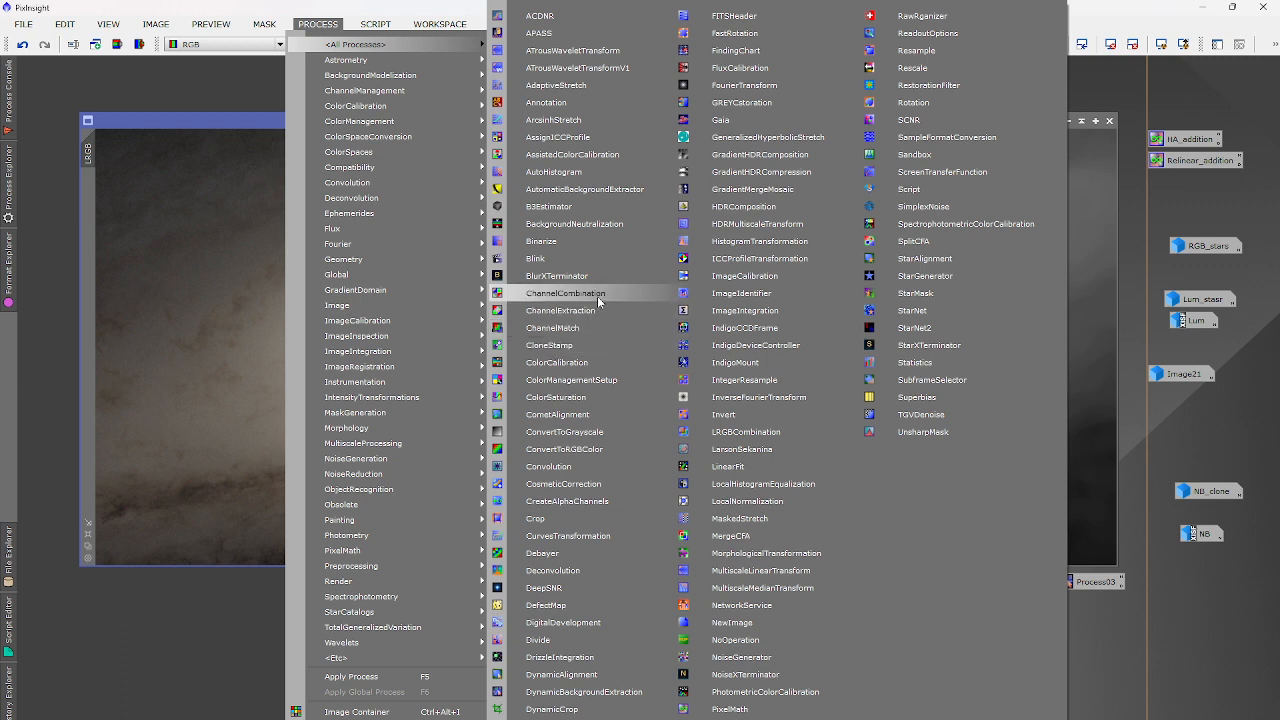
{"action": "left_click", "coordinate": [599, 293]}
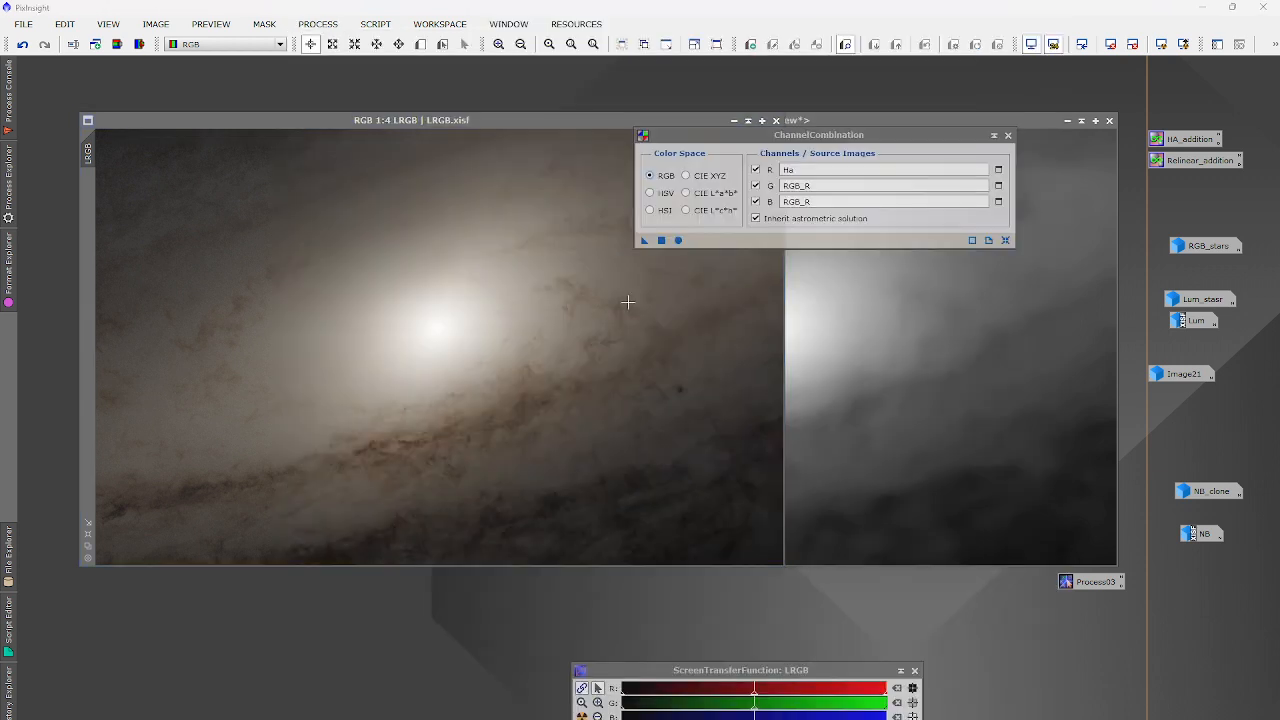
{"action": "left_click", "coordinate": [673, 213]}
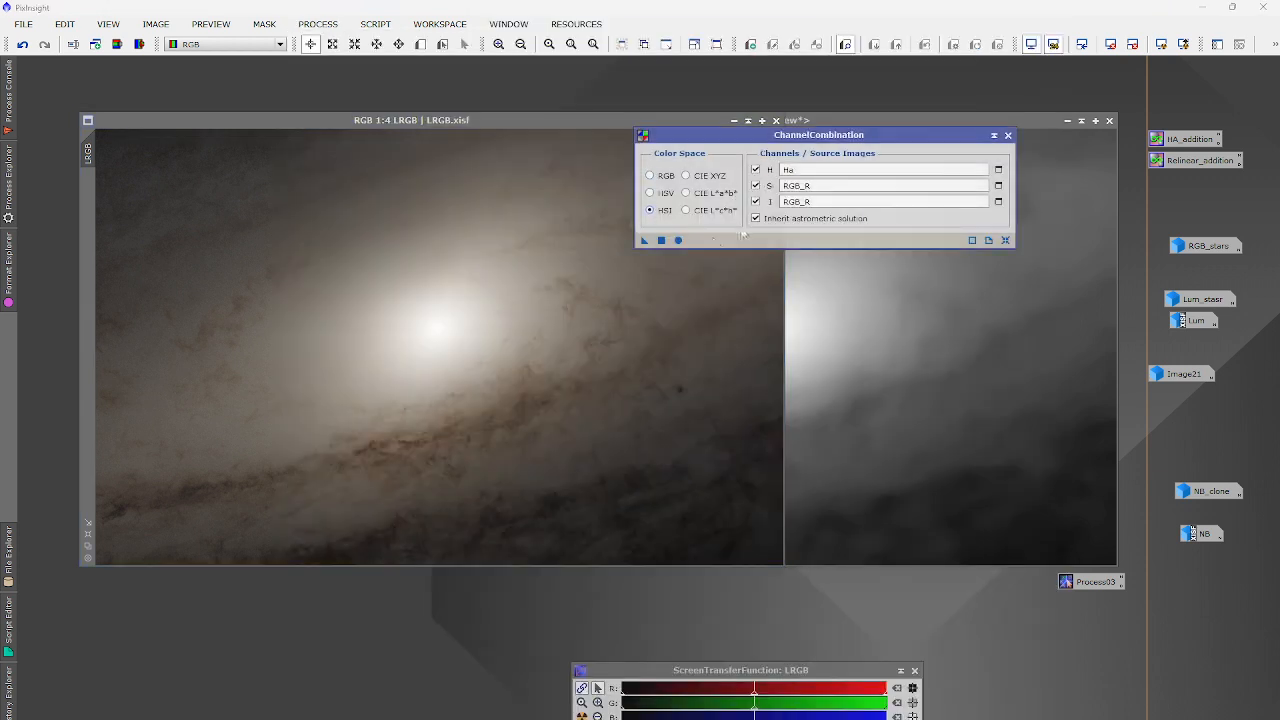
{"action": "left_click", "coordinate": [661, 240]}
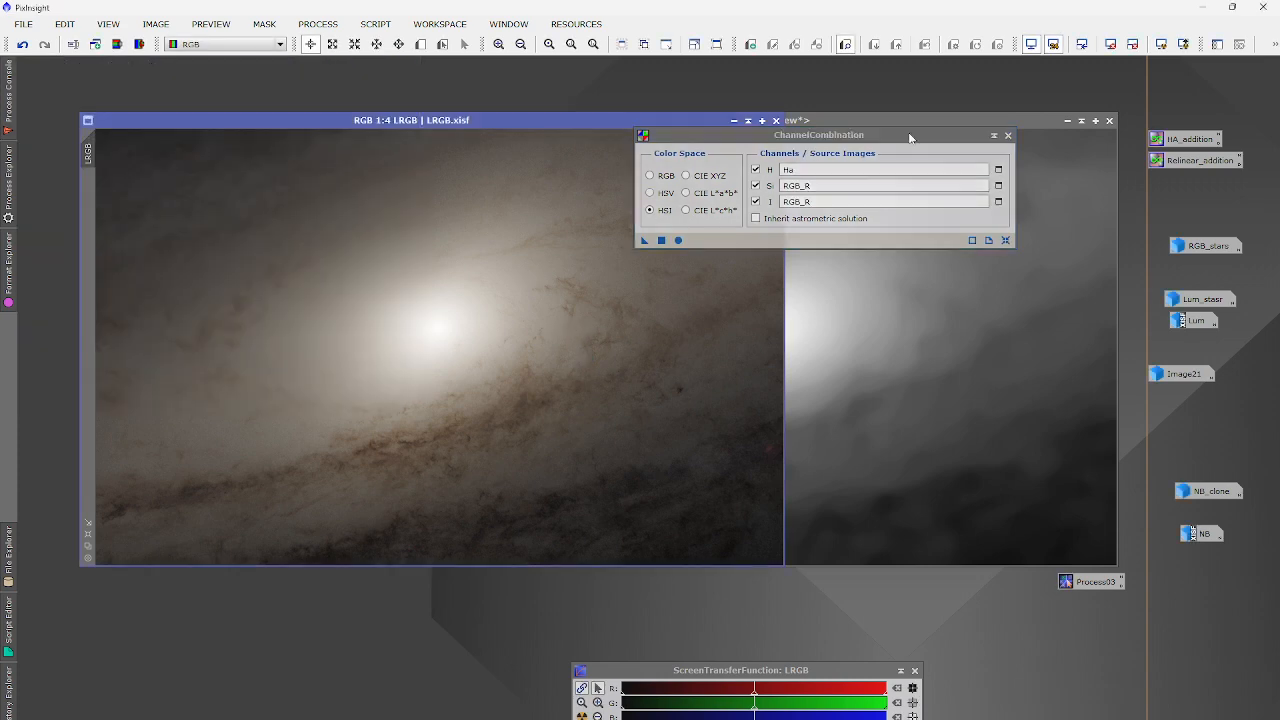
{"action": "left_click", "coordinate": [1008, 135]}
Use ChannelExtraction in HSI mode to split LRGB into LRGB_H, LRGB_Si and LRGB_I.
{"action": "left_click", "coordinate": [318, 23]}
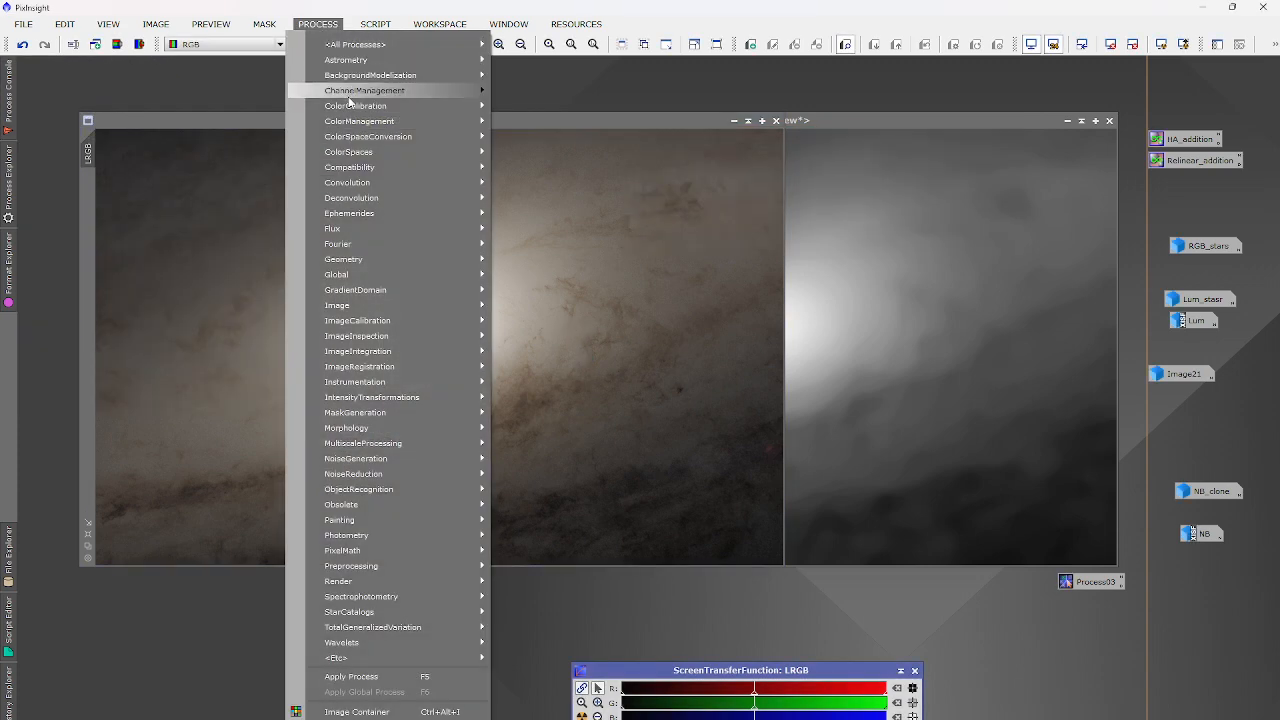
{"action": "mouse_move", "coordinate": [345, 45]}
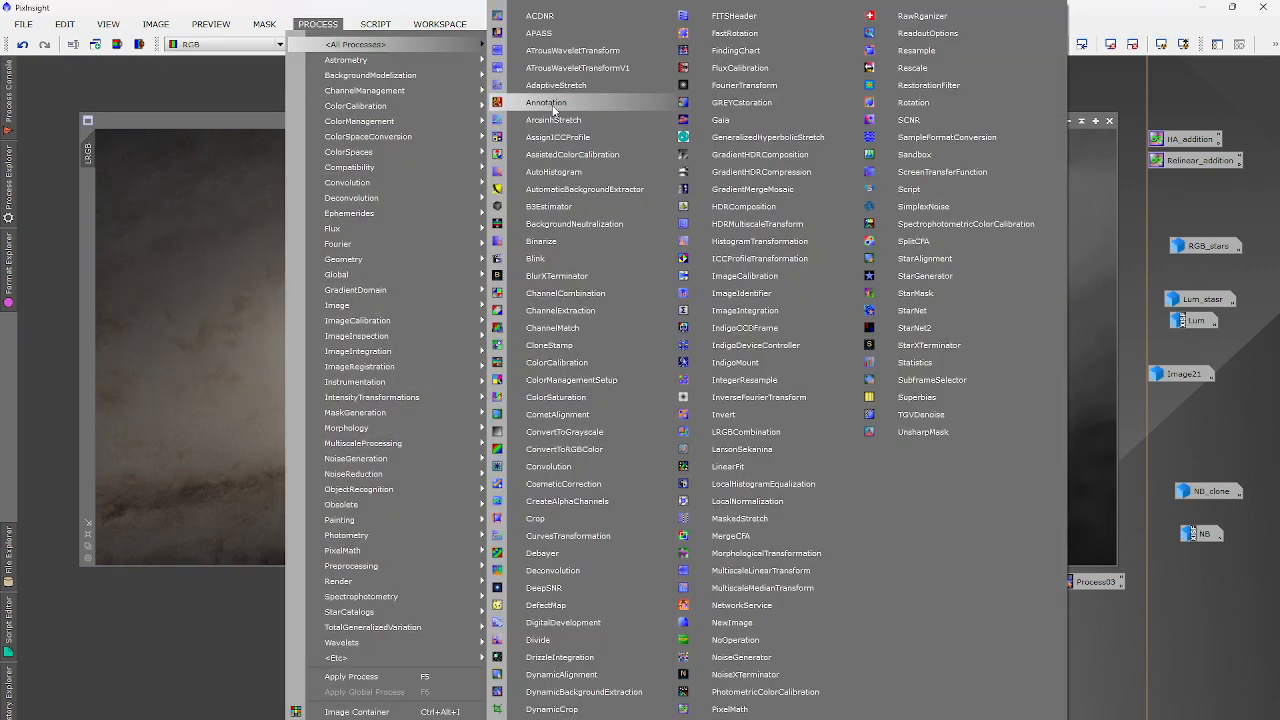
{"action": "left_click", "coordinate": [585, 311]}
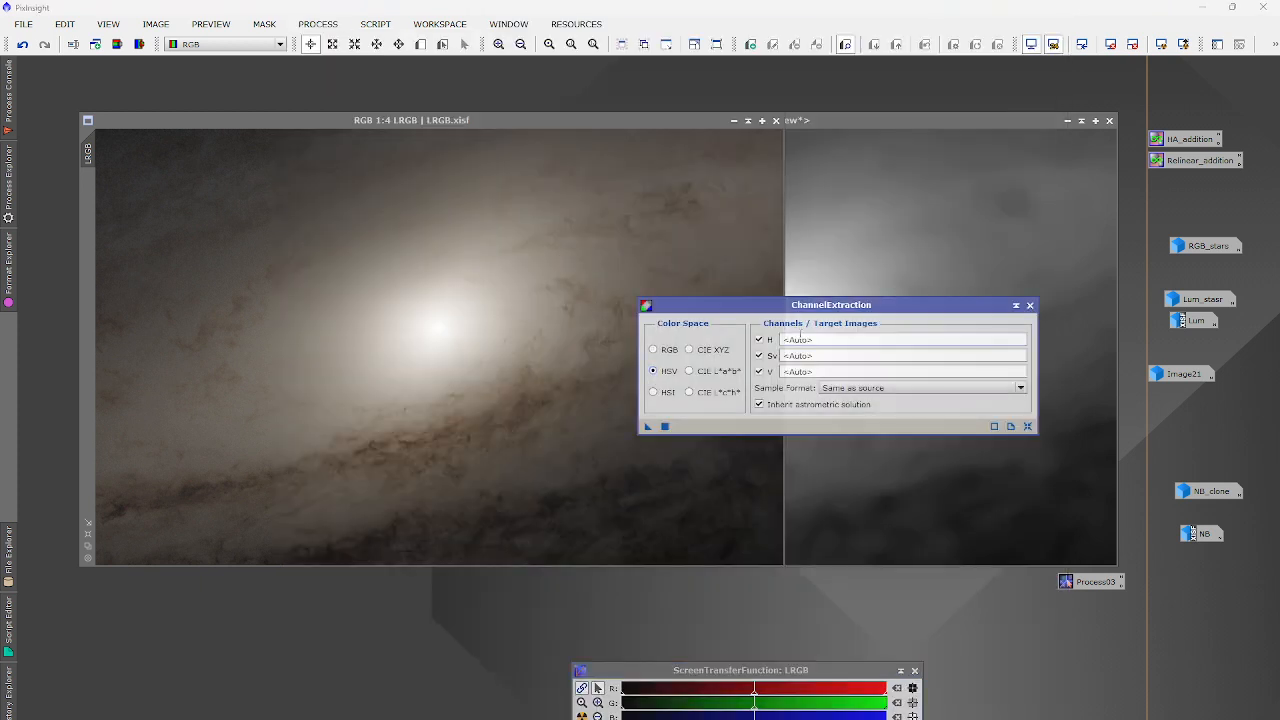
{"action": "left_click", "coordinate": [653, 392]}
{"action": "left_click", "coordinate": [665, 426]}
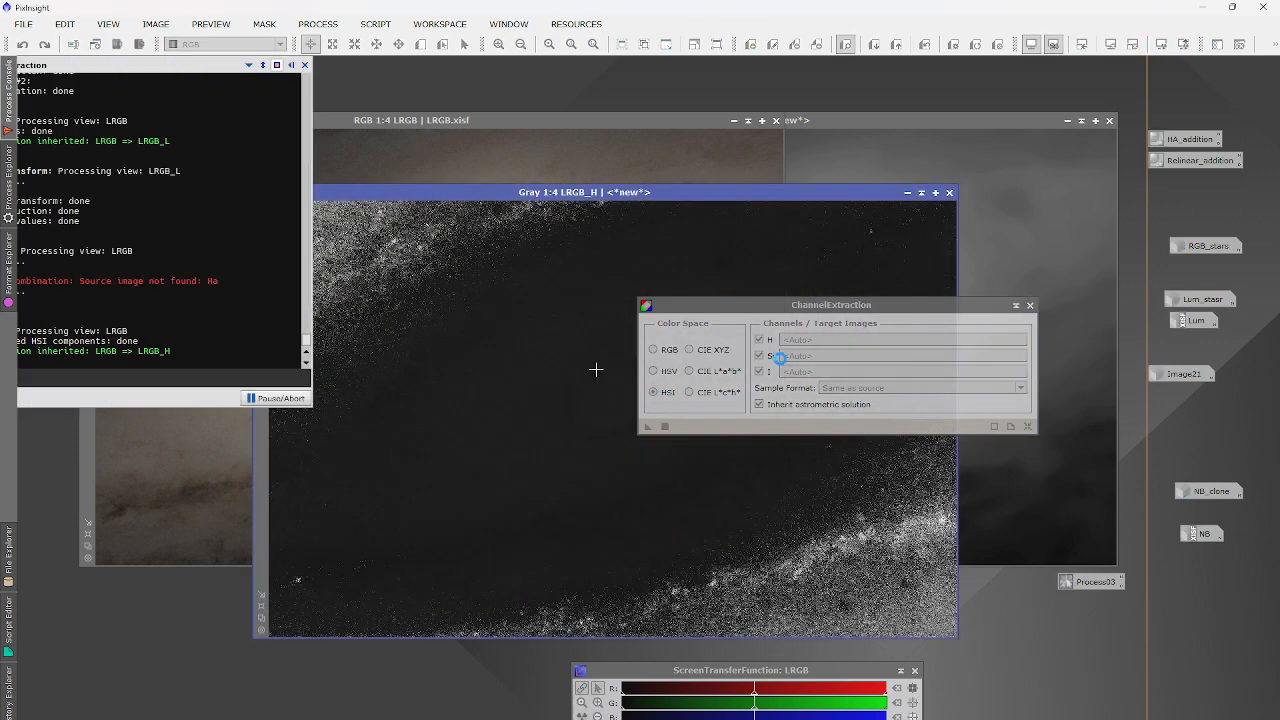
{"action": "left_click", "coordinate": [1030, 305]}
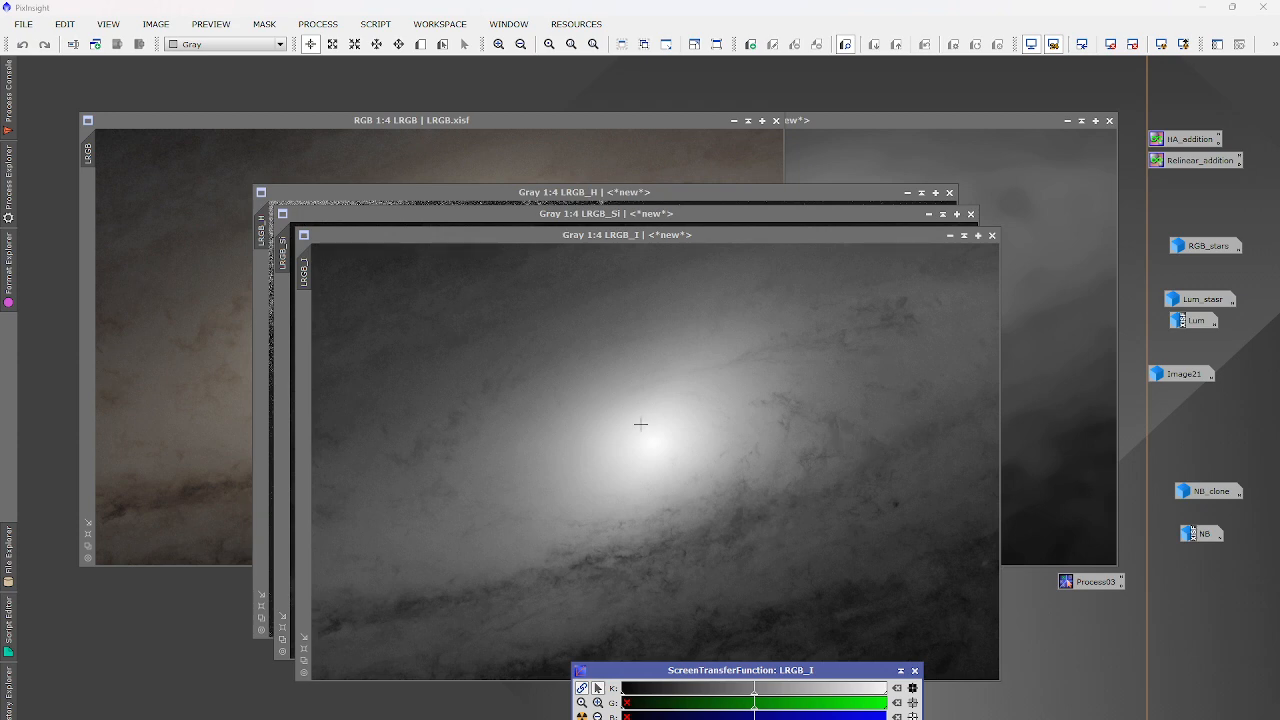
Apply LRGB_L as a mask on LRGB_I and hide the red mask overlay.
{"action": "left_click", "coordinate": [1048, 302]}
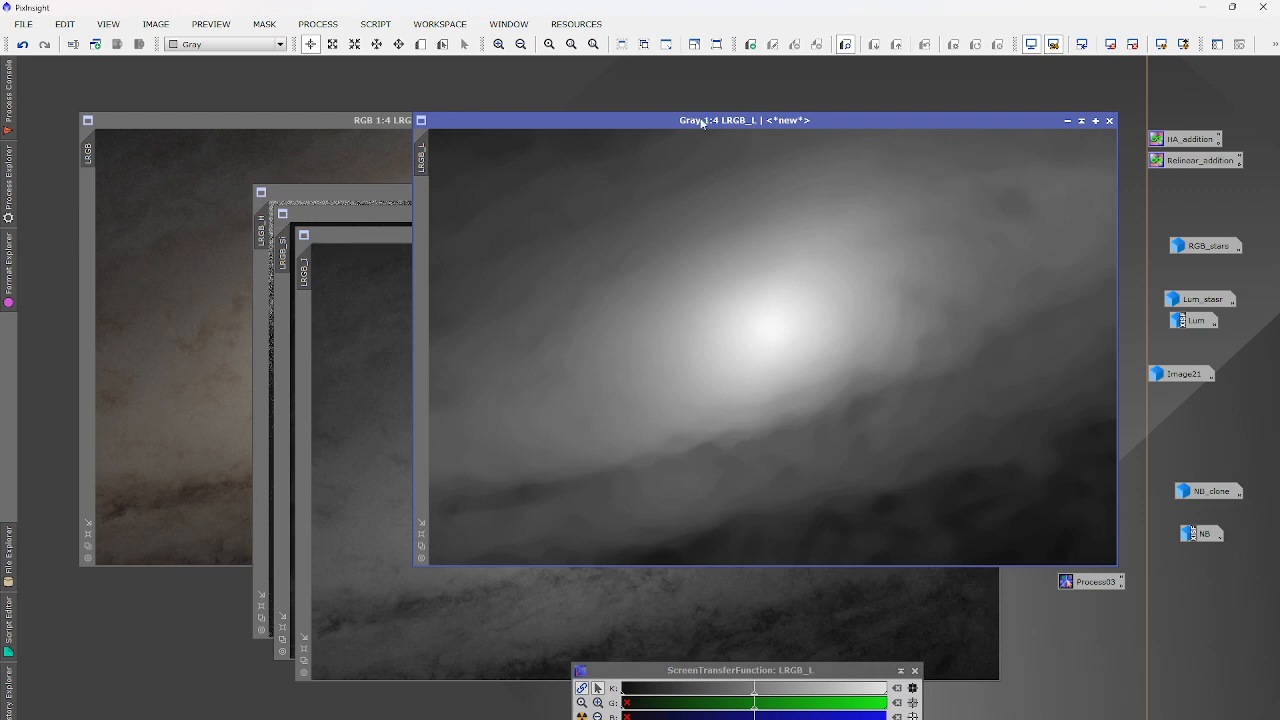
{"action": "left_click_drag", "start_coordinate": [702, 122], "coordinate": [852, 229]}
{"action": "left_click_drag", "start_coordinate": [573, 266], "coordinate": [304, 340]}
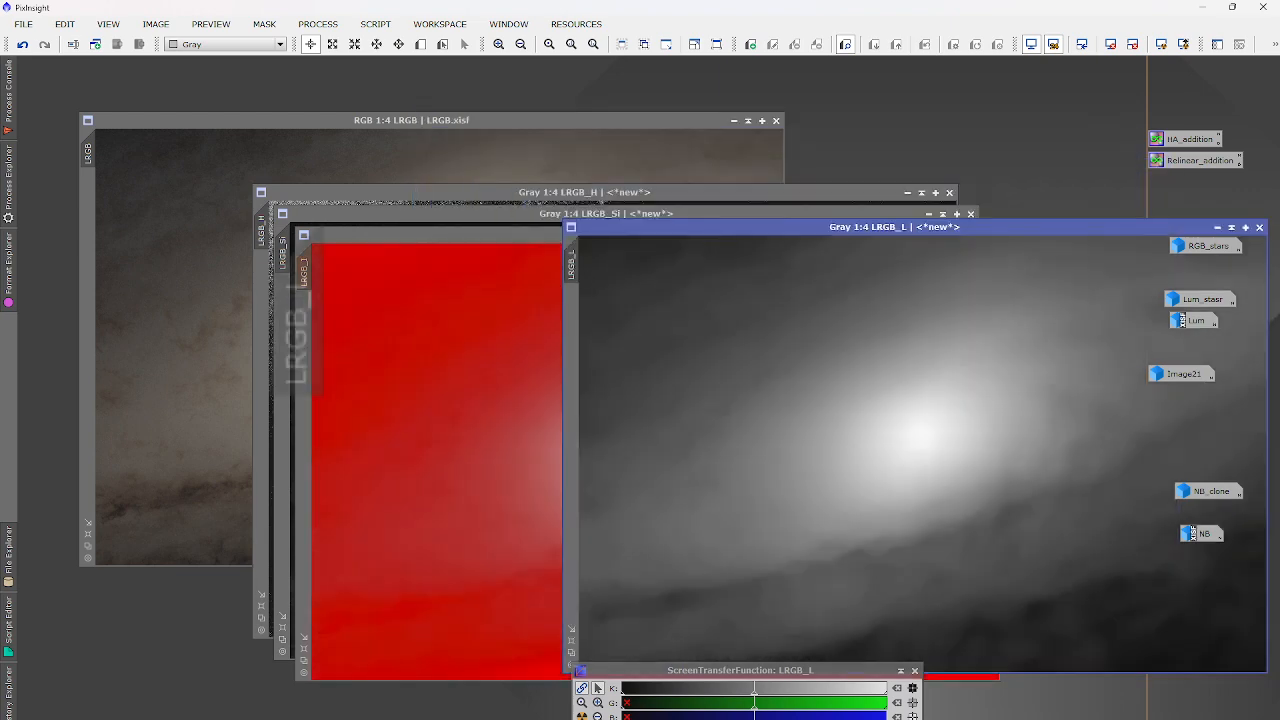
{"action": "left_click", "coordinate": [459, 412]}
{"action": "left_click", "coordinate": [264, 23]}
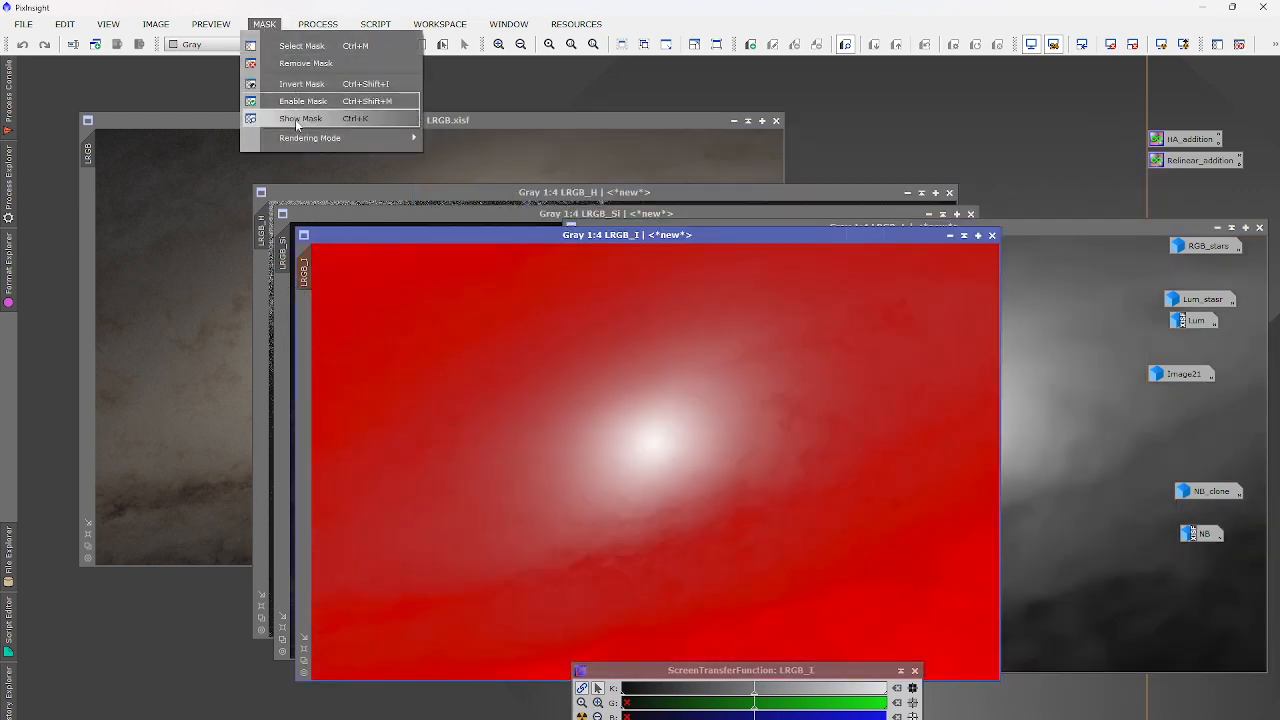
{"action": "left_click", "coordinate": [296, 124]}
Apply HDRMultiscaleTransform to LRGB_I with lightness only and lightness mask enabled.
{"action": "left_click", "coordinate": [318, 23]}
{"action": "mouse_move", "coordinate": [355, 44]}
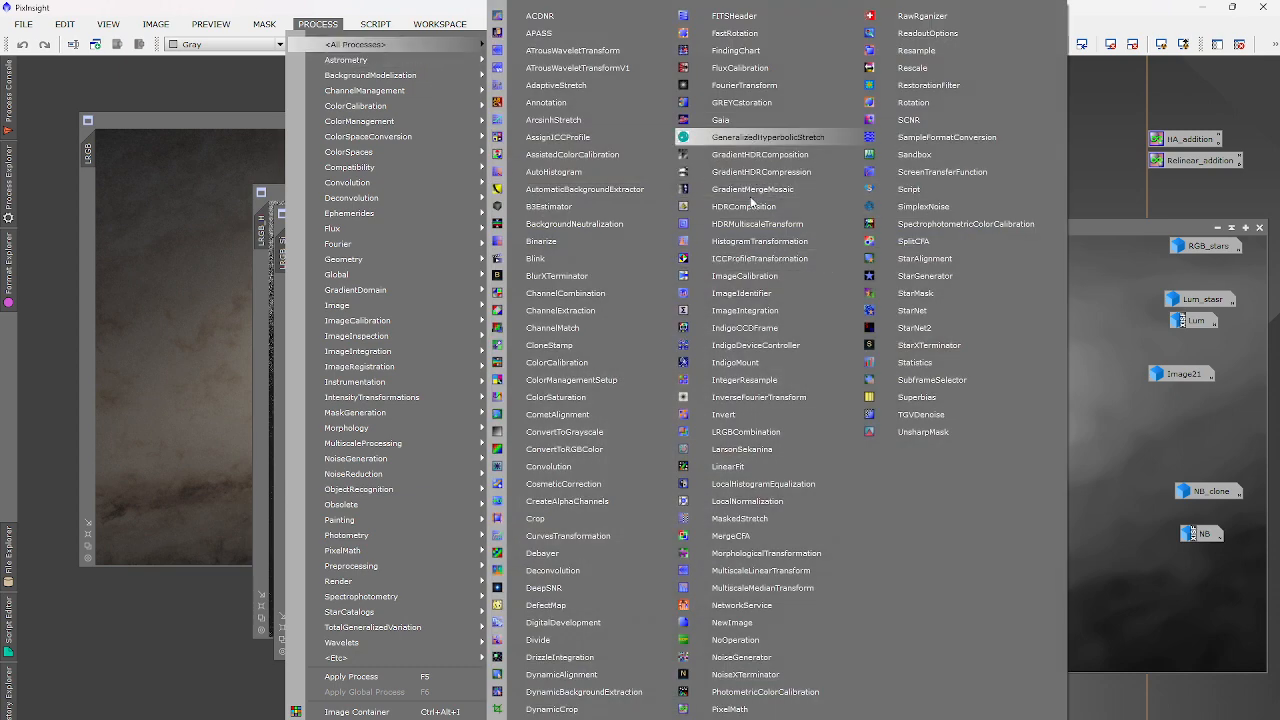
{"action": "left_click", "coordinate": [741, 227]}
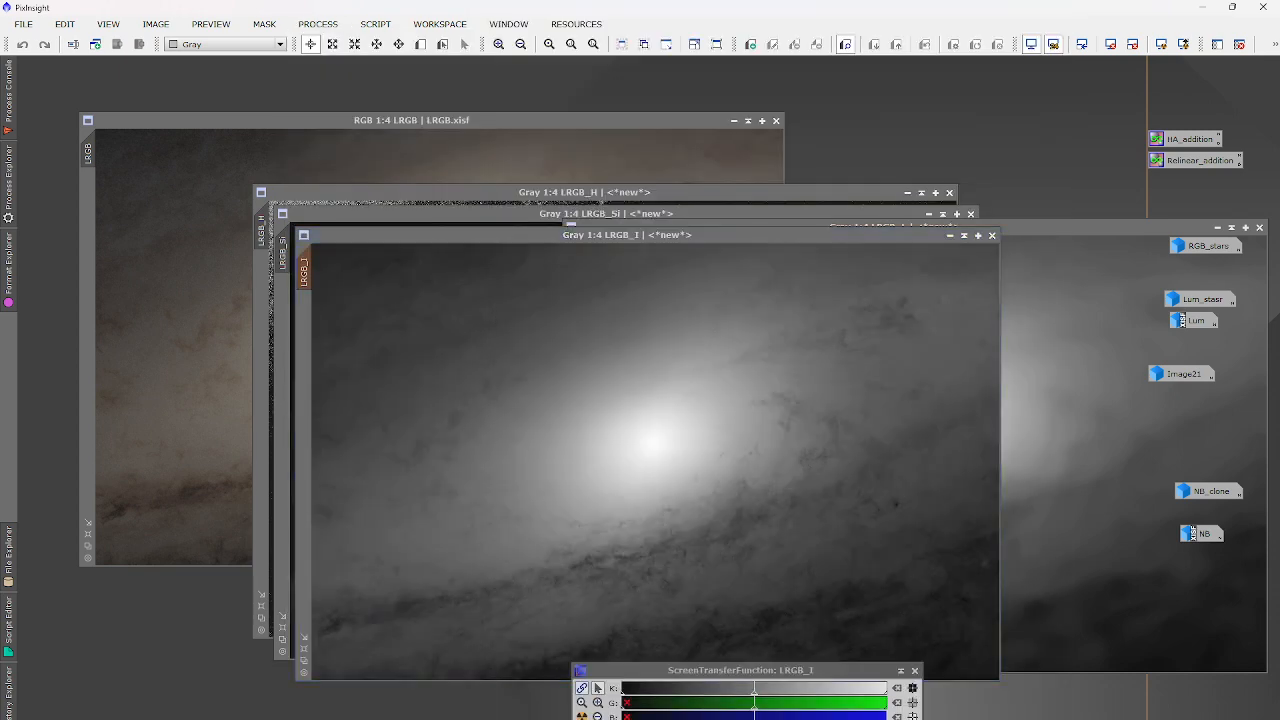
{"action": "left_click", "coordinate": [993, 170]}
{"action": "left_click", "coordinate": [993, 184]}
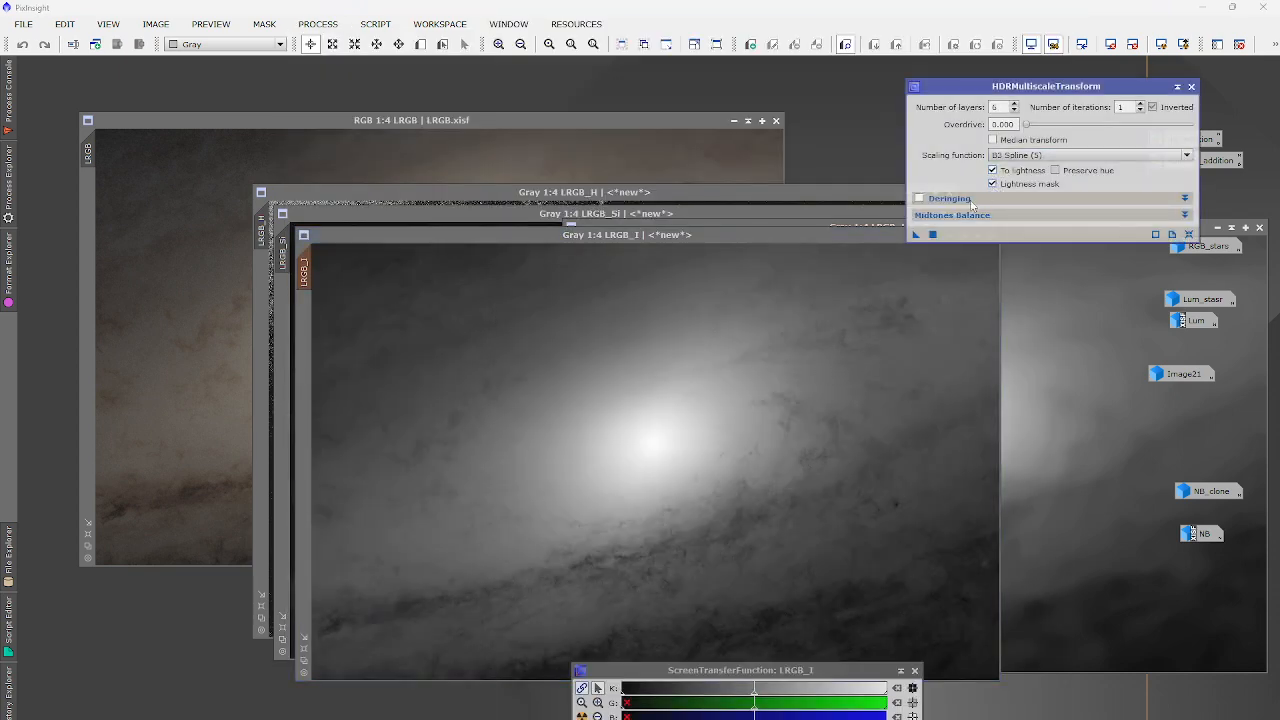
{"action": "left_click", "coordinate": [932, 234]}
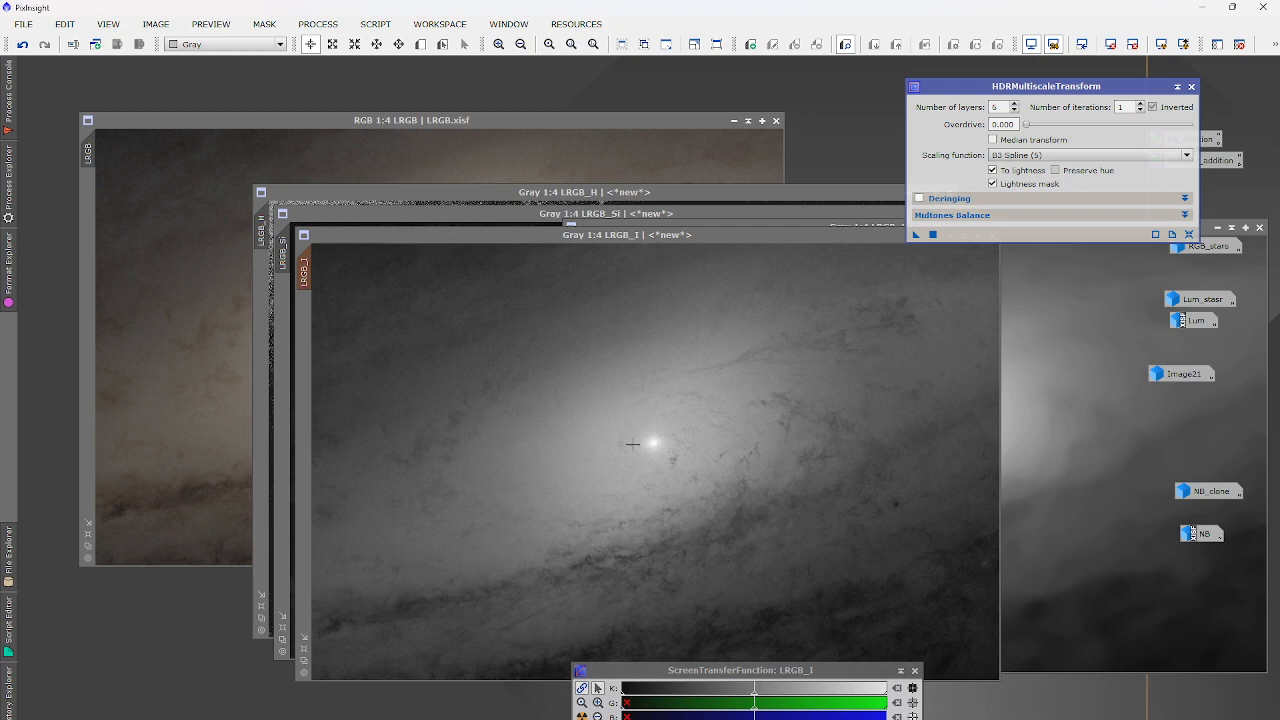
{"action": "scroll", "coordinate": [658, 435], "scroll_direction": "up", "scroll_amount": 4}
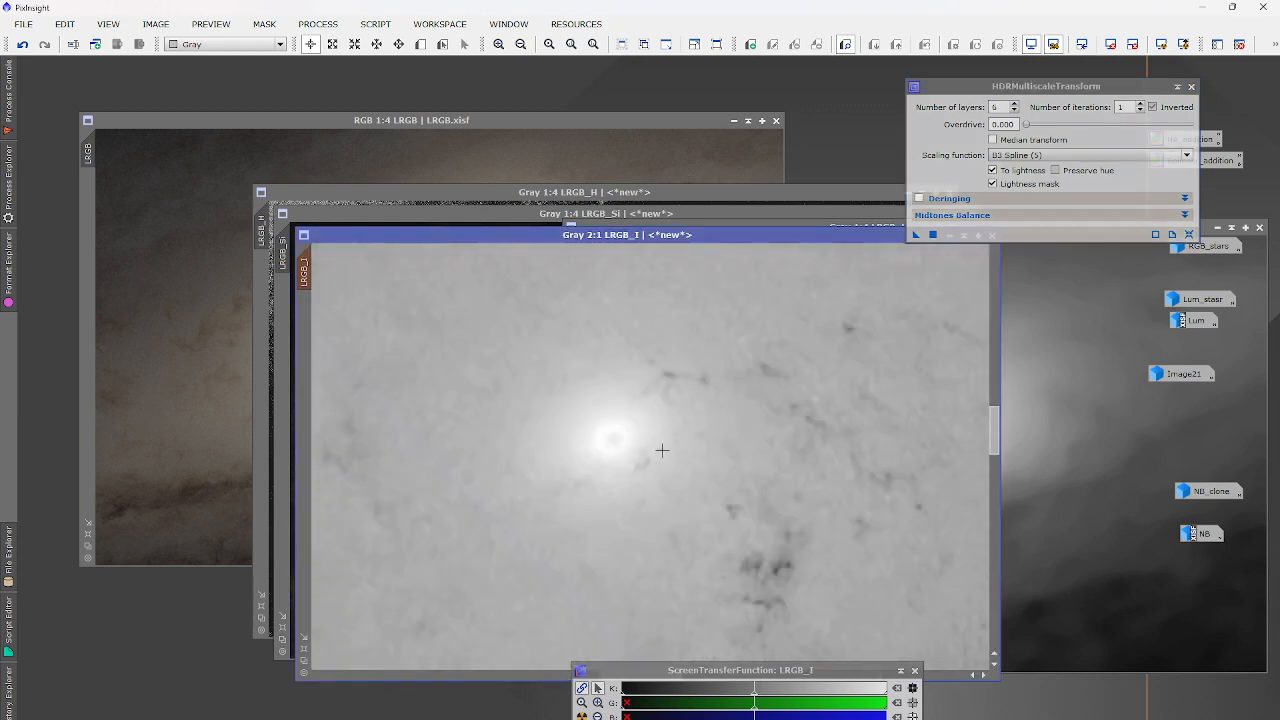
{"action": "scroll", "coordinate": [616, 421], "scroll_direction": "down", "scroll_amount": 4}
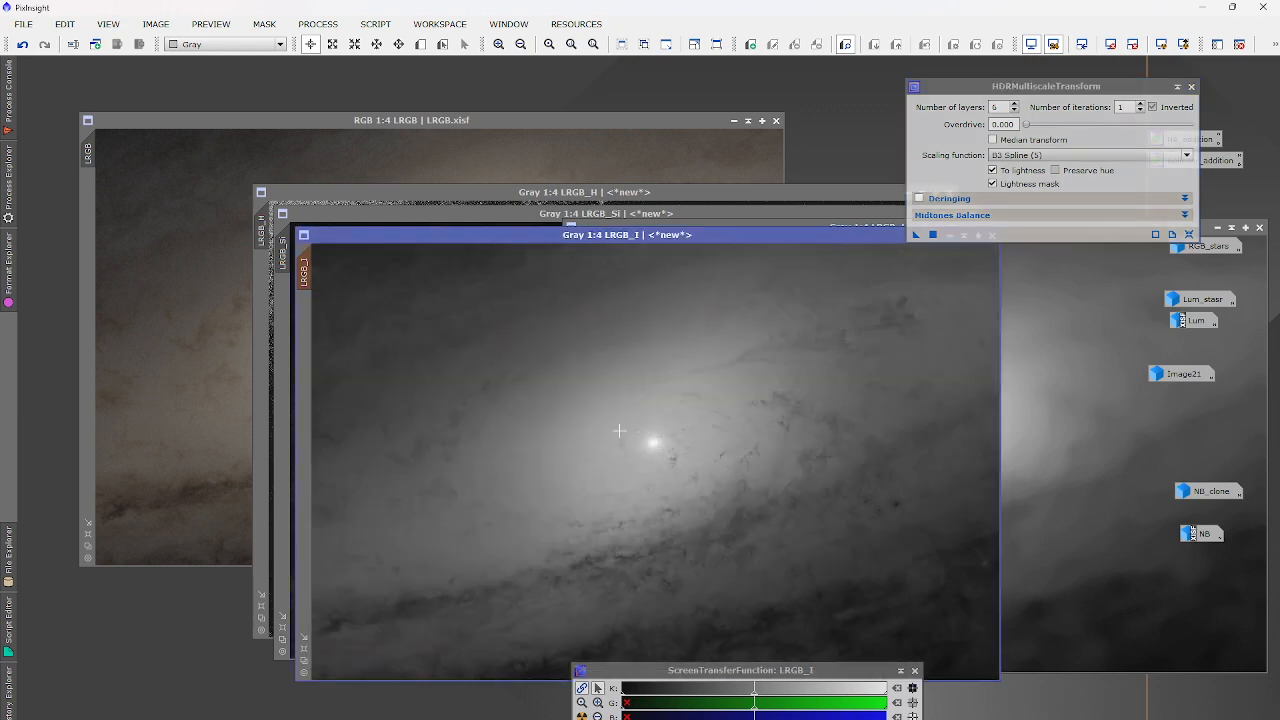
Undo that transform and reapply HDRMultiscaleTransform to LRGB_I with 7 layers.
{"action": "left_click", "coordinate": [22, 44]}
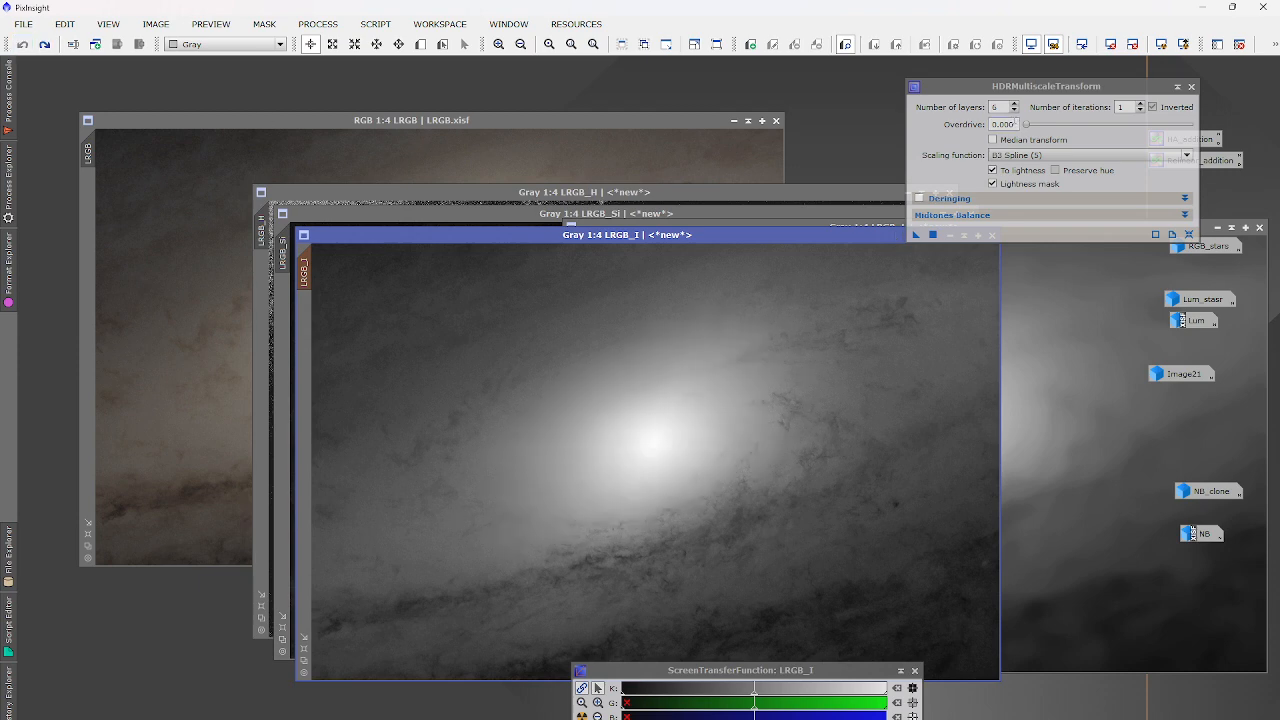
{"action": "left_click", "coordinate": [1014, 103]}
{"action": "left_click", "coordinate": [1014, 103]}
{"action": "left_click", "coordinate": [932, 234]}
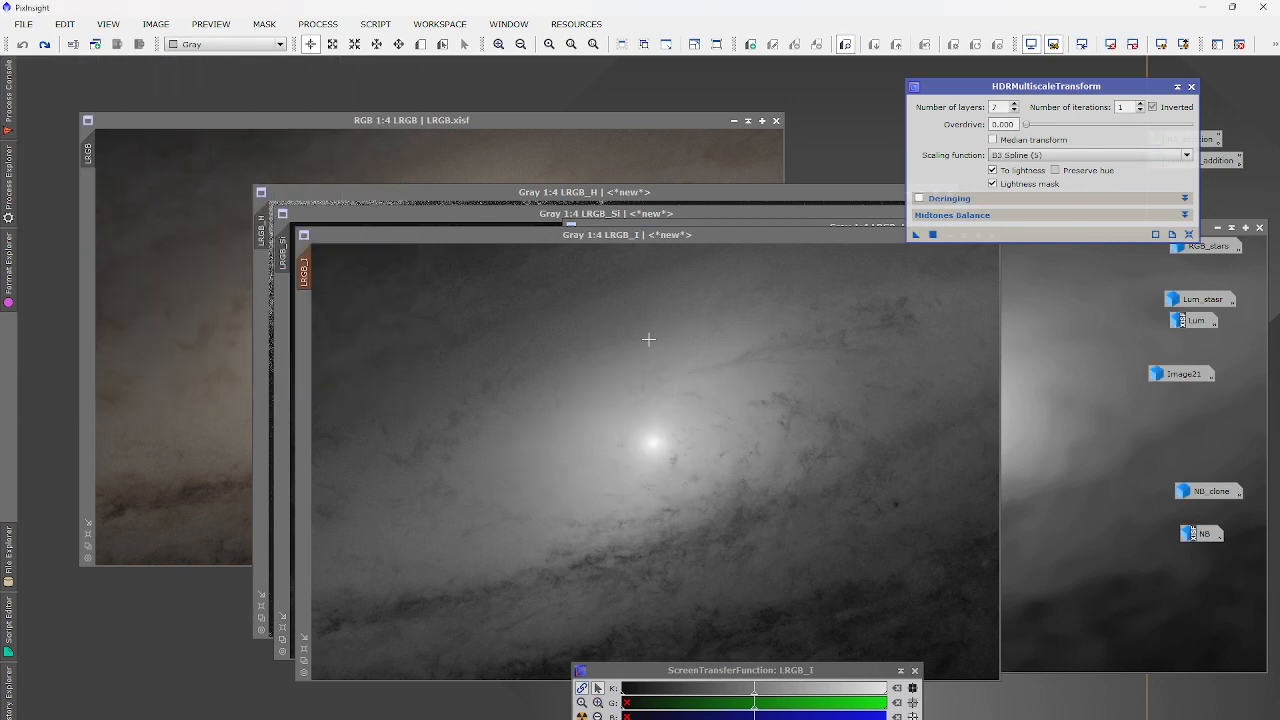
{"action": "scroll", "coordinate": [664, 436], "scroll_direction": "down", "scroll_amount": 1}
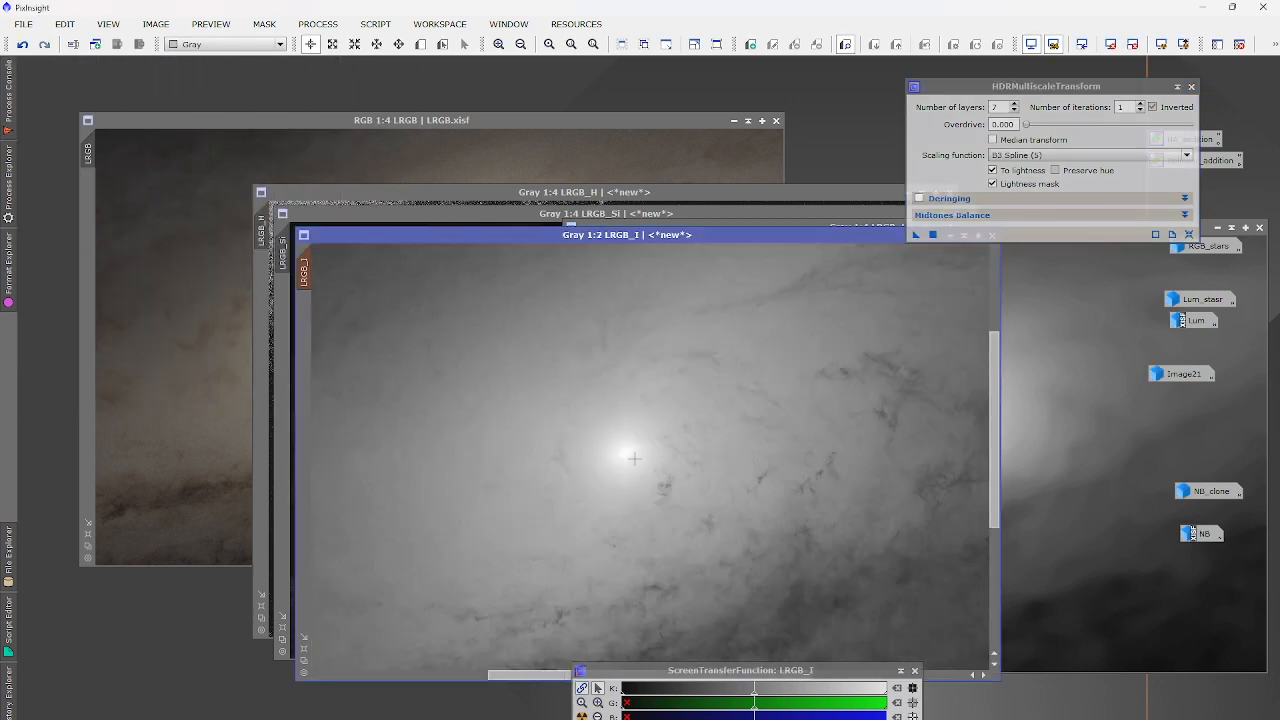
{"action": "scroll", "coordinate": [635, 459], "scroll_direction": "up", "scroll_amount": 1}
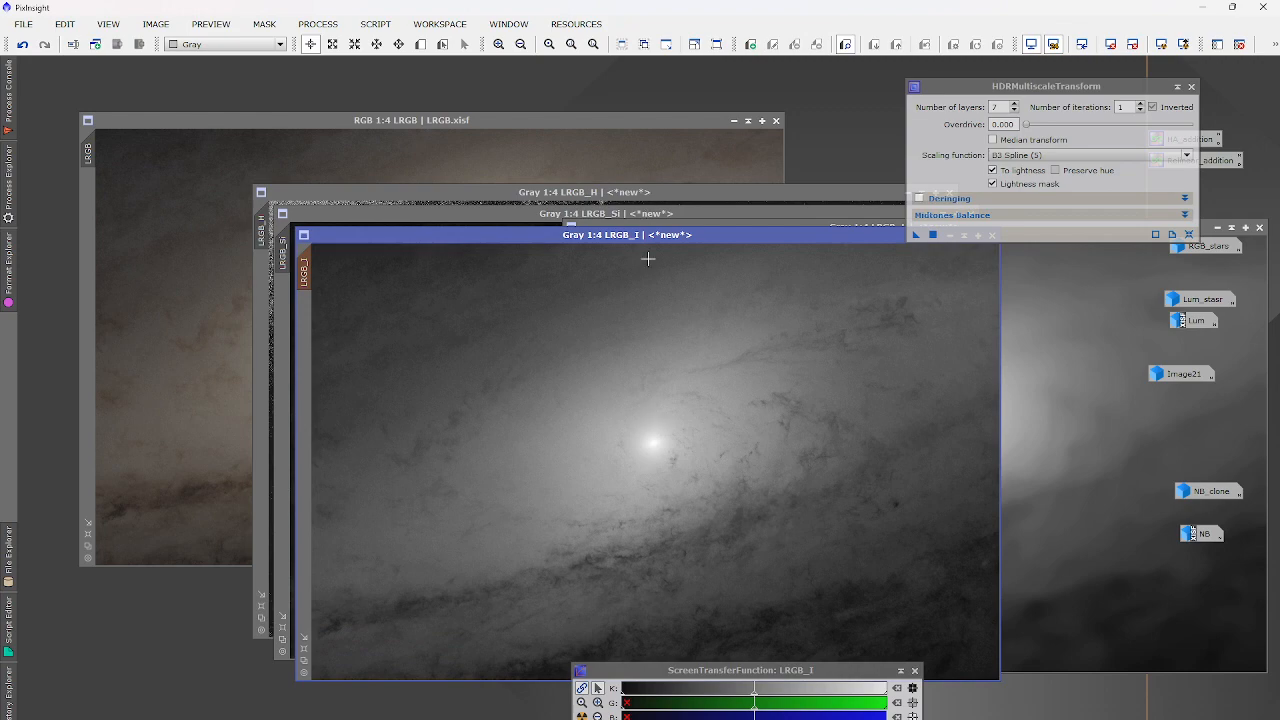
Reset ChannelCombination and apply it in HSI with <Auto> sources to LRGB, then close it.
{"action": "left_click", "coordinate": [317, 24]}
{"action": "mouse_move", "coordinate": [354, 44]}
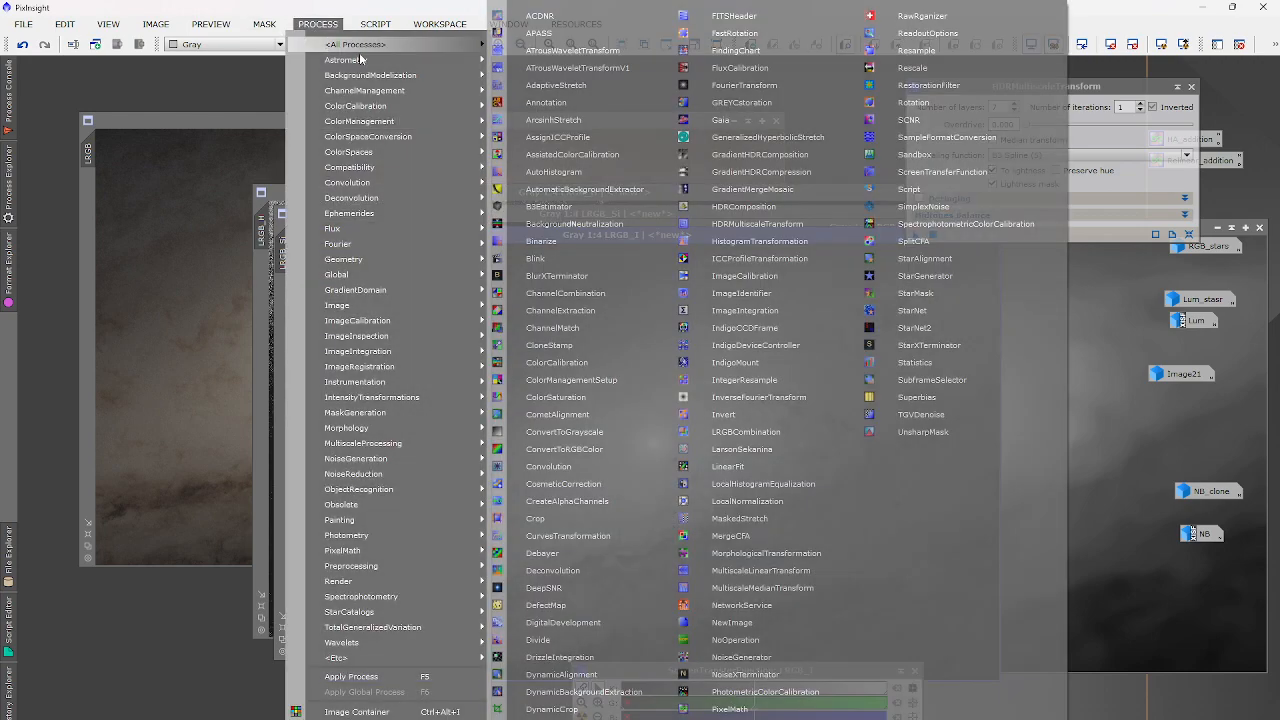
{"action": "left_click", "coordinate": [565, 293]}
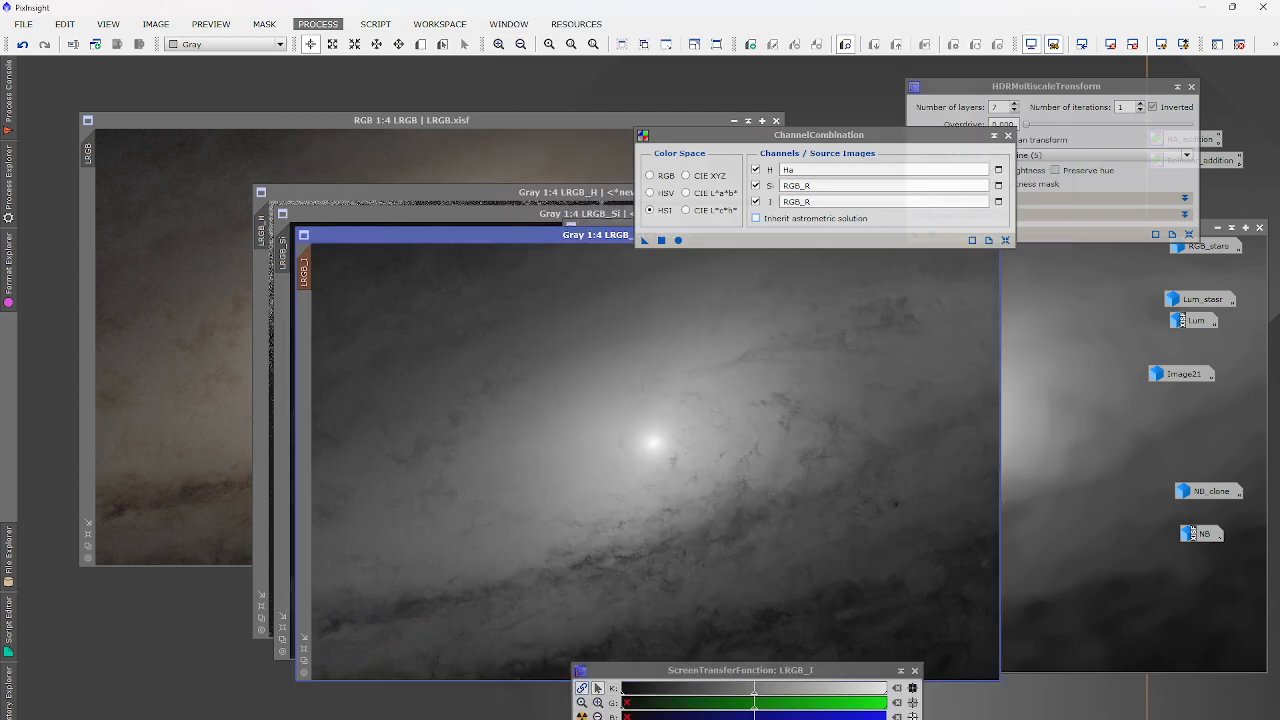
{"action": "left_click", "coordinate": [620, 215]}
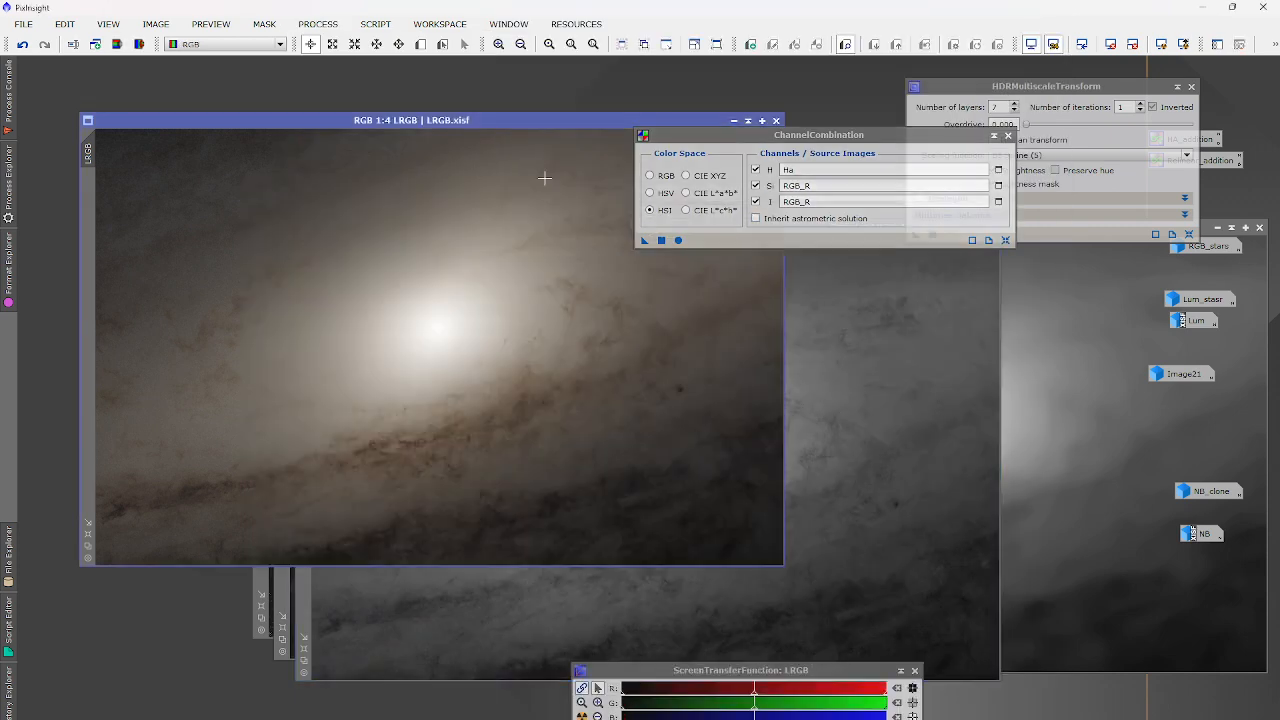
{"action": "left_click", "coordinate": [1005, 240]}
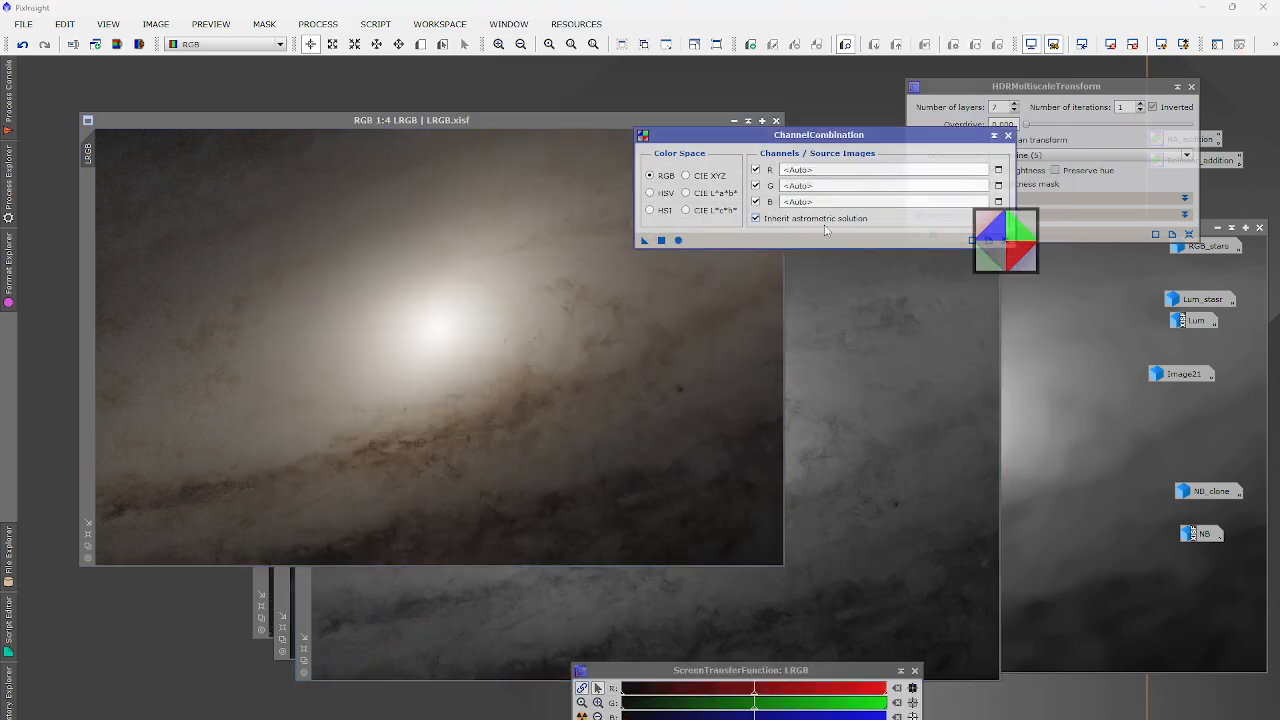
{"action": "left_click", "coordinate": [667, 242]}
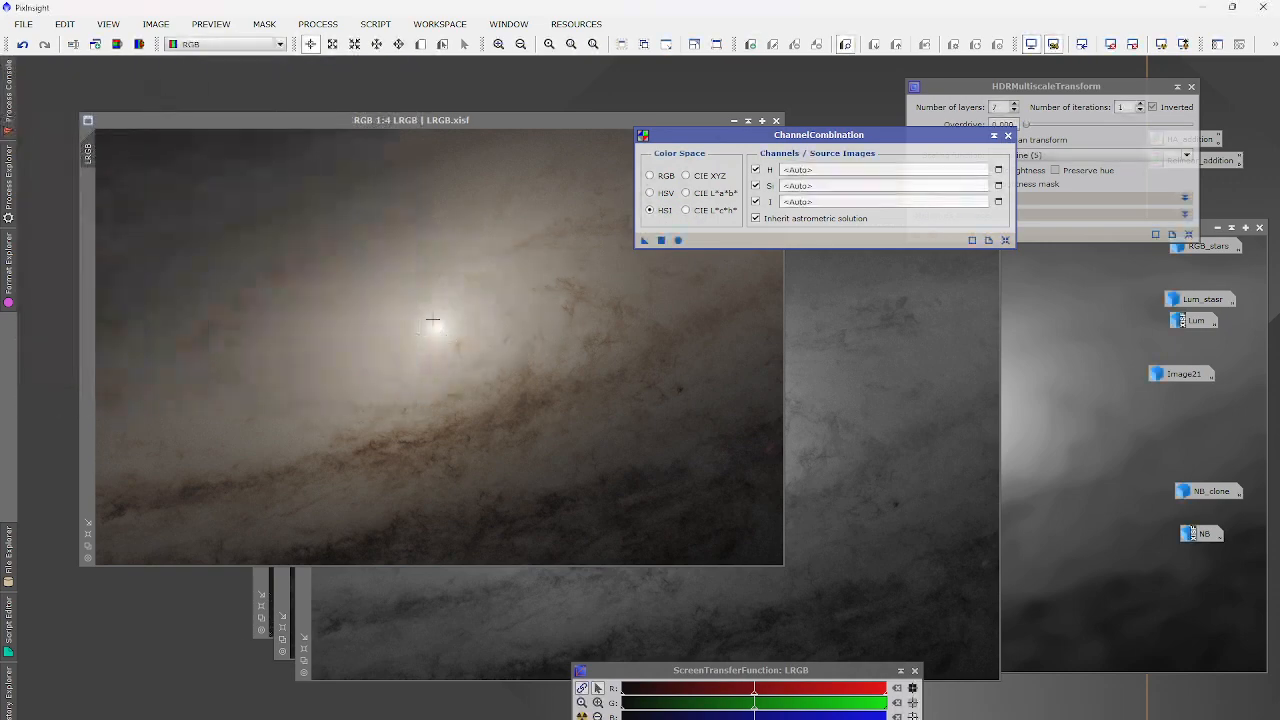
{"action": "scroll", "coordinate": [432, 319], "scroll_direction": "down", "scroll_amount": 4}
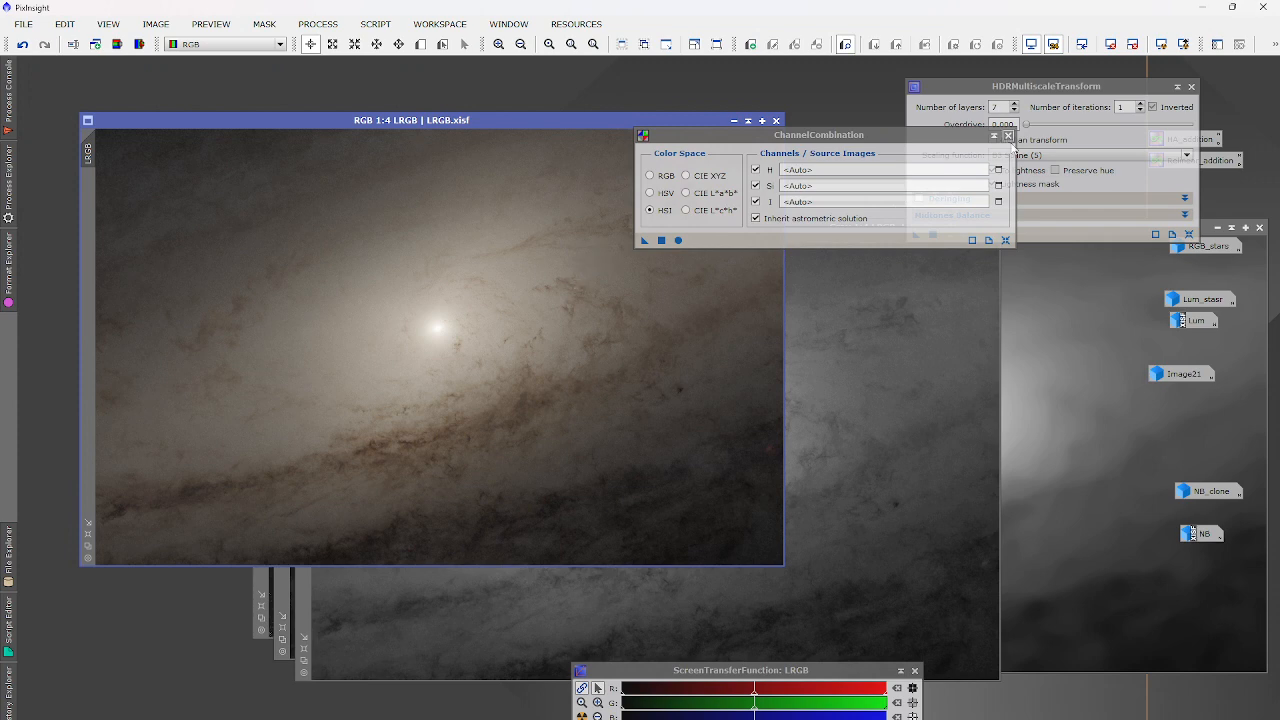
{"action": "left_click", "coordinate": [1008, 135]}
{"action": "left_click", "coordinate": [860, 322]}
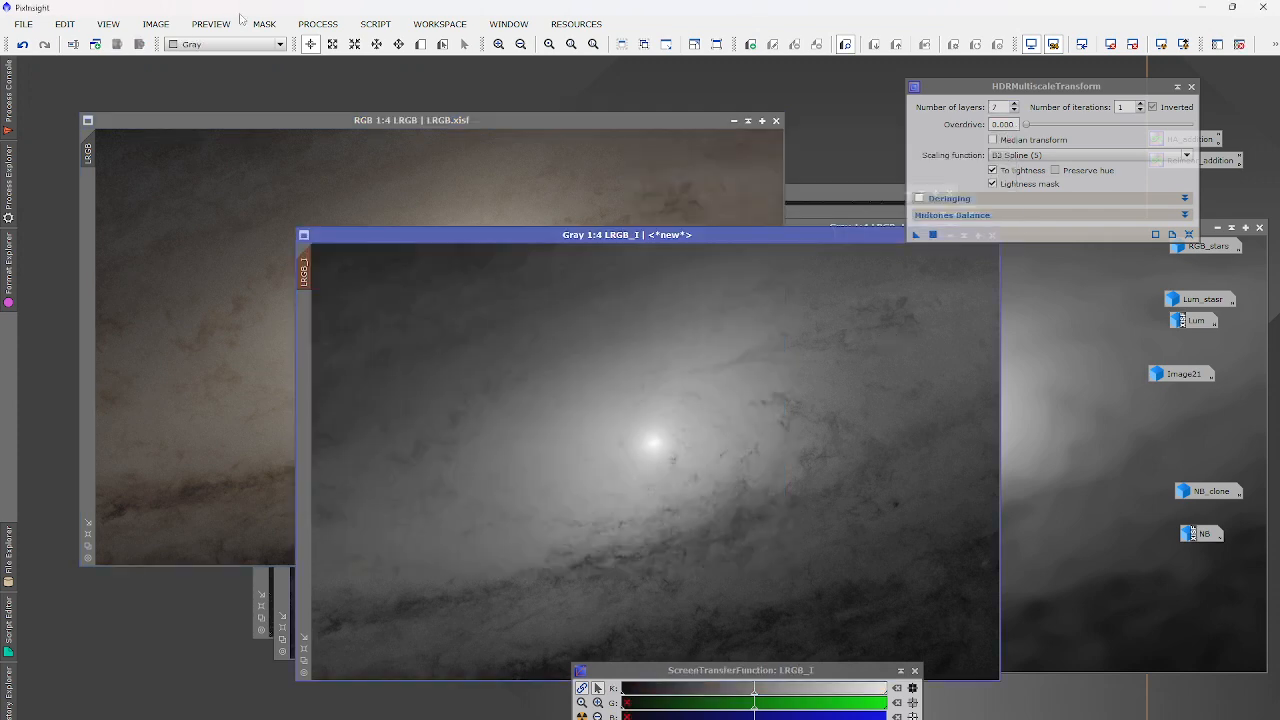
Apply LocalHistogramEqualization with kernel radius 80 and amount 0.6 to LRGB_I.
{"action": "left_click", "coordinate": [318, 23]}
{"action": "mouse_move", "coordinate": [355, 44]}
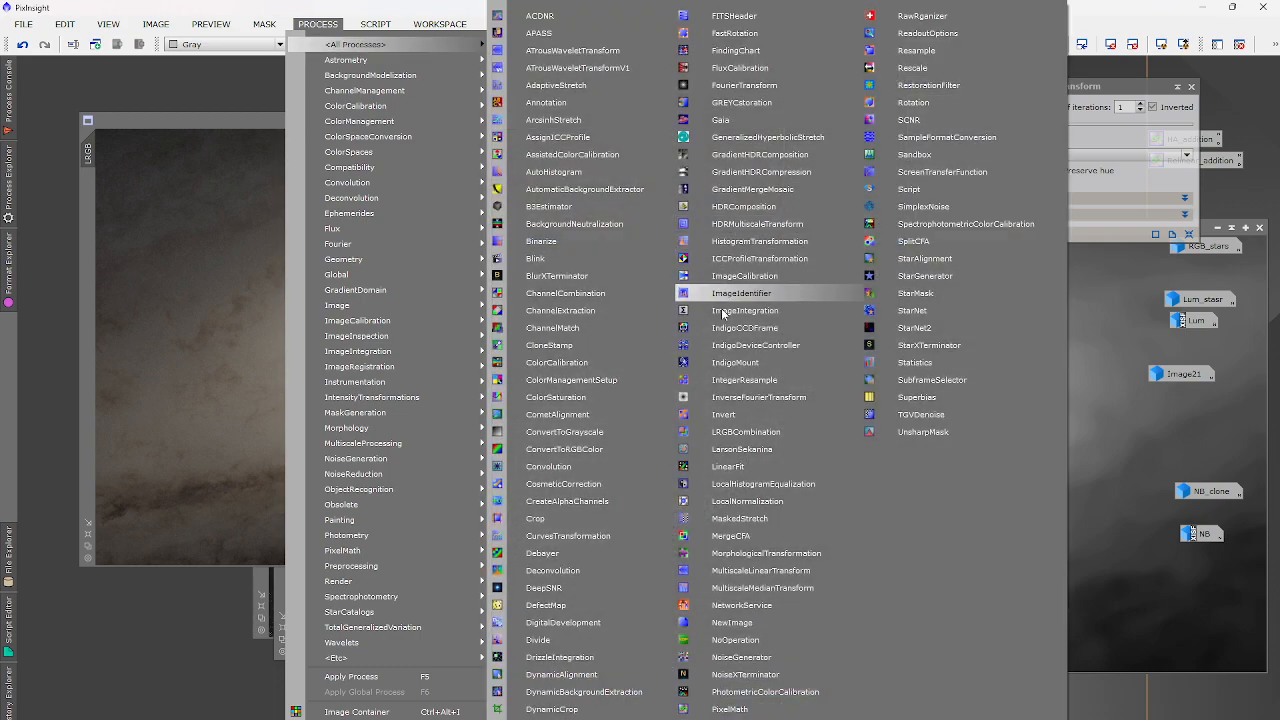
{"action": "left_click", "coordinate": [748, 484]}
{"action": "scroll", "coordinate": [611, 460], "scroll_direction": "up", "scroll_amount": 3}
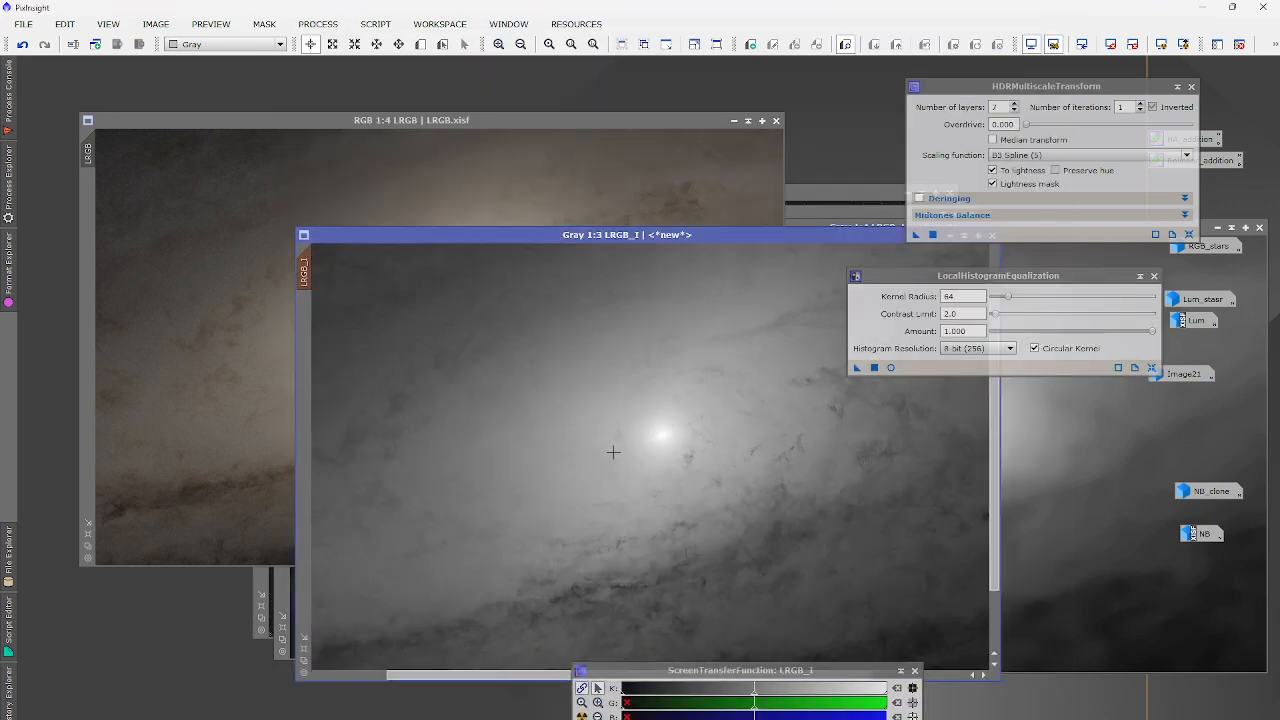
{"action": "scroll", "coordinate": [812, 464], "scroll_direction": "down", "scroll_amount": 2}
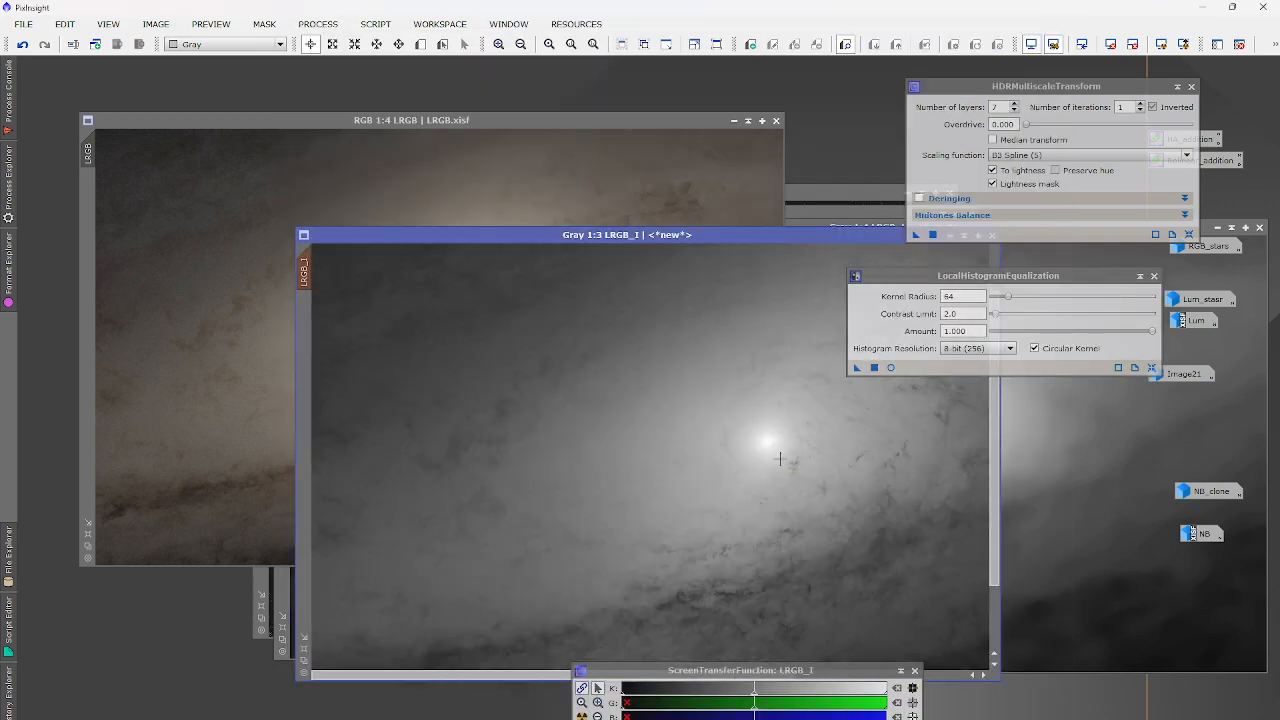
{"action": "scroll", "coordinate": [784, 457], "scroll_direction": "down", "scroll_amount": 1}
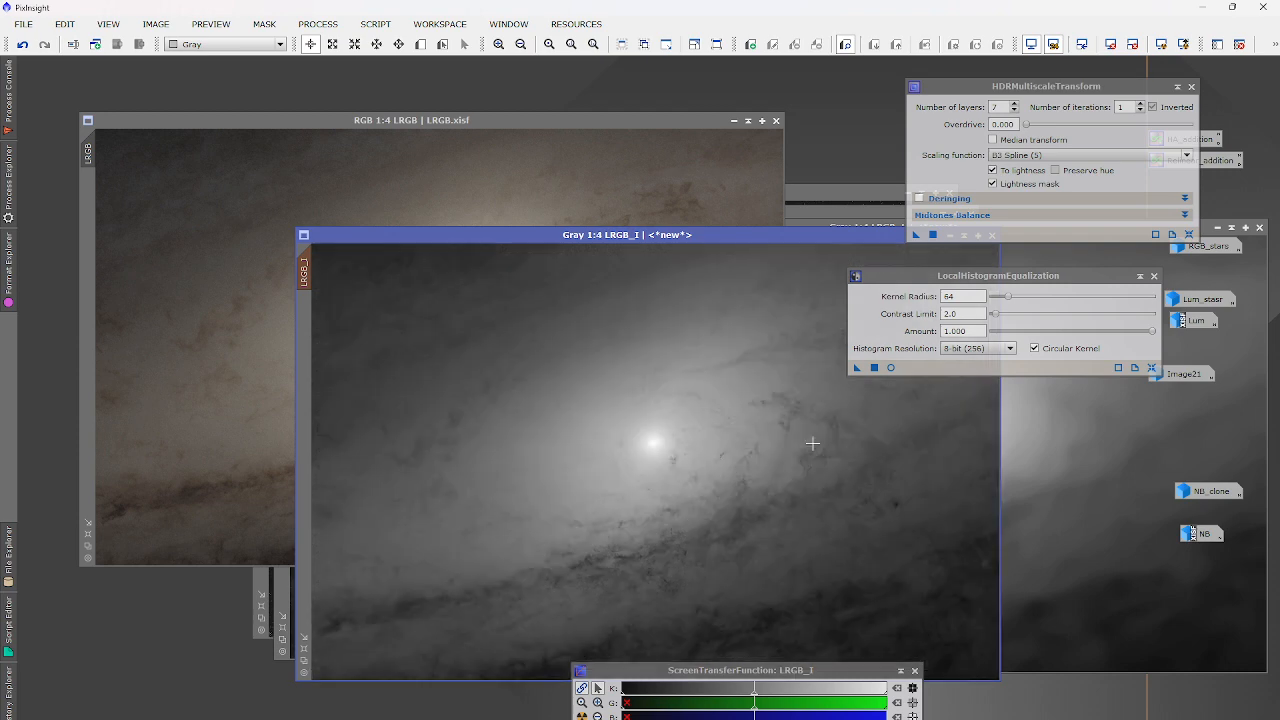
{"action": "double_click", "coordinate": [948, 296]}
{"action": "type", "text": "8"}
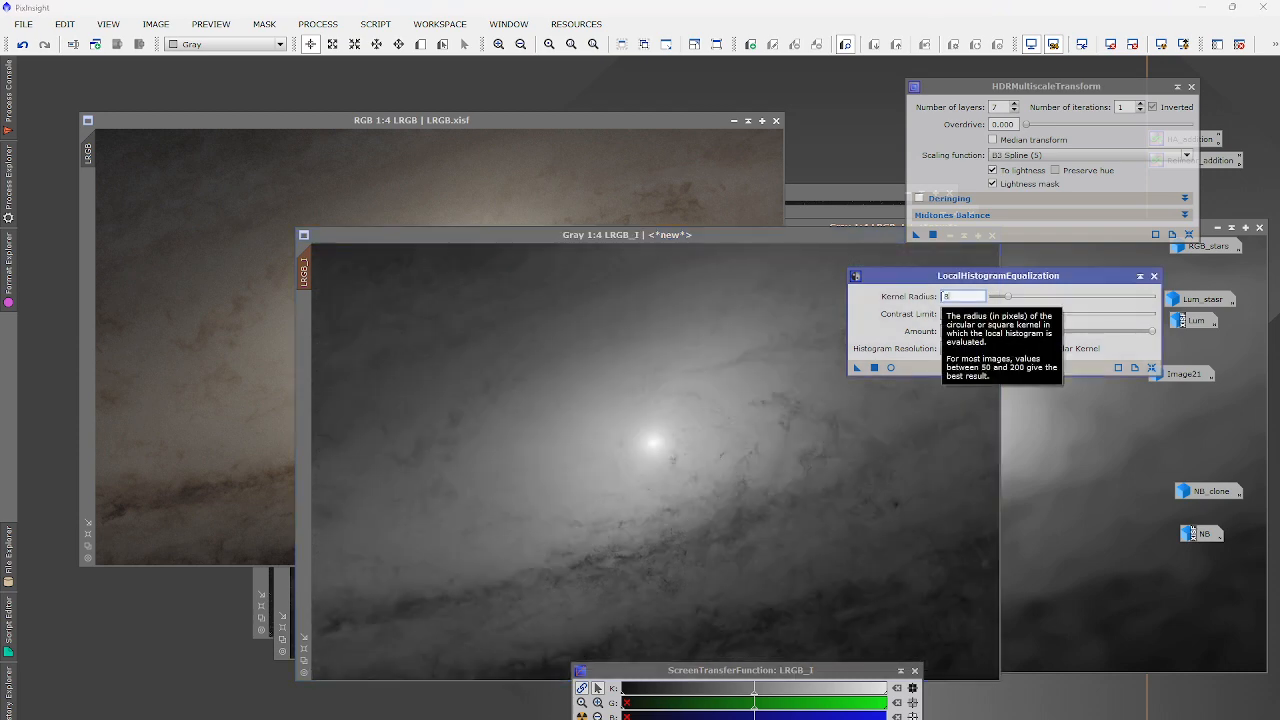
{"action": "type", "text": "0"}
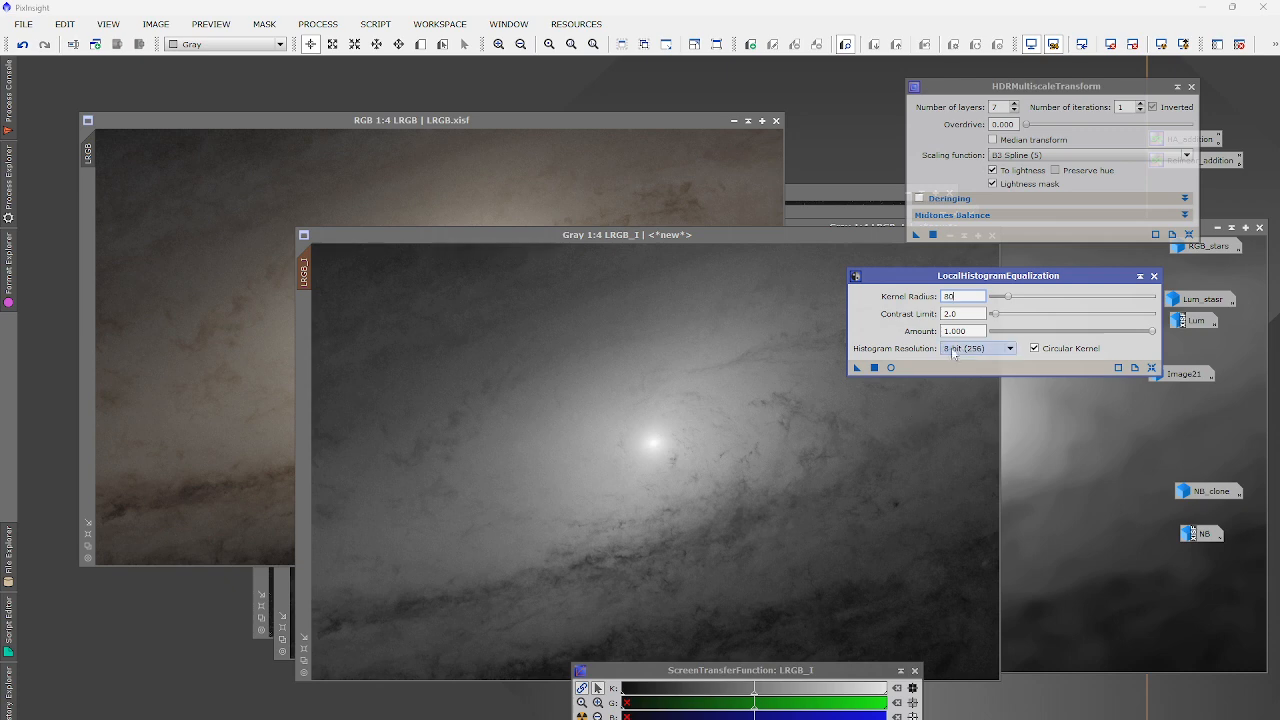
{"action": "double_click", "coordinate": [975, 330]}
{"action": "type", "text": "0.6"}
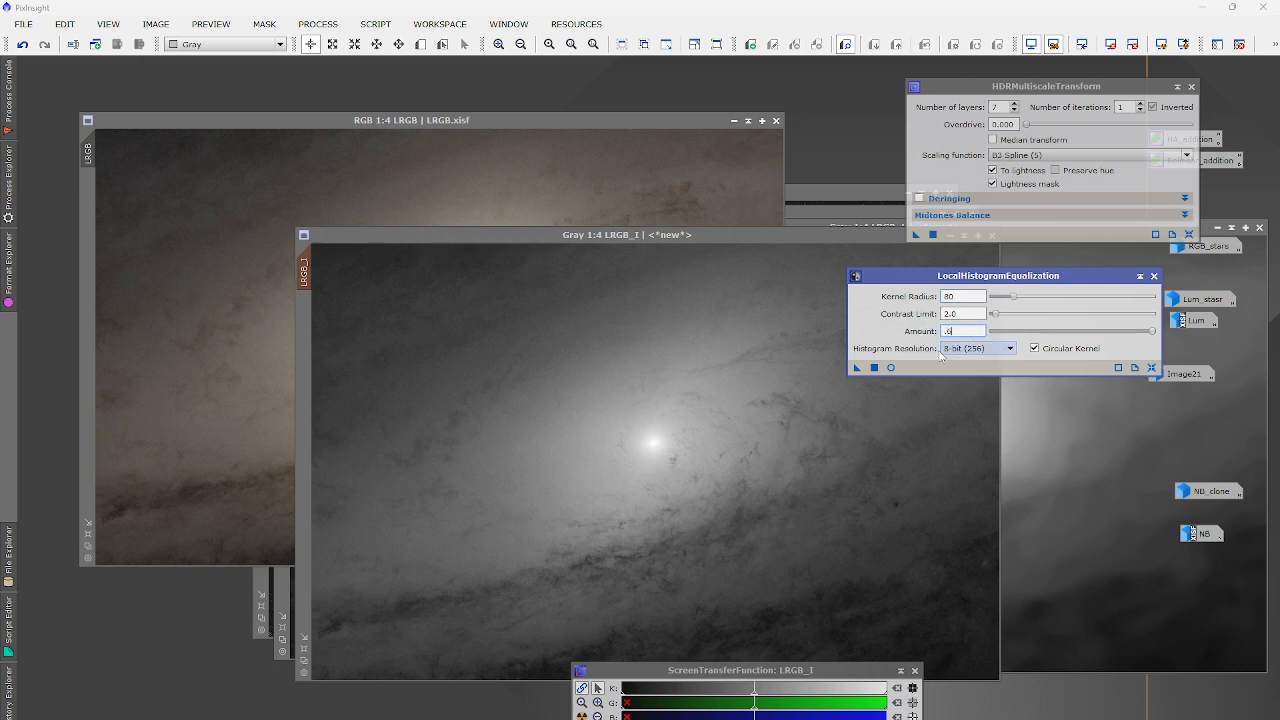
{"action": "left_click", "coordinate": [885, 385]}
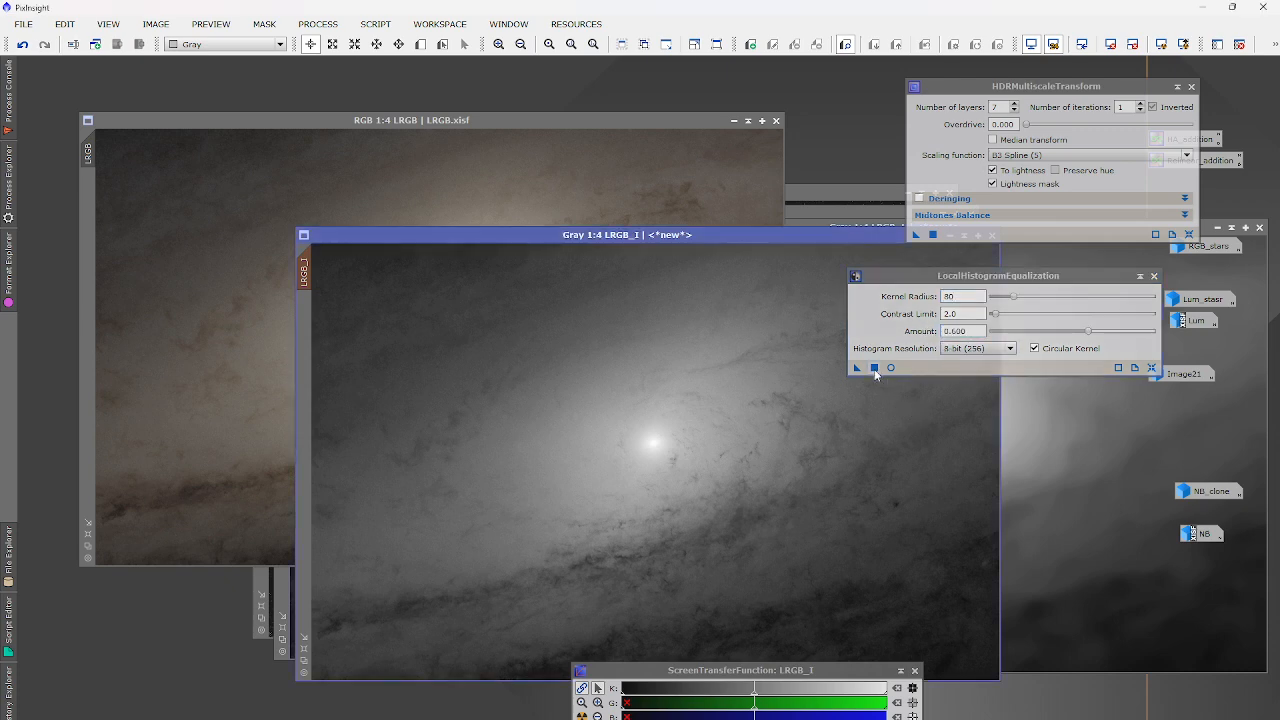
{"action": "left_click_drag", "start_coordinate": [857, 367], "coordinate": [736, 414]}
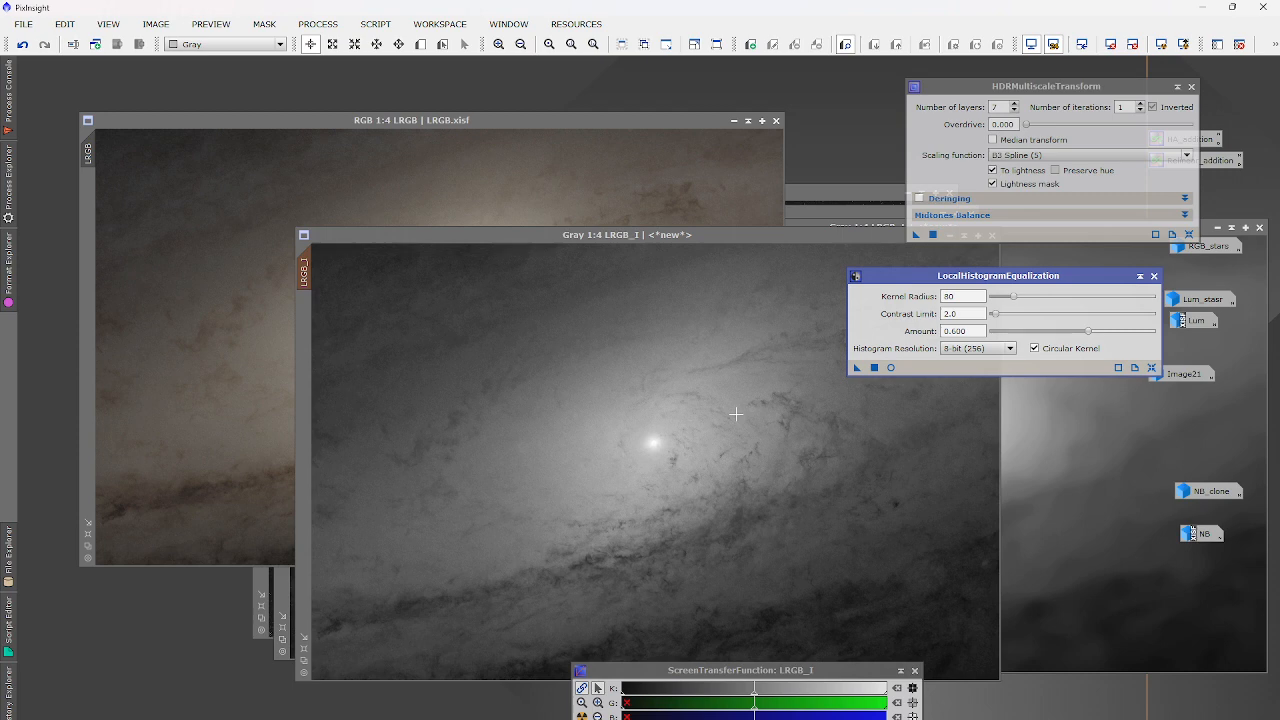
Raise the kernel radius to 152 and rerun the equalization on LRGB_I.
{"action": "scroll", "coordinate": [654, 434], "scroll_direction": "up", "scroll_amount": 1}
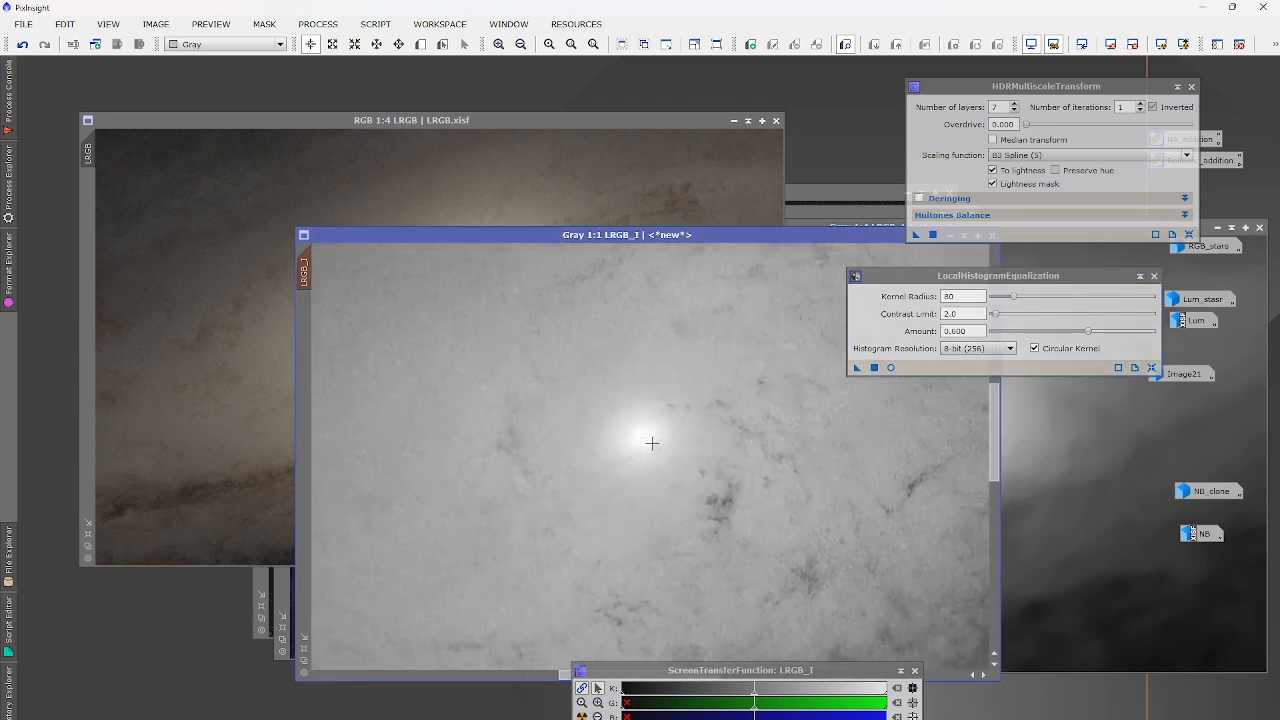
{"action": "scroll", "coordinate": [651, 444], "scroll_direction": "down", "scroll_amount": 1}
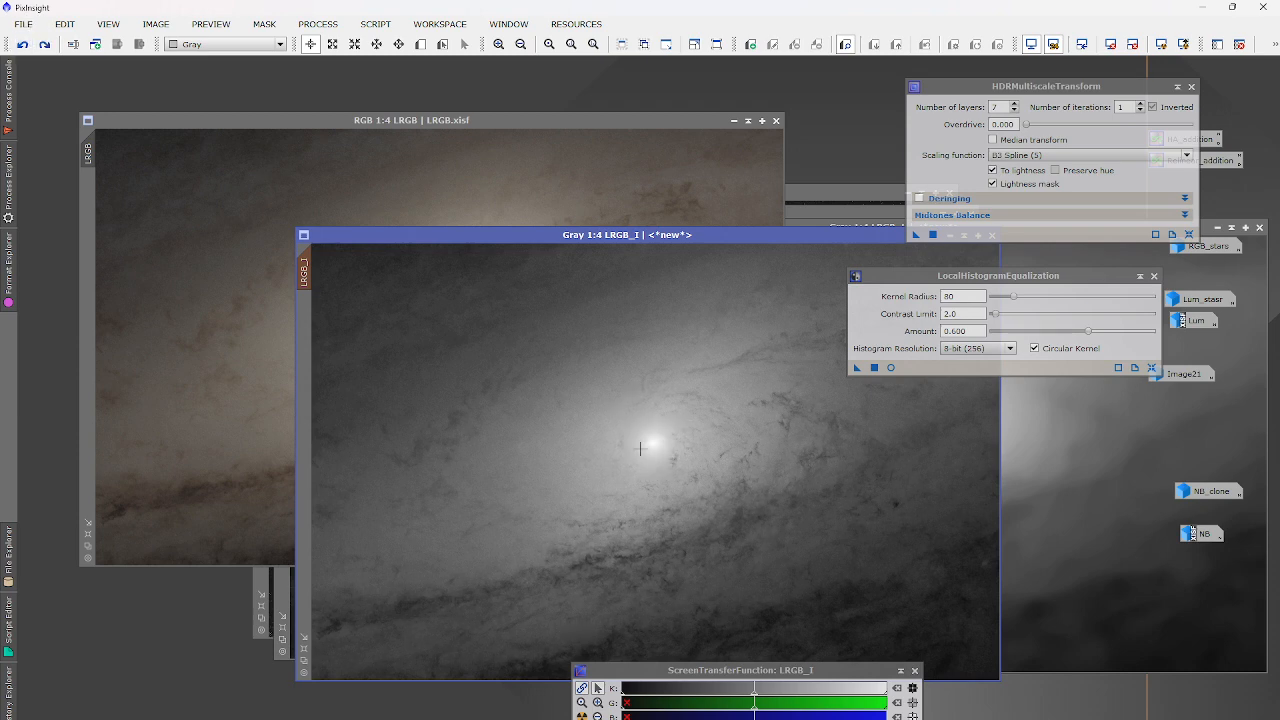
{"action": "left_click_drag", "start_coordinate": [1010, 300], "coordinate": [1037, 298]}
{"action": "left_click", "coordinate": [874, 367]}
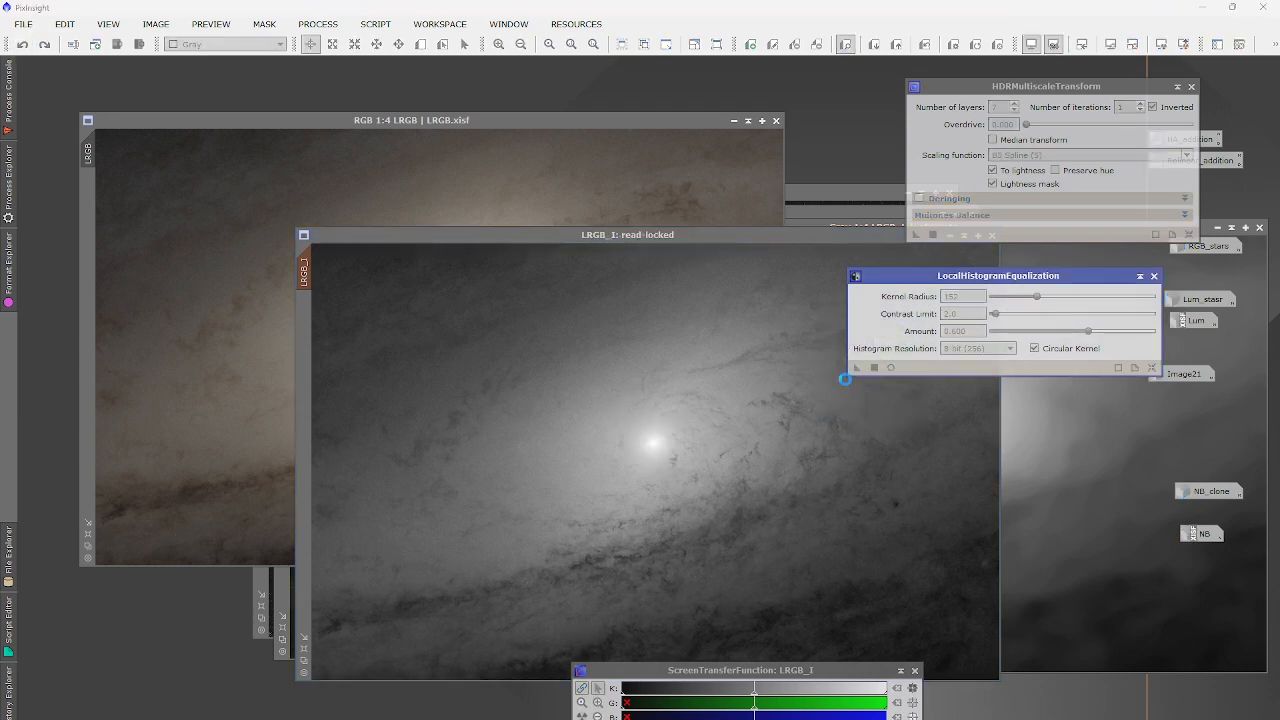
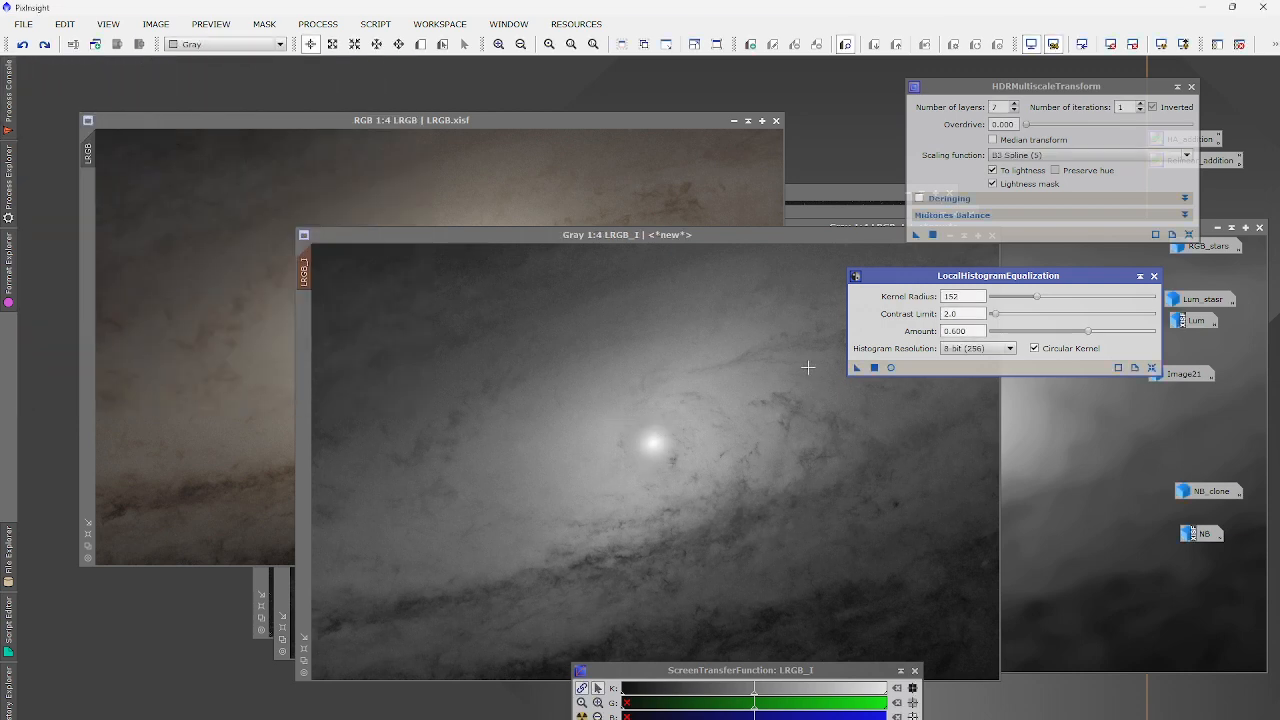
Duplicate the LRGB_I image and move the clone aside, returning to LRGB_I.
{"action": "scroll", "coordinate": [649, 447], "scroll_direction": "up", "scroll_amount": 3}
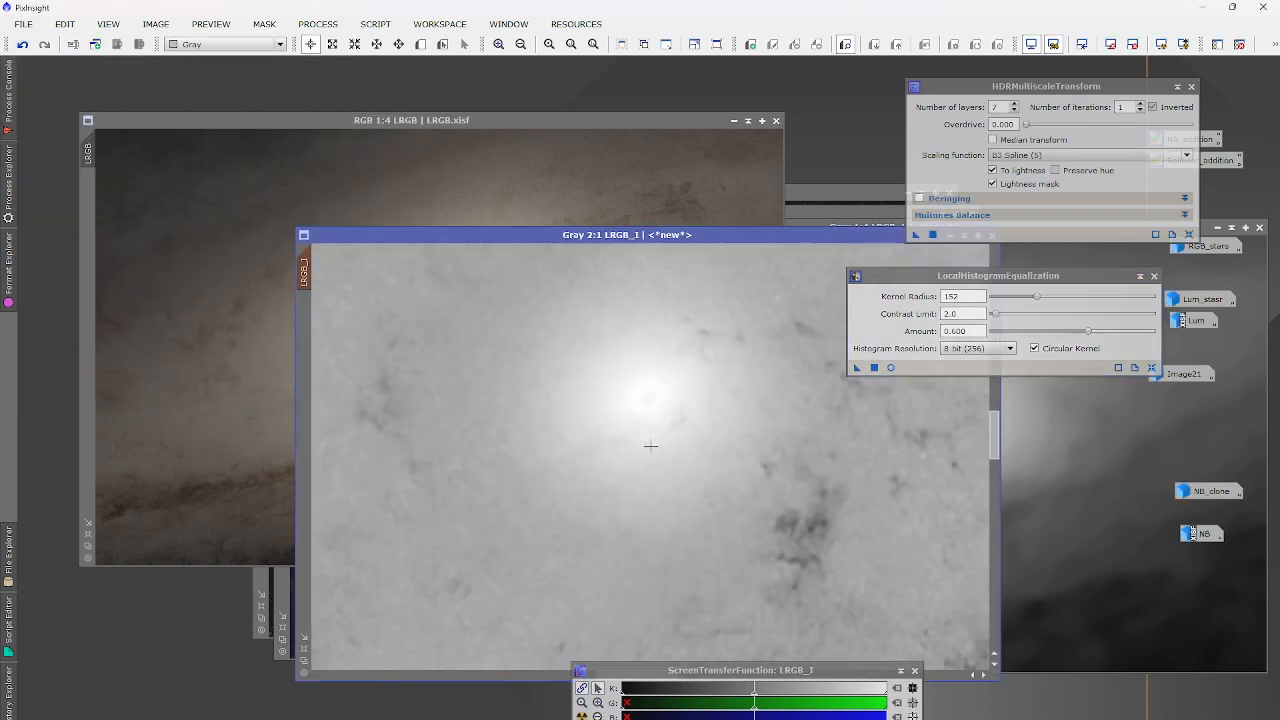
{"action": "scroll", "coordinate": [650, 447], "scroll_direction": "down", "scroll_amount": 3}
{"action": "left_click", "coordinate": [95, 44]}
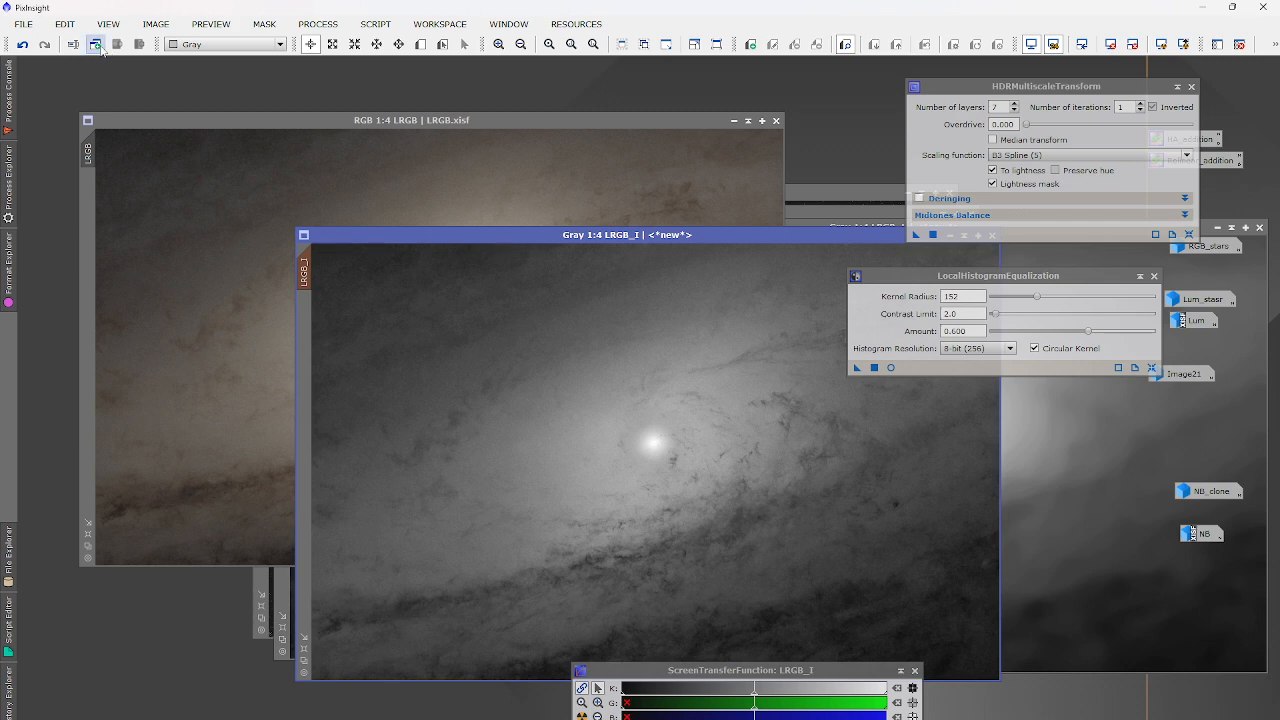
{"action": "left_click_drag", "start_coordinate": [569, 260], "coordinate": [630, 288]}
{"action": "left_click", "coordinate": [486, 237]}
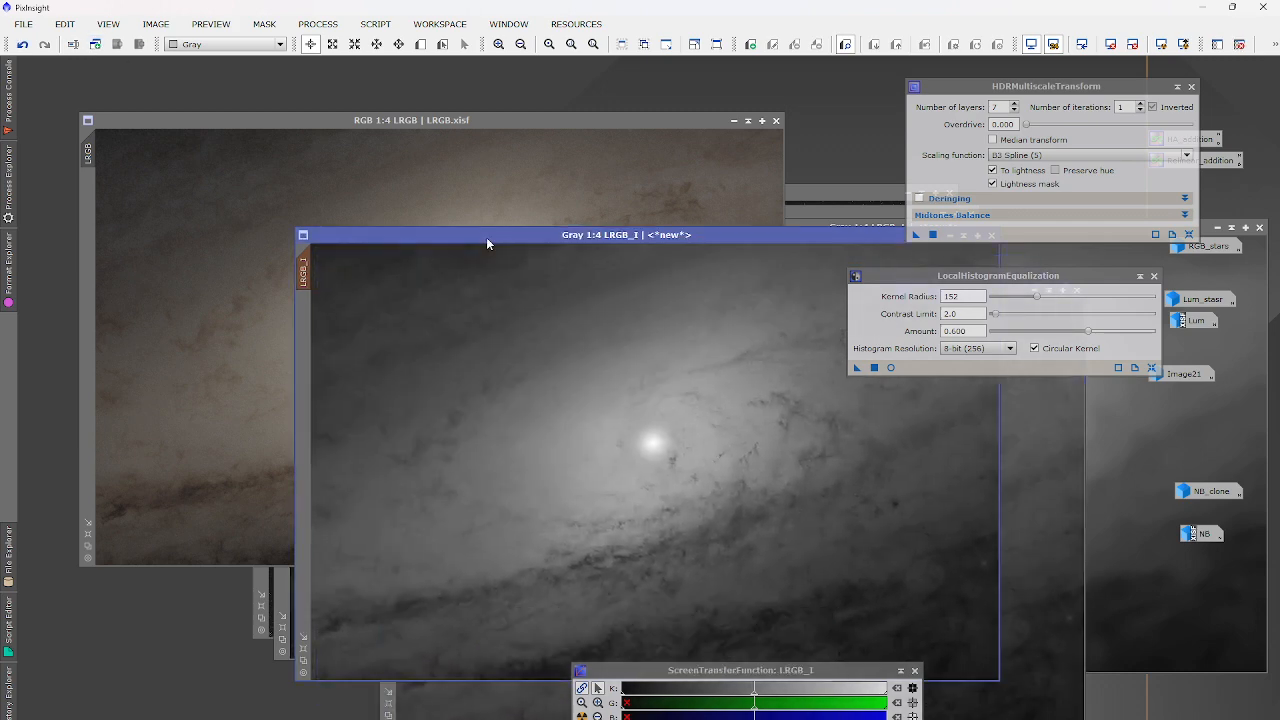
Undo and redo the equalization to compare, then remove the mask from LRGB_I.
{"action": "left_click", "coordinate": [22, 44]}
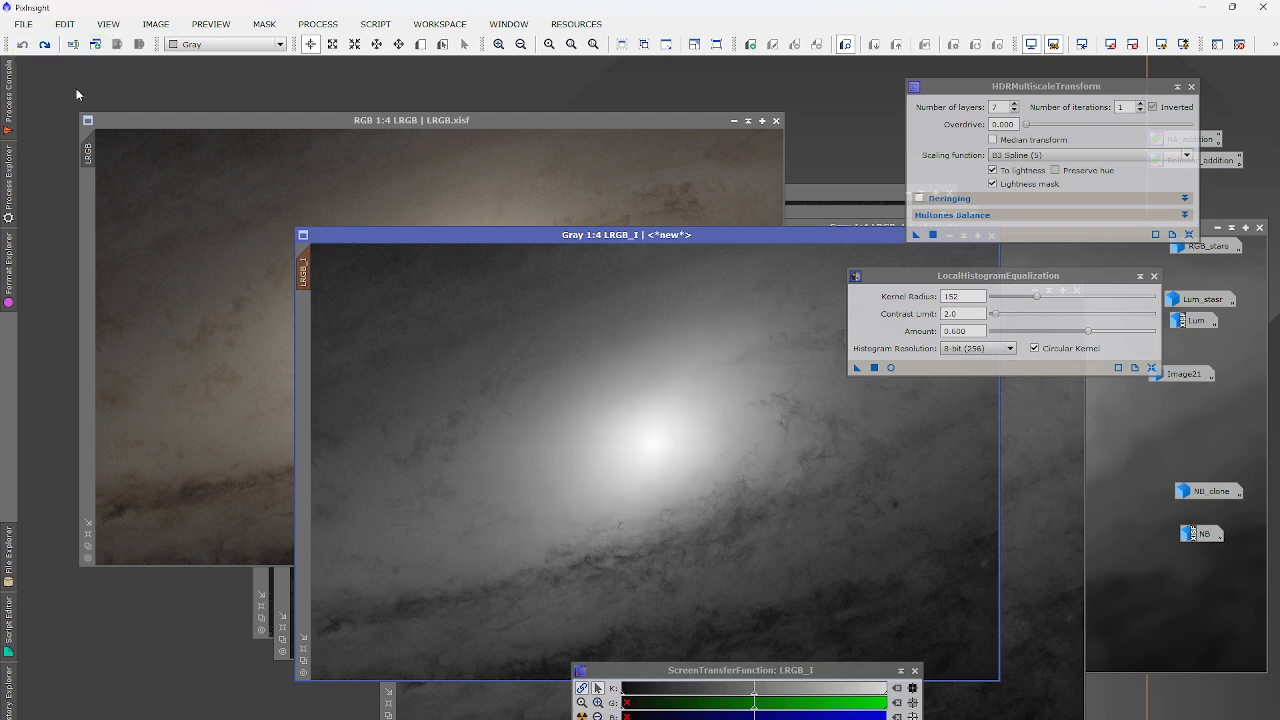
{"action": "left_click", "coordinate": [44, 44]}
{"action": "left_click", "coordinate": [268, 25]}
{"action": "left_click", "coordinate": [308, 59]}
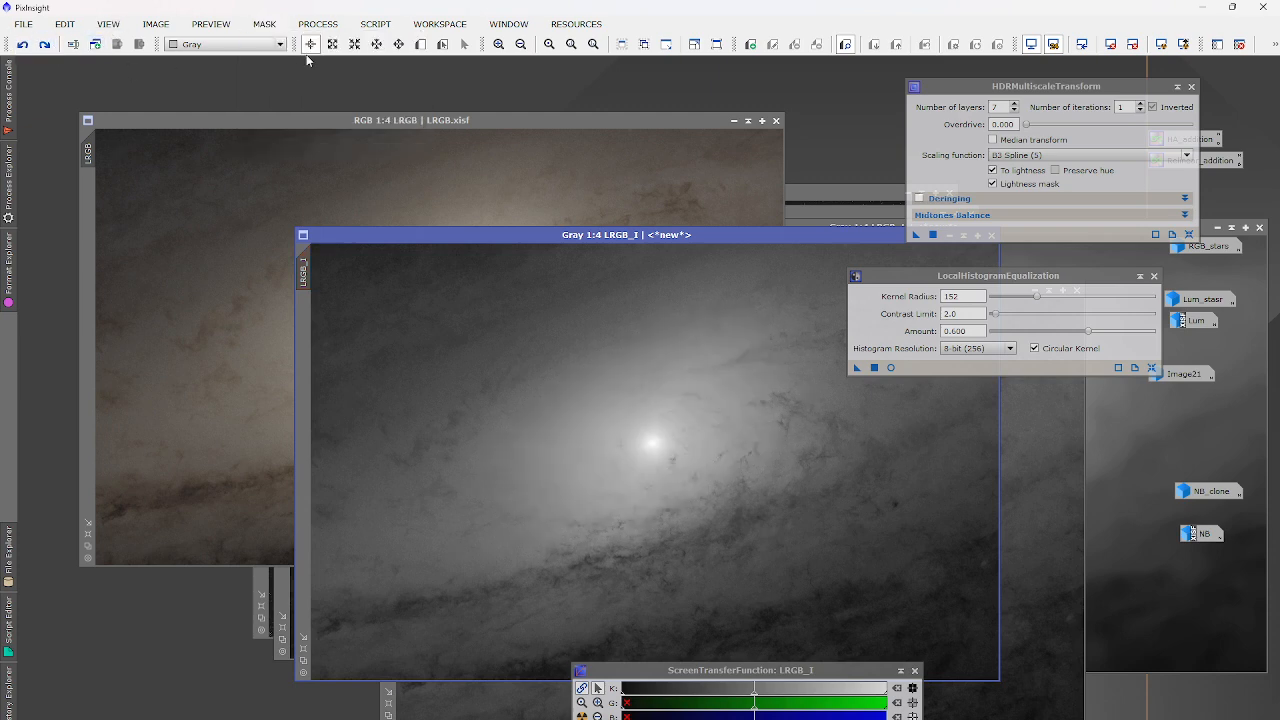
{"action": "left_click", "coordinate": [320, 25]}
In PixelMath's Expression Editor, replace the expression with a min(LRGB_I,LRGB_I_clone) term.
{"action": "mouse_move", "coordinate": [357, 45]}
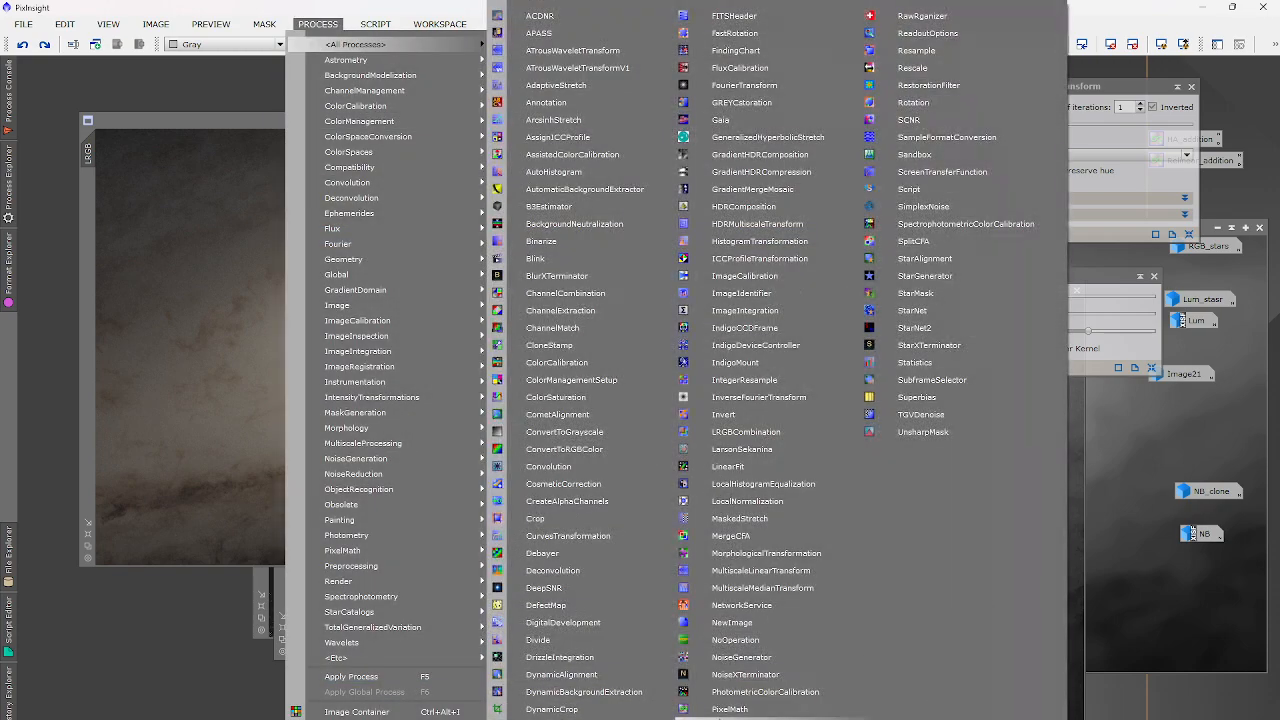
{"action": "left_click", "coordinate": [709, 703]}
{"action": "left_click", "coordinate": [978, 414]}
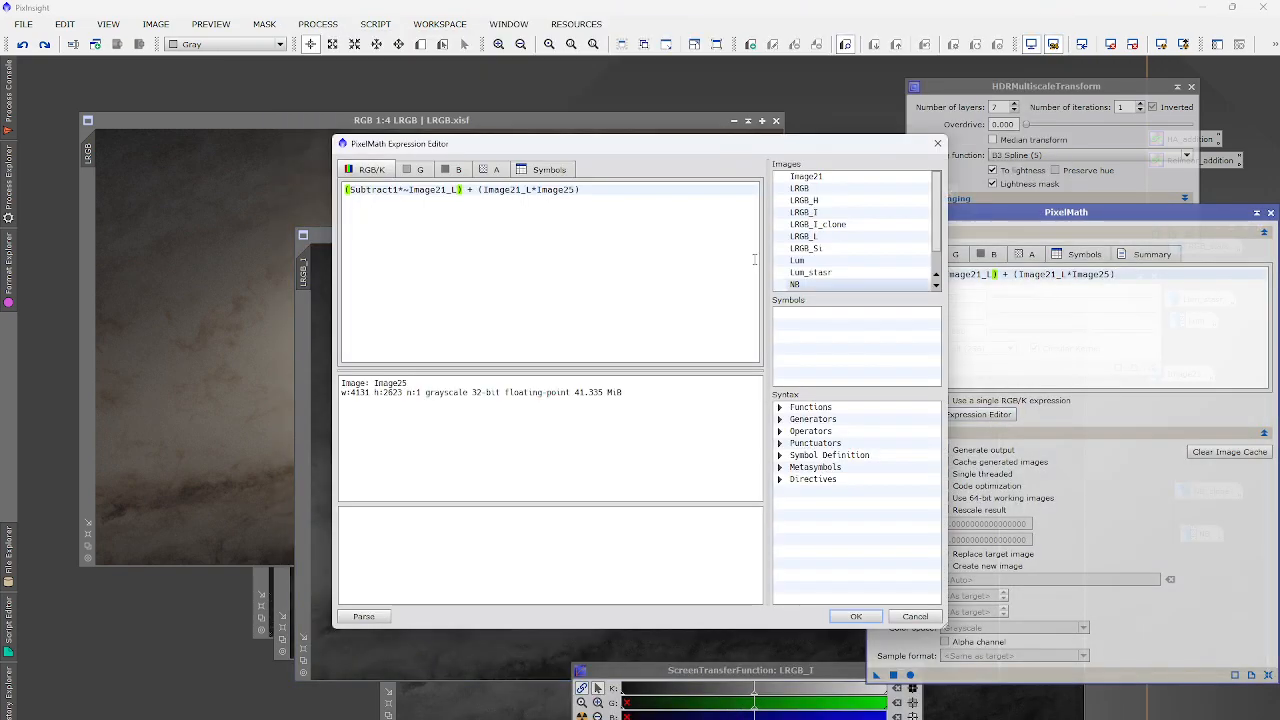
{"action": "key", "text": "ctrl+a"}
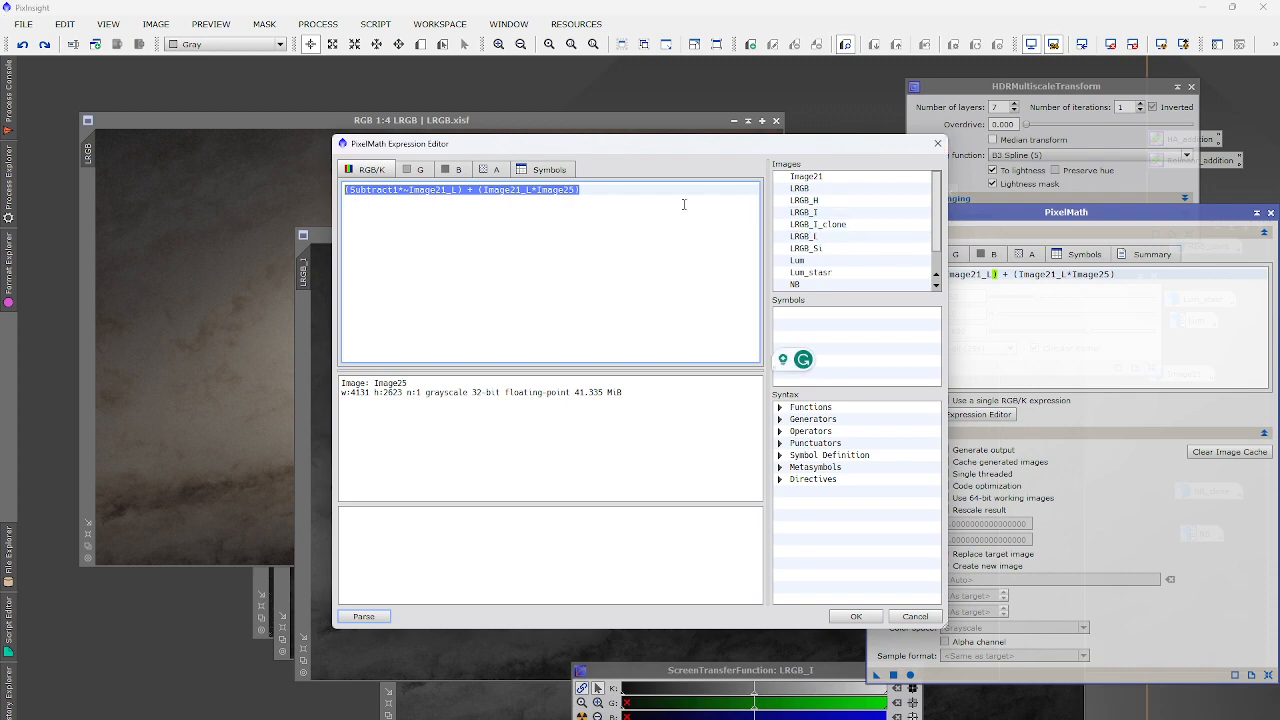
{"action": "type", "text": "(min("}
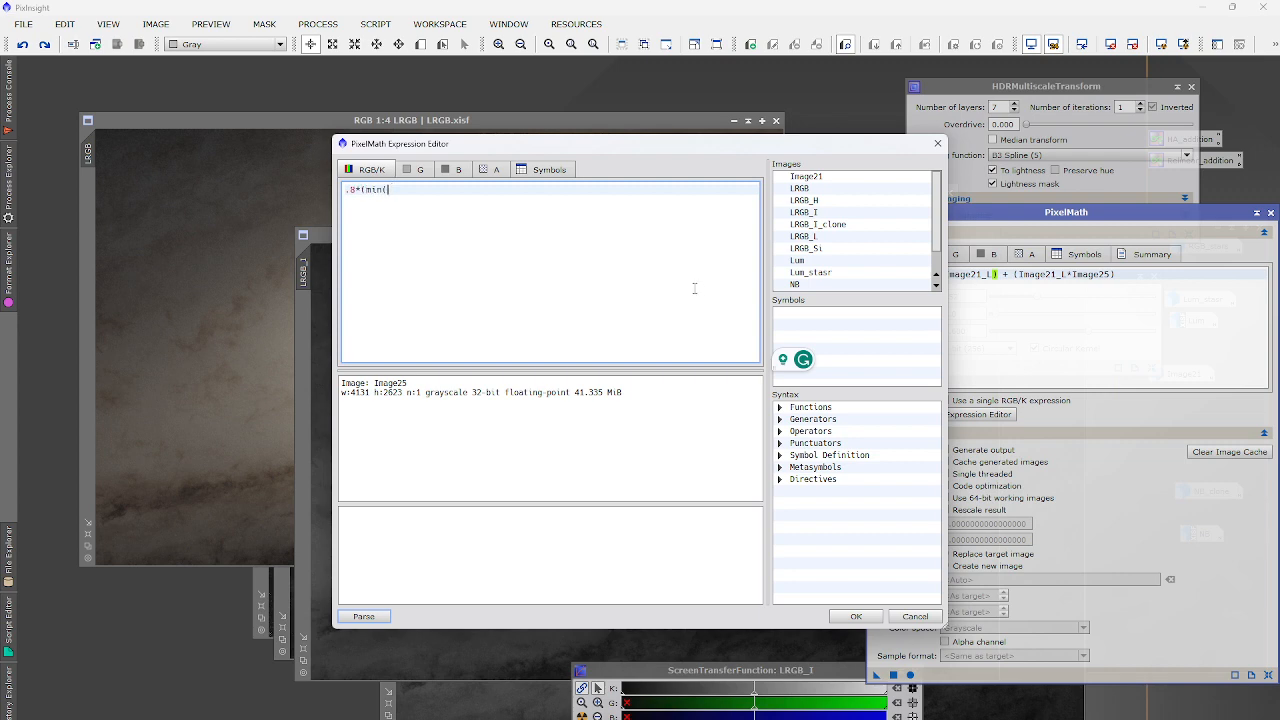
{"action": "double_click", "coordinate": [843, 213]}
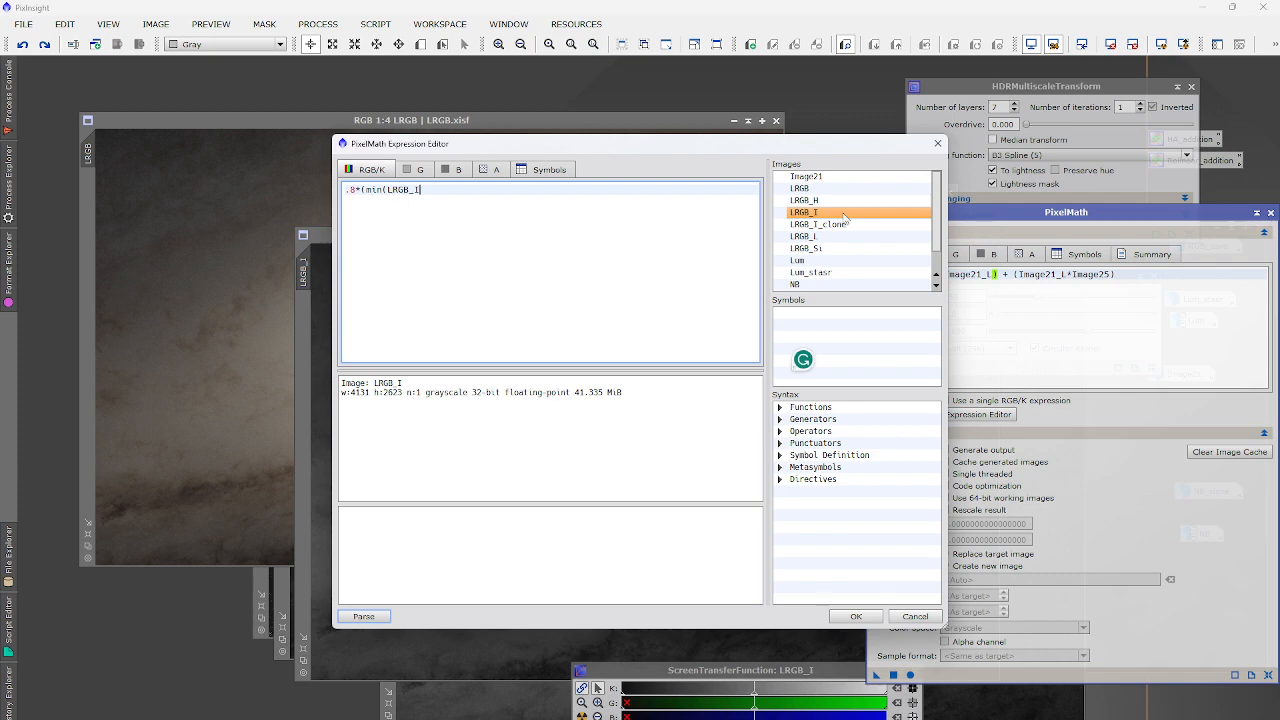
{"action": "type", "text": ","}
{"action": "double_click", "coordinate": [845, 225]}
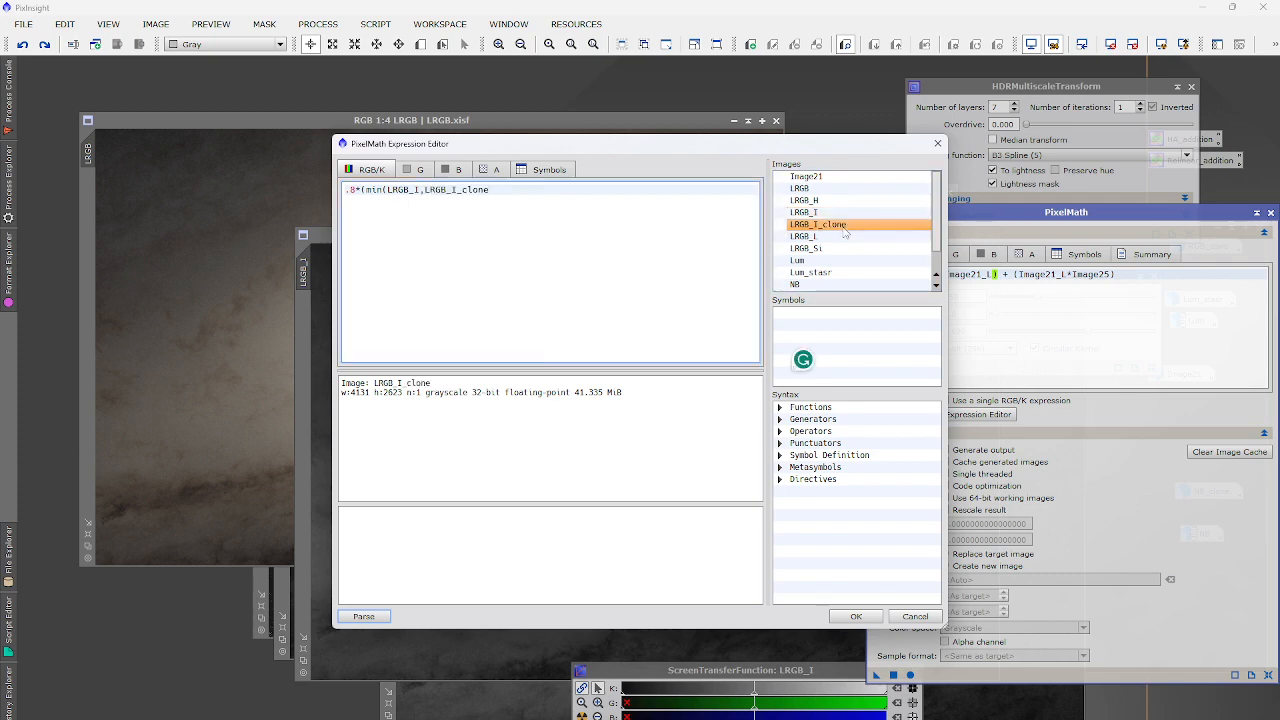
{"action": "type", "text": ")) + (.2*("}
Add the .2*(LRGB_I_clone,LRGB_I) second term and confirm the expression.
{"action": "double_click", "coordinate": [818, 225]}
{"action": "type", "text": ","}
{"action": "double_click", "coordinate": [804, 212]}
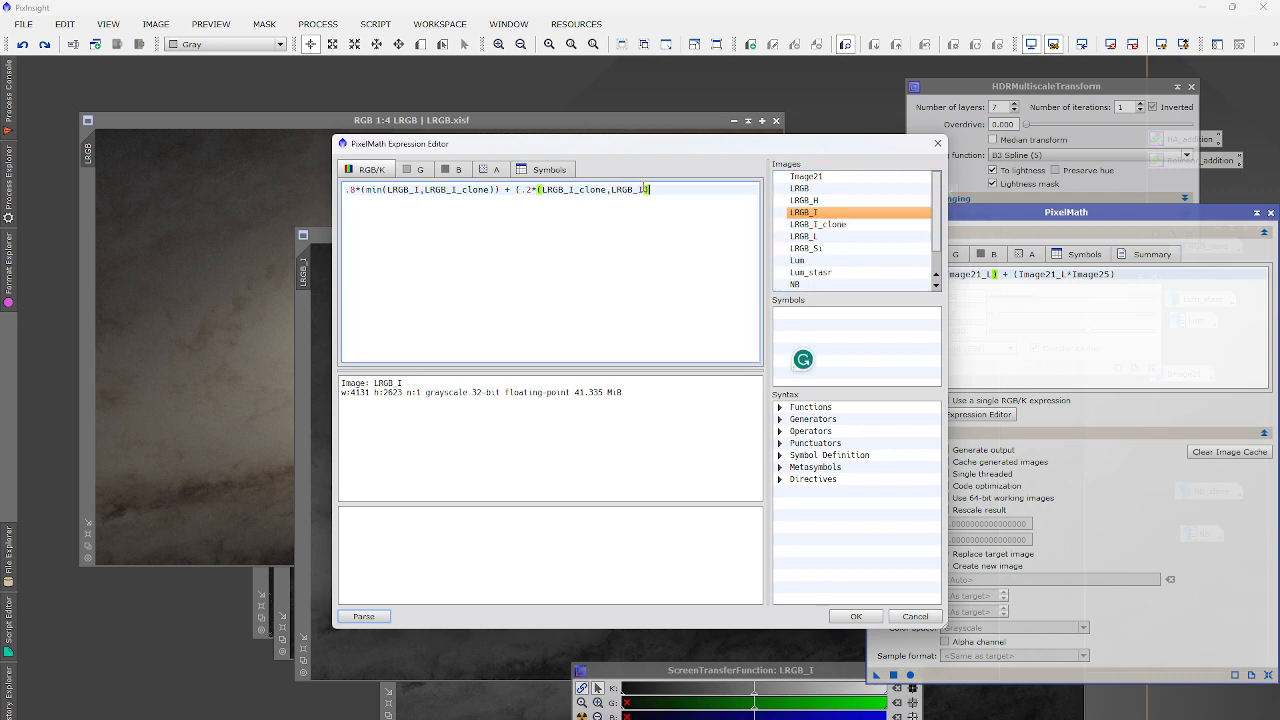
{"action": "type", "text": "))"}
{"action": "left_click", "coordinate": [856, 616]}
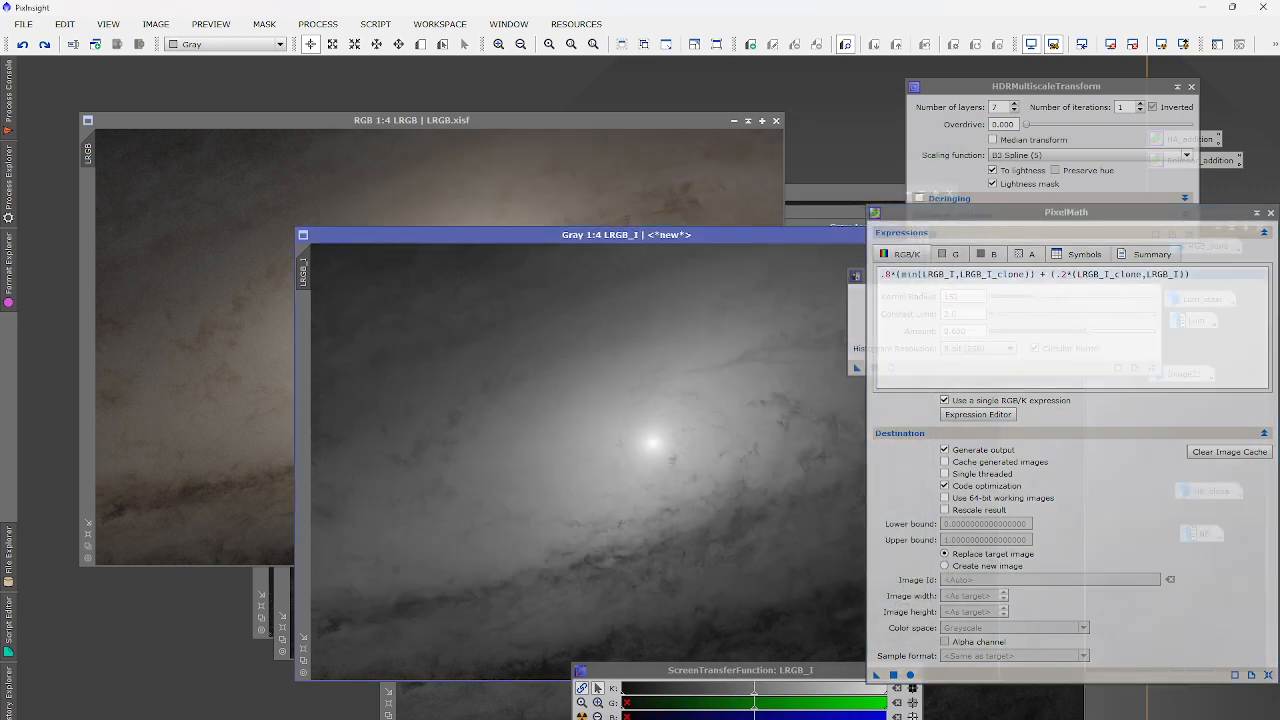
After the error, insert 'min' before the second term and apply the blend to LRGB_I.
{"action": "left_click", "coordinate": [893, 675]}
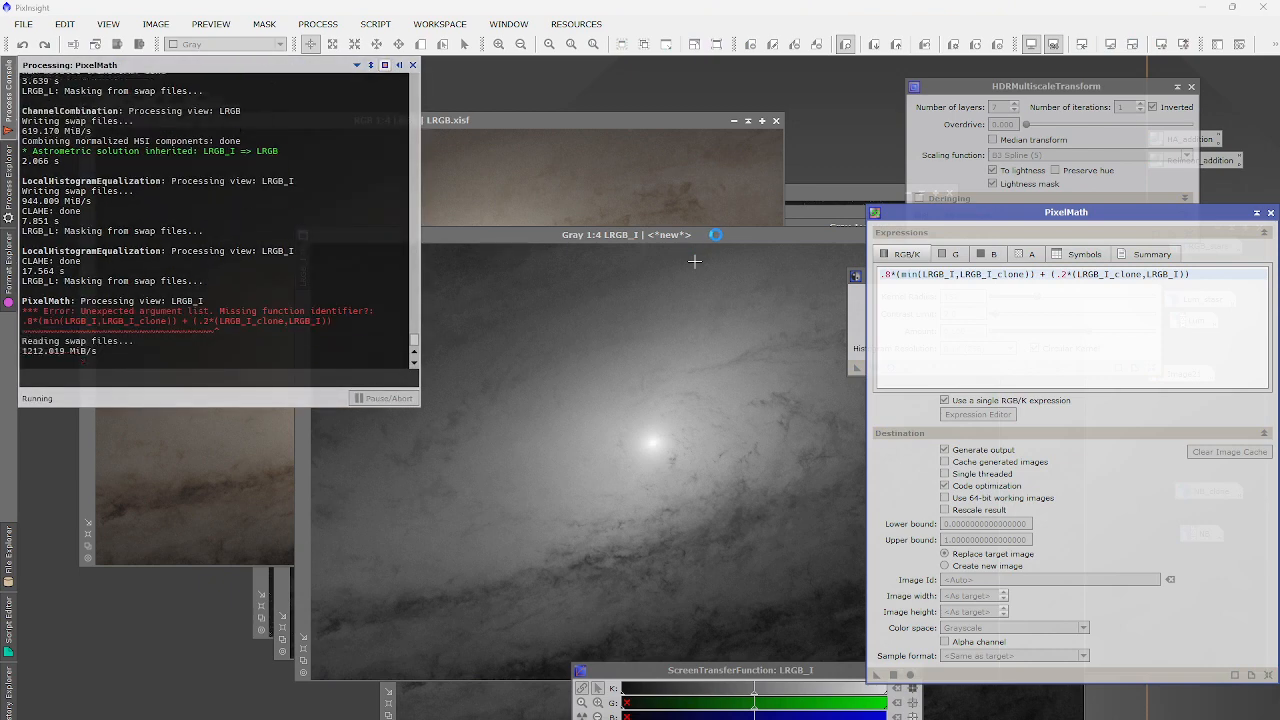
{"action": "left_click", "coordinate": [512, 374]}
{"action": "left_click", "coordinate": [1201, 277]}
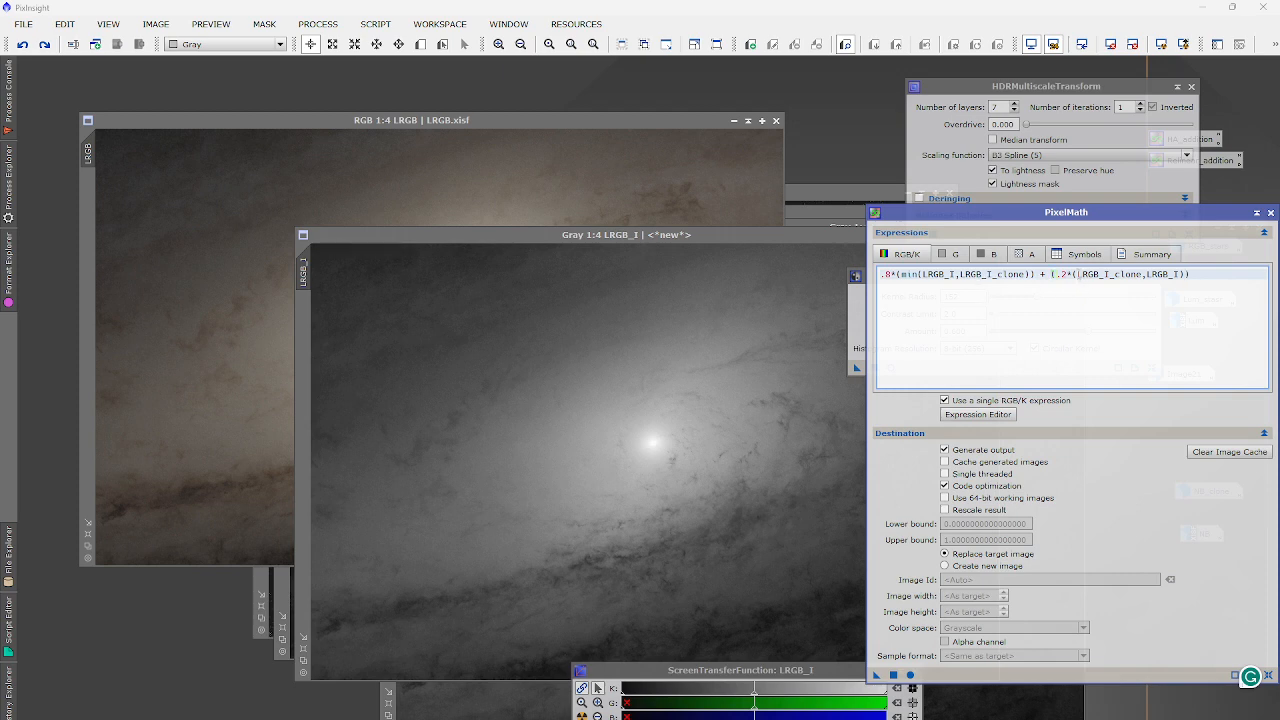
{"action": "double_click", "coordinate": [1082, 274]}
{"action": "left_click", "coordinate": [1075, 275]}
{"action": "type", "text": "min"}
{"action": "left_click", "coordinate": [674, 506]}
{"action": "left_click", "coordinate": [894, 676]}
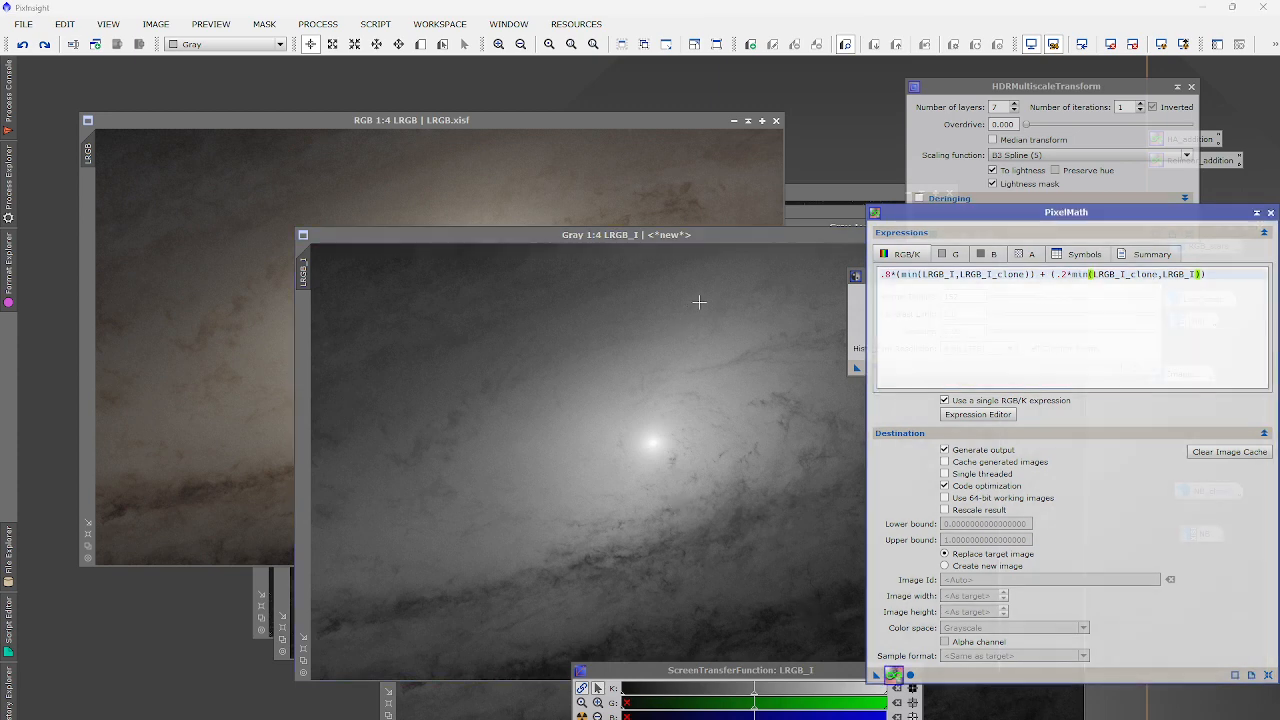
Toggle undo/redo on LRGB_I to compare the blend with the original and the clone.
{"action": "left_click_drag", "start_coordinate": [704, 239], "coordinate": [604, 220]}
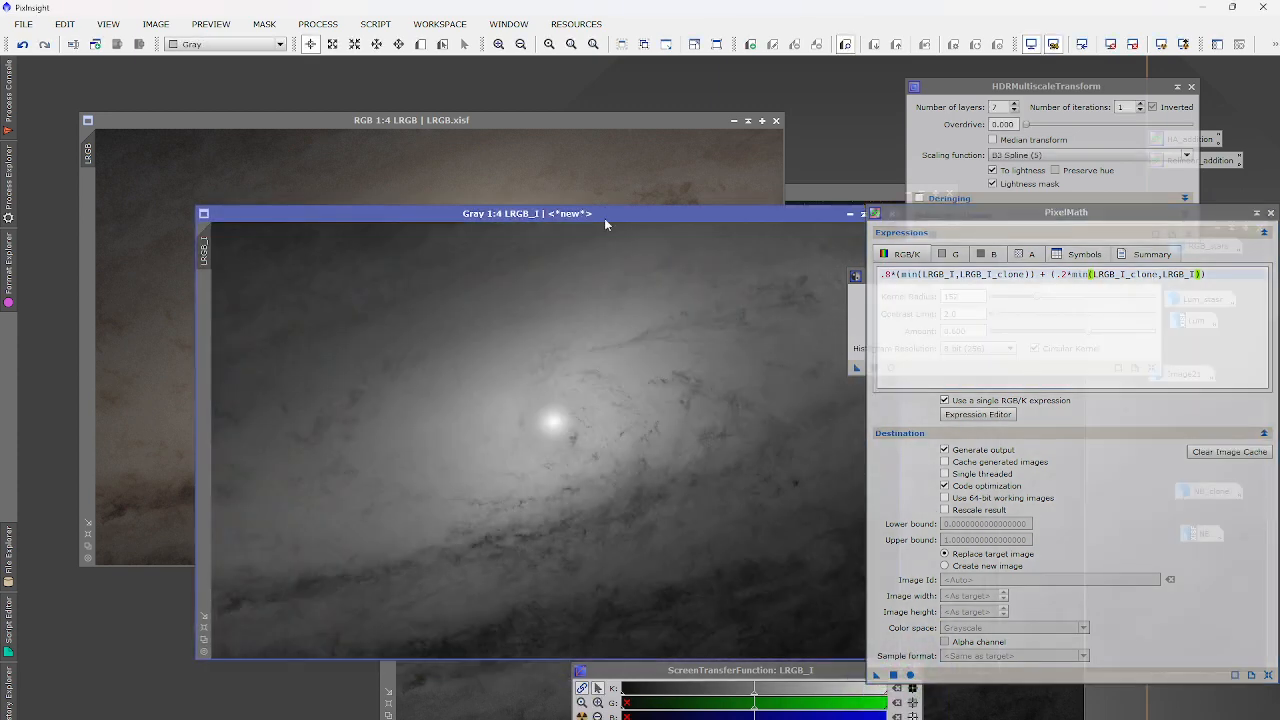
{"action": "scroll", "coordinate": [555, 404], "scroll_direction": "up", "scroll_amount": 1}
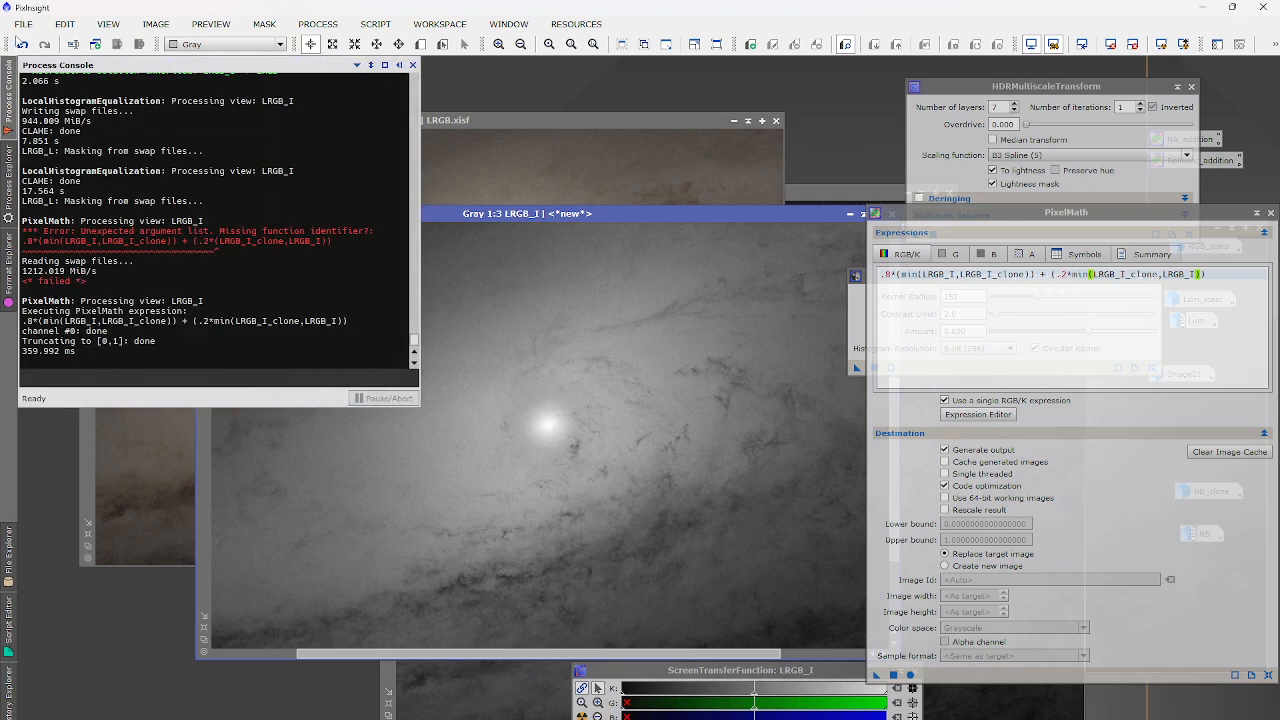
{"action": "left_click", "coordinate": [22, 44]}
{"action": "left_click", "coordinate": [44, 44]}
{"action": "left_click", "coordinate": [22, 44]}
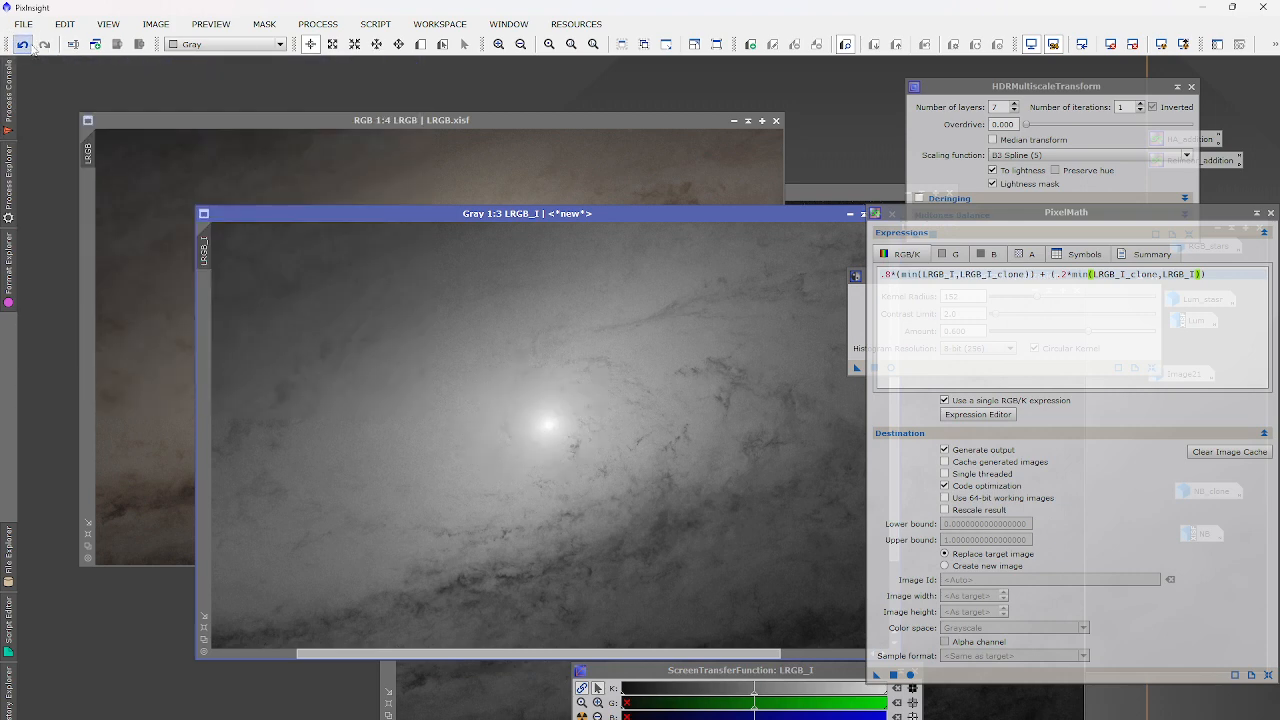
{"action": "left_click", "coordinate": [44, 44]}
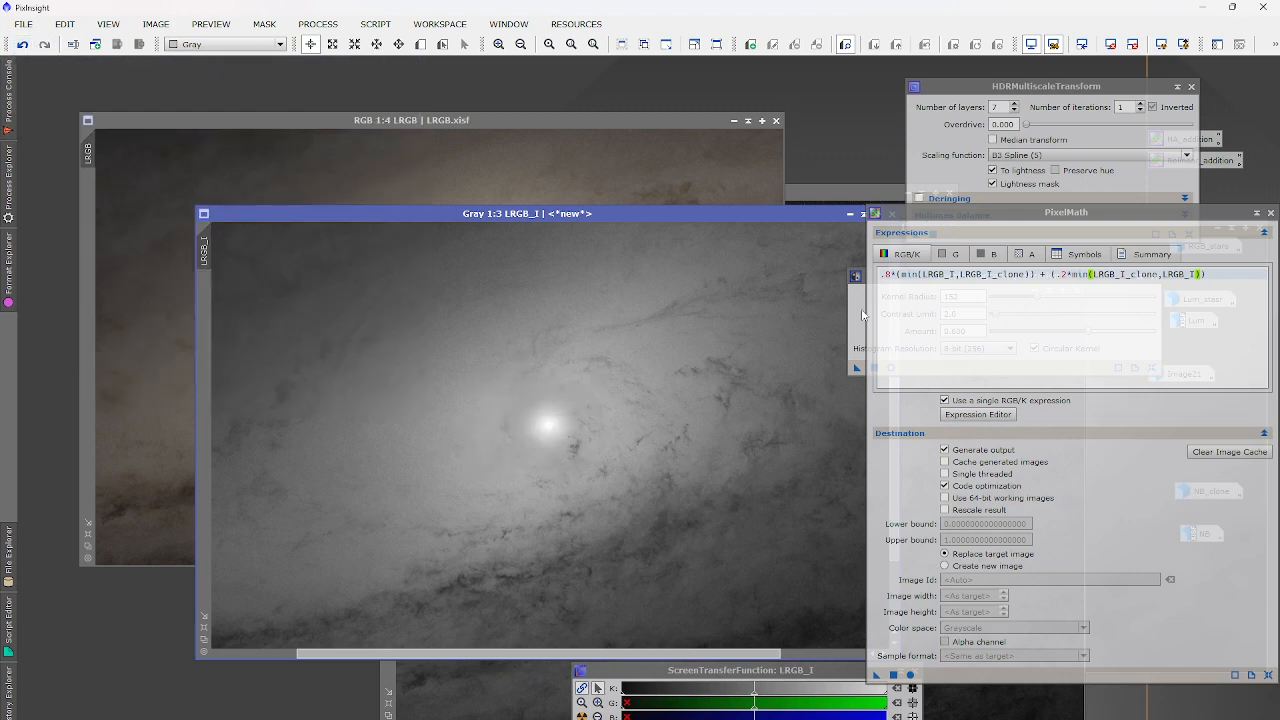
{"action": "left_click", "coordinate": [22, 44]}
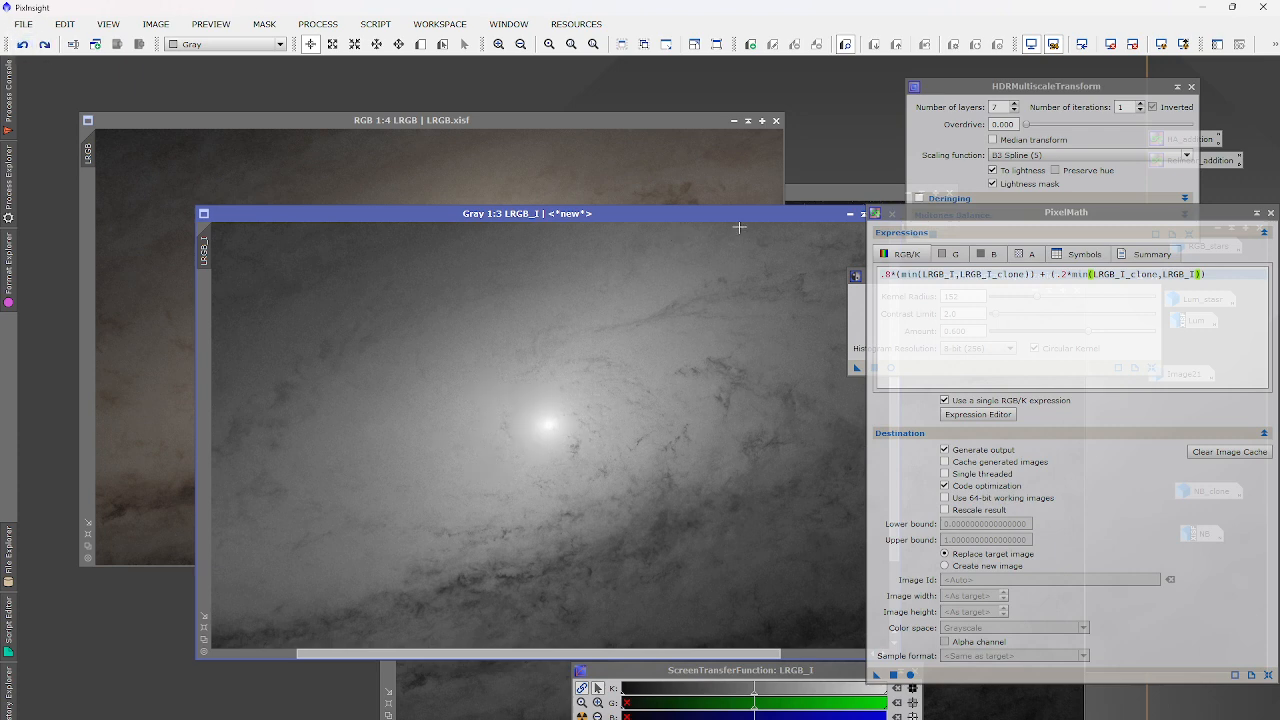
{"action": "left_click_drag", "start_coordinate": [729, 213], "coordinate": [647, 191]}
{"action": "left_click", "coordinate": [834, 260]}
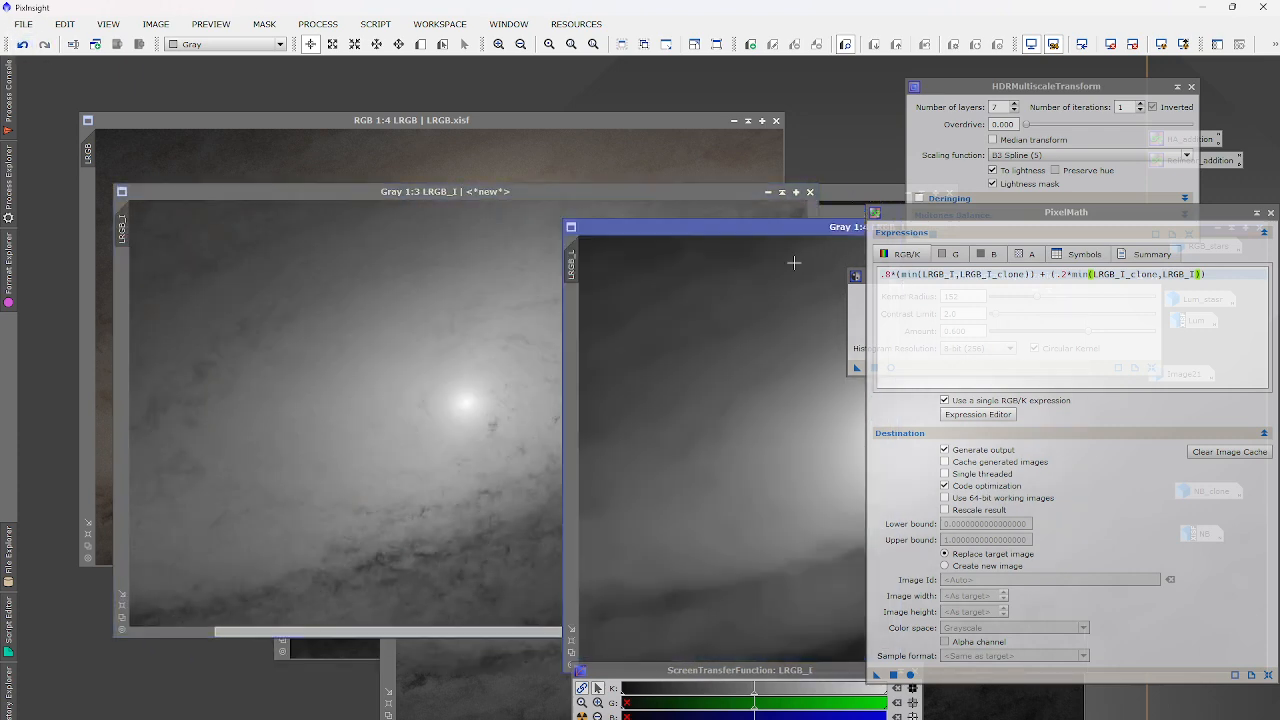
{"action": "left_click", "coordinate": [200, 337]}
{"action": "left_click", "coordinate": [904, 335]}
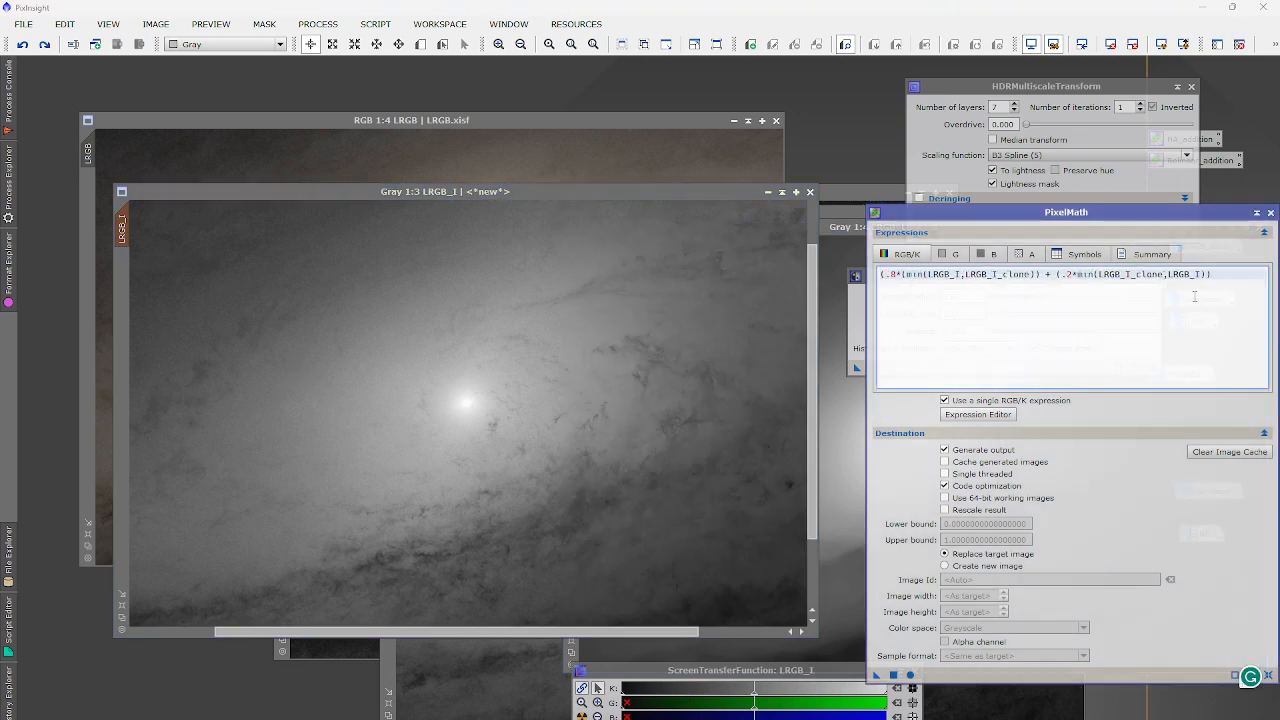
Extend the expression with .4 and .6 weights adding an LRGB_I term, and apply it.
{"action": "type", "text": "("}
{"action": "left_click", "coordinate": [1240, 274]}
{"action": "type", "text": ")*.4 + (.6*"}
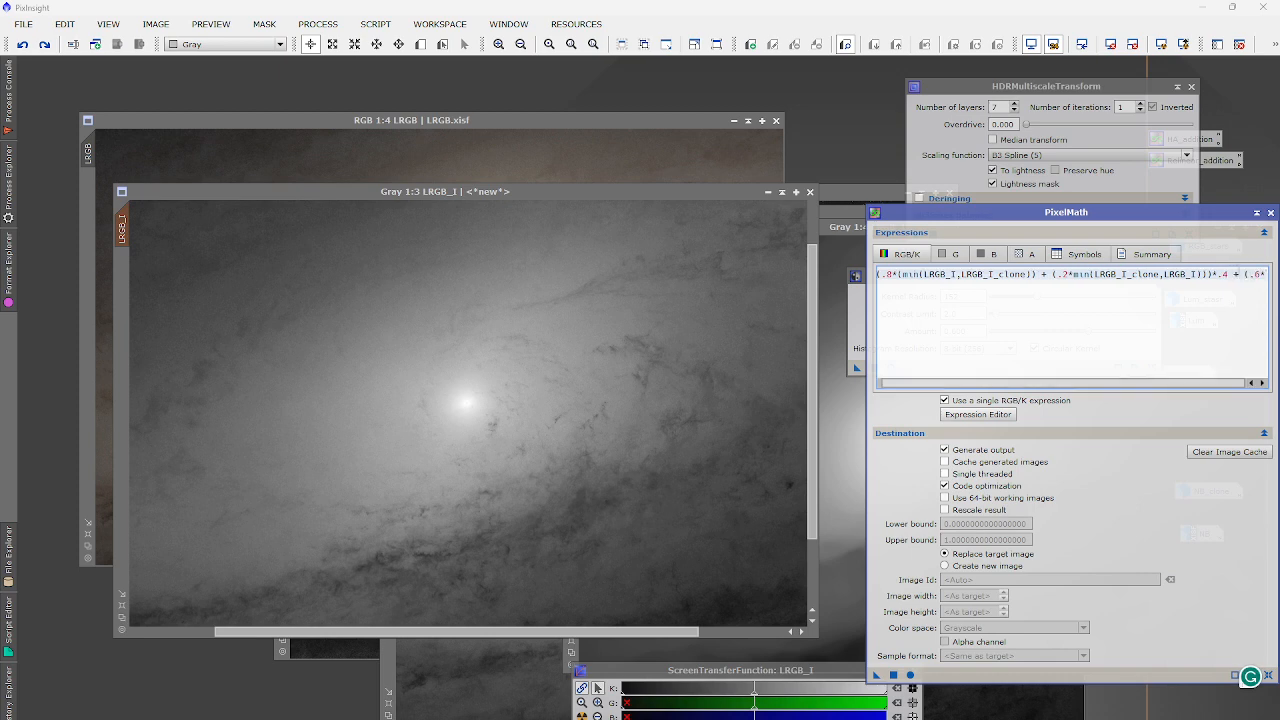
{"action": "left_click", "coordinate": [978, 414]}
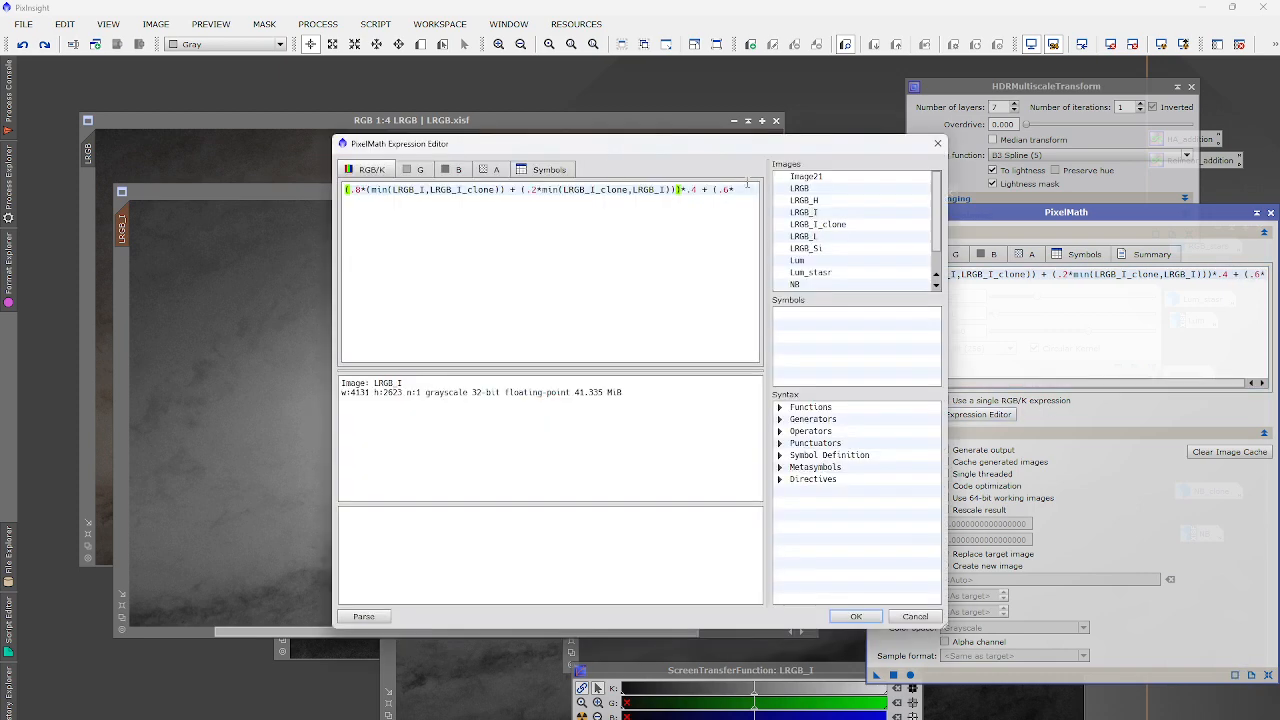
{"action": "double_click", "coordinate": [832, 212]}
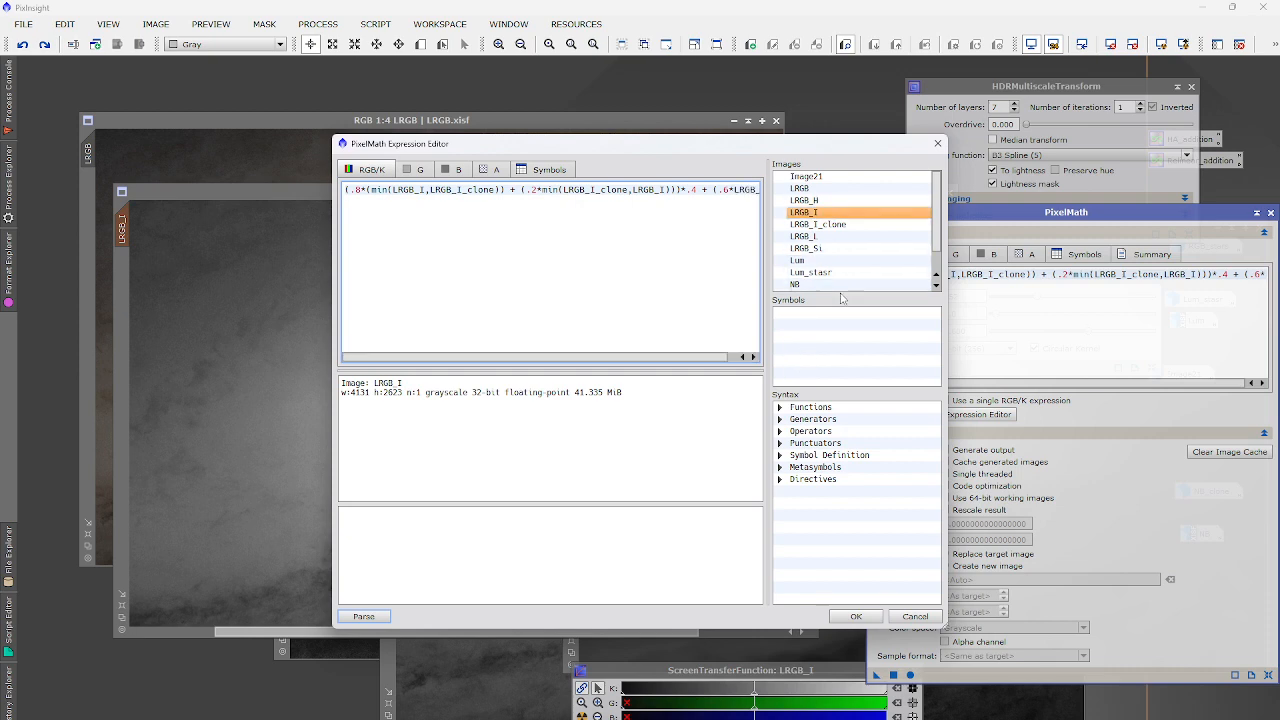
{"action": "left_click", "coordinate": [852, 614]}
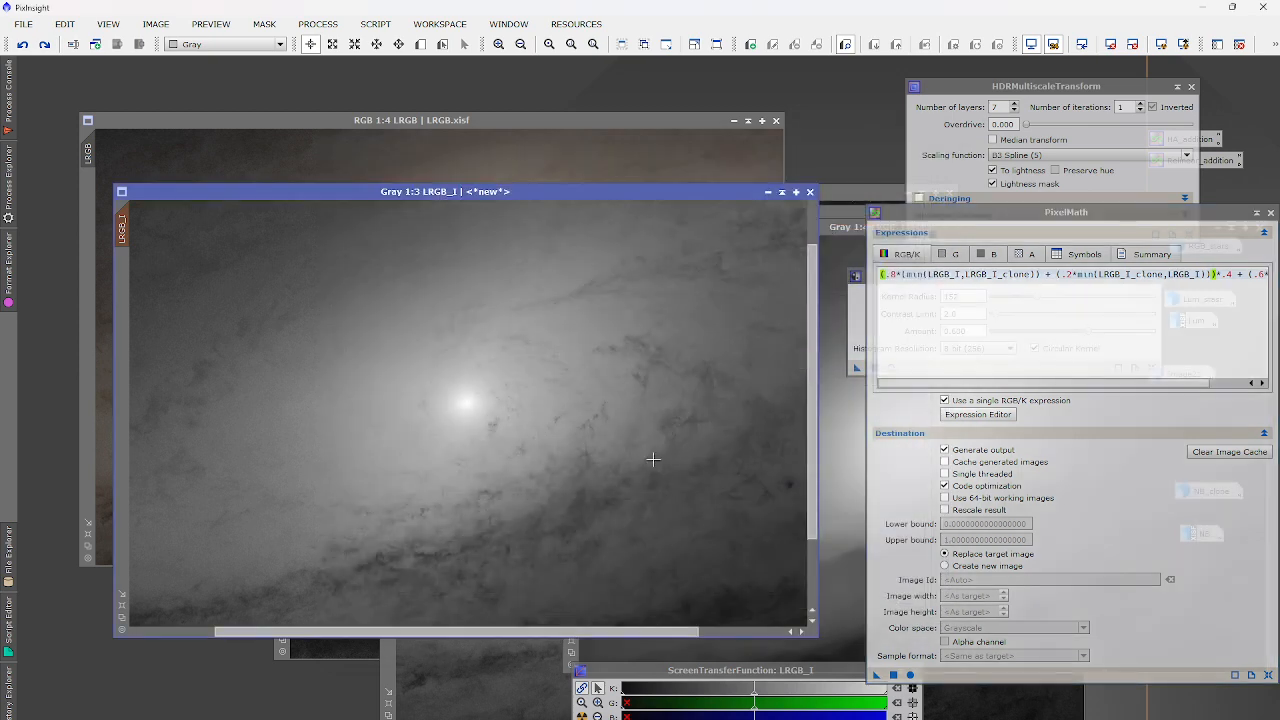
{"action": "left_click", "coordinate": [903, 673]}
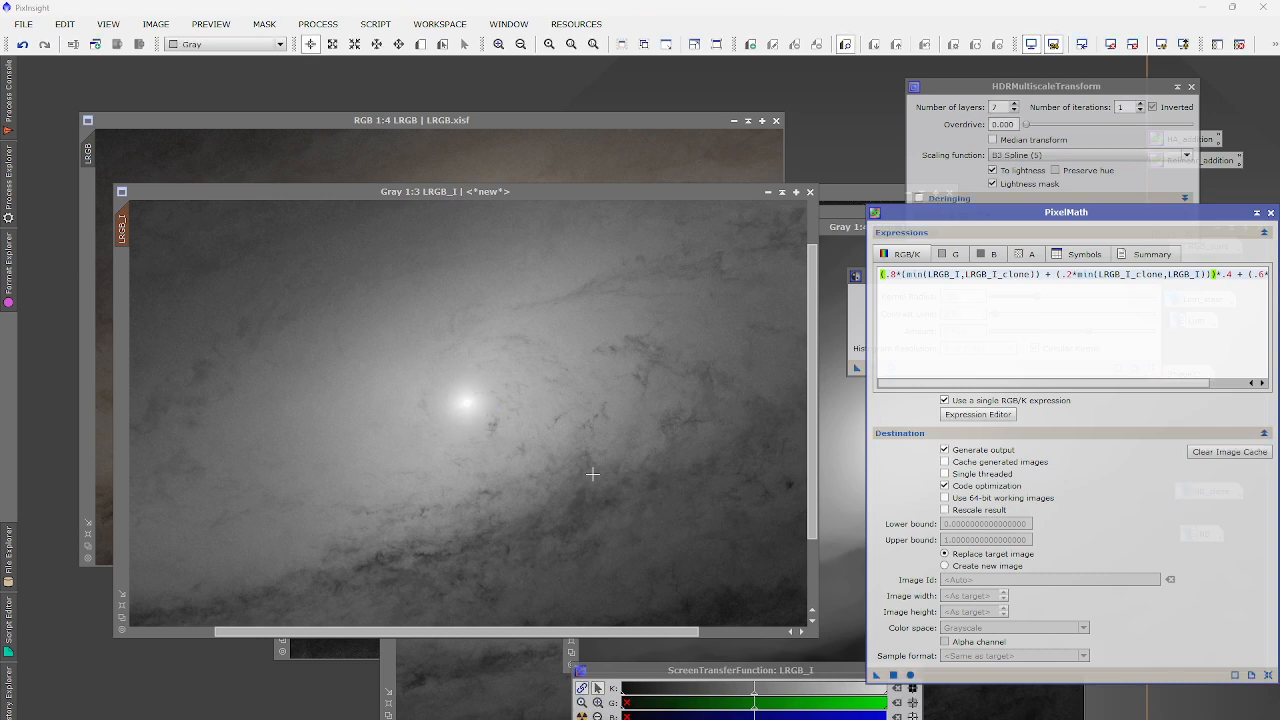
Undo and redo the extended blend on LRGB_I to compare, ending on the undone state.
{"action": "scroll", "coordinate": [552, 438], "scroll_direction": "down", "scroll_amount": 1}
{"action": "scroll", "coordinate": [525, 427], "scroll_direction": "up", "scroll_amount": 1}
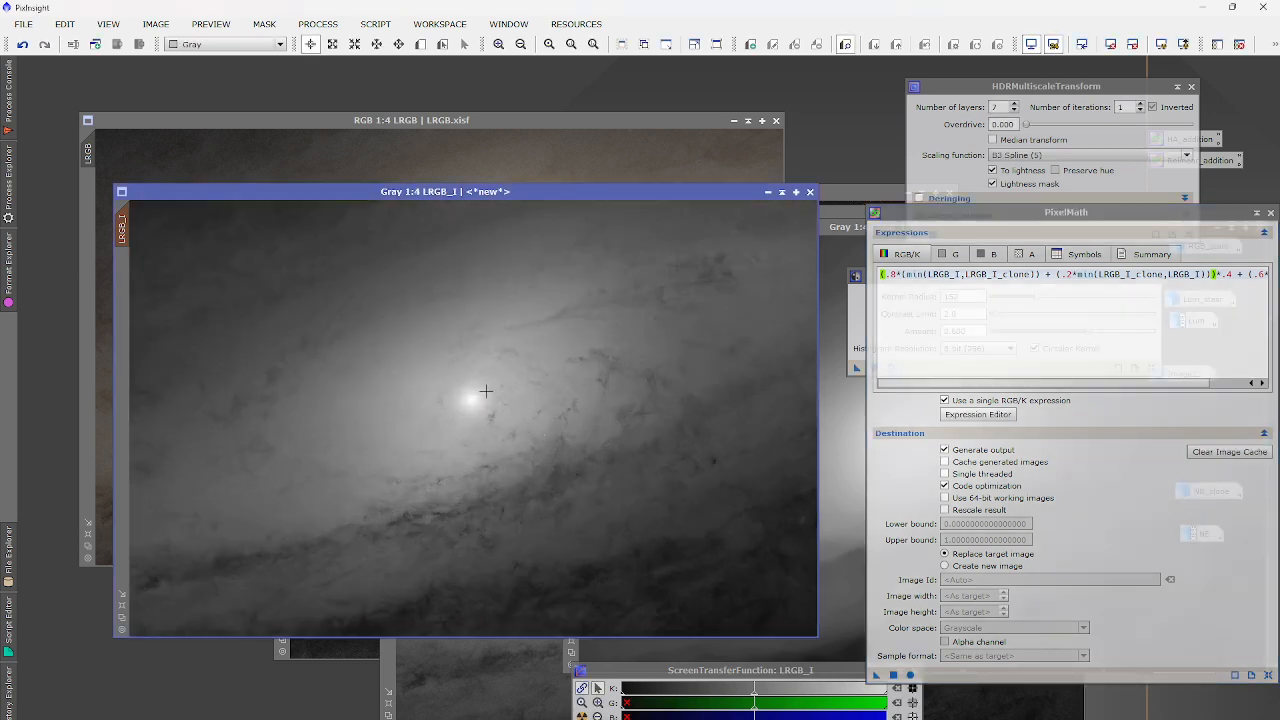
{"action": "scroll", "coordinate": [485, 391], "scroll_direction": "up", "scroll_amount": 3}
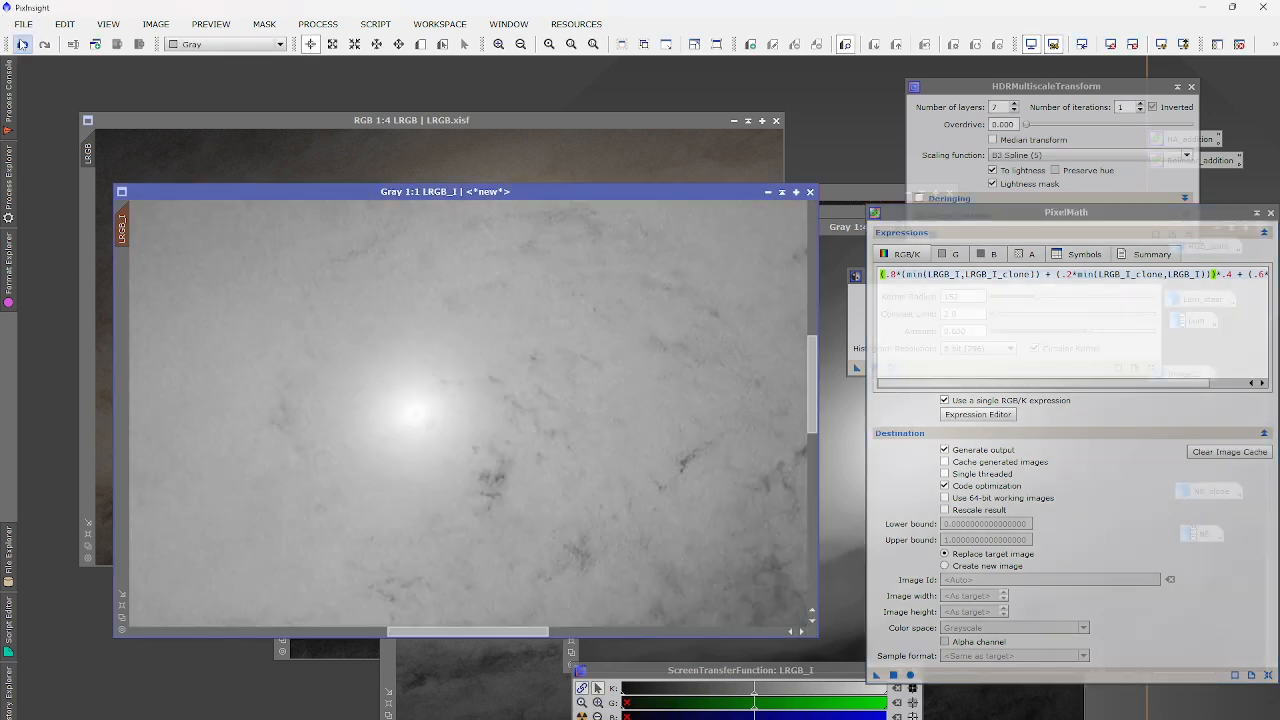
{"action": "left_click", "coordinate": [25, 46]}
{"action": "left_click", "coordinate": [45, 46]}
{"action": "left_click", "coordinate": [22, 46]}
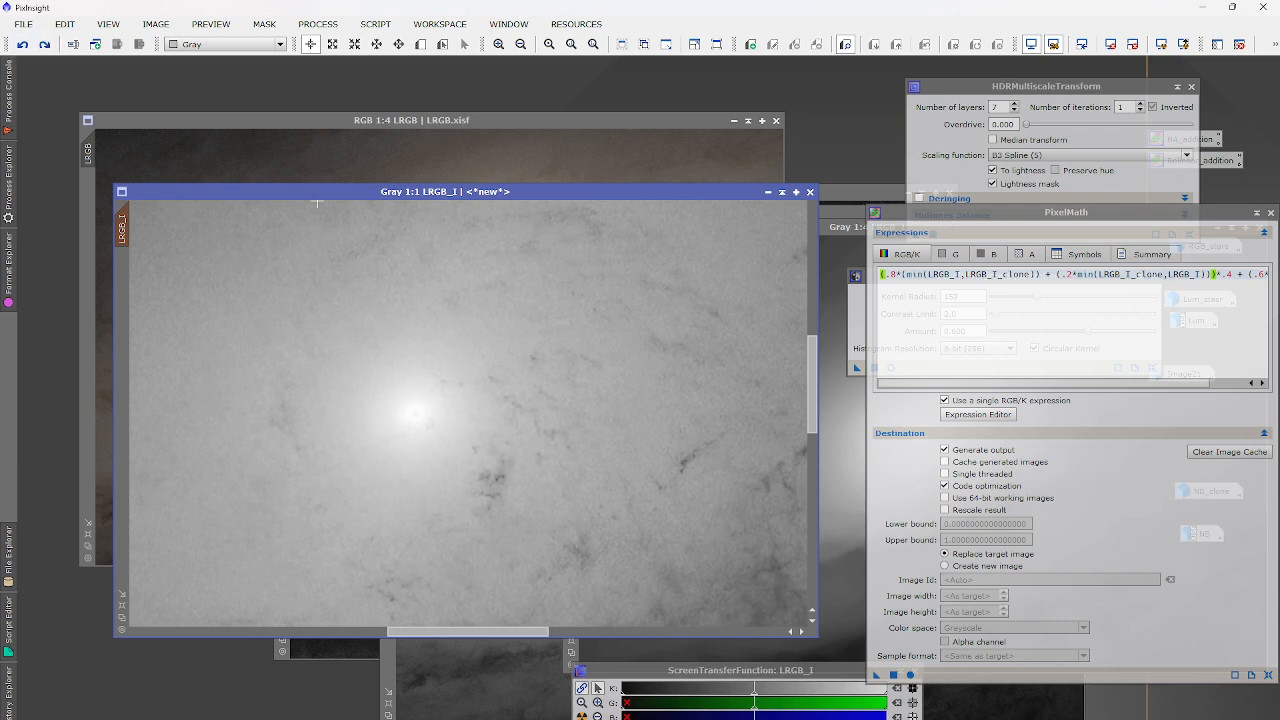
Reweight the blend to .65*min plus .35*max, run it on LRGB_I, then revert.
{"action": "left_click", "coordinate": [894, 274]}
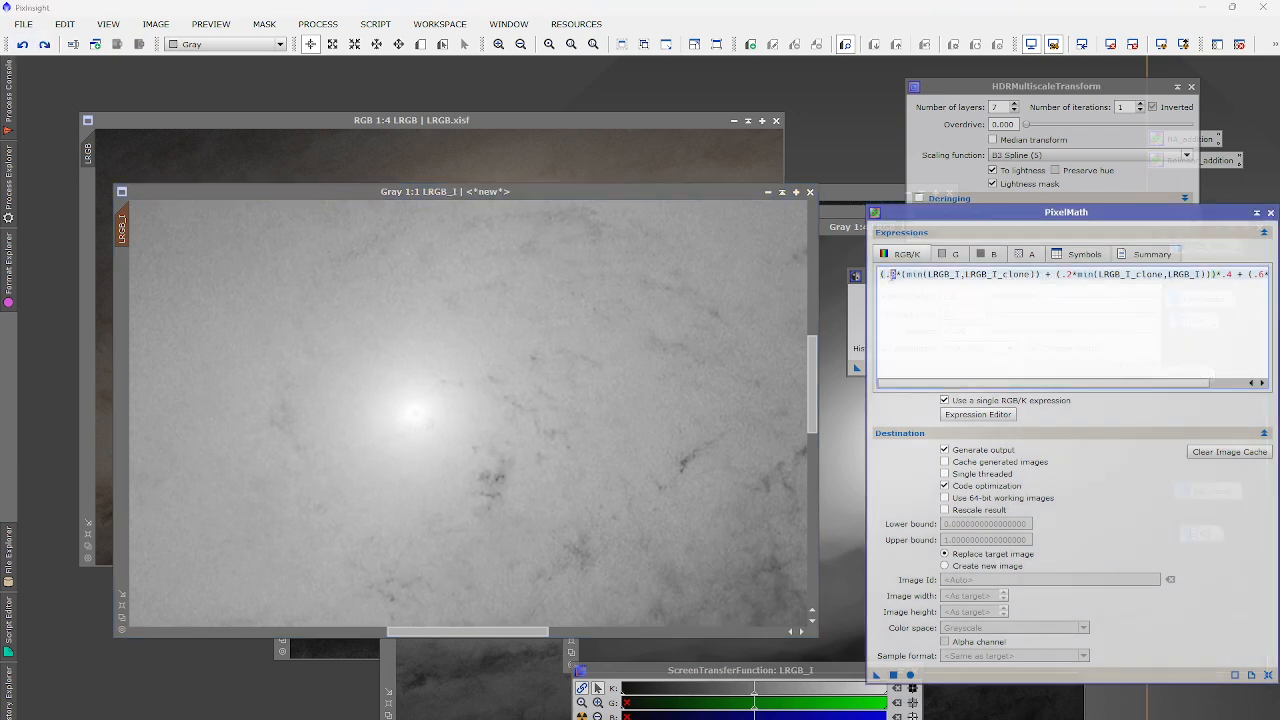
{"action": "type", "text": "65"}
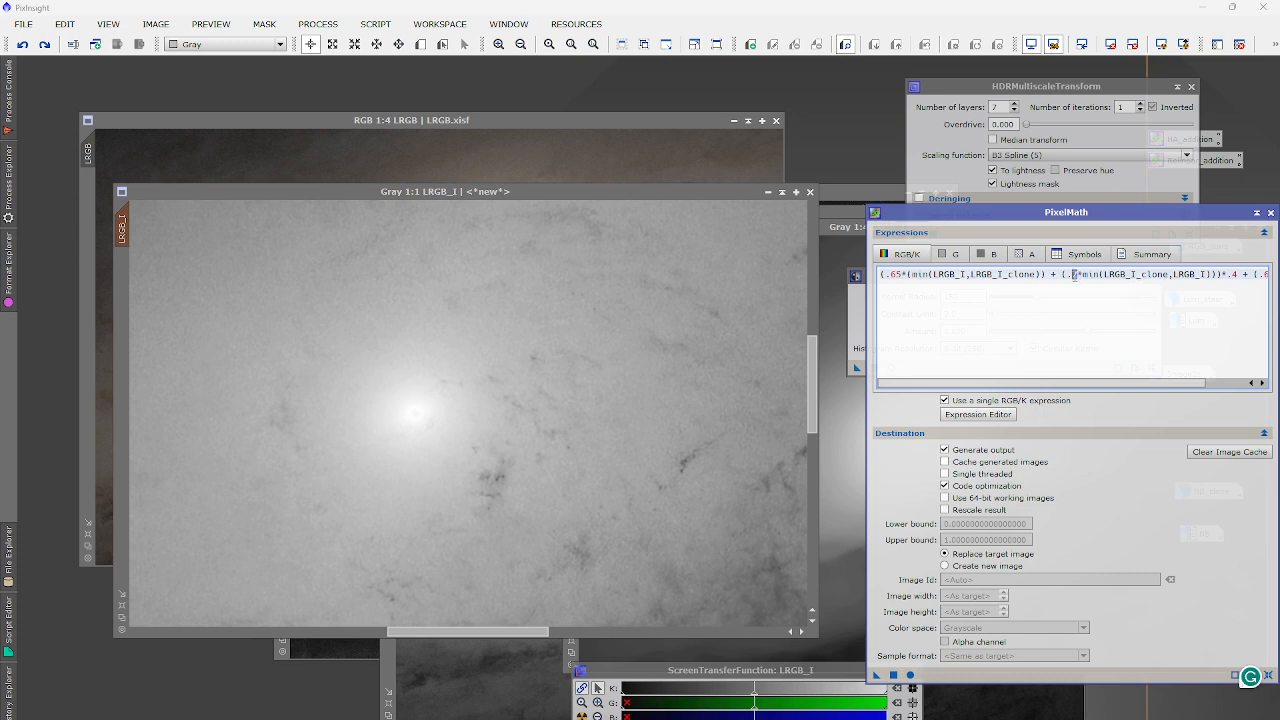
{"action": "type", "text": "3"}
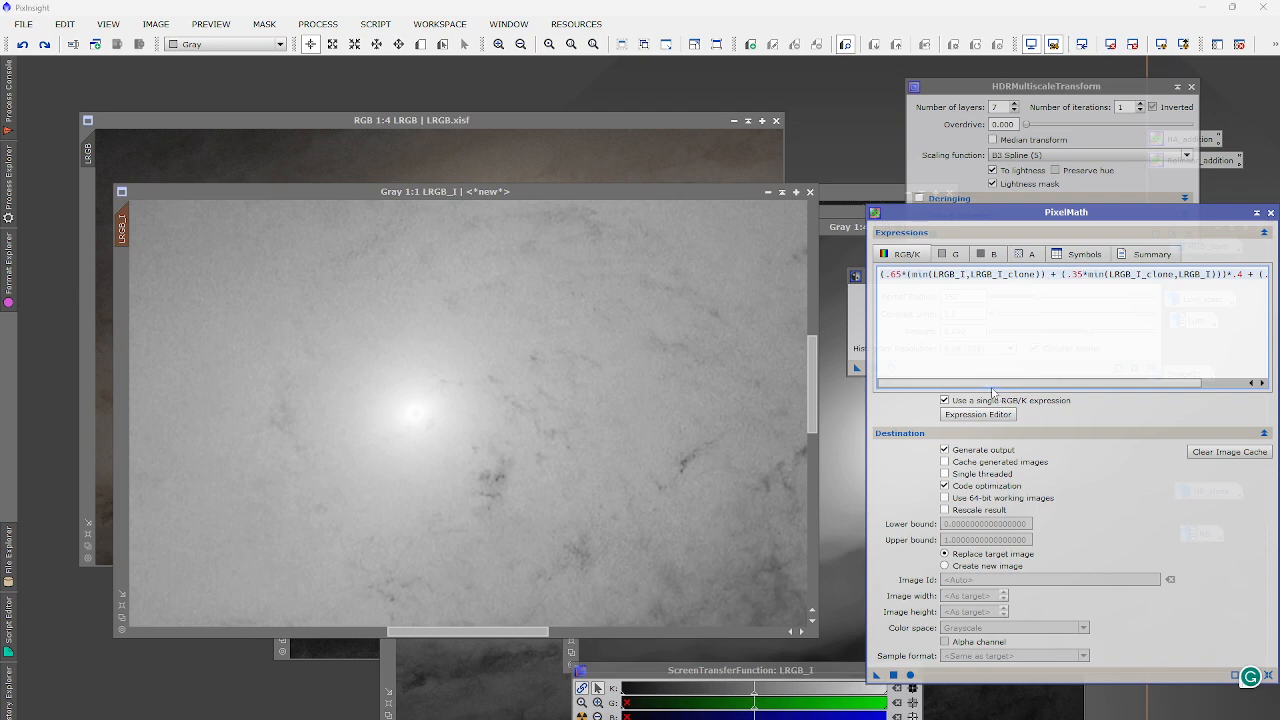
{"action": "type", "text": "*"}
{"action": "type", "text": "max"}
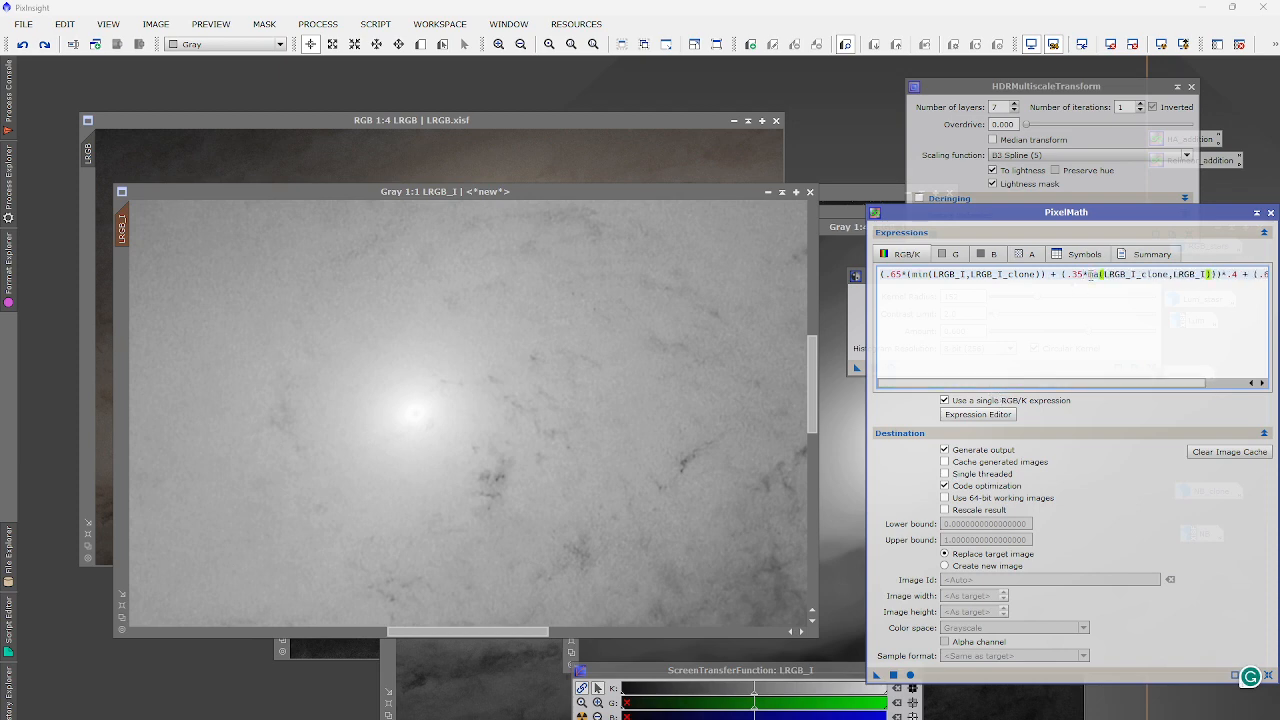
{"action": "left_click", "coordinate": [893, 675]}
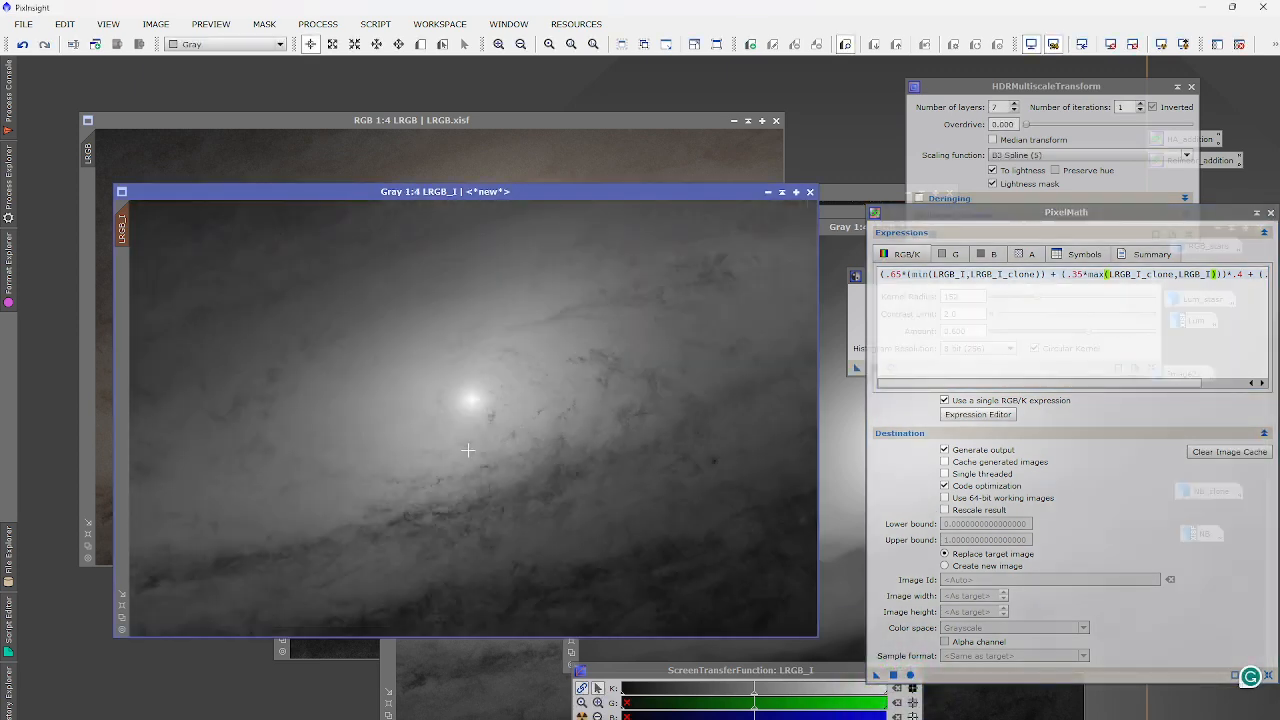
{"action": "left_click", "coordinate": [22, 44]}
Bring the colour LRGB image and the LocalHistogramEqualization settings to the front.
{"action": "scroll", "coordinate": [494, 404], "scroll_direction": "up", "scroll_amount": 5}
{"action": "scroll", "coordinate": [363, 392], "scroll_direction": "down", "scroll_amount": 5}
{"action": "left_click", "coordinate": [366, 163]}
{"action": "left_click", "coordinate": [859, 295]}
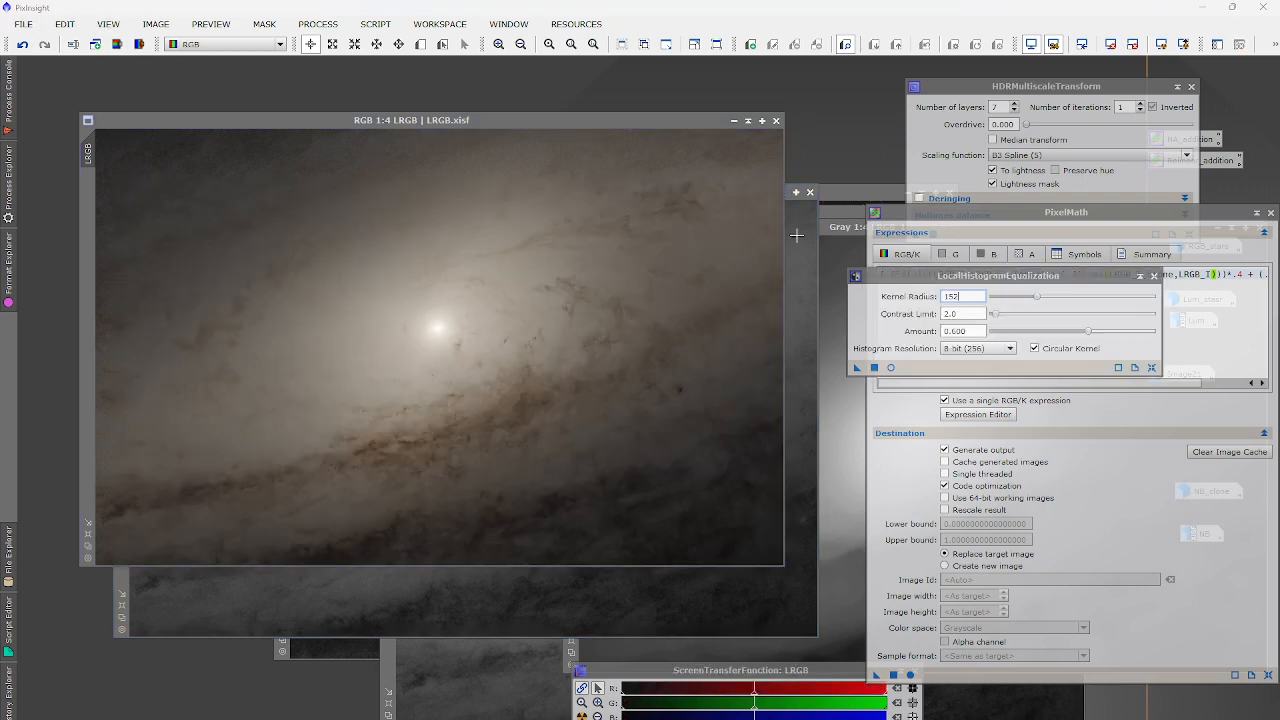
Open ChannelCombination from ChannelManagement in HSI mode, then the All Processes list.
{"action": "left_click", "coordinate": [316, 20]}
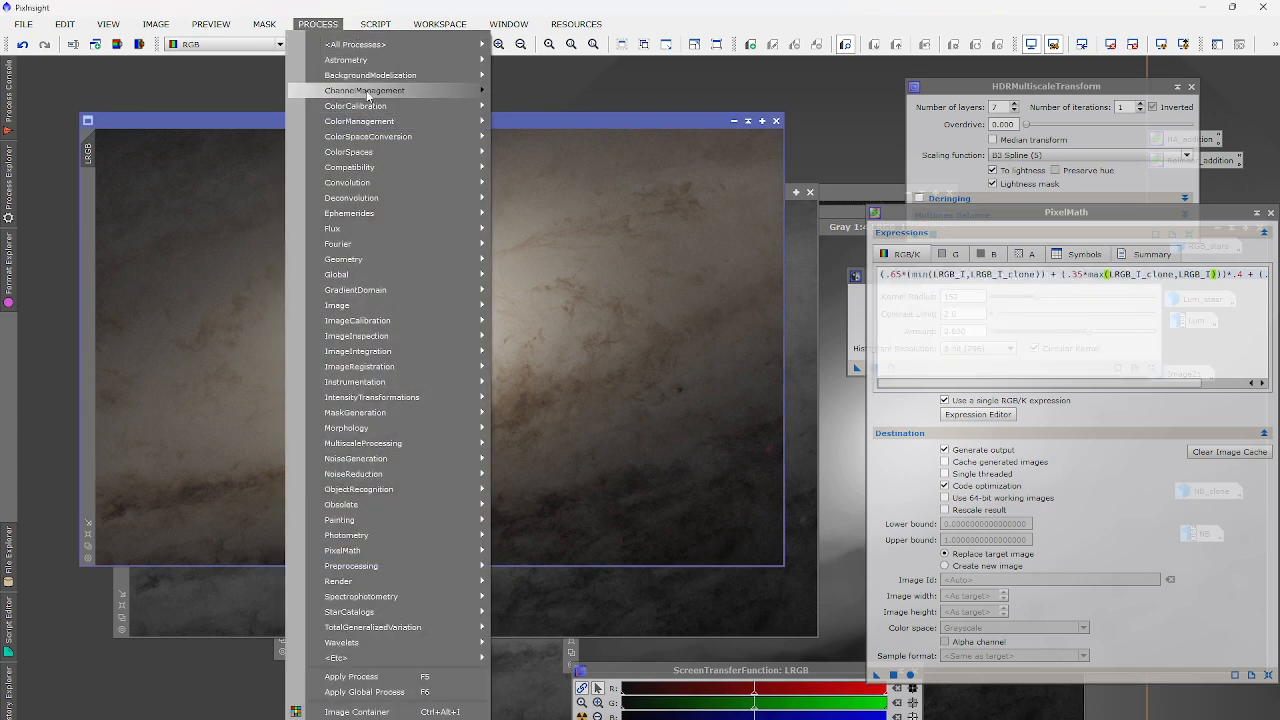
{"action": "mouse_move", "coordinate": [369, 95]}
{"action": "left_click", "coordinate": [605, 96]}
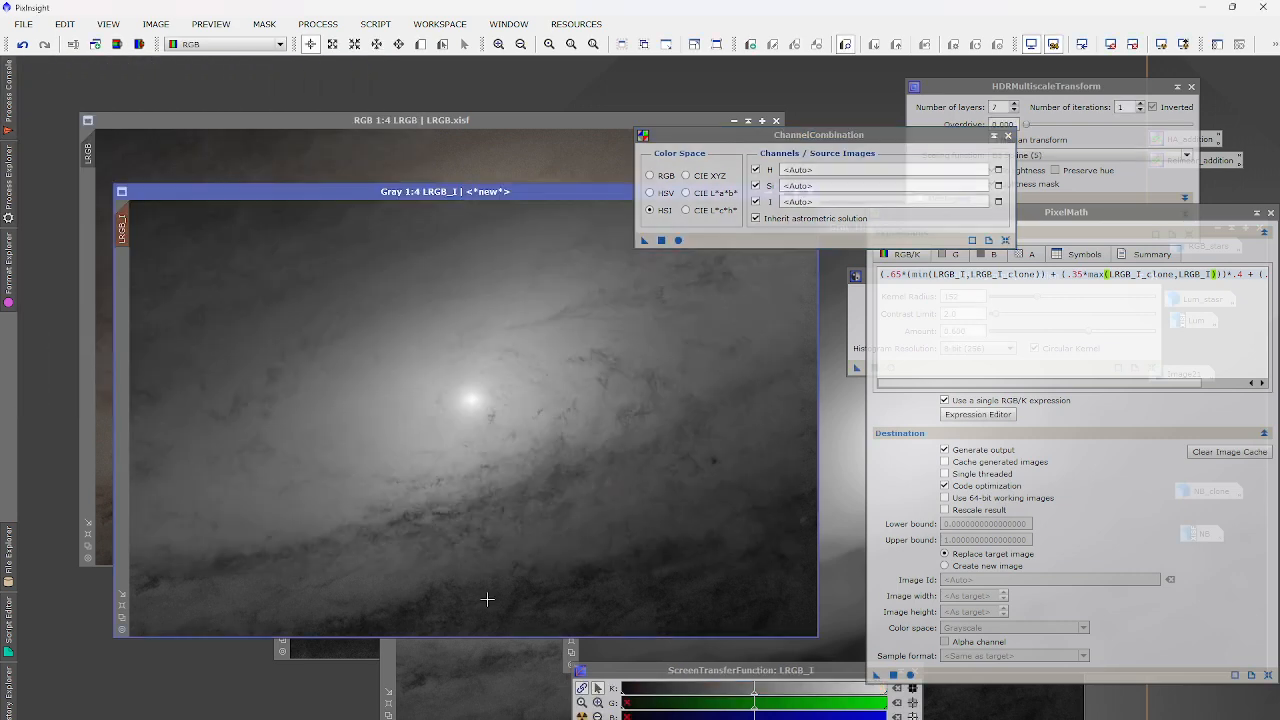
{"action": "left_click", "coordinate": [318, 23]}
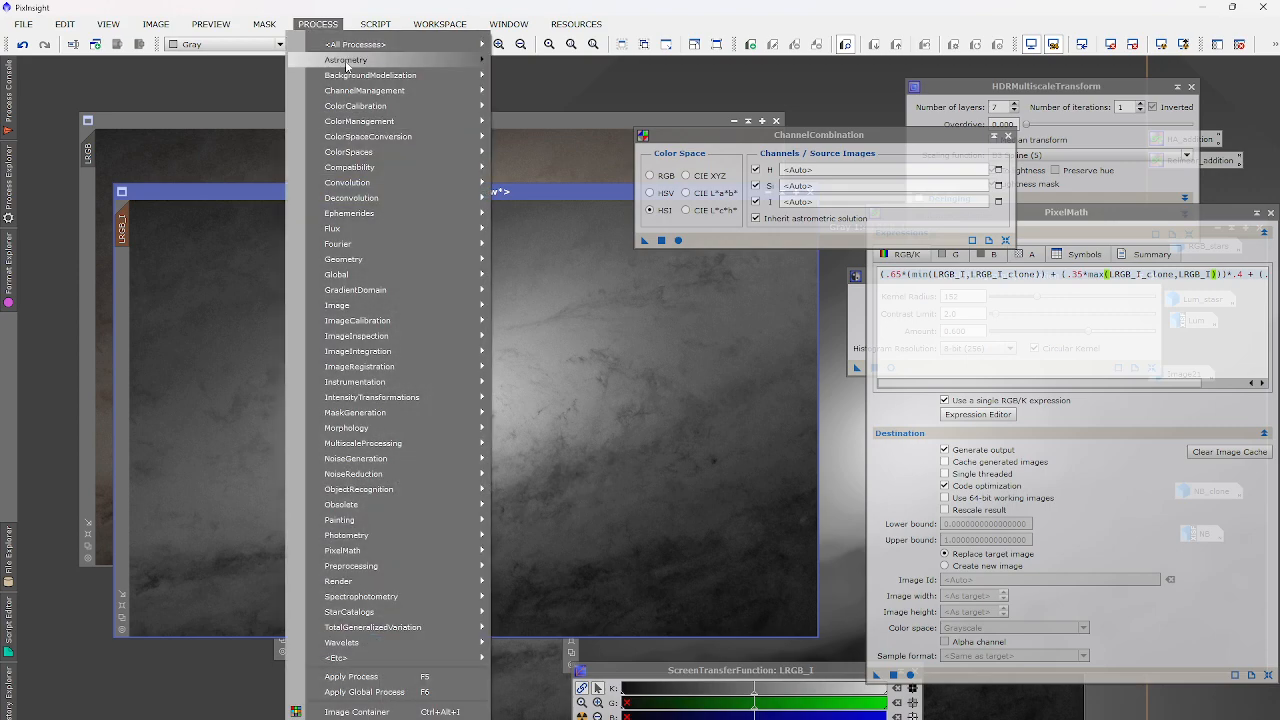
{"action": "mouse_move", "coordinate": [353, 46]}
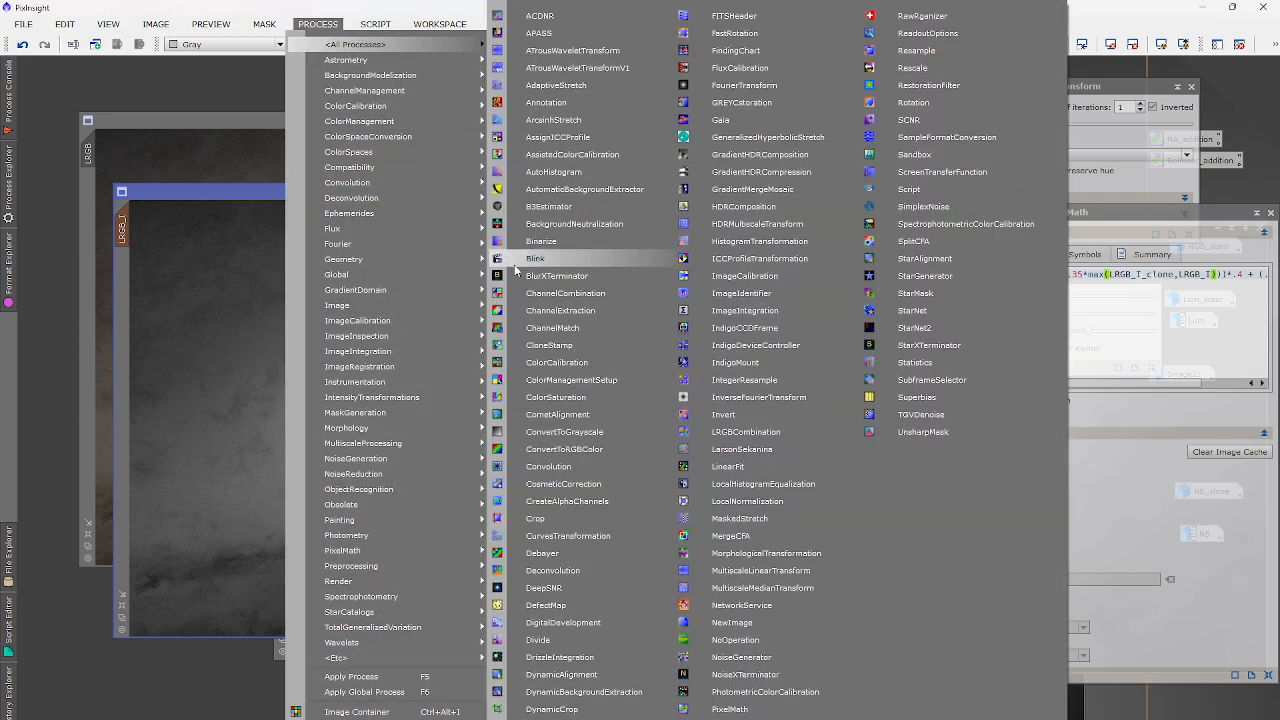
Raise the midtones with a CurvesTransformation point and apply the curve to LRGB_I.
{"action": "left_click", "coordinate": [580, 536]}
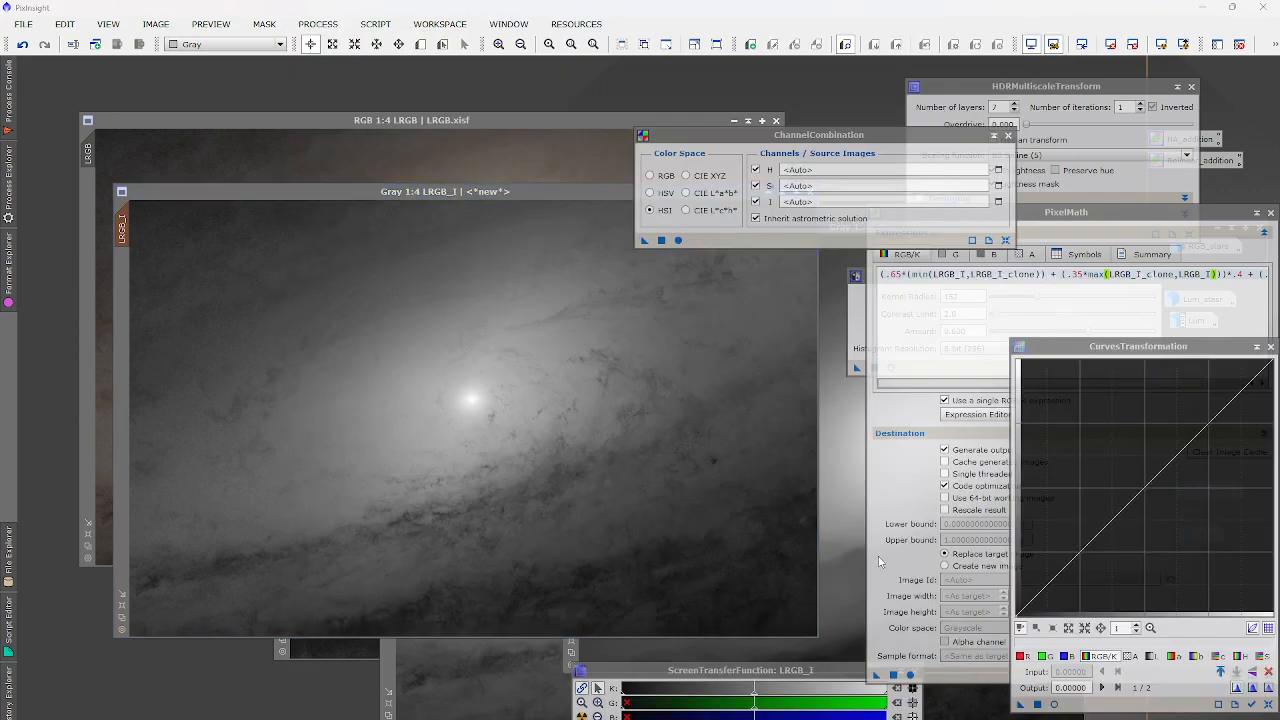
{"action": "left_click", "coordinate": [1053, 704]}
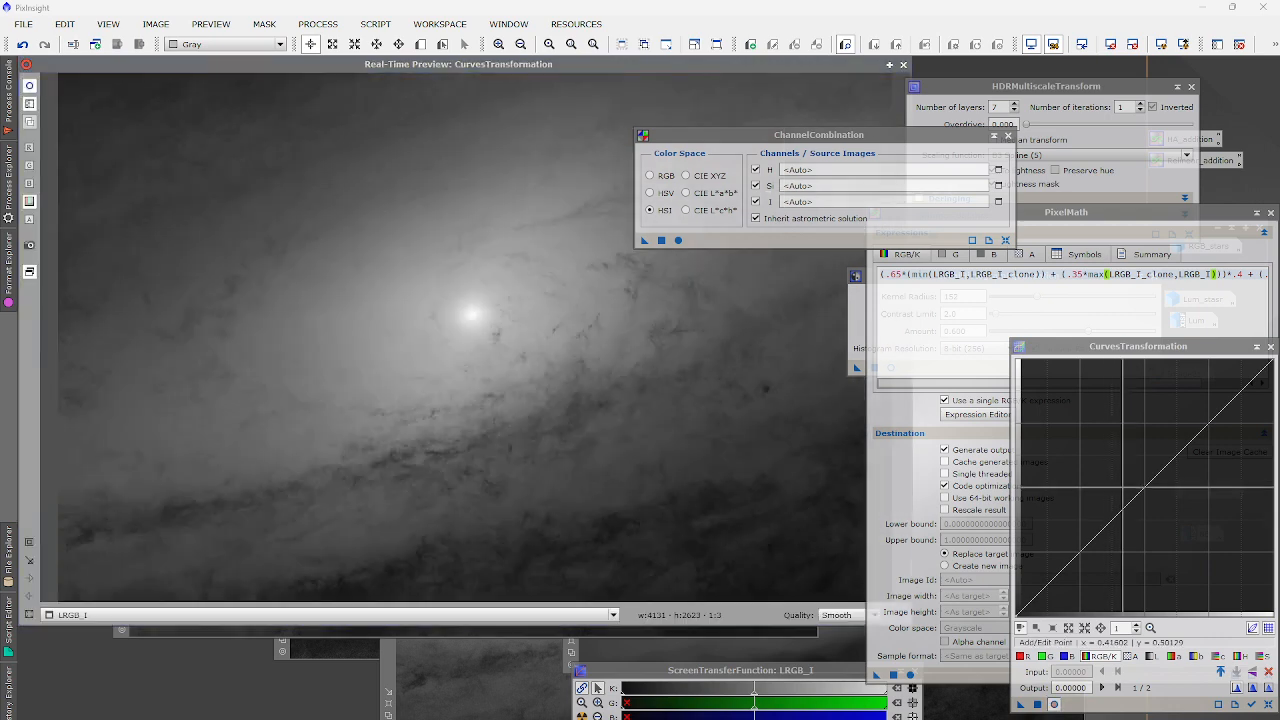
{"action": "left_click_drag", "start_coordinate": [1115, 516], "coordinate": [1122, 476]}
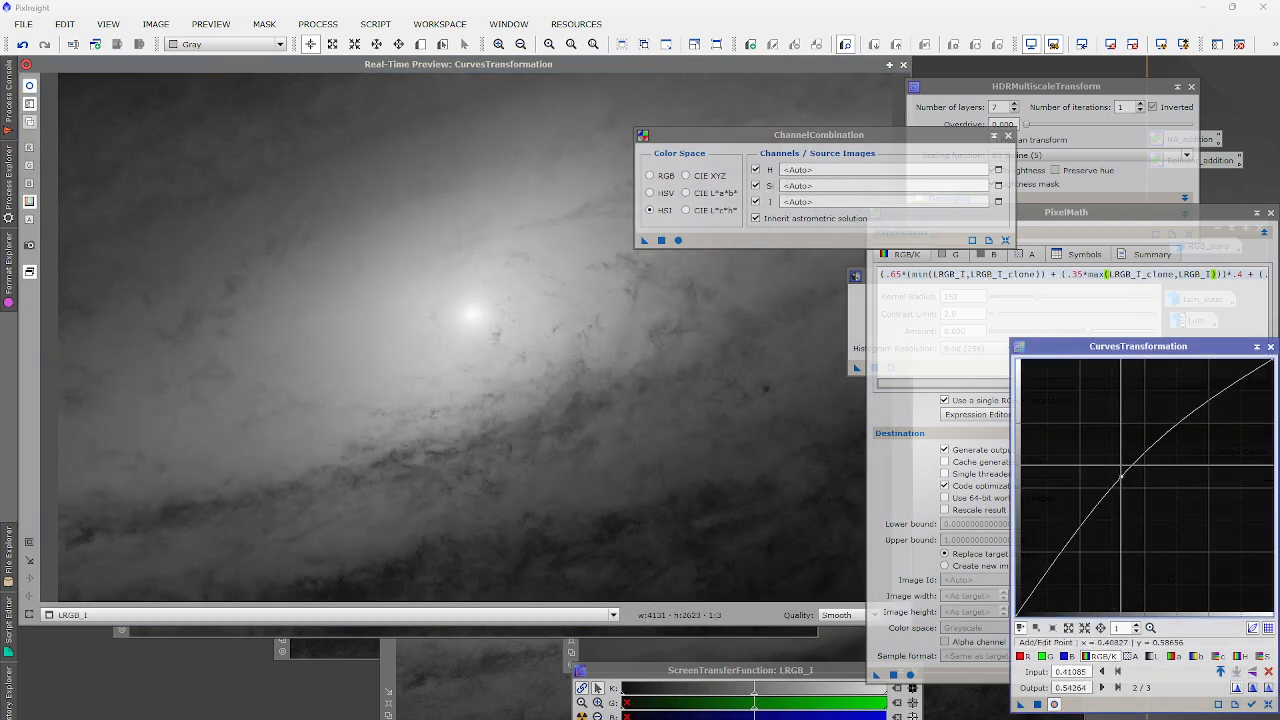
{"action": "left_click", "coordinate": [903, 65]}
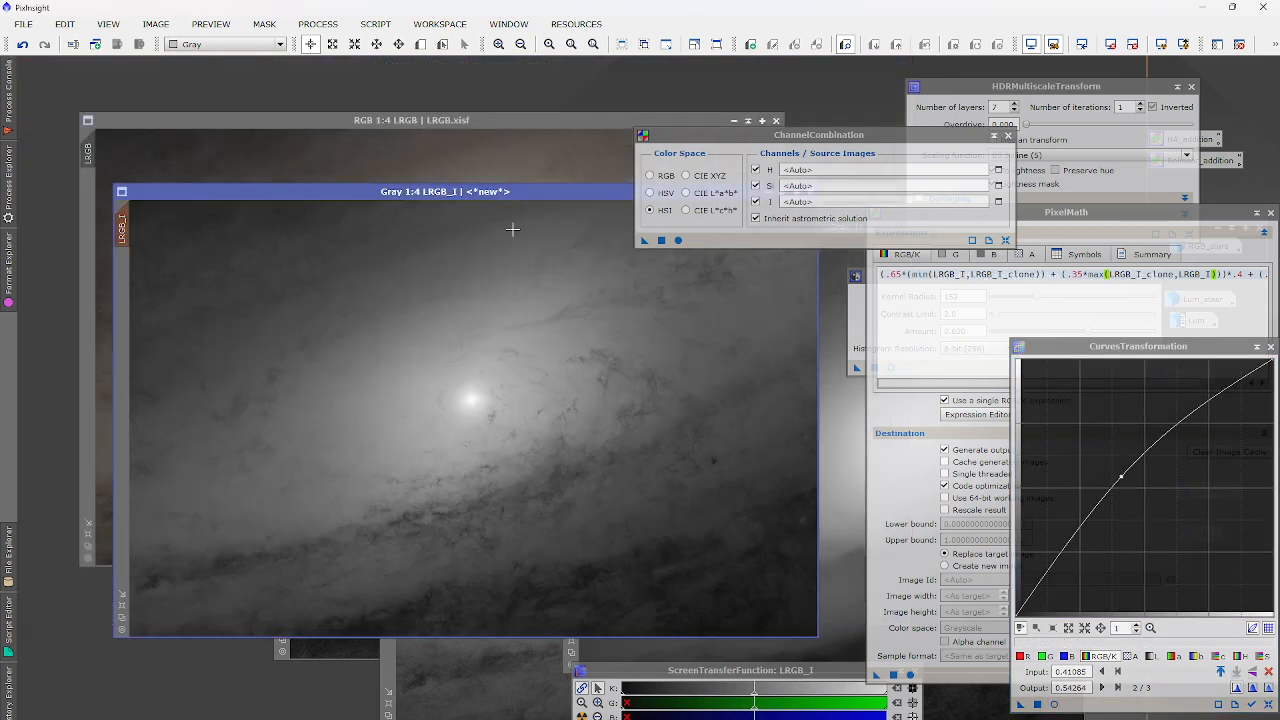
{"action": "left_click", "coordinate": [1037, 704]}
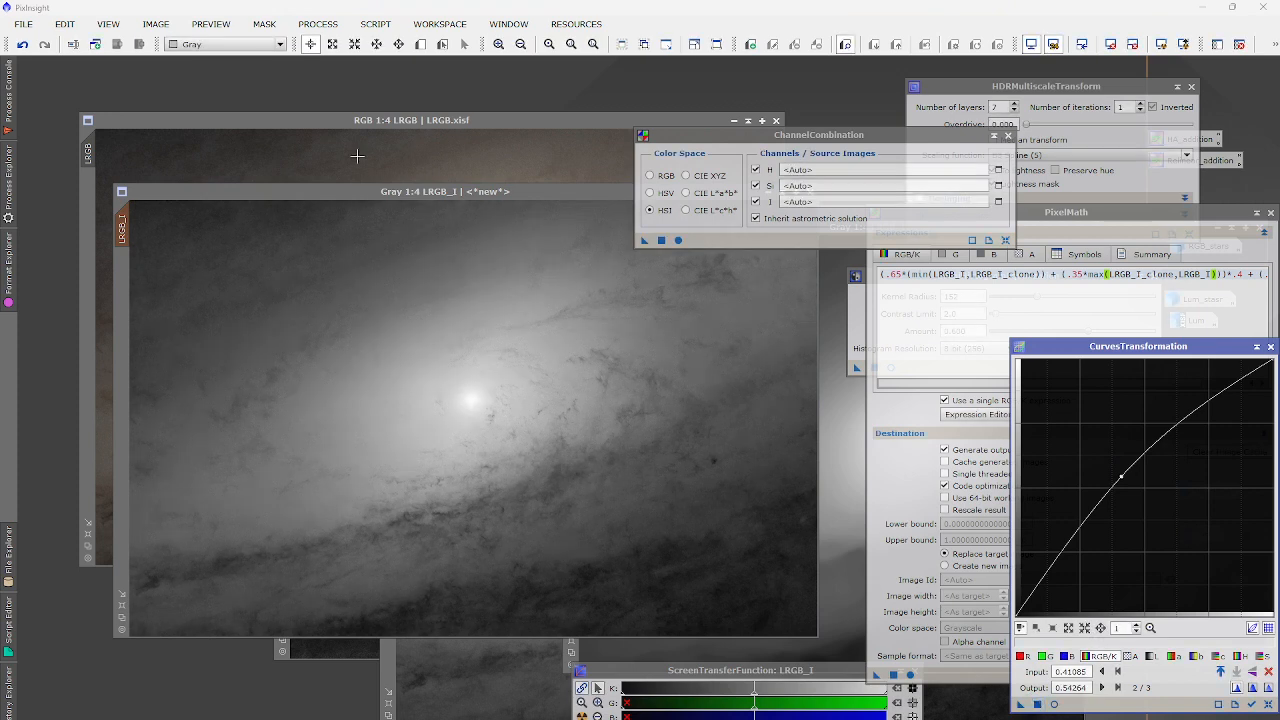
Recombine the brightened LRGB_I into the colour LRGB image as HSI intensity via ChannelCombination.
{"action": "left_click", "coordinate": [468, 392]}
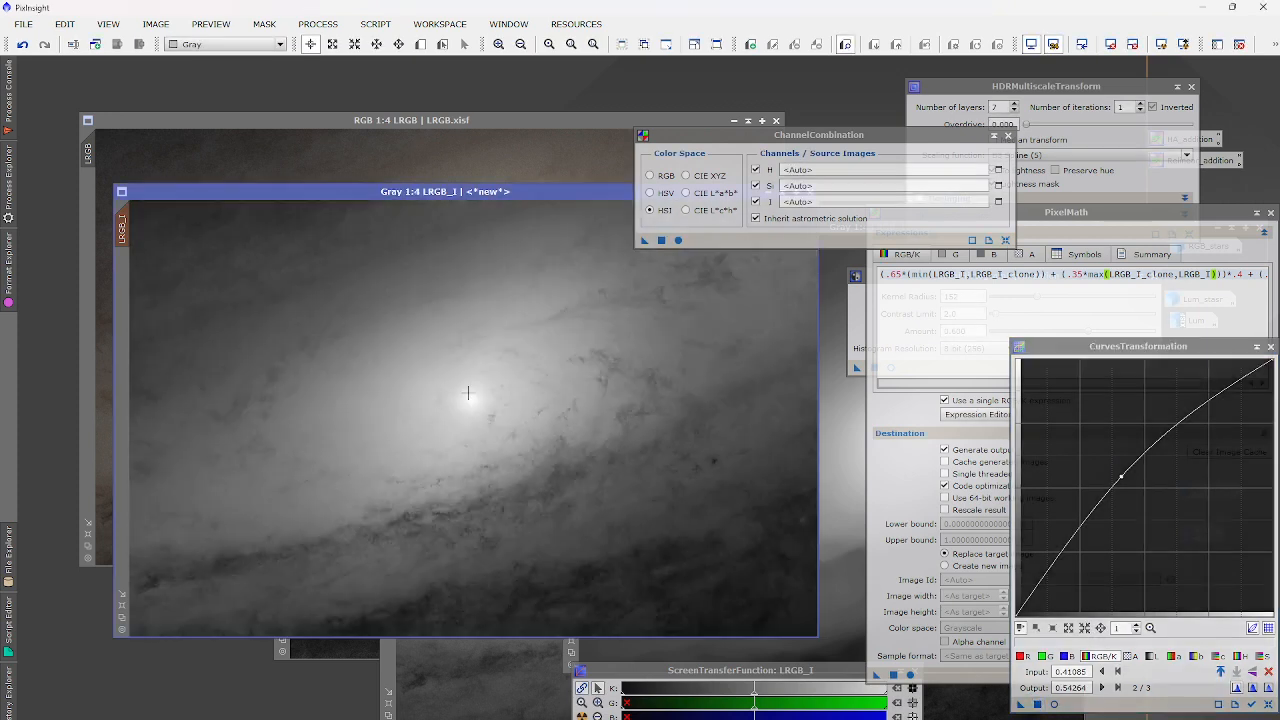
{"action": "left_click", "coordinate": [445, 156]}
{"action": "left_click_drag", "start_coordinate": [644, 240], "coordinate": [420, 333]}
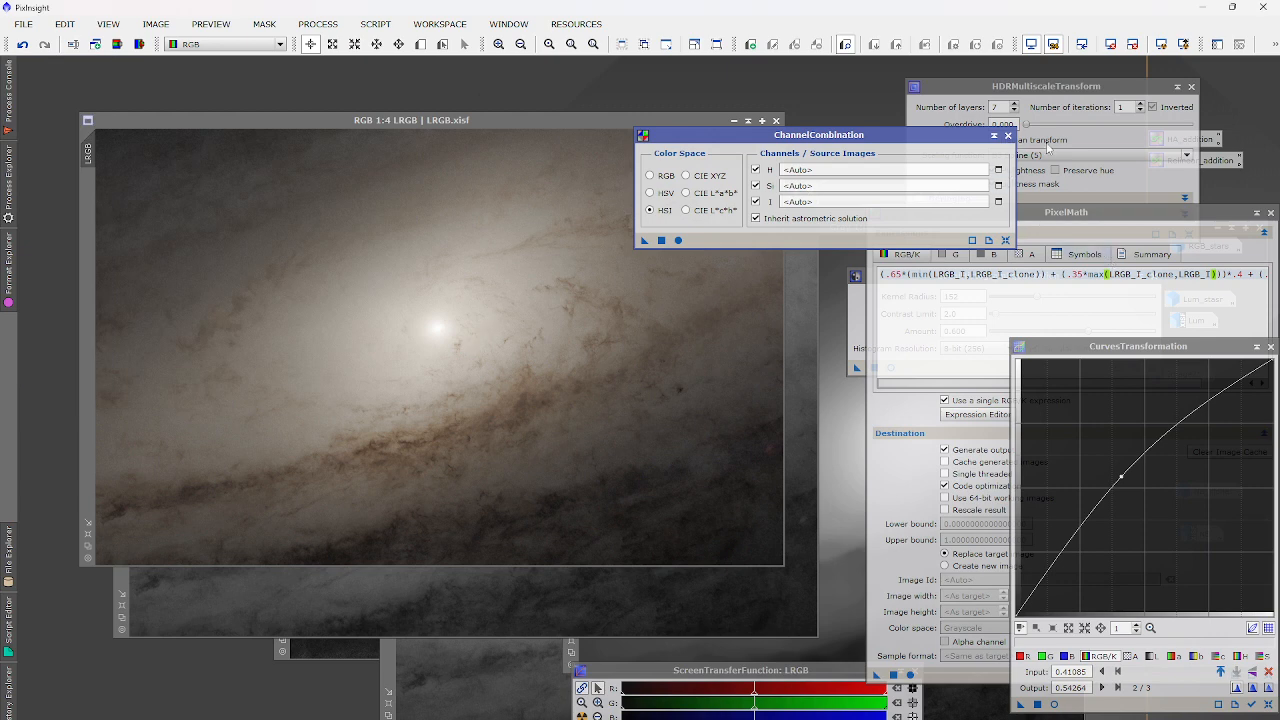
{"action": "left_click", "coordinate": [1008, 136]}
Close the HDRMultiscaleTransform and Curves tools and discard the unsaved LRGB_L image.
{"action": "left_click", "coordinate": [1191, 87]}
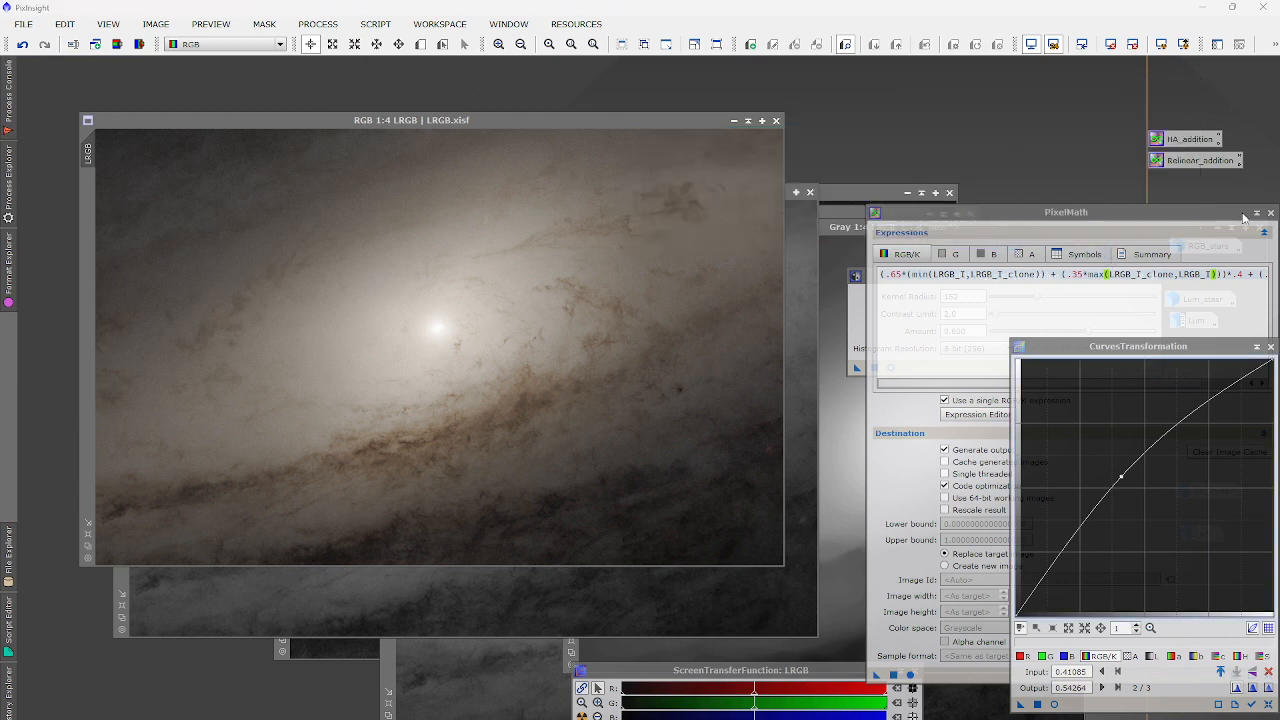
{"action": "left_click", "coordinate": [1272, 346]}
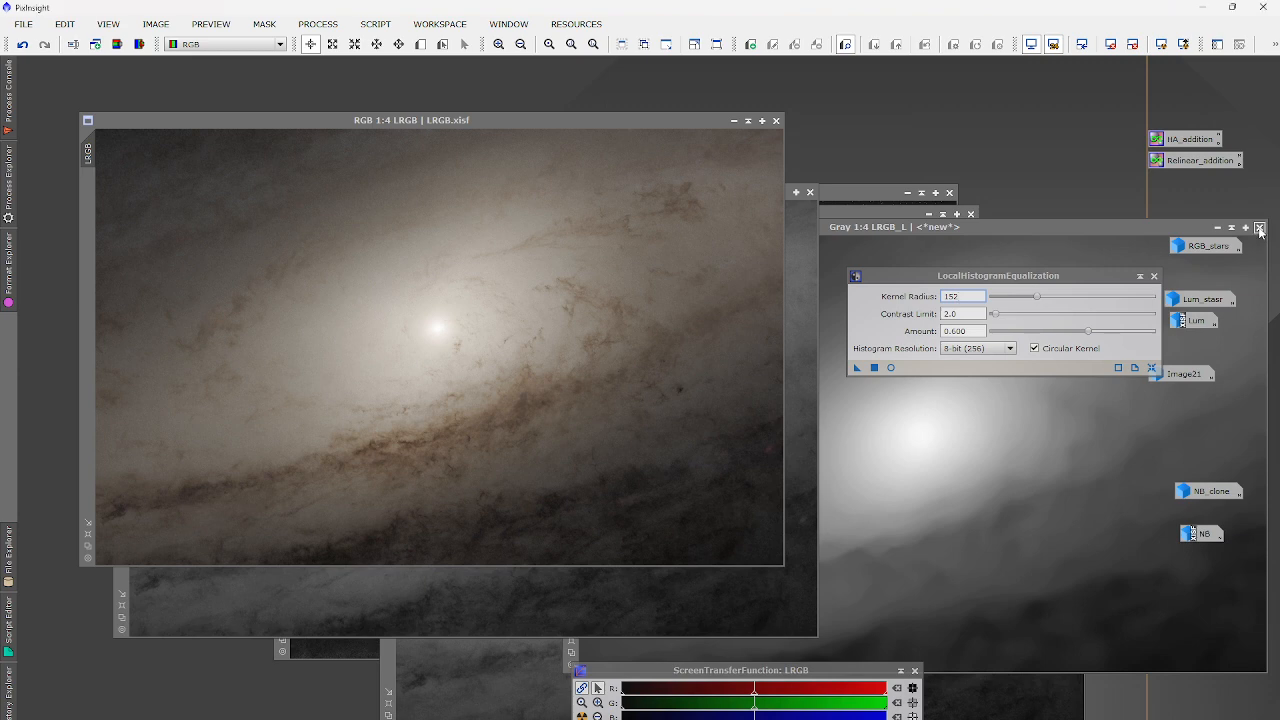
{"action": "left_click", "coordinate": [1259, 227]}
{"action": "left_click", "coordinate": [611, 425]}
{"action": "left_click", "coordinate": [611, 425]}
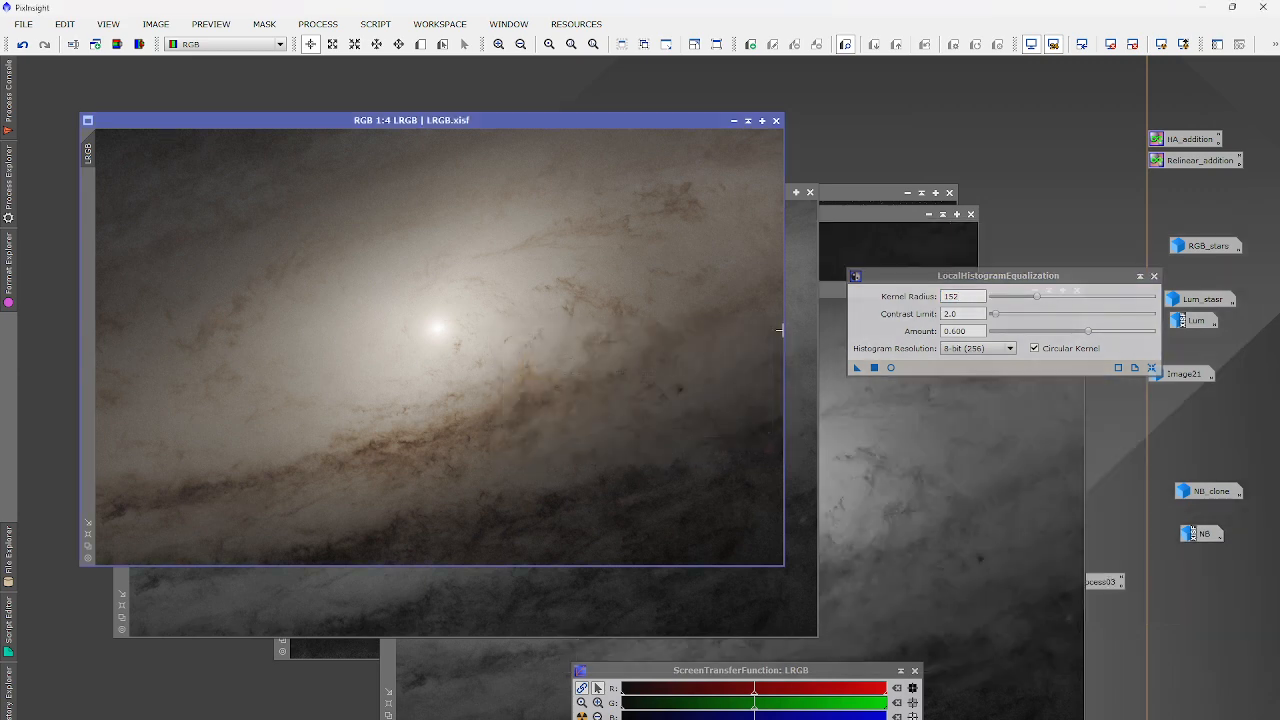
Discard the remaining spare image windows, including the star image and LRGB_I_clone.
{"action": "left_click", "coordinate": [811, 194]}
{"action": "left_click", "coordinate": [611, 425]}
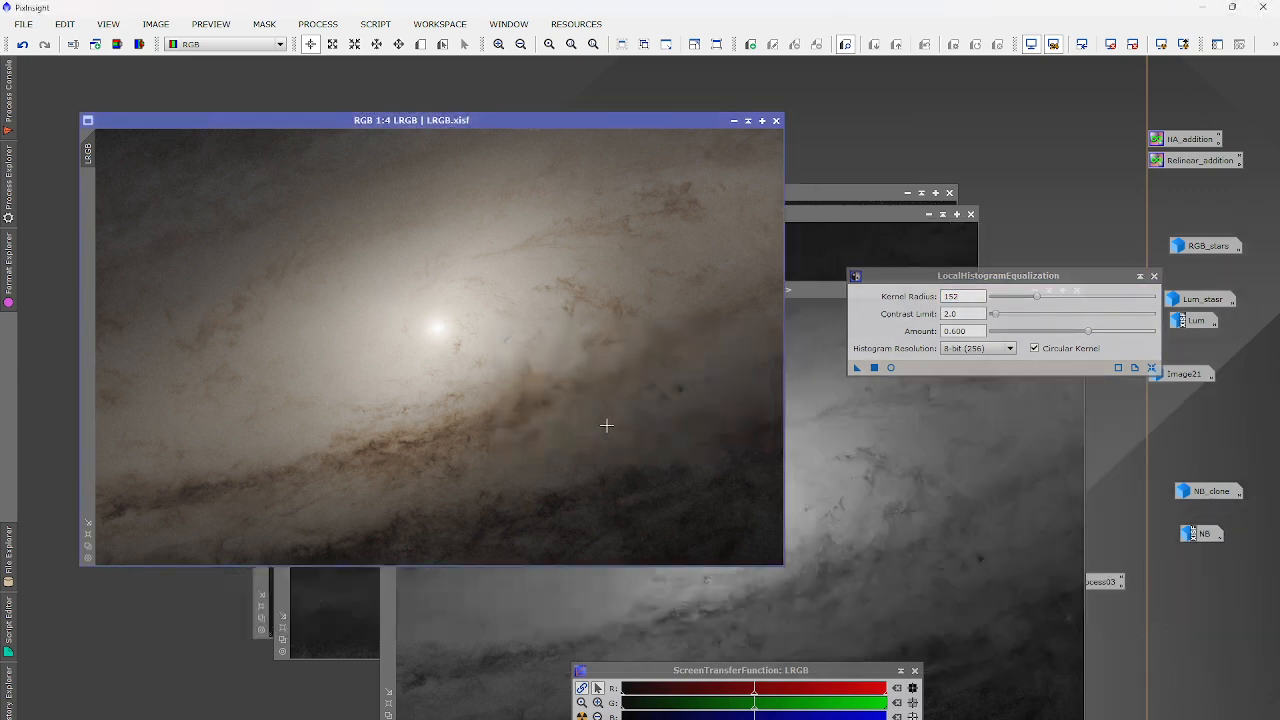
{"action": "left_click", "coordinate": [949, 192]}
{"action": "left_click_drag", "start_coordinate": [789, 290], "coordinate": [330, 210]}
{"action": "left_click", "coordinate": [619, 210]}
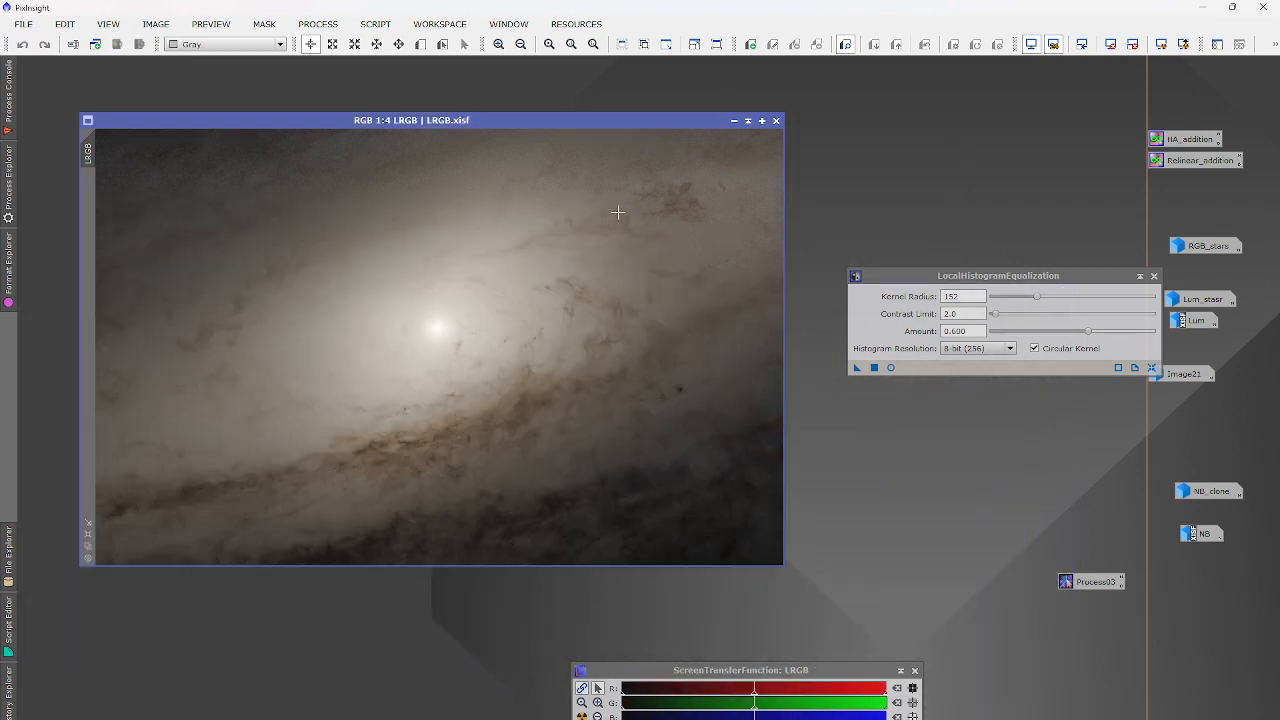
{"action": "left_click", "coordinate": [318, 24]}
{"action": "mouse_move", "coordinate": [362, 45]}
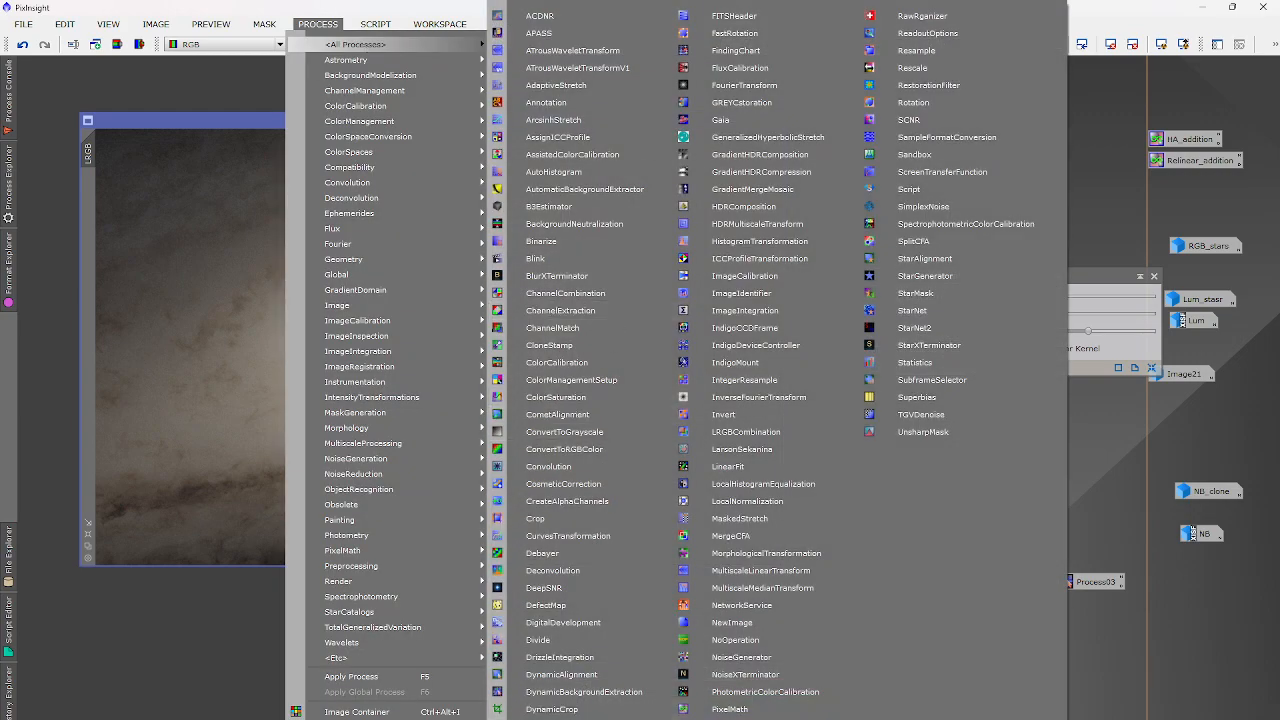
Apply an SMI ExponentialTransformation with order 0.6 to the LRGB image.
{"action": "left_click", "coordinate": [628, 719]}
{"action": "left_click", "coordinate": [983, 526]}
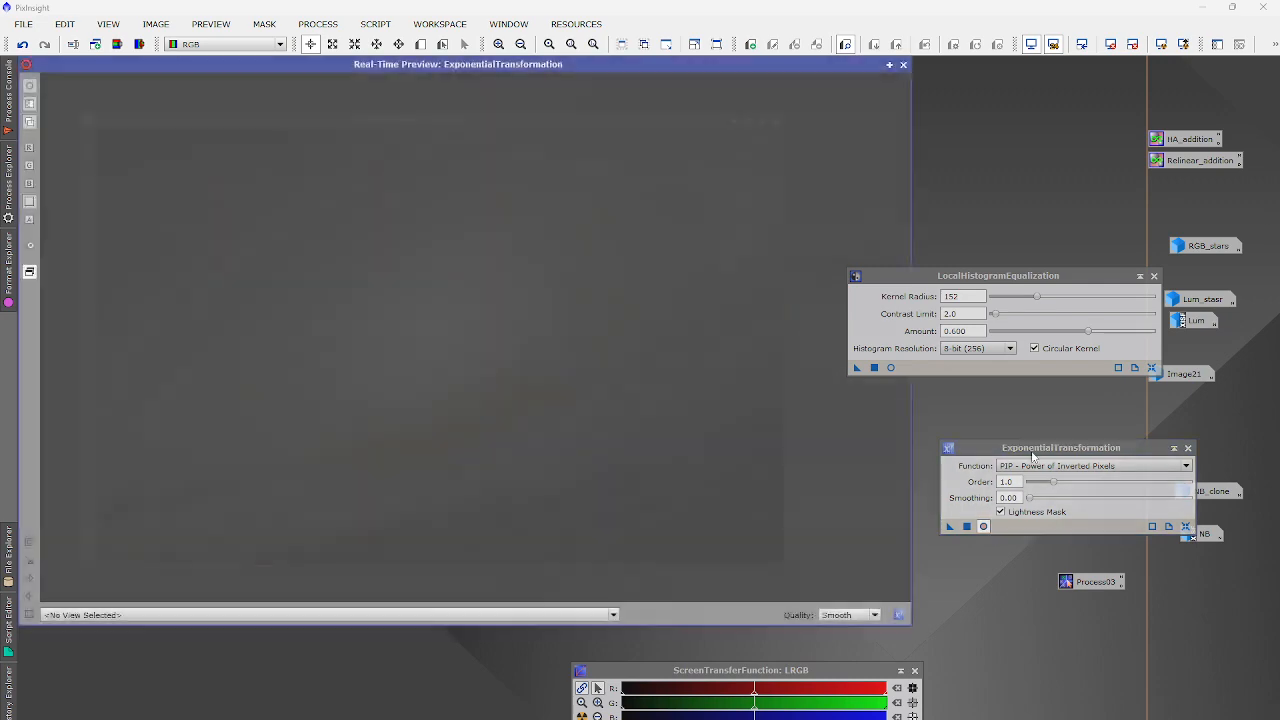
{"action": "left_click", "coordinate": [1030, 466]}
{"action": "left_click", "coordinate": [1028, 488]}
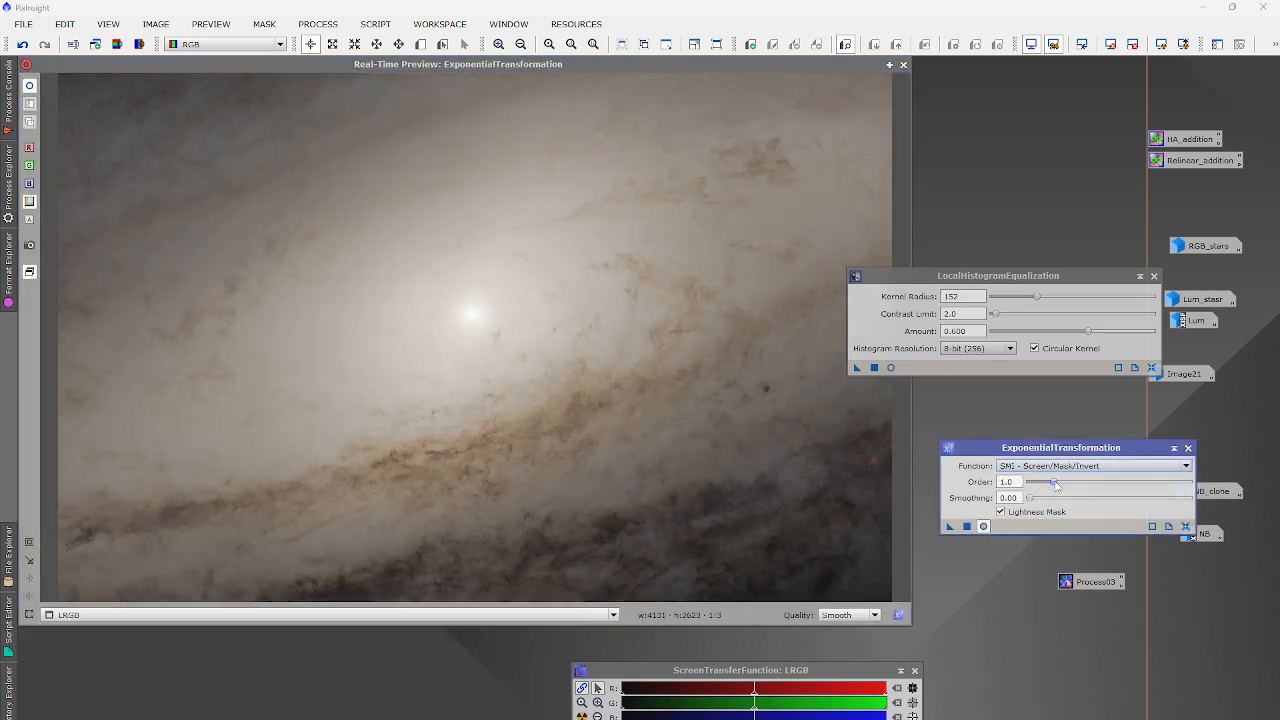
{"action": "left_click_drag", "start_coordinate": [1056, 484], "coordinate": [1047, 485]}
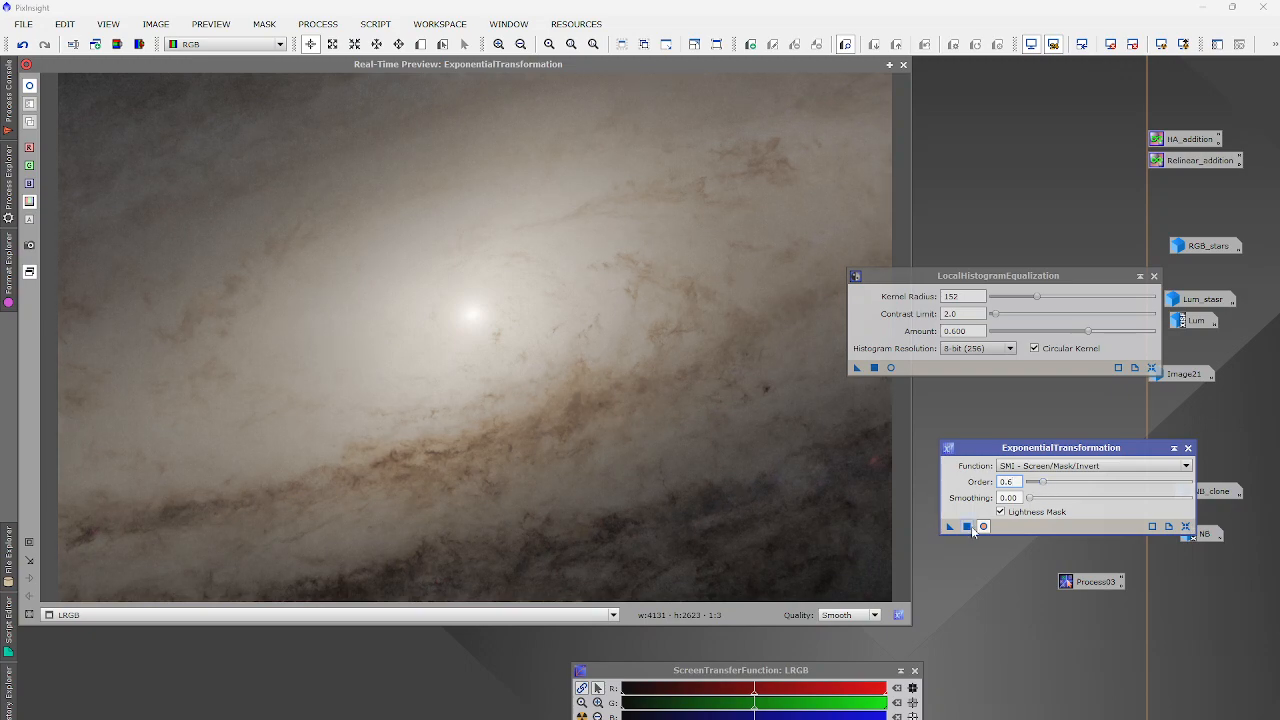
{"action": "left_click", "coordinate": [968, 527]}
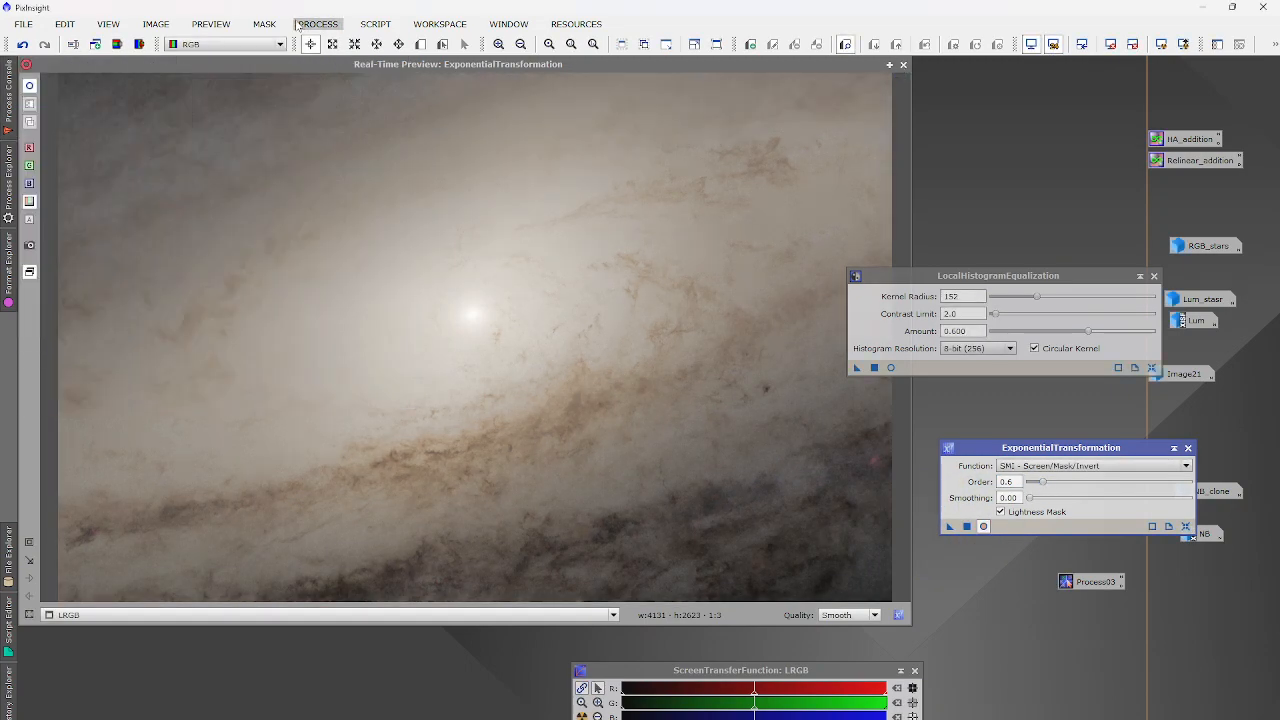
Reset HistogramTransformation and set its midtones balance to 0.5443, previewing the stretch.
{"action": "left_click", "coordinate": [299, 24]}
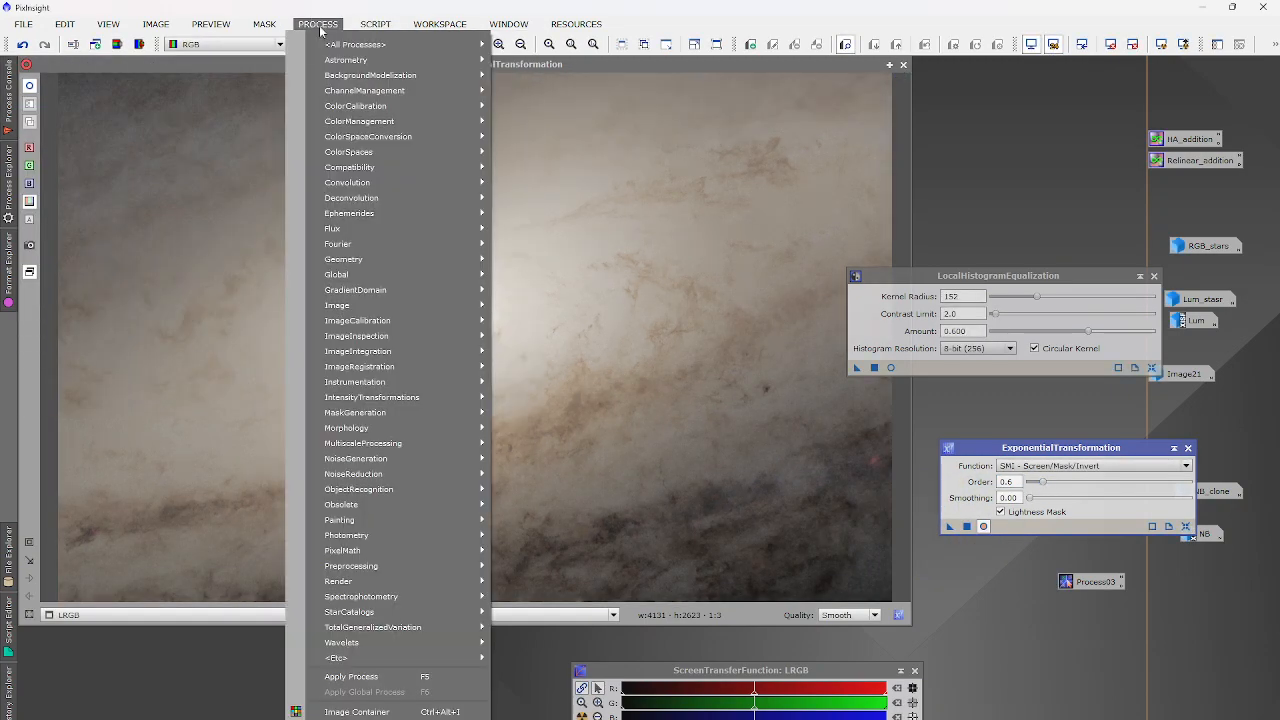
{"action": "mouse_move", "coordinate": [400, 44]}
{"action": "left_click", "coordinate": [745, 241]}
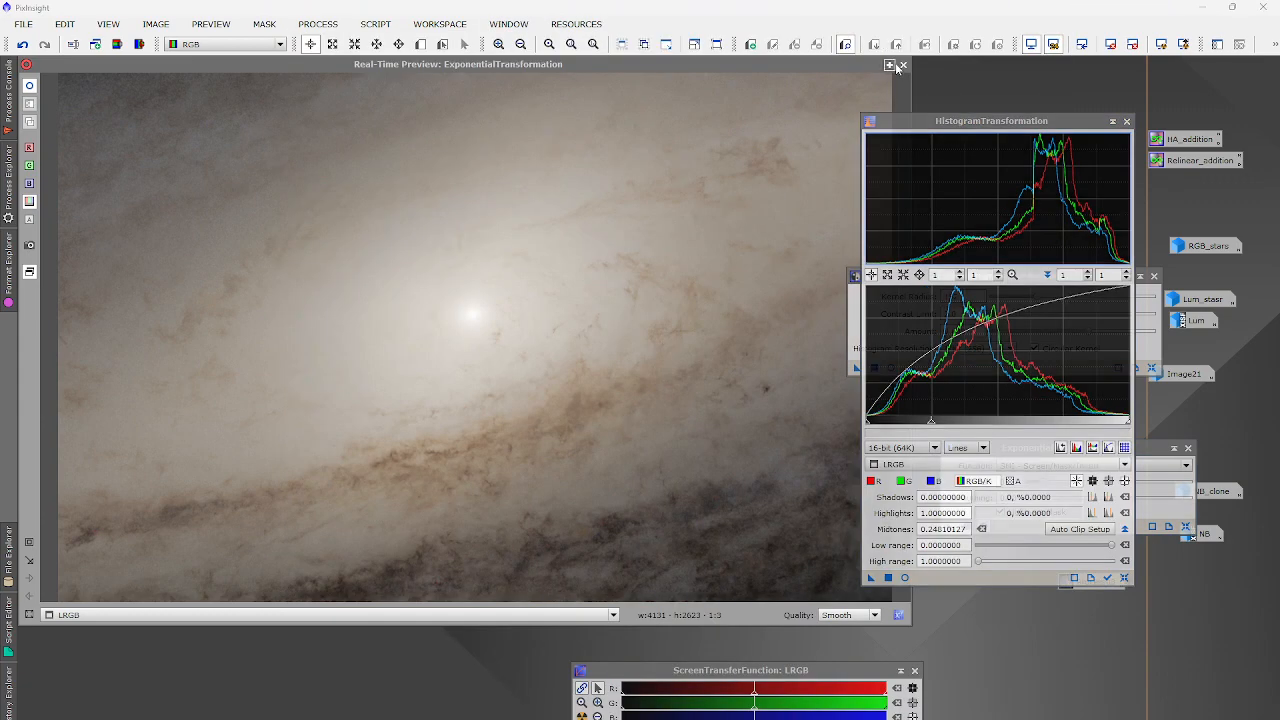
{"action": "left_click", "coordinate": [903, 64]}
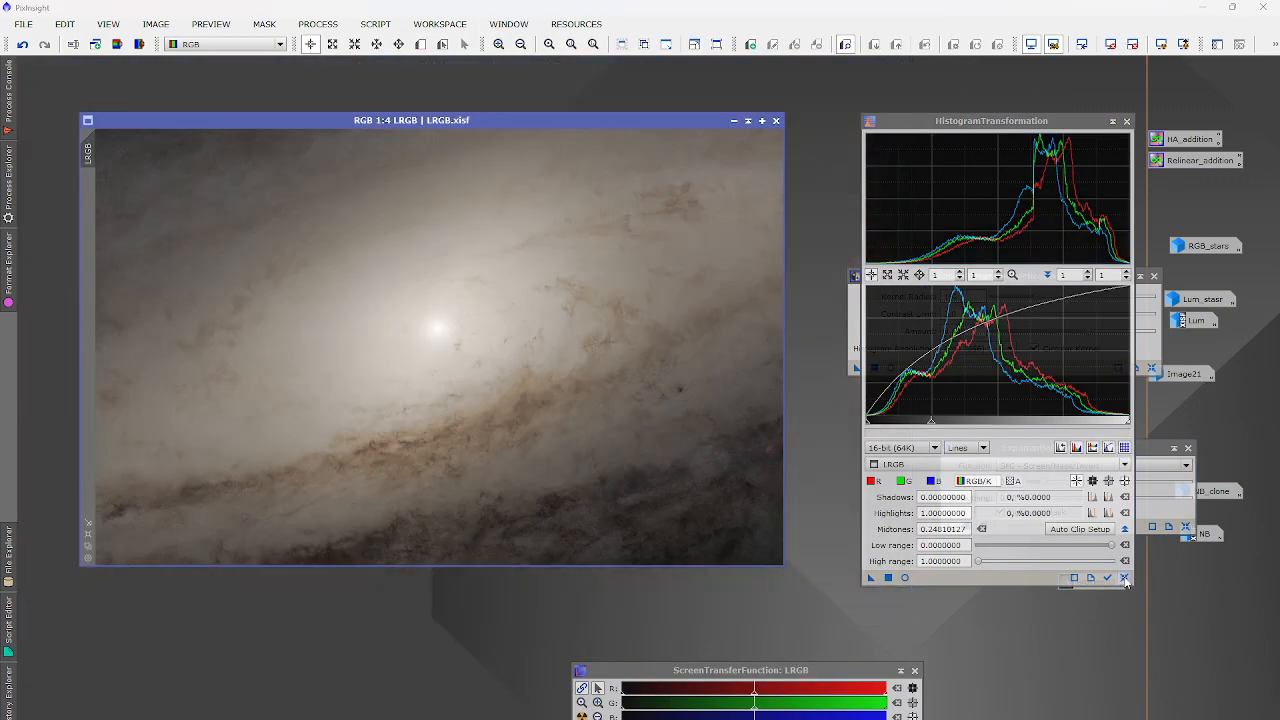
{"action": "left_click", "coordinate": [1124, 577]}
{"action": "left_click", "coordinate": [904, 577]}
{"action": "left_click_drag", "start_coordinate": [997, 421], "coordinate": [1009, 425]}
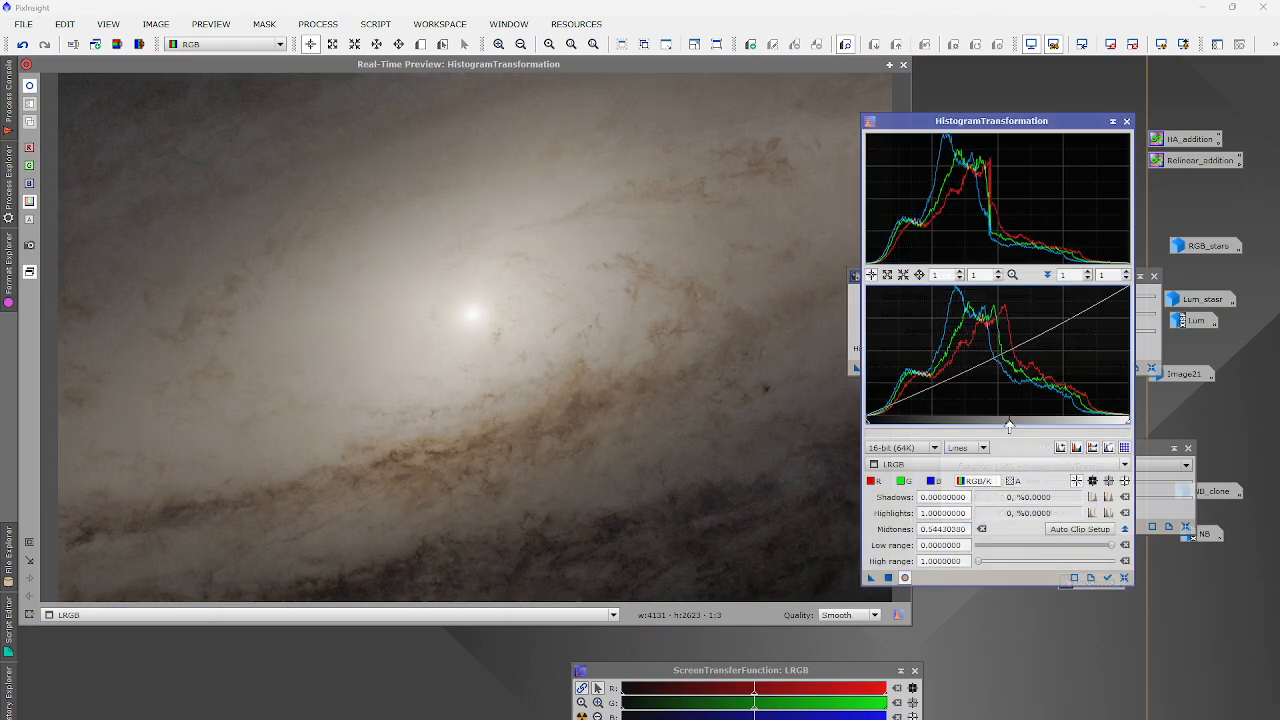
{"action": "left_click", "coordinate": [886, 578]}
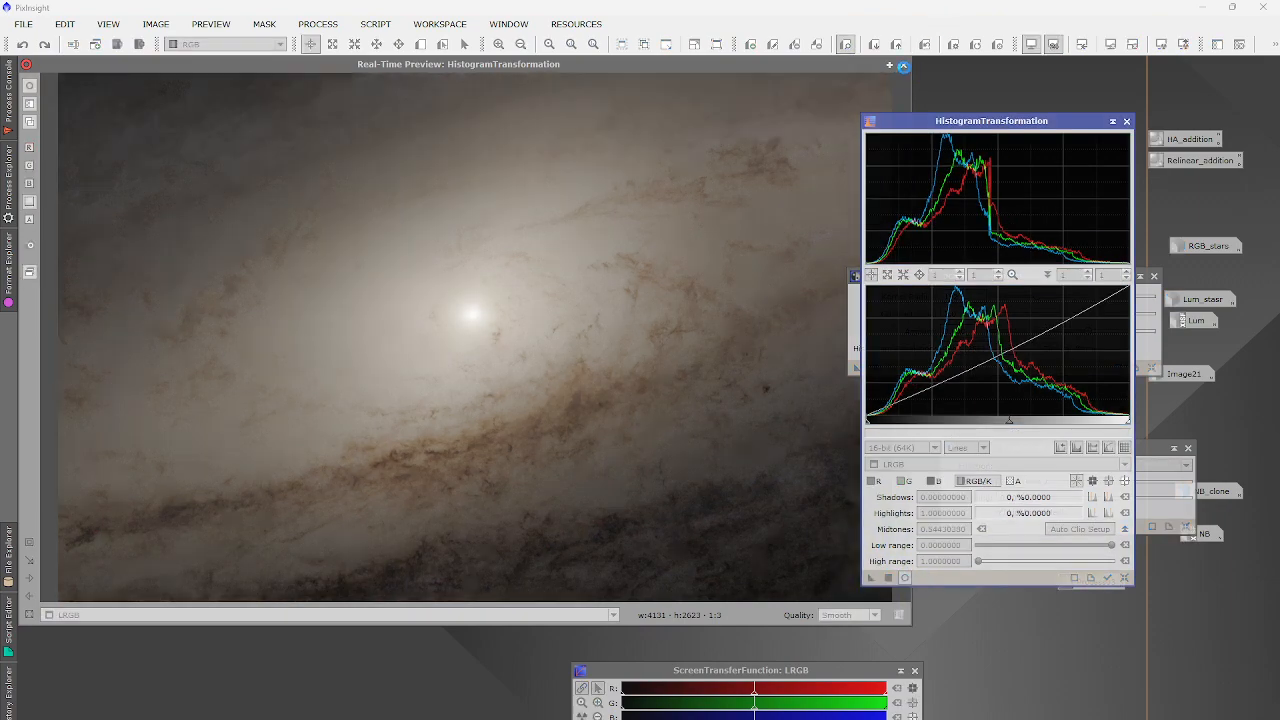
{"action": "left_click", "coordinate": [330, 23]}
Shape a gentle contrast curve with a darker shadow point and a slightly lowered midtone point.
{"action": "mouse_move", "coordinate": [355, 50]}
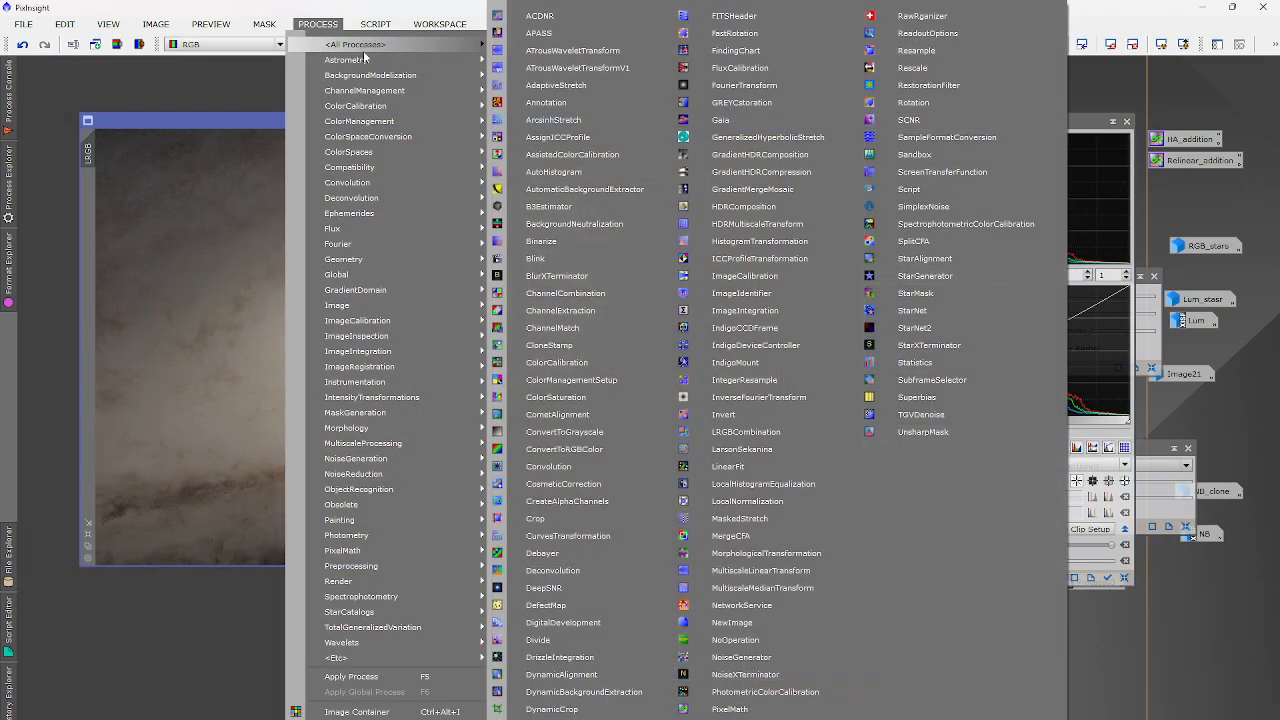
{"action": "left_click", "coordinate": [575, 537]}
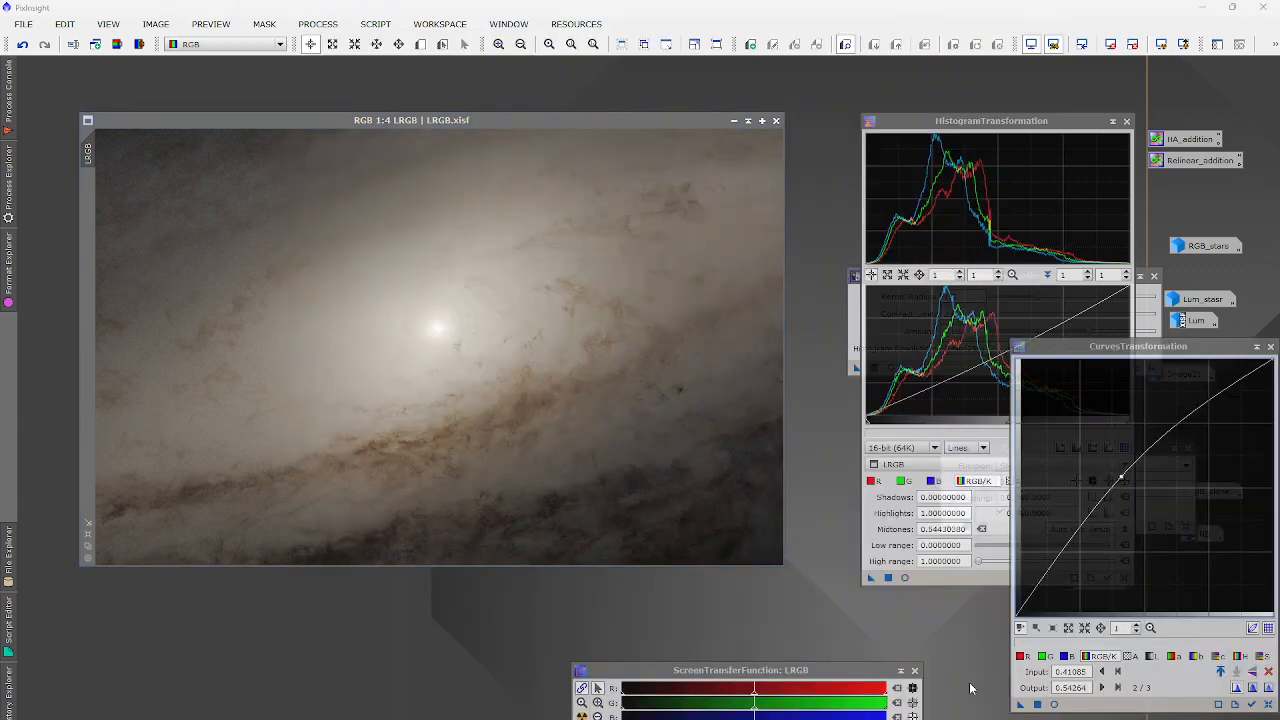
{"action": "left_click", "coordinate": [1053, 704]}
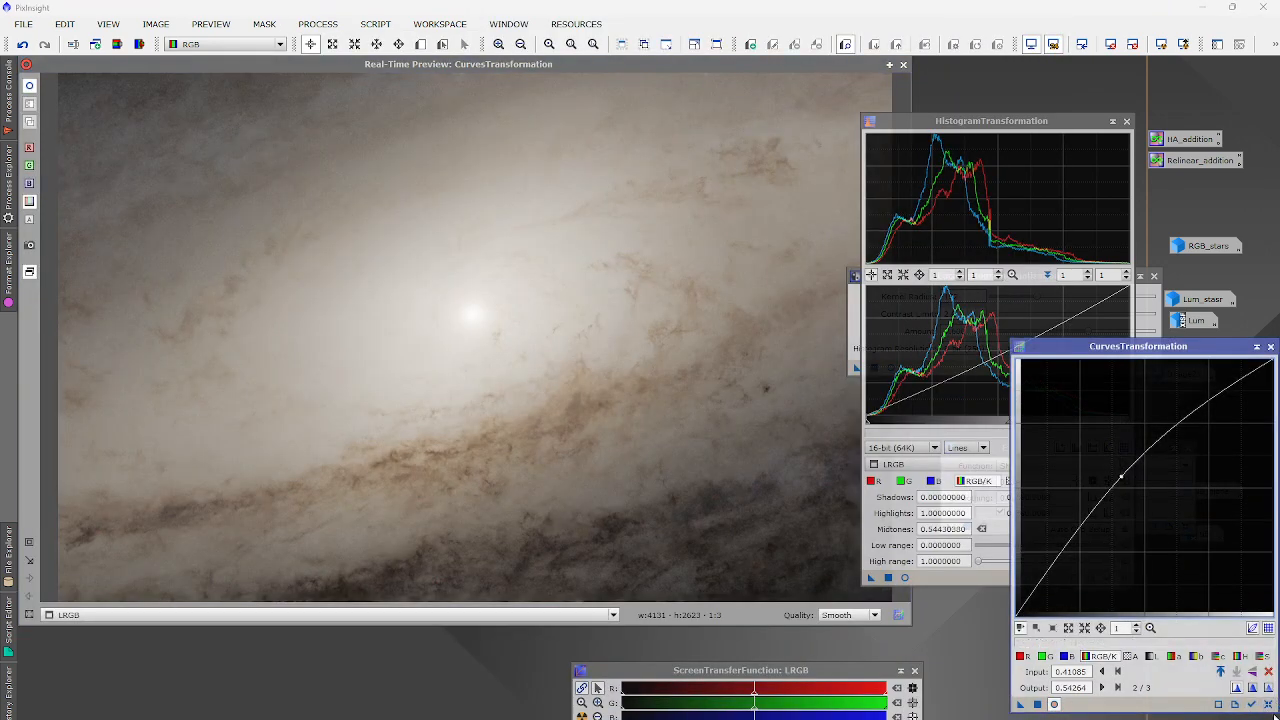
{"action": "left_click", "coordinate": [1268, 704]}
{"action": "left_click_drag", "start_coordinate": [1069, 563], "coordinate": [1068, 572]}
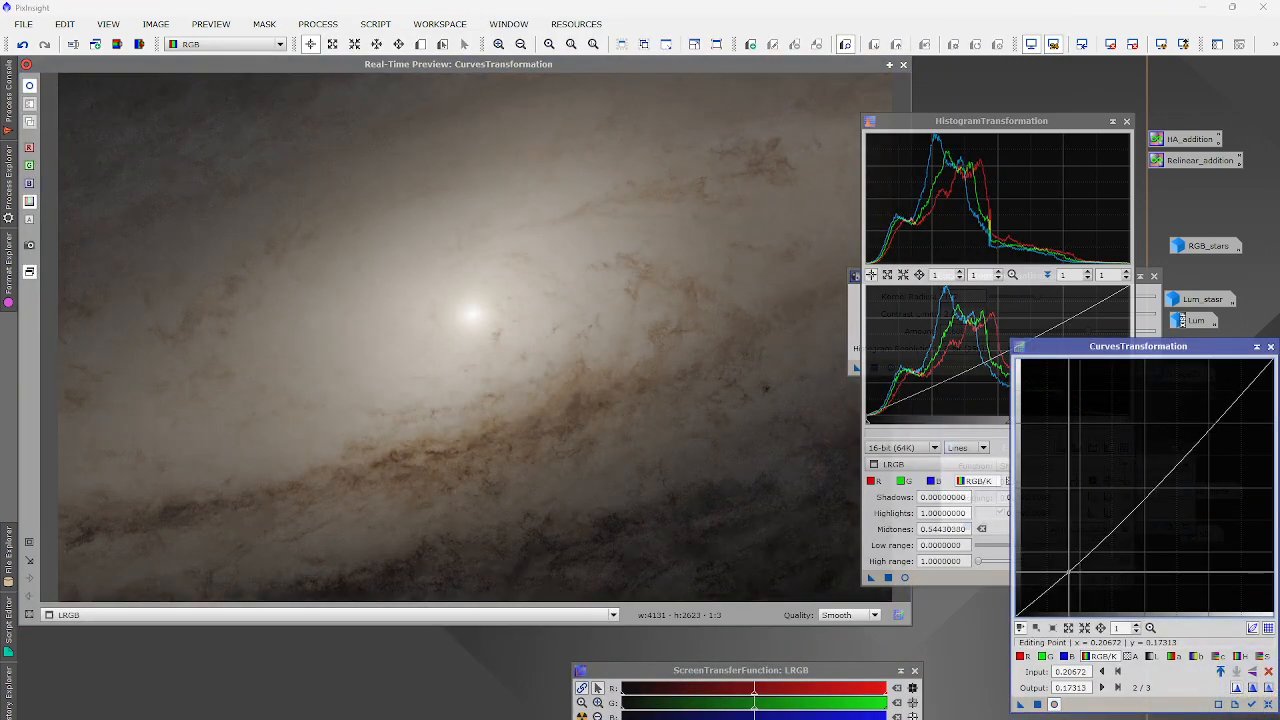
{"action": "left_click", "coordinate": [1157, 481]}
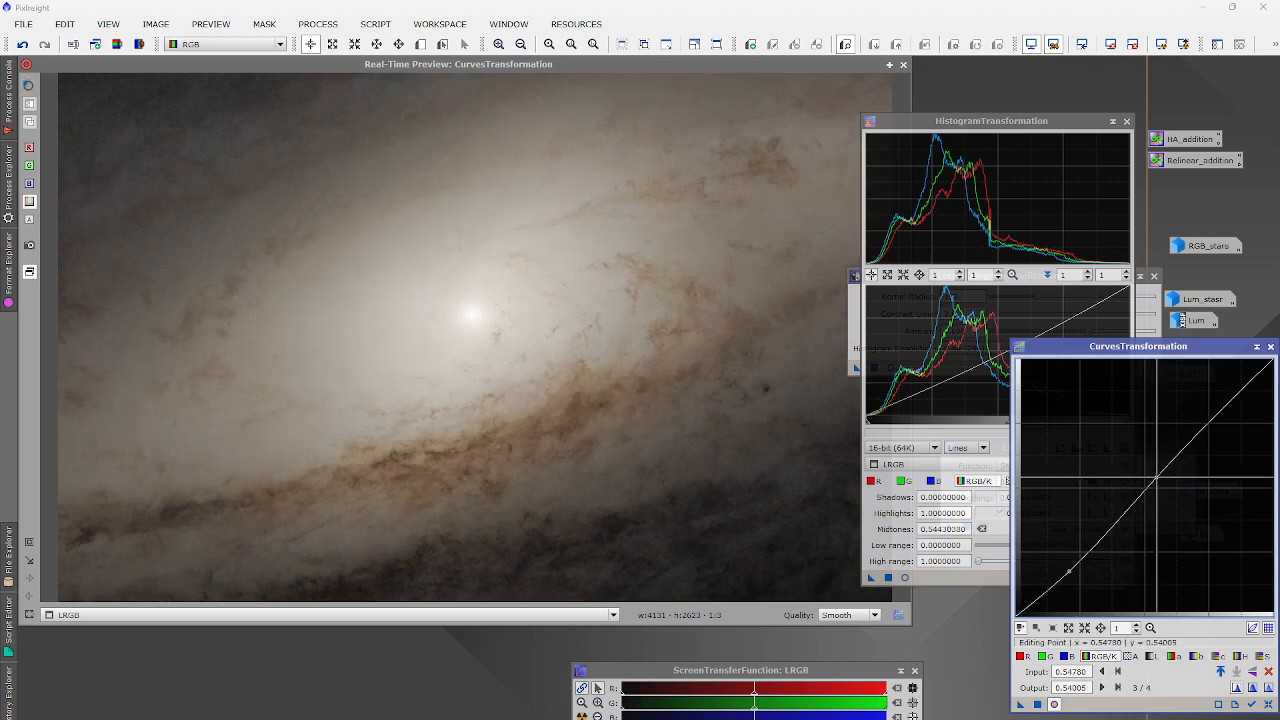
{"action": "left_click_drag", "start_coordinate": [1157, 478], "coordinate": [1160, 480]}
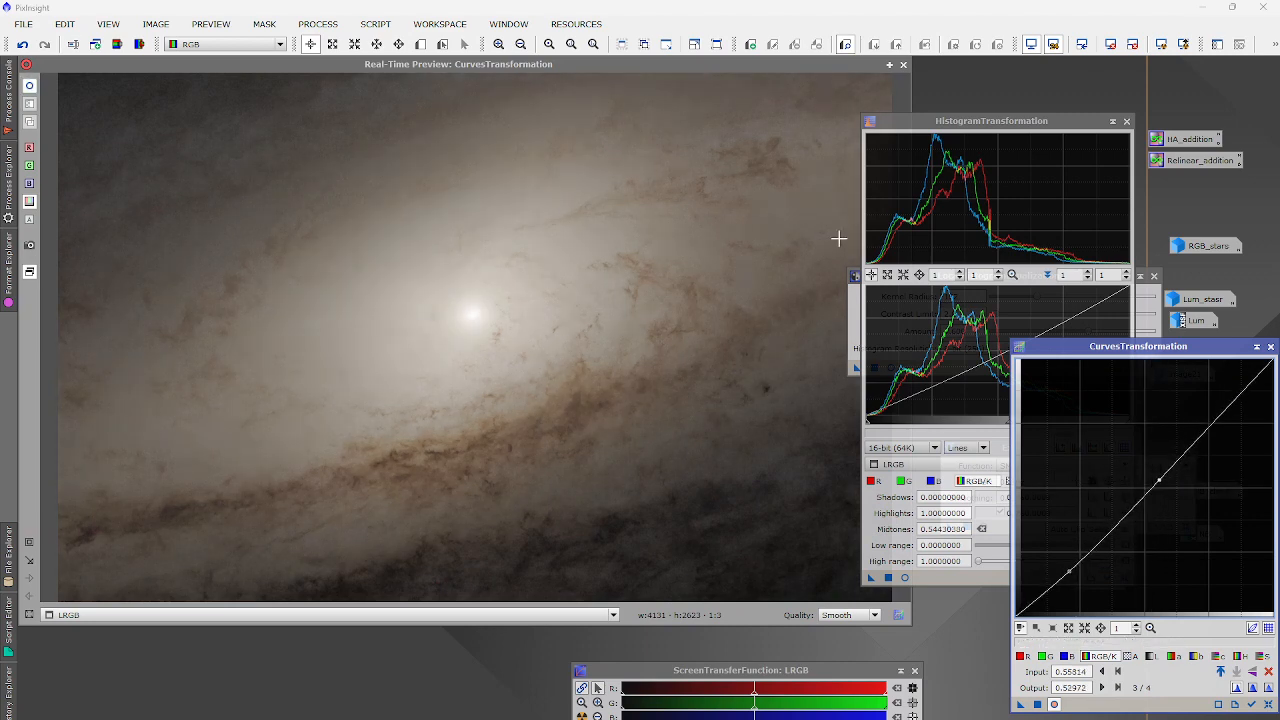
{"action": "left_click", "coordinate": [903, 64]}
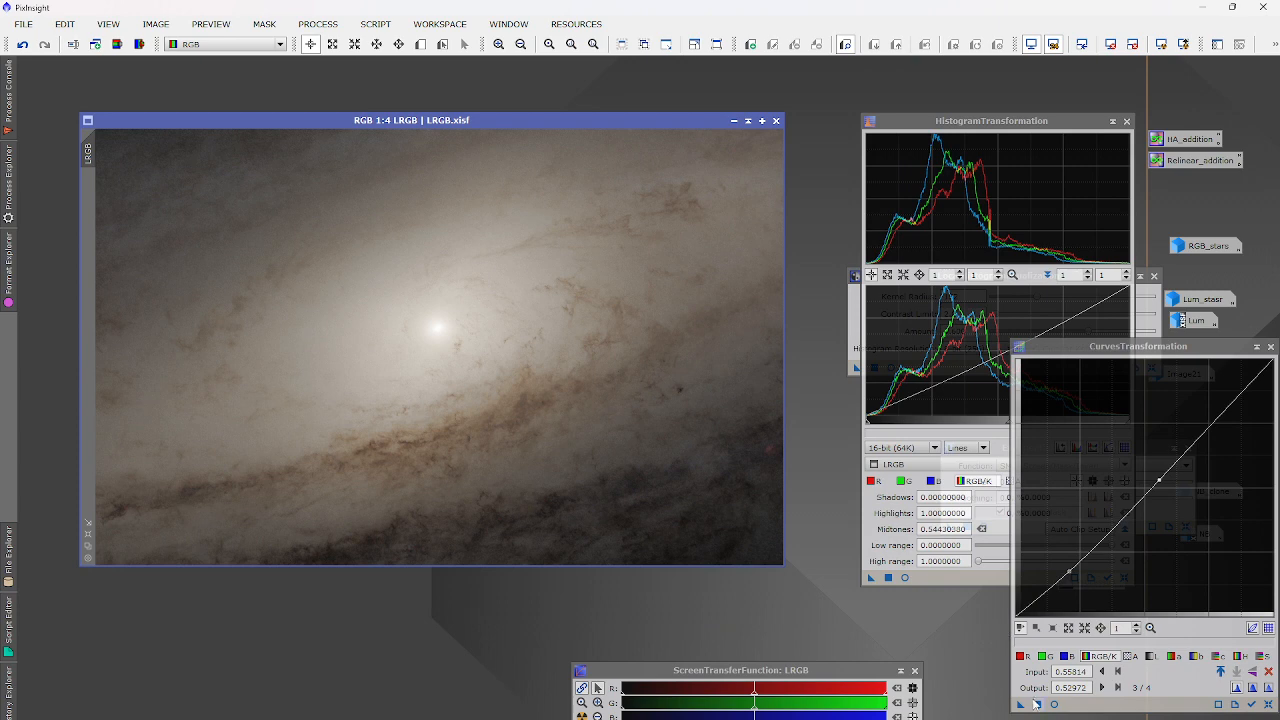
Run LocalHistogramEqualization on the LRGB image, then abort it at 38%.
{"action": "left_click", "coordinate": [1143, 306]}
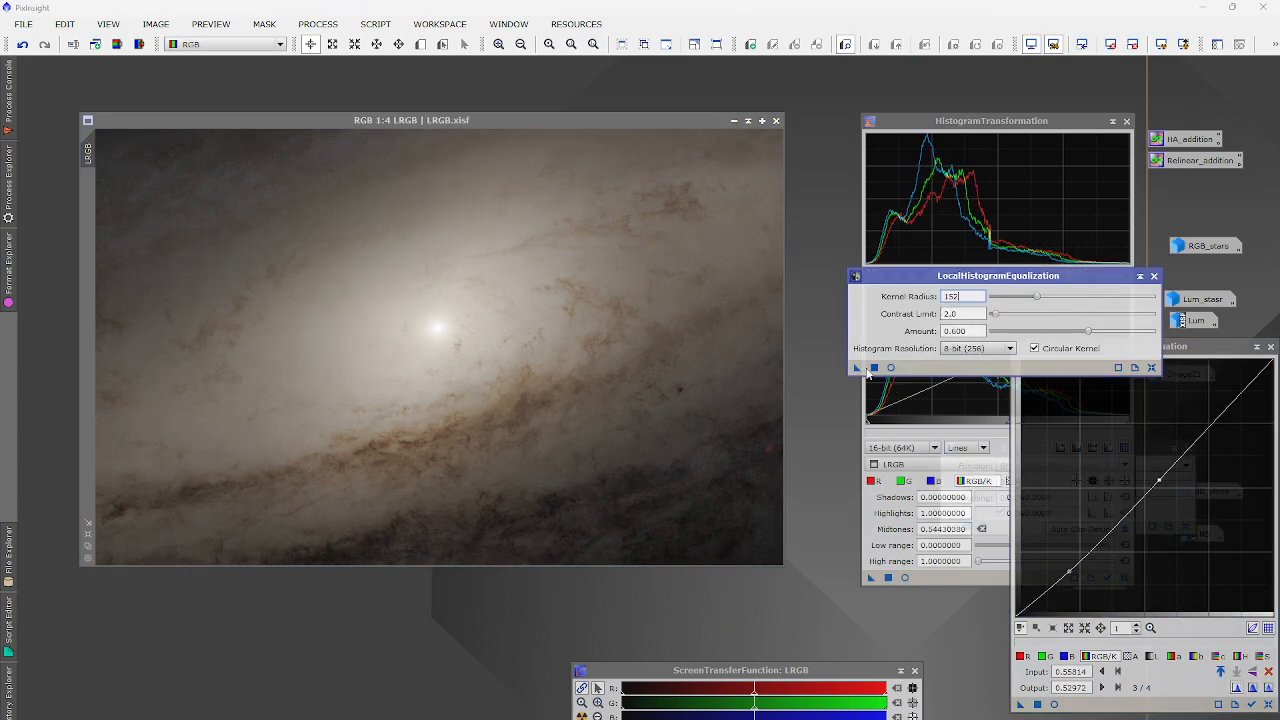
{"action": "left_click_drag", "start_coordinate": [858, 368], "coordinate": [740, 429]}
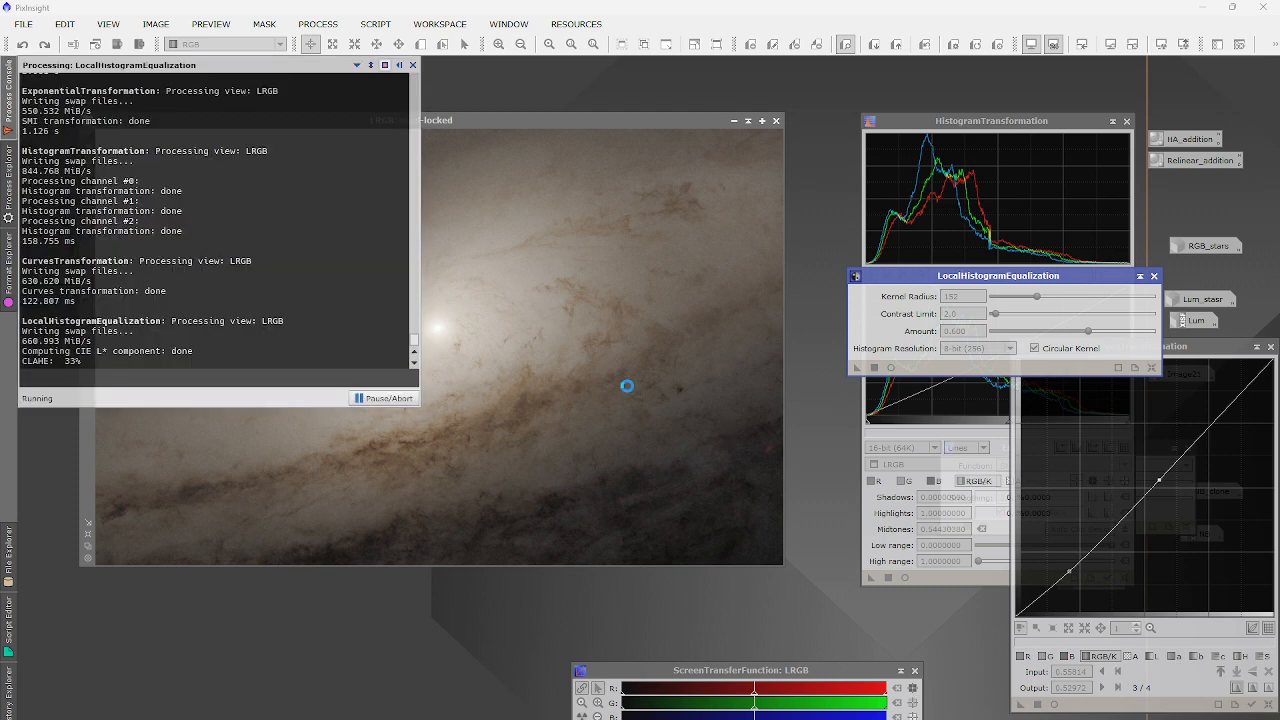
{"action": "left_click", "coordinate": [386, 398]}
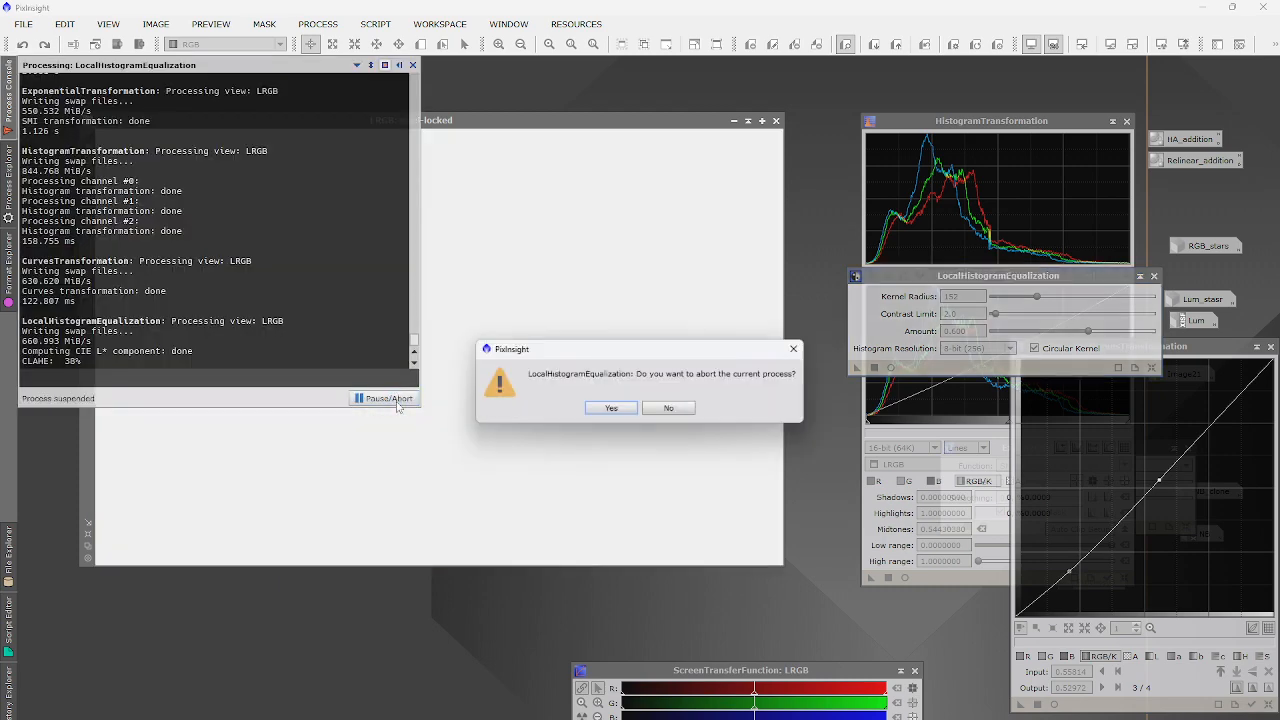
{"action": "key", "text": "Return"}
{"action": "left_click", "coordinate": [318, 24]}
{"action": "mouse_move", "coordinate": [363, 47]}
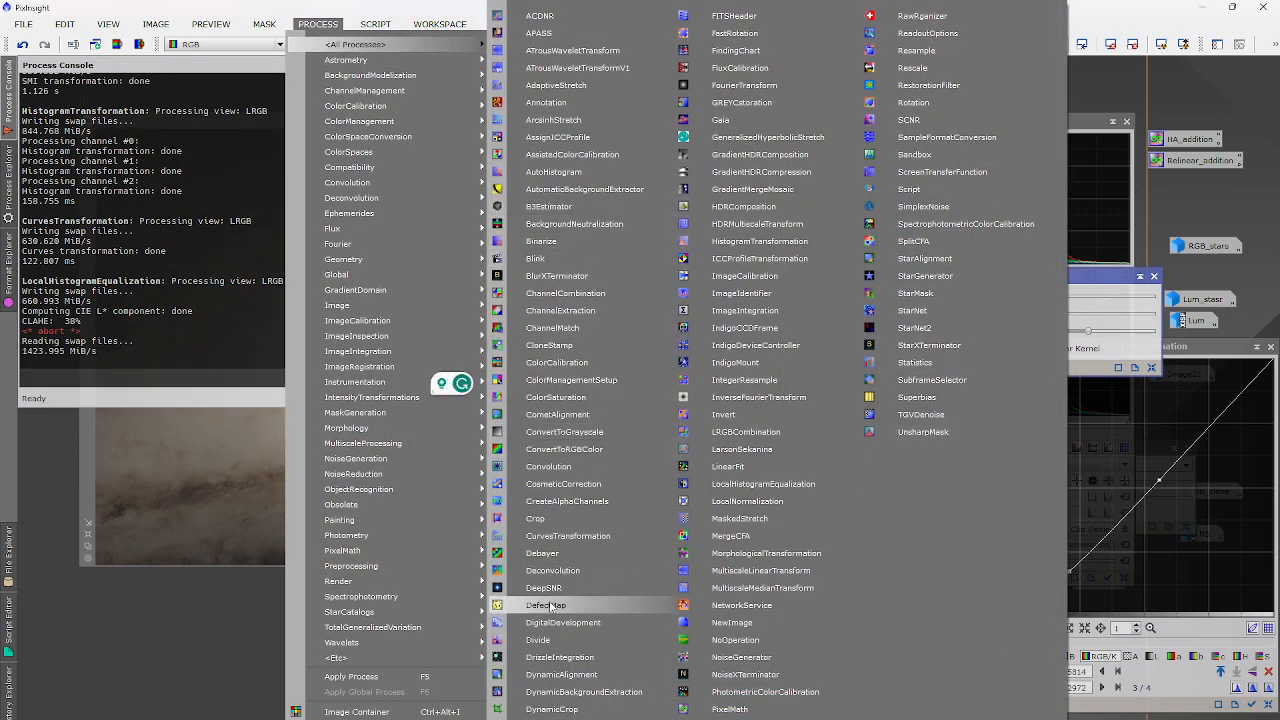
Replace the exponential transformation with an SMI order 0.4 version applied to LRGB.
{"action": "left_click", "coordinate": [588, 719]}
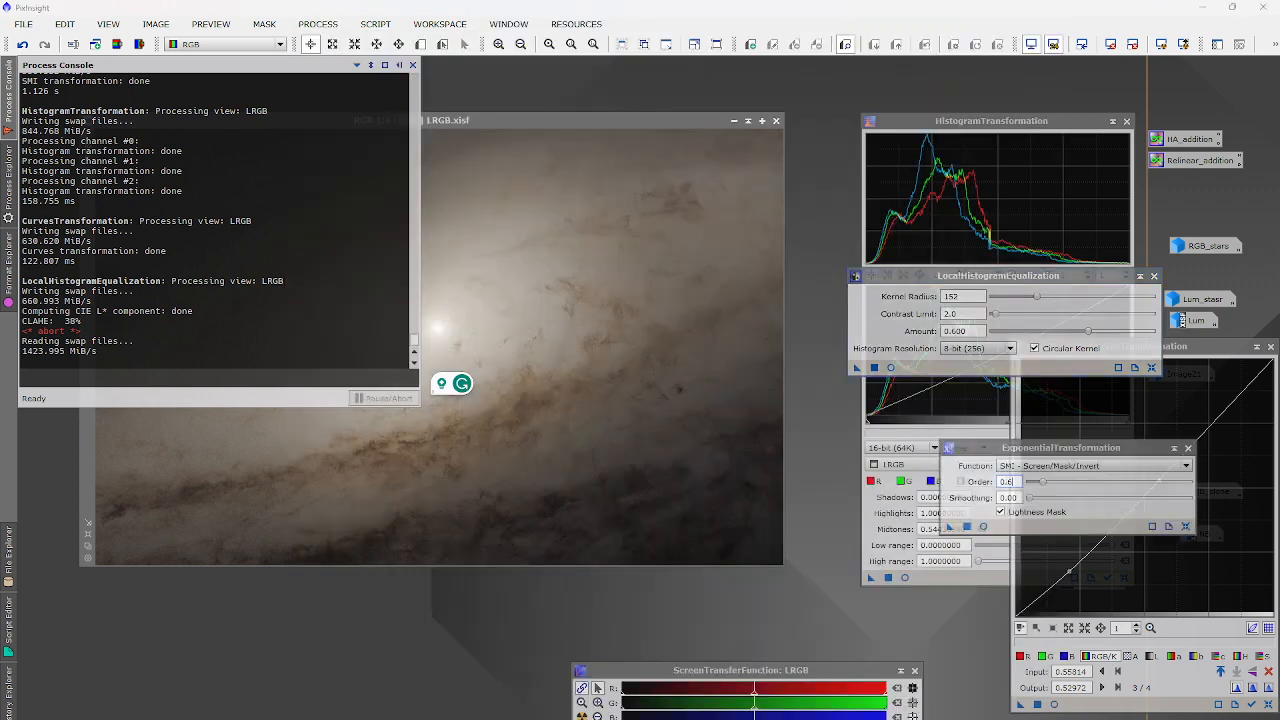
{"action": "left_click", "coordinate": [966, 528]}
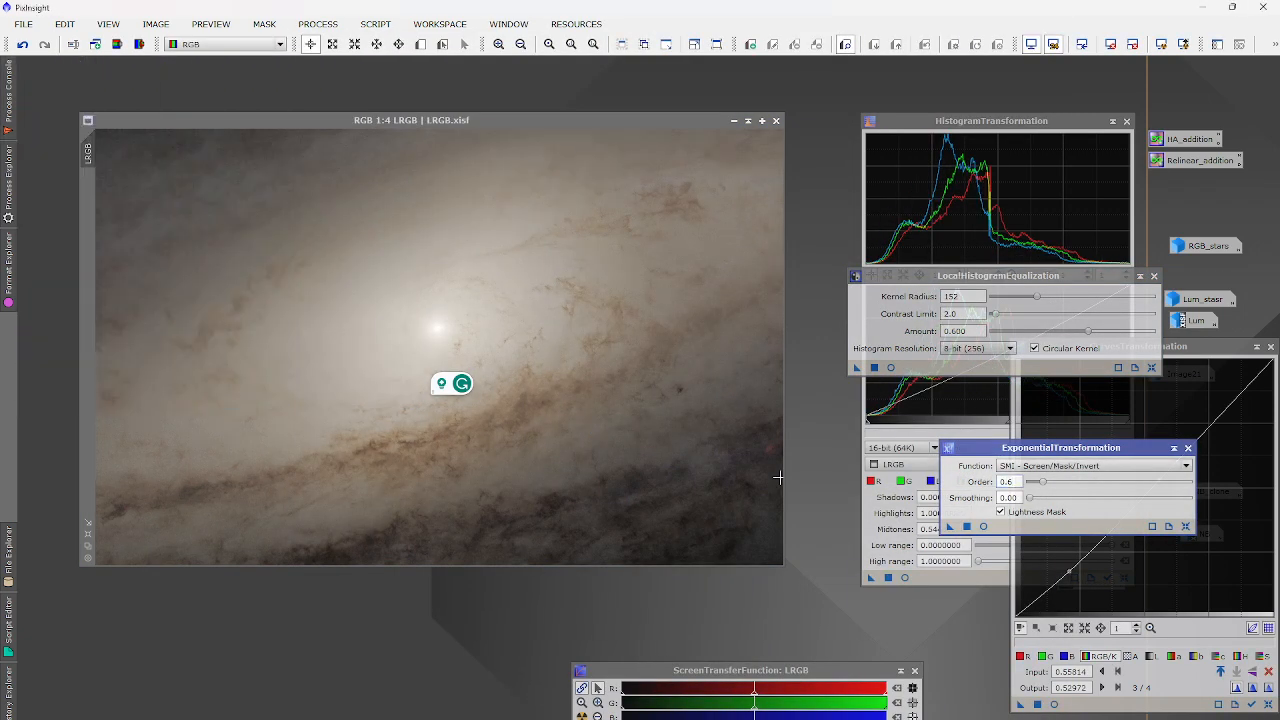
{"action": "left_click", "coordinate": [22, 44]}
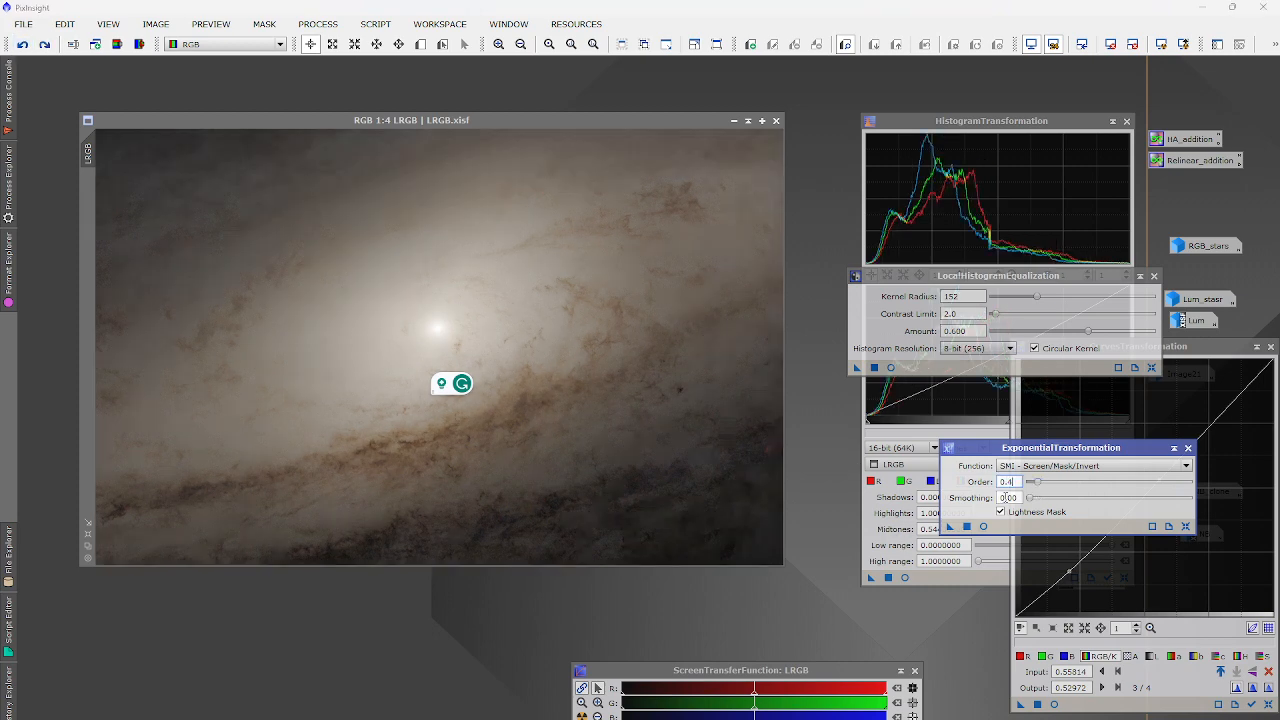
{"action": "left_click_drag", "start_coordinate": [951, 527], "coordinate": [657, 408]}
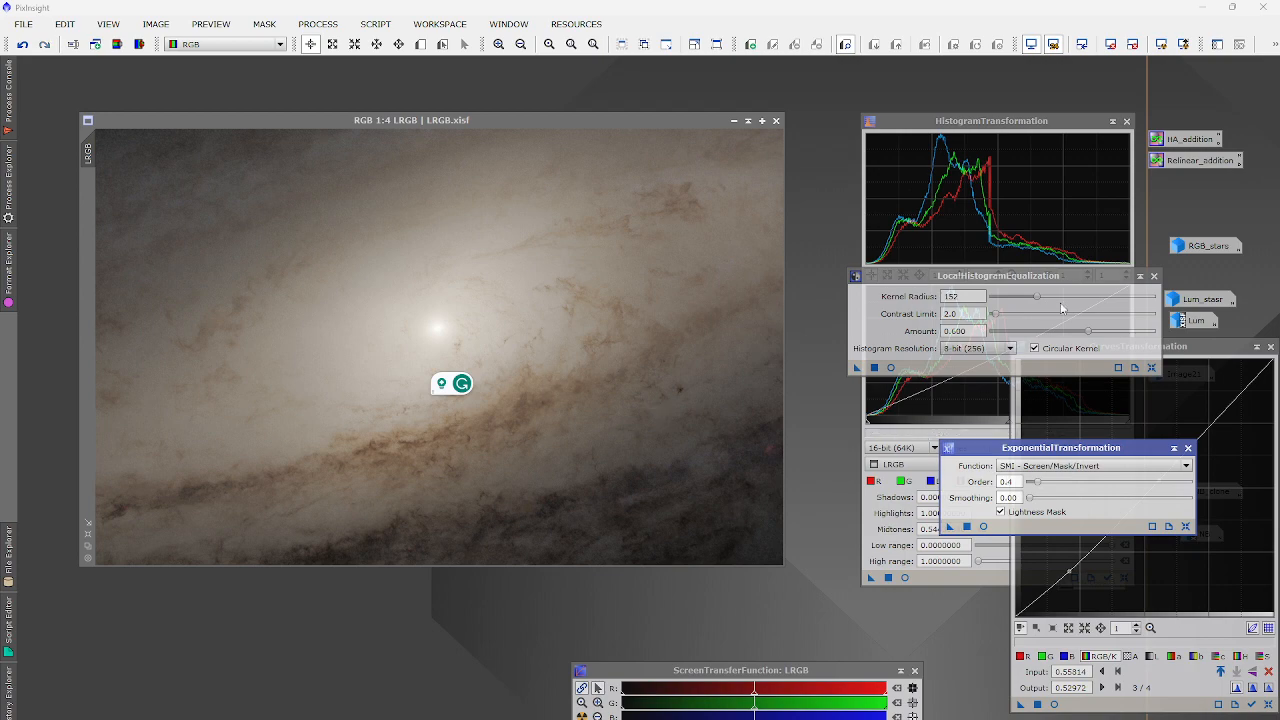
Reapply the 0.5443 histogram stretch and contrast curve, then close Curves, Histogram and LHE.
{"action": "left_click", "coordinate": [888, 578]}
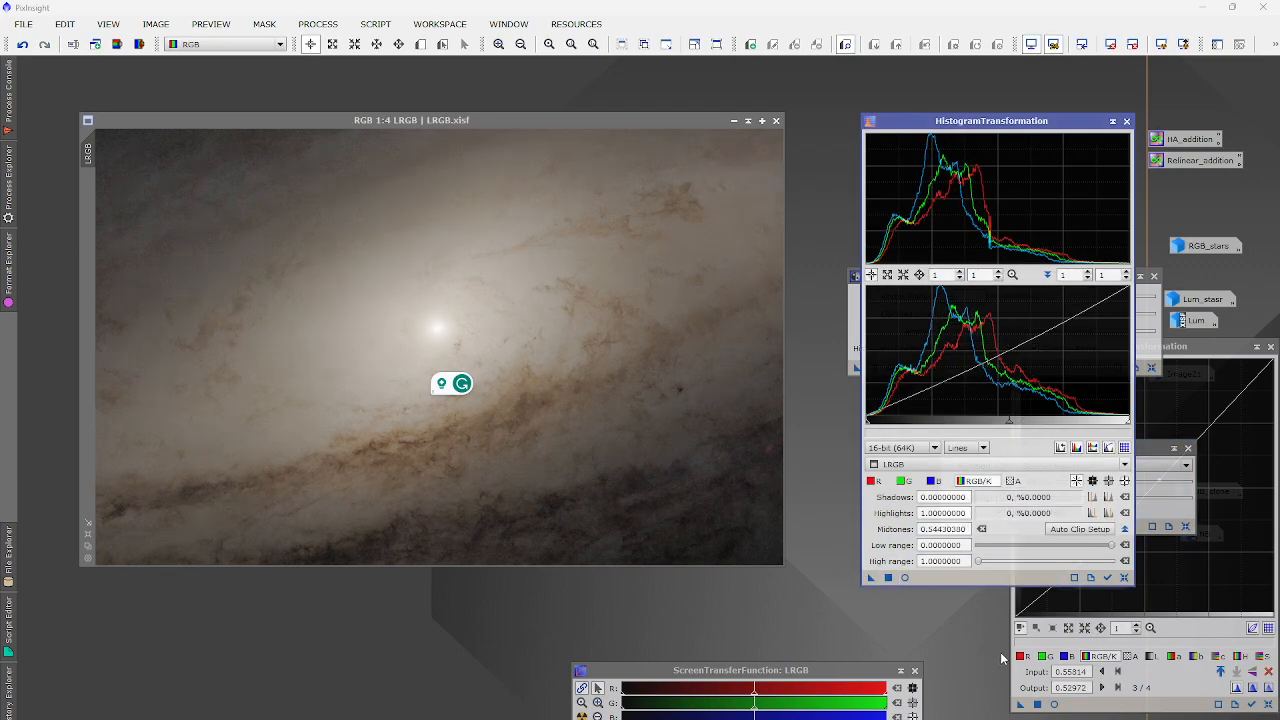
{"action": "left_click", "coordinate": [1037, 704]}
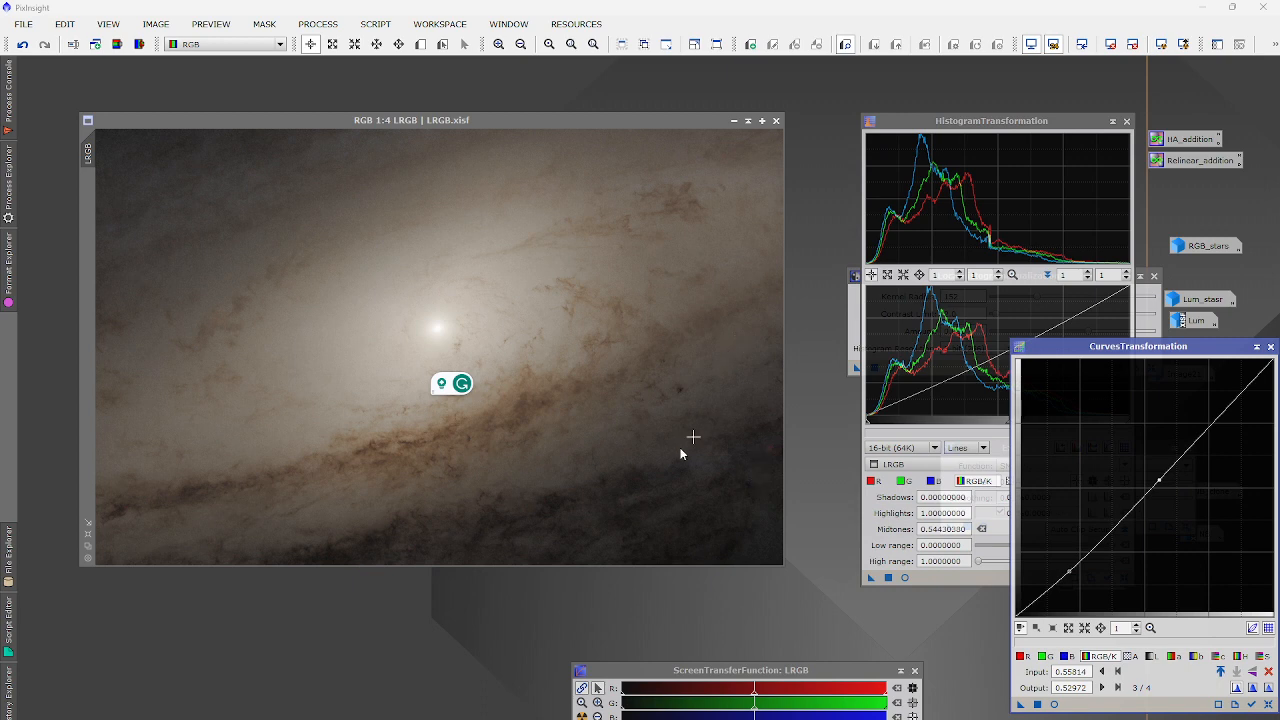
{"action": "scroll", "coordinate": [643, 515], "scroll_direction": "up", "scroll_amount": 2}
{"action": "scroll", "coordinate": [643, 515], "scroll_direction": "down", "scroll_amount": 2}
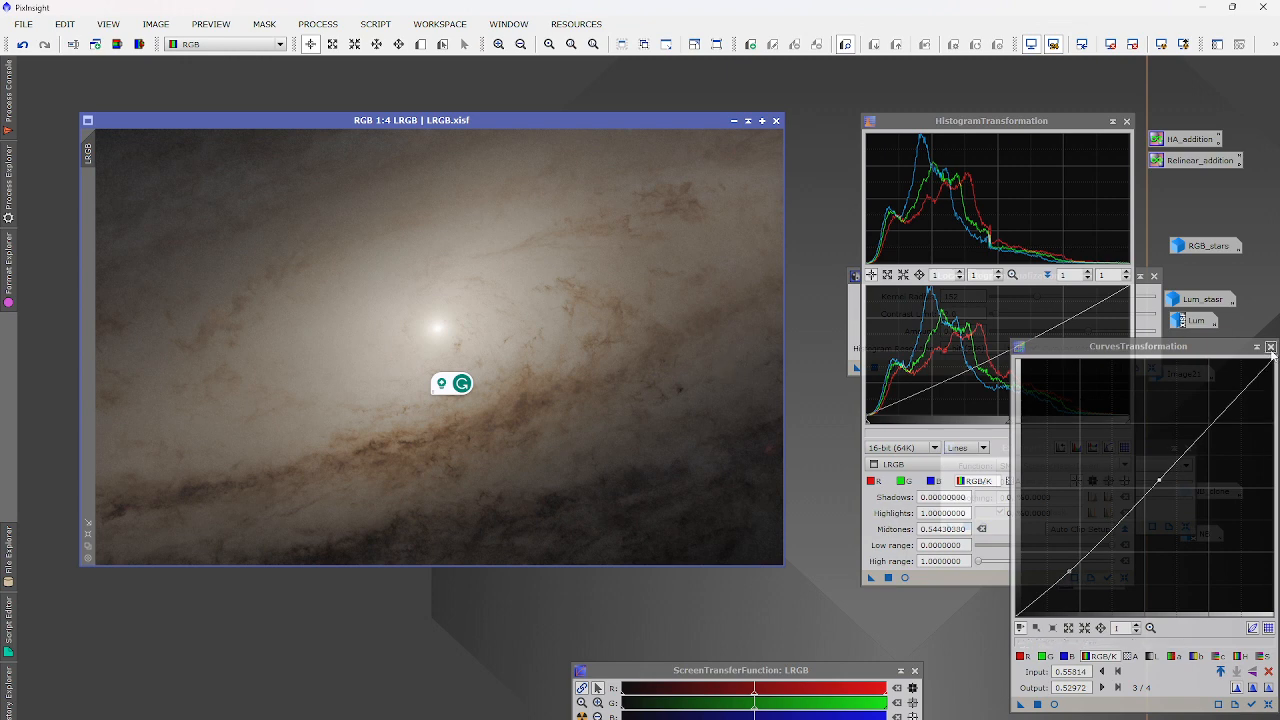
{"action": "left_click", "coordinate": [1270, 346]}
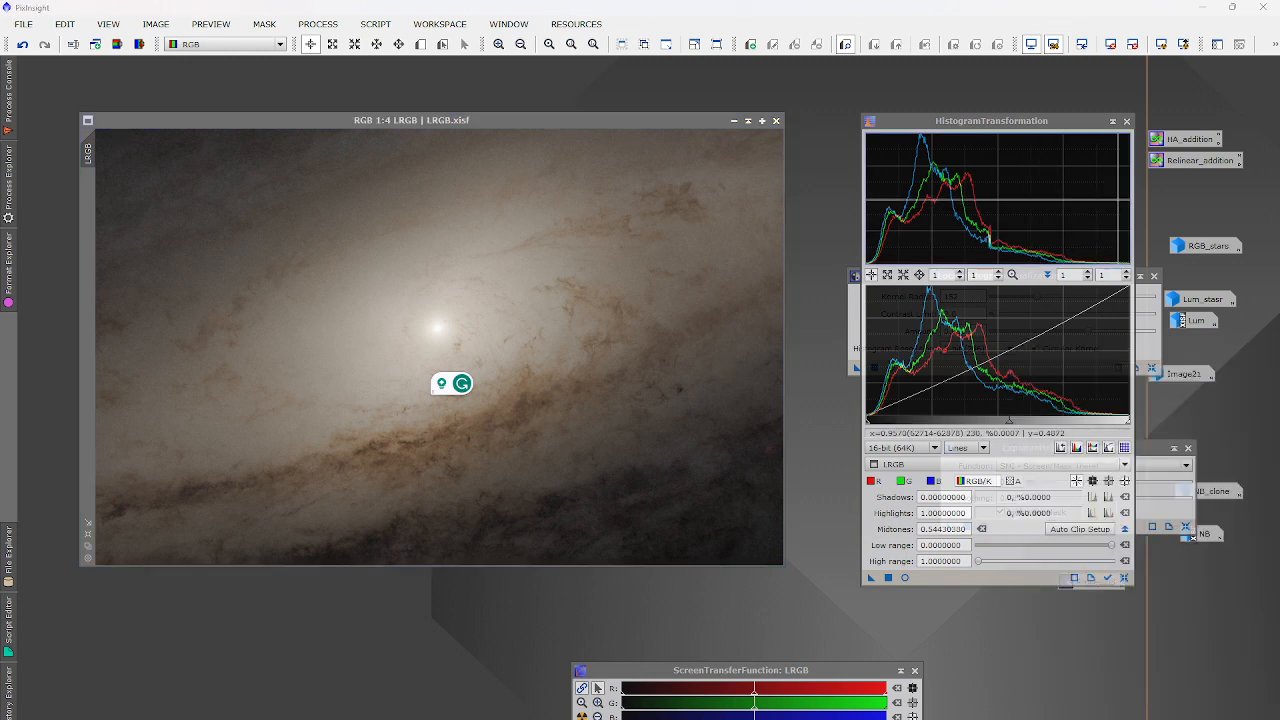
{"action": "left_click", "coordinate": [1127, 121]}
{"action": "left_click", "coordinate": [1154, 275]}
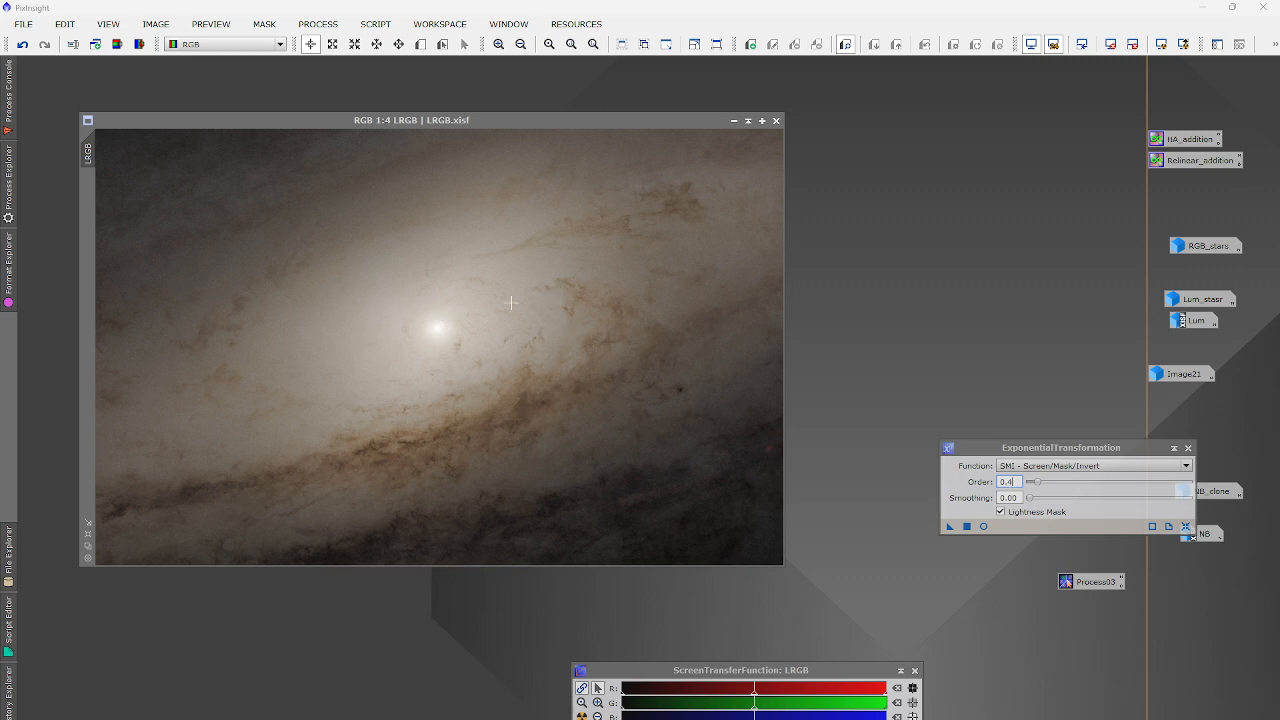
Extract the CIE L* lightness of LRGB into a new LRGB_L image.
{"action": "left_click", "coordinate": [96, 44]}
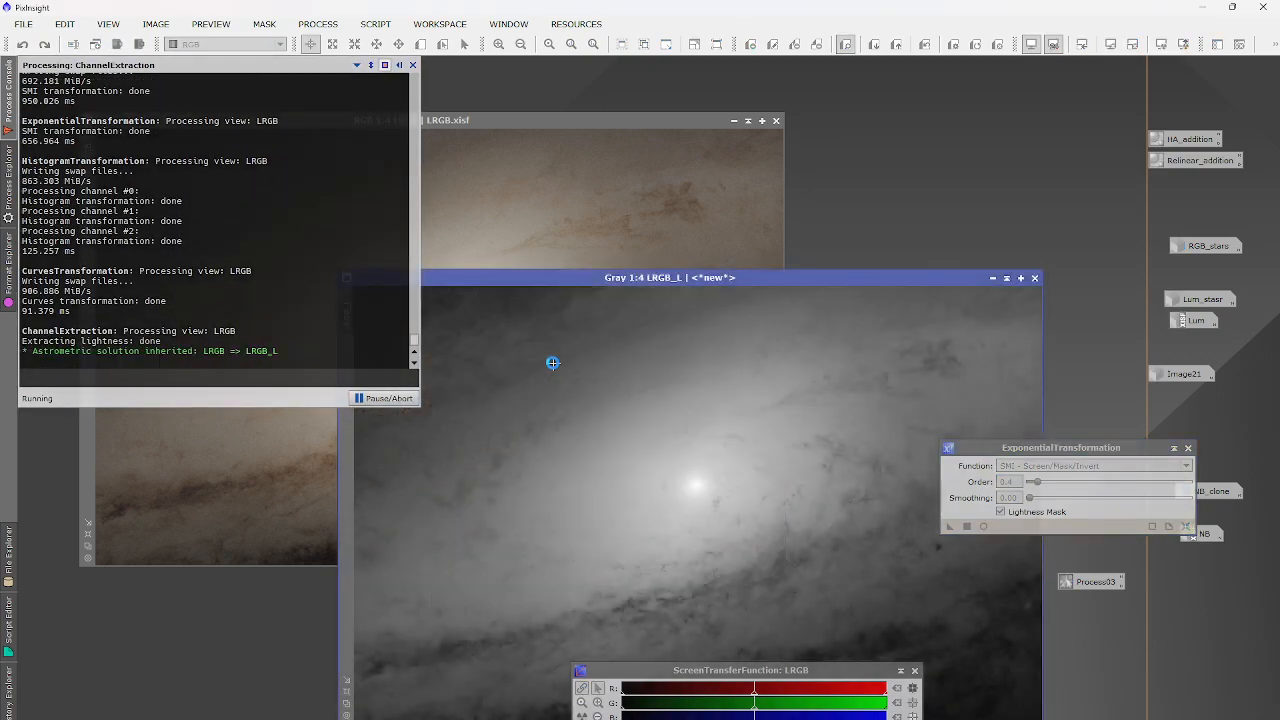
{"action": "left_click", "coordinate": [318, 24]}
{"action": "mouse_move", "coordinate": [329, 44]}
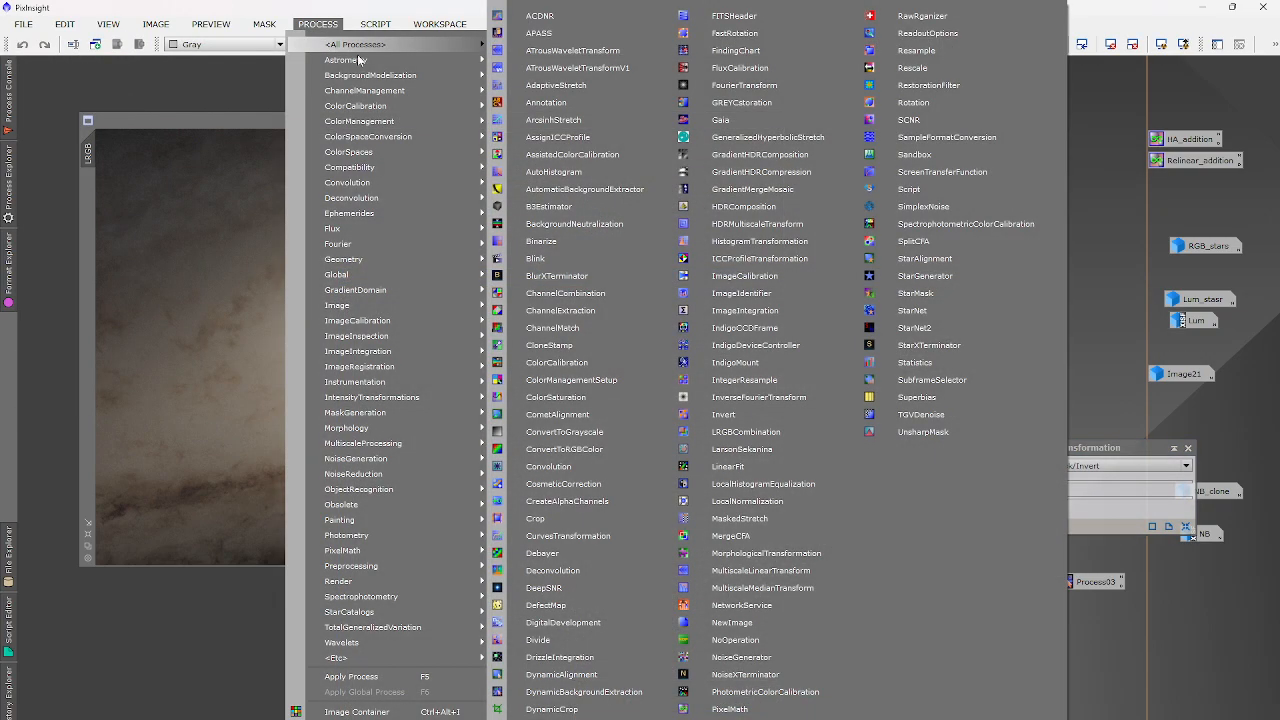
{"action": "left_click", "coordinate": [720, 598]}
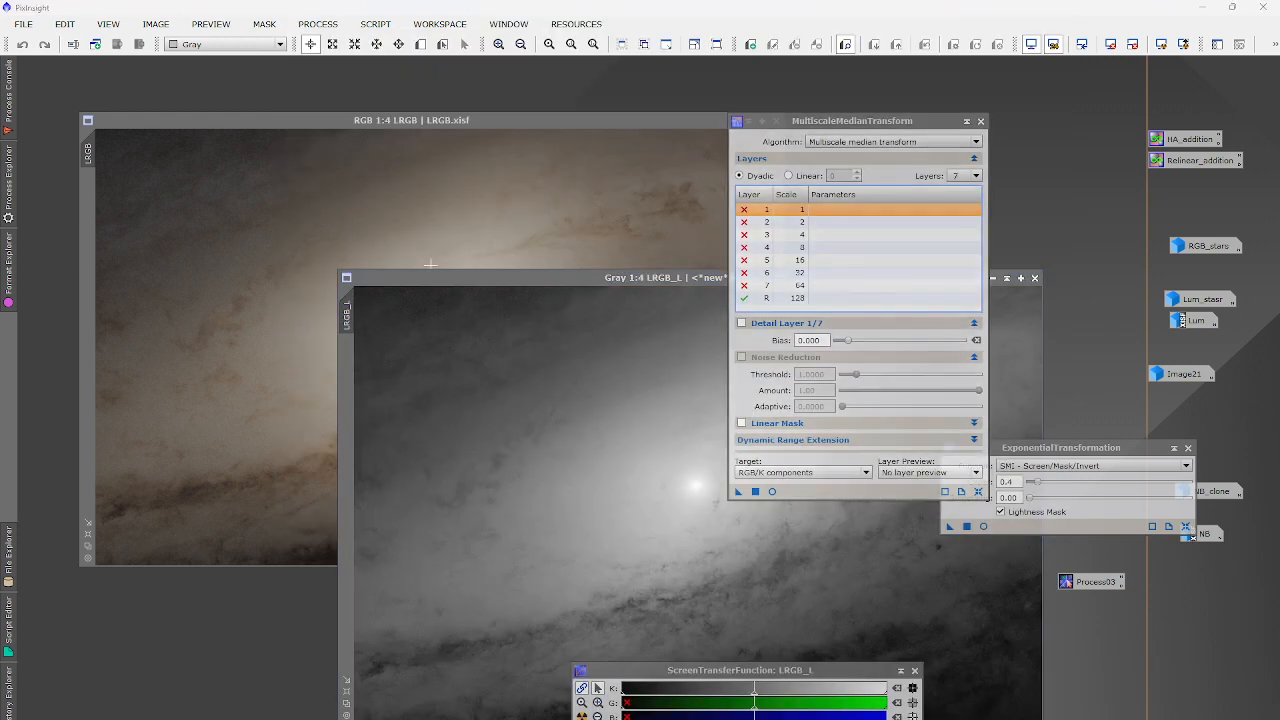
{"action": "left_click", "coordinate": [430, 264]}
{"action": "left_click_drag", "start_coordinate": [475, 125], "coordinate": [447, 97]}
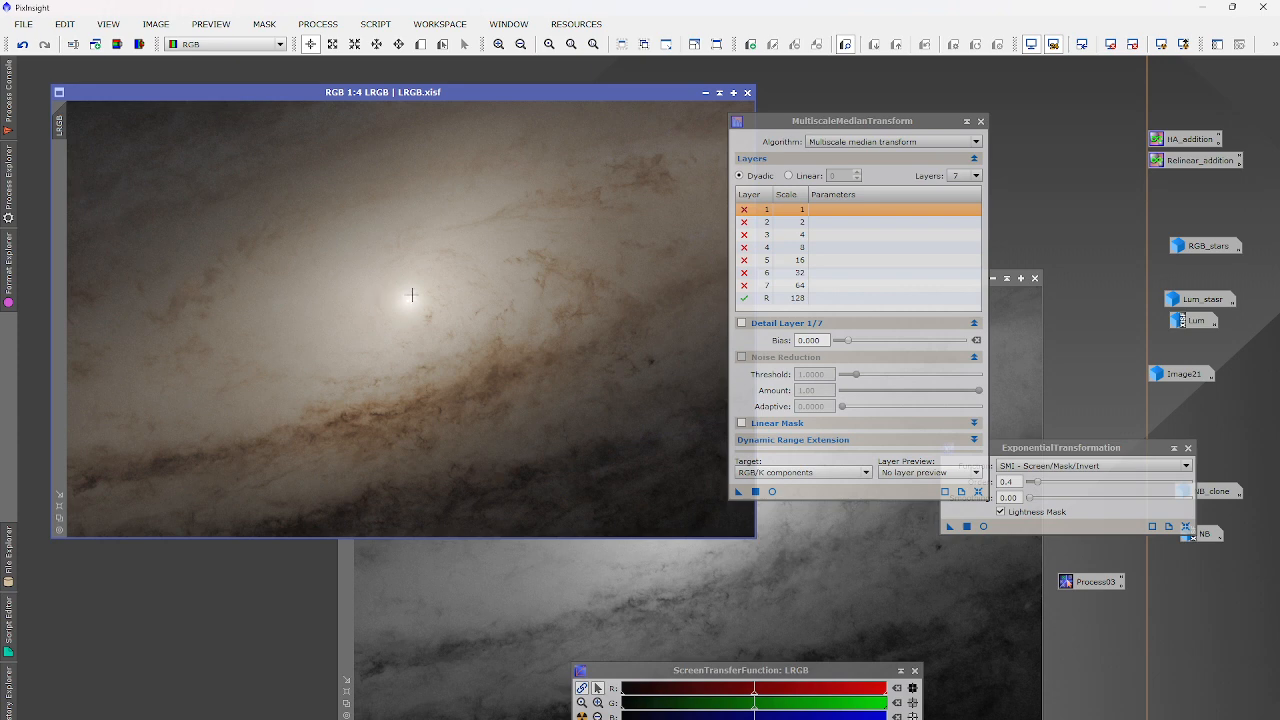
{"action": "scroll", "coordinate": [412, 295], "scroll_direction": "up", "scroll_amount": 3}
{"action": "scroll", "coordinate": [412, 297], "scroll_direction": "down", "scroll_amount": 3}
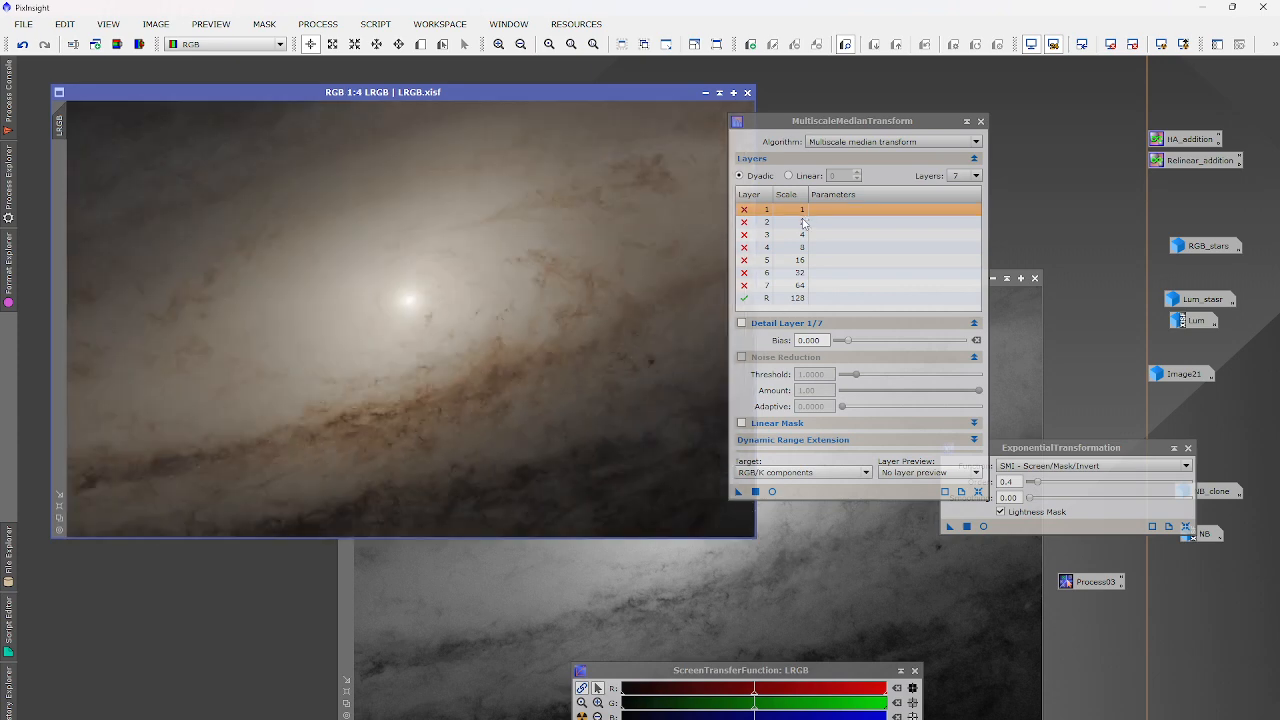
Blur LRGB_L to its residual layer with MultiscaleMedianTransform and apply it as LRGB's mask.
{"action": "left_click_drag", "start_coordinate": [738, 492], "coordinate": [690, 630]}
{"action": "left_click", "coordinate": [756, 492]}
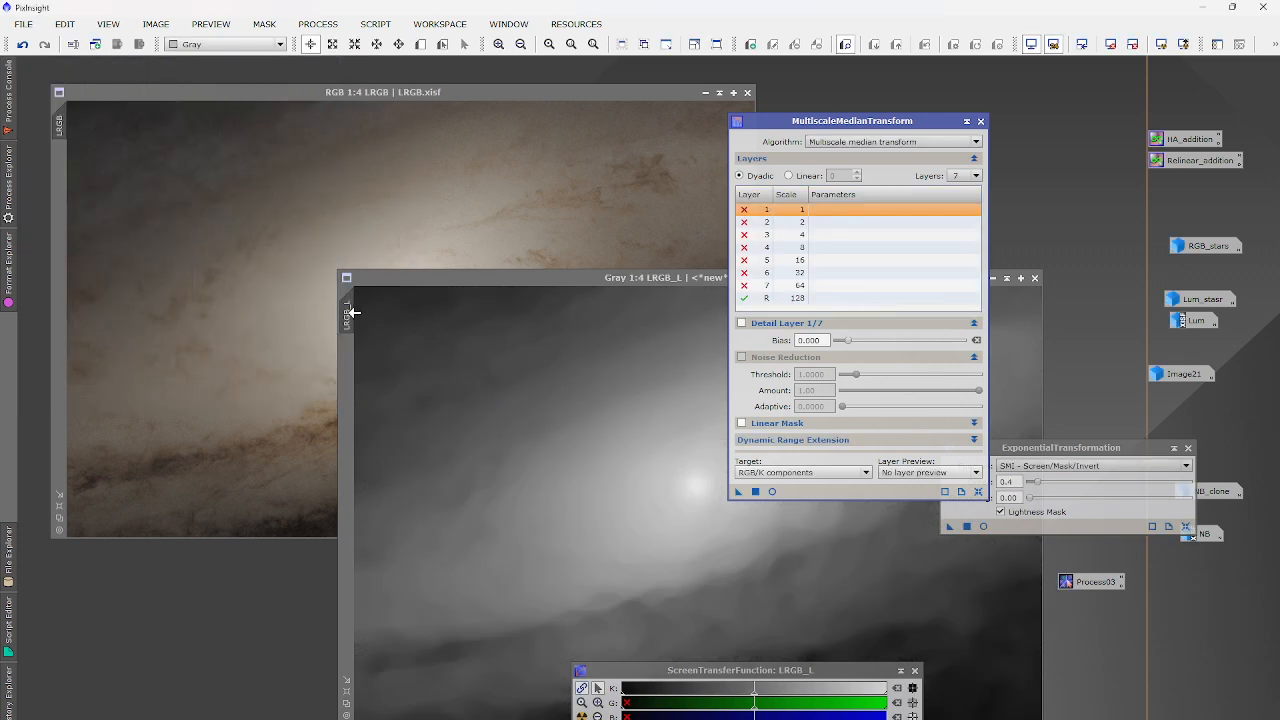
{"action": "left_click_drag", "start_coordinate": [352, 312], "coordinate": [56, 161]}
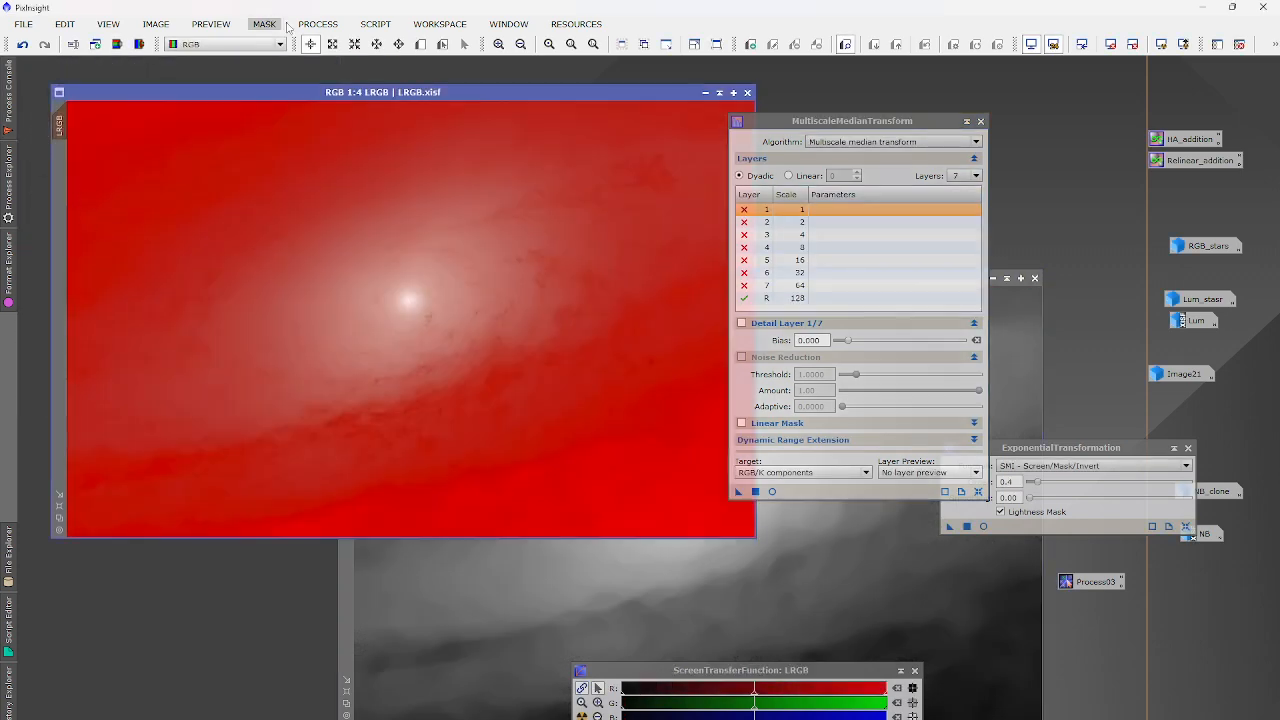
{"action": "left_click", "coordinate": [318, 24]}
Darken the masked LRGB image by raising the HistogramTransformation midtones balance.
{"action": "mouse_move", "coordinate": [355, 44]}
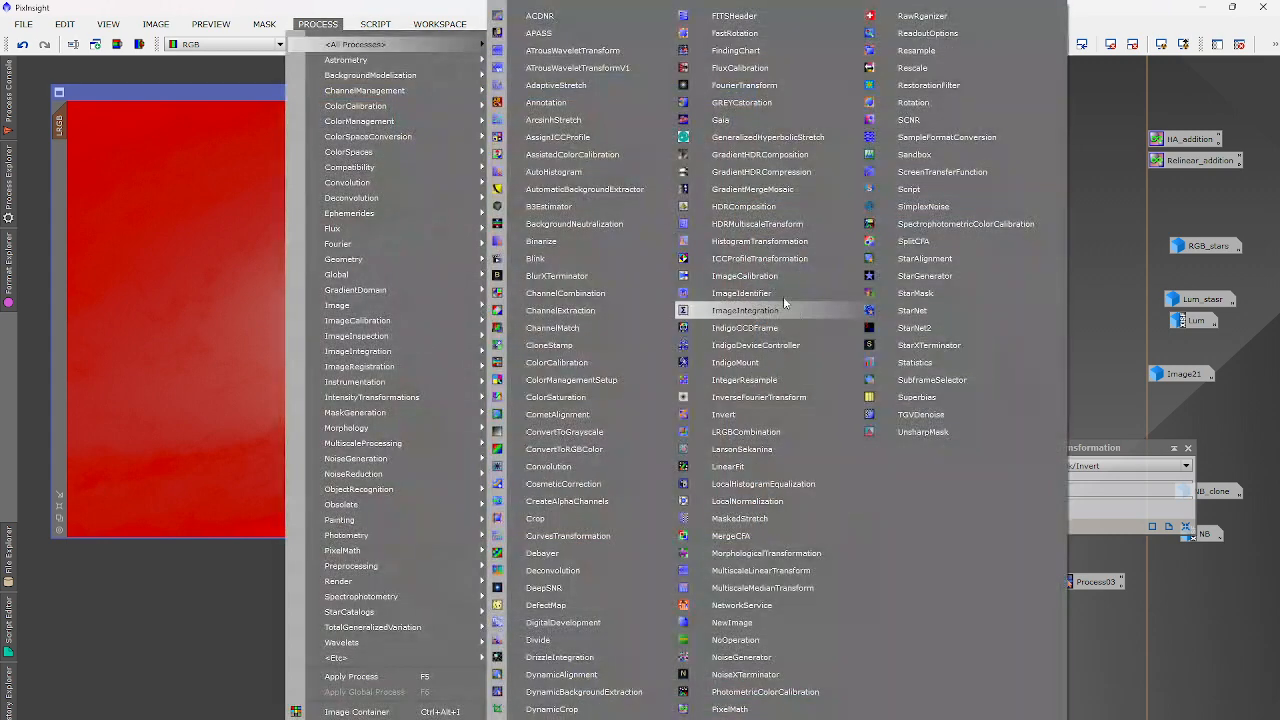
{"action": "left_click", "coordinate": [760, 241]}
{"action": "left_click", "coordinate": [1123, 578]}
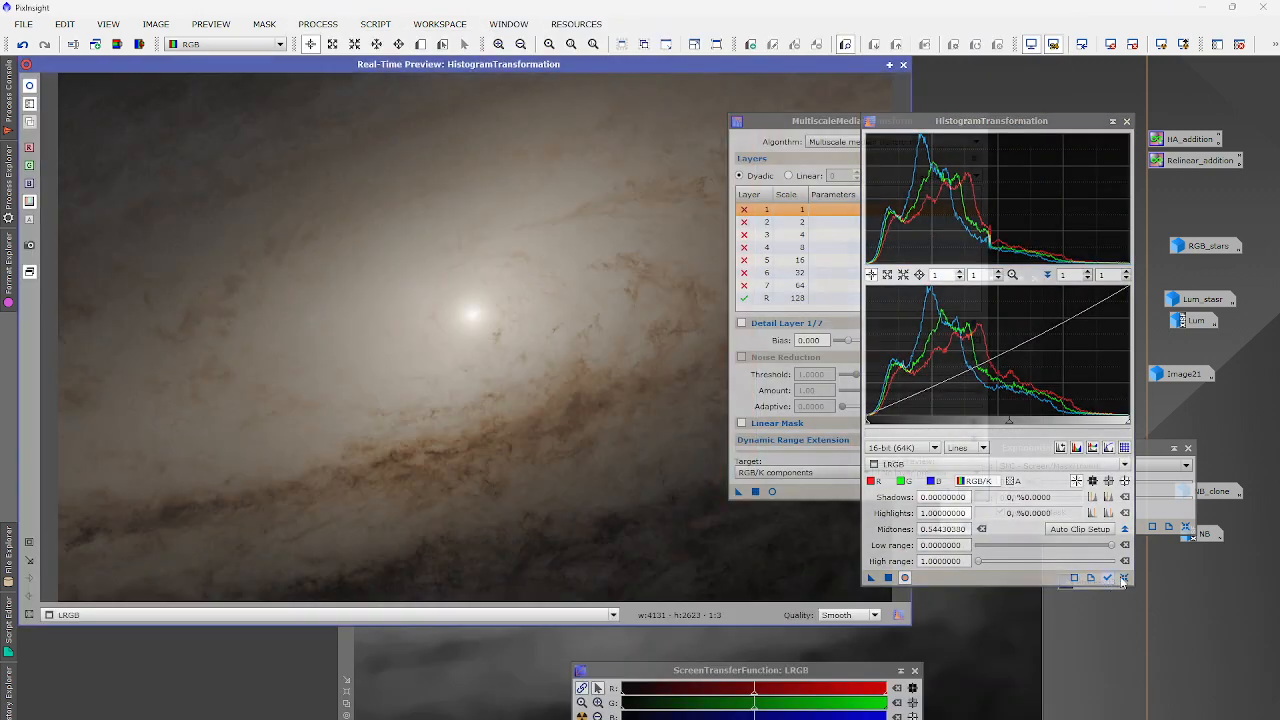
{"action": "left_click", "coordinate": [1123, 579]}
{"action": "left_click_drag", "start_coordinate": [993, 424], "coordinate": [1047, 418]}
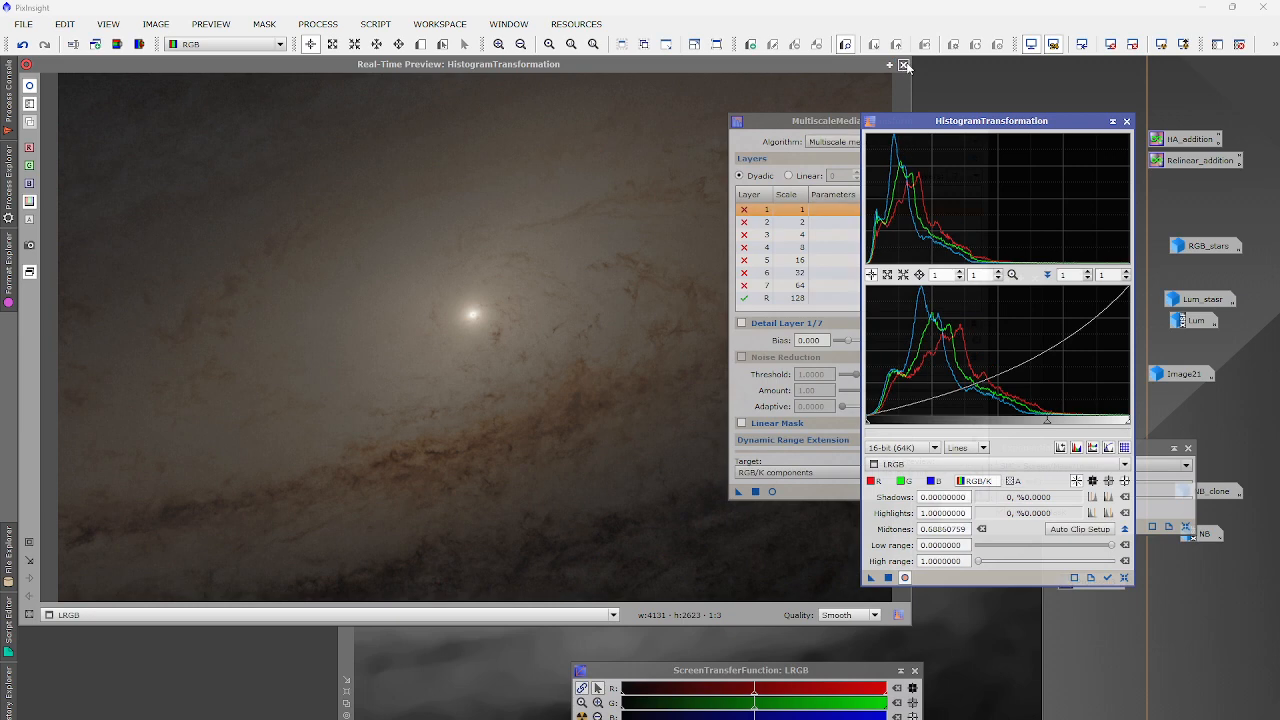
{"action": "left_click", "coordinate": [904, 65]}
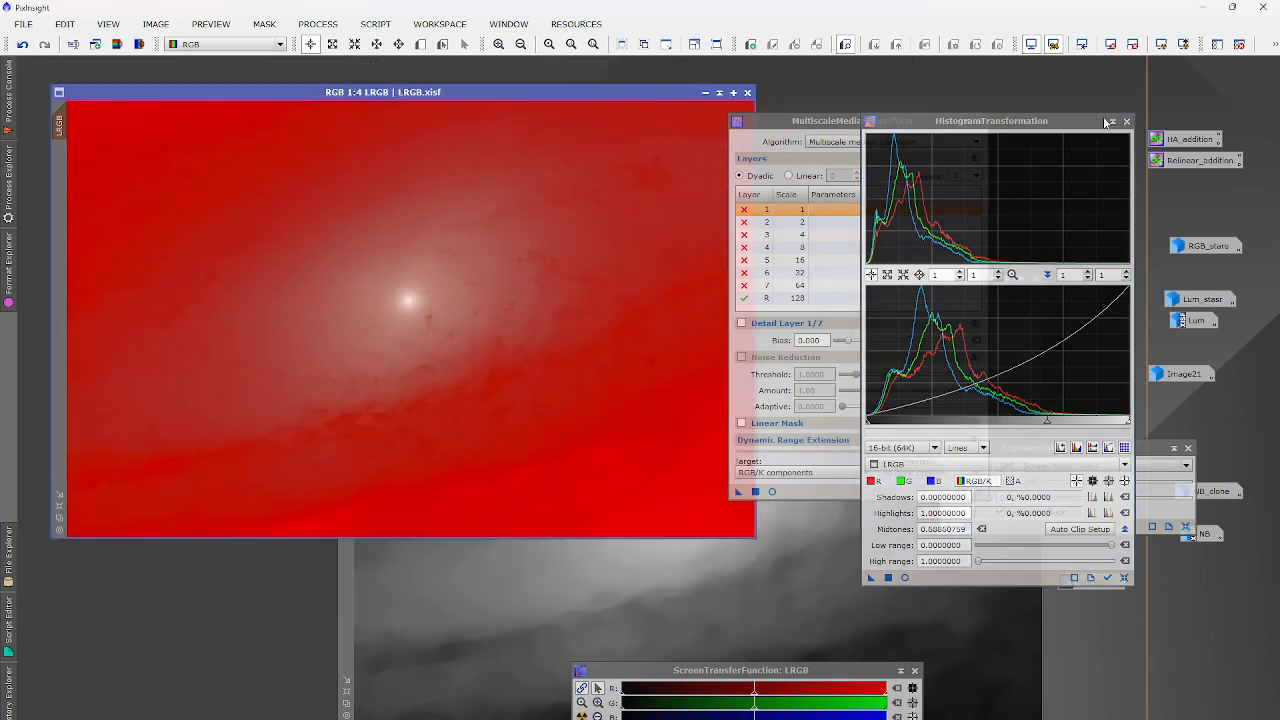
{"action": "left_click", "coordinate": [1126, 122]}
Remove the LRGB mask, discard the old LRGB_L, and extract a fresh LRGB_L lightness.
{"action": "left_click", "coordinate": [263, 24]}
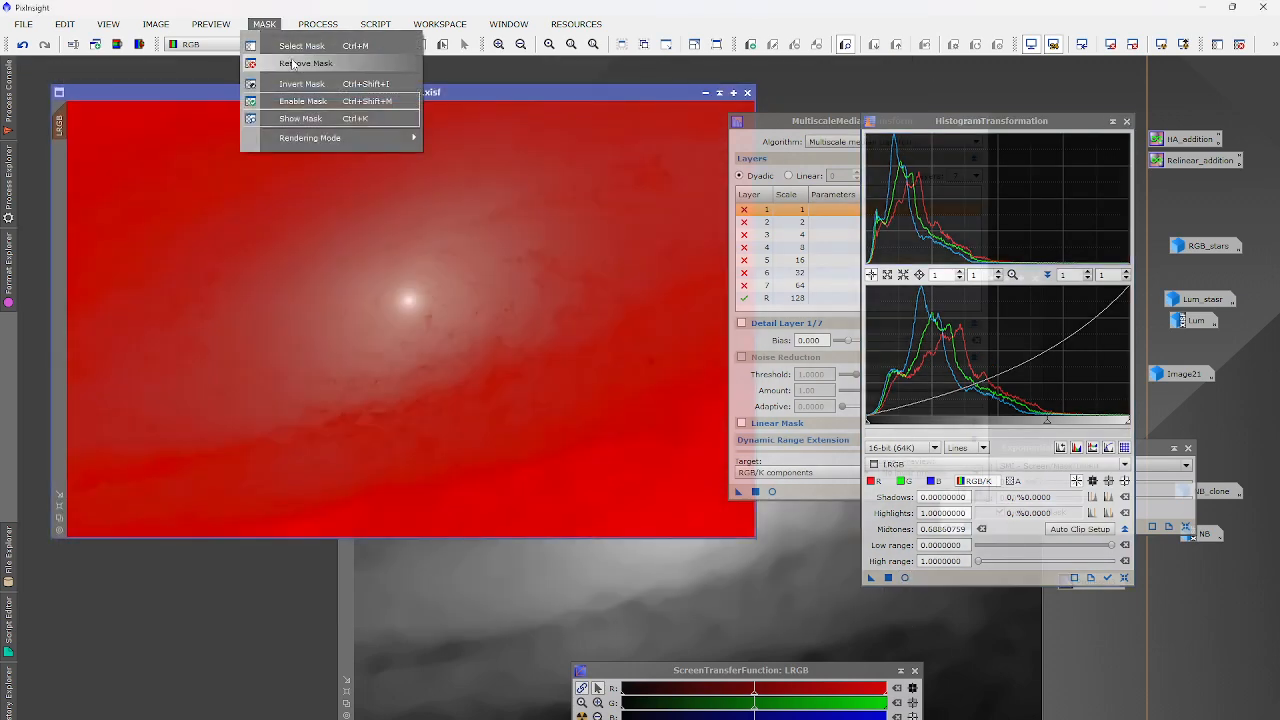
{"action": "left_click", "coordinate": [290, 60]}
{"action": "left_click", "coordinate": [1127, 121]}
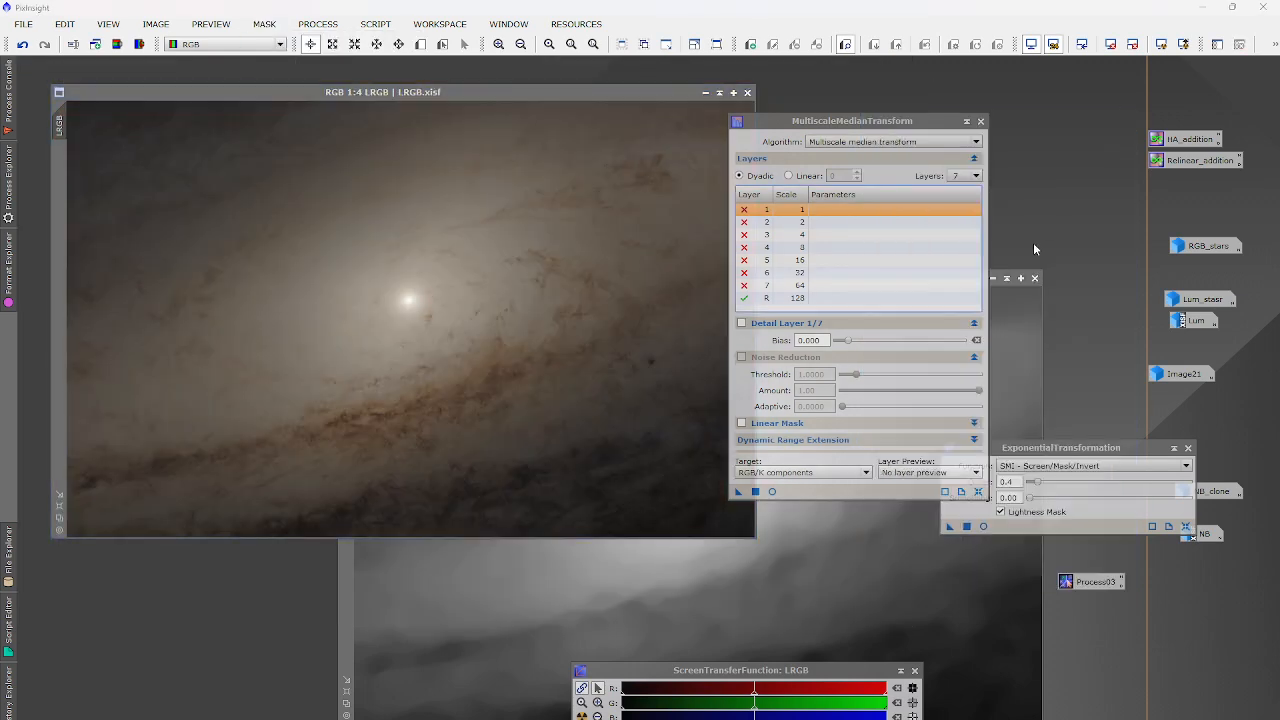
{"action": "left_click", "coordinate": [1037, 280]}
{"action": "left_click", "coordinate": [600, 426]}
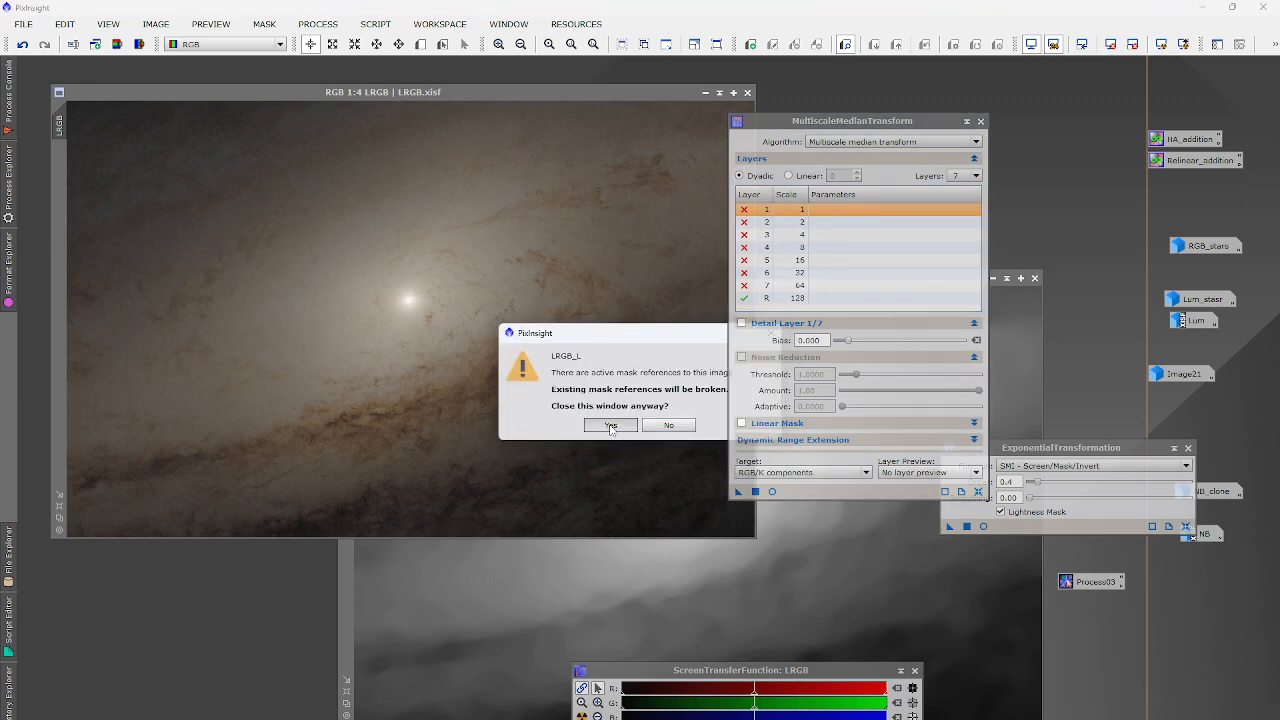
{"action": "left_click", "coordinate": [608, 424]}
{"action": "left_click", "coordinate": [981, 121]}
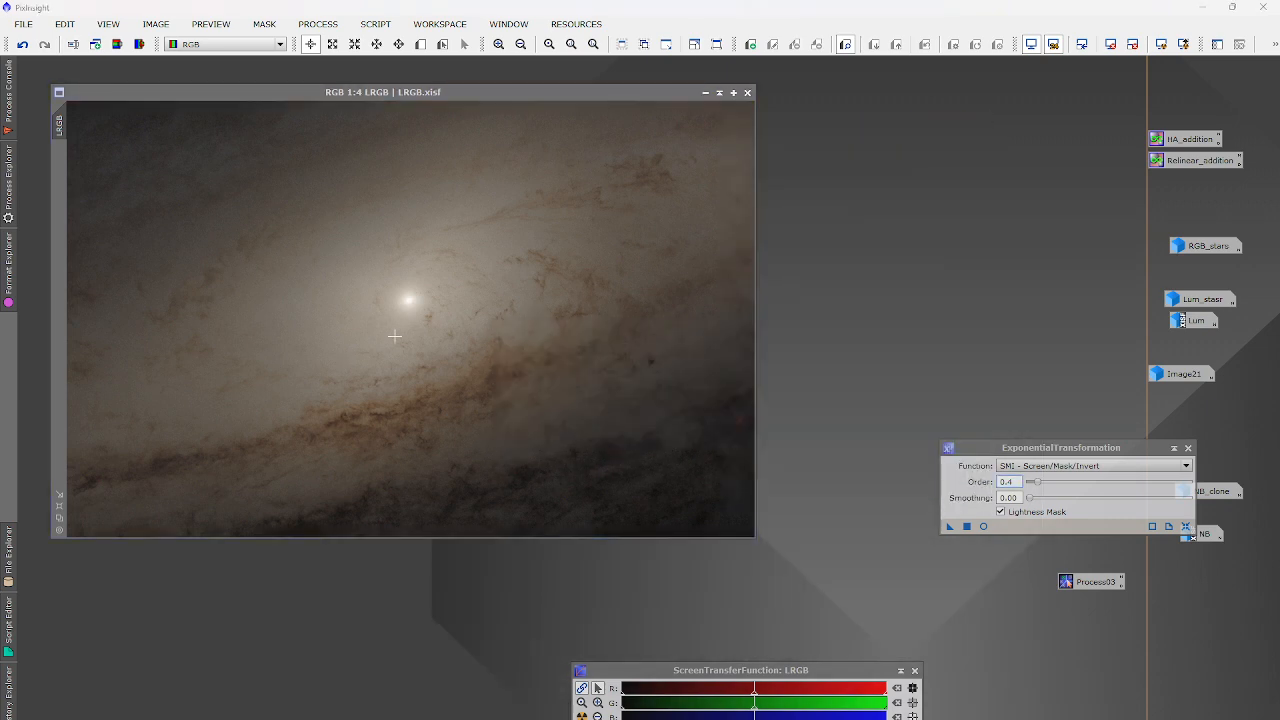
{"action": "left_click", "coordinate": [118, 45]}
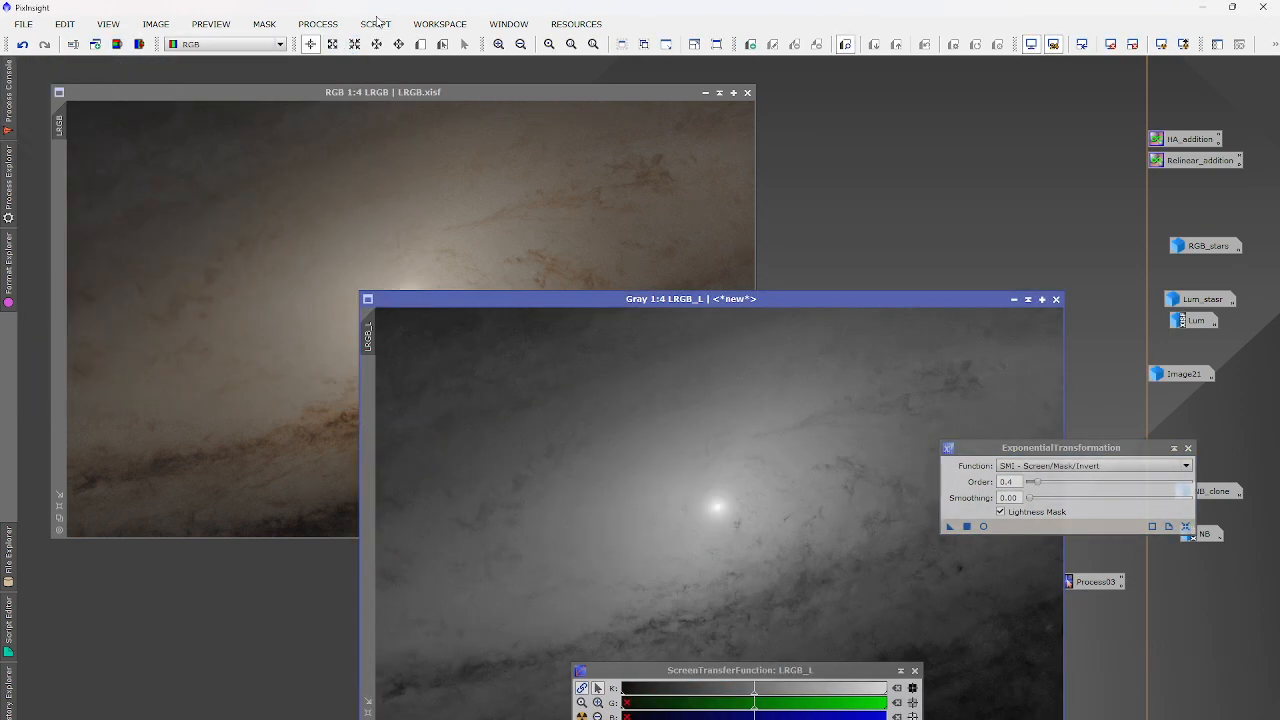
Extract only the HSV saturation channel of LRGB as LRGB_Sv.
{"action": "left_click", "coordinate": [330, 24]}
{"action": "mouse_move", "coordinate": [338, 44]}
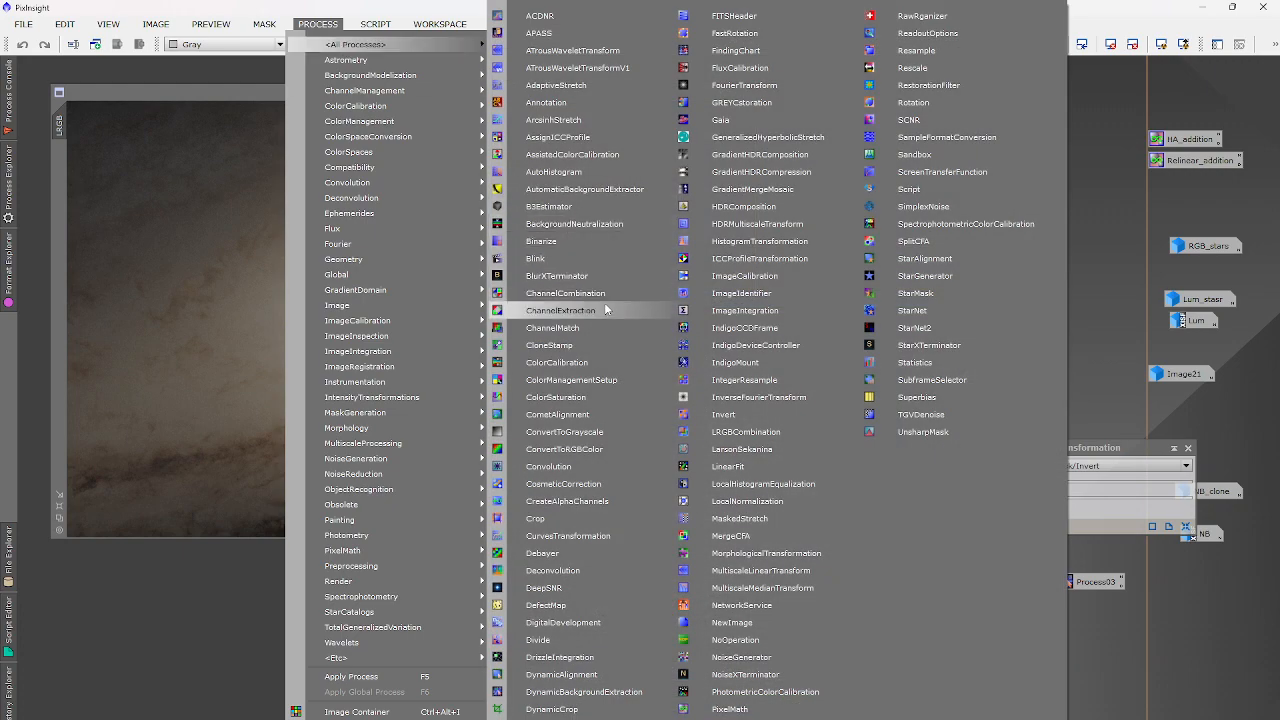
{"action": "left_click", "coordinate": [605, 310]}
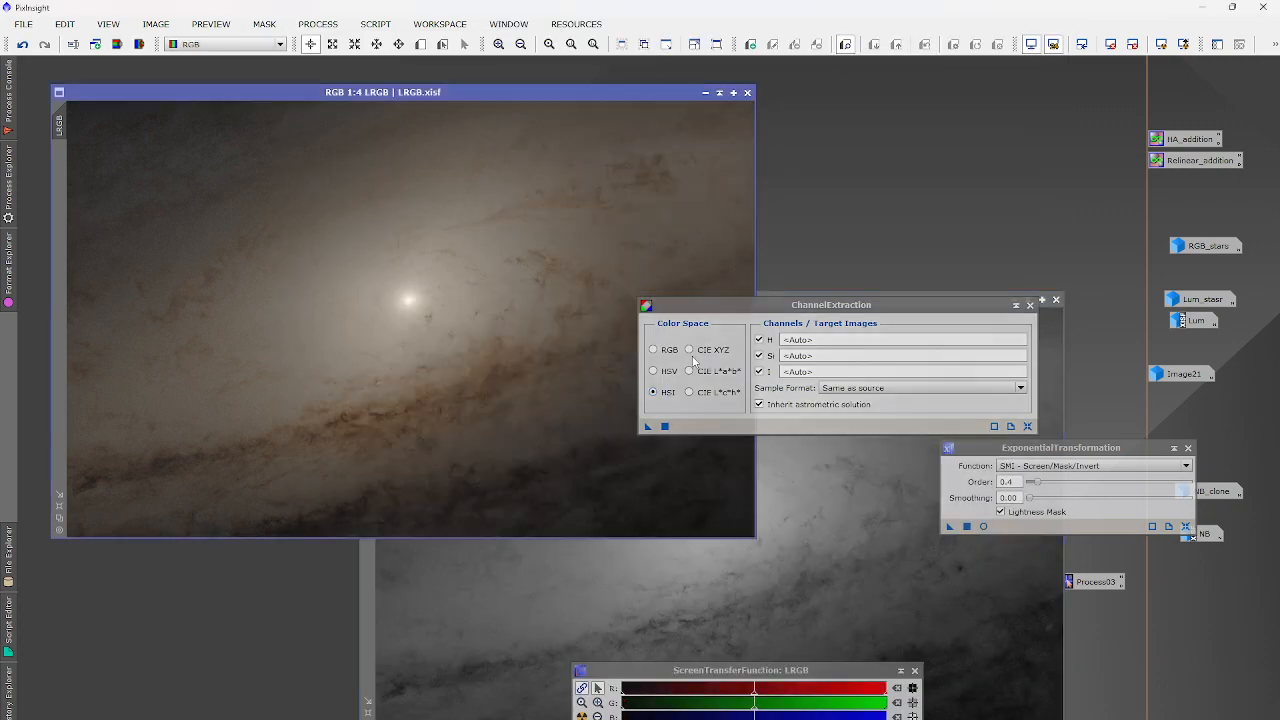
{"action": "left_click", "coordinate": [654, 373]}
{"action": "left_click", "coordinate": [758, 340]}
{"action": "left_click", "coordinate": [758, 372]}
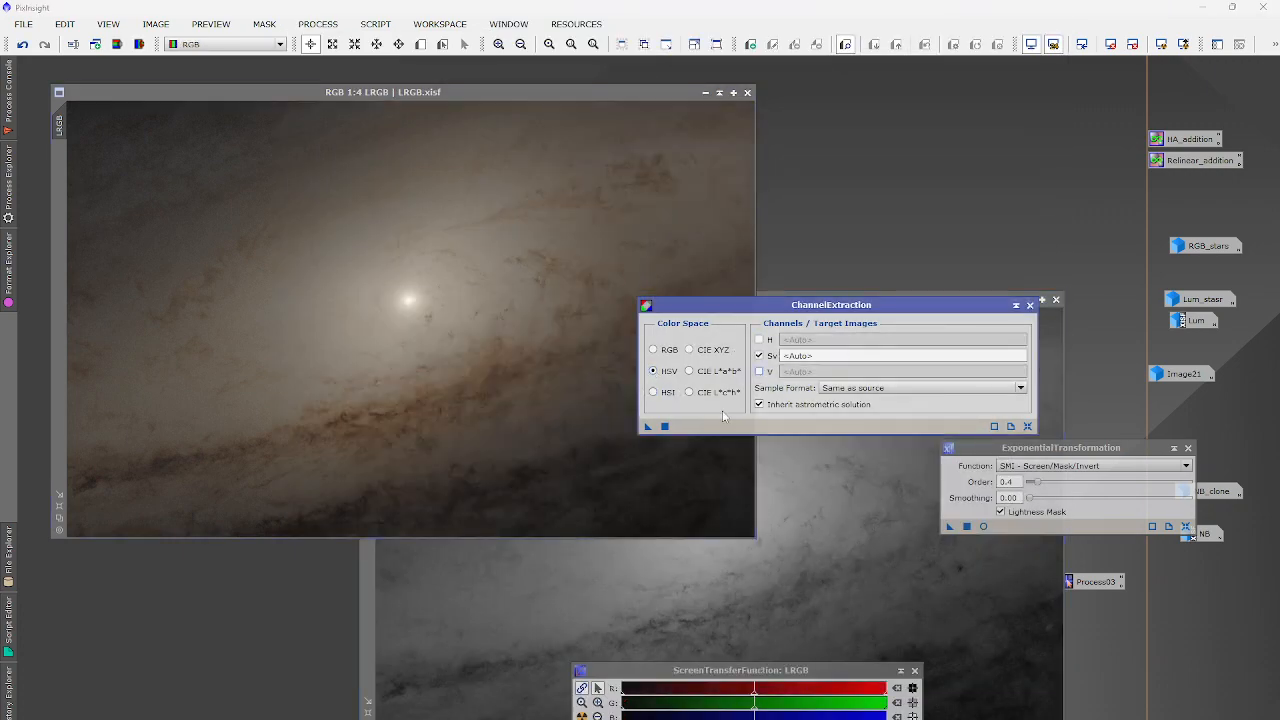
{"action": "left_click", "coordinate": [664, 427]}
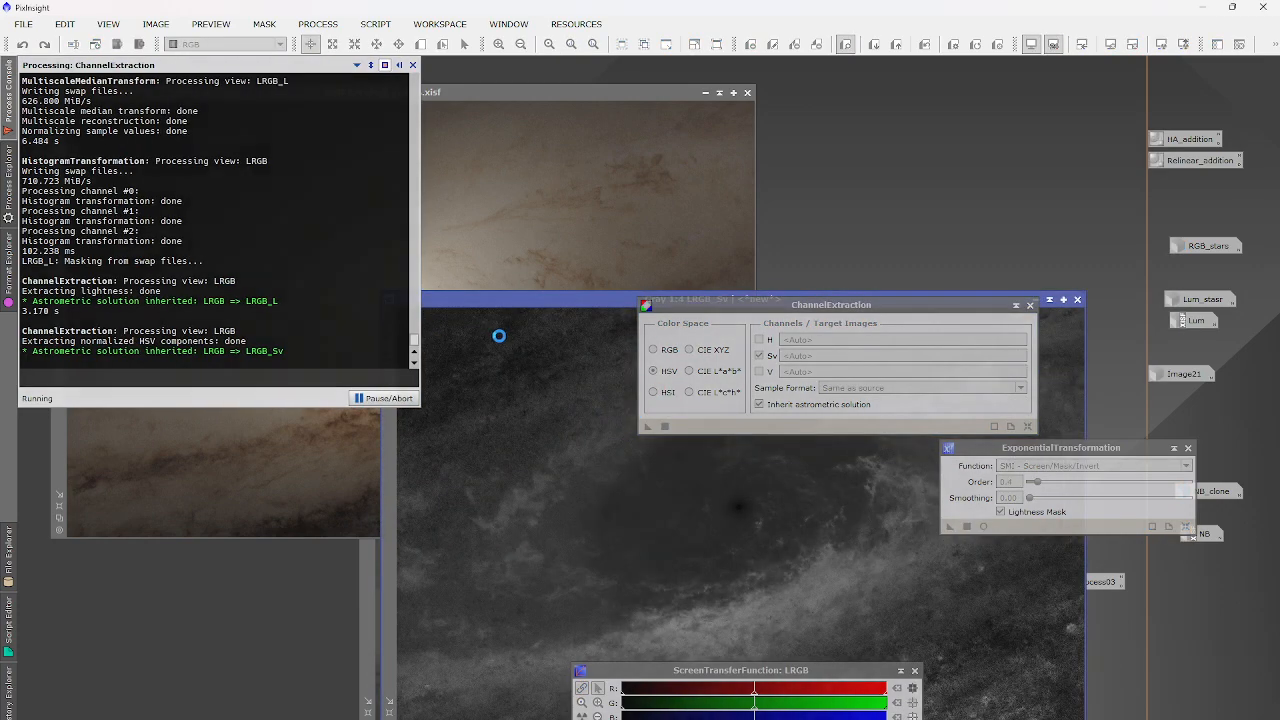
{"action": "left_click", "coordinate": [1030, 305]}
Rewrite LRGB_Sv with PixelMath LRGB_L*~LRGB_Sv and apply it as LRGB's mask.
{"action": "left_click", "coordinate": [317, 24]}
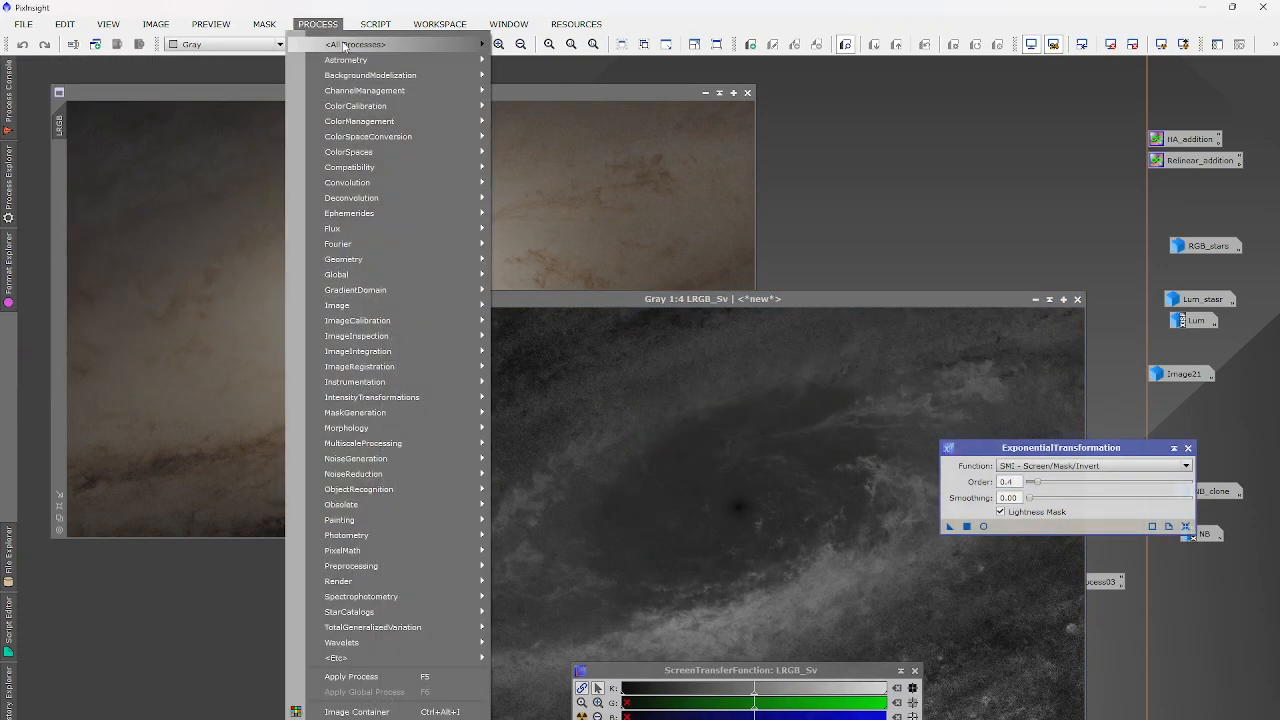
{"action": "left_click", "coordinate": [735, 709]}
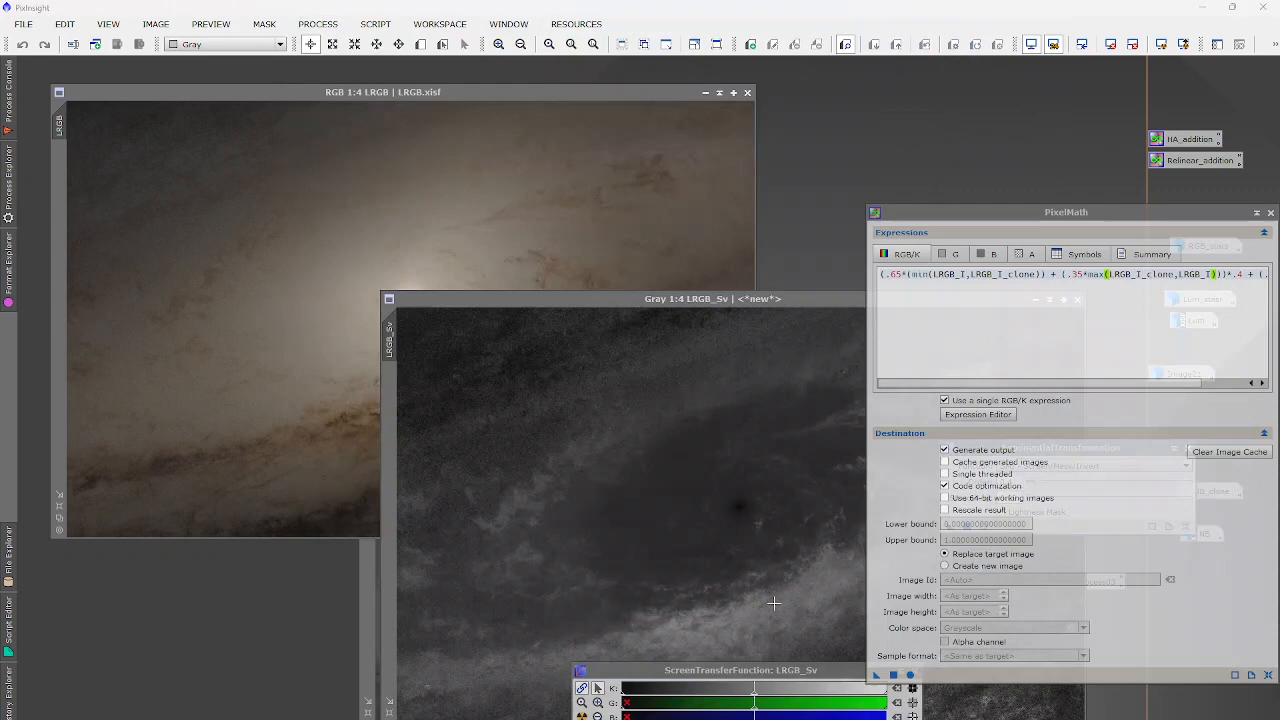
{"action": "left_click", "coordinate": [980, 414]}
{"action": "left_click", "coordinate": [696, 229]}
{"action": "key", "text": "ctrl+a"}
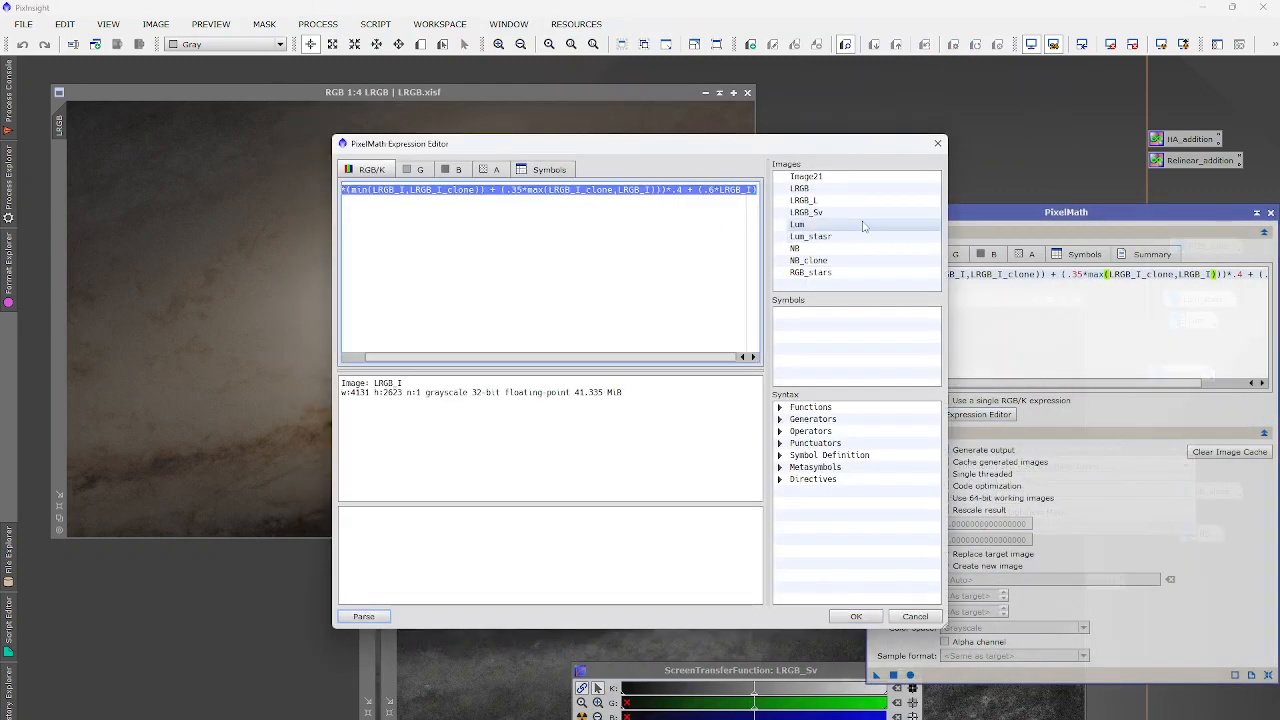
{"action": "double_click", "coordinate": [856, 201]}
{"action": "type", "text": "*"}
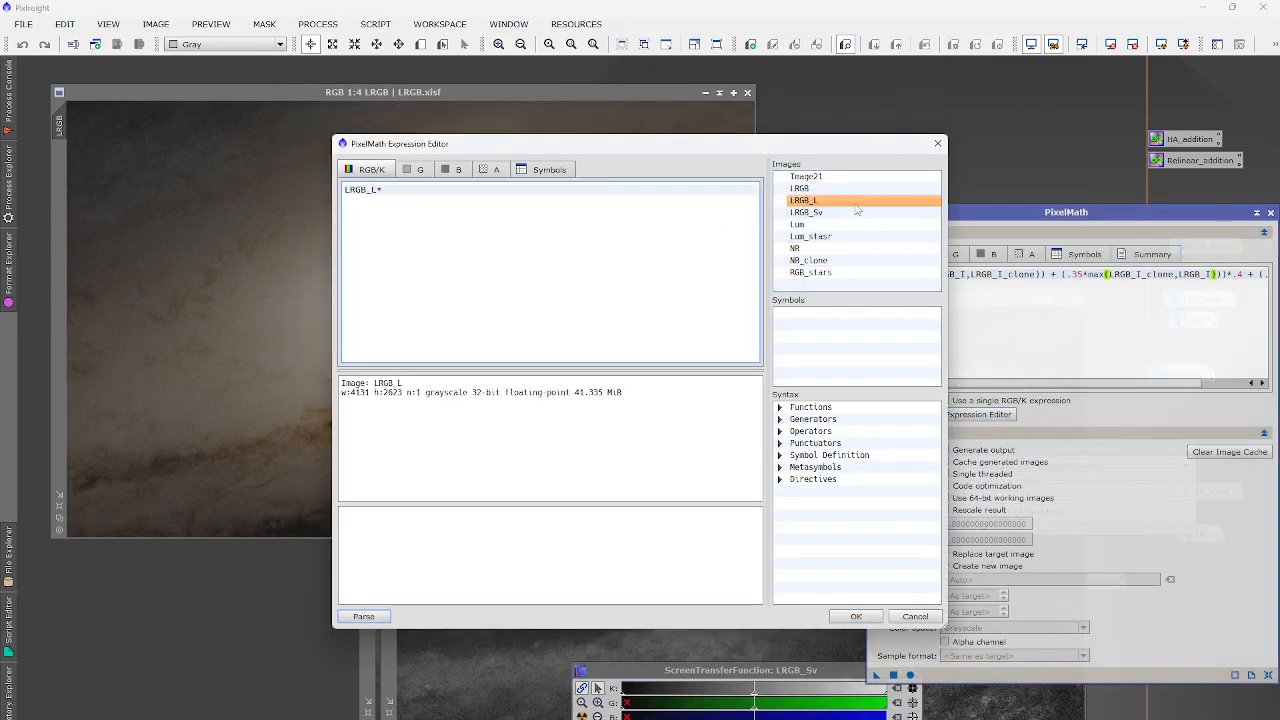
{"action": "type", "text": "~"}
{"action": "double_click", "coordinate": [856, 212]}
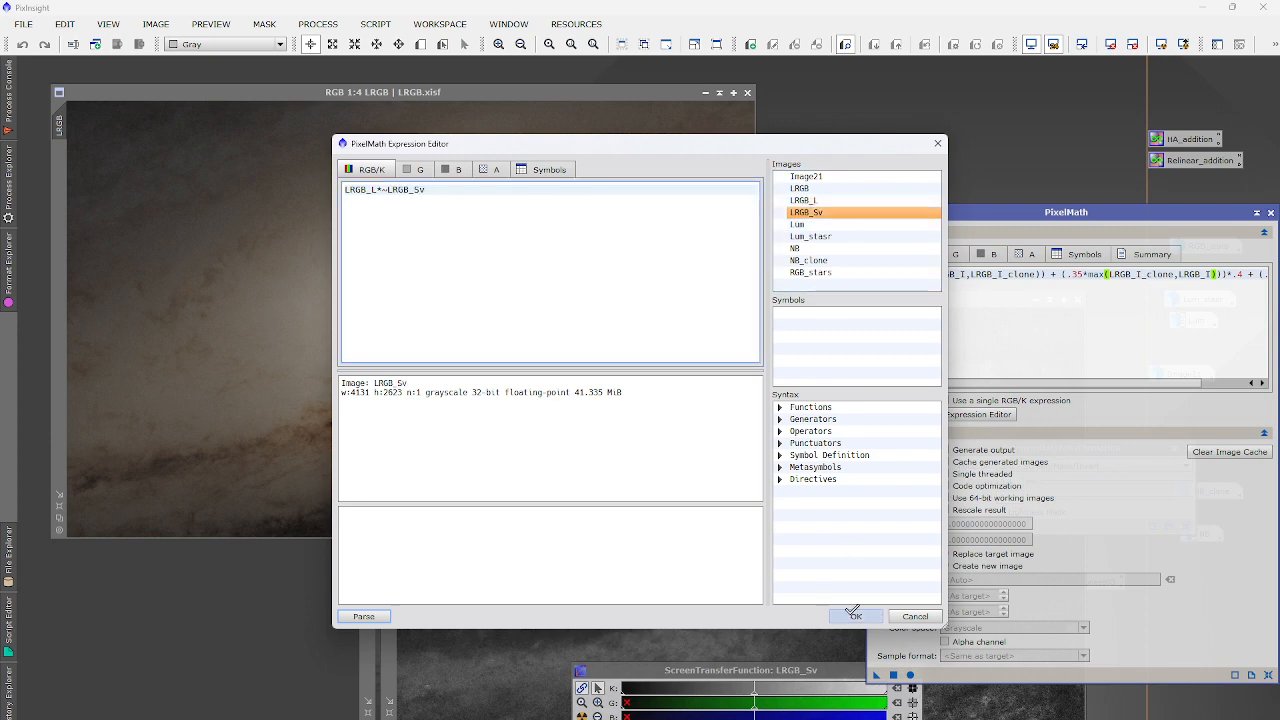
{"action": "left_click", "coordinate": [855, 615]}
{"action": "left_click", "coordinate": [893, 675]}
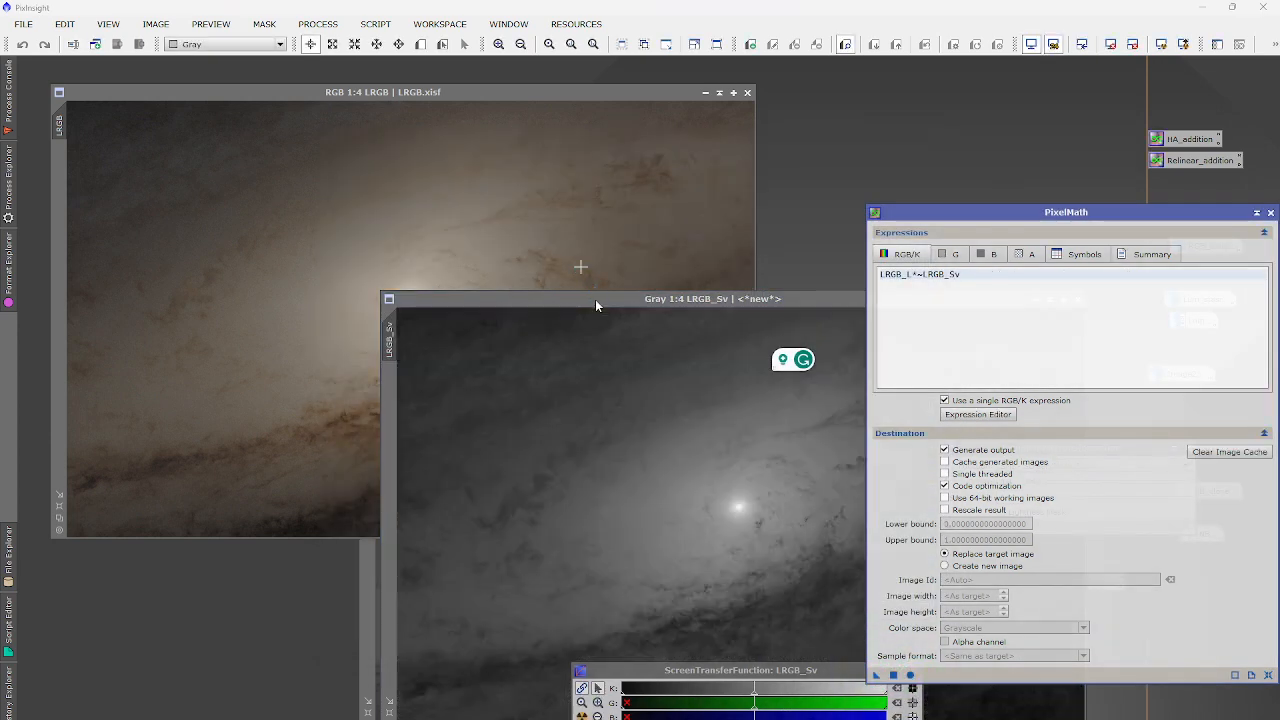
{"action": "left_click_drag", "start_coordinate": [595, 299], "coordinate": [414, 230]}
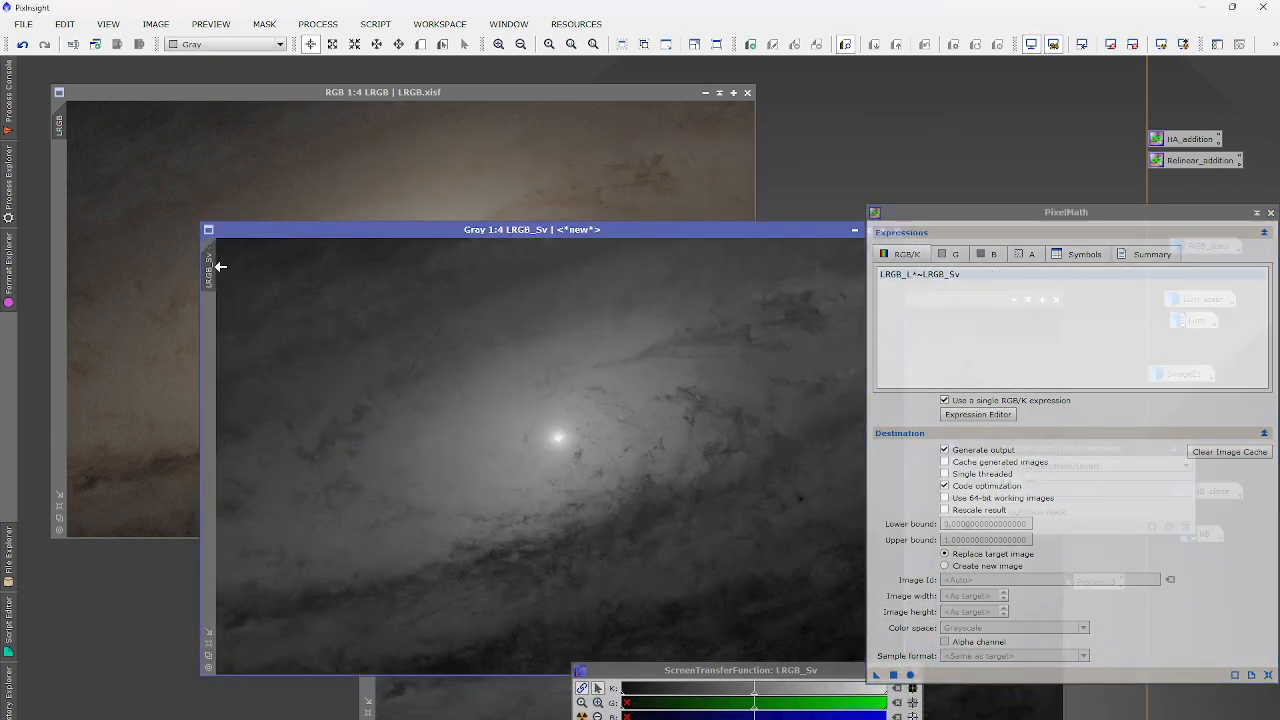
{"action": "left_click_drag", "start_coordinate": [53, 192], "coordinate": [64, 194]}
Lift the RGB/K midtones in CurvesTransformation with a live preview.
{"action": "left_click", "coordinate": [318, 23]}
{"action": "mouse_move", "coordinate": [345, 44]}
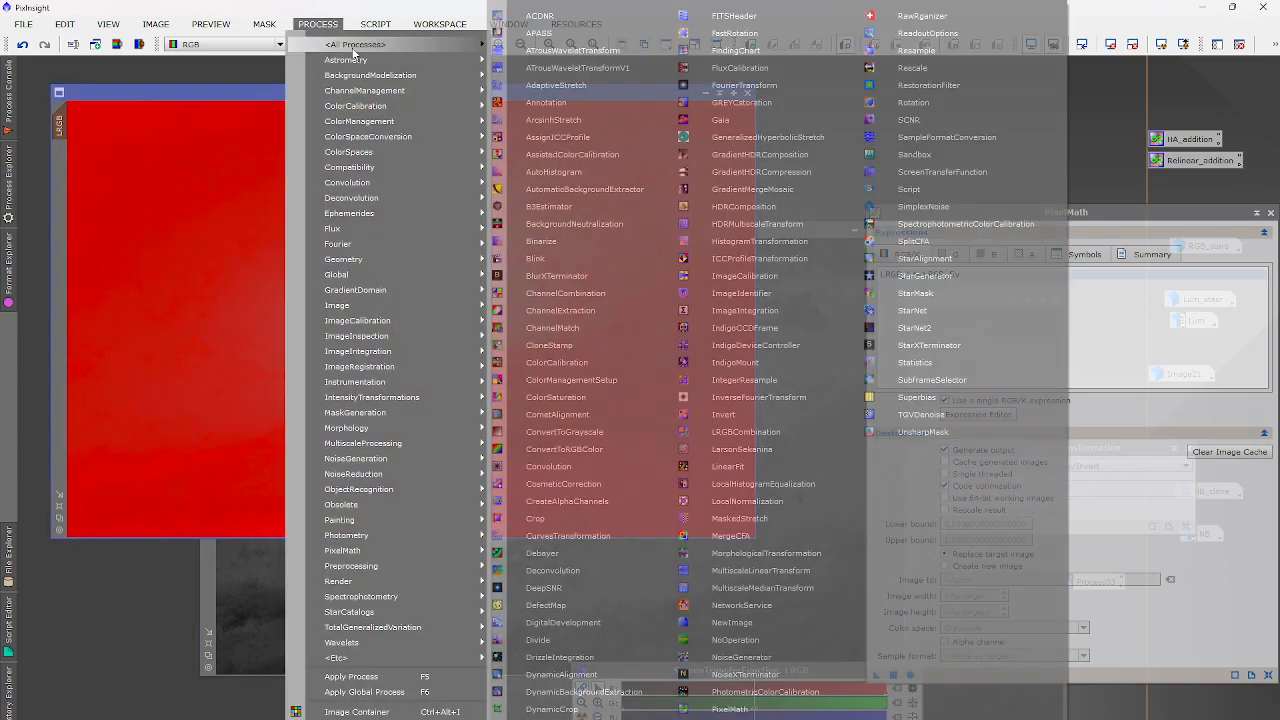
{"action": "left_click", "coordinate": [580, 540]}
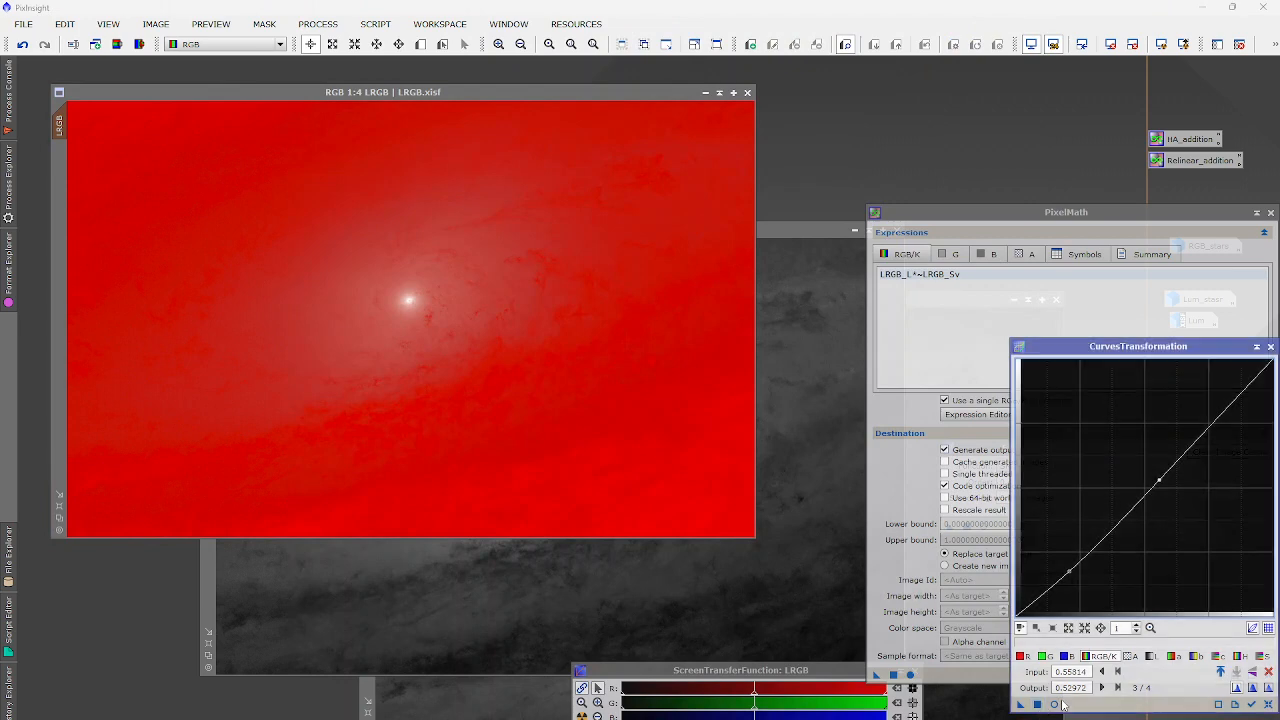
{"action": "left_click", "coordinate": [1054, 704]}
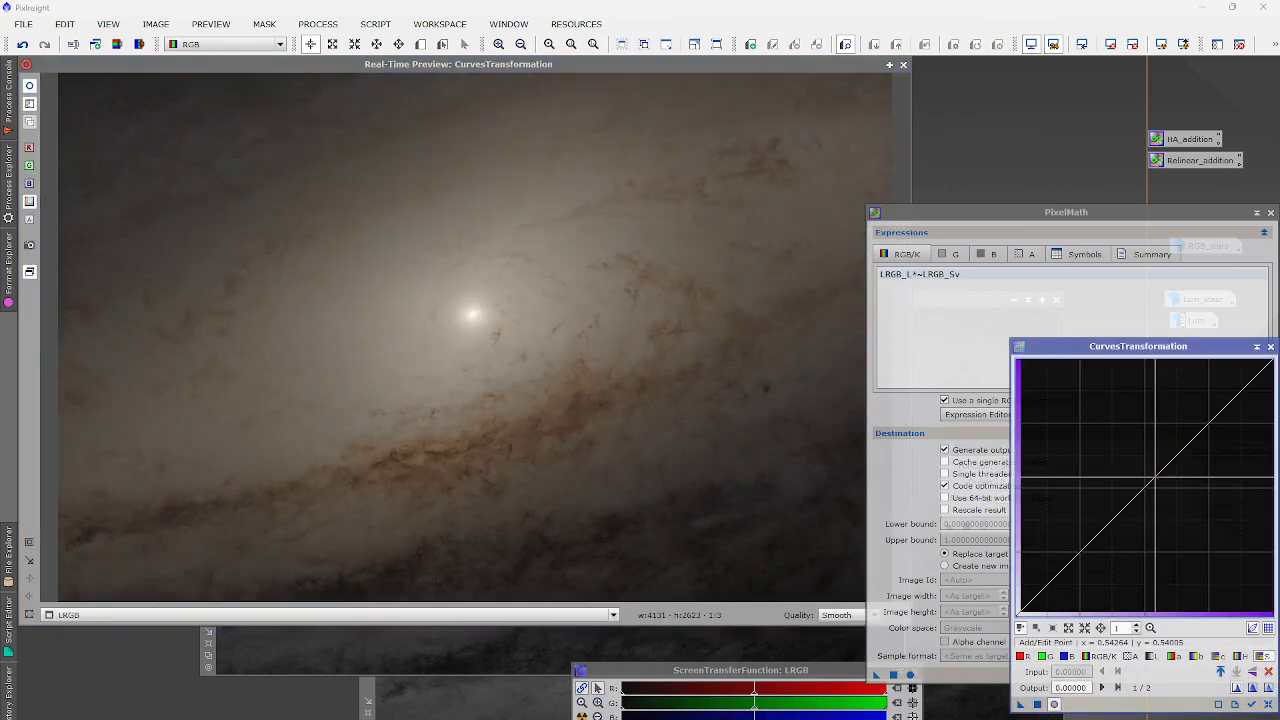
{"action": "left_click_drag", "start_coordinate": [1131, 500], "coordinate": [1131, 454]}
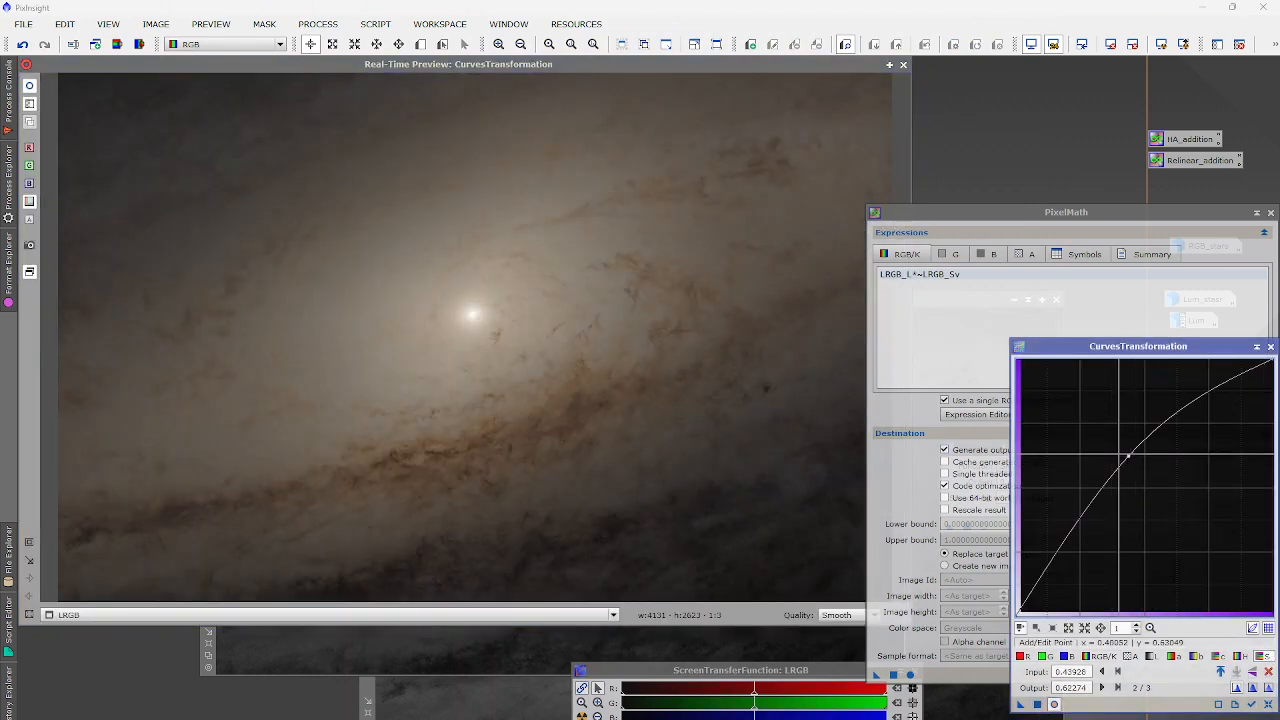
Nudge the blue curve up, revert the green tweak, and apply the curves to LRGB.
{"action": "left_click", "coordinate": [1040, 657]}
{"action": "left_click_drag", "start_coordinate": [1159, 473], "coordinate": [1159, 484]}
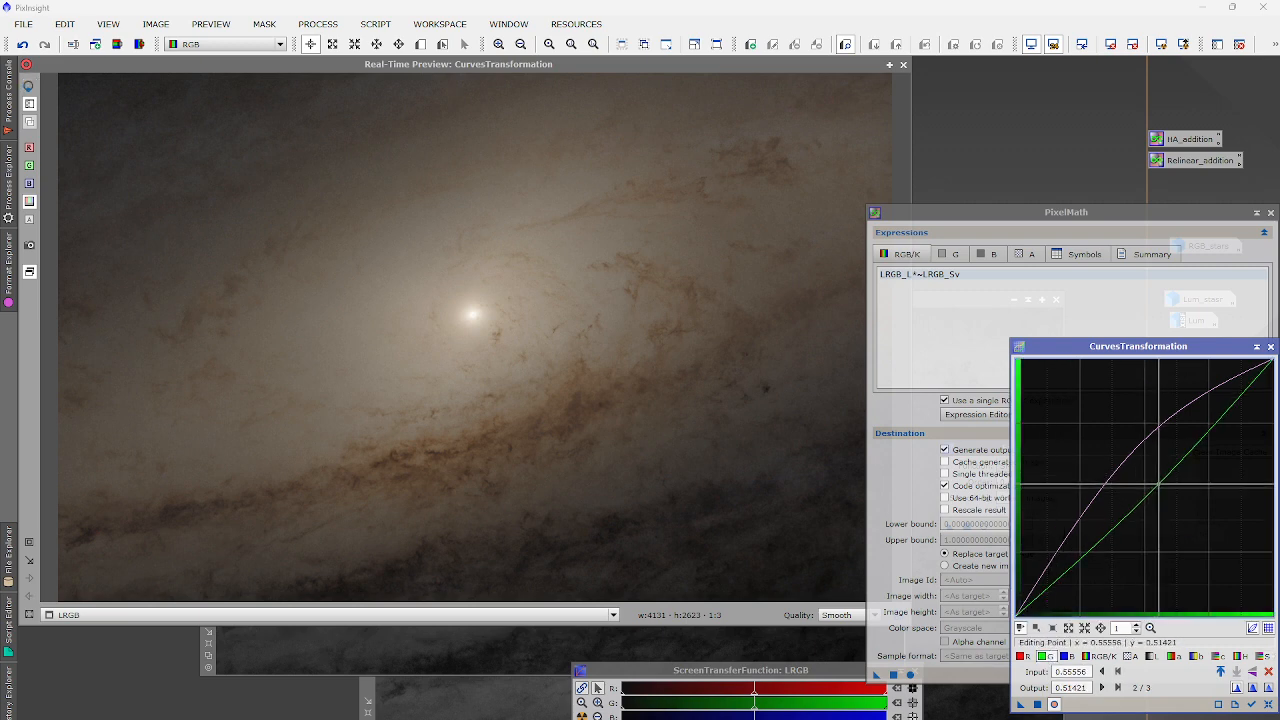
{"action": "left_click", "coordinate": [1066, 657]}
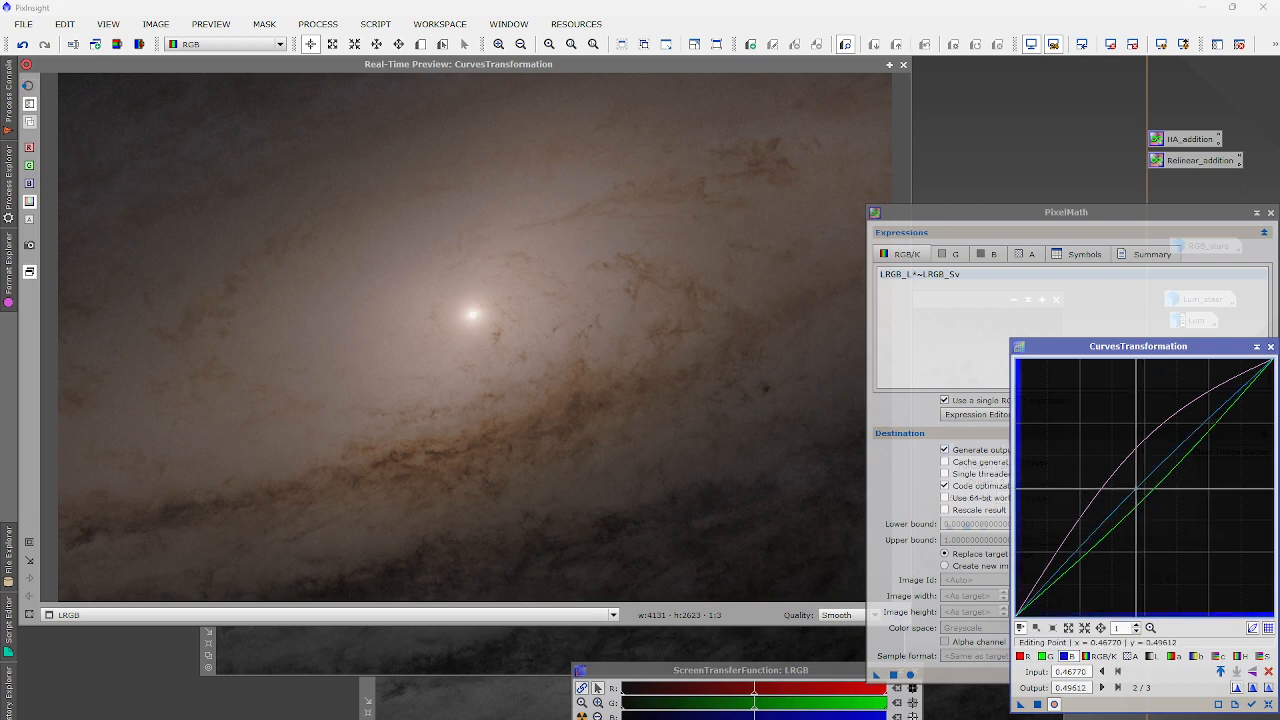
{"action": "left_click_drag", "start_coordinate": [1136, 497], "coordinate": [1143, 499]}
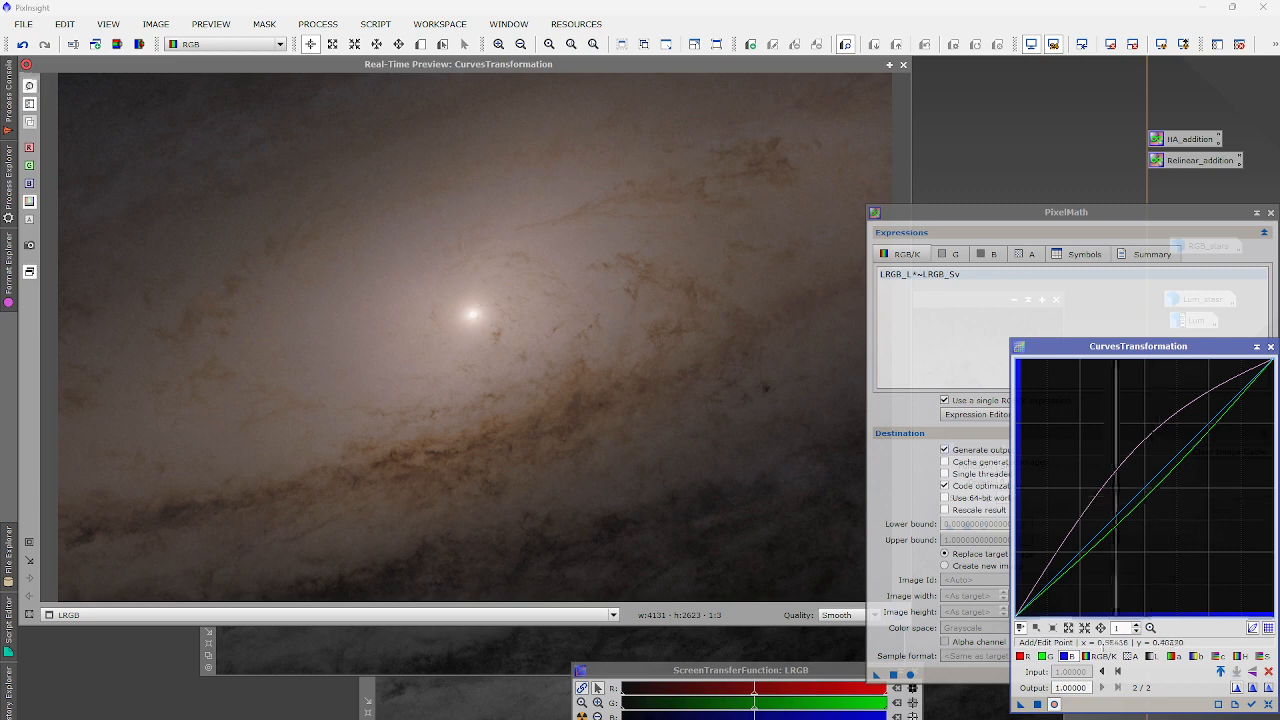
{"action": "left_click", "coordinate": [1046, 657]}
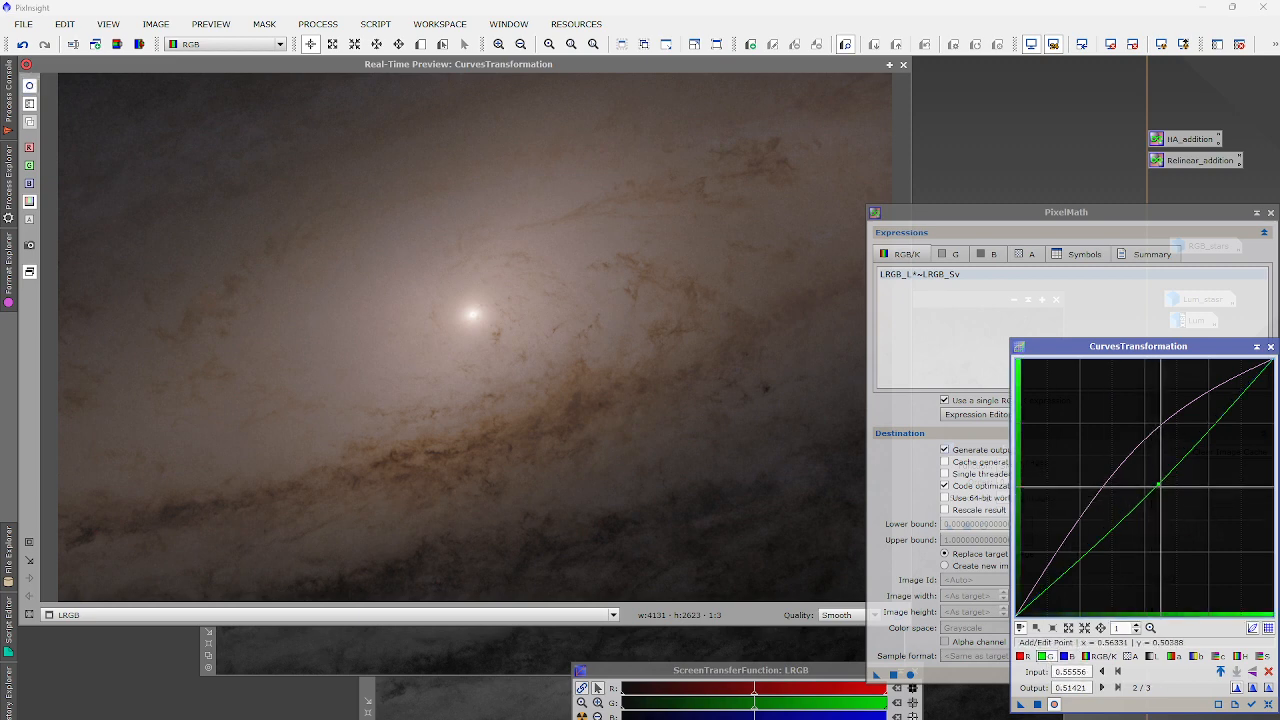
{"action": "left_click_drag", "start_coordinate": [1159, 486], "coordinate": [1071, 646]}
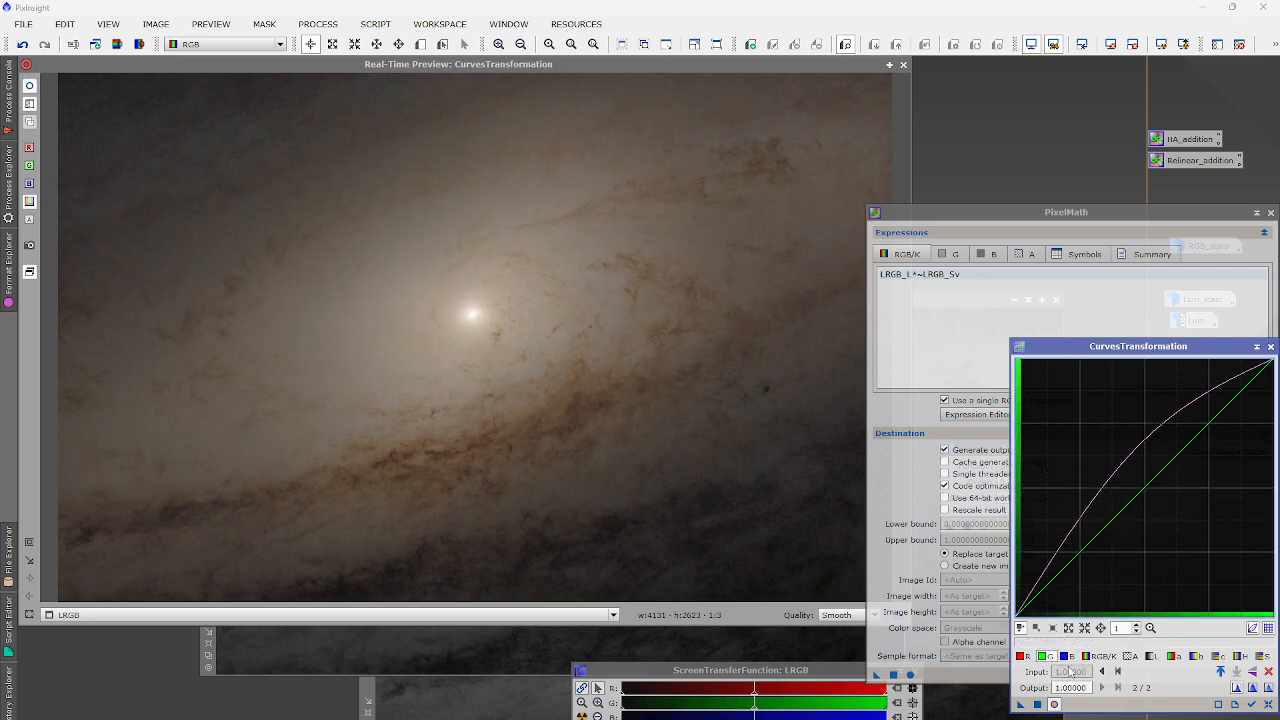
{"action": "left_click", "coordinate": [1066, 656]}
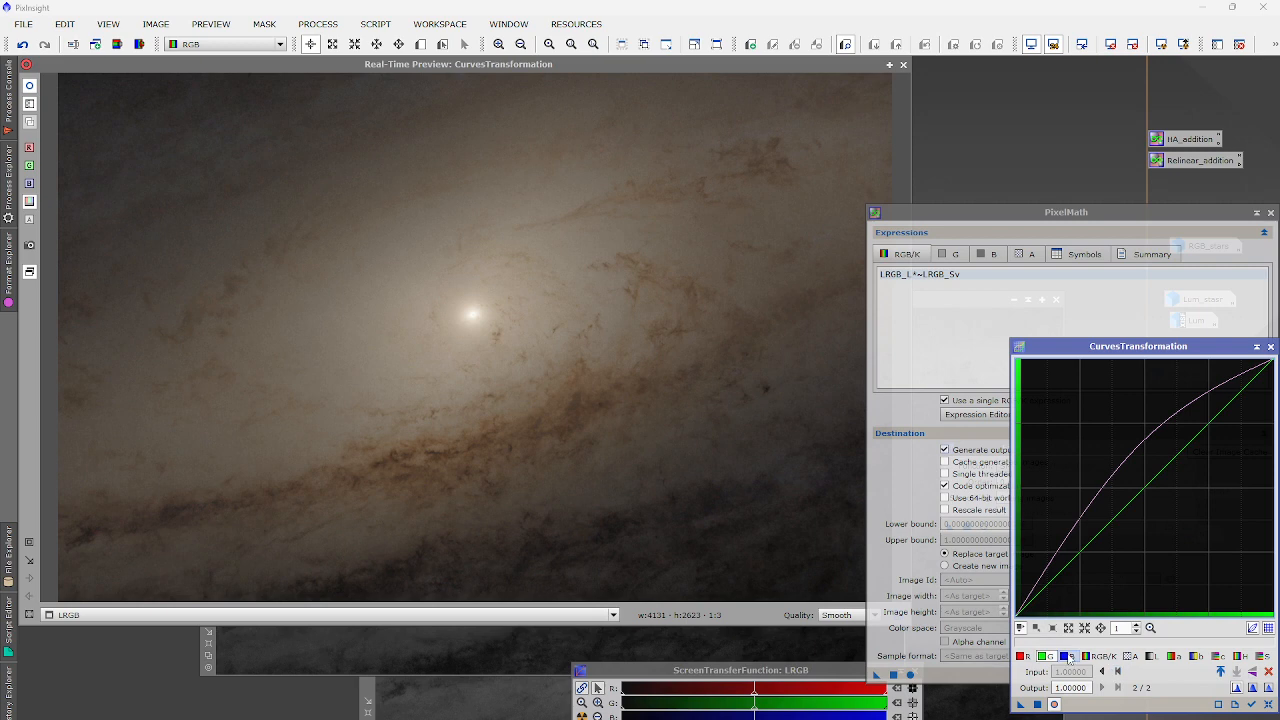
{"action": "left_click", "coordinate": [1038, 704]}
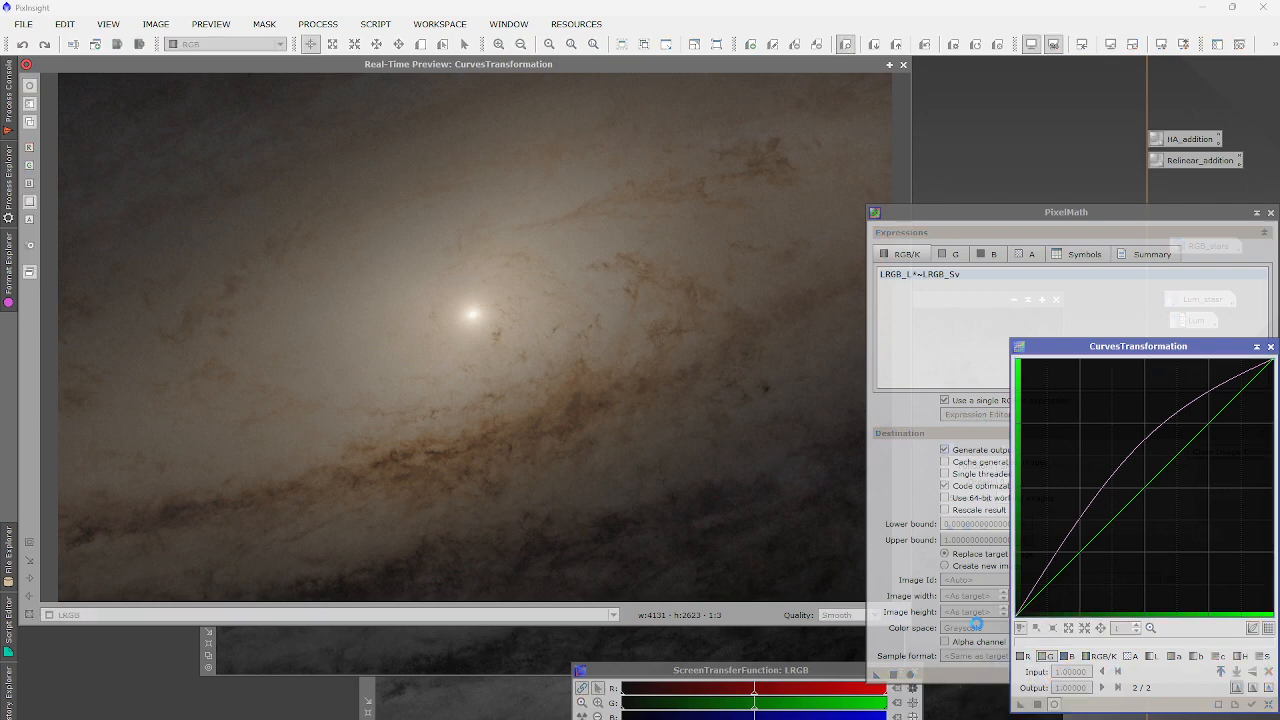
{"action": "left_click", "coordinate": [905, 66]}
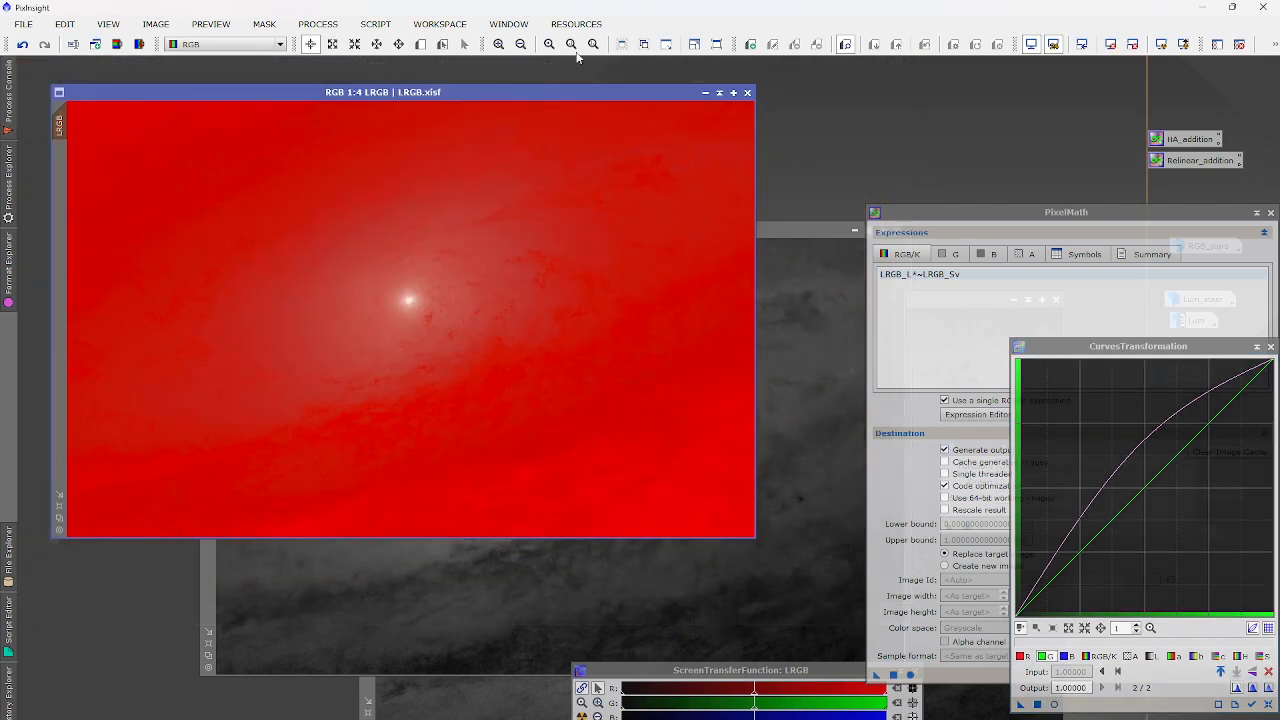
Hide the red mask overlay on the LRGB image.
{"action": "left_click", "coordinate": [267, 27]}
{"action": "left_click", "coordinate": [296, 79]}
{"action": "left_click", "coordinate": [265, 24]}
{"action": "left_click", "coordinate": [296, 91]}
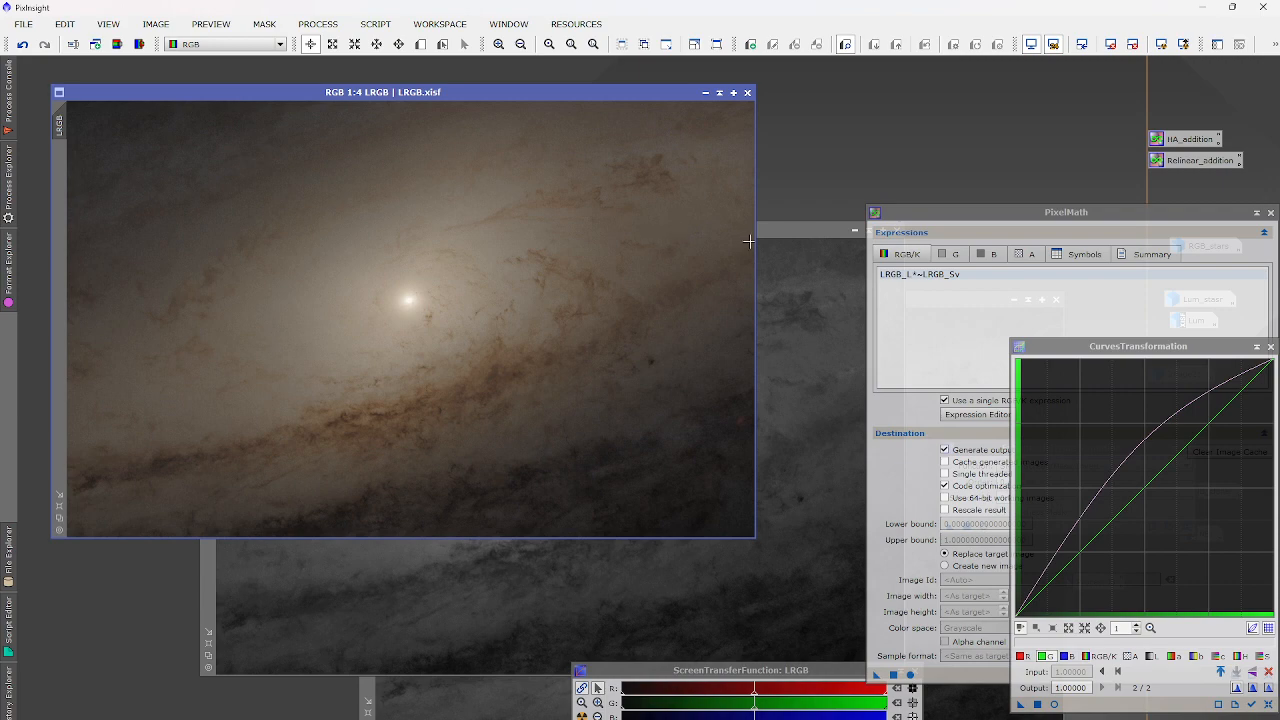
Close the LRGB_Sv and LRGB_L helper images without saving.
{"action": "left_click_drag", "start_coordinate": [809, 235], "coordinate": [448, 231]}
{"action": "left_click", "coordinate": [536, 225]}
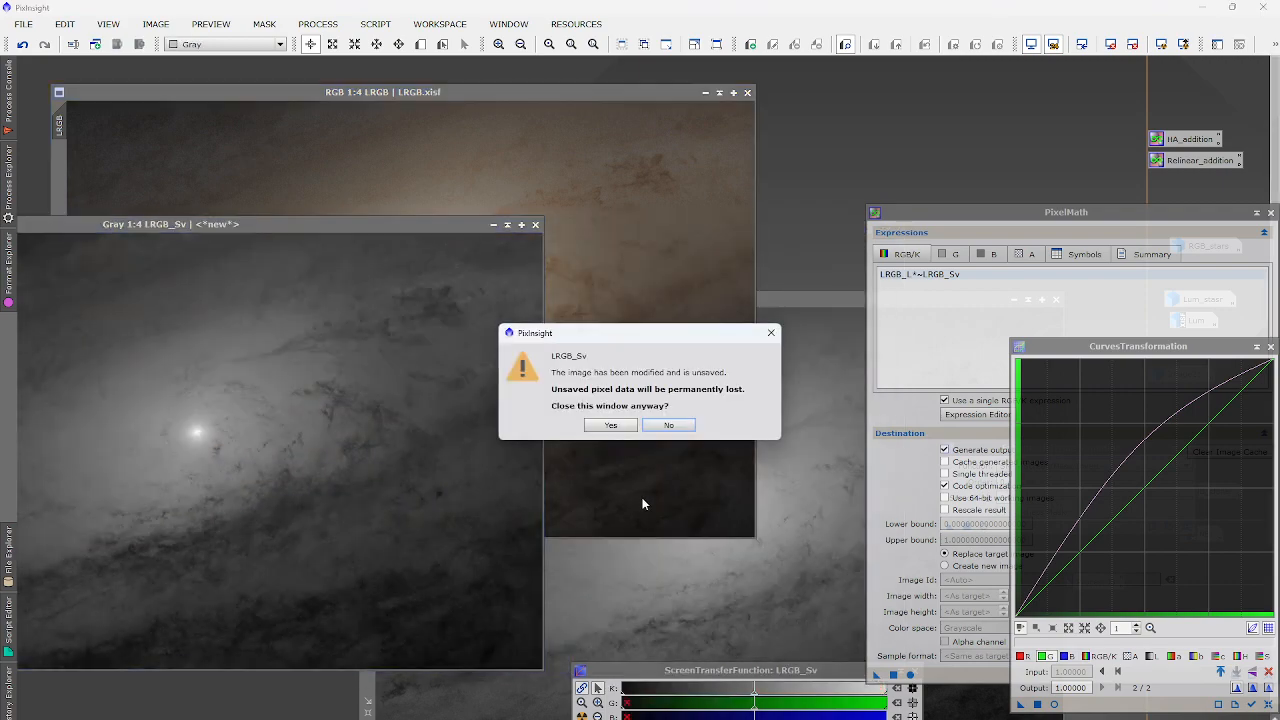
{"action": "left_click", "coordinate": [610, 425]}
{"action": "left_click", "coordinate": [612, 424]}
{"action": "left_click_drag", "start_coordinate": [786, 303], "coordinate": [700, 273]}
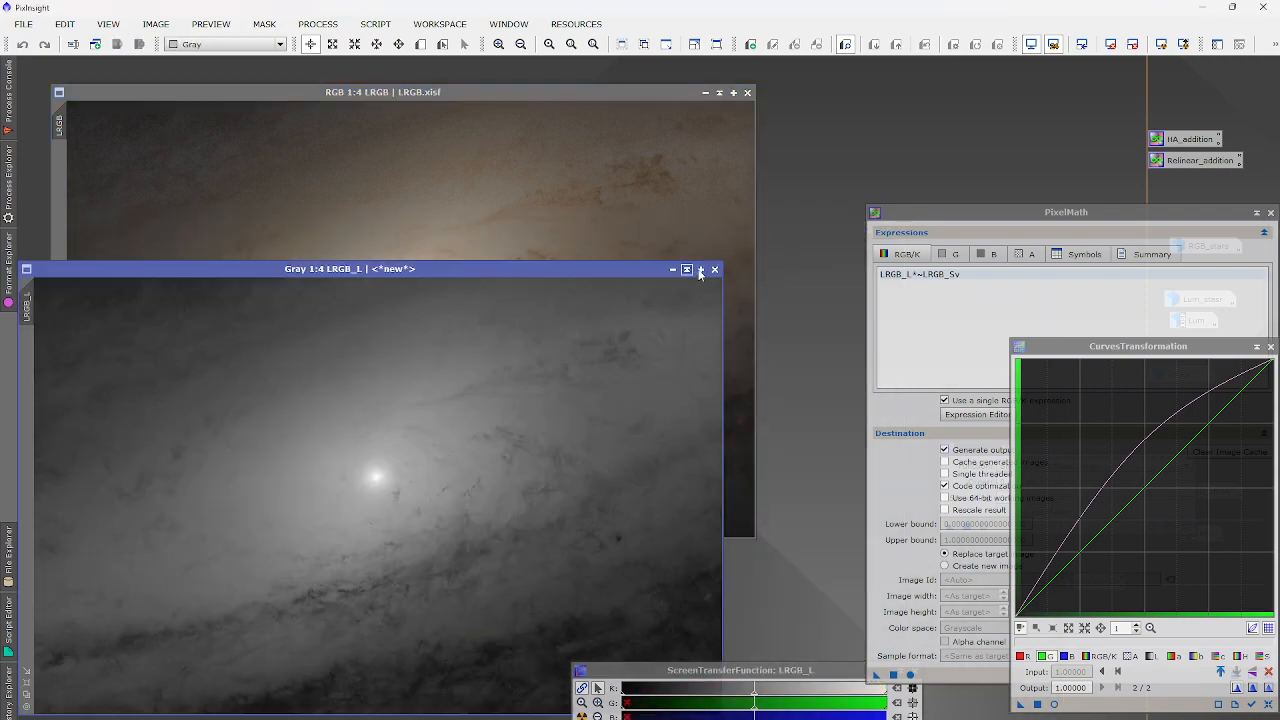
{"action": "left_click", "coordinate": [714, 270]}
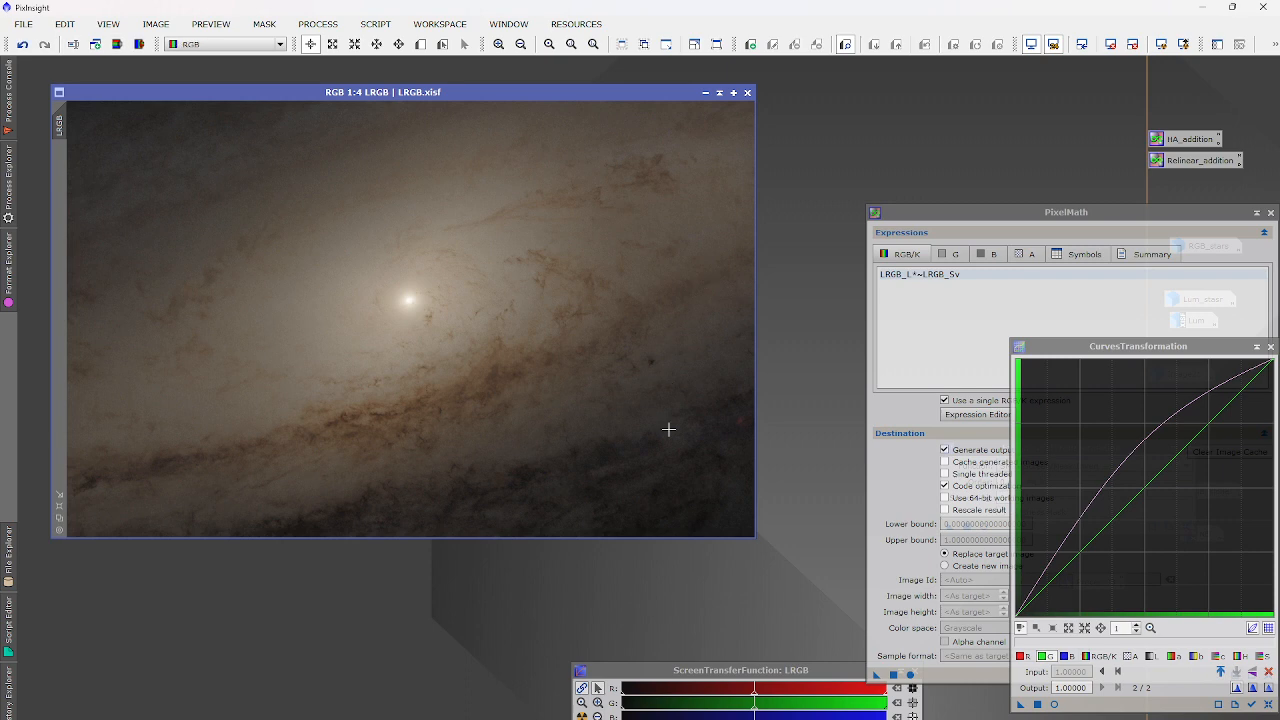
Shape an RGB/K S-curve with small colour tweaks and apply it to LRGB.
{"action": "left_click", "coordinate": [1267, 705]}
{"action": "left_click", "coordinate": [1054, 704]}
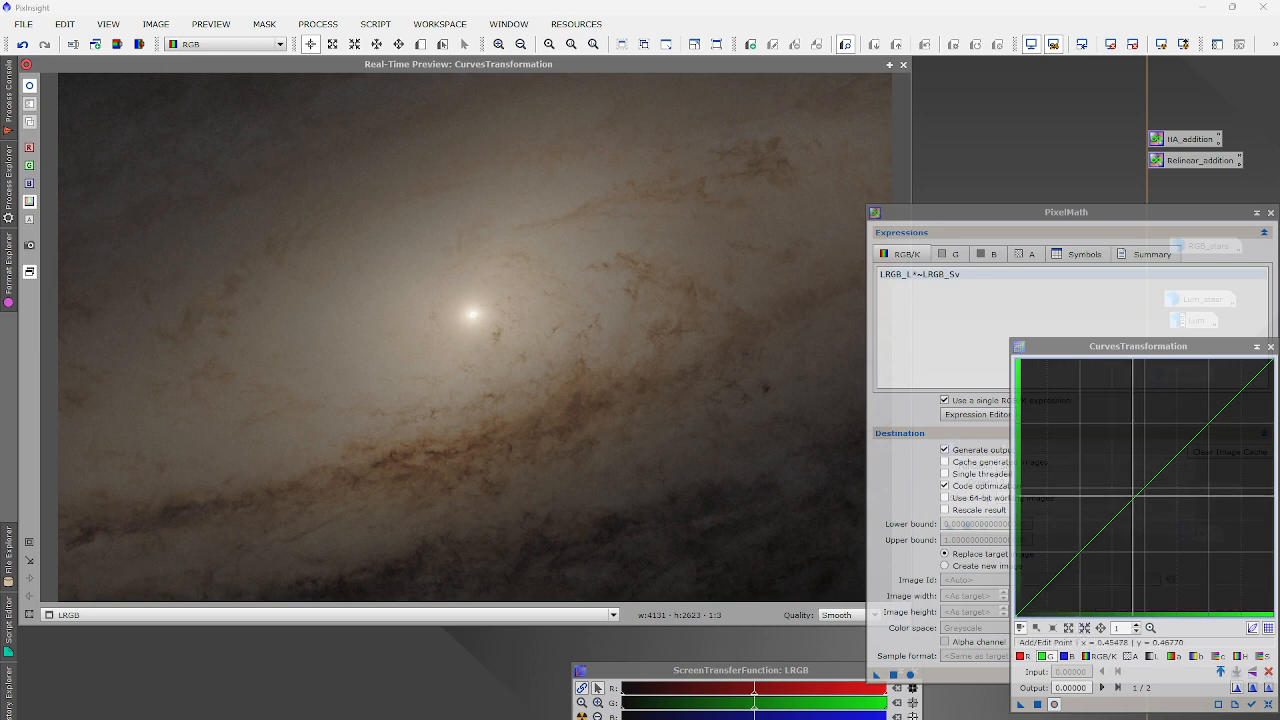
{"action": "left_click", "coordinate": [1155, 485]}
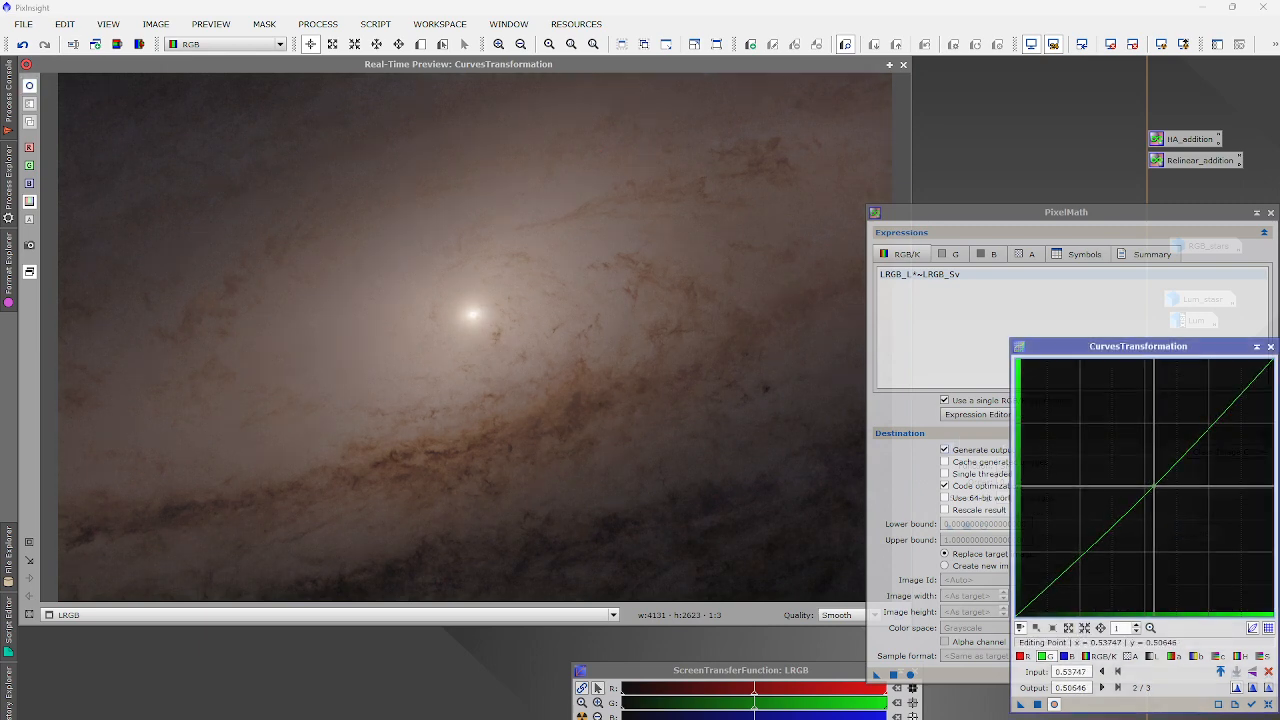
{"action": "left_click", "coordinate": [1066, 656]}
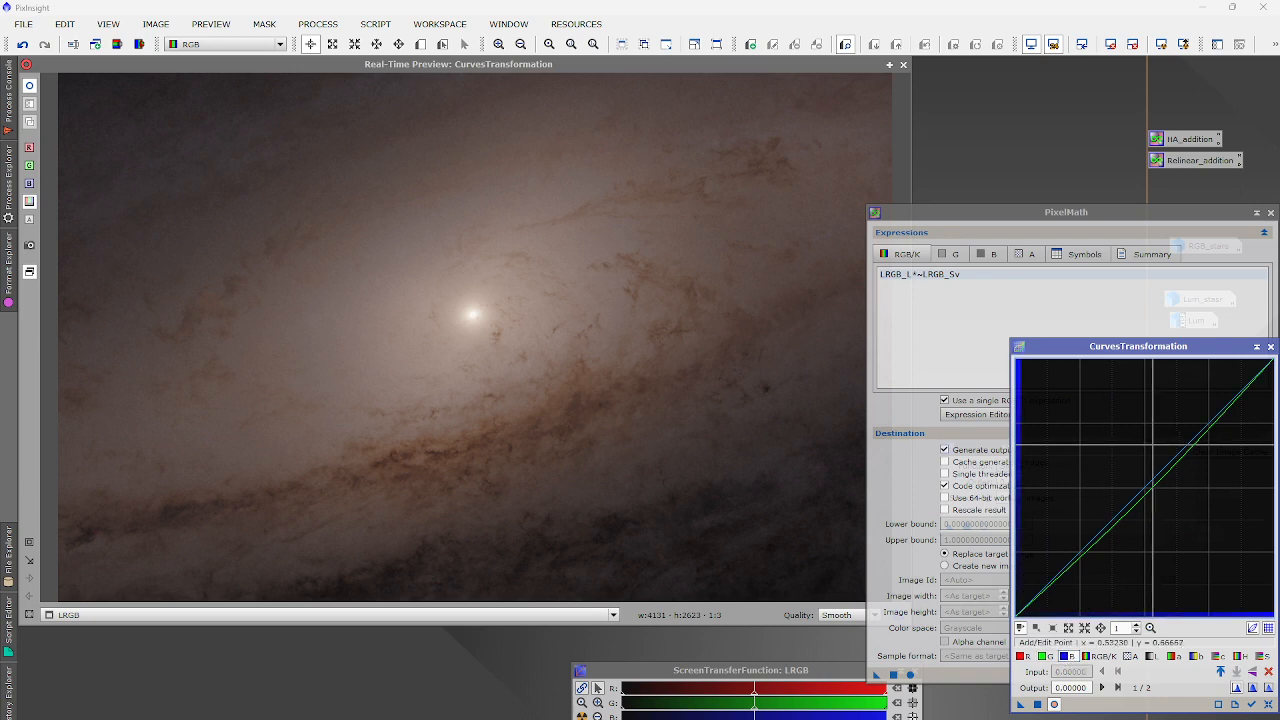
{"action": "mouse_move", "coordinate": [1150, 485]}
{"action": "left_mouse_down"}
{"action": "mouse_move", "coordinate": [1144, 476]}
{"action": "mouse_move", "coordinate": [1151, 488]}
{"action": "left_mouse_up"}
{"action": "left_click", "coordinate": [1029, 657]}
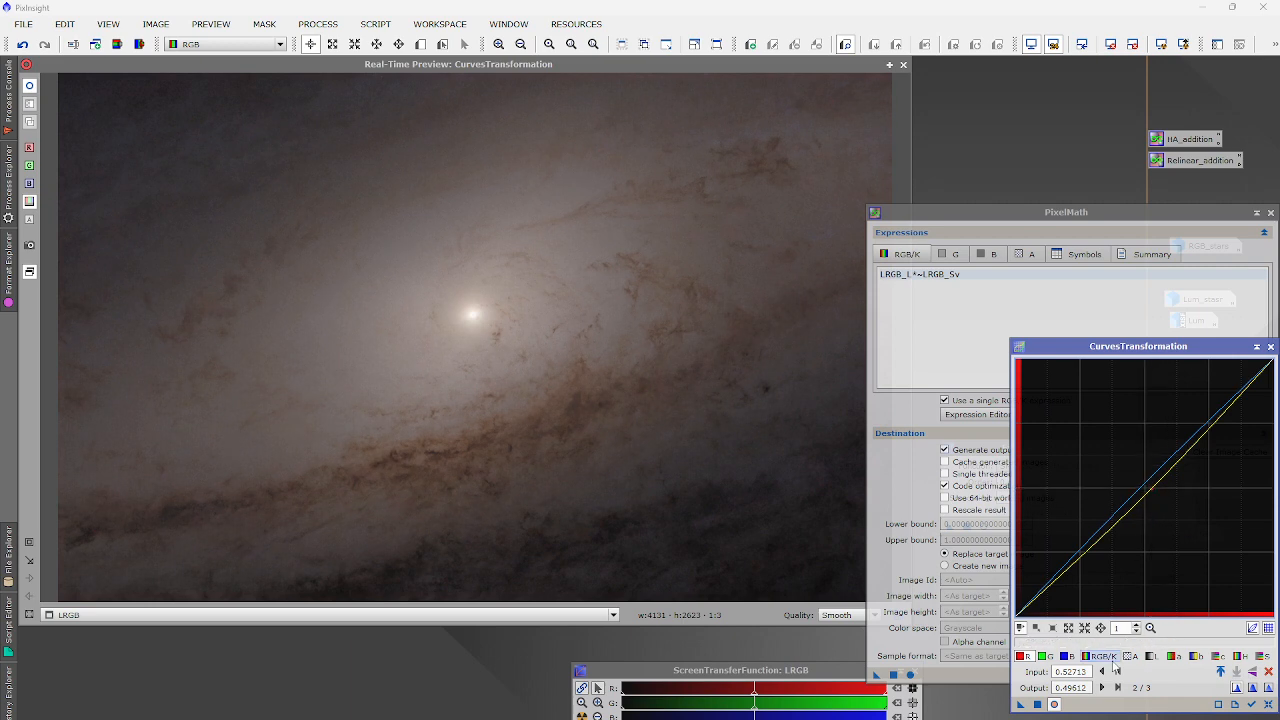
{"action": "left_click", "coordinate": [1103, 656]}
{"action": "left_click", "coordinate": [1079, 555]}
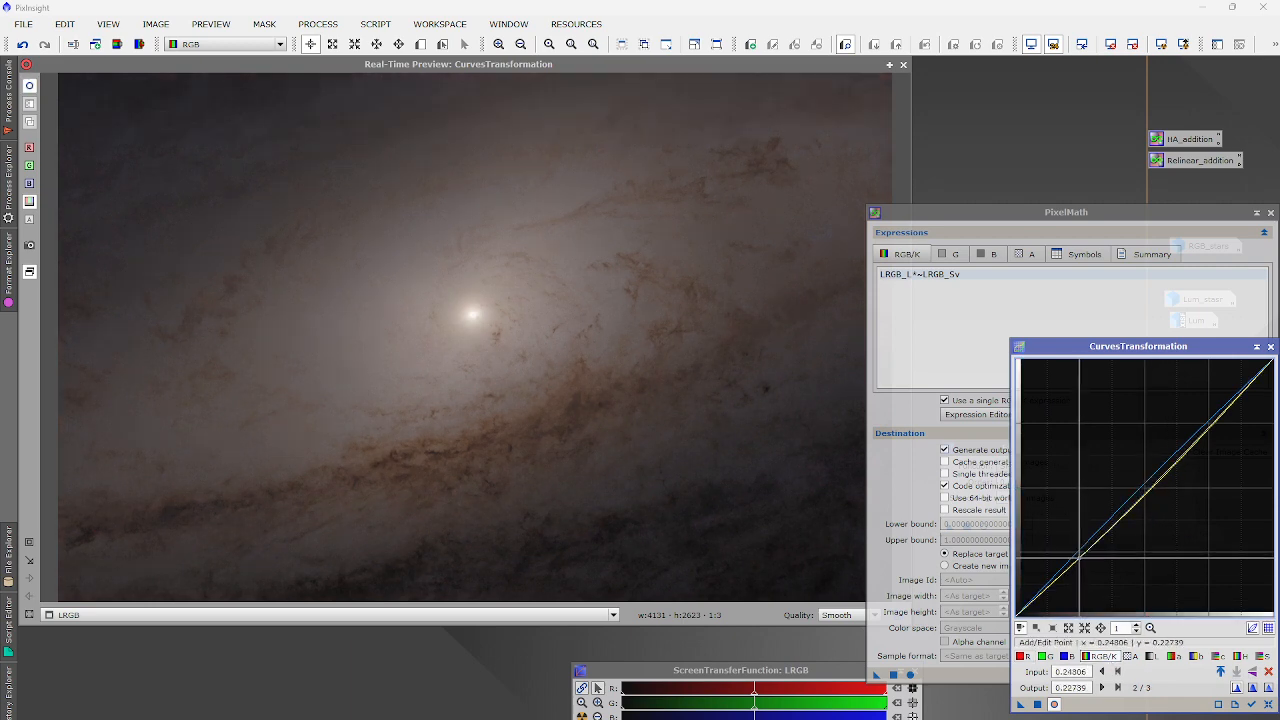
{"action": "left_click_drag", "start_coordinate": [1152, 478], "coordinate": [1156, 469]}
{"action": "left_click", "coordinate": [903, 64]}
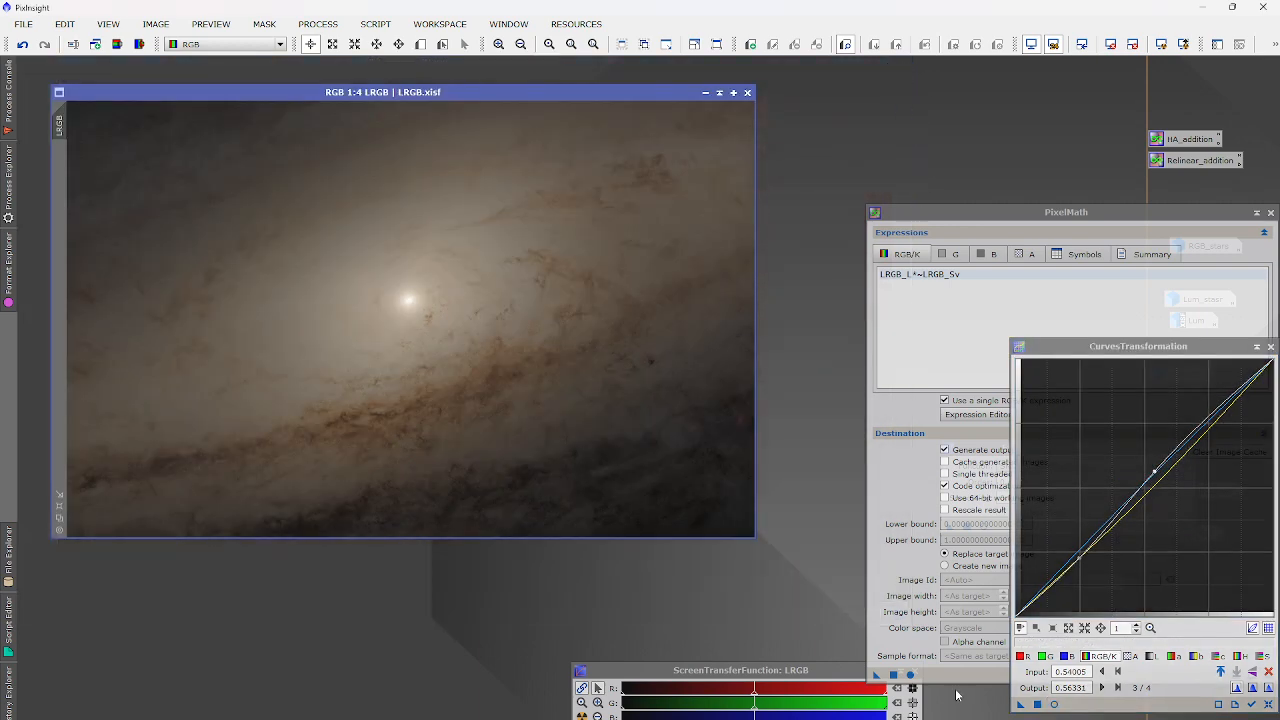
{"action": "left_click_drag", "start_coordinate": [1022, 704], "coordinate": [467, 312]}
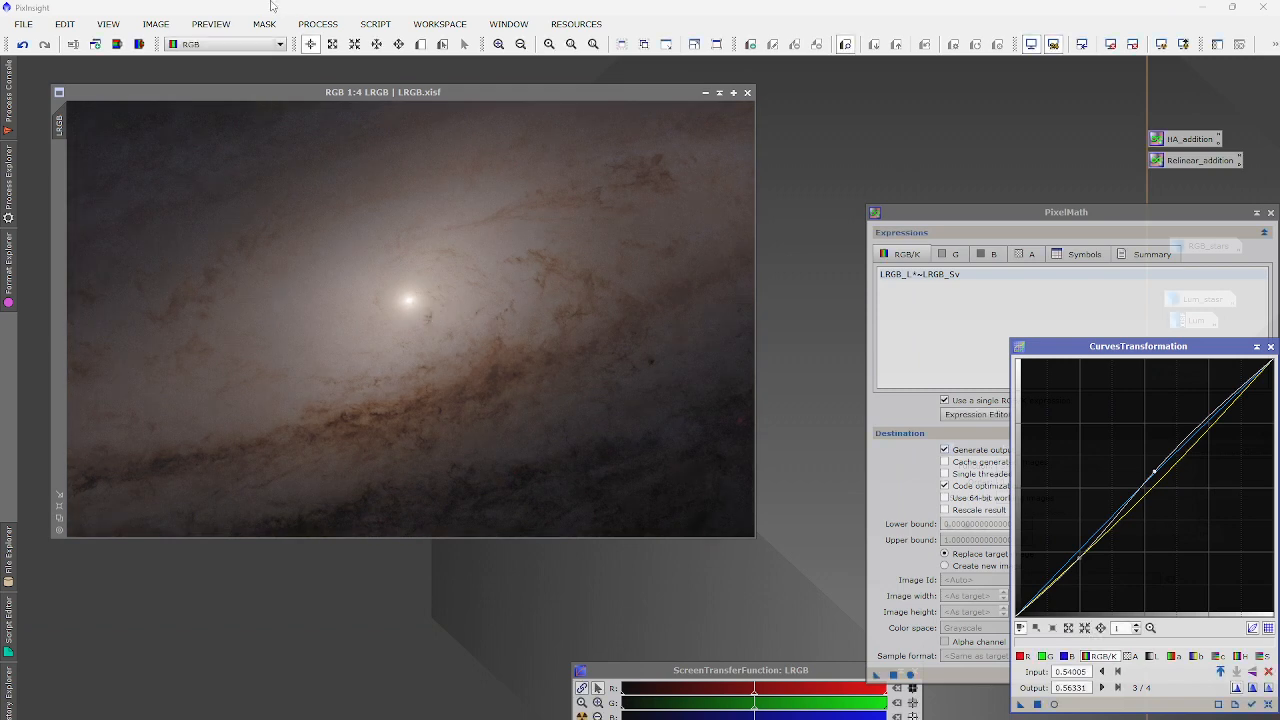
Apply a second brightening curve raising the midpoint from 0.45736 to 0.54522.
{"action": "left_click", "coordinate": [1268, 705]}
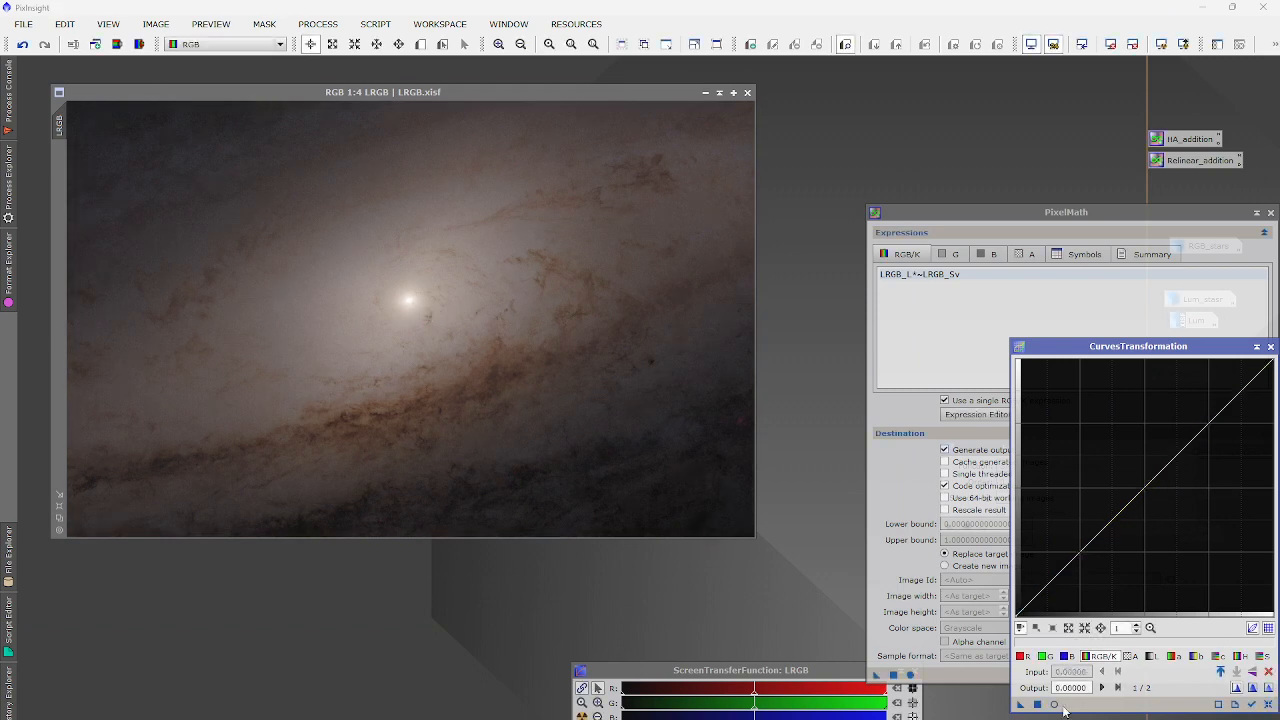
{"action": "left_click", "coordinate": [1054, 704]}
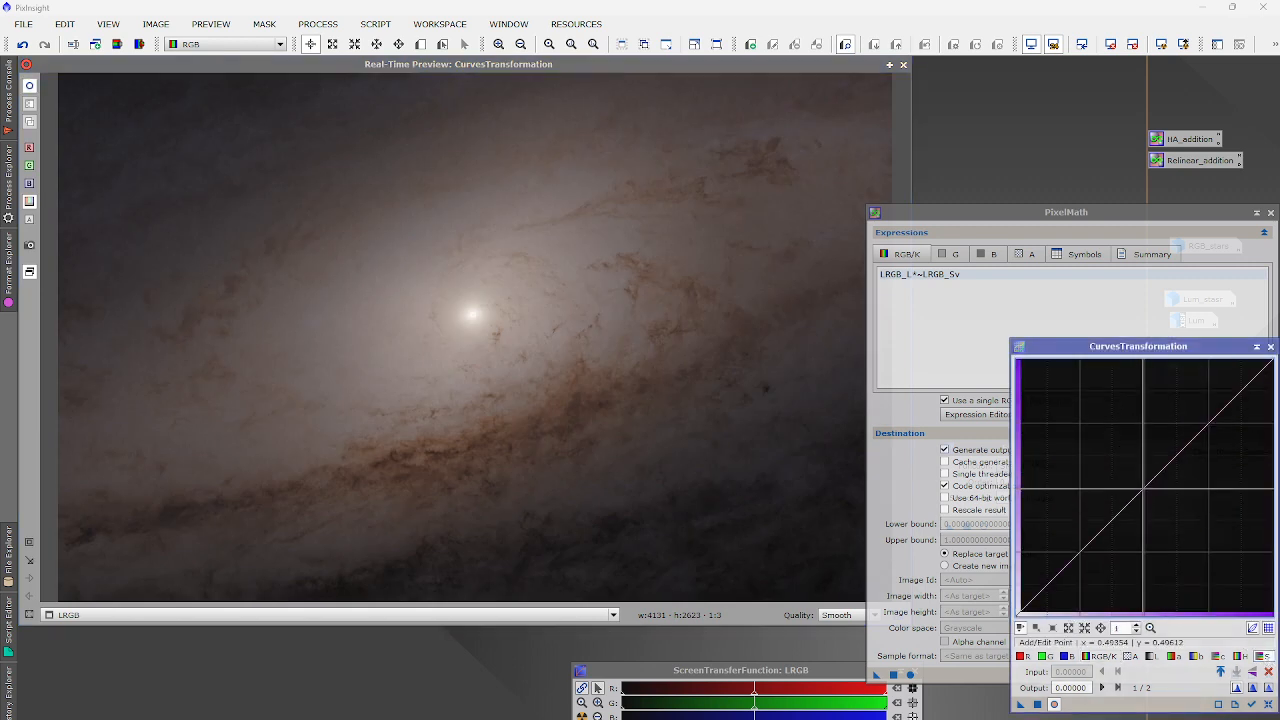
{"action": "mouse_move", "coordinate": [1143, 489]}
{"action": "left_mouse_down"}
{"action": "mouse_move", "coordinate": [1124, 469]}
{"action": "mouse_move", "coordinate": [1134, 477]}
{"action": "left_mouse_up"}
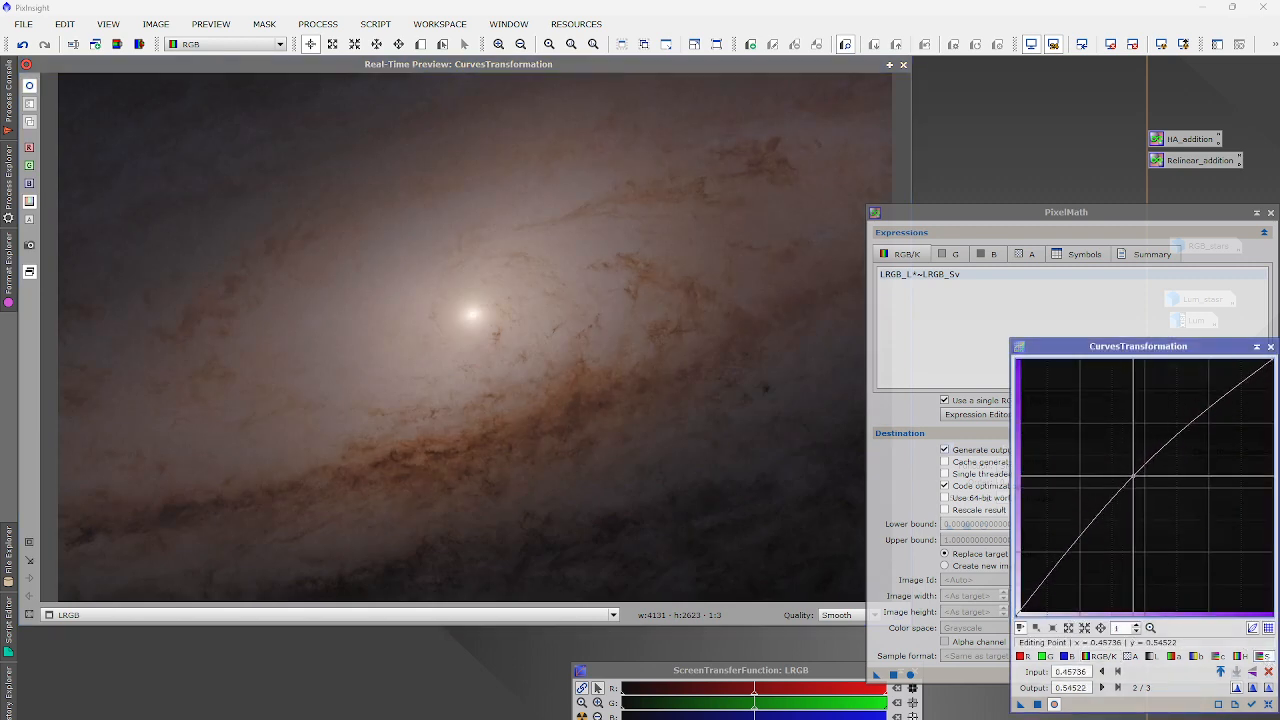
{"action": "left_click", "coordinate": [898, 63]}
{"action": "left_click", "coordinate": [1037, 704]}
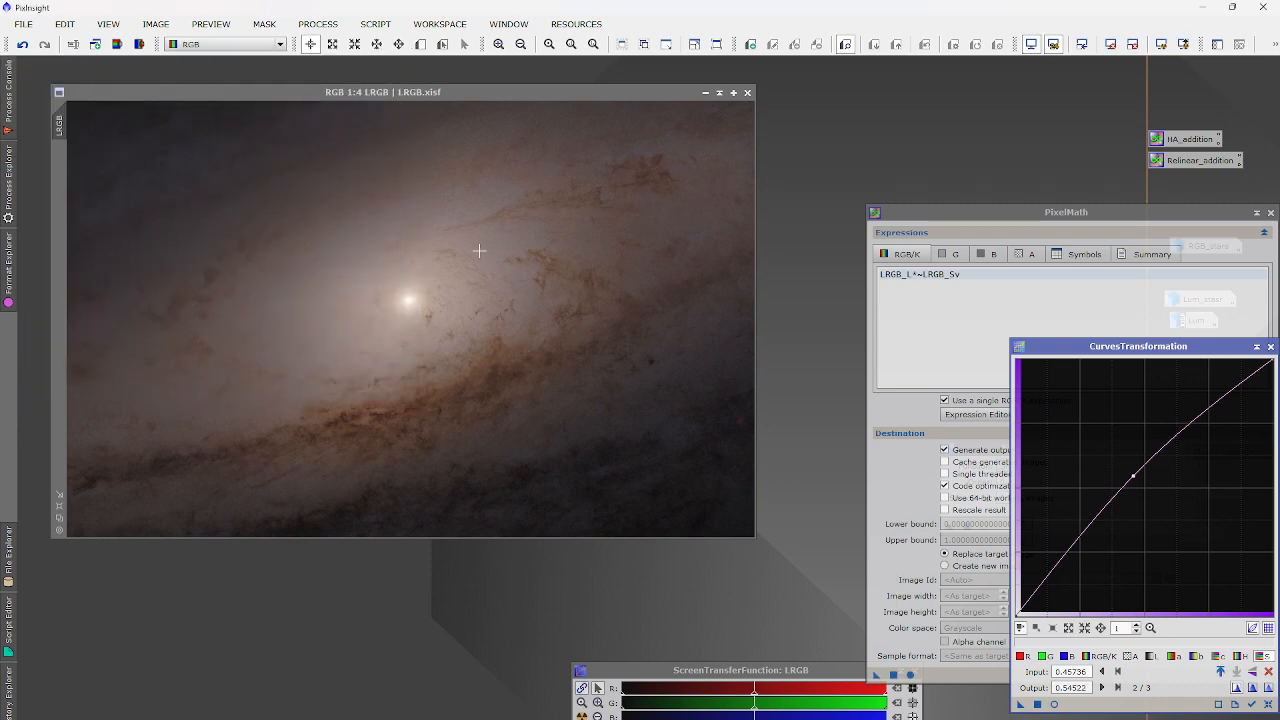
Close CurvesTransformation, PixelMath and ExponentialTransformation.
{"action": "left_click", "coordinate": [1270, 346]}
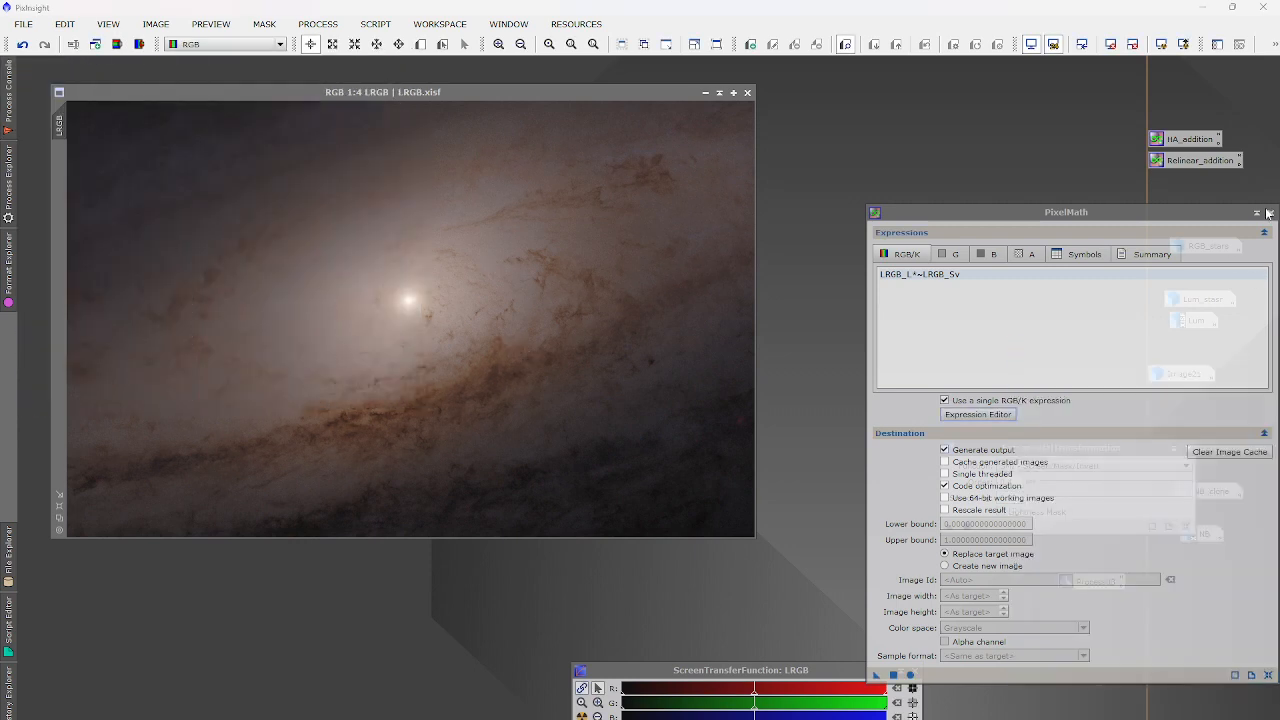
{"action": "left_click", "coordinate": [1270, 213]}
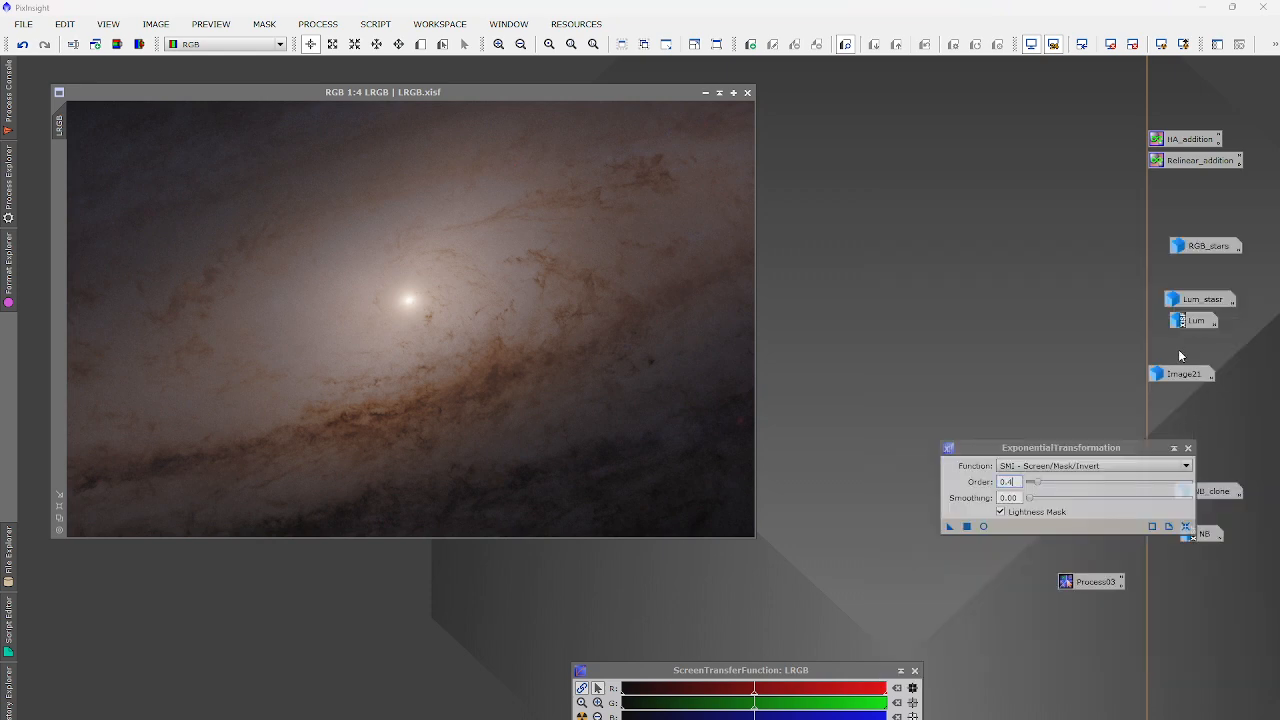
{"action": "left_click", "coordinate": [1187, 448]}
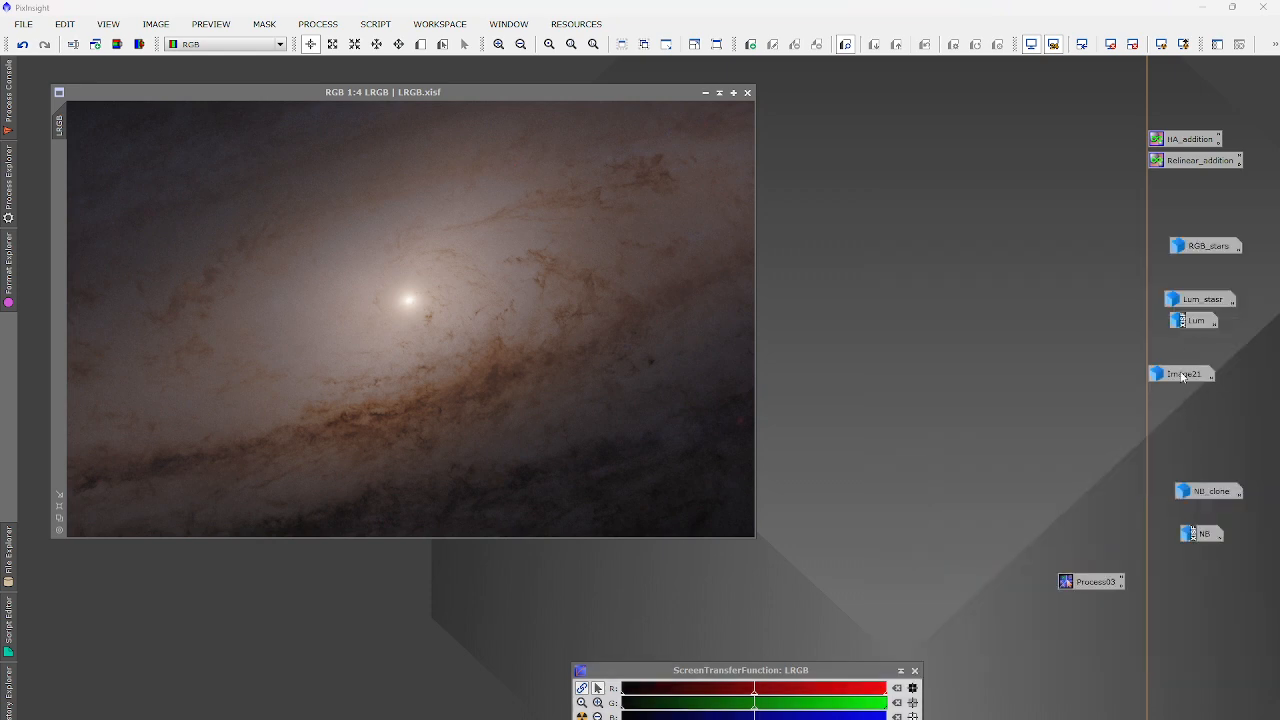
Open the Ha_subtracted NB image, leaving Image21 minimised as an icon.
{"action": "double_click", "coordinate": [1183, 372]}
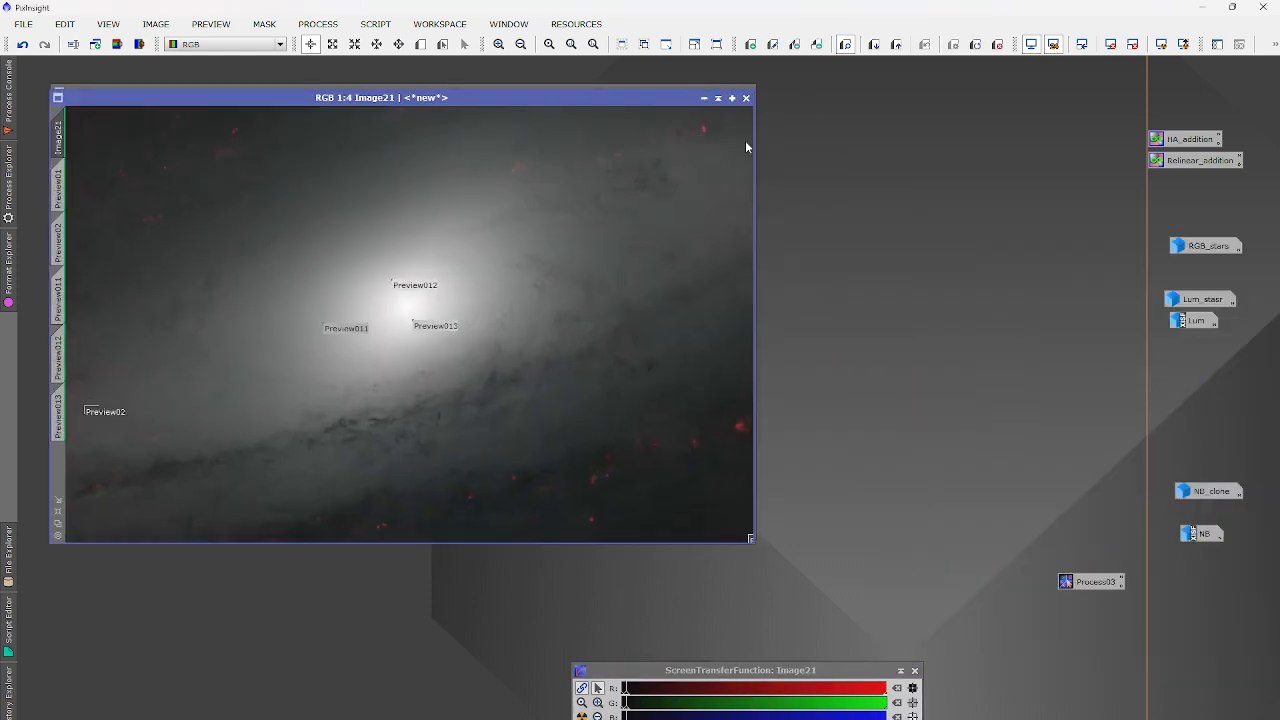
{"action": "left_click", "coordinate": [704, 98]}
{"action": "double_click", "coordinate": [1199, 533]}
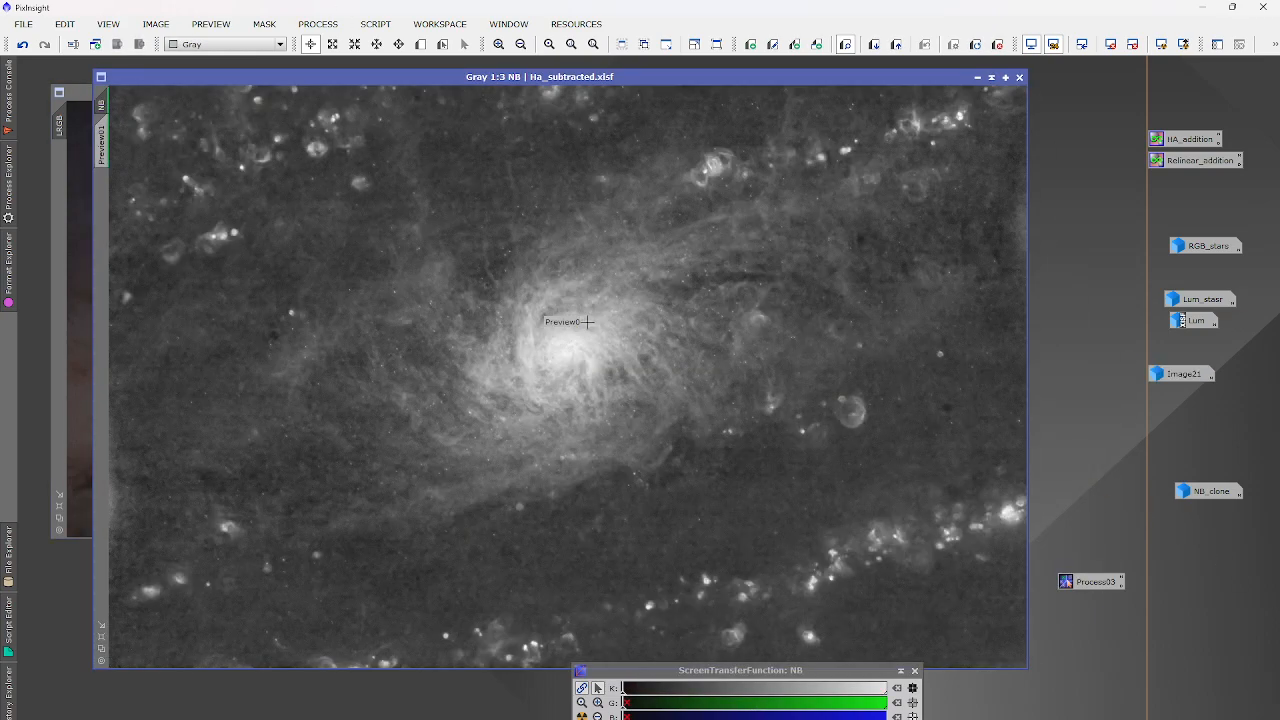
{"action": "left_click", "coordinate": [338, 20]}
Stretch NB with HistogramTransformation by lowering the midtones under real-time preview.
{"action": "mouse_move", "coordinate": [355, 44]}
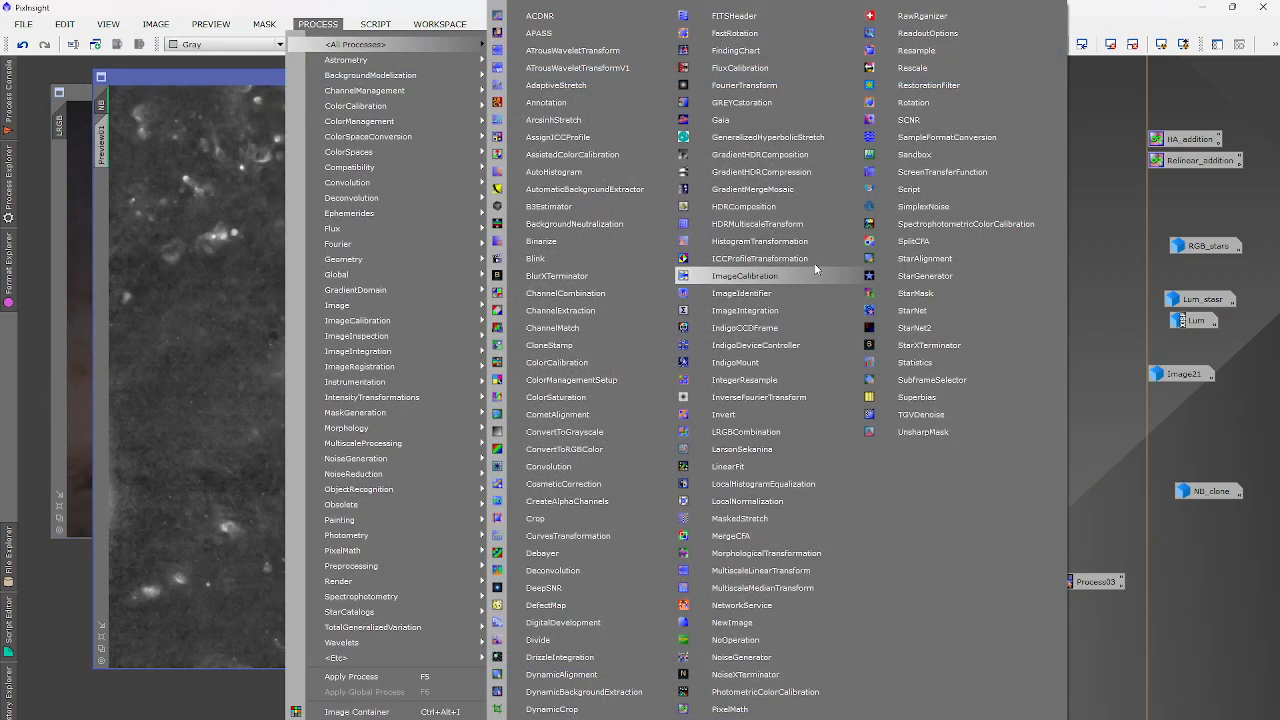
{"action": "left_click", "coordinate": [765, 240]}
{"action": "left_click", "coordinate": [904, 577]}
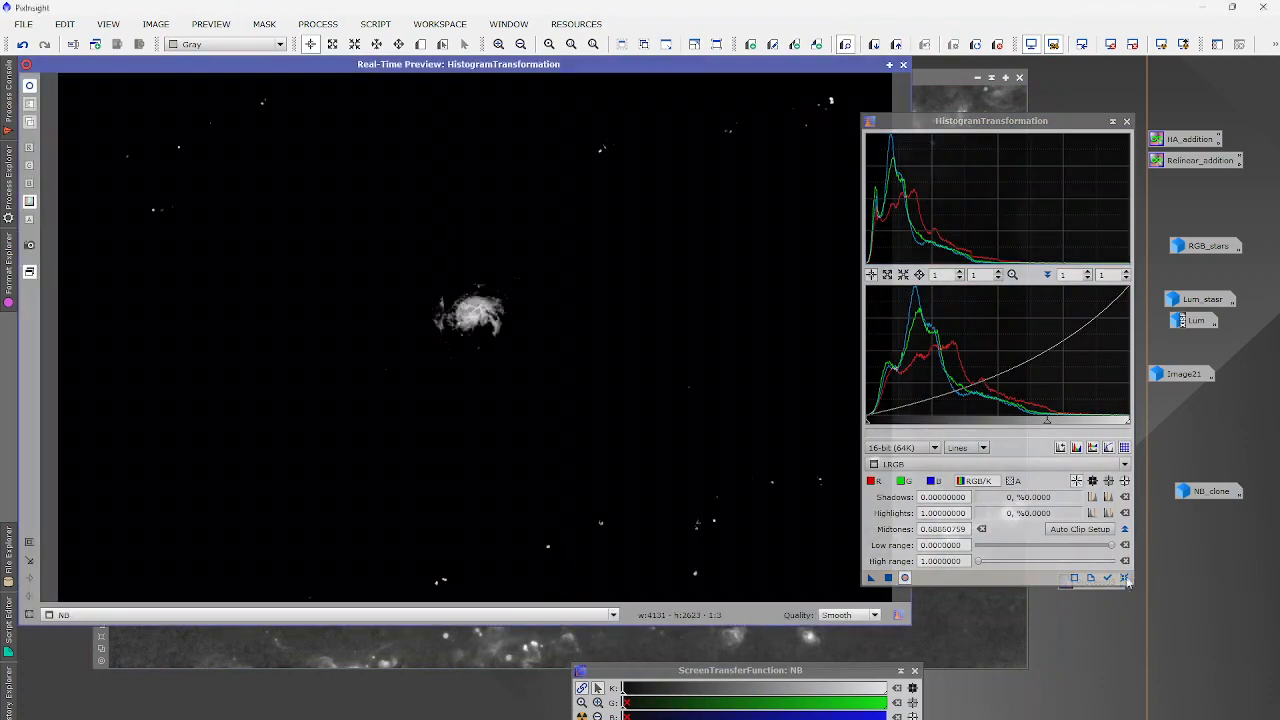
{"action": "left_click", "coordinate": [881, 464]}
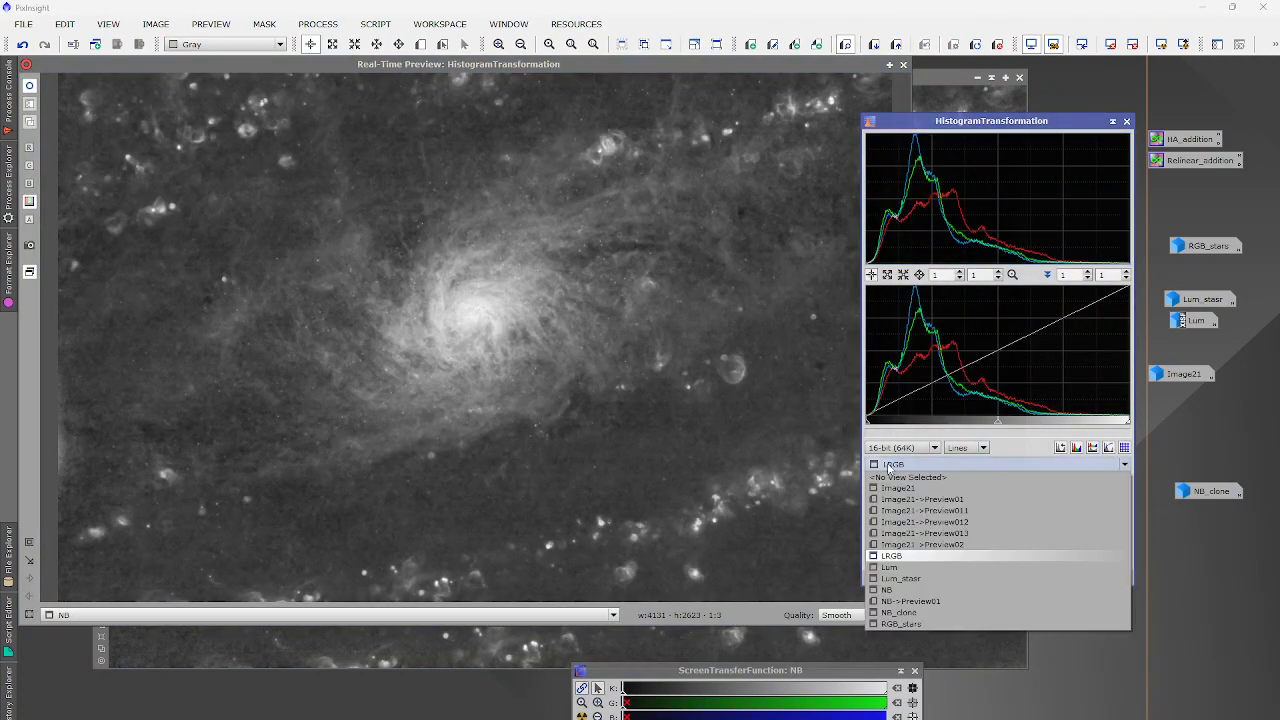
{"action": "left_click", "coordinate": [888, 590]}
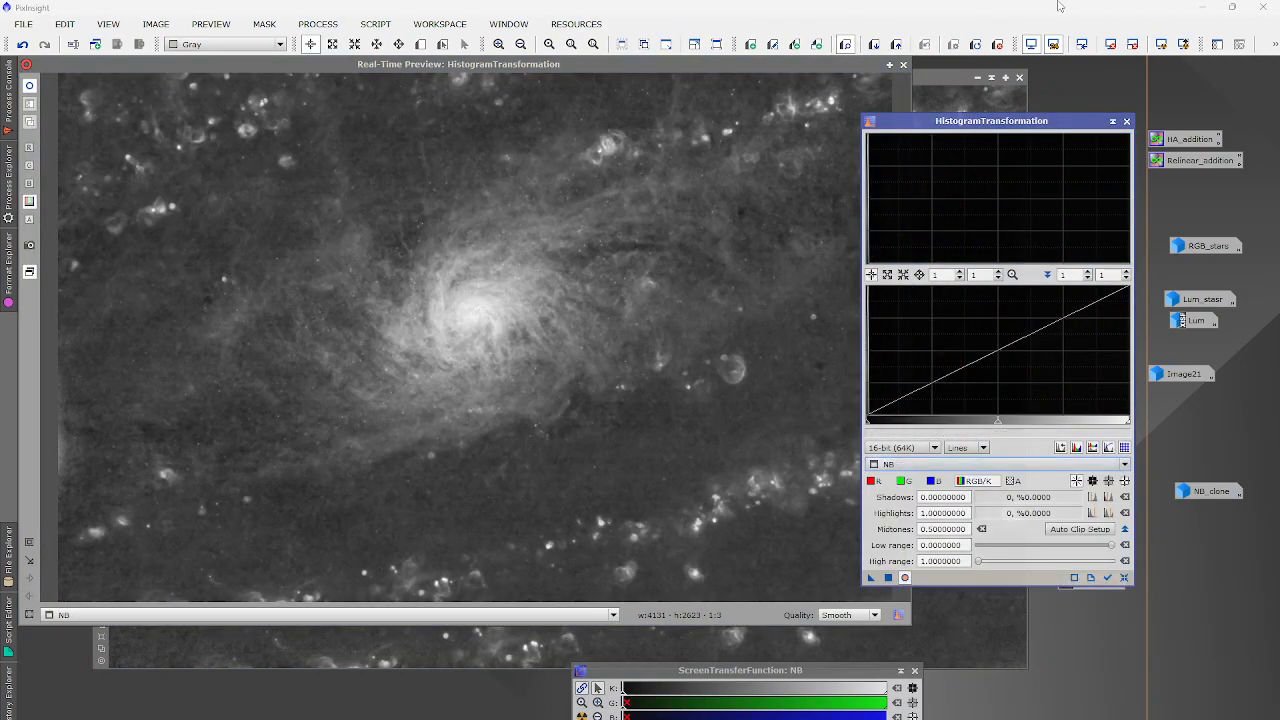
{"action": "left_click", "coordinate": [1159, 45]}
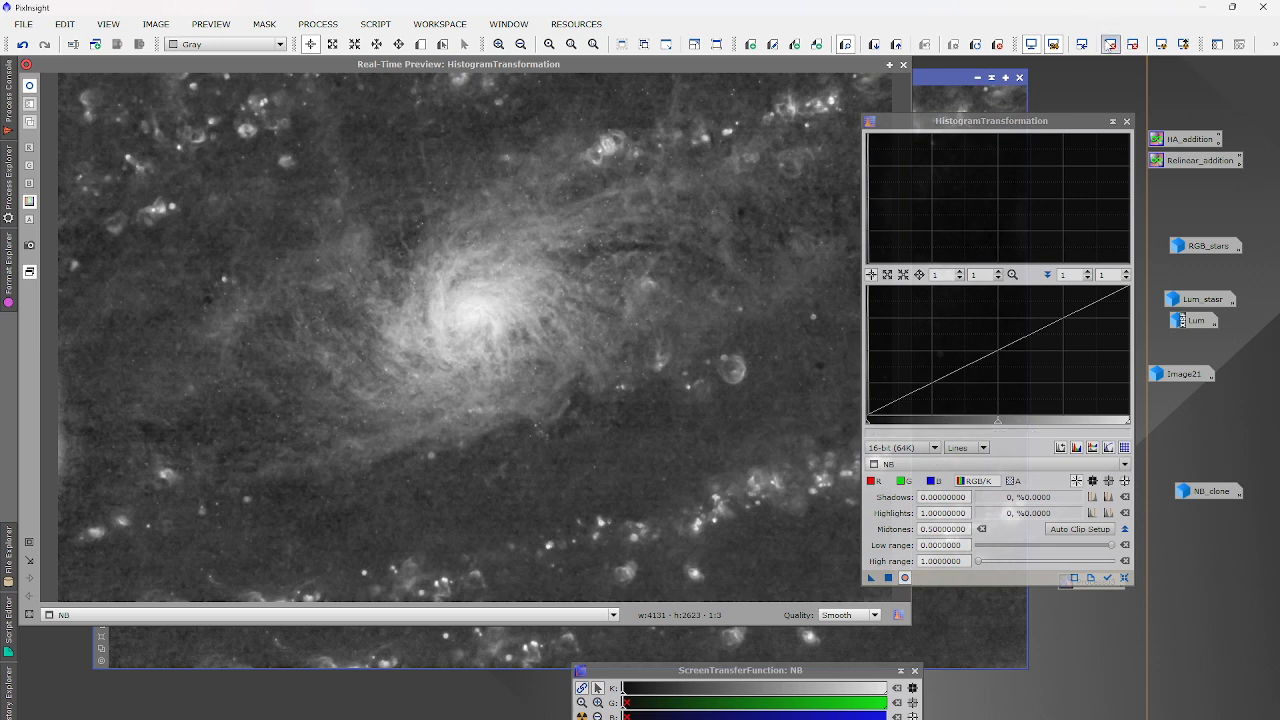
{"action": "left_click", "coordinate": [1110, 45]}
{"action": "left_click_drag", "start_coordinate": [919, 427], "coordinate": [1012, 418]}
{"action": "left_click", "coordinate": [888, 577]}
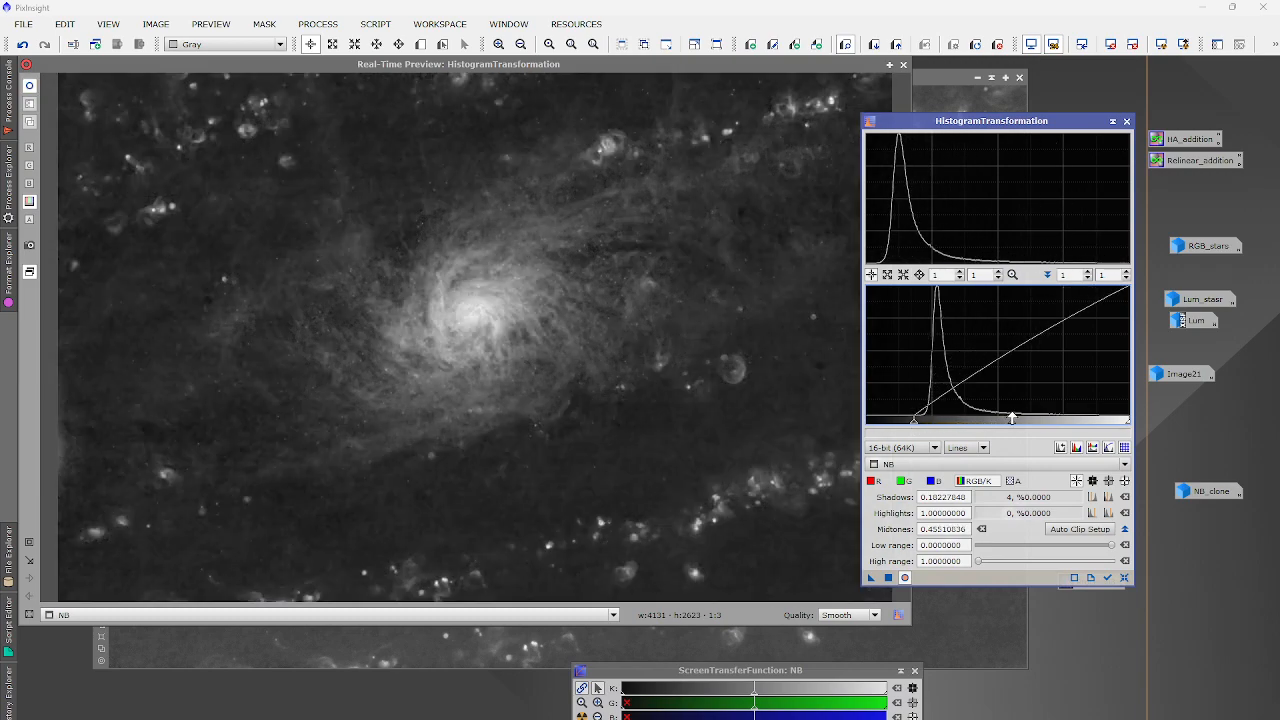
Check the background values and reset the stretch with shadows at 0.08.
{"action": "left_click_drag", "start_coordinate": [913, 423], "coordinate": [926, 423]}
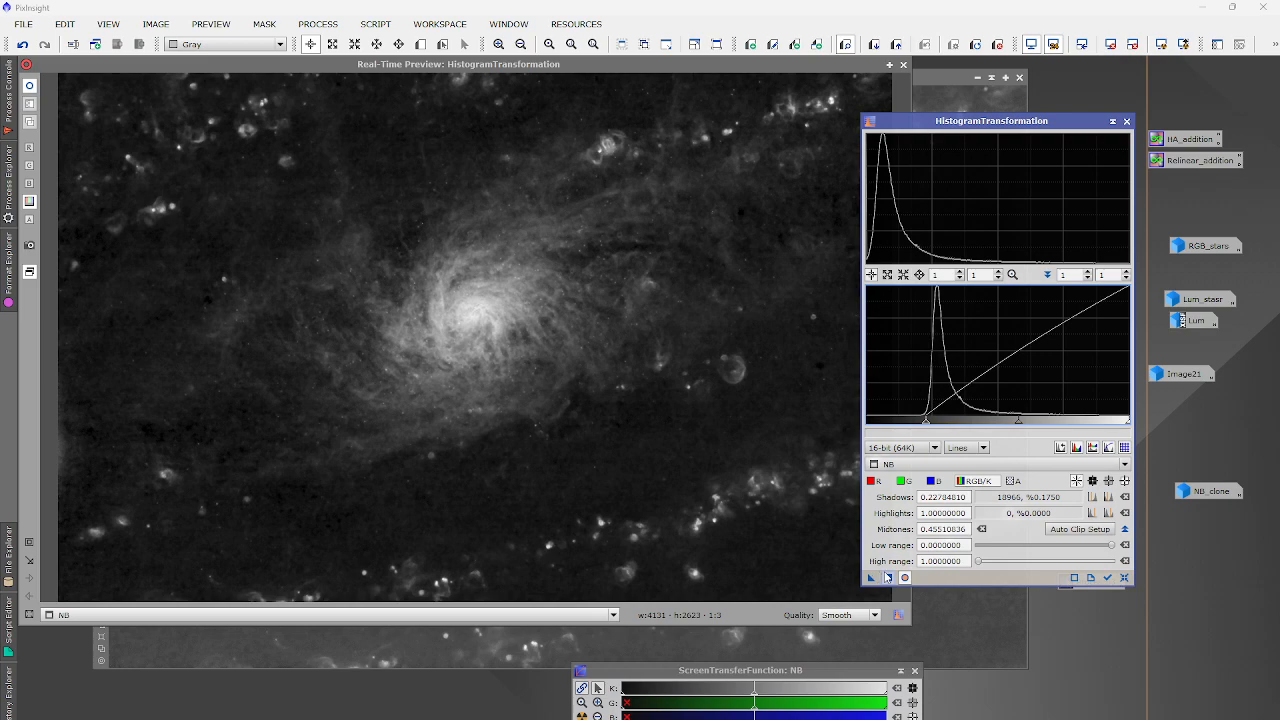
{"action": "left_click", "coordinate": [887, 577]}
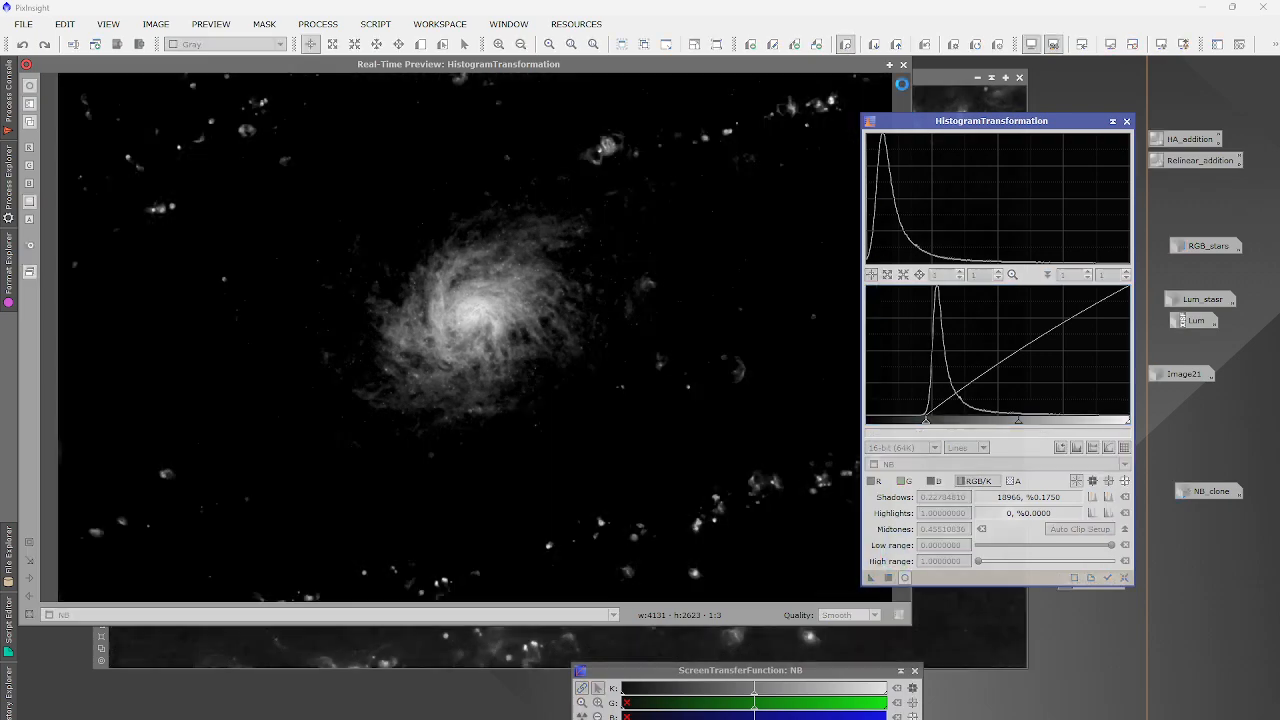
{"action": "scroll", "coordinate": [358, 204], "scroll_direction": "up", "scroll_amount": 3}
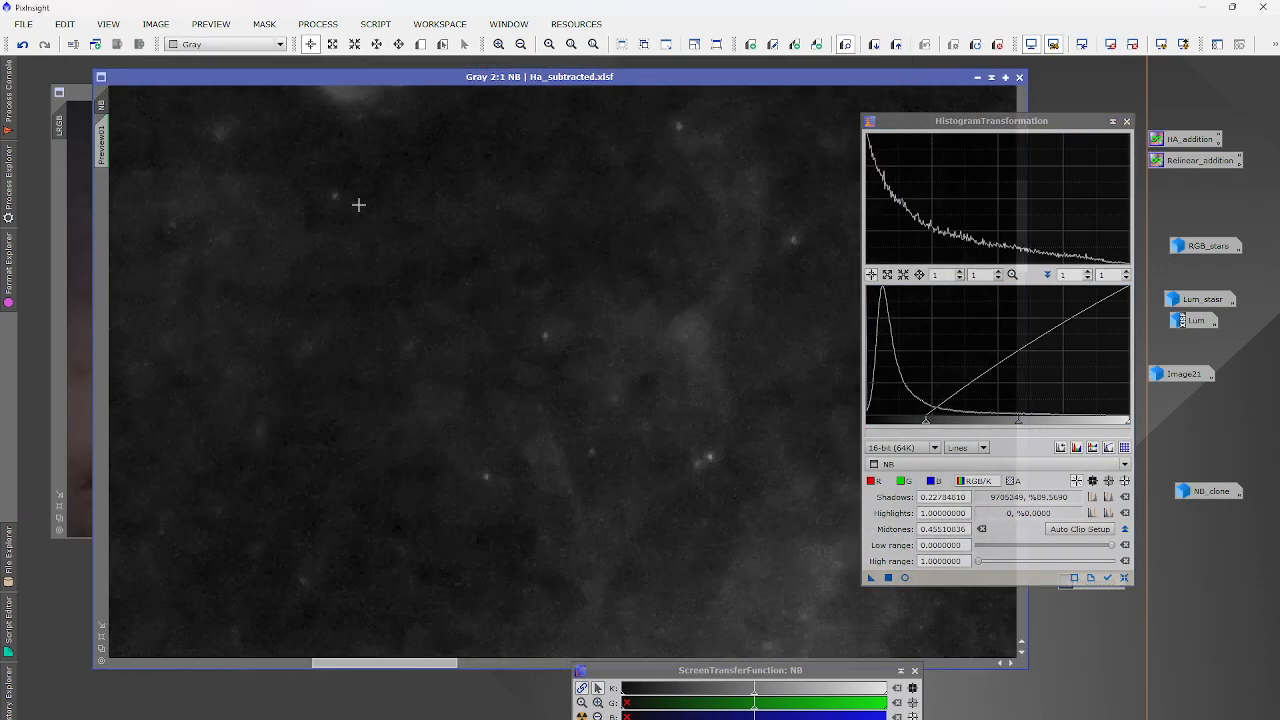
{"action": "scroll", "coordinate": [449, 253], "scroll_direction": "up", "scroll_amount": 5}
{"action": "left_click", "coordinate": [375, 252]}
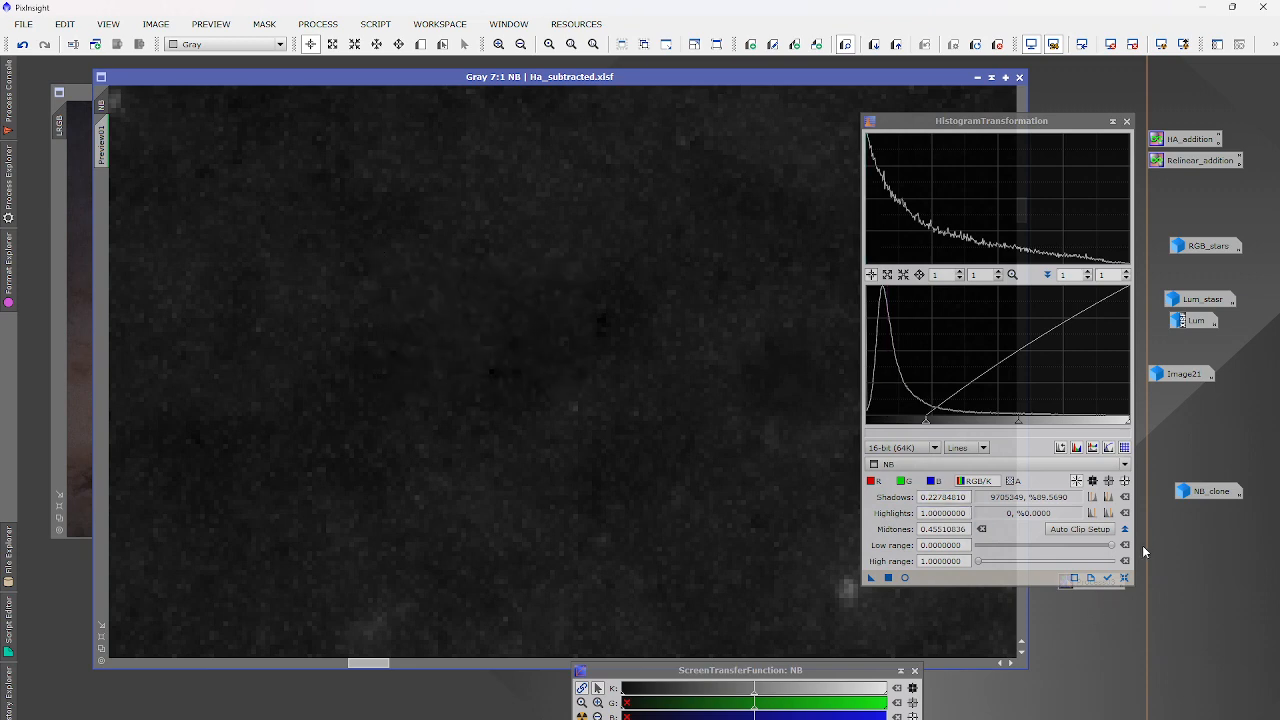
{"action": "left_click", "coordinate": [1124, 577]}
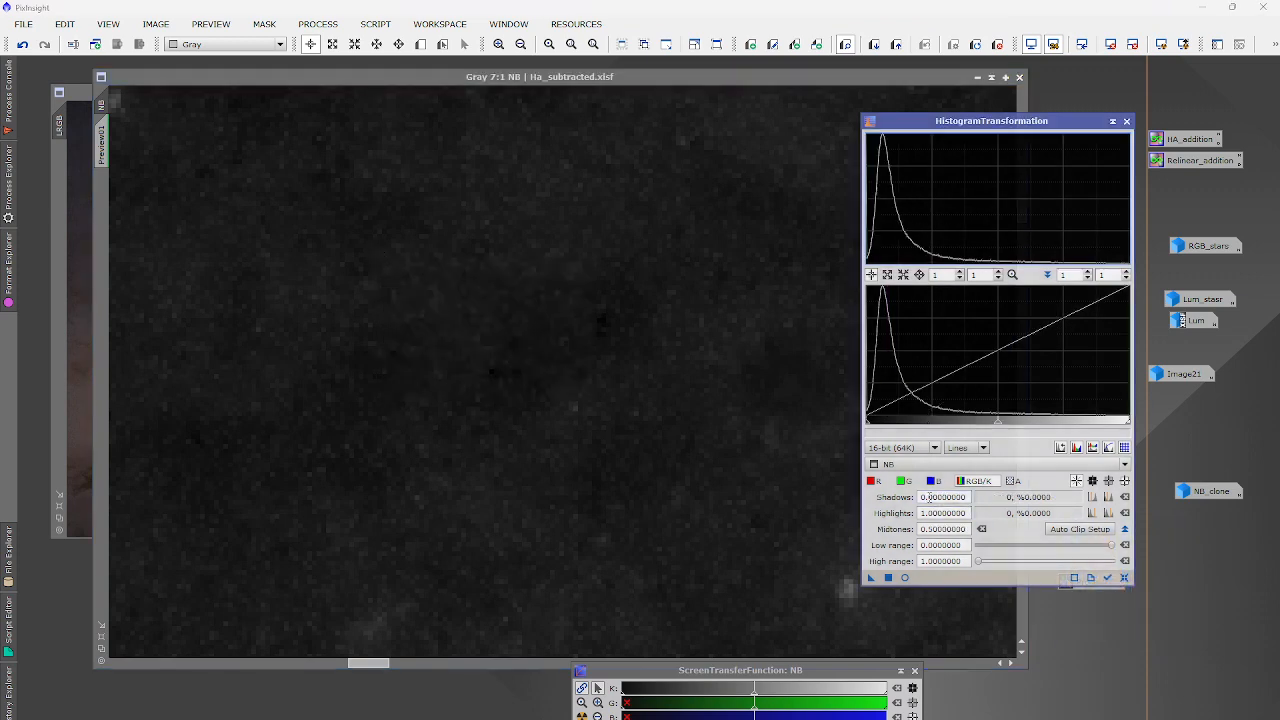
{"action": "left_click_drag", "start_coordinate": [929, 497], "coordinate": [987, 498]}
{"action": "type", "text": "0.08"}
{"action": "left_click", "coordinate": [792, 440]}
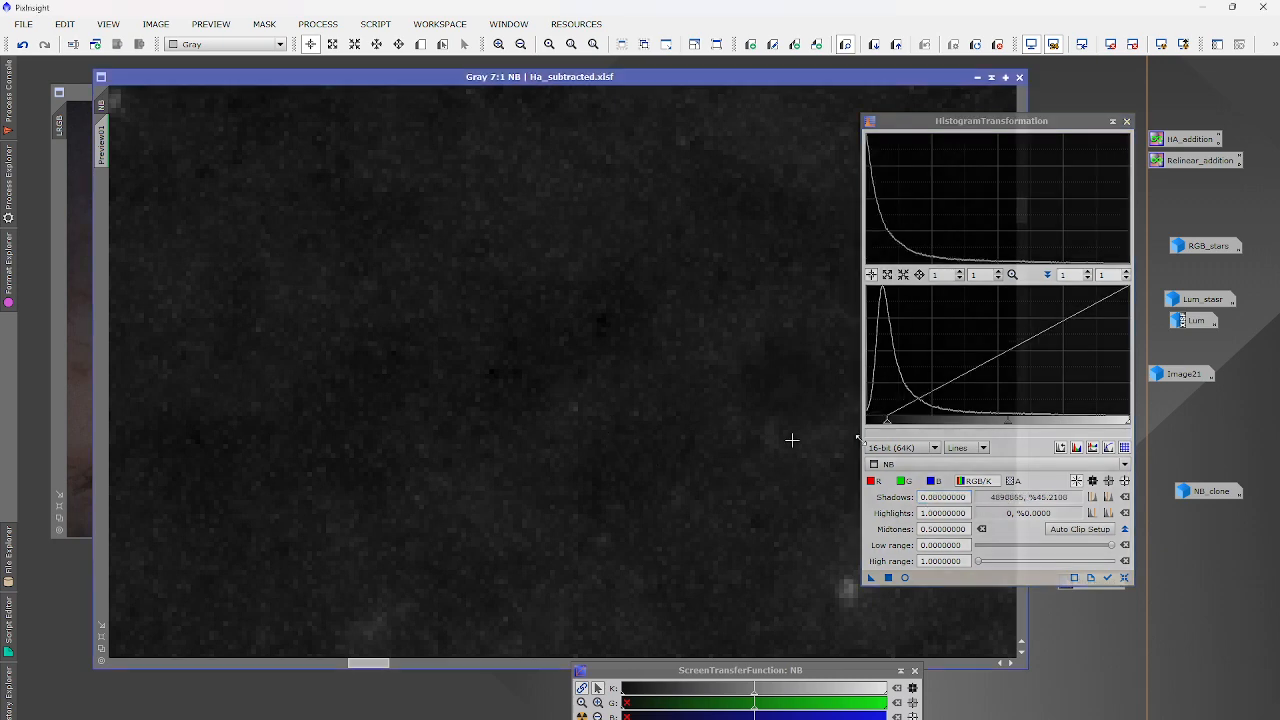
Finalise NB at midtones 0.4716 and shadows 0.0658, then iconize it.
{"action": "left_click", "coordinate": [905, 577]}
{"action": "left_click_drag", "start_coordinate": [1008, 420], "coordinate": [1001, 421]}
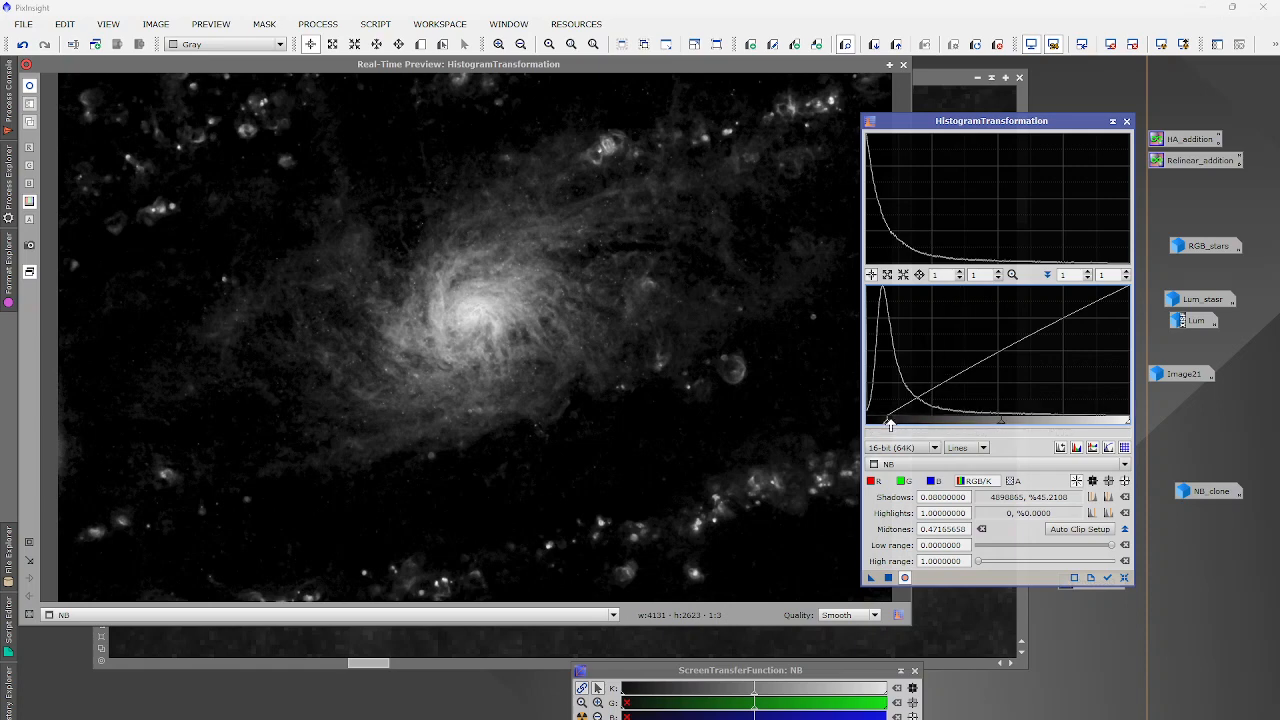
{"action": "left_click_drag", "start_coordinate": [890, 424], "coordinate": [883, 424]}
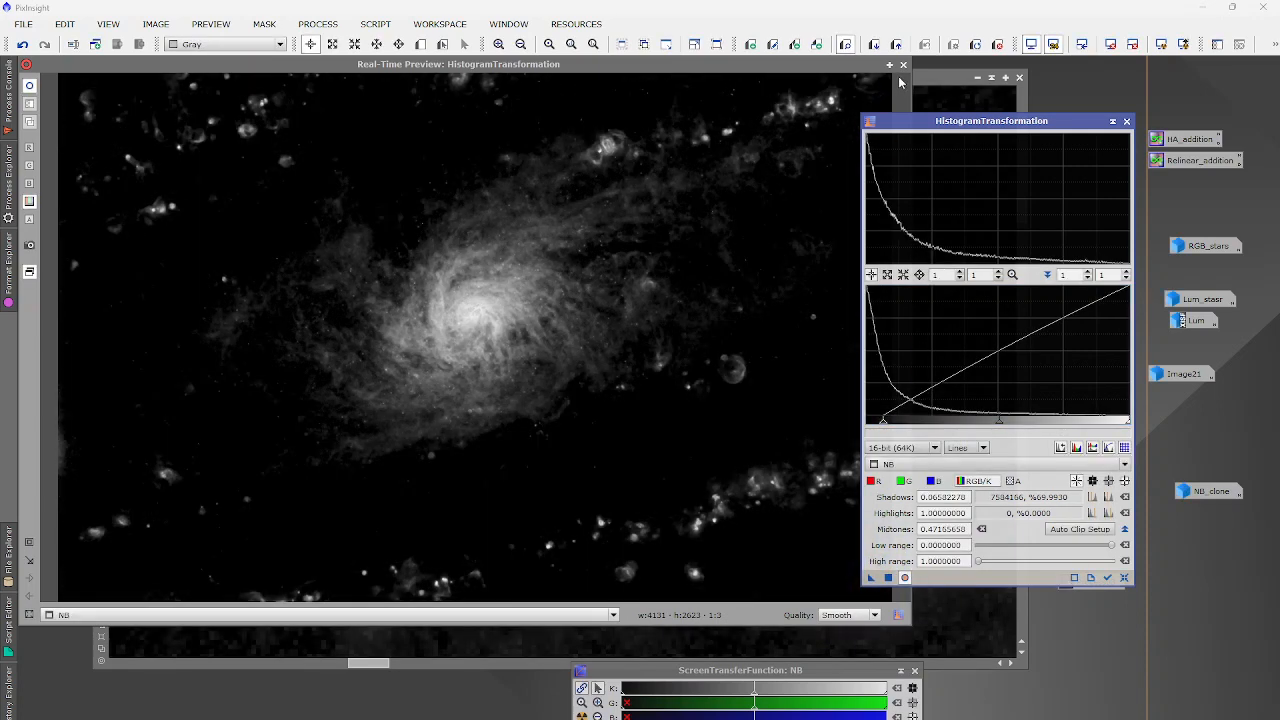
{"action": "left_click", "coordinate": [903, 64]}
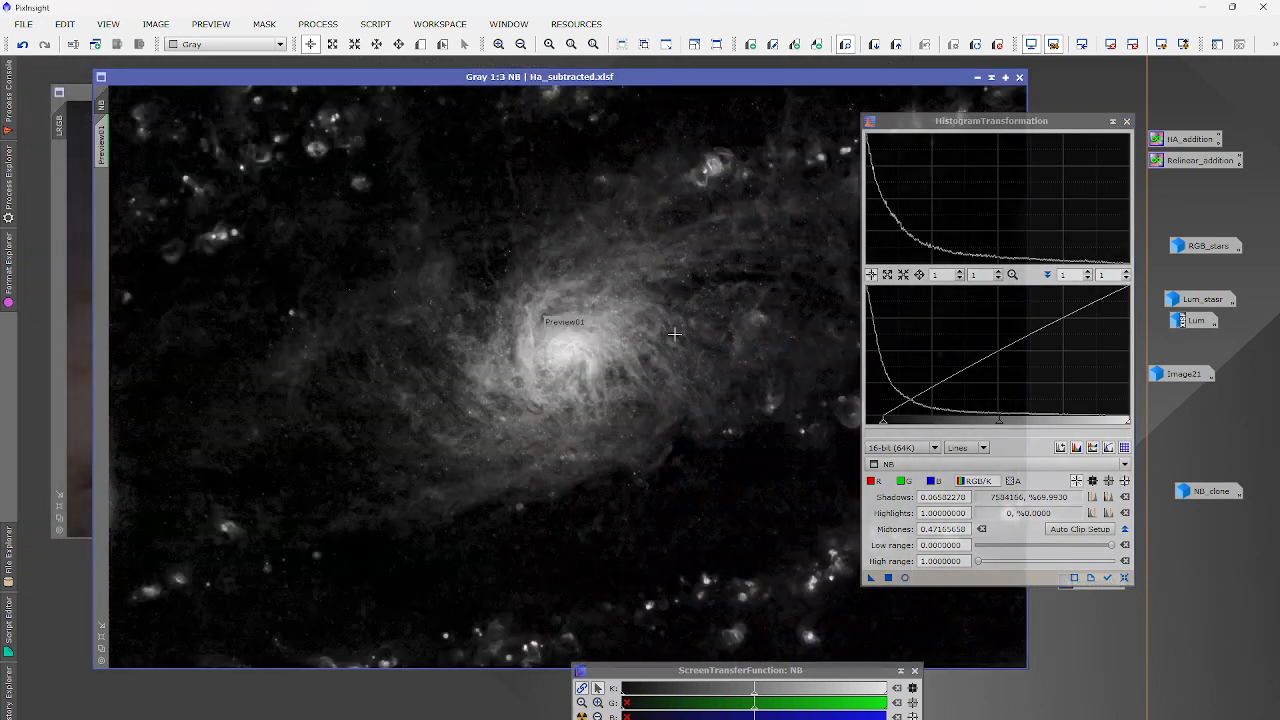
{"action": "left_click", "coordinate": [1127, 122]}
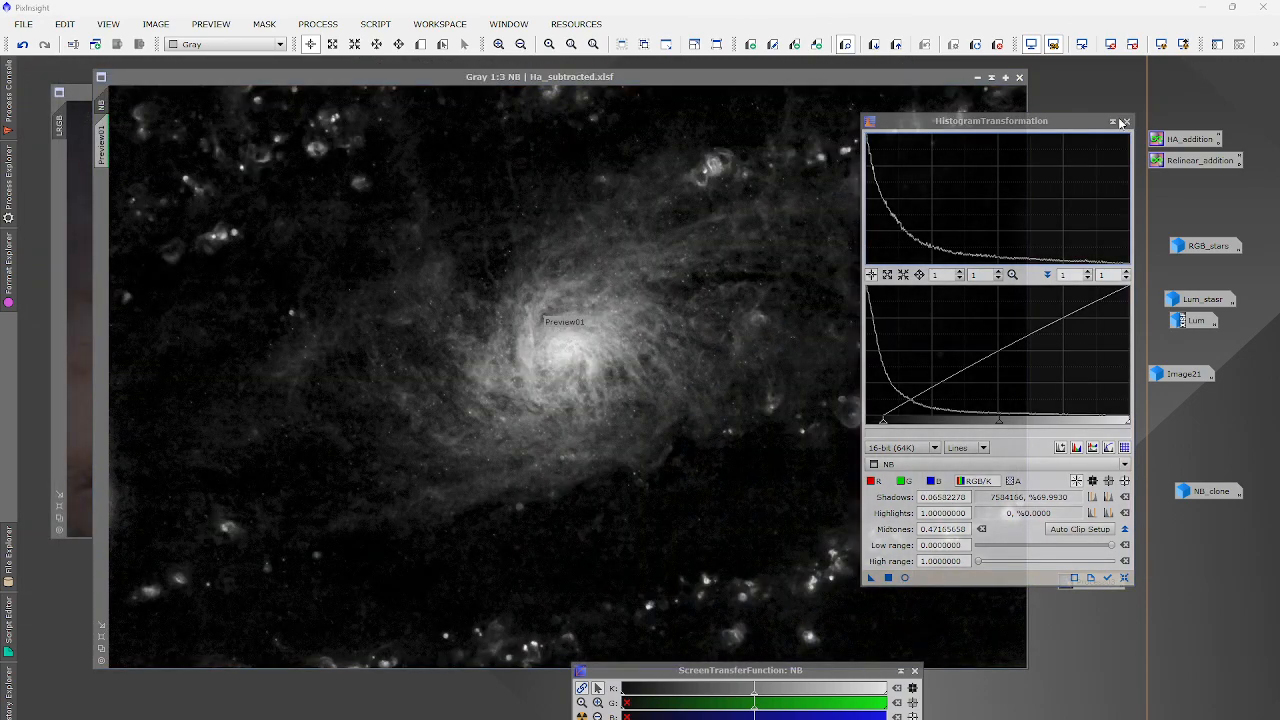
{"action": "left_click", "coordinate": [978, 78]}
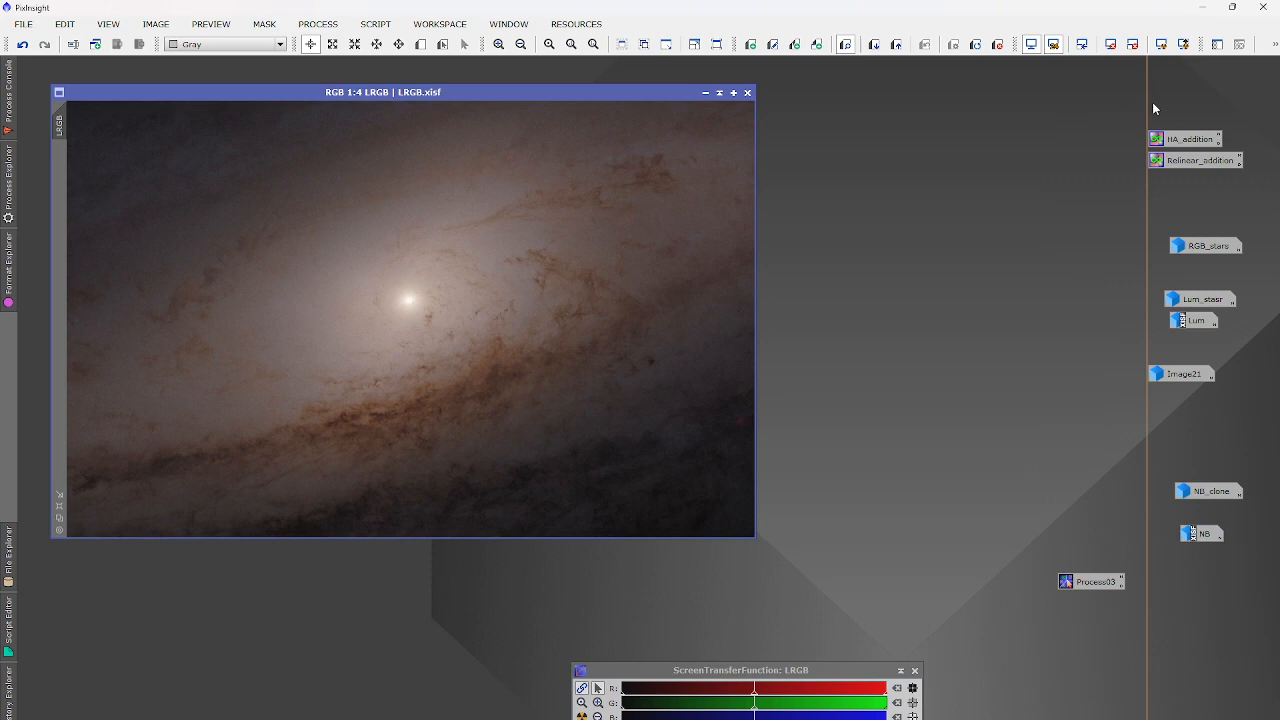
Load the HA_addition PixelMath instance and blend H-alpha into LRGB.
{"action": "double_click", "coordinate": [1189, 141]}
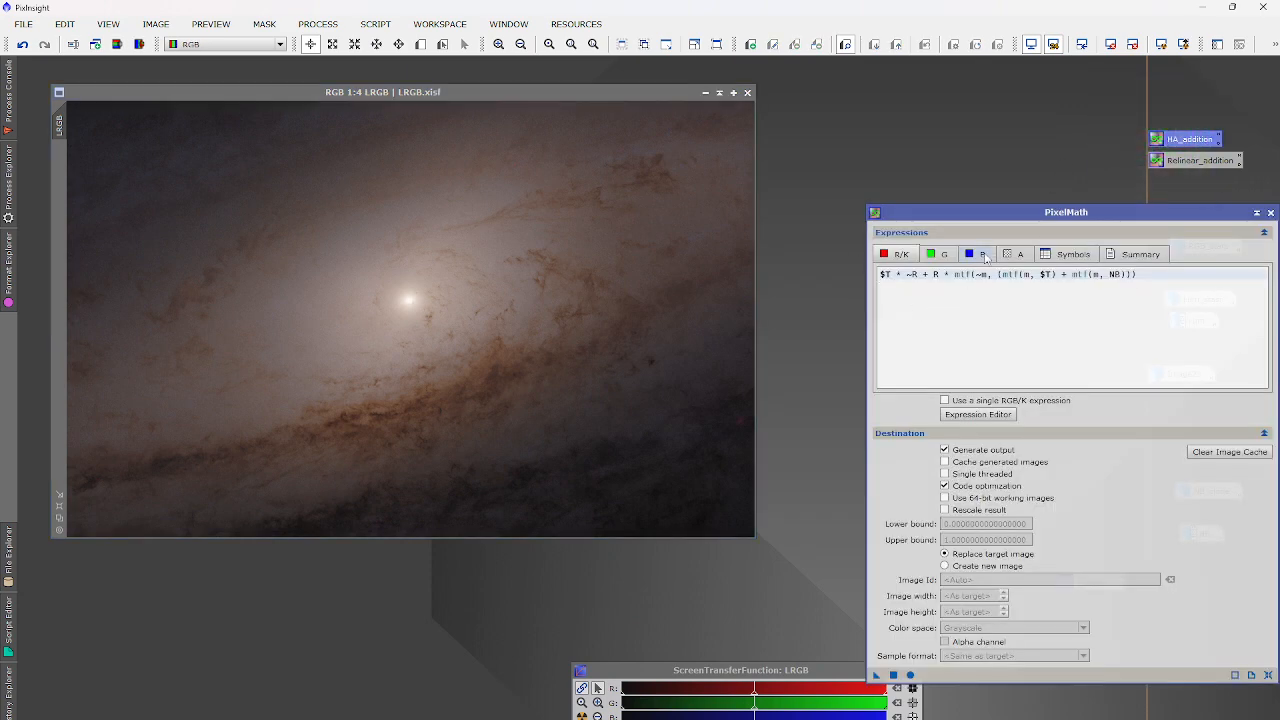
{"action": "left_click", "coordinate": [1066, 254]}
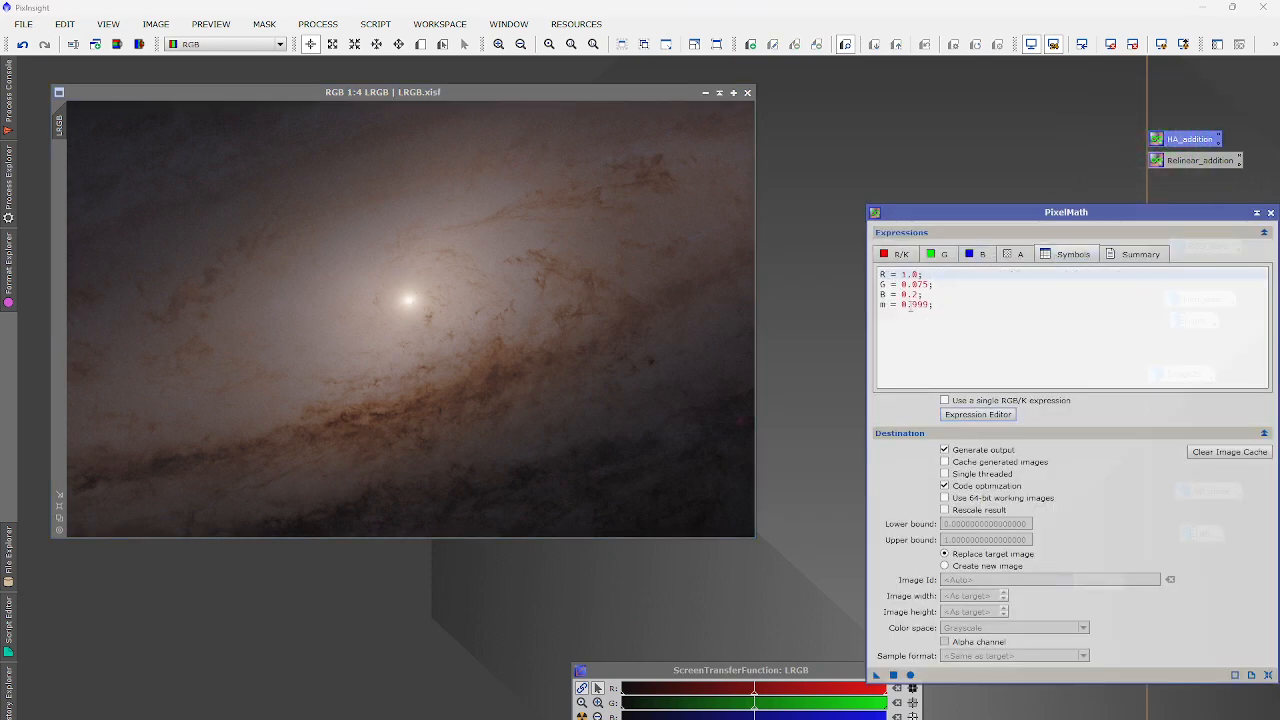
{"action": "left_click", "coordinate": [638, 279]}
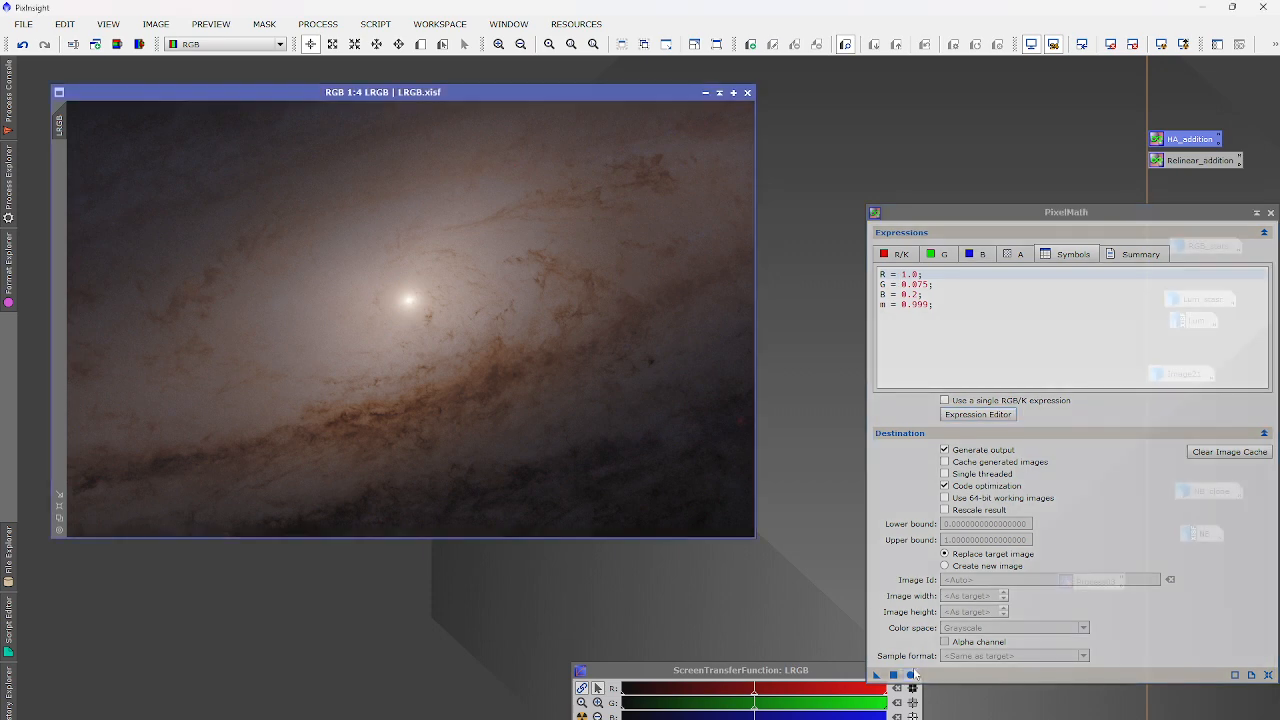
{"action": "left_click", "coordinate": [894, 676]}
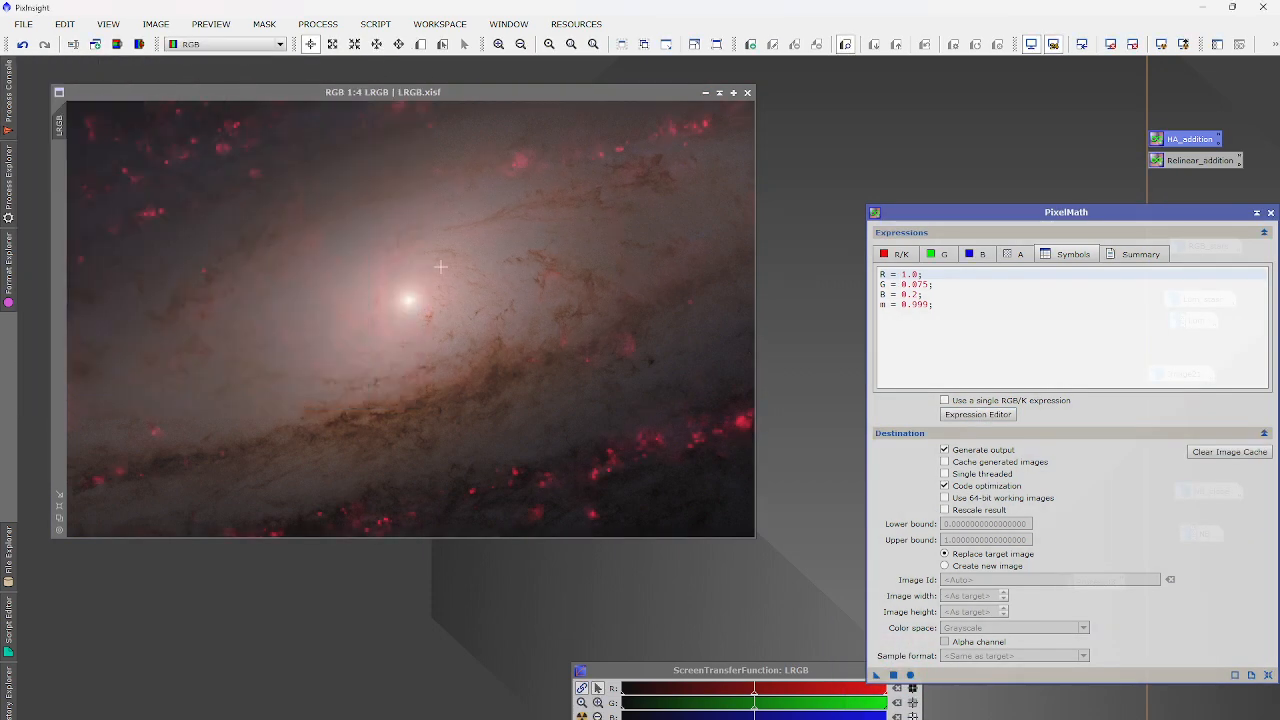
{"action": "scroll", "coordinate": [418, 288], "scroll_direction": "up", "scroll_amount": 6}
{"action": "scroll", "coordinate": [418, 288], "scroll_direction": "down", "scroll_amount": 5}
{"action": "scroll", "coordinate": [418, 288], "scroll_direction": "down", "scroll_amount": 1}
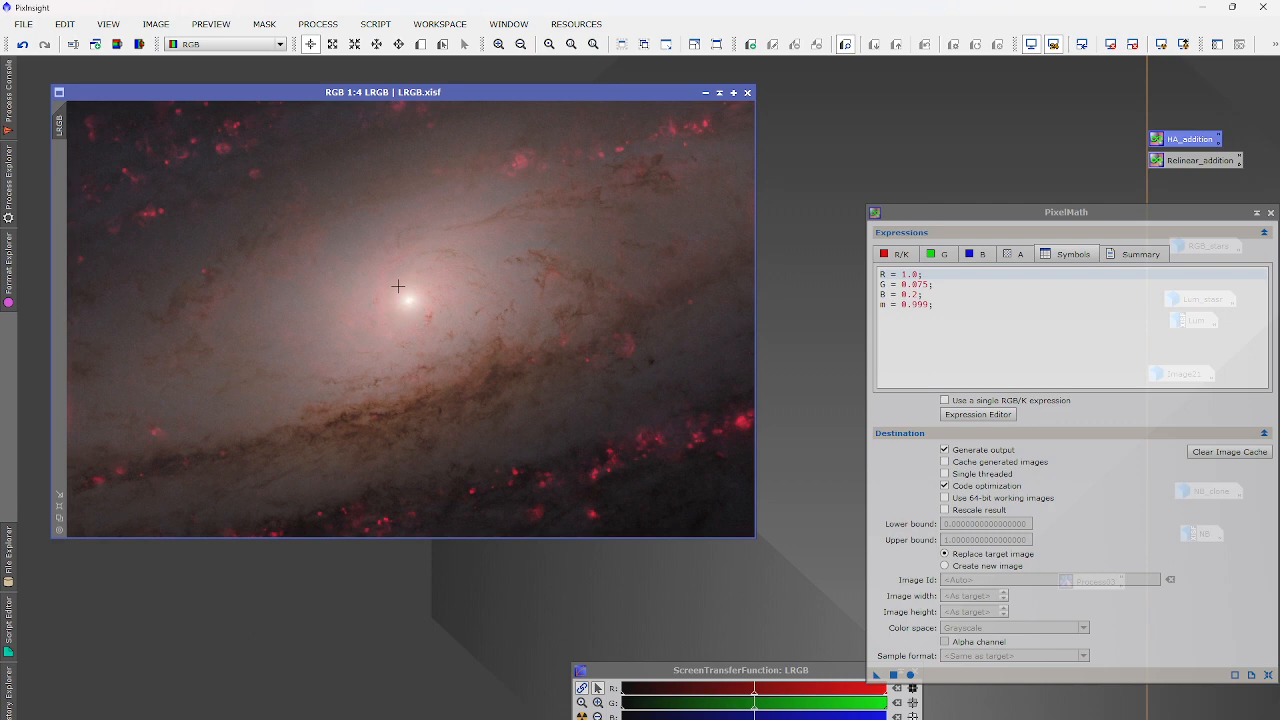
Edit the B and G coefficients and undo the H-alpha blend on LRGB.
{"action": "left_click", "coordinate": [918, 294]}
{"action": "key", "text": "BackSpace"}
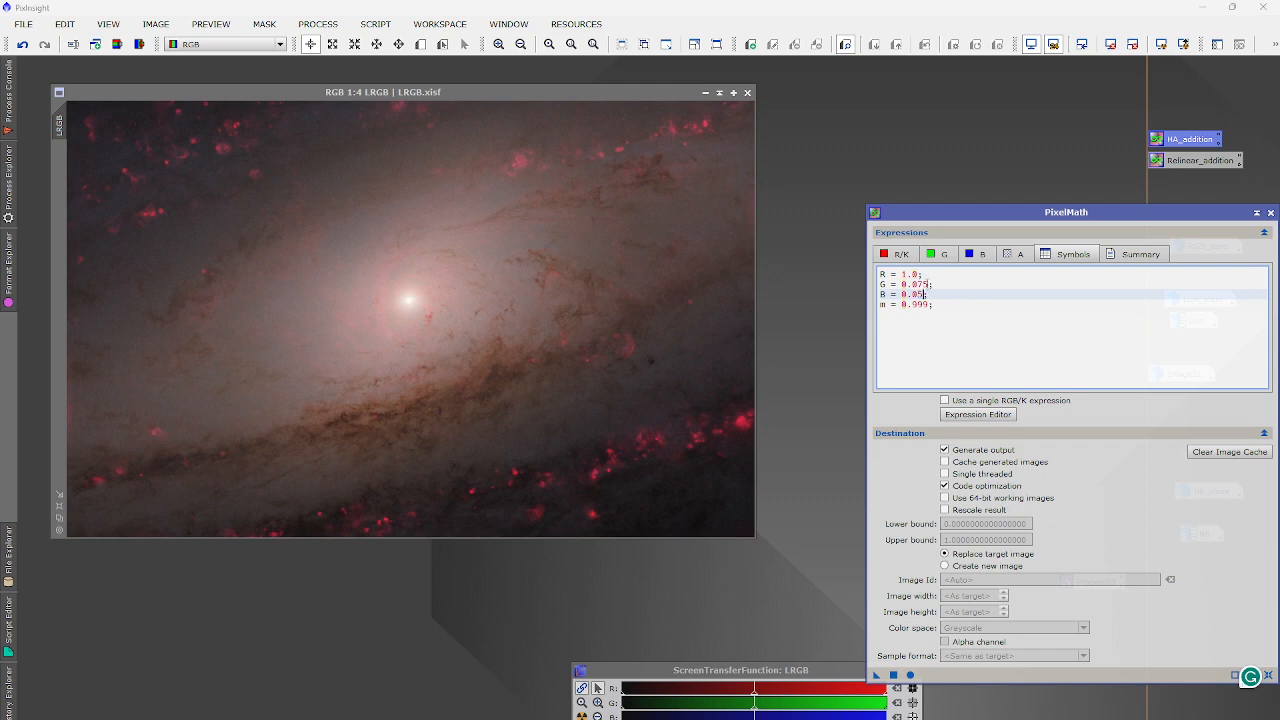
{"action": "left_click_drag", "start_coordinate": [917, 284], "coordinate": [929, 285]}
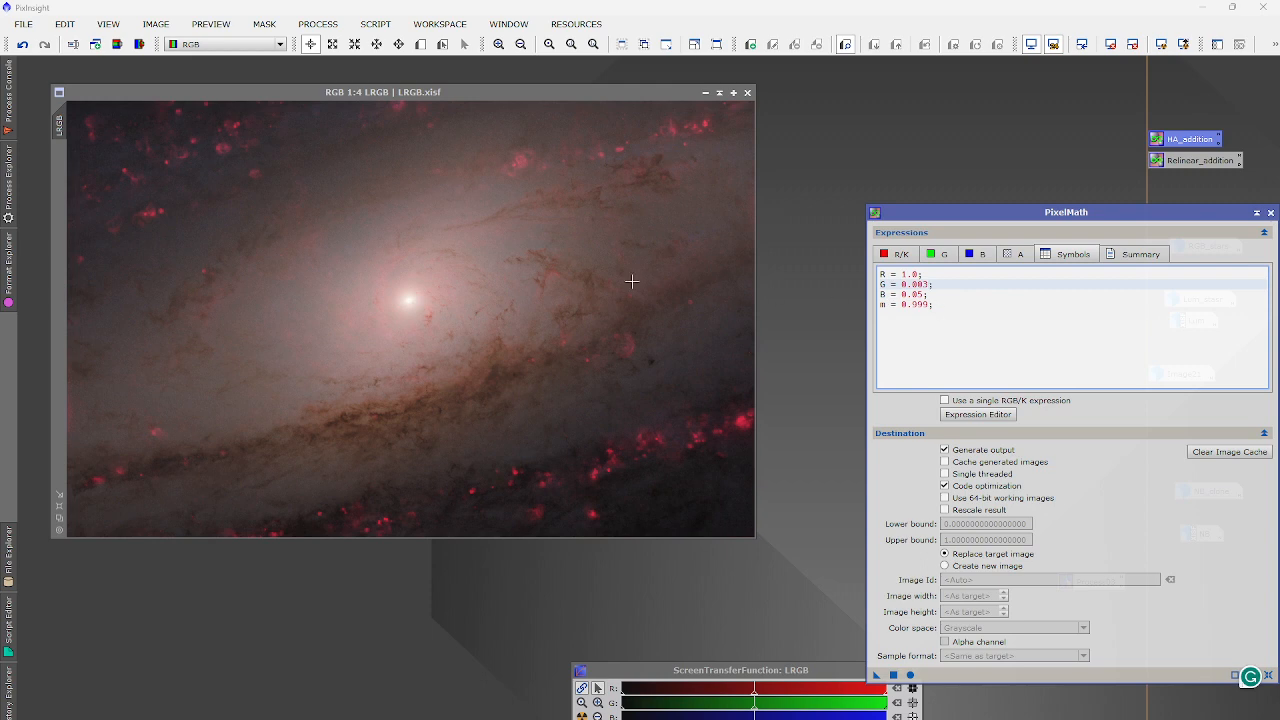
{"action": "left_click", "coordinate": [668, 279]}
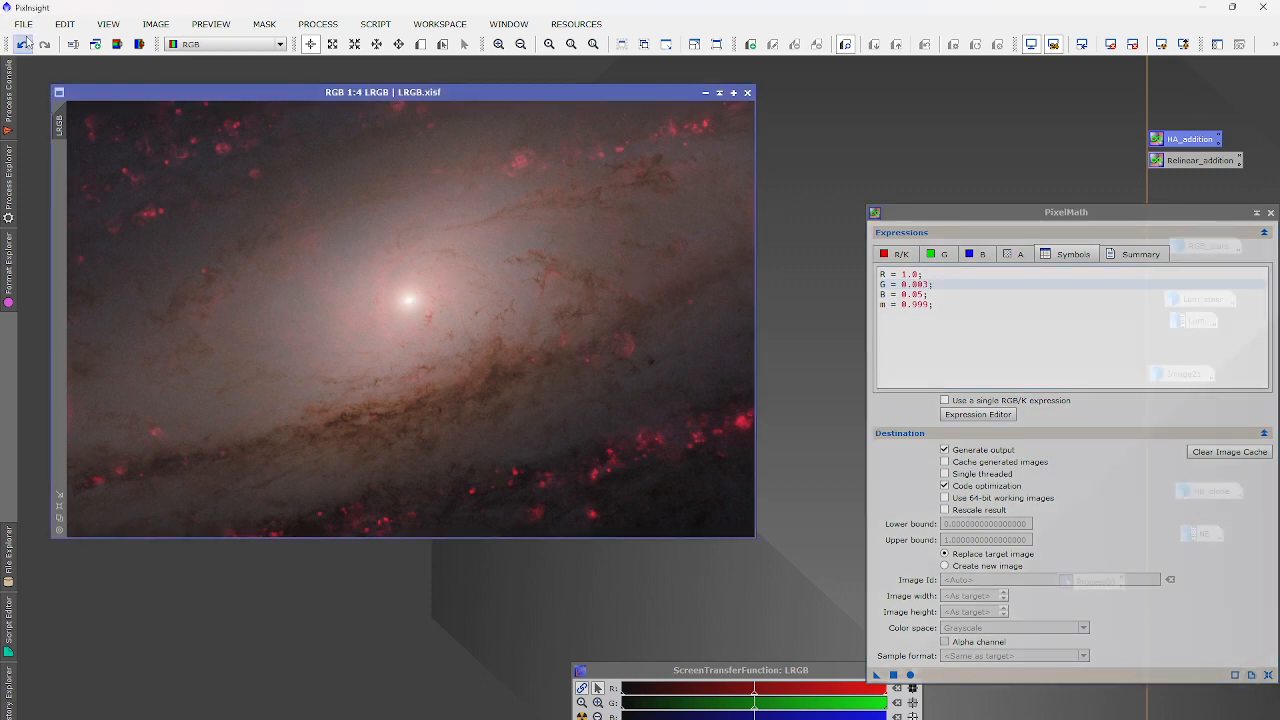
{"action": "left_click", "coordinate": [22, 44]}
Briefly inspect the NB image, re-iconize it, and reposition the PixelMath window.
{"action": "scroll", "coordinate": [416, 308], "scroll_direction": "up", "scroll_amount": 4}
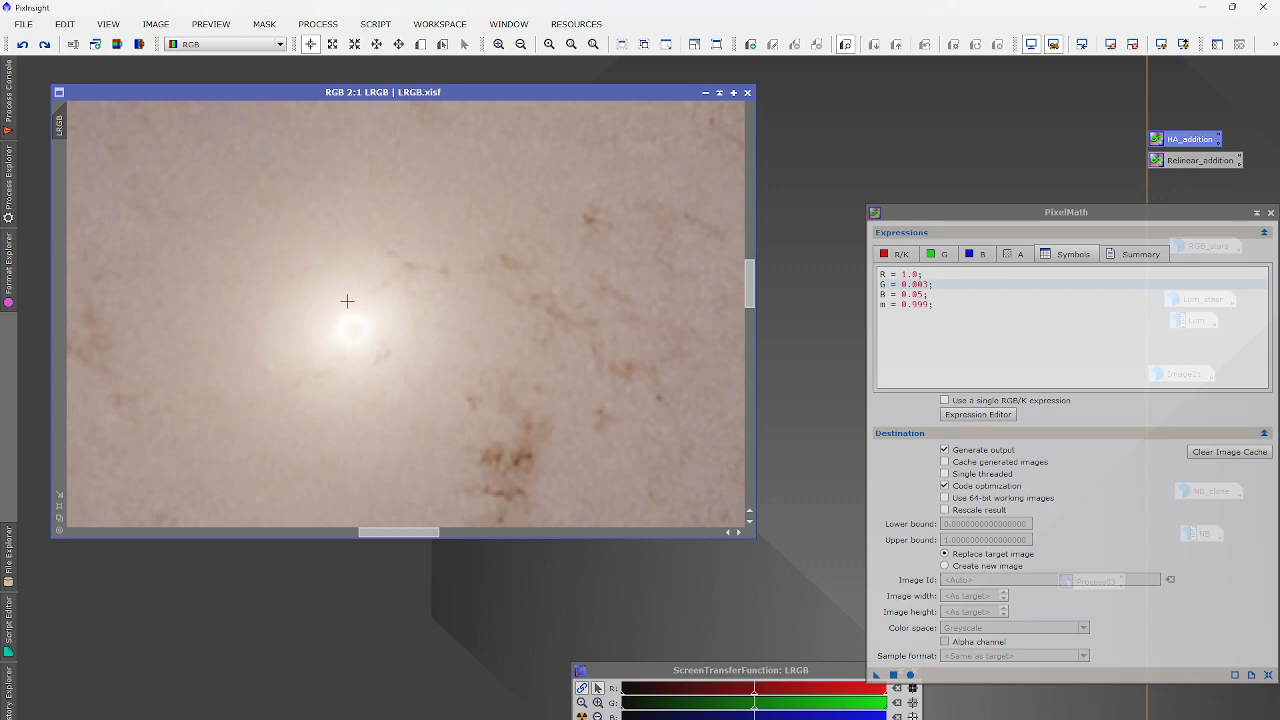
{"action": "left_click_drag", "start_coordinate": [1120, 210], "coordinate": [928, 488]}
{"action": "double_click", "coordinate": [1203, 533]}
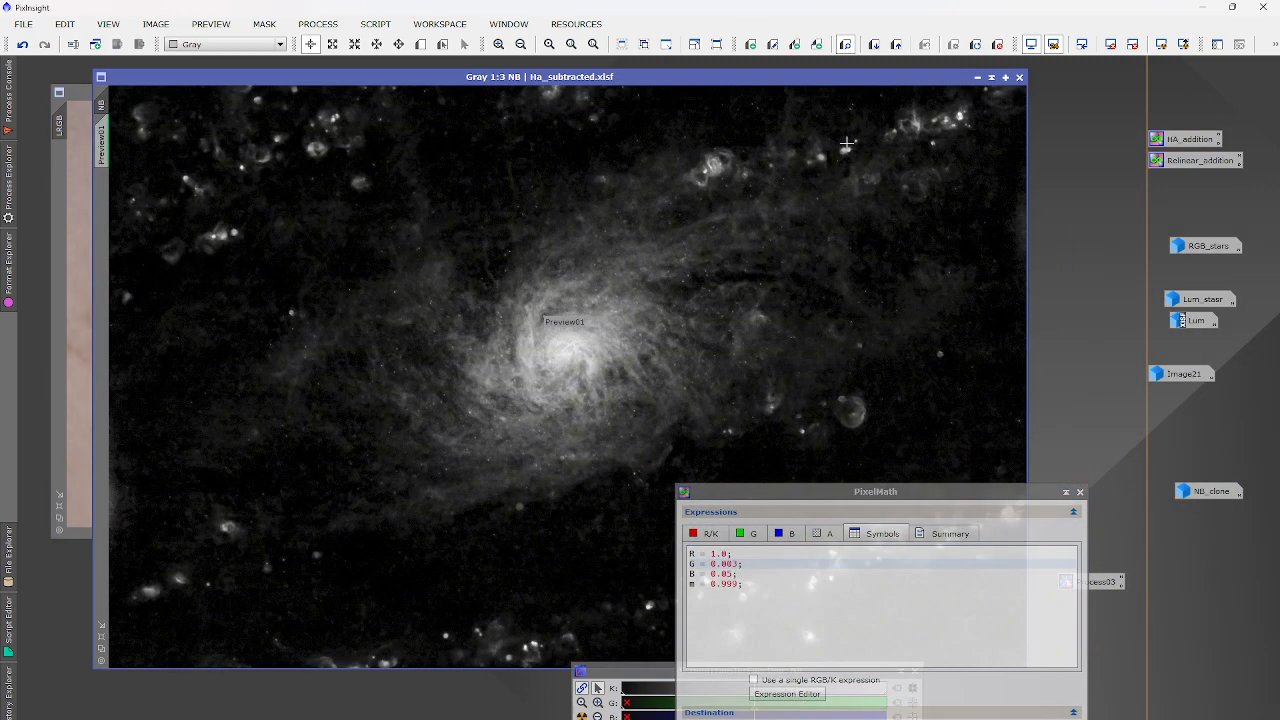
{"action": "left_click", "coordinate": [977, 77]}
{"action": "scroll", "coordinate": [453, 248], "scroll_direction": "down", "scroll_amount": 4}
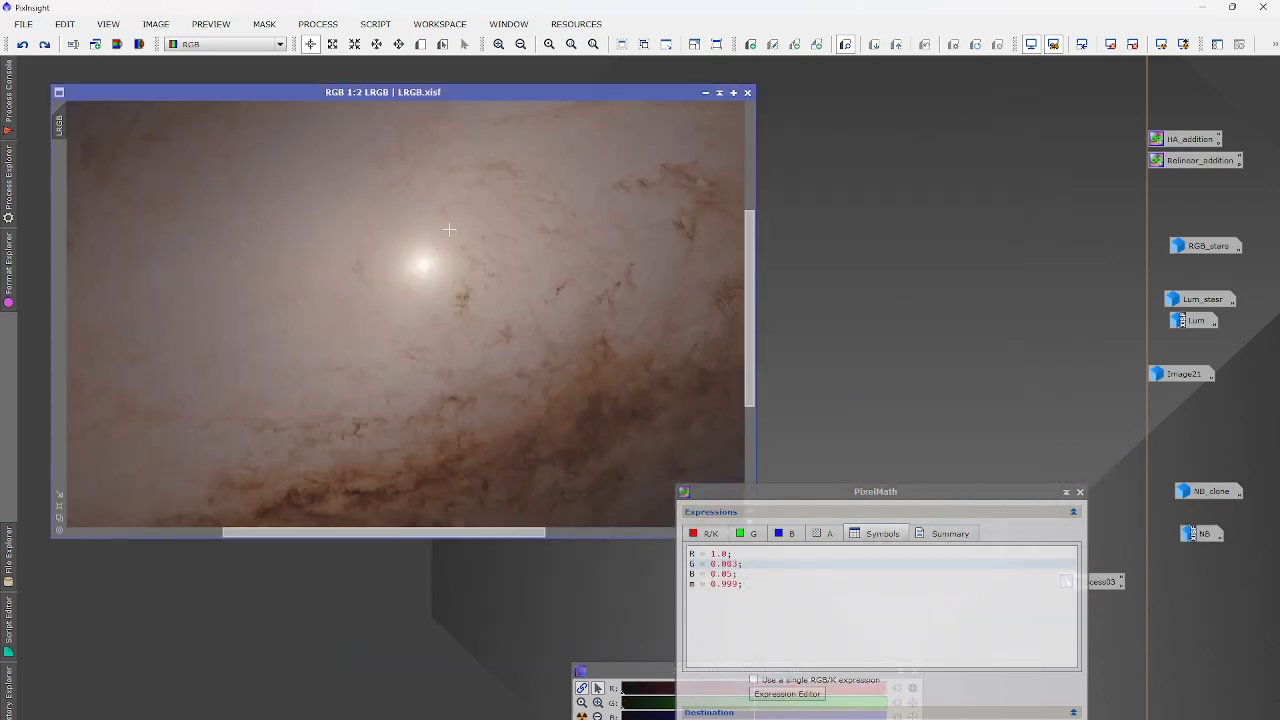
{"action": "left_click_drag", "start_coordinate": [735, 493], "coordinate": [812, 229]}
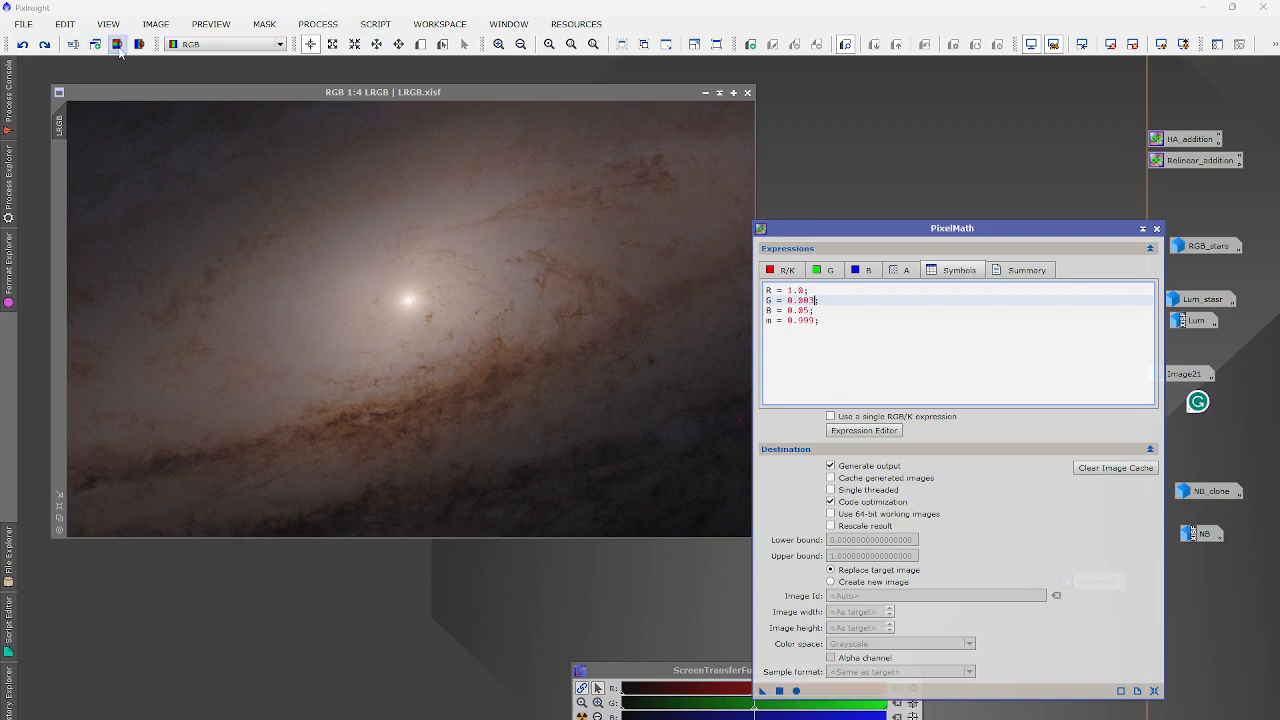
Run a trial ChannelExtraction on LRGB and discard the resulting saturation image.
{"action": "left_click", "coordinate": [318, 22]}
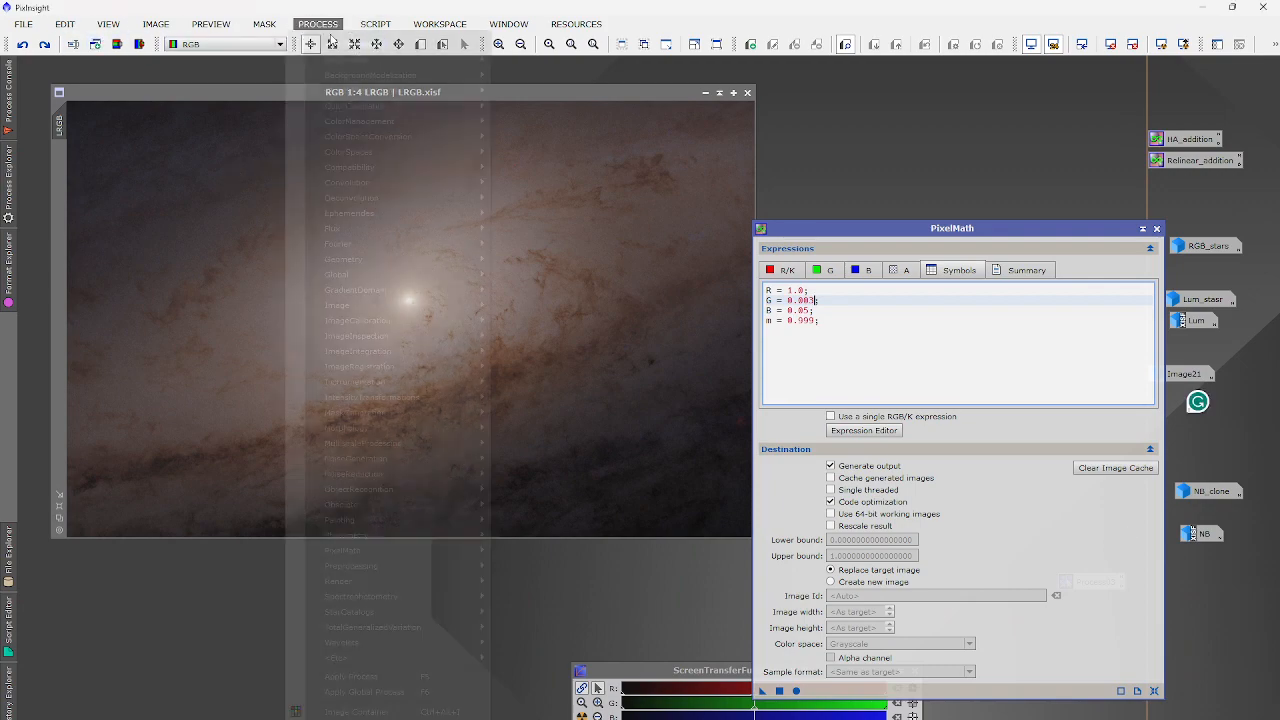
{"action": "mouse_move", "coordinate": [340, 45]}
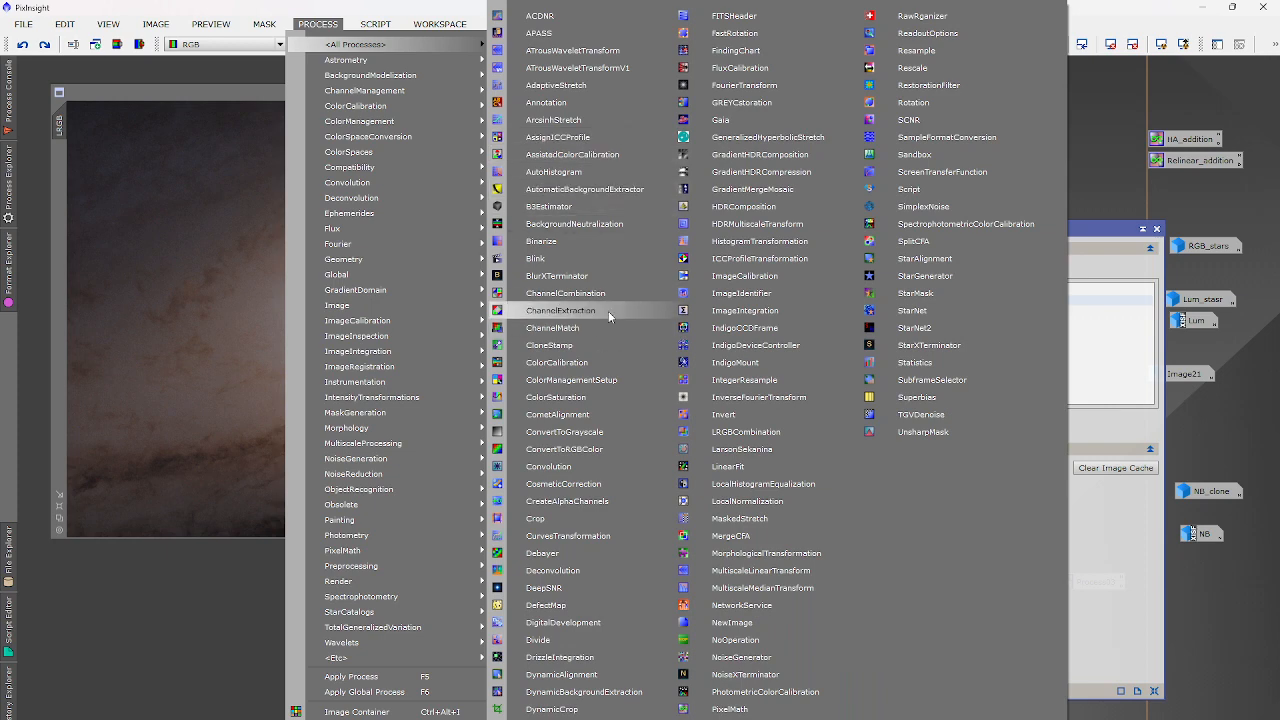
{"action": "left_click", "coordinate": [608, 311]}
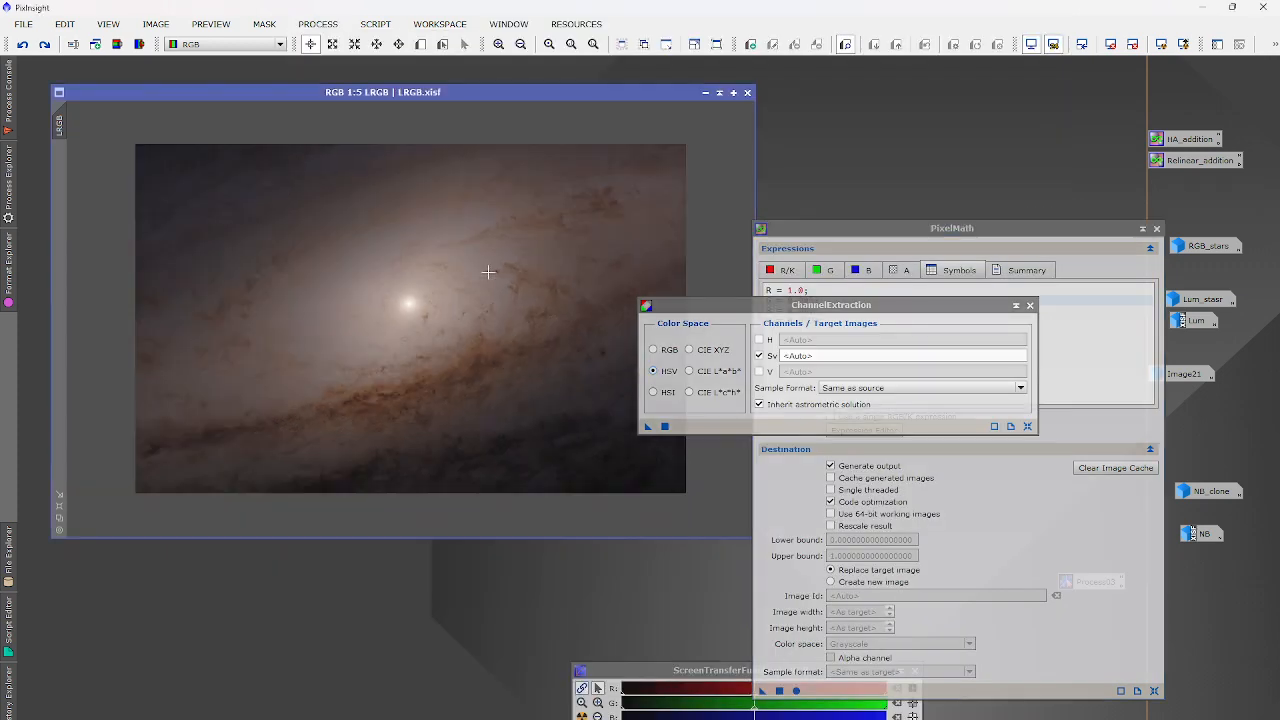
{"action": "left_click", "coordinate": [664, 427]}
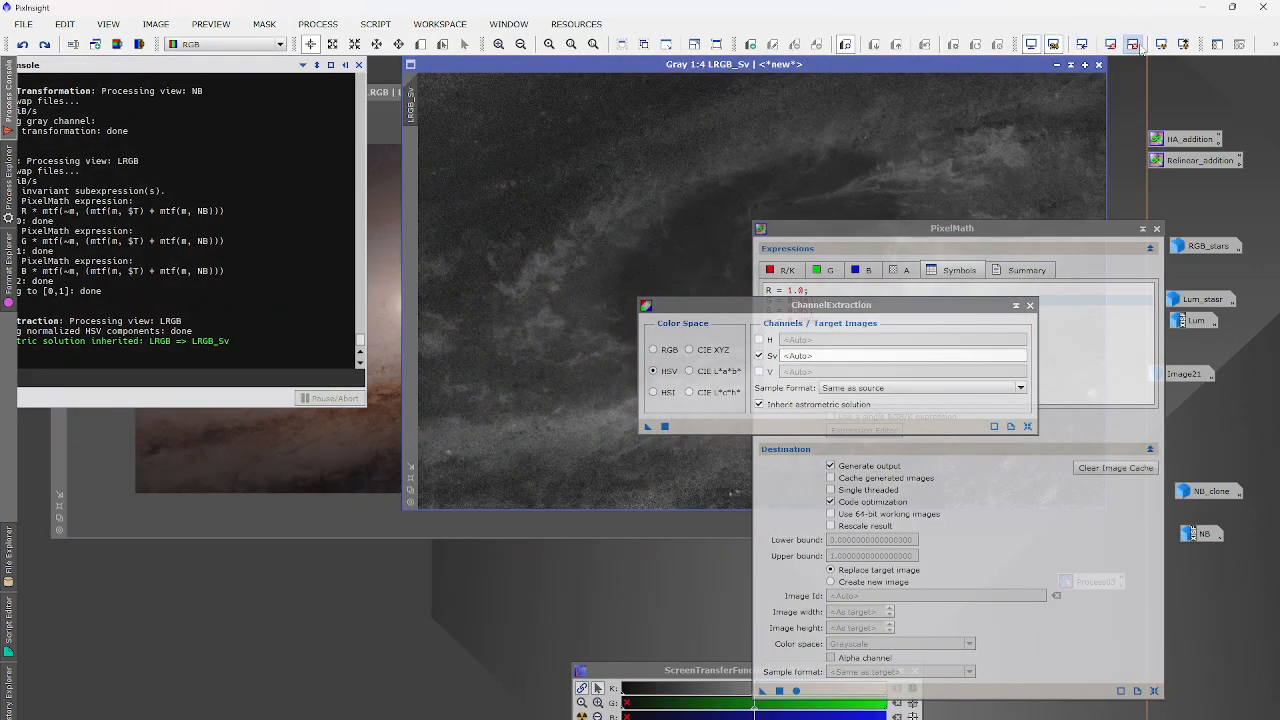
{"action": "left_click", "coordinate": [1098, 64]}
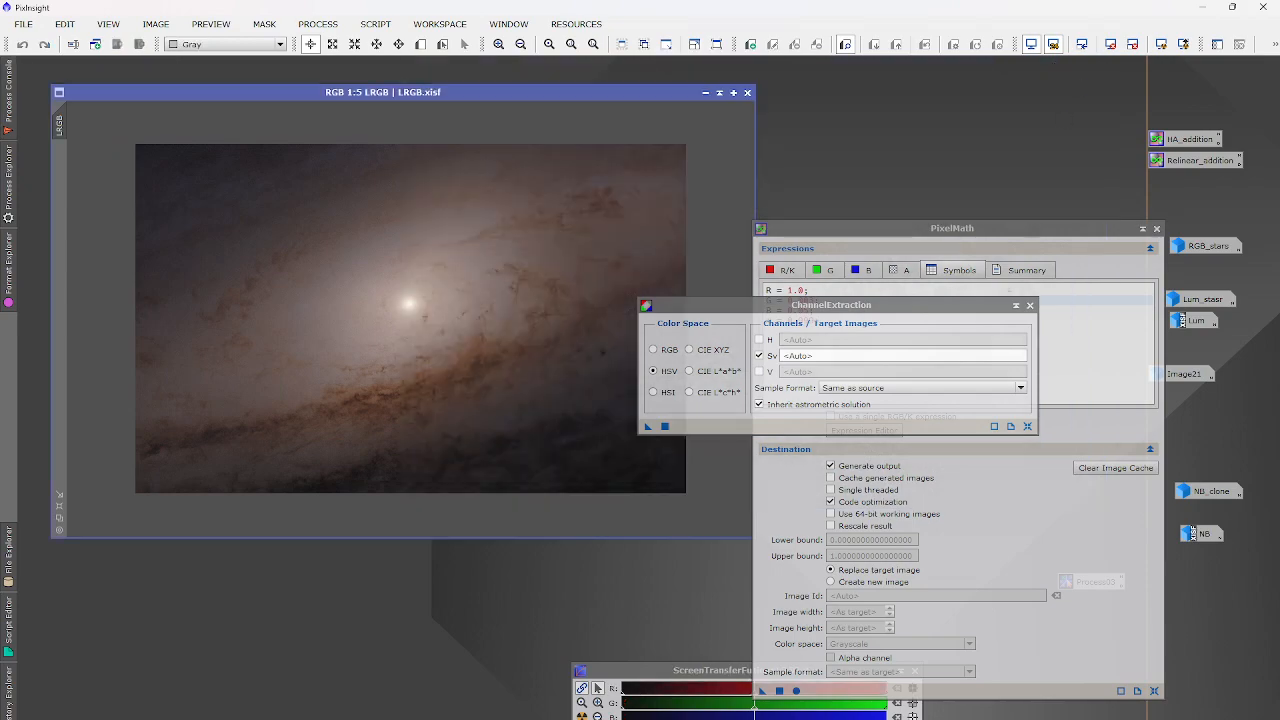
Reset ChannelExtraction and extract HSI H, S and I grayscale images from LRGB.
{"action": "left_click", "coordinate": [1011, 428]}
{"action": "left_click", "coordinate": [664, 427]}
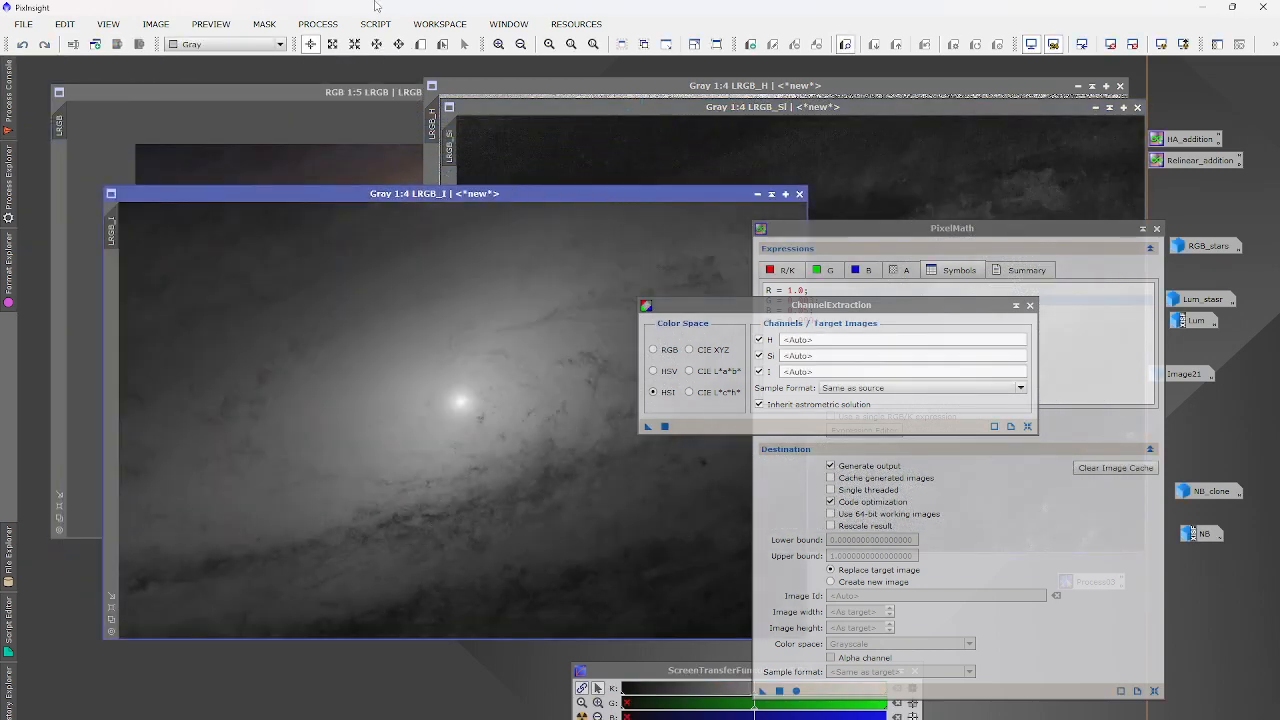
{"action": "left_click", "coordinate": [377, 25]}
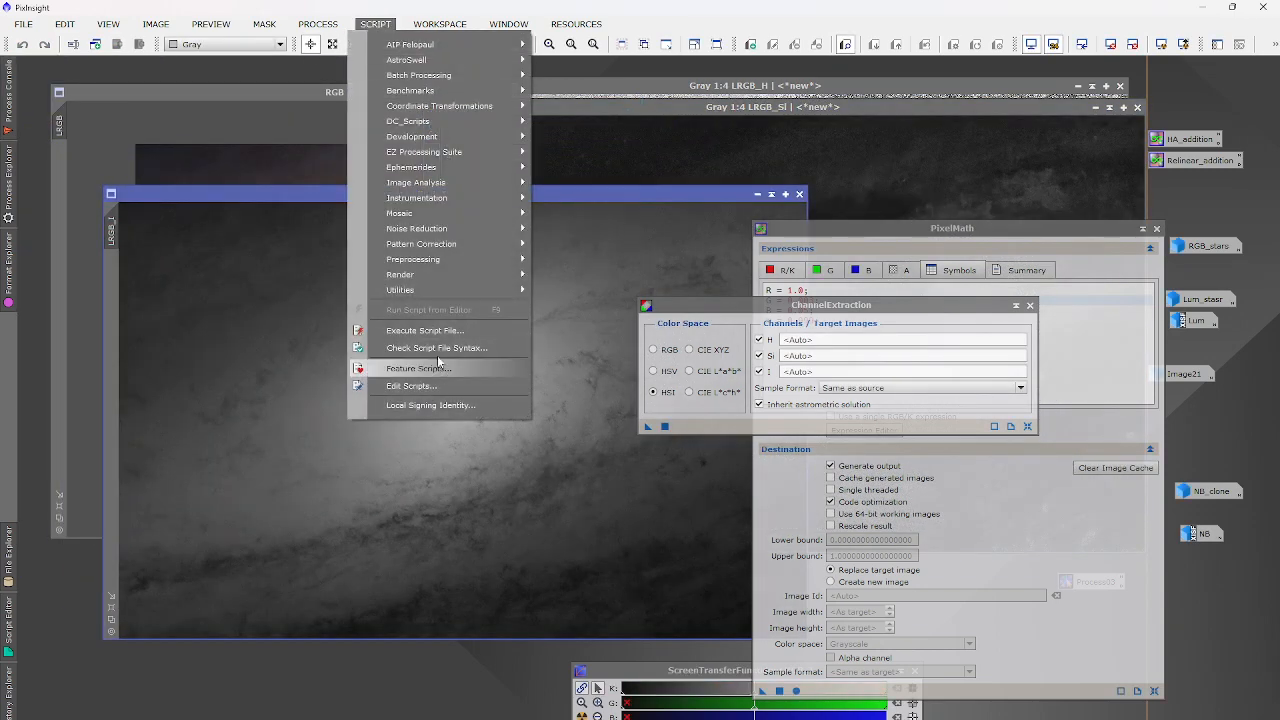
Launch GAME on LRGB_I and place one ellipse over the core, stretched along the galaxy.
{"action": "mouse_move", "coordinate": [417, 293]}
{"action": "left_click", "coordinate": [578, 415]}
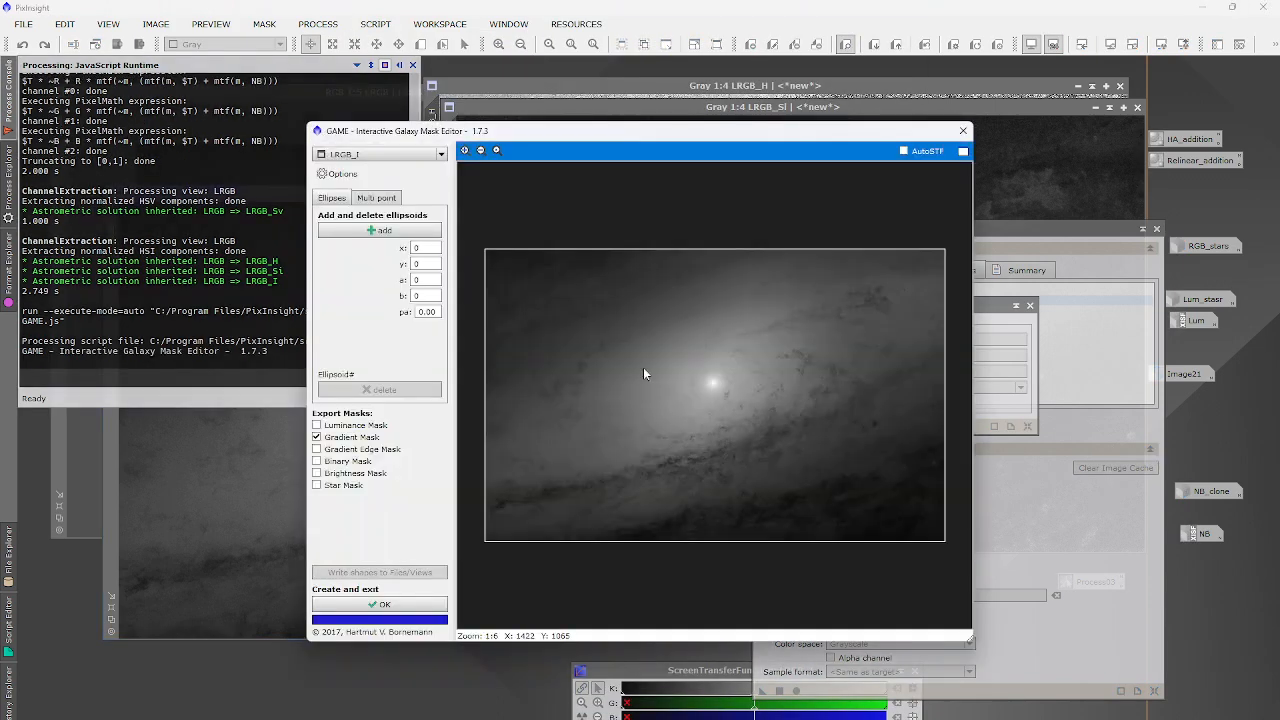
{"action": "left_click", "coordinate": [379, 230]}
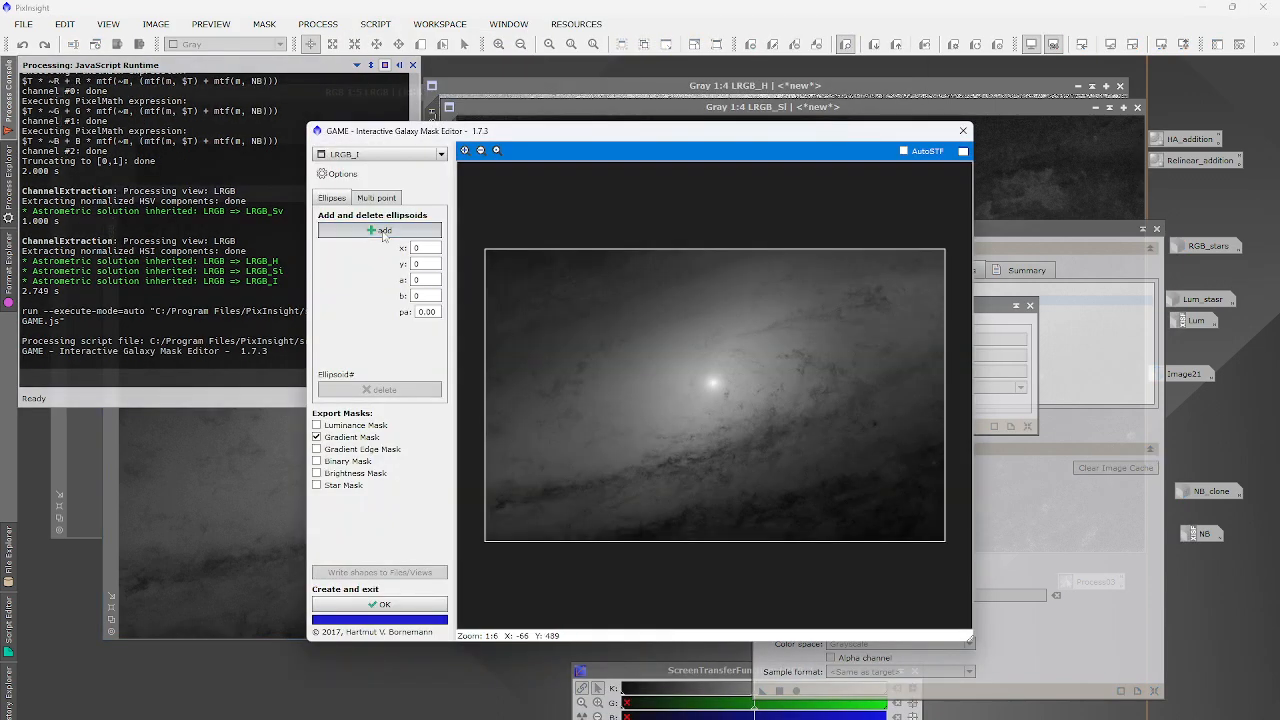
{"action": "left_click_drag", "start_coordinate": [719, 400], "coordinate": [645, 420]}
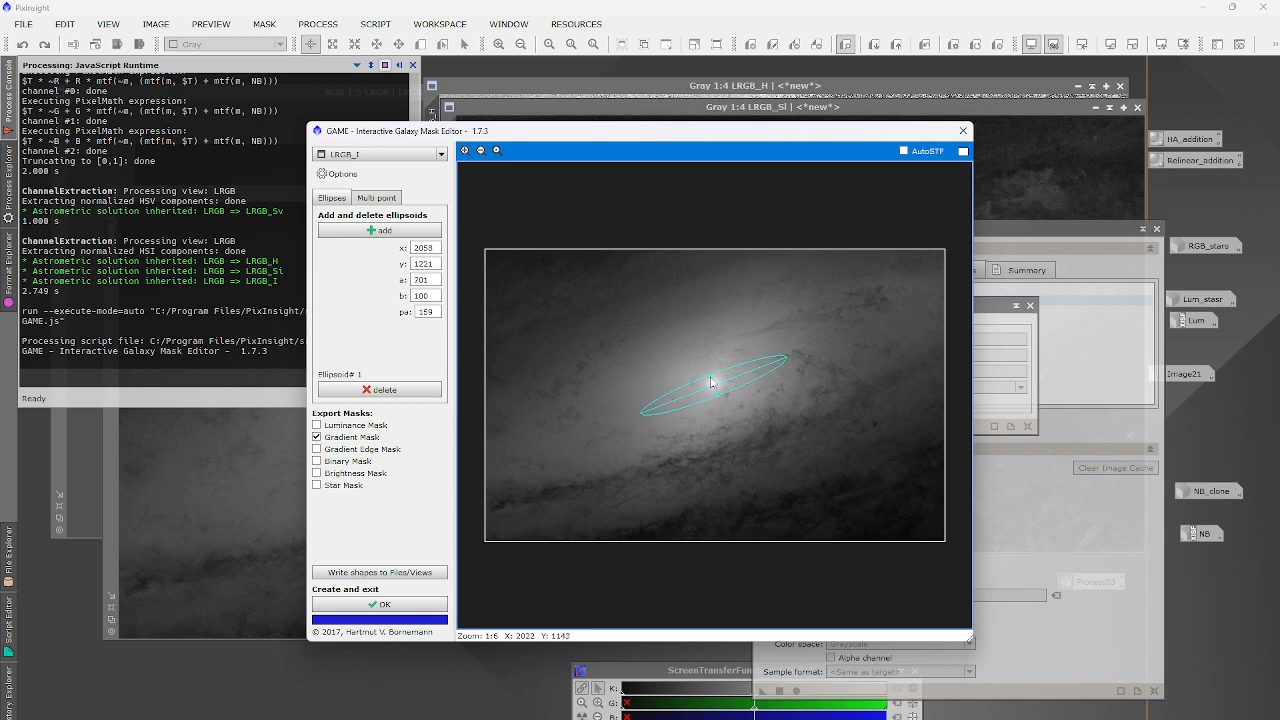
{"action": "left_click_drag", "start_coordinate": [708, 376], "coordinate": [696, 345]}
Lengthen the ellipse, generate the LRGB_I_gm mask and apply it, hidden, to LRGB_I.
{"action": "left_click_drag", "start_coordinate": [645, 425], "coordinate": [620, 417]}
{"action": "left_click", "coordinate": [372, 605]}
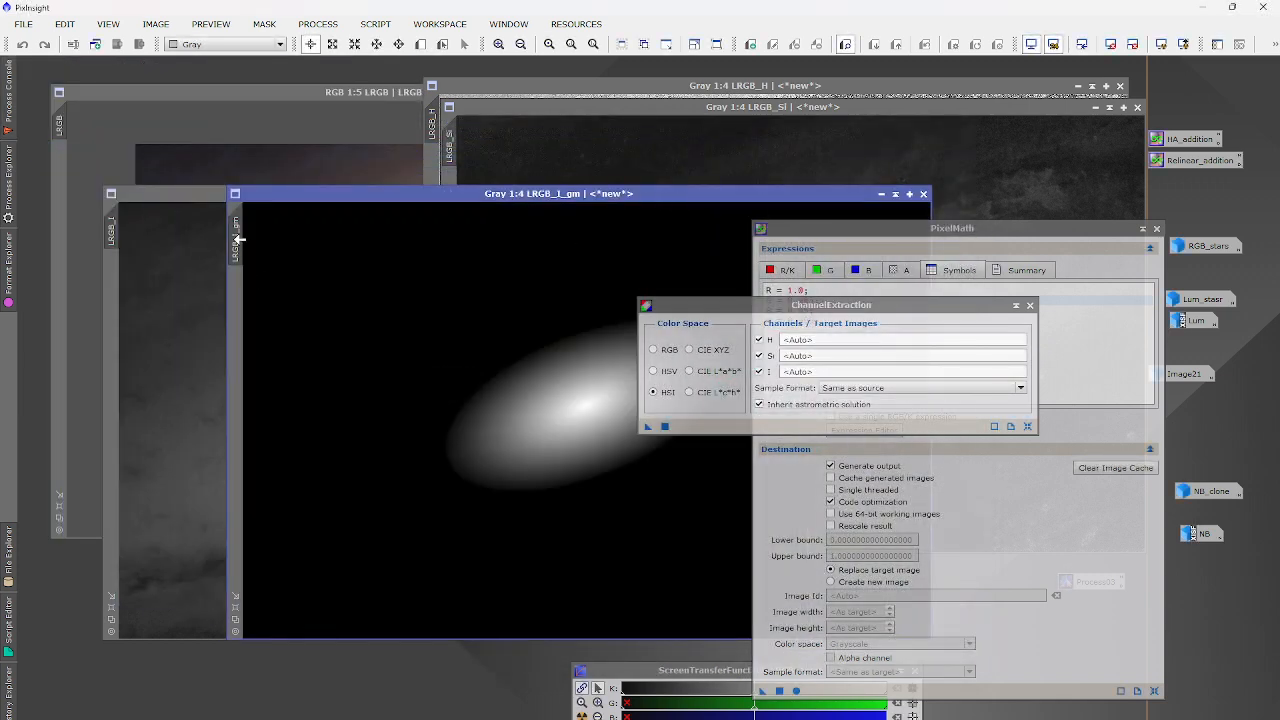
{"action": "left_click_drag", "start_coordinate": [237, 238], "coordinate": [114, 300]}
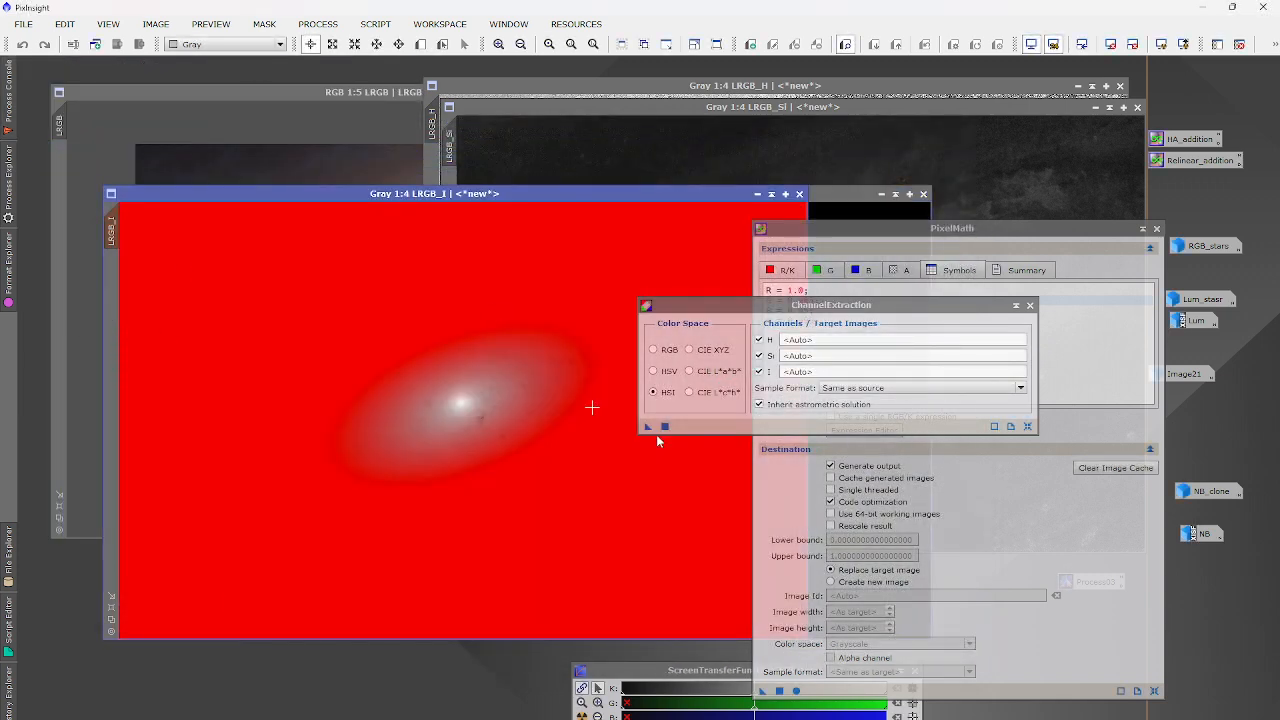
{"action": "left_click", "coordinate": [264, 24]}
{"action": "left_click", "coordinate": [290, 130]}
Sharpen LRGB_I with HDRMultiscaleTransform at 8 layers instead of 7, comparing before and after.
{"action": "left_click", "coordinate": [318, 24]}
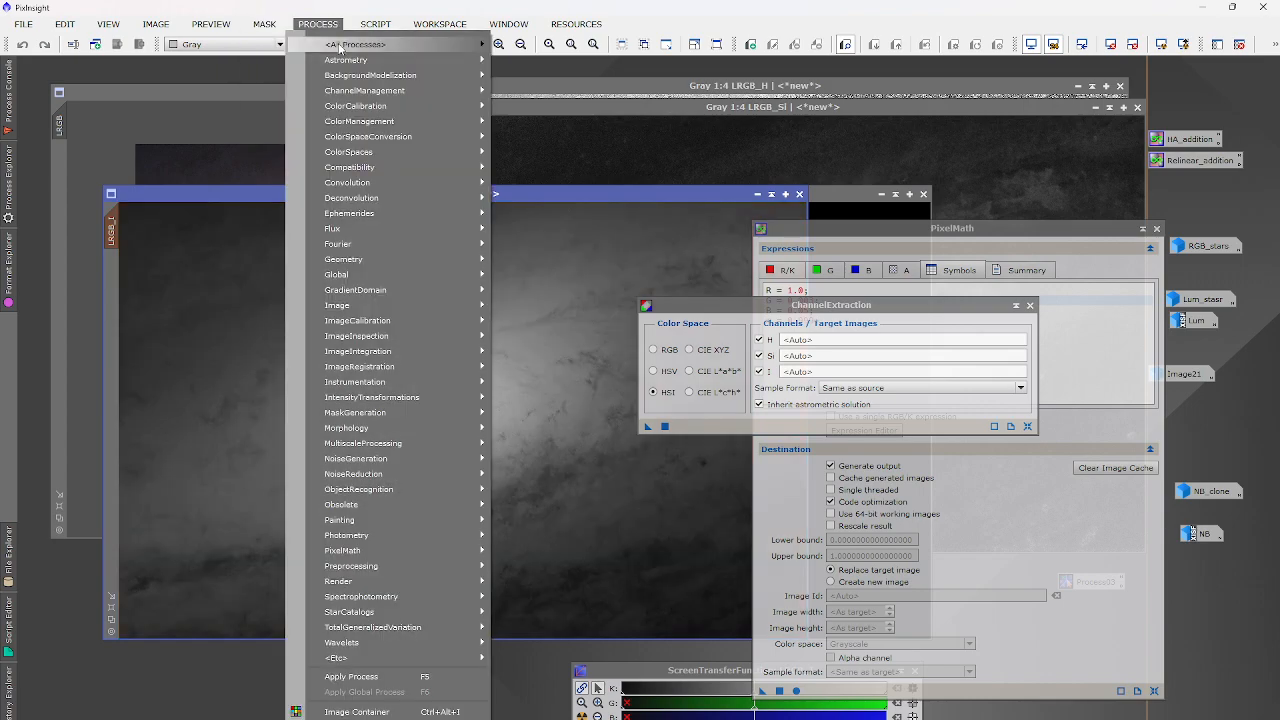
{"action": "mouse_move", "coordinate": [340, 46]}
{"action": "left_click", "coordinate": [733, 243]}
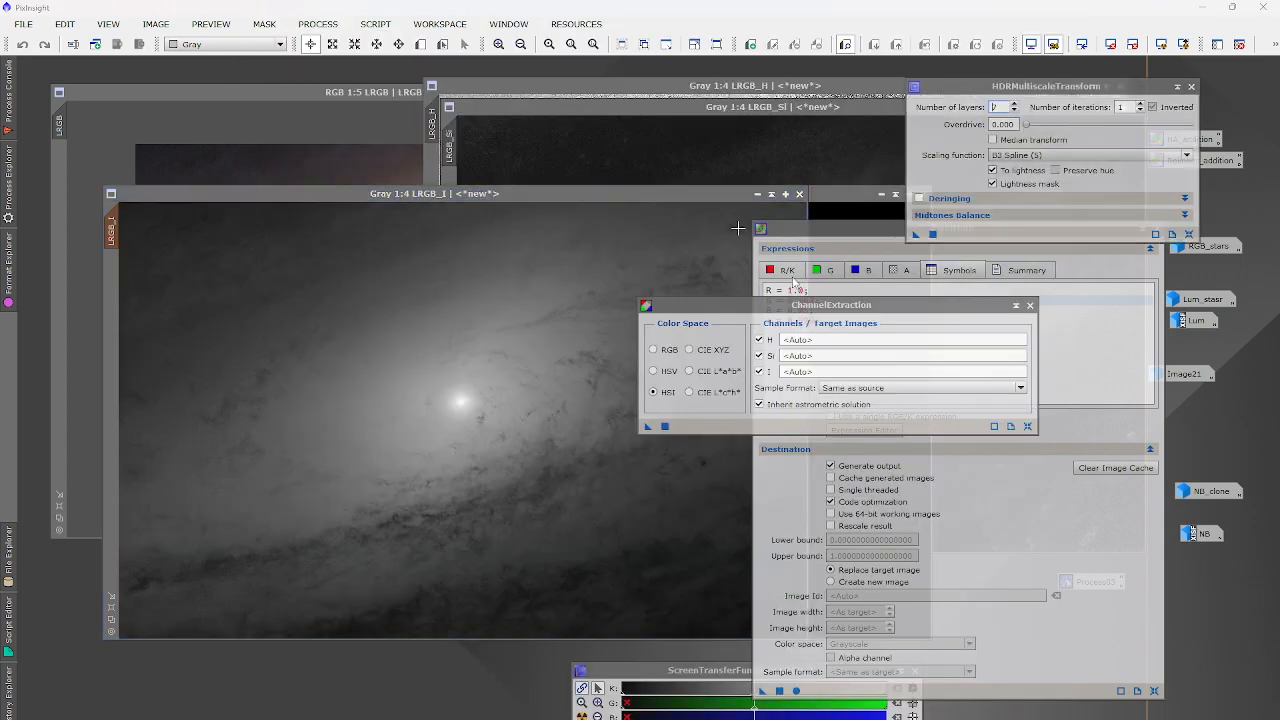
{"action": "left_click", "coordinate": [932, 234]}
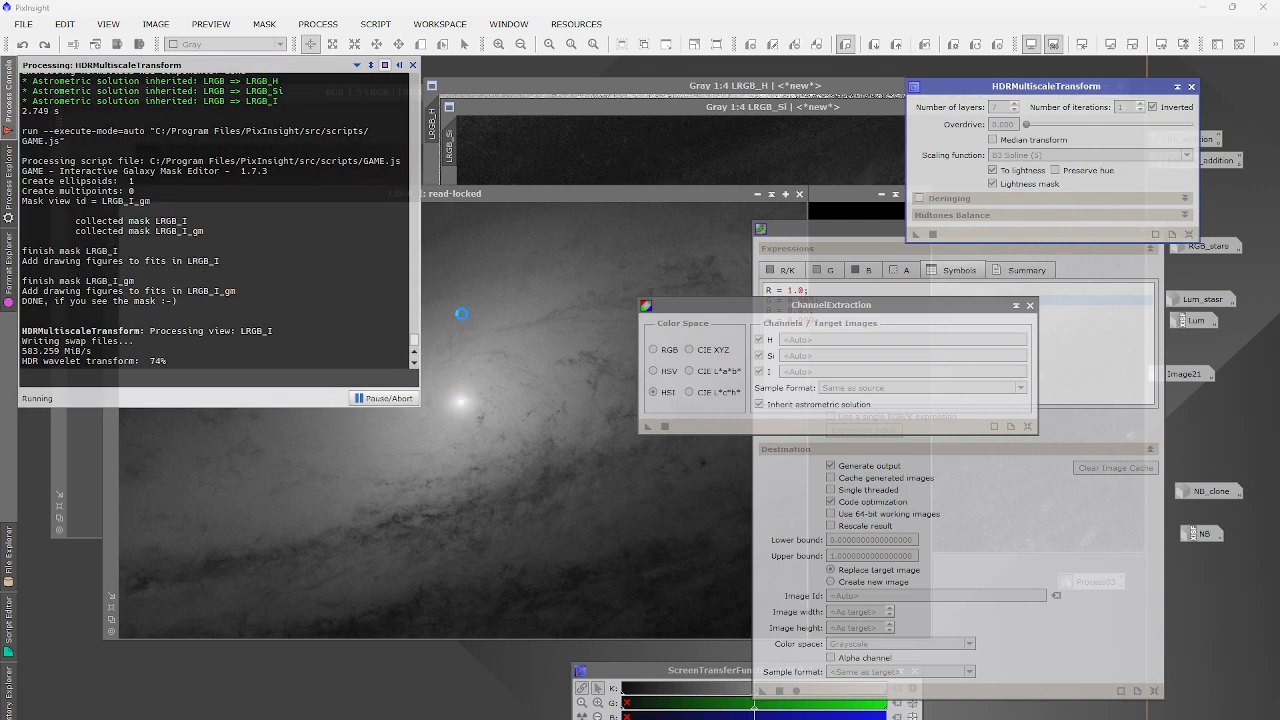
{"action": "scroll", "coordinate": [457, 394], "scroll_direction": "up", "scroll_amount": 6}
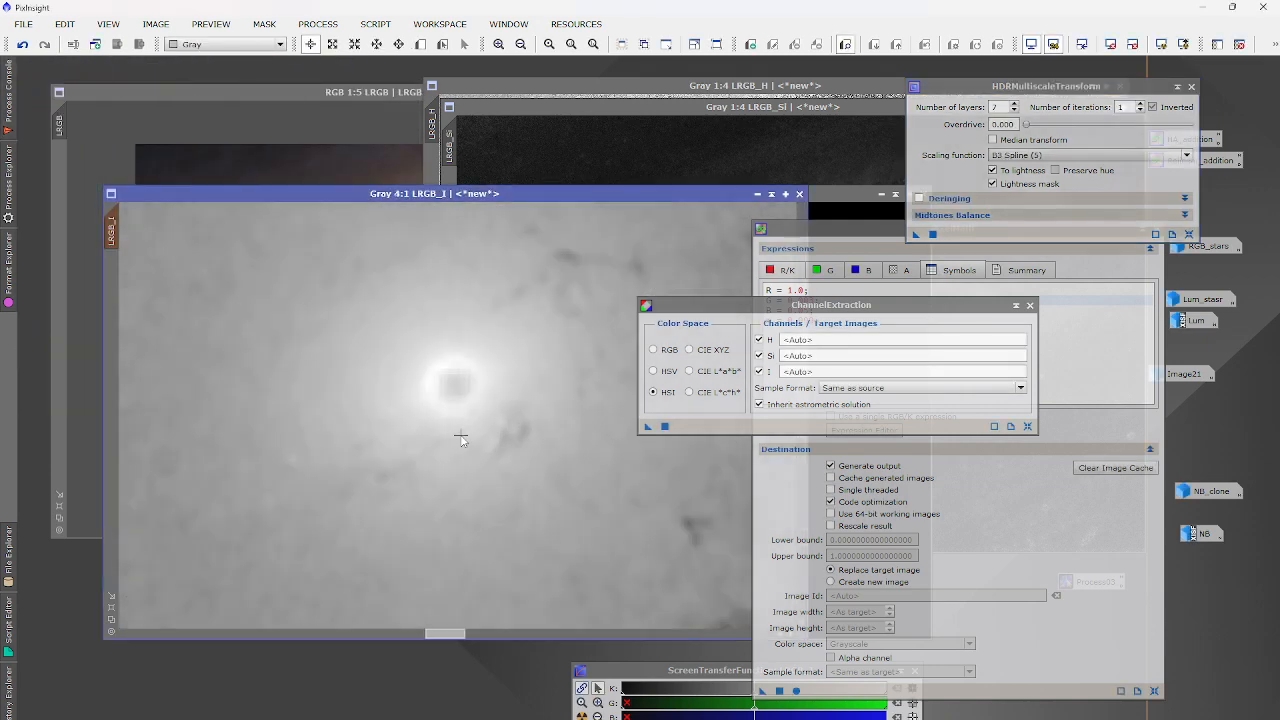
{"action": "left_click", "coordinate": [21, 44]}
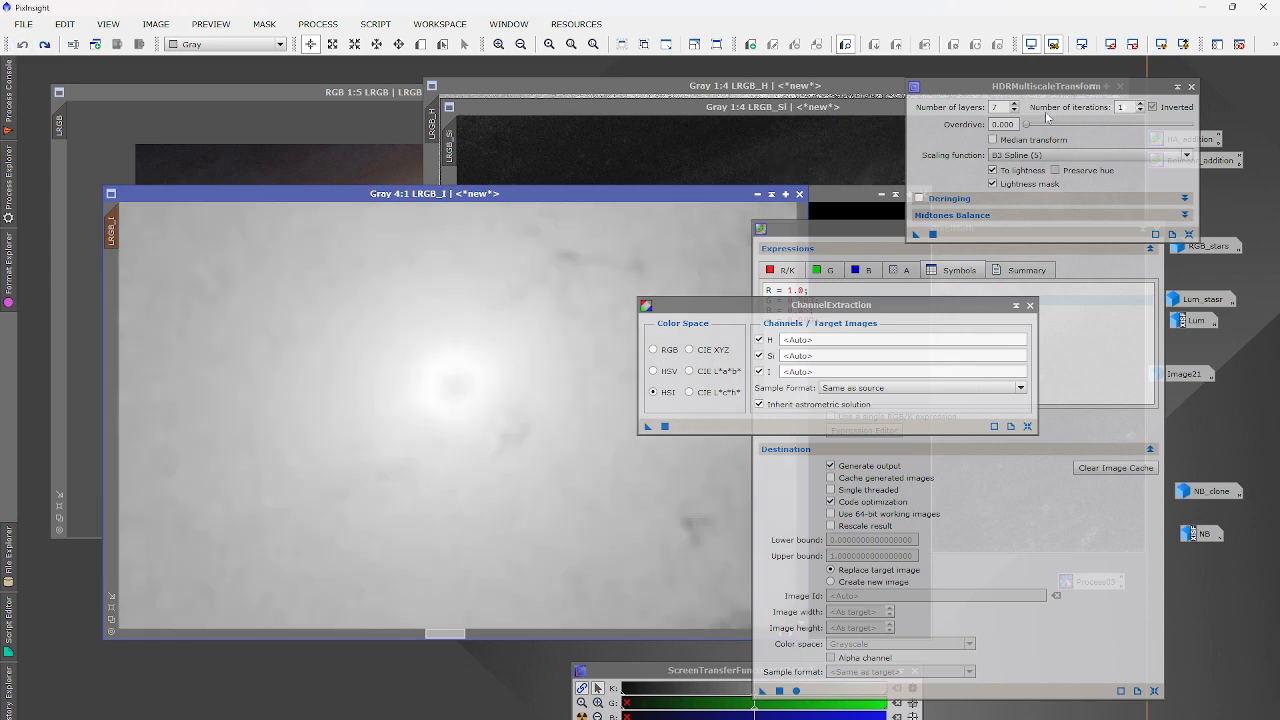
{"action": "left_click", "coordinate": [1014, 104]}
{"action": "left_click", "coordinate": [932, 234]}
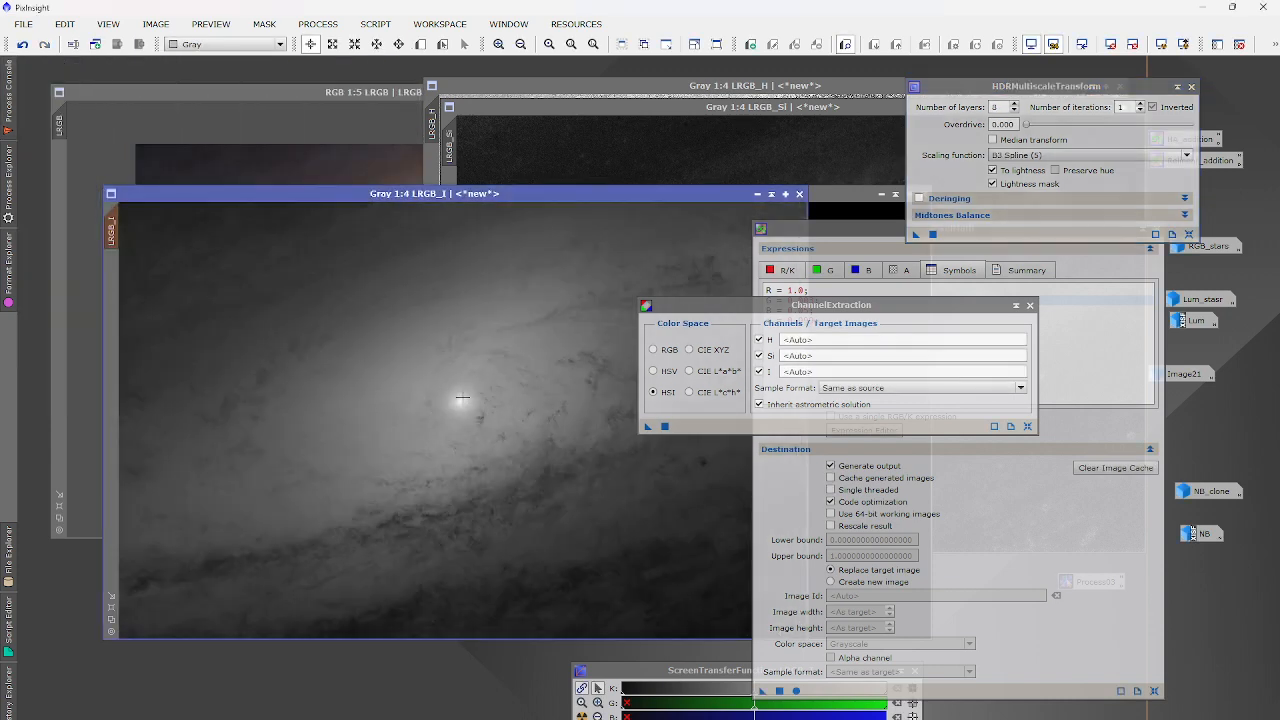
{"action": "left_click", "coordinate": [24, 45]}
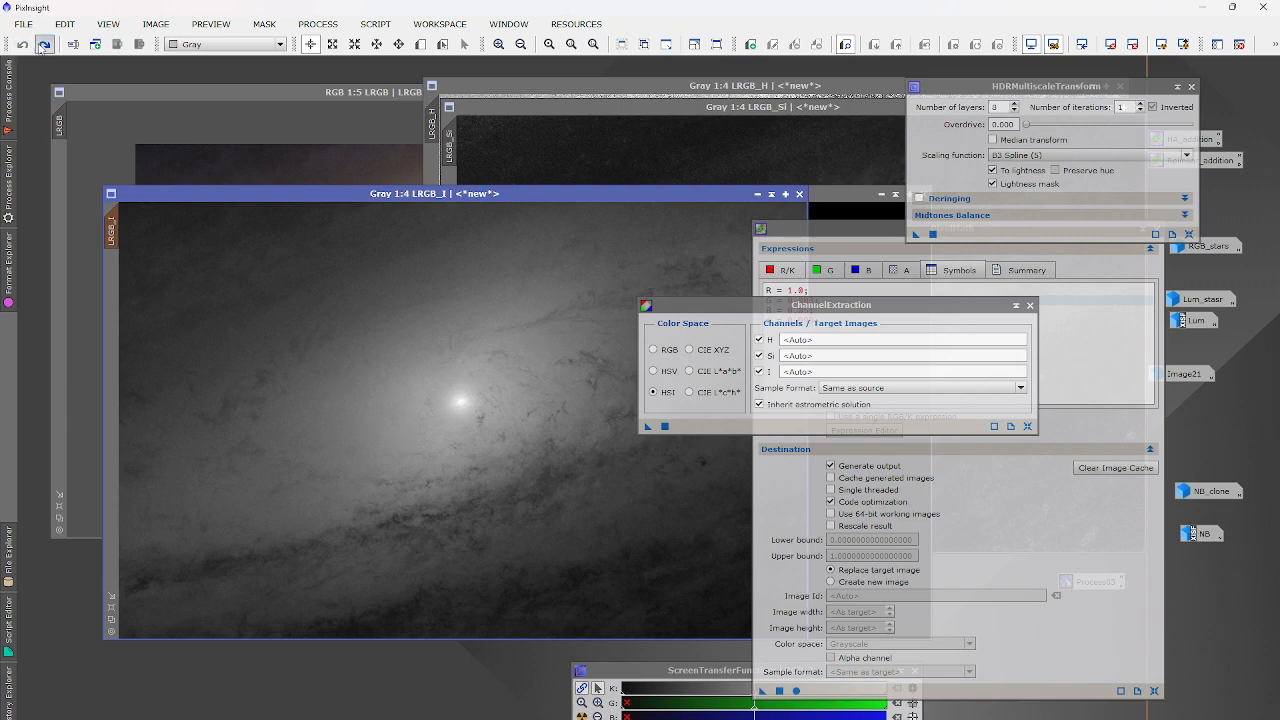
{"action": "left_click", "coordinate": [43, 45]}
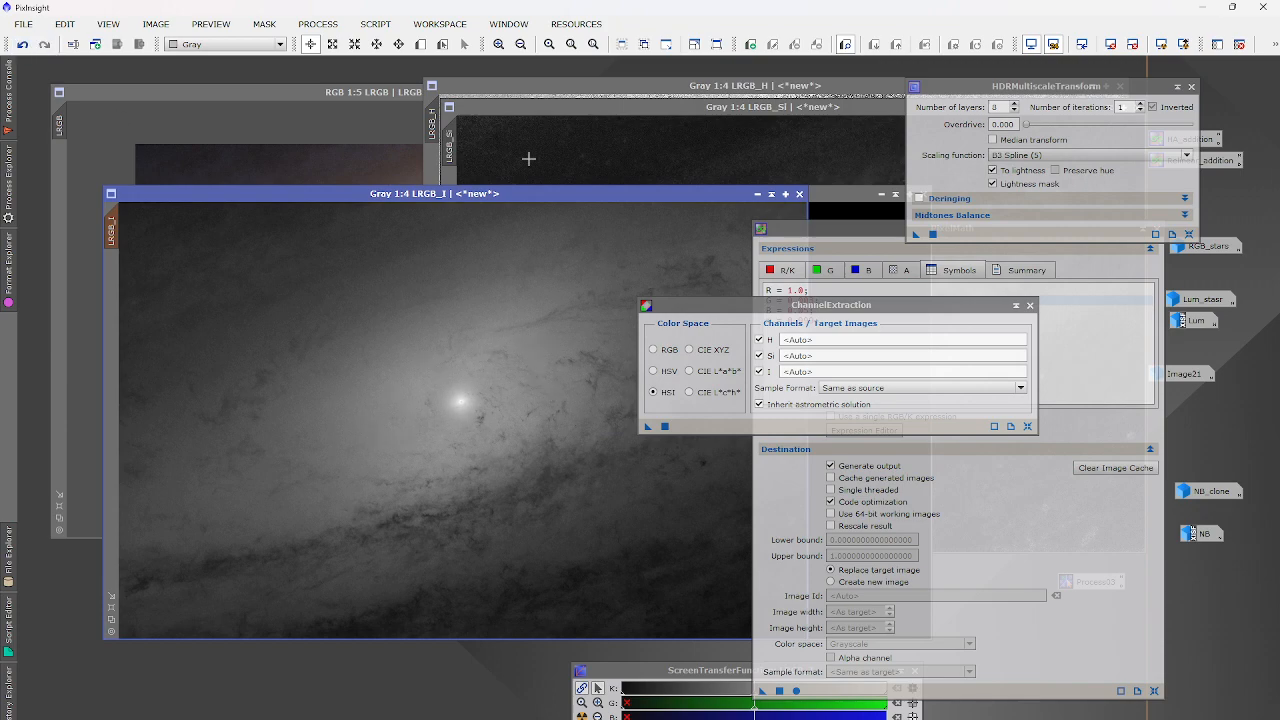
{"action": "left_click", "coordinate": [312, 130]}
Recombine the HDR intensity into LRGB via HSI ChannelCombination, then close it and HDRMultiscaleTransform.
{"action": "left_click", "coordinate": [318, 24]}
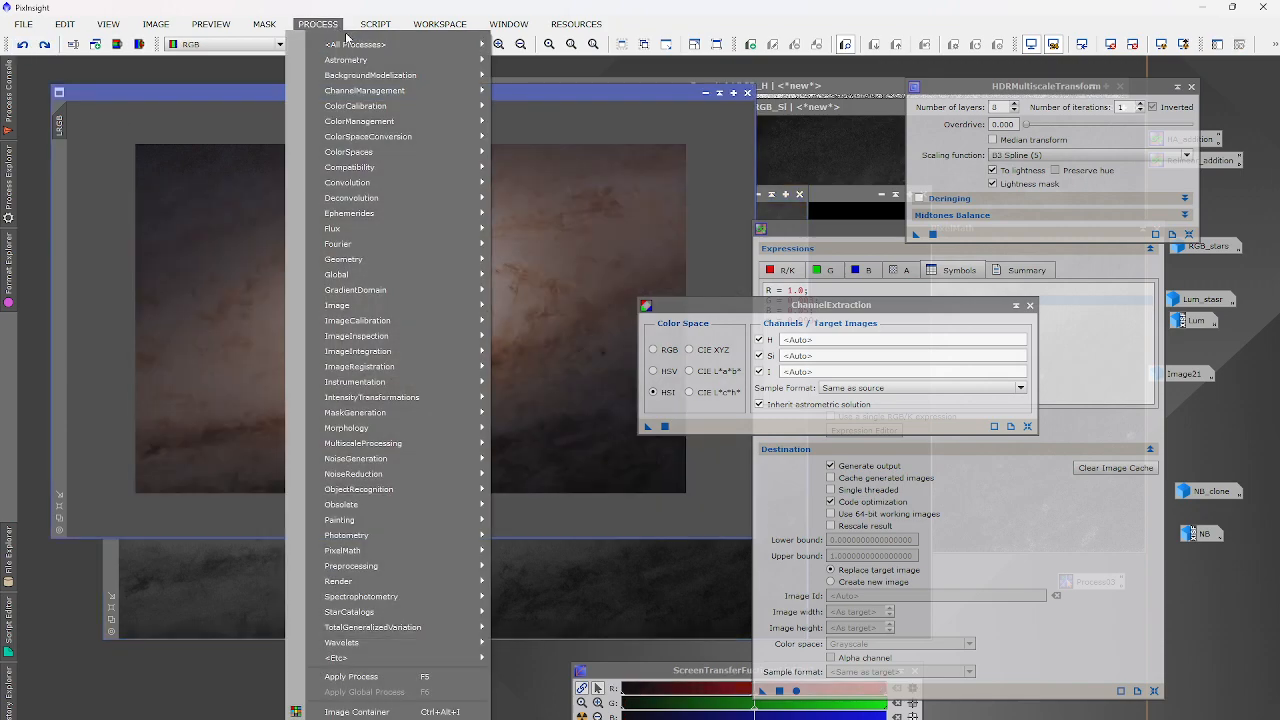
{"action": "mouse_move", "coordinate": [355, 44]}
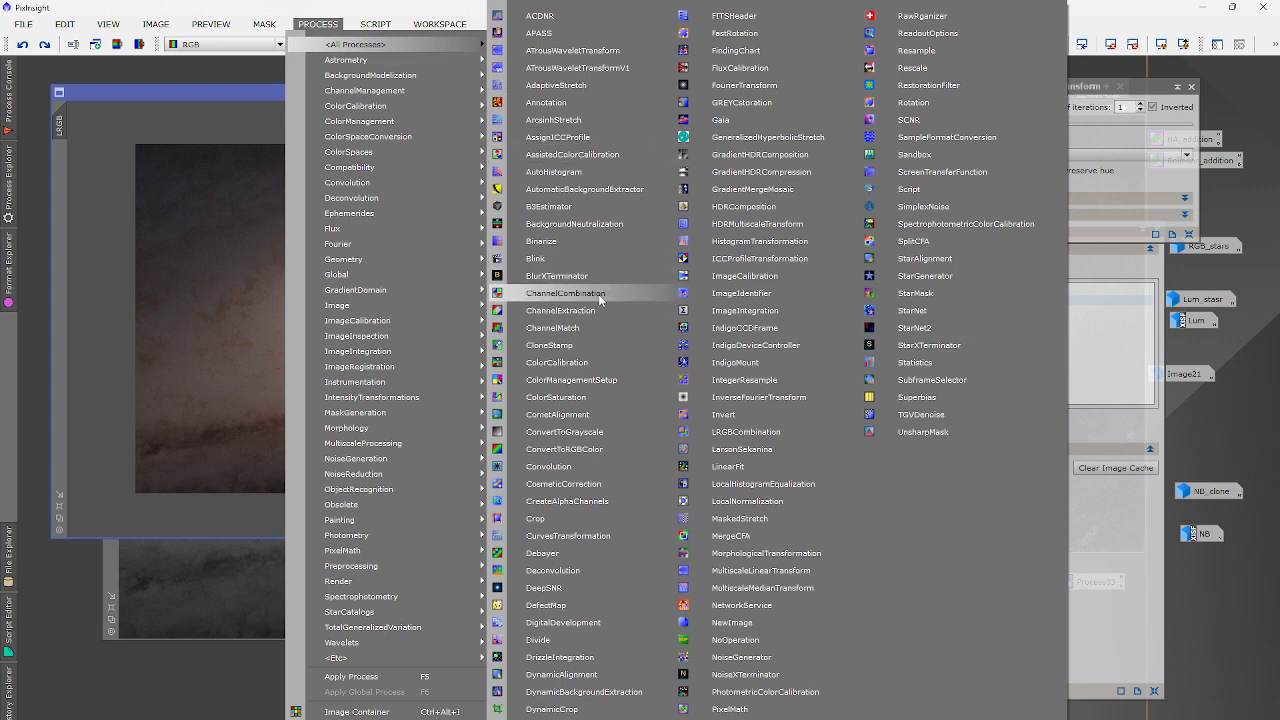
{"action": "left_click", "coordinate": [598, 294]}
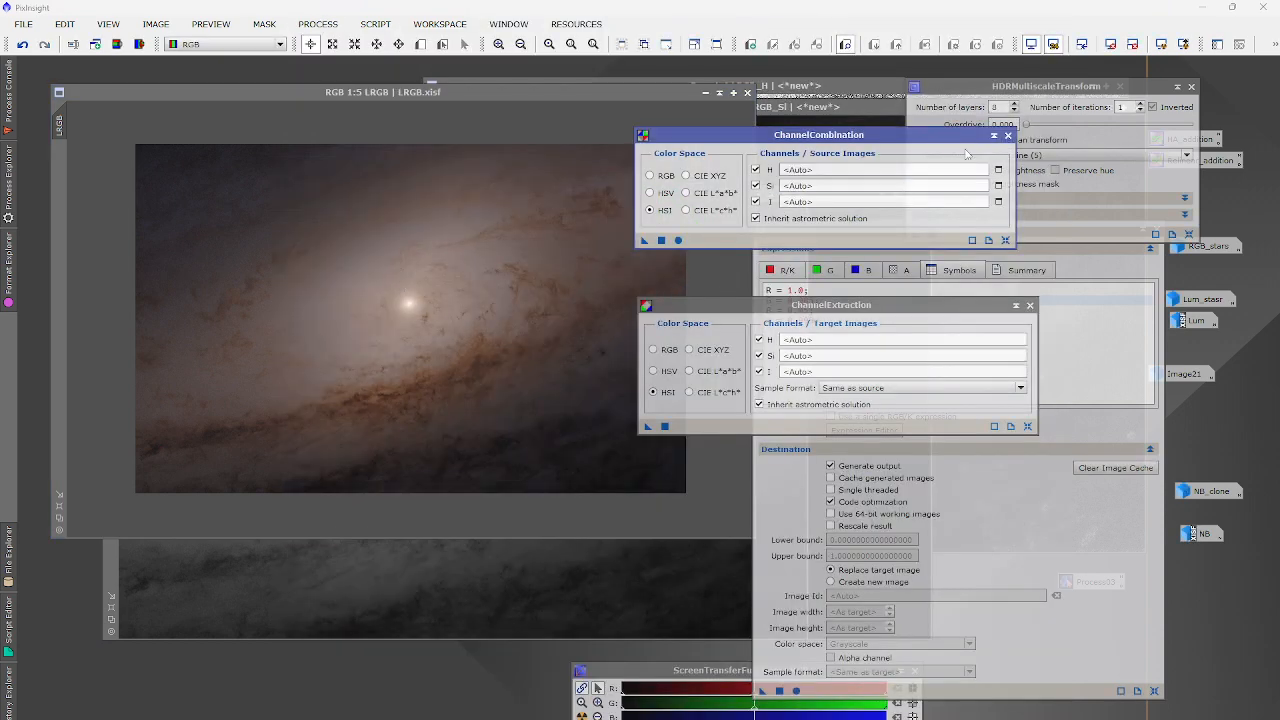
{"action": "left_click", "coordinate": [1008, 135]}
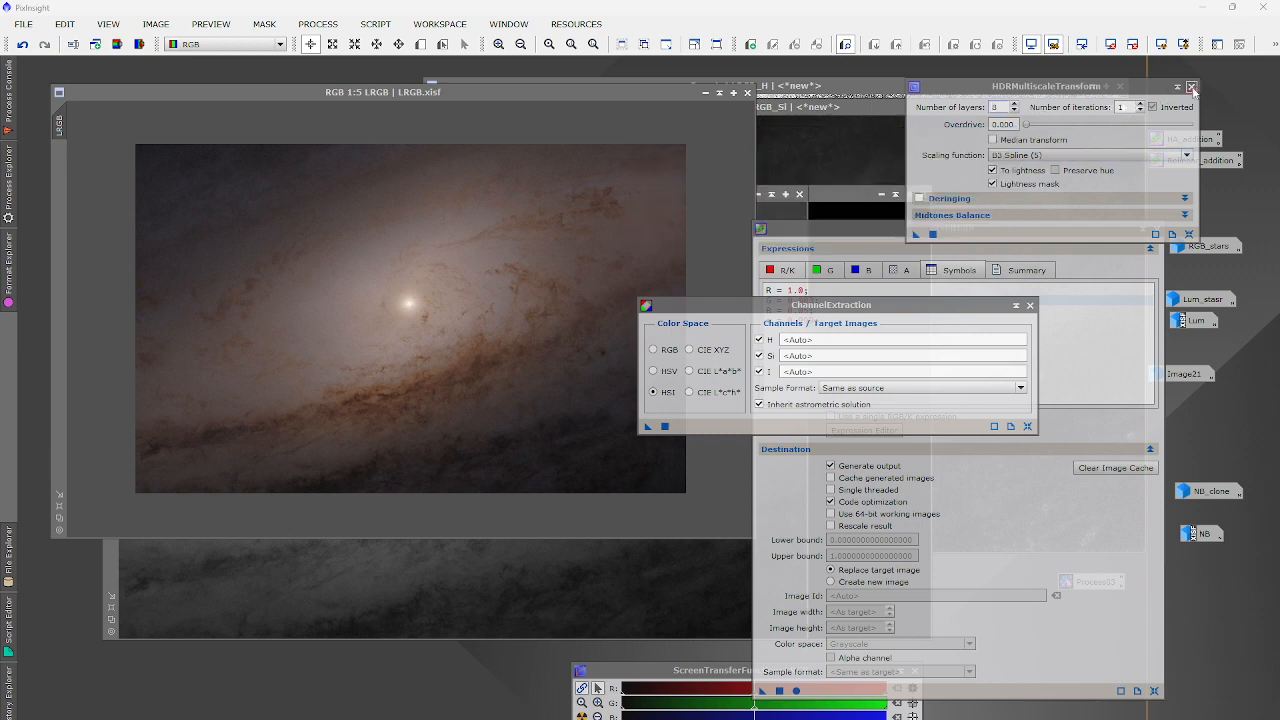
{"action": "left_click", "coordinate": [1192, 87]}
Iconize LRGB_I_gm and close the extracted H and Si images, leaving LRGB in front.
{"action": "double_click", "coordinate": [850, 199]}
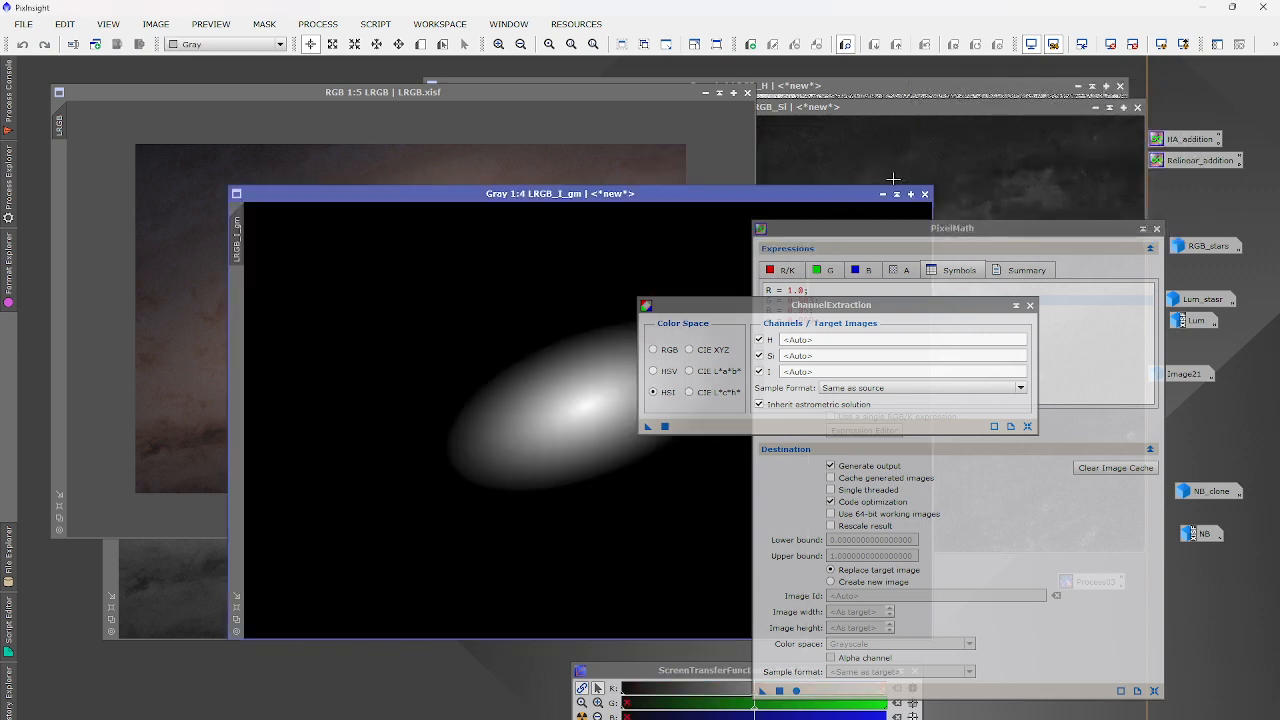
{"action": "left_click", "coordinate": [885, 194]}
{"action": "left_click", "coordinate": [1096, 107]}
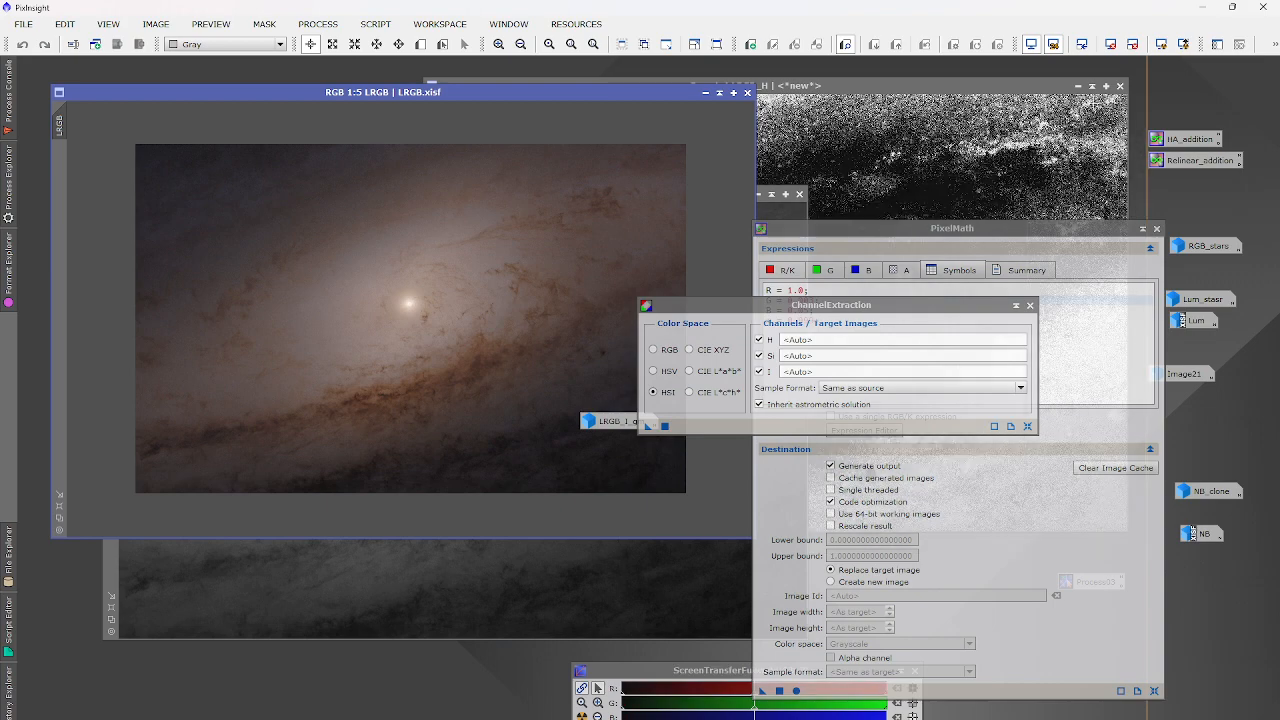
{"action": "left_click", "coordinate": [1078, 86]}
{"action": "left_click", "coordinate": [1076, 93]}
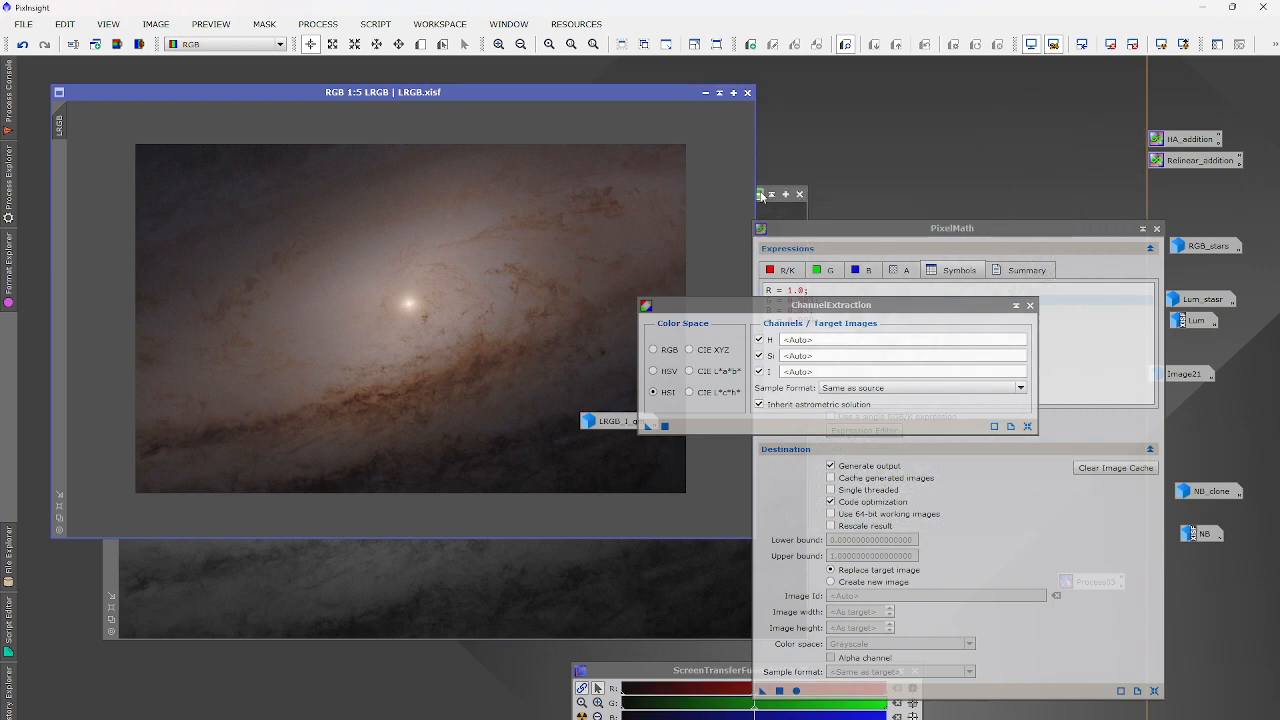
{"action": "left_click", "coordinate": [760, 194]}
Open the NB H-alpha image and preview a brighter midtones stretch with HistogramTransformation.
{"action": "double_click", "coordinate": [1196, 535]}
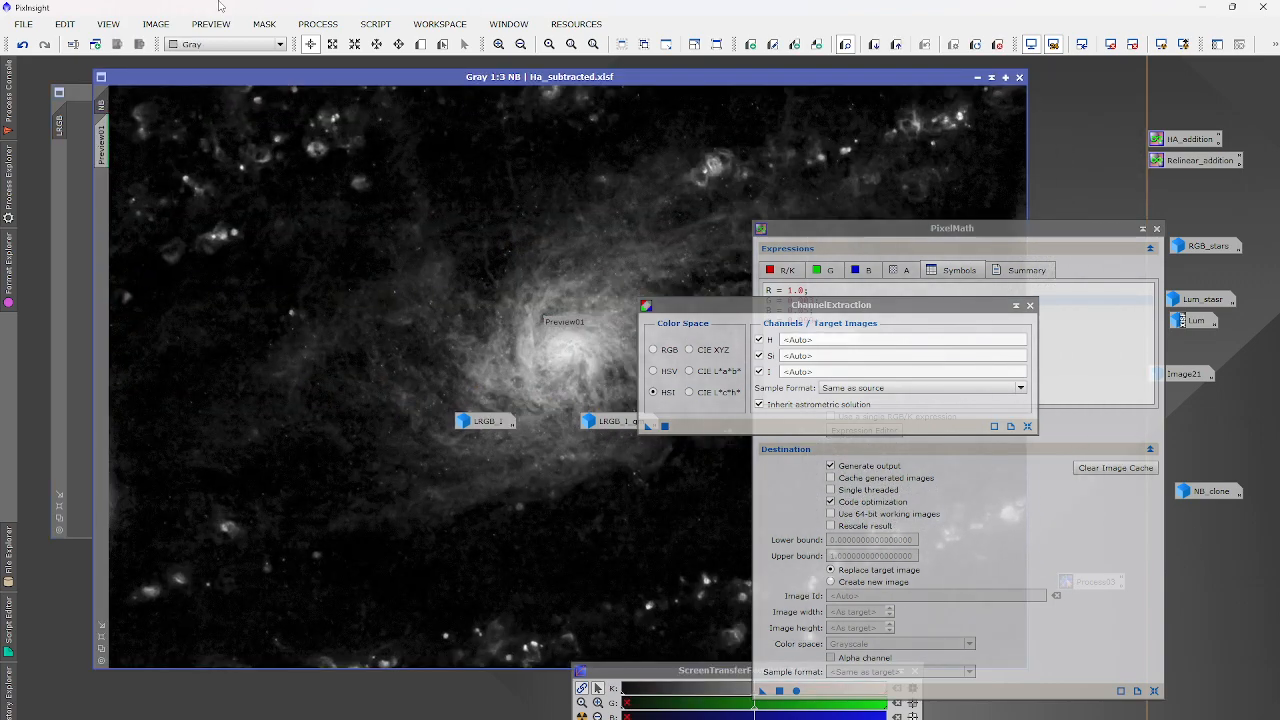
{"action": "left_click", "coordinate": [318, 24]}
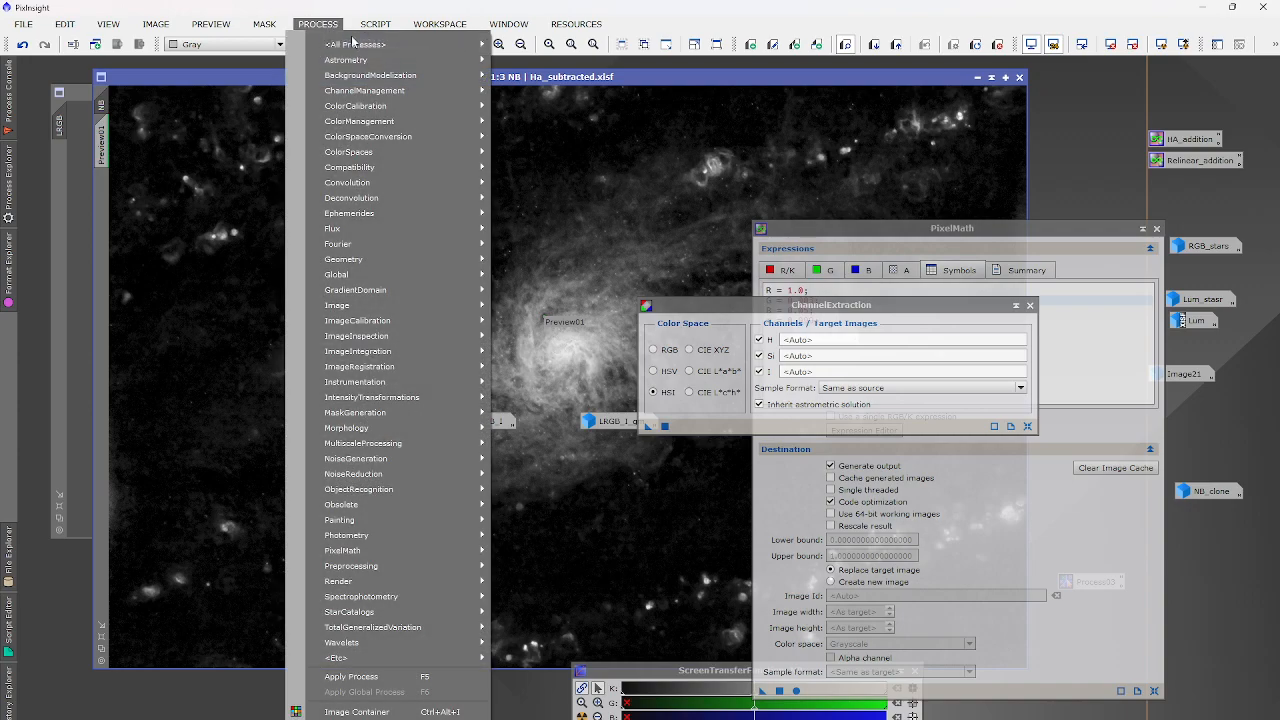
{"action": "mouse_move", "coordinate": [360, 44]}
{"action": "left_click", "coordinate": [745, 241]}
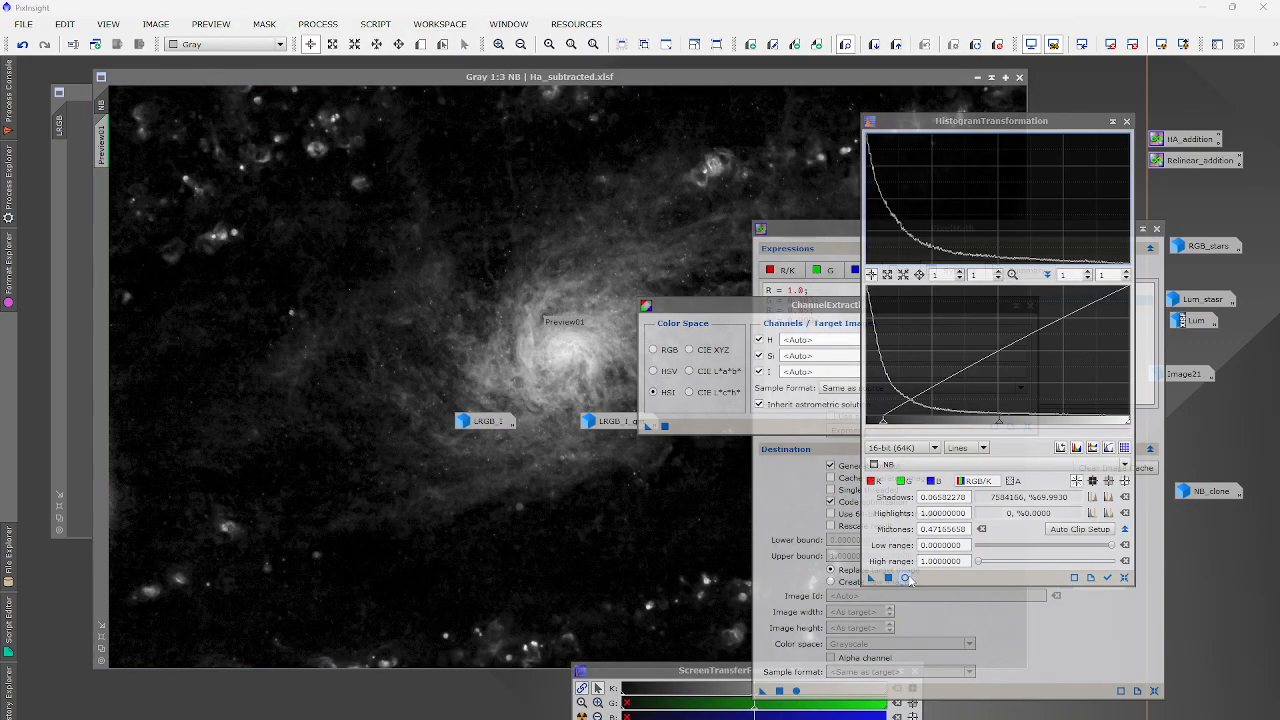
{"action": "left_click", "coordinate": [905, 578]}
{"action": "mouse_move", "coordinate": [998, 421]}
{"action": "left_mouse_down"}
{"action": "mouse_move", "coordinate": [928, 423]}
{"action": "mouse_move", "coordinate": [943, 423]}
{"action": "left_mouse_up"}
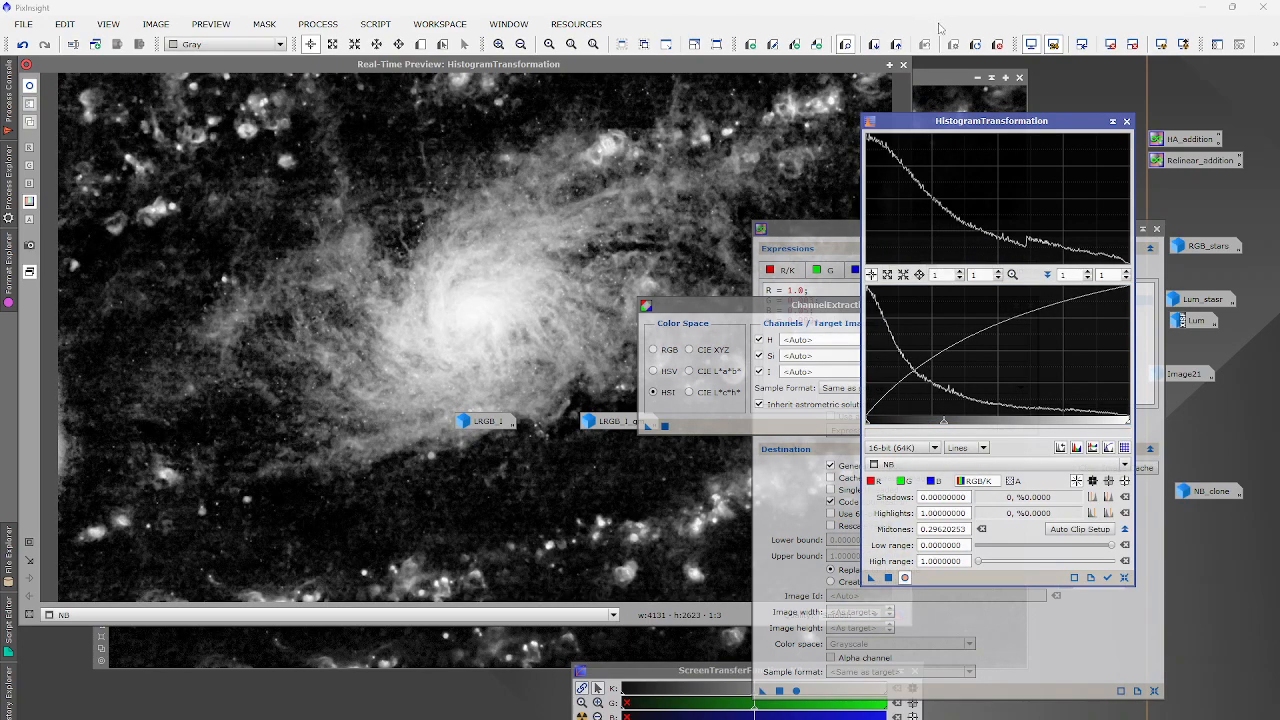
{"action": "left_click", "coordinate": [903, 64]}
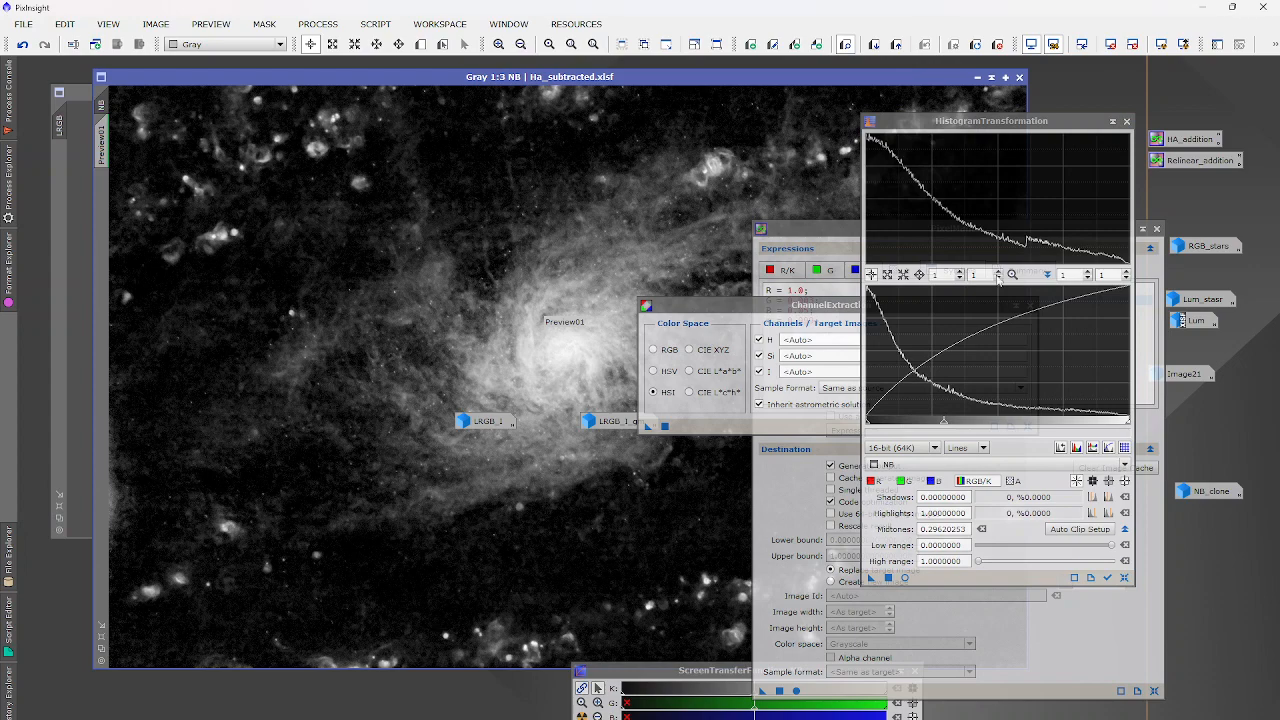
{"action": "left_click", "coordinate": [1126, 121]}
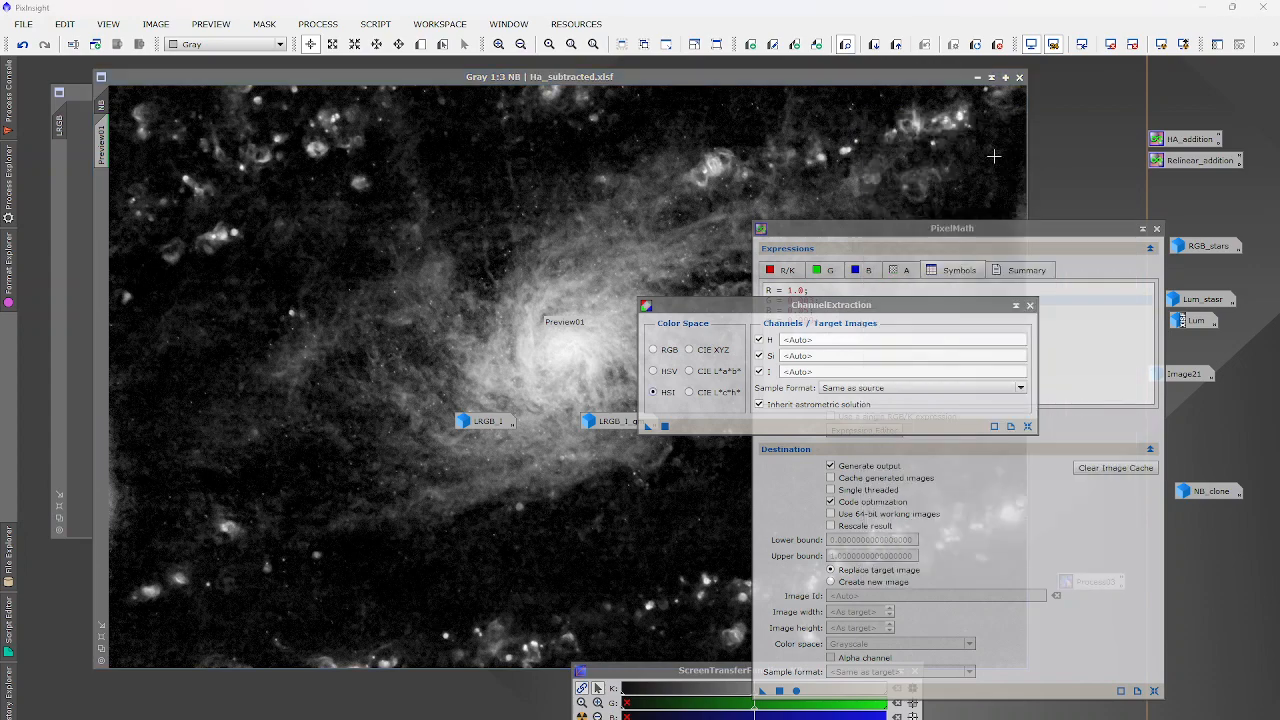
Move icons aside, apply the PixelMath H-alpha blend to LRGB, inspect it, then undo.
{"action": "left_click", "coordinate": [85, 310]}
{"action": "scroll", "coordinate": [345, 343], "scroll_direction": "up", "scroll_amount": 1}
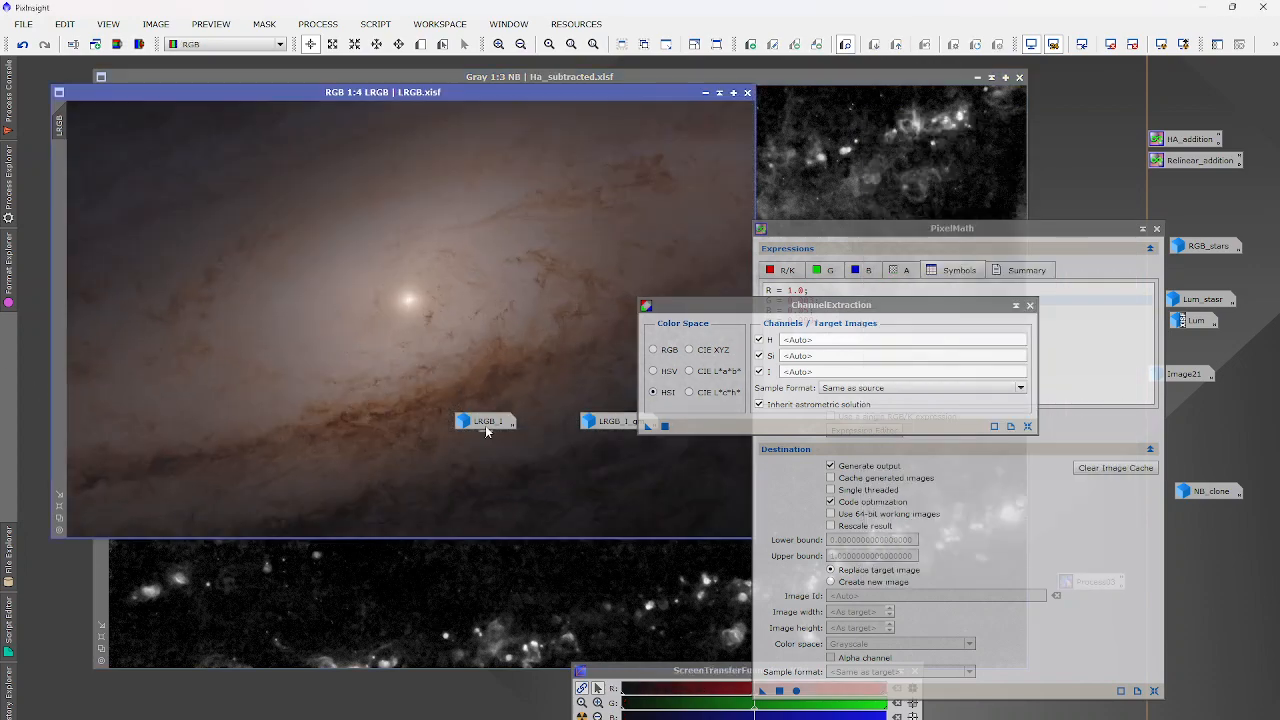
{"action": "left_click_drag", "start_coordinate": [486, 430], "coordinate": [1067, 178]}
{"action": "left_click_drag", "start_coordinate": [588, 423], "coordinate": [1082, 200]}
{"action": "left_click_drag", "start_coordinate": [892, 312], "coordinate": [1107, 111]}
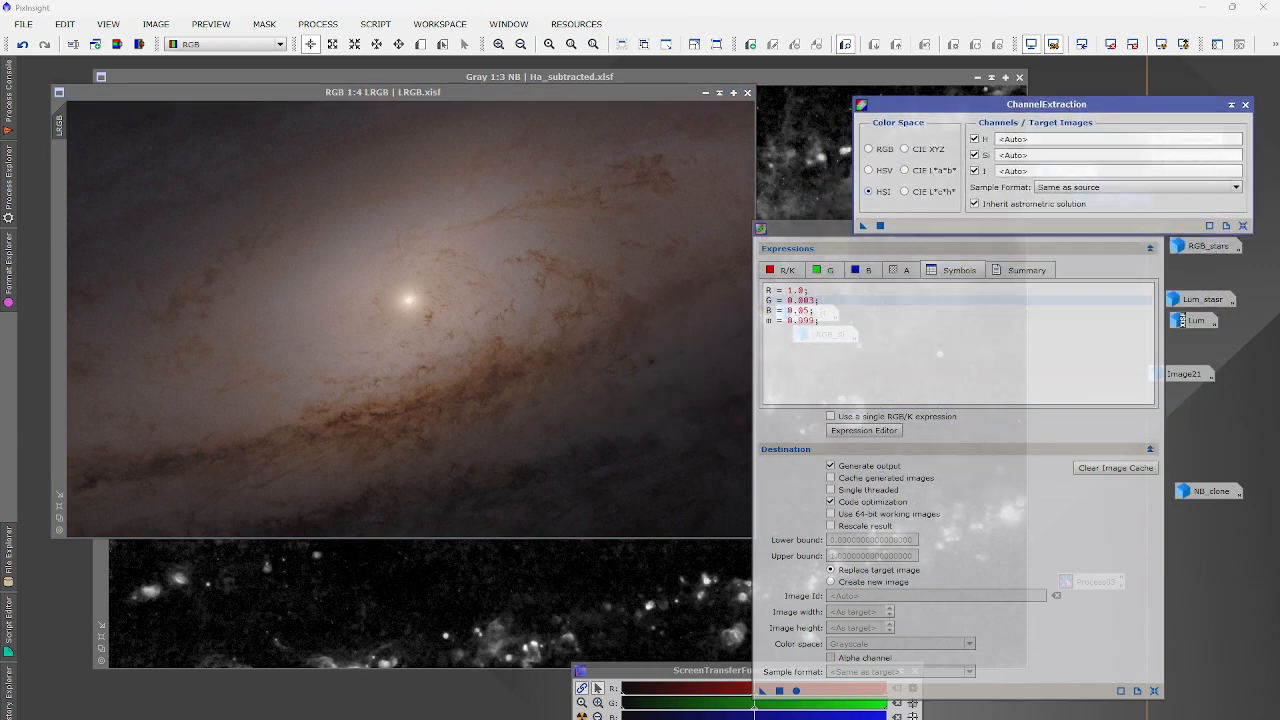
{"action": "left_click_drag", "start_coordinate": [763, 691], "coordinate": [355, 298]}
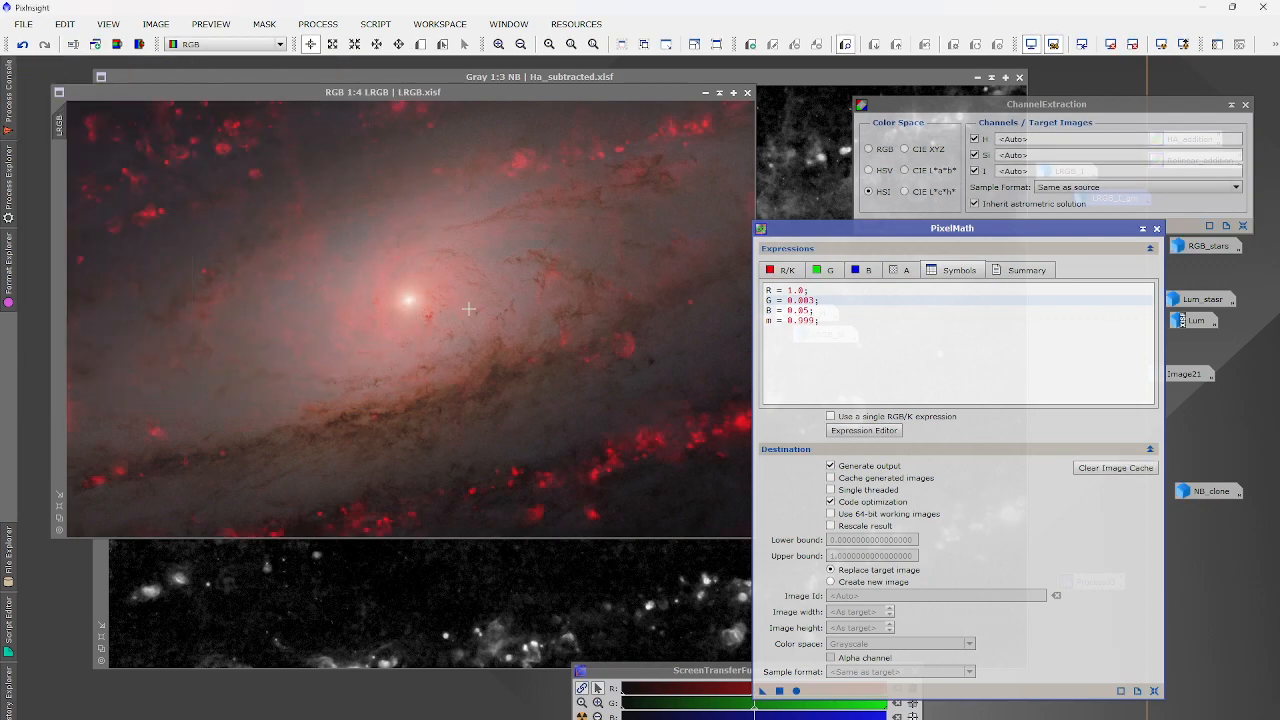
{"action": "scroll", "coordinate": [416, 300], "scroll_direction": "up", "scroll_amount": 1}
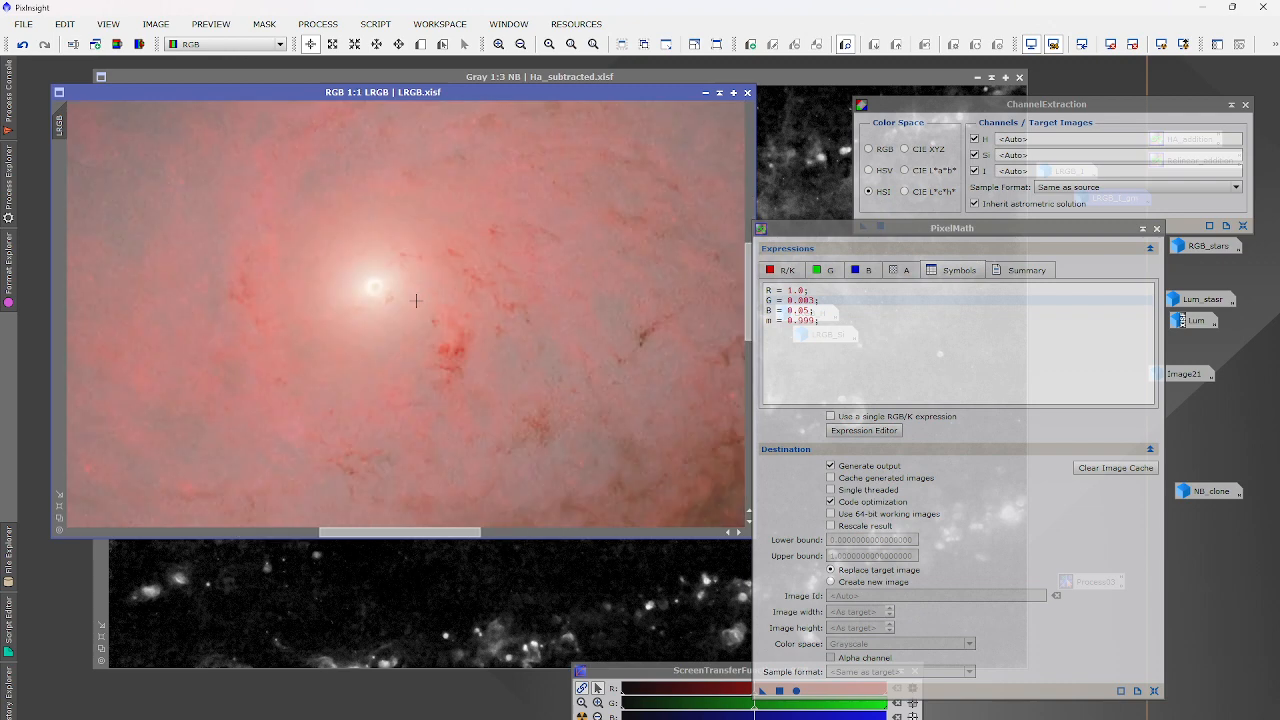
{"action": "scroll", "coordinate": [502, 352], "scroll_direction": "down", "scroll_amount": 4}
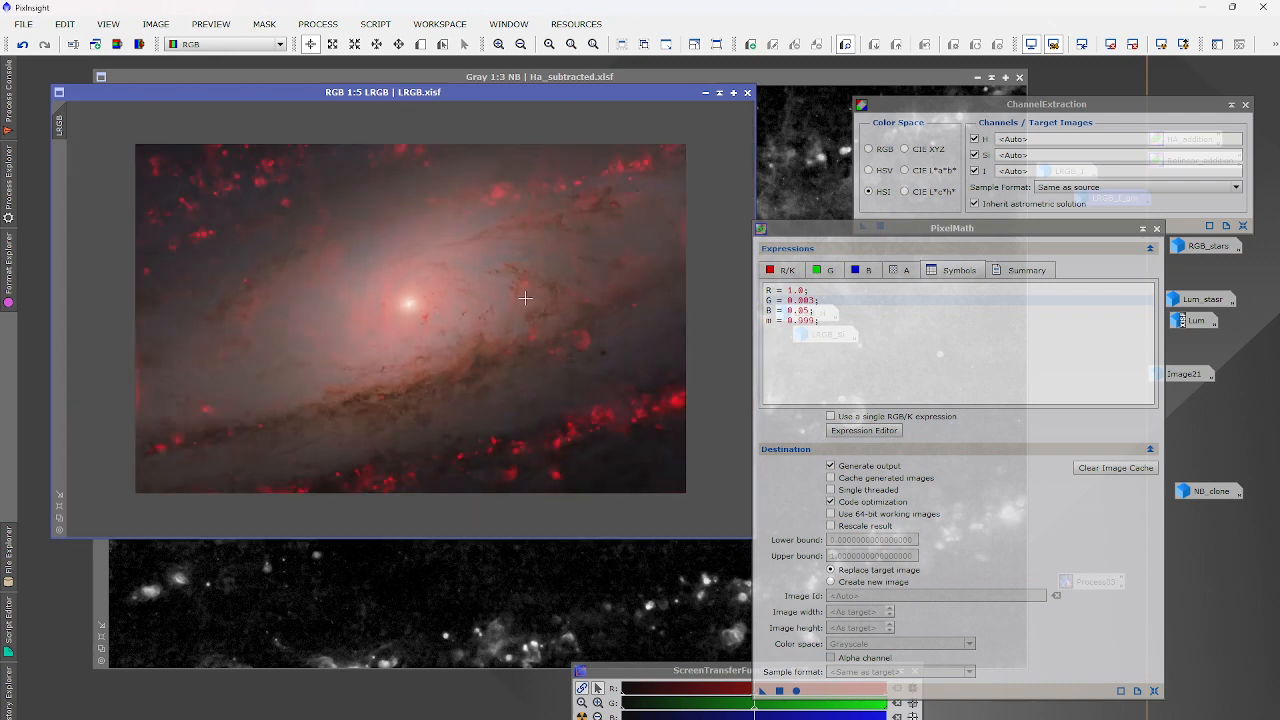
{"action": "scroll", "coordinate": [406, 296], "scroll_direction": "up", "scroll_amount": 1}
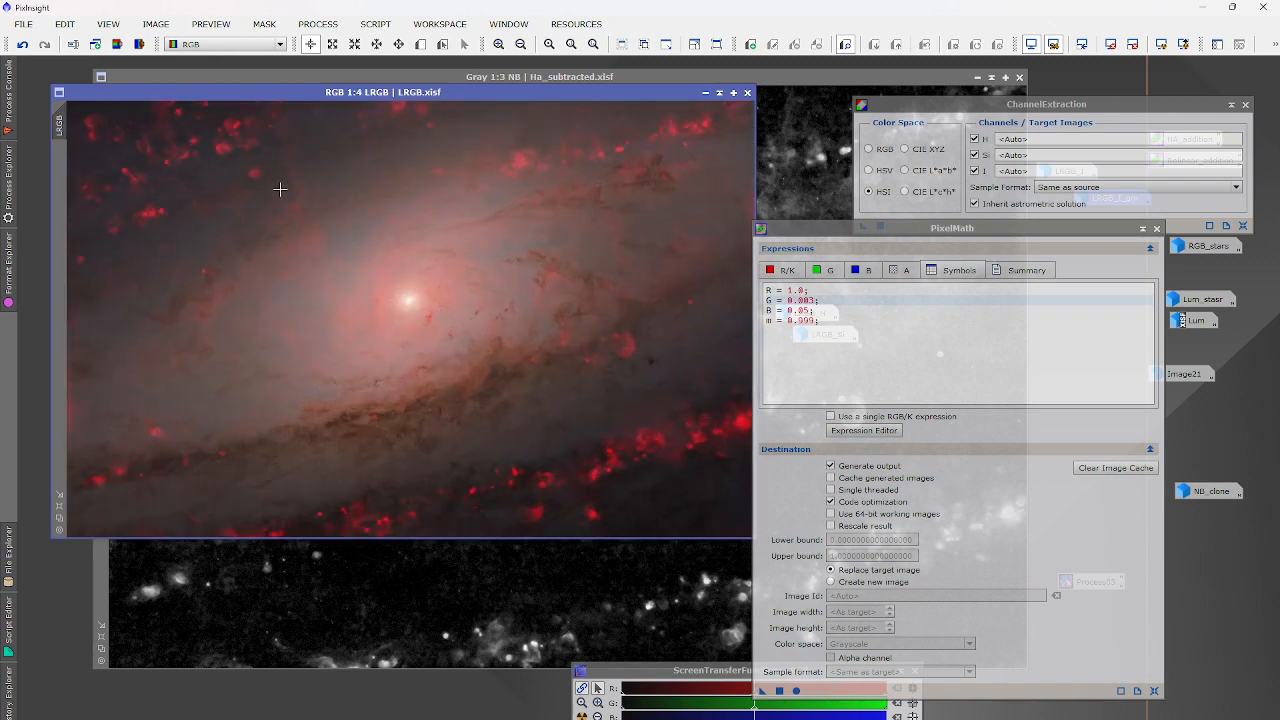
{"action": "left_click", "coordinate": [21, 45]}
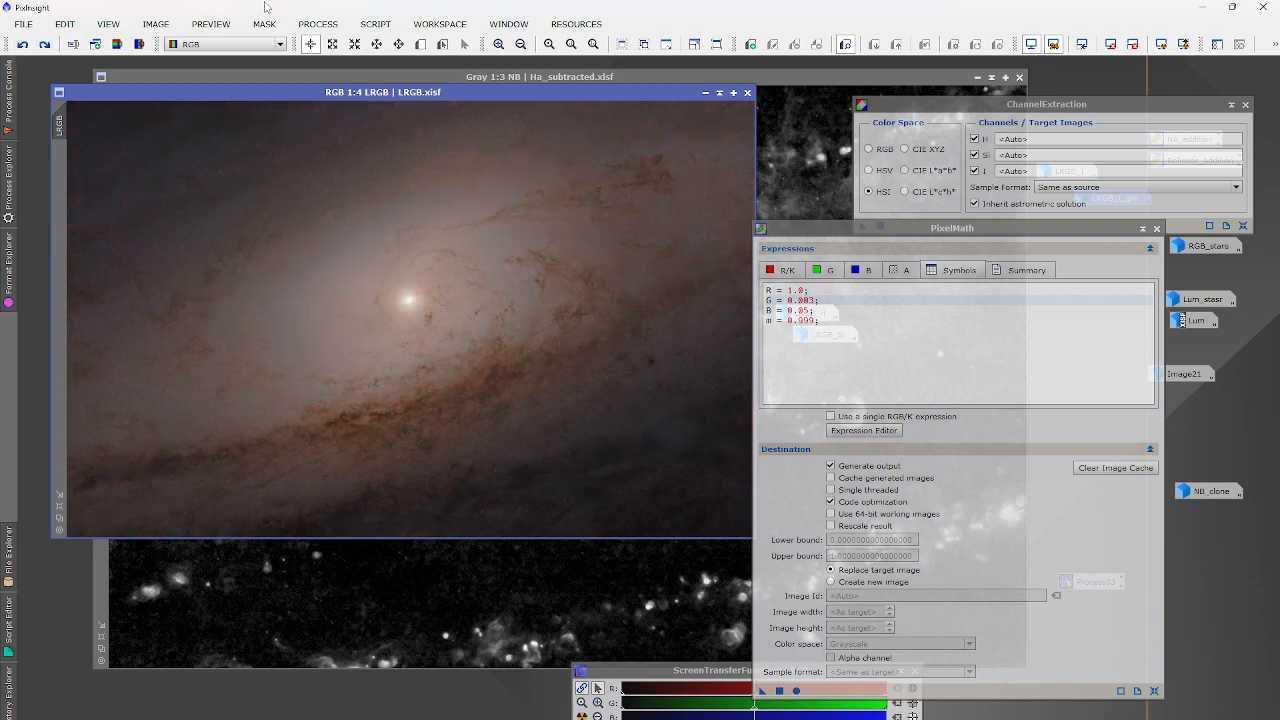
Apply HistogramTransformation to LRGB with midtones set to 0.567.
{"action": "left_click", "coordinate": [318, 23]}
{"action": "mouse_move", "coordinate": [343, 44]}
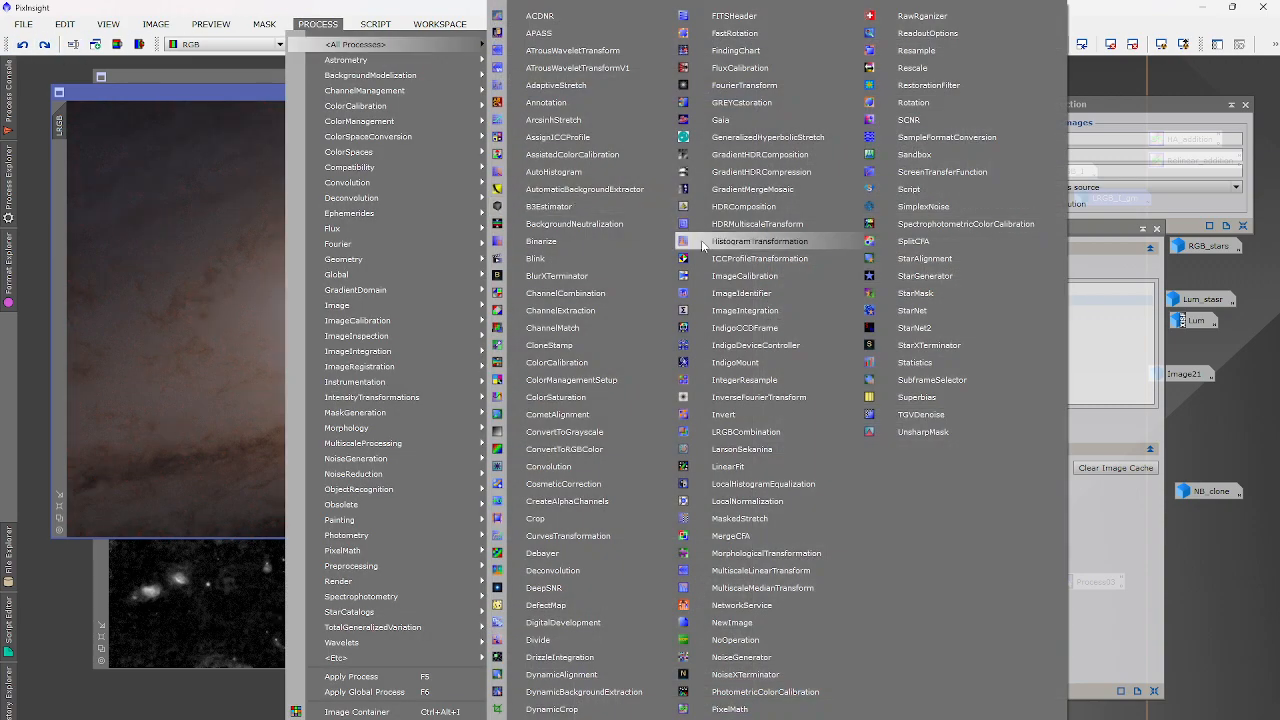
{"action": "left_click", "coordinate": [720, 241]}
{"action": "left_click", "coordinate": [905, 578]}
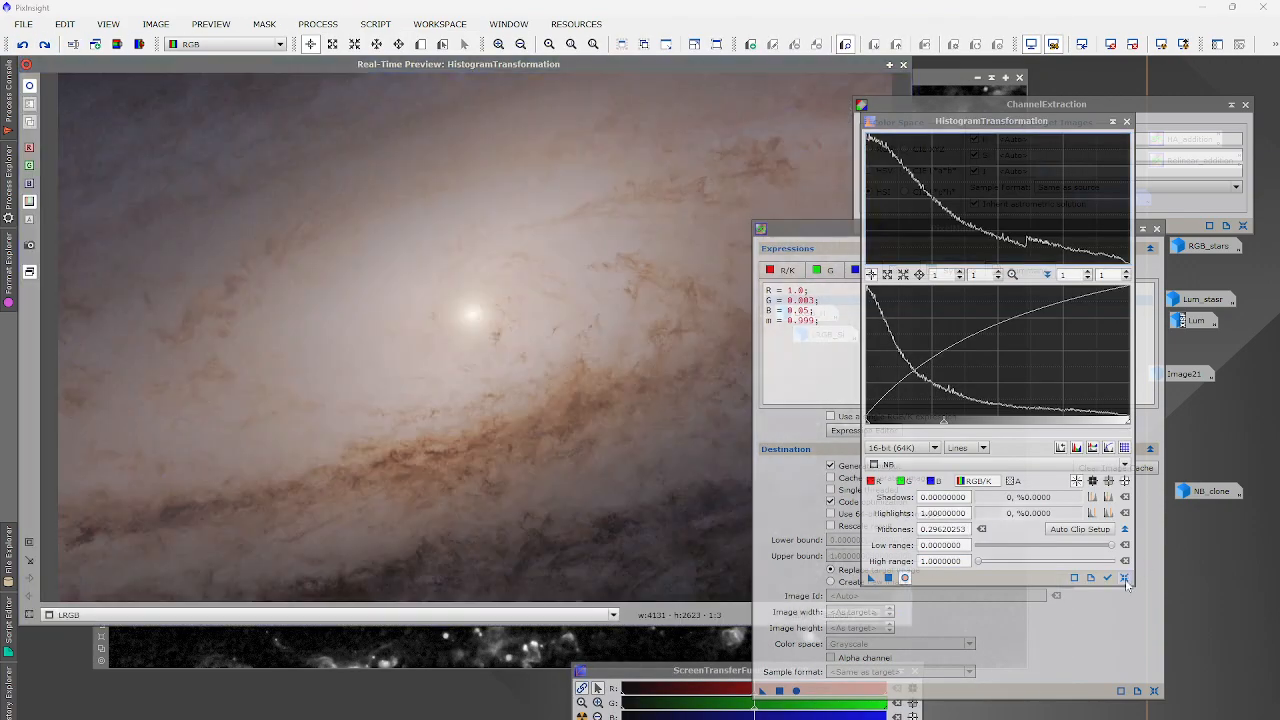
{"action": "left_click_drag", "start_coordinate": [943, 420], "coordinate": [1015, 424]}
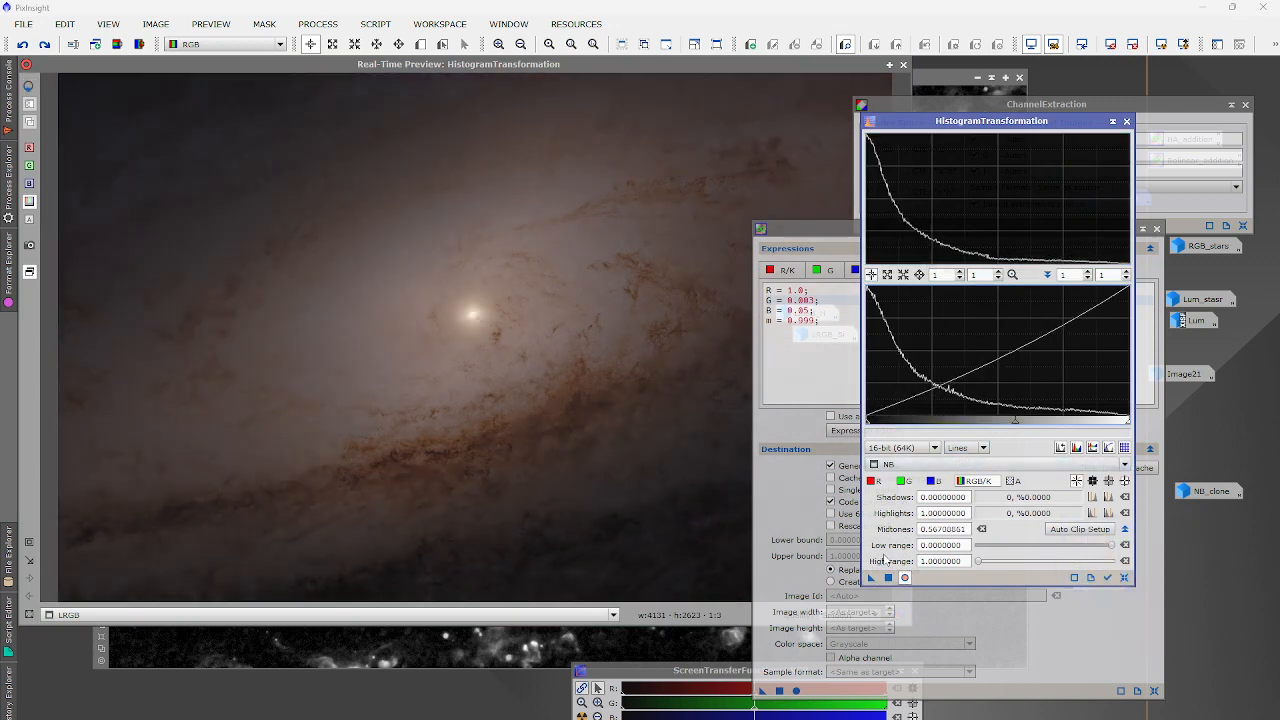
{"action": "left_click", "coordinate": [888, 578]}
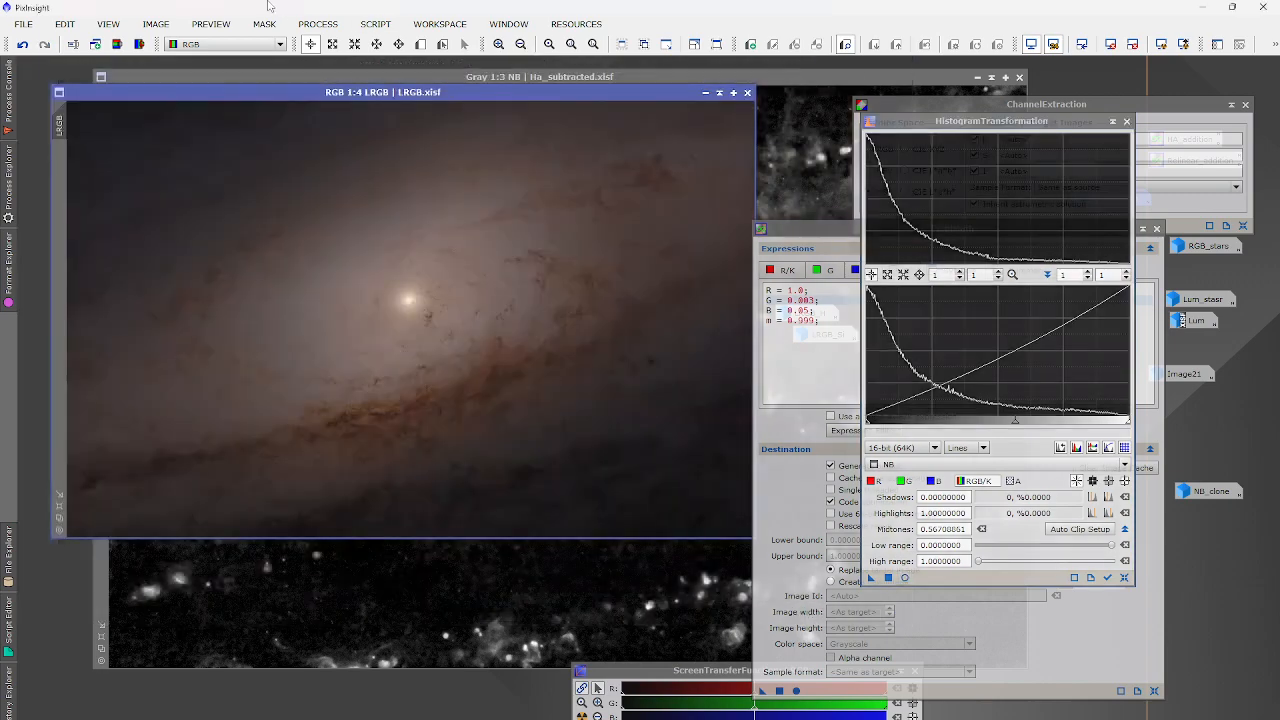
Apply SMI ExponentialTransformation at order 0.7 with lightness mask, then reapply the PixelMath H-alpha blend.
{"action": "left_click", "coordinate": [318, 24]}
{"action": "mouse_move", "coordinate": [320, 47]}
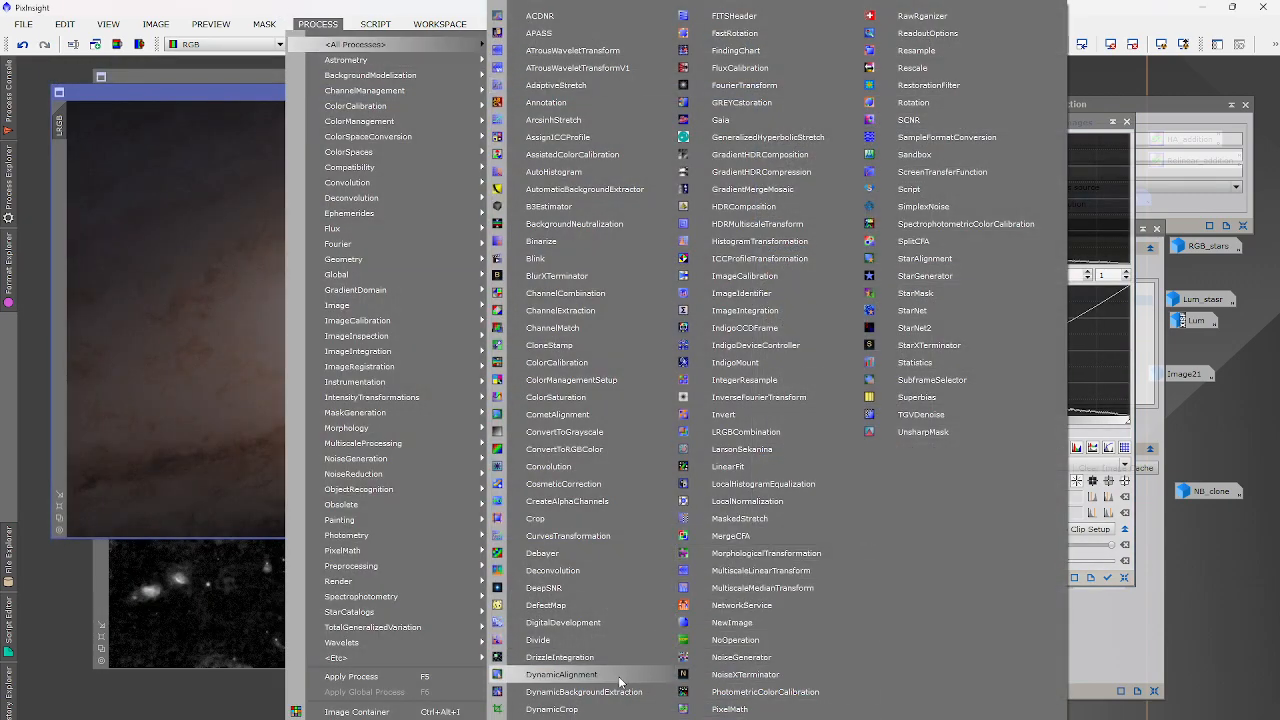
{"action": "left_click", "coordinate": [590, 718]}
{"action": "left_click", "coordinate": [983, 526]}
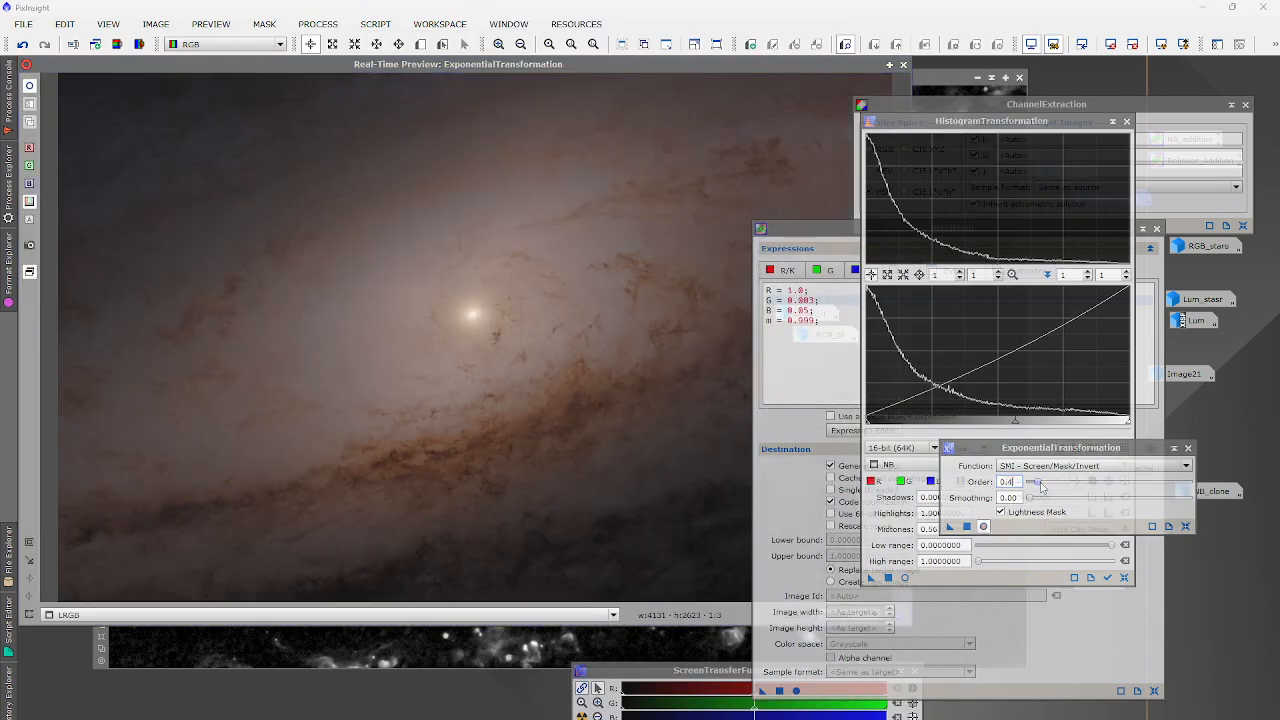
{"action": "left_click_drag", "start_coordinate": [1041, 487], "coordinate": [1050, 487]}
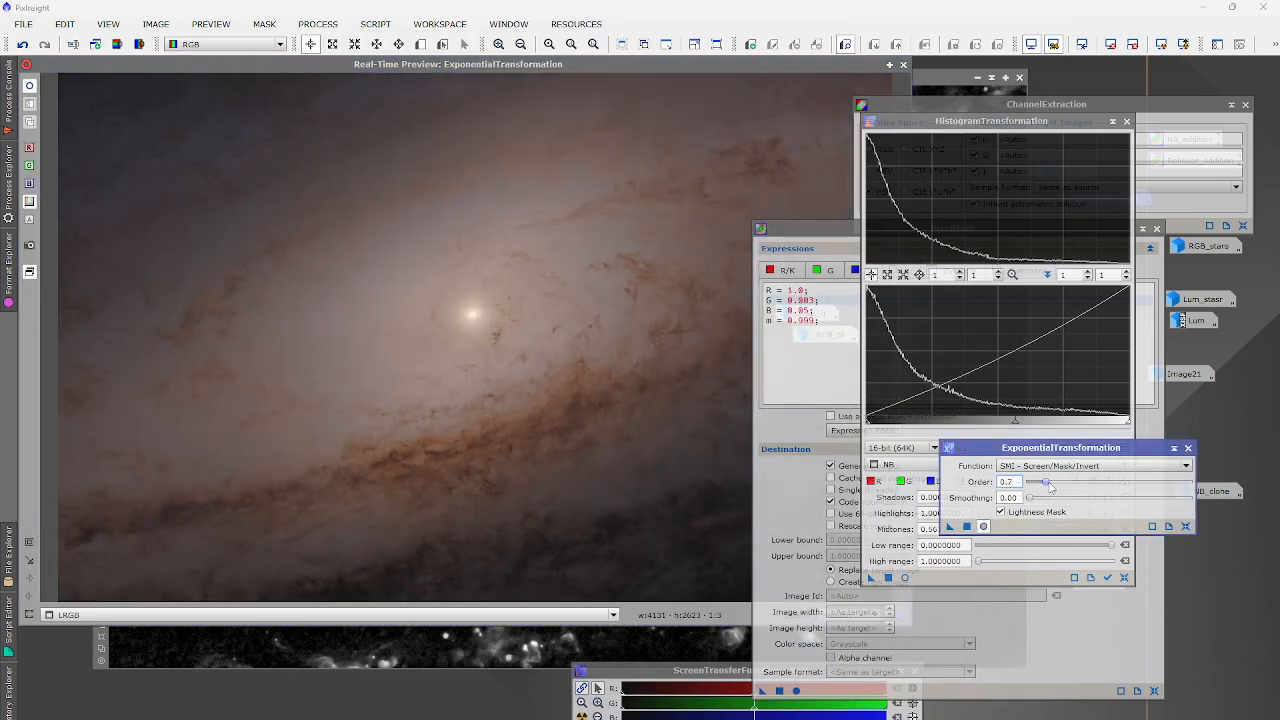
{"action": "left_click", "coordinate": [966, 526]}
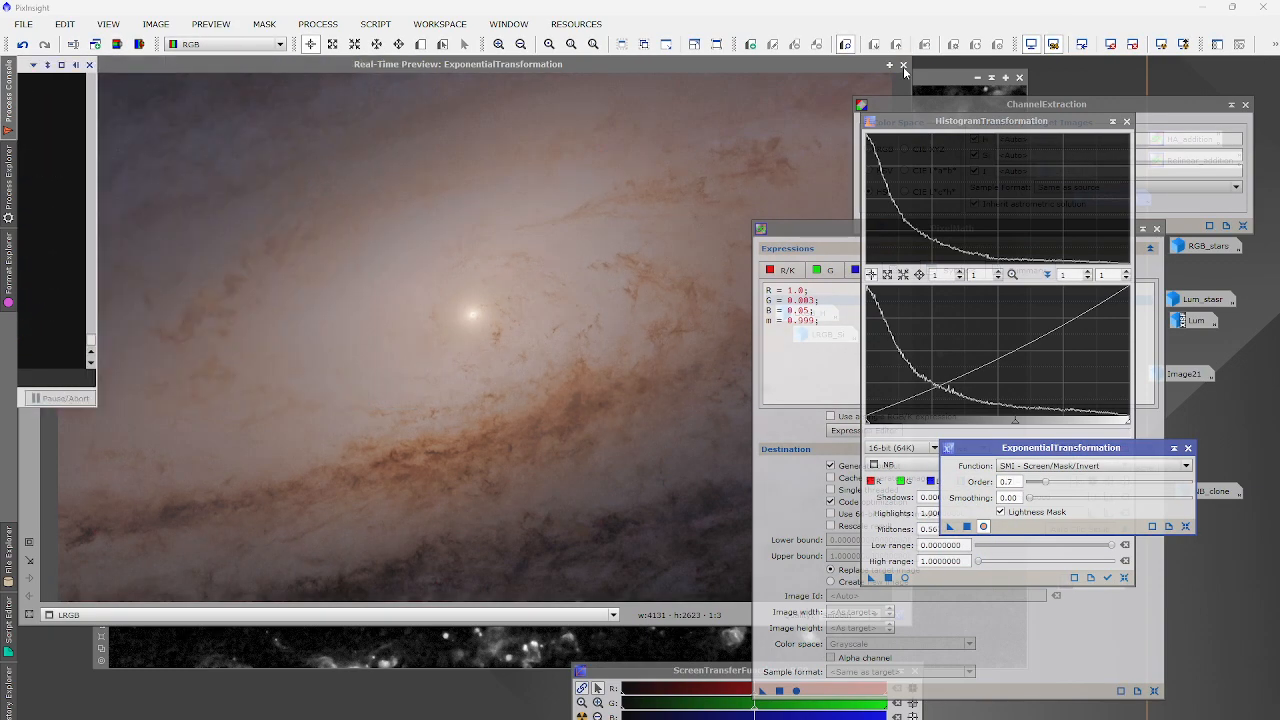
{"action": "left_click", "coordinate": [903, 65]}
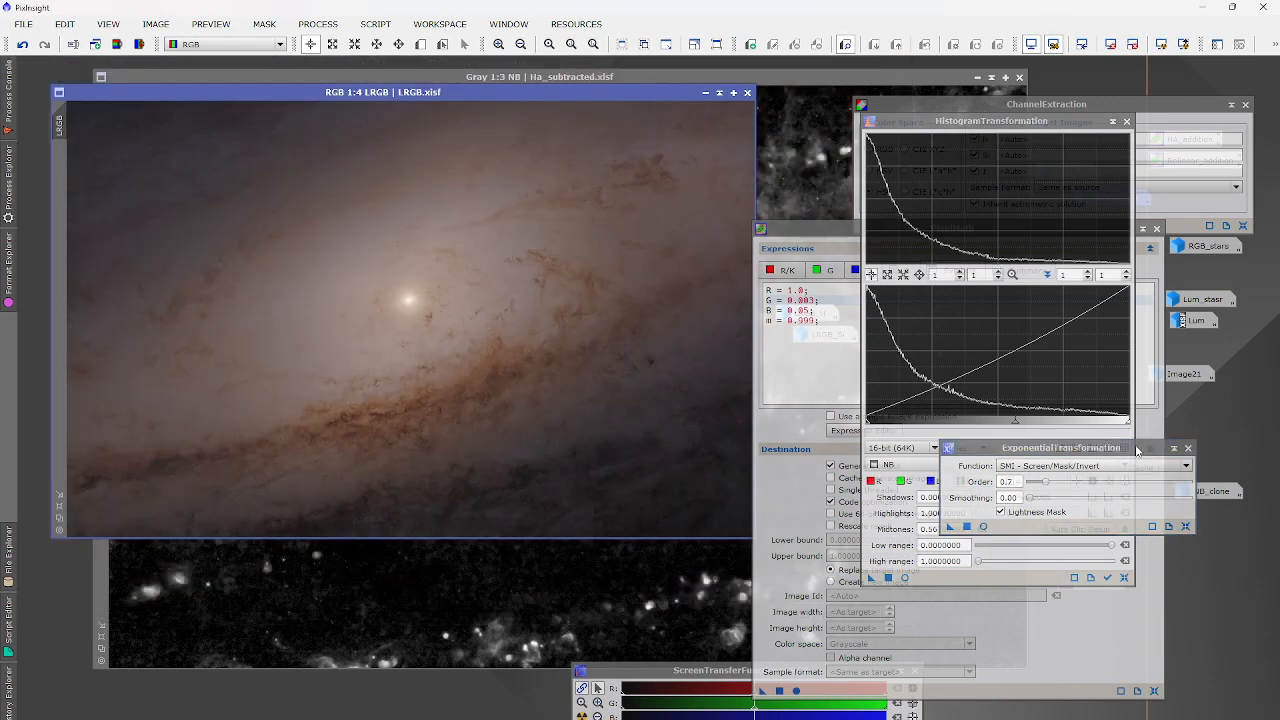
{"action": "left_click", "coordinate": [1188, 448]}
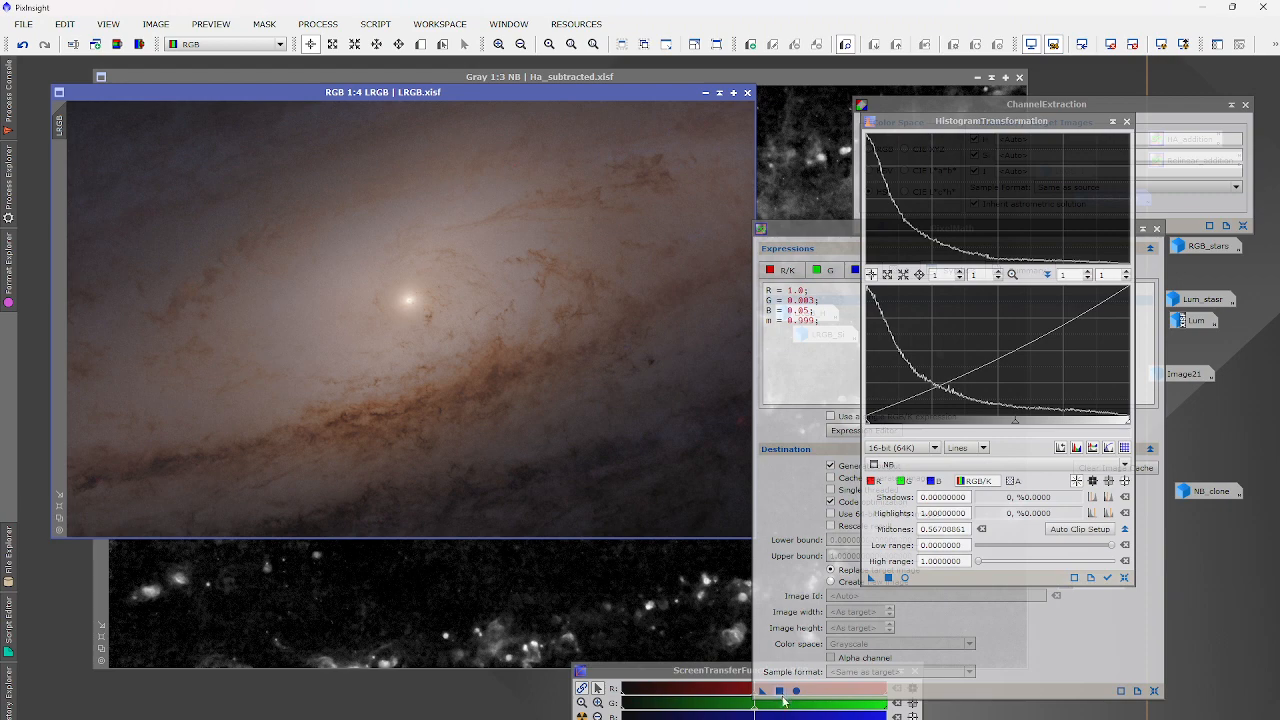
{"action": "left_click", "coordinate": [780, 691]}
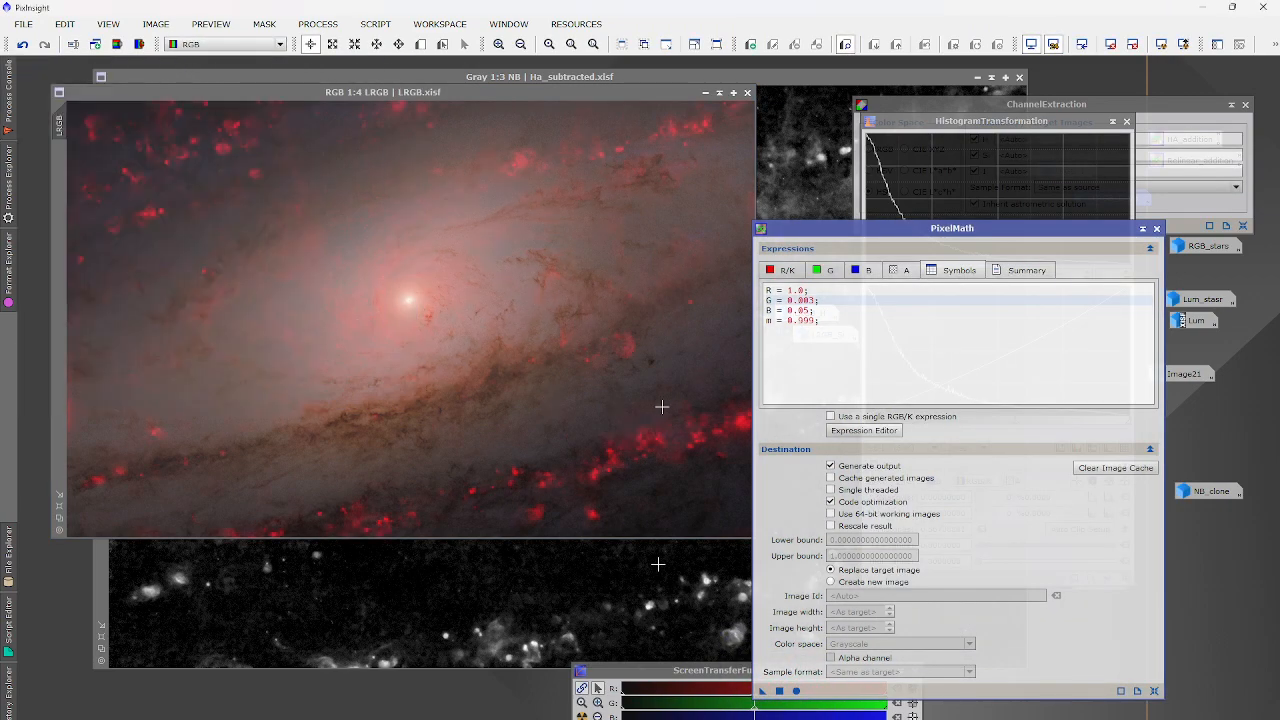
Zoom in and out on LRGB to inspect the red H-alpha regions once PixelMath finishes.
{"action": "scroll", "coordinate": [410, 290], "scroll_direction": "up", "scroll_amount": 2}
{"action": "scroll", "coordinate": [409, 292], "scroll_direction": "down", "scroll_amount": 3}
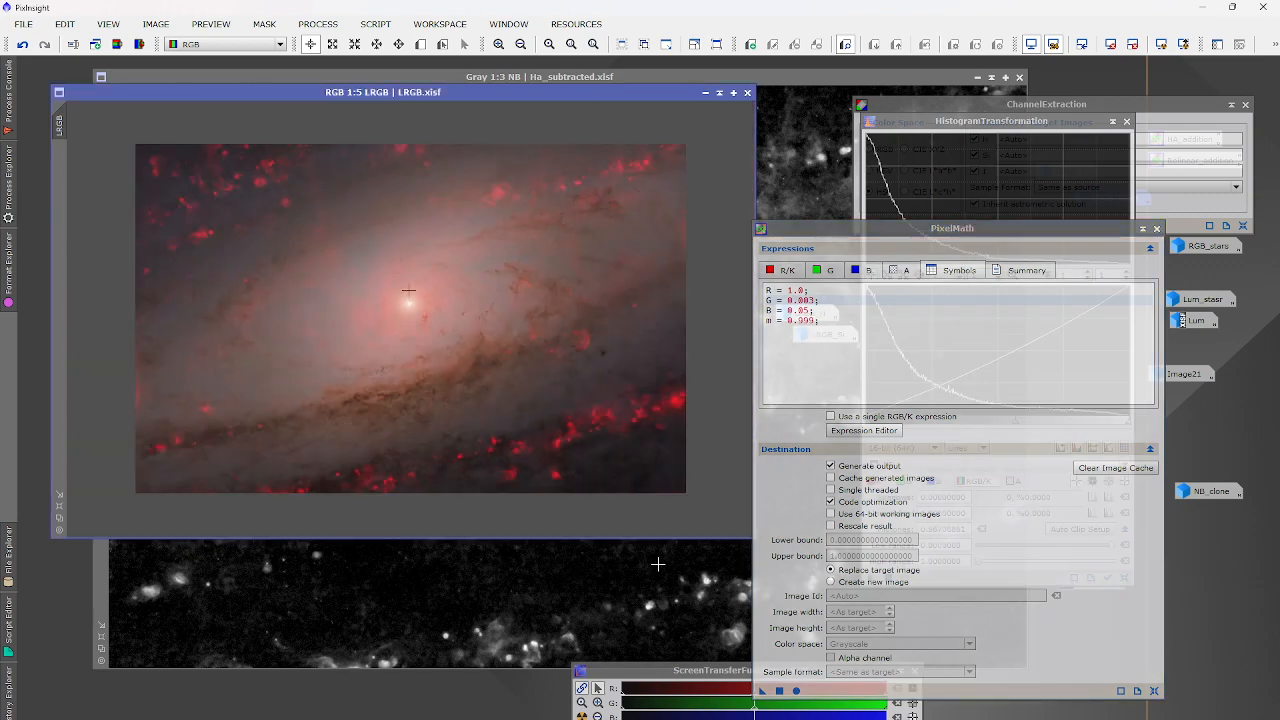
{"action": "scroll", "coordinate": [409, 292], "scroll_direction": "up", "scroll_amount": 1}
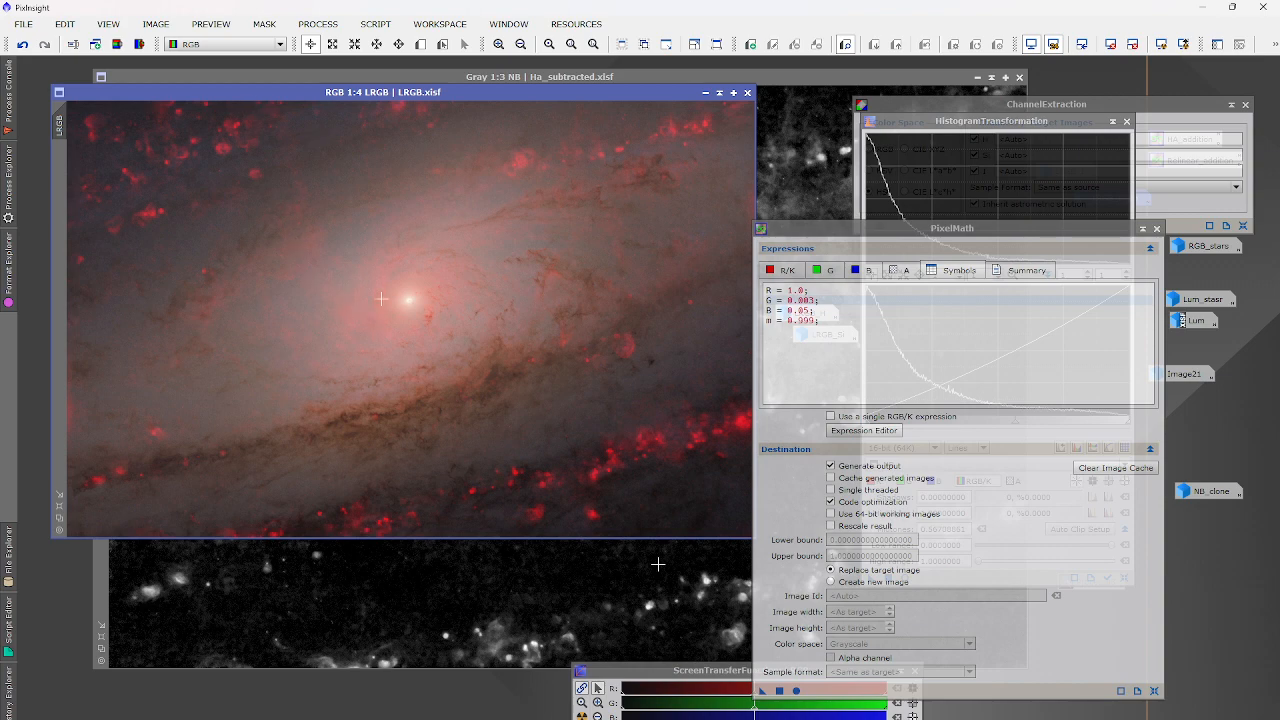
{"action": "scroll", "coordinate": [381, 298], "scroll_direction": "up", "scroll_amount": 3}
{"action": "scroll", "coordinate": [517, 346], "scroll_direction": "down", "scroll_amount": 4}
{"action": "scroll", "coordinate": [514, 360], "scroll_direction": "up", "scroll_amount": 1}
{"action": "scroll", "coordinate": [585, 507], "scroll_direction": "up", "scroll_amount": 3}
{"action": "scroll", "coordinate": [611, 380], "scroll_direction": "up", "scroll_amount": 2}
{"action": "scroll", "coordinate": [665, 383], "scroll_direction": "down", "scroll_amount": 5}
{"action": "scroll", "coordinate": [740, 425], "scroll_direction": "up", "scroll_amount": 4}
{"action": "scroll", "coordinate": [729, 423], "scroll_direction": "down", "scroll_amount": 4}
{"action": "scroll", "coordinate": [632, 345], "scroll_direction": "up", "scroll_amount": 3}
{"action": "scroll", "coordinate": [632, 345], "scroll_direction": "down", "scroll_amount": 4}
{"action": "scroll", "coordinate": [548, 264], "scroll_direction": "up", "scroll_amount": 2}
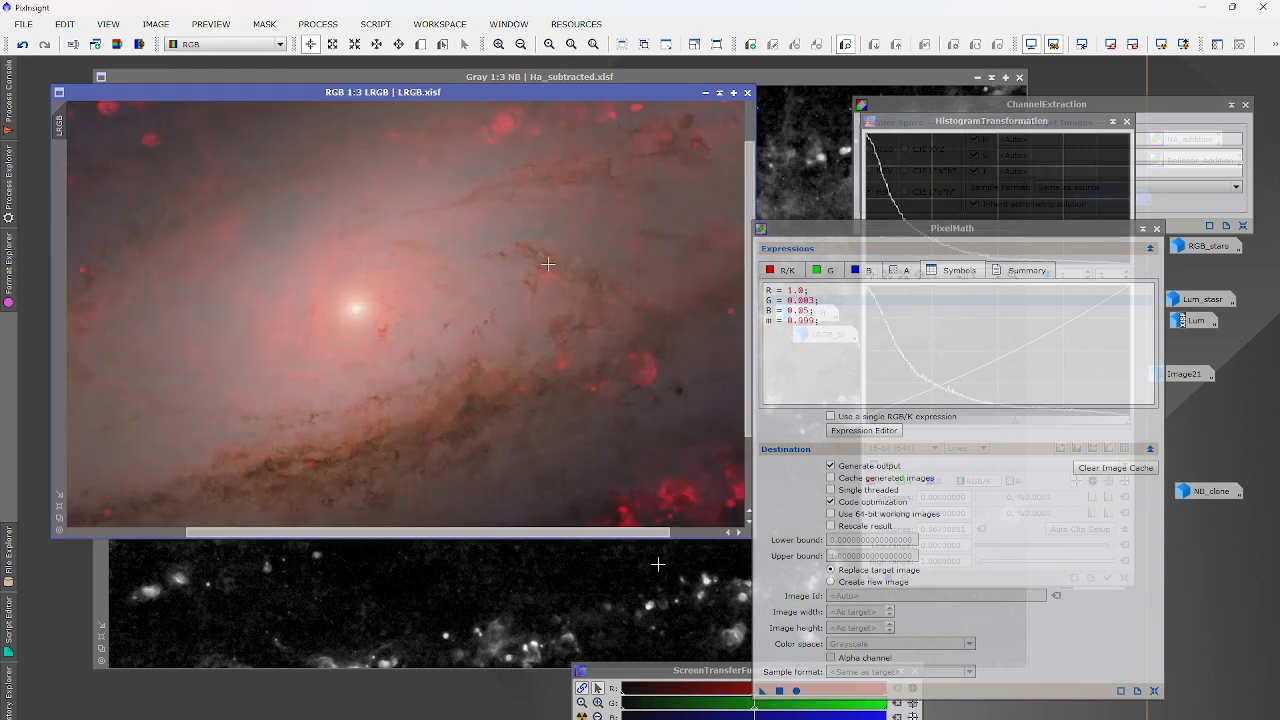
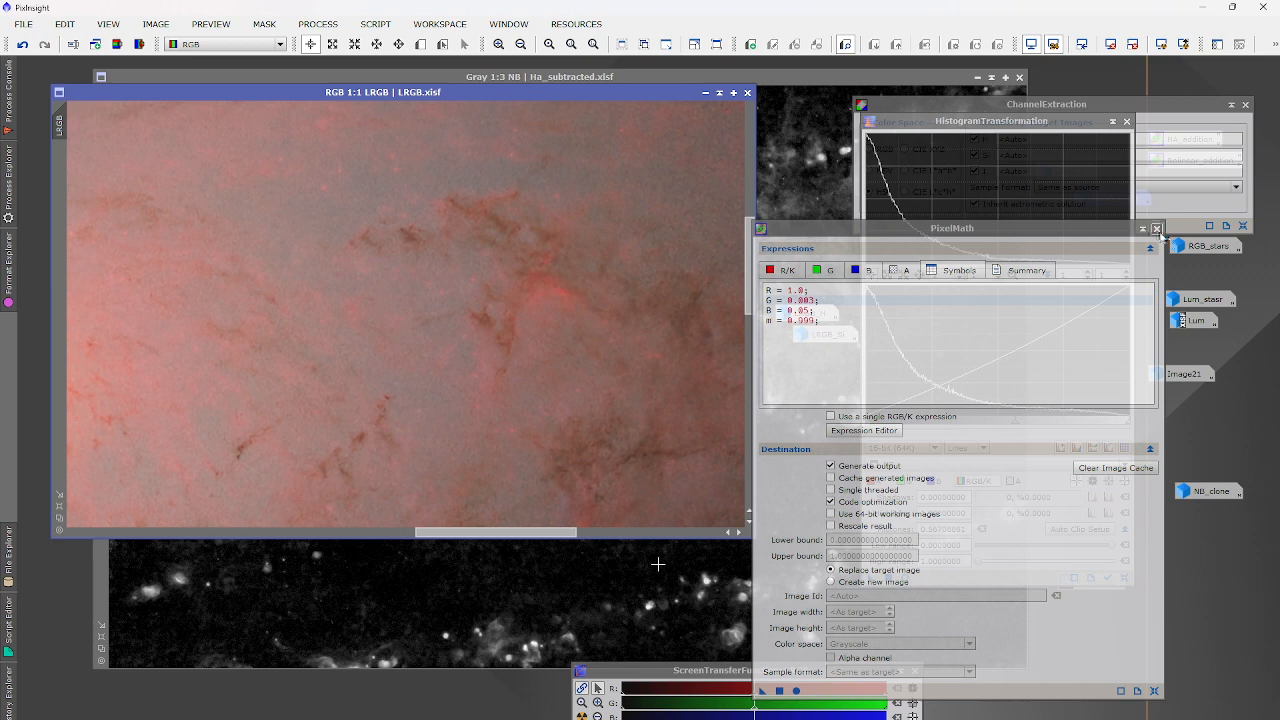
Close PixelMath, HistogramTransformation and ChannelExtraction, iconize the unsaved NB image, and move the LRGB_H and LRGB_Si icons aside.
{"action": "left_click", "coordinate": [1157, 228]}
{"action": "left_click", "coordinate": [1127, 121]}
{"action": "left_click", "coordinate": [1245, 104]}
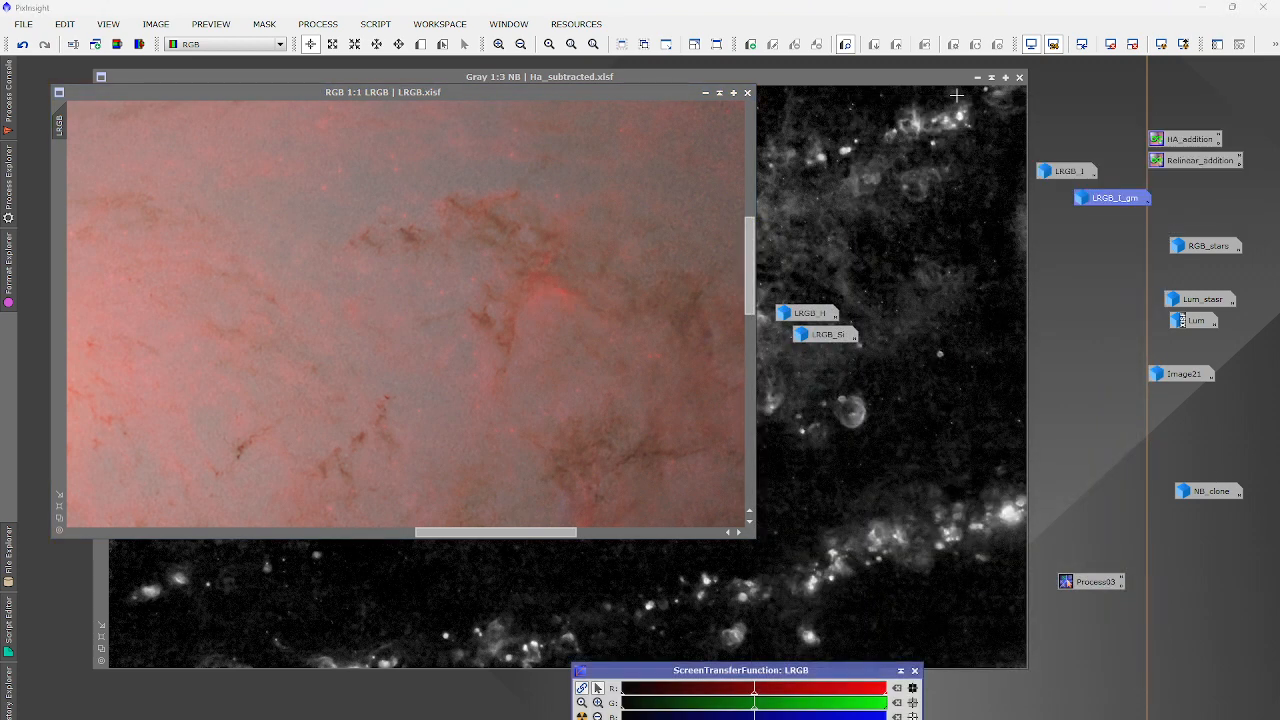
{"action": "left_click", "coordinate": [1019, 79]}
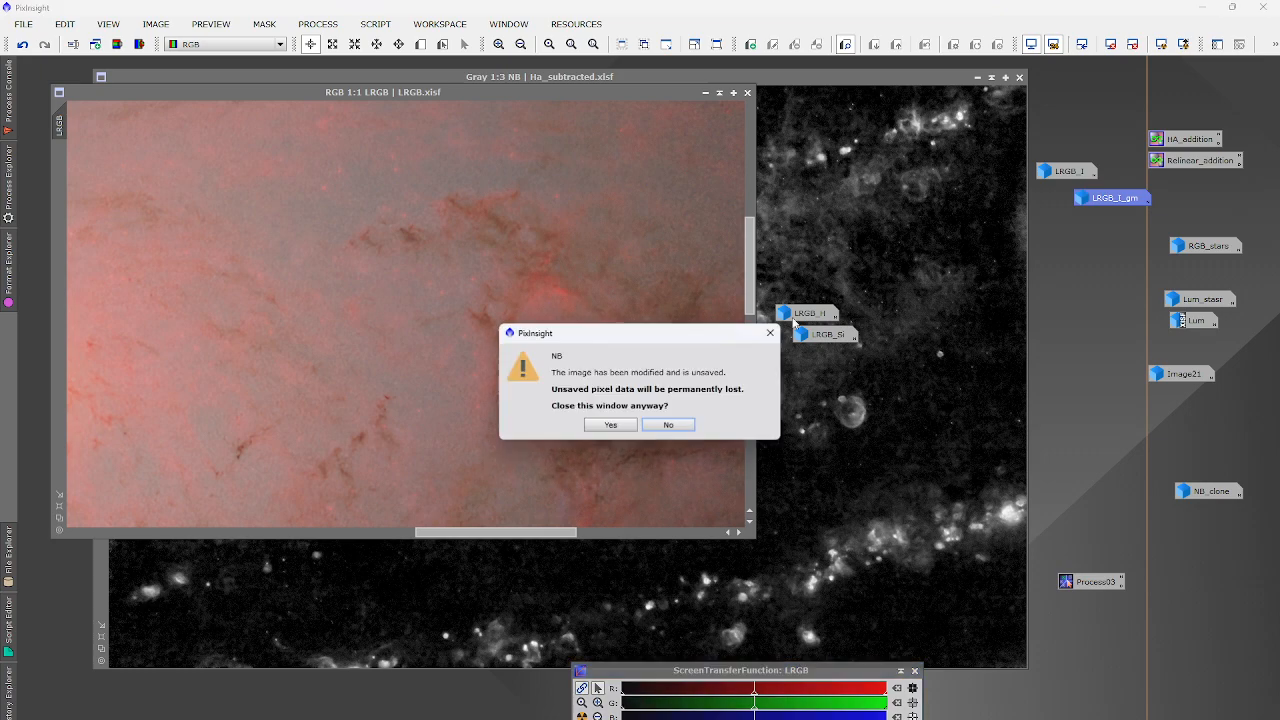
{"action": "left_click", "coordinate": [669, 429]}
{"action": "left_click", "coordinate": [977, 77]}
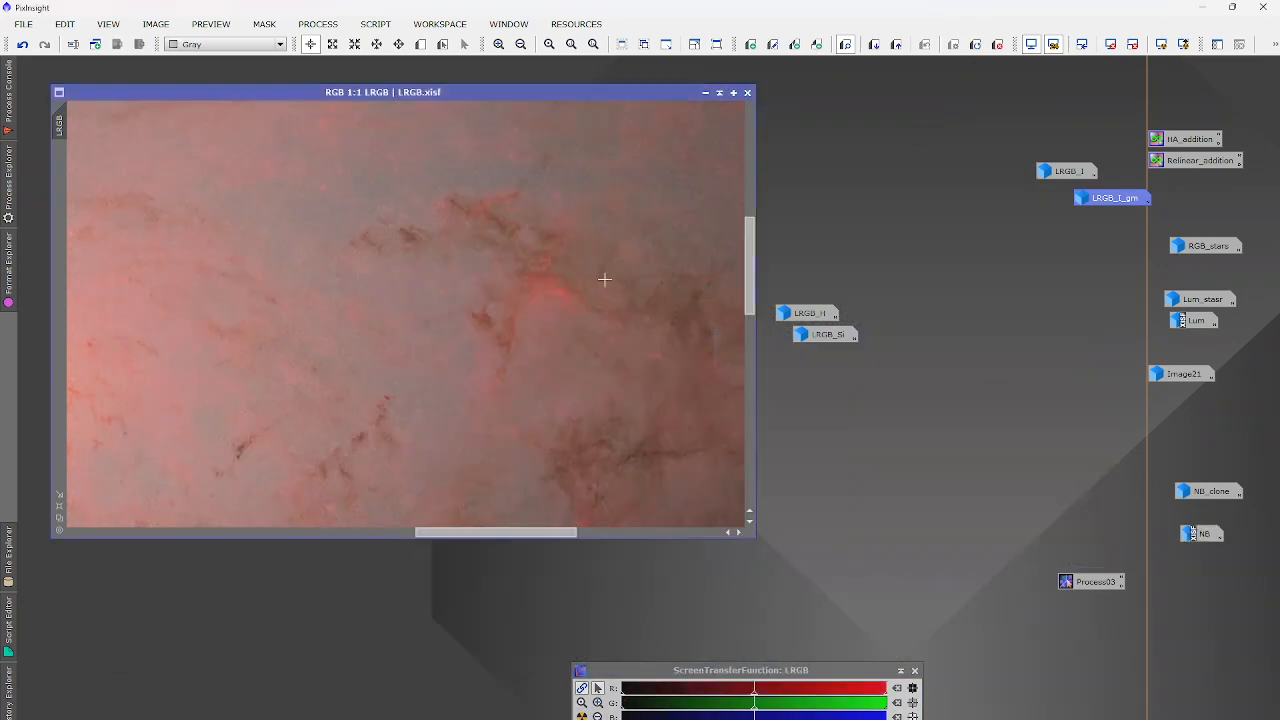
{"action": "left_click_drag", "start_coordinate": [808, 313], "coordinate": [967, 325]}
{"action": "left_click_drag", "start_coordinate": [840, 336], "coordinate": [1110, 326]}
Reopen the RGB_stars and Lum_stasr images from their icons.
{"action": "double_click", "coordinate": [1202, 262]}
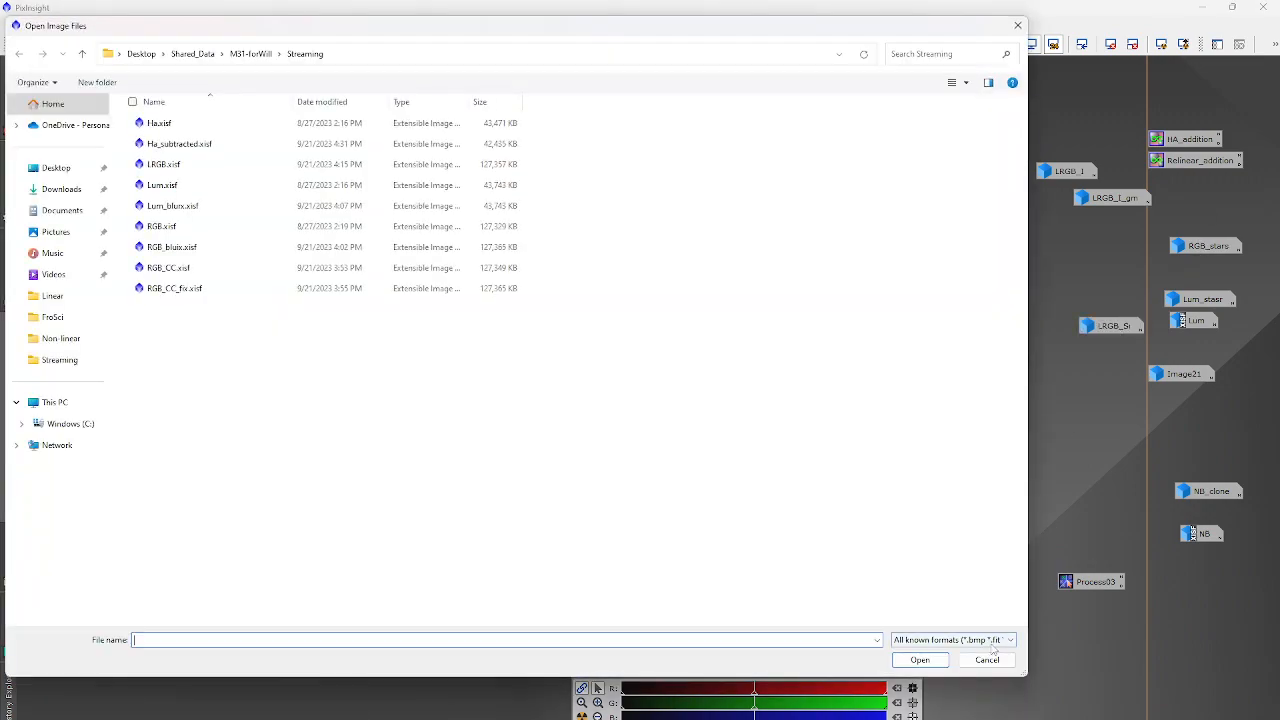
{"action": "left_click", "coordinate": [989, 658]}
{"action": "double_click", "coordinate": [1206, 247]}
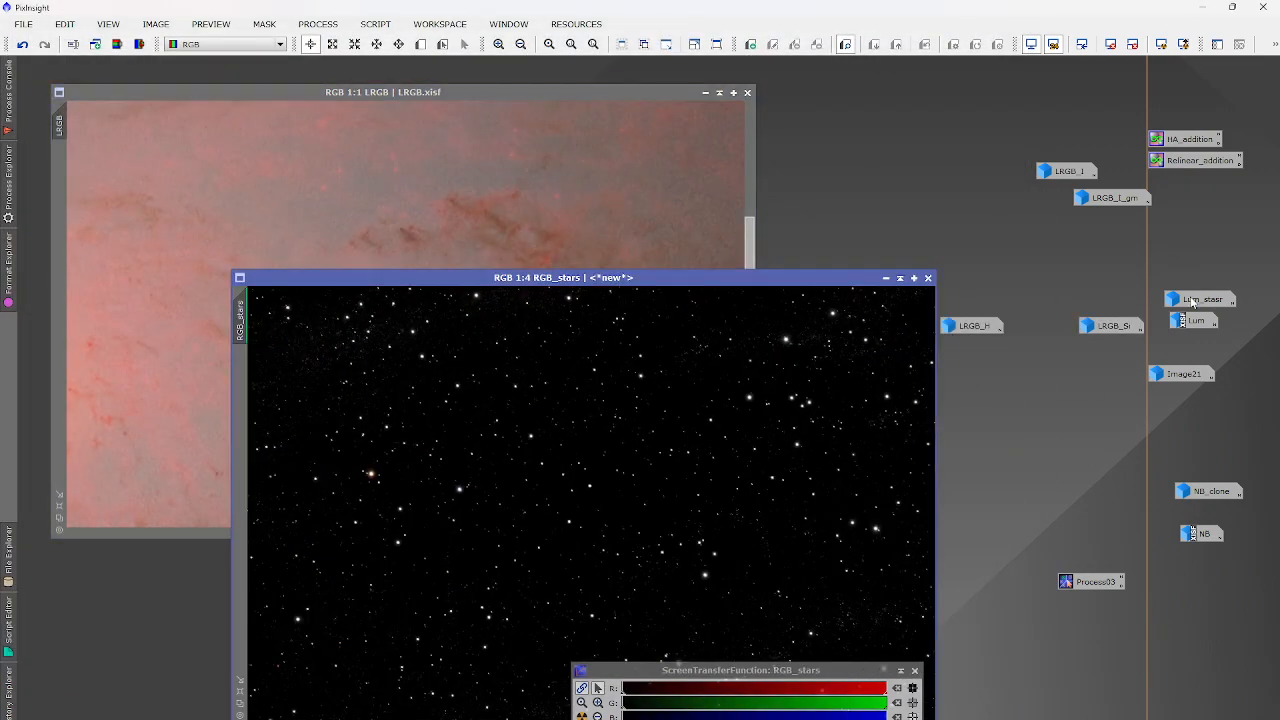
{"action": "double_click", "coordinate": [1202, 299]}
{"action": "scroll", "coordinate": [537, 366], "scroll_direction": "up", "scroll_amount": 3}
{"action": "scroll", "coordinate": [567, 443], "scroll_direction": "down", "scroll_amount": 5}
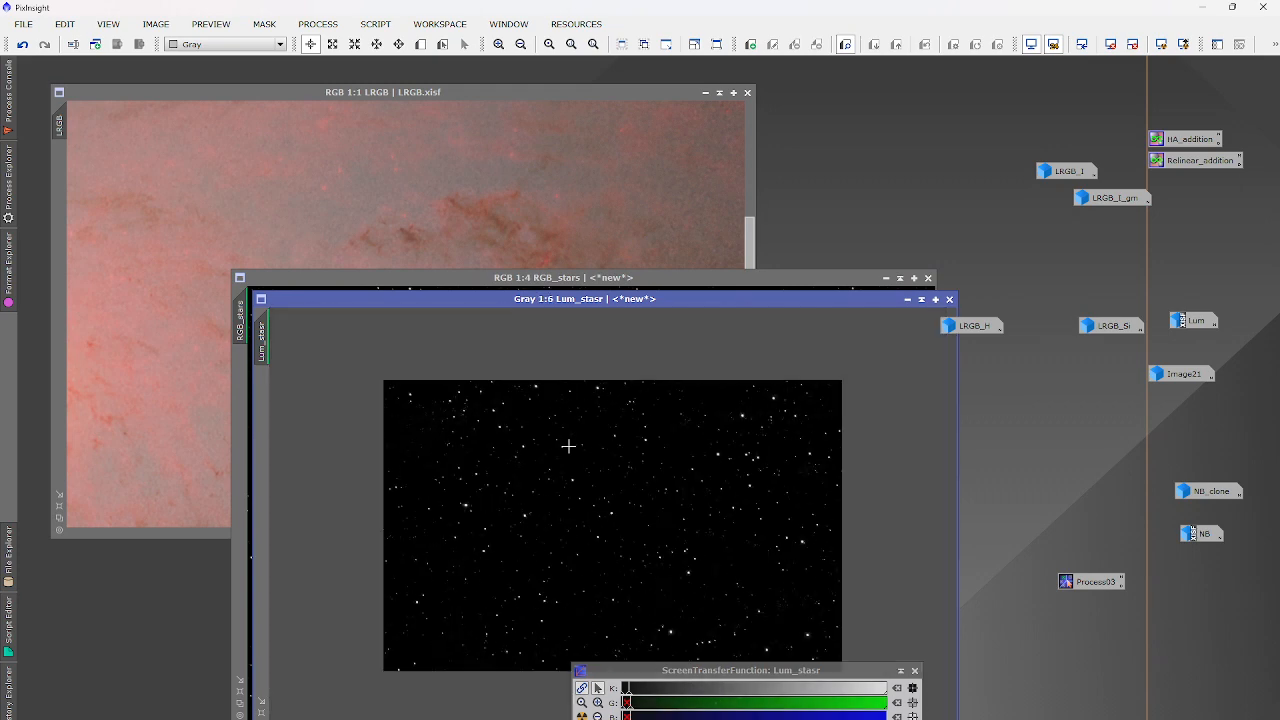
{"action": "scroll", "coordinate": [567, 443], "scroll_direction": "up", "scroll_amount": 2}
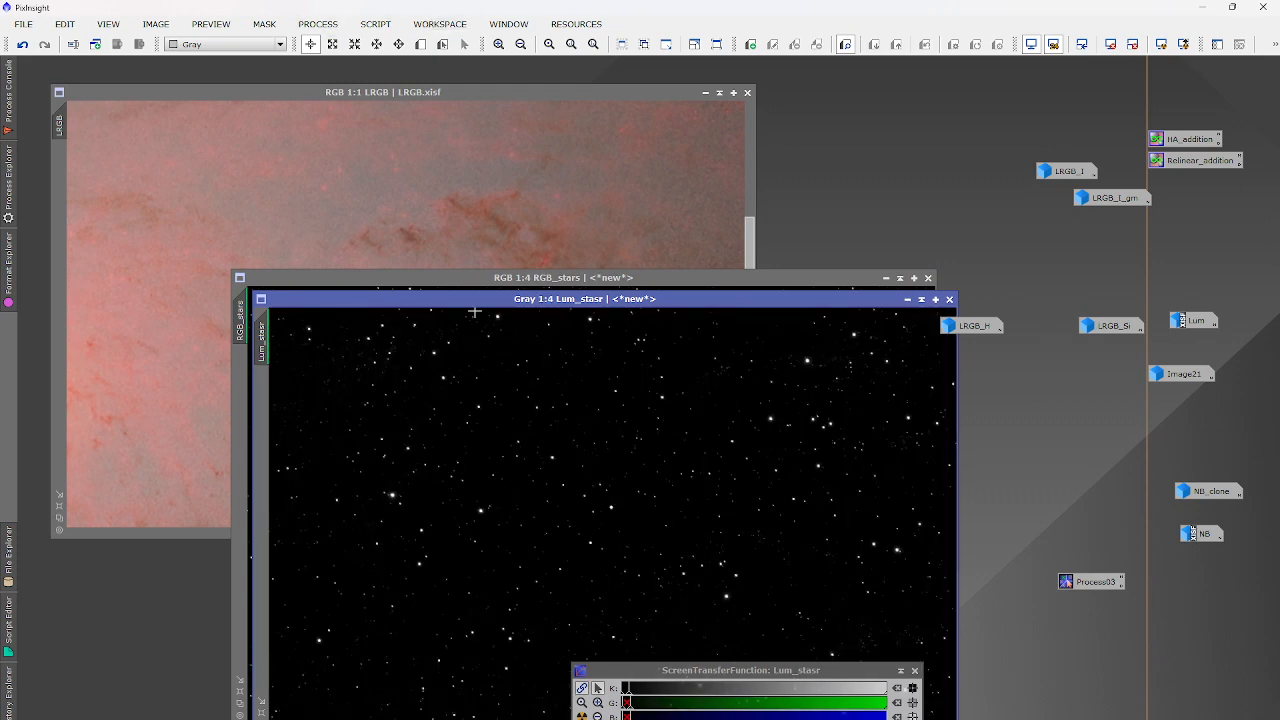
Reset the screen stretch on RGB_stars and Lum_stasr so both show unstretched.
{"action": "left_click", "coordinate": [472, 278]}
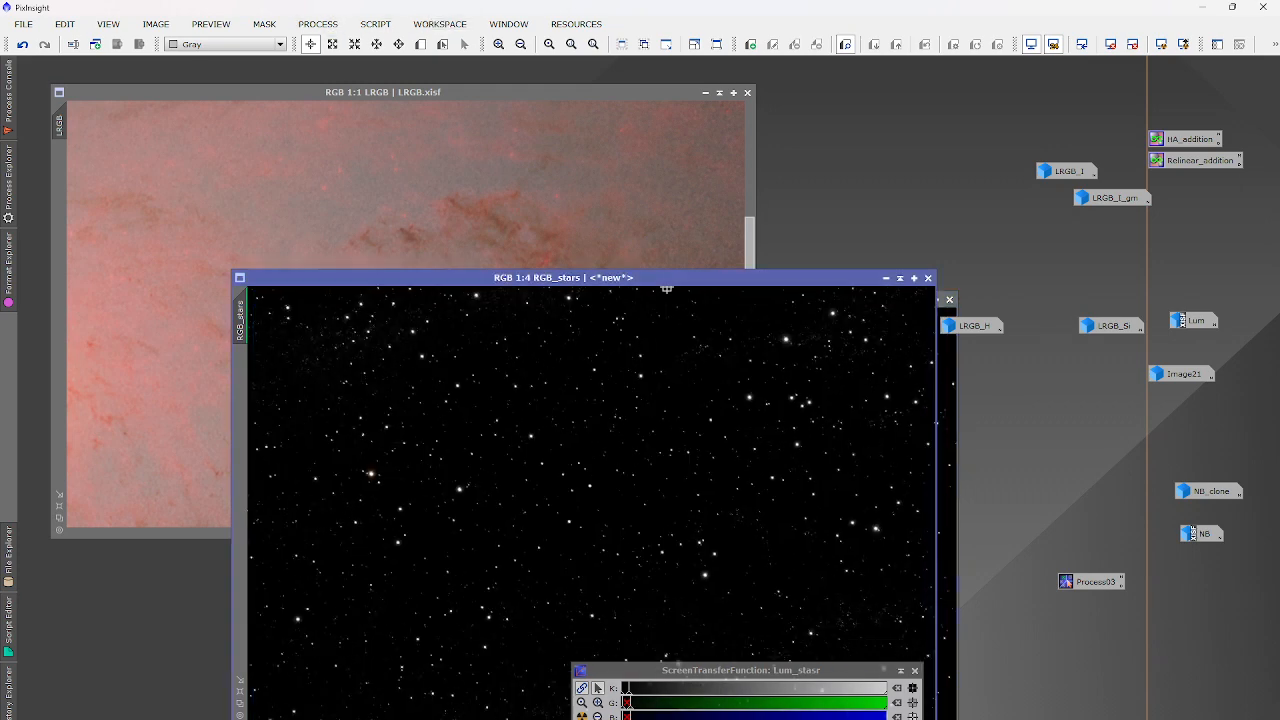
{"action": "left_click", "coordinate": [1110, 44]}
{"action": "scroll", "coordinate": [394, 478], "scroll_direction": "up", "scroll_amount": 1}
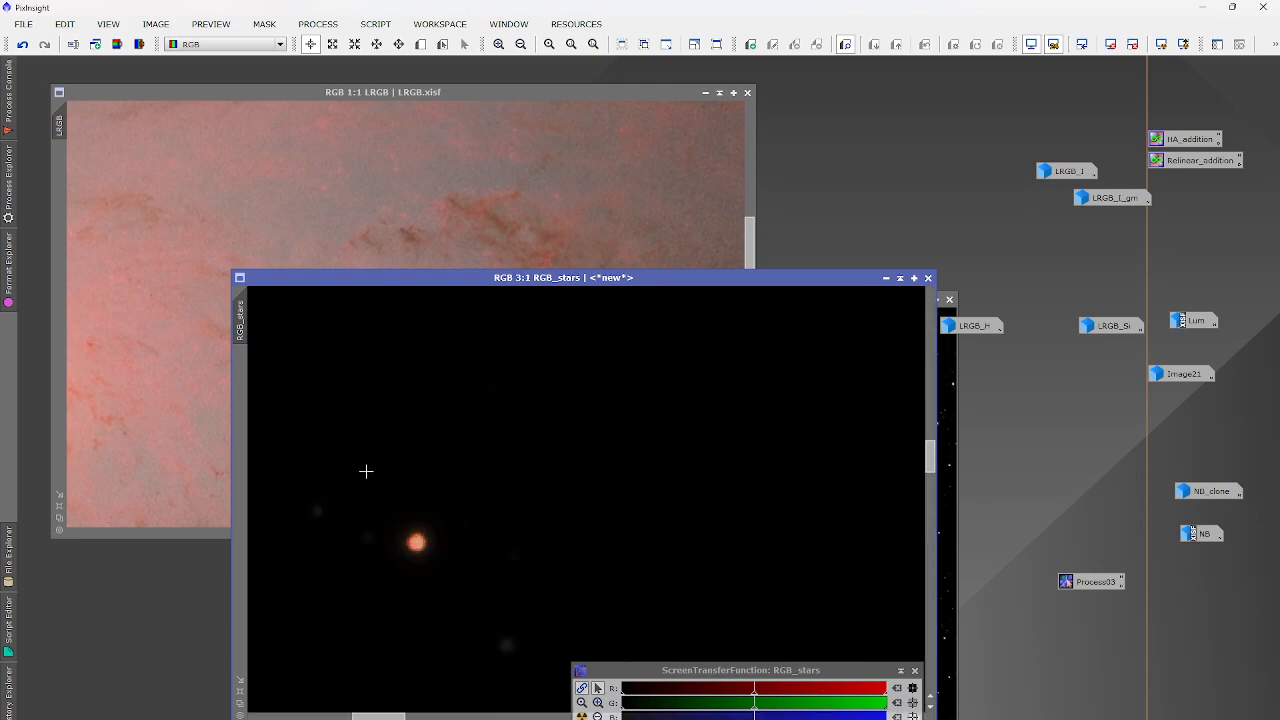
{"action": "left_click", "coordinate": [950, 420]}
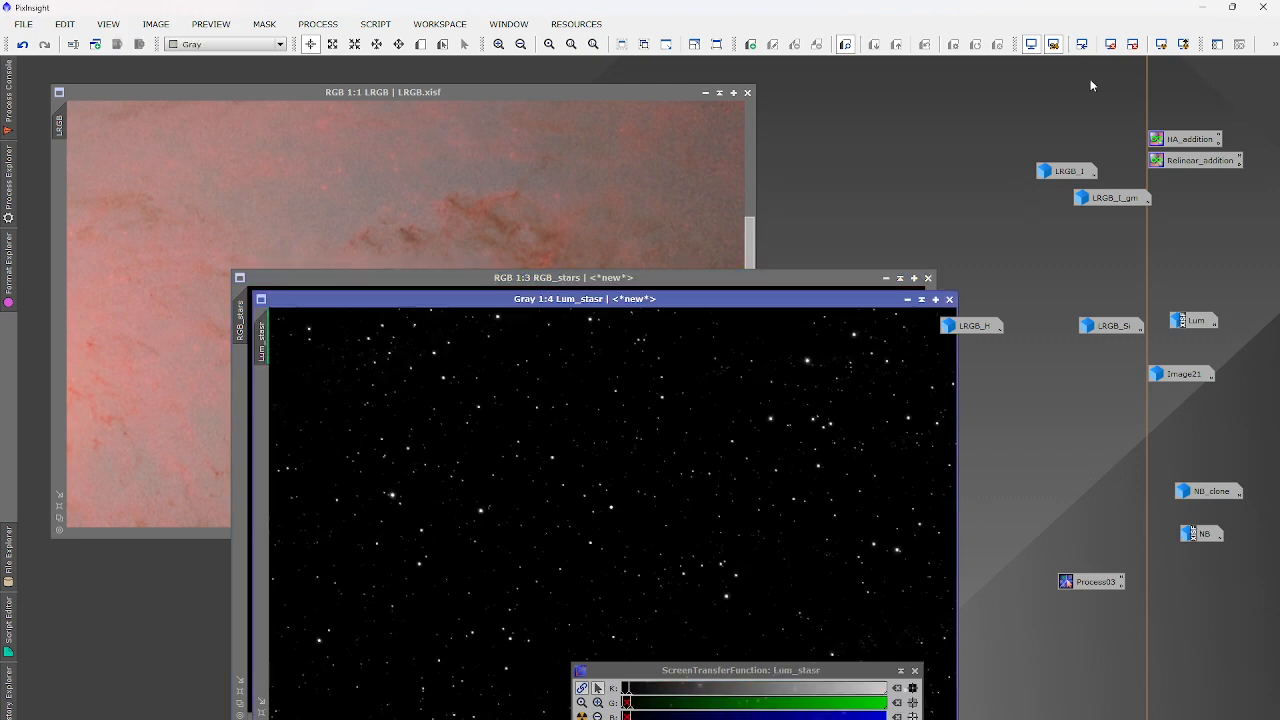
{"action": "left_click", "coordinate": [1111, 44]}
{"action": "left_click", "coordinate": [318, 24]}
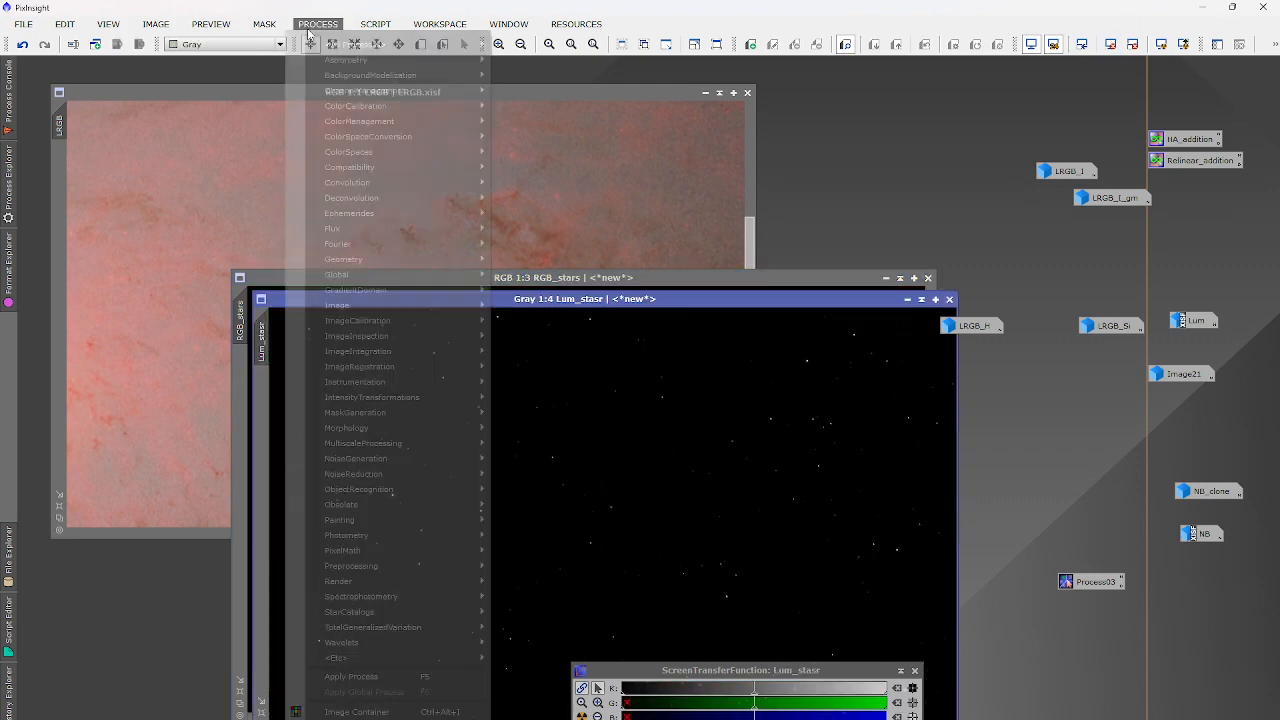
Preview a HistogramTransformation stretch on Lum_stasr with midtones lowered to 0.21265823.
{"action": "mouse_move", "coordinate": [330, 44]}
{"action": "left_click", "coordinate": [709, 251]}
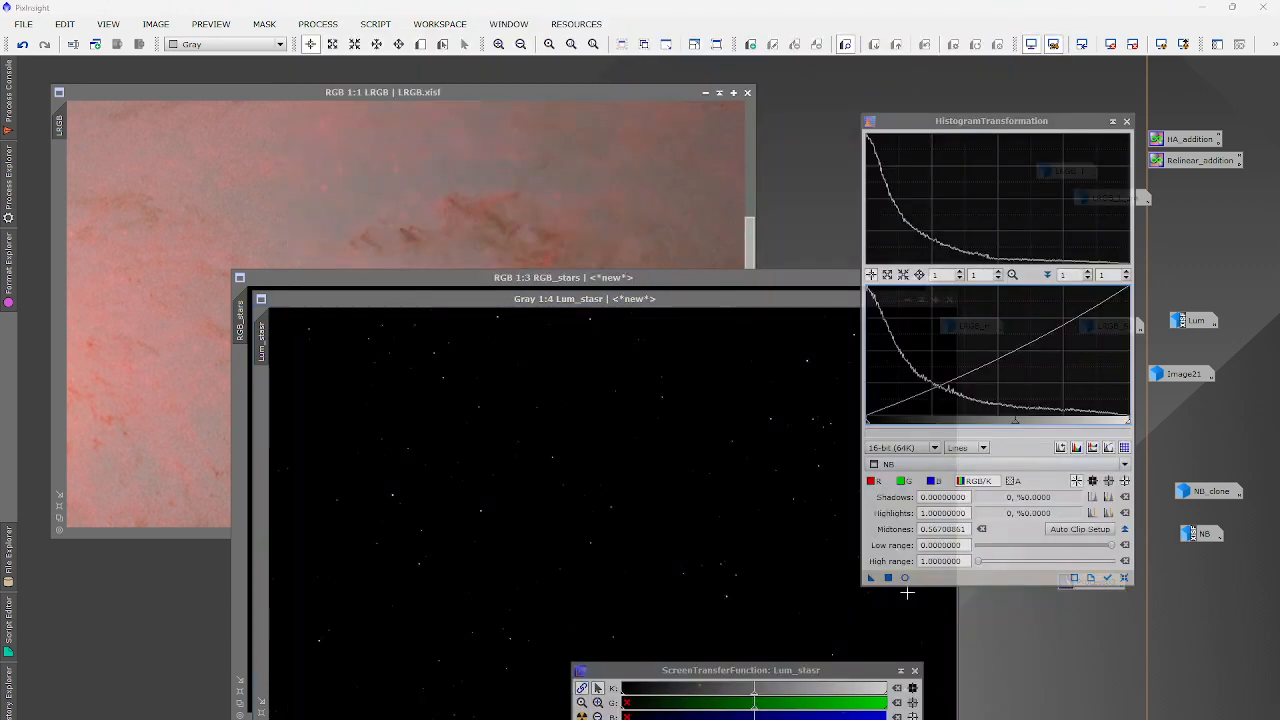
{"action": "left_click", "coordinate": [904, 577]}
{"action": "left_click", "coordinate": [1000, 464]}
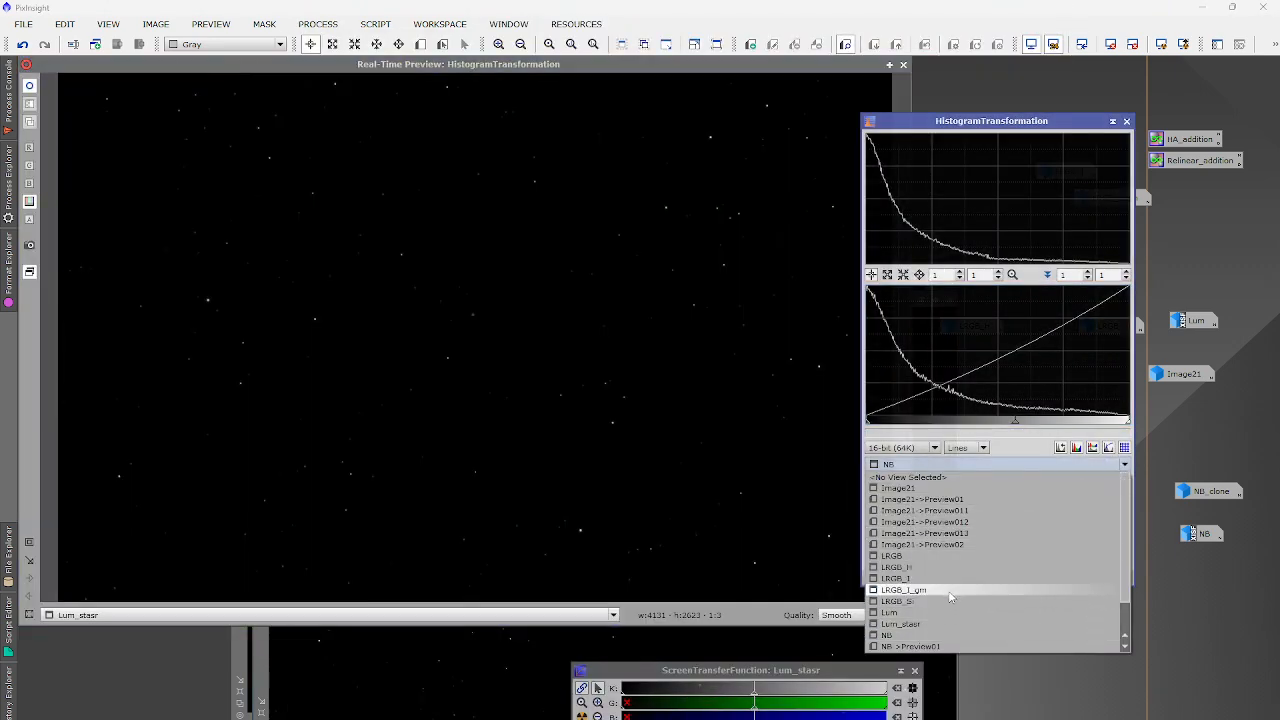
{"action": "left_click", "coordinate": [942, 624]}
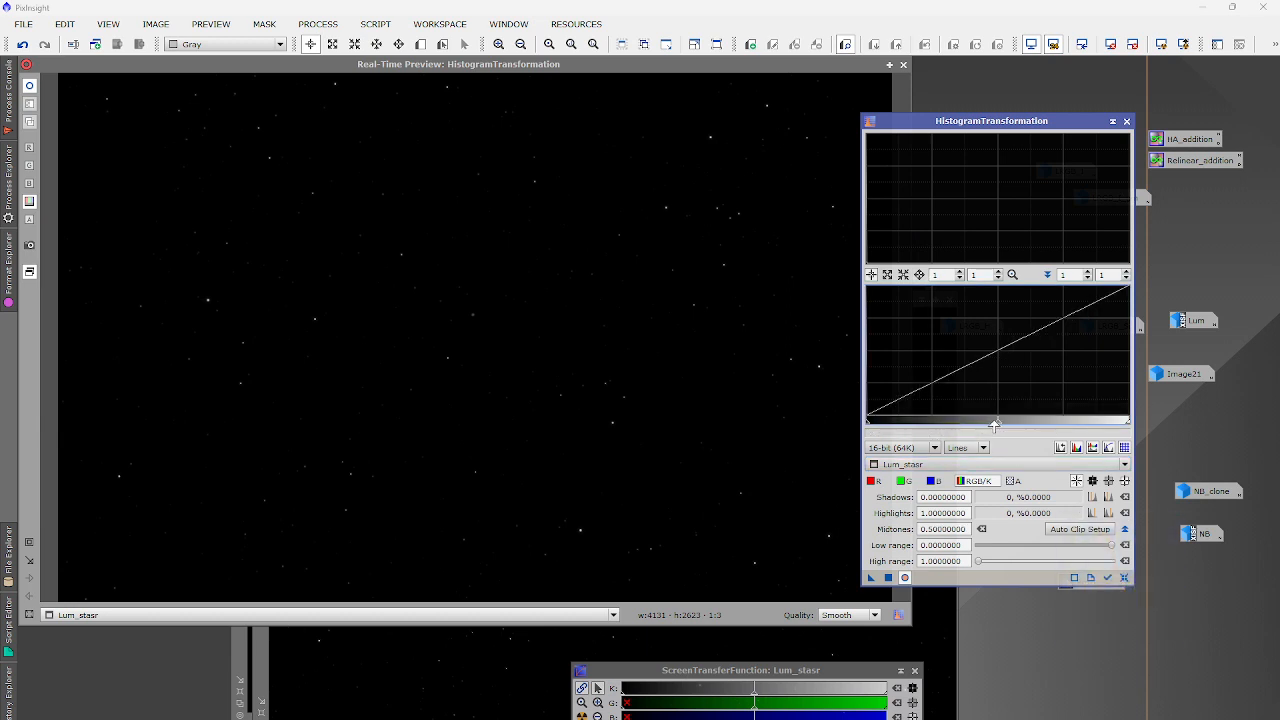
{"action": "left_click_drag", "start_coordinate": [995, 422], "coordinate": [921, 421]}
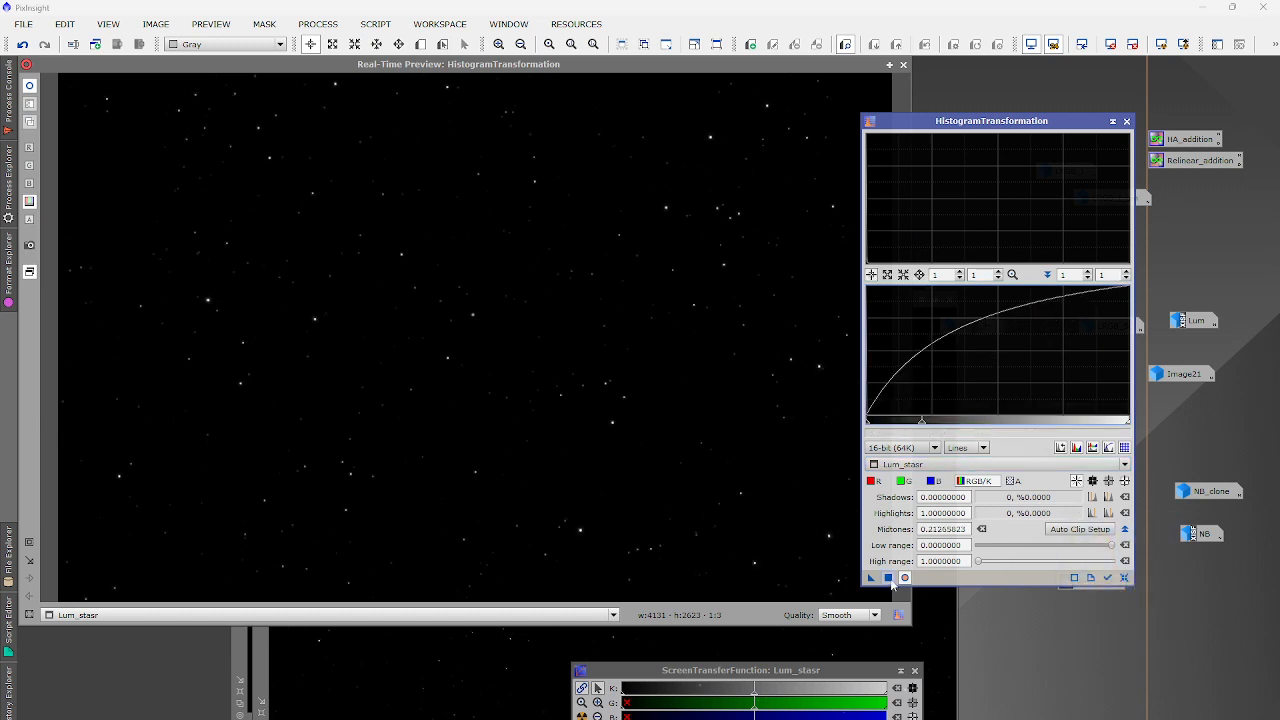
{"action": "left_click", "coordinate": [903, 65]}
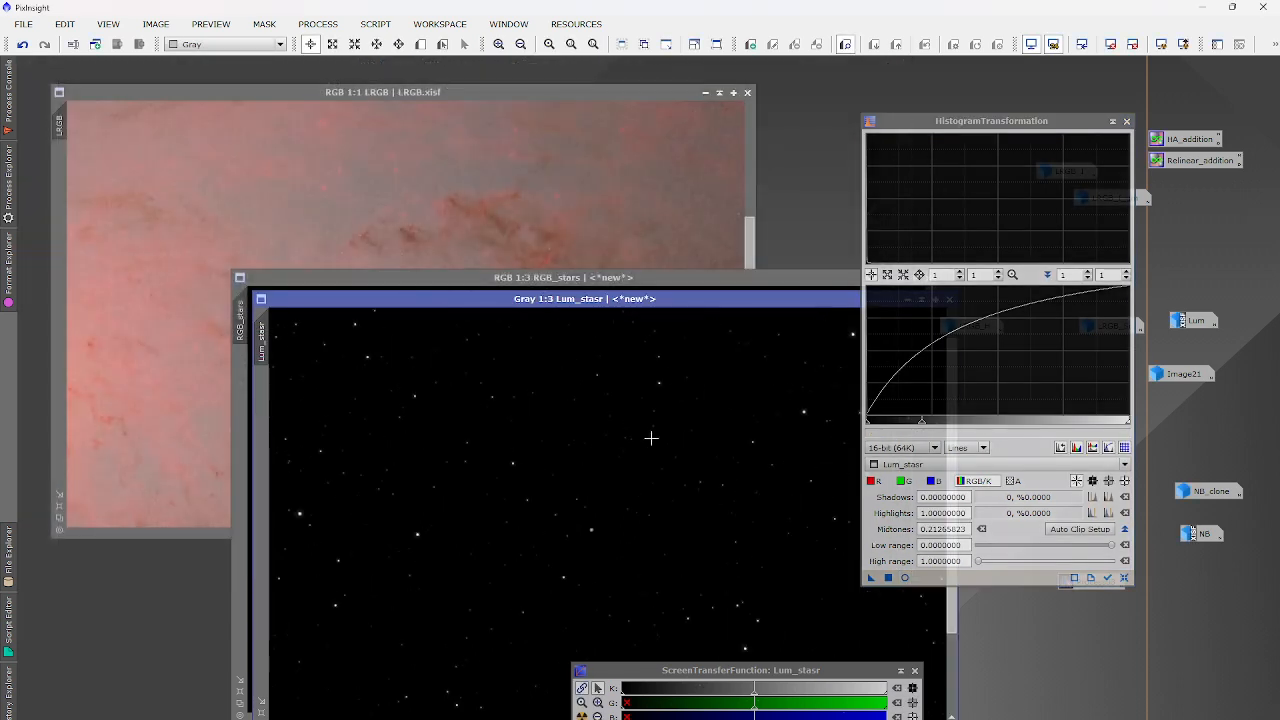
Apply the 0.21265823 midtones stretch to RGB_stars and reposition its window.
{"action": "left_click", "coordinate": [628, 284]}
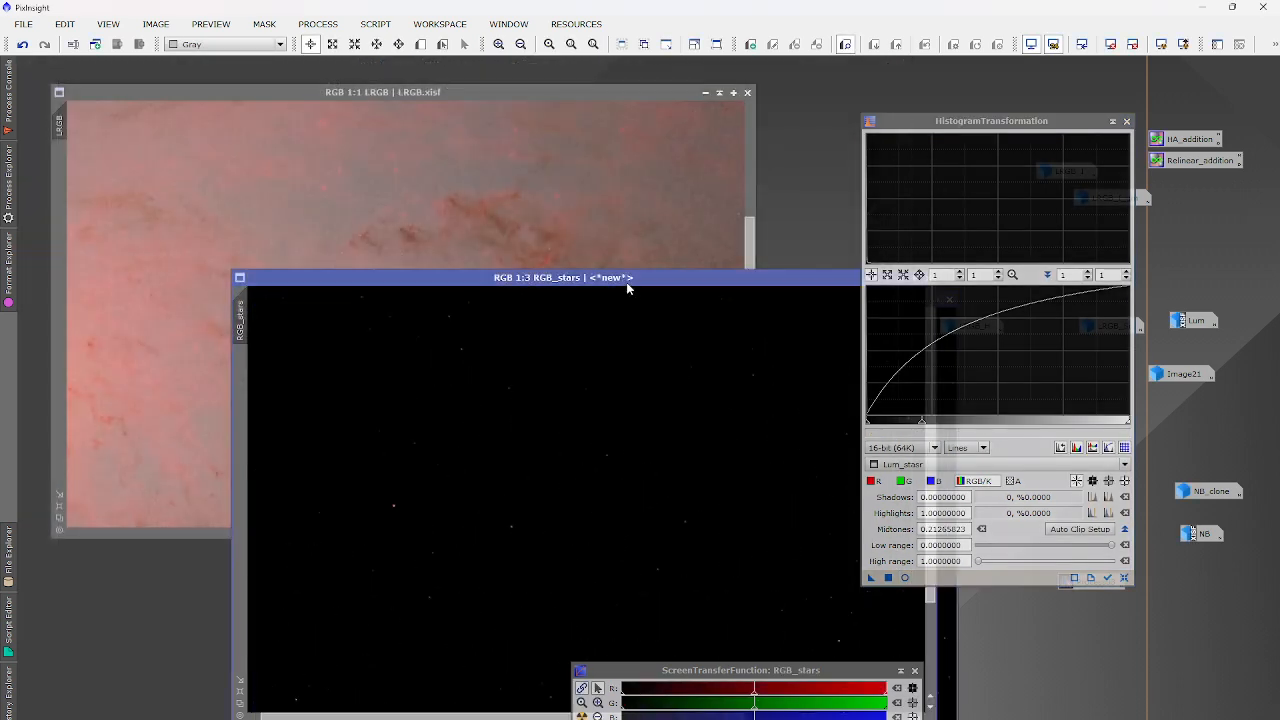
{"action": "left_click", "coordinate": [887, 578]}
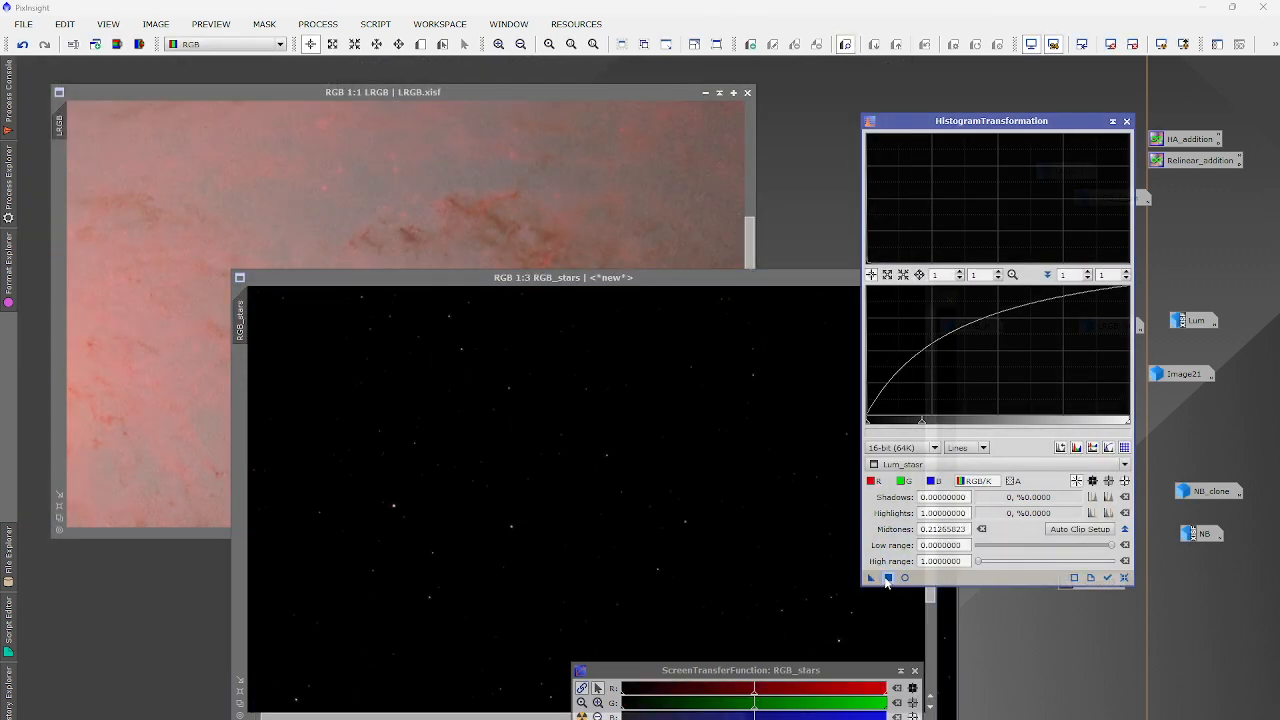
{"action": "left_click", "coordinate": [934, 645]}
{"action": "left_click_drag", "start_coordinate": [535, 277], "coordinate": [436, 193]}
{"action": "left_click", "coordinate": [476, 682]}
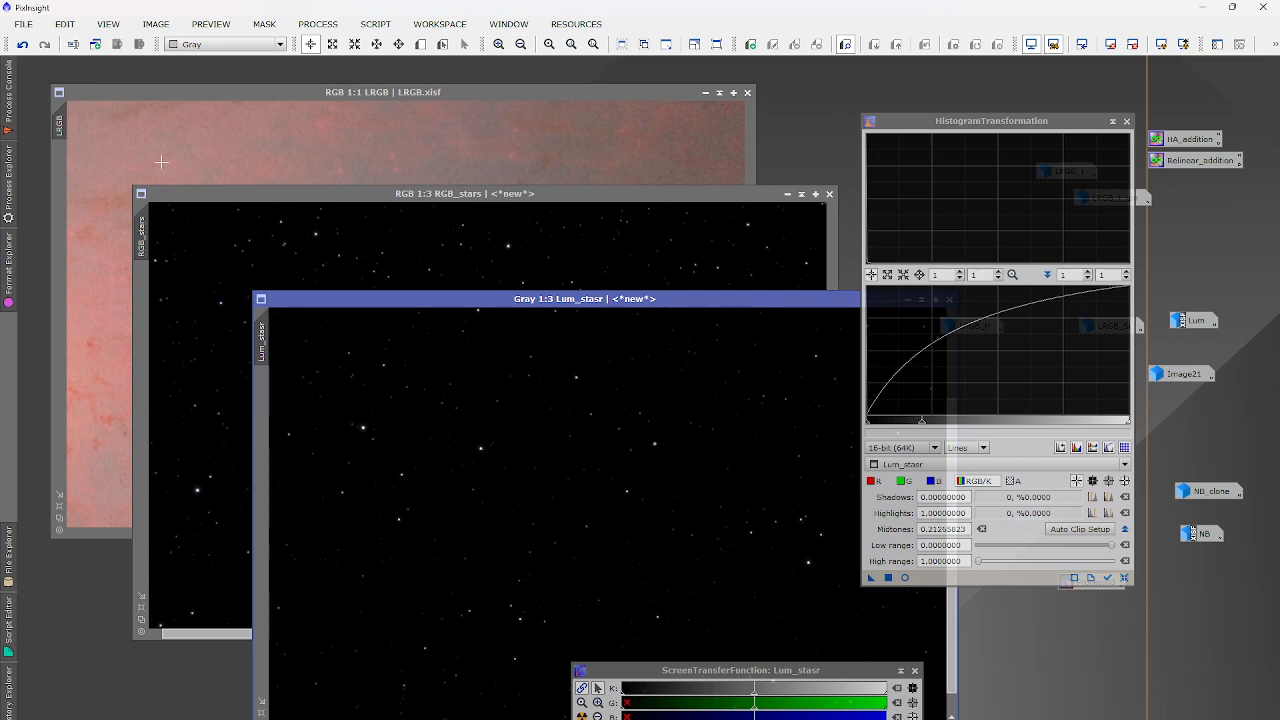
{"action": "left_click", "coordinate": [198, 234]}
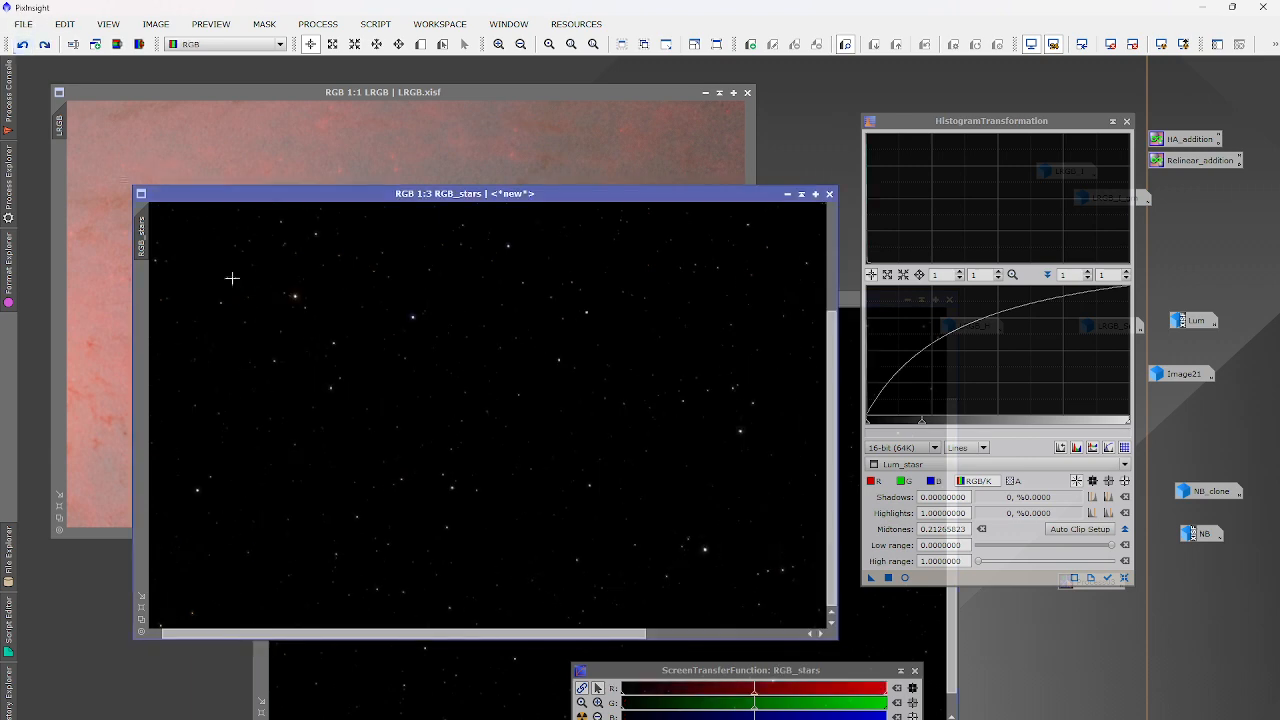
{"action": "scroll", "coordinate": [456, 413], "scroll_direction": "down", "scroll_amount": 2}
{"action": "scroll", "coordinate": [410, 290], "scroll_direction": "up", "scroll_amount": 2}
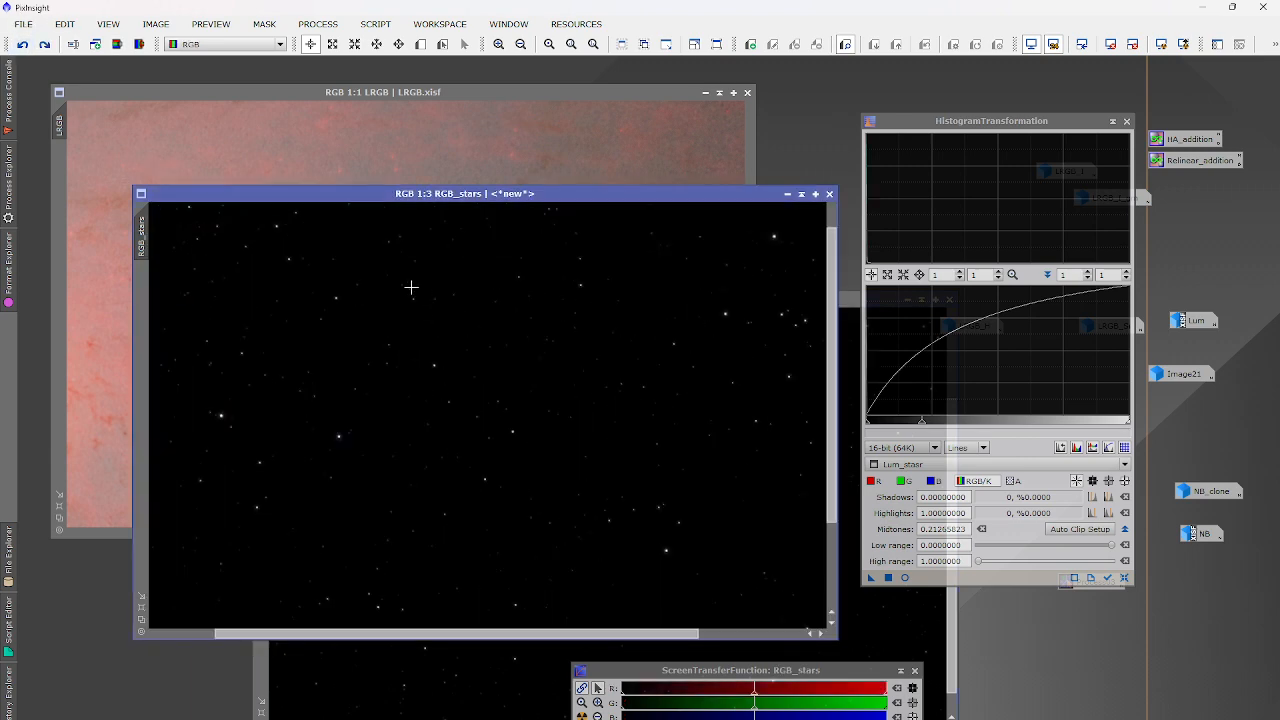
Apply a Convolution with StdDev 0.60, shape 2.00 and aspect ratio 1.00 to RGB_stars.
{"action": "left_click", "coordinate": [318, 24]}
{"action": "mouse_move", "coordinate": [355, 57]}
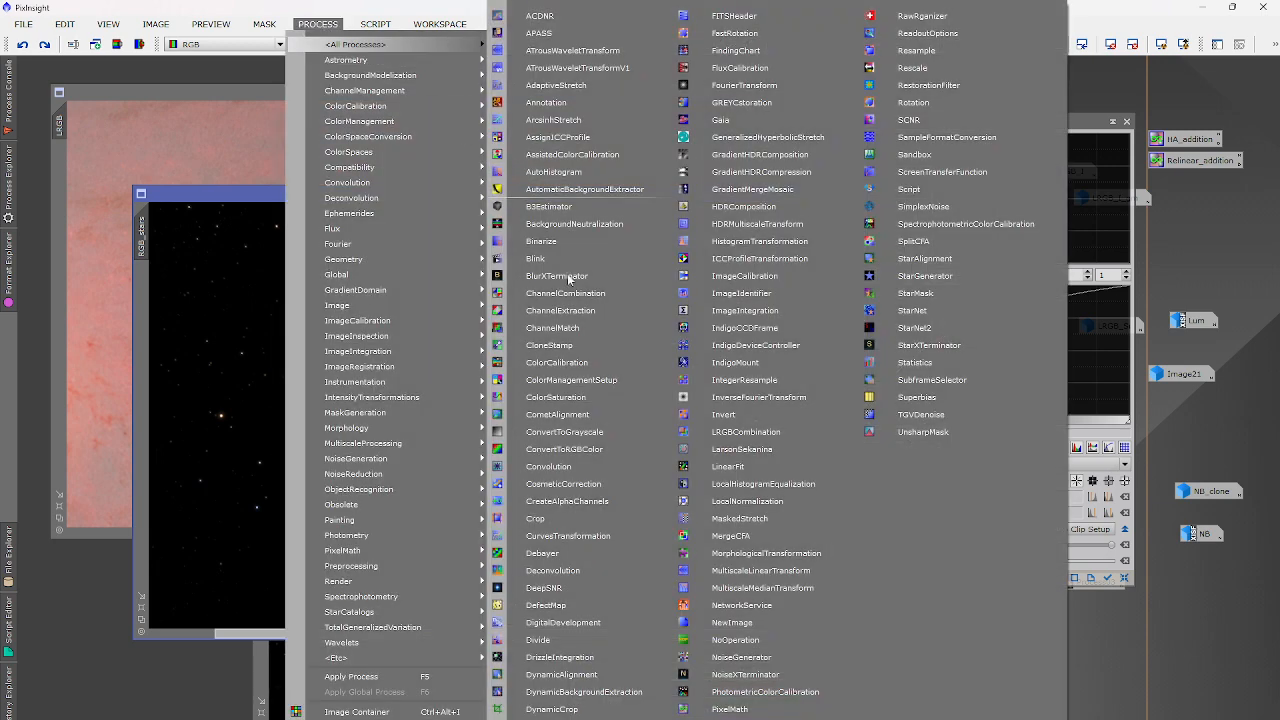
{"action": "left_click", "coordinate": [598, 465]}
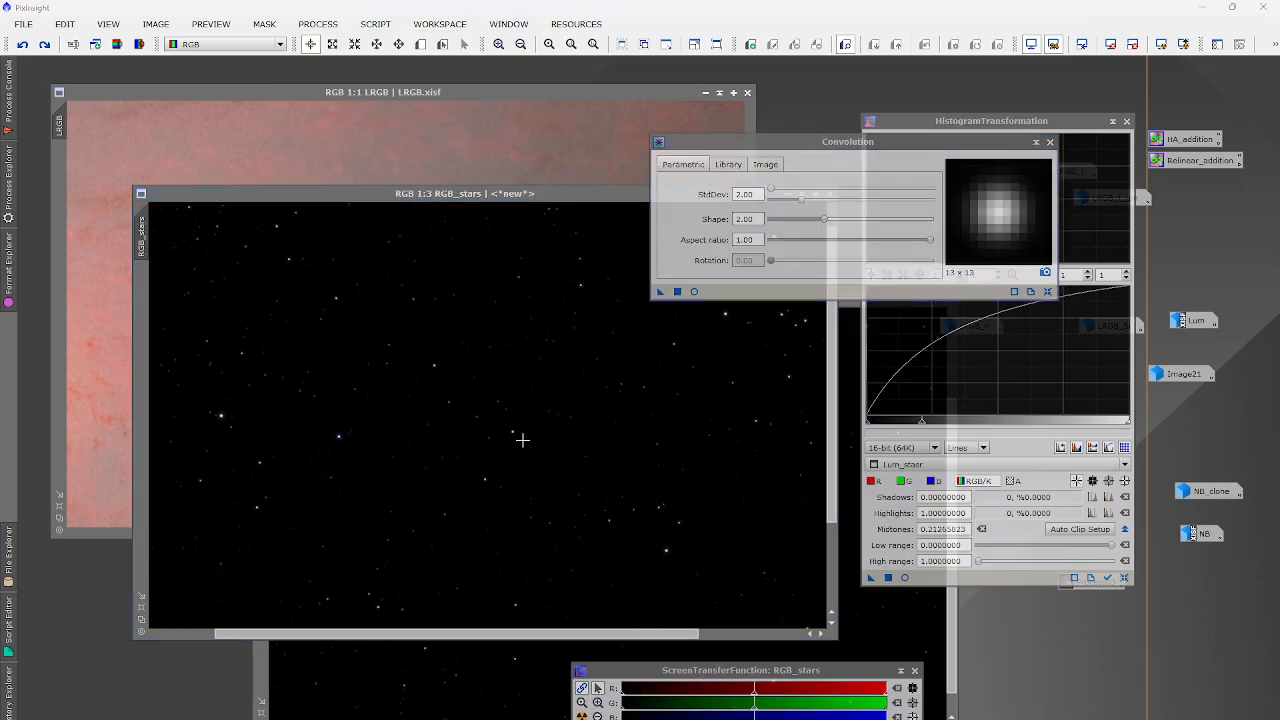
{"action": "scroll", "coordinate": [522, 440], "scroll_direction": "up", "scroll_amount": 15}
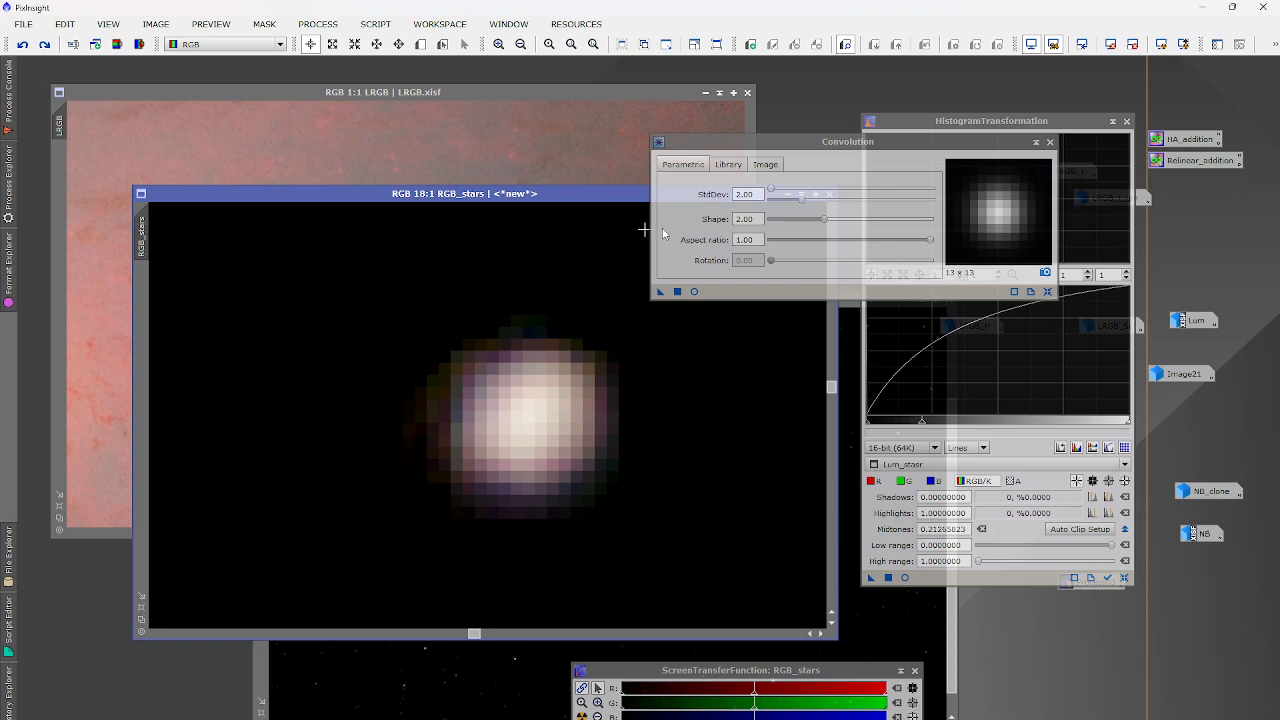
{"action": "left_click_drag", "start_coordinate": [801, 201], "coordinate": [780, 203]}
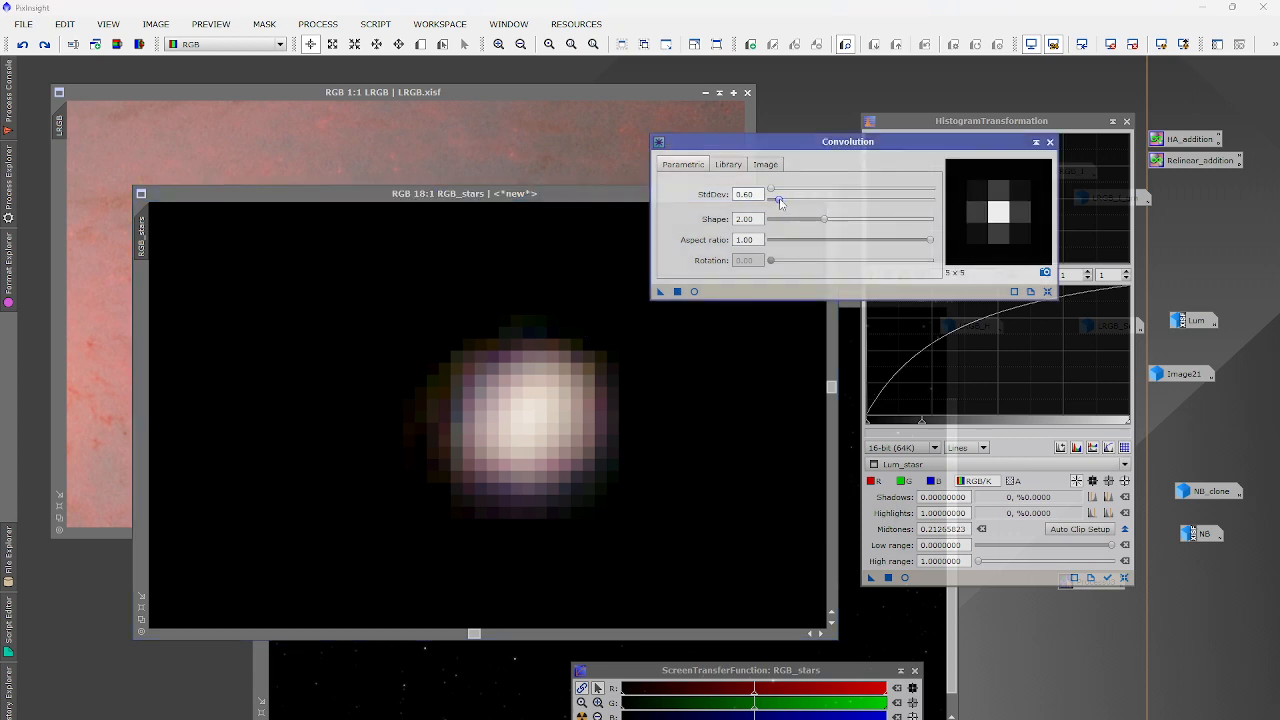
{"action": "left_click", "coordinate": [677, 291]}
{"action": "scroll", "coordinate": [573, 425], "scroll_direction": "down", "scroll_amount": 1}
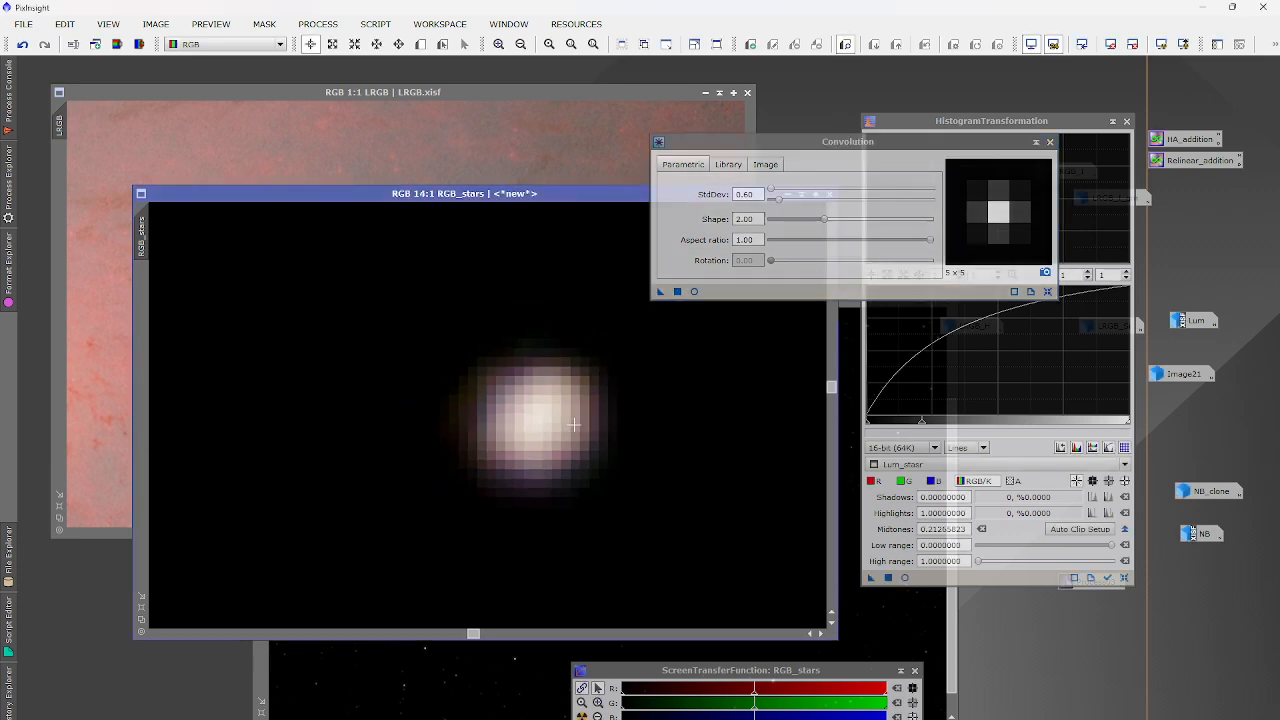
{"action": "scroll", "coordinate": [573, 425], "scroll_direction": "down", "scroll_amount": 6}
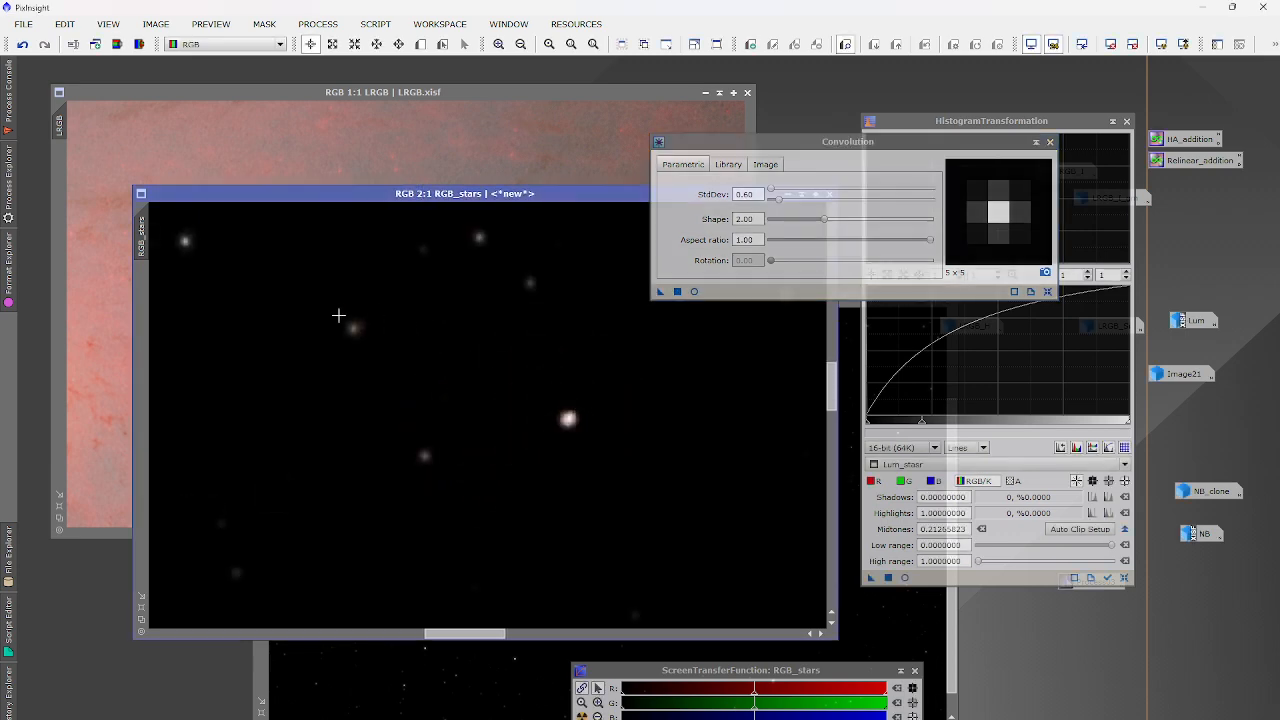
{"action": "scroll", "coordinate": [338, 315], "scroll_direction": "up", "scroll_amount": 6}
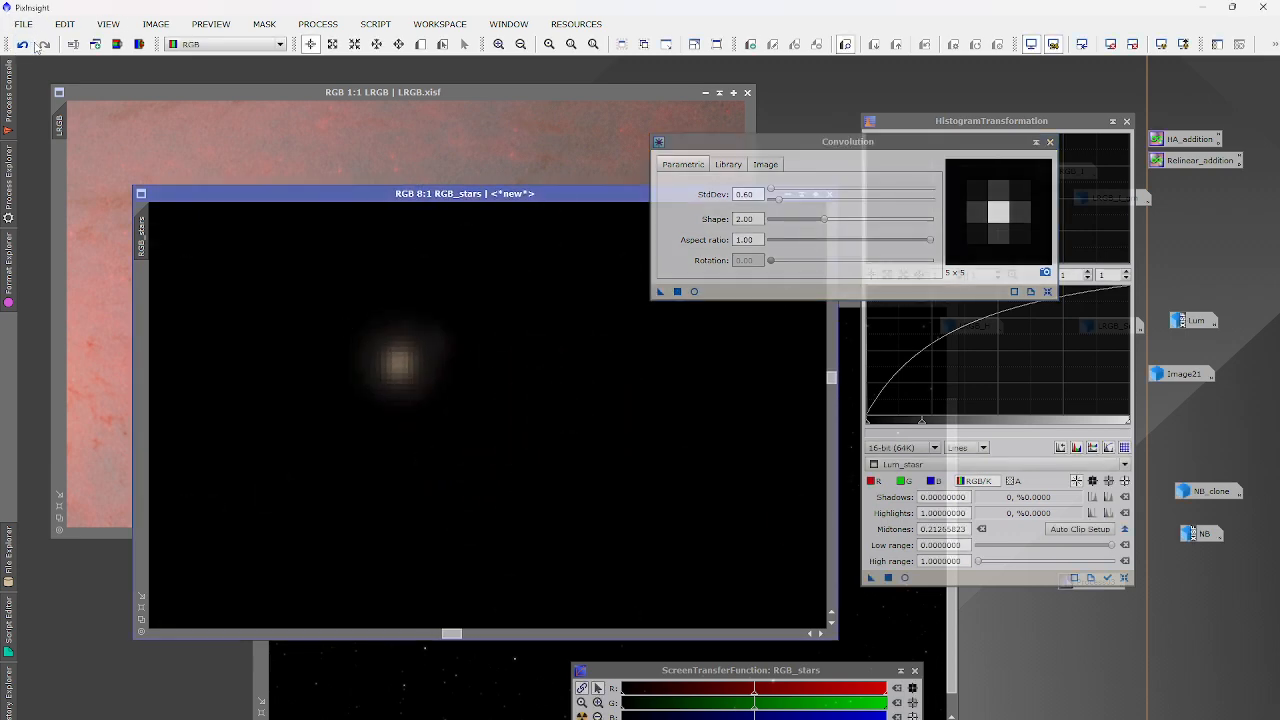
{"action": "scroll", "coordinate": [360, 390], "scroll_direction": "down", "scroll_amount": 8}
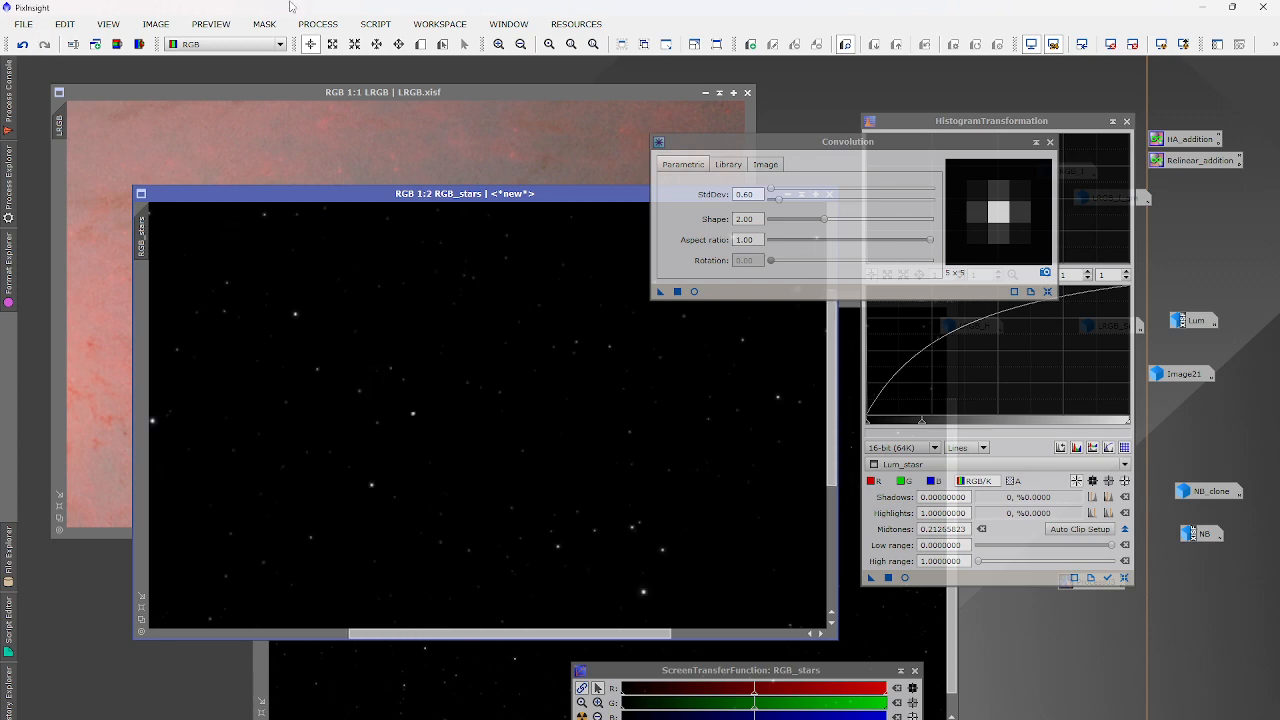
{"action": "left_click", "coordinate": [318, 23]}
Combine Lum_stasr as the lightness into RGB_stars with LRGBCombination.
{"action": "mouse_move", "coordinate": [354, 44]}
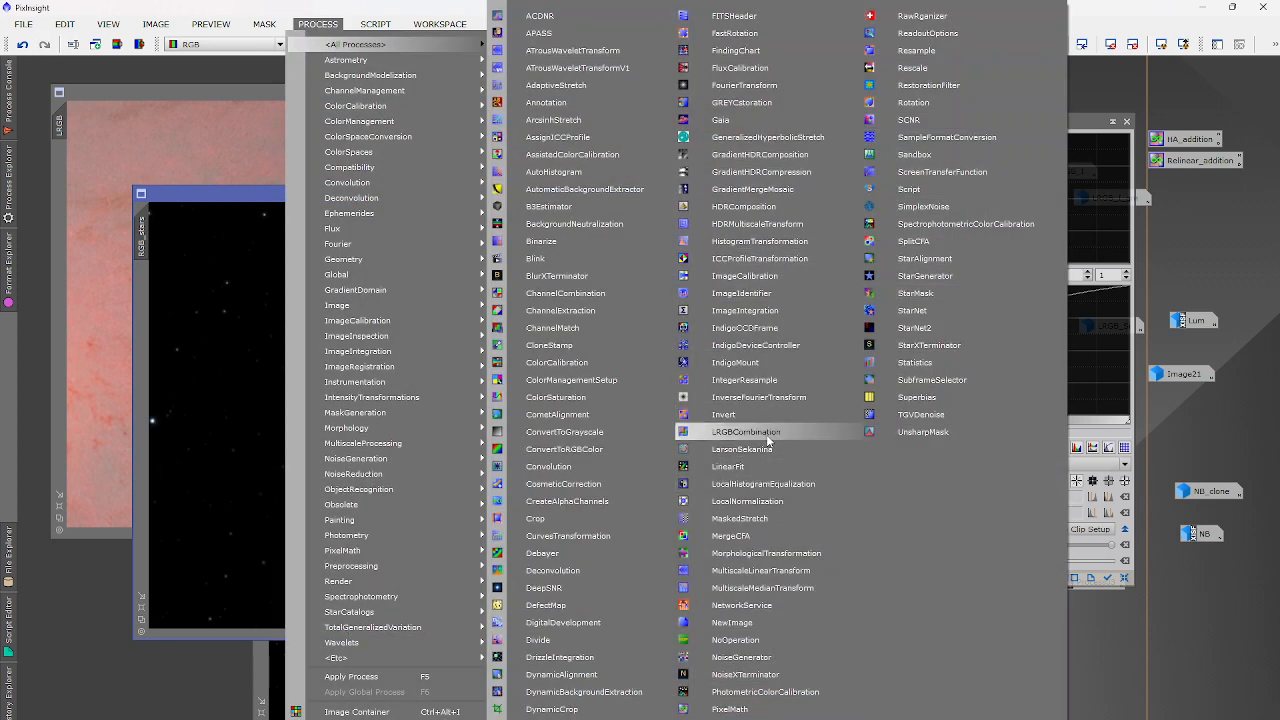
{"action": "left_click", "coordinate": [746, 432]}
{"action": "left_click", "coordinate": [1177, 352]}
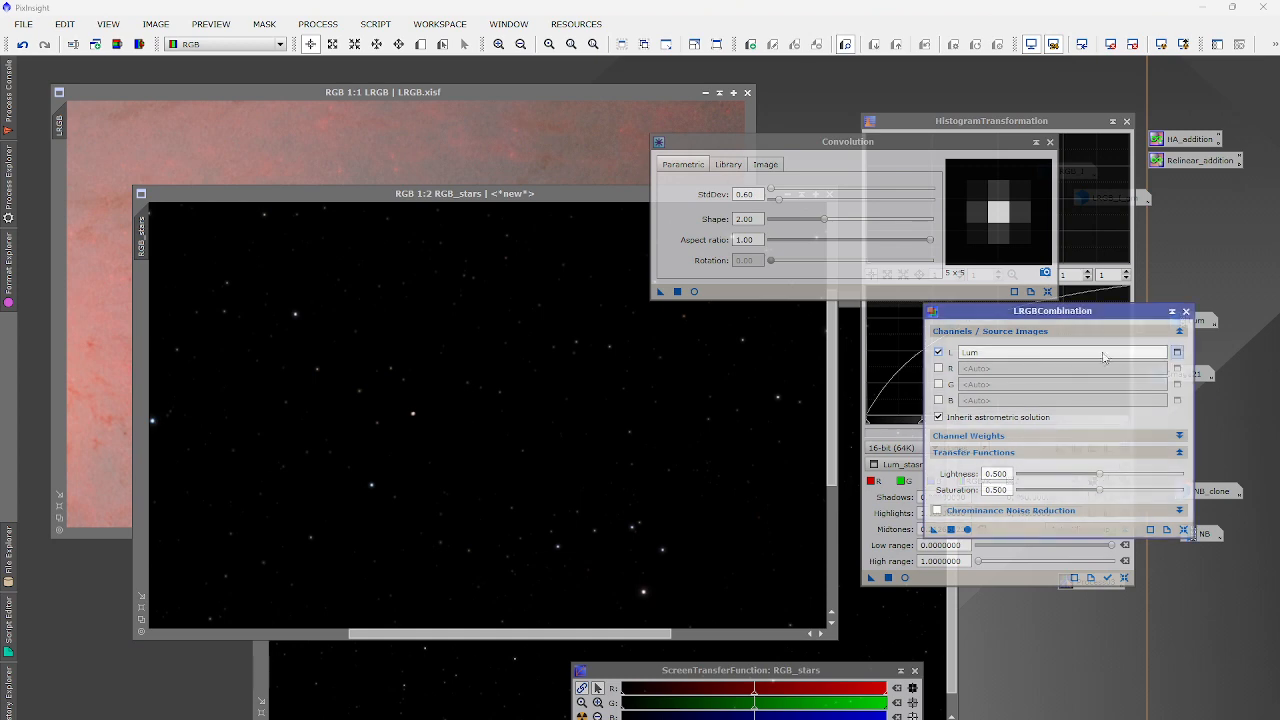
{"action": "left_click", "coordinate": [570, 385]}
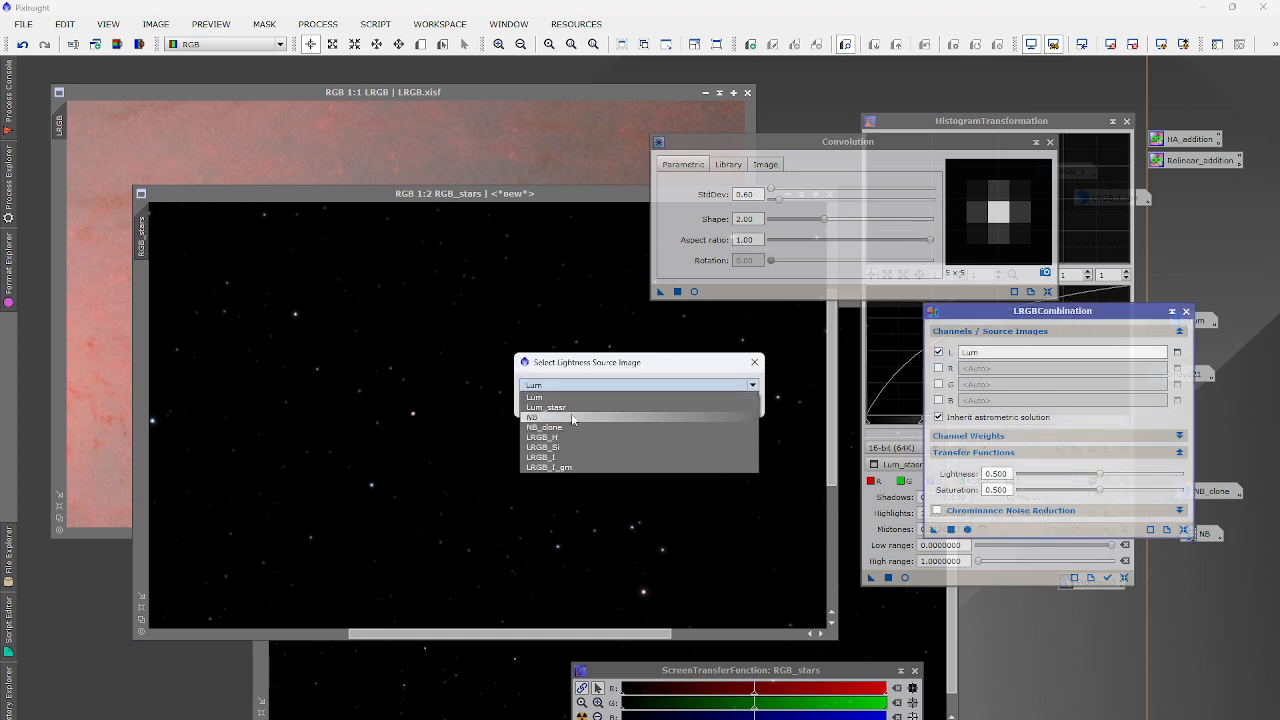
{"action": "left_click", "coordinate": [571, 407]}
{"action": "left_click", "coordinate": [674, 405]}
{"action": "left_click", "coordinate": [951, 529]}
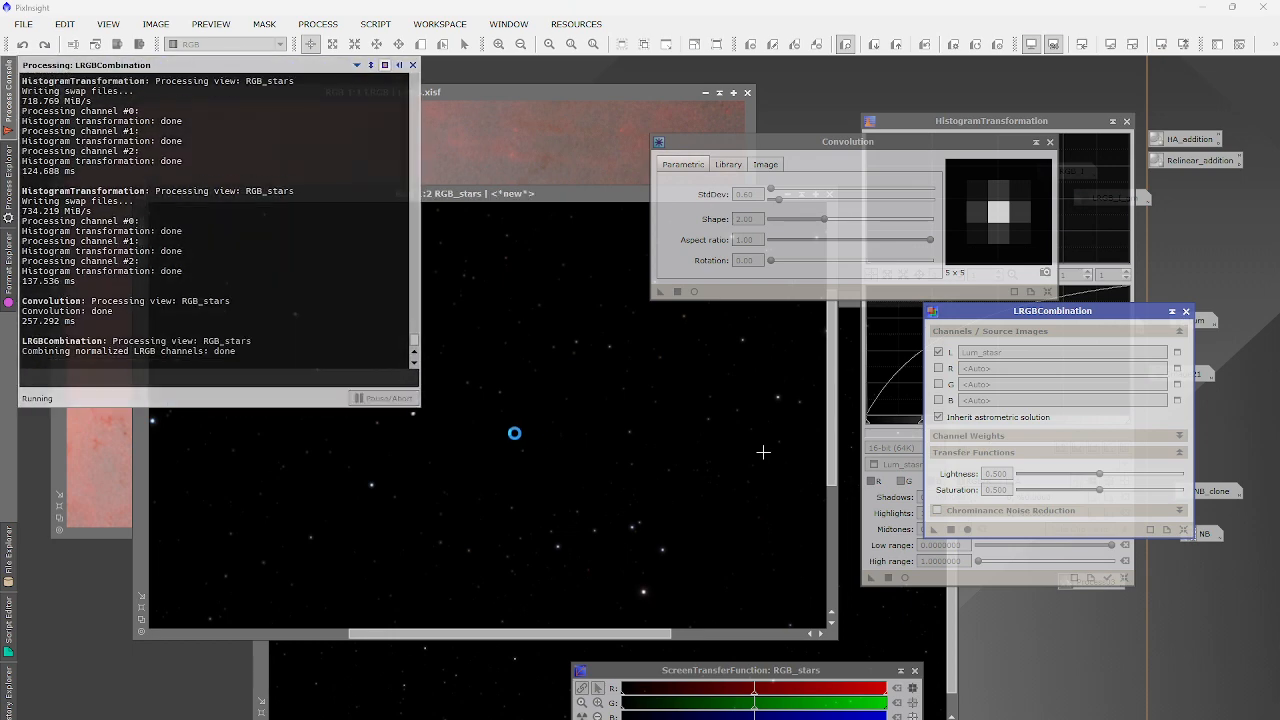
{"action": "scroll", "coordinate": [412, 419], "scroll_direction": "up", "scroll_amount": 3}
{"action": "scroll", "coordinate": [427, 441], "scroll_direction": "down", "scroll_amount": 7}
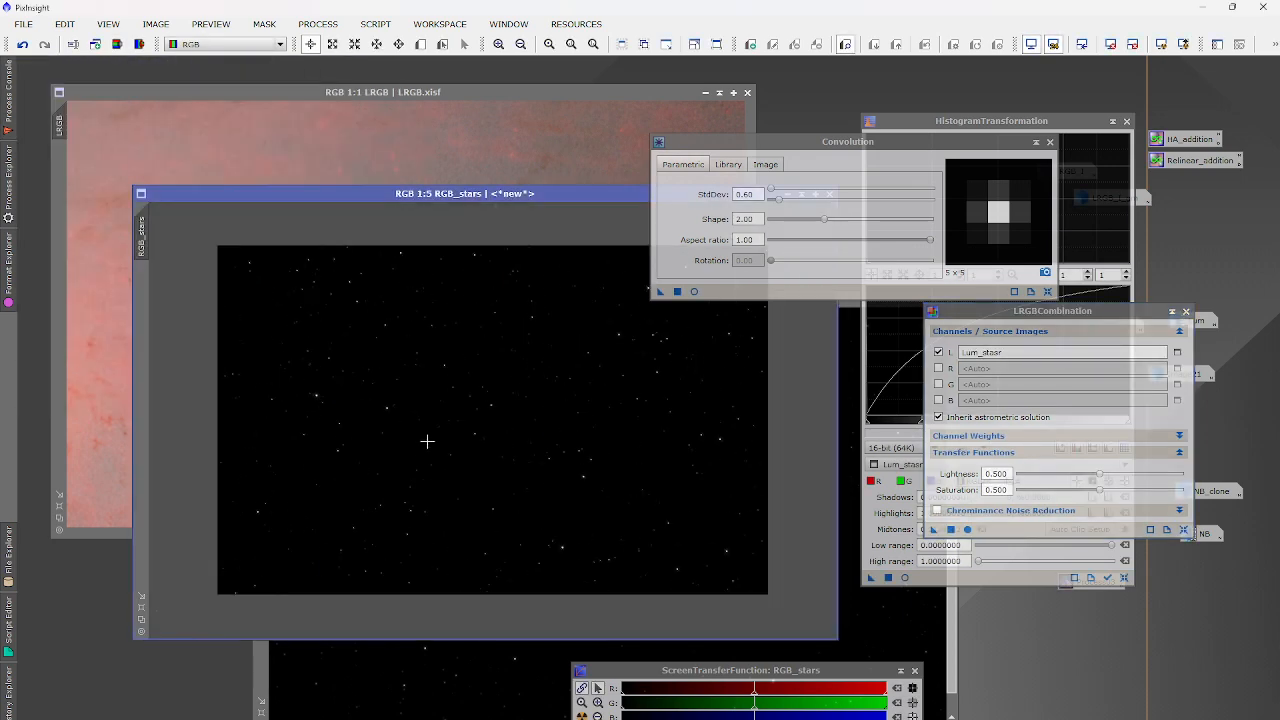
{"action": "scroll", "coordinate": [265, 385], "scroll_direction": "up", "scroll_amount": 8}
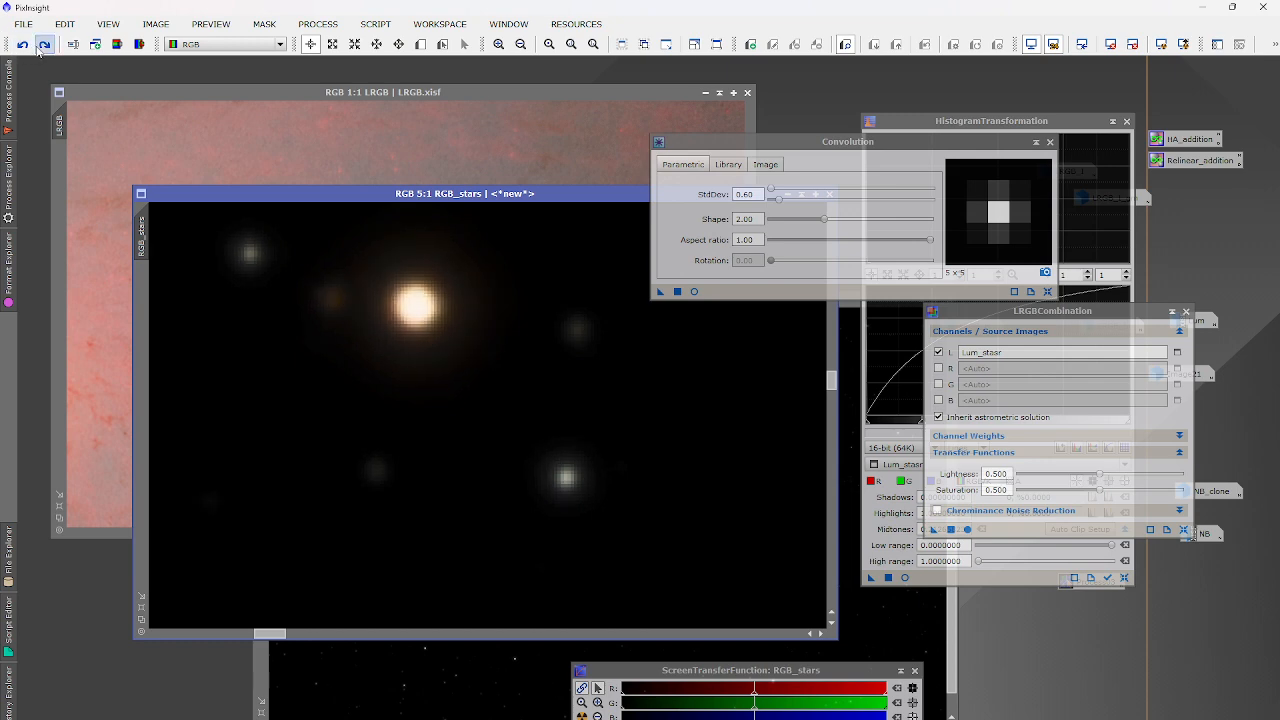
{"action": "scroll", "coordinate": [397, 352], "scroll_direction": "down", "scroll_amount": 5}
{"action": "scroll", "coordinate": [398, 353], "scroll_direction": "down", "scroll_amount": 2}
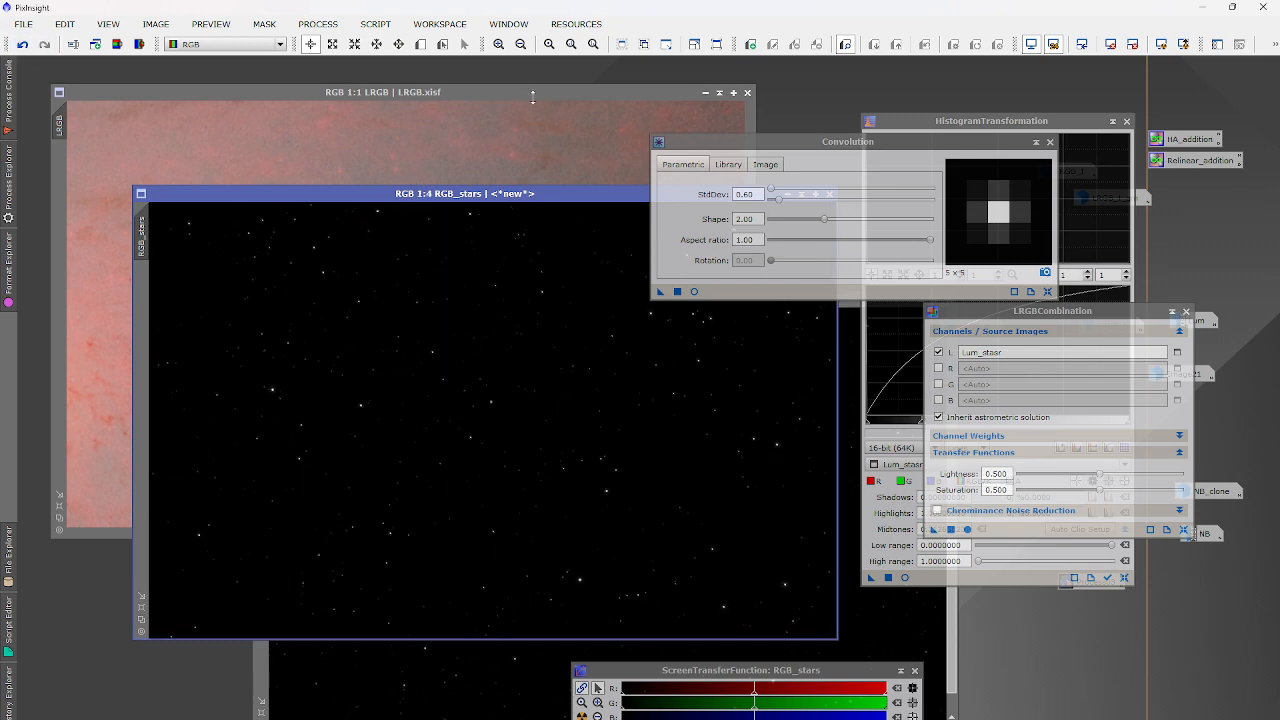
Close the LRGBCombination and Convolution tools and move Lum_stasr out of the way.
{"action": "left_click", "coordinate": [1186, 311]}
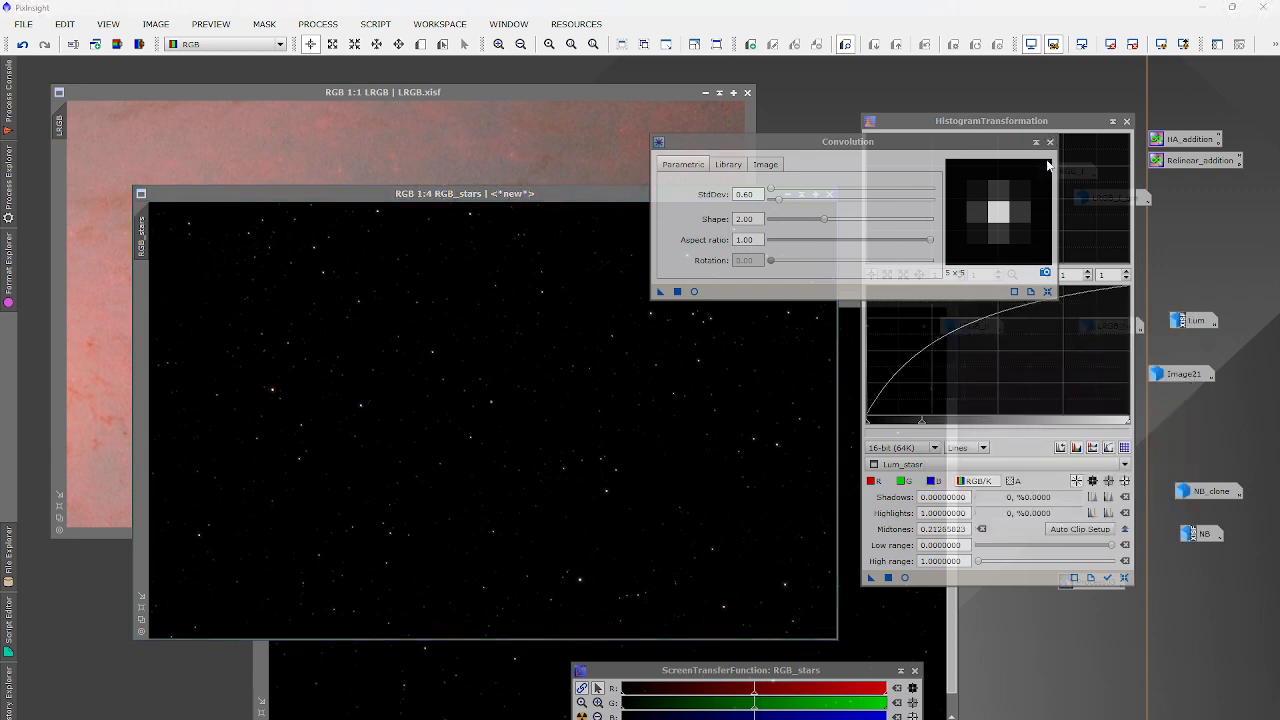
{"action": "left_click", "coordinate": [1049, 142]}
{"action": "left_click_drag", "start_coordinate": [851, 302], "coordinate": [650, 303]}
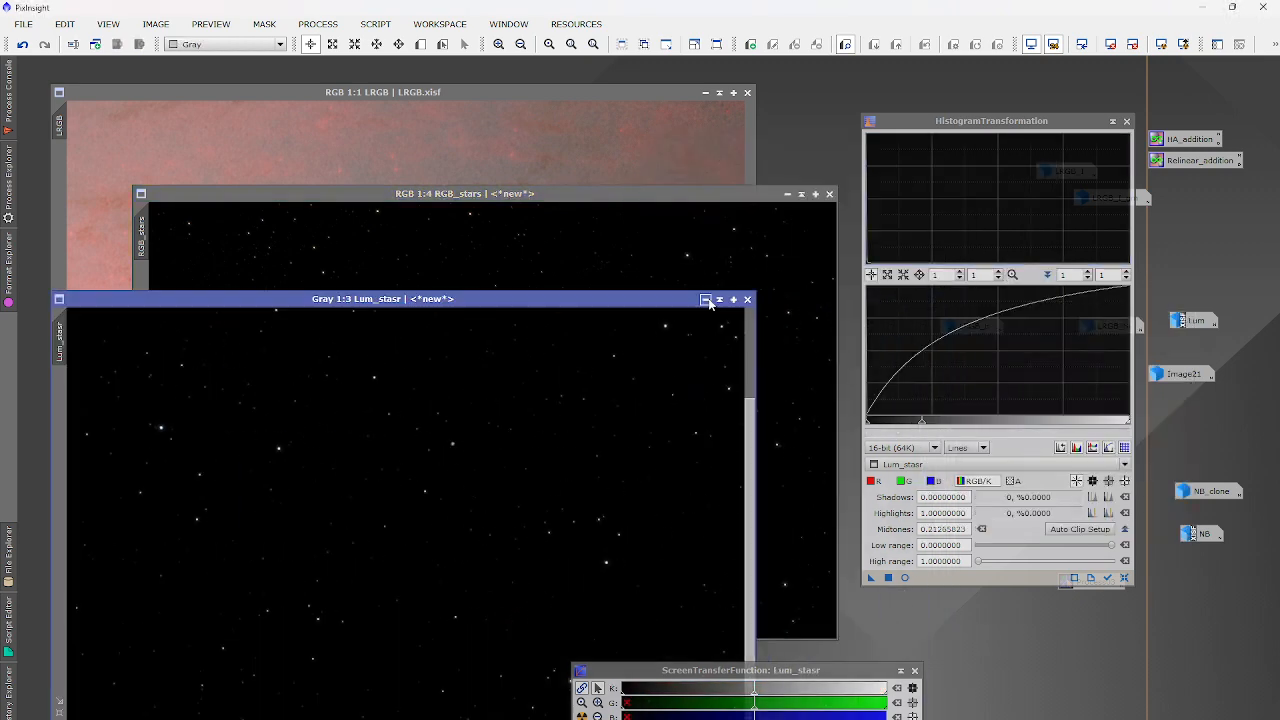
{"action": "left_click", "coordinate": [708, 301]}
{"action": "left_click", "coordinate": [706, 300]}
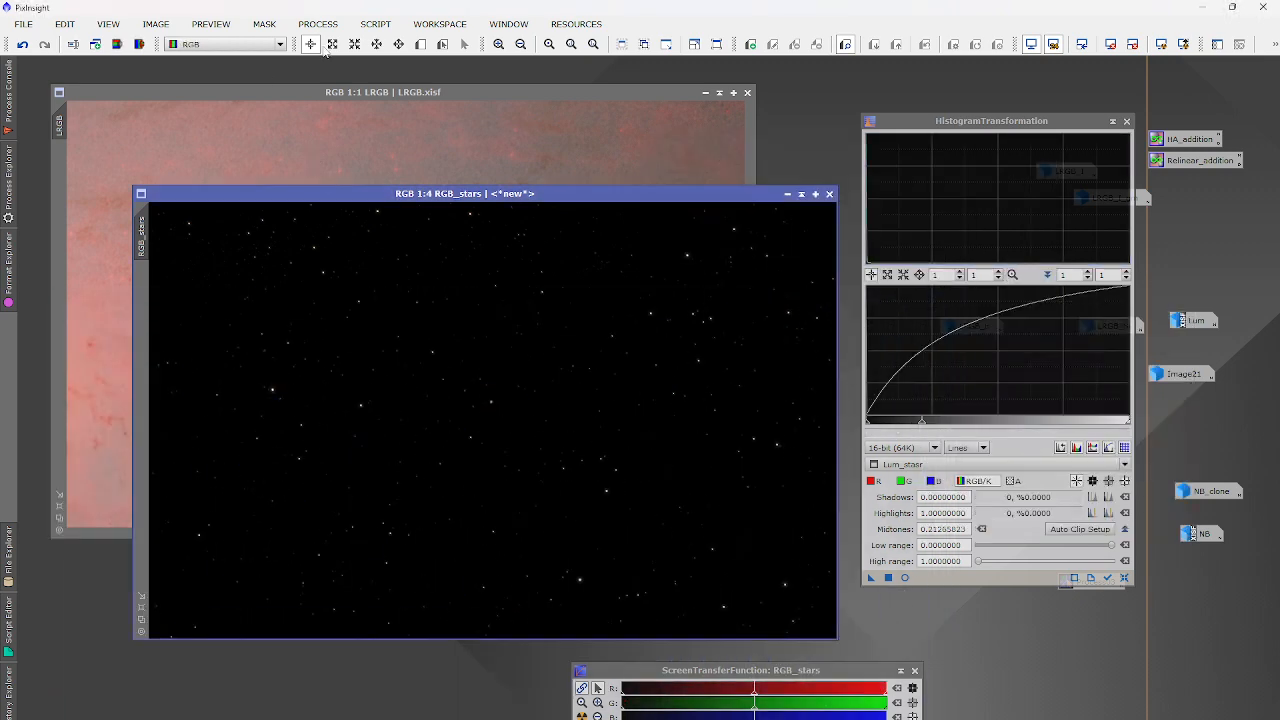
Preview a reset CurvesTransformation on RGB_stars, lifting input 0.19897 to 0.43669.
{"action": "left_click", "coordinate": [318, 23]}
{"action": "mouse_move", "coordinate": [342, 45]}
{"action": "left_click", "coordinate": [608, 540]}
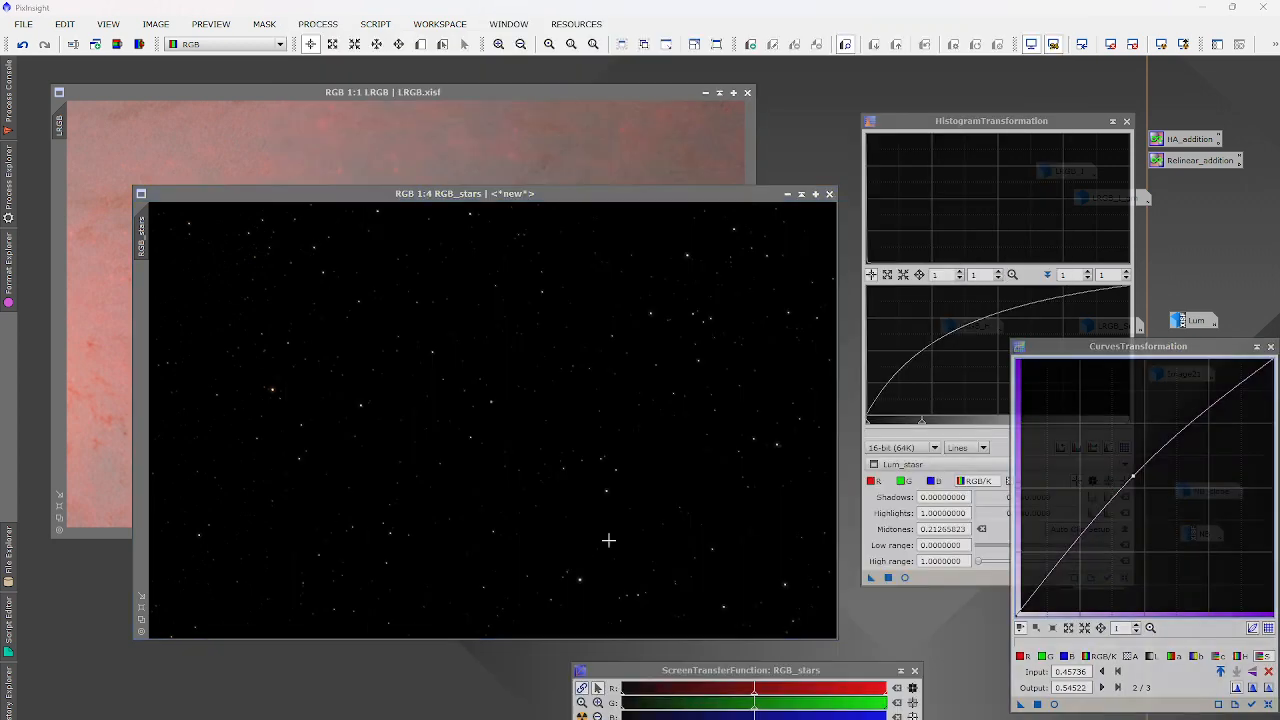
{"action": "left_click", "coordinate": [1055, 705]}
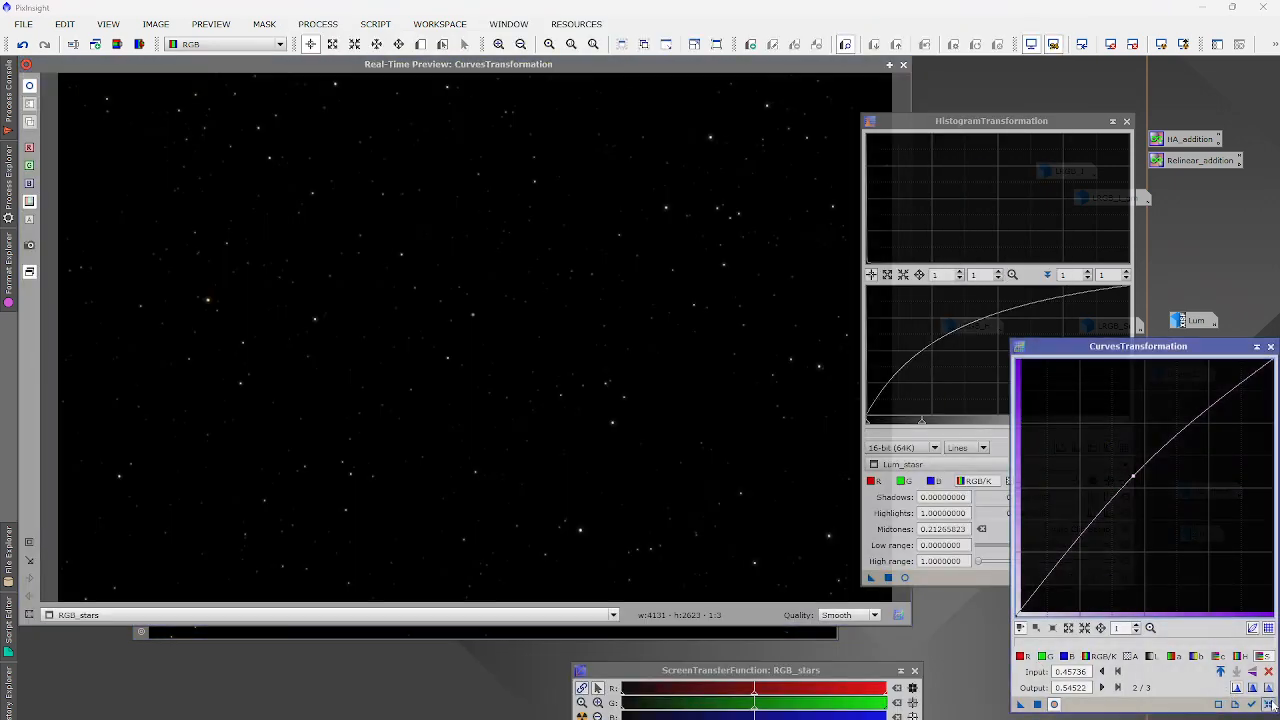
{"action": "left_click", "coordinate": [1268, 705]}
{"action": "left_click", "coordinate": [1073, 504]}
{"action": "left_click_drag", "start_coordinate": [1162, 424], "coordinate": [1201, 374]}
Fine-tune the curve point, then apply the histogram stretch and the curve to RGB_stars.
{"action": "left_click_drag", "start_coordinate": [1073, 504], "coordinate": [1067, 503]}
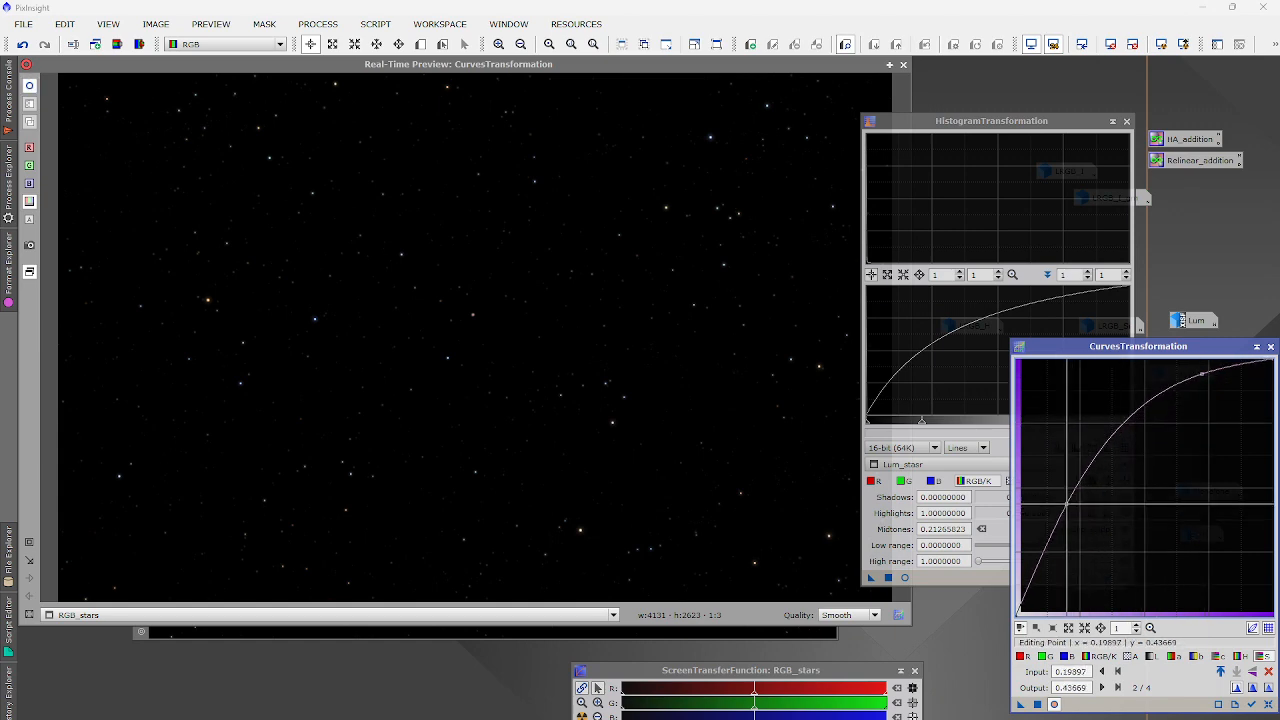
{"action": "left_click", "coordinate": [903, 65]}
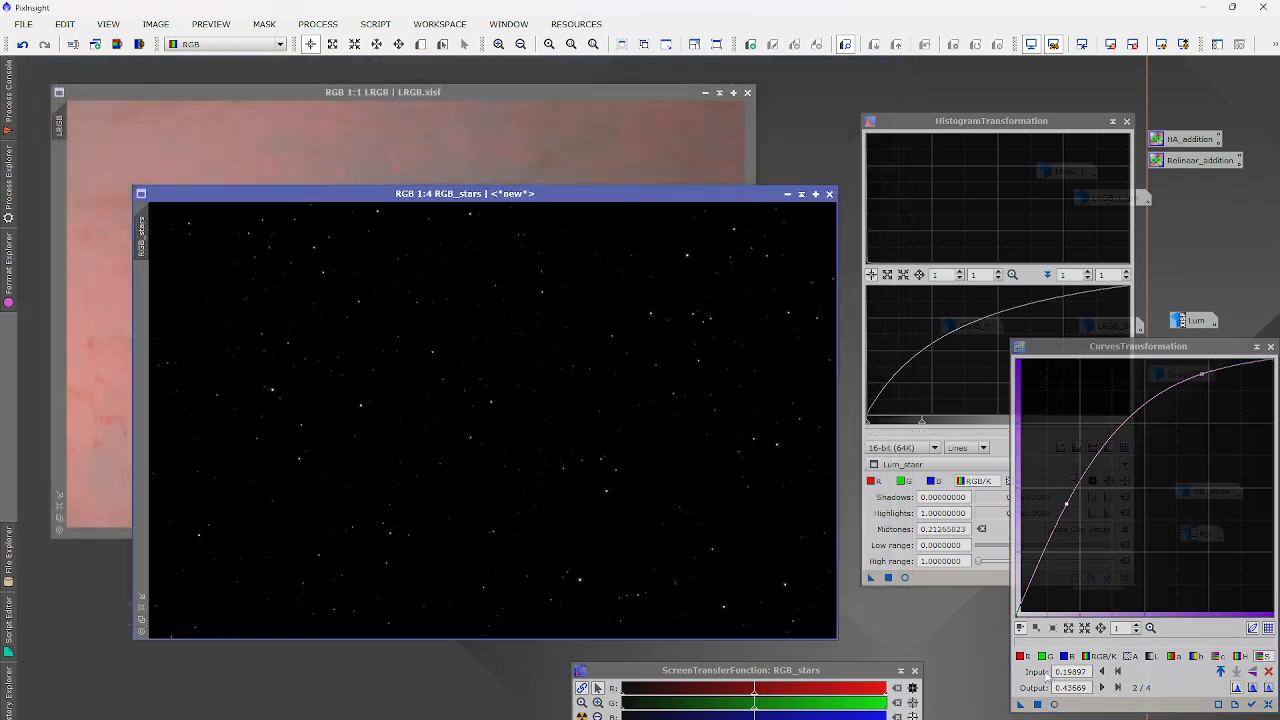
{"action": "left_click", "coordinate": [889, 577]}
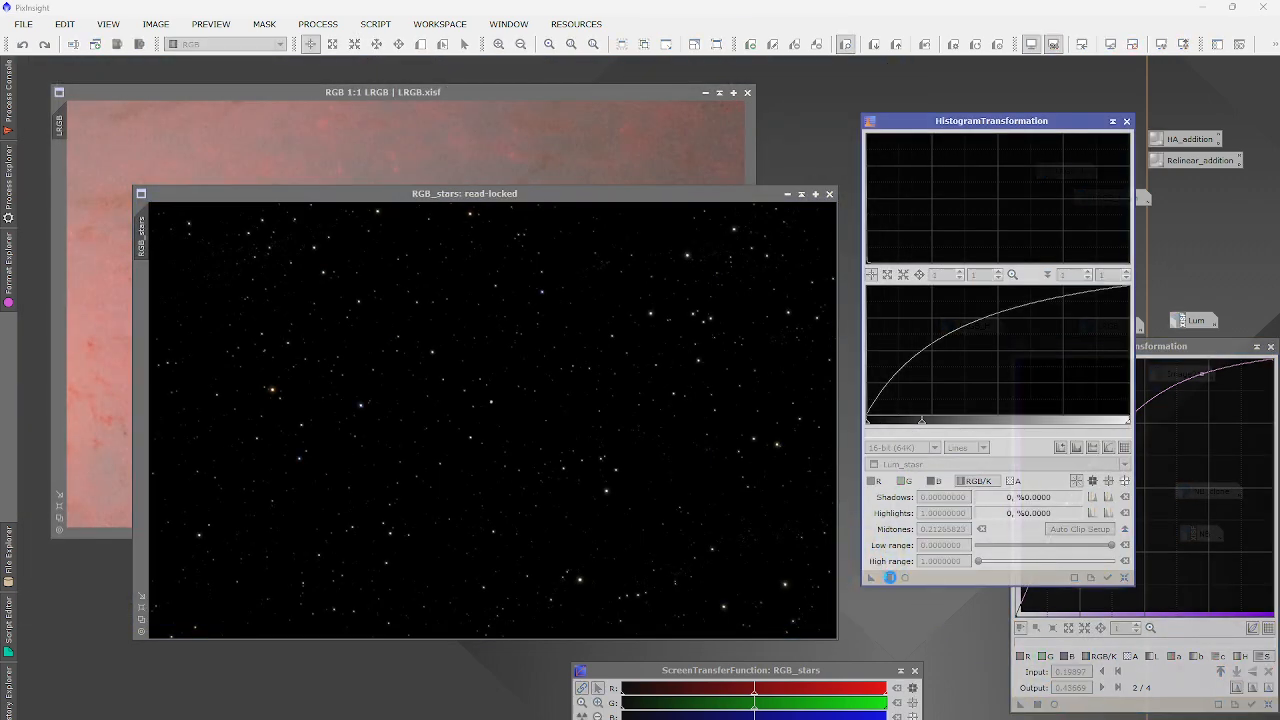
{"action": "left_click", "coordinate": [1039, 706]}
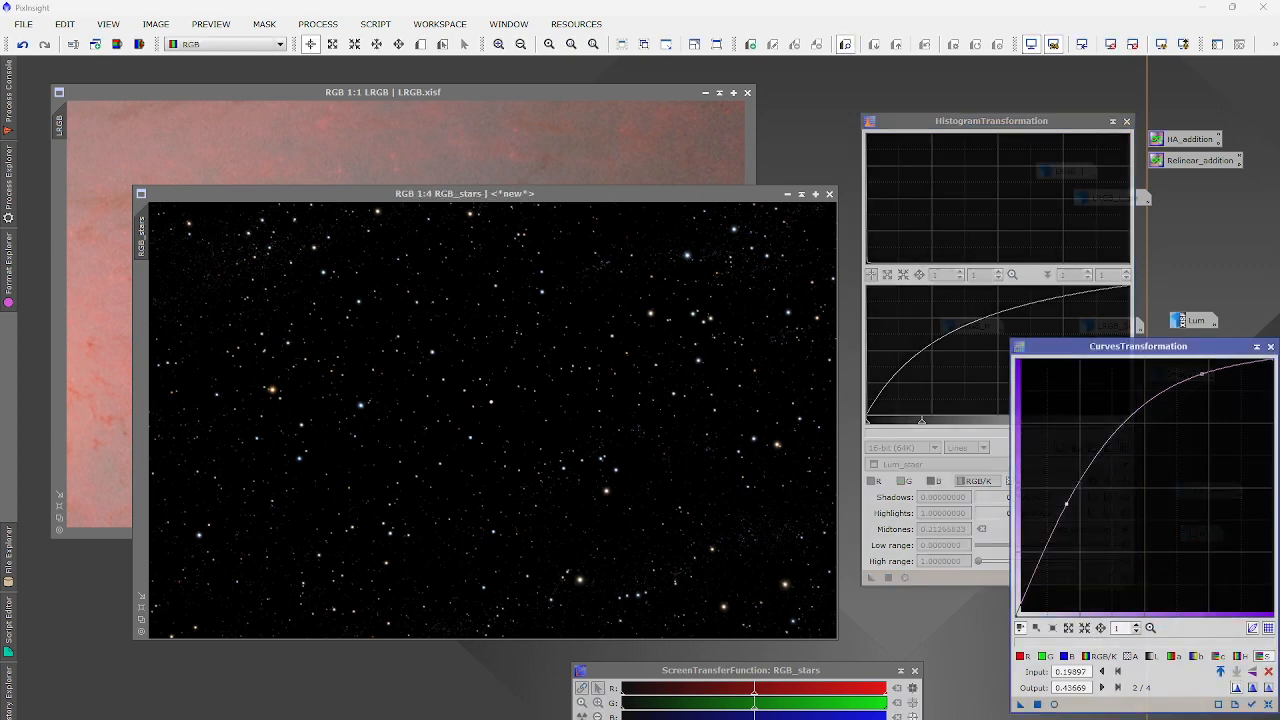
{"action": "scroll", "coordinate": [276, 372], "scroll_direction": "up", "scroll_amount": 4}
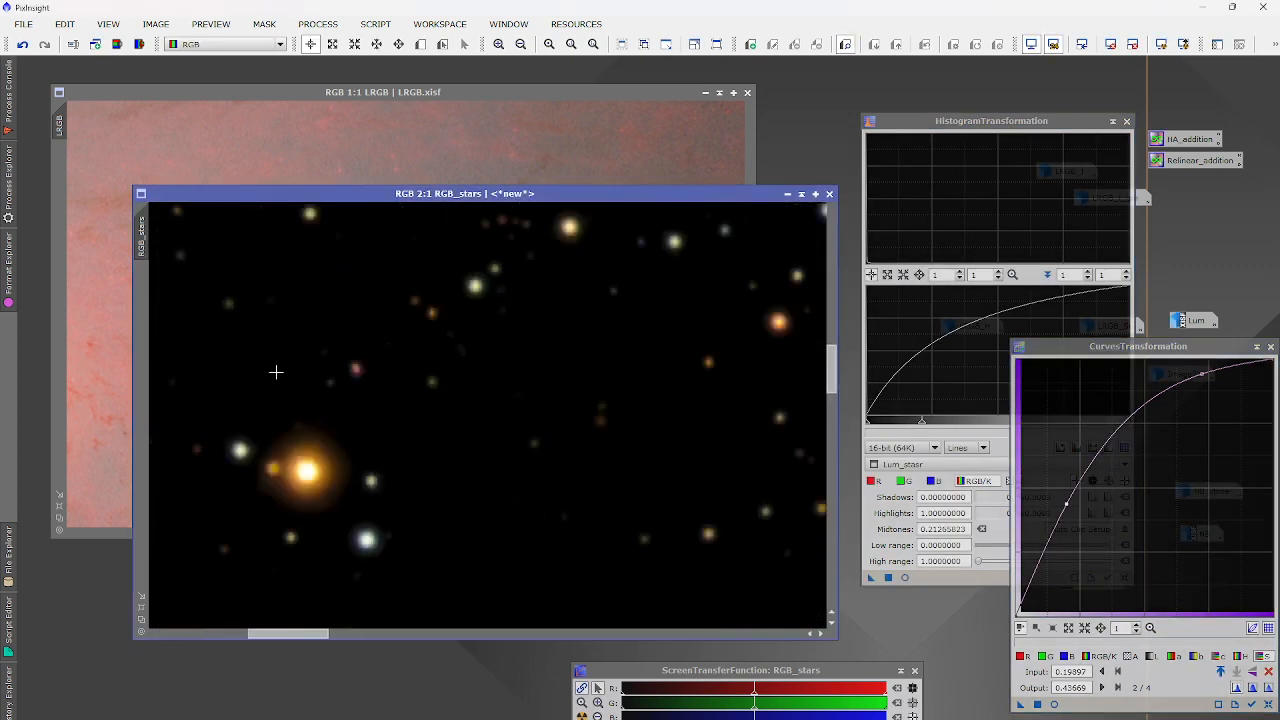
{"action": "scroll", "coordinate": [276, 372], "scroll_direction": "down", "scroll_amount": 4}
Close the histogram and curves tools and extract RGB_stars' CIE L* lightness as RGB_stars_L.
{"action": "left_click", "coordinate": [932, 586]}
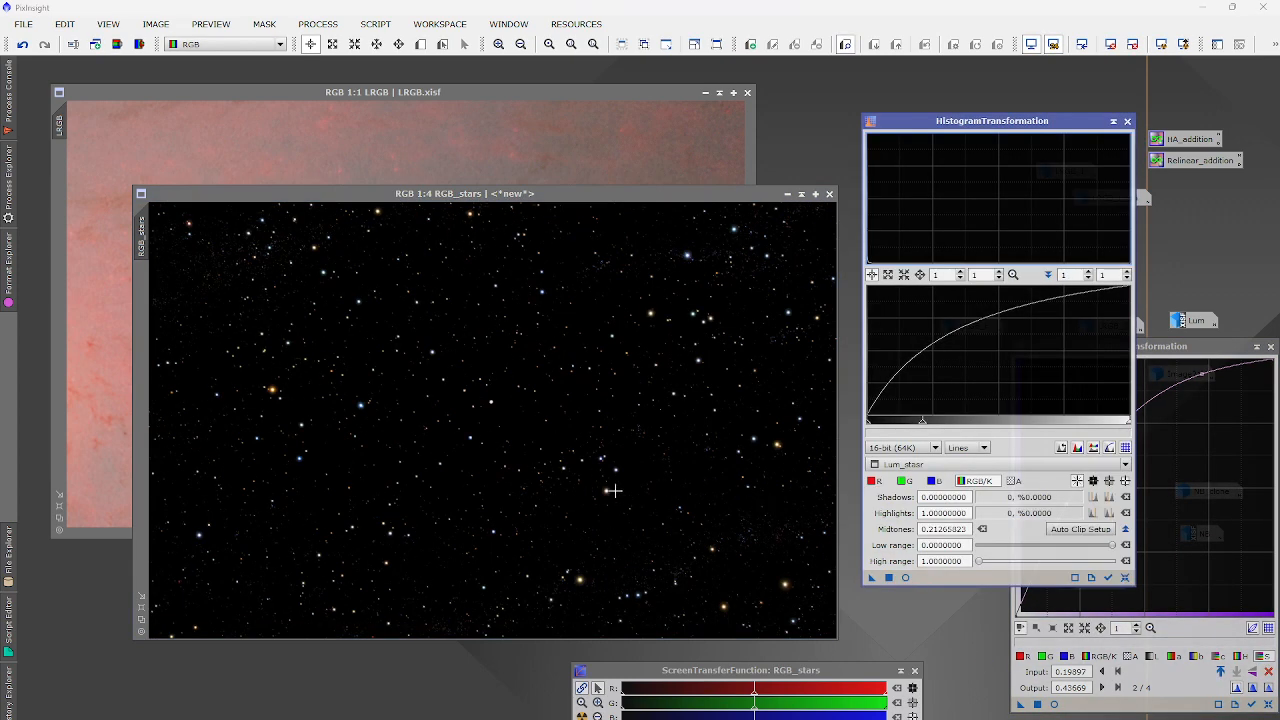
{"action": "scroll", "coordinate": [612, 490], "scroll_direction": "up", "scroll_amount": 3}
{"action": "scroll", "coordinate": [615, 494], "scroll_direction": "down", "scroll_amount": 3}
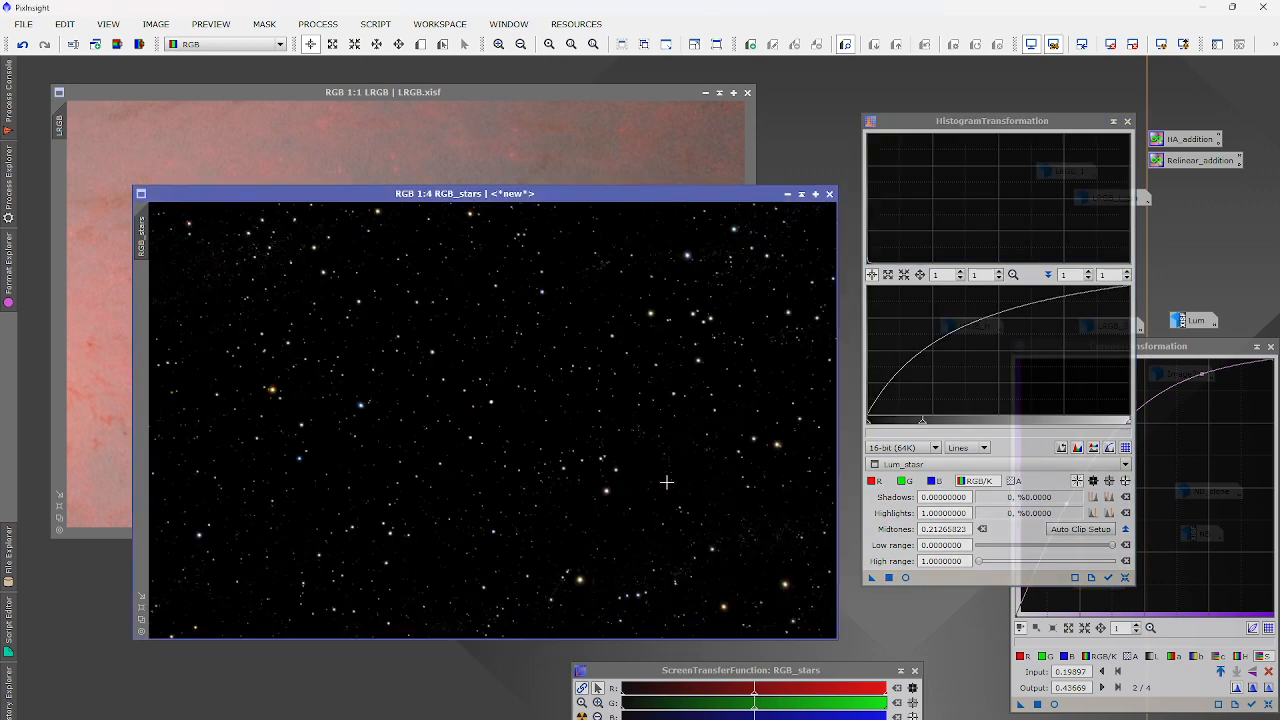
{"action": "left_click", "coordinate": [1125, 122]}
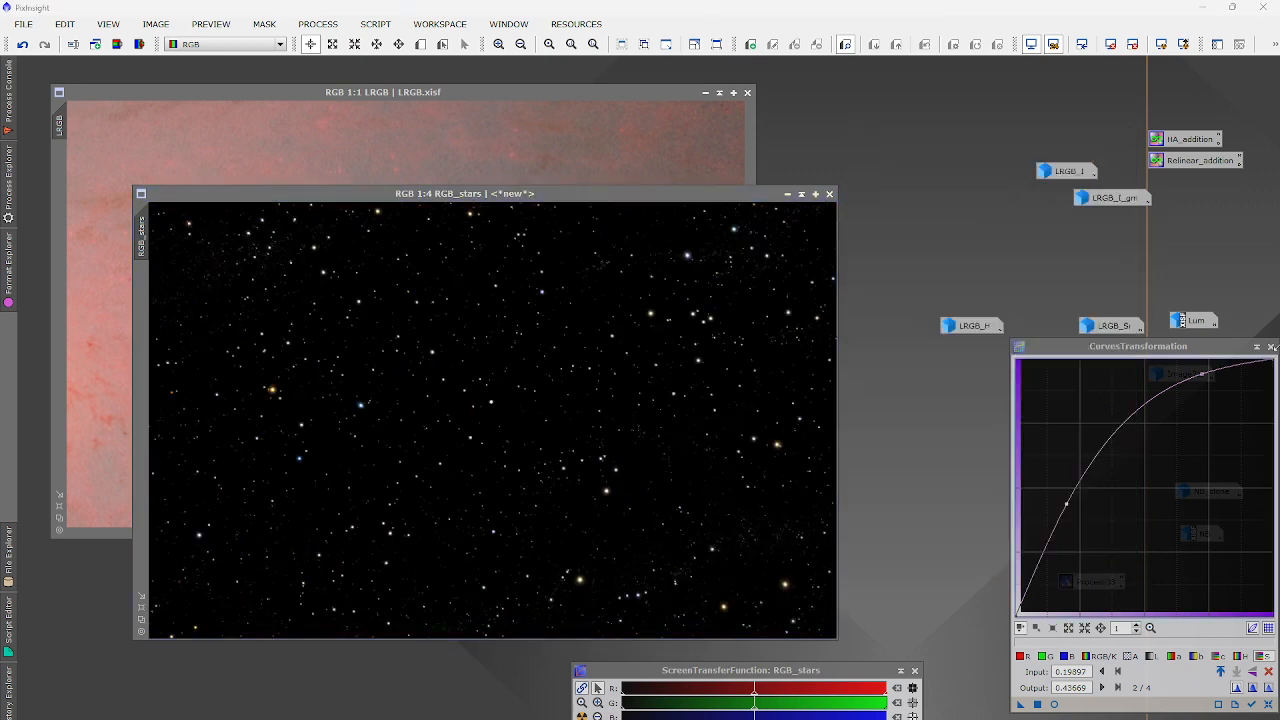
{"action": "left_click", "coordinate": [1270, 346]}
{"action": "left_click", "coordinate": [115, 46]}
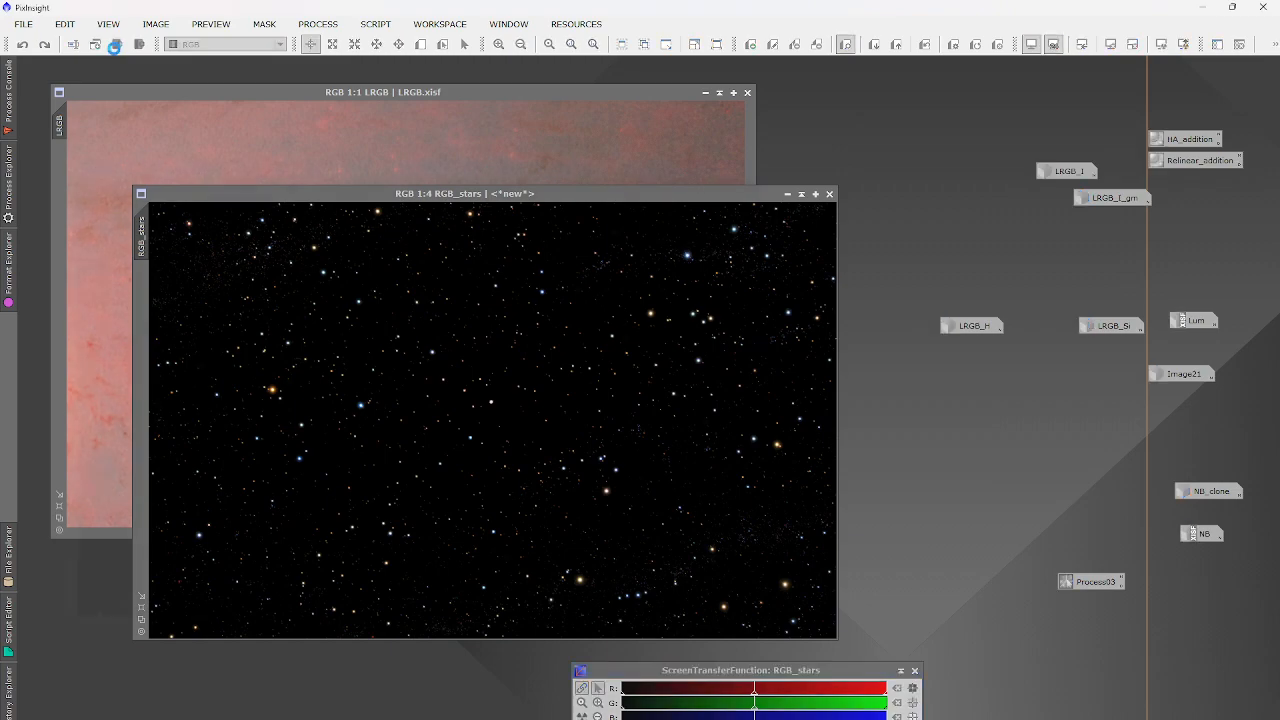
Apply a reset 5-layer MultiscaleMedianTransform with layers 1–5 disabled to RGB_stars_L.
{"action": "left_click", "coordinate": [305, 22]}
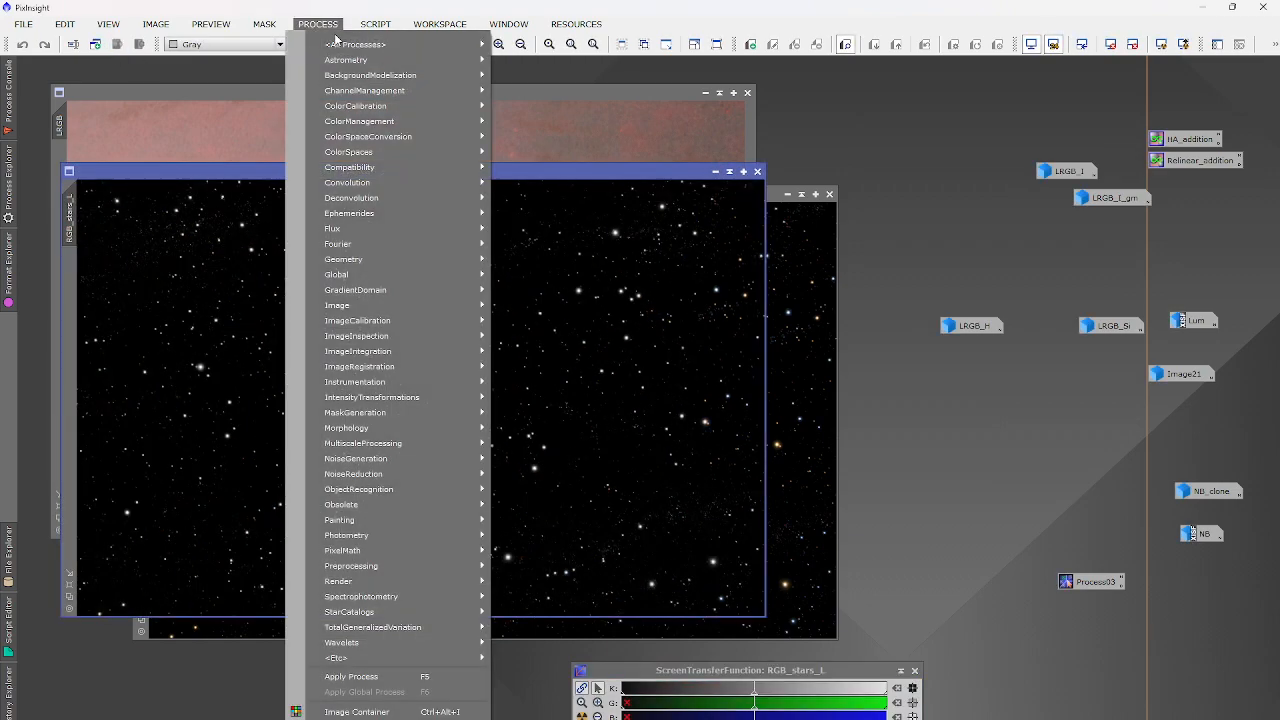
{"action": "mouse_move", "coordinate": [350, 44]}
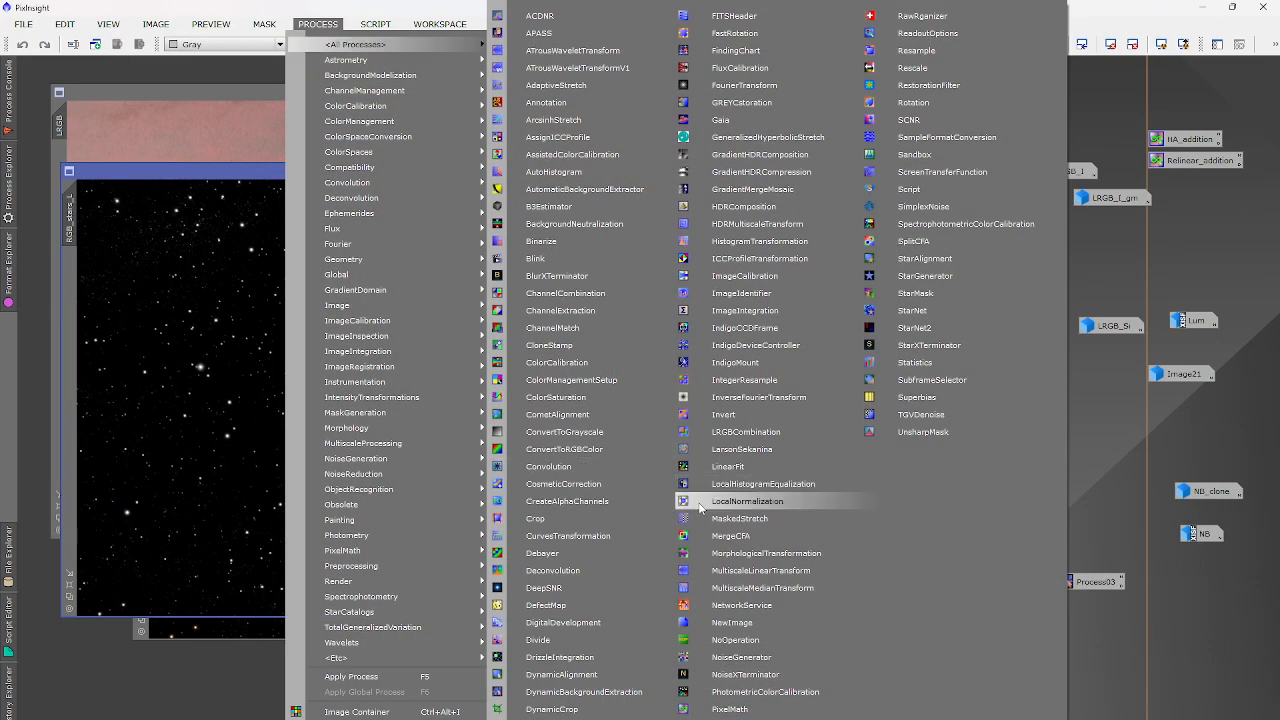
{"action": "left_click", "coordinate": [766, 591]}
{"action": "left_click", "coordinate": [978, 491]}
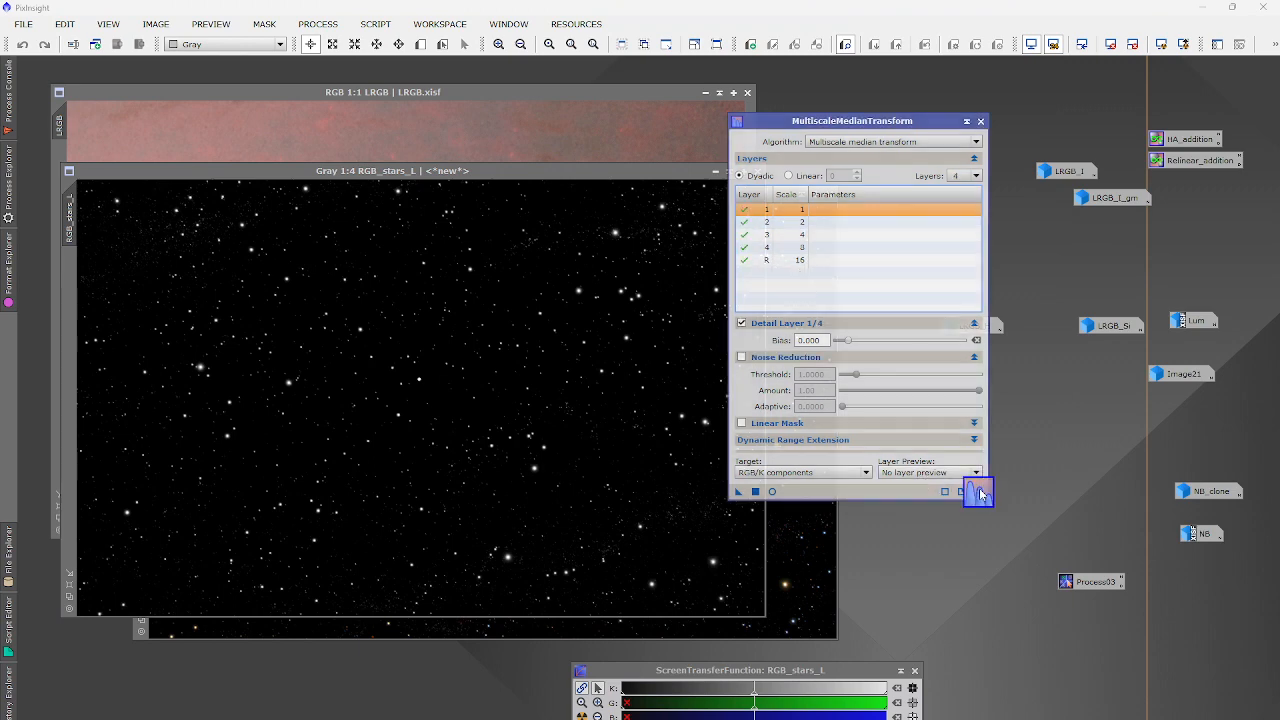
{"action": "left_click", "coordinate": [960, 176]}
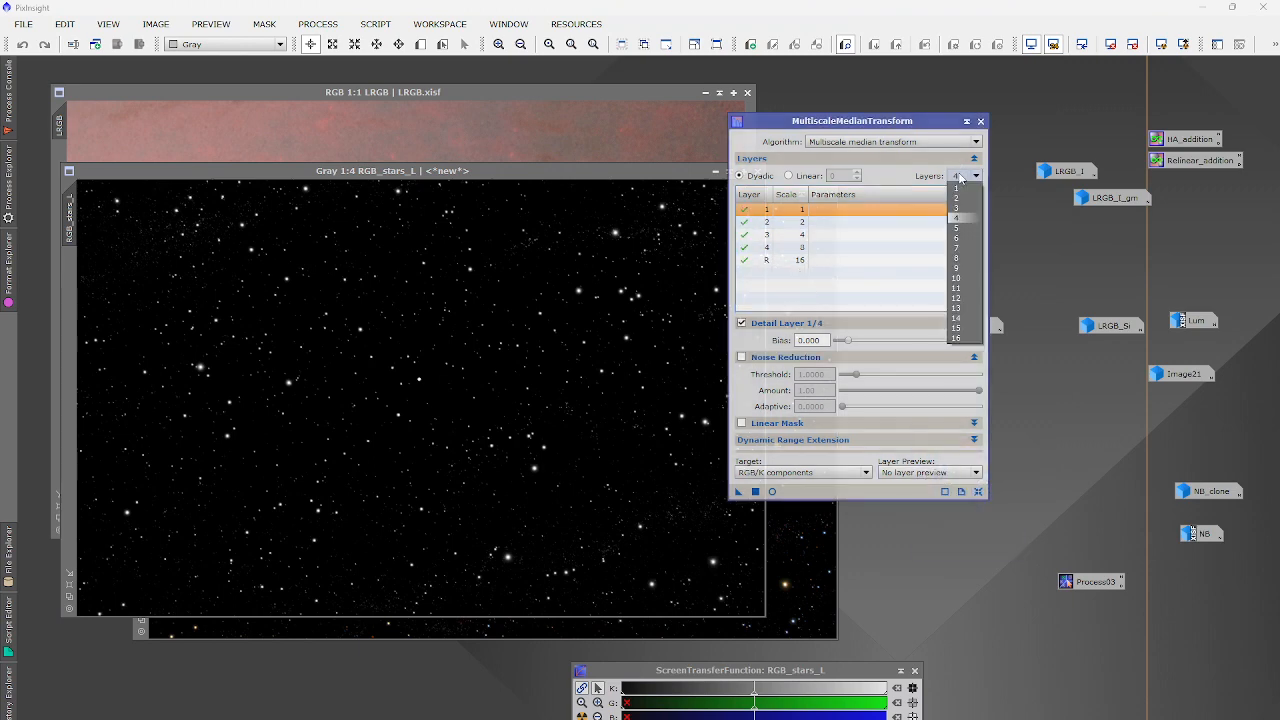
{"action": "left_click", "coordinate": [956, 228]}
{"action": "left_click", "coordinate": [743, 260]}
{"action": "left_click", "coordinate": [743, 247]}
{"action": "left_click", "coordinate": [743, 234]}
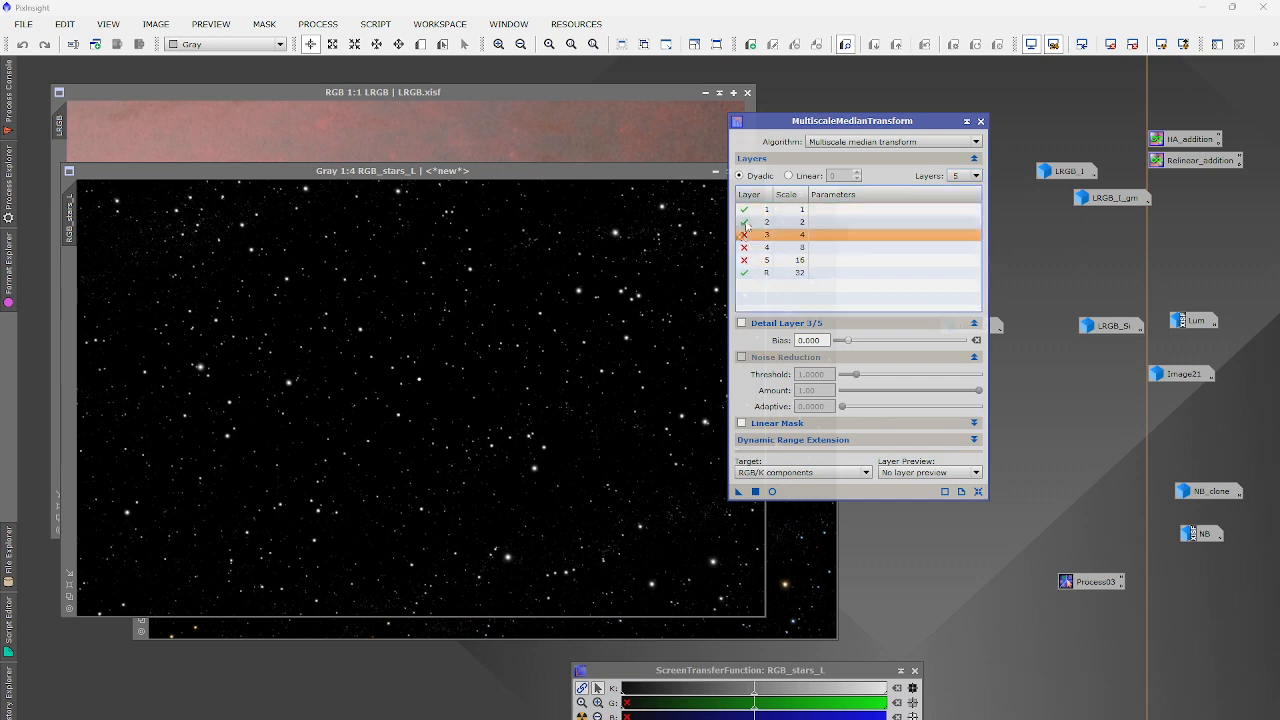
{"action": "left_click", "coordinate": [743, 222]}
{"action": "left_click", "coordinate": [743, 209]}
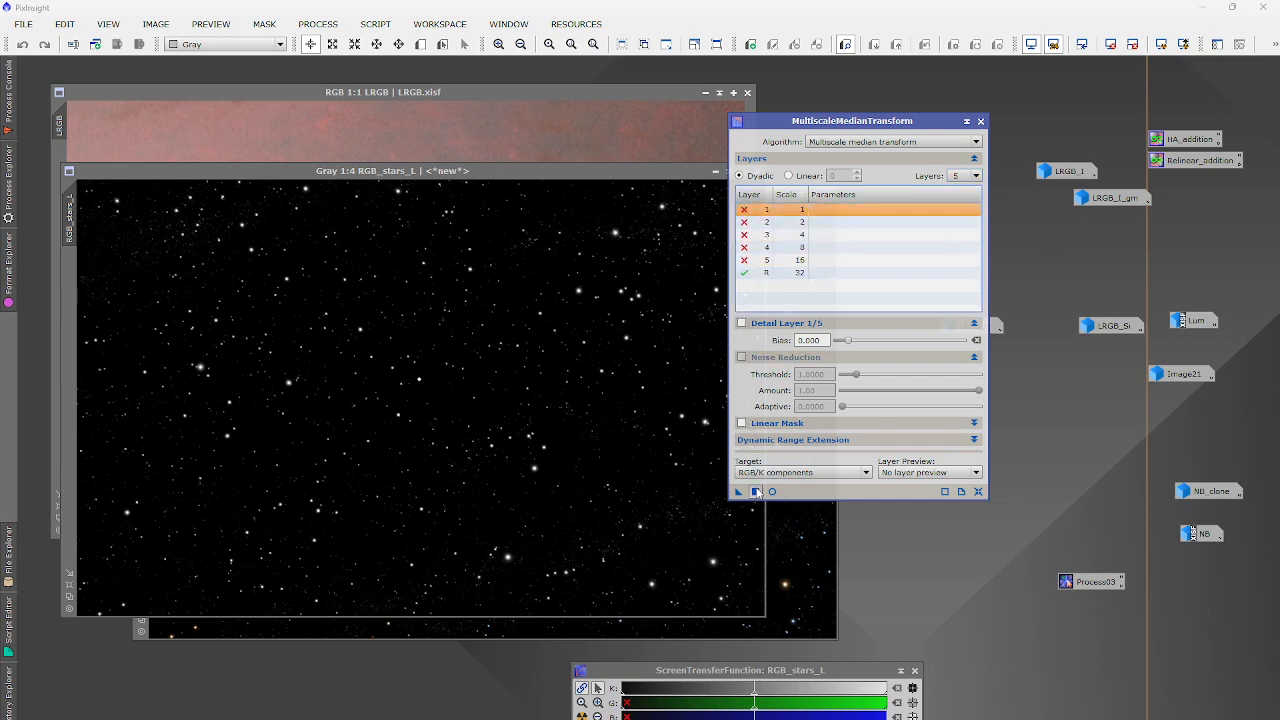
{"action": "left_click_drag", "start_coordinate": [738, 491], "coordinate": [580, 395]}
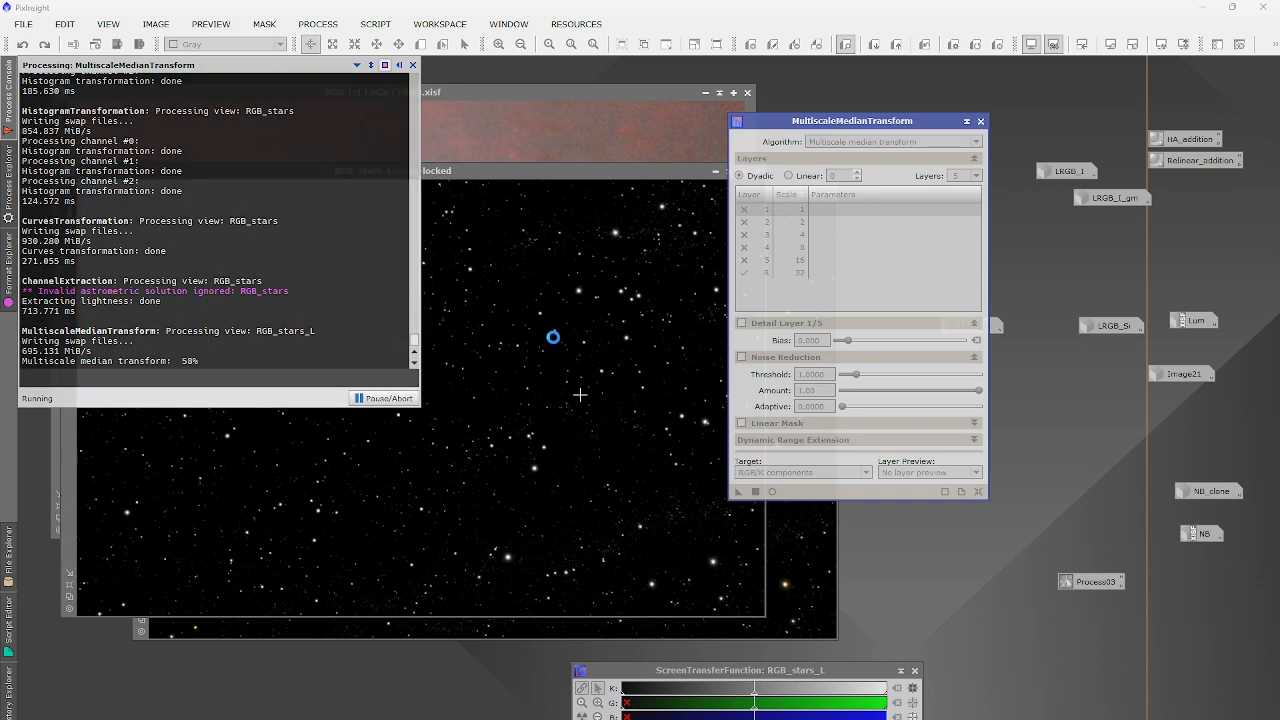
Undo it, then rerun the transform on RGB_stars_L with the residual disabled and layers 1–5 enabled.
{"action": "left_click", "coordinate": [23, 46]}
{"action": "double_click", "coordinate": [745, 274]}
{"action": "double_click", "coordinate": [745, 261]}
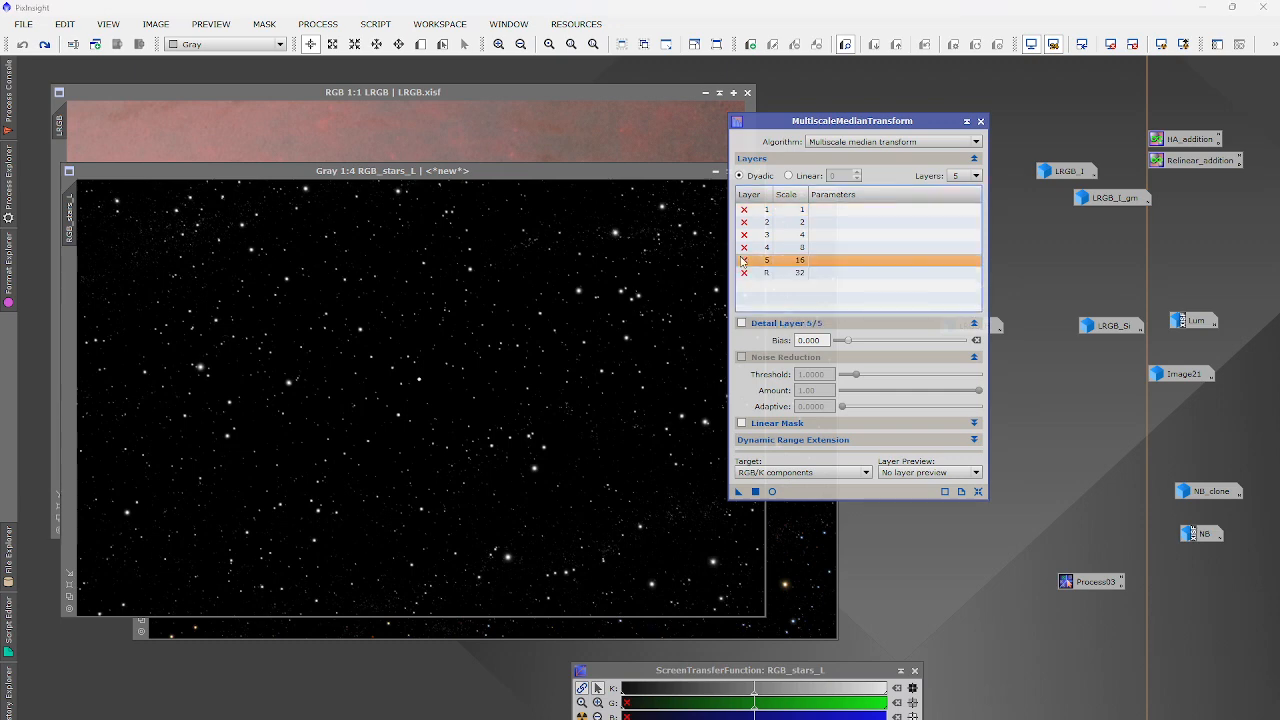
{"action": "left_click", "coordinate": [746, 249]}
{"action": "double_click", "coordinate": [745, 248]}
{"action": "double_click", "coordinate": [745, 235]}
{"action": "double_click", "coordinate": [745, 210]}
{"action": "double_click", "coordinate": [745, 222]}
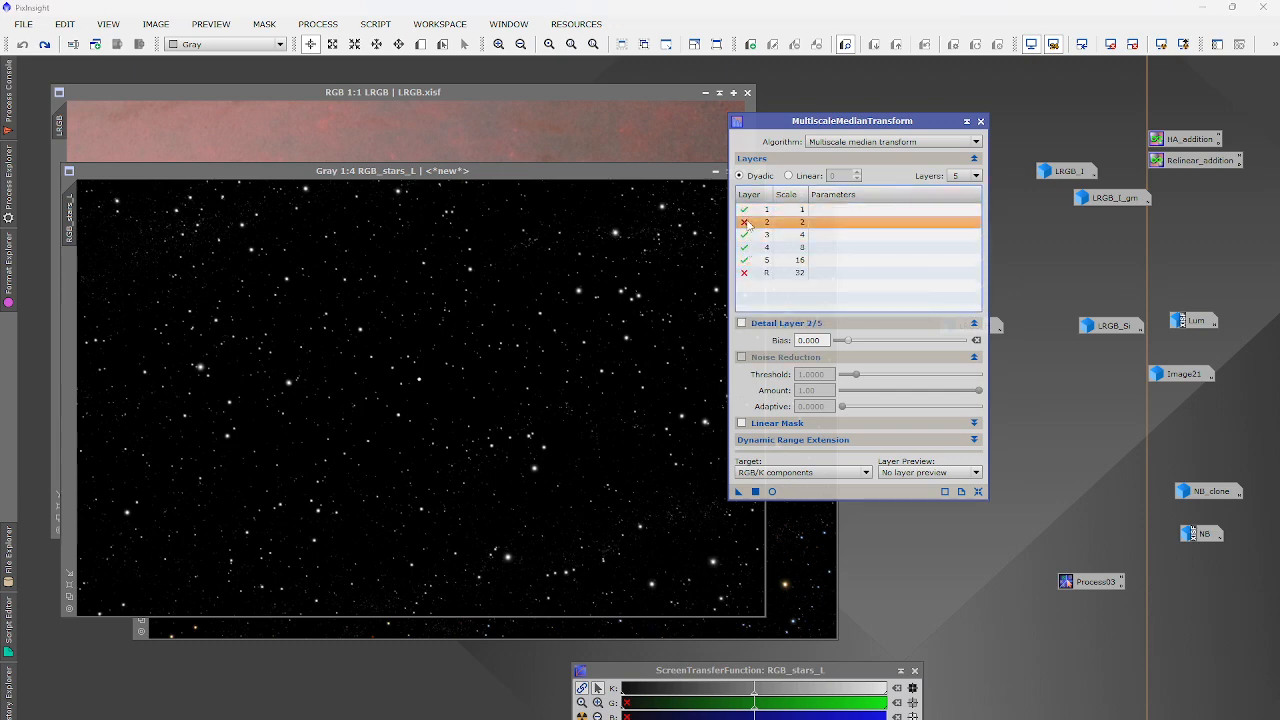
{"action": "left_click", "coordinate": [755, 491]}
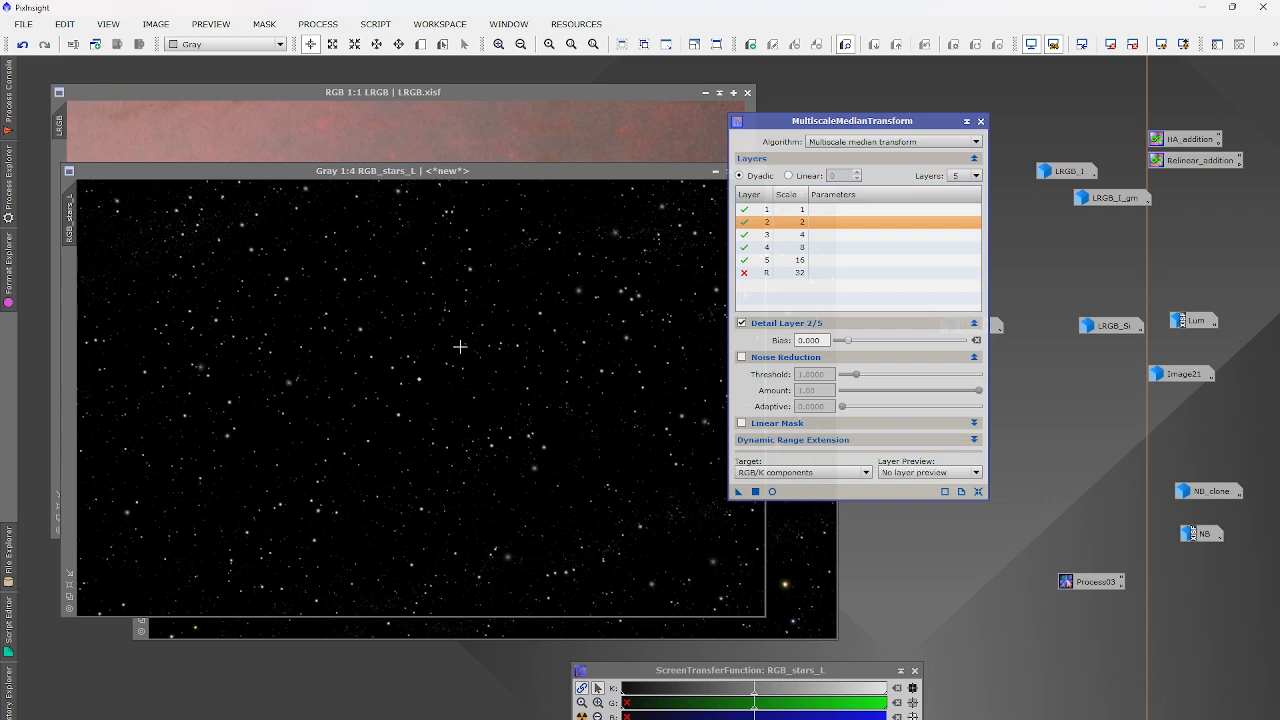
{"action": "scroll", "coordinate": [452, 343], "scroll_direction": "up", "scroll_amount": 2}
{"action": "scroll", "coordinate": [452, 343], "scroll_direction": "down", "scroll_amount": 4}
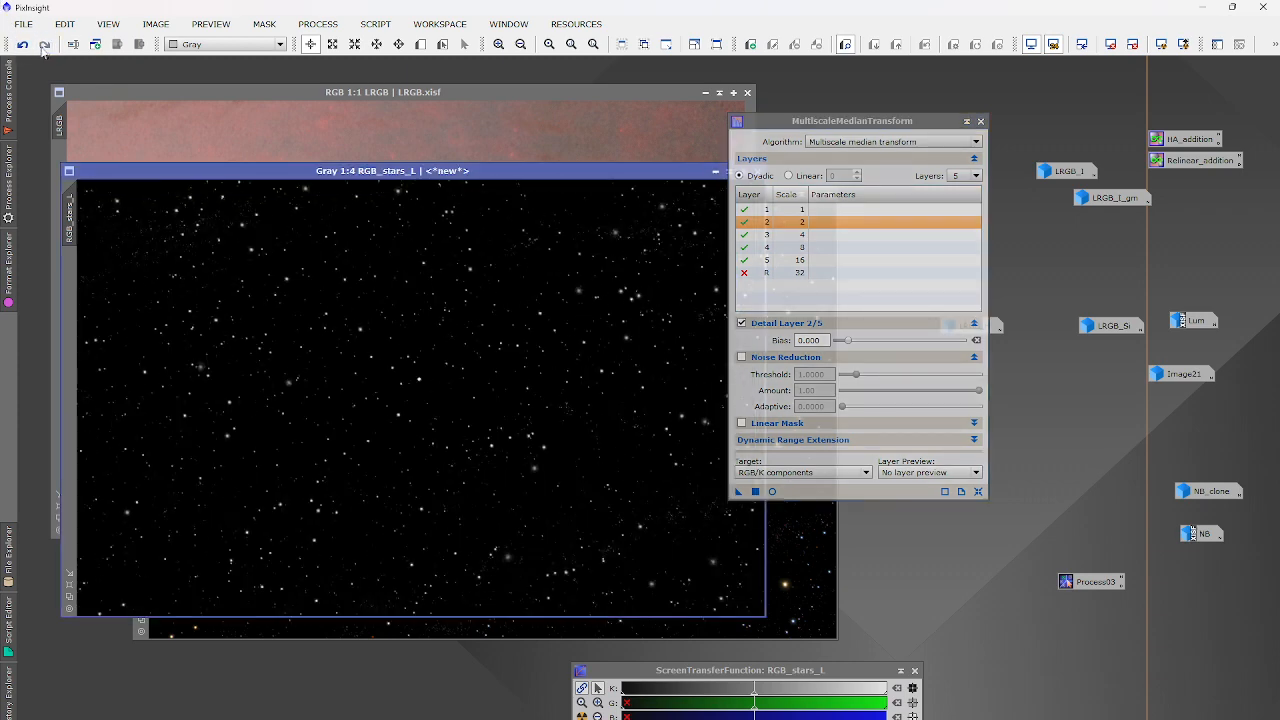
{"action": "left_click_drag", "start_coordinate": [470, 171], "coordinate": [698, 205]}
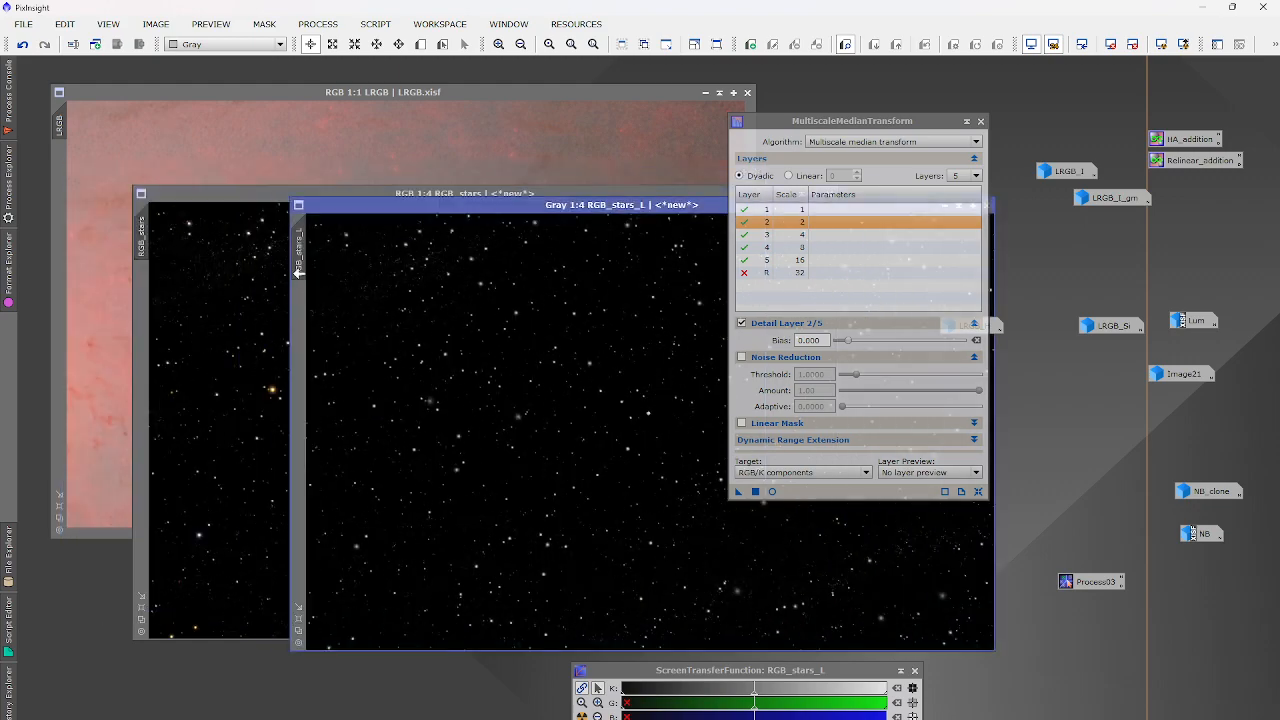
Mask RGB_stars with RGB_stars_L and apply a HistogramTransformation with midtones 0.67348101.
{"action": "left_click_drag", "start_coordinate": [297, 272], "coordinate": [148, 305]}
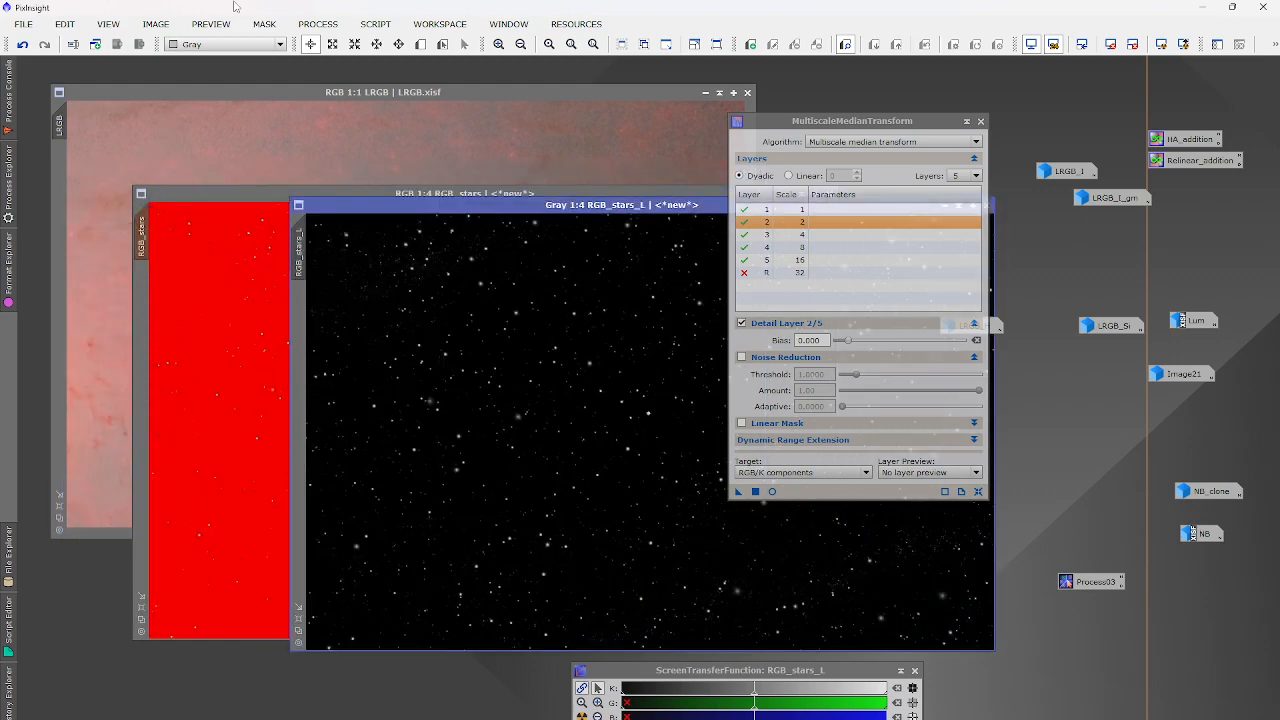
{"action": "left_click", "coordinate": [257, 380]}
{"action": "left_click", "coordinate": [318, 23]}
{"action": "mouse_move", "coordinate": [375, 50]}
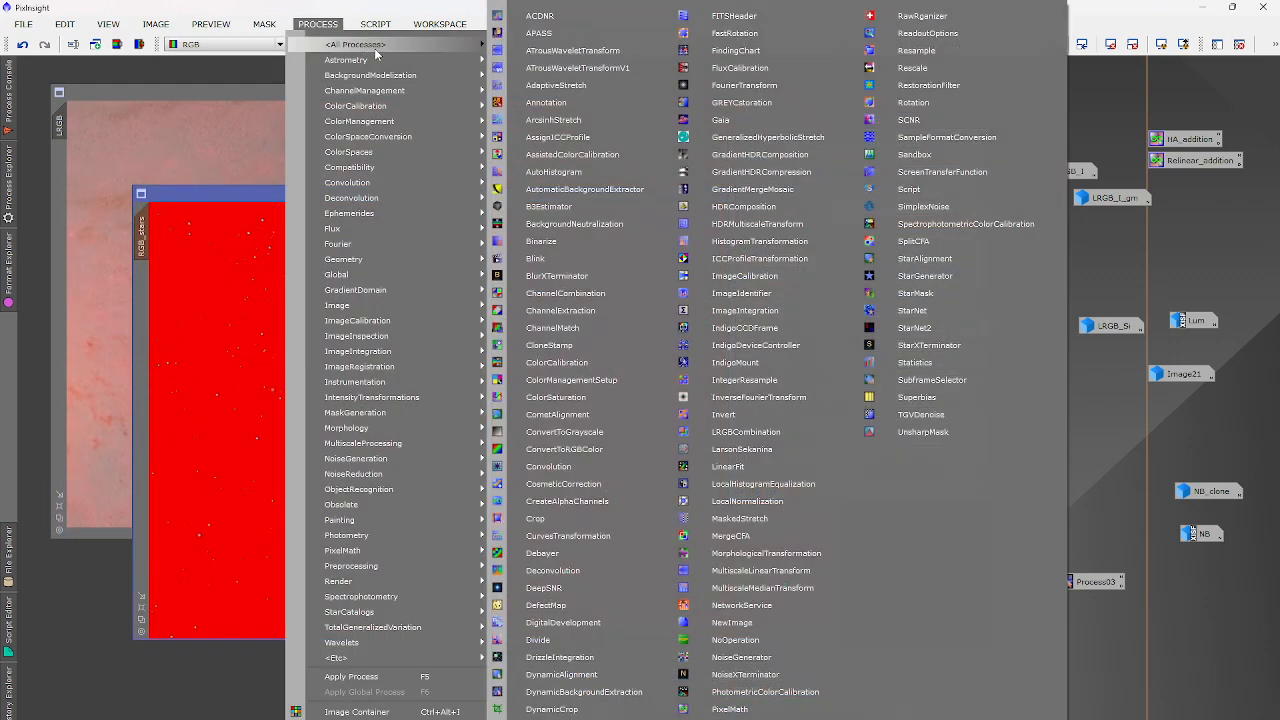
{"action": "left_click", "coordinate": [760, 241]}
{"action": "left_click", "coordinate": [905, 578]}
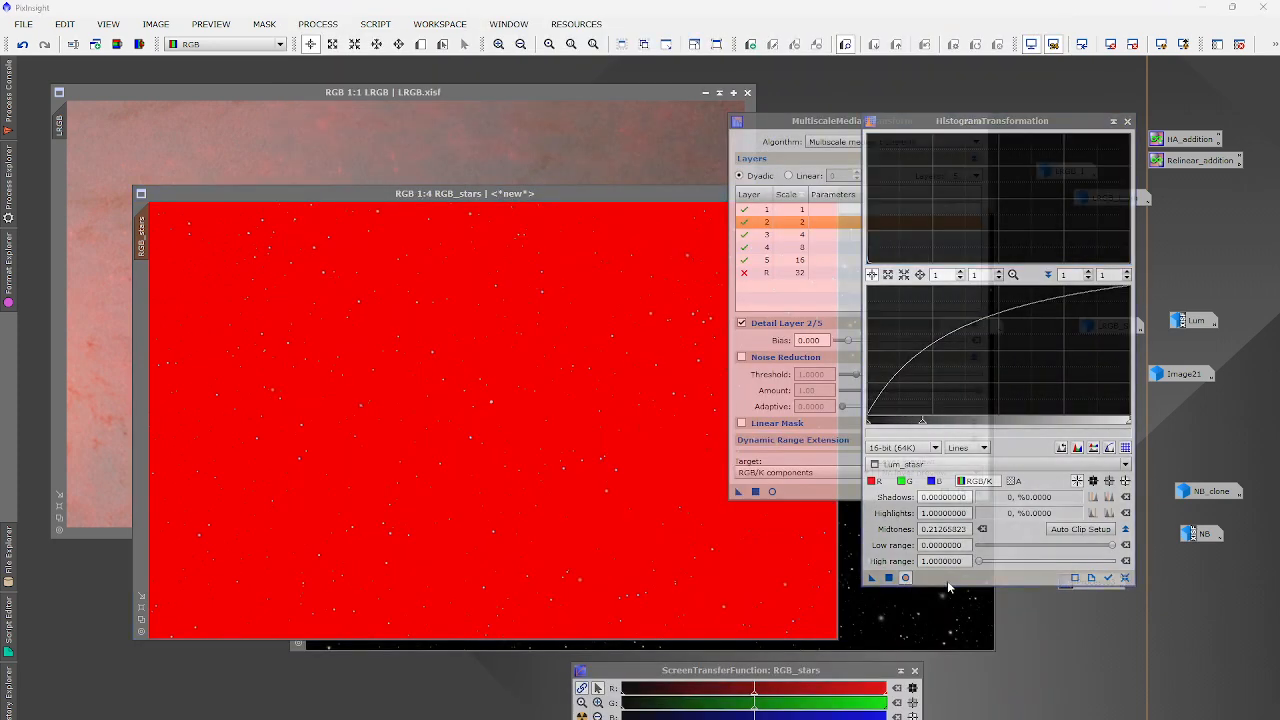
{"action": "left_click", "coordinate": [1125, 578]}
{"action": "left_click_drag", "start_coordinate": [996, 425], "coordinate": [1045, 426]}
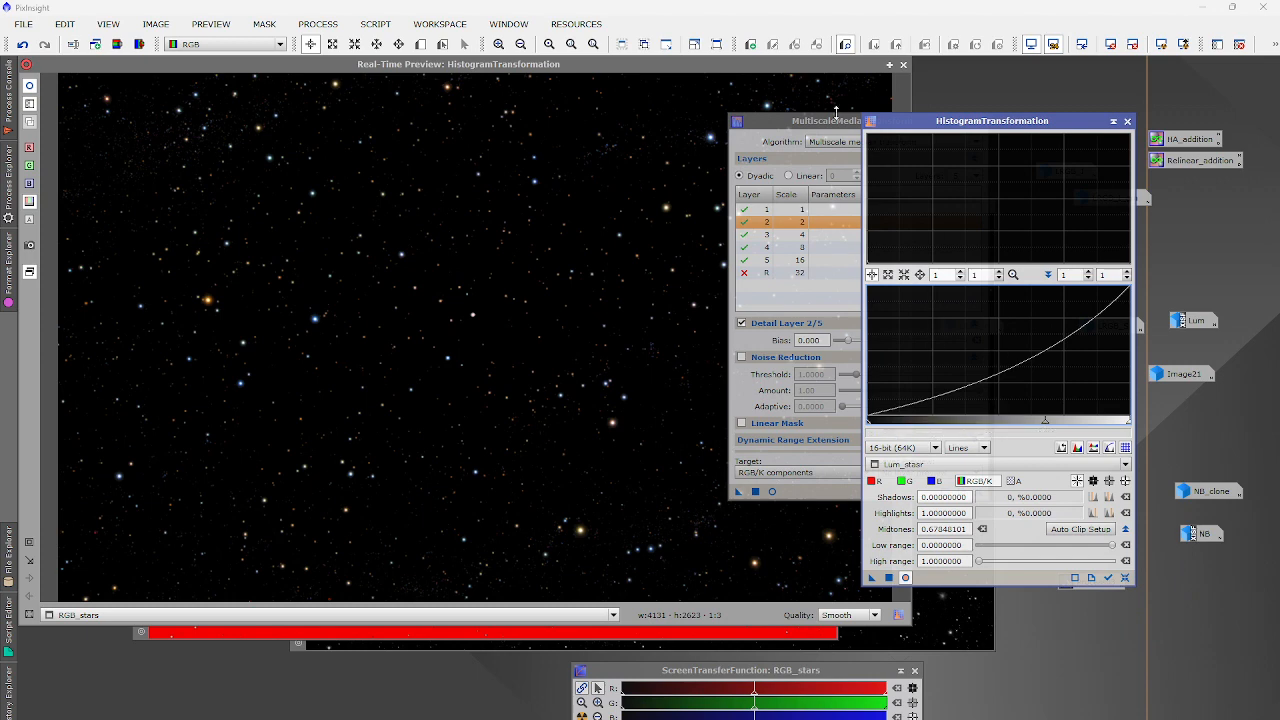
{"action": "left_click", "coordinate": [903, 64]}
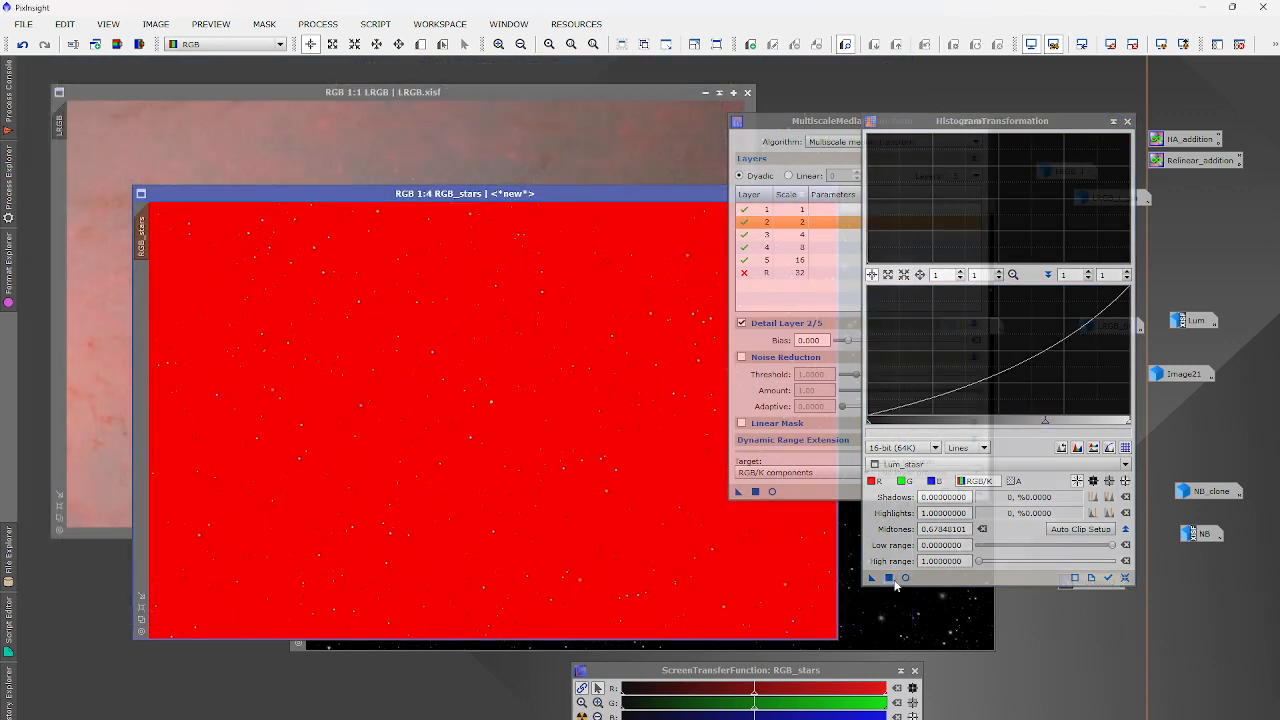
{"action": "left_click_drag", "start_coordinate": [895, 586], "coordinate": [441, 489]}
Remove the mask from RGB_stars and bring the LRGB image to the front.
{"action": "left_click", "coordinate": [266, 24]}
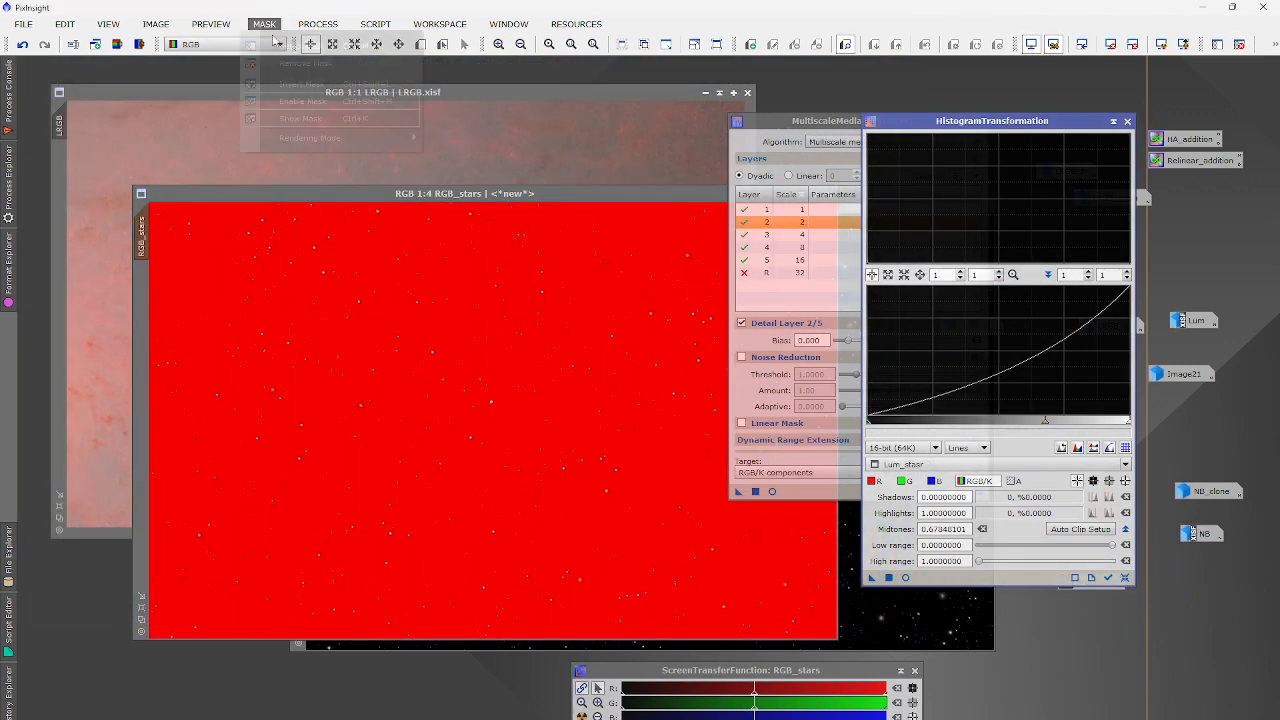
{"action": "left_click", "coordinate": [286, 65]}
{"action": "left_click", "coordinate": [318, 148]}
{"action": "scroll", "coordinate": [338, 180], "scroll_direction": "down", "scroll_amount": 3}
{"action": "scroll", "coordinate": [410, 295], "scroll_direction": "up", "scroll_amount": 6}
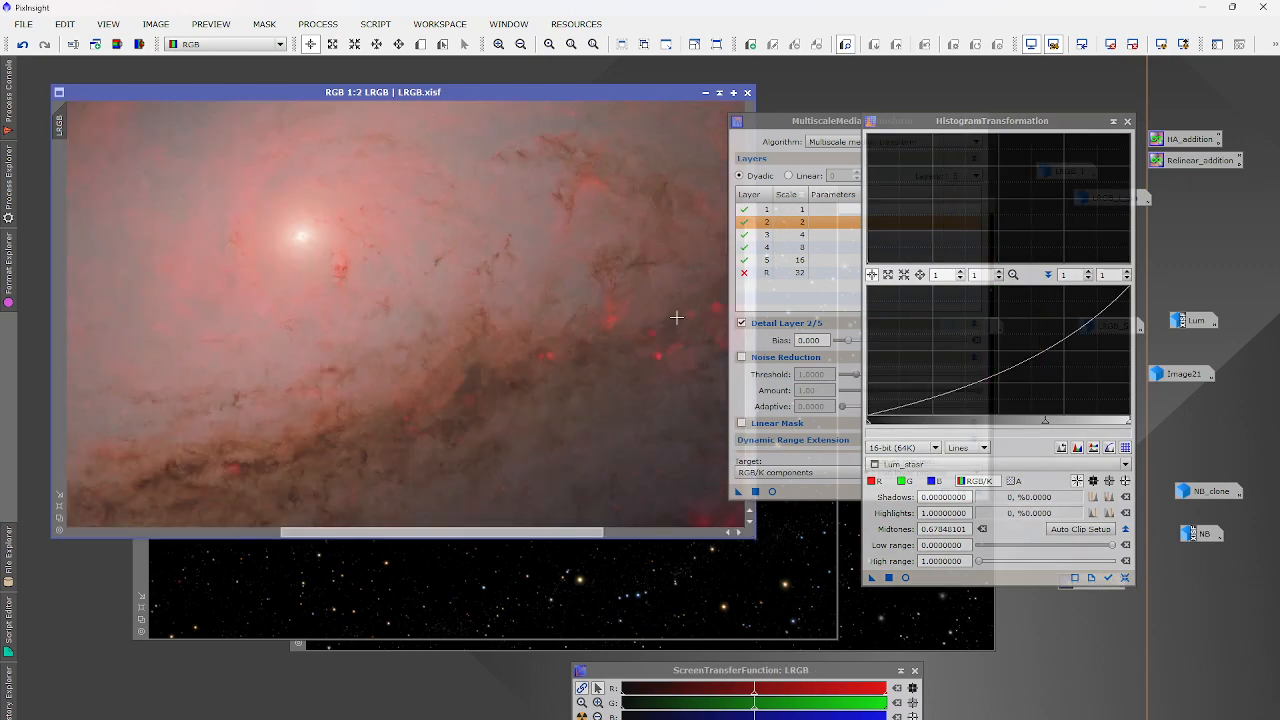
Close the HistogramTransformation and MultiscaleMedianTransform tools.
{"action": "scroll", "coordinate": [633, 296], "scroll_direction": "down", "scroll_amount": 6}
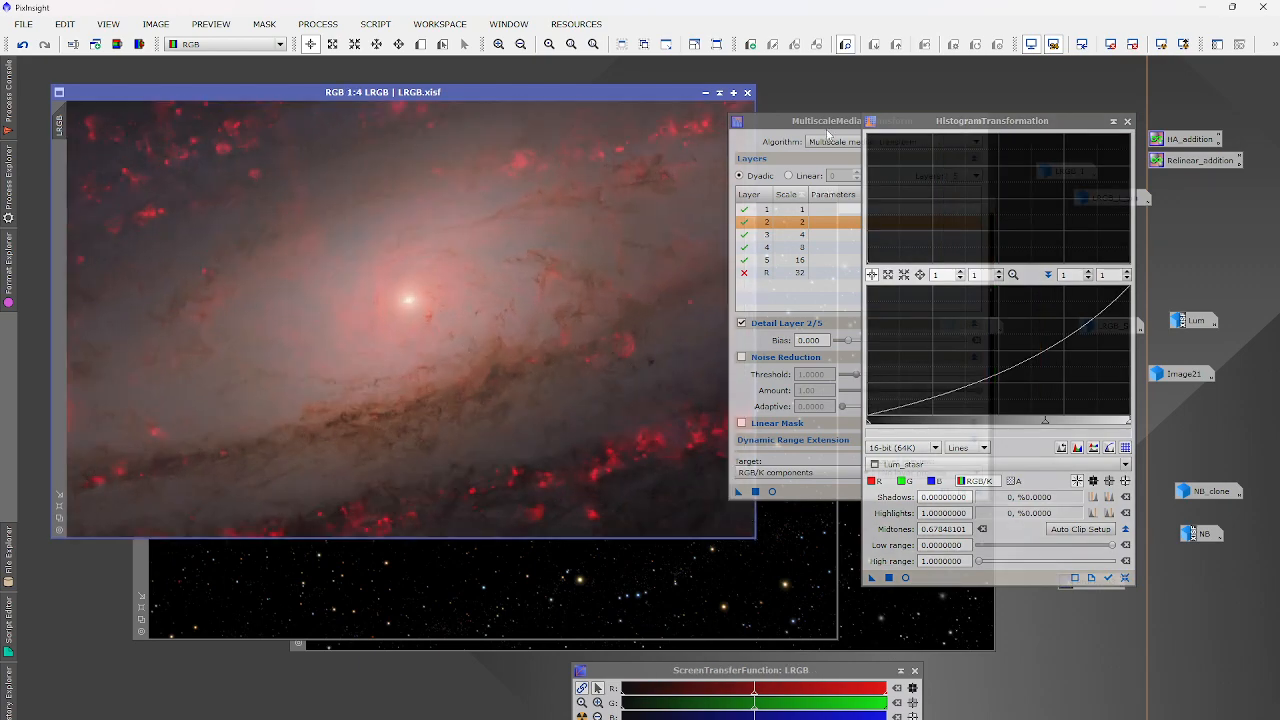
{"action": "left_click", "coordinate": [1127, 121]}
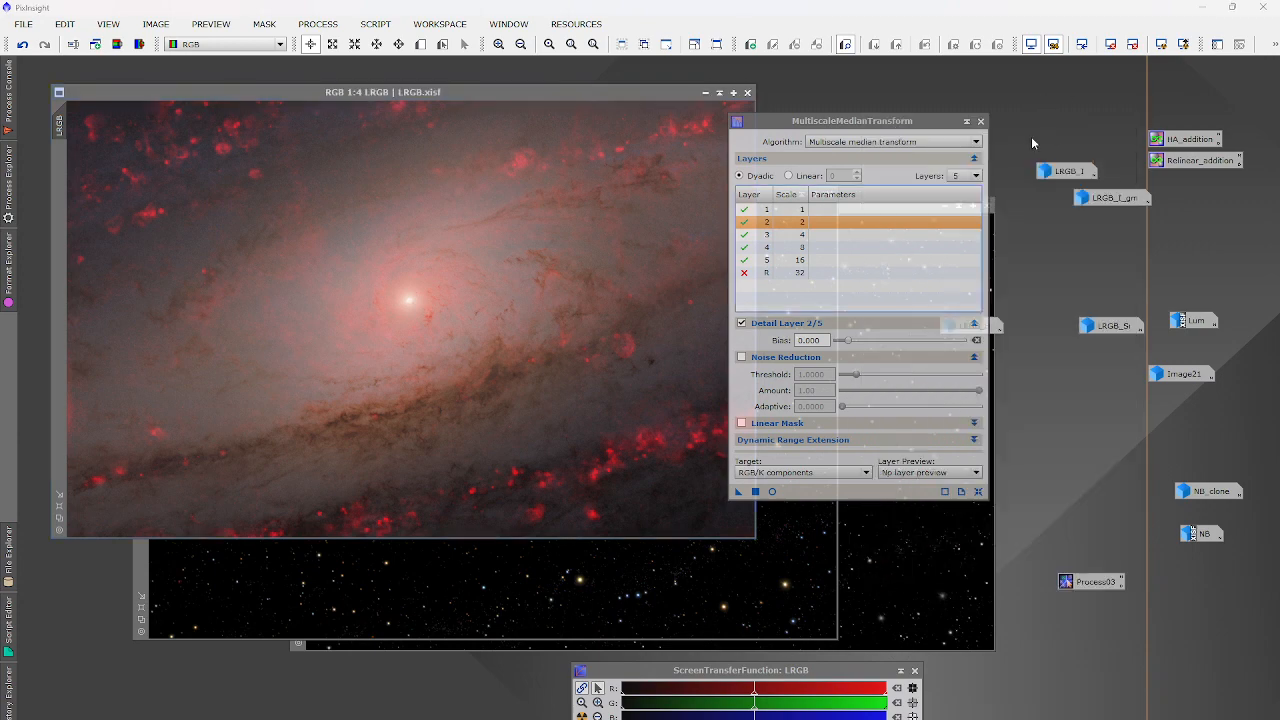
{"action": "left_click", "coordinate": [981, 121]}
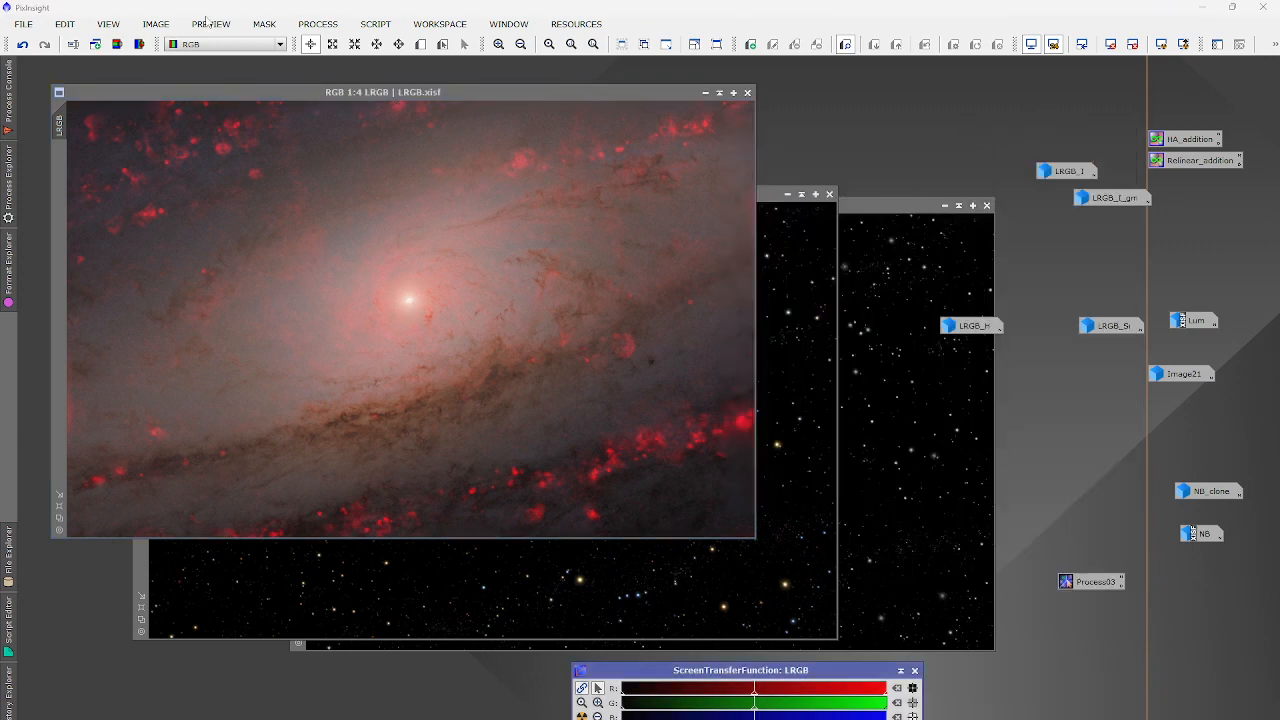
Apply a reset RGB/K curve to LRGB, lowering input 0.37984 to output 0.26515.
{"action": "left_click", "coordinate": [318, 24]}
{"action": "mouse_move", "coordinate": [330, 45]}
{"action": "left_click", "coordinate": [578, 536]}
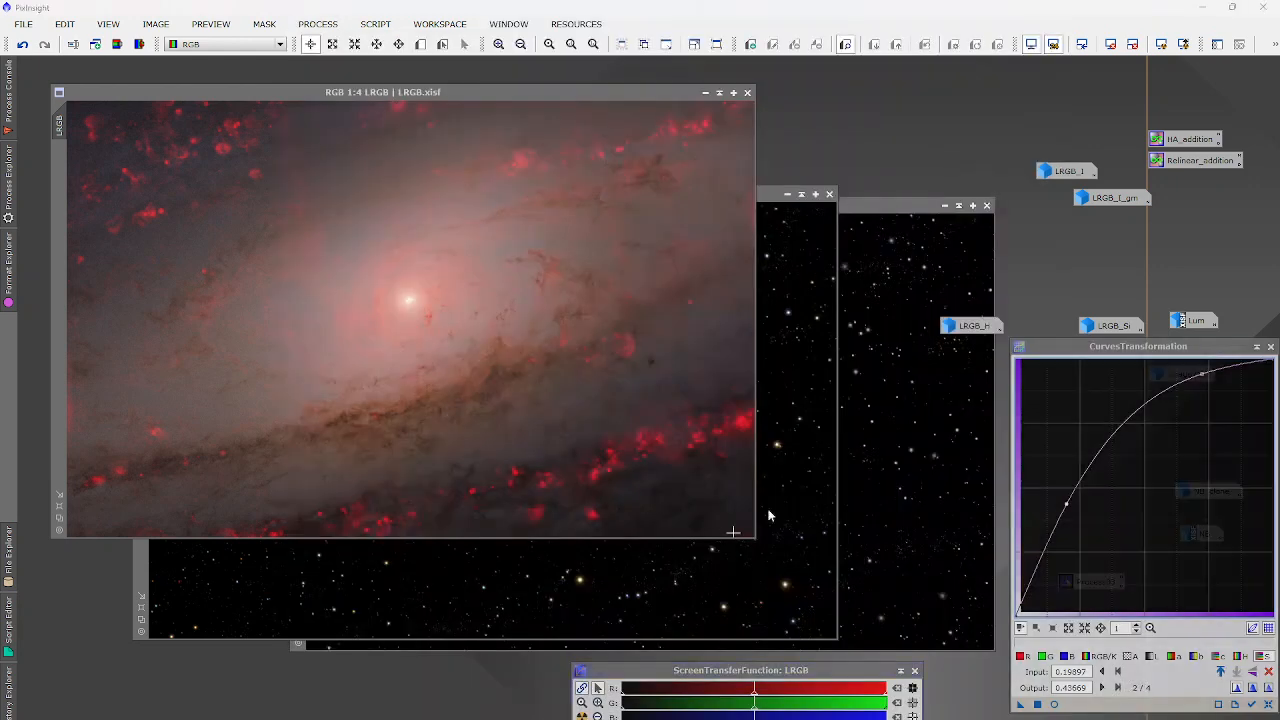
{"action": "left_click", "coordinate": [1054, 704]}
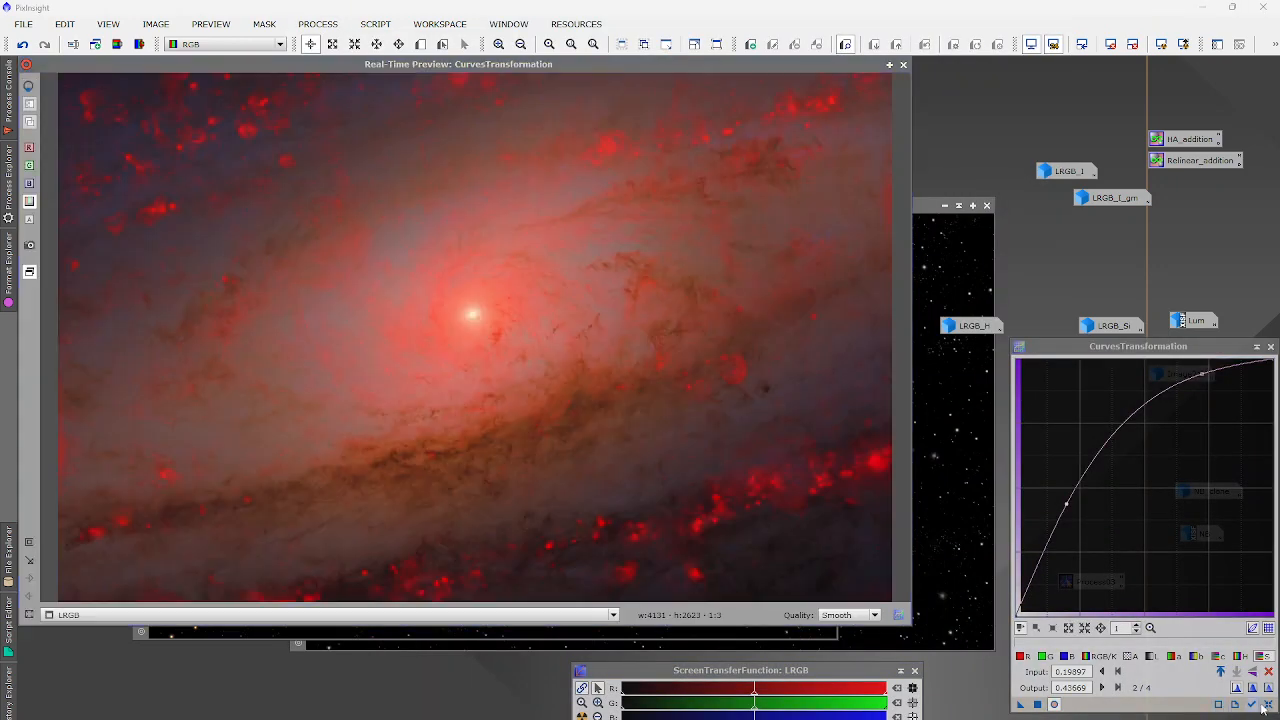
{"action": "left_click", "coordinate": [1268, 671]}
{"action": "left_click", "coordinate": [1105, 657]}
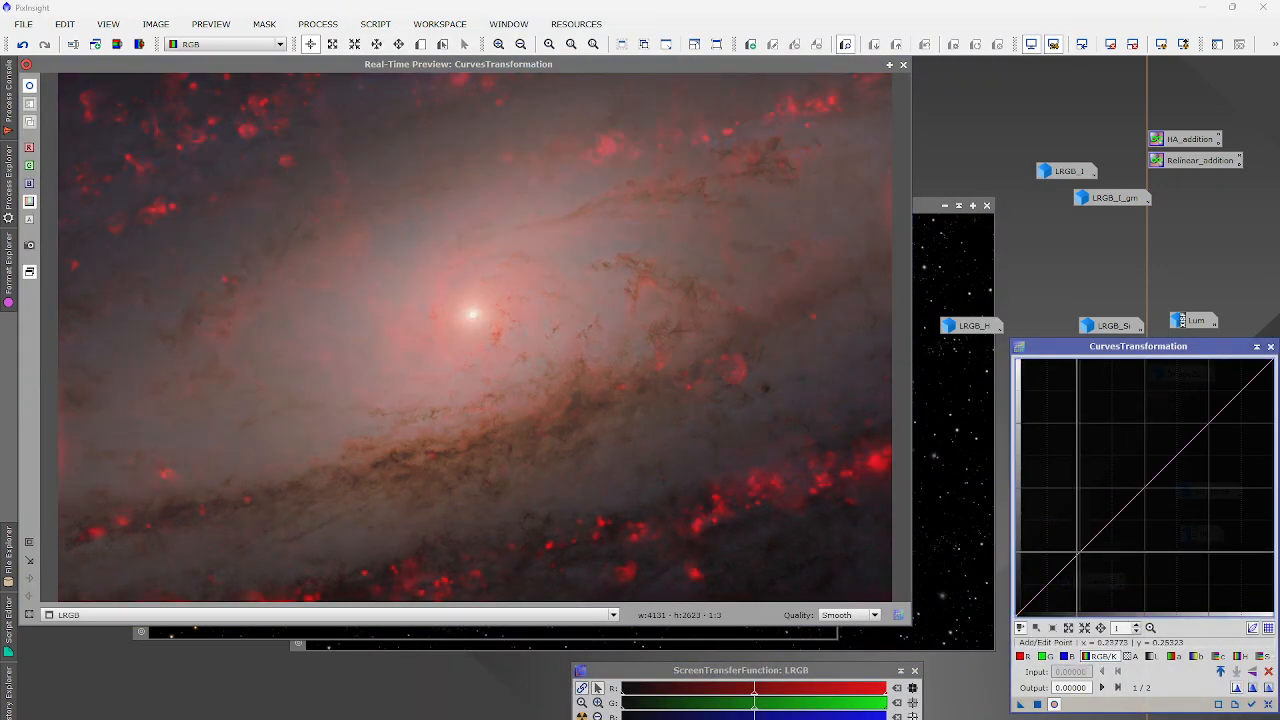
{"action": "left_click_drag", "start_coordinate": [1080, 551], "coordinate": [1114, 547]}
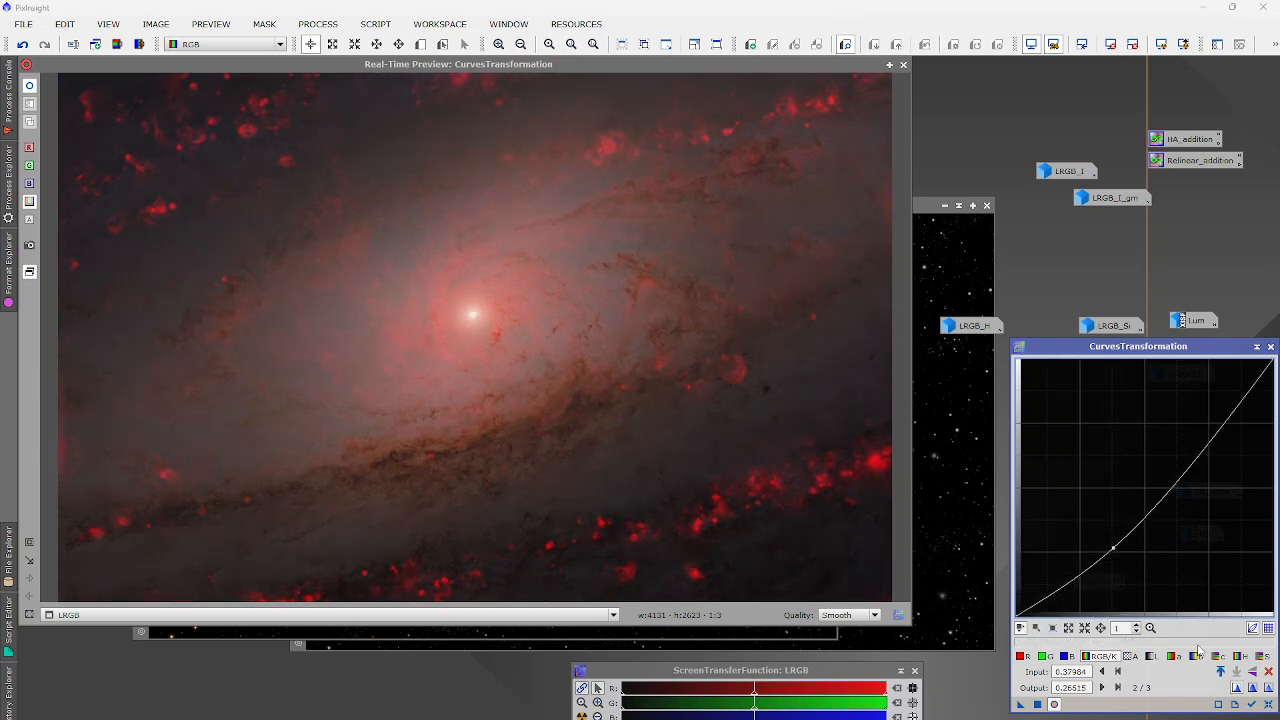
{"action": "left_click", "coordinate": [1054, 704]}
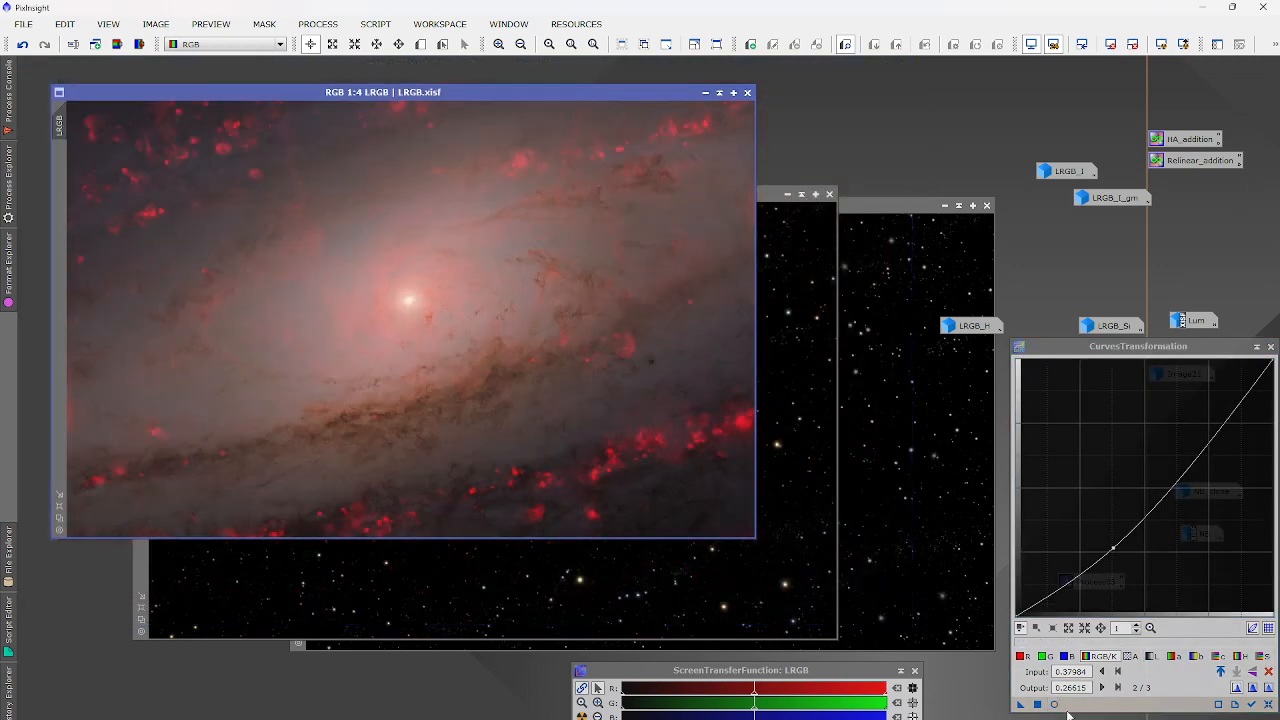
{"action": "left_click", "coordinate": [1038, 704]}
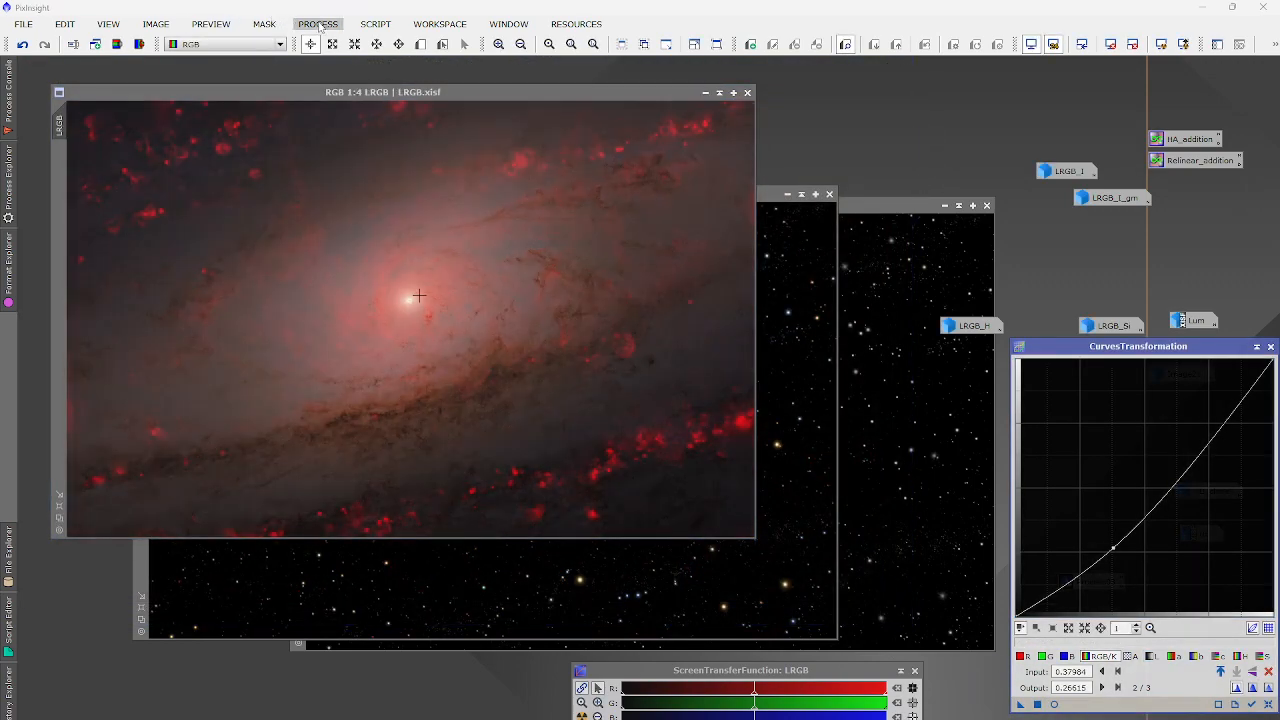
Apply a Power of Inverted Pixels exponential transformation at order 0.4 to LRGB, then raise RGB_stars.
{"action": "left_click", "coordinate": [325, 24]}
{"action": "mouse_move", "coordinate": [364, 44]}
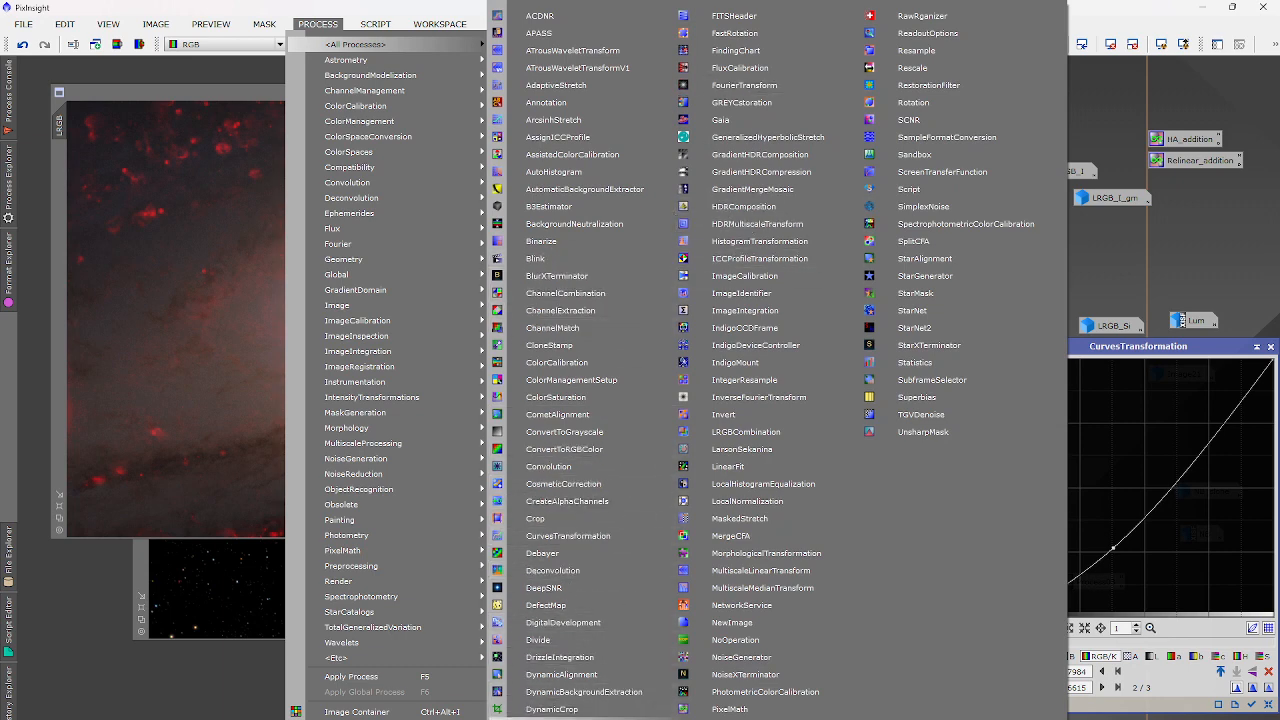
{"action": "left_click", "coordinate": [568, 719]}
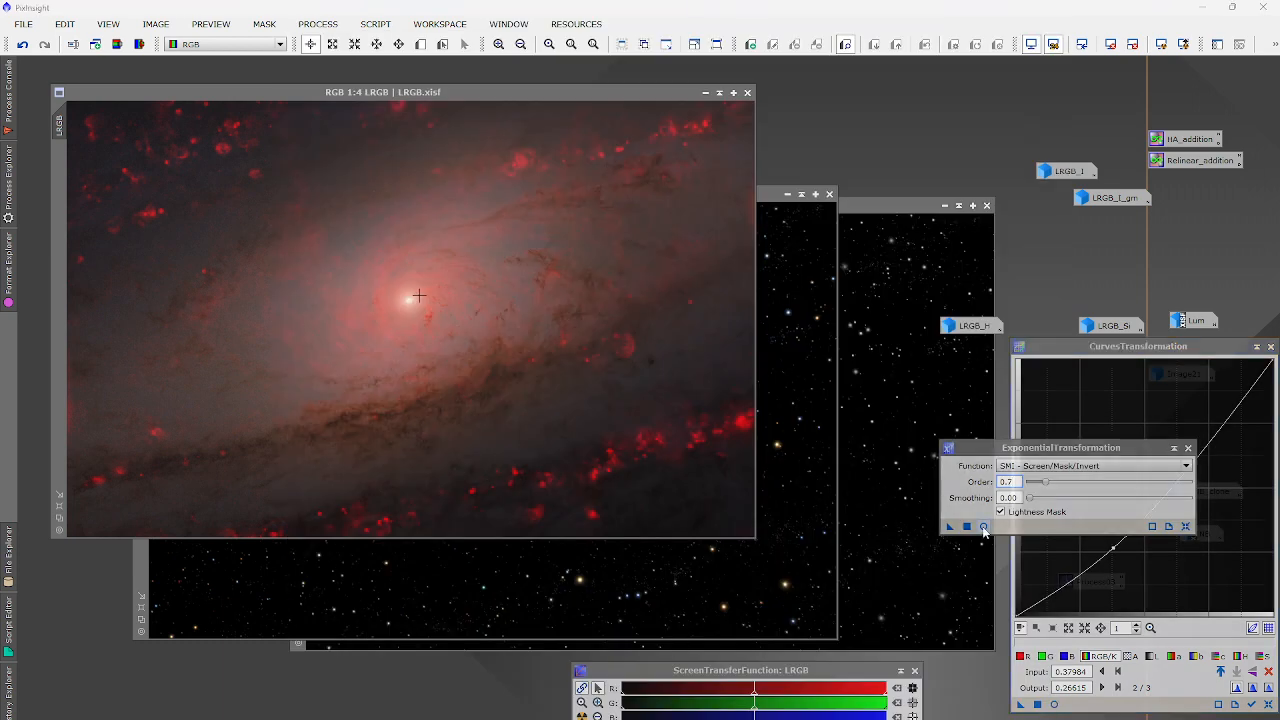
{"action": "left_click", "coordinate": [984, 527]}
{"action": "left_click", "coordinate": [1024, 467]}
{"action": "left_click", "coordinate": [1026, 478]}
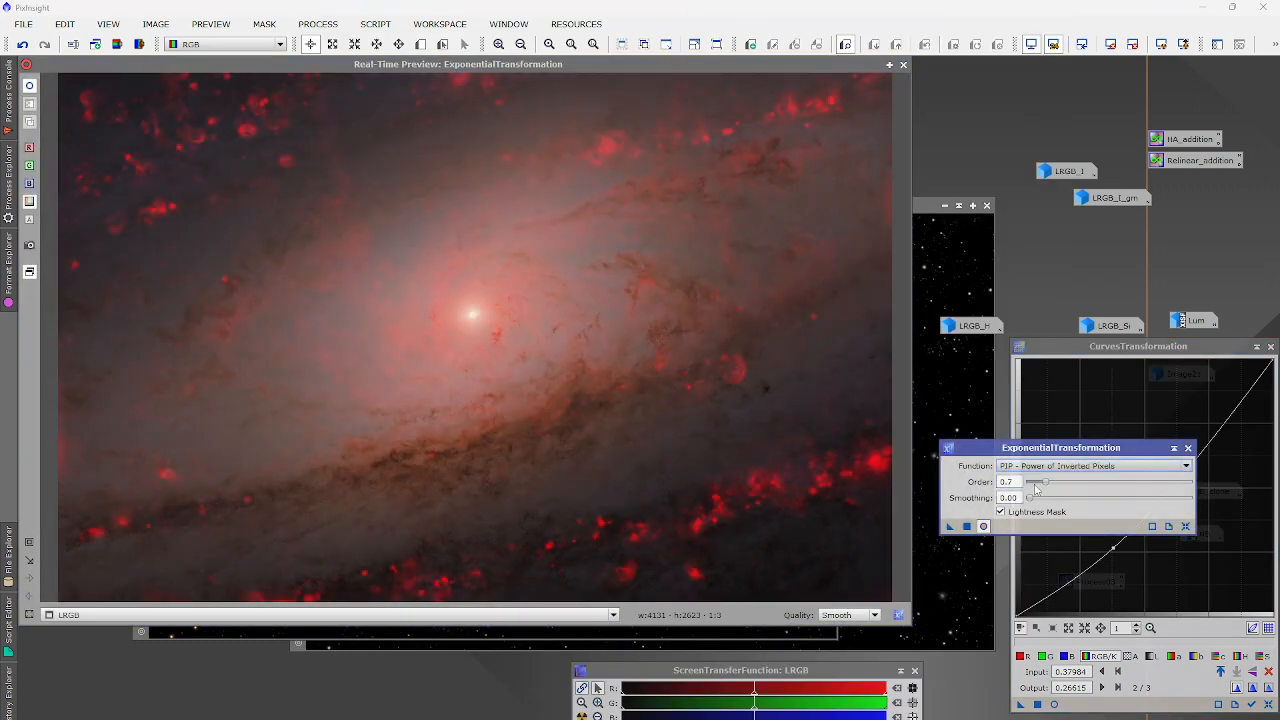
{"action": "left_click_drag", "start_coordinate": [1046, 483], "coordinate": [1033, 486]}
{"action": "left_click", "coordinate": [970, 527]}
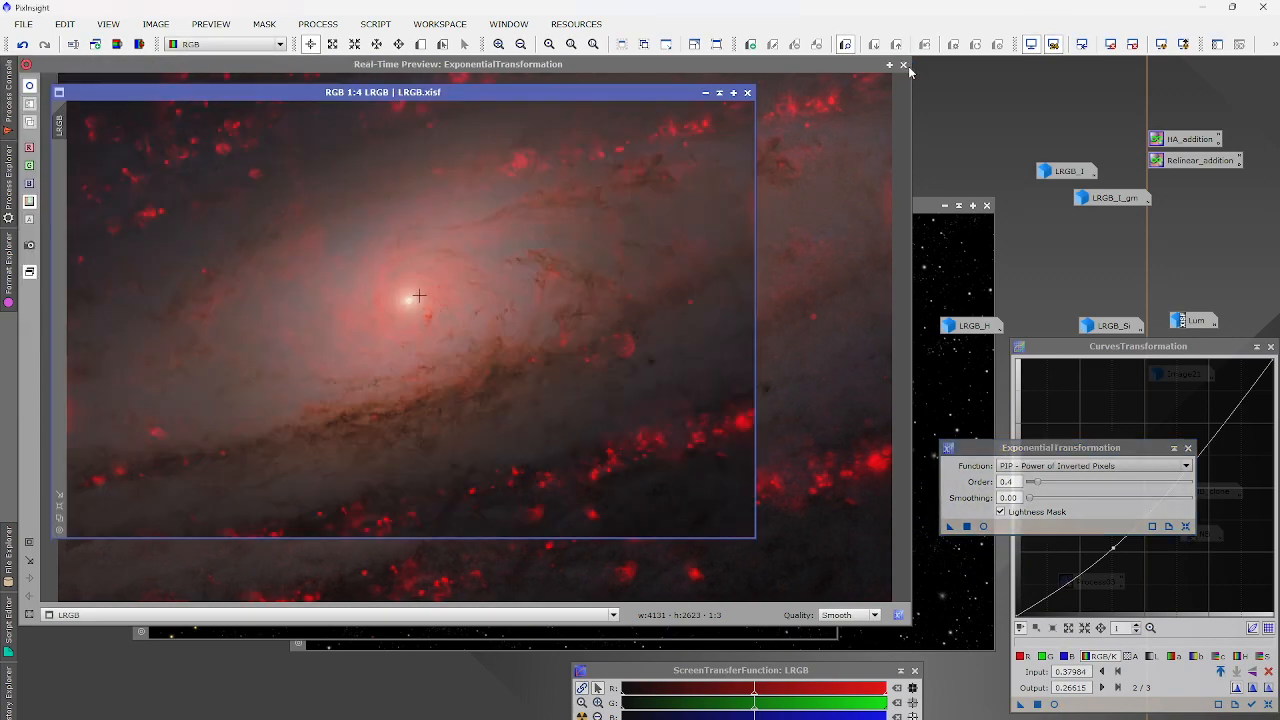
{"action": "left_click", "coordinate": [797, 290]}
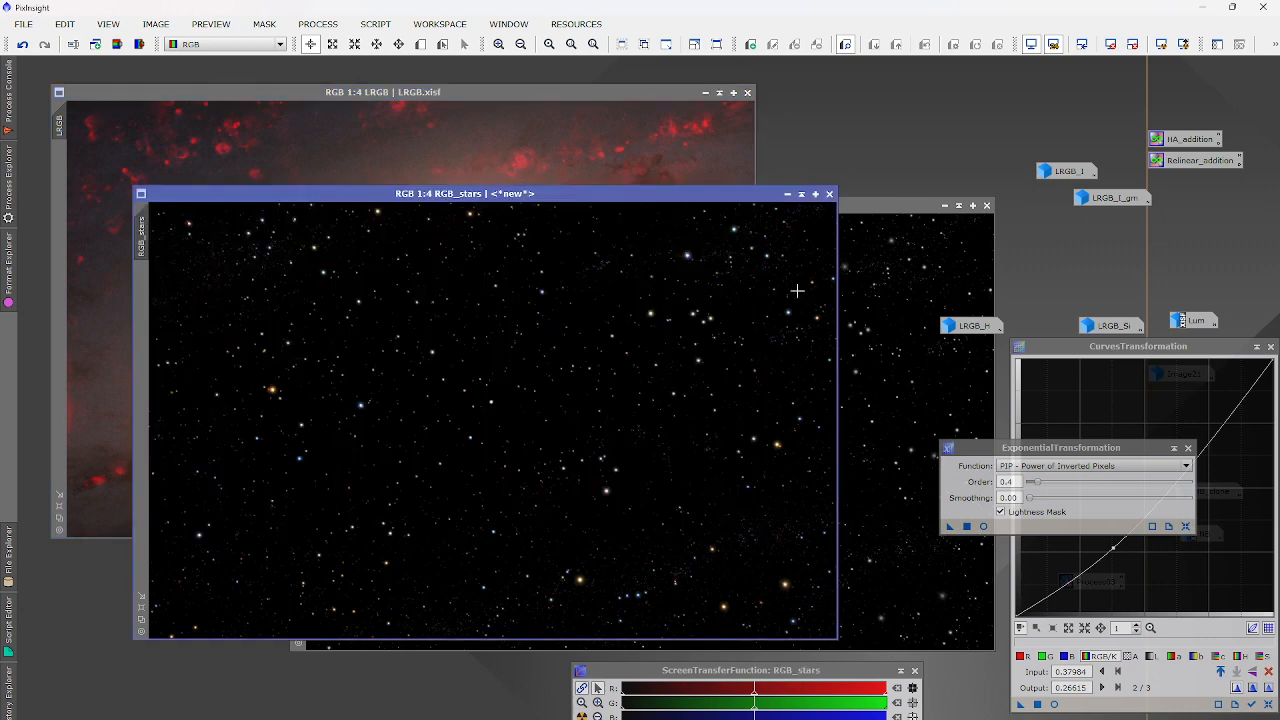
{"action": "double_click", "coordinate": [1180, 162]}
Edit the Relinear_addition expression, replacing Target with LRGB and New with RGB_stars.
{"action": "left_click", "coordinate": [788, 268]}
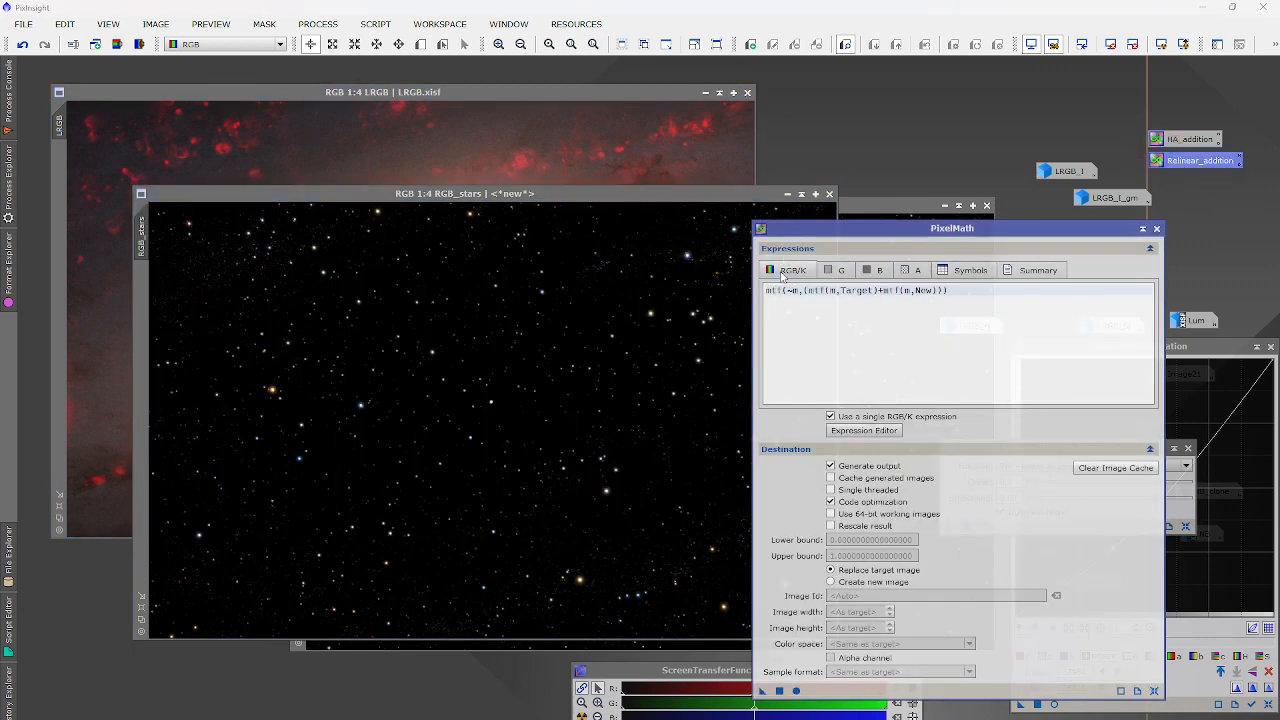
{"action": "left_click", "coordinate": [848, 432]}
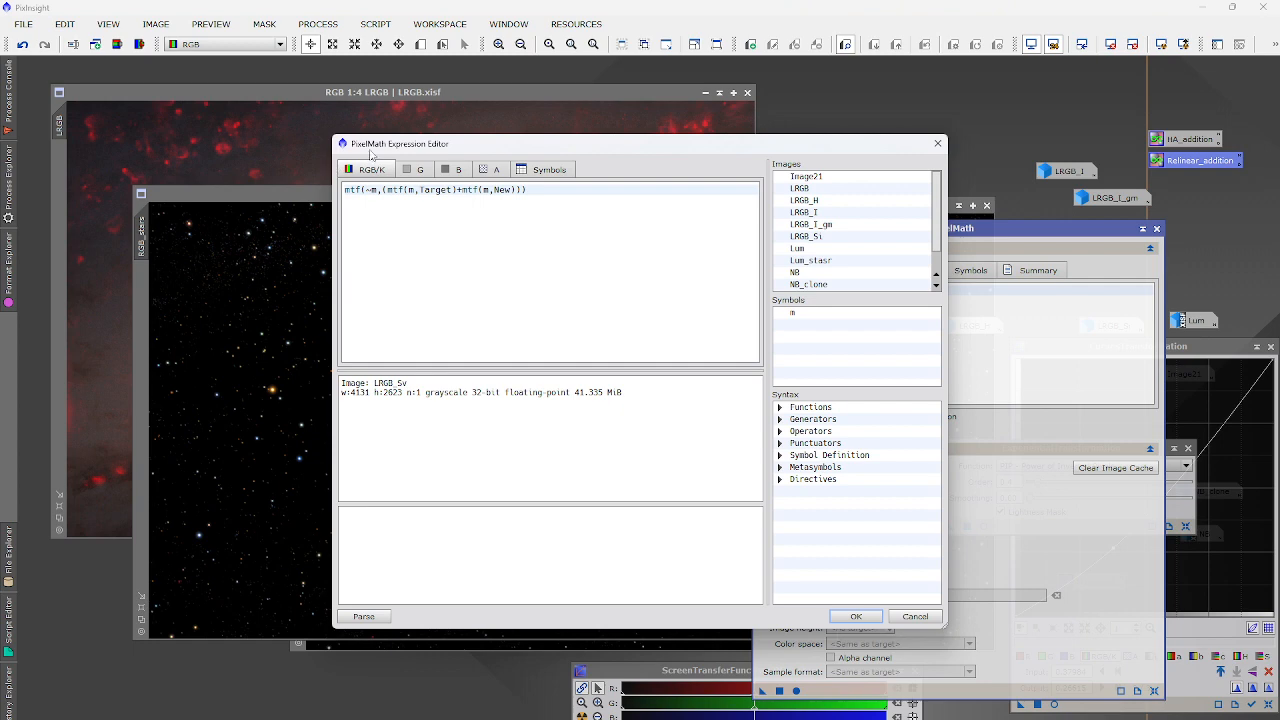
{"action": "double_click", "coordinate": [451, 190]}
{"action": "double_click", "coordinate": [800, 188]}
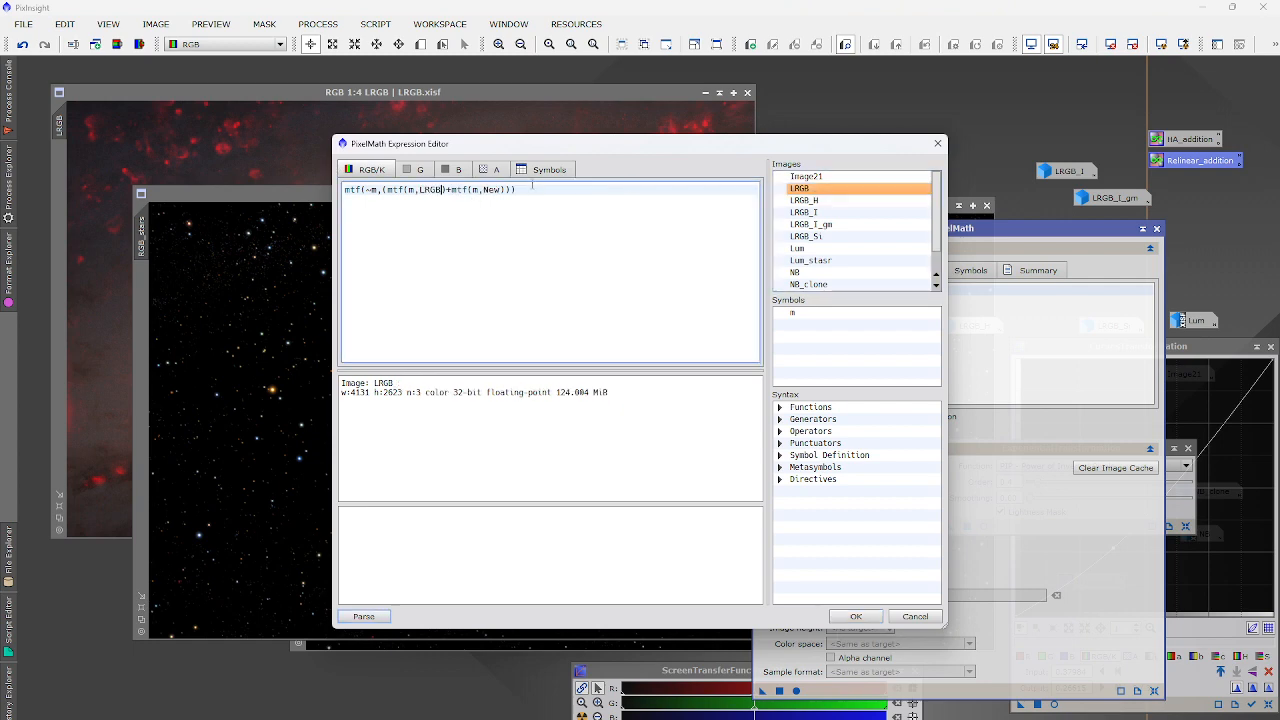
{"action": "double_click", "coordinate": [490, 190]}
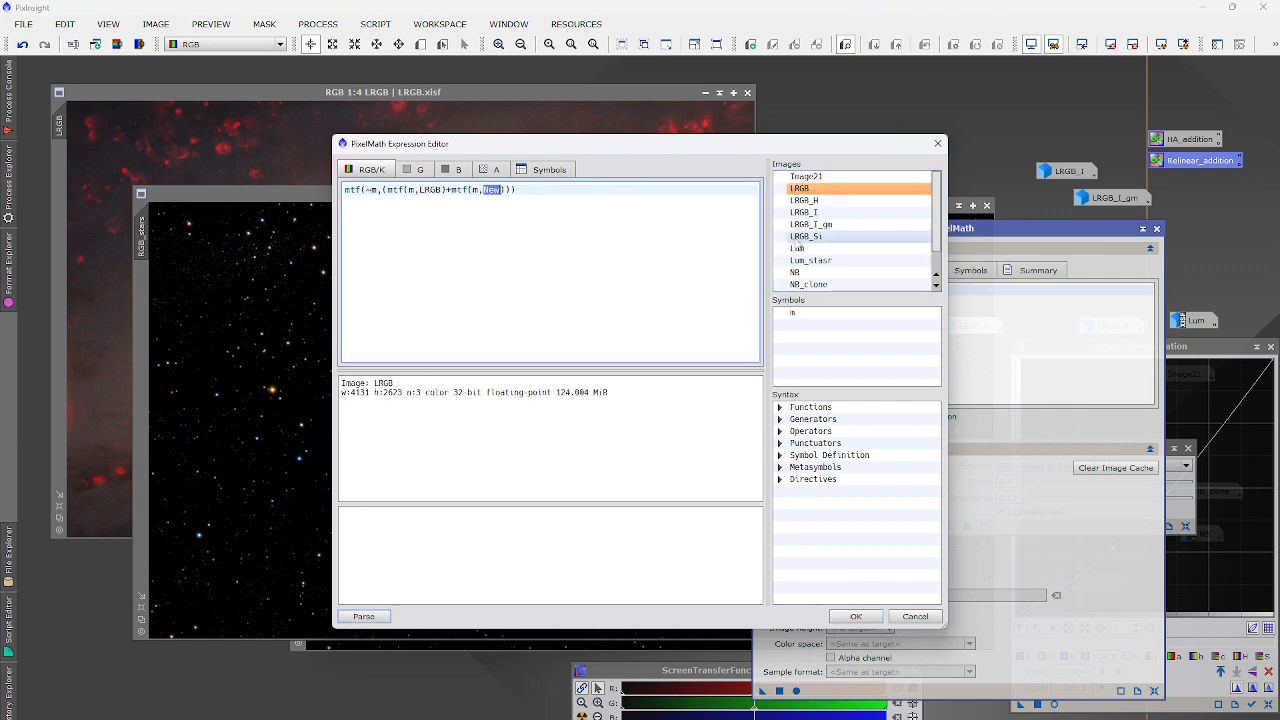
{"action": "scroll", "coordinate": [830, 265], "scroll_direction": "down", "scroll_amount": 2}
{"action": "double_click", "coordinate": [837, 273]}
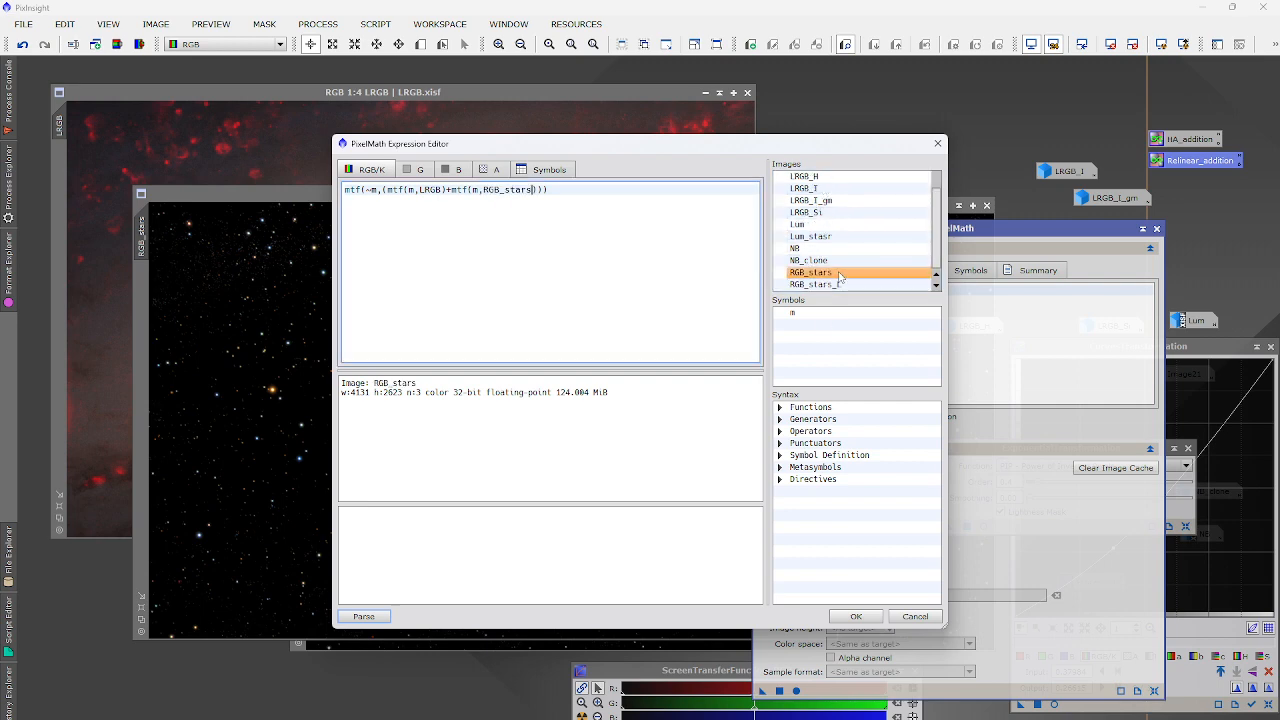
{"action": "left_click", "coordinate": [856, 616]}
Run the PixelMath star recombination on the LRGB galaxy image.
{"action": "left_click", "coordinate": [596, 541]}
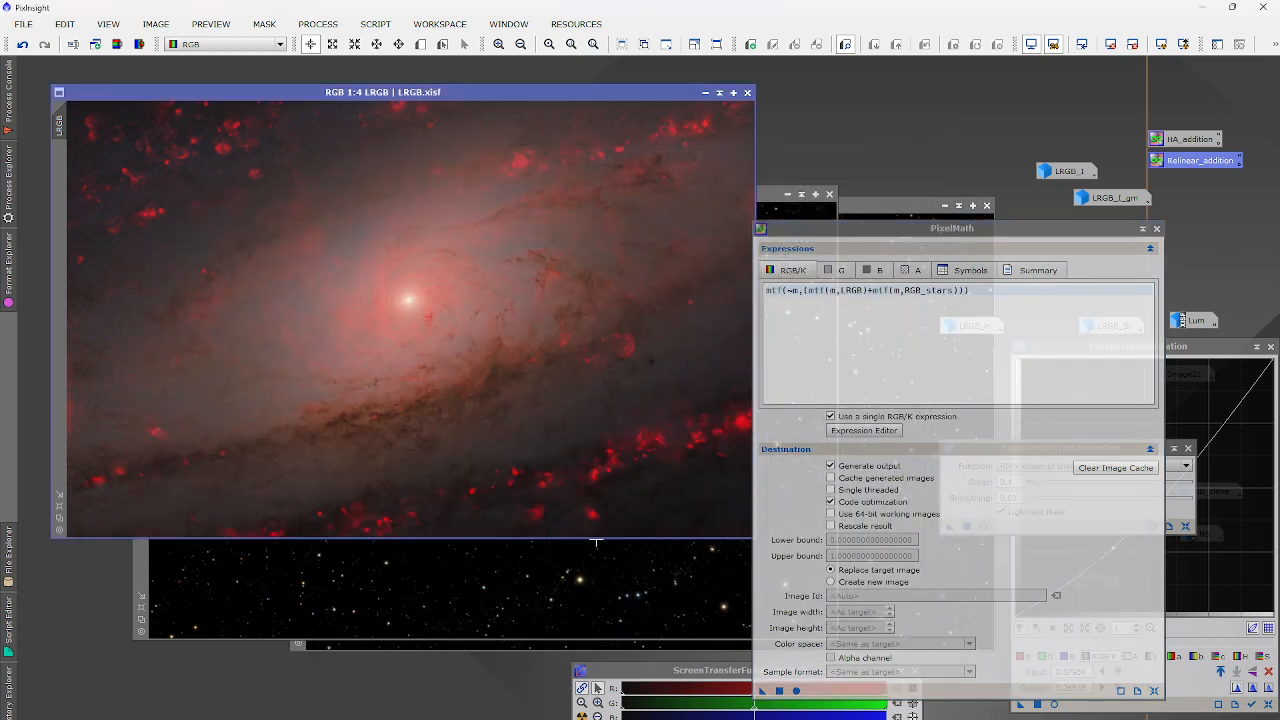
{"action": "left_click", "coordinate": [779, 691]}
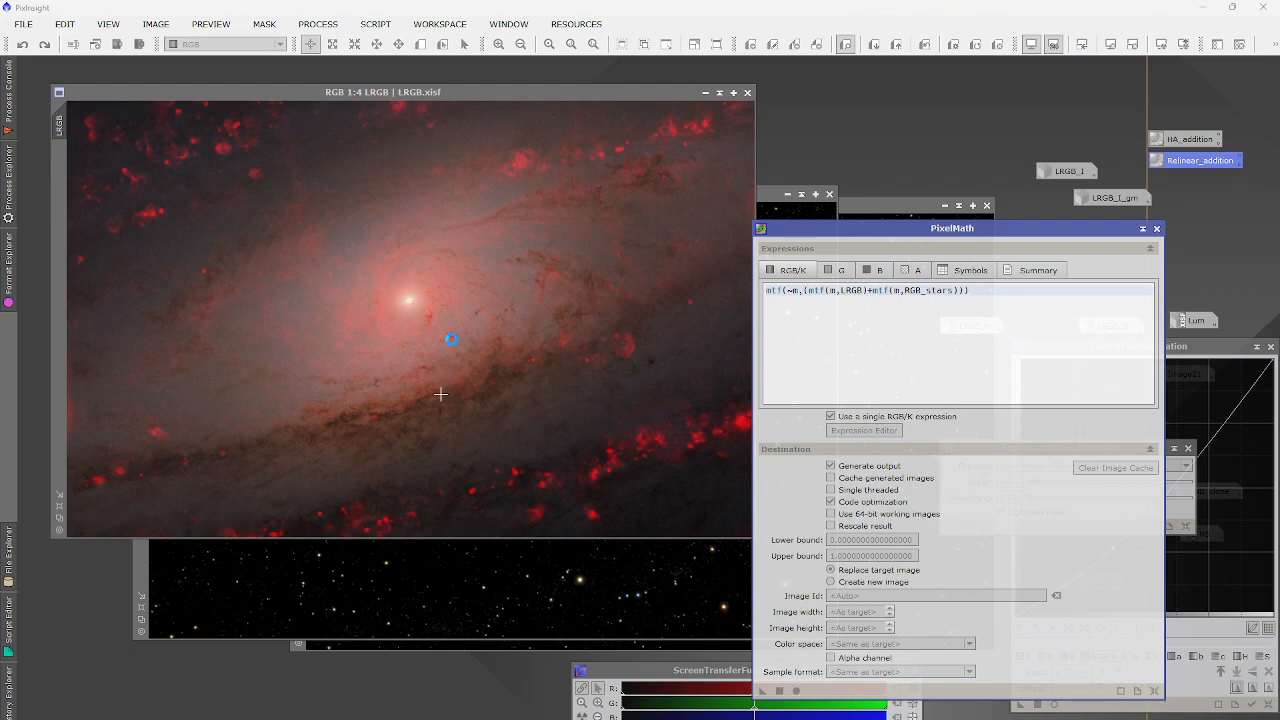
{"action": "scroll", "coordinate": [531, 394], "scroll_direction": "up", "scroll_amount": 4}
{"action": "scroll", "coordinate": [527, 390], "scroll_direction": "down", "scroll_amount": 2}
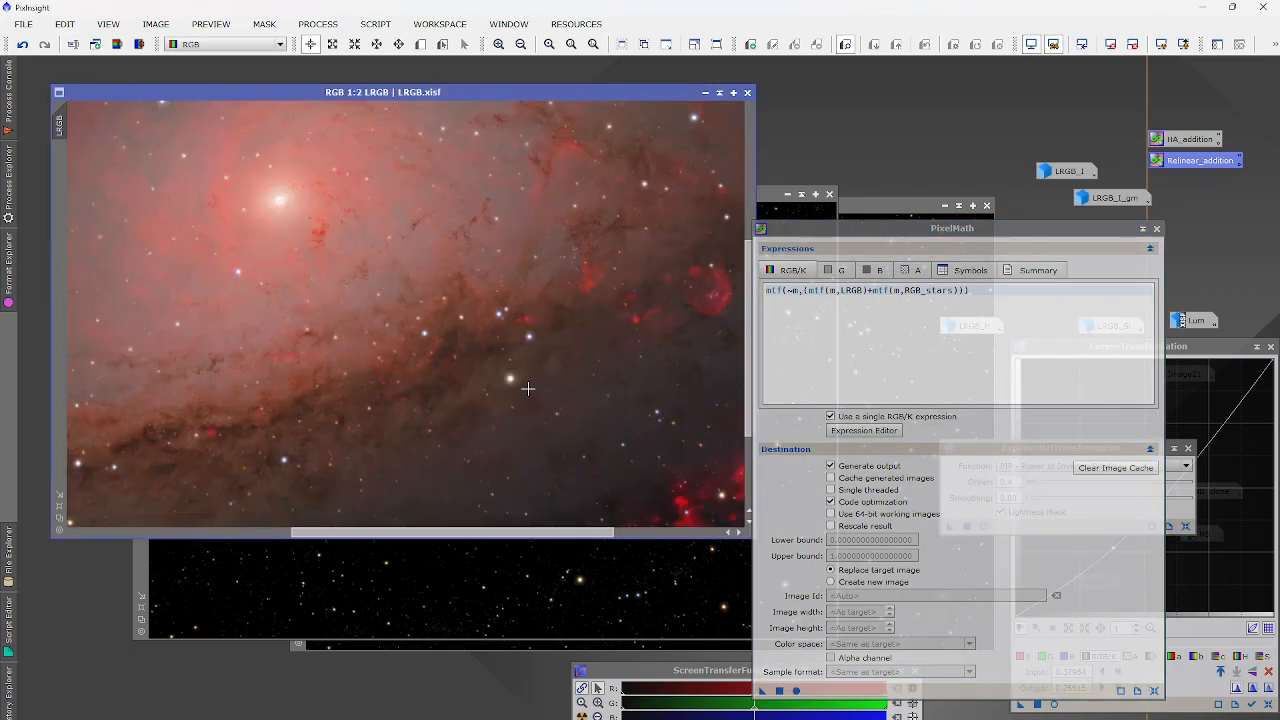
{"action": "scroll", "coordinate": [525, 321], "scroll_direction": "down", "scroll_amount": 2}
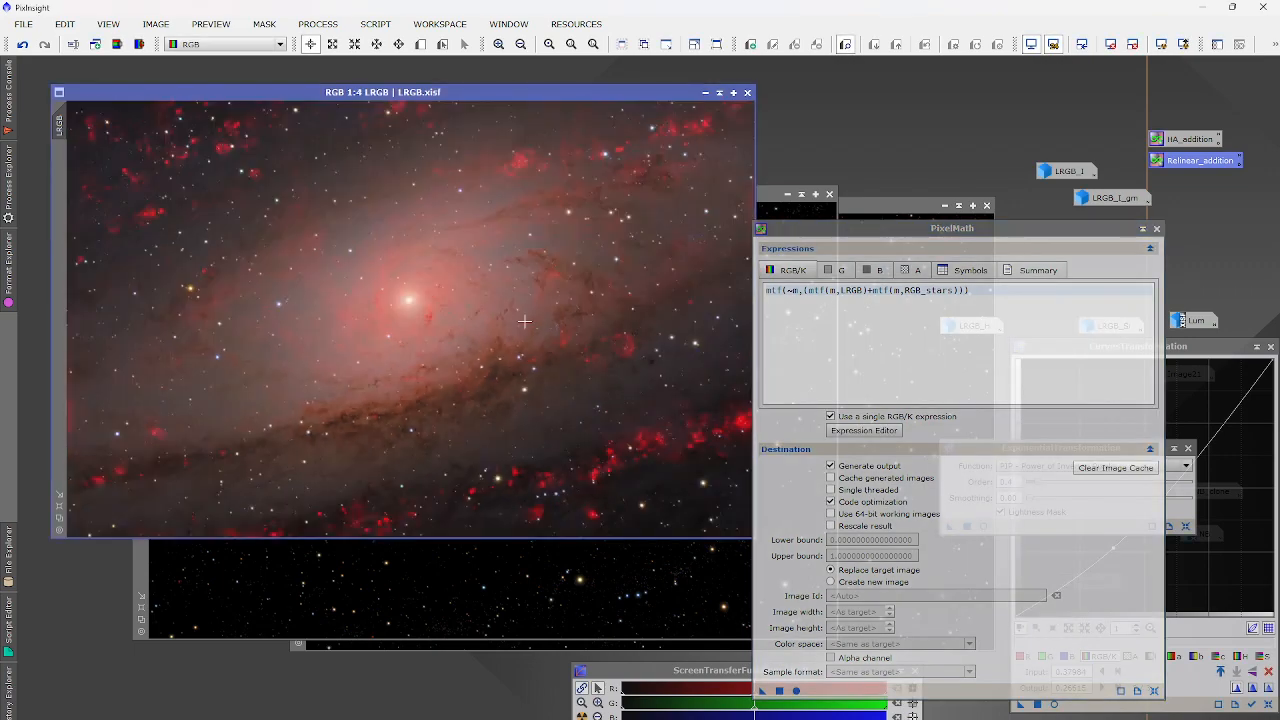
{"action": "left_click", "coordinate": [23, 24]}
Save the star-recombined galaxy as LRGB_done.xisf with the default XISF options.
{"action": "left_click", "coordinate": [64, 157]}
{"action": "type", "text": "LRGB d"}
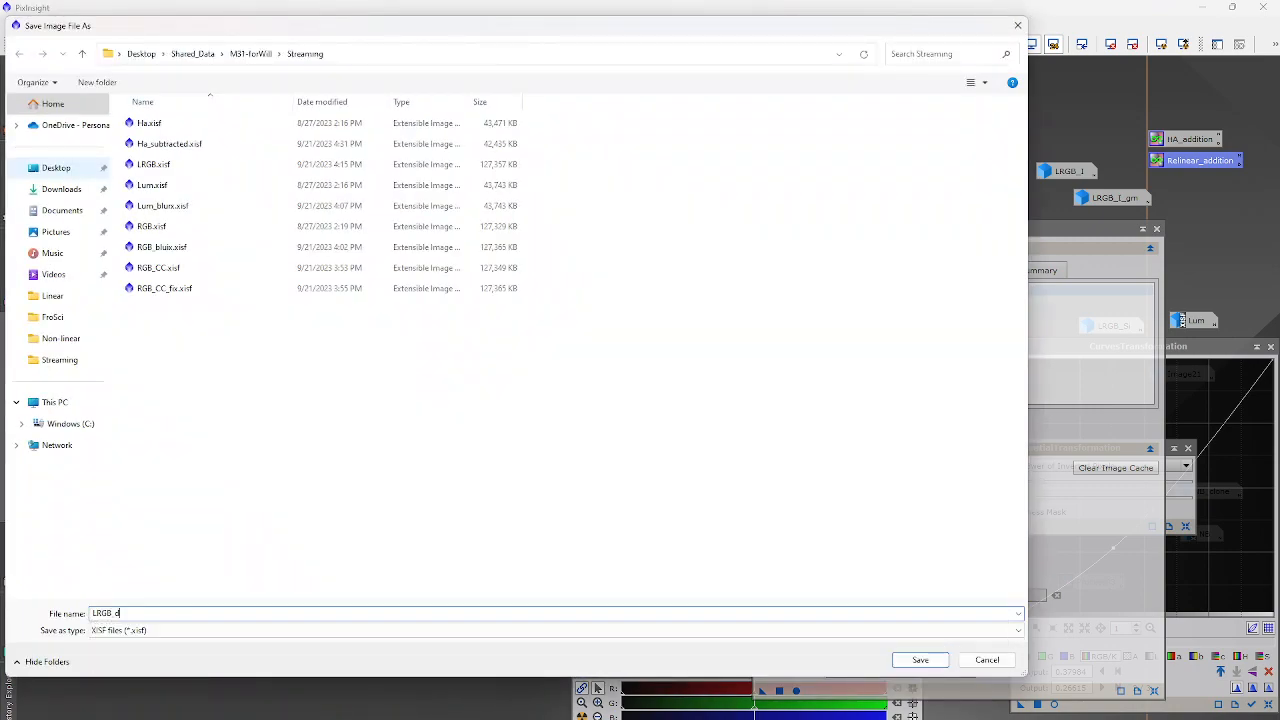
{"action": "key", "text": "Return"}
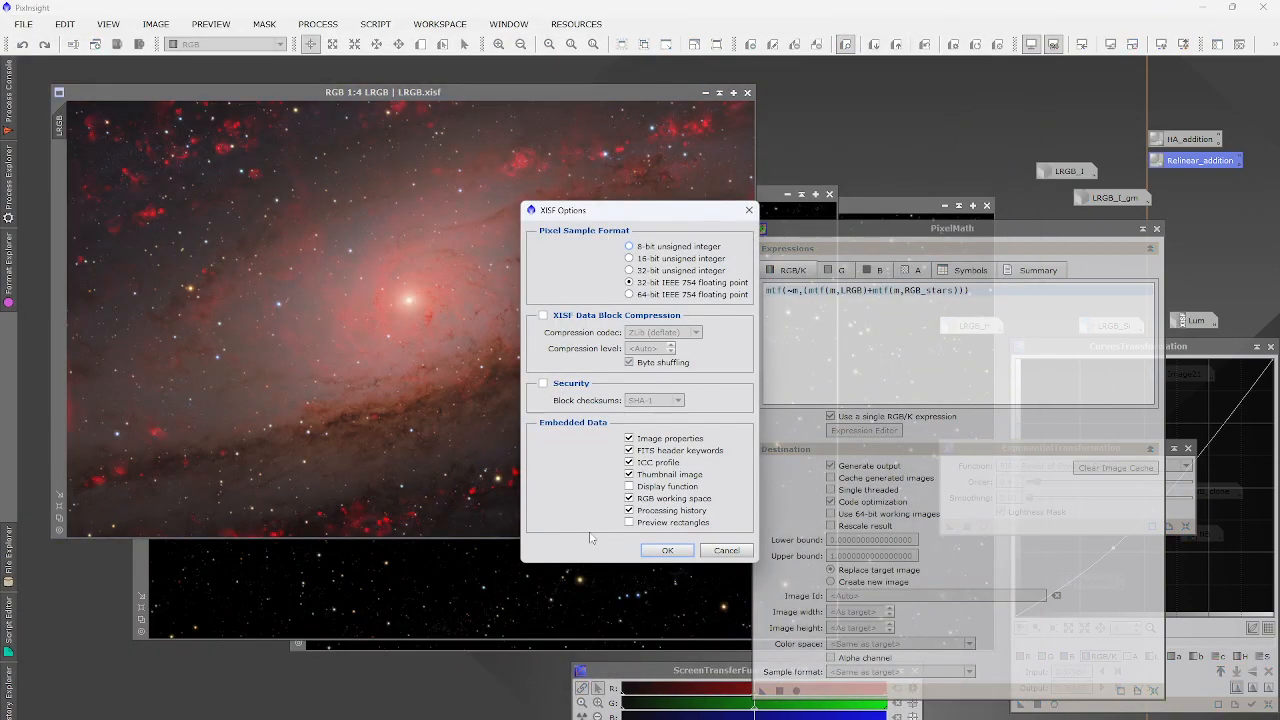
{"action": "left_click", "coordinate": [667, 550]}
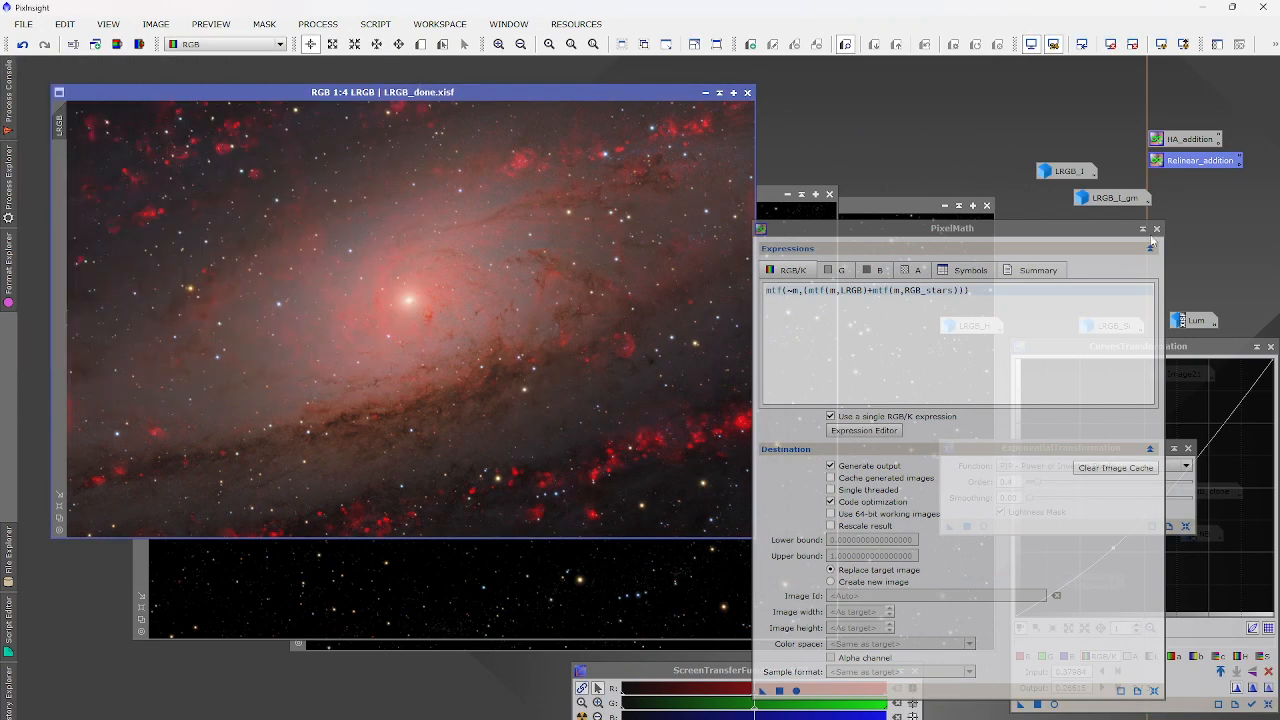
Close PixelMath, undo the star recombination on the galaxy, and bring RGB_stars to the front.
{"action": "left_click", "coordinate": [1157, 228]}
{"action": "scroll", "coordinate": [659, 117], "scroll_direction": "up", "scroll_amount": 2}
{"action": "scroll", "coordinate": [657, 129], "scroll_direction": "up", "scroll_amount": 1}
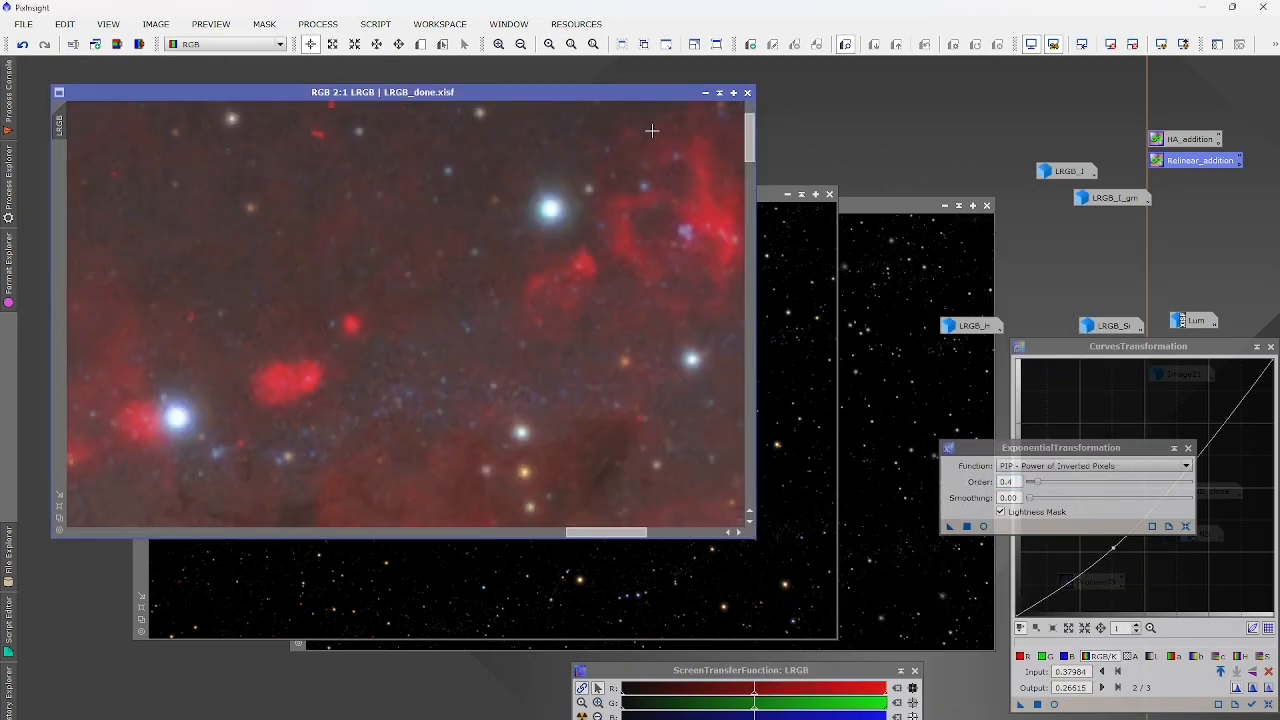
{"action": "scroll", "coordinate": [608, 177], "scroll_direction": "up", "scroll_amount": 1}
{"action": "scroll", "coordinate": [474, 169], "scroll_direction": "up", "scroll_amount": 1}
{"action": "scroll", "coordinate": [294, 302], "scroll_direction": "down", "scroll_amount": 2}
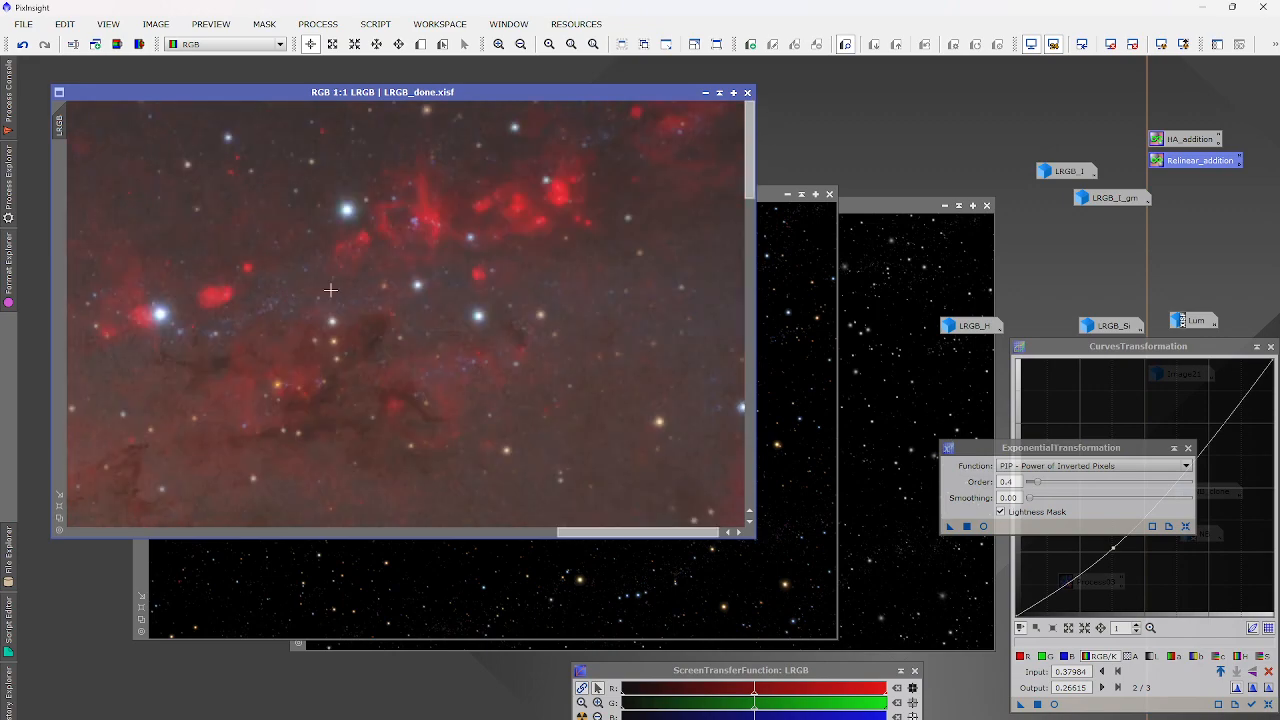
{"action": "left_click", "coordinate": [766, 307]}
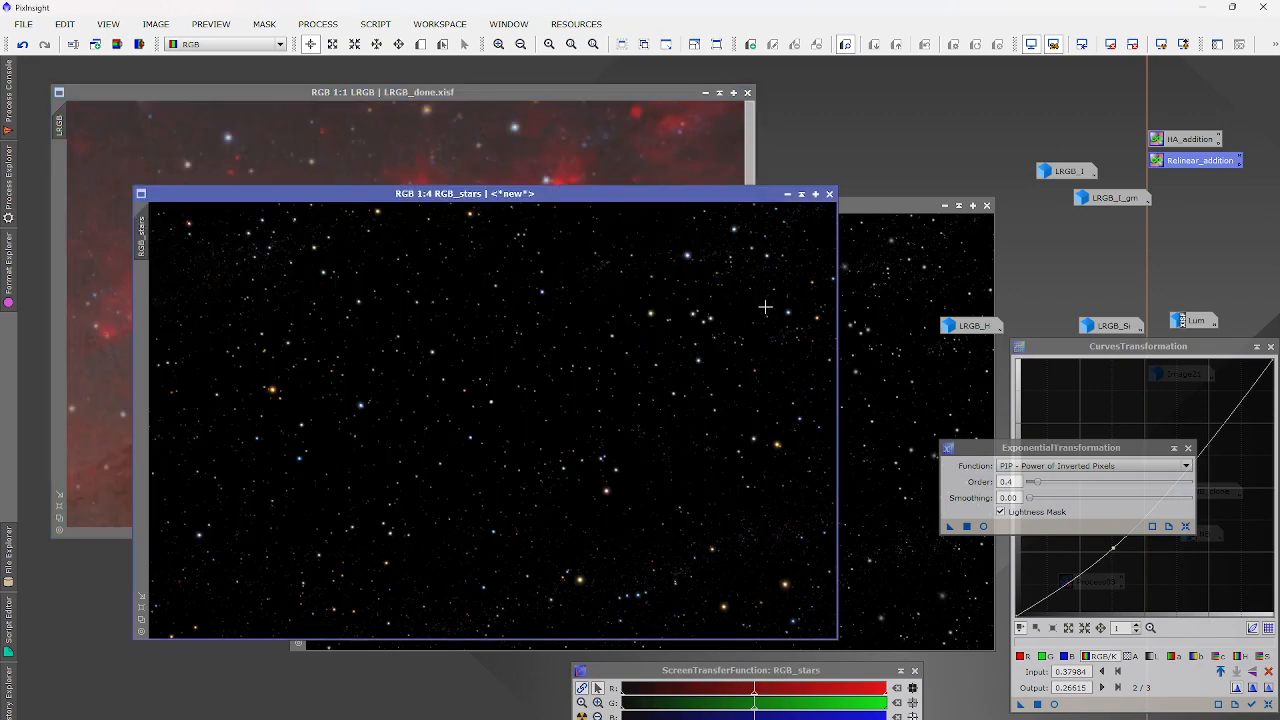
{"action": "left_click", "coordinate": [201, 117]}
{"action": "left_click", "coordinate": [22, 44]}
{"action": "left_click", "coordinate": [417, 557]}
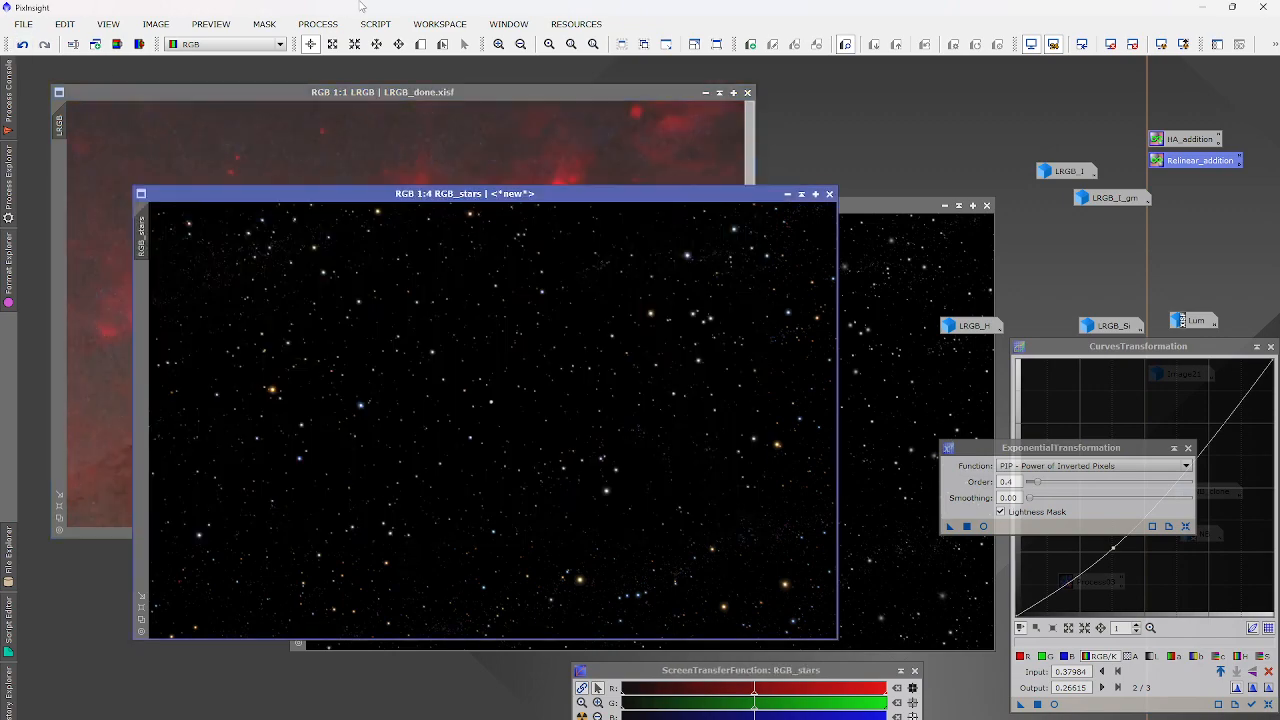
{"action": "left_click", "coordinate": [334, 24]}
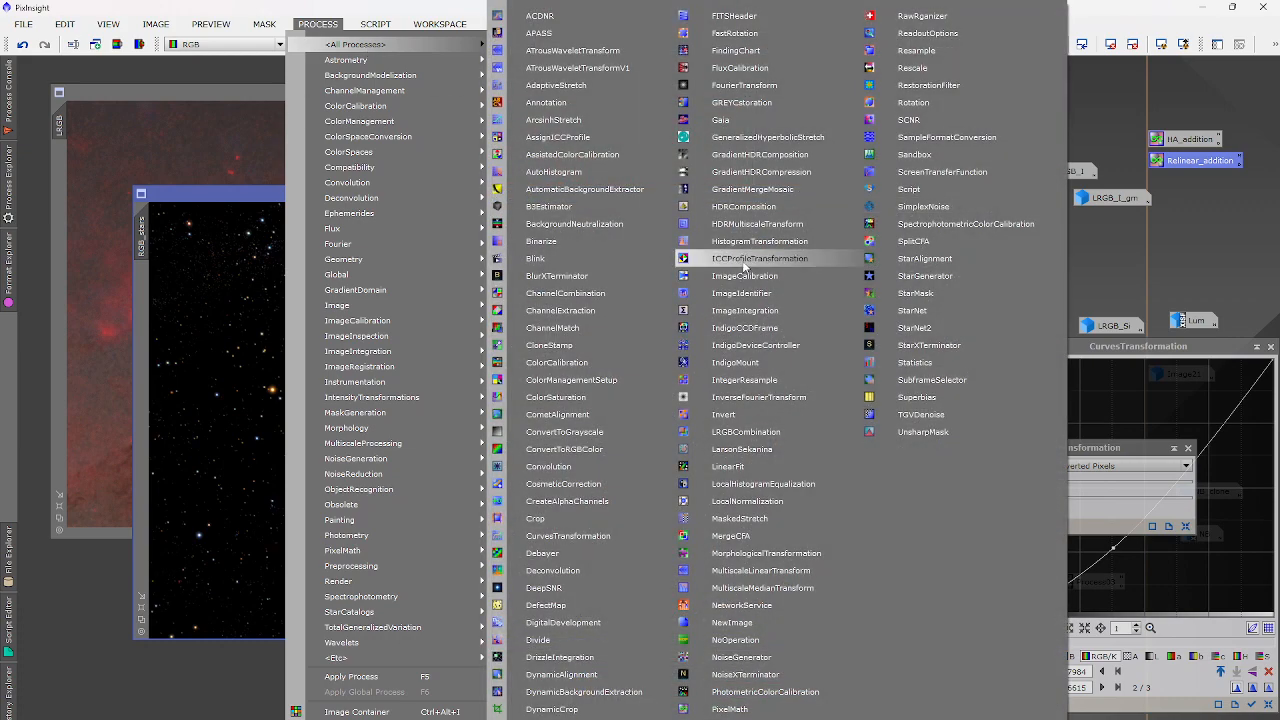
Darken the RGB_stars midtones to about 0.648 with HistogramTransformation.
{"action": "left_click", "coordinate": [746, 243]}
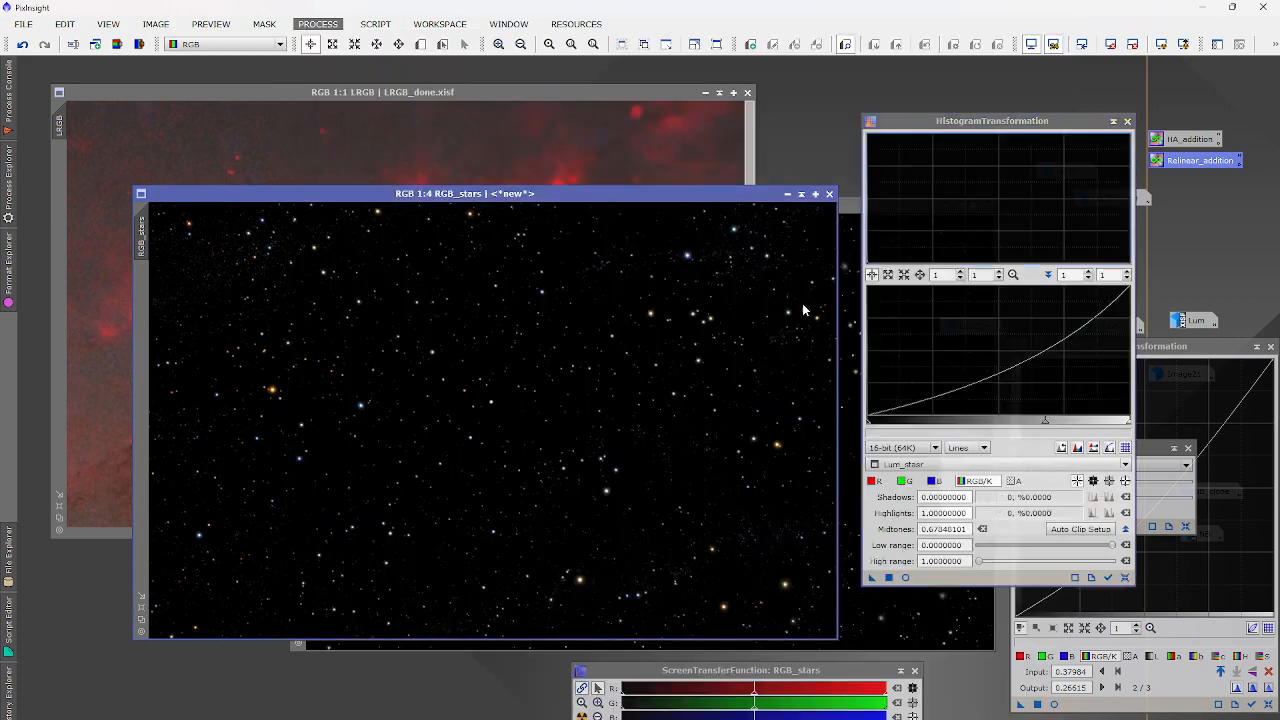
{"action": "left_click", "coordinate": [905, 578]}
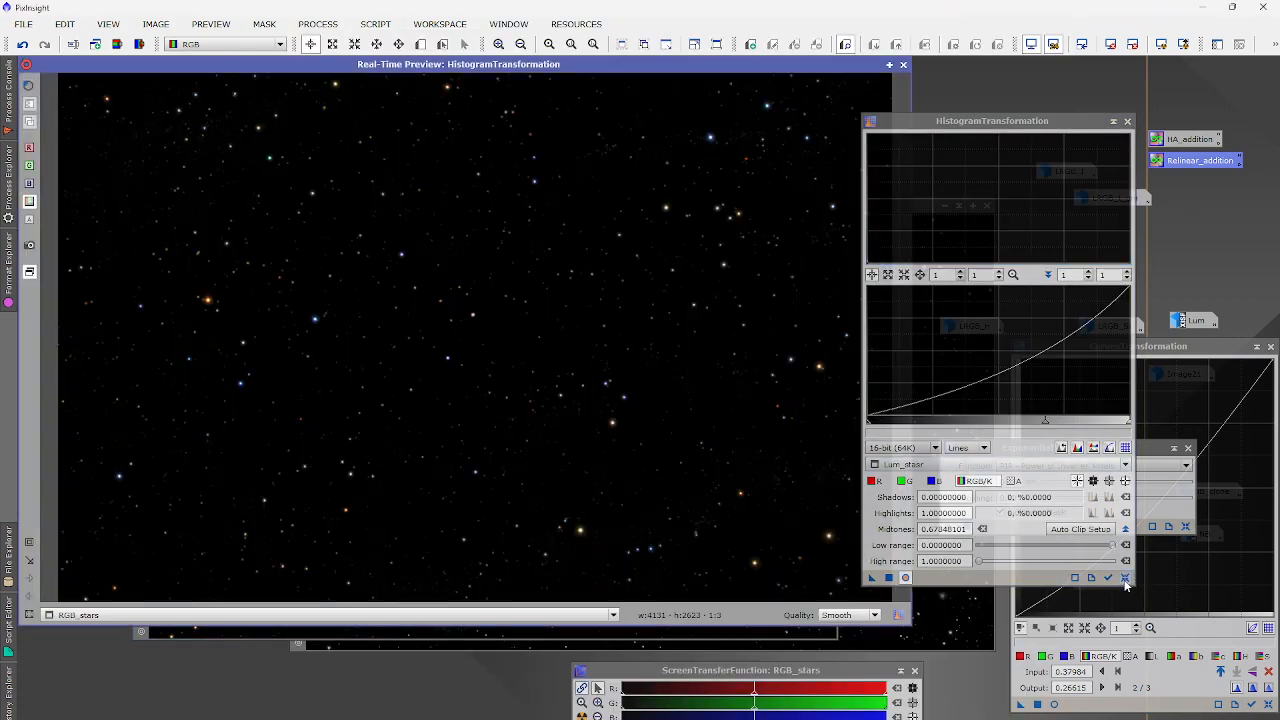
{"action": "left_click_drag", "start_coordinate": [998, 420], "coordinate": [1037, 420]}
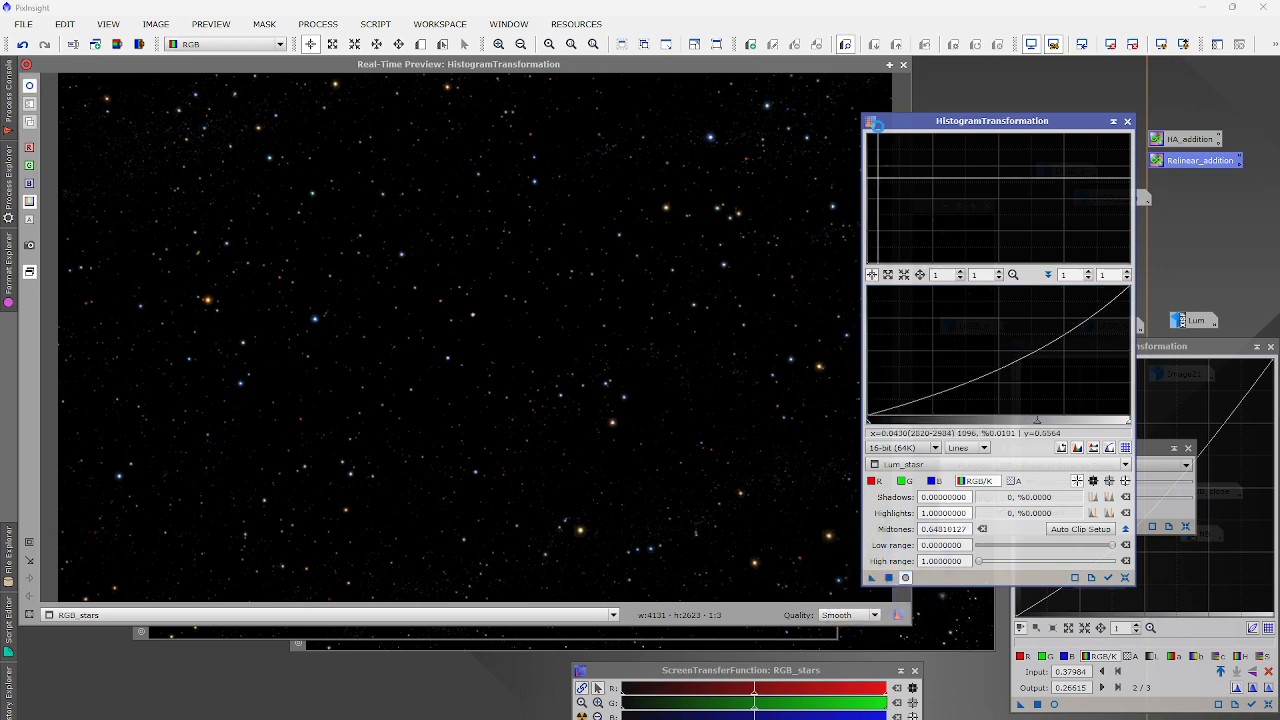
{"action": "left_click", "coordinate": [903, 65]}
Recombine the toned-down stars into the LRGB galaxy with PixelMath.
{"action": "left_click", "coordinate": [520, 92]}
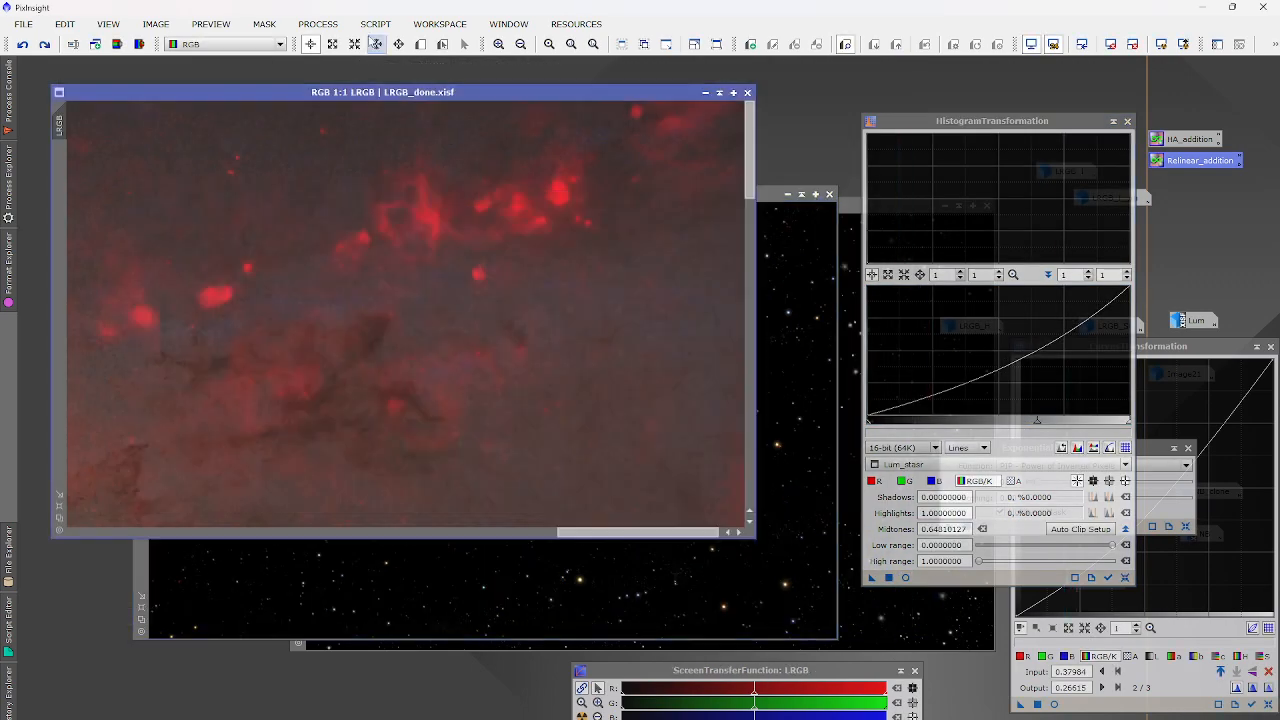
{"action": "left_click", "coordinate": [318, 23]}
{"action": "mouse_move", "coordinate": [358, 47]}
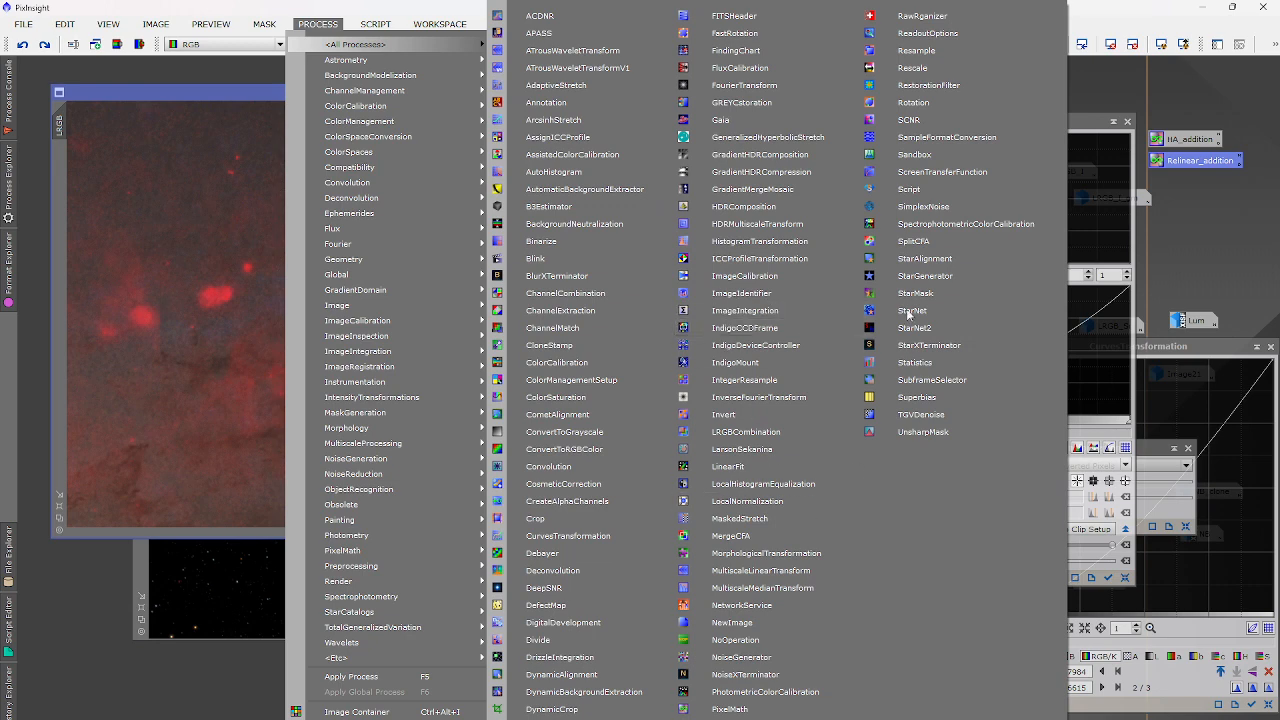
{"action": "left_click", "coordinate": [730, 709]}
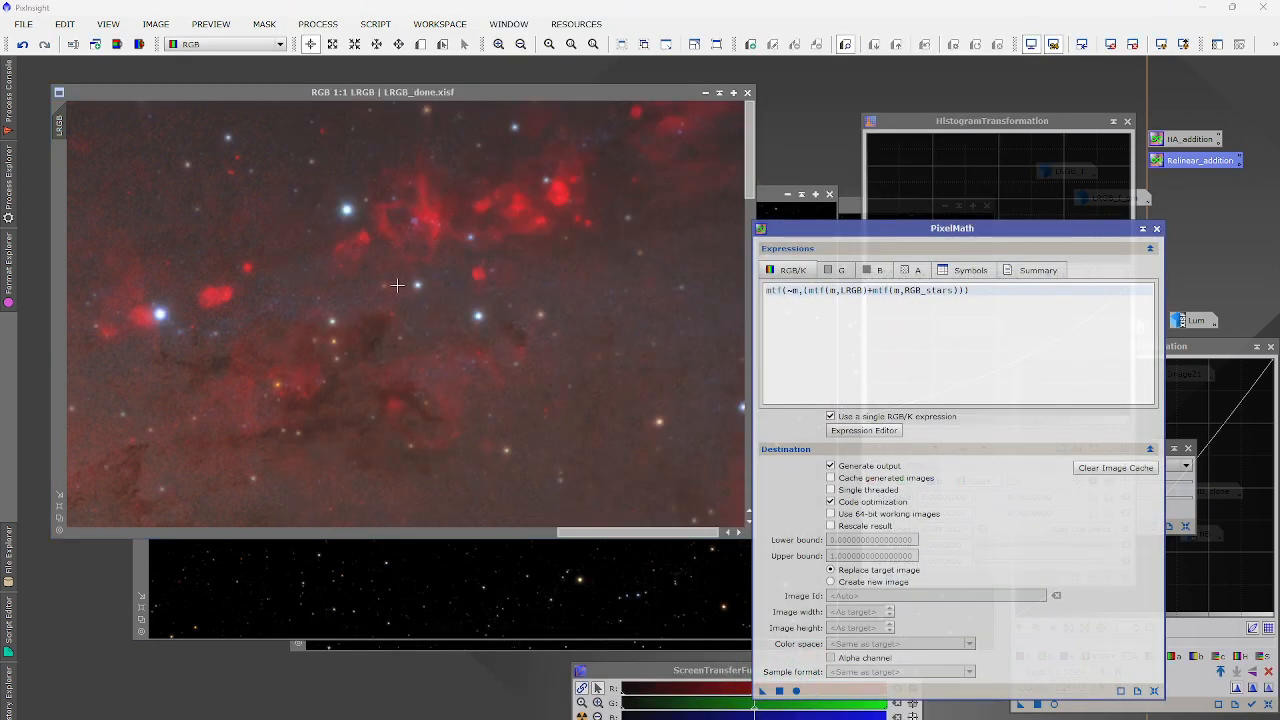
{"action": "scroll", "coordinate": [398, 286], "scroll_direction": "down", "scroll_amount": 4}
{"action": "scroll", "coordinate": [398, 286], "scroll_direction": "up", "scroll_amount": 1}
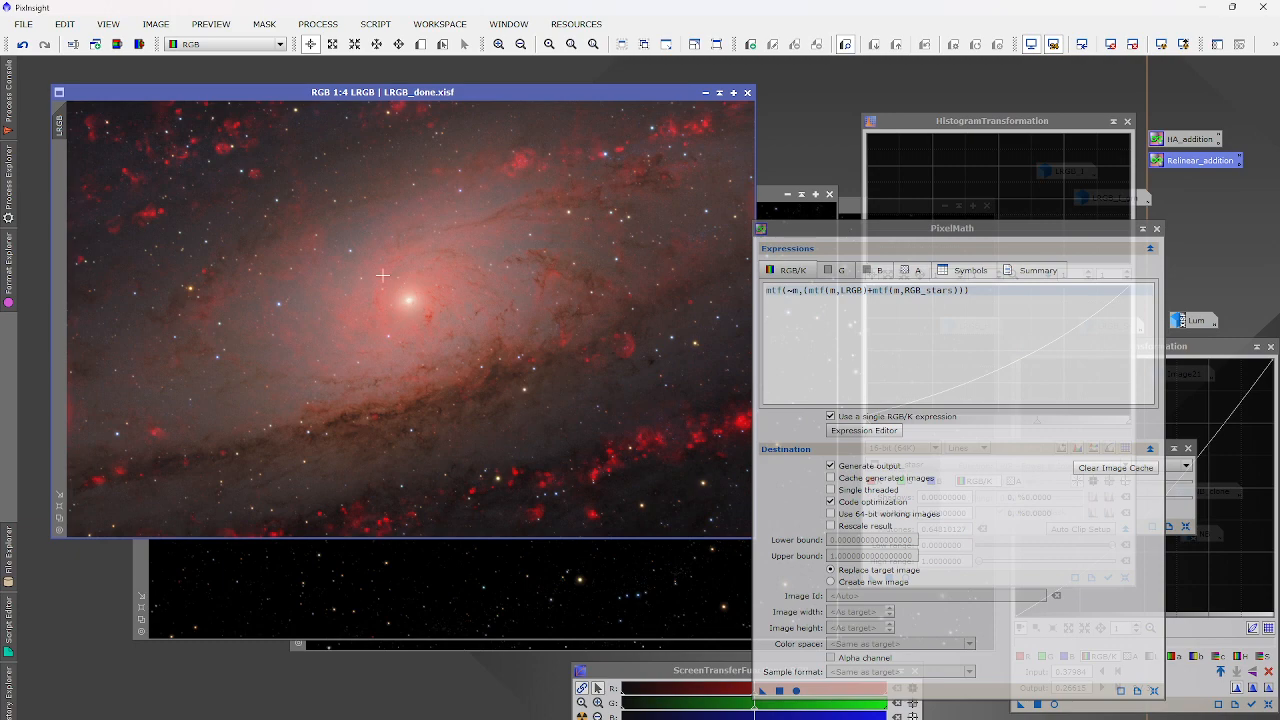
Save the updated LRGB_done.xisf and close the PixelMath window.
{"action": "left_click", "coordinate": [22, 24]}
{"action": "left_click", "coordinate": [60, 135]}
{"action": "scroll", "coordinate": [183, 282], "scroll_direction": "up", "scroll_amount": 4}
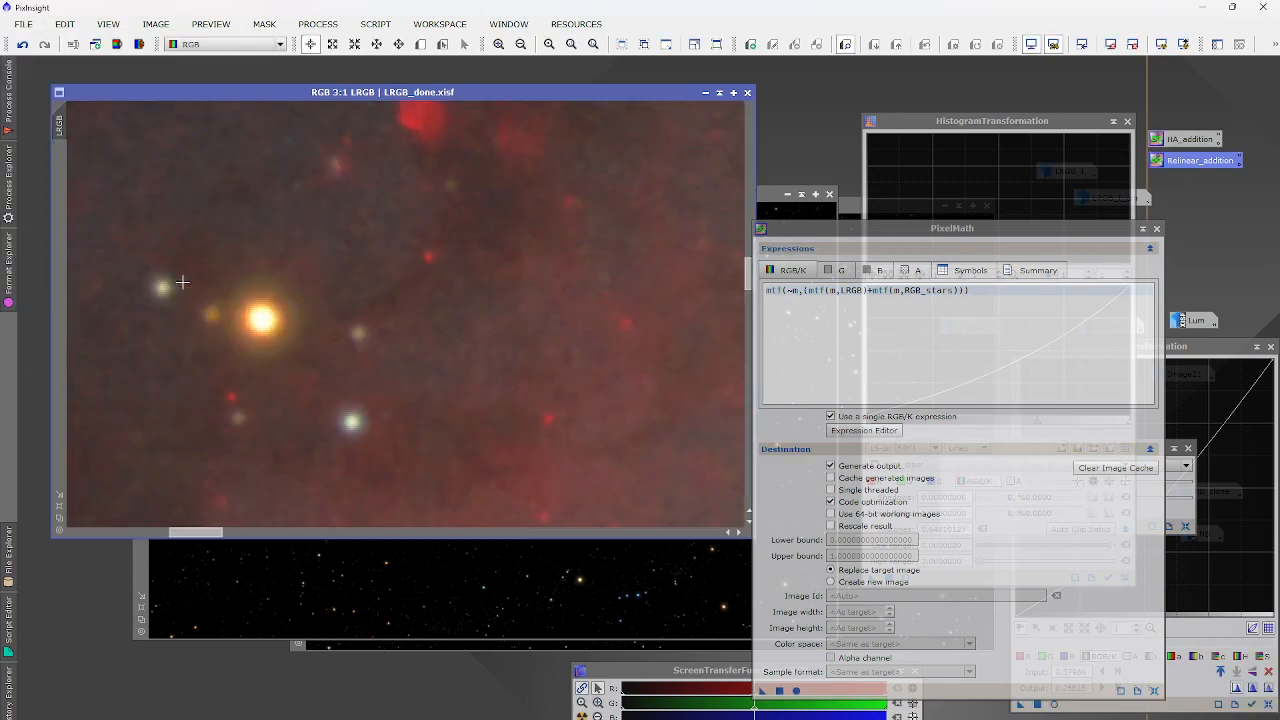
{"action": "scroll", "coordinate": [183, 282], "scroll_direction": "down", "scroll_amount": 4}
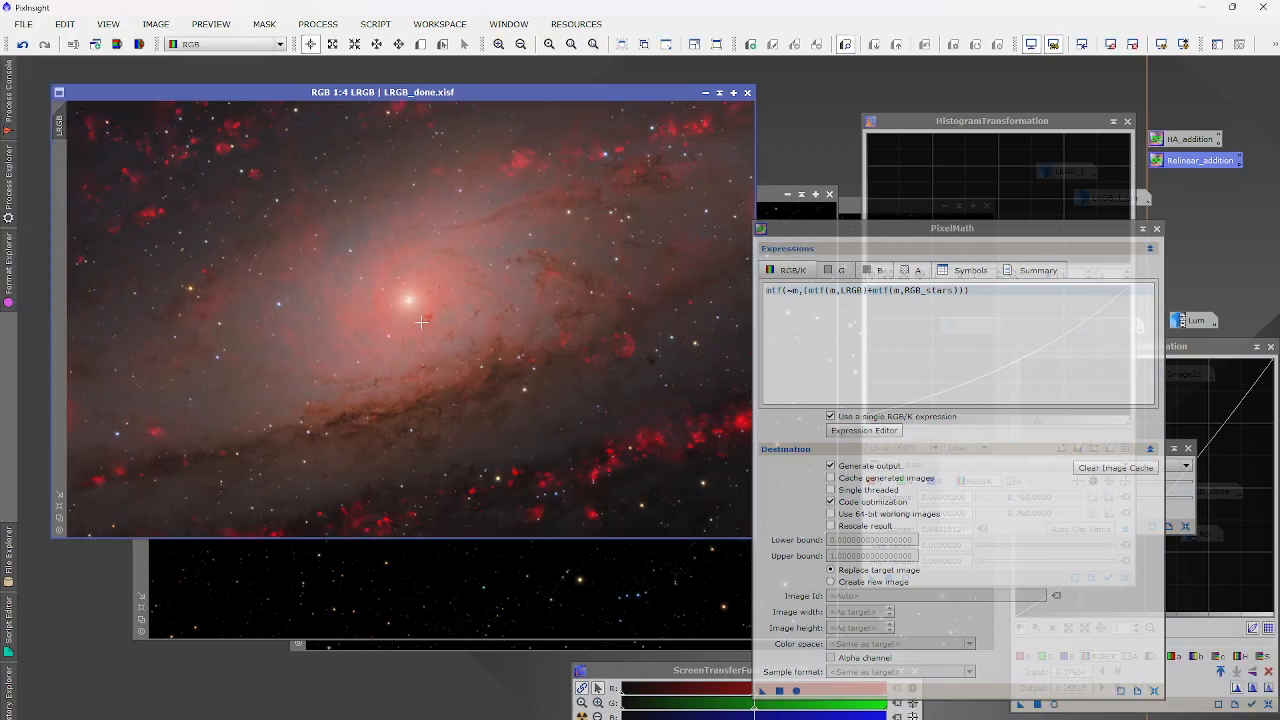
{"action": "left_click", "coordinate": [1156, 229]}
{"action": "scroll", "coordinate": [451, 386], "scroll_direction": "up", "scroll_amount": 3}
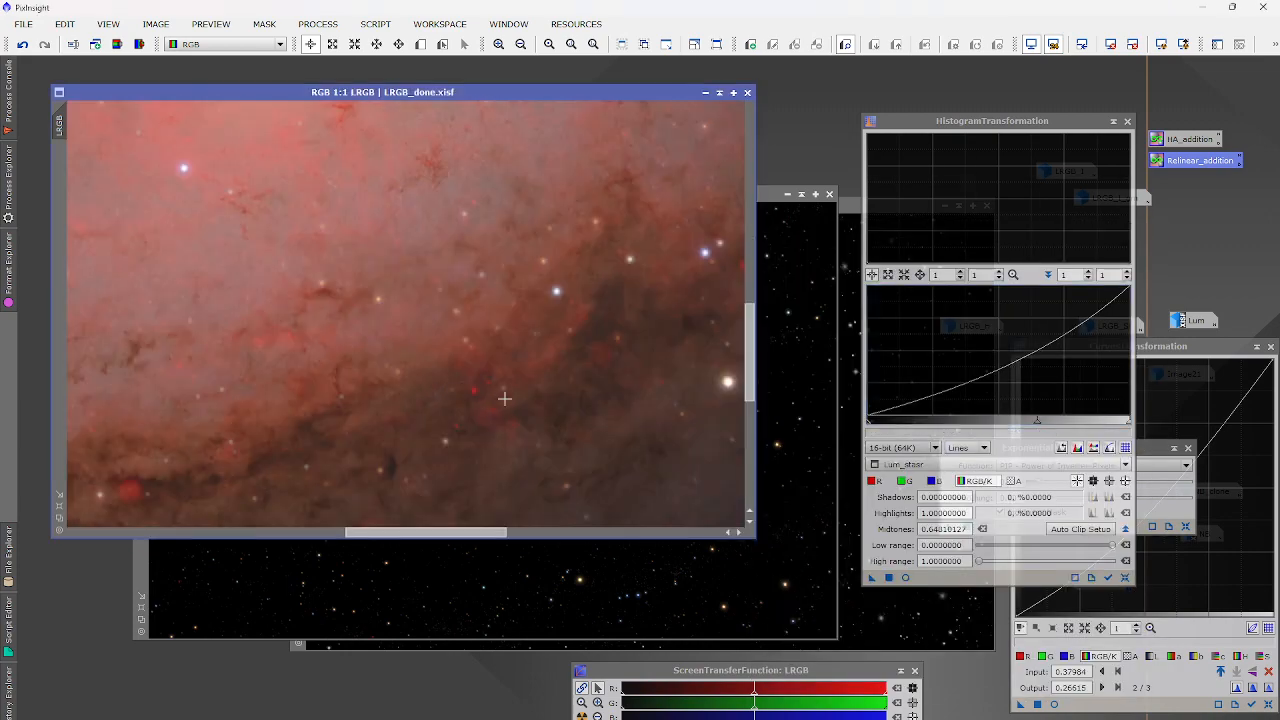
{"action": "scroll", "coordinate": [617, 383], "scroll_direction": "down", "scroll_amount": 3}
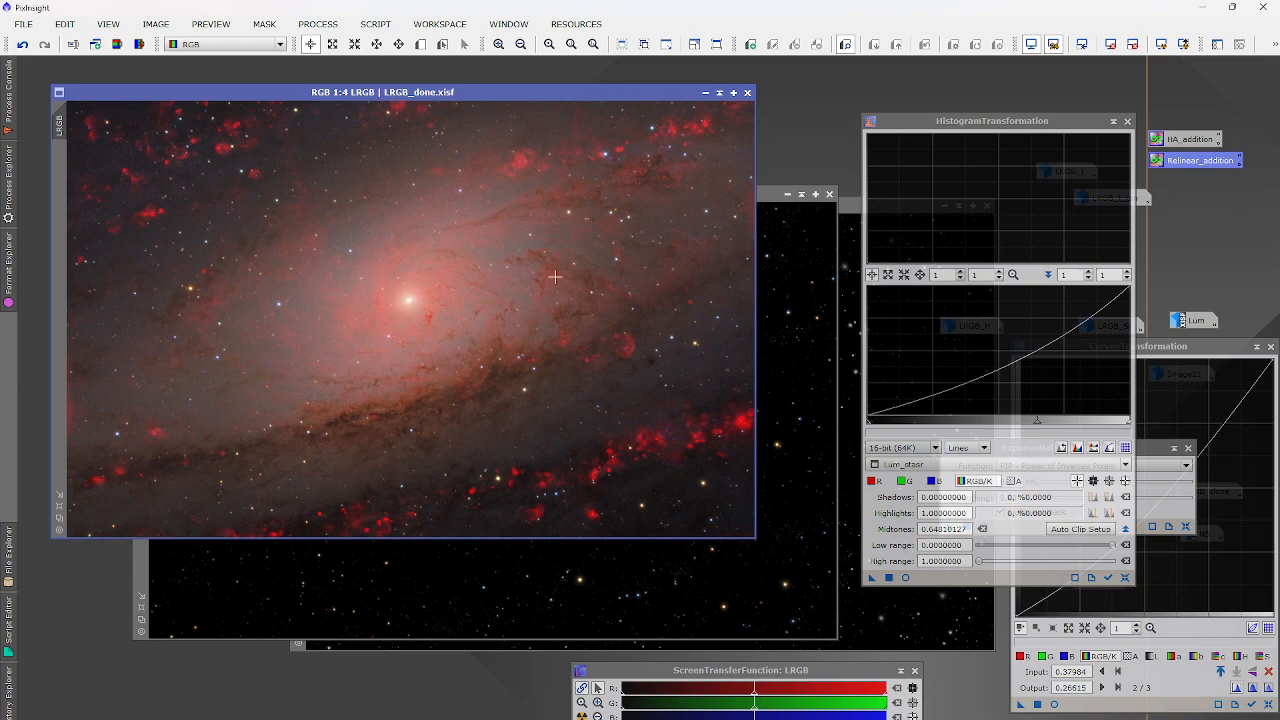
{"action": "scroll", "coordinate": [544, 246], "scroll_direction": "up", "scroll_amount": 3}
{"action": "scroll", "coordinate": [515, 234], "scroll_direction": "down", "scroll_amount": 3}
Iconize both star images and close the Histogram, Curves and Exponential transformation tools.
{"action": "left_click", "coordinate": [1125, 122]}
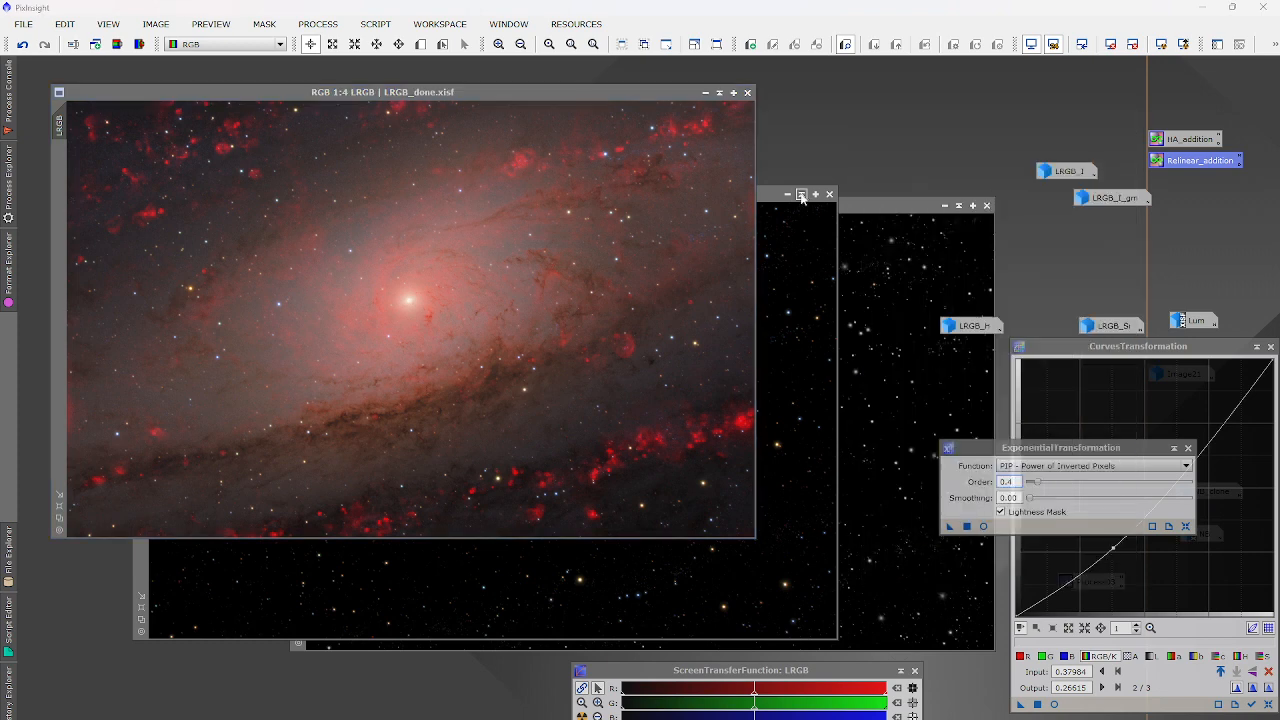
{"action": "left_click", "coordinate": [788, 193]}
{"action": "left_click", "coordinate": [946, 206]}
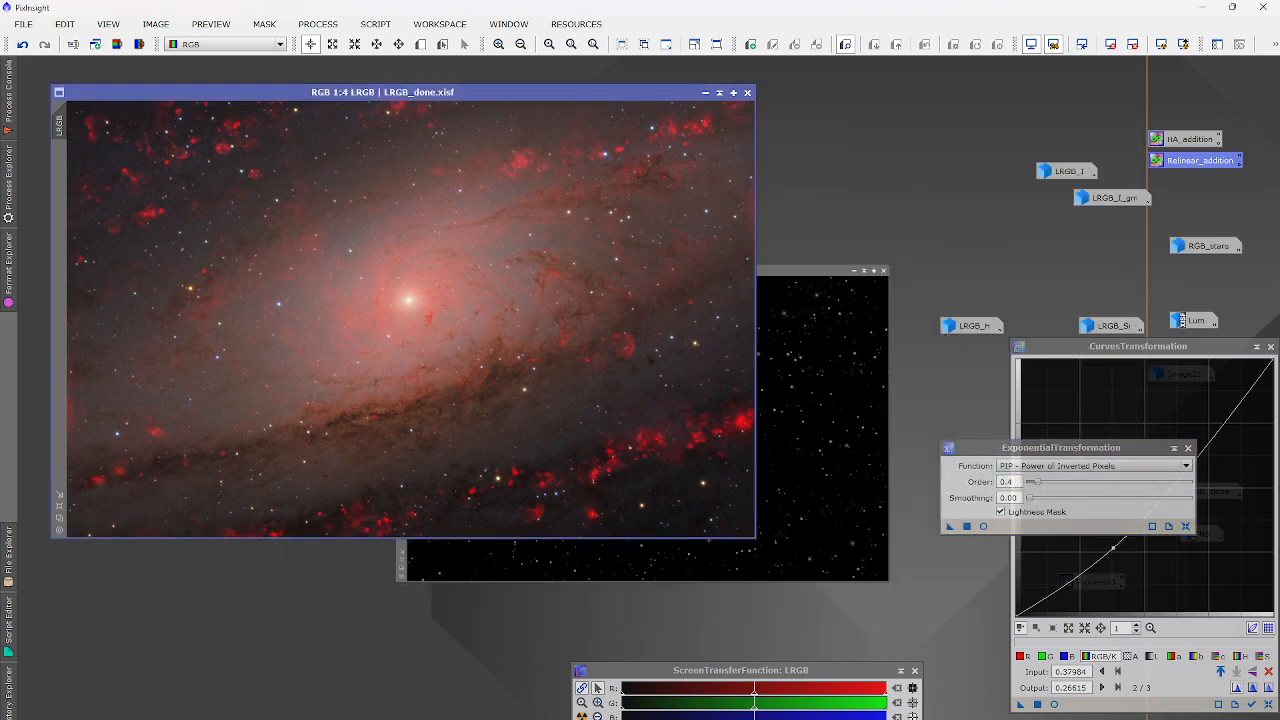
{"action": "left_click_drag", "start_coordinate": [684, 441], "coordinate": [1006, 258]}
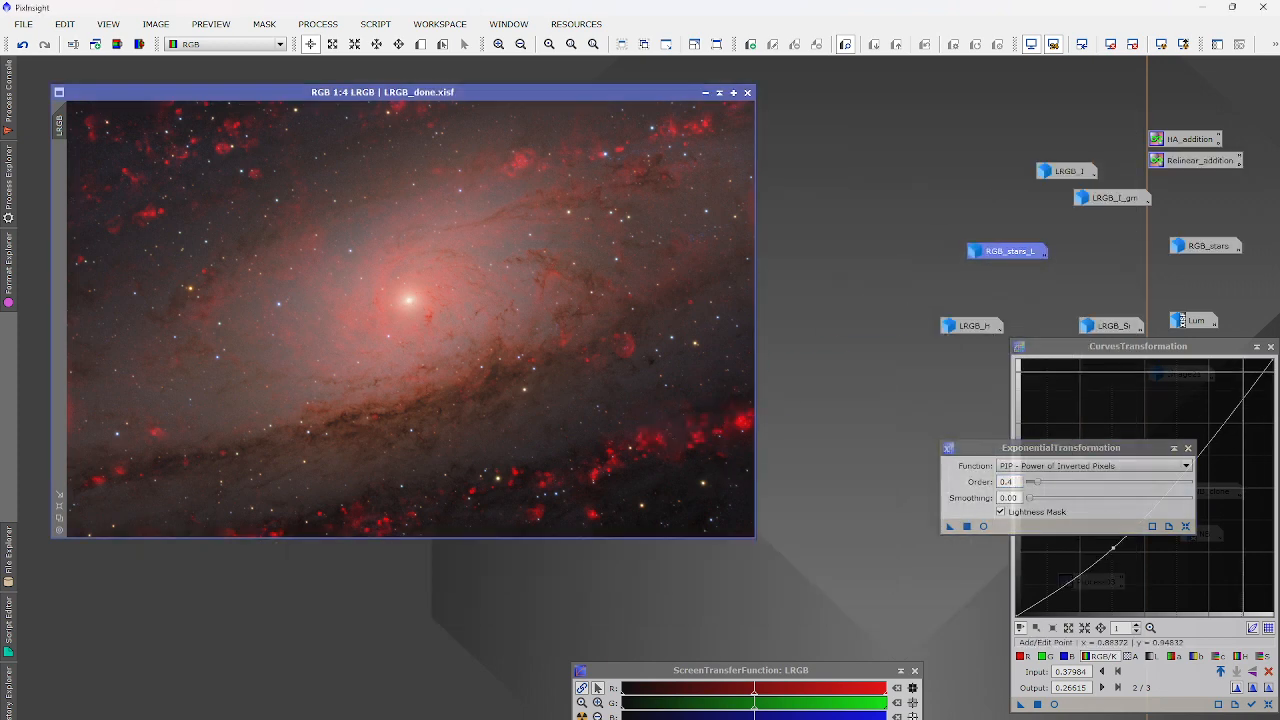
{"action": "left_click", "coordinate": [1271, 346]}
{"action": "left_click", "coordinate": [1188, 448]}
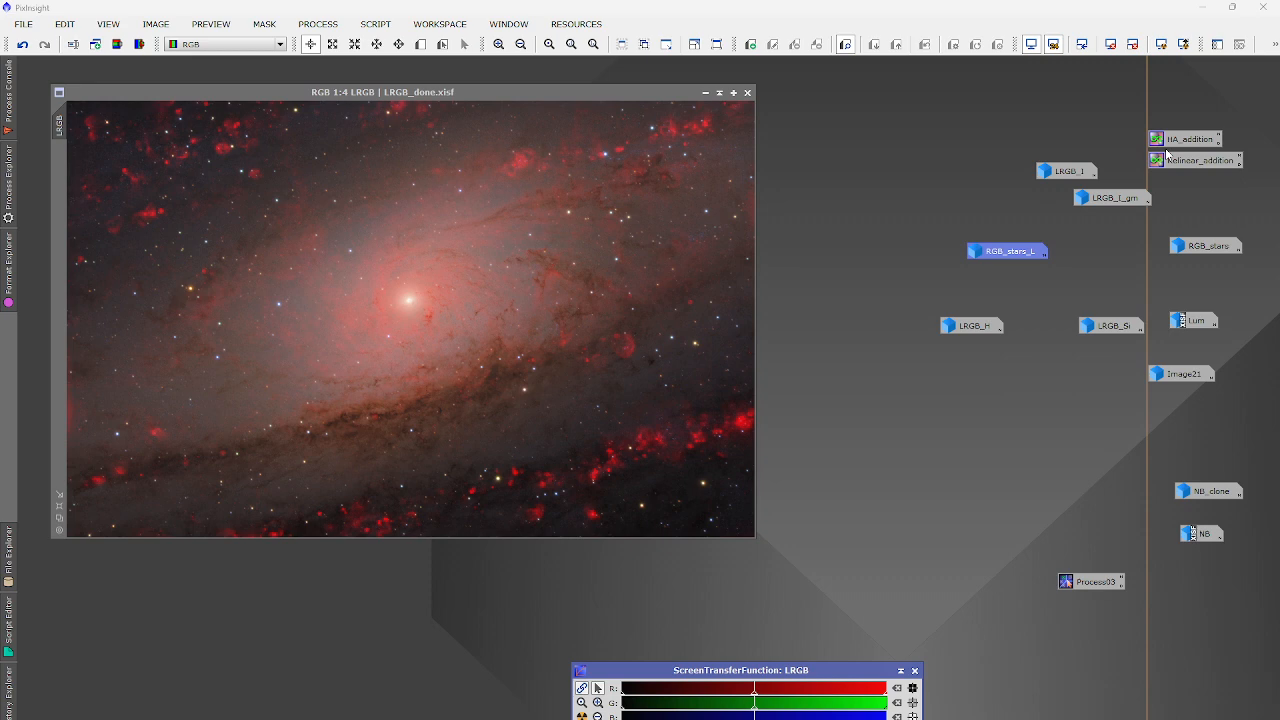
Zoom in and out around the LRGB_done image to inspect the finished galaxy.
{"action": "scroll", "coordinate": [612, 344], "scroll_direction": "up", "scroll_amount": 2}
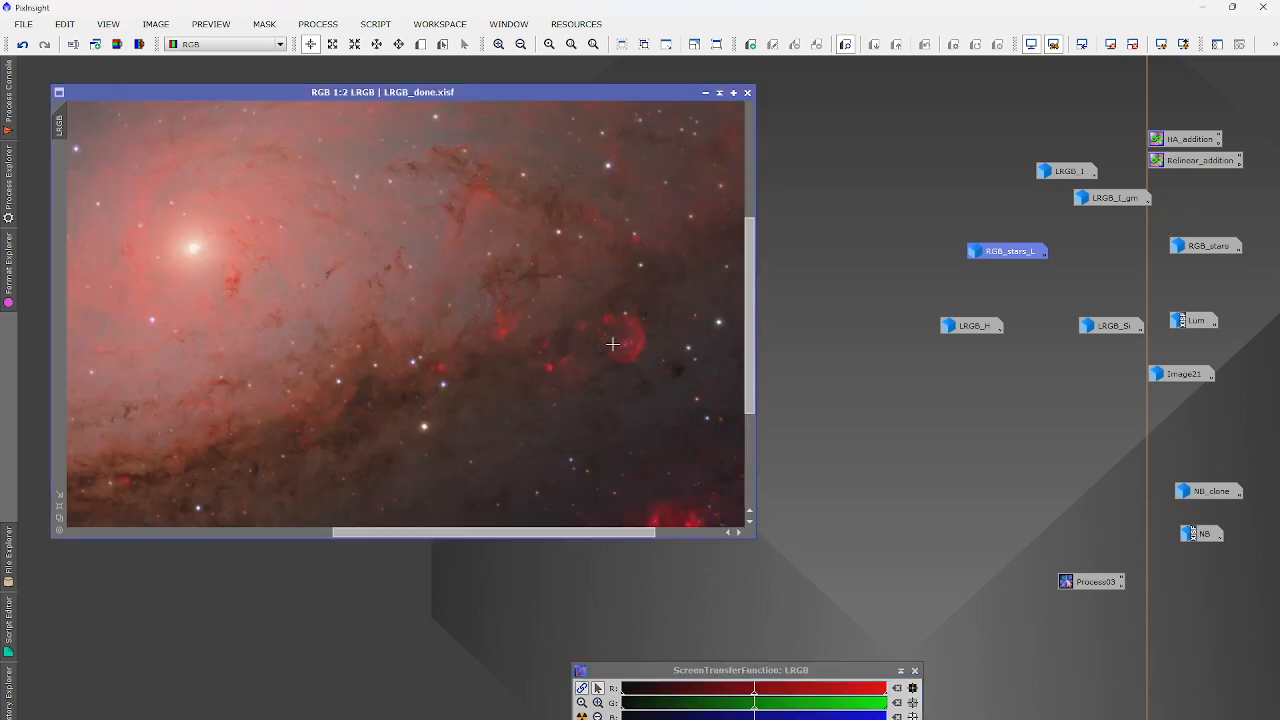
{"action": "scroll", "coordinate": [640, 327], "scroll_direction": "up", "scroll_amount": 2}
{"action": "scroll", "coordinate": [640, 327], "scroll_direction": "up", "scroll_amount": 1}
{"action": "scroll", "coordinate": [640, 327], "scroll_direction": "down", "scroll_amount": 5}
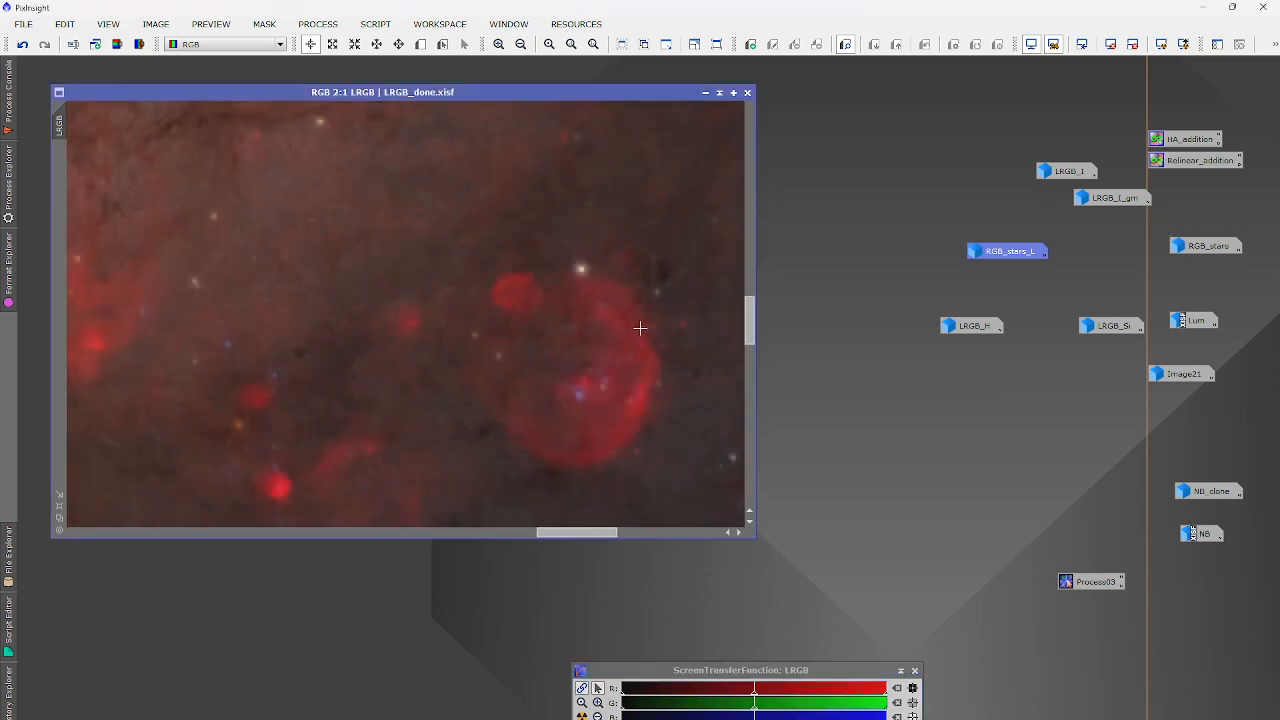
{"action": "scroll", "coordinate": [640, 327], "scroll_direction": "down", "scroll_amount": 1}
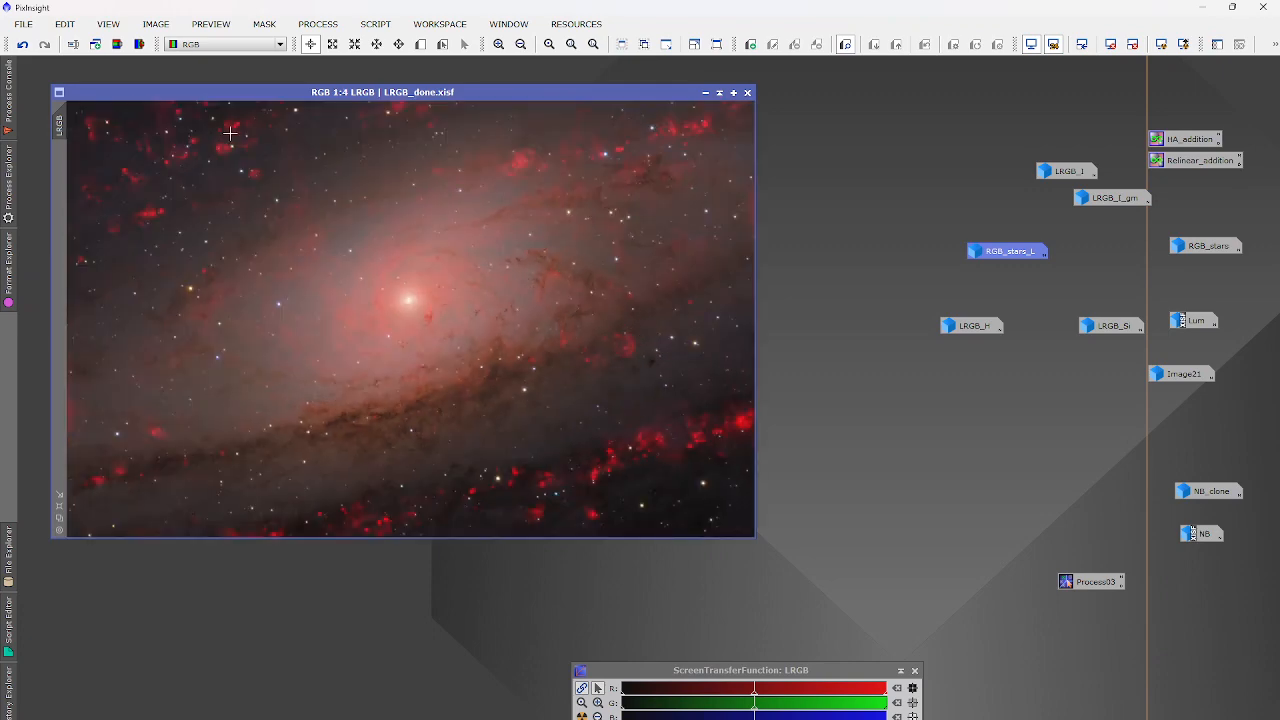
{"action": "scroll", "coordinate": [371, 308], "scroll_direction": "up", "scroll_amount": 3}
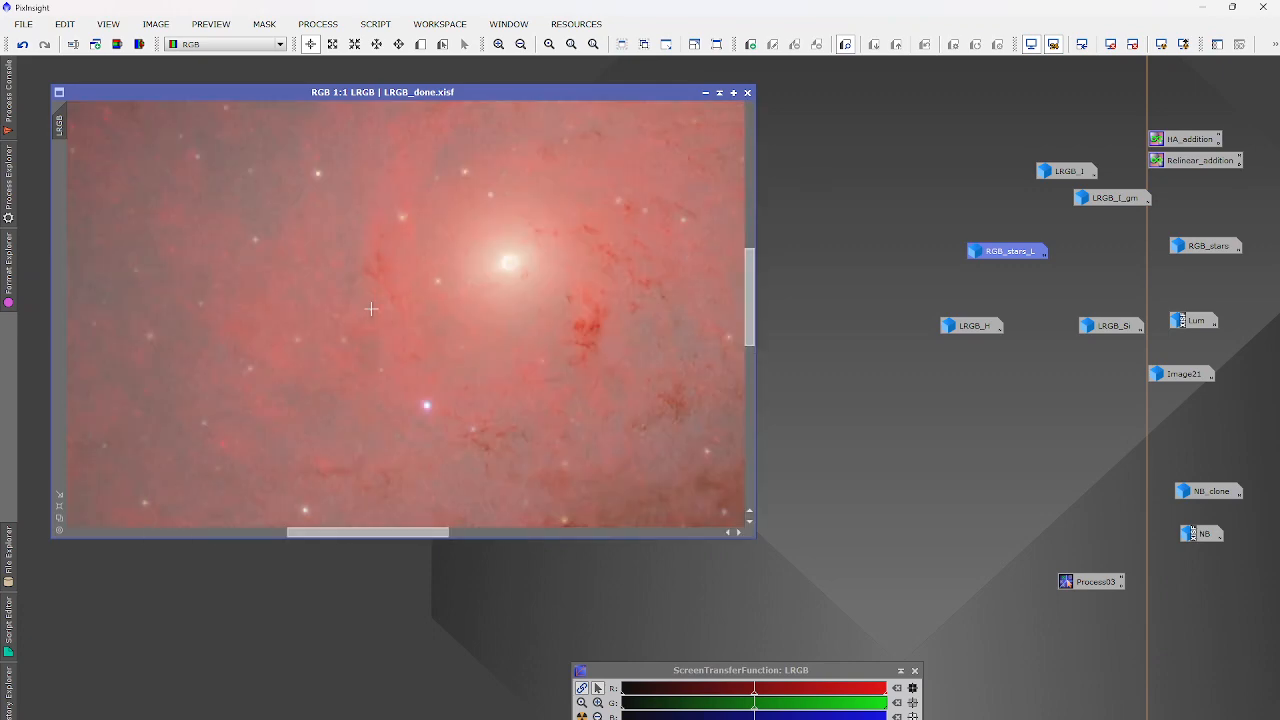
{"action": "scroll", "coordinate": [371, 308], "scroll_direction": "down", "scroll_amount": 2}
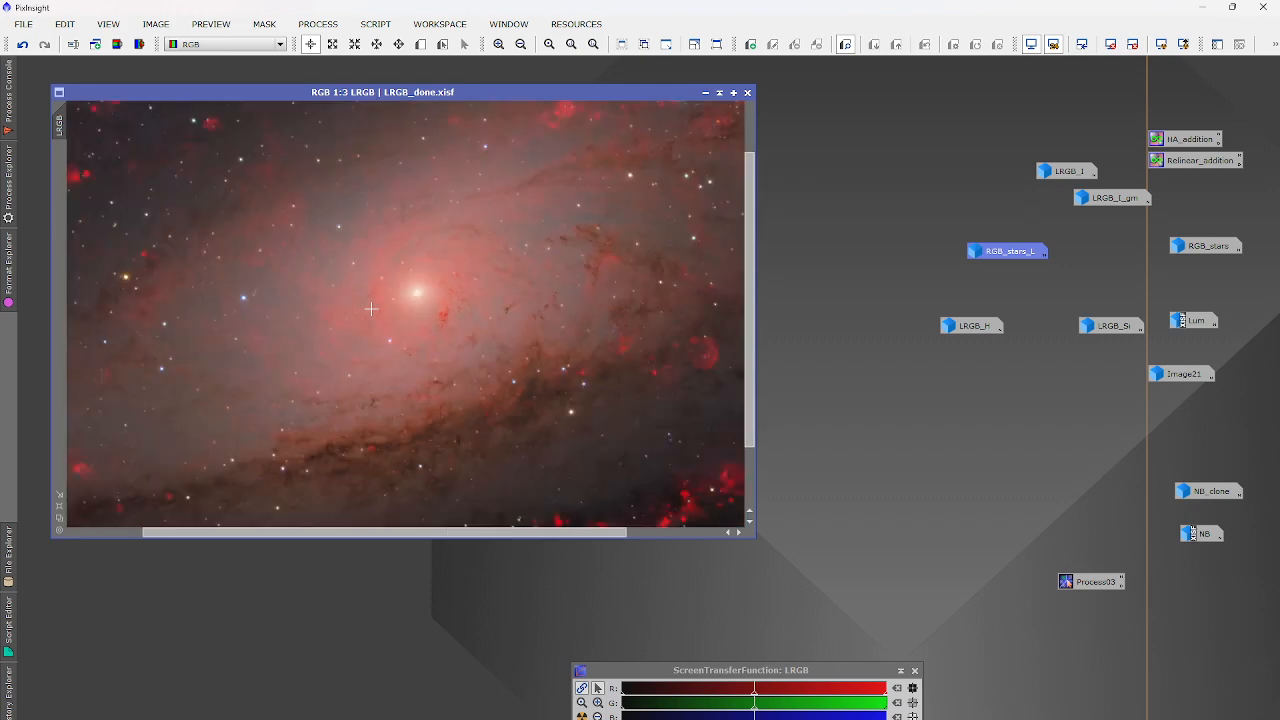
{"action": "scroll", "coordinate": [371, 308], "scroll_direction": "down", "scroll_amount": 1}
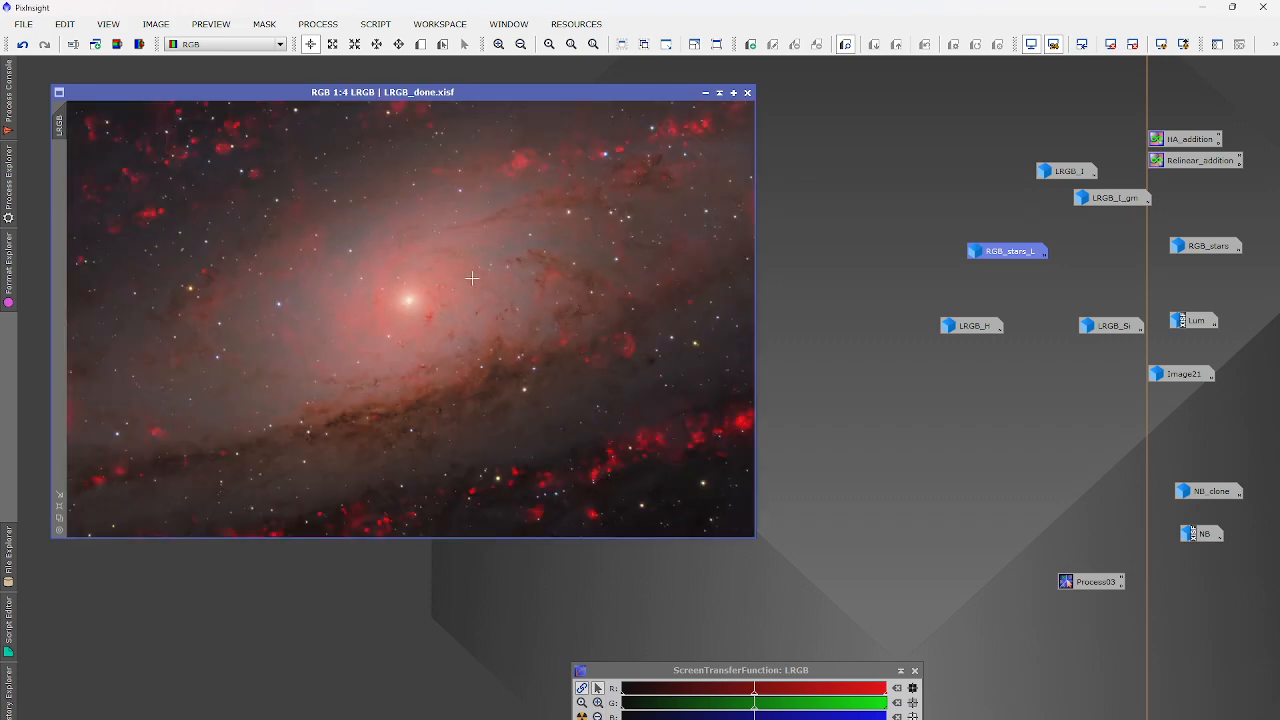
Disconnect from the Discord voice call and switch to OBS Studio.
{"action": "left_click", "coordinate": [665, 719]}
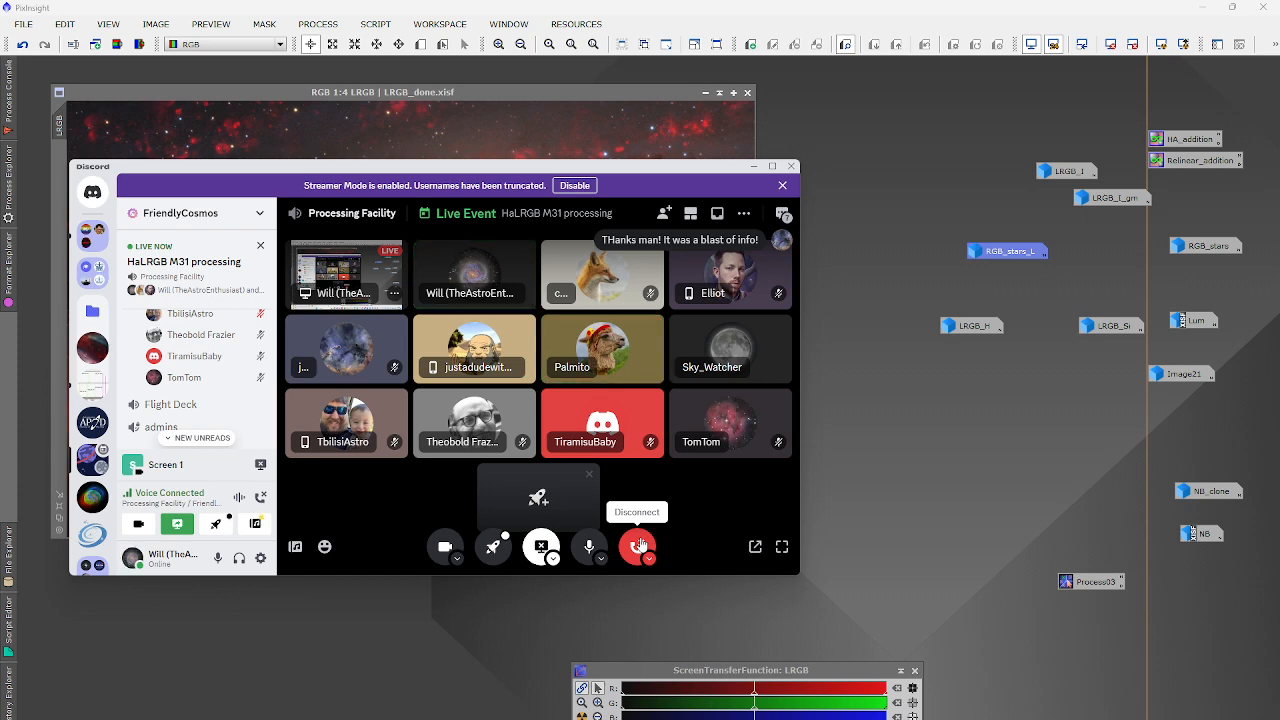
{"action": "left_click", "coordinate": [639, 545]}
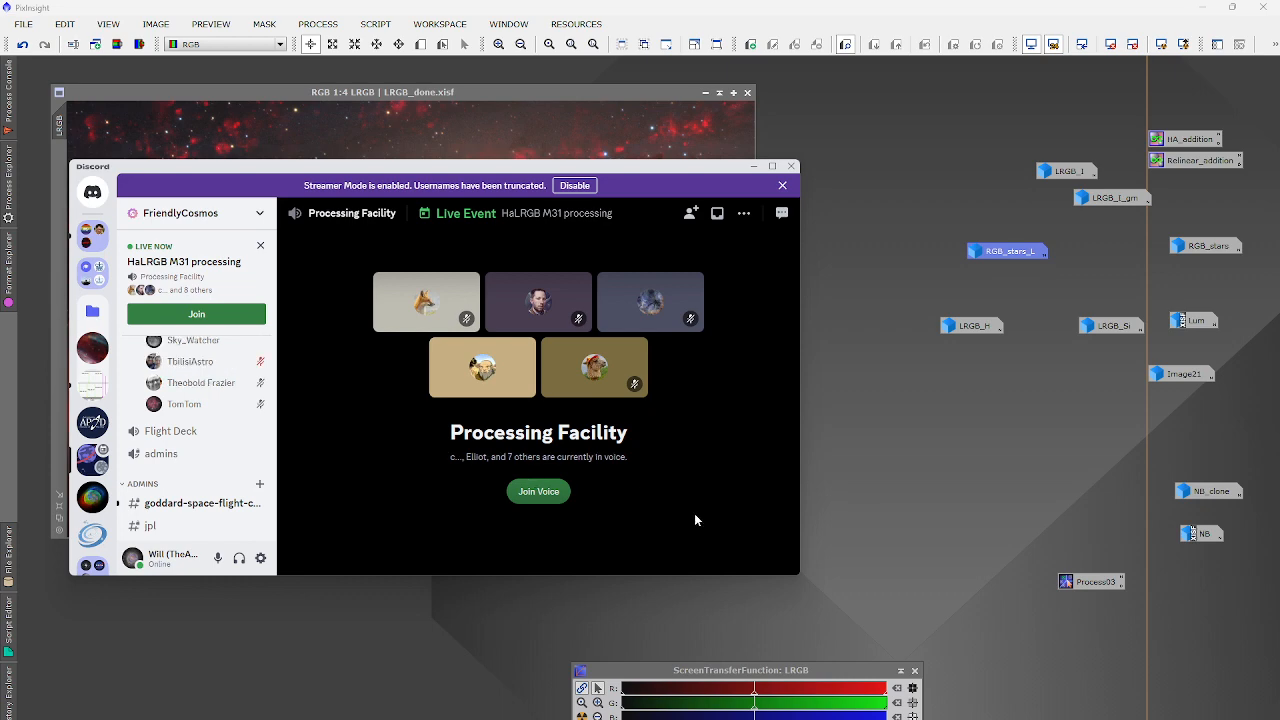
{"action": "key", "text": "alt+Tab"}
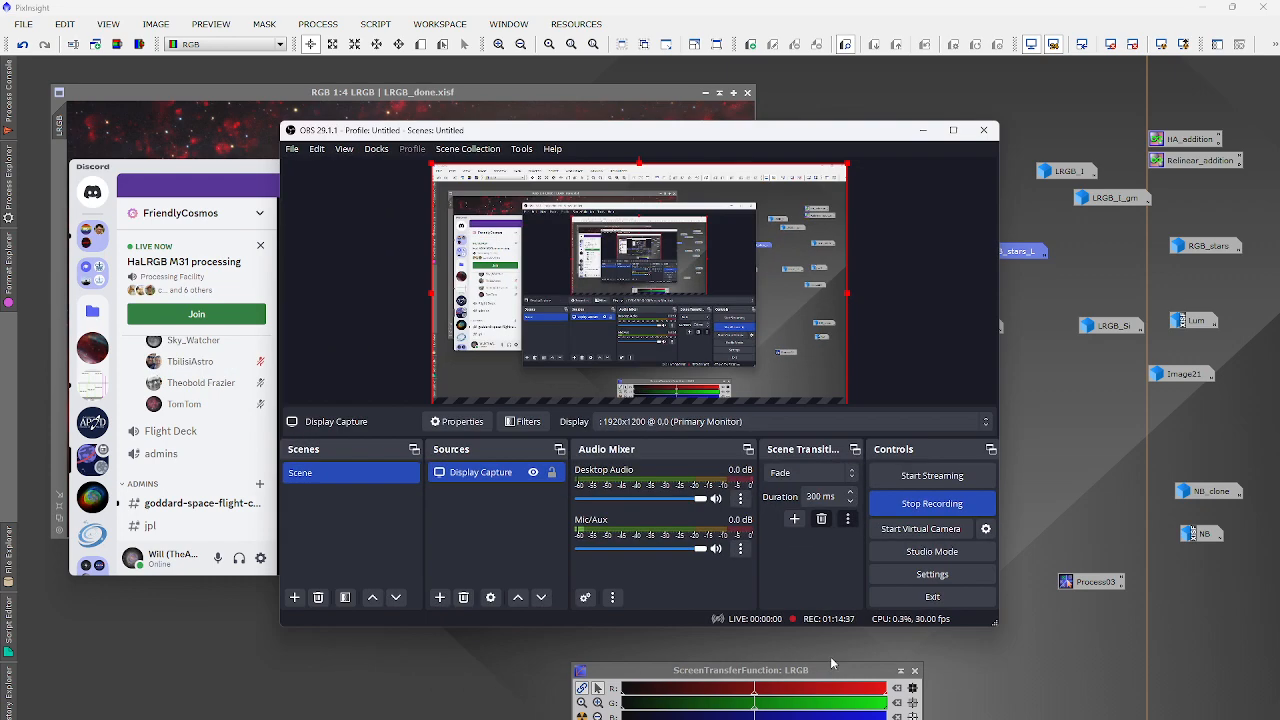